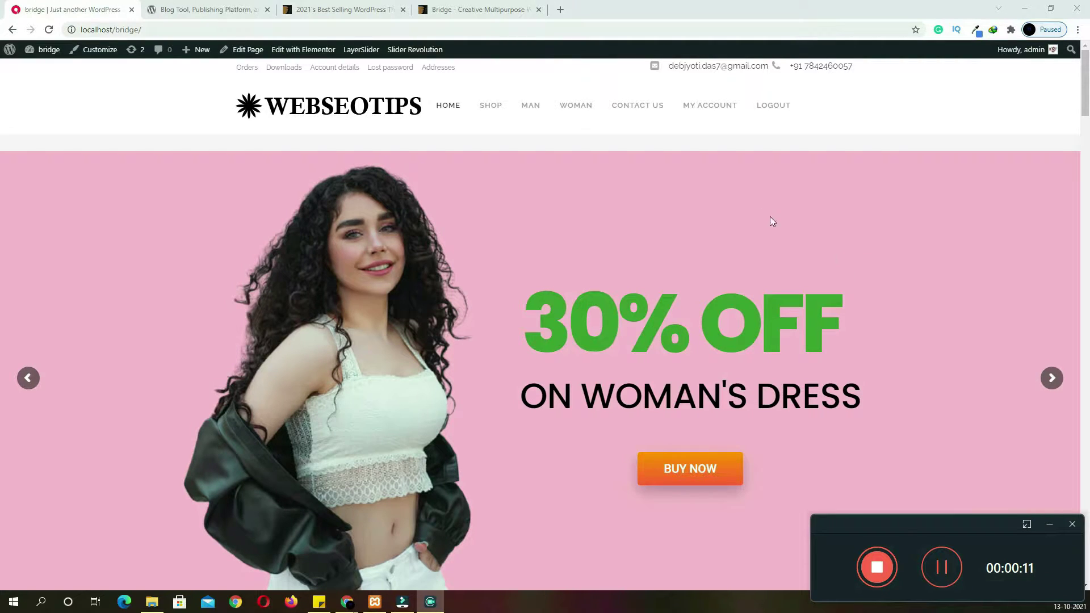
Look over the Bridge theme's ThemeForest page and bestseller ranking, then return to the Update Plugins results
click(482, 11)
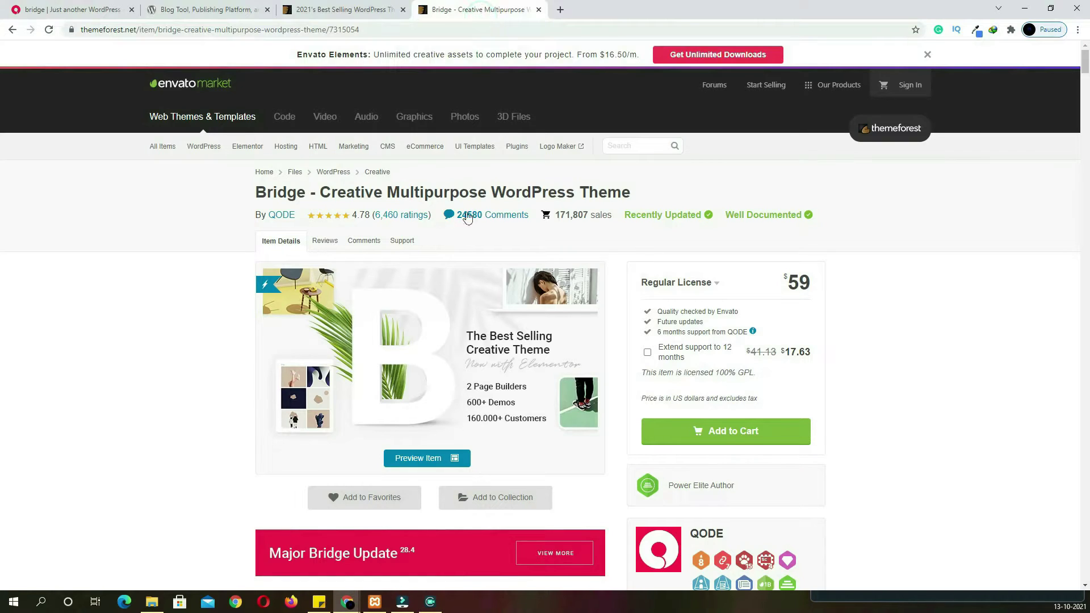
click(344, 10)
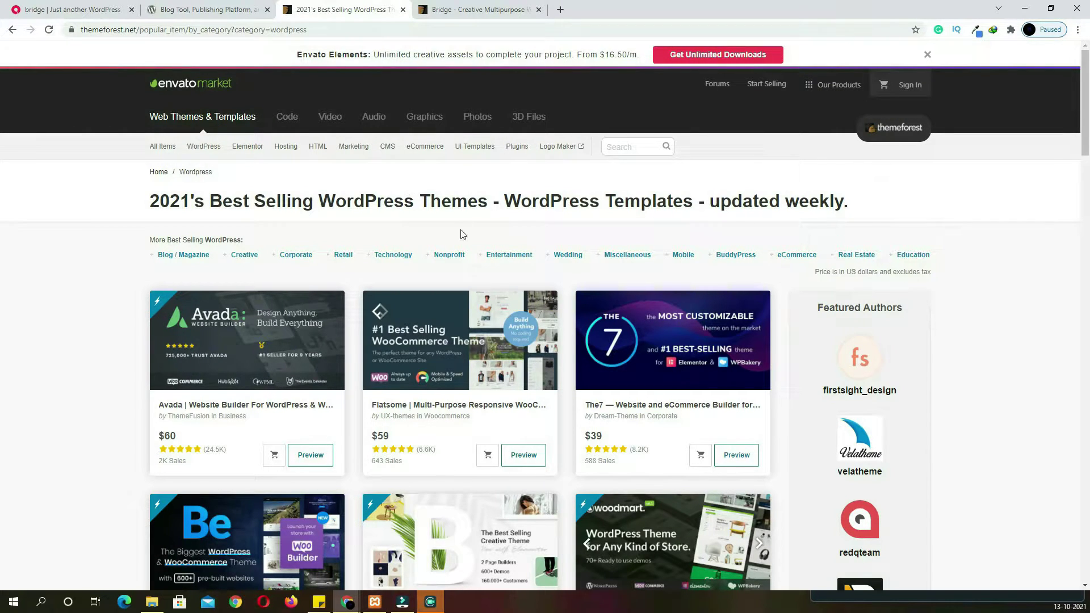
scroll(489, 288, down, 4)
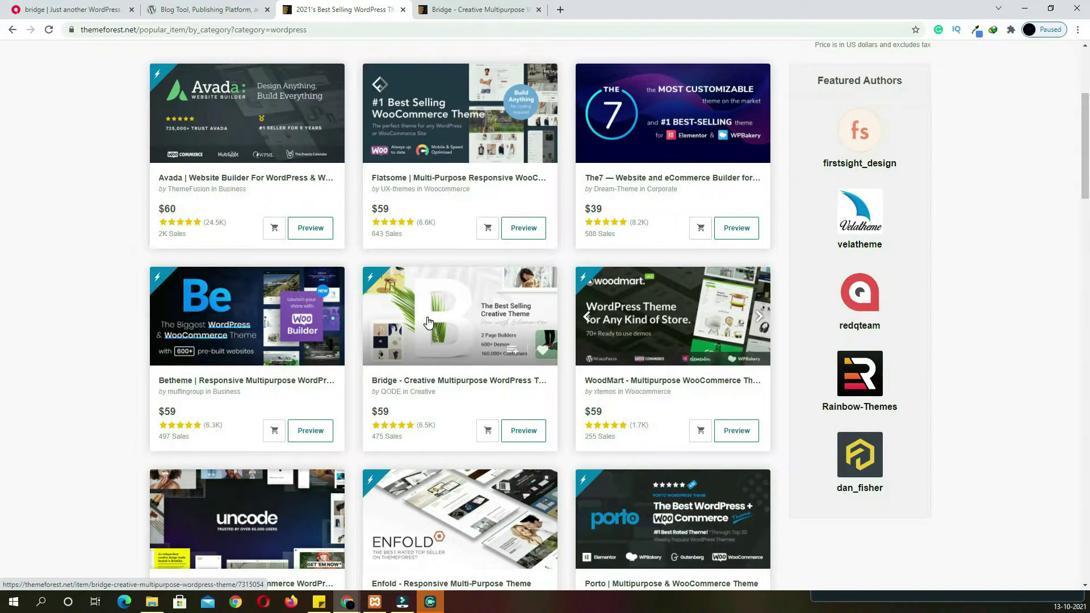
key(ctrl+Tab)
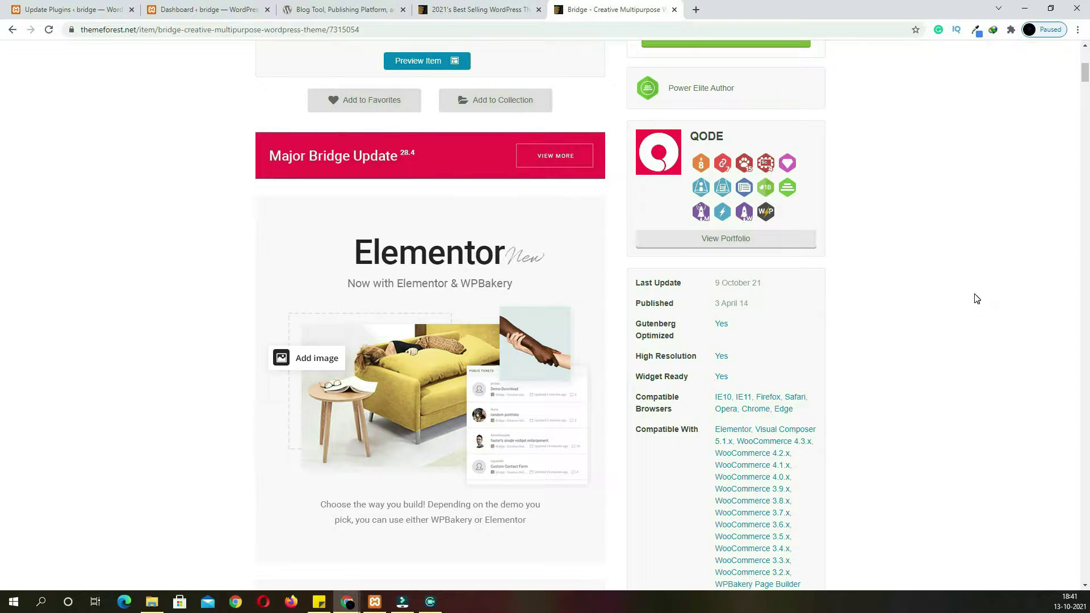
scroll(977, 299, down, 8)
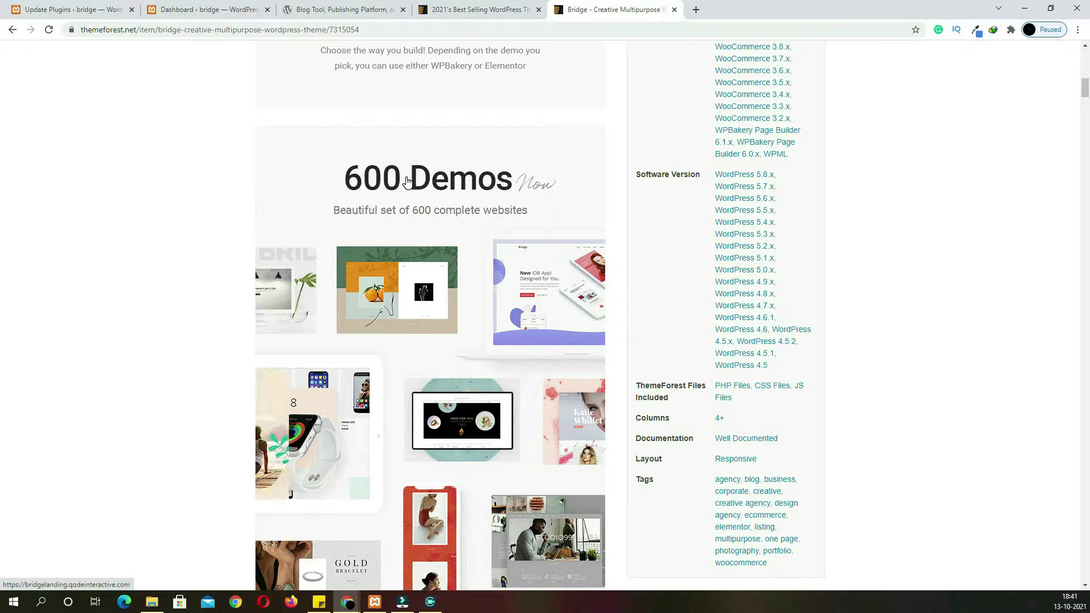
click(90, 10)
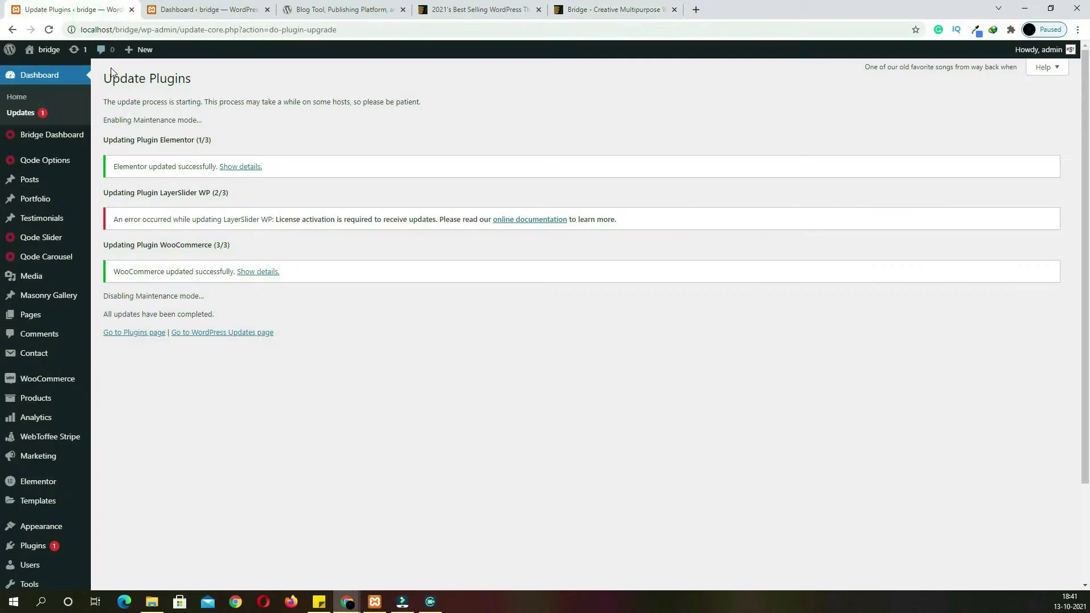
Open the Import page under Bridge Dashboard in the admin sidebar
mouse_move(80, 139)
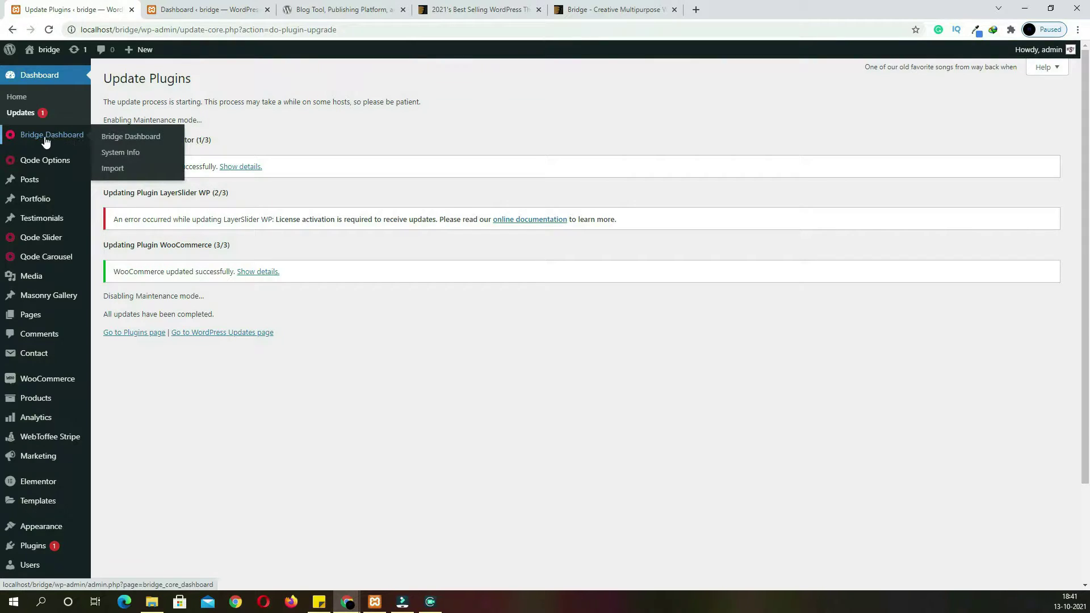
click(116, 177)
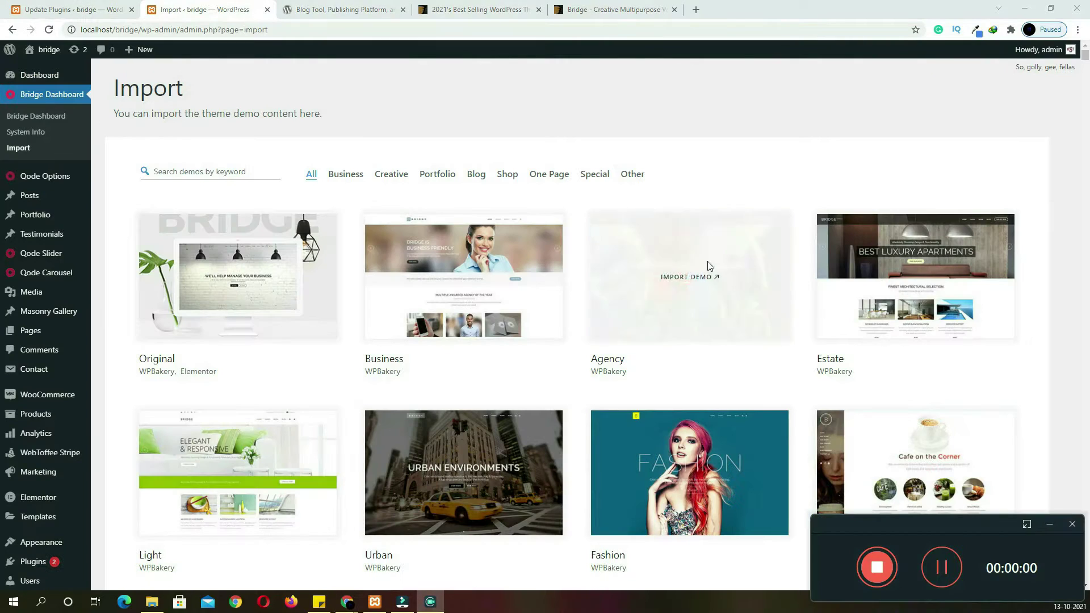
click(807, 127)
Scroll through the grid of available Bridge demo site designs
scroll(779, 158, down, 3)
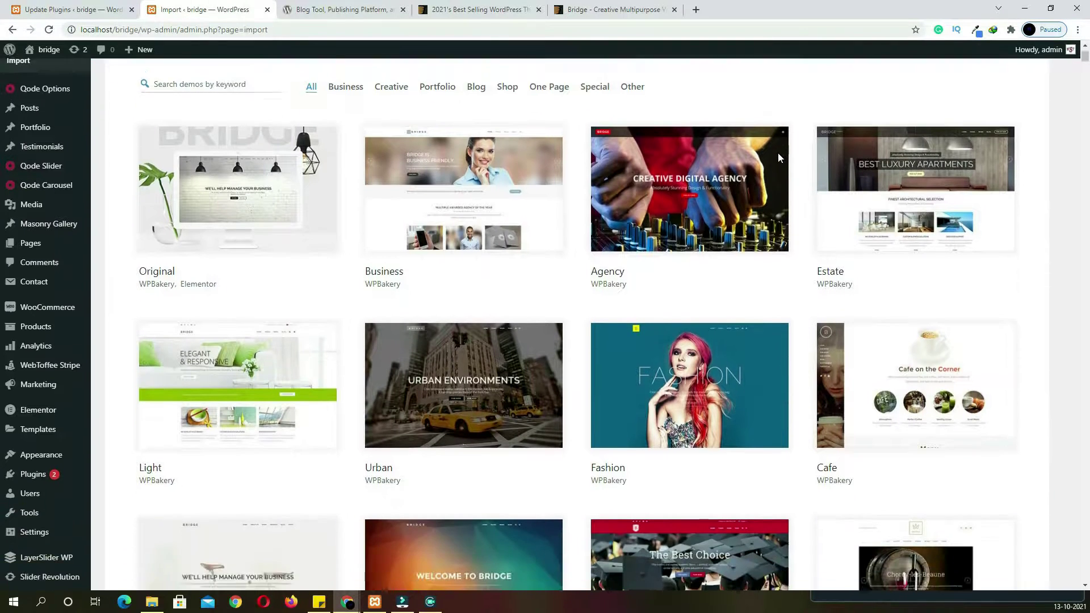
scroll(482, 161, up, 3)
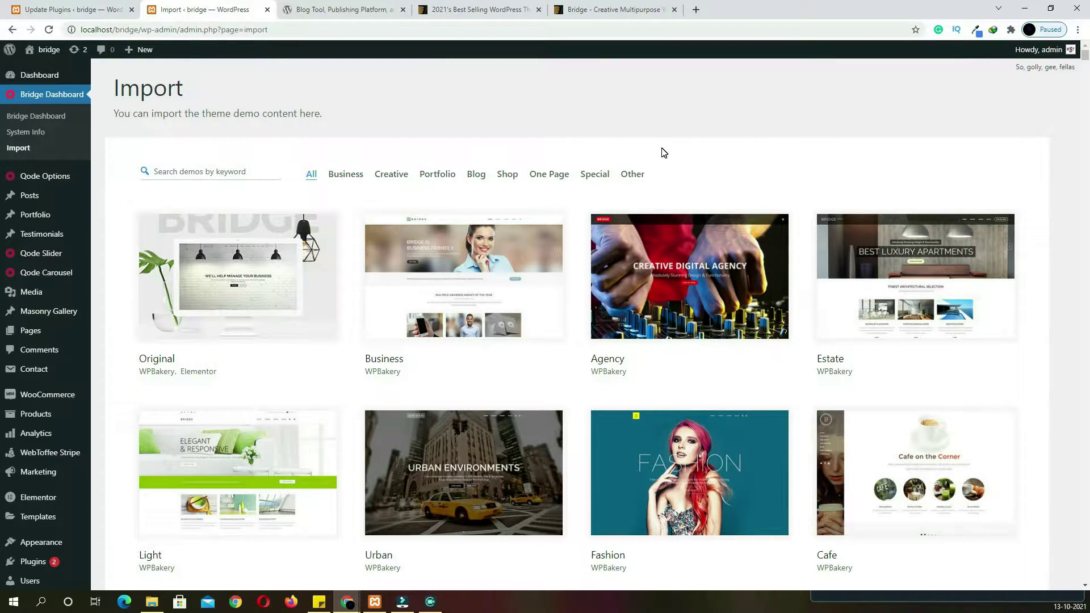
mouse_move(411, 283)
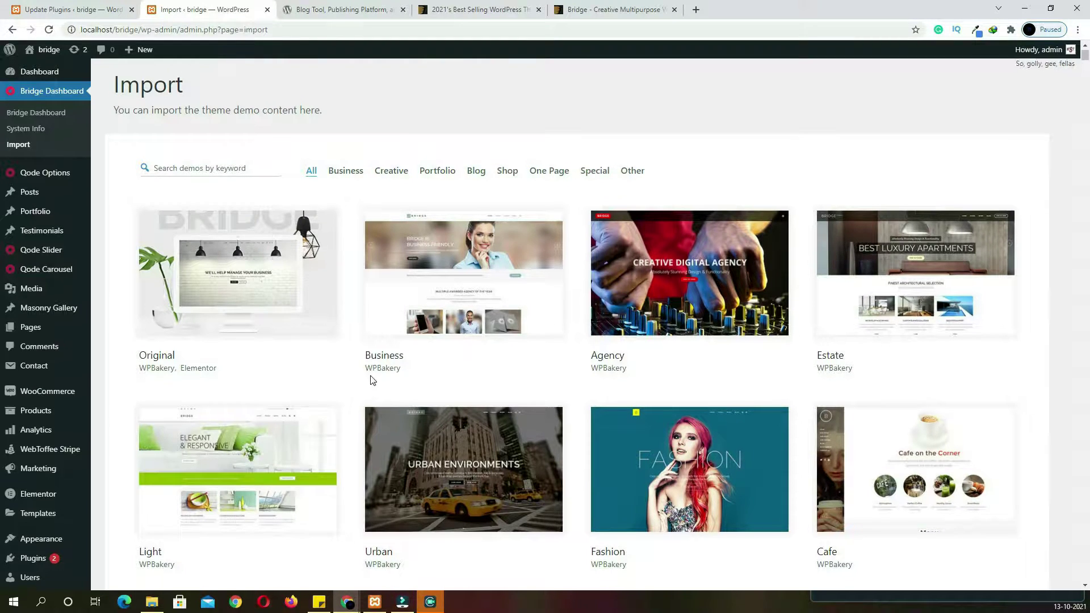
scroll(372, 376, down, 3)
scroll(371, 379, down, 6)
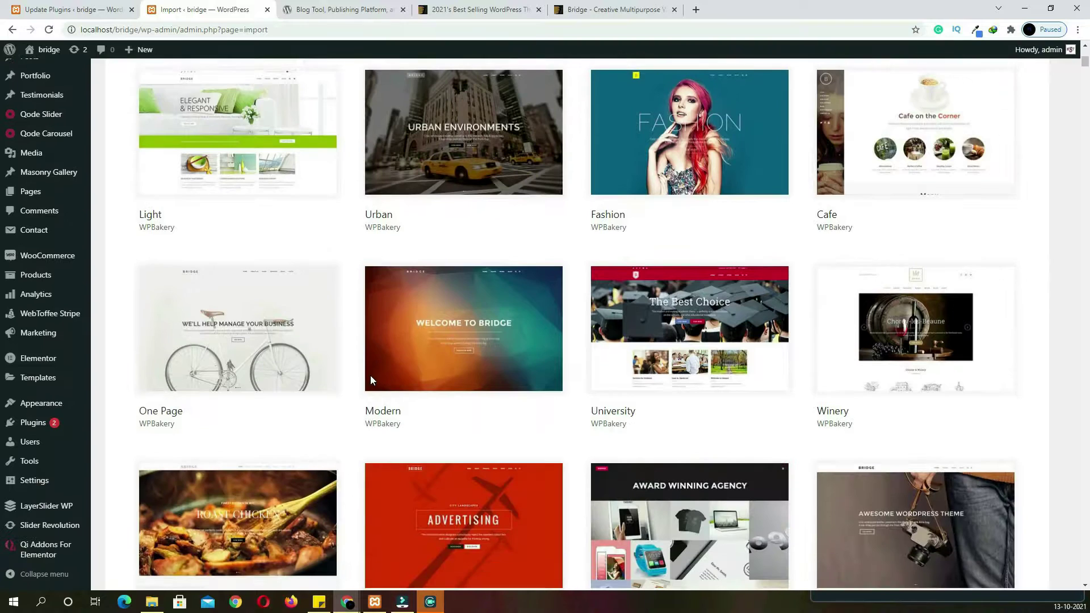
scroll(373, 380, down, 3)
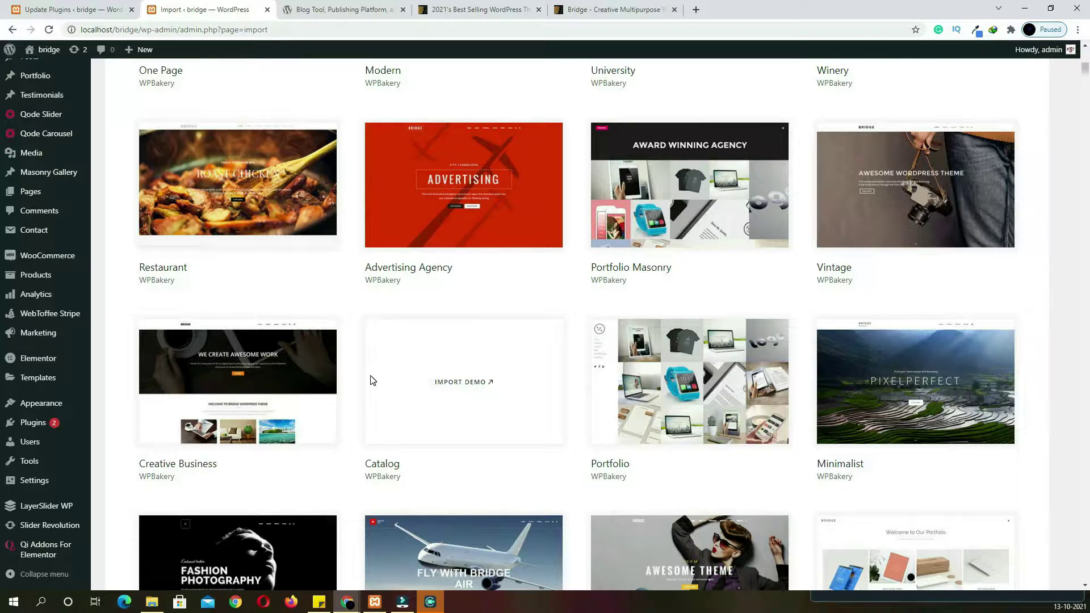
scroll(371, 375, down, 4)
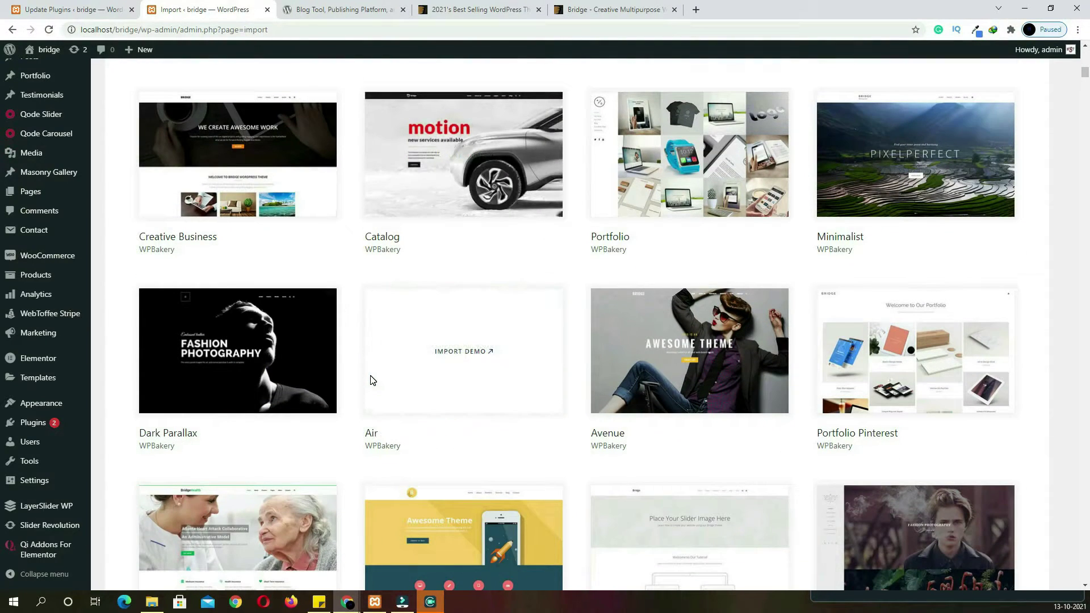
scroll(351, 376, down, 3)
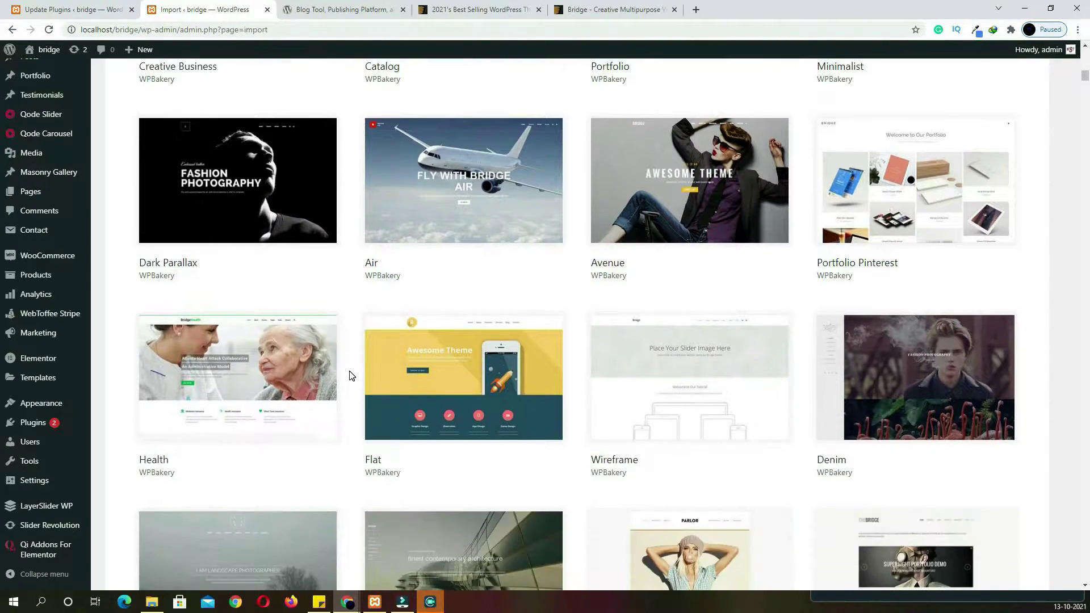
scroll(352, 376, down, 2)
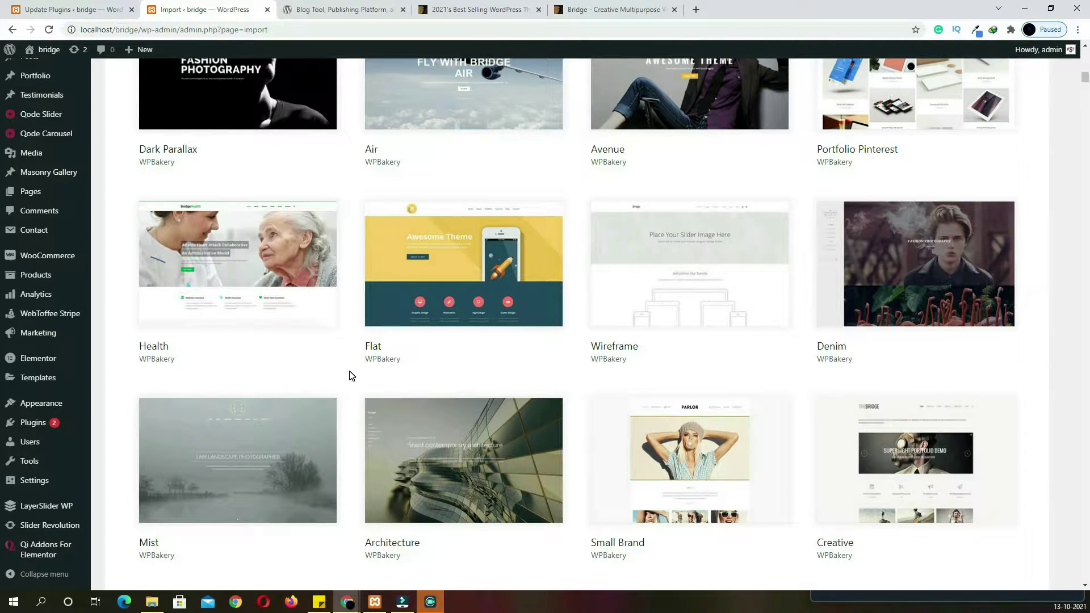
scroll(351, 375, down, 3)
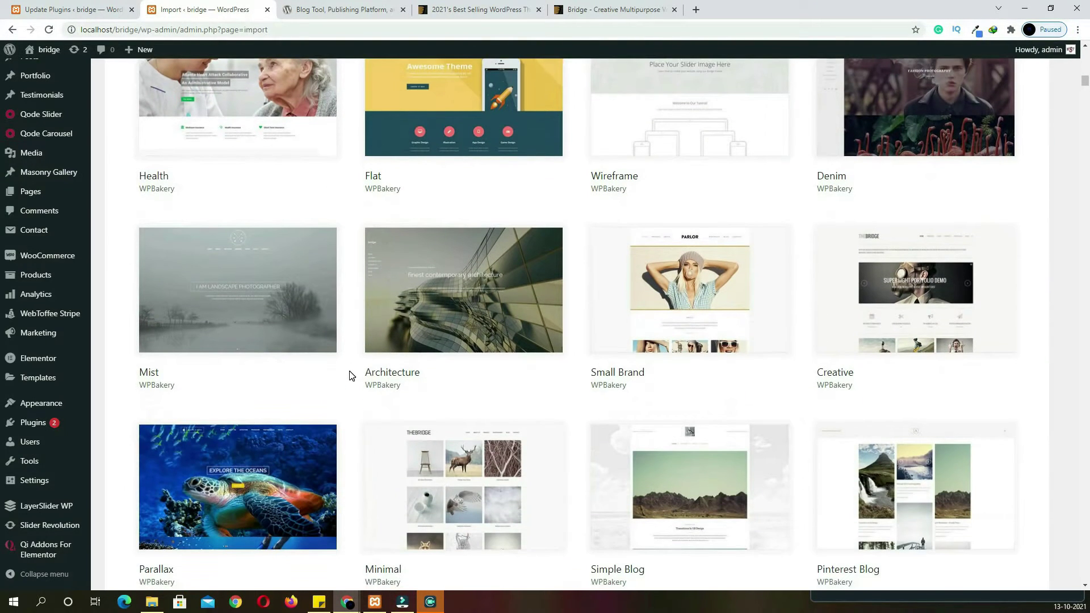
scroll(351, 376, down, 6)
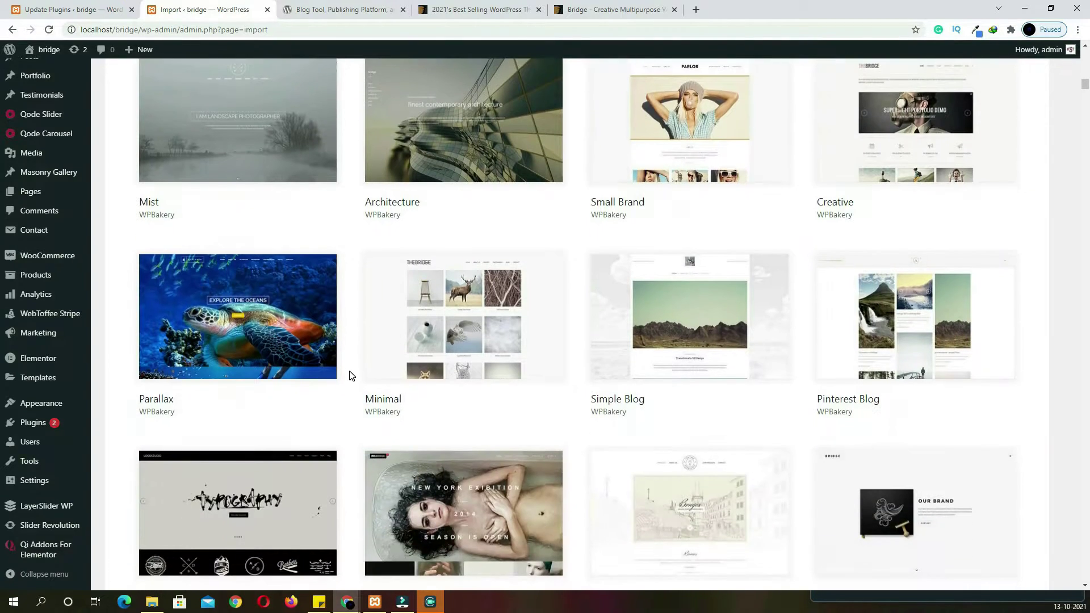
scroll(352, 375, down, 4)
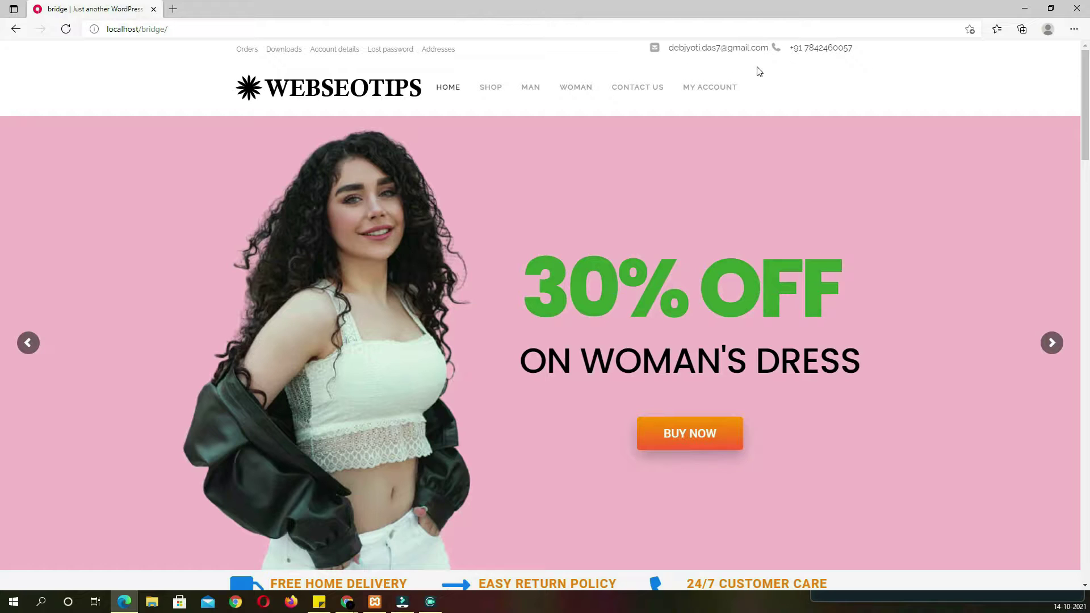
drag(672, 49, 753, 49)
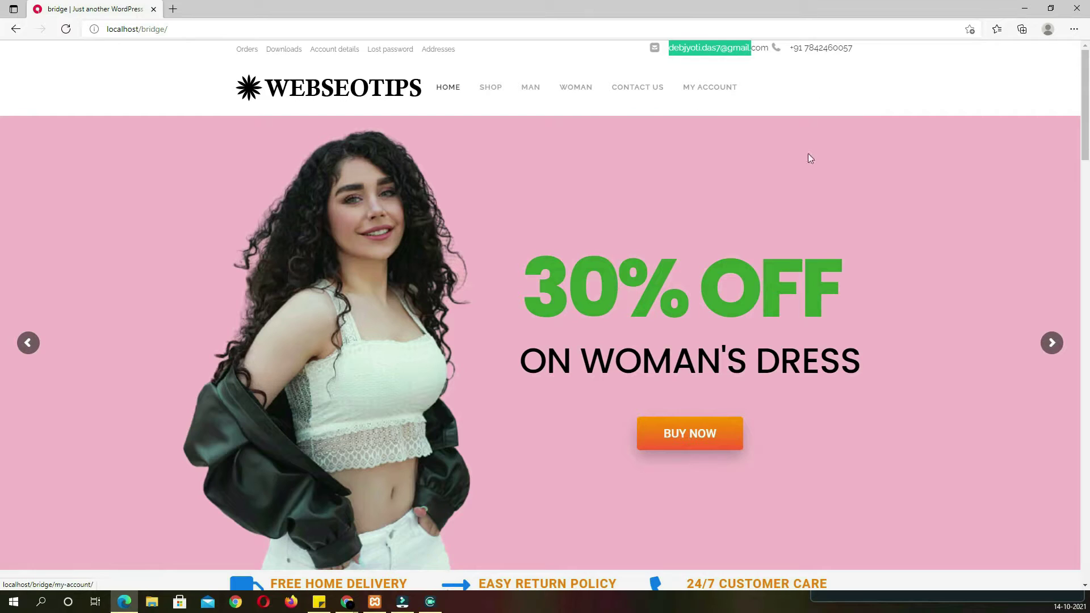
mouse_move(491, 98)
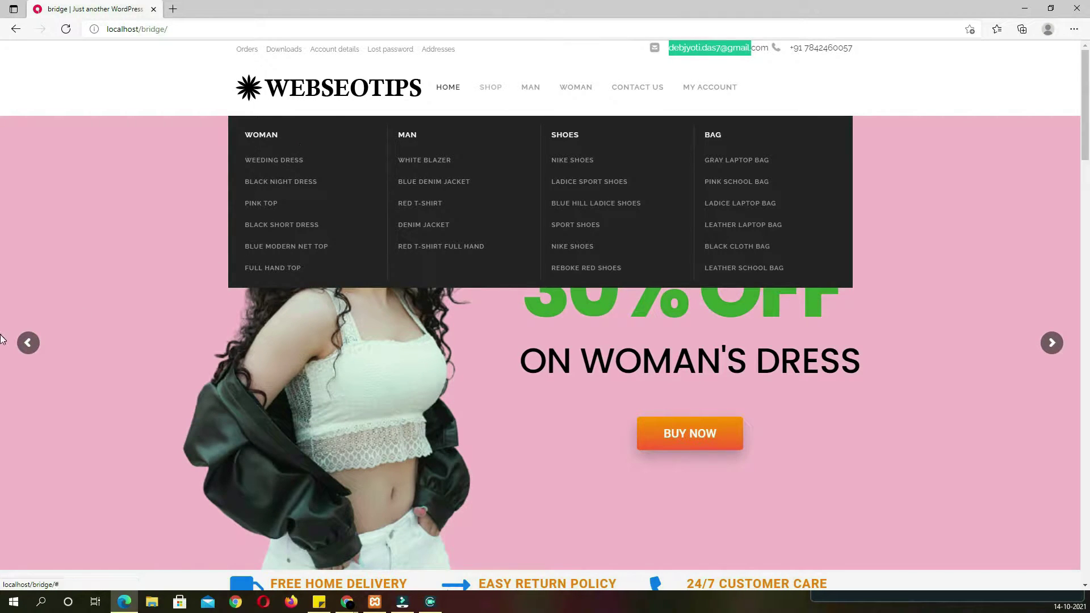
click(1052, 344)
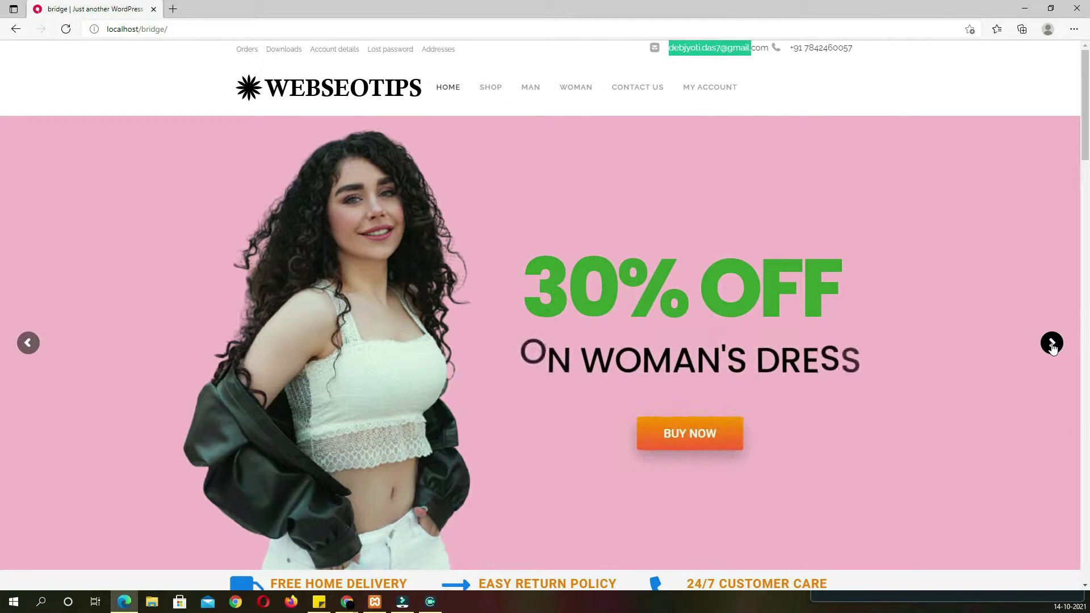
click(1052, 344)
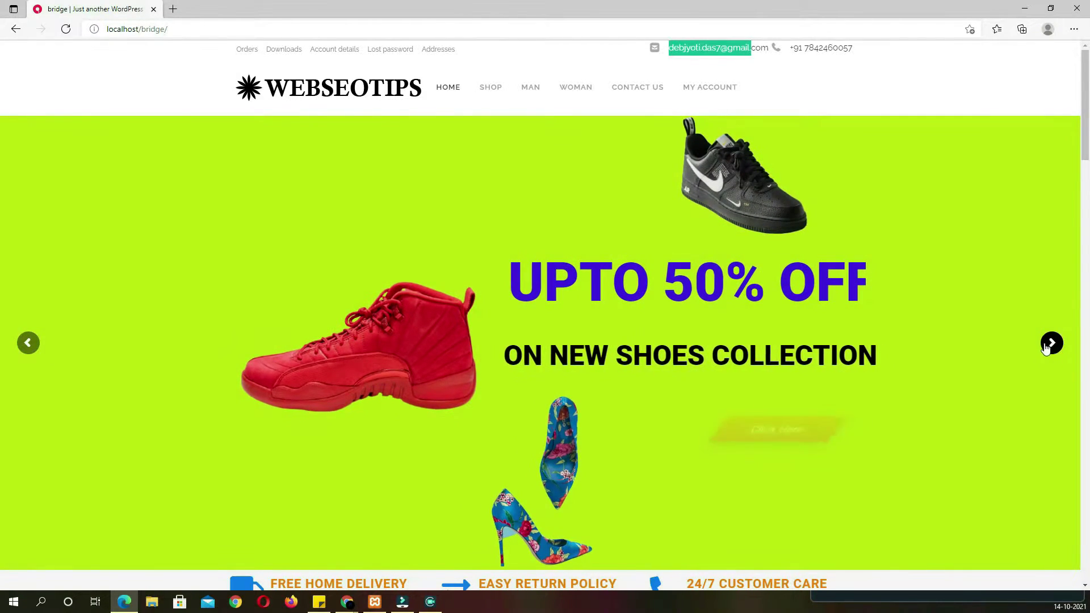
scroll(998, 343, down, 4)
scroll(1000, 343, down, 4)
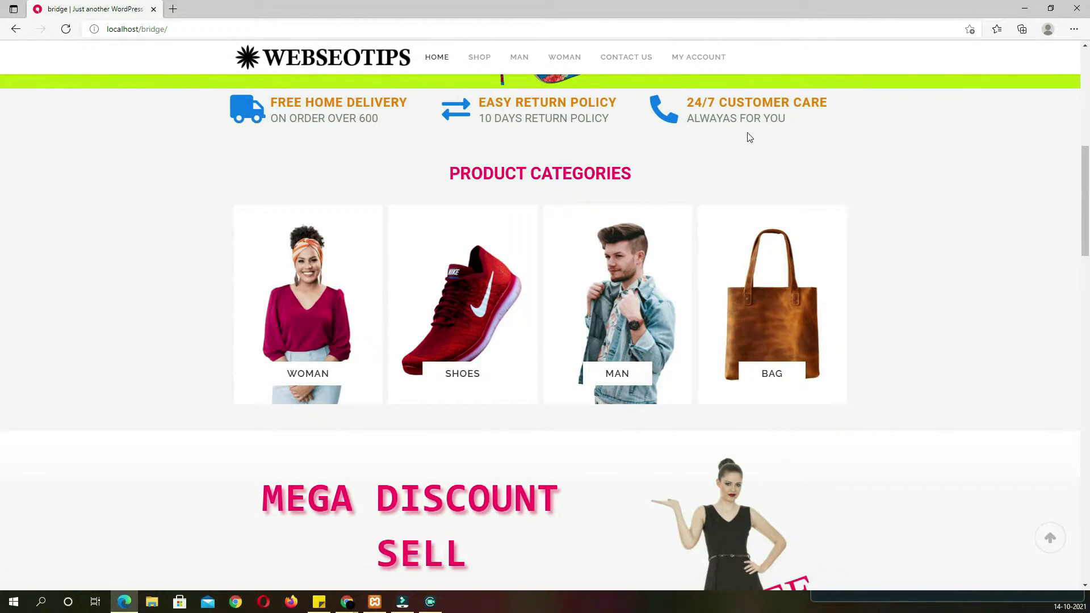
scroll(784, 214, down, 3)
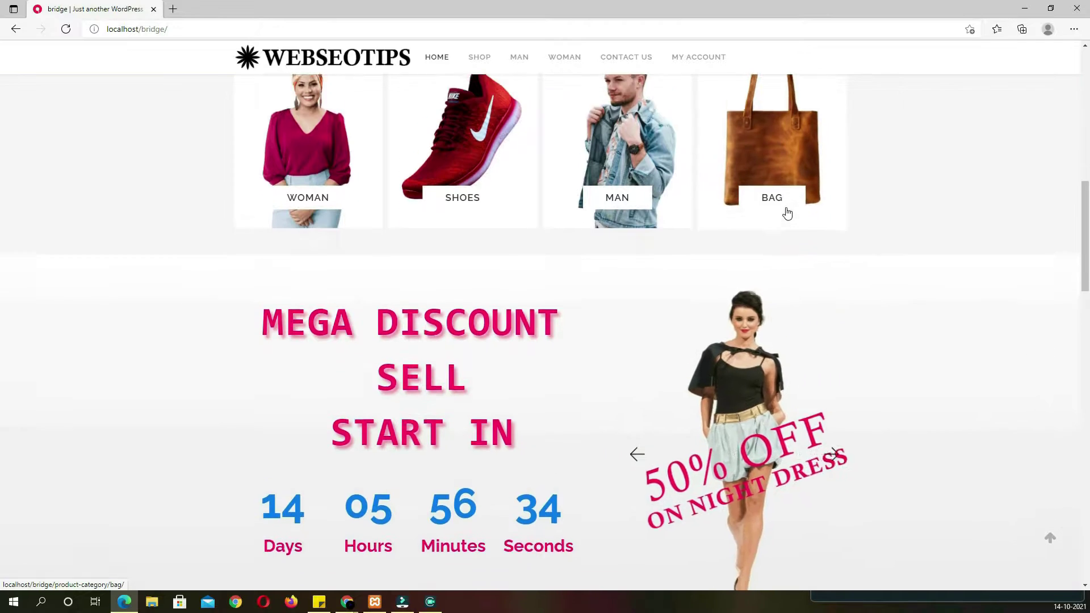
scroll(560, 212, up, 4)
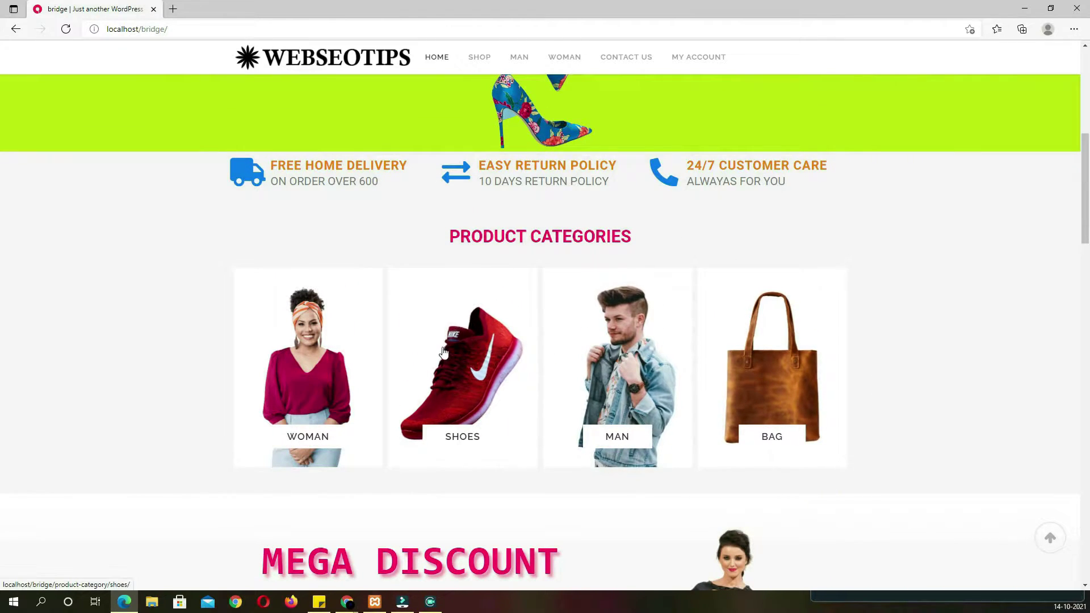
scroll(701, 362, down, 5)
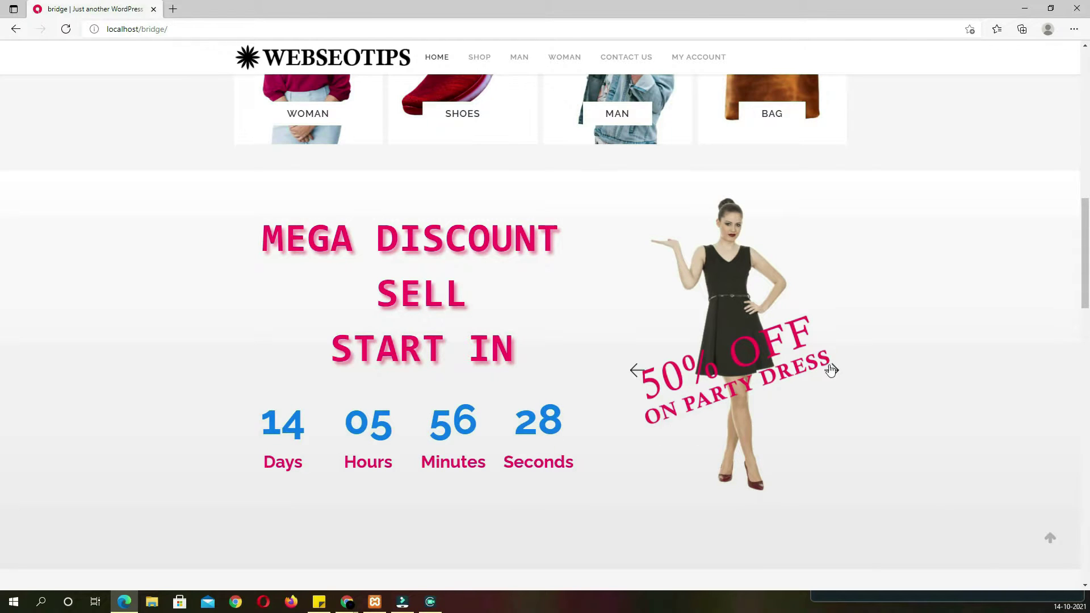
click(836, 380)
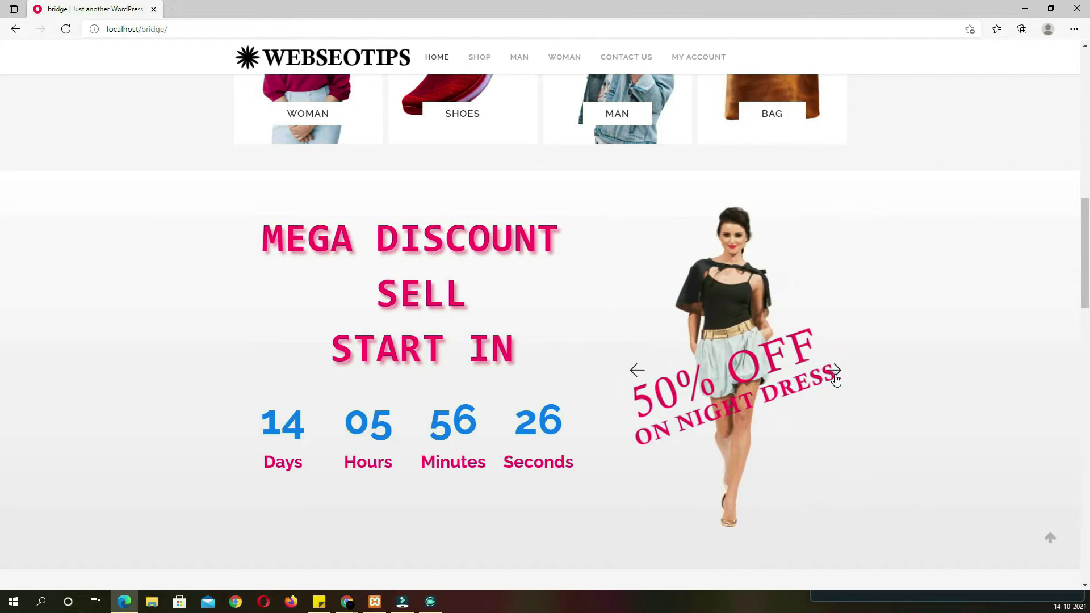
scroll(795, 375, down, 7)
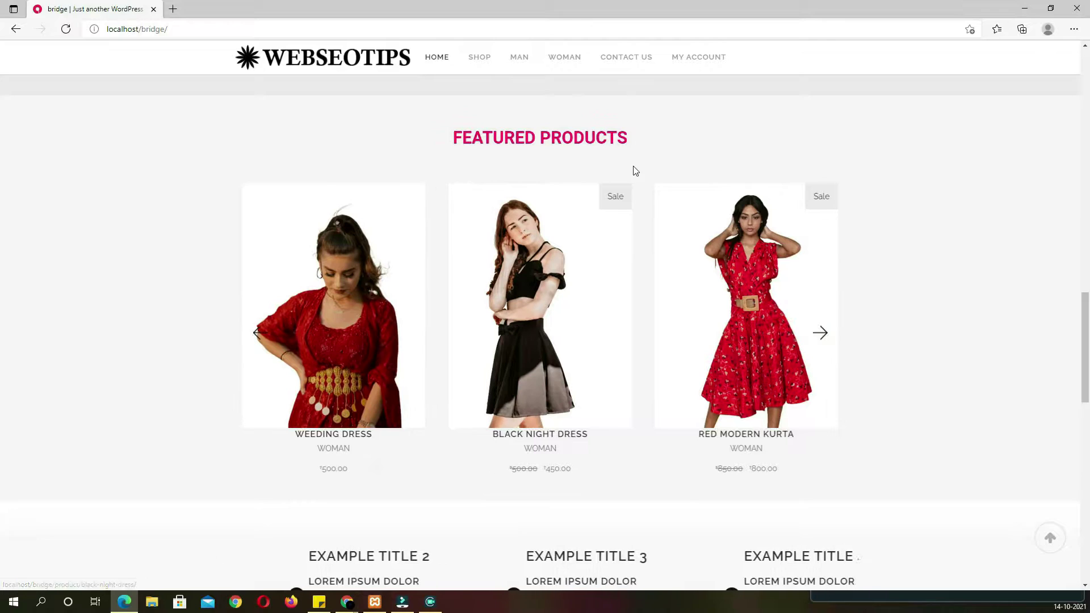
scroll(867, 391, down, 6)
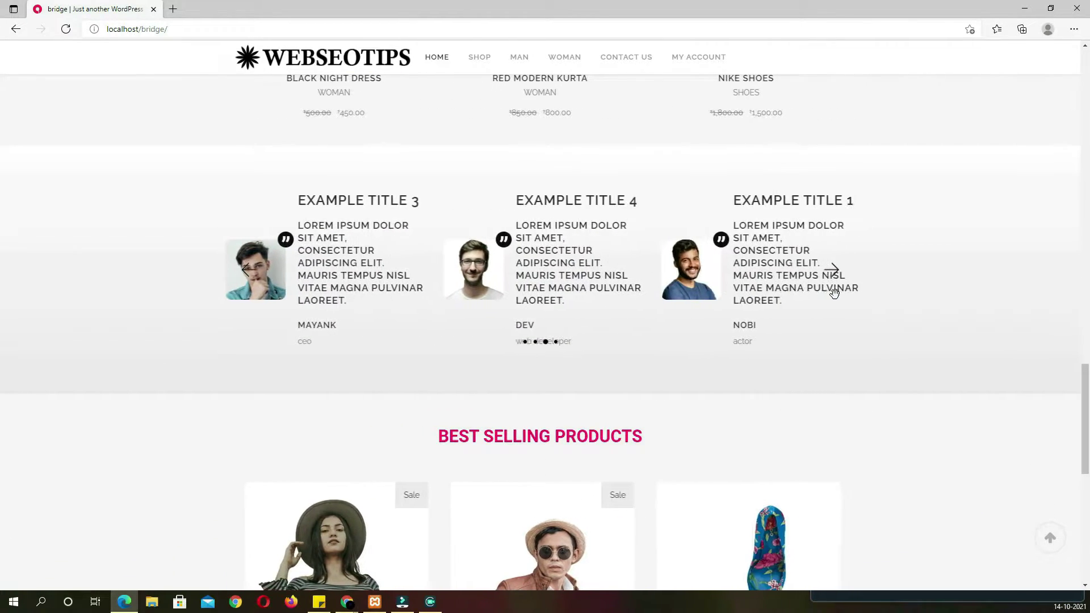
scroll(820, 301, down, 4)
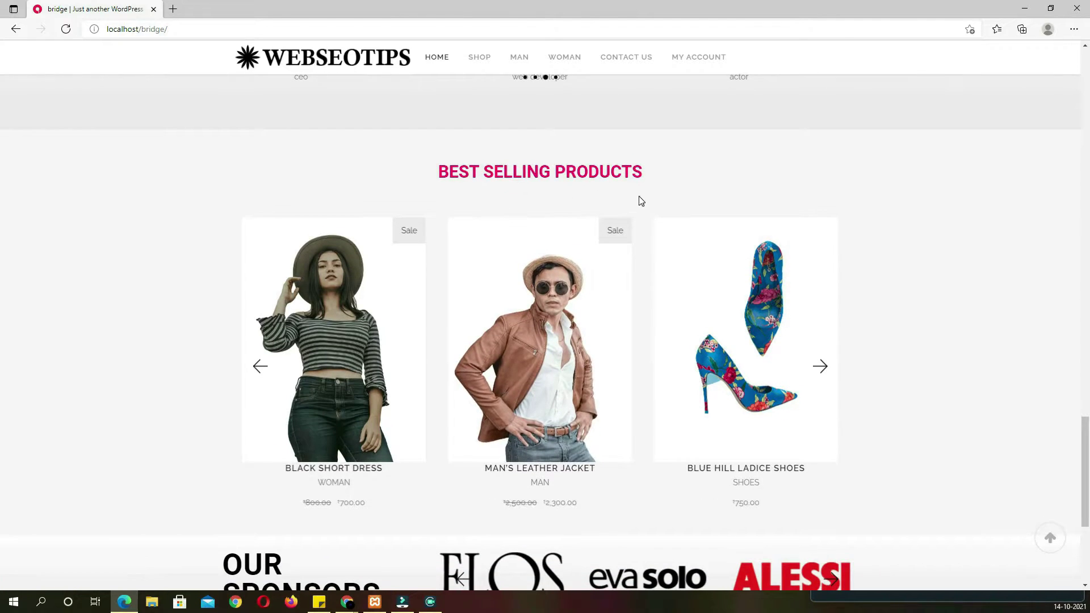
scroll(764, 349, down, 5)
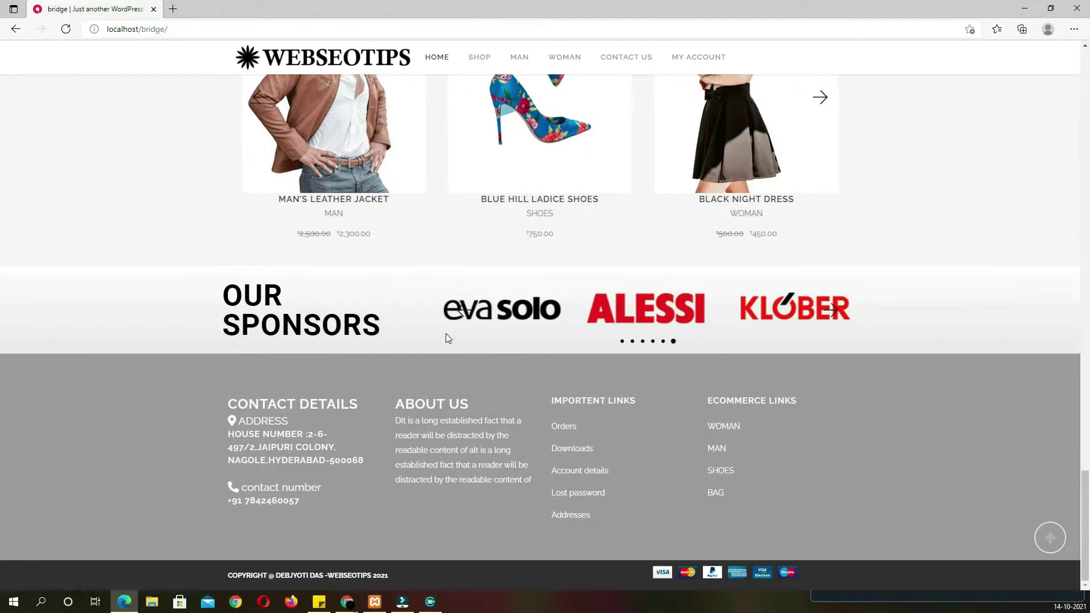
click(632, 342)
click(643, 342)
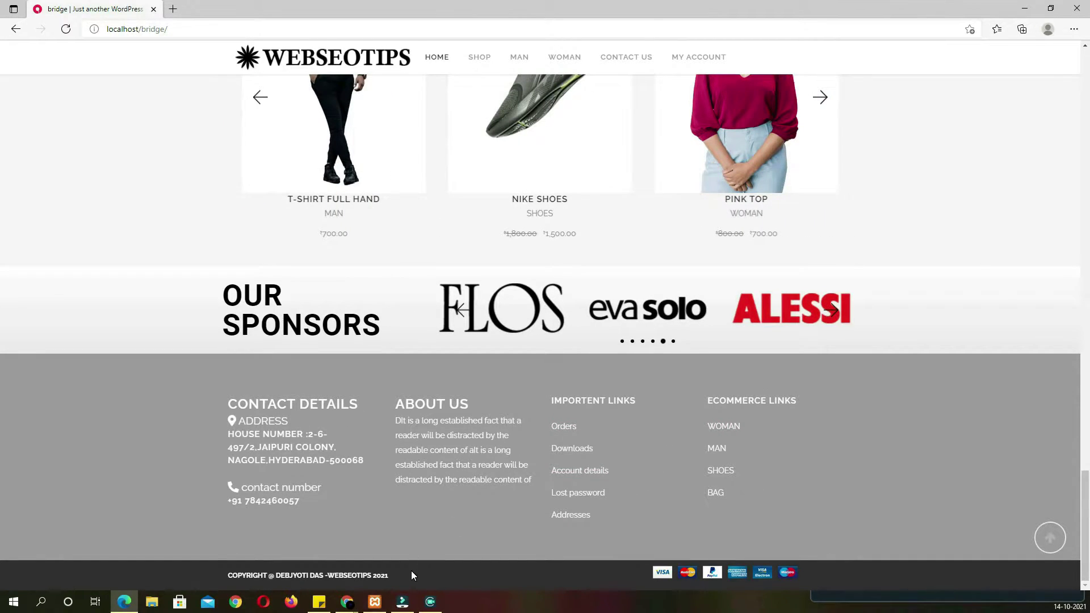
mouse_move(392, 579)
mouse_down()
mouse_move(217, 577)
mouse_move(404, 583)
mouse_up()
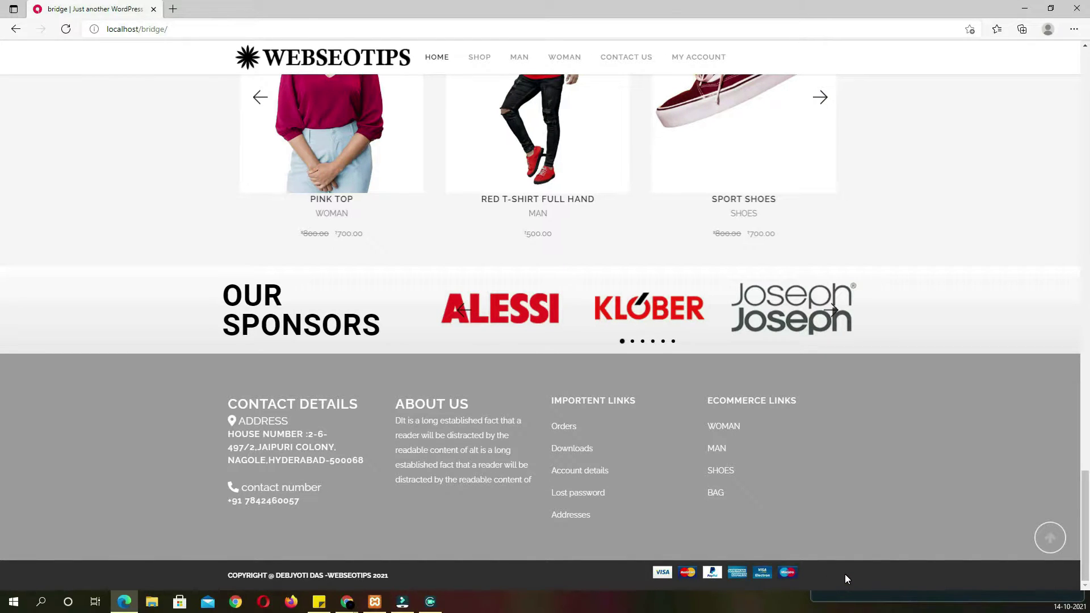
click(1050, 539)
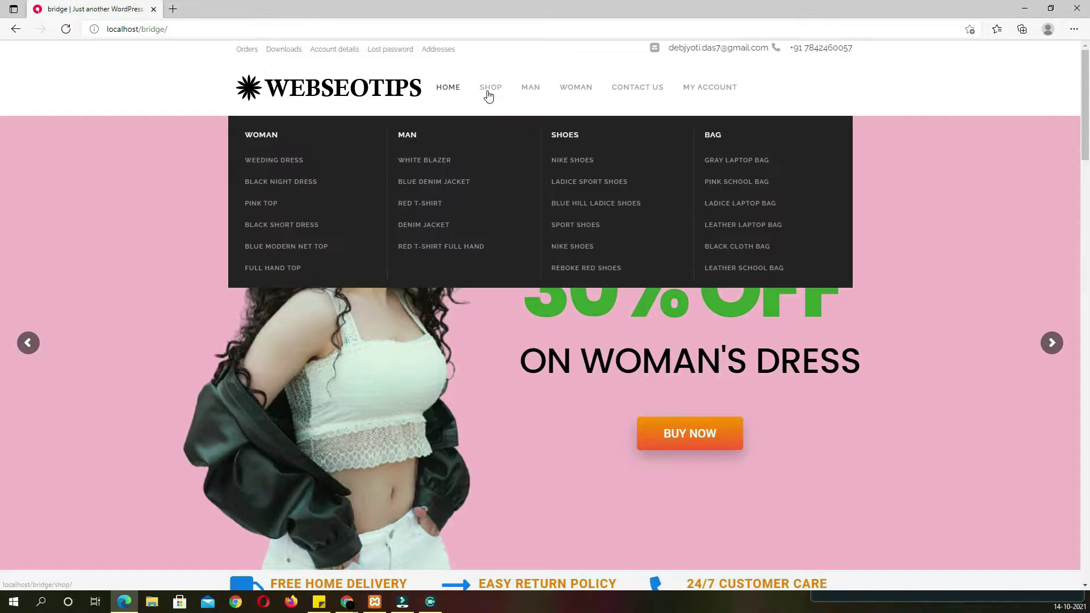
Browse the shop with a narrowed price filter, then view the MAN category
click(489, 96)
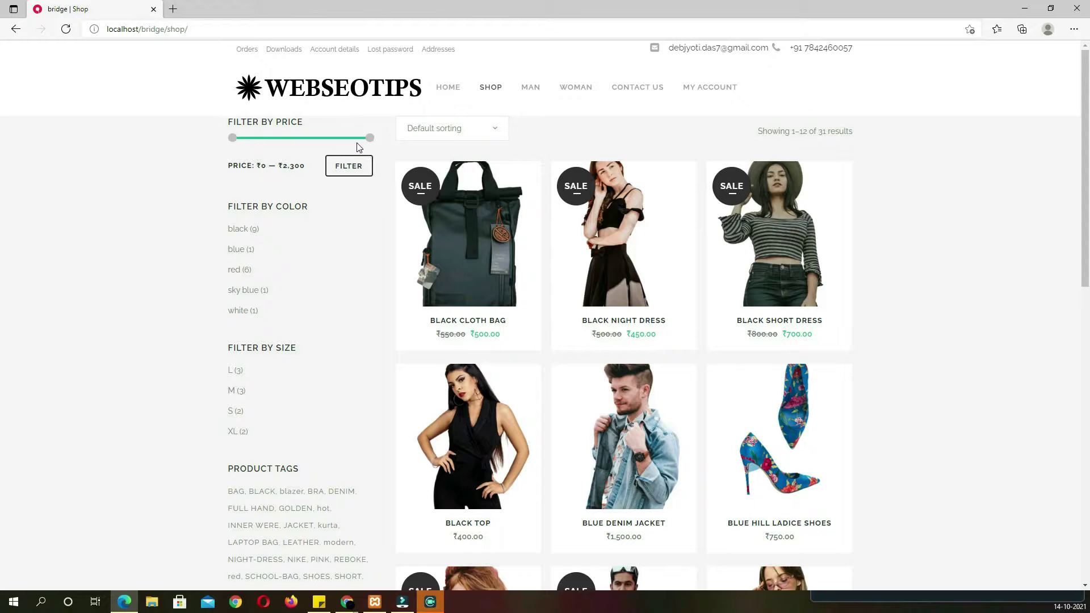
mouse_move(369, 138)
mouse_down()
mouse_move(302, 140)
mouse_move(362, 139)
mouse_up()
scroll(288, 287, down, 5)
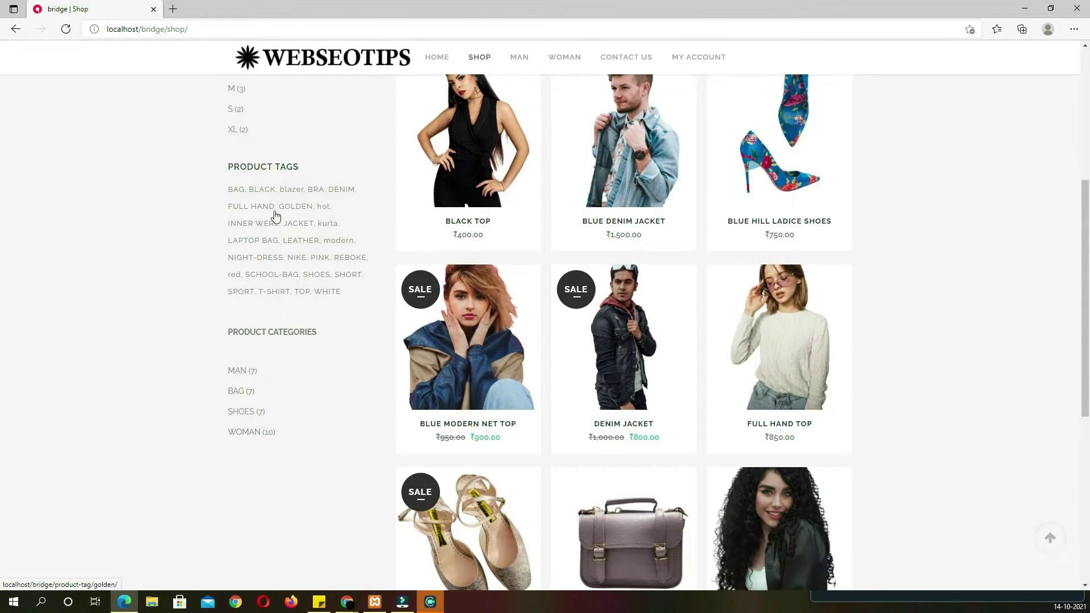
scroll(316, 326, down, 4)
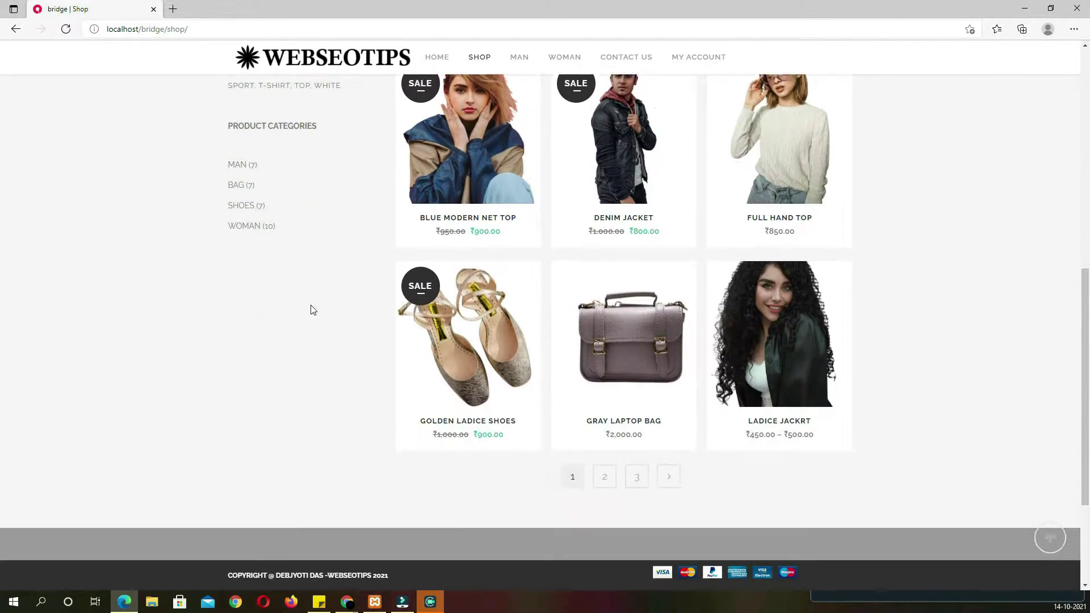
scroll(258, 243, up, 10)
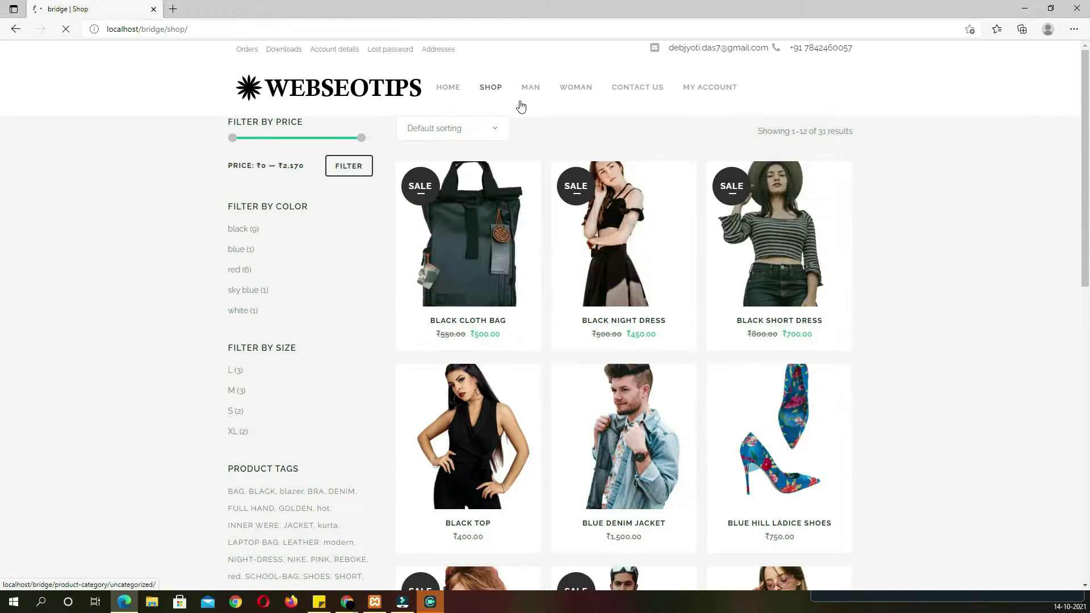
click(532, 91)
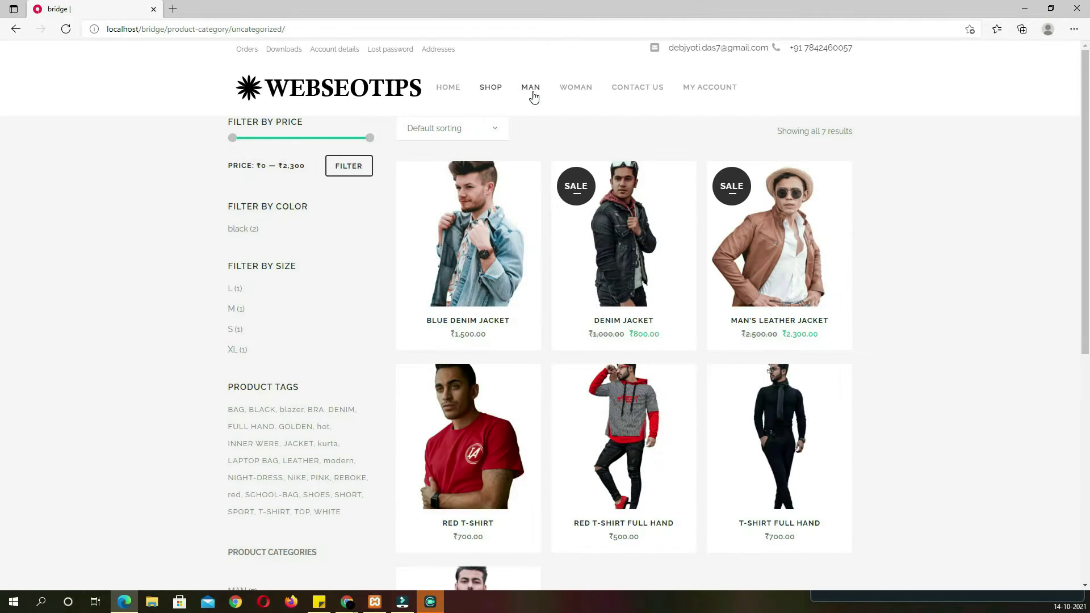
scroll(807, 386, down, 3)
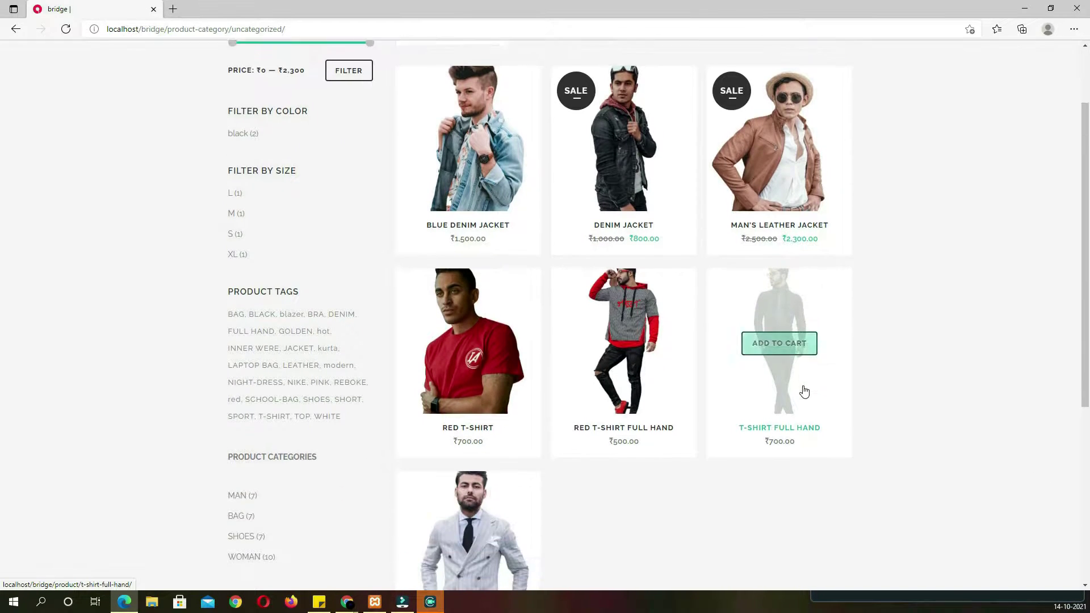
scroll(707, 324, up, 3)
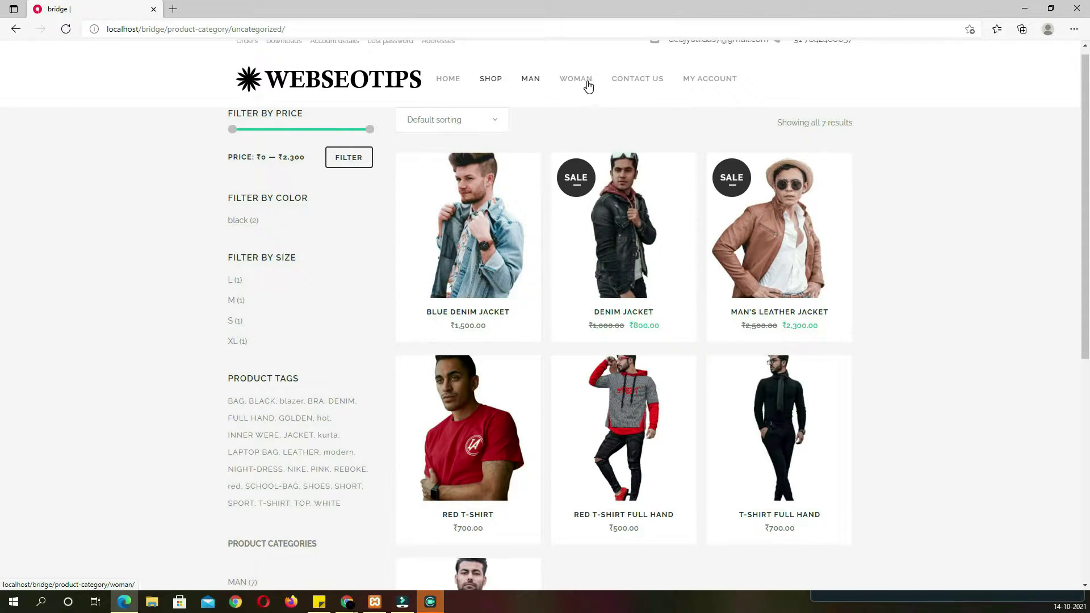
Open the Contact Us page and look over its map, form and address details
click(629, 84)
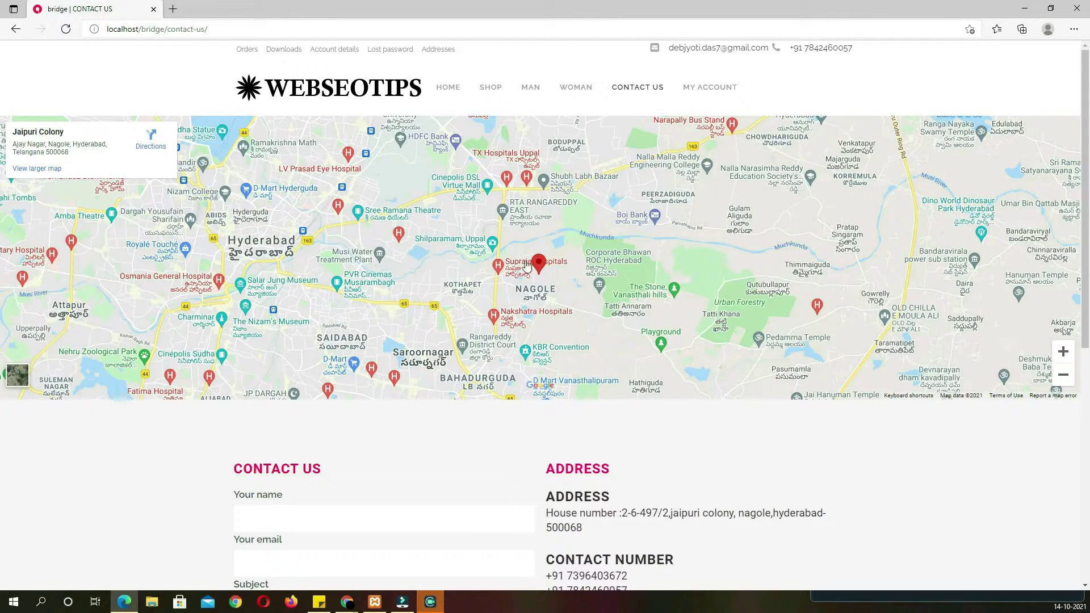
scroll(841, 317, down, 4)
scroll(435, 323, down, 3)
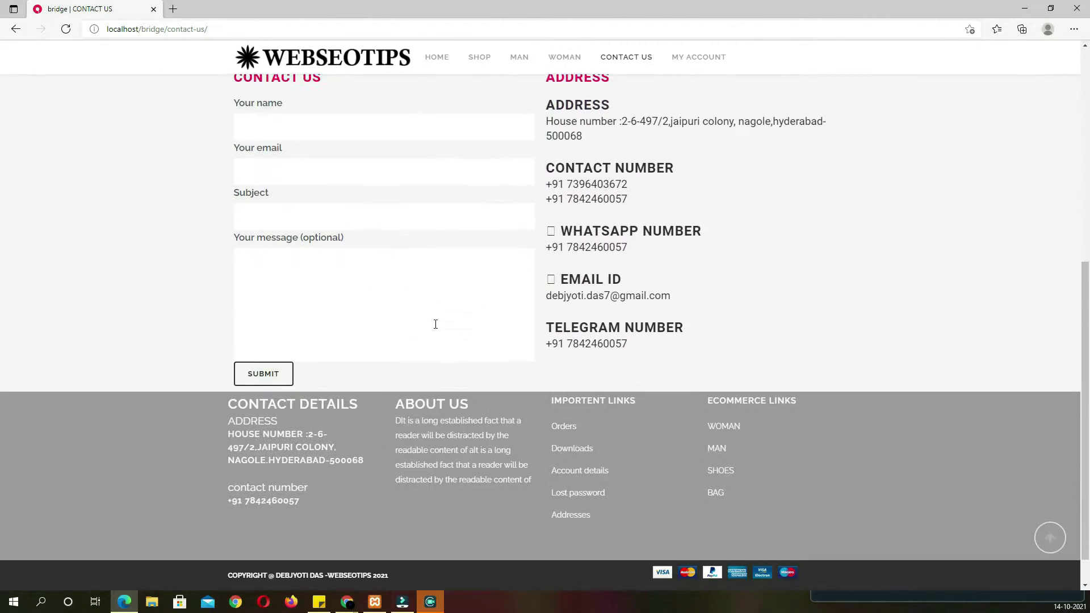
scroll(407, 316, up, 3)
scroll(443, 403, down, 4)
scroll(443, 400, up, 3)
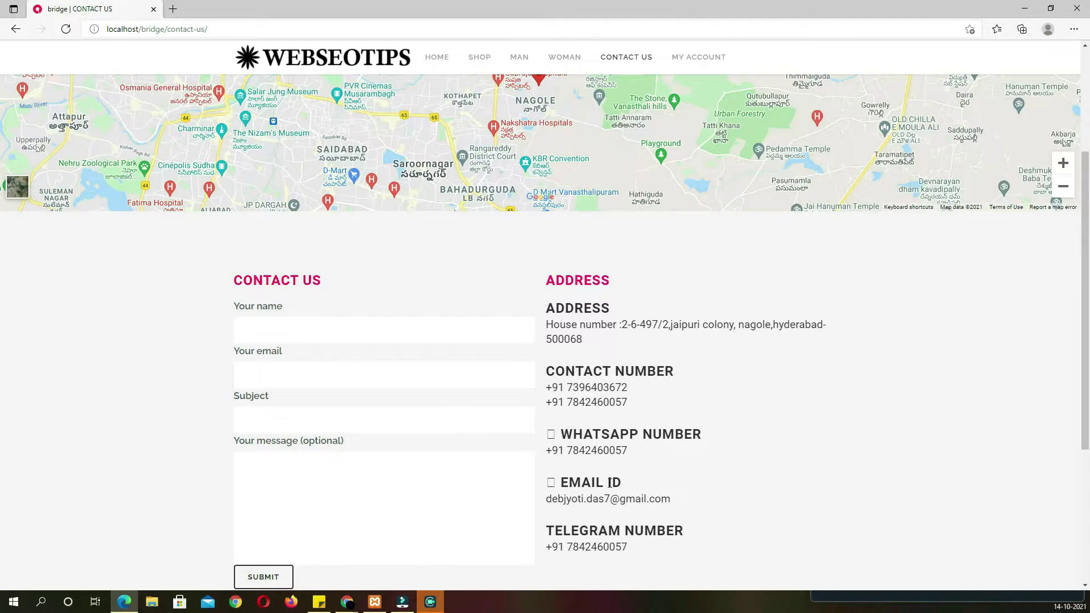
scroll(626, 525, up, 4)
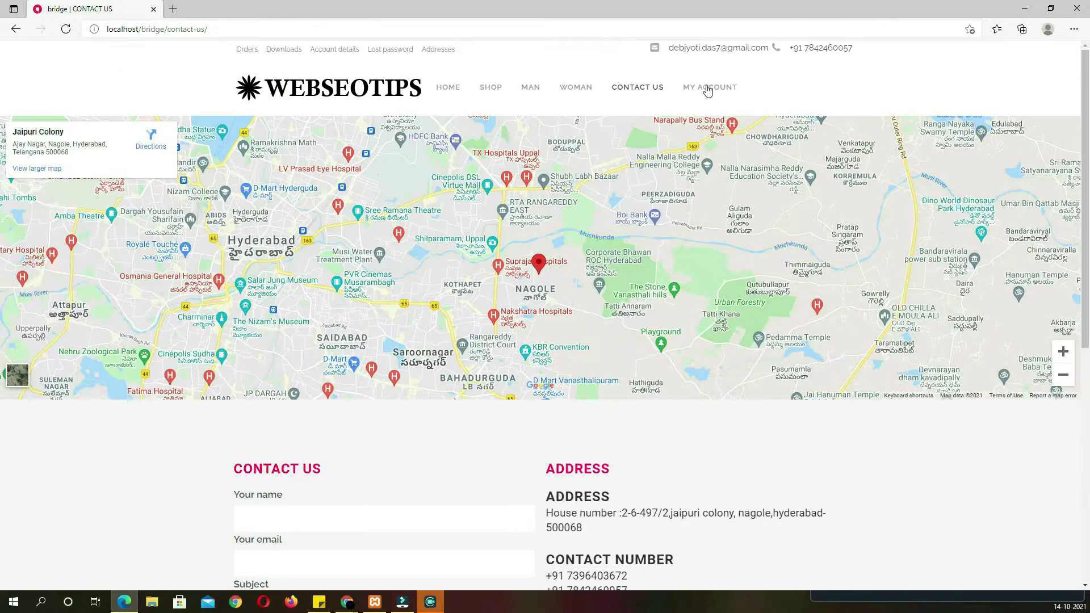
Register a customer account under My Account using saved credentials, then go back to Shop
click(707, 90)
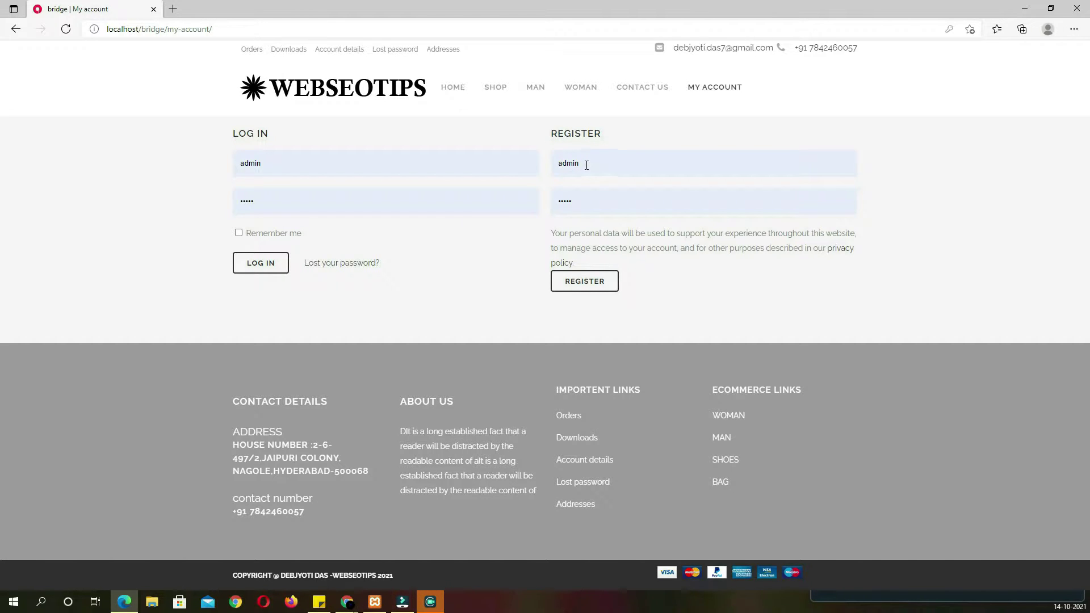
drag(600, 168, 540, 171)
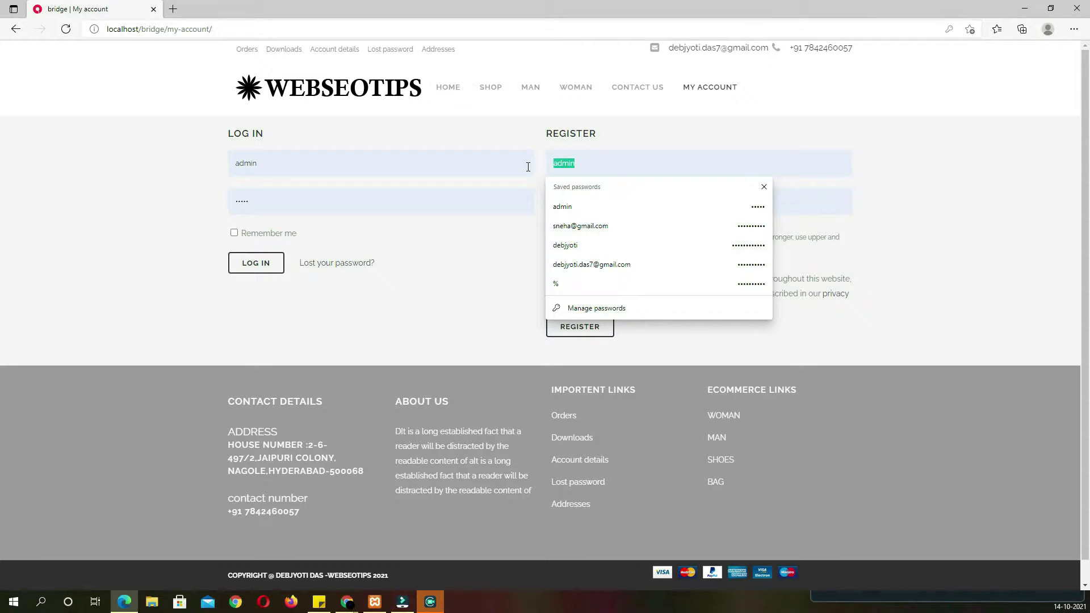
click(580, 226)
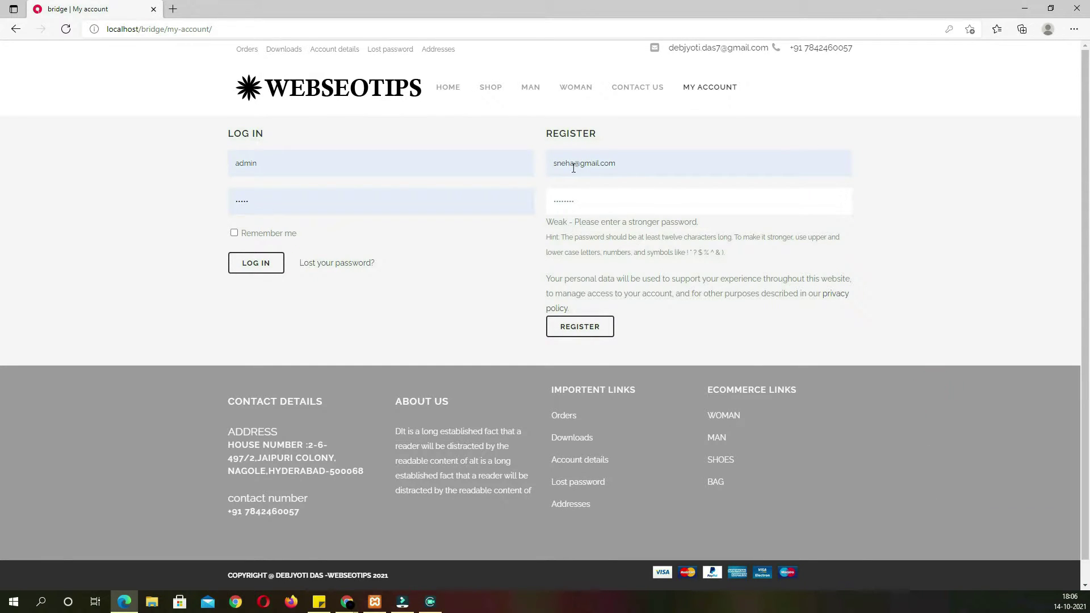
click(580, 328)
click(932, 146)
click(495, 92)
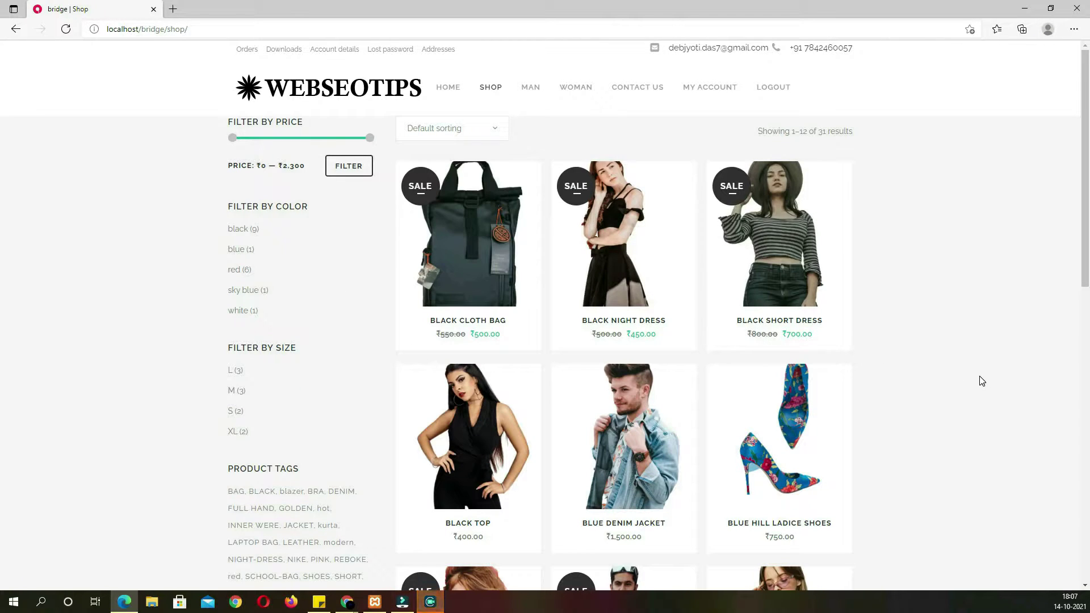
Put a black, size L Ladice Jackrt in the cart and proceed from the cart to checkout
scroll(983, 381, down, 3)
scroll(983, 381, down, 9)
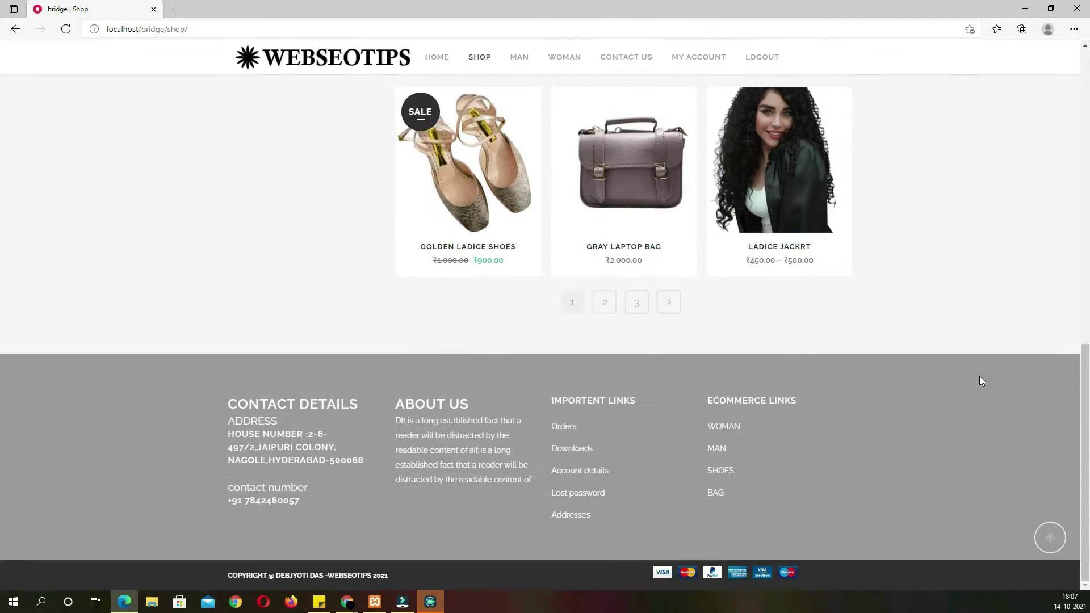
click(789, 201)
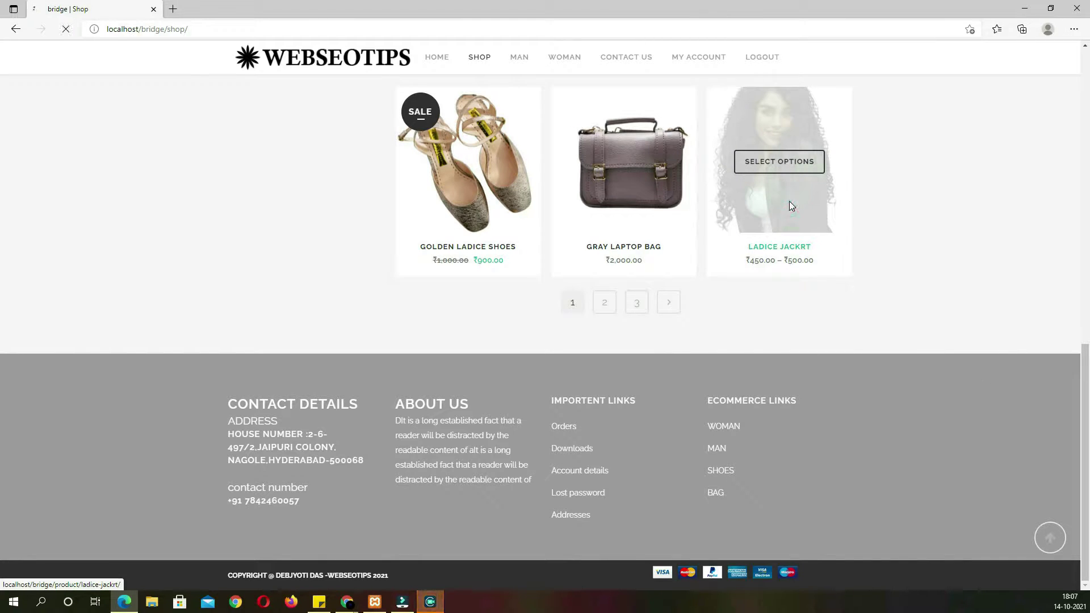
click(626, 233)
click(620, 251)
click(625, 252)
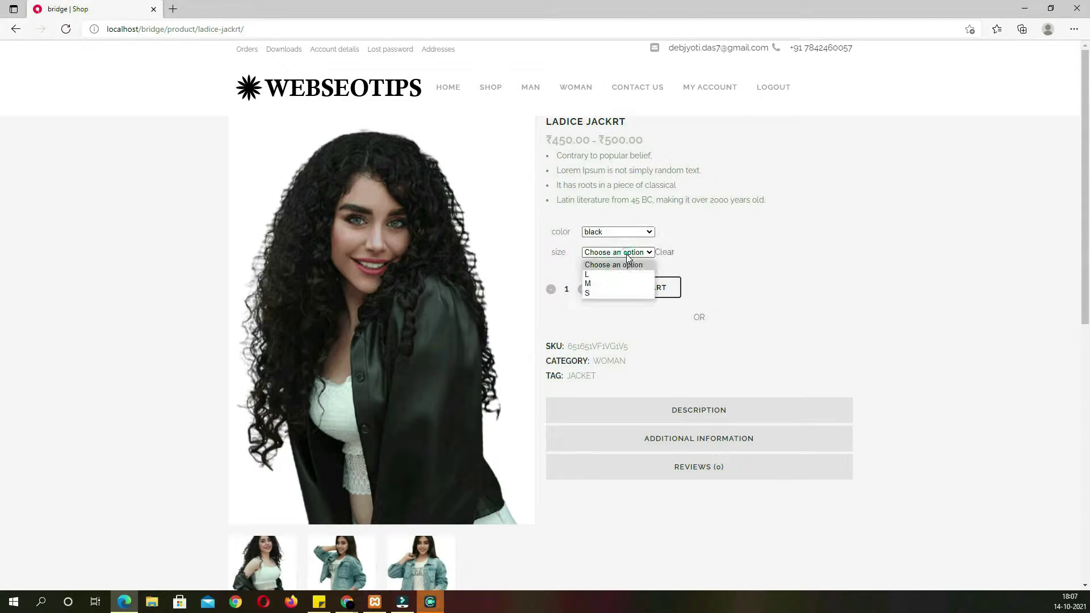
click(618, 275)
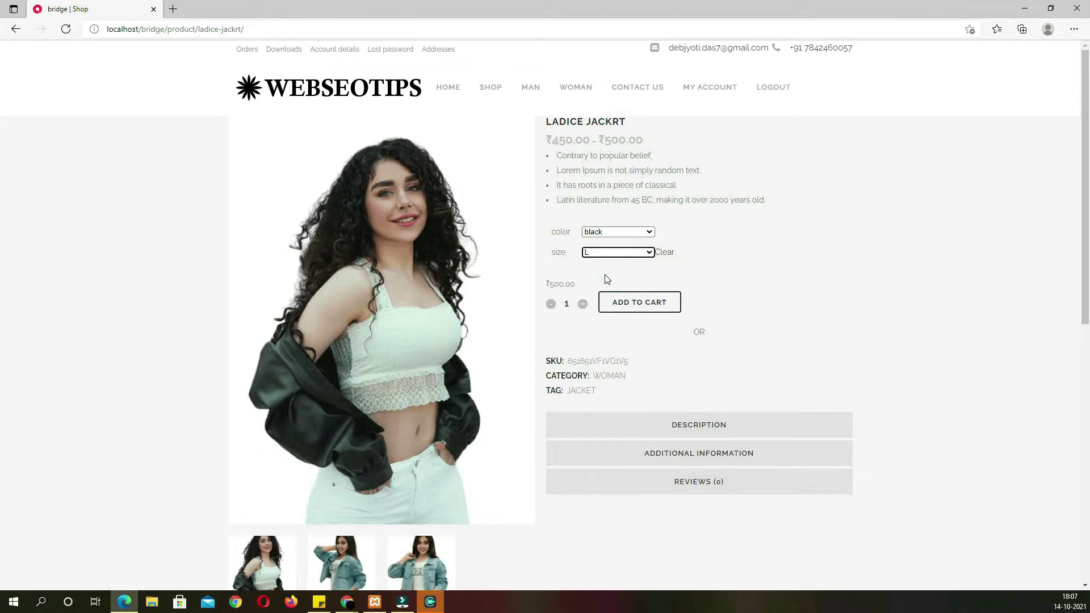
click(653, 313)
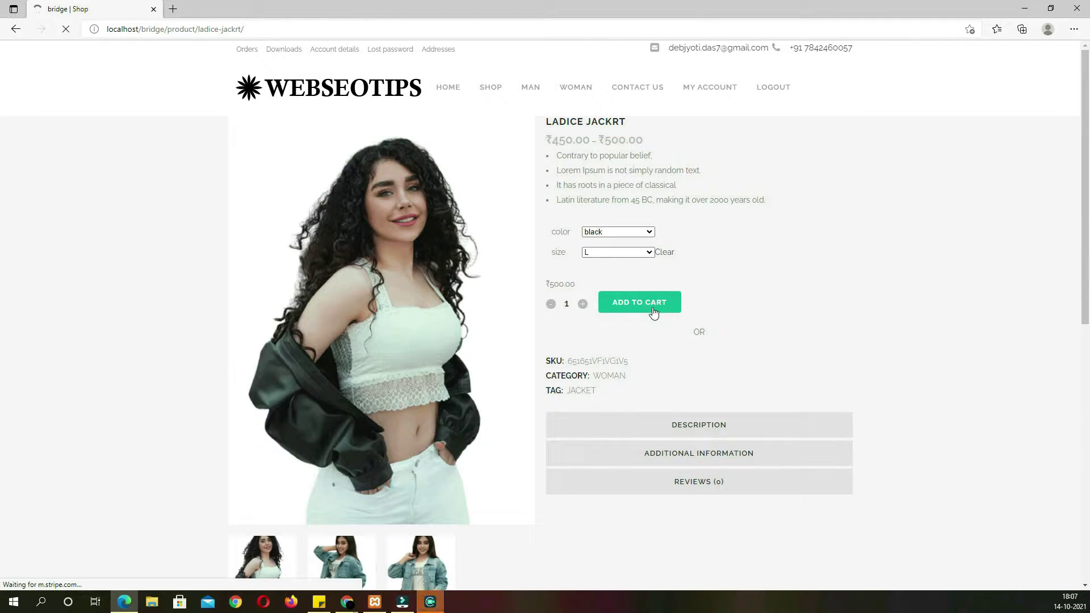
click(808, 152)
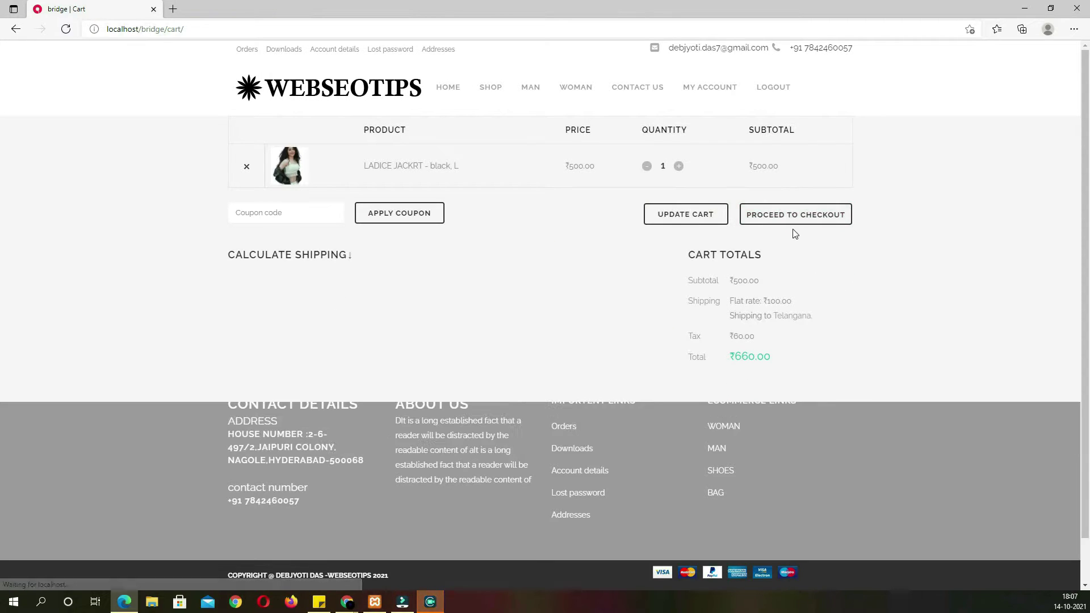
click(792, 222)
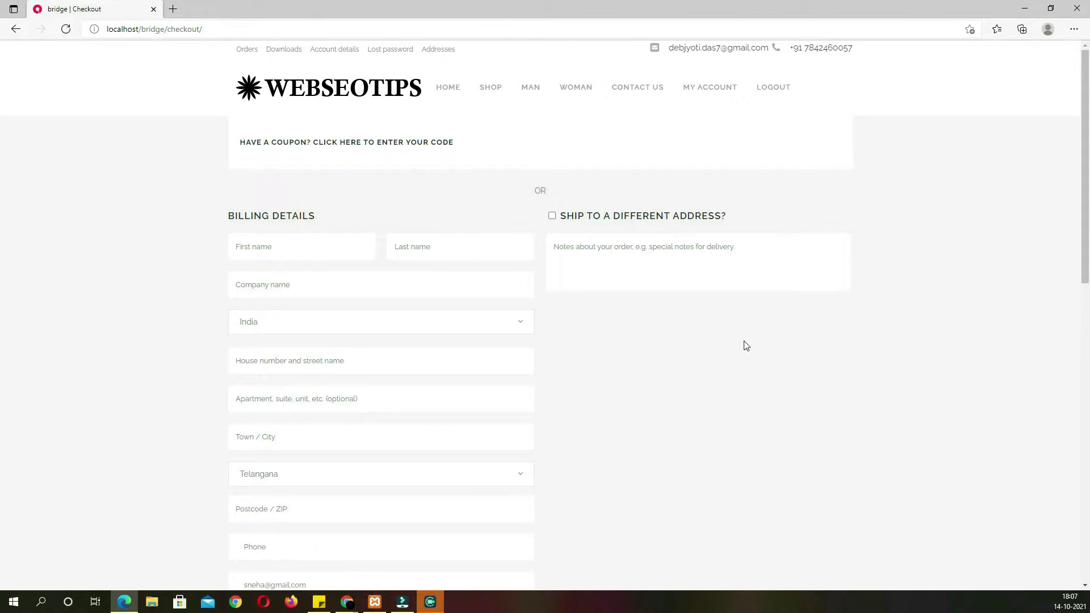
Review the billing details, toggling Ship to a different address on and back off
scroll(734, 348, down, 4)
scroll(585, 315, up, 4)
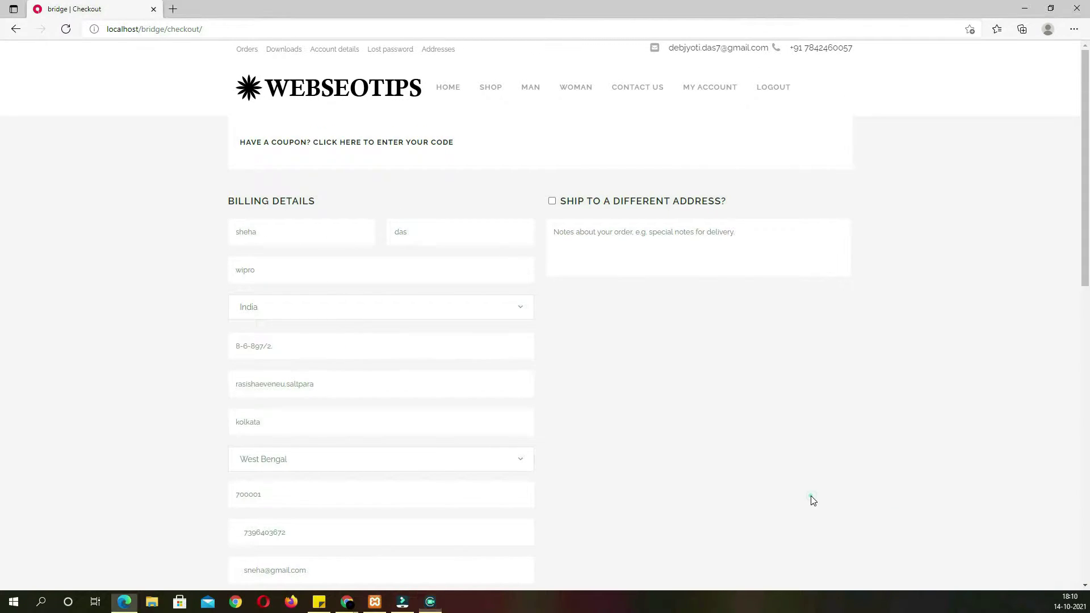
scroll(624, 396, down, 1)
scroll(625, 396, up, 1)
click(553, 202)
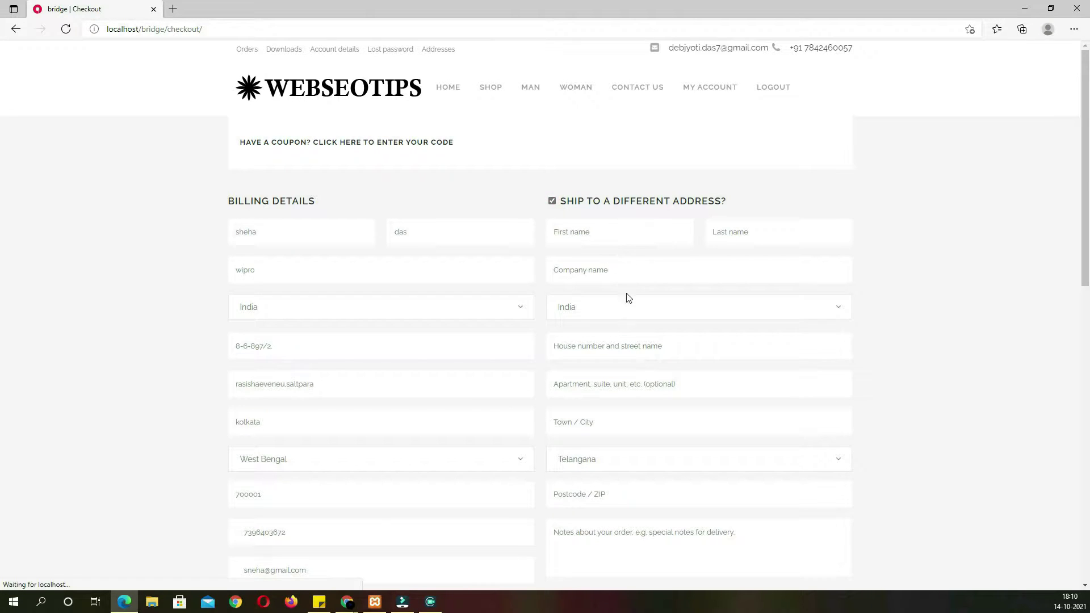
click(554, 201)
Try Stripe, then settle on Cash on delivery as payment for the ₹660.00 order
scroll(528, 307, down, 3)
scroll(530, 304, up, 1)
scroll(530, 303, down, 3)
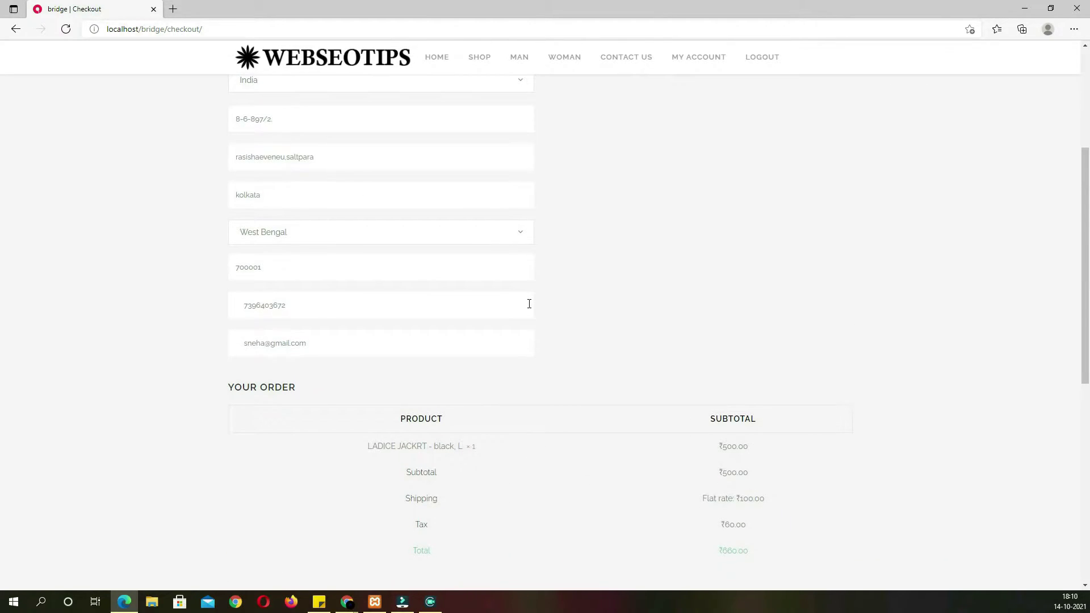
scroll(529, 304, up, 4)
scroll(450, 271, down, 10)
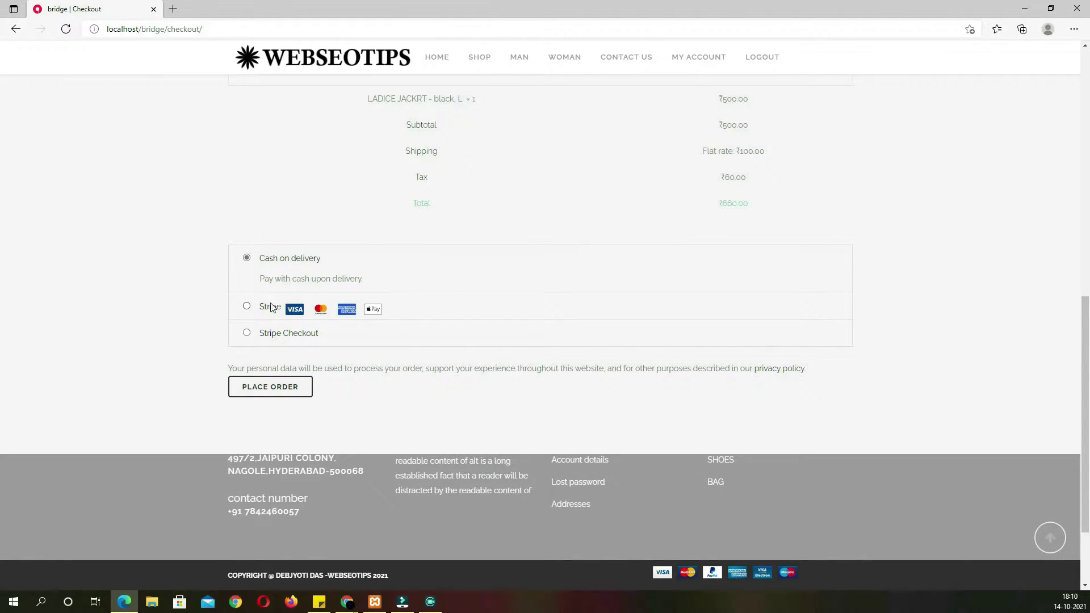
click(246, 309)
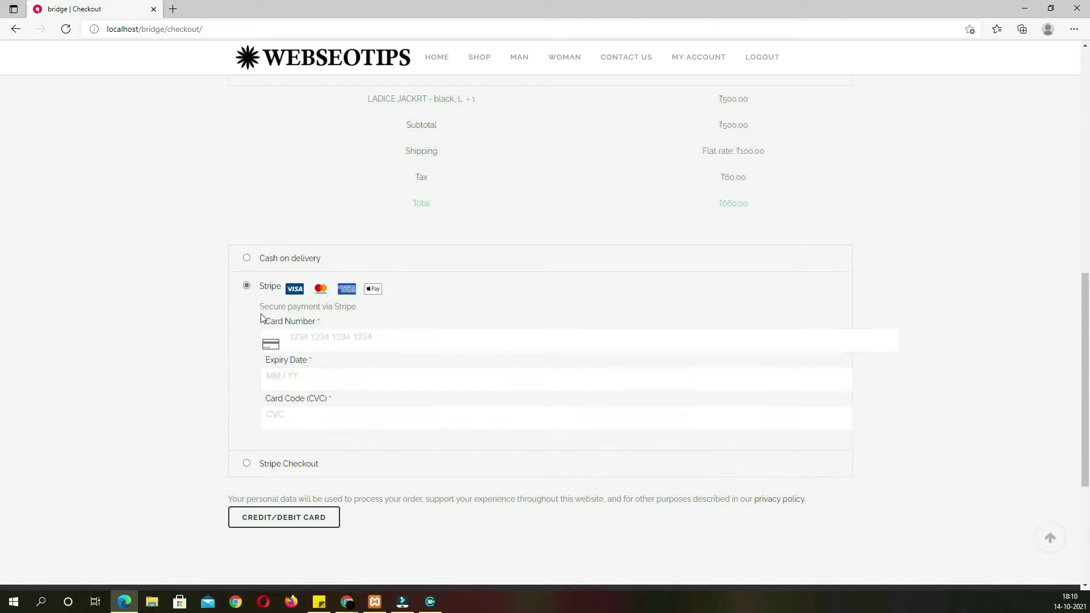
click(249, 262)
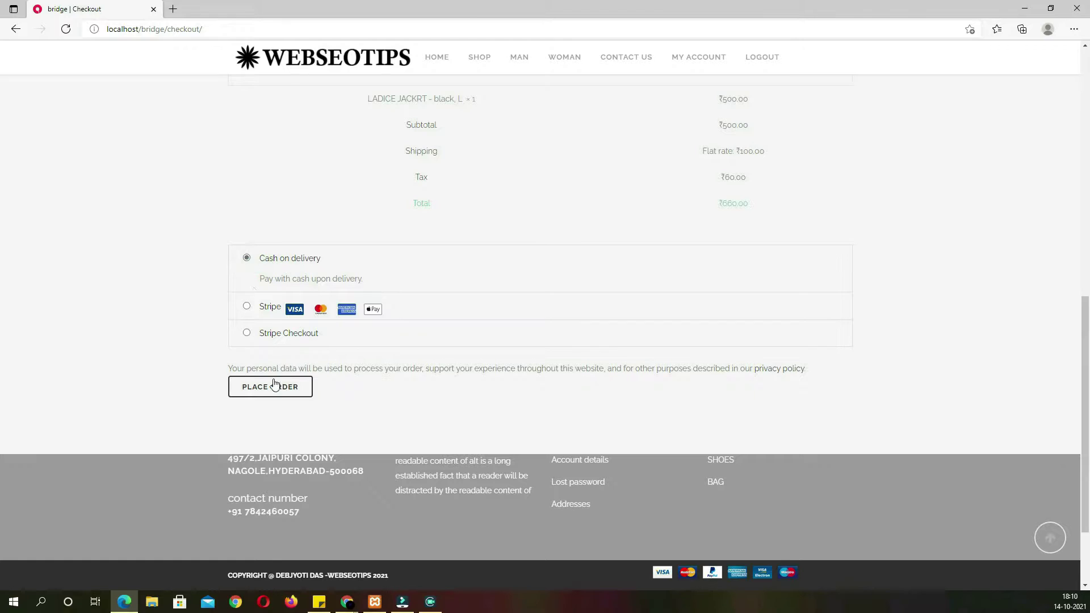
click(274, 388)
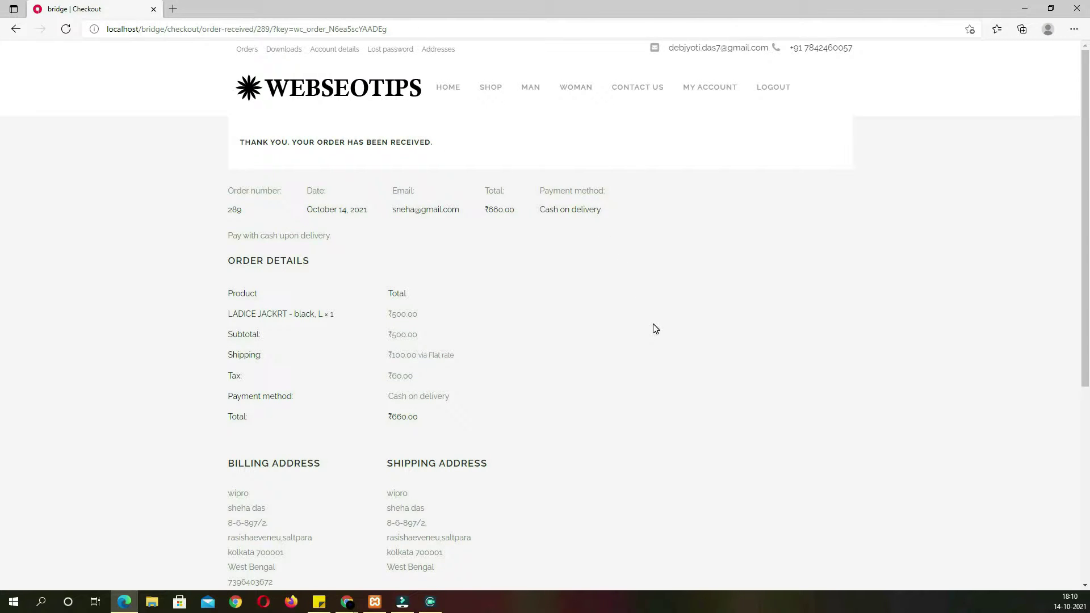
scroll(656, 330, down, 2)
scroll(656, 329, up, 2)
Open the new order #289 from WooCommerce > Orders in the admin dashboard
key(alt+Tab)
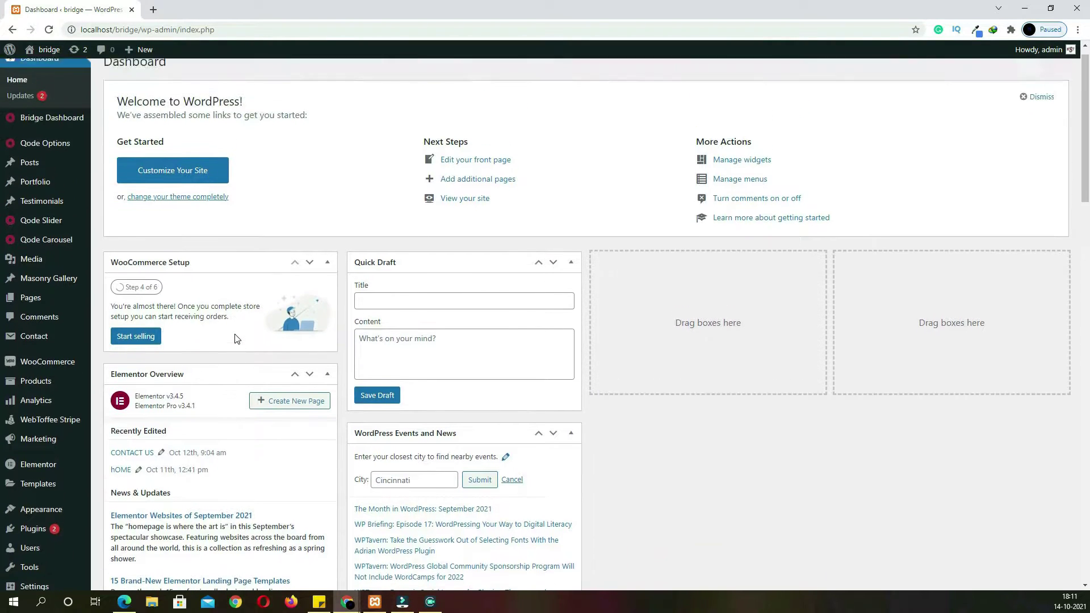
mouse_move(68, 378)
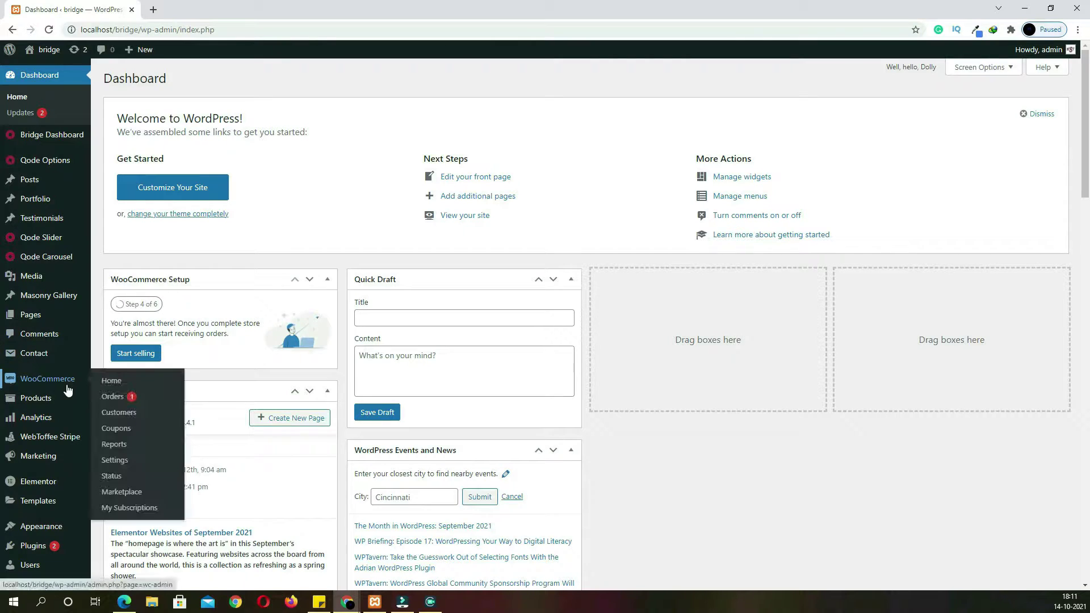
click(109, 403)
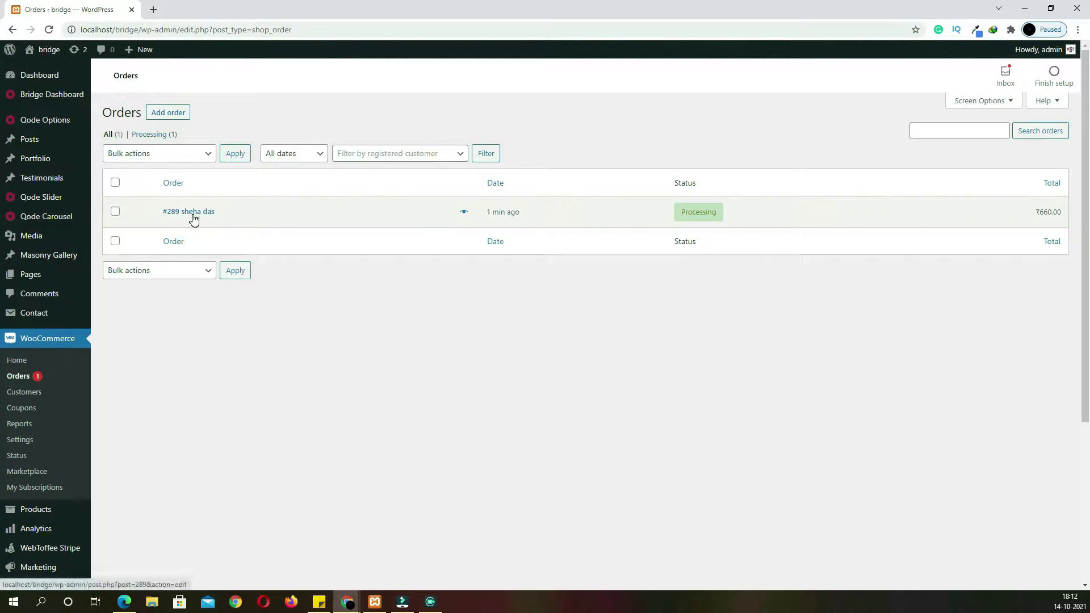
click(193, 215)
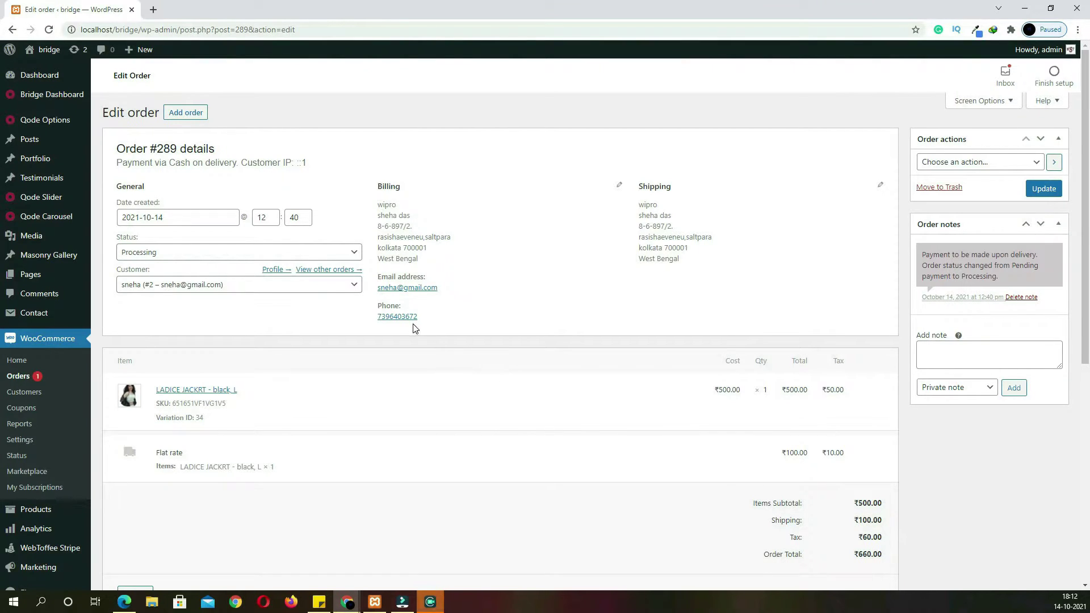
scroll(414, 326, down, 3)
scroll(355, 310, up, 2)
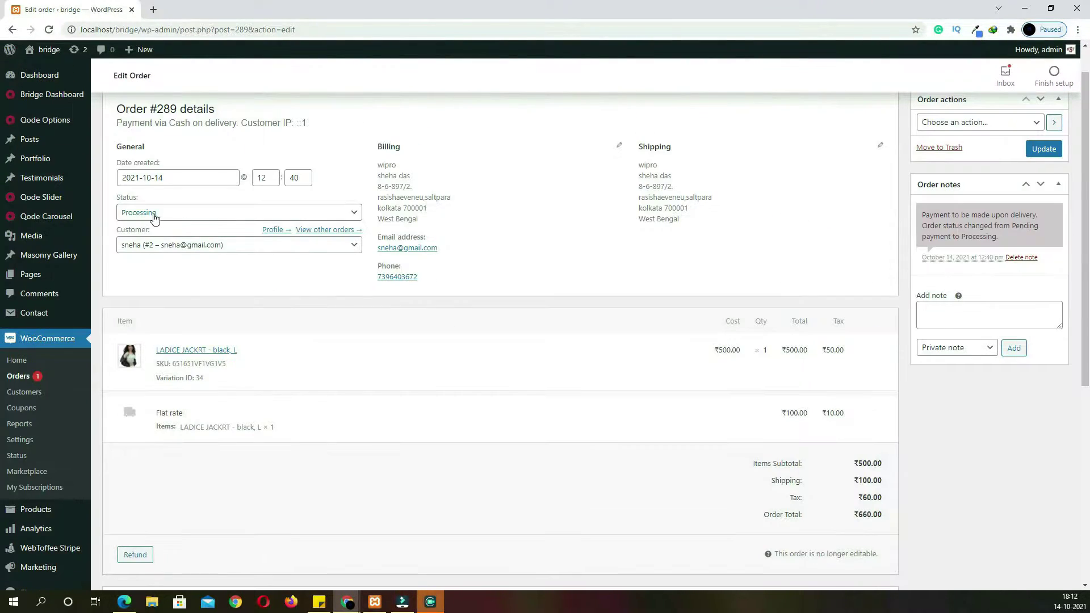
Set the order status to Completed, save it with Update, and return to the storefront
click(205, 216)
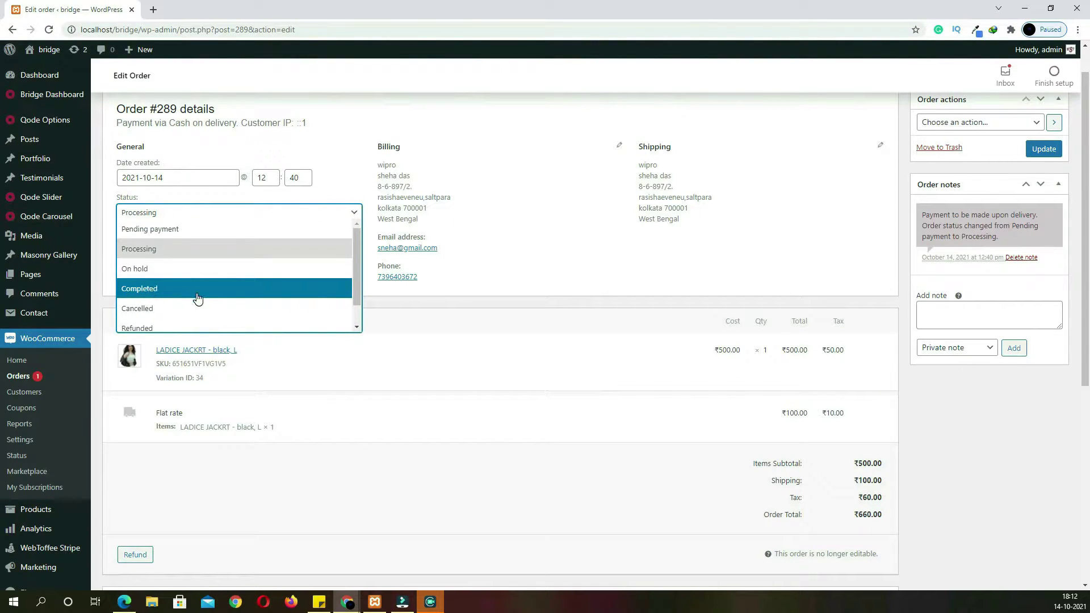
click(160, 295)
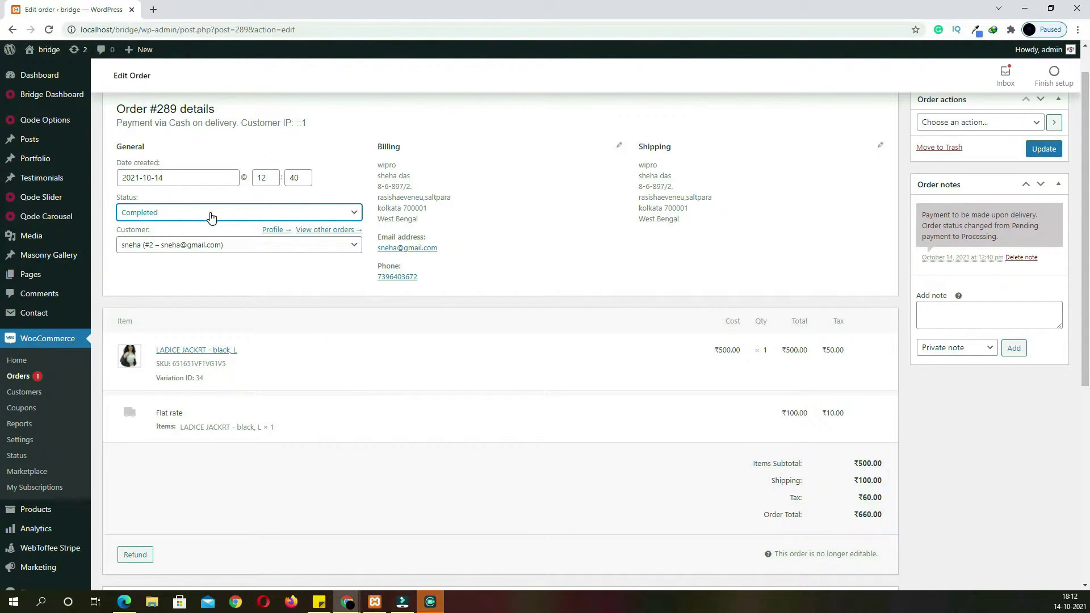
scroll(181, 220, up, 1)
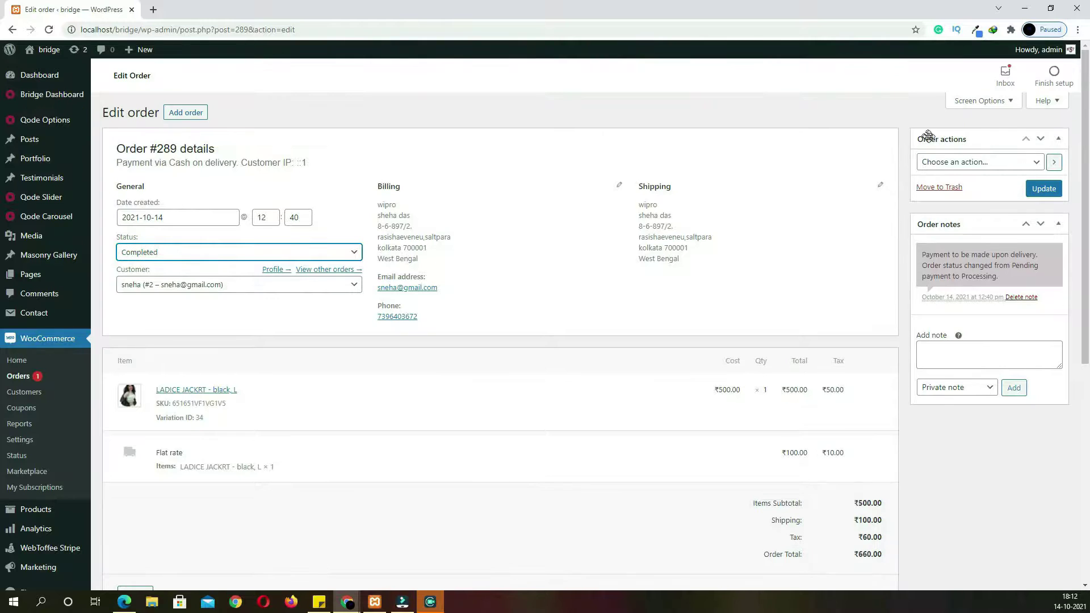
click(994, 167)
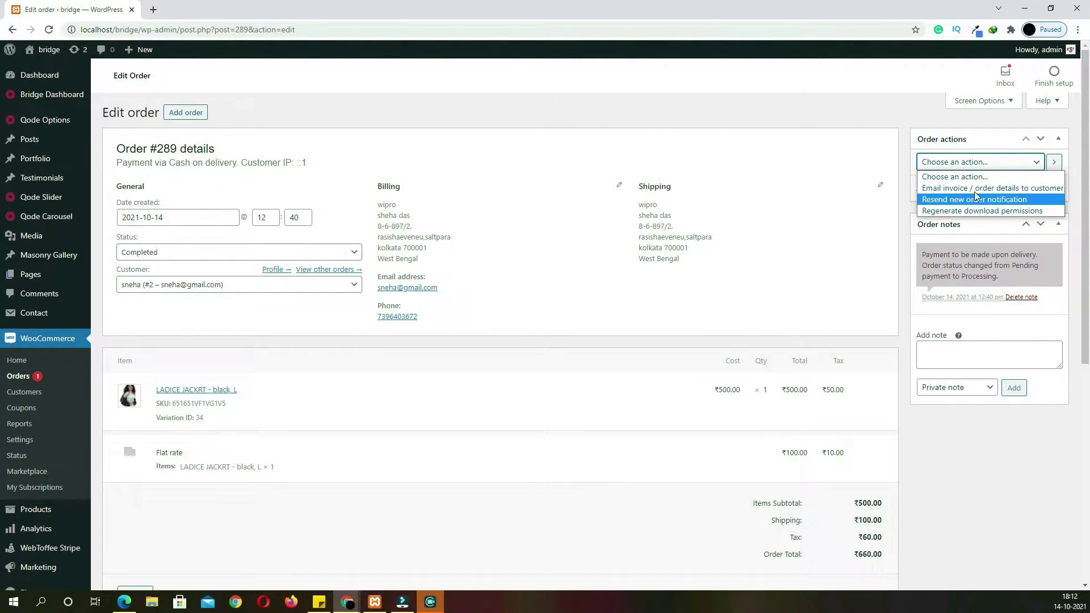
click(930, 278)
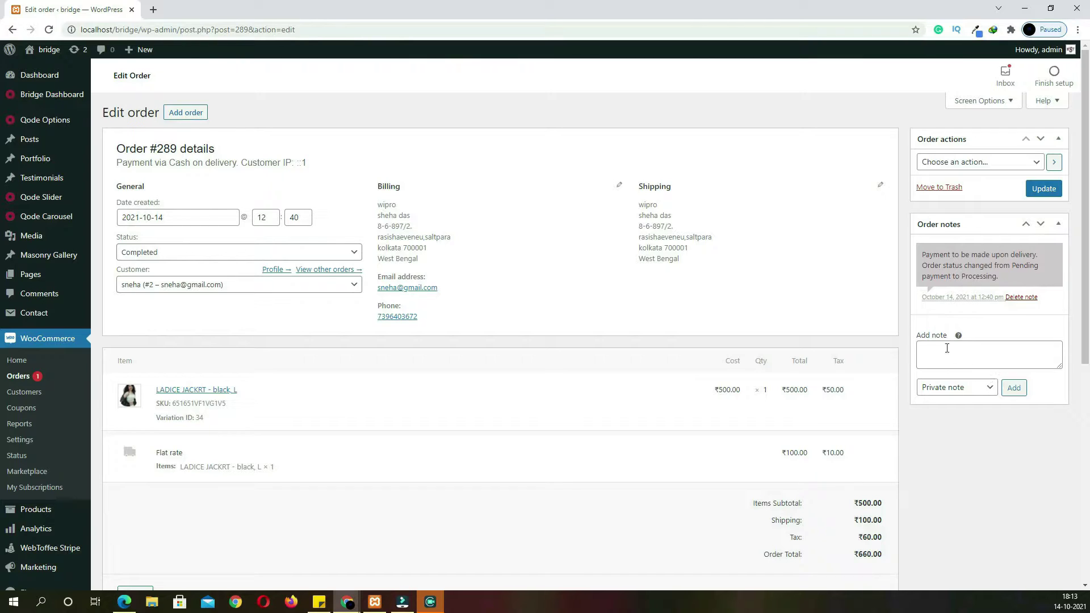
click(1034, 195)
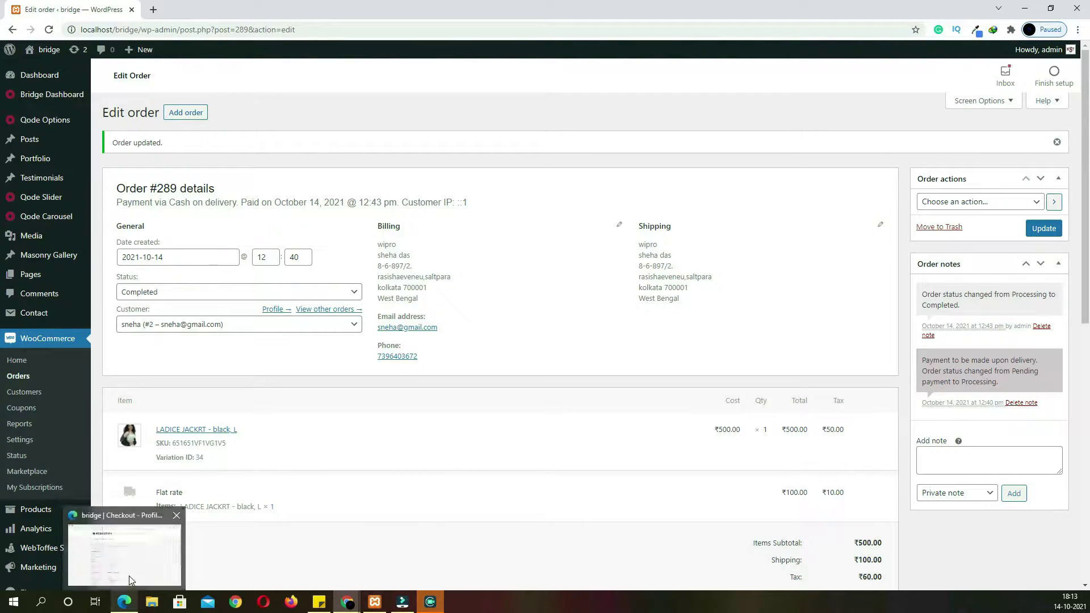
click(125, 603)
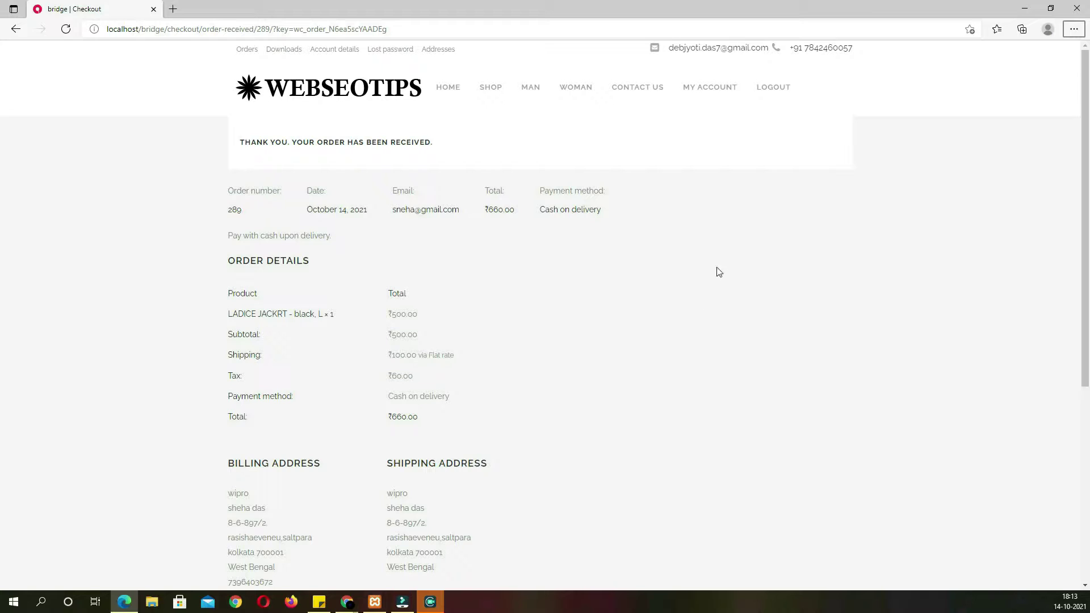
Go to My Account > Orders, confirm order #289 shows Completed, and view its details
click(731, 96)
click(258, 144)
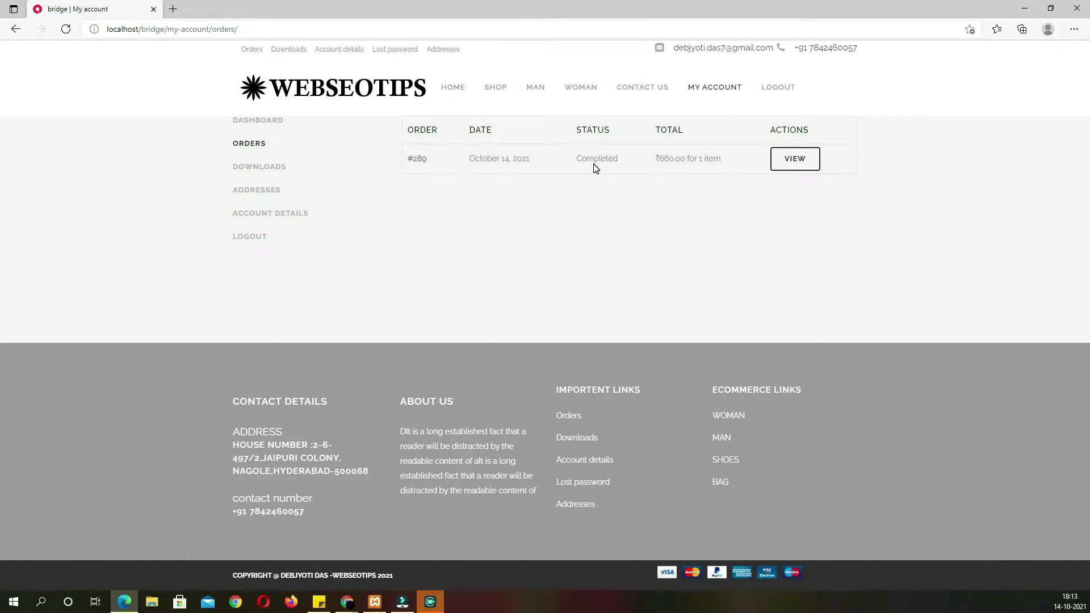
drag(577, 162, 623, 167)
click(625, 165)
click(797, 168)
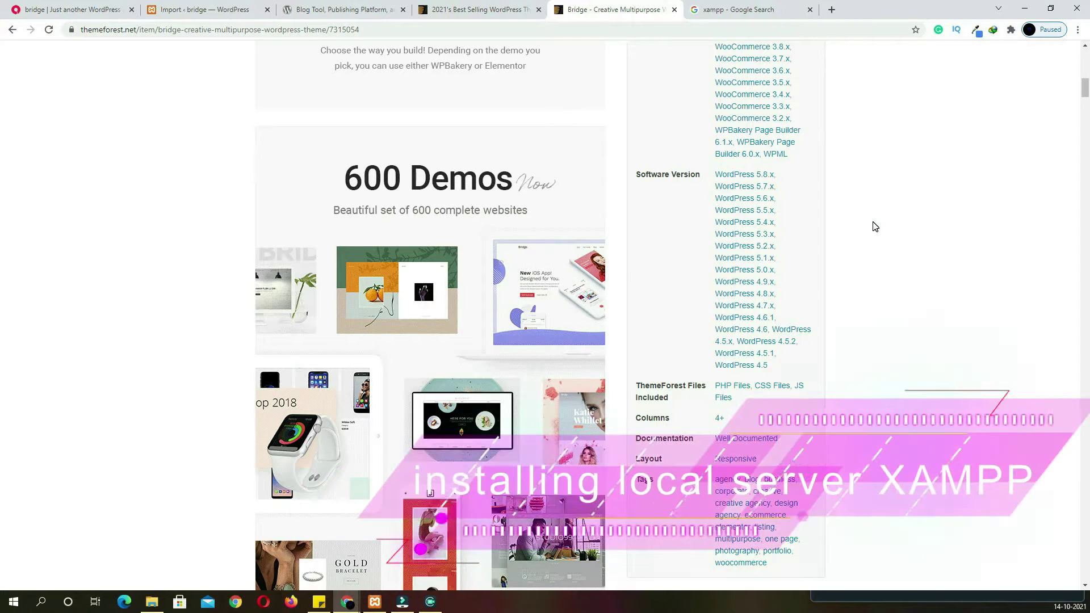
Open apachefriends.org from the xampp search results and browse its Download page version tables
click(734, 17)
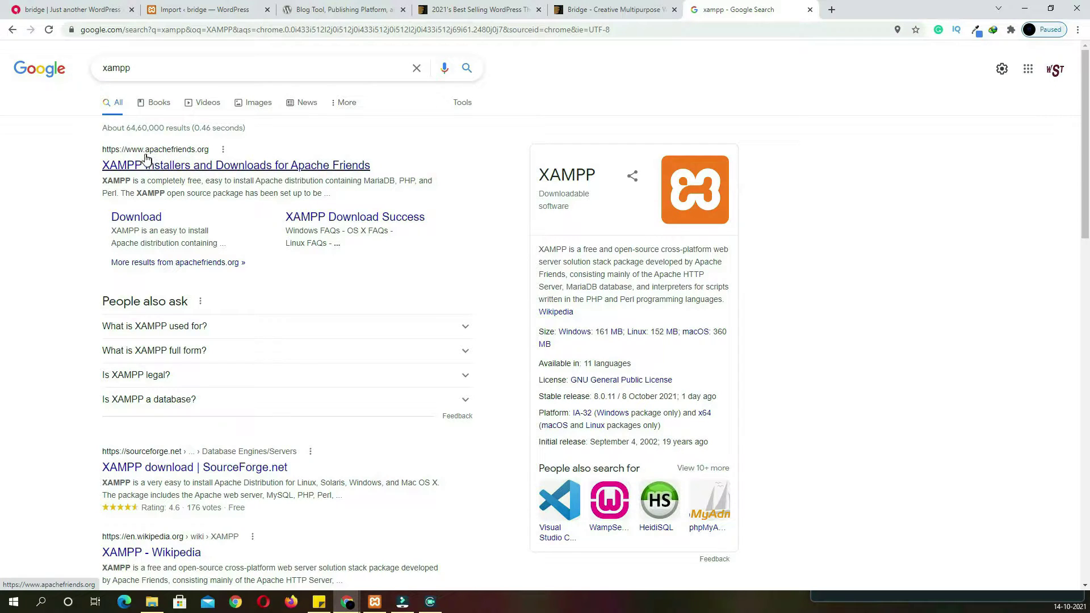
click(202, 166)
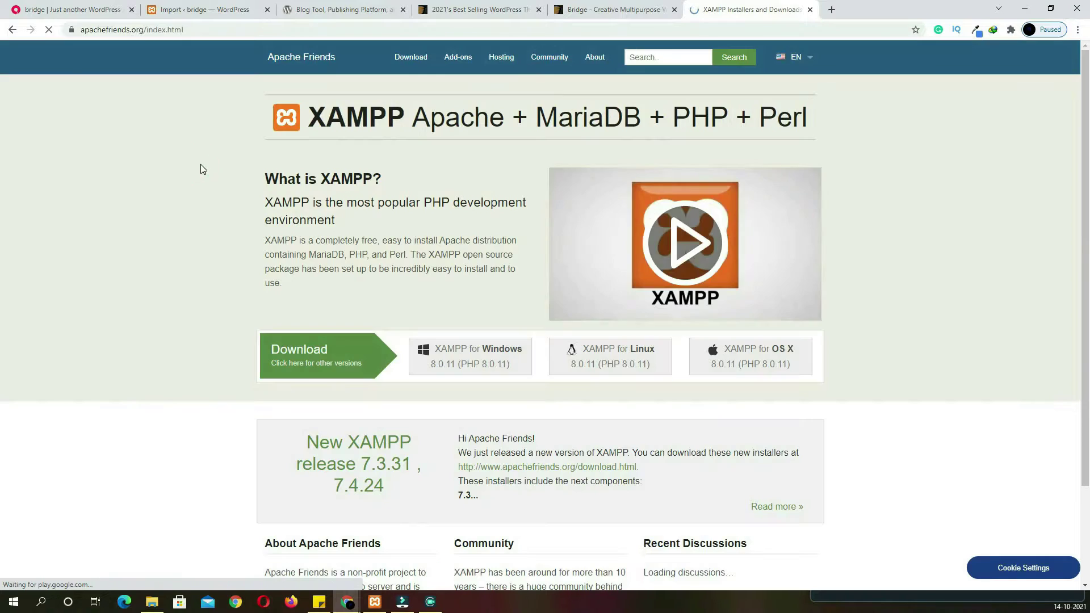
click(417, 62)
scroll(259, 174, down, 1)
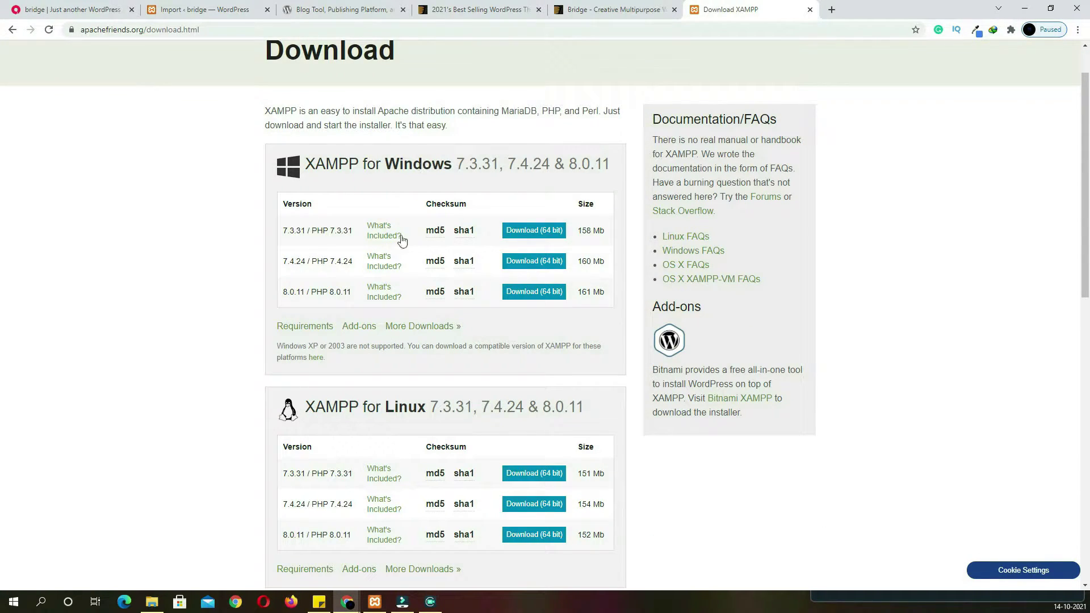
drag(322, 292, 197, 292)
scroll(197, 292, down, 4)
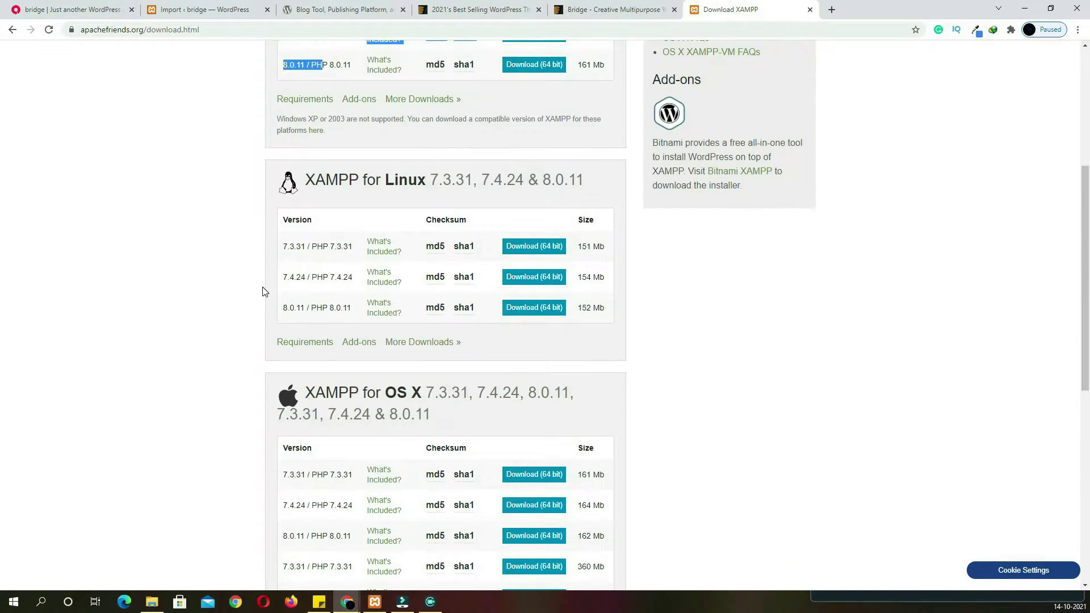
scroll(263, 292, down, 3)
drag(291, 404, 309, 405)
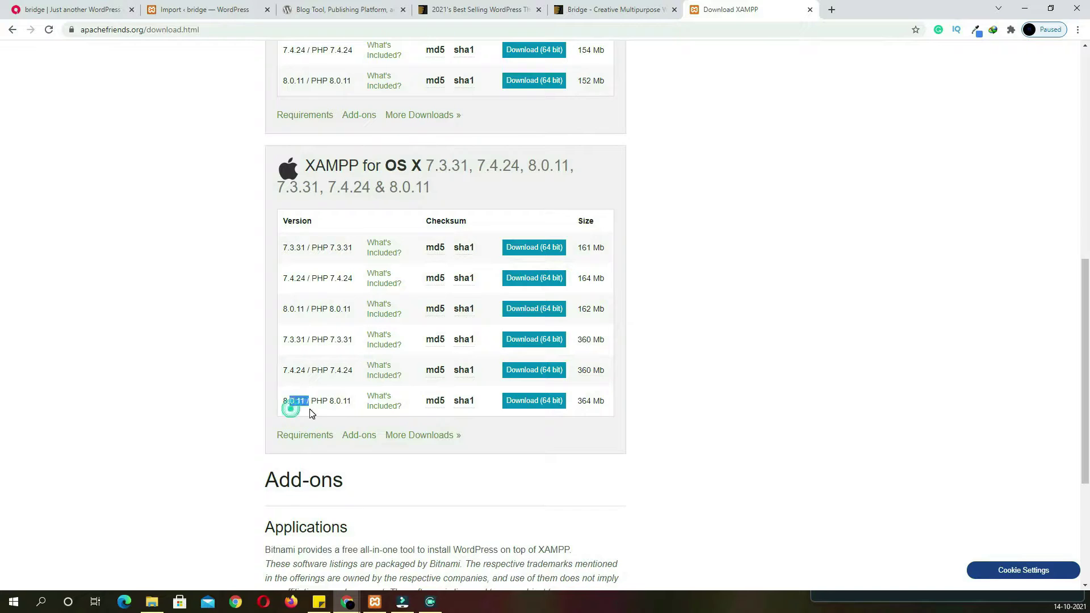
scroll(309, 406, up, 2)
scroll(309, 309, up, 2)
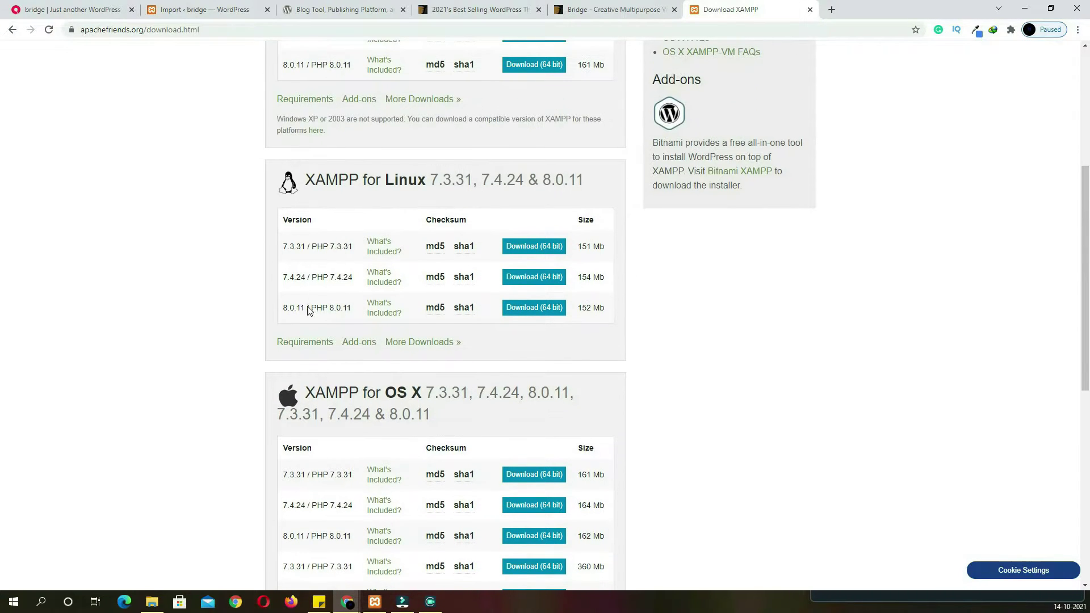
scroll(332, 317, up, 5)
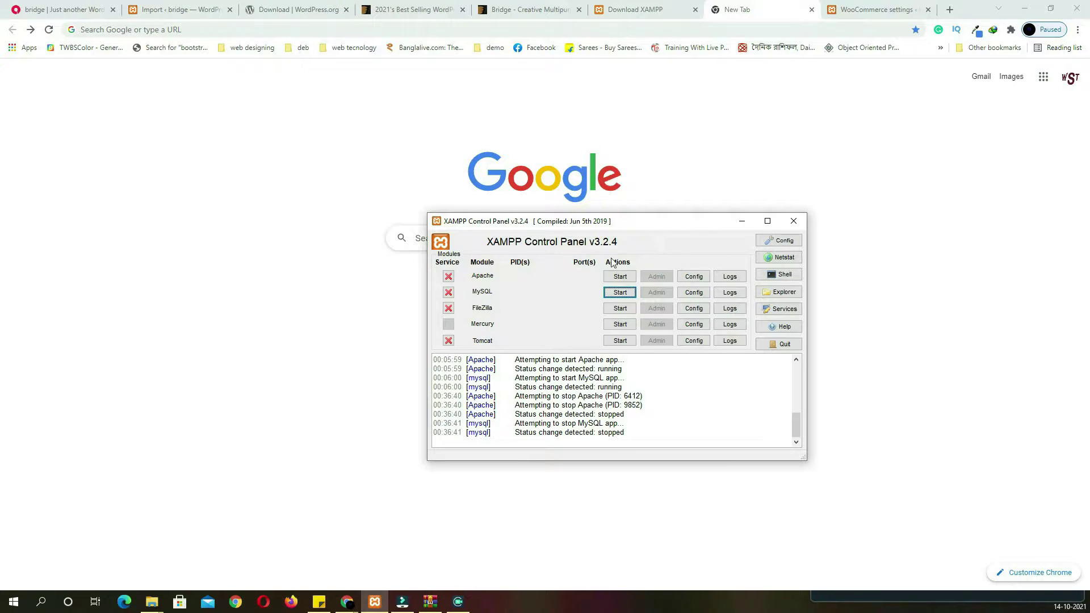
Start Apache and MySQL so they run on ports 80, 443 and 3306
click(620, 277)
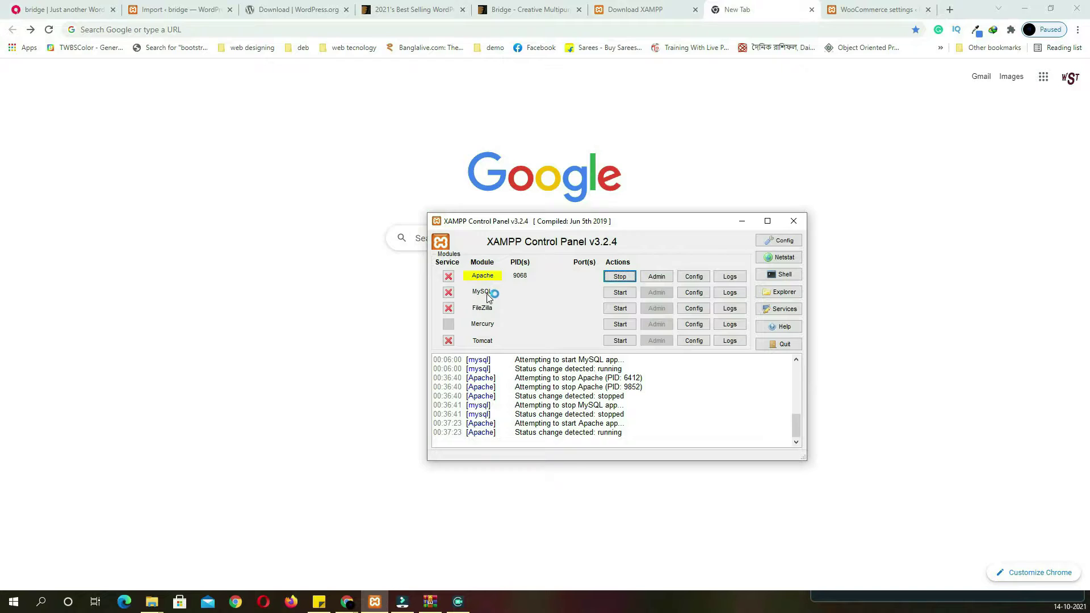
click(620, 293)
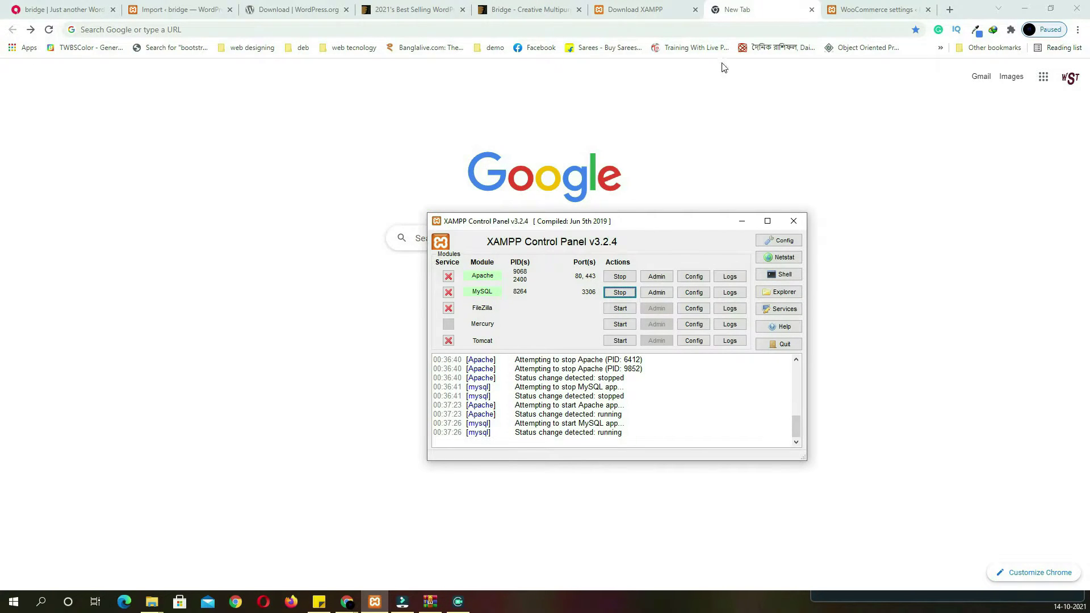
Load the localhost XAMPP dashboard in Chrome and open phpMyAdmin
click(738, 14)
click(732, 30)
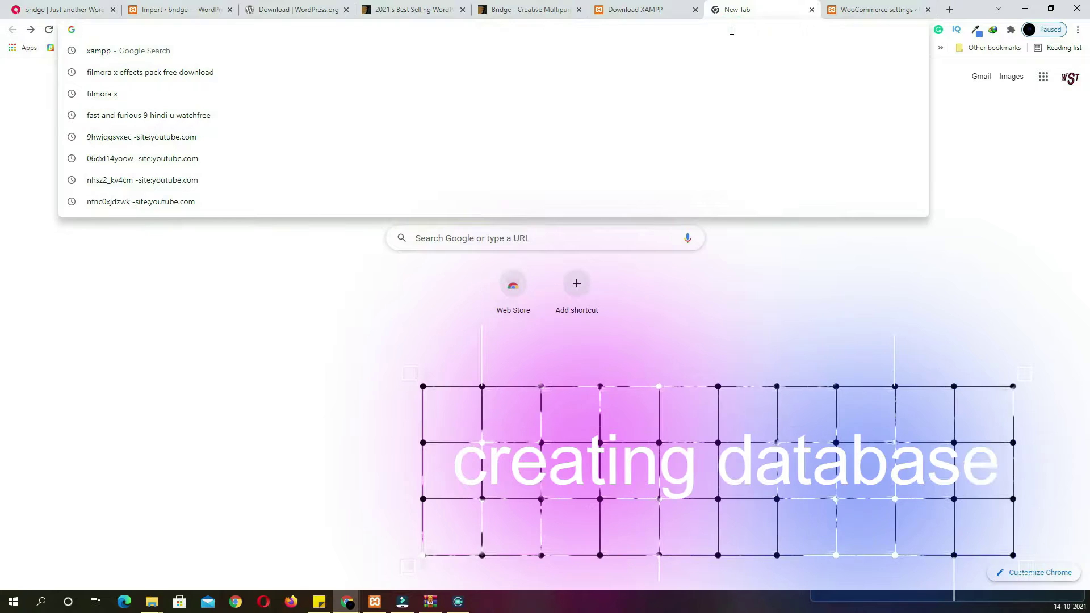
text(loca)
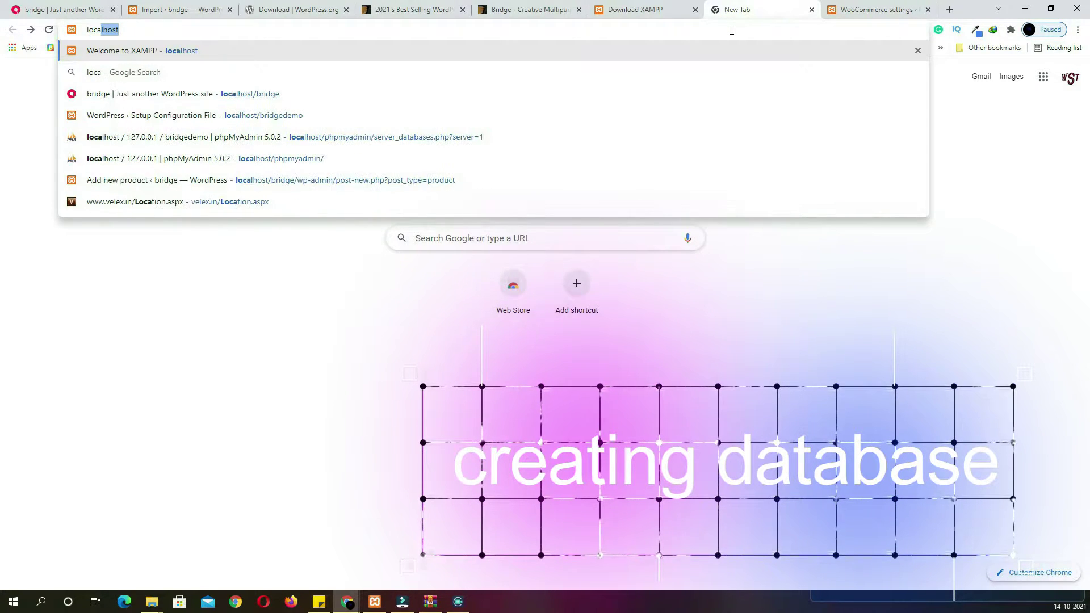
text(lhost)
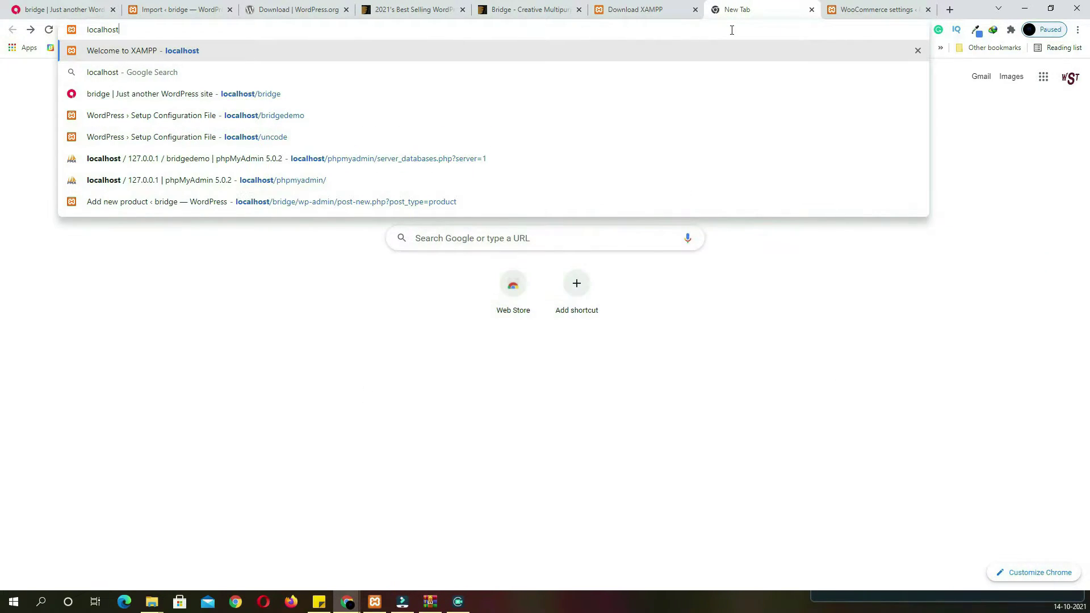
key(Return)
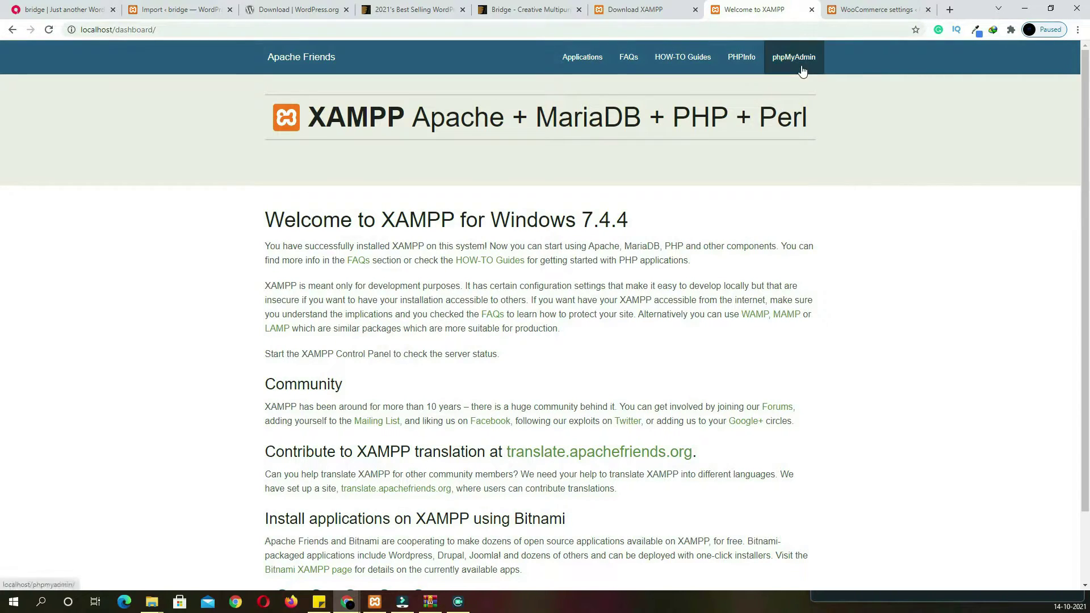
click(802, 70)
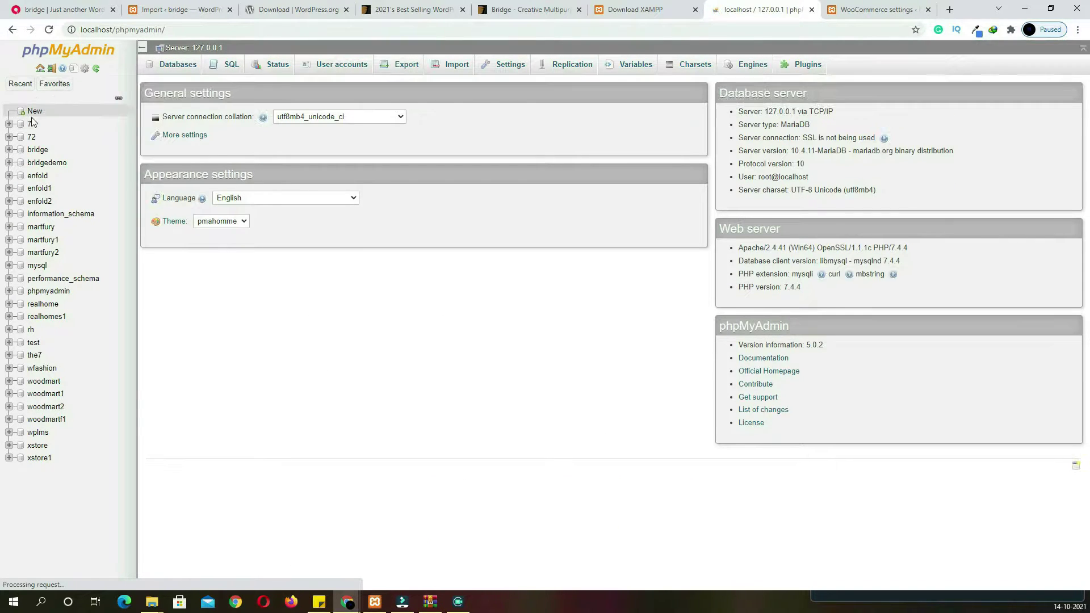
Create an empty database named bridgedemo, then open the bridge theme required files folder
click(35, 113)
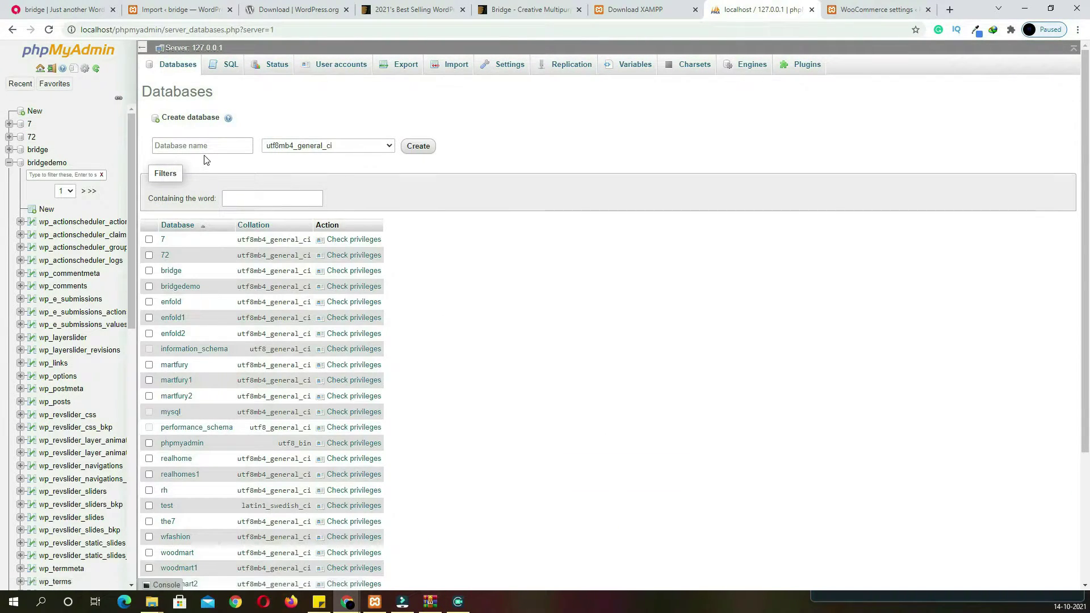
click(207, 146)
text(bridgedemo)
key(Return)
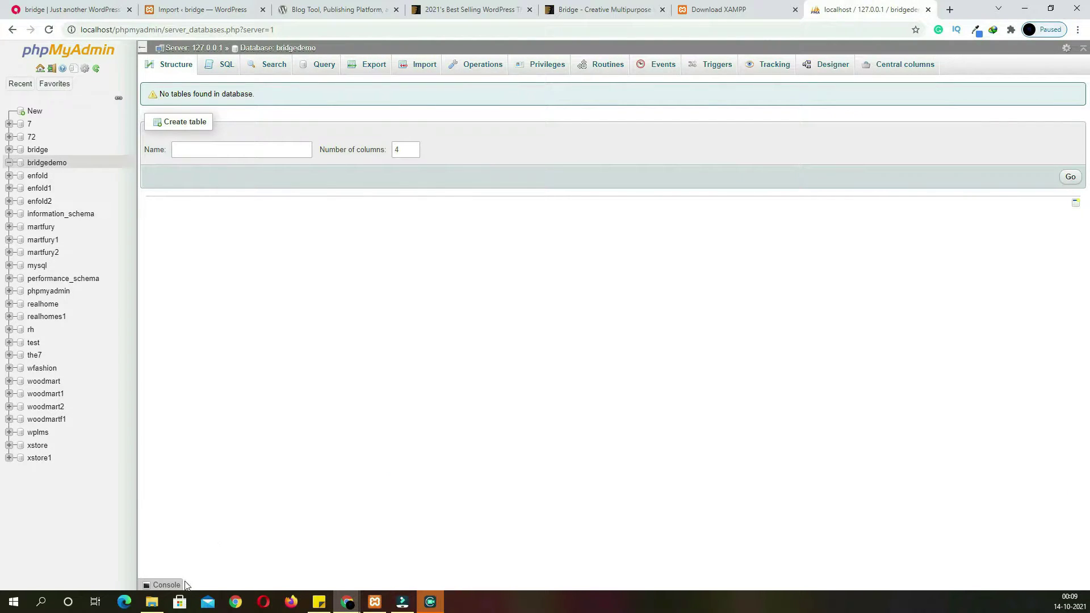
click(154, 602)
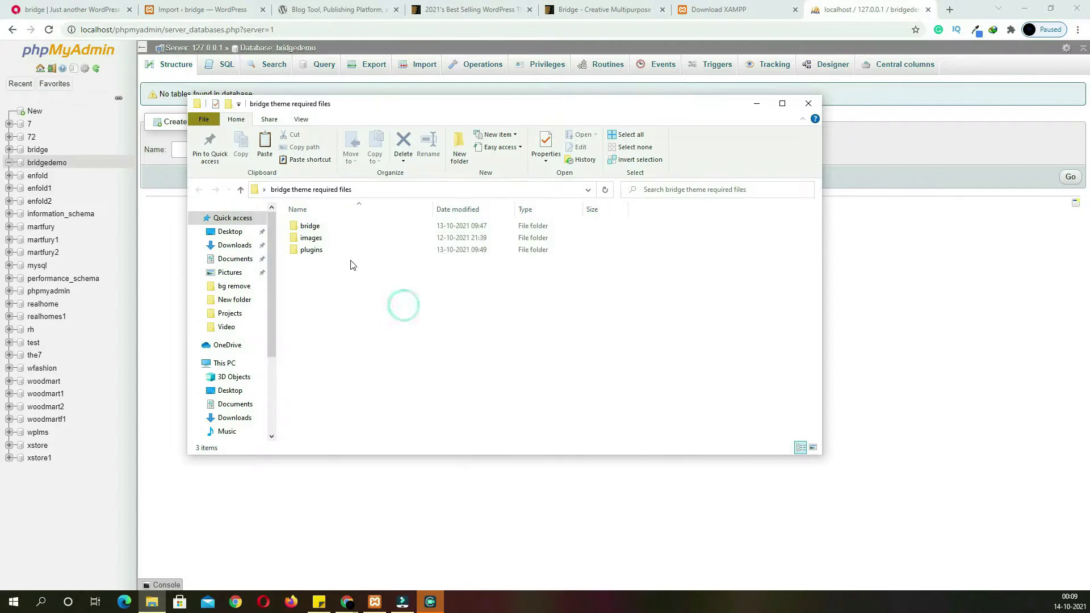
Review the images and plugins folders inside the bridge theme required files
double_click(327, 238)
scroll(485, 343, down, 10)
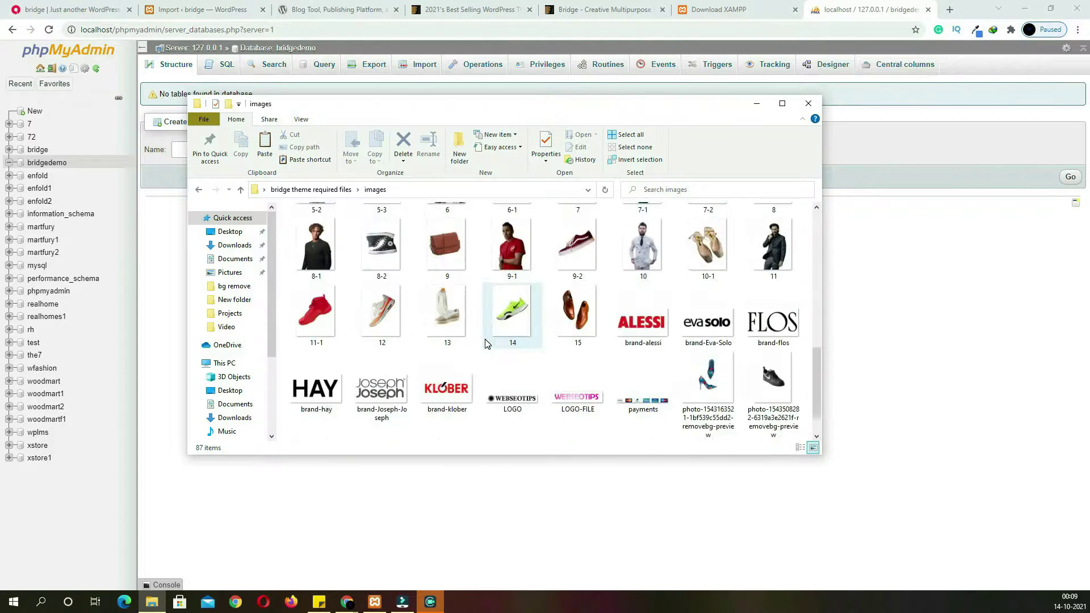
scroll(485, 344, down, 2)
scroll(488, 329, up, 15)
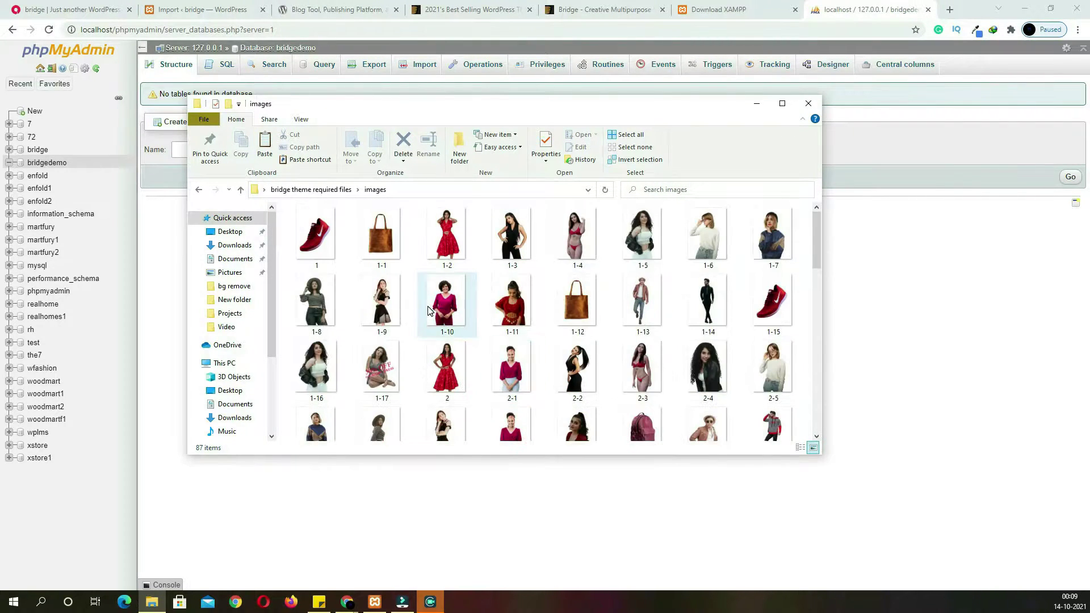
click(198, 189)
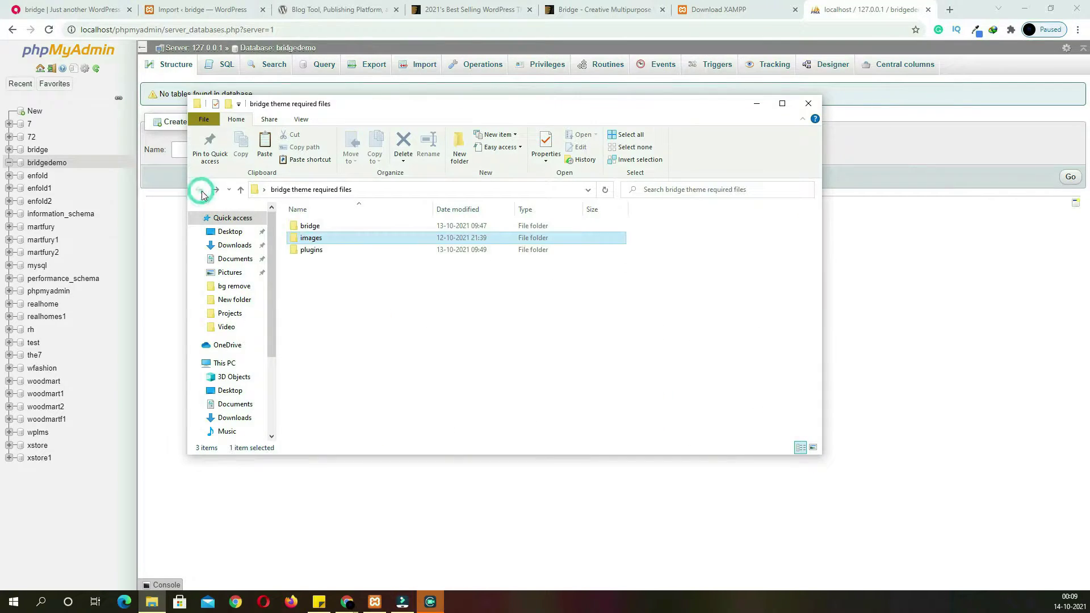
double_click(300, 250)
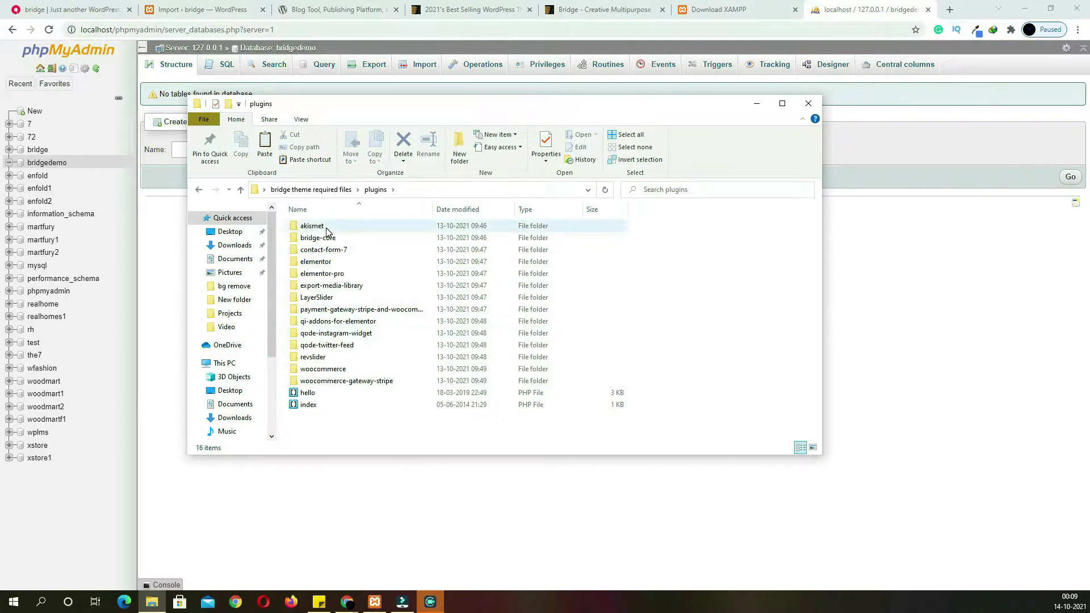
click(199, 191)
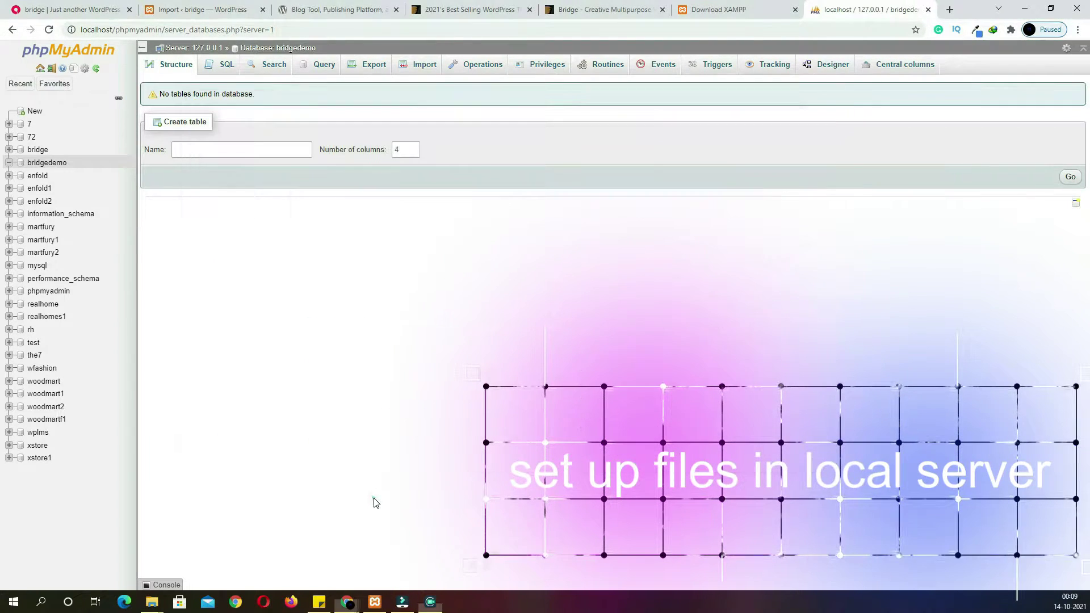
Open a new File Explorer window at C:\xampp\htdocs
key(super+e)
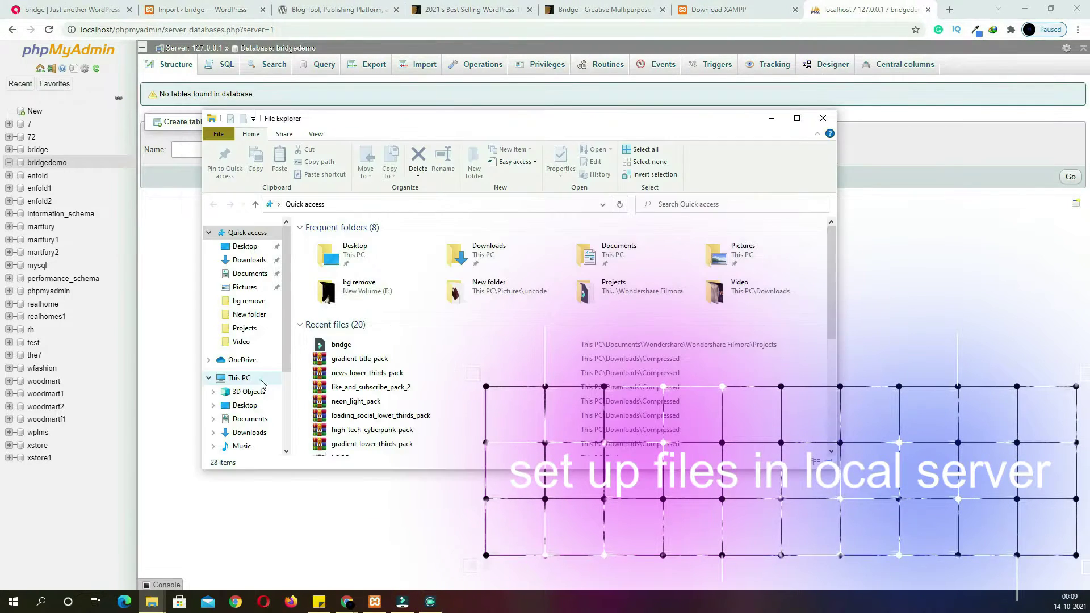
click(239, 378)
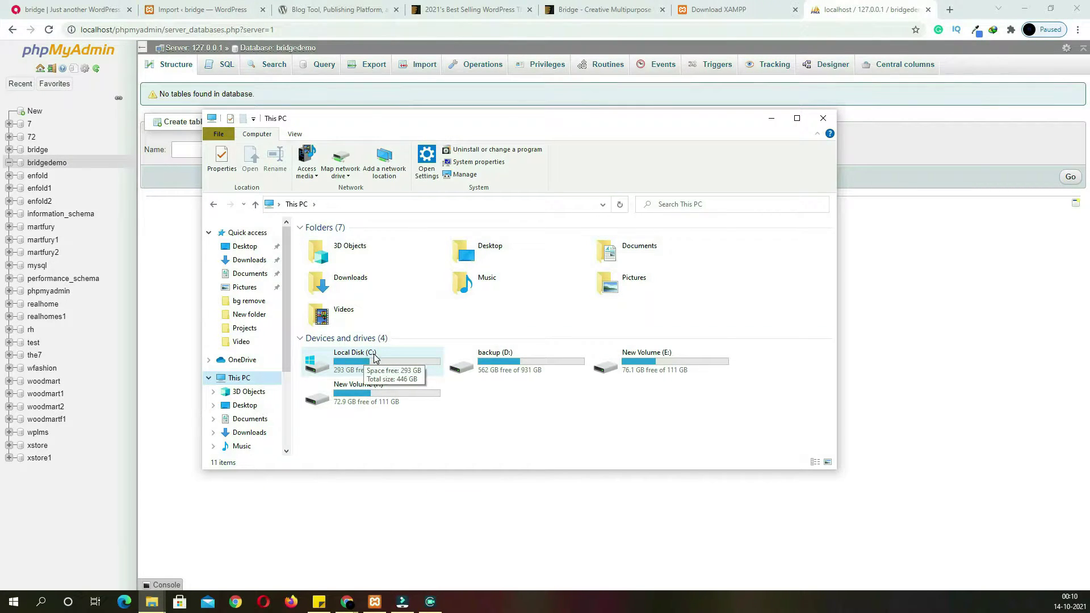
double_click(376, 358)
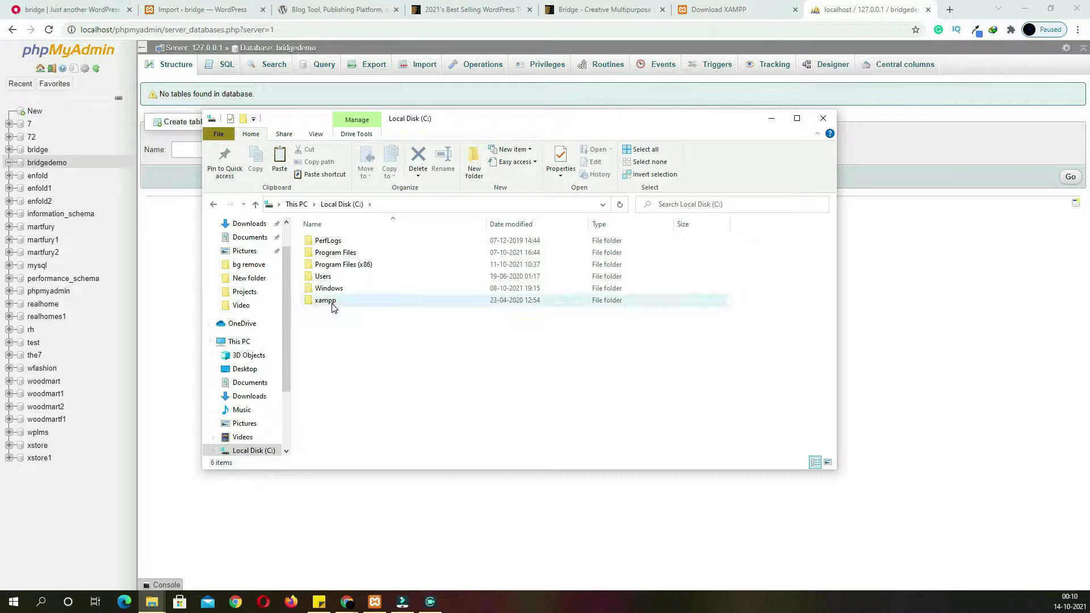
double_click(332, 304)
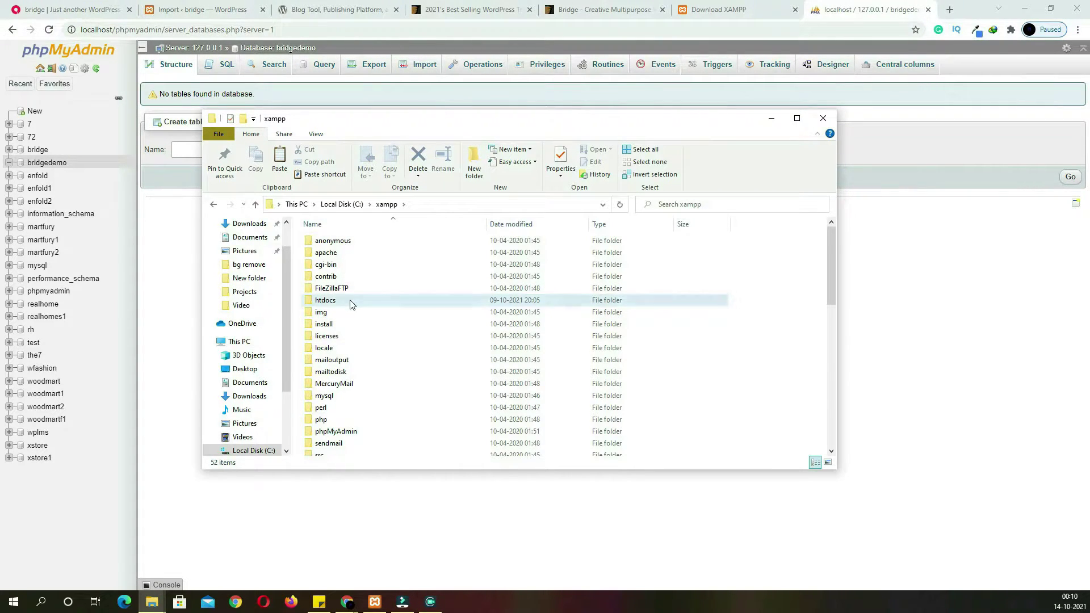
double_click(350, 304)
Create and open an empty bridgedemo folder in htdocs, then return to the WordPress.org page
key(alt)
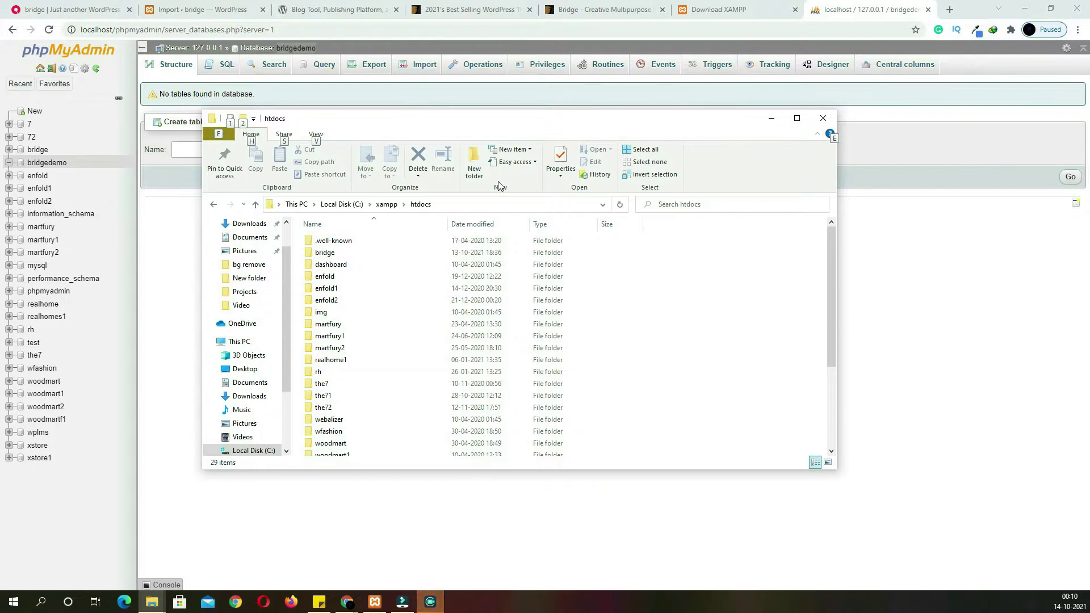
click(474, 168)
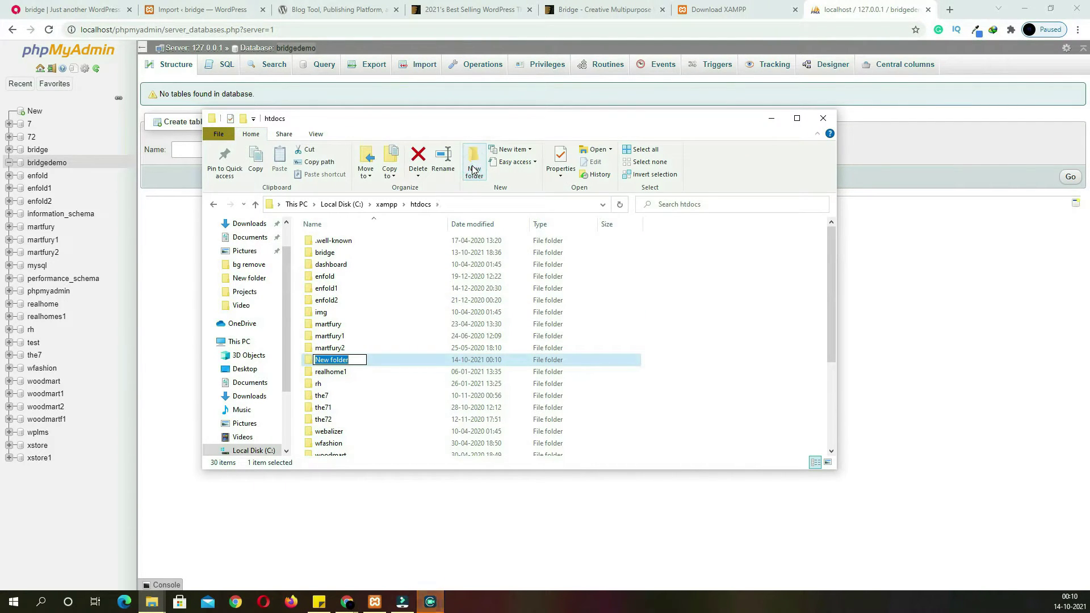
text(bridgedemo)
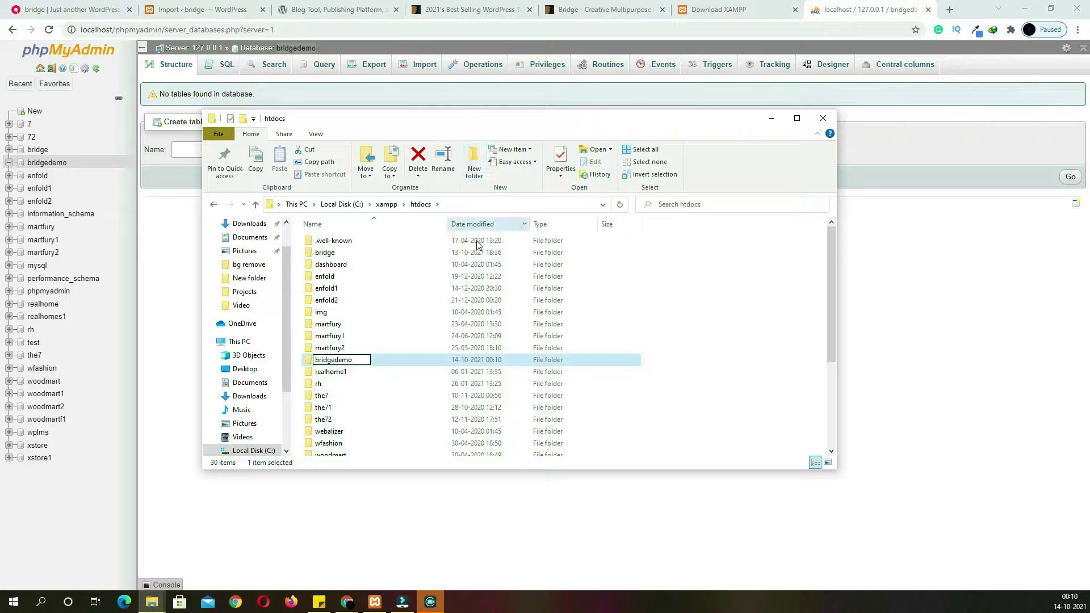
click(480, 358)
double_click(359, 265)
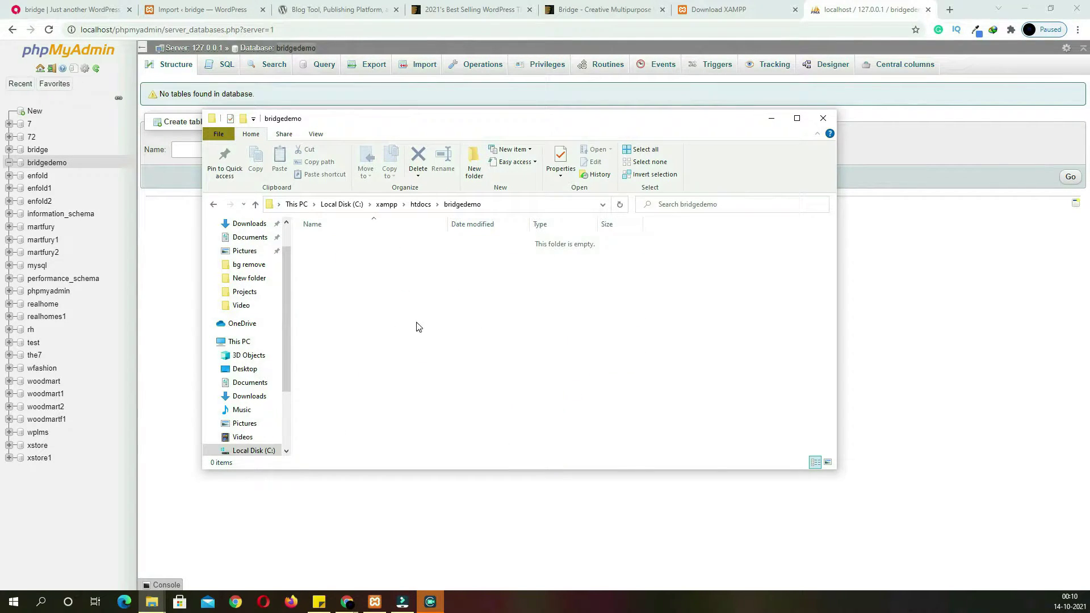
click(340, 10)
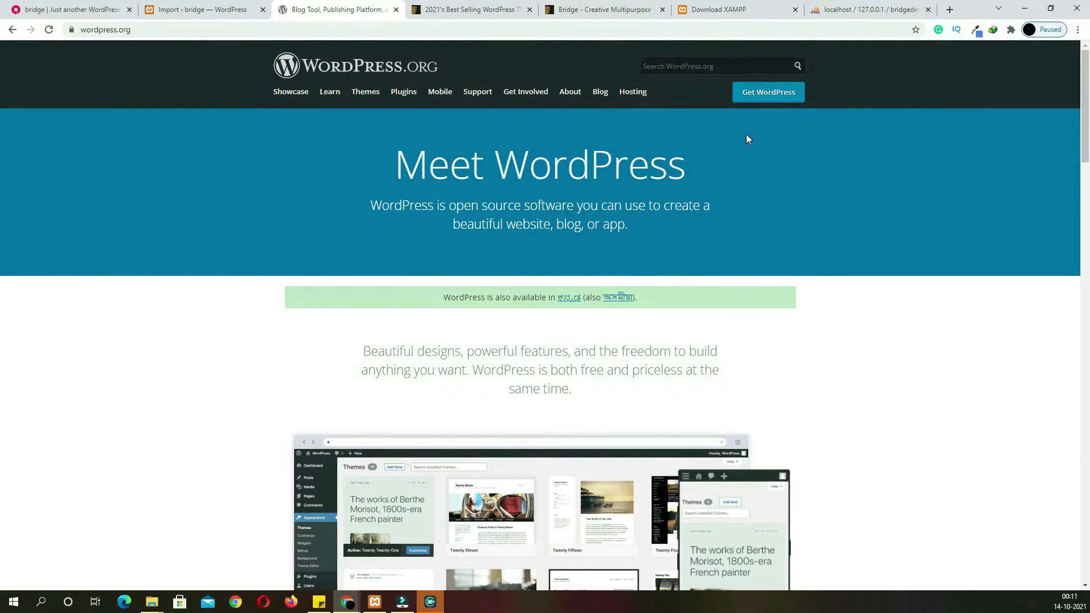
Go to the Get WordPress download page, then minimize Chrome to reveal the desktop
click(762, 97)
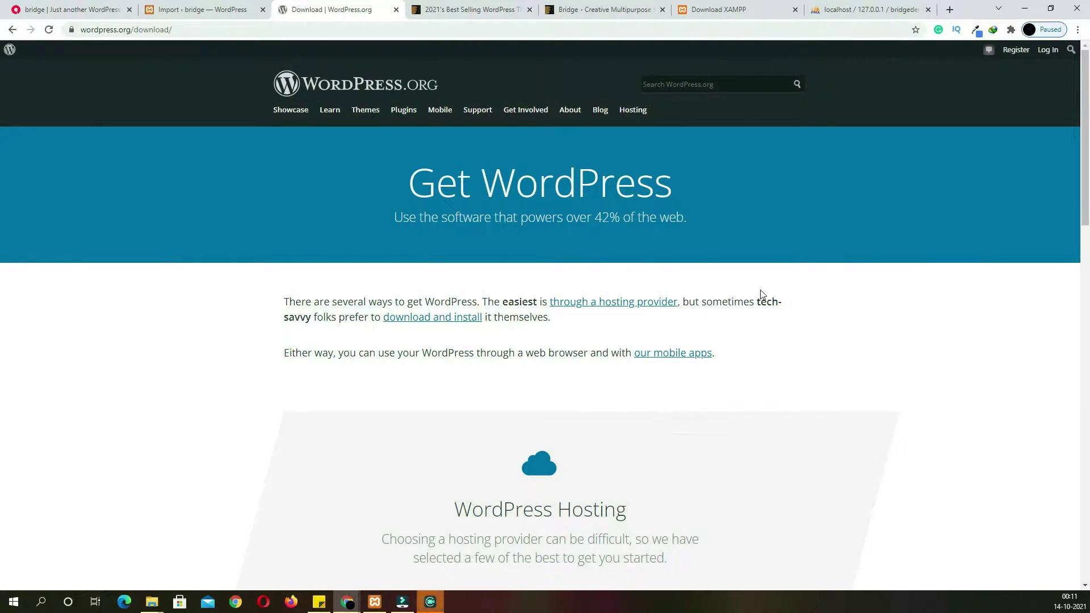
click(1025, 8)
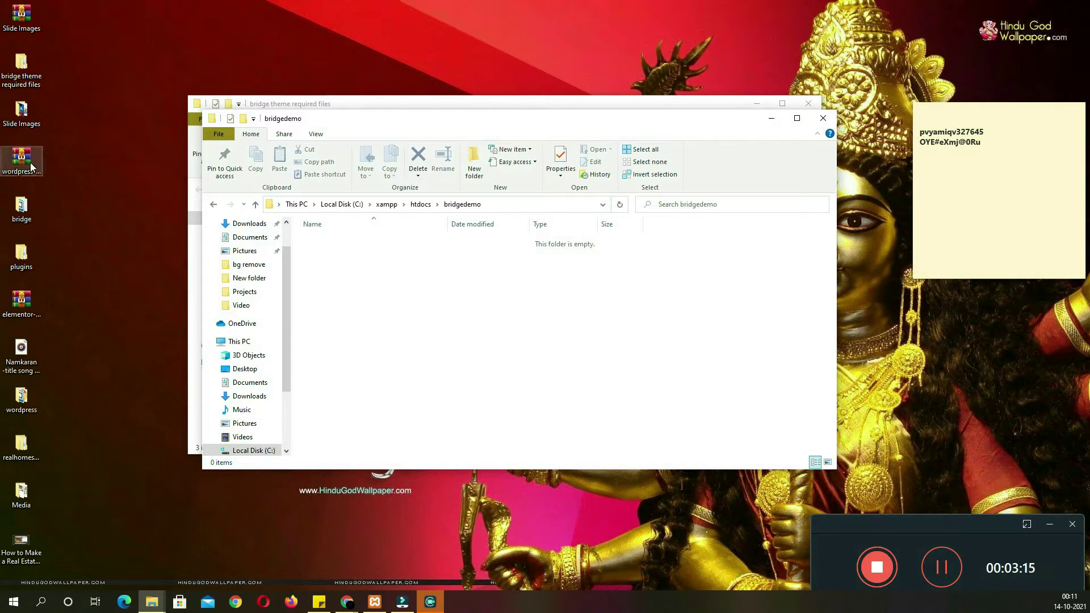
Open wordpress-5.5.zip in WinRAR and select every item in its wordpress folder
click(29, 162)
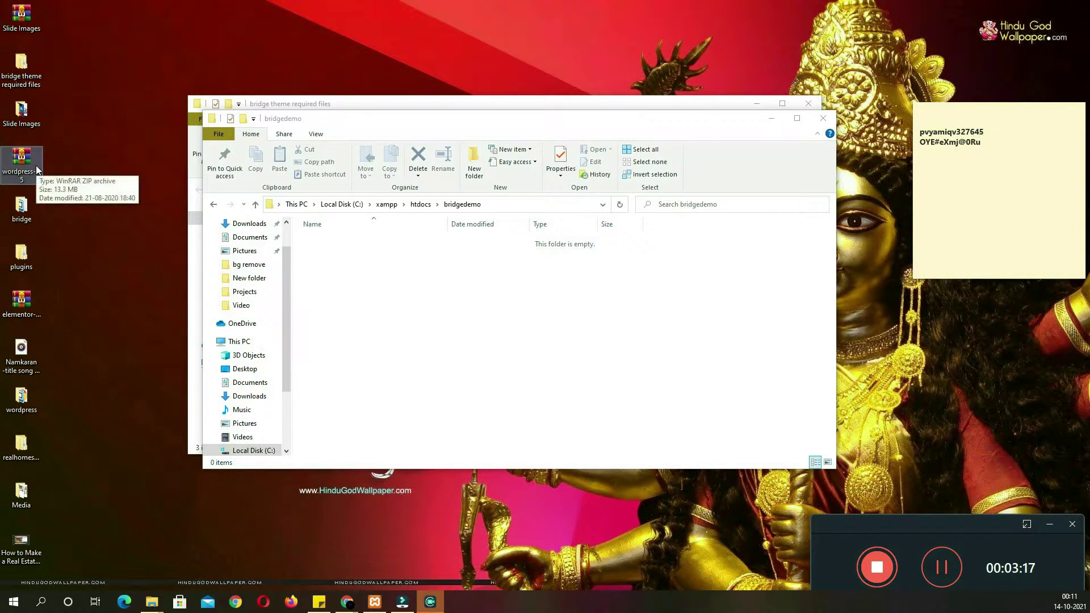
double_click(37, 176)
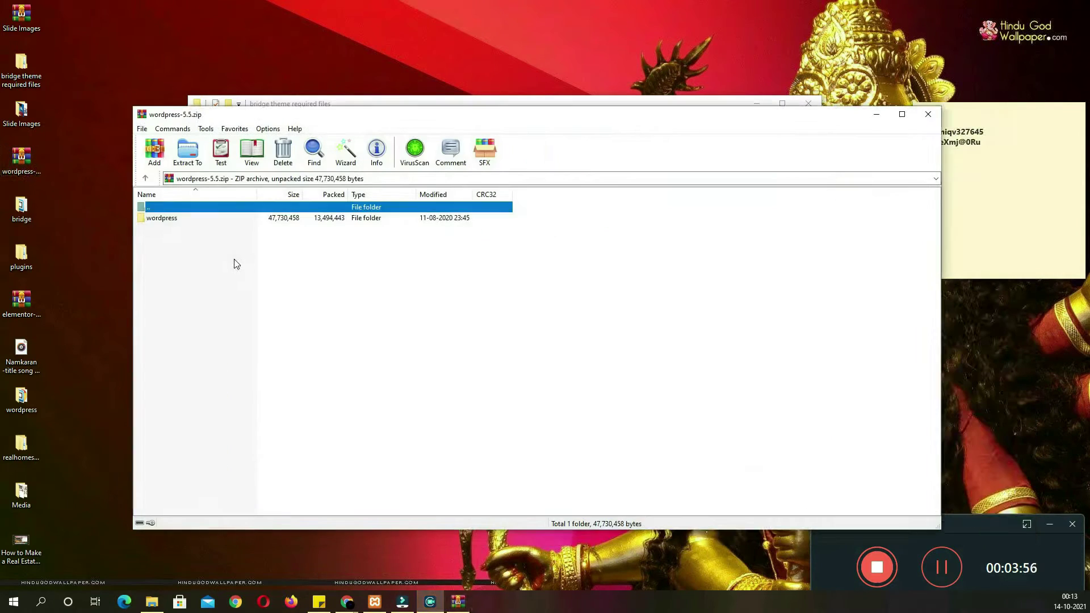
click(177, 225)
double_click(170, 219)
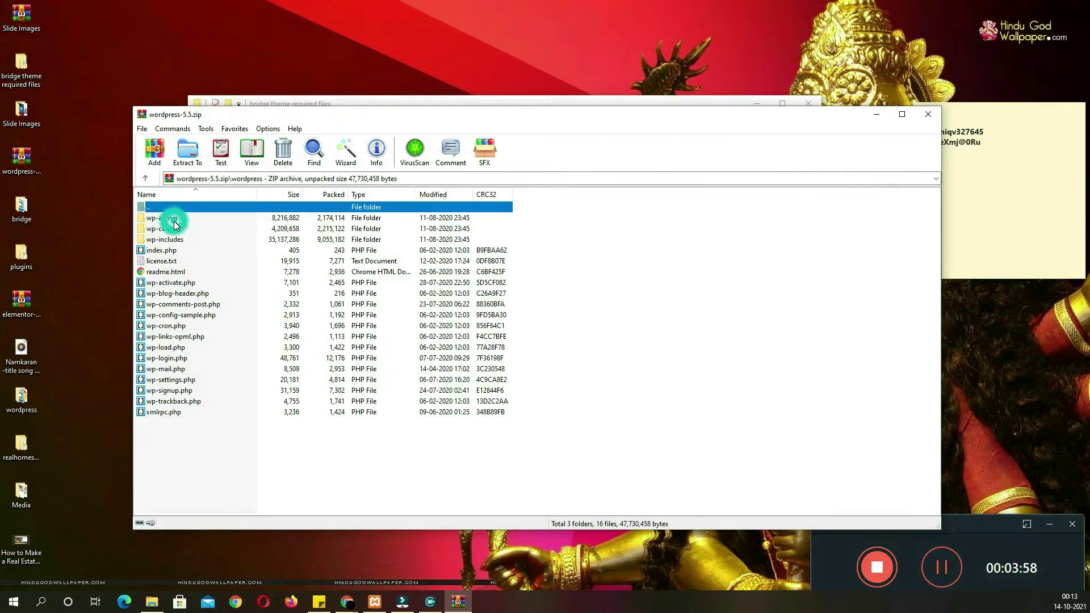
drag(233, 430, 151, 215)
Extract the selected WordPress files by dragging them into C:\xampp\htdocs\bridgedemo
click(443, 103)
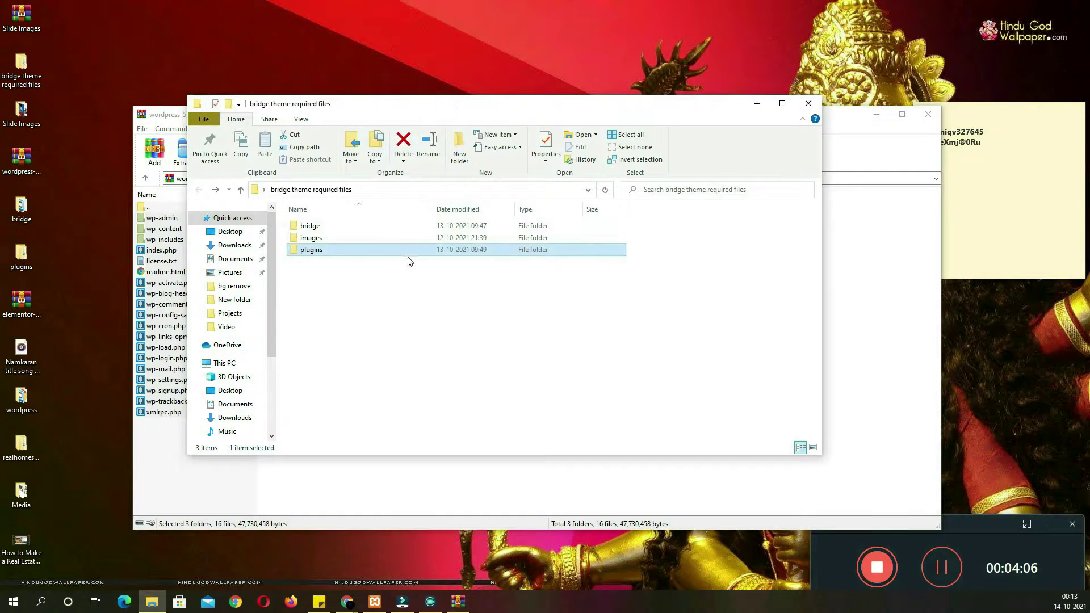
key(alt+Right)
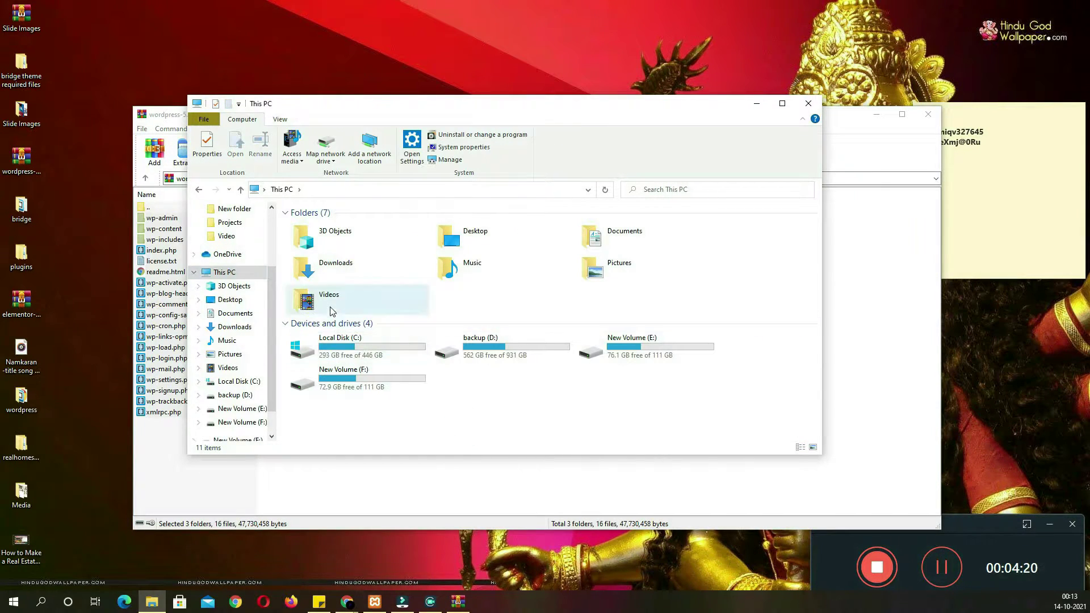
double_click(341, 335)
double_click(313, 286)
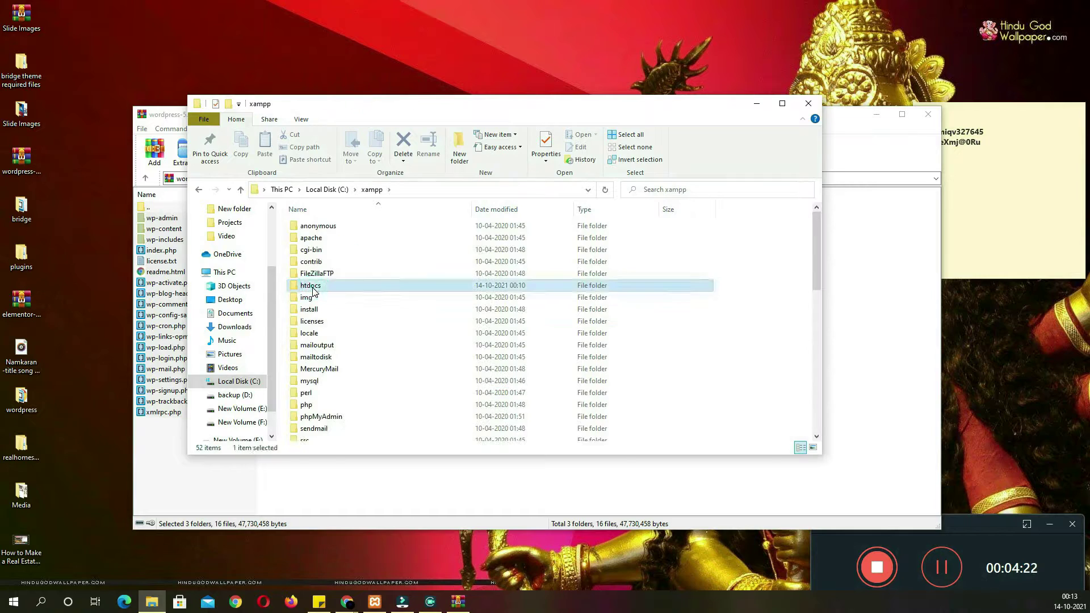
double_click(315, 285)
double_click(326, 250)
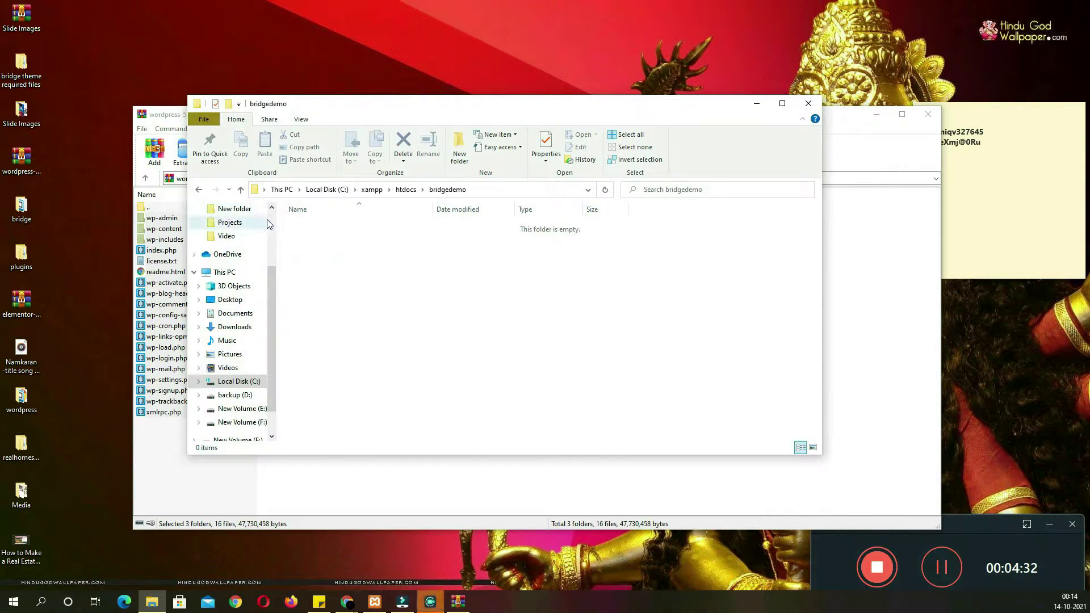
drag(318, 111, 537, 143)
key(alt+Tab)
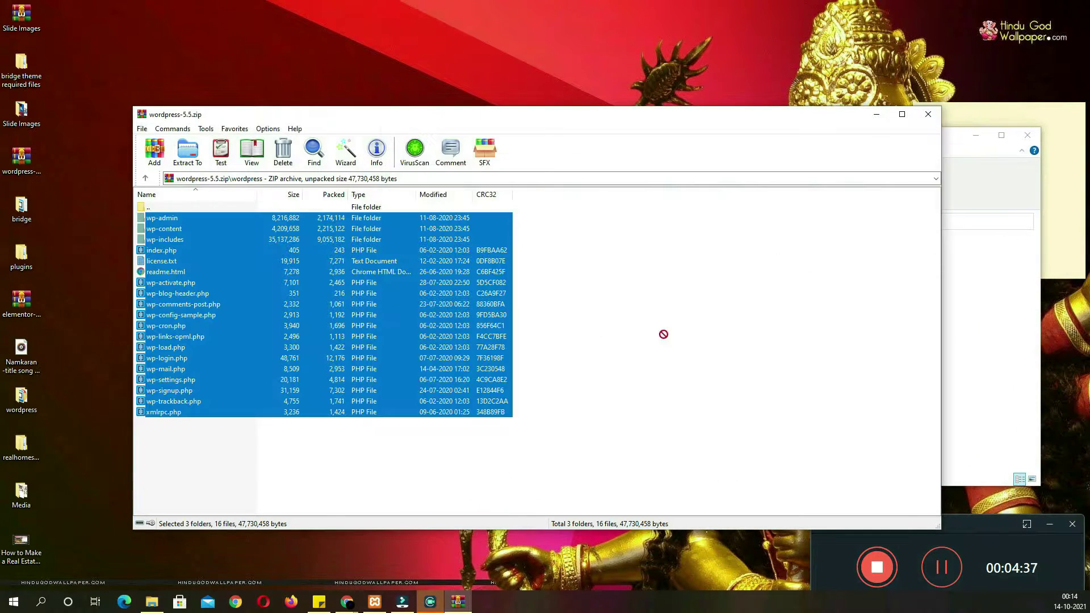
drag(974, 364, 974, 363)
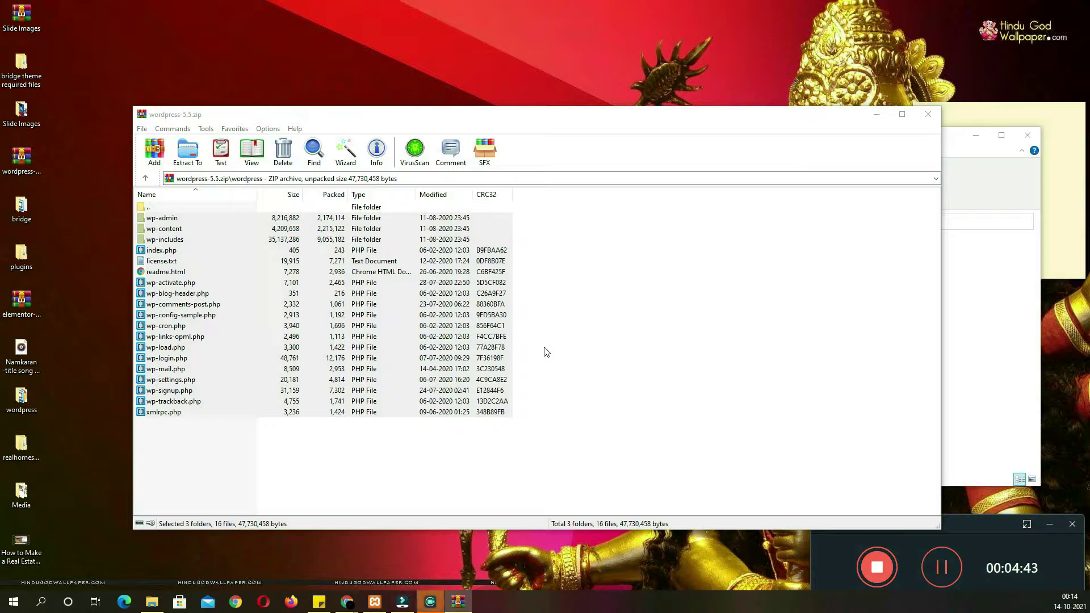
Copy the bridge theme folder into bridgedemo's wp-content\themes folder
click(969, 379)
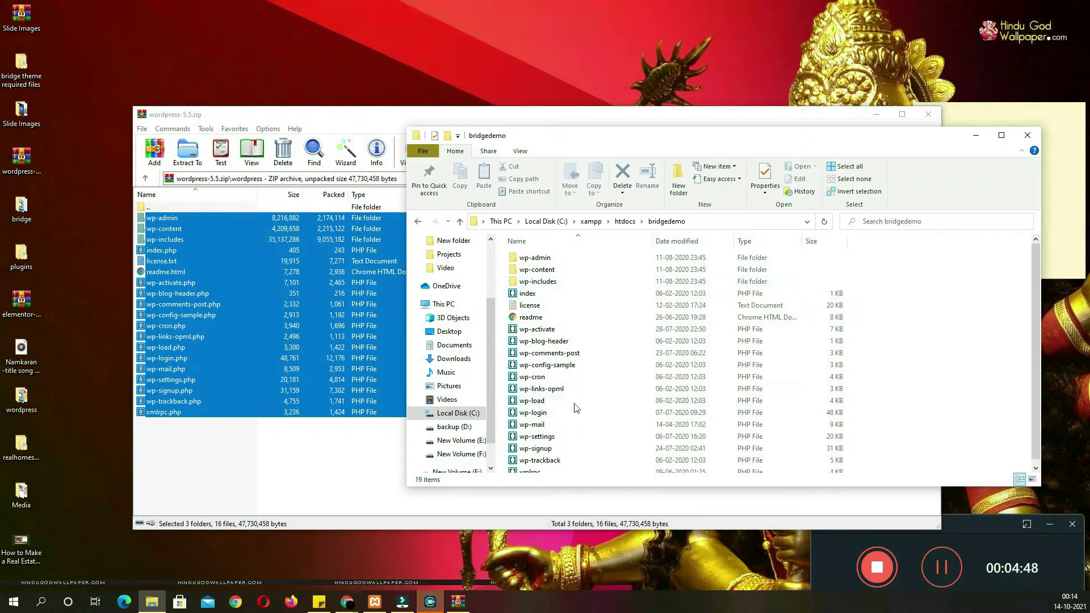
double_click(554, 271)
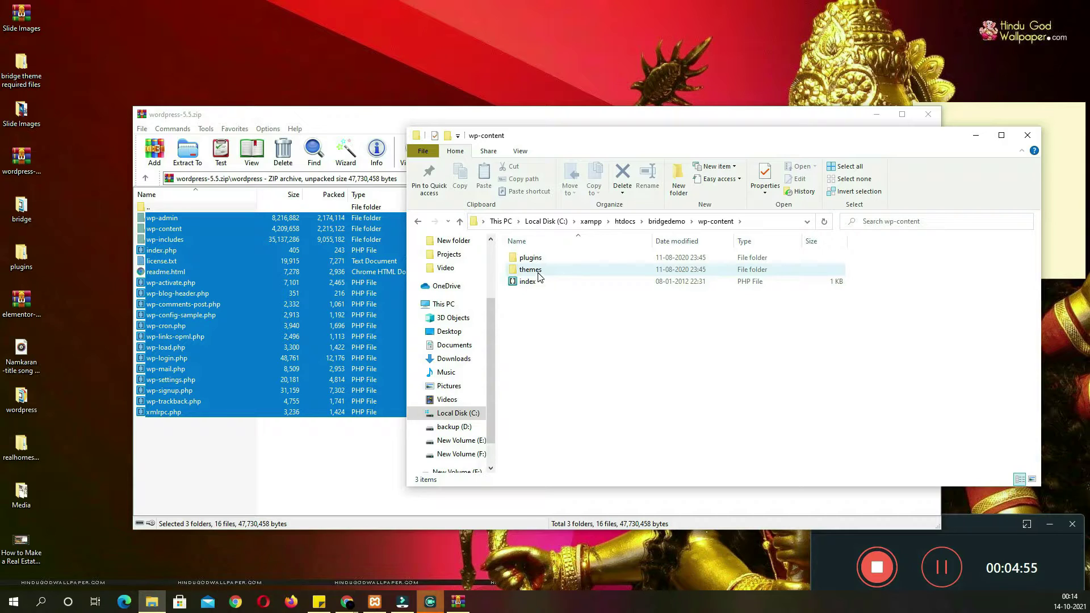
double_click(530, 270)
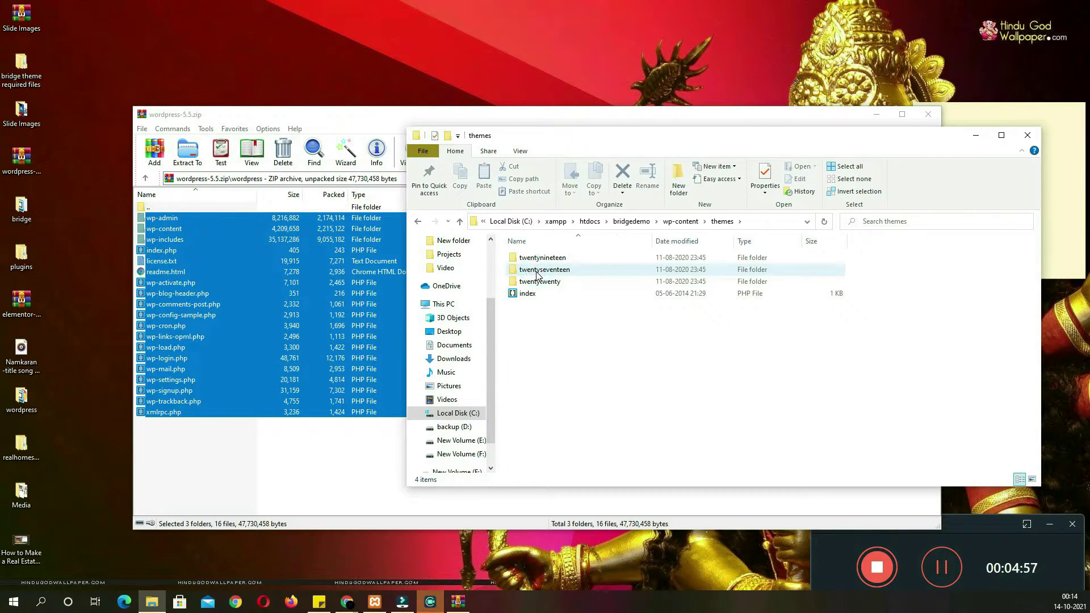
double_click(21, 77)
drag(555, 154, 242, 152)
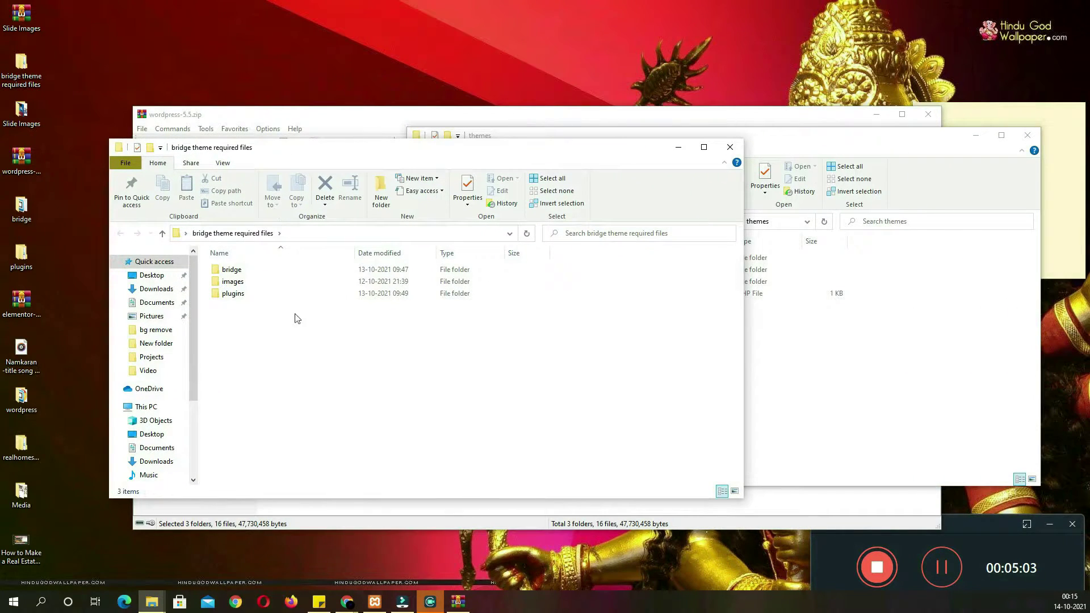
click(239, 272)
key(ctrl+c)
click(767, 370)
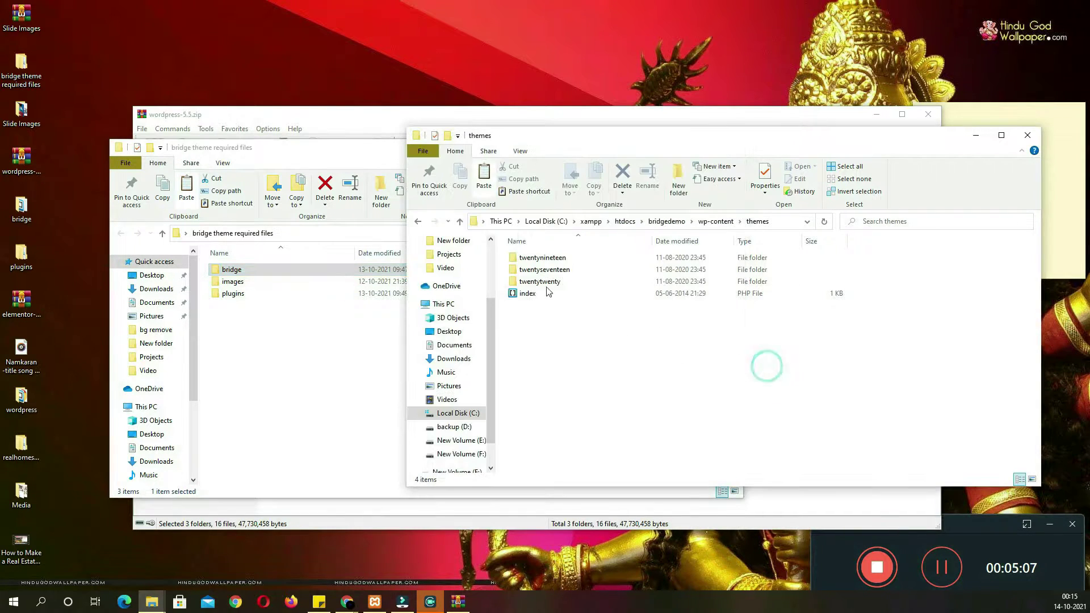
click(577, 342)
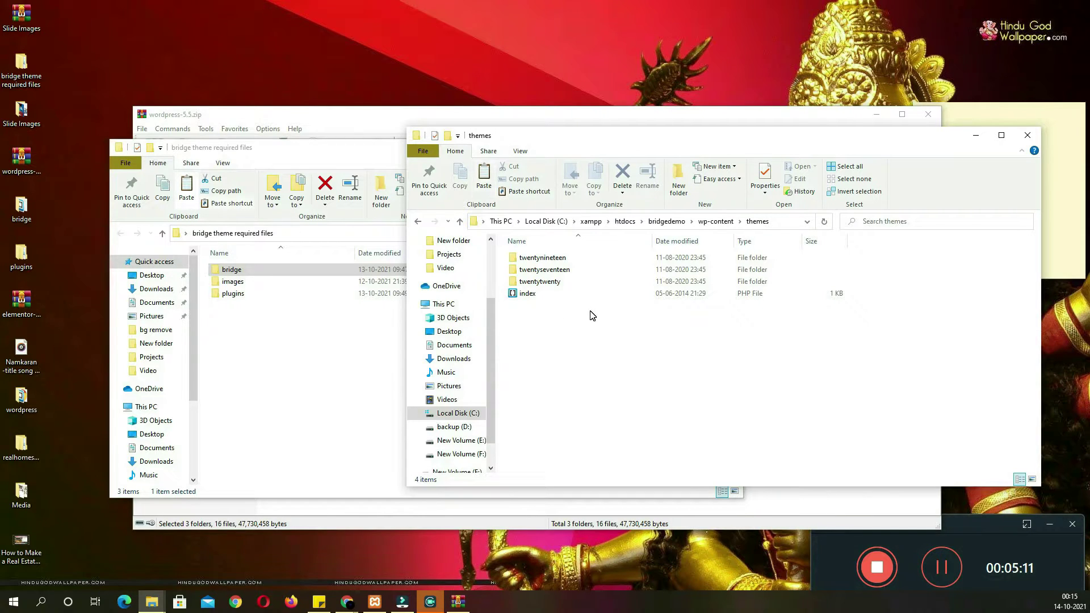
key(ctrl+v)
Paste all 16 required plugin items into bridgedemo's wp-content\plugins folder
click(240, 294)
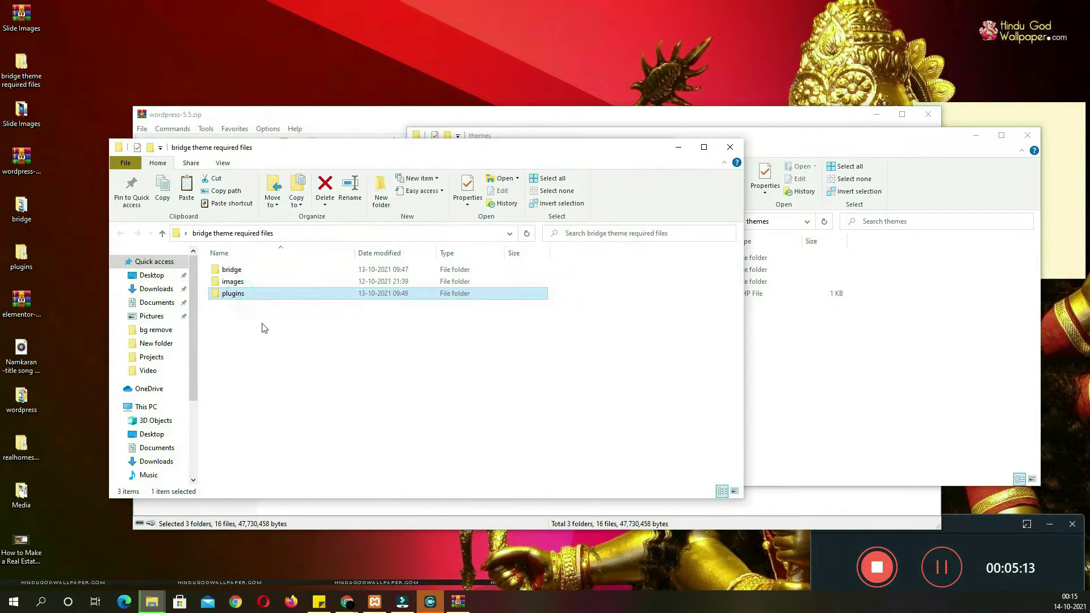
double_click(285, 294)
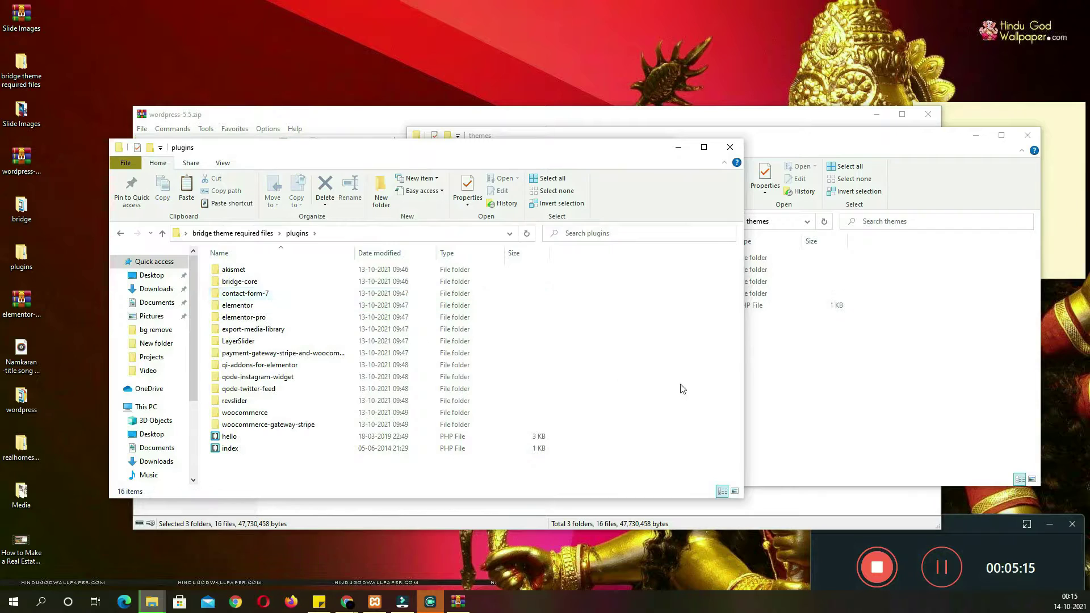
click(833, 401)
click(421, 223)
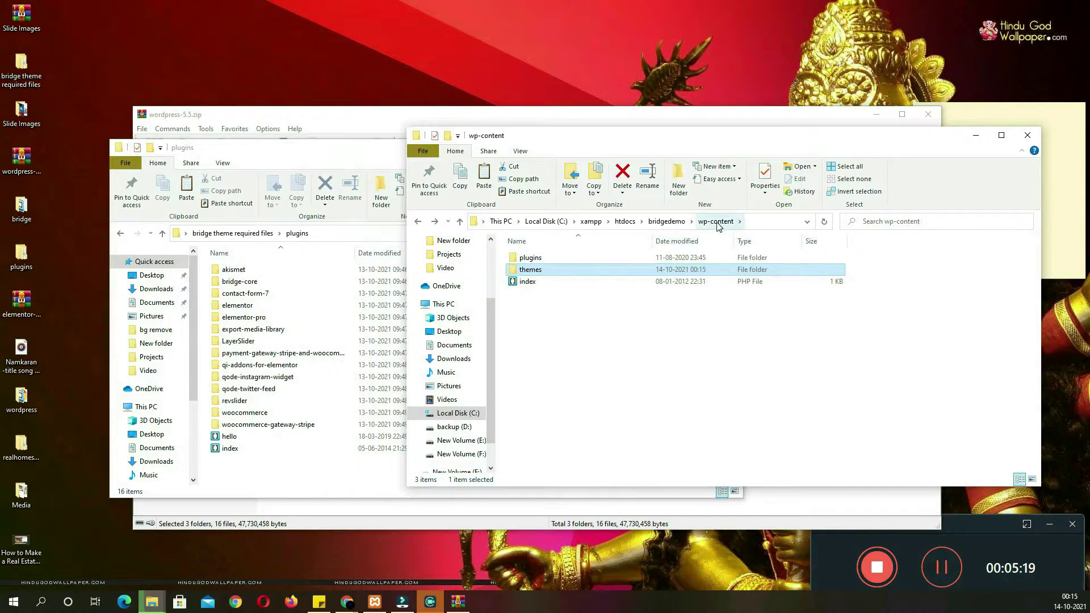
double_click(539, 261)
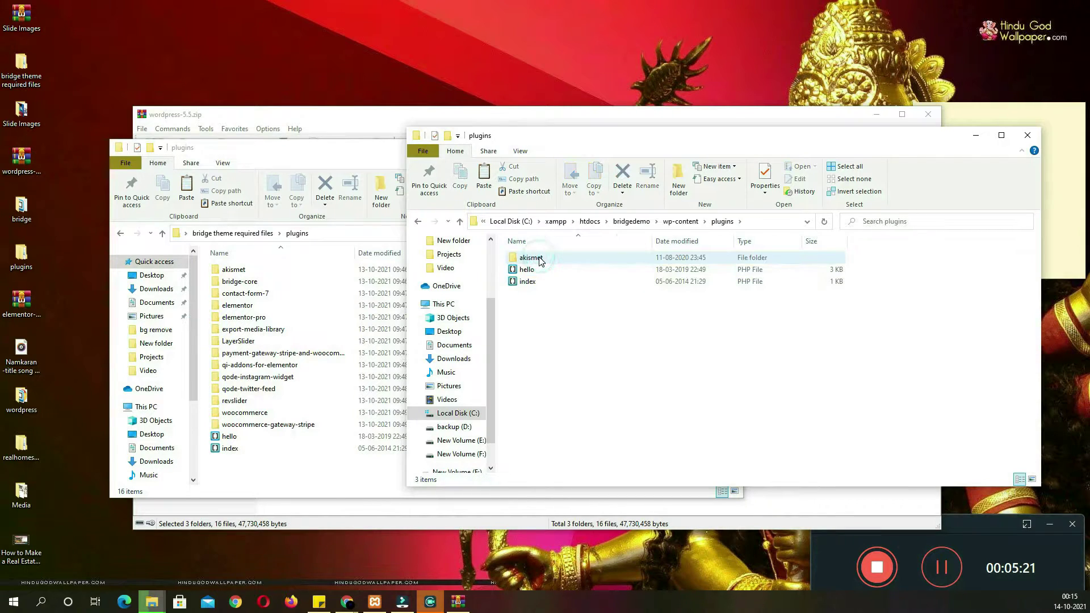
drag(282, 472, 240, 271)
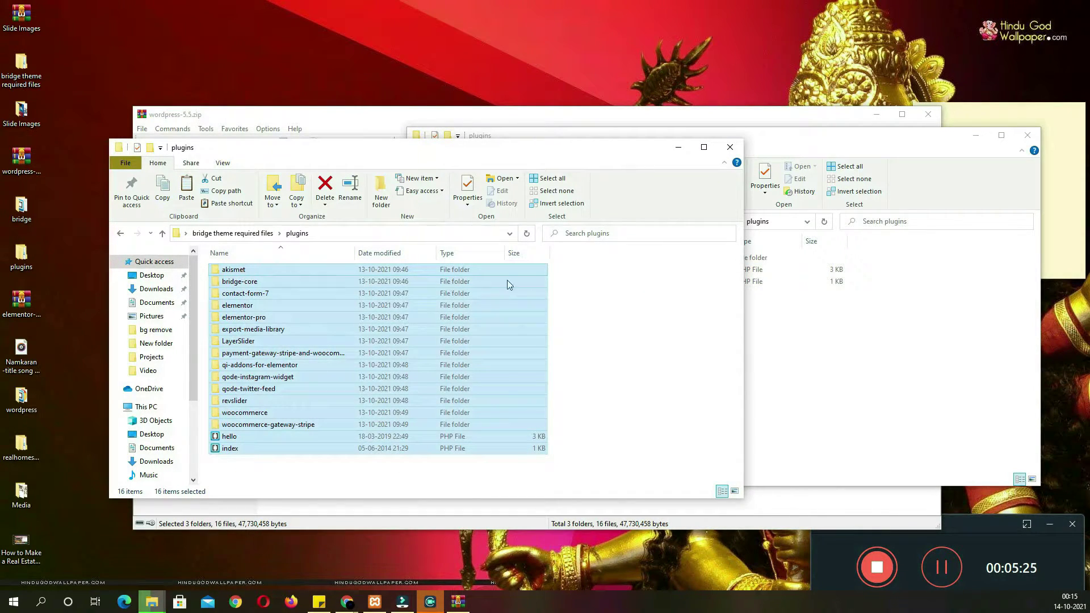
click(815, 384)
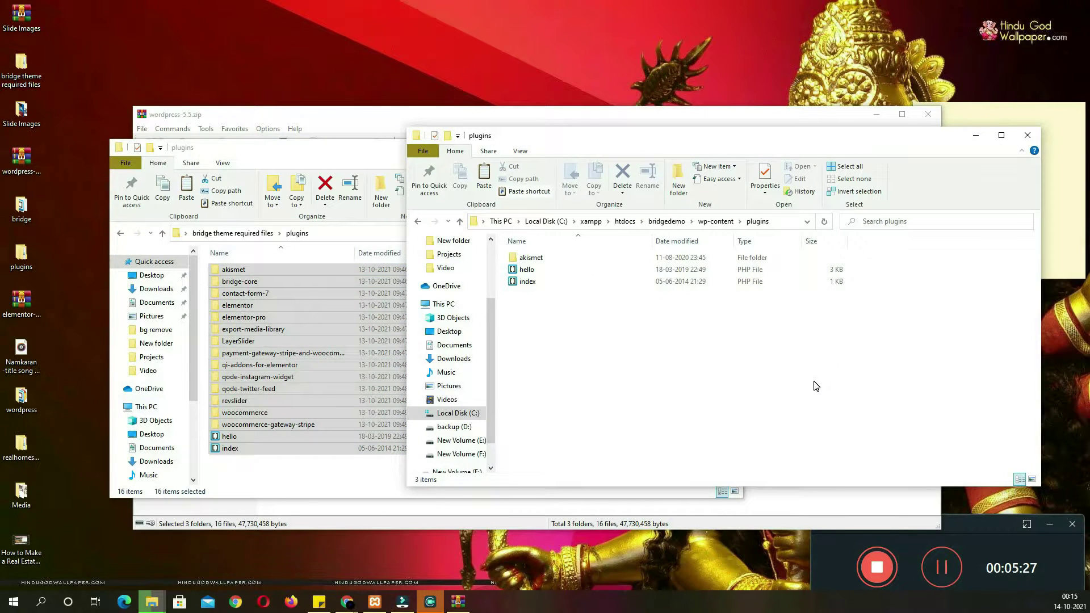
key(ctrl+v)
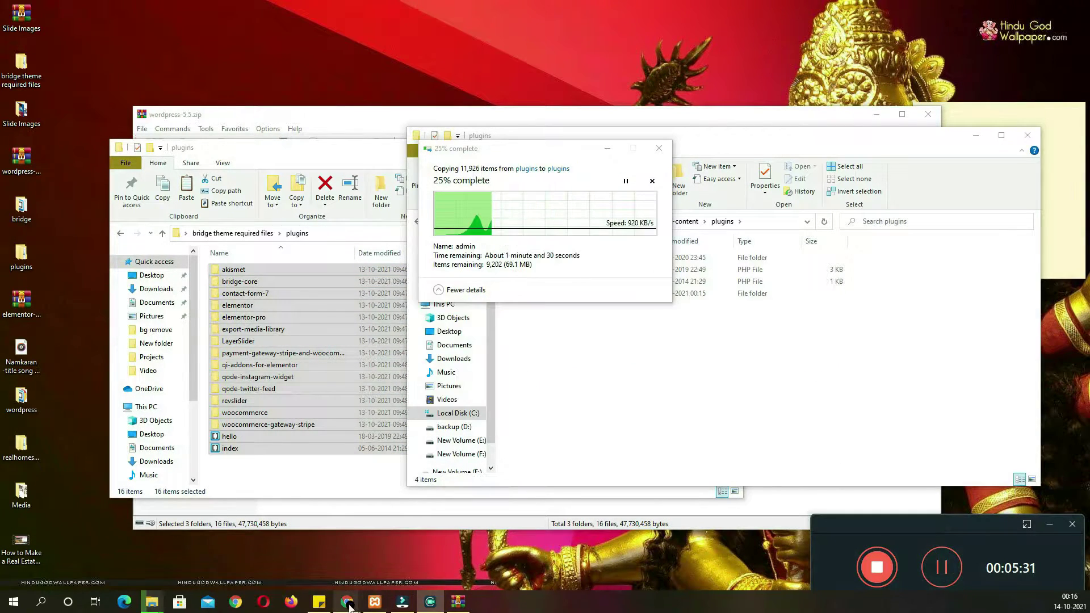
Load localhost/bridgedemo in a new tab and continue setup in English (United States)
mouse_move(347, 602)
click(463, 573)
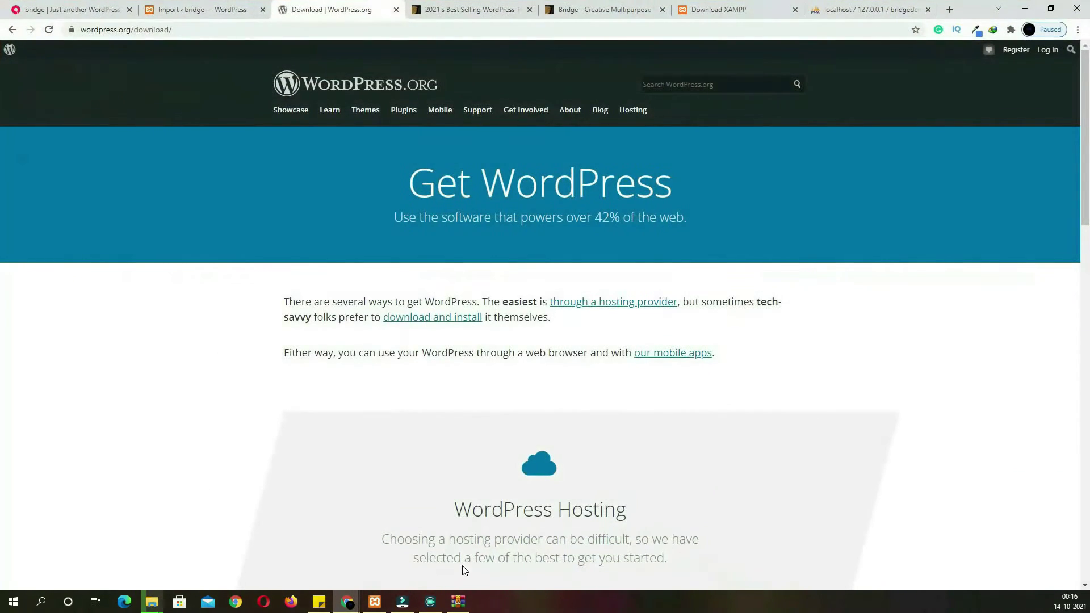
click(950, 9)
text(lo)
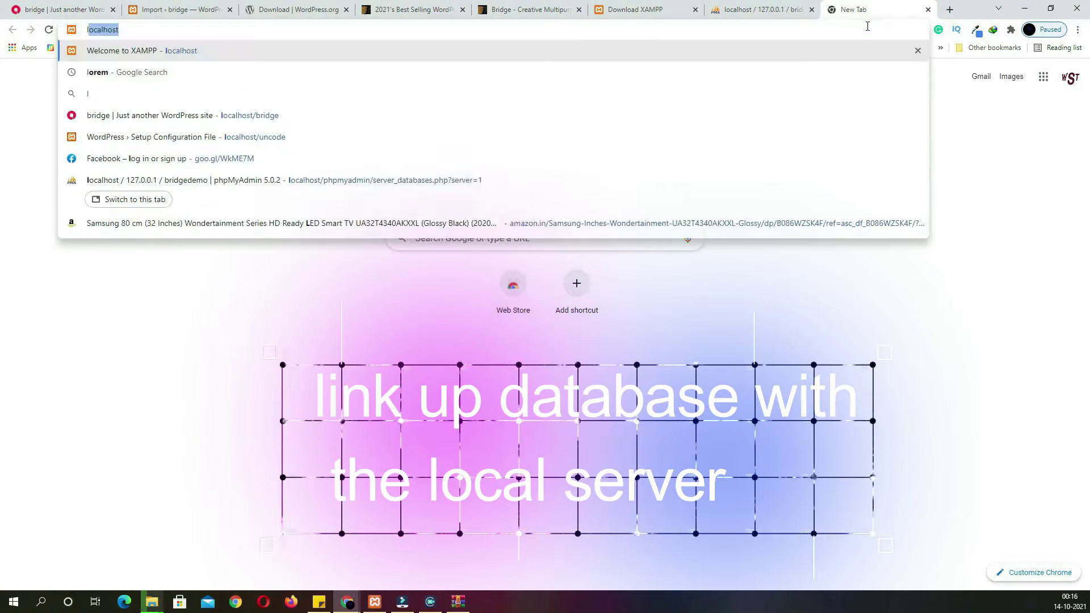
text(calhost)
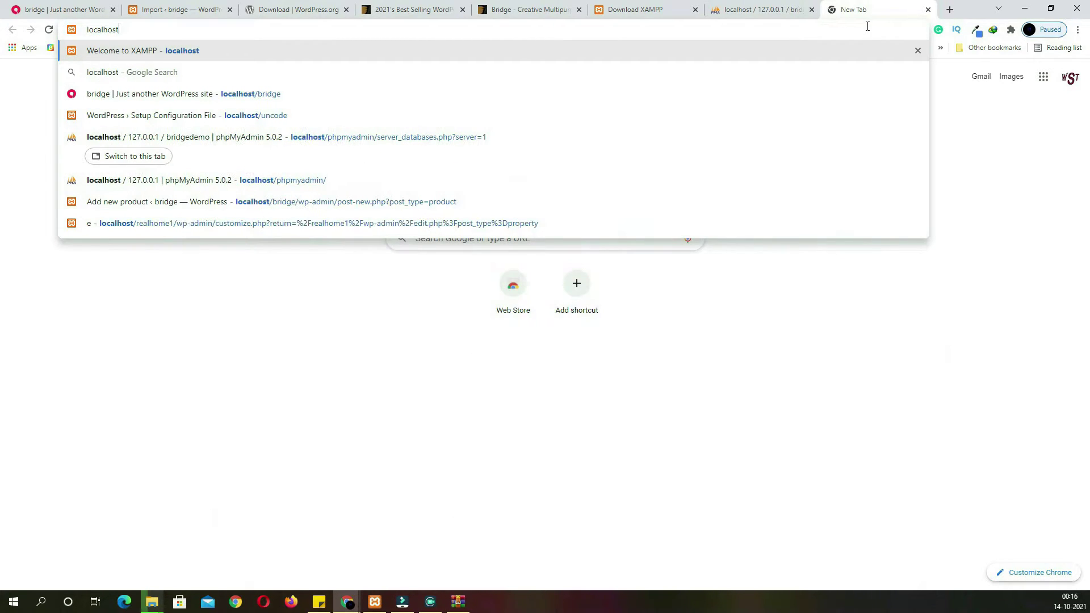
text(/)
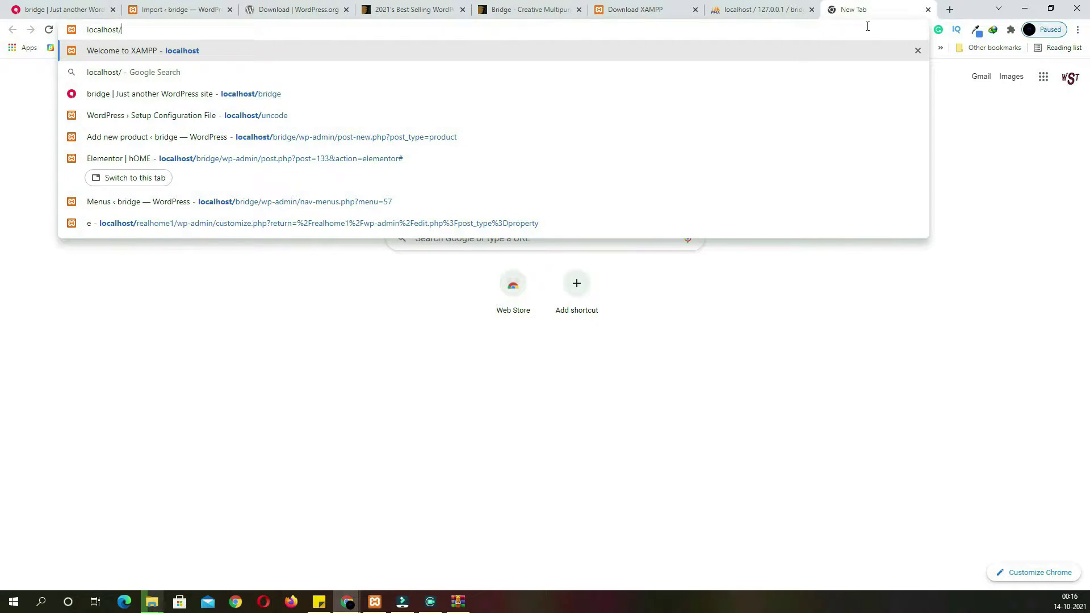
text(bridgedemo)
key(Return)
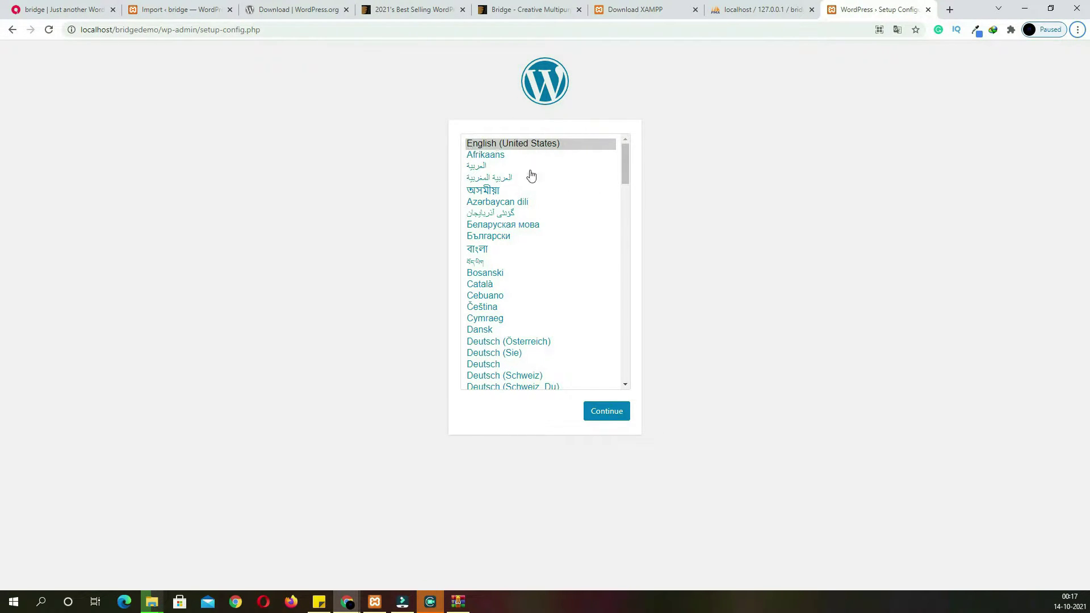
click(616, 410)
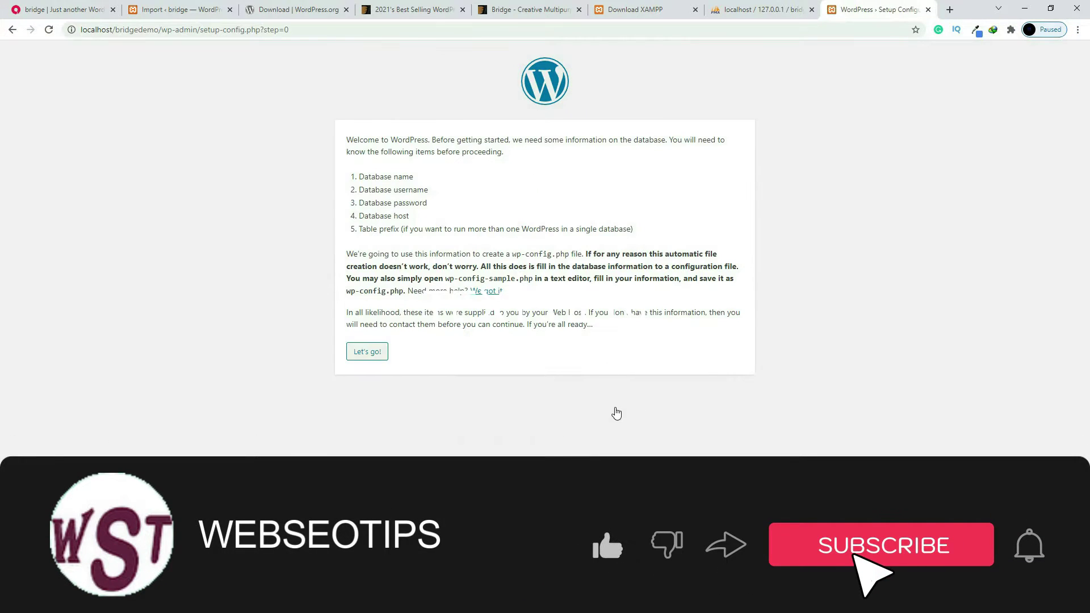
Enter database bridgedemo, username root, an empty password, submit, and run the installation
click(374, 362)
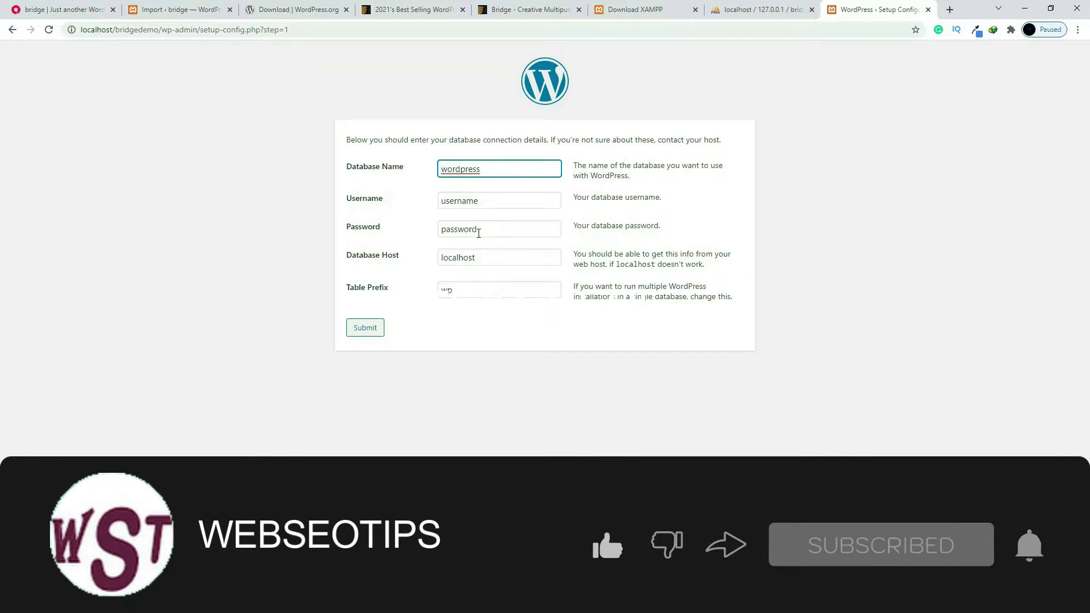
drag(509, 170, 363, 165)
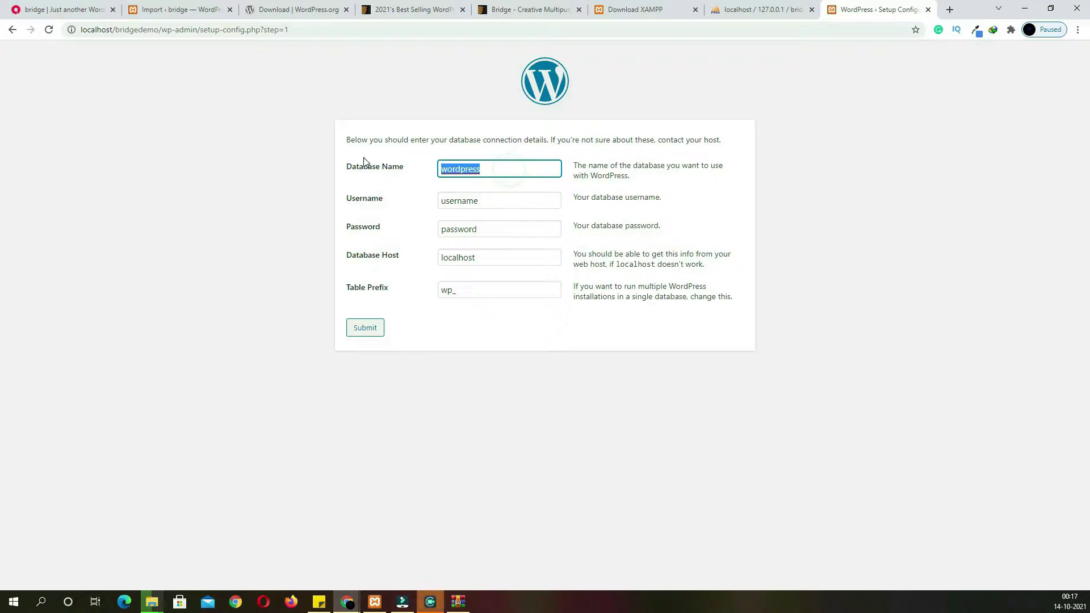
text(bridgedemo)
click(721, 10)
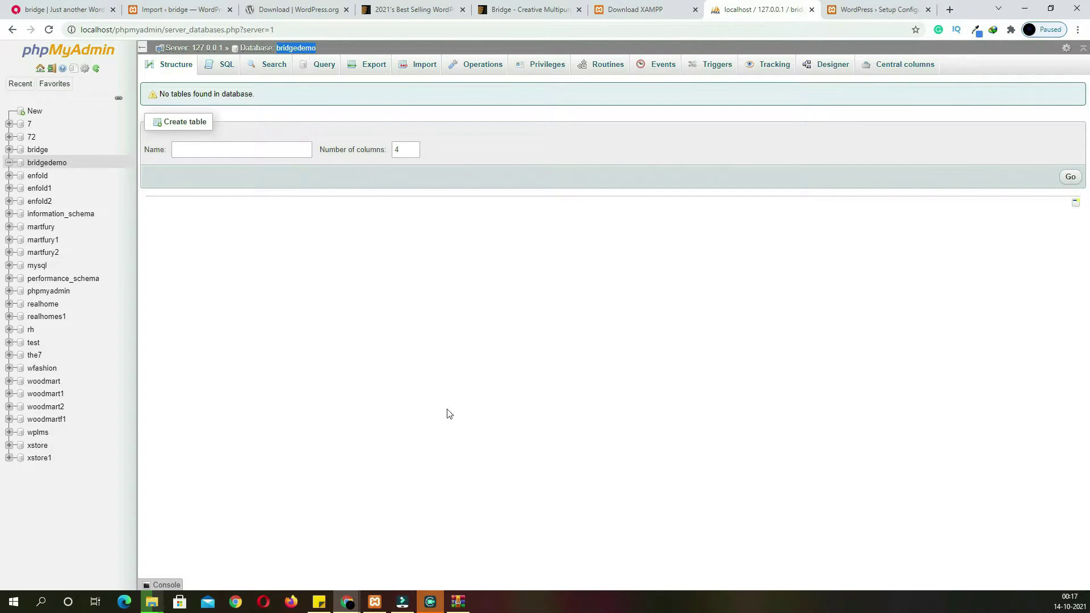
click(857, 10)
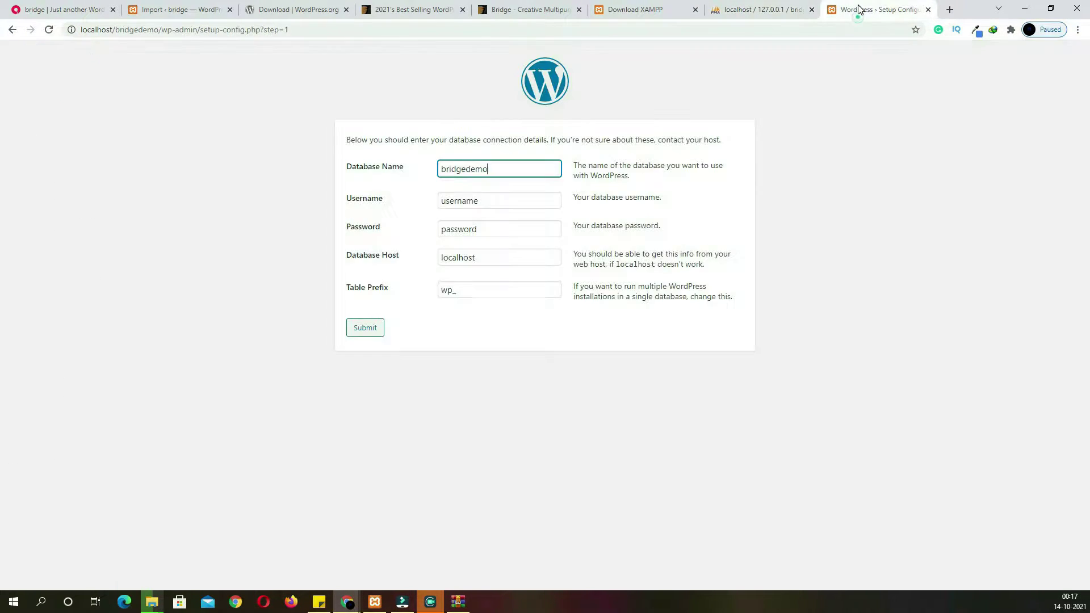
drag(479, 201, 346, 204)
text(root)
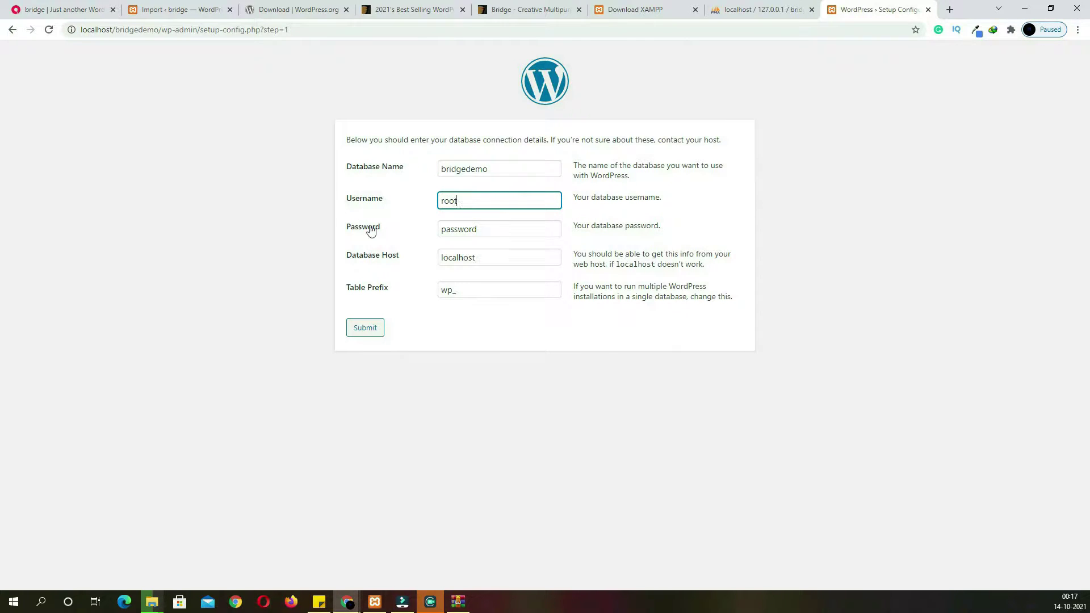
drag(486, 233, 284, 231)
key(BackSpace)
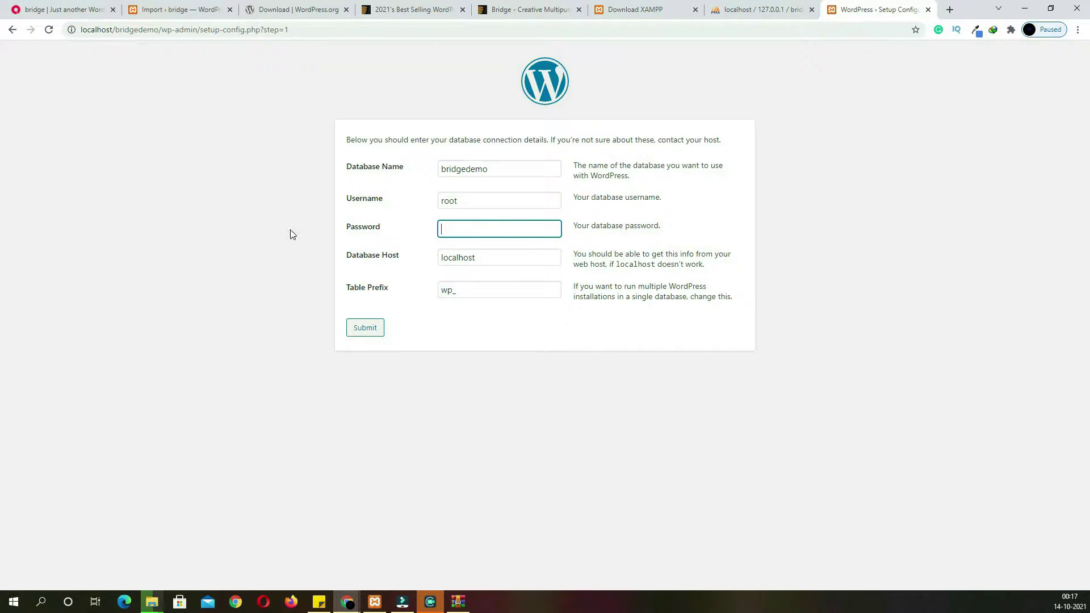
click(374, 336)
click(385, 181)
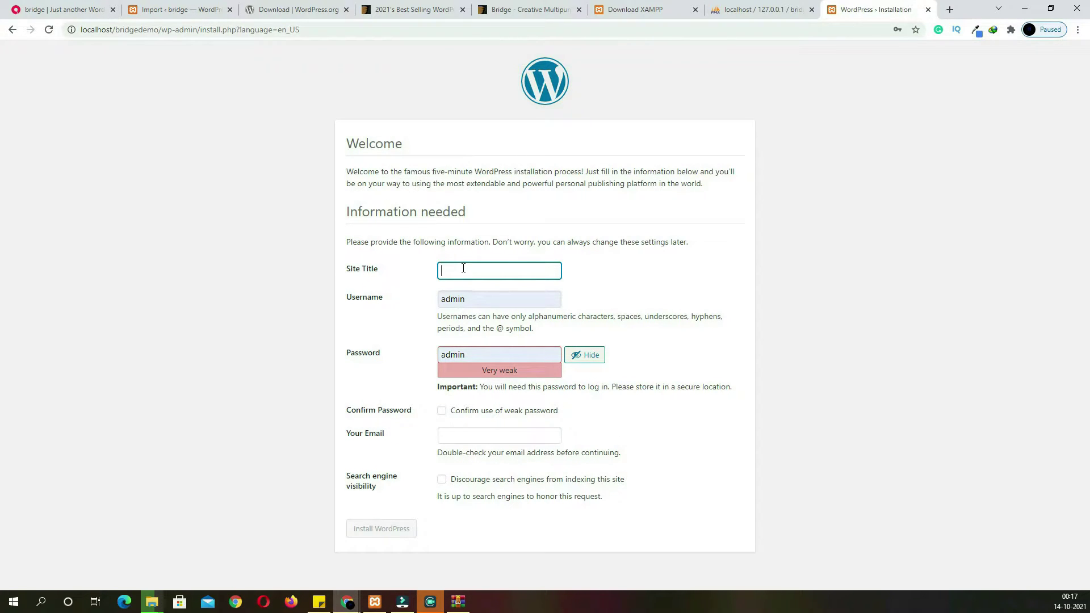
Install WordPress titled bridgedemo with the weak admin password and admin e-mail, then log in
text(bridgedemo)
click(441, 411)
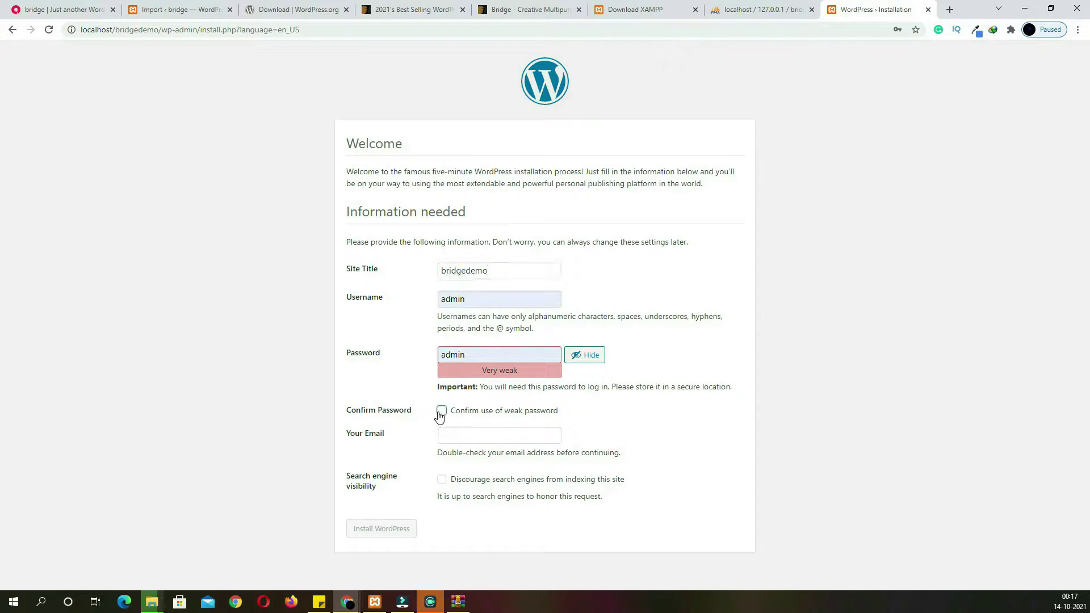
click(456, 436)
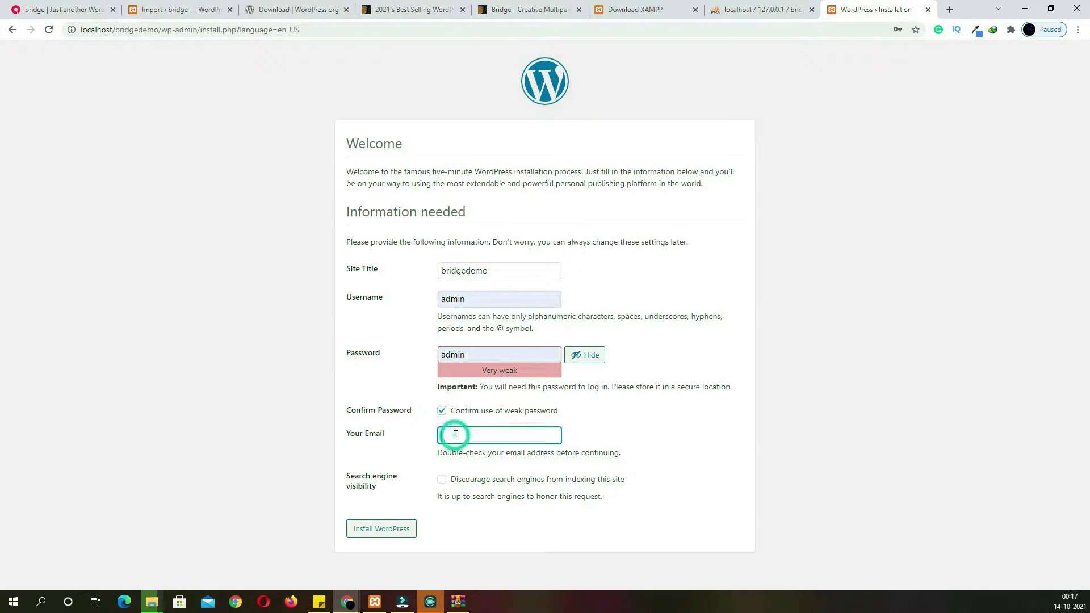
key(ctrl+v)
click(381, 532)
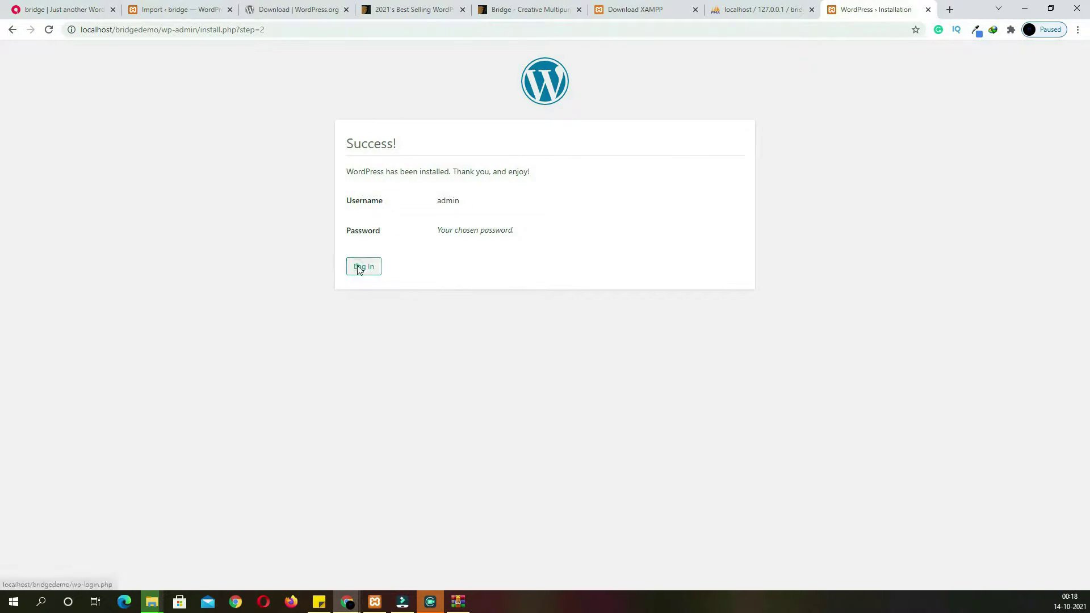
click(362, 264)
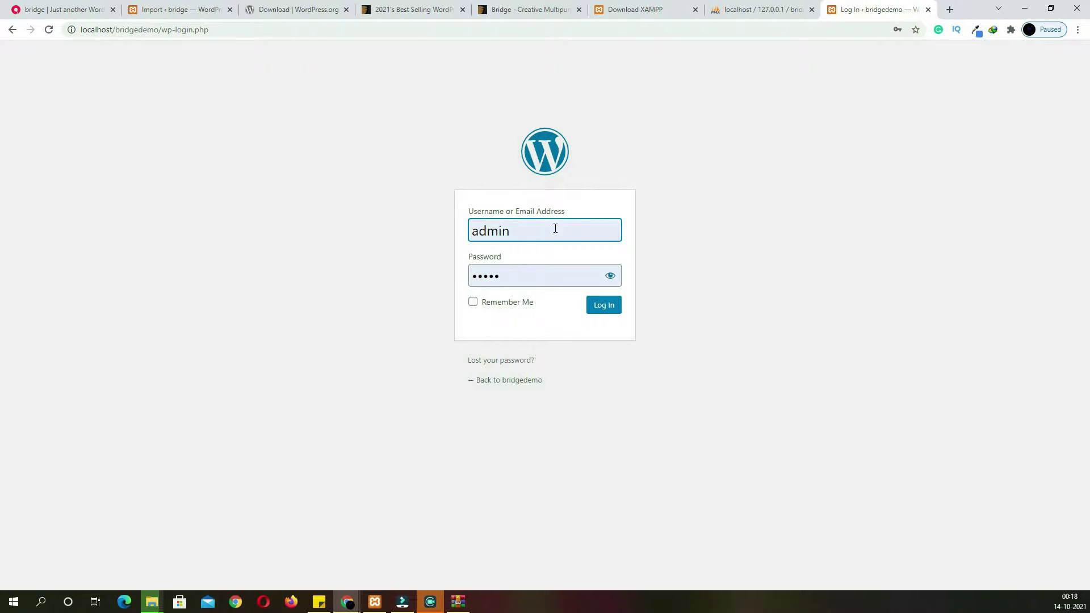
click(596, 307)
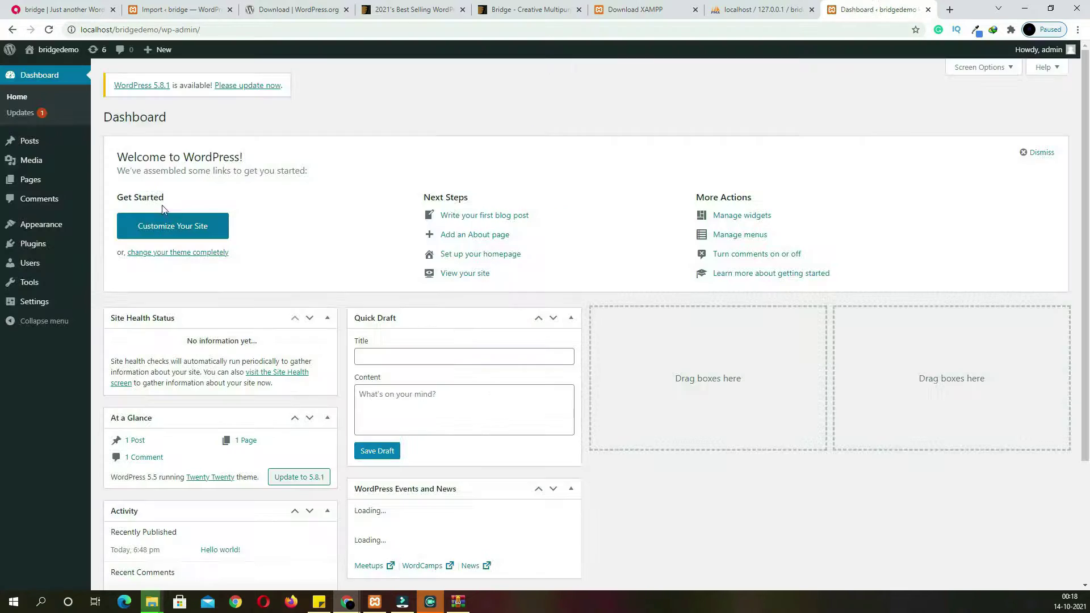
Activate the Bridge theme under Appearance > Themes and open its Install Required Plugins list
mouse_move(49, 229)
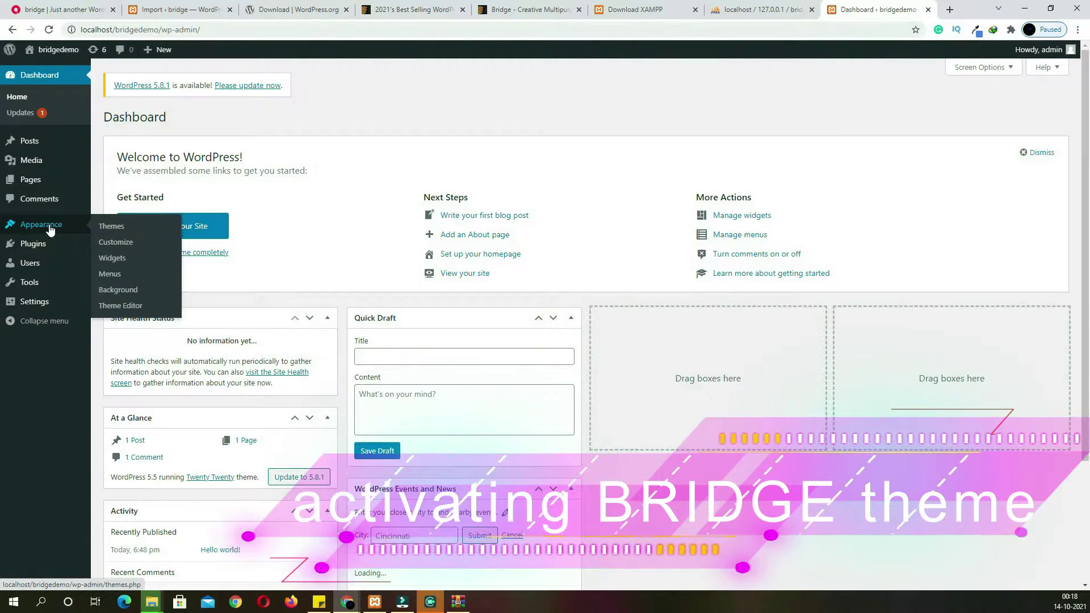
click(119, 228)
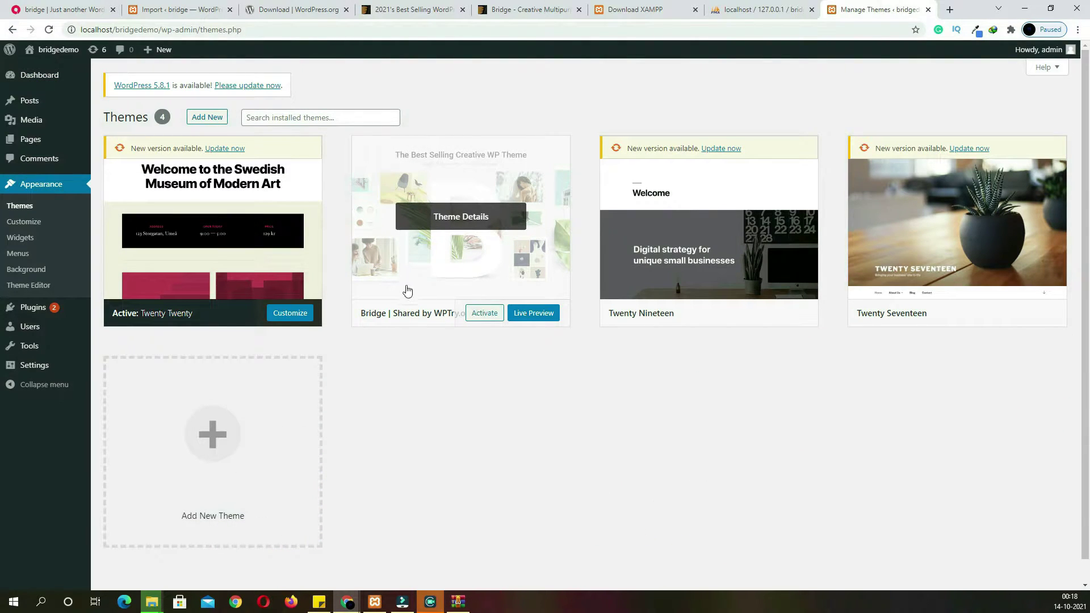
click(488, 316)
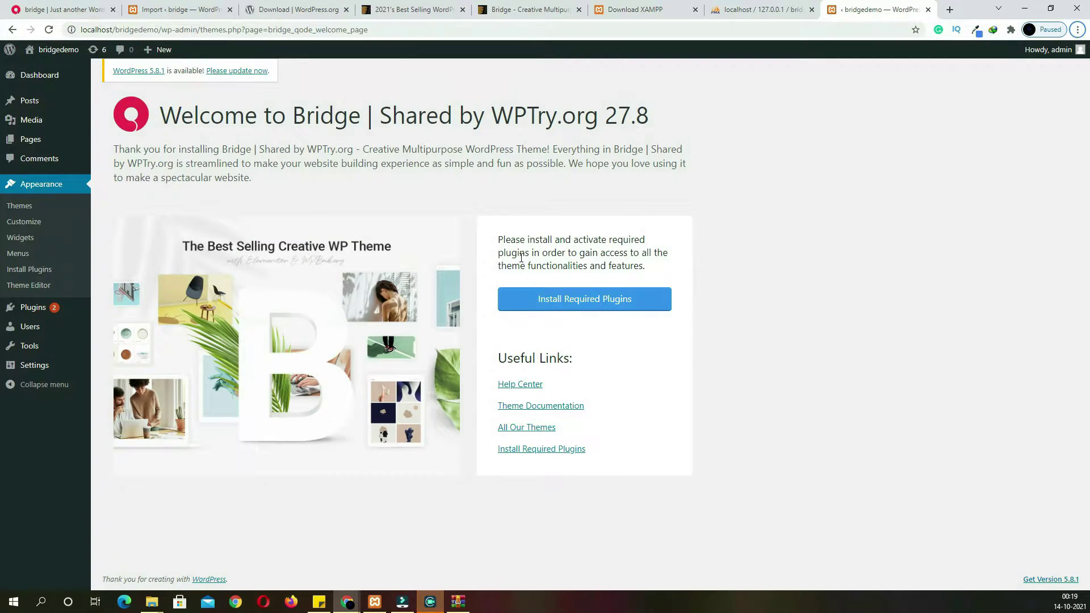
click(638, 307)
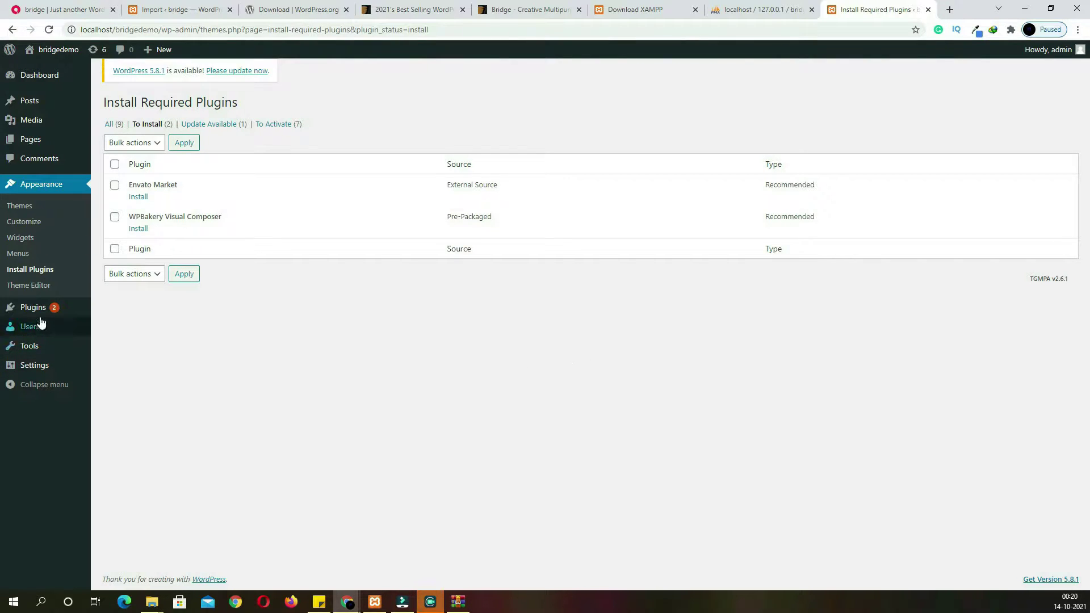
mouse_move(40, 315)
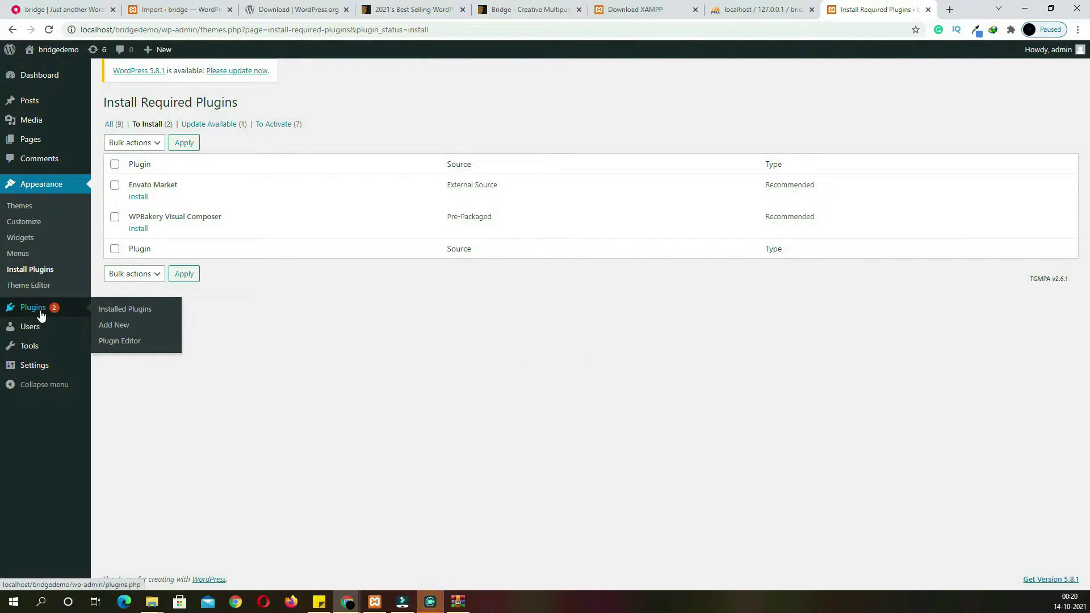
Bulk-activate all selected installed plugins
click(113, 313)
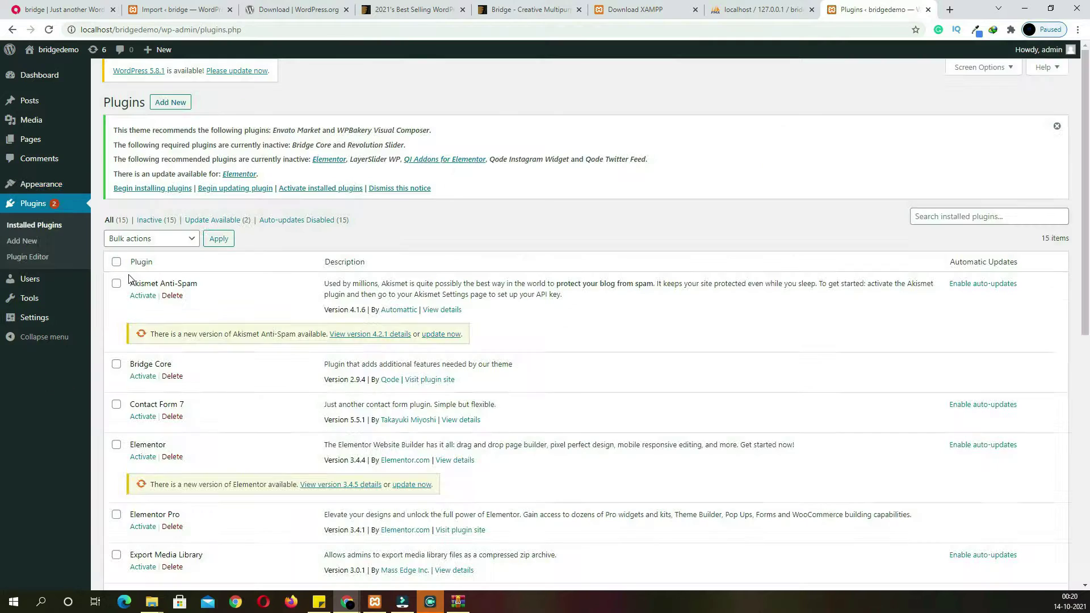
click(115, 261)
click(142, 241)
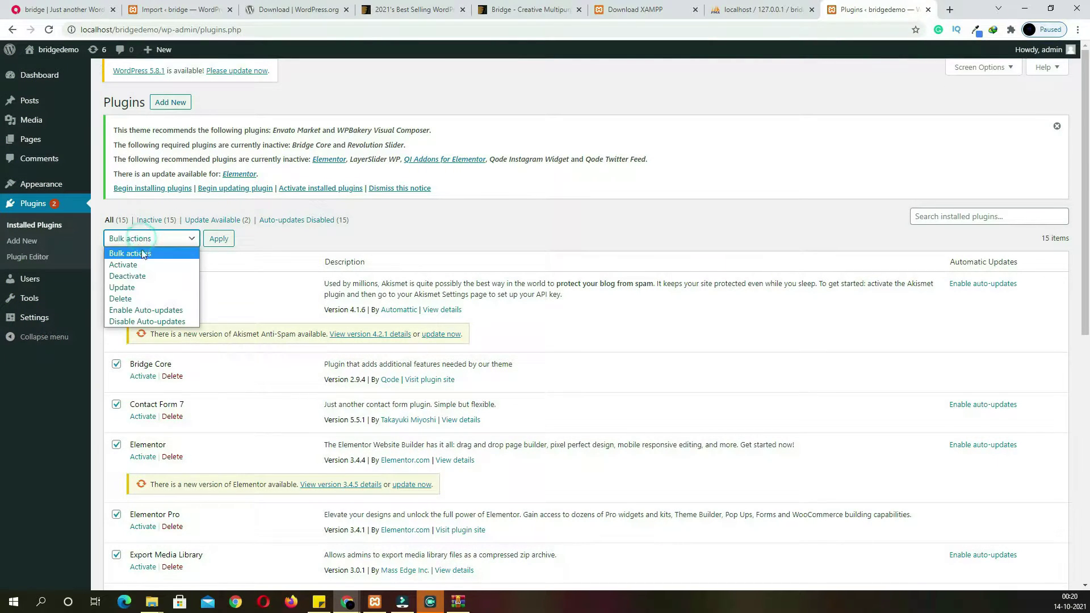
click(139, 263)
click(225, 243)
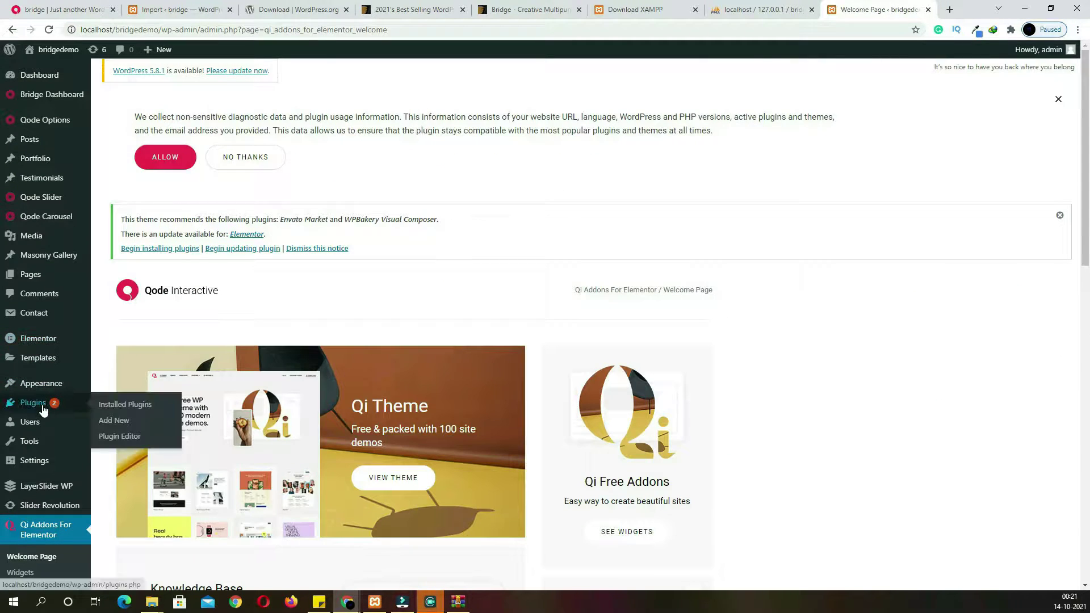
Filter inactive plugins and bulk-activate WooCommerce and the Stripe Payment Gateway
click(43, 408)
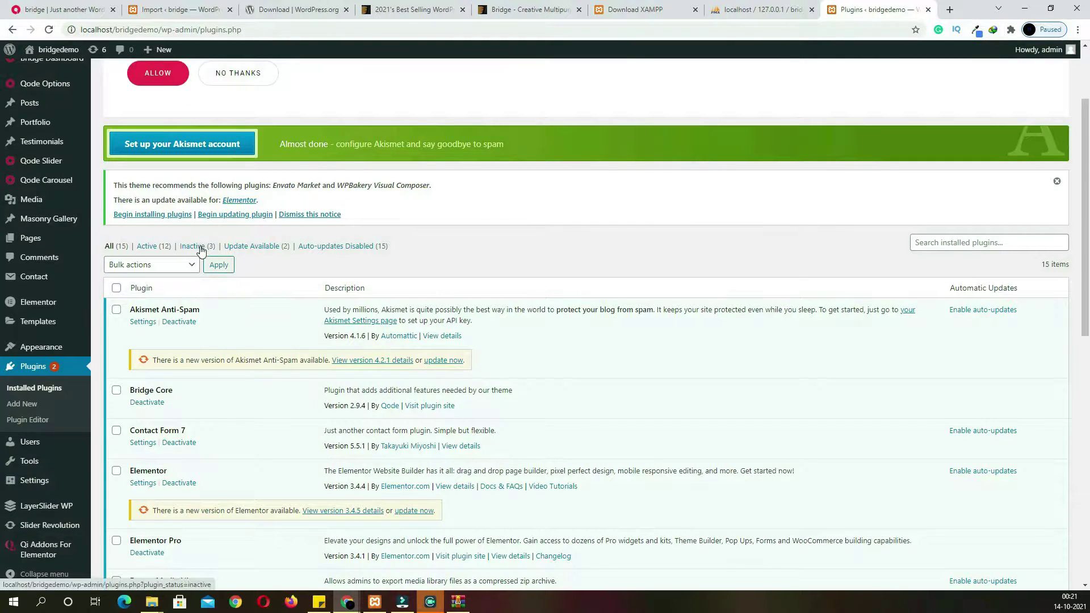
click(193, 247)
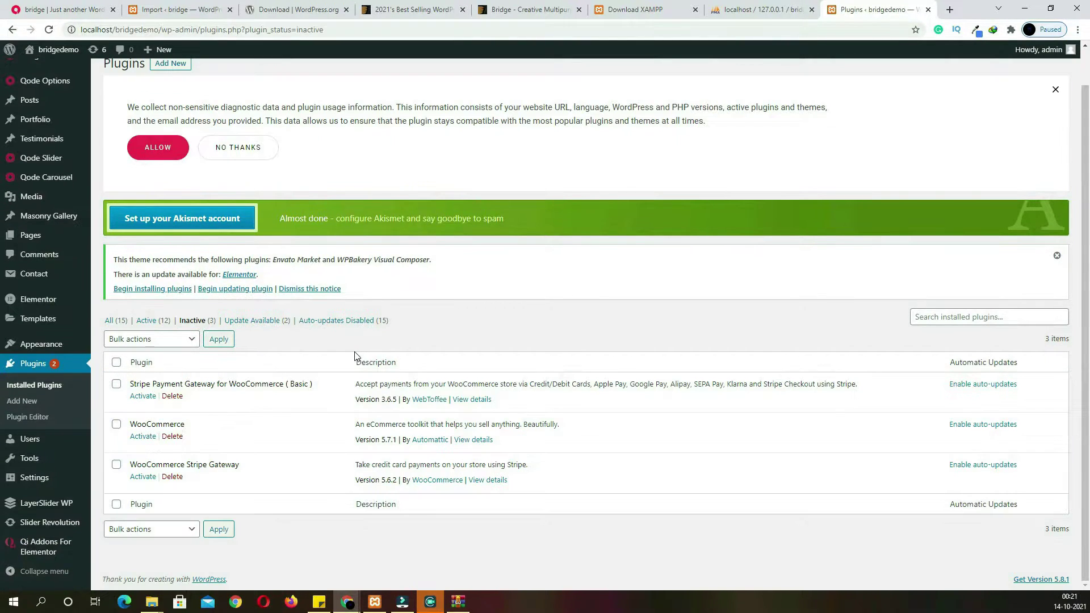
click(116, 424)
click(117, 385)
click(179, 341)
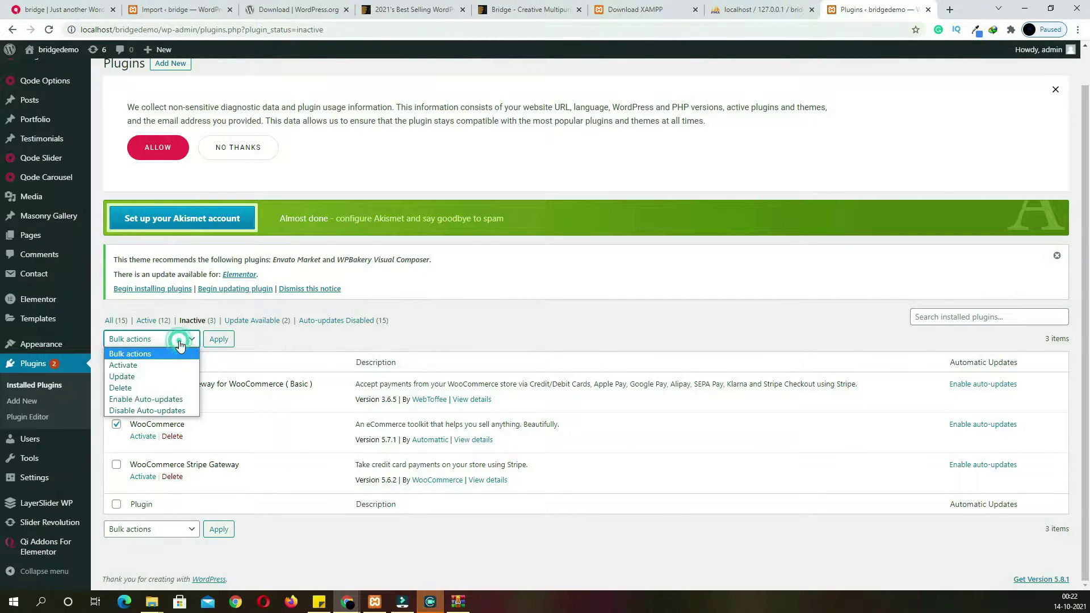
click(166, 368)
click(222, 346)
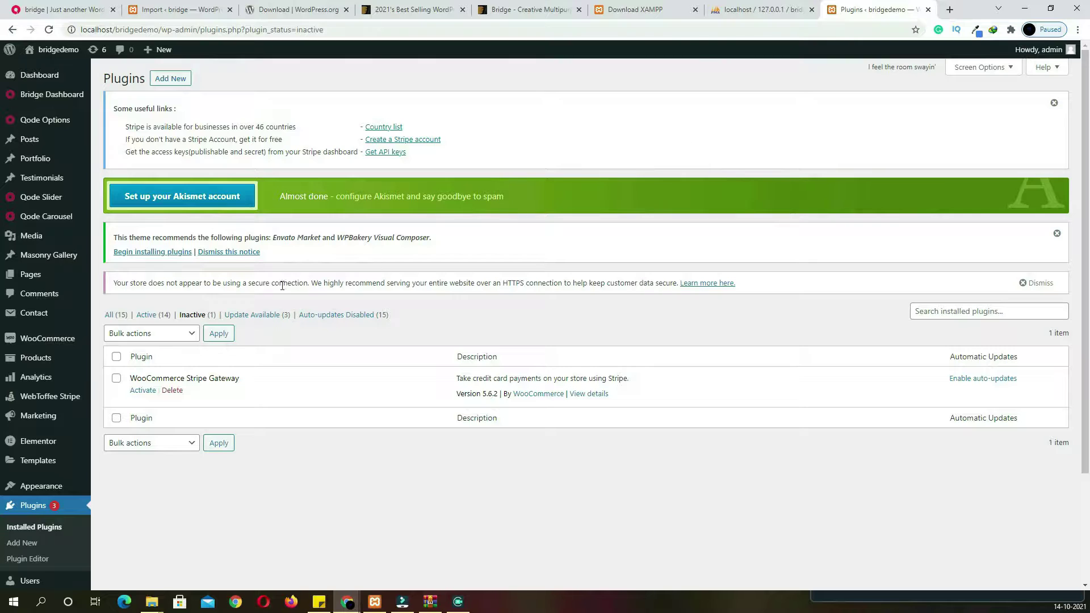
mouse_move(37, 340)
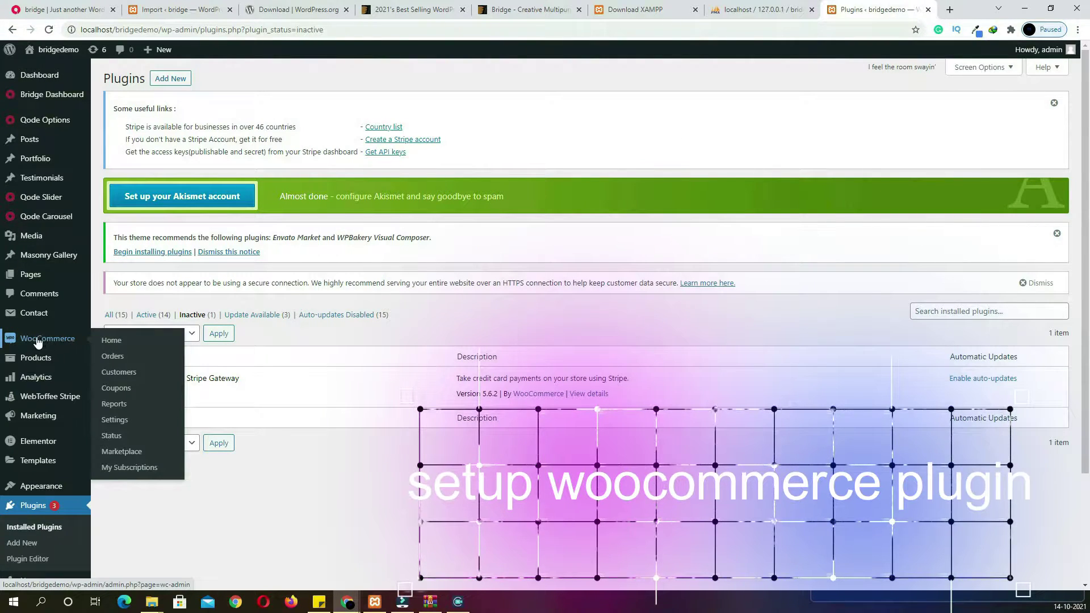
click(116, 420)
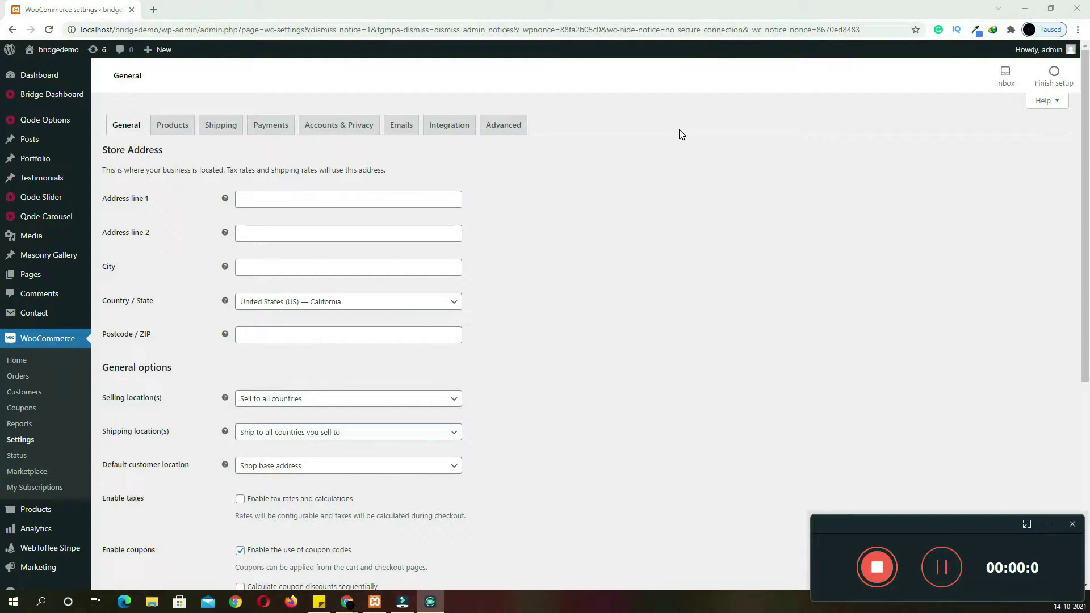
Enter the store's street address, city hyderabad, India — Telangana, and postcode 500068
click(246, 198)
click(270, 235)
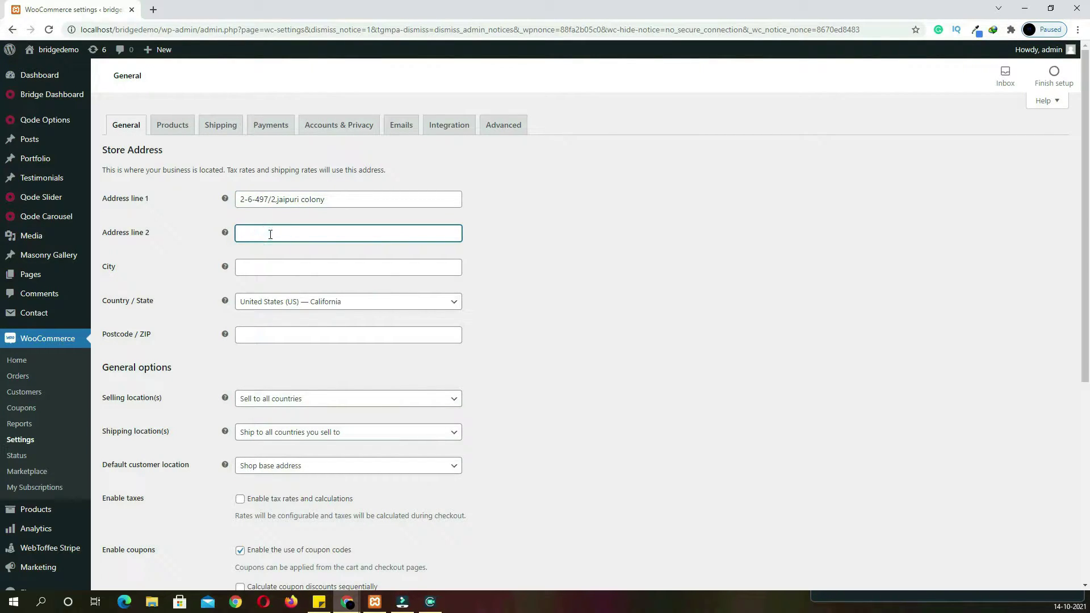
key(Tab)
text(hyderabad)
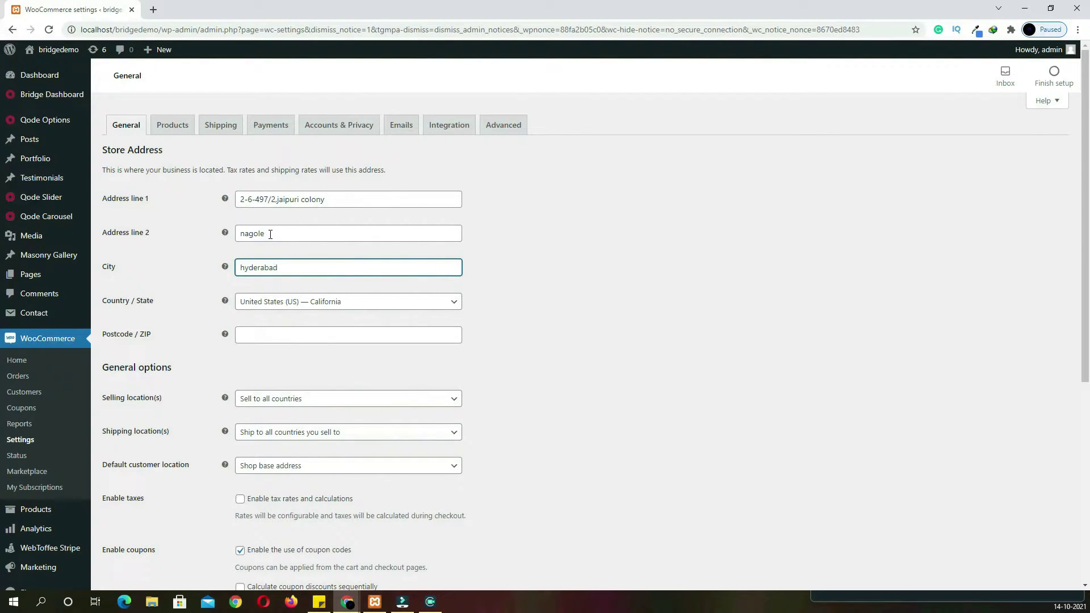
key(Tab)
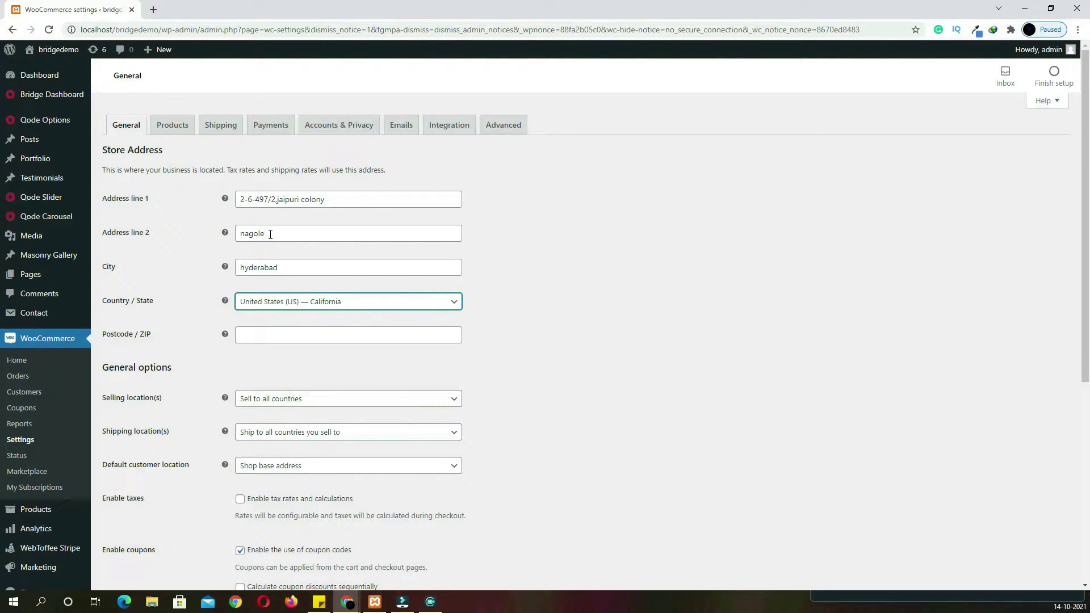
key(Return)
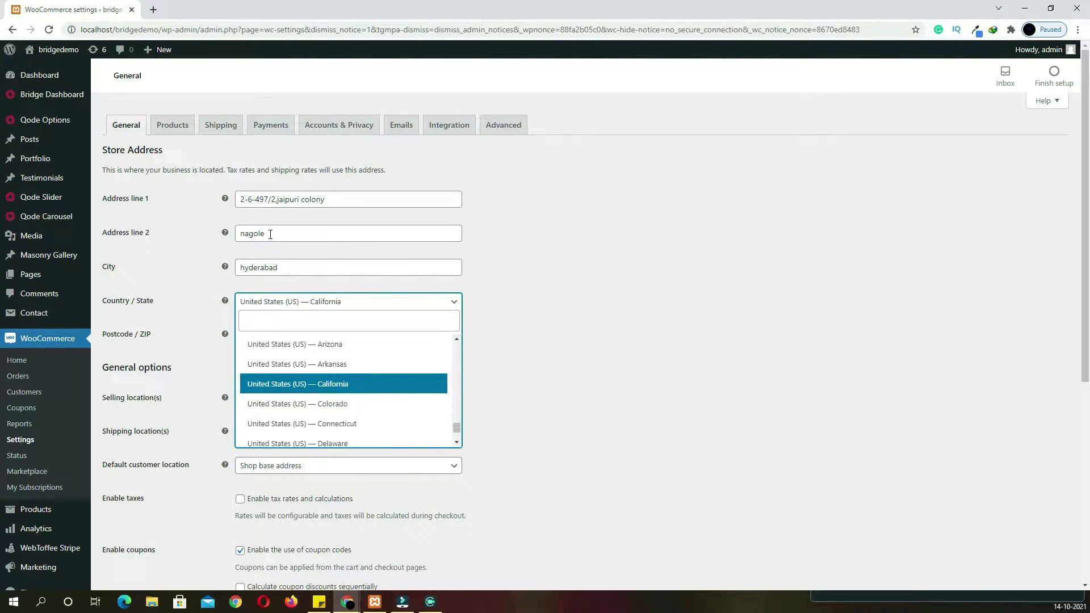
text(telanga)
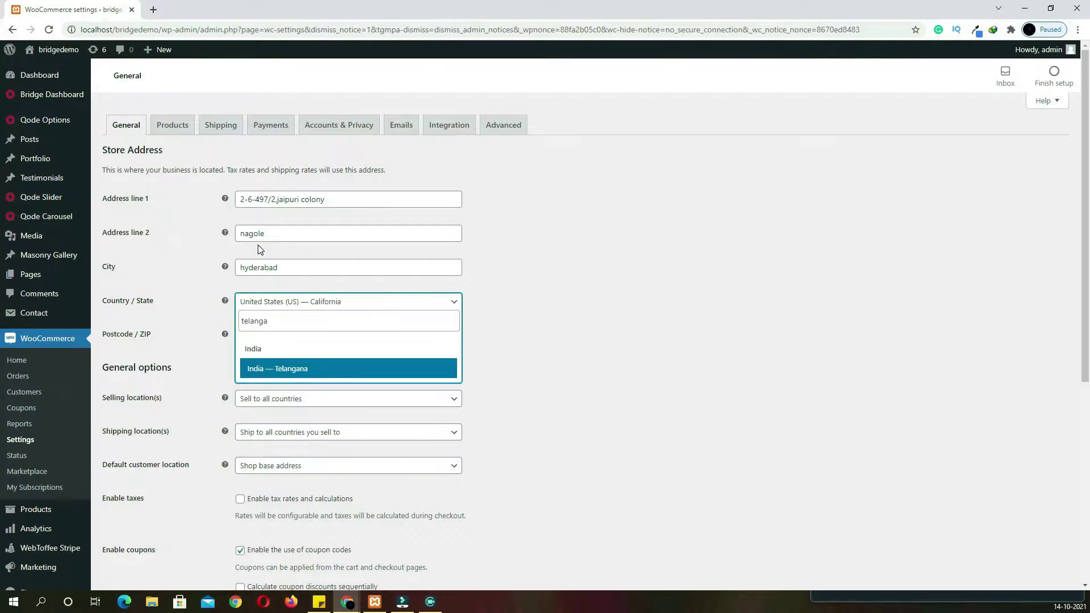
click(295, 372)
click(284, 335)
text(5000)
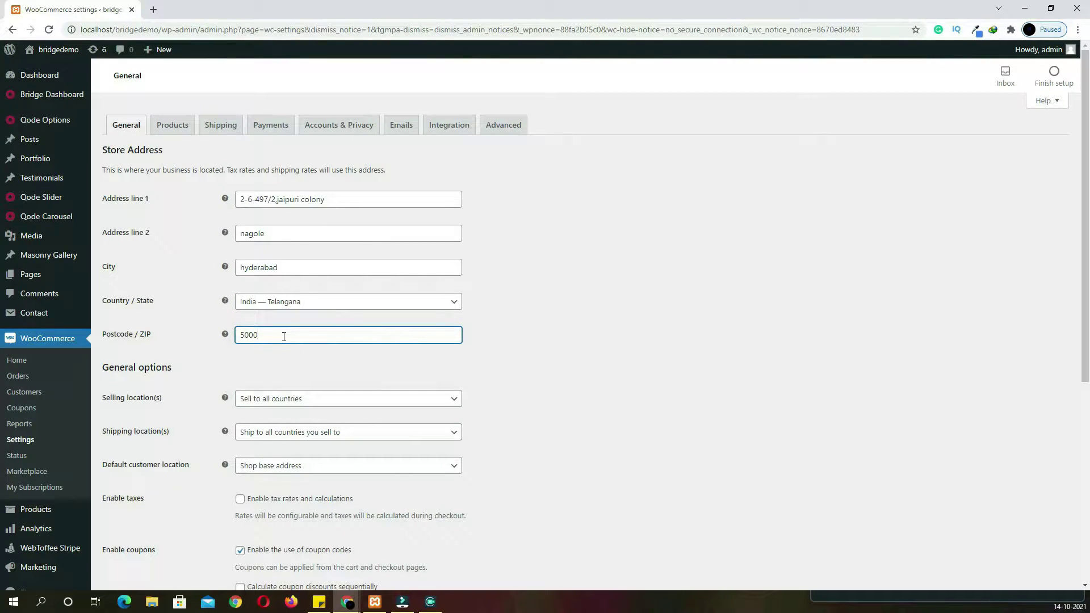
text(68)
Limit selling and shipping to the specific country India
scroll(555, 389, down, 3)
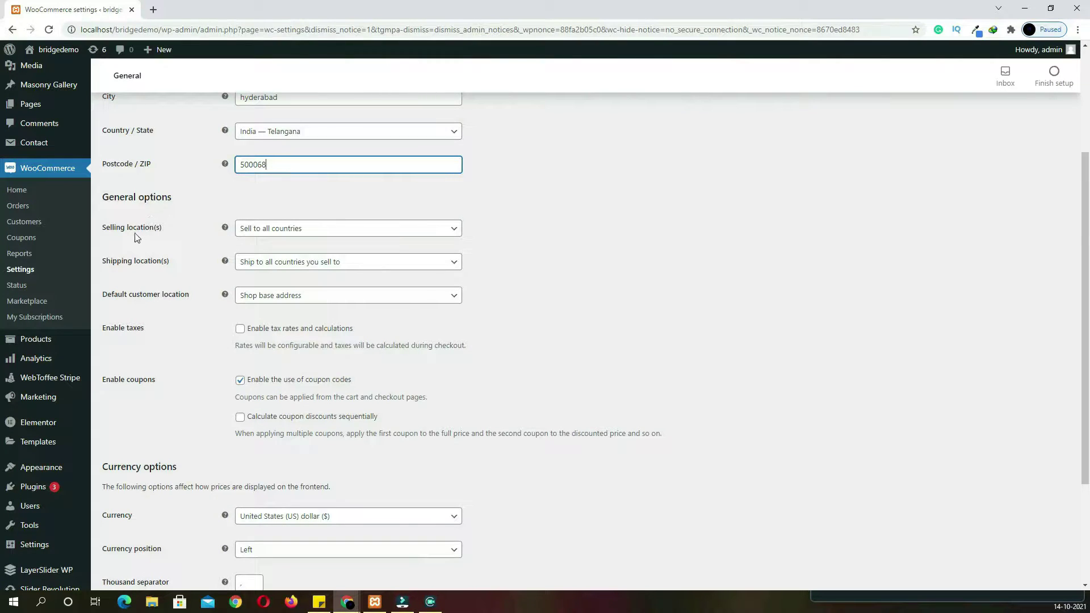
click(328, 229)
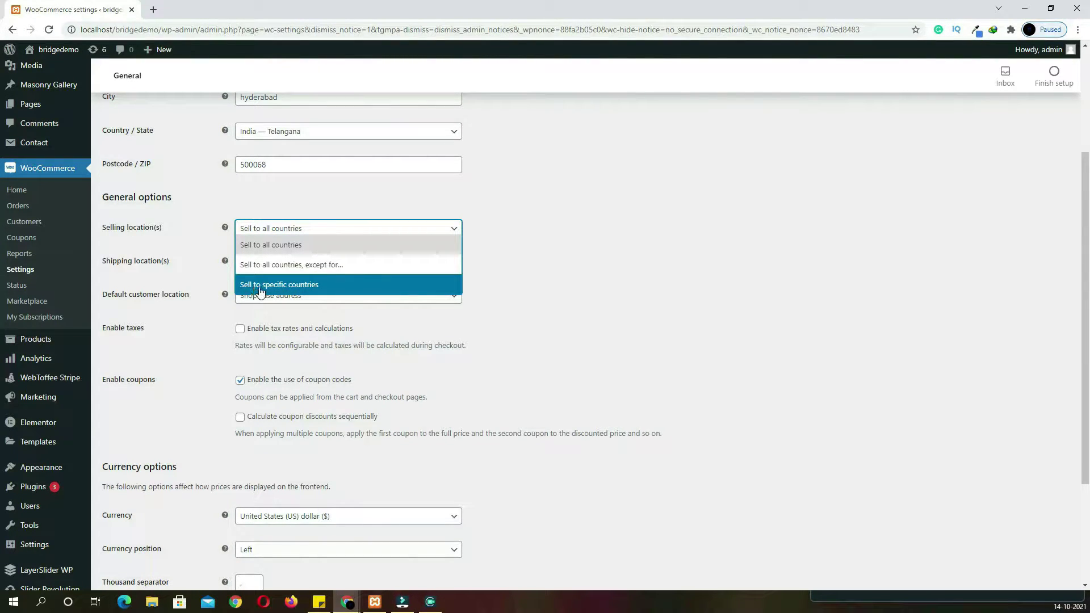
click(294, 287)
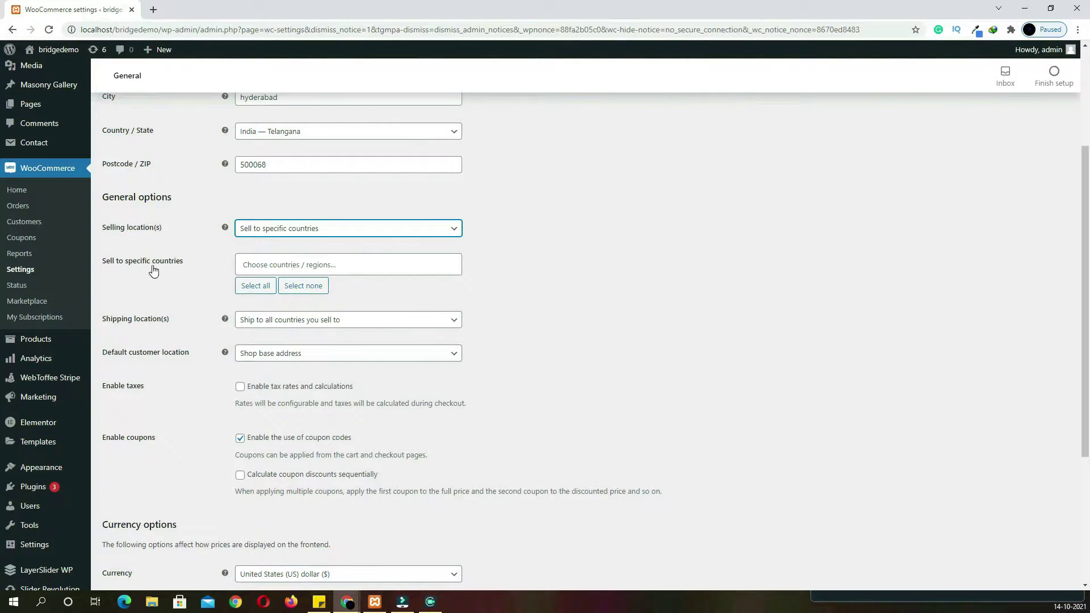
click(288, 264)
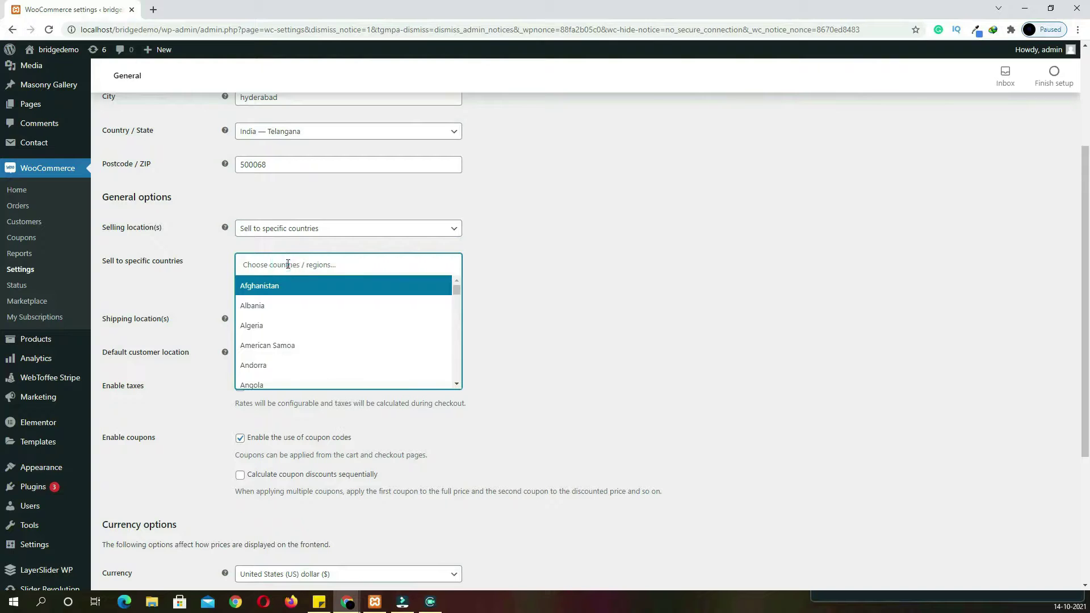
text(in)
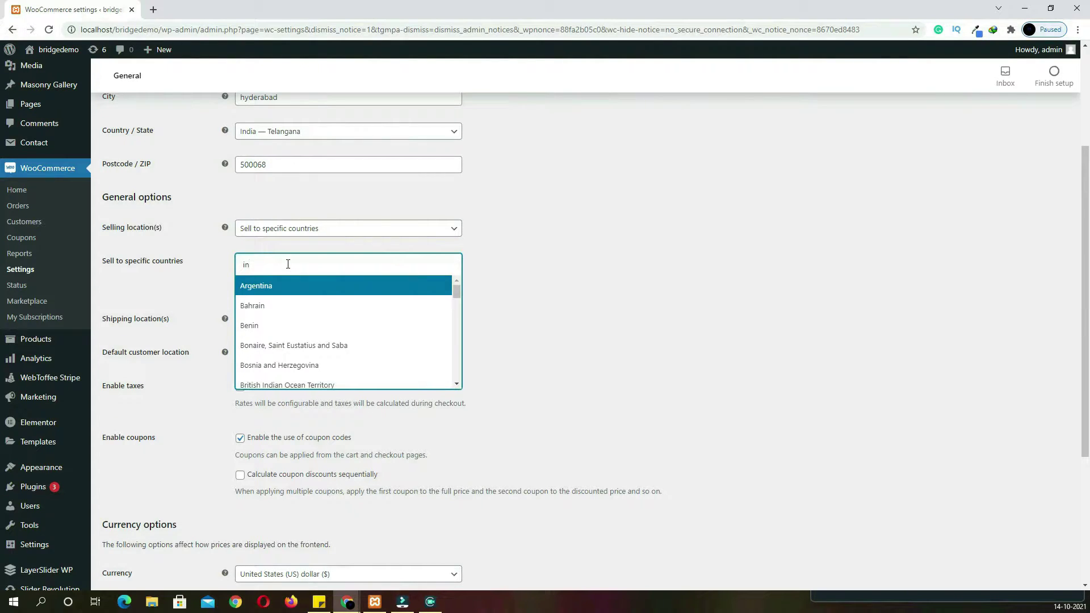
text(d)
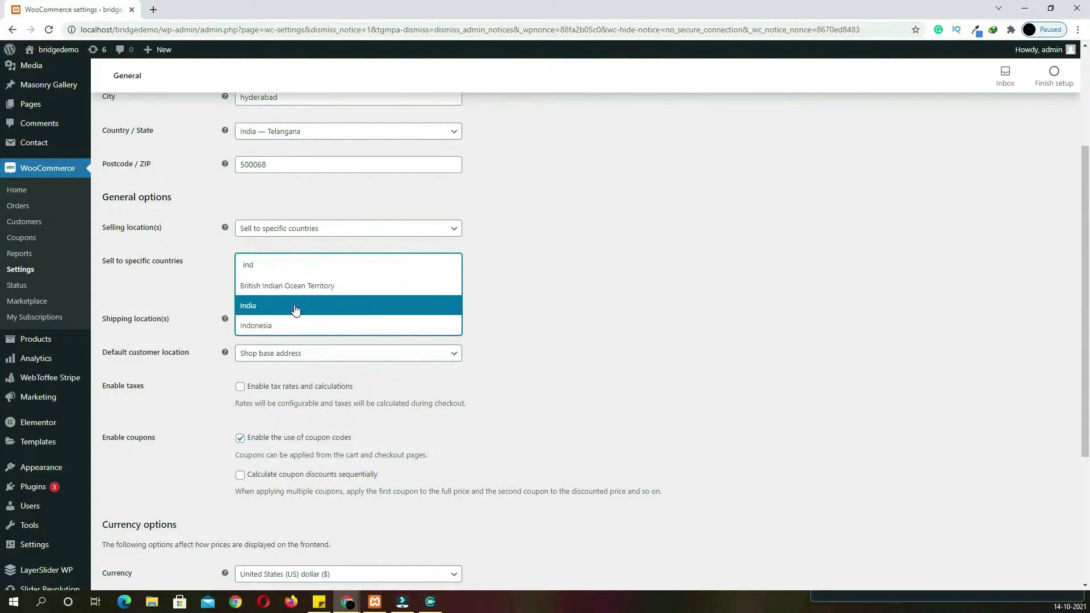
click(295, 310)
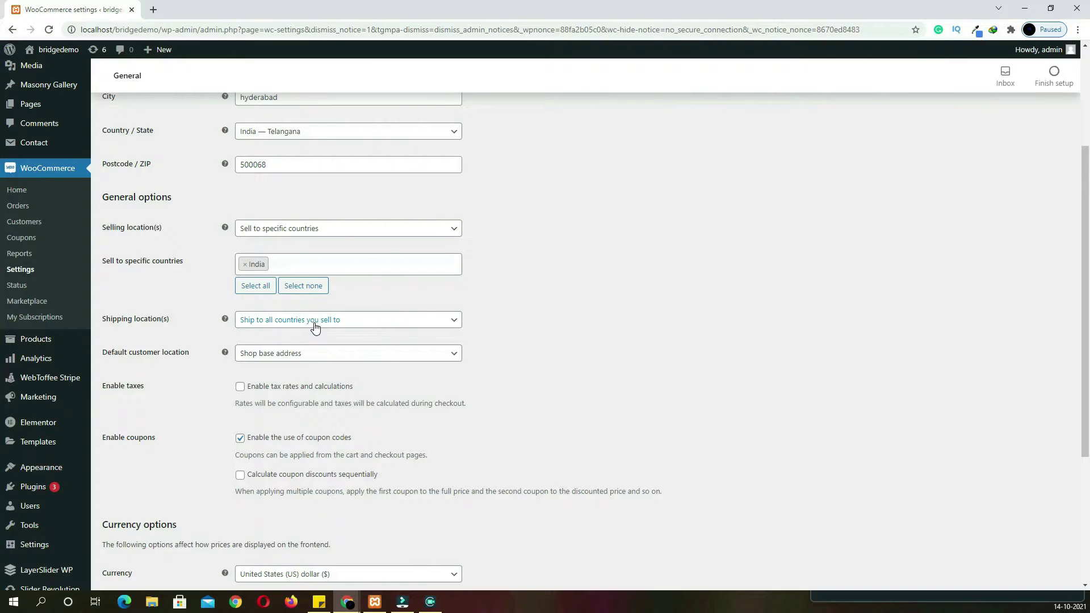
click(343, 328)
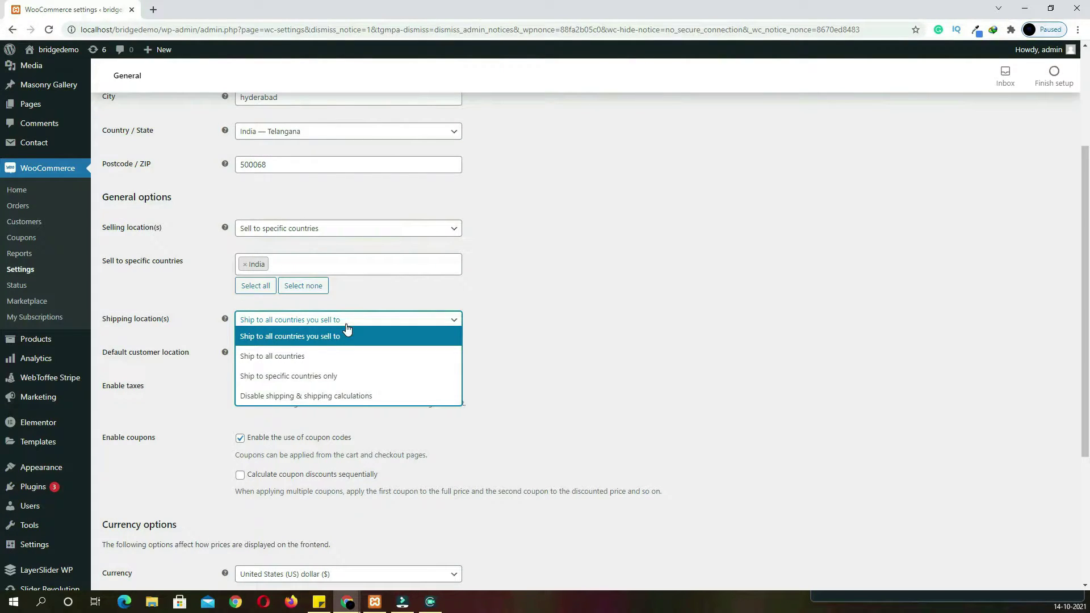
click(343, 377)
click(337, 359)
text(ind)
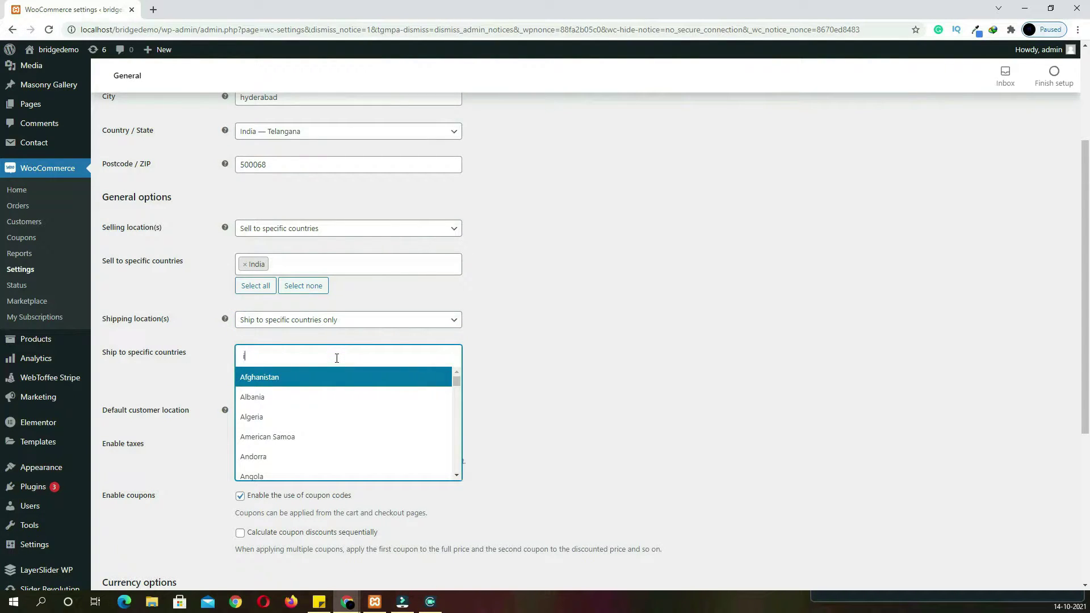
text(i)
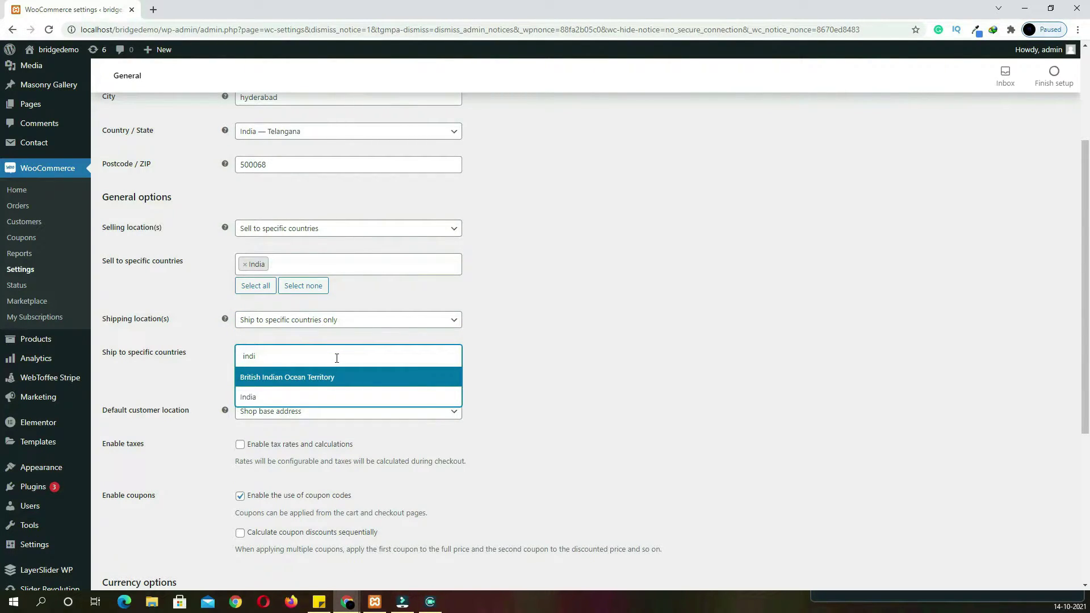
click(331, 397)
Enable tax rates and calculations, set currency to Indian rupee, and save
scroll(377, 390, down, 2)
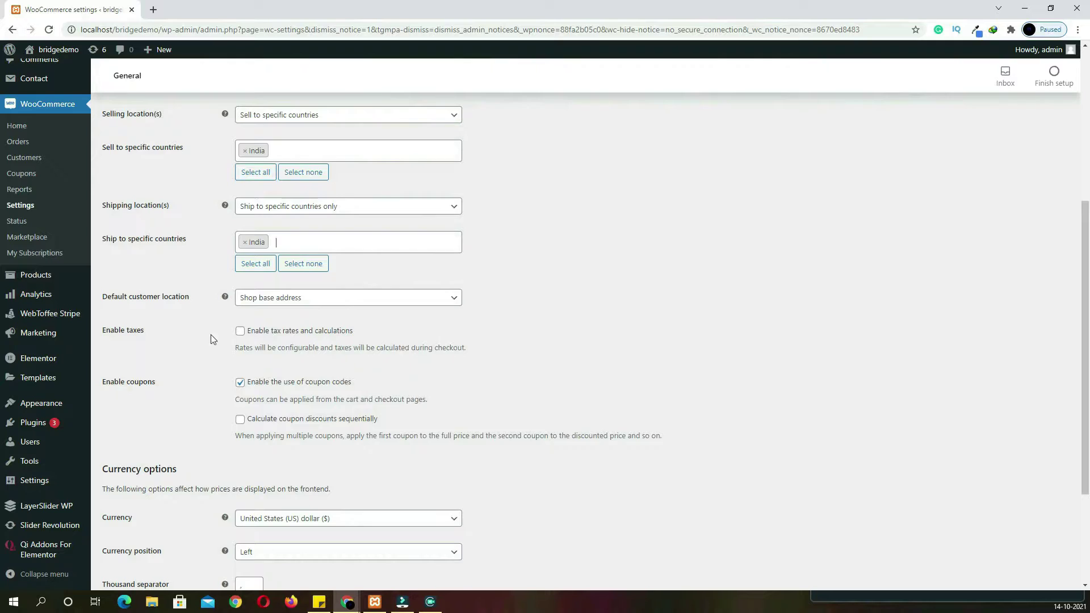
click(242, 337)
scroll(214, 343, down, 3)
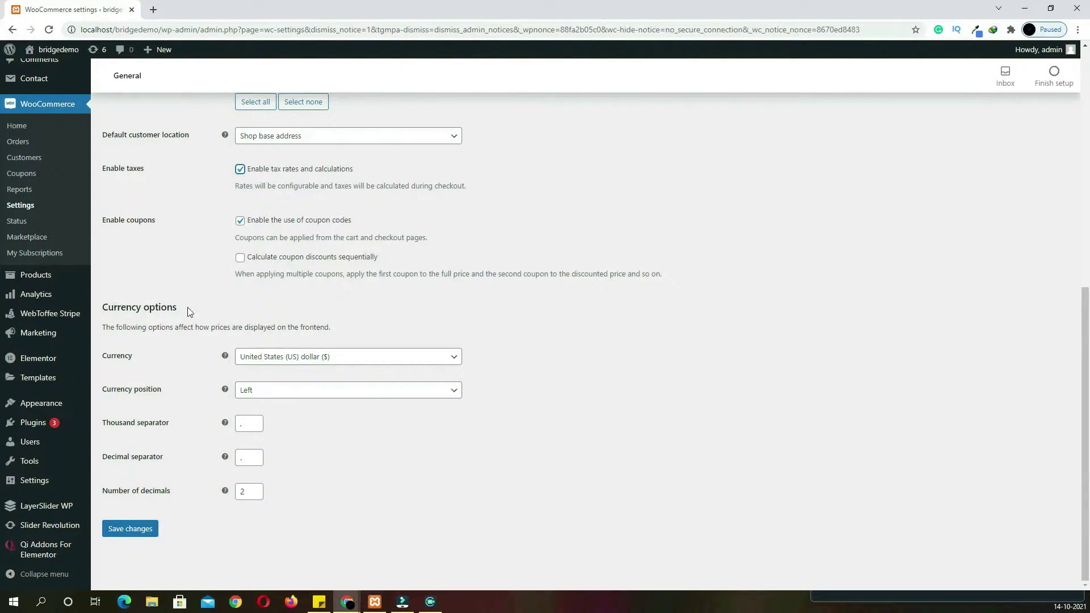
click(261, 363)
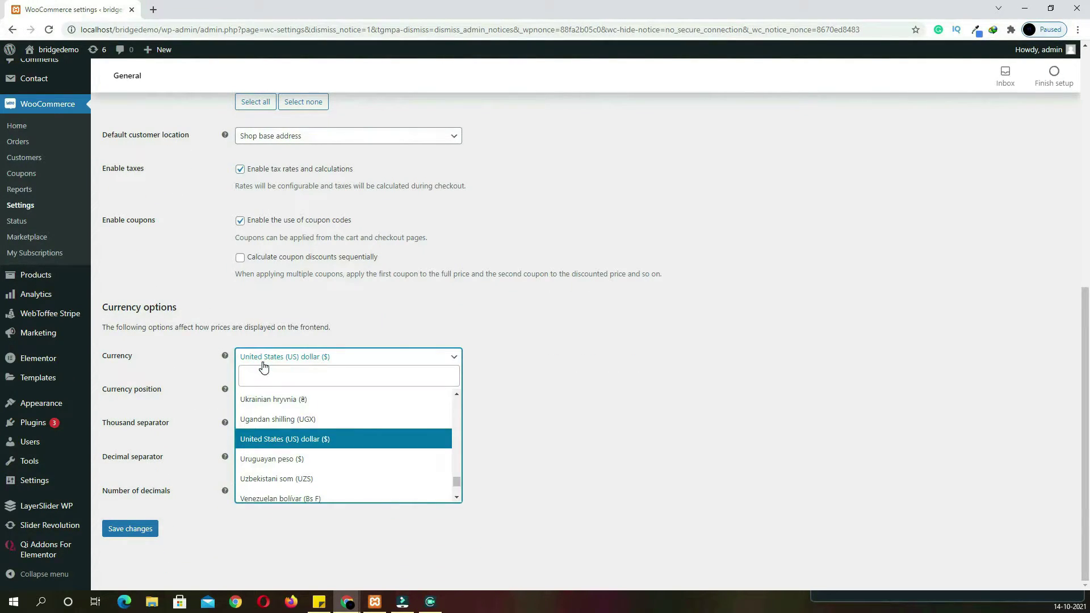
text(ru)
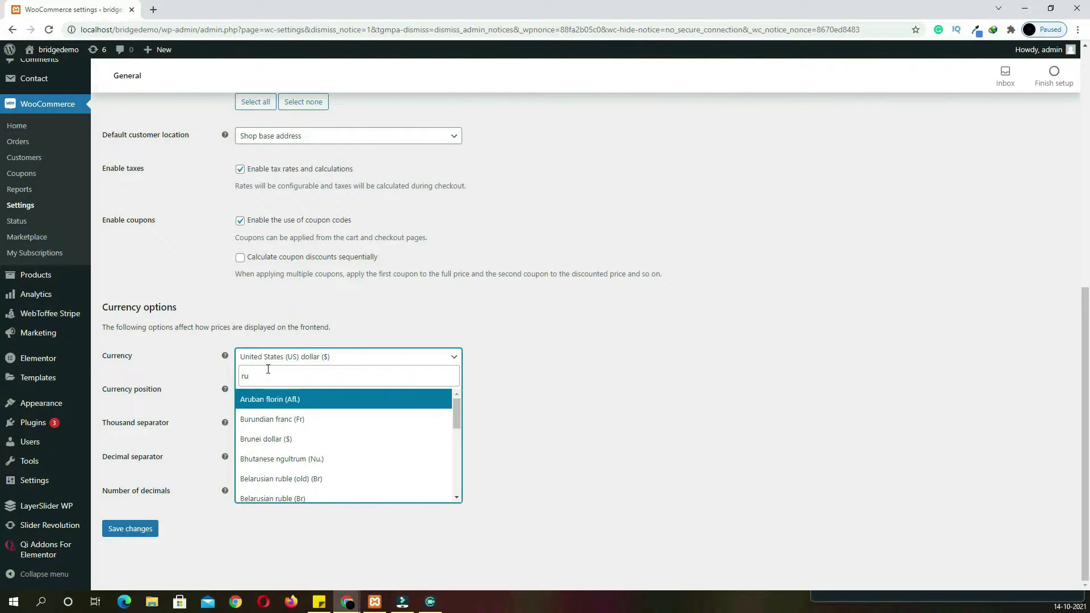
text(p)
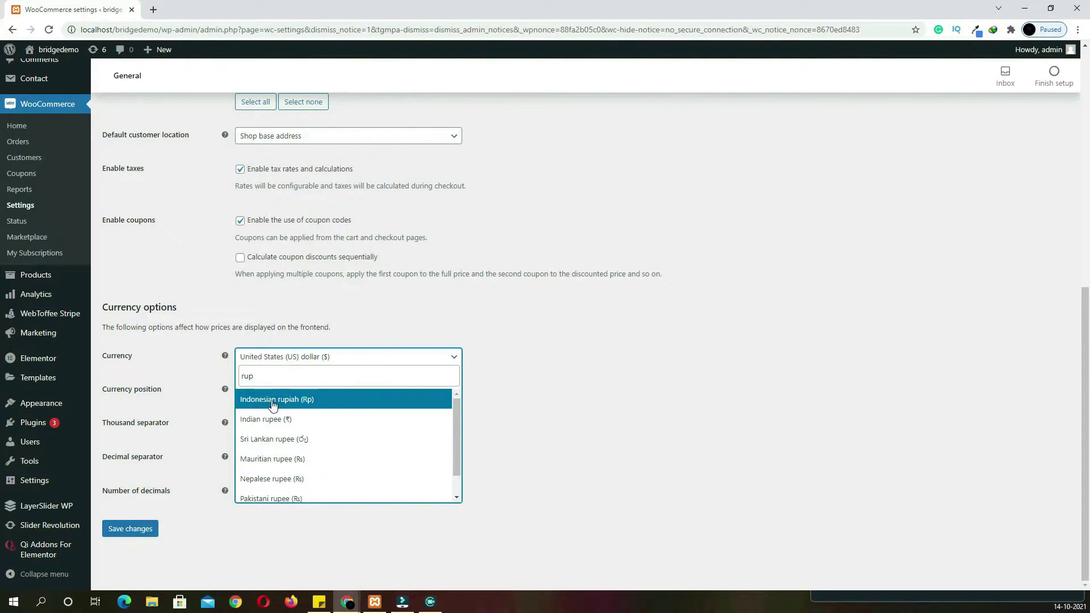
click(280, 424)
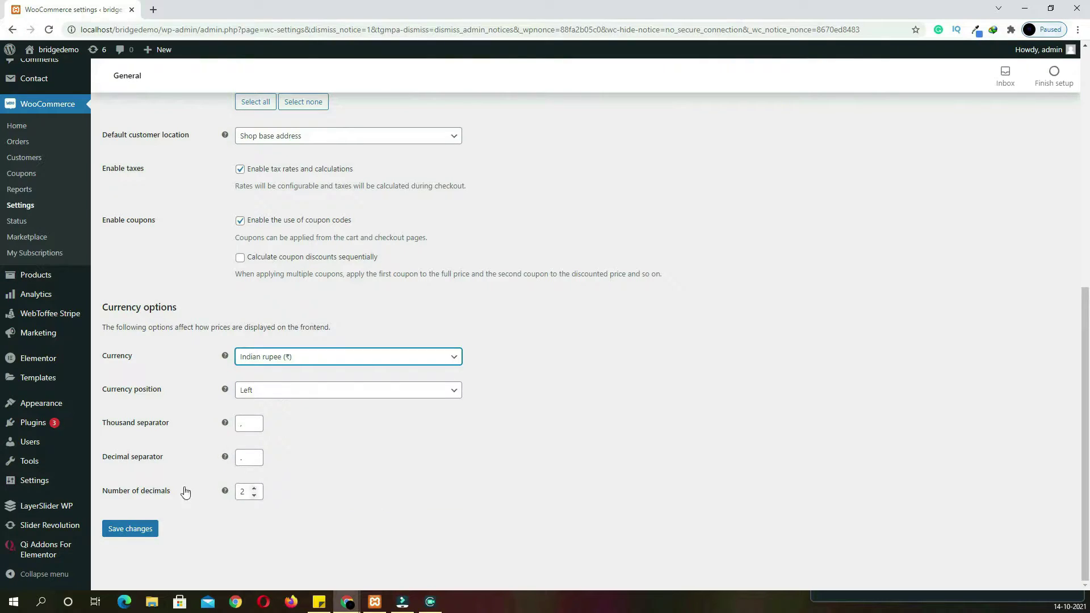
click(137, 534)
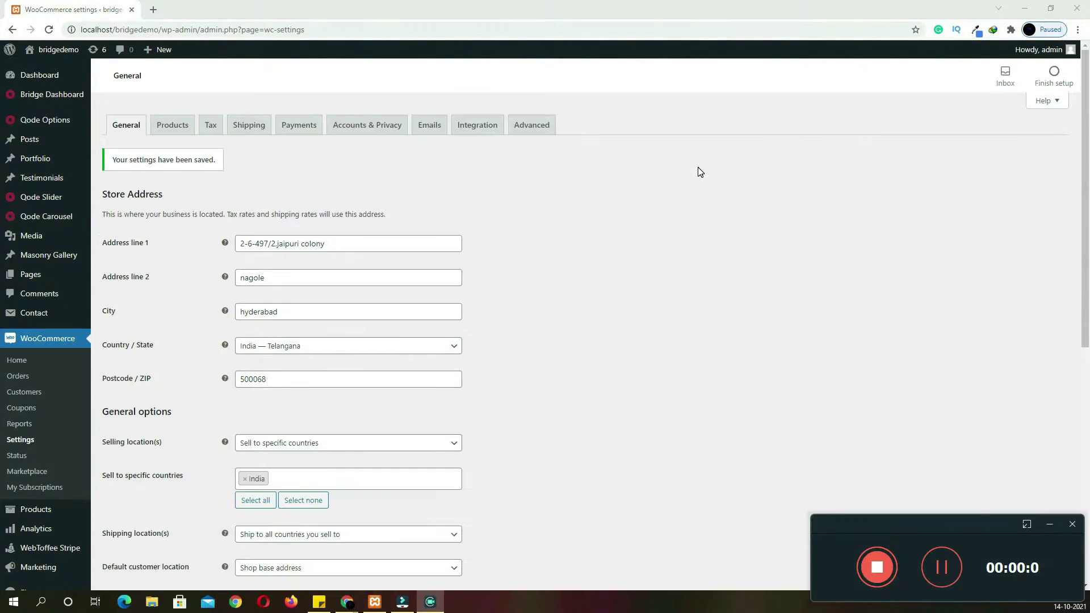
Set the product weight unit to g, keep dimensions in cm, and save the product settings
click(171, 124)
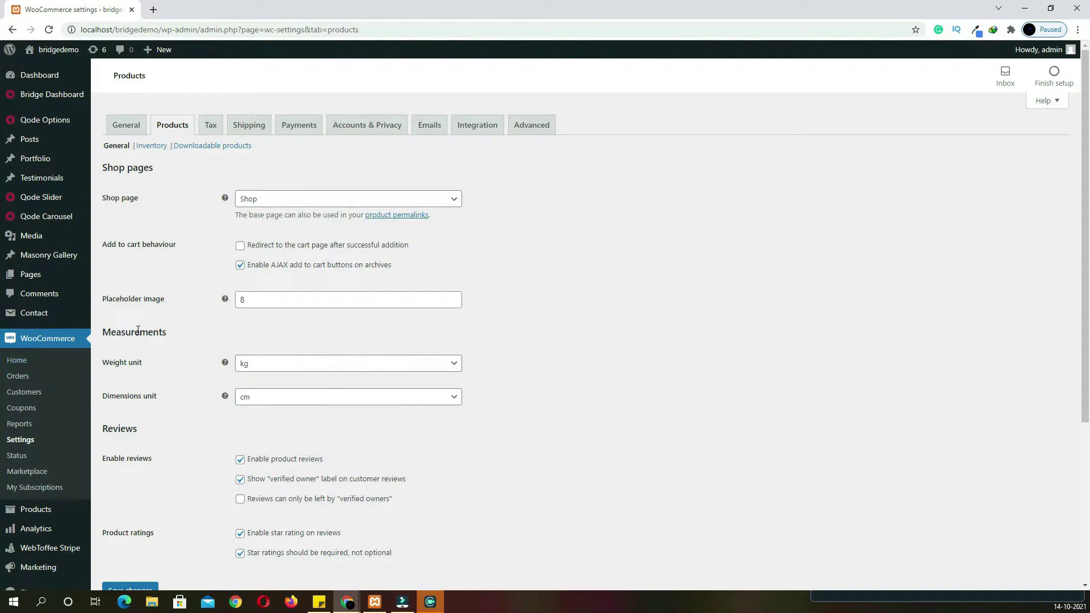
click(262, 369)
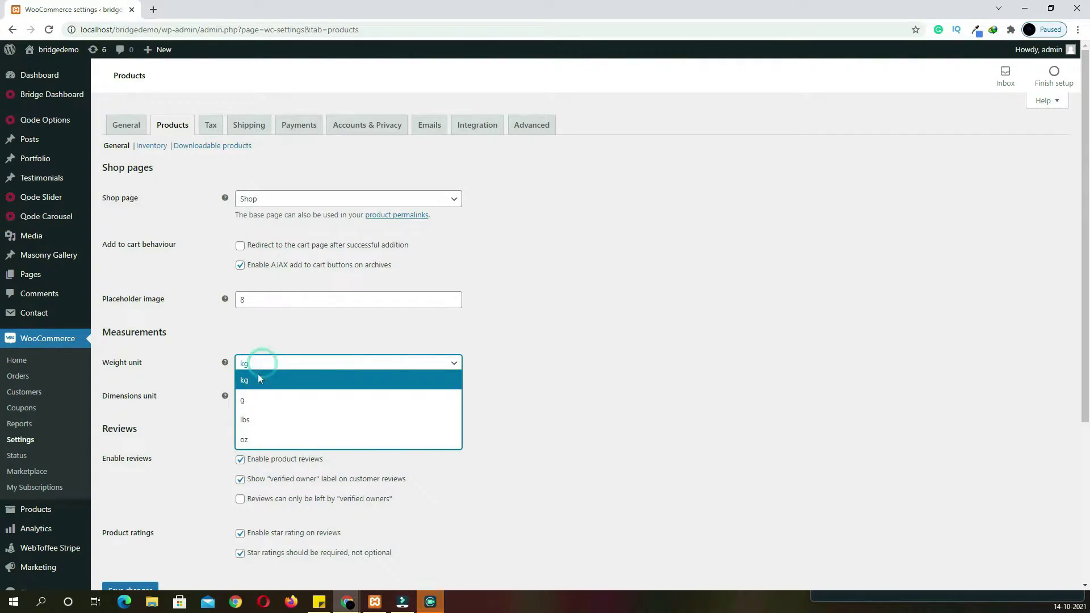
click(244, 399)
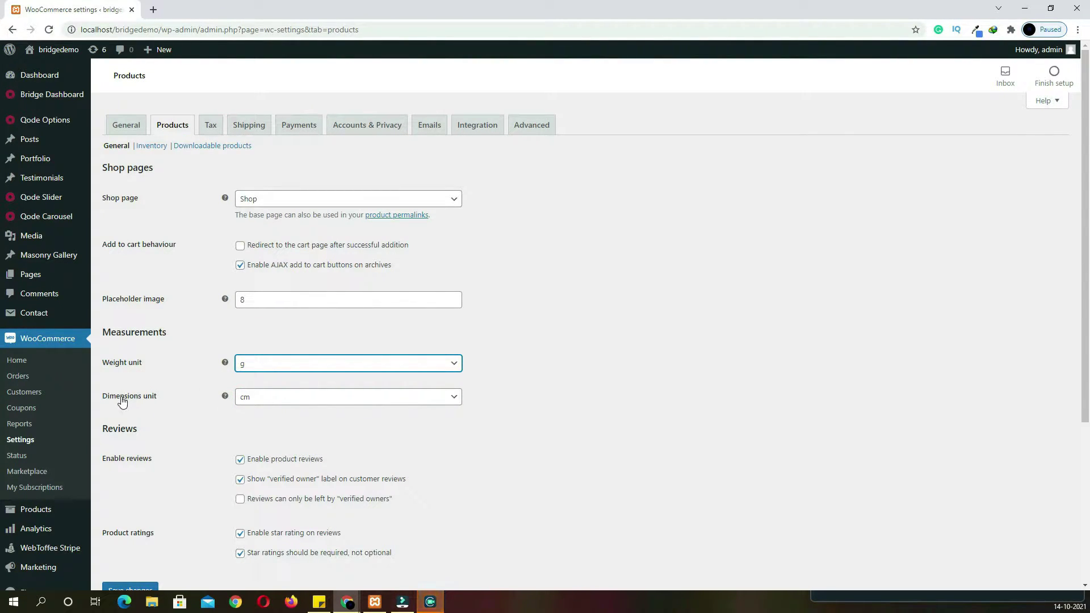
click(280, 401)
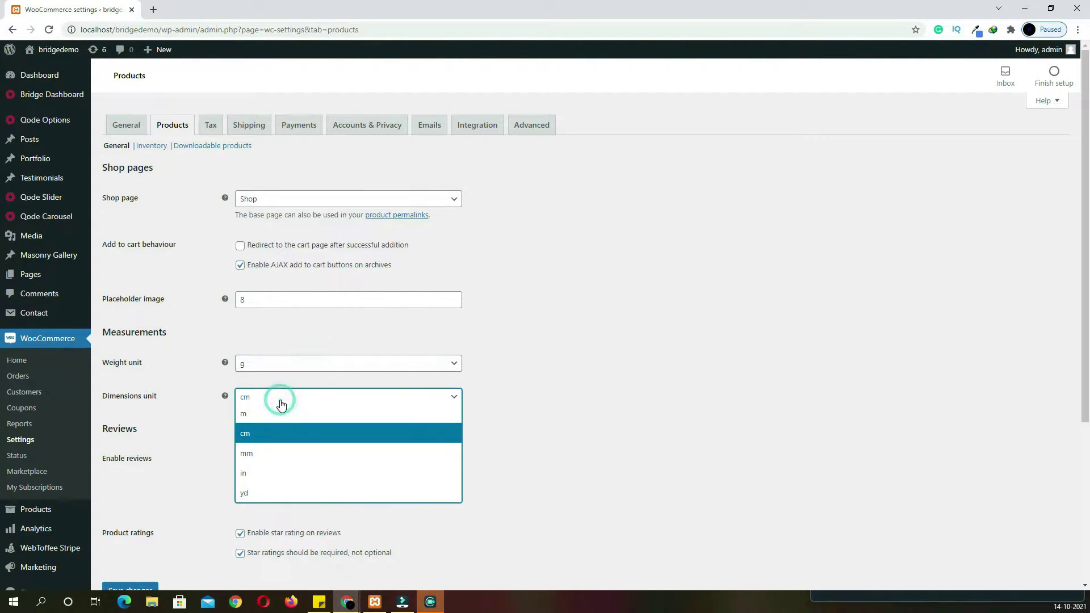
click(280, 404)
scroll(209, 394, down, 5)
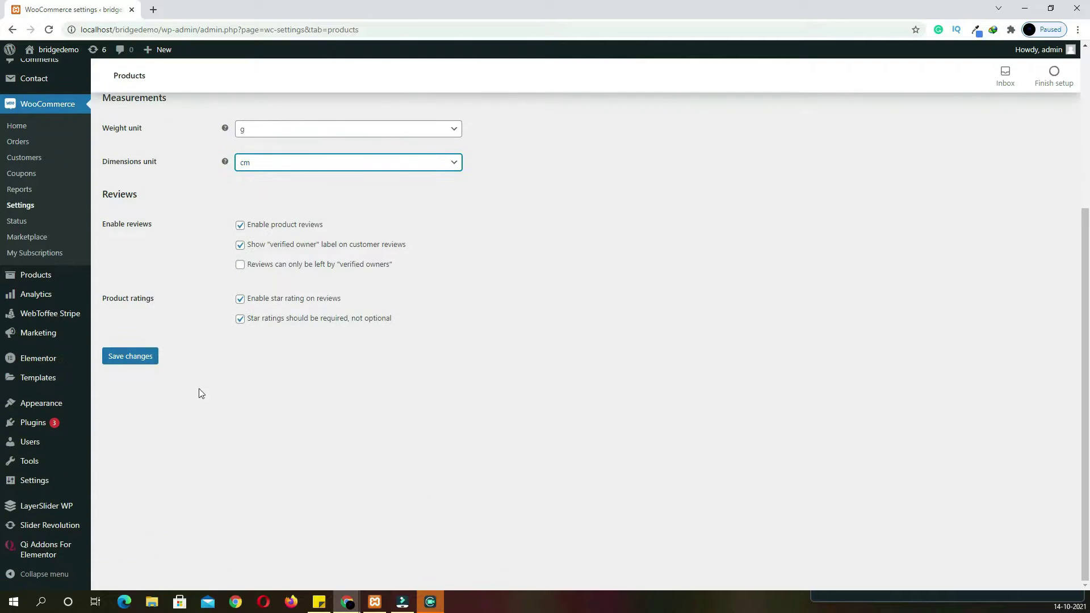
click(143, 362)
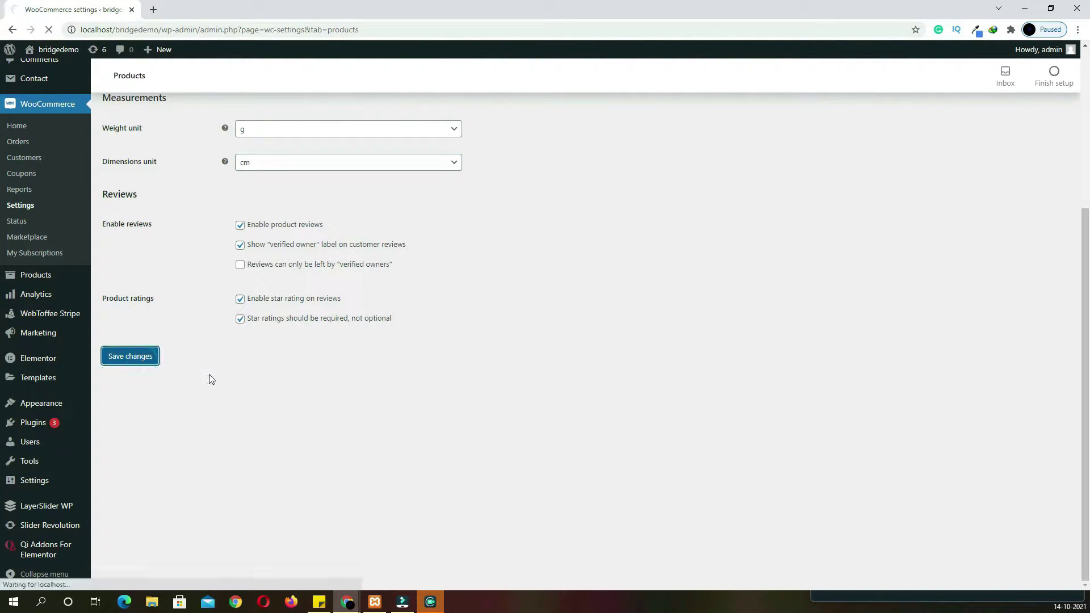
click(152, 146)
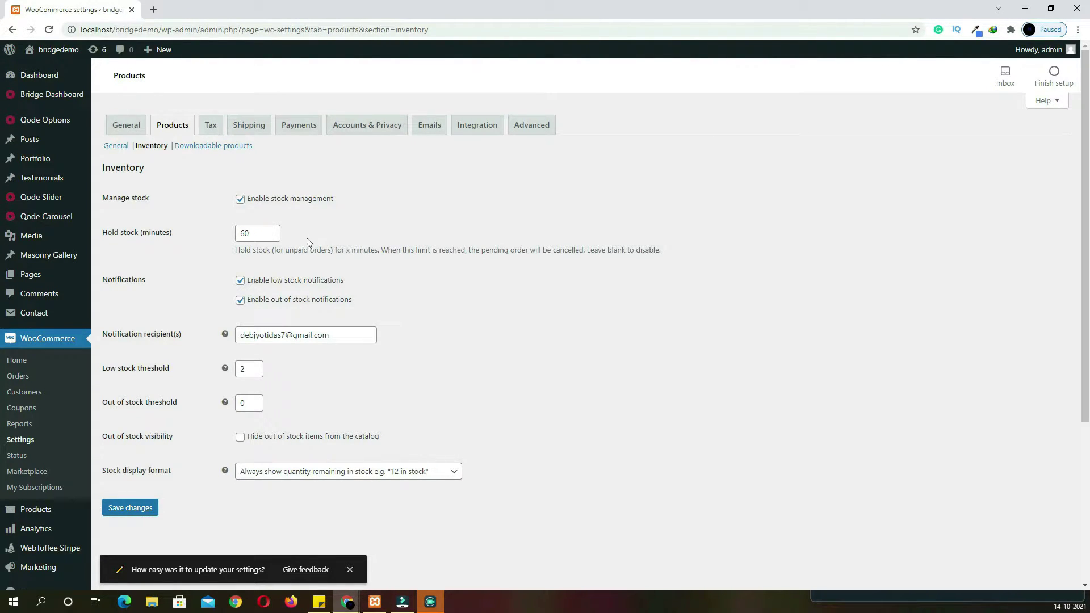
Check the notification recipient address and save the inventory settings
scroll(356, 244, down, 1)
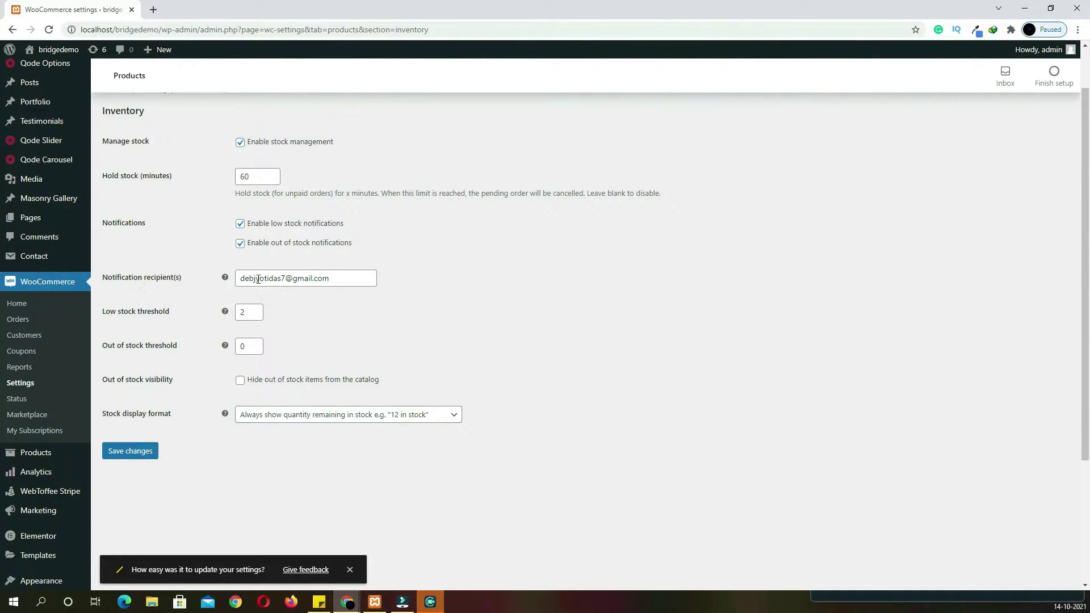
drag(334, 279, 221, 280)
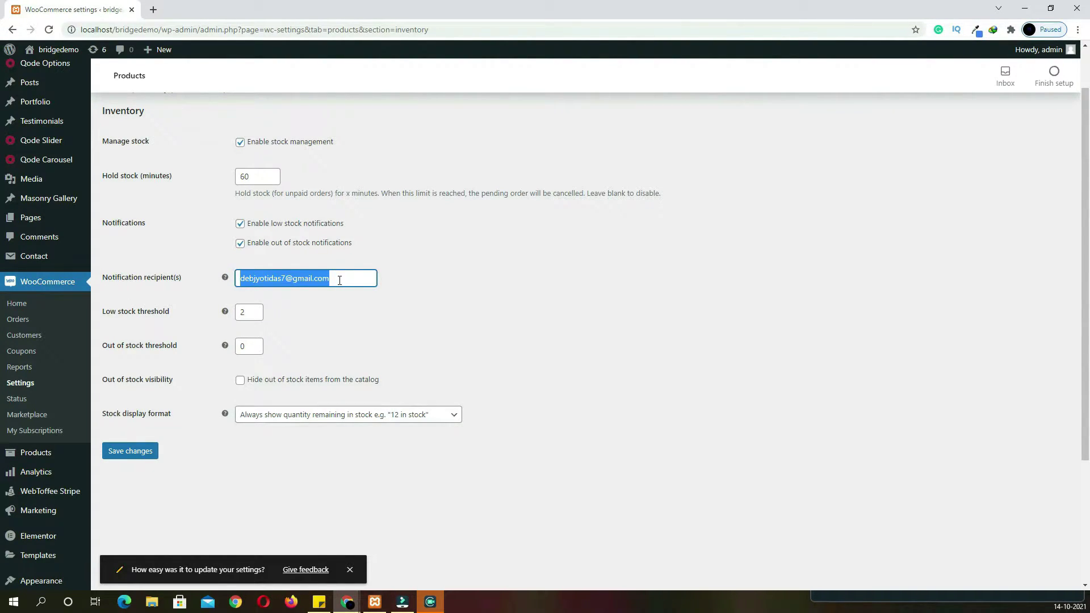
click(340, 280)
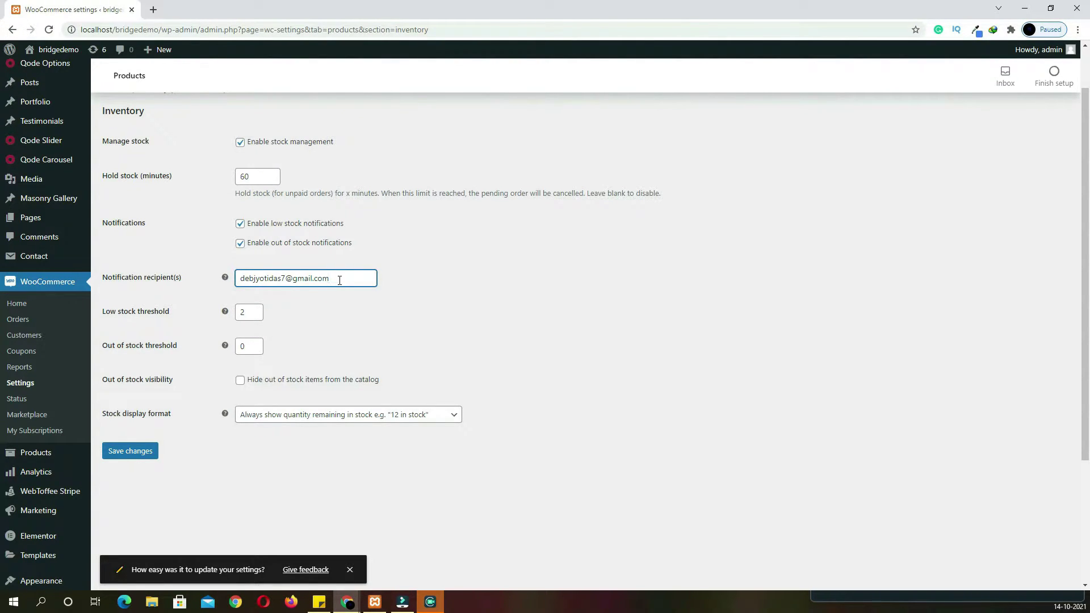
scroll(339, 280, up, 1)
click(146, 509)
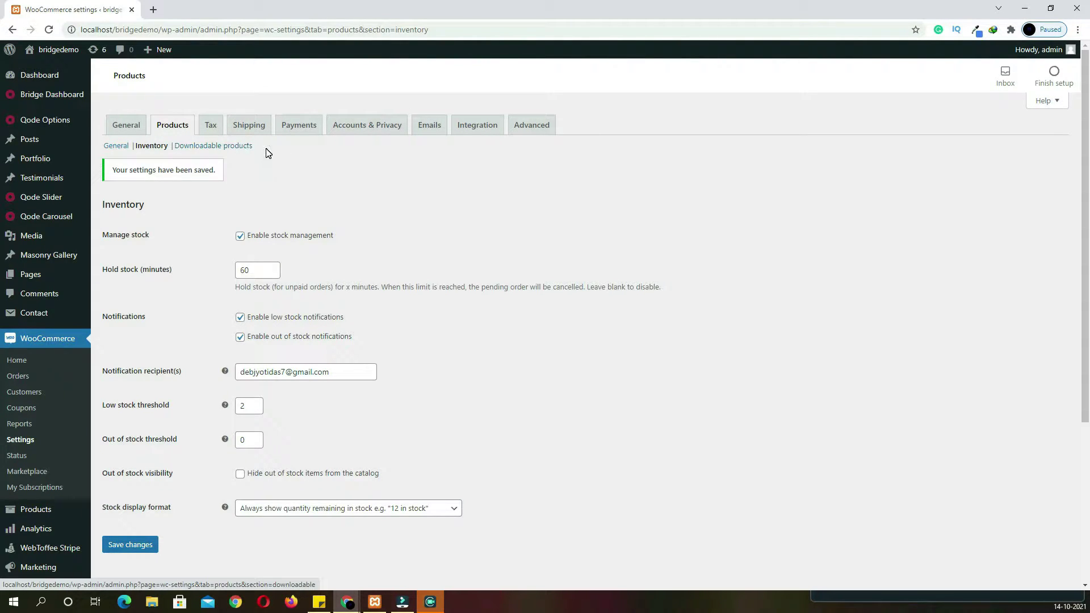
click(216, 132)
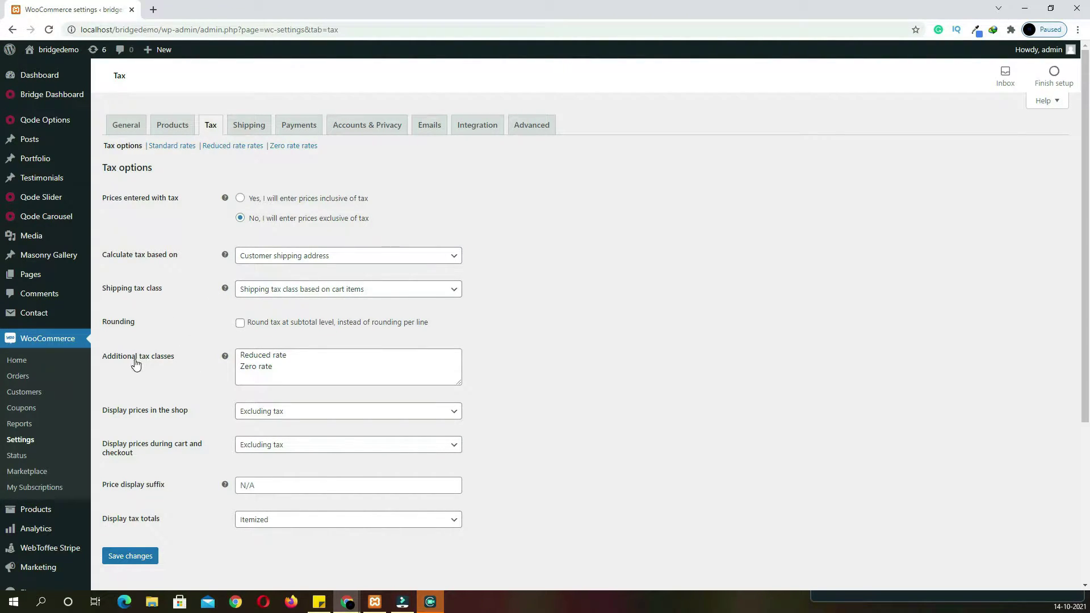
Add 'gst 10' and 'gst 18' as additional tax classes and save them
click(284, 367)
key(Return)
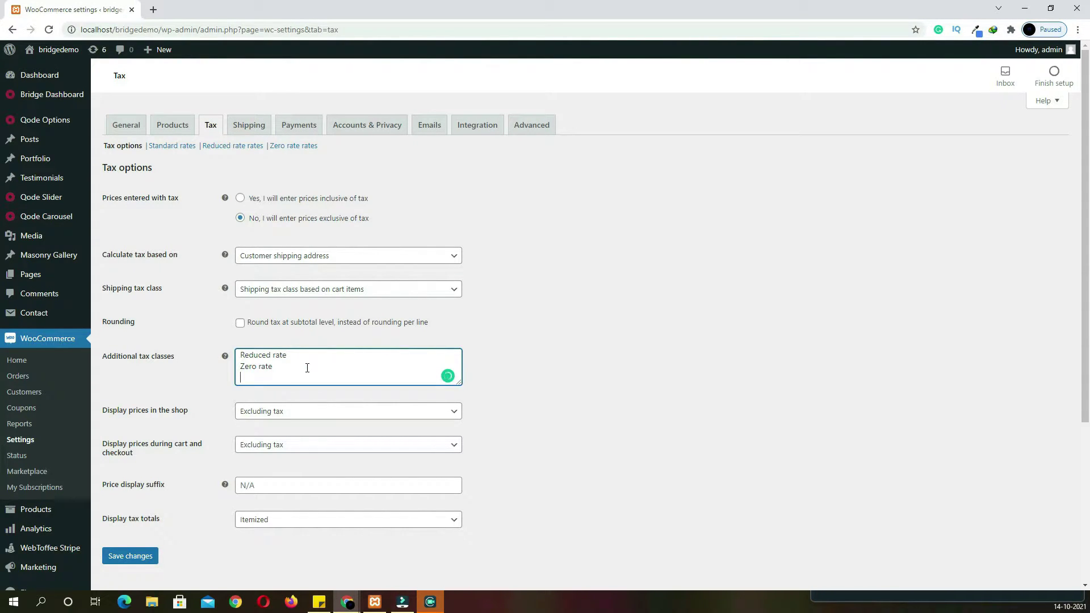
text(gst 10)
key(Return)
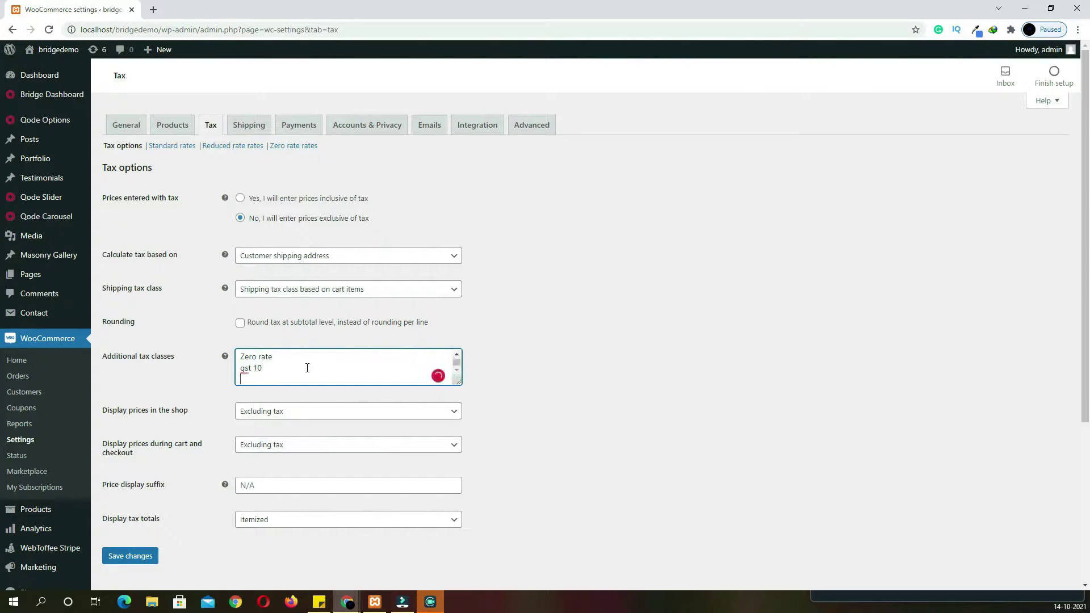
text(gst 18)
click(130, 557)
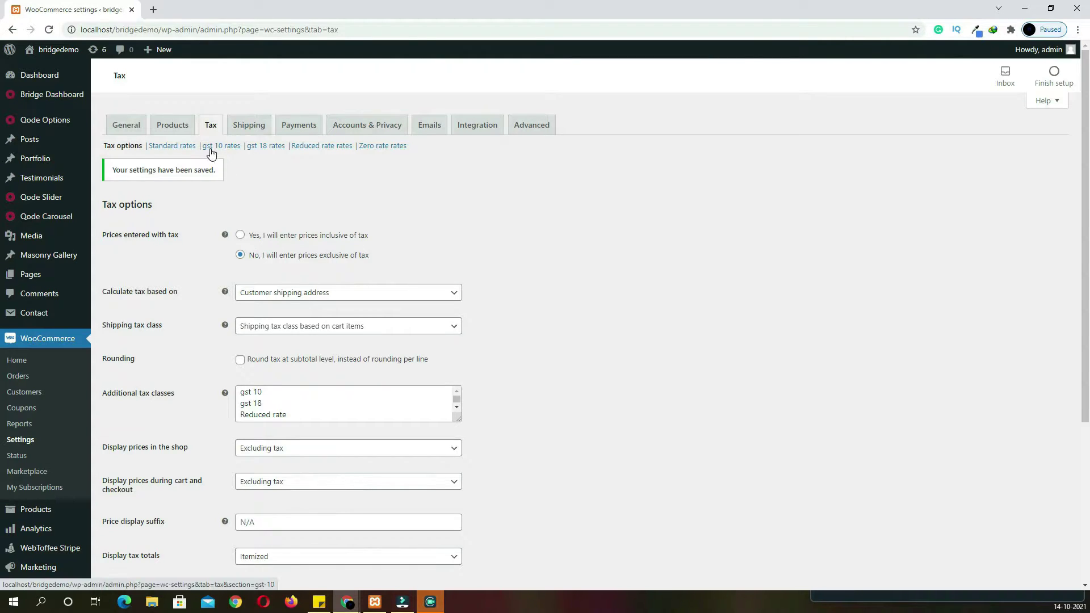
click(230, 151)
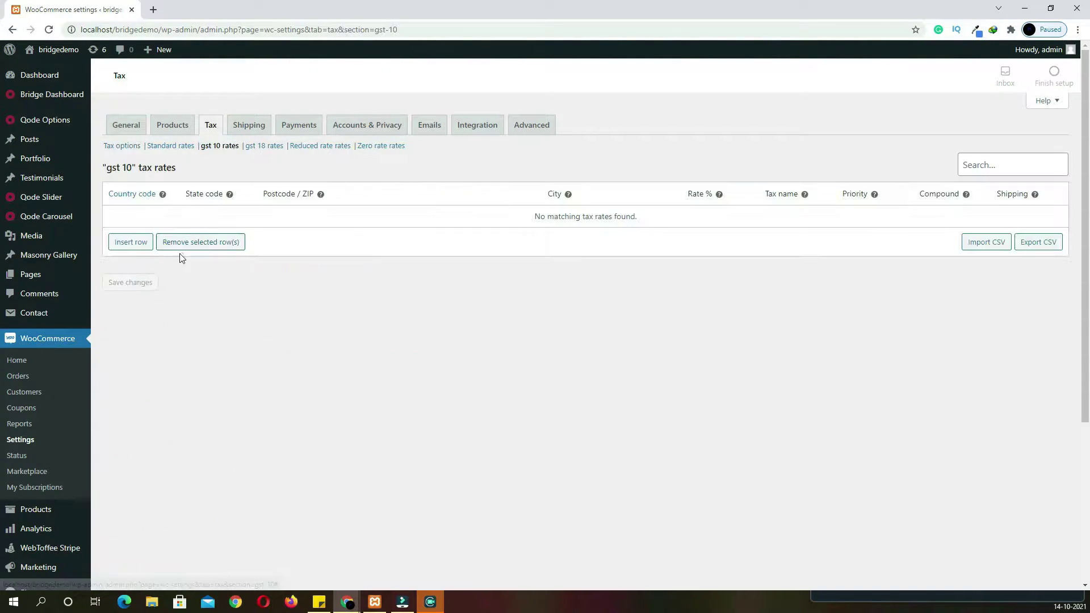
Add a compound 10% tax rate for India (IN) to the gst 10 class and save it
click(141, 248)
click(138, 219)
text(IN)
click(137, 238)
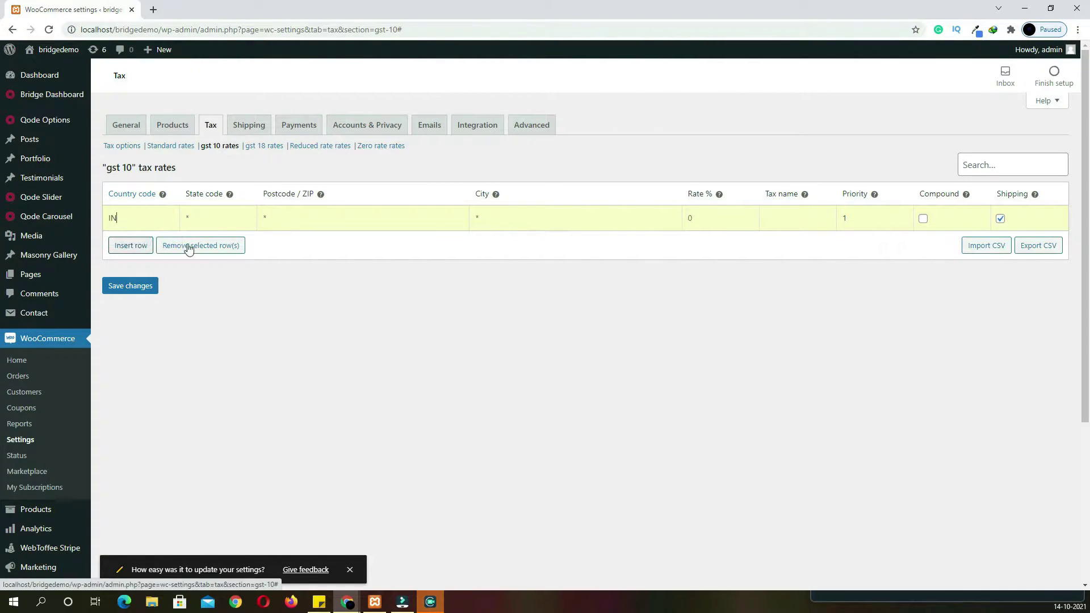
click(721, 220)
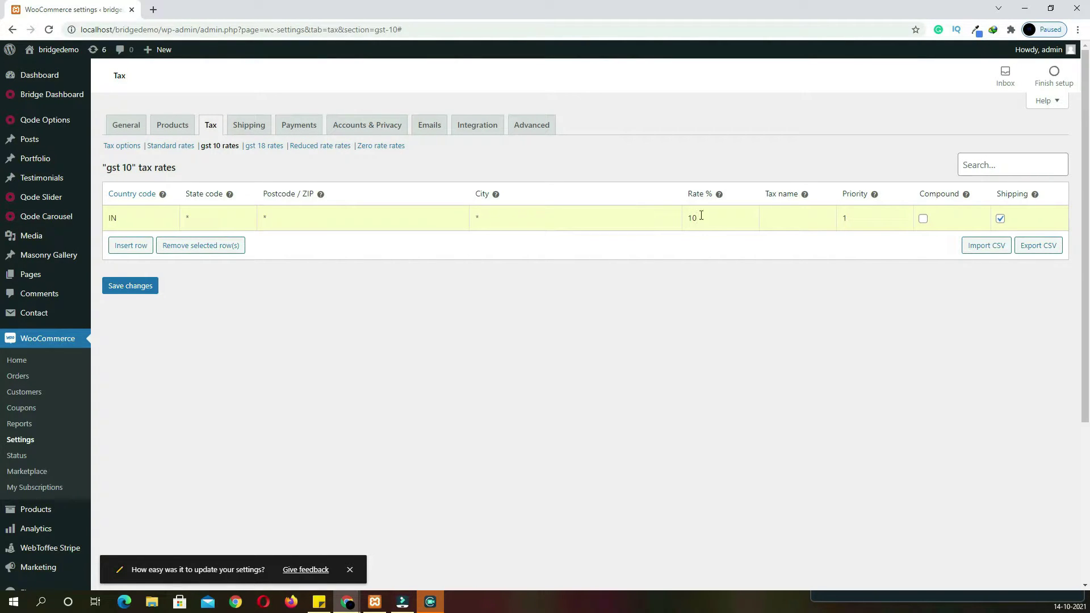
click(922, 220)
click(138, 293)
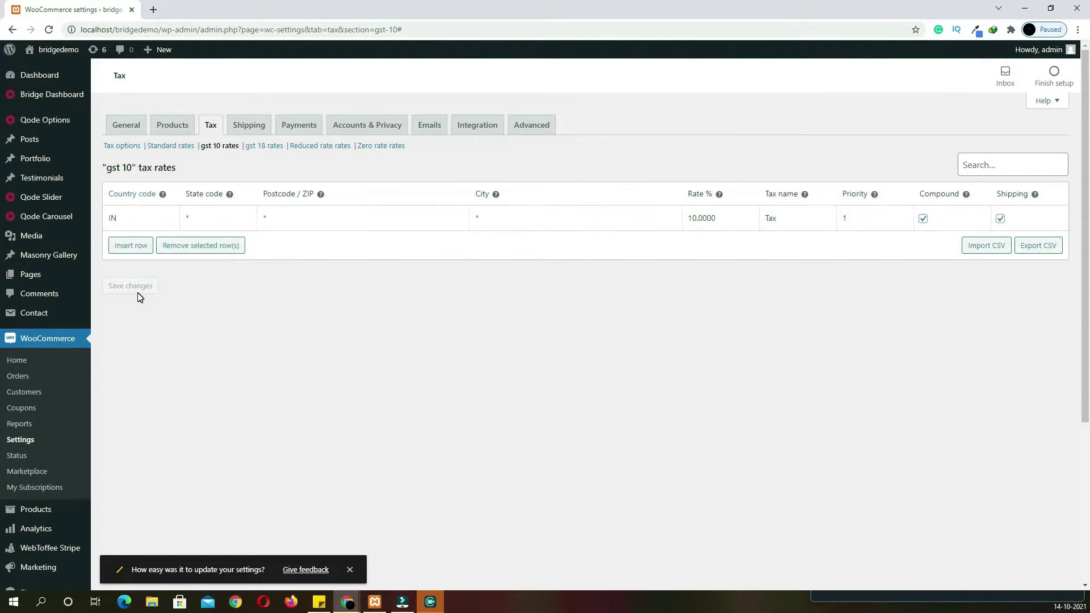
Add a compound 18% tax rate for India (IN) to the gst 18 class and save it
click(269, 150)
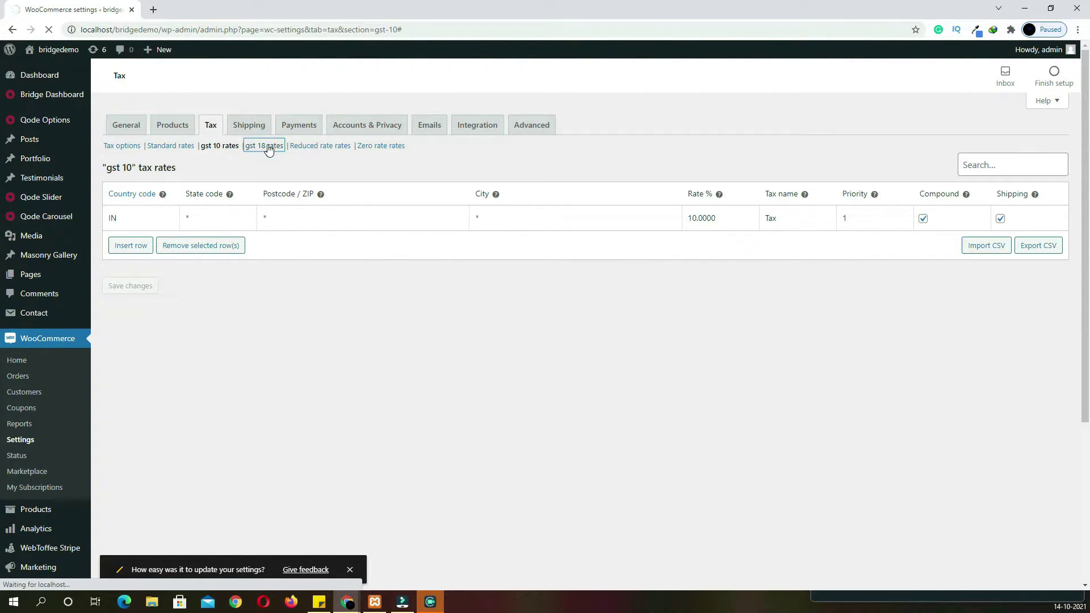
click(142, 244)
click(148, 220)
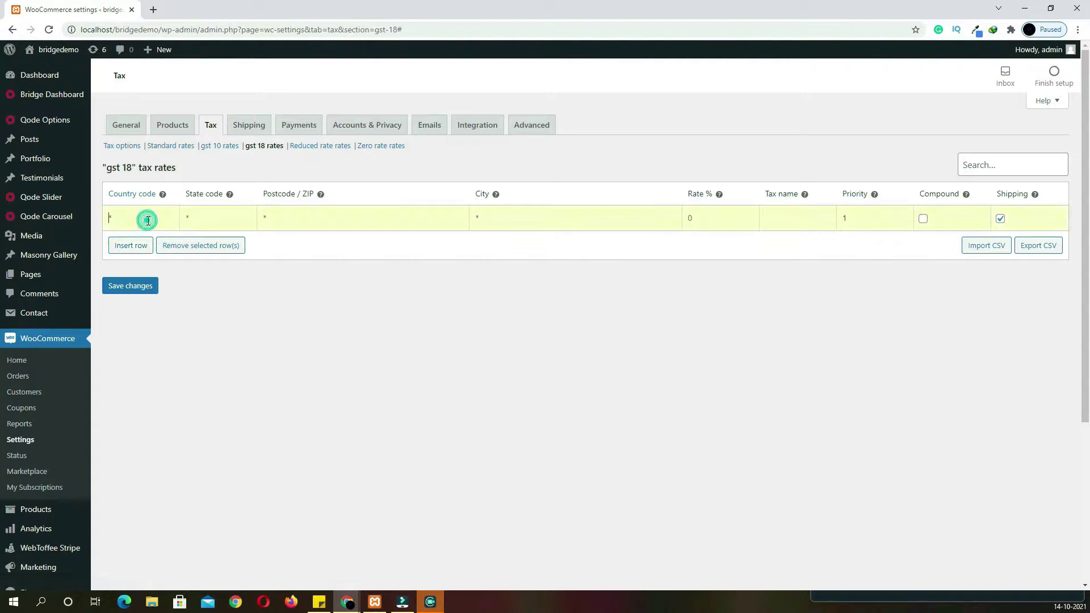
text(IN)
click(146, 239)
click(706, 223)
click(923, 218)
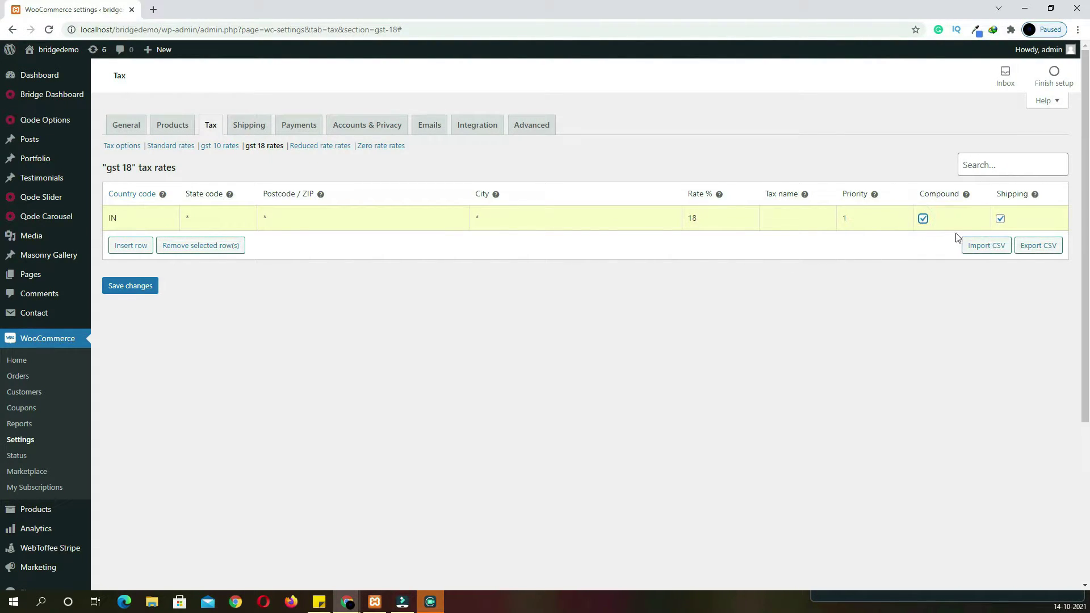
click(146, 297)
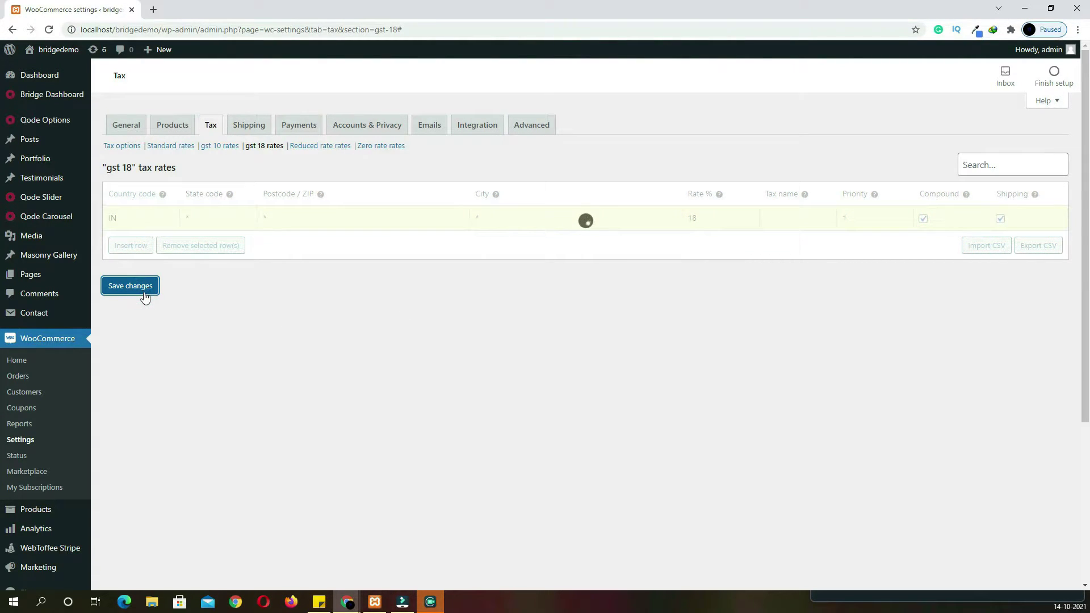
click(250, 126)
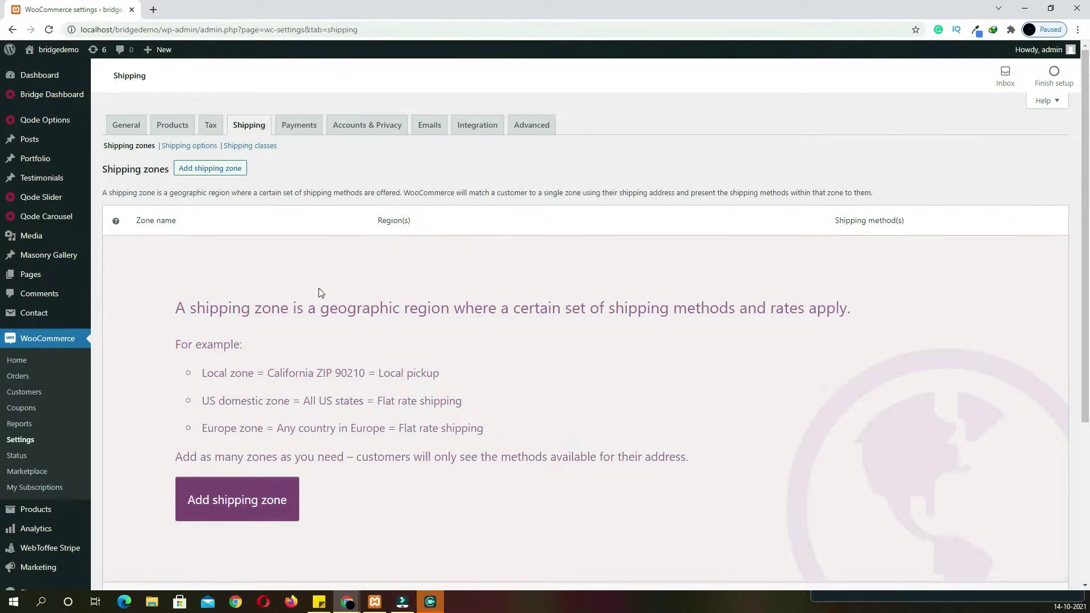
Create a shipping zone named 'india' with India as its zone region
click(238, 172)
click(260, 193)
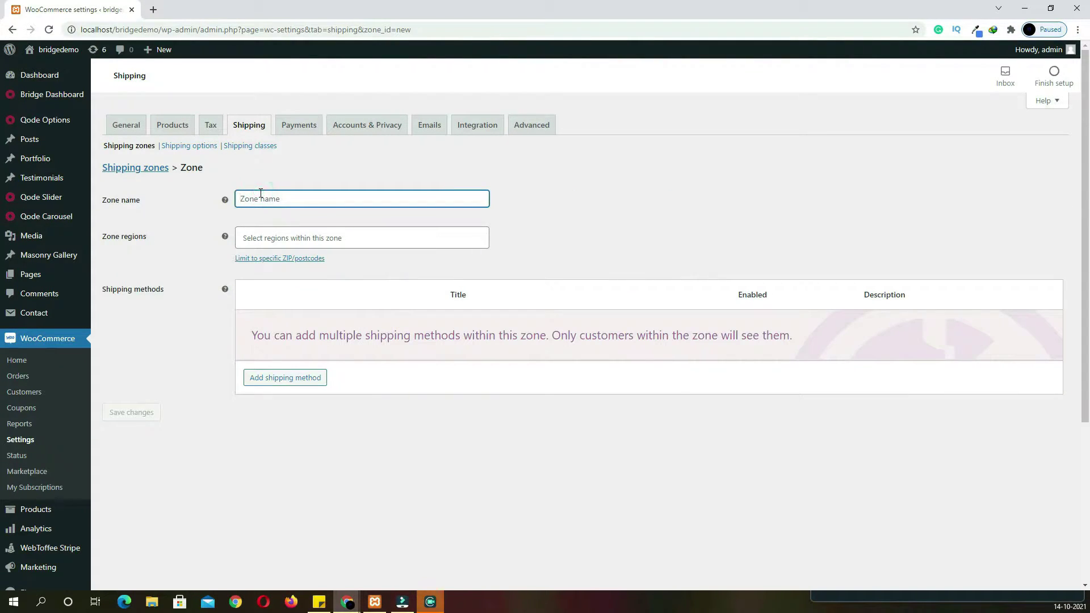
text(ind)
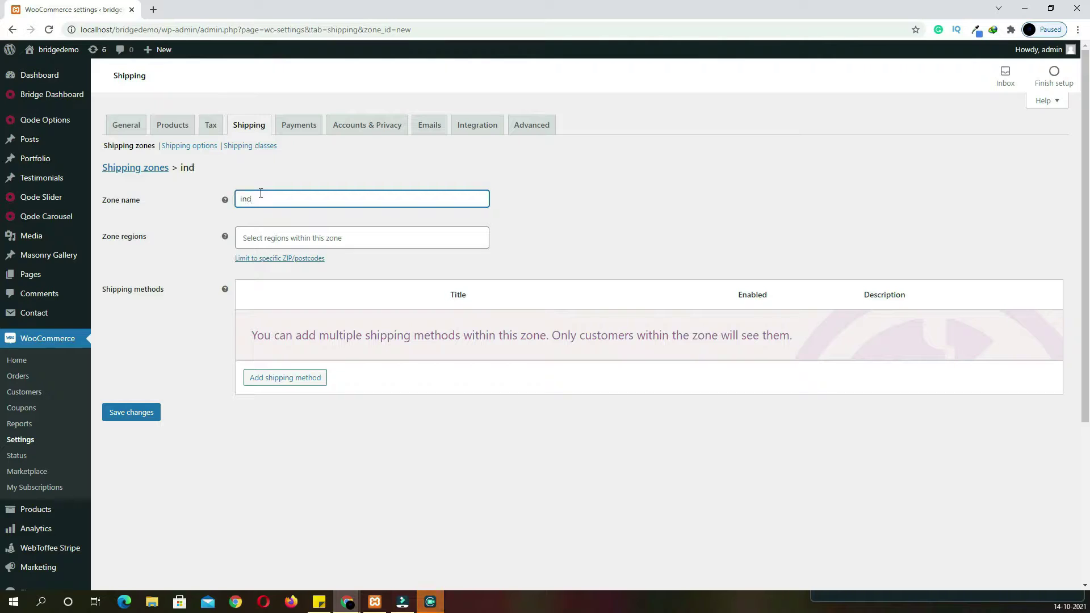
text(ia)
click(281, 236)
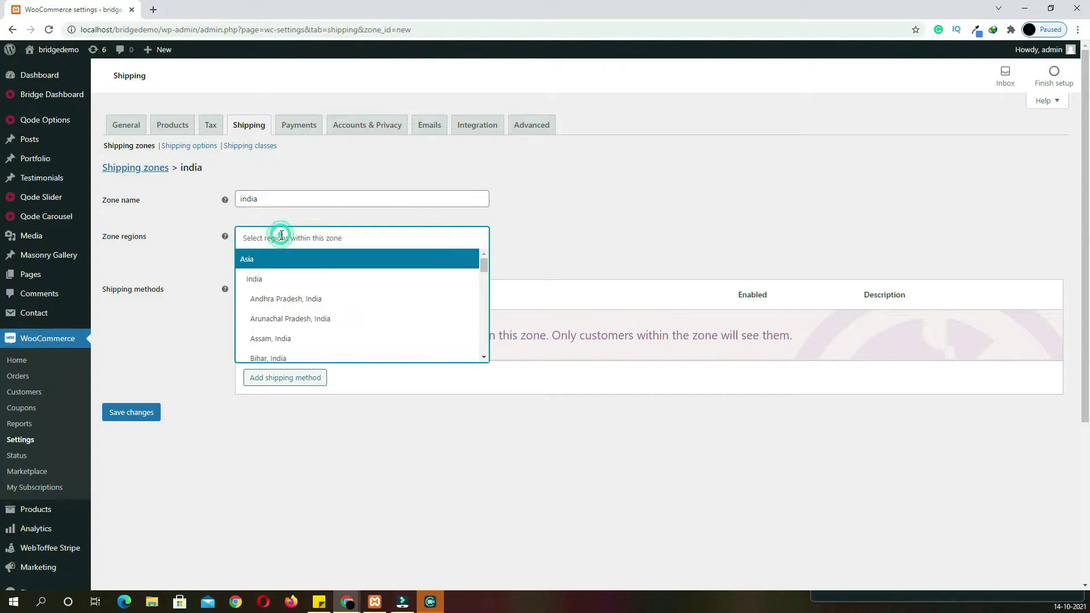
text(ind)
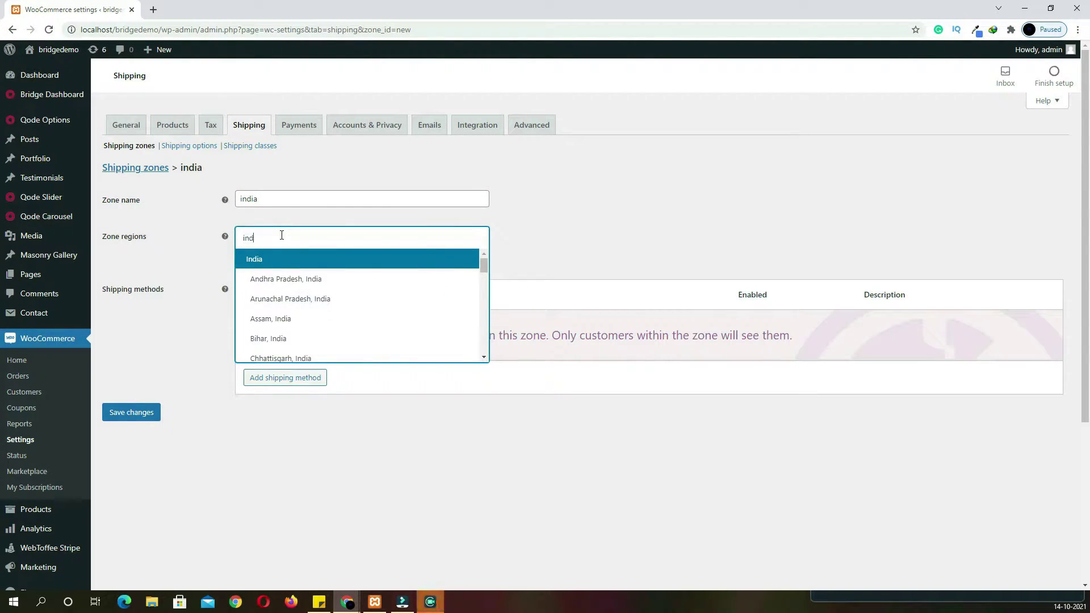
click(280, 266)
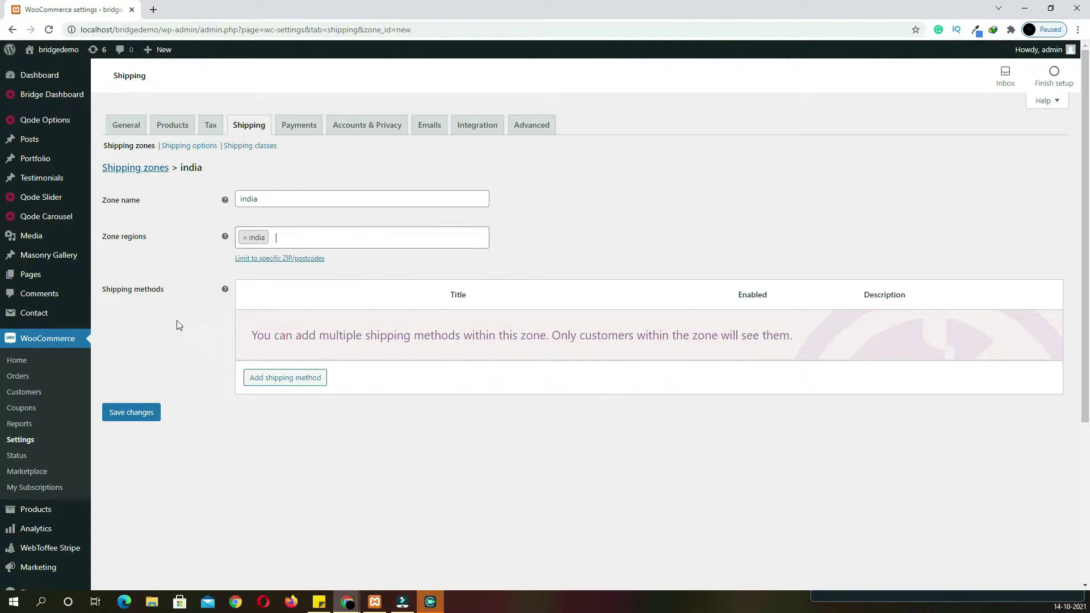
Add a Flat rate method to the zone and clear its cost to enter 50
click(285, 380)
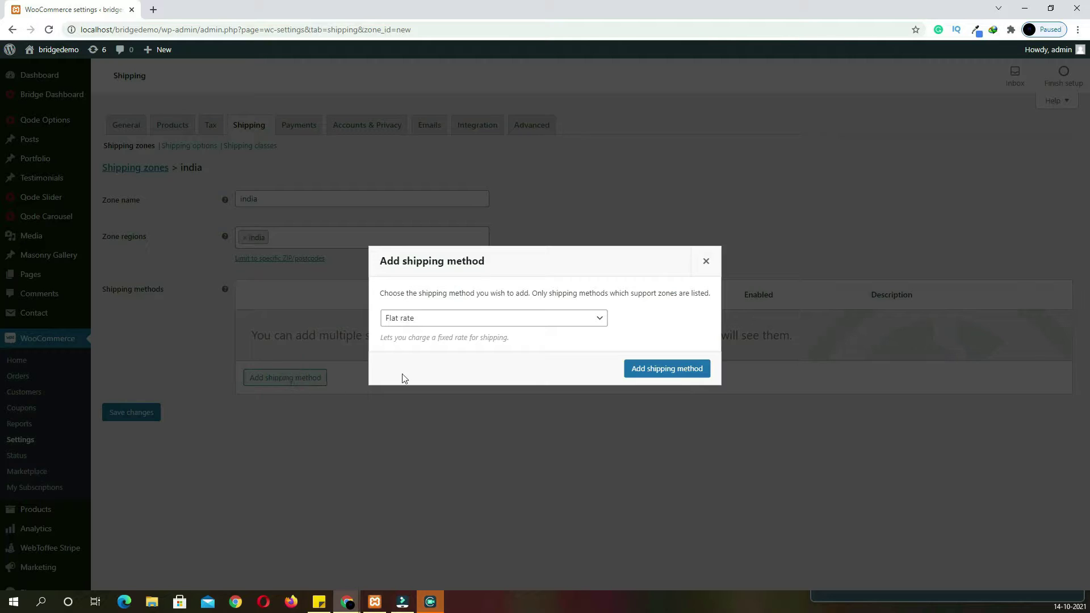
click(649, 373)
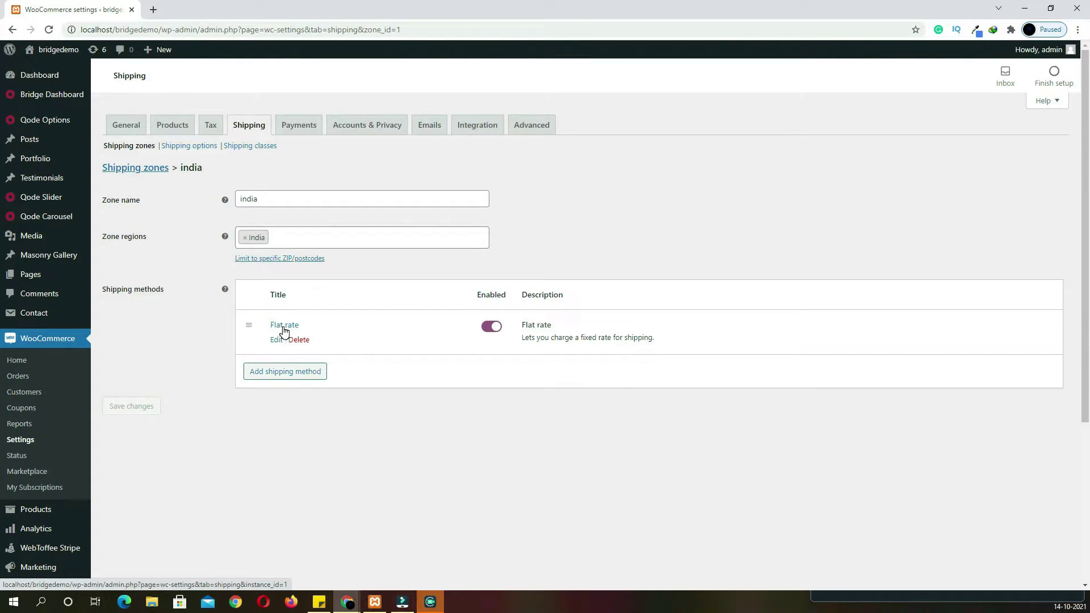
click(282, 328)
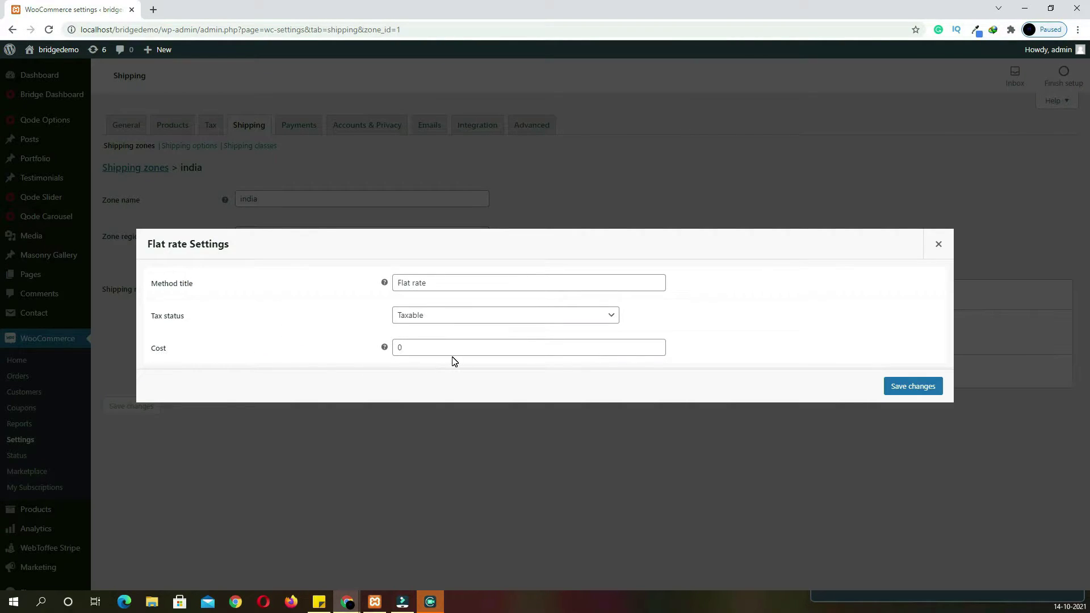
click(430, 353)
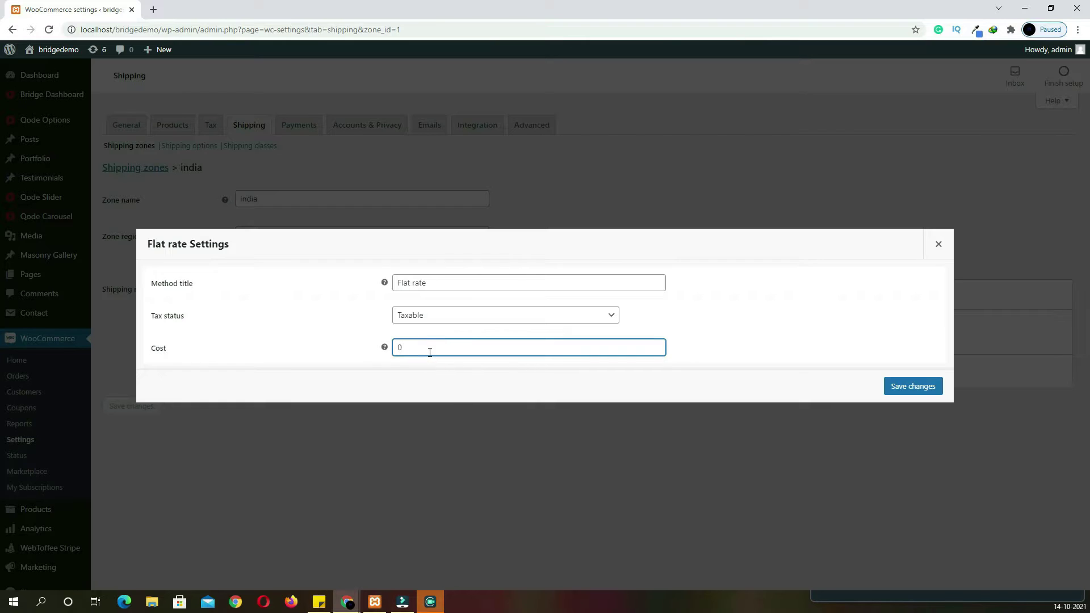
key(BackSpace)
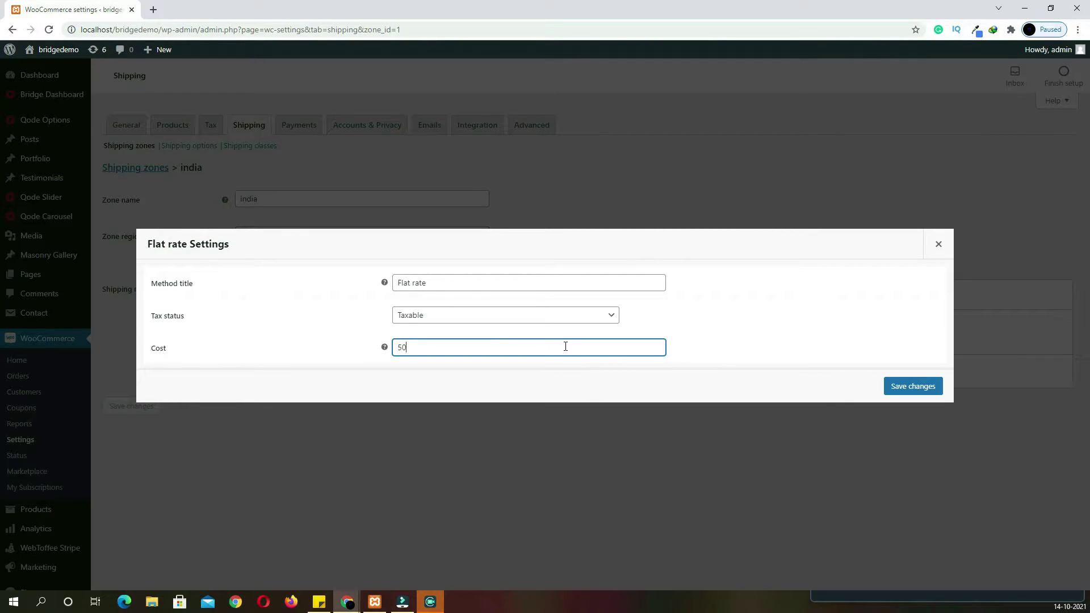
Change the india zone's flat rate cost from 50 to 50*[qty] to charge per item
mouse_move(385, 352)
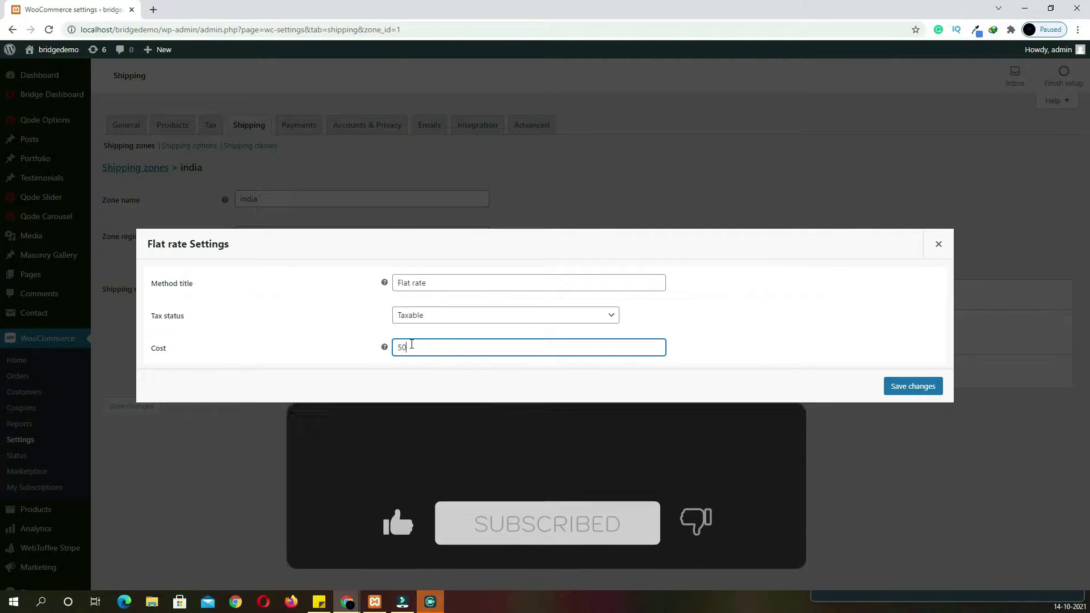
text(*)
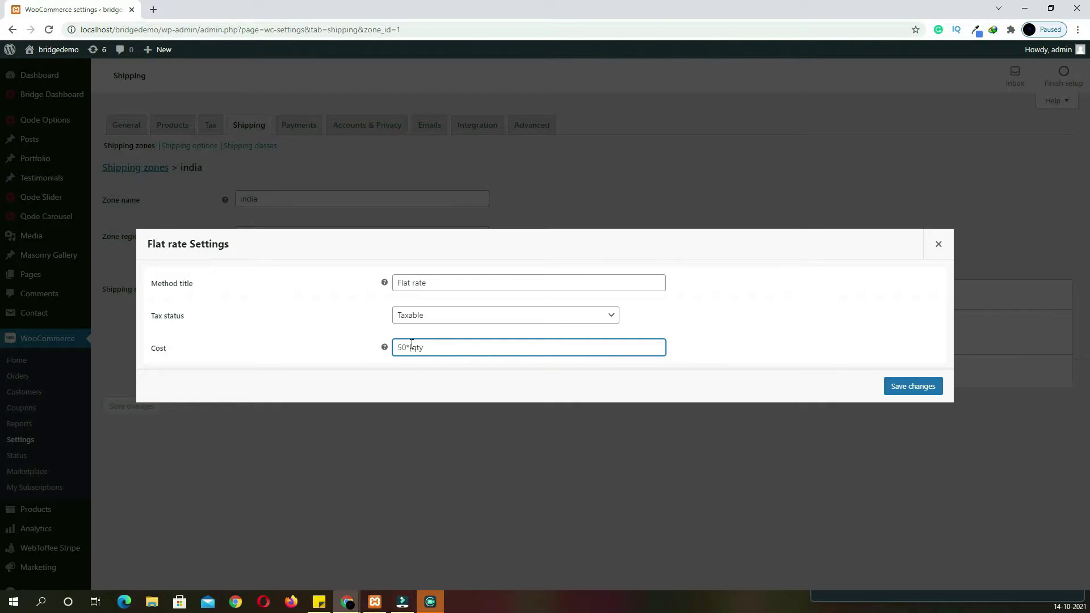
triple_click(425, 348)
click(556, 381)
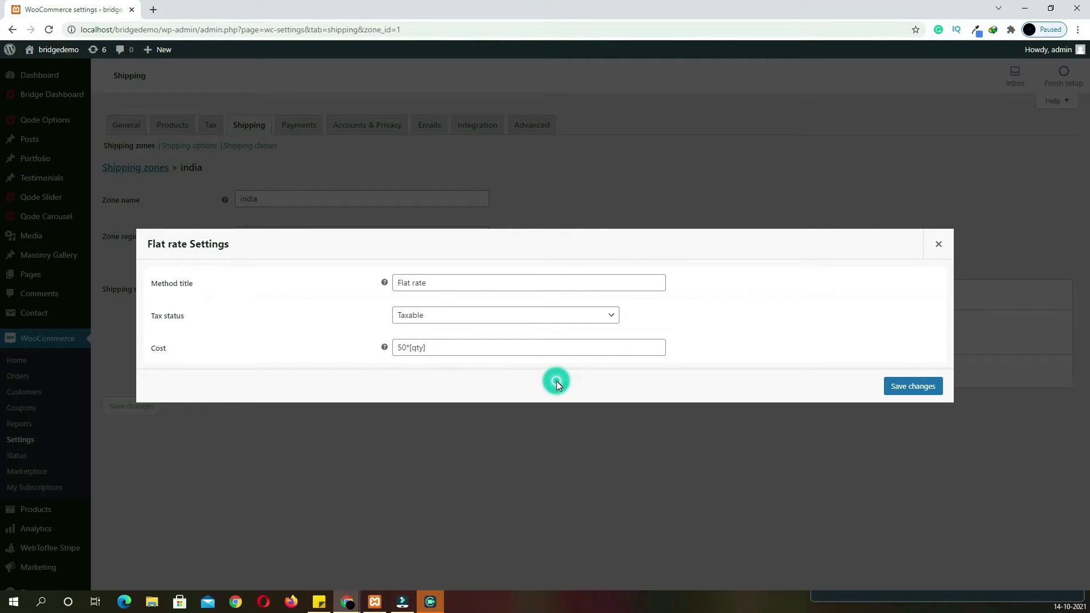
Save the flat rate settings, then add and save a shipping class named 'heavy'
click(895, 386)
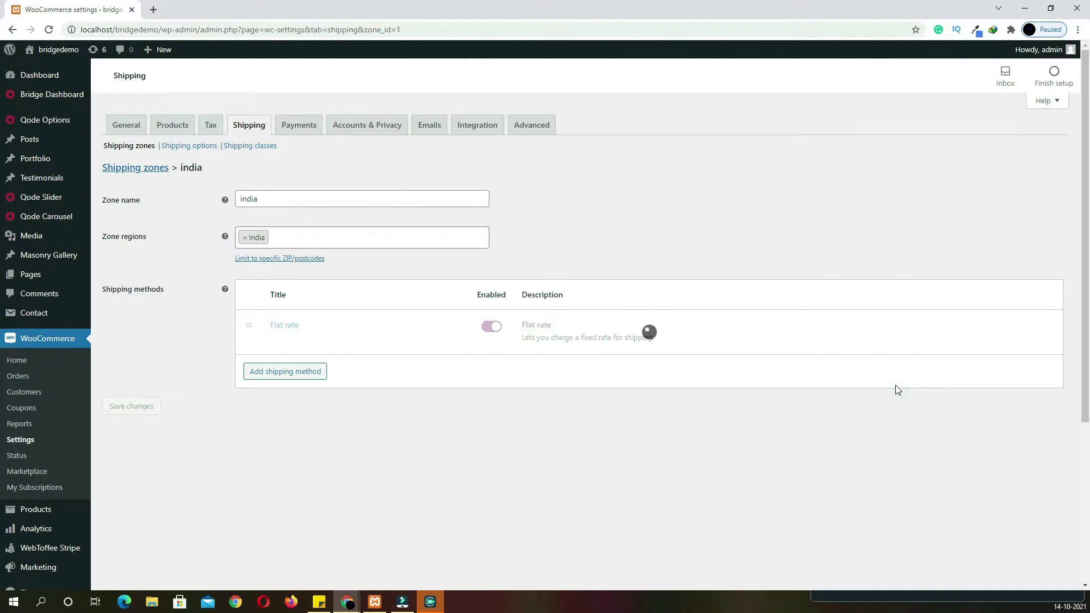
click(210, 147)
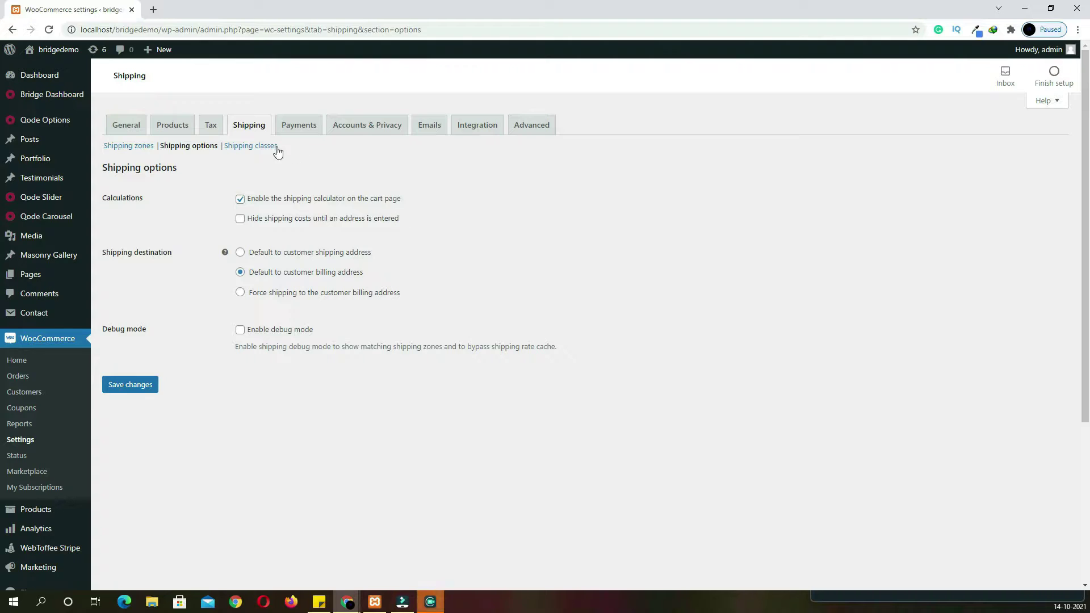
click(261, 147)
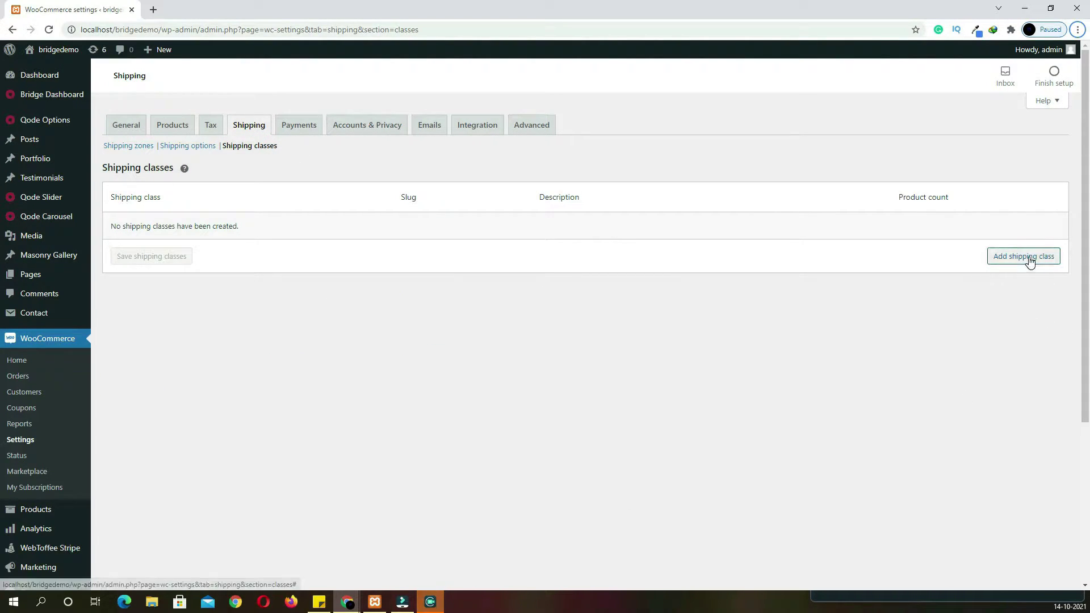
click(1029, 257)
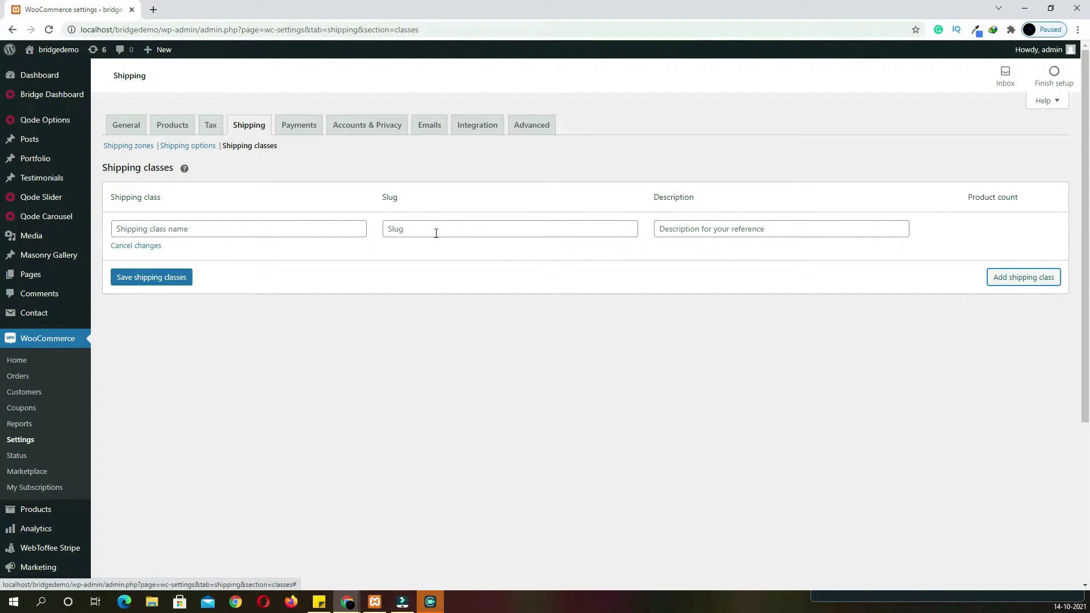
click(314, 224)
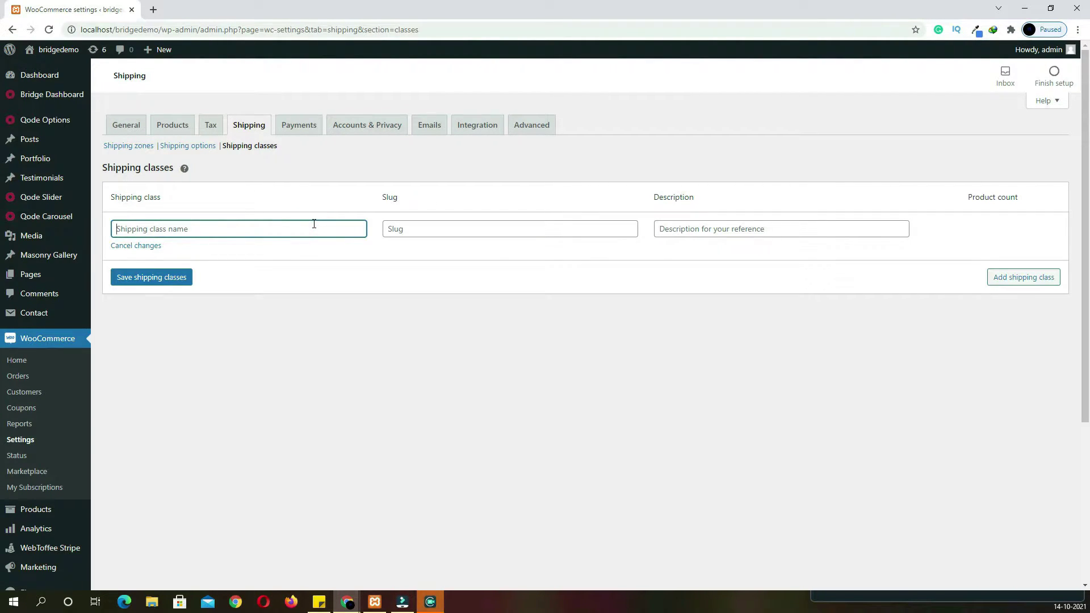
text(heavy)
click(182, 289)
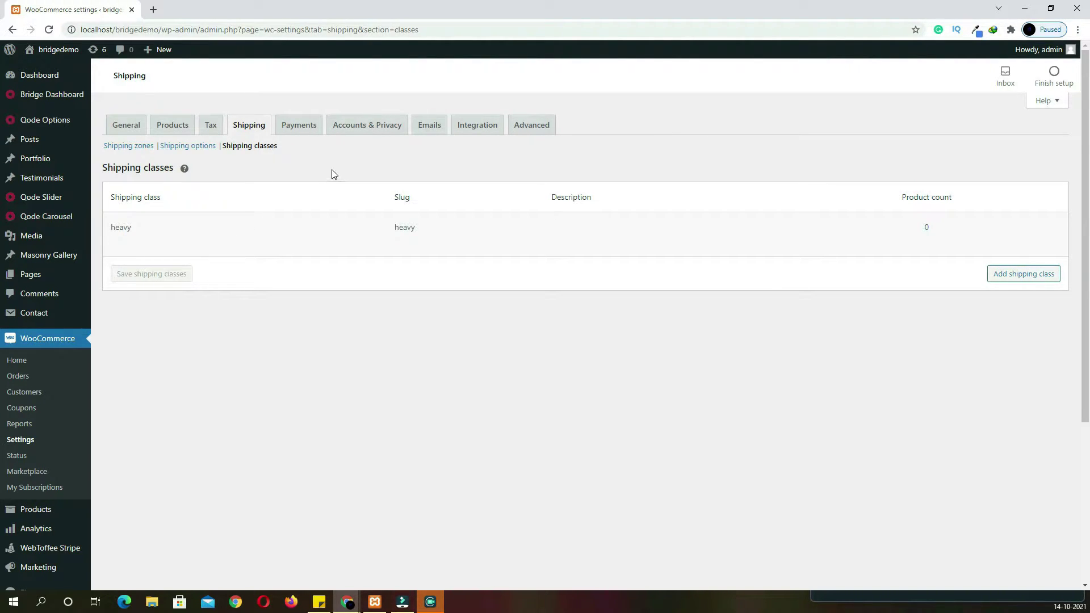
click(136, 147)
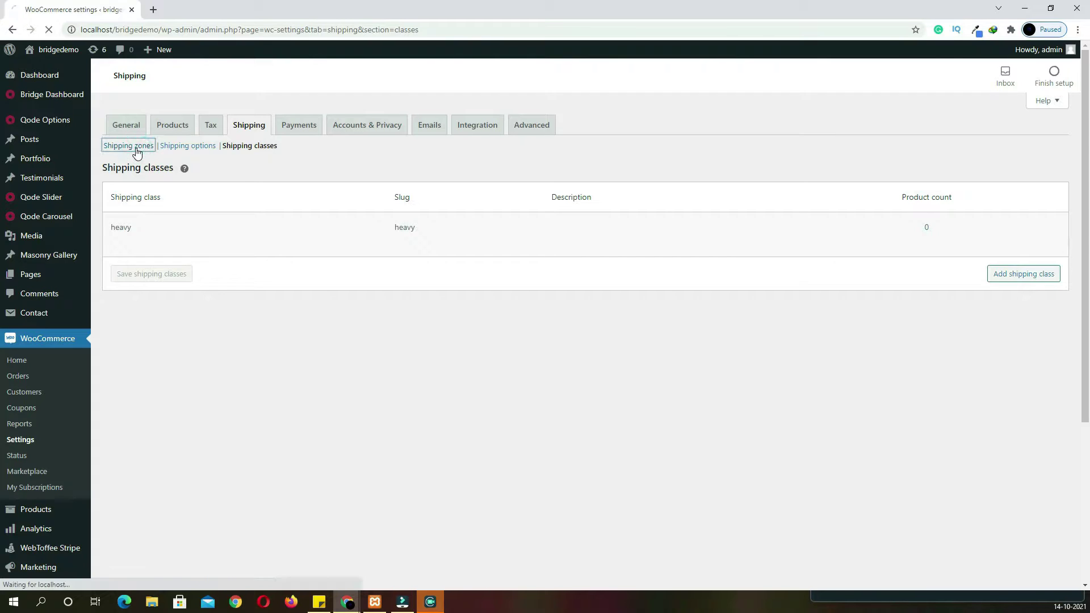
In the india zone's flat rate, set the heavy class cost to 150*[qty]
click(146, 251)
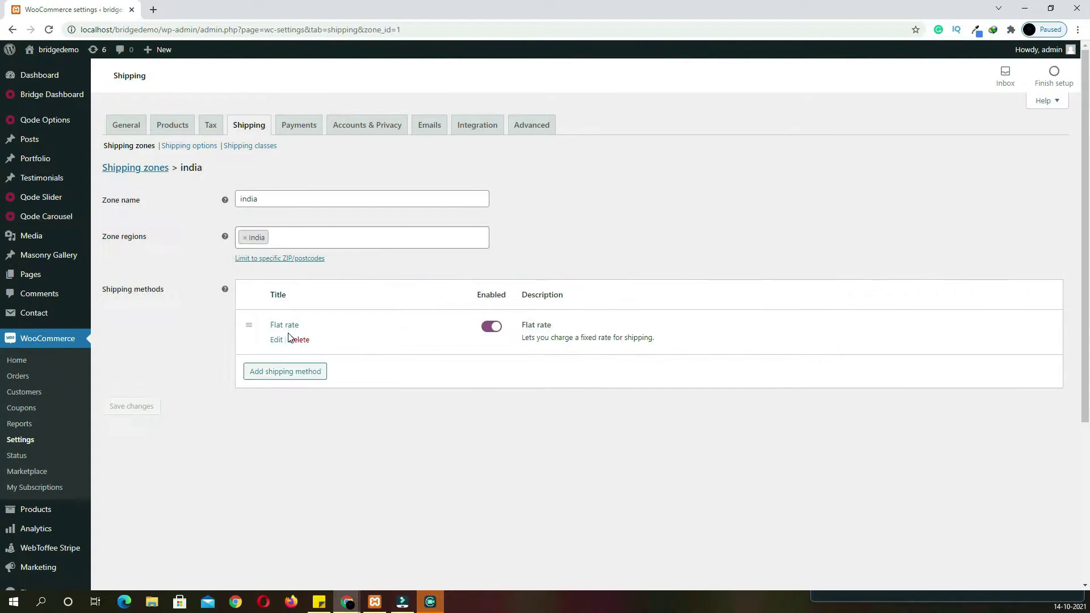
click(277, 340)
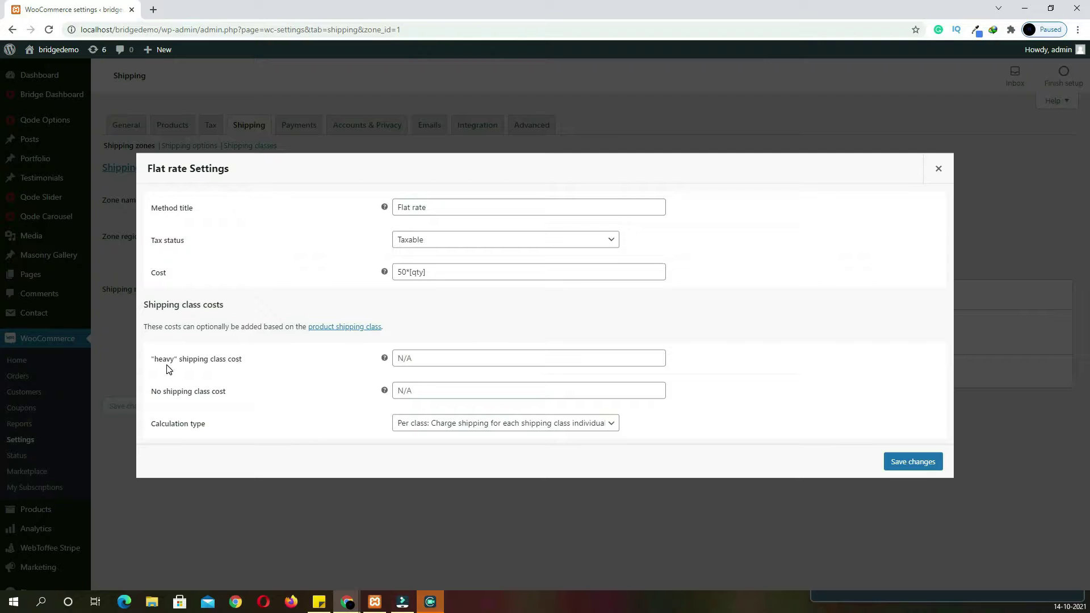
drag(432, 273, 417, 259)
key(ctrl+c)
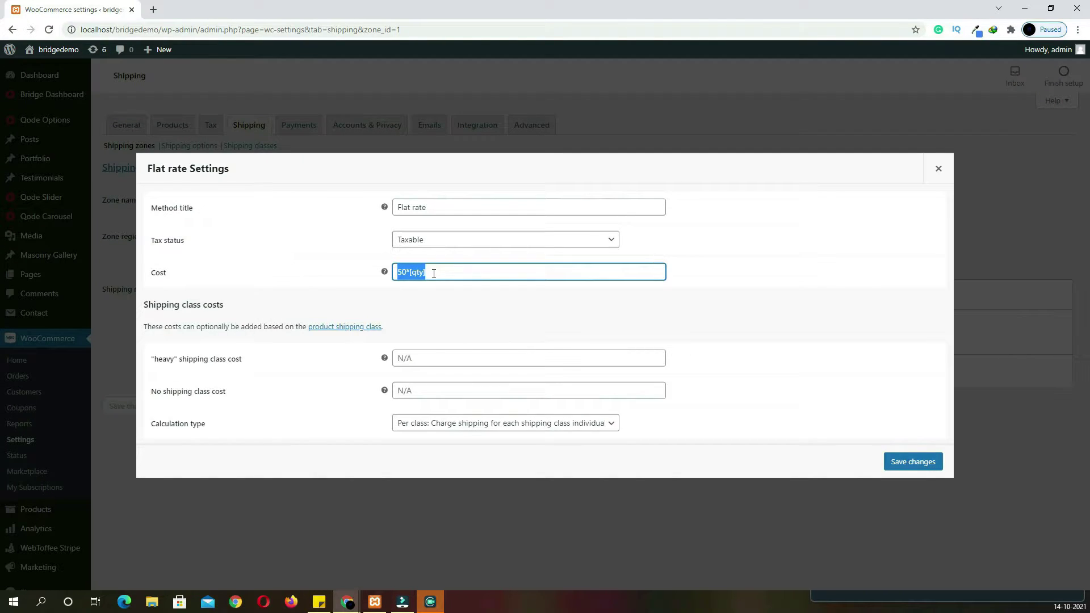
key(BackSpace)
click(433, 358)
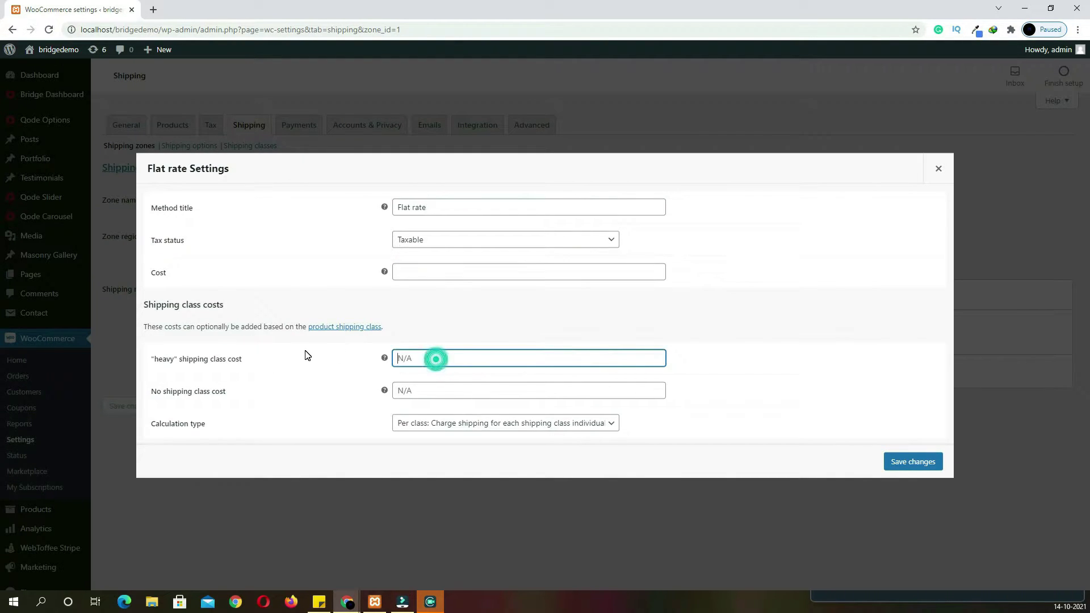
key(ctrl+v)
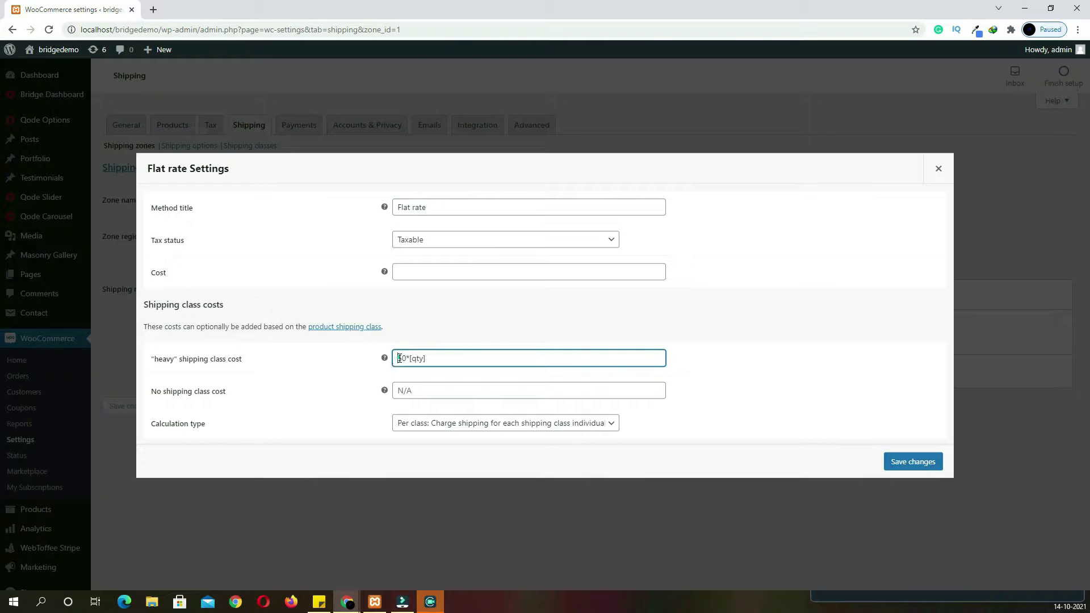
text(1)
Set the no-class cost to 50*[qty], restore the main Cost value, and save
click(415, 389)
text(50*[qty])
click(417, 277)
click(436, 390)
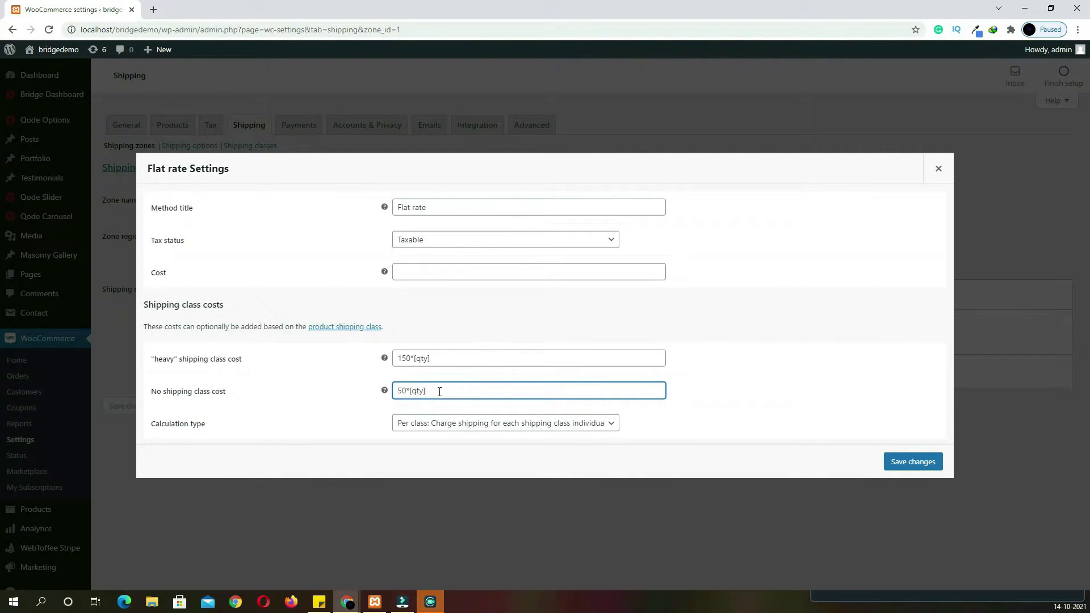
click(424, 275)
key(ctrl+v)
triple_click(433, 275)
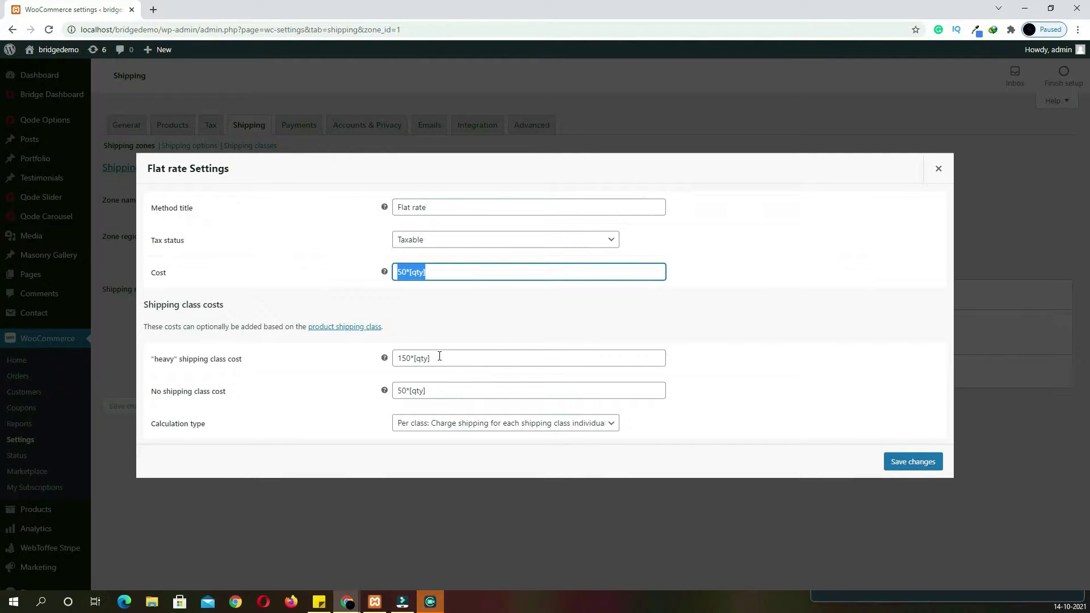
triple_click(440, 356)
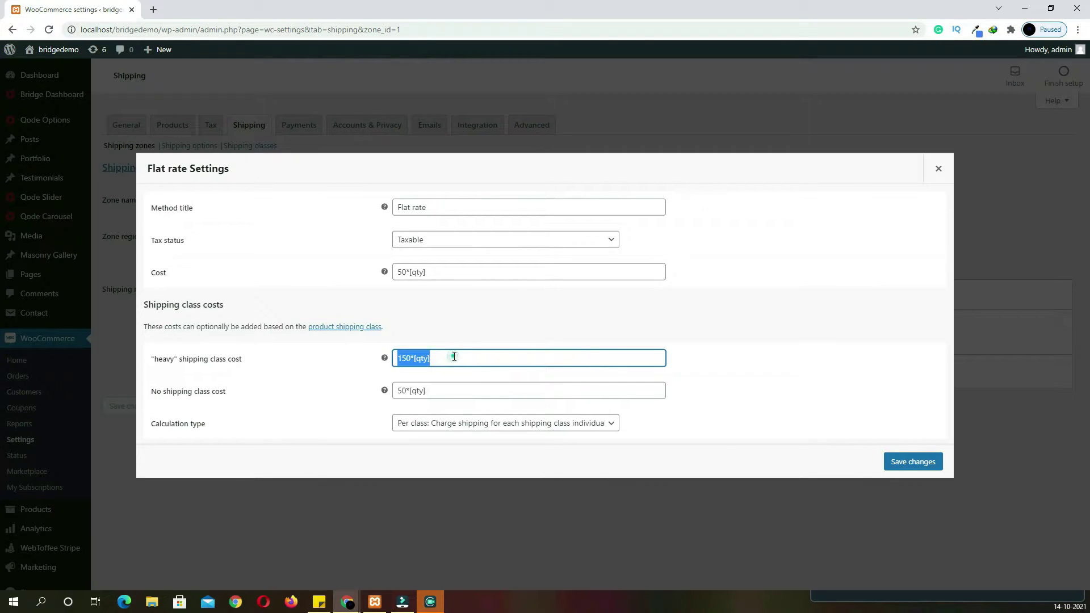
click(454, 356)
click(425, 393)
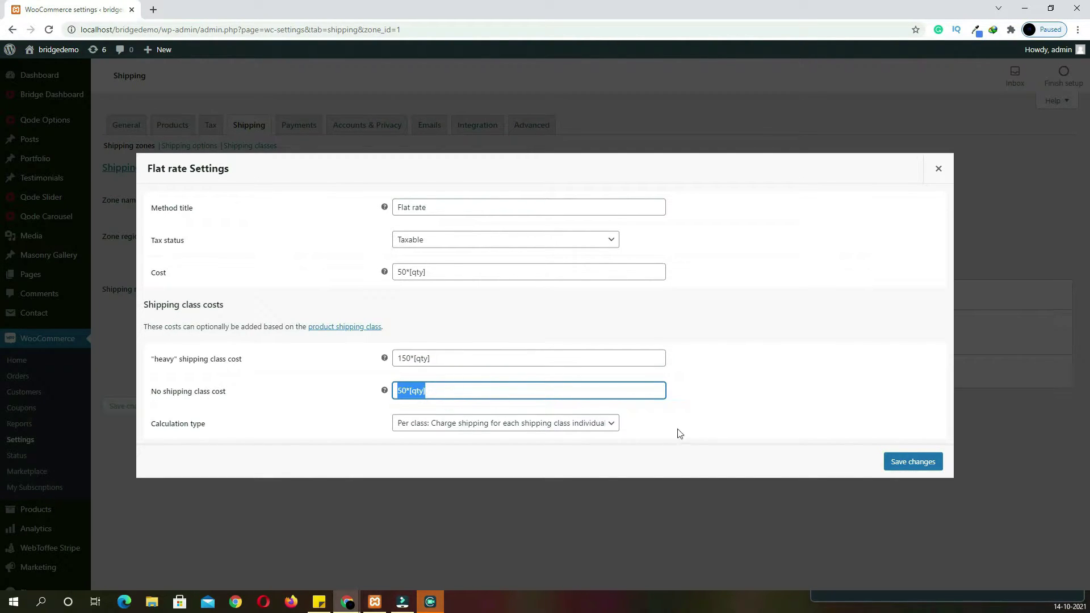
click(712, 424)
click(912, 462)
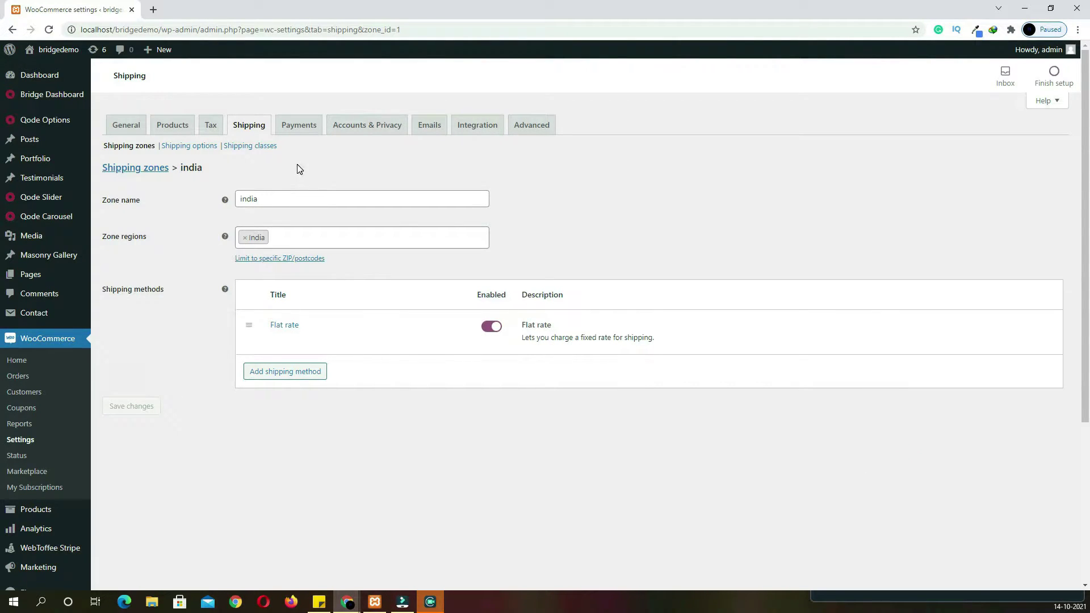
Enable the Cash on delivery and Stripe Checkout payment methods
click(296, 126)
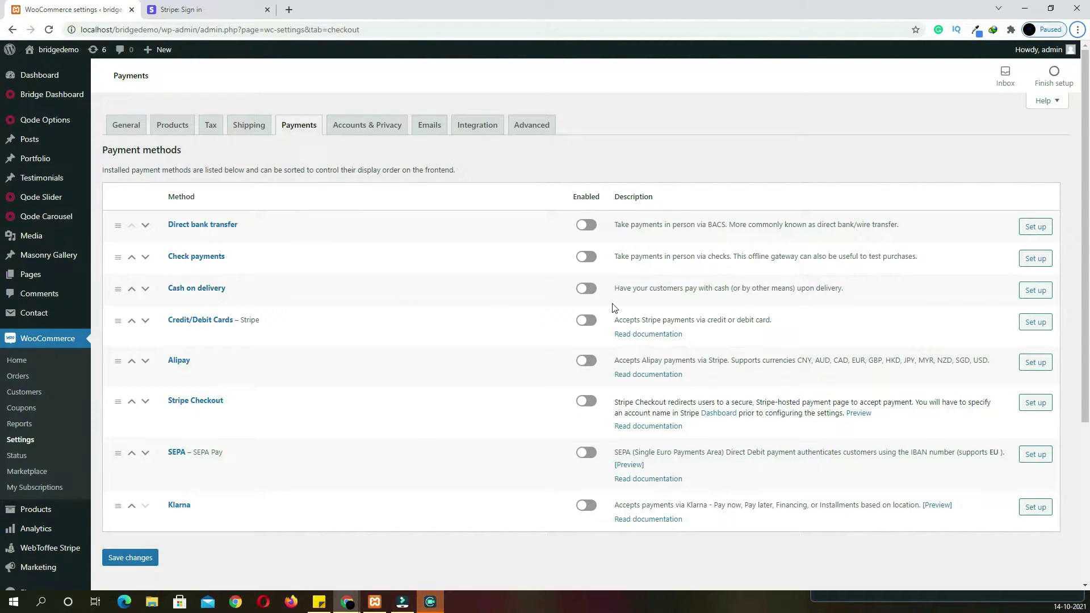
click(586, 290)
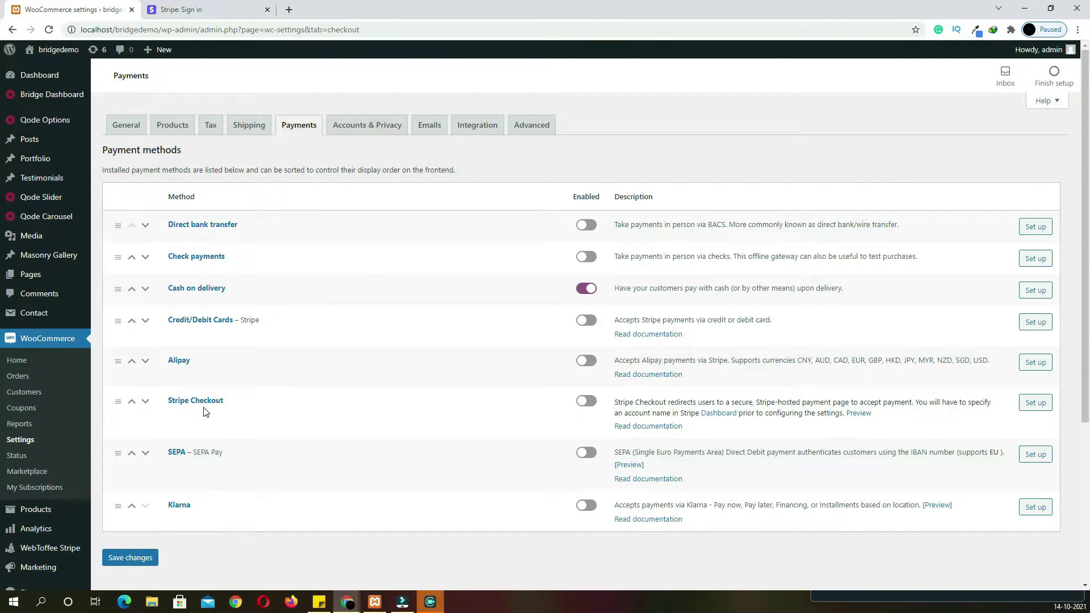
click(590, 404)
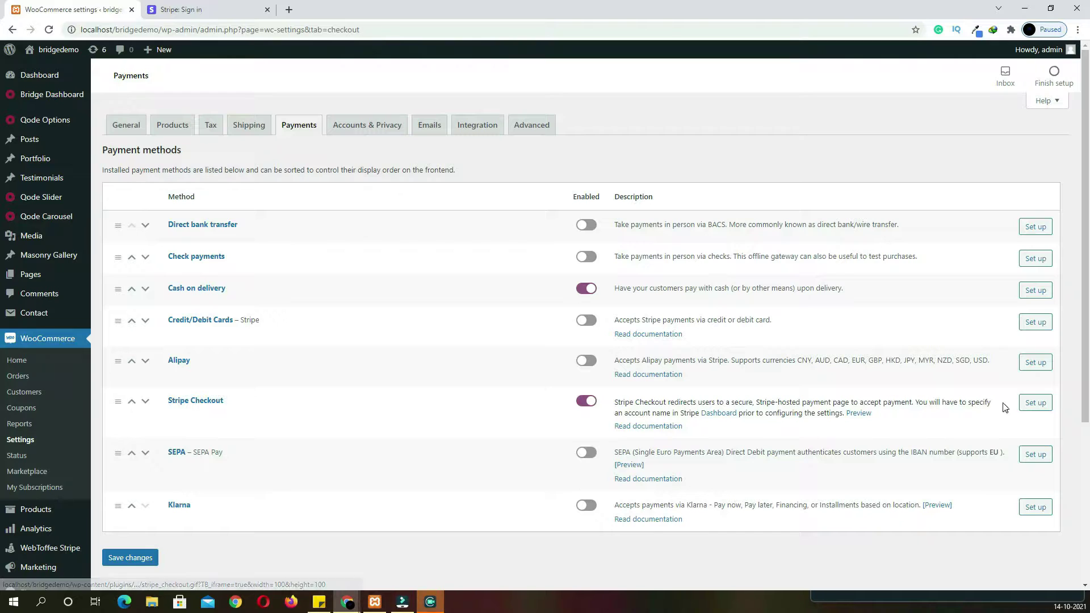
Switch WebToffee Stripe's transaction mode to Live and sign in to the Stripe dashboard
click(1034, 404)
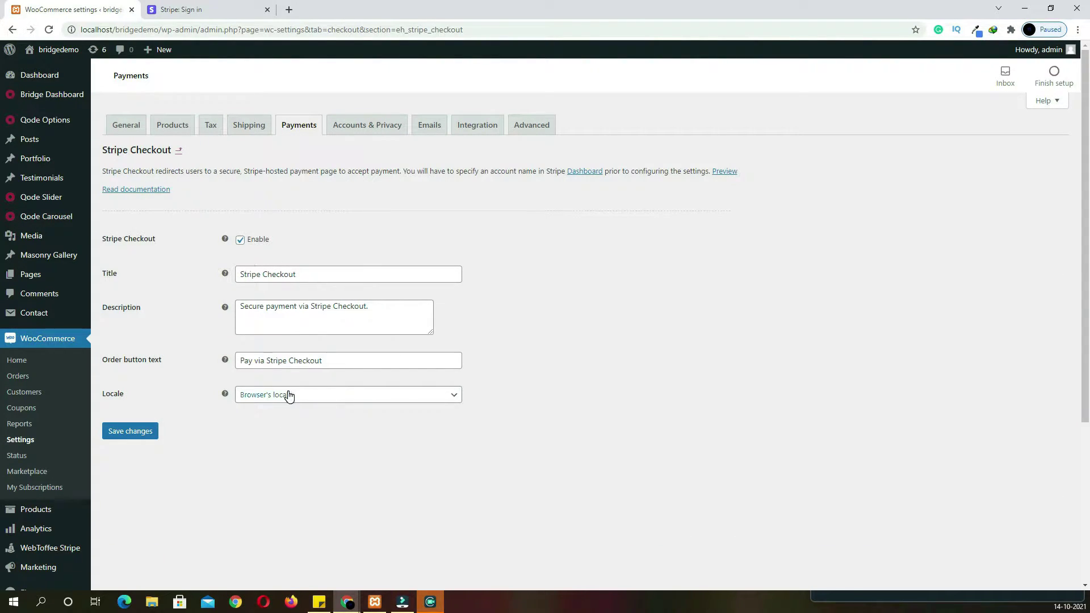
scroll(283, 340, down, 1)
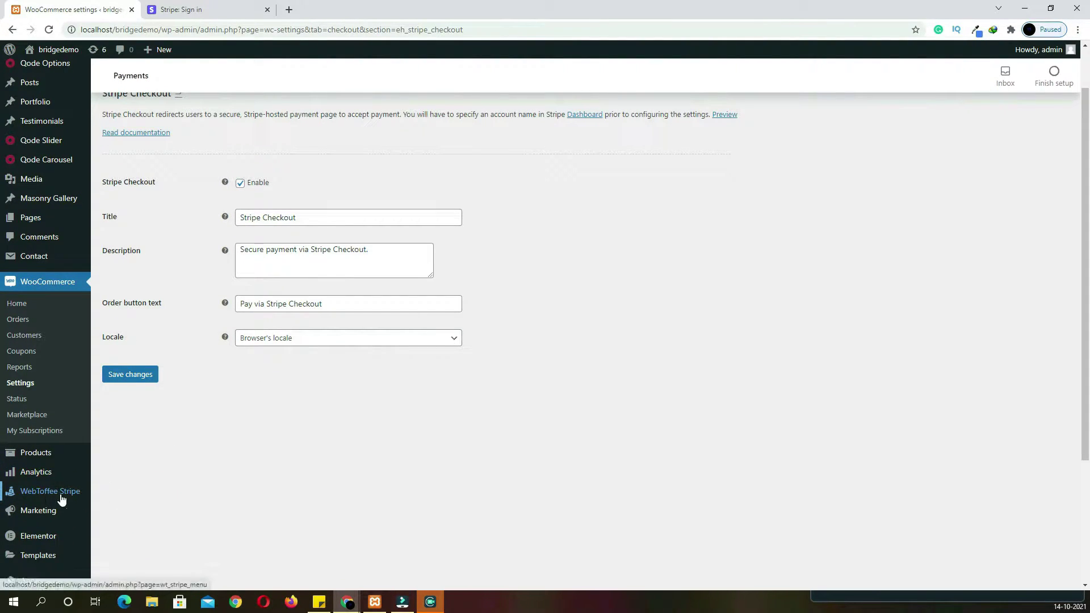
right_click(71, 496)
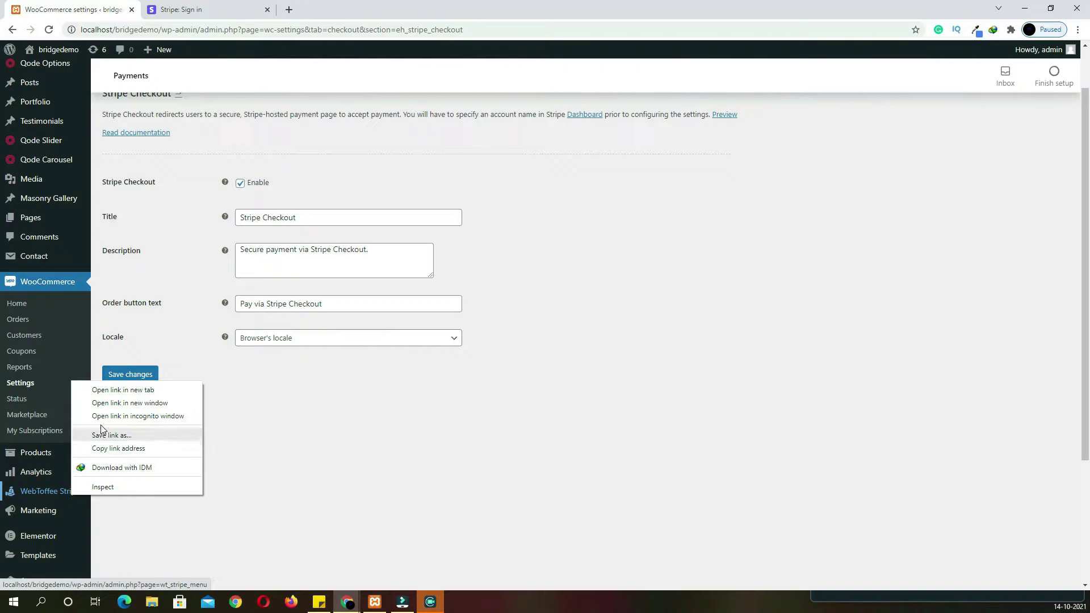
click(104, 392)
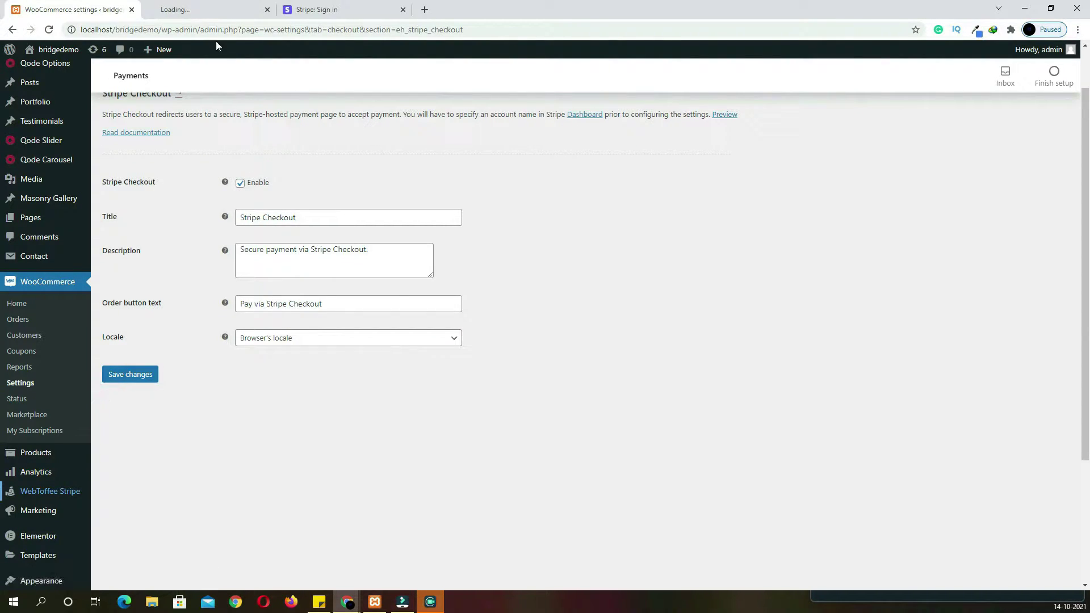
click(211, 13)
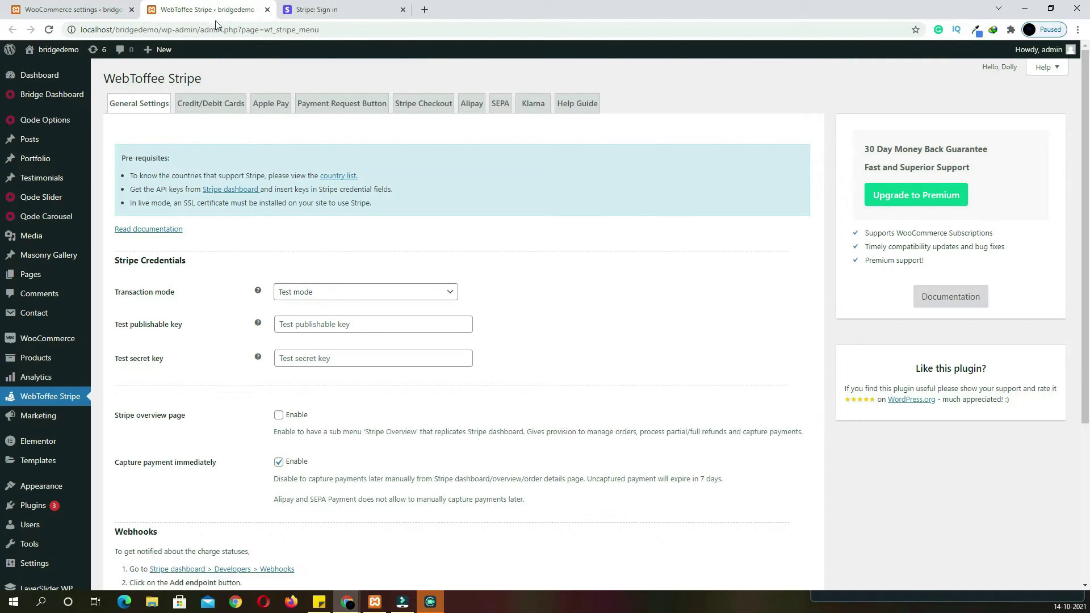
click(291, 292)
click(302, 323)
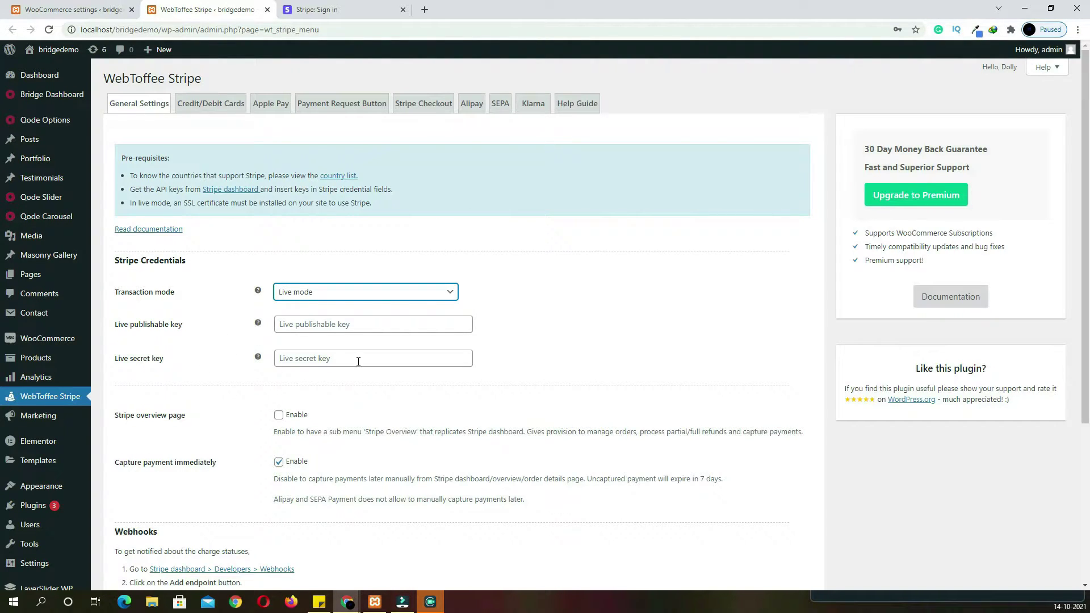
click(317, 10)
click(489, 329)
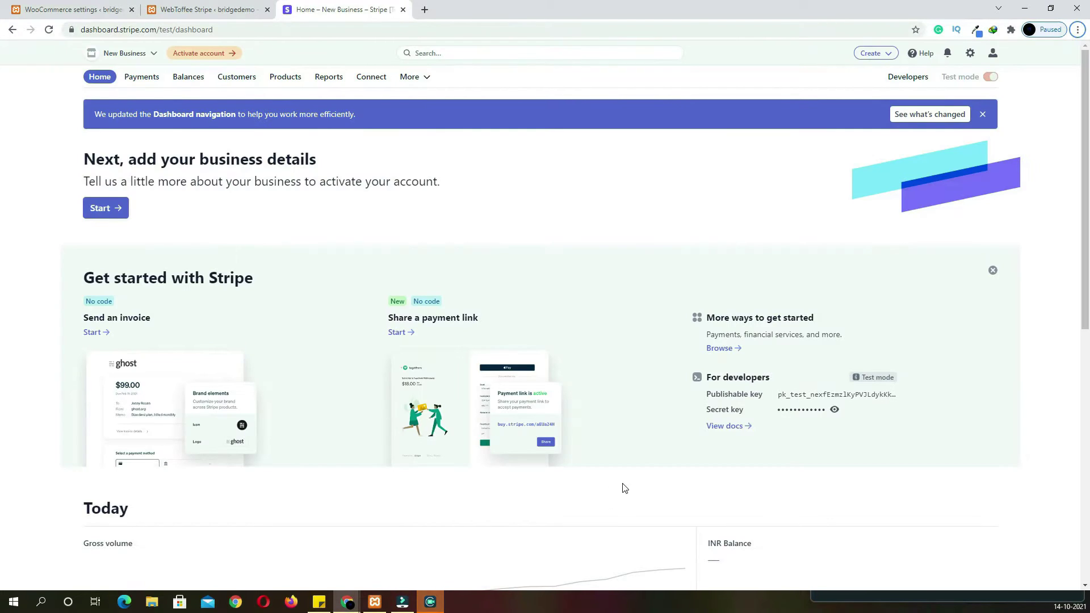
Paste Stripe's test publishable API key into the plugin's Live publishable key and reveal the secret key
click(896, 80)
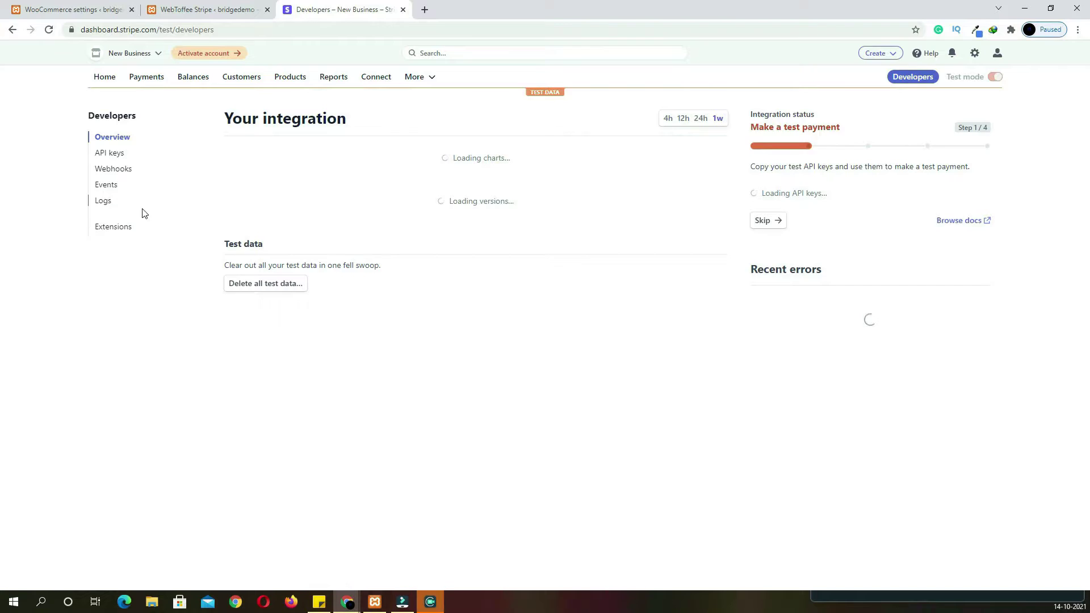
click(118, 156)
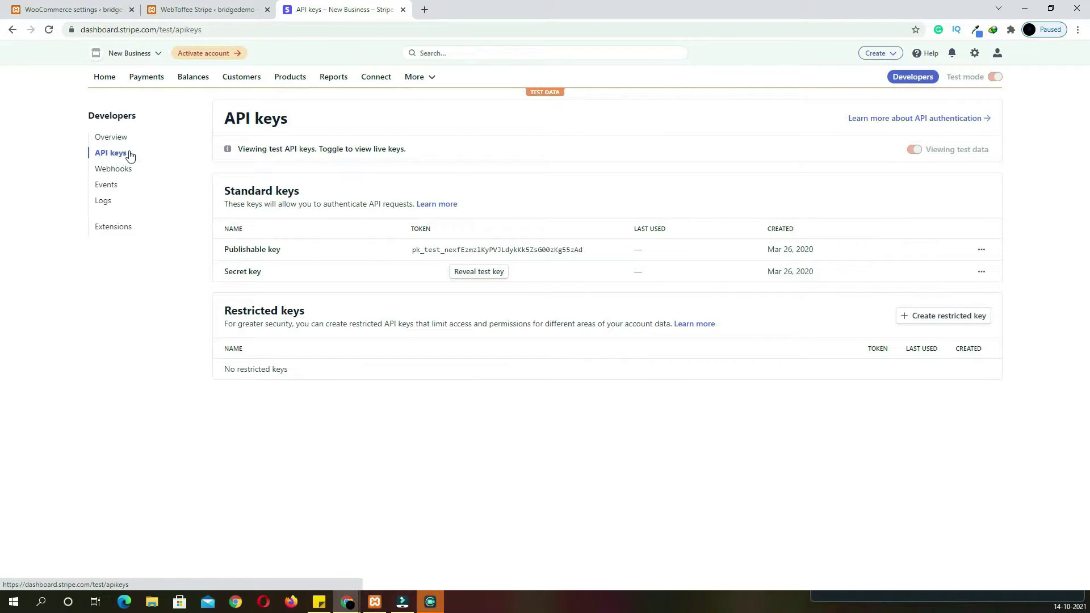
click(556, 252)
click(214, 11)
click(316, 324)
key(ctrl+v)
click(341, 9)
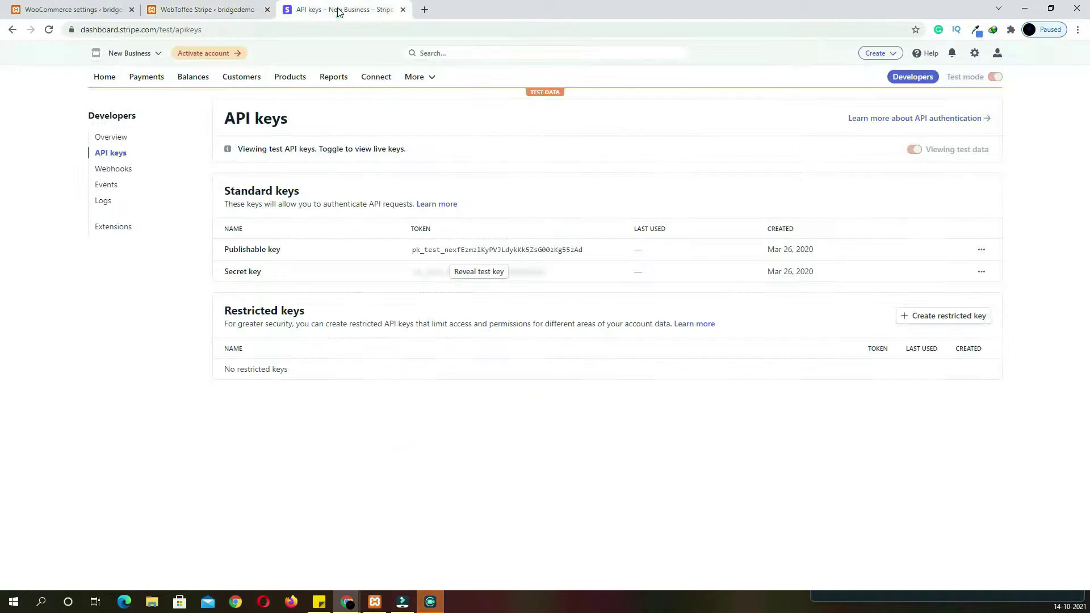
click(489, 274)
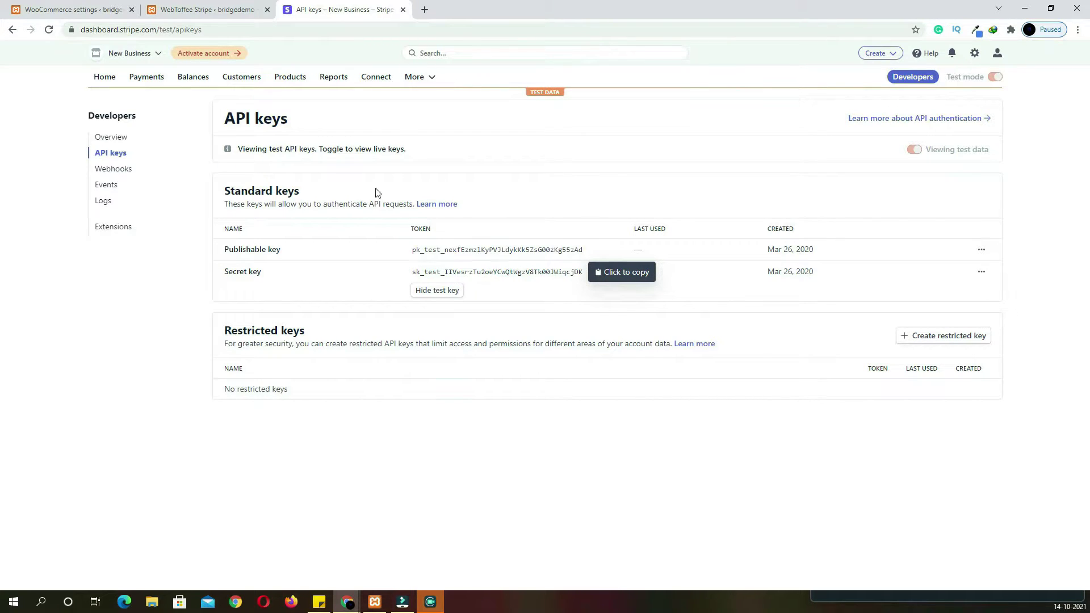
click(224, 14)
Paste the secret key into the Live secret key field and save the credentials
click(350, 357)
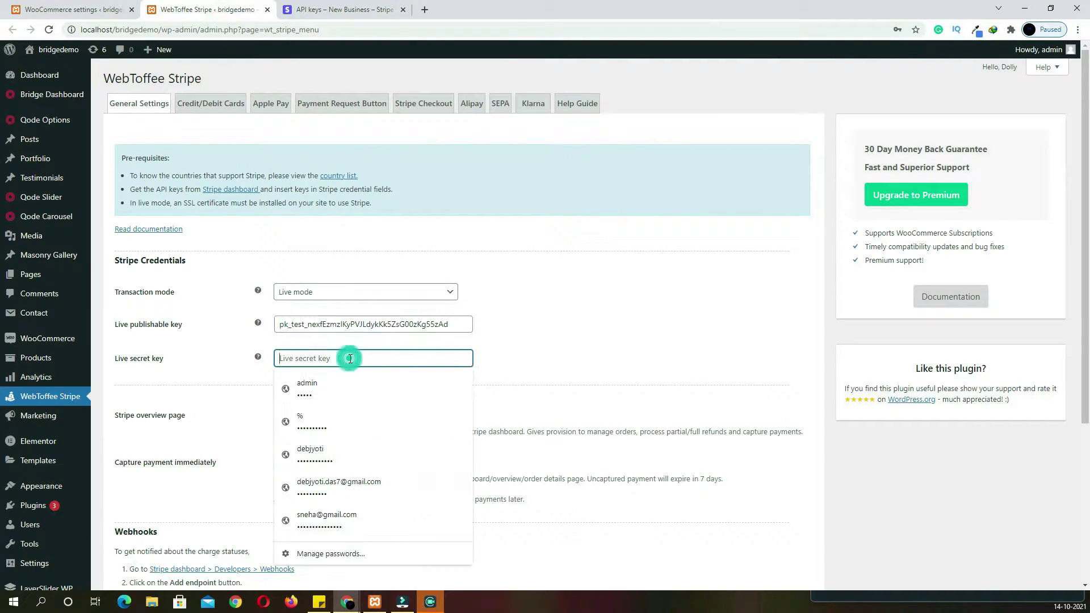
key(ctrl+v)
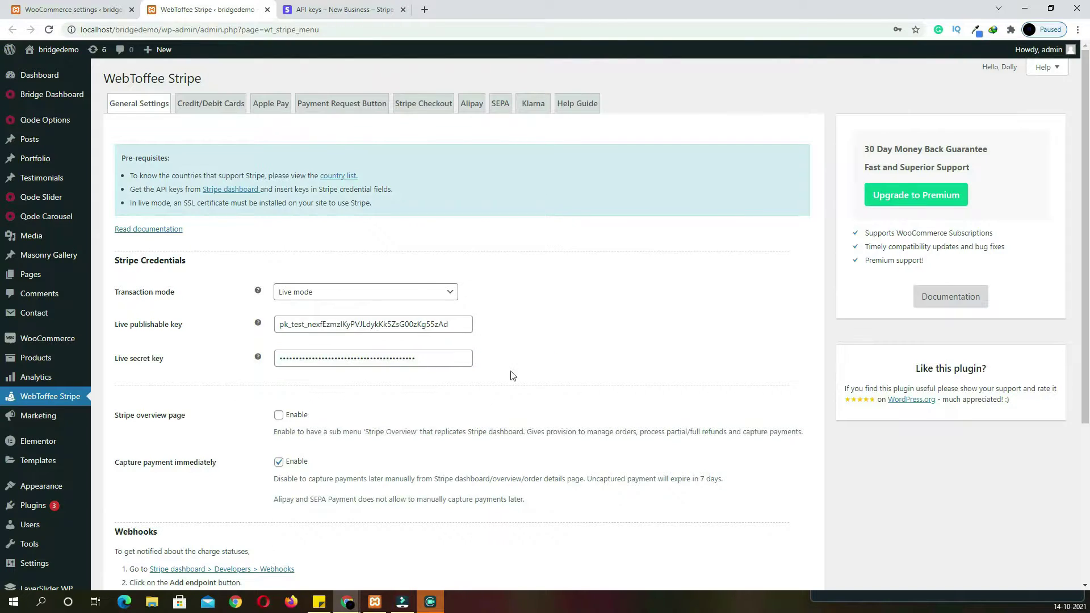
scroll(514, 364, down, 1)
scroll(514, 354, up, 1)
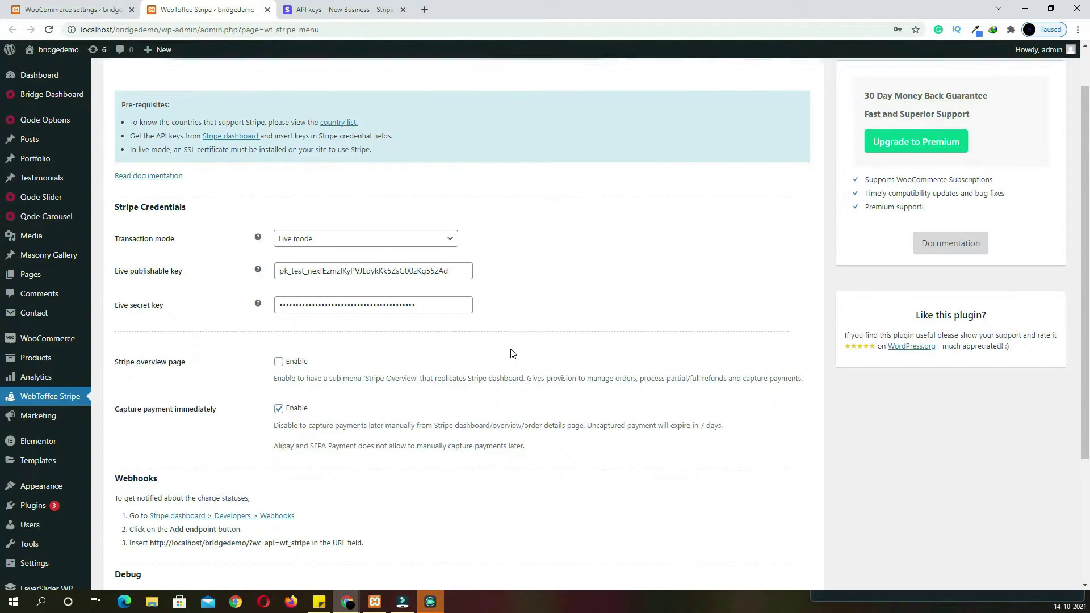
scroll(514, 354, down, 4)
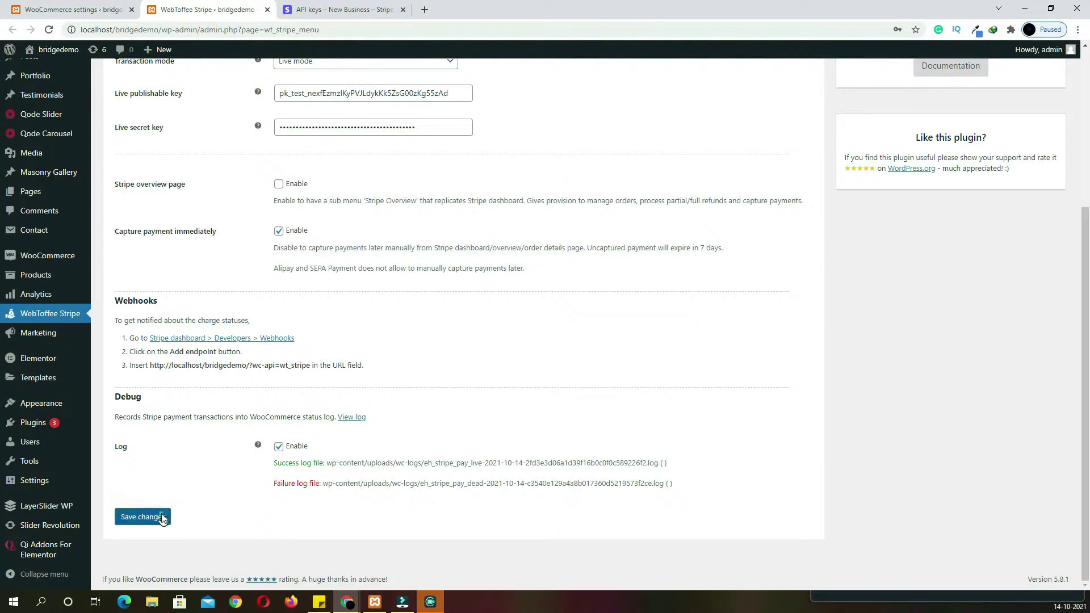
click(161, 517)
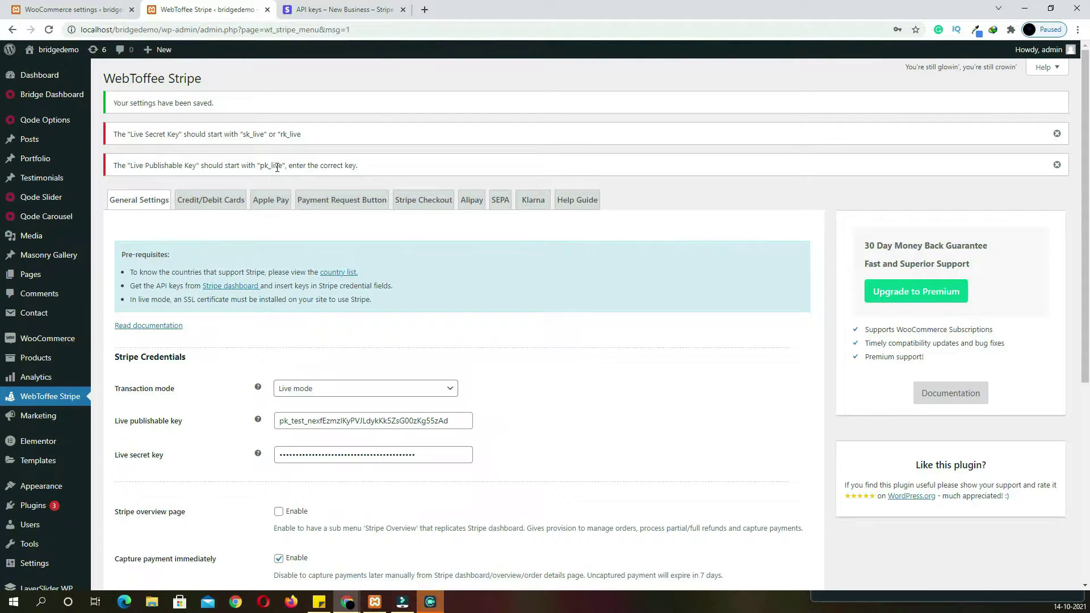
Change the publishable key prefix from pk_test to pk_live and save
double_click(298, 422)
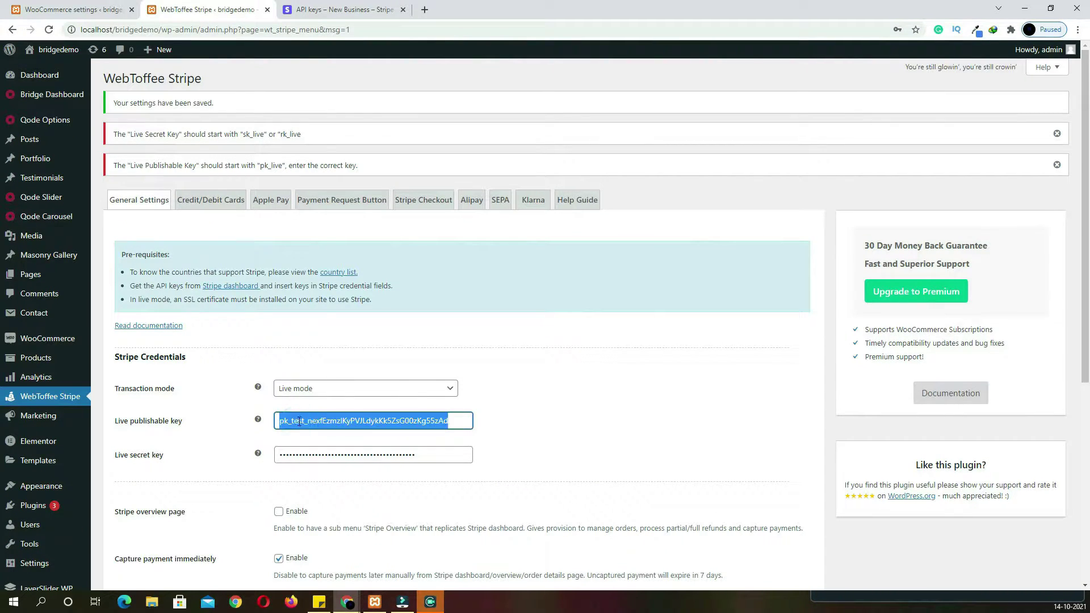
click(302, 421)
drag(304, 421, 292, 420)
text(live)
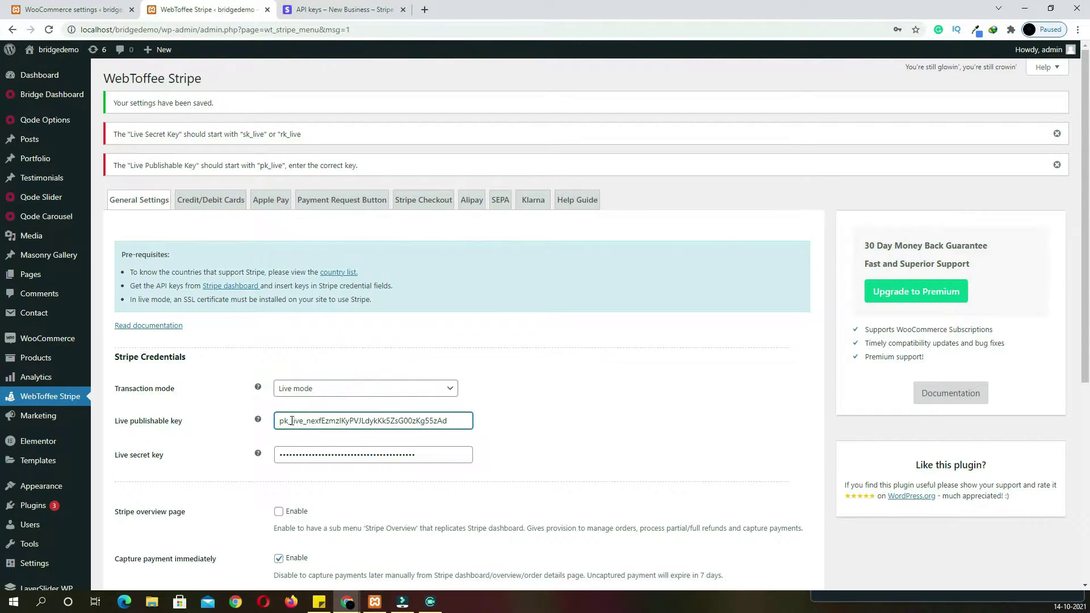
scroll(331, 445, down, 6)
click(169, 518)
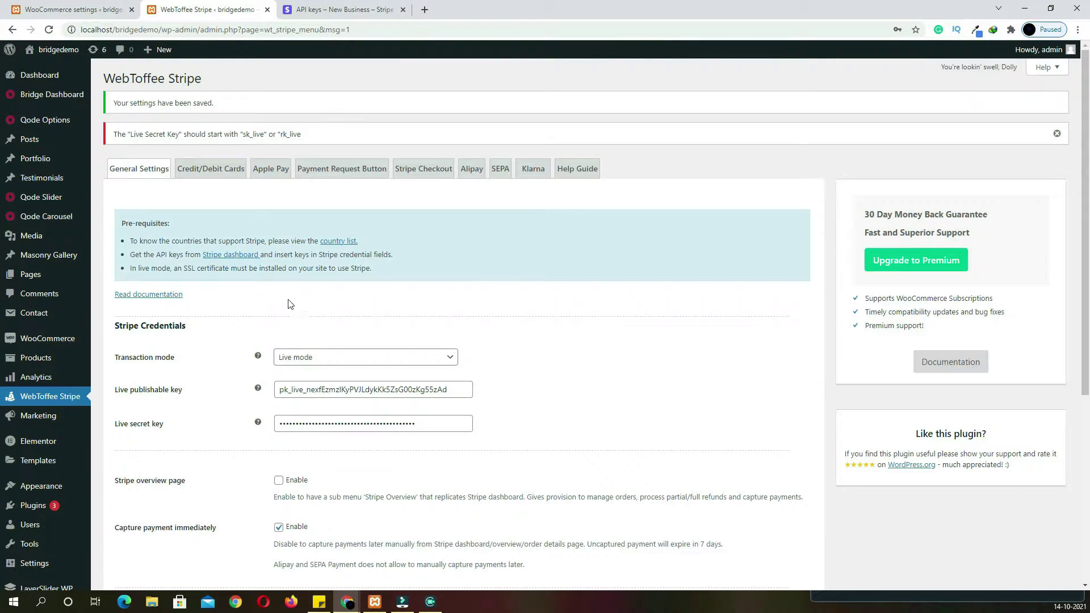
Enable Credit/Debit Cards payments and set the title to 'credit/debit card'
click(236, 179)
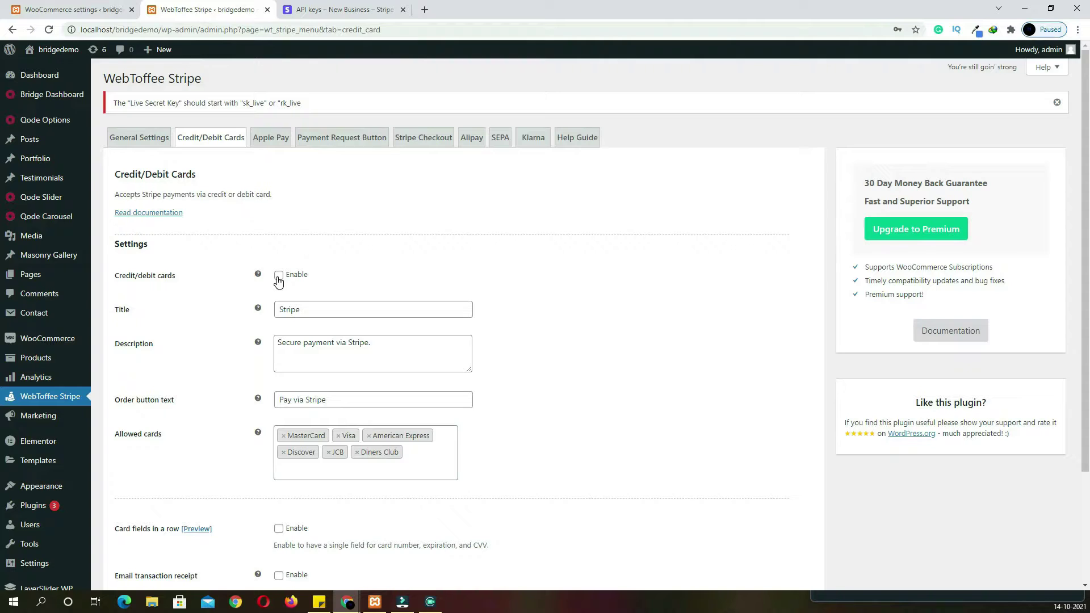
click(279, 276)
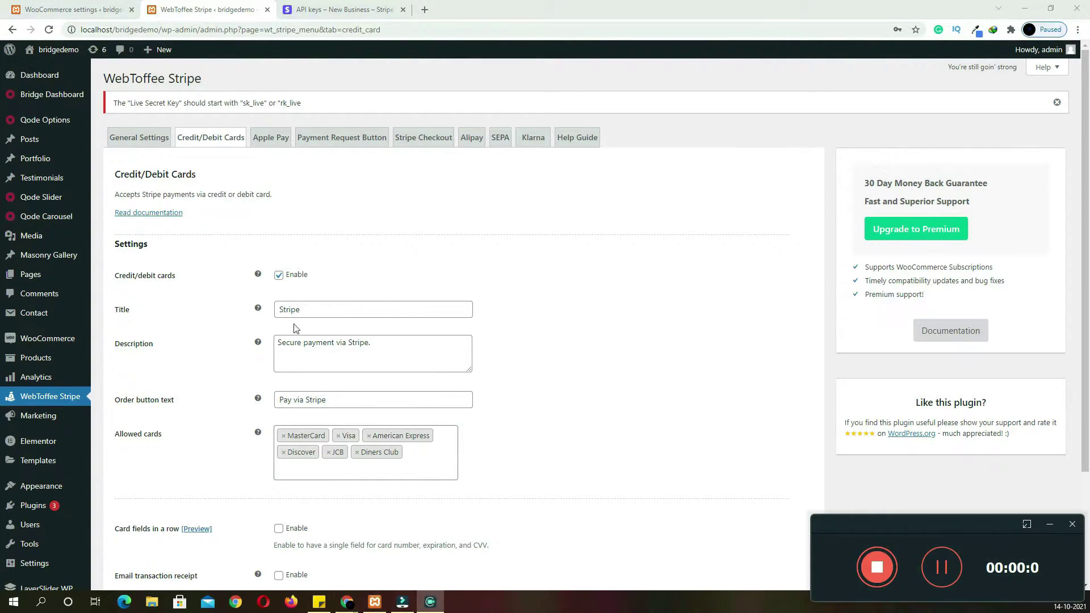
click(545, 316)
drag(325, 310, 197, 307)
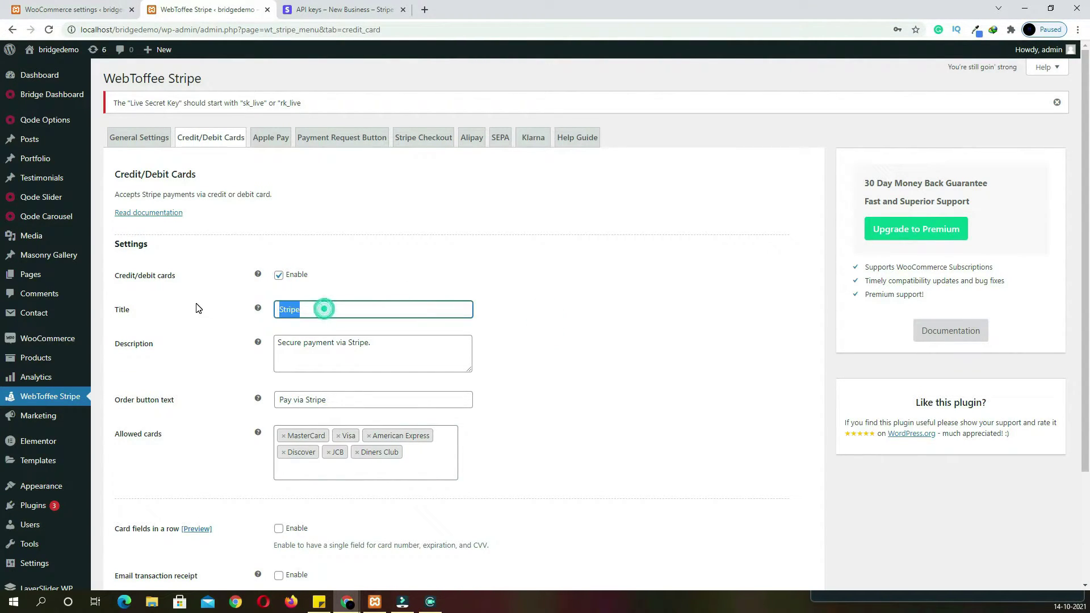
text(ca)
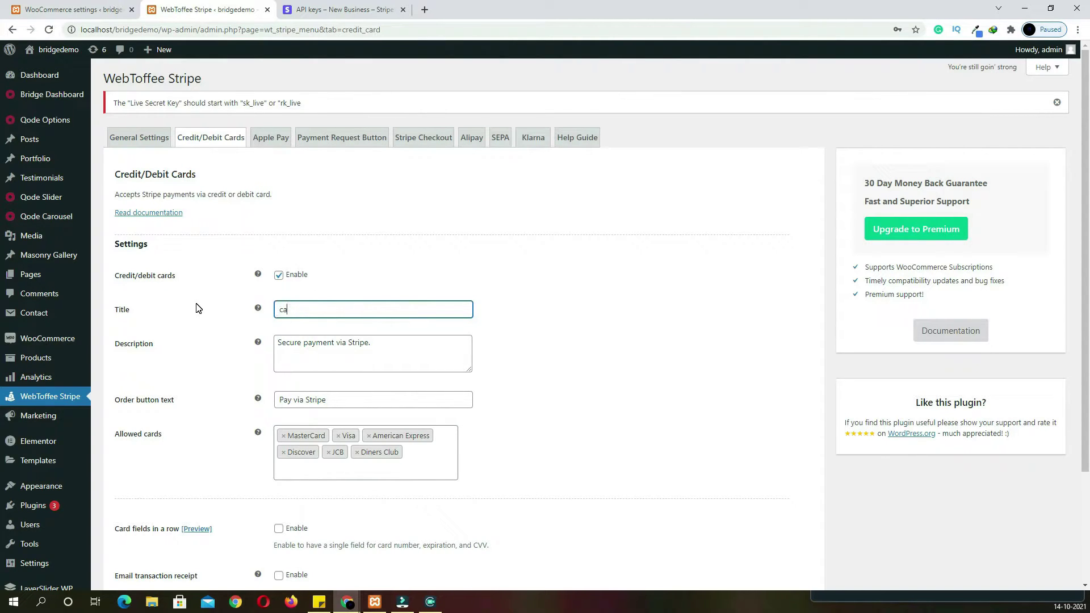
text(edit/debit card)
right_click(284, 313)
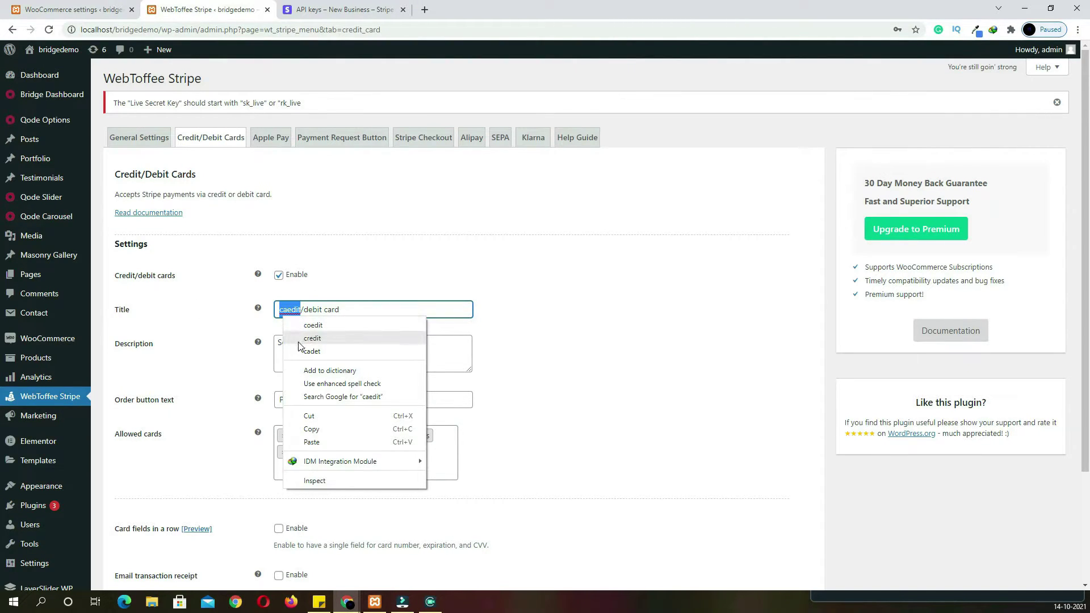
click(316, 340)
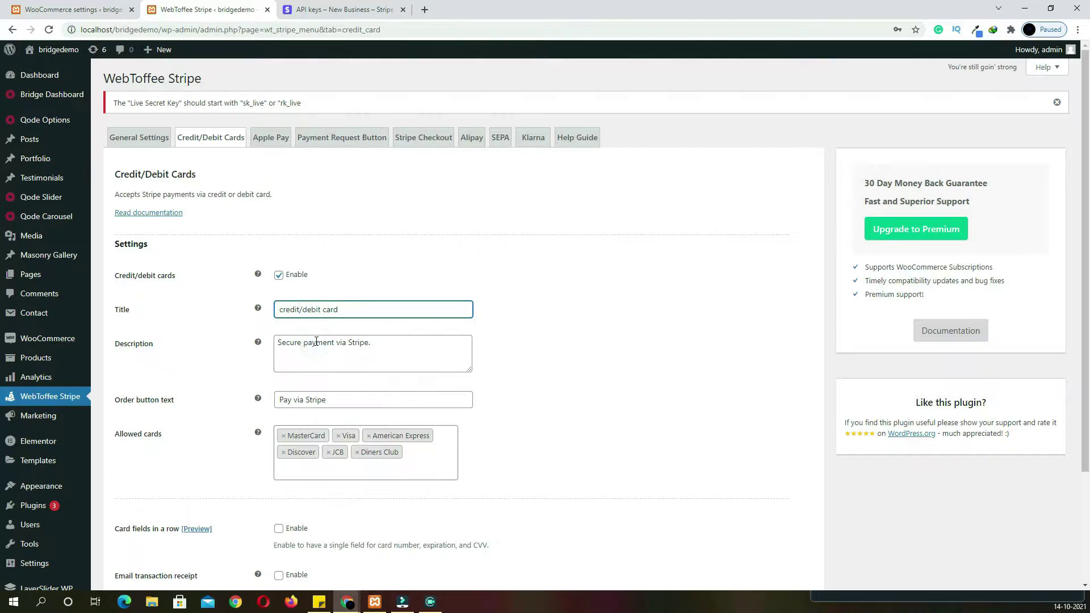
drag(359, 313, 166, 317)
key(ctrl+c)
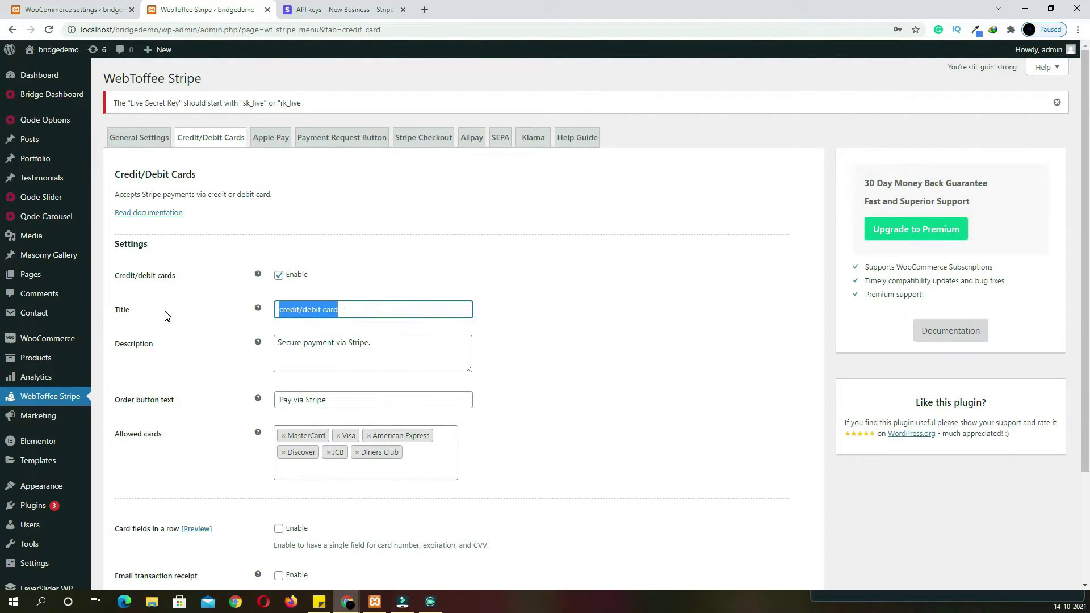
Set the description and order button text to 'credit/debit card'
click(355, 343)
key(ctrl+a)
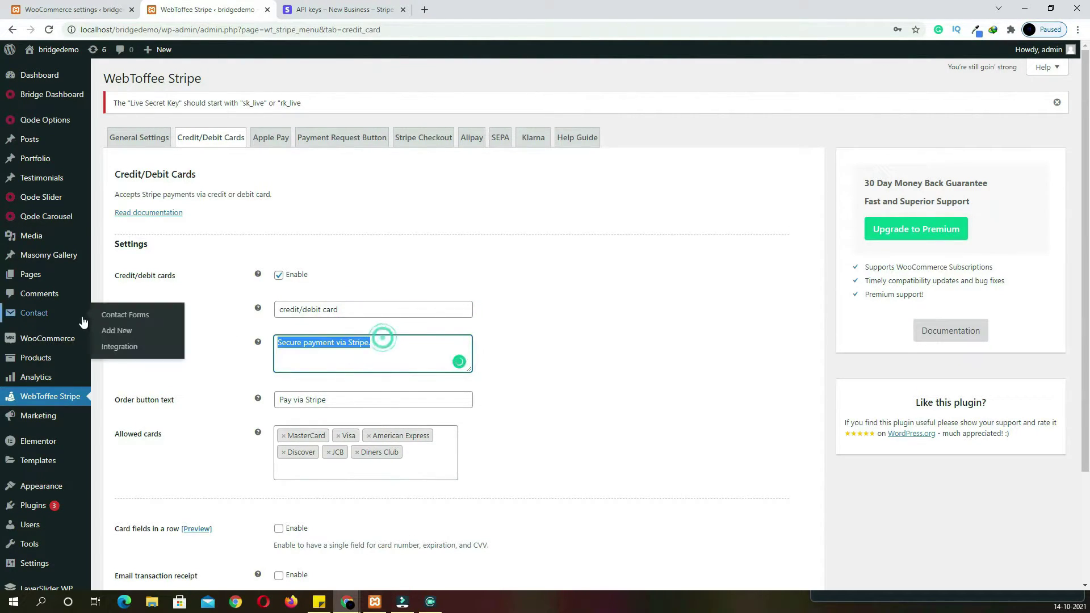
key(ctrl+v)
scroll(352, 318, down, 2)
click(322, 287)
double_click(322, 287)
key(ctrl+v)
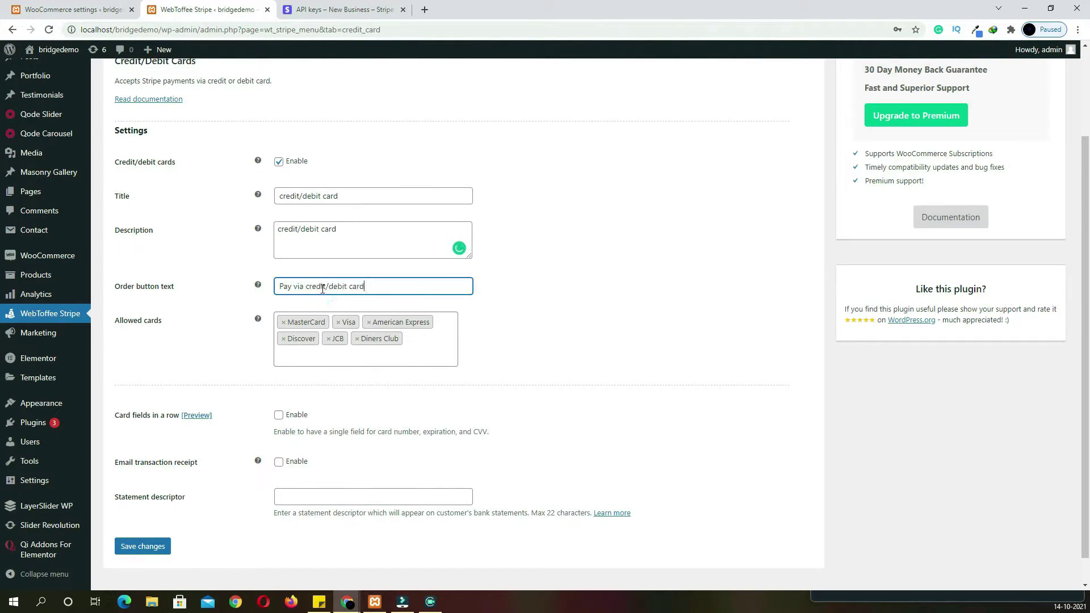
Turn on card fields in a single row and emailed transaction receipts, then save
scroll(529, 372, down, 1)
click(278, 386)
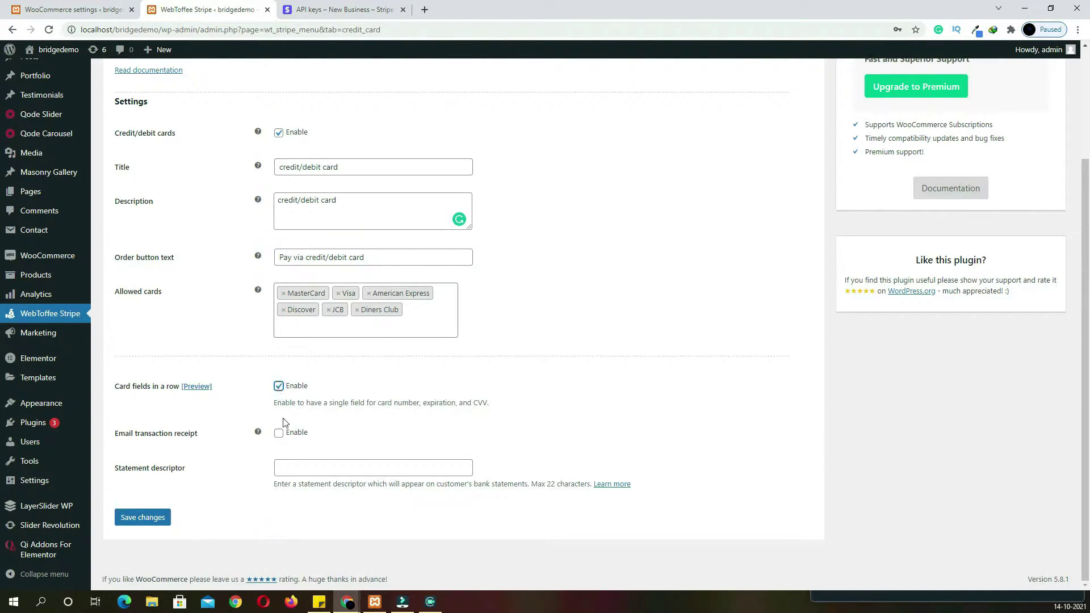
click(279, 433)
click(146, 518)
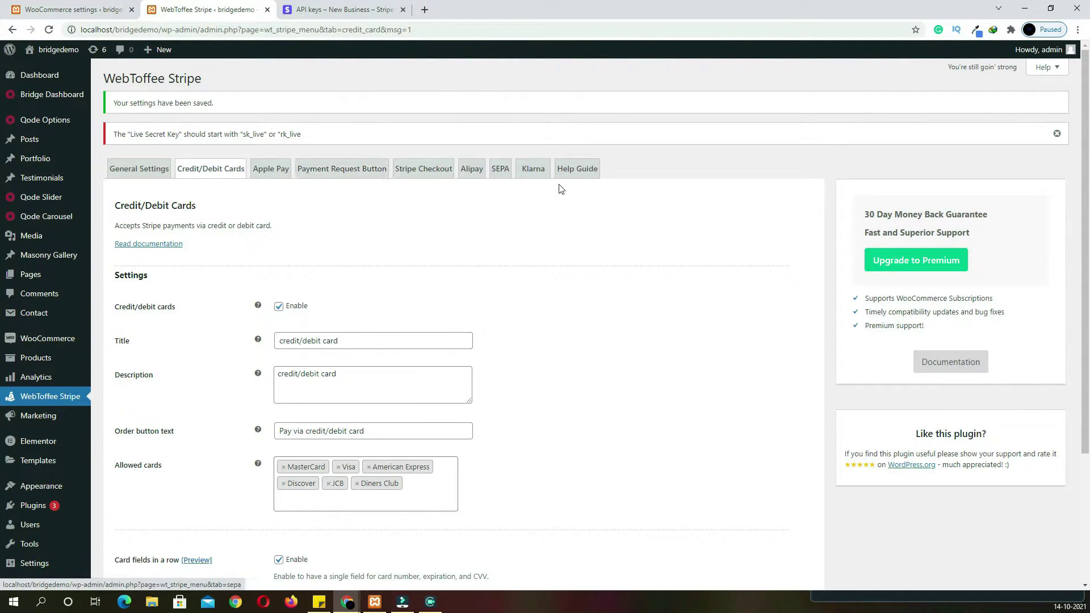
scroll(550, 317, down, 1)
scroll(529, 318, up, 1)
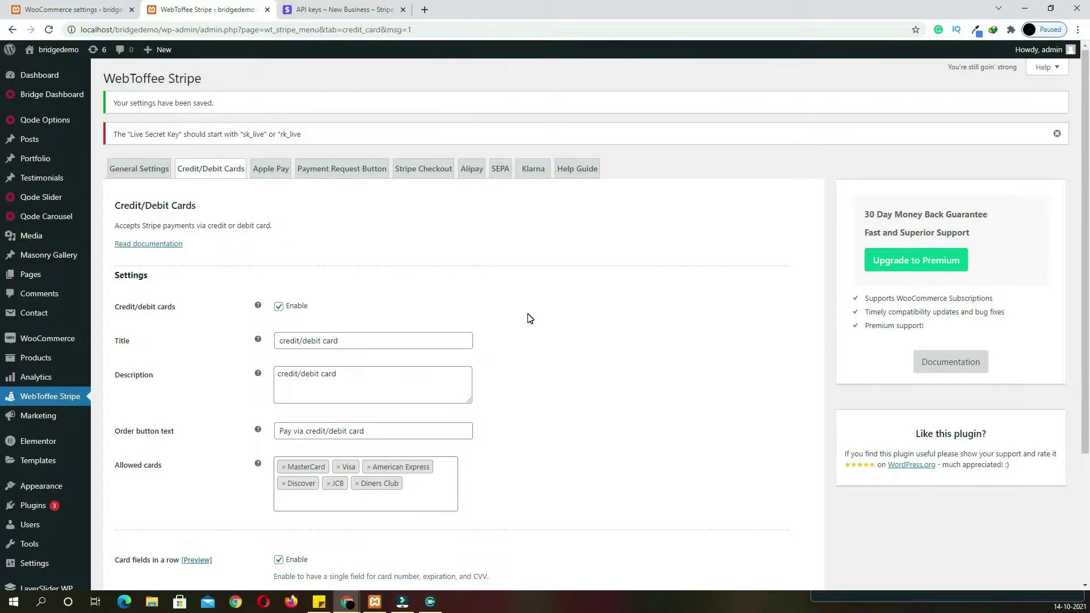
key(ctrl+shift+Tab)
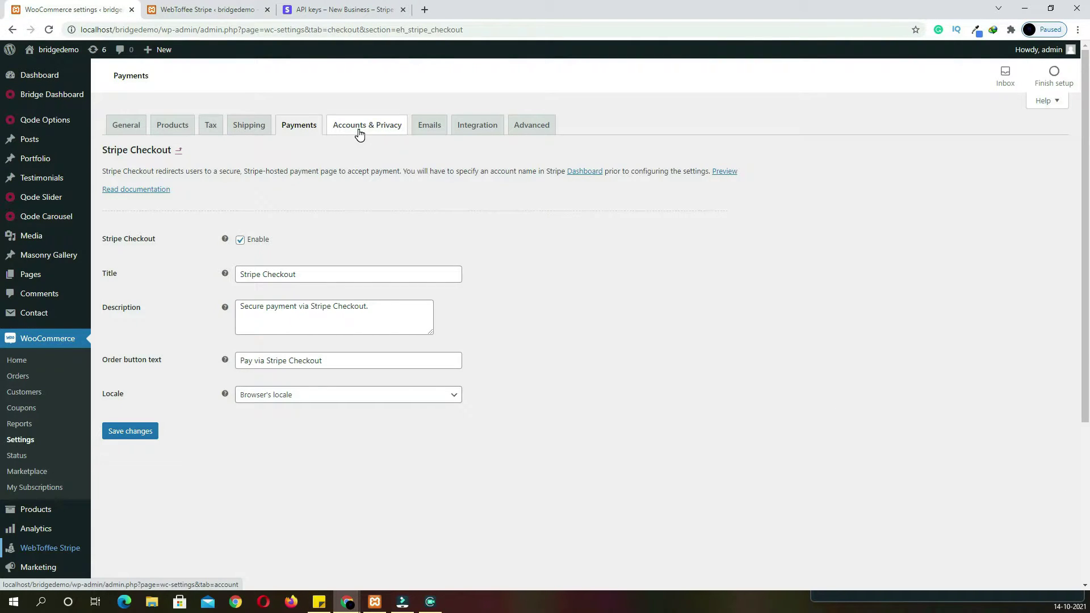
Allow account creation at checkout and on My account, disable auto-generated passwords, and save
click(359, 128)
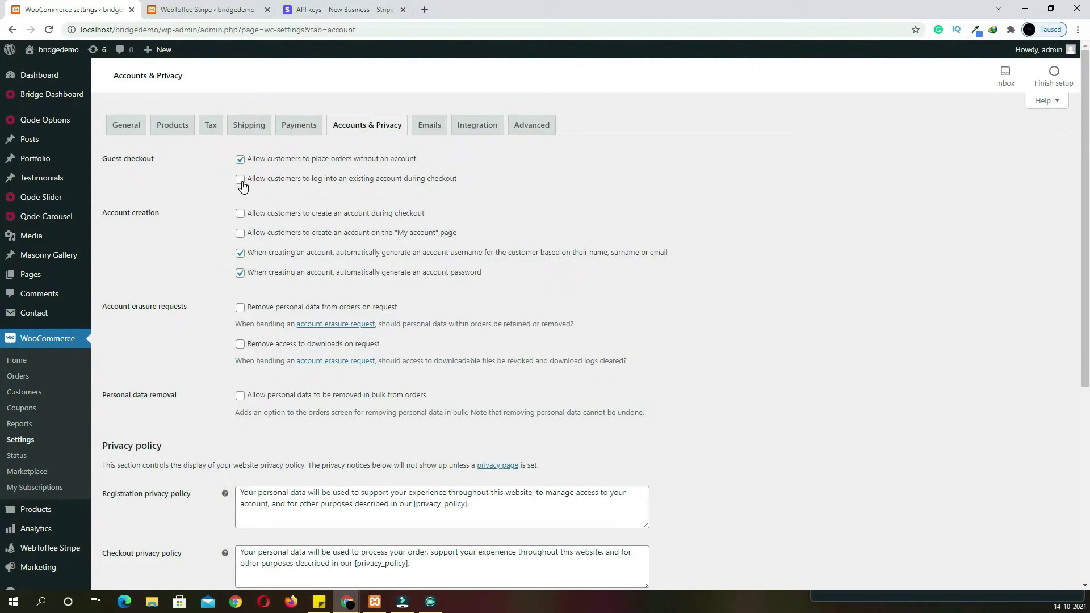
click(241, 215)
click(240, 235)
click(241, 274)
scroll(405, 303, down, 6)
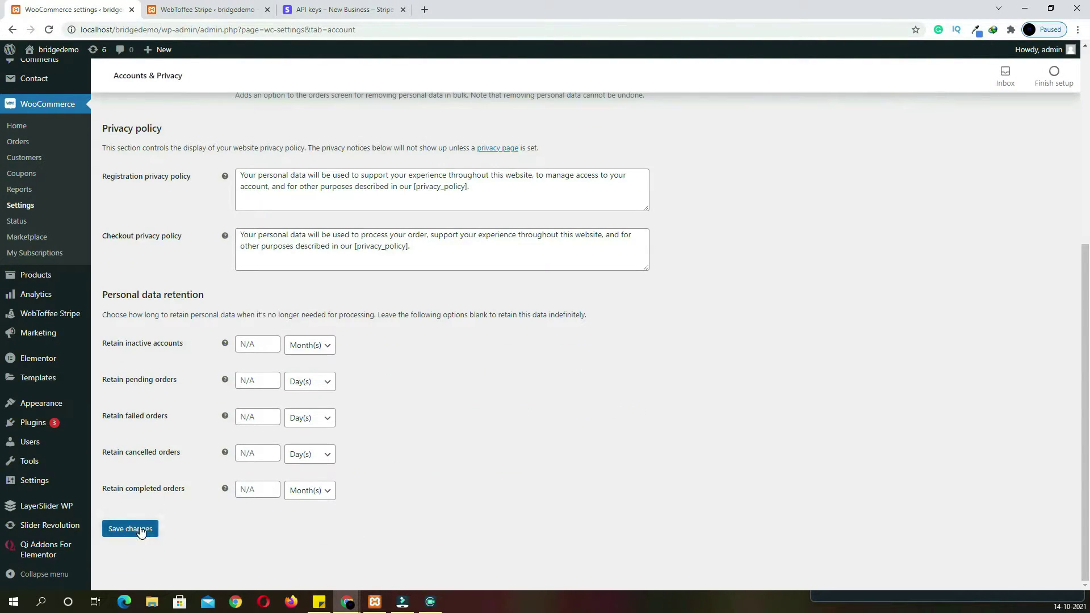
click(137, 529)
Review the Emails and Integration settings, then save Advanced with Cart, Checkout, My account pages 10, 11, 12
click(427, 132)
scroll(396, 288, down, 5)
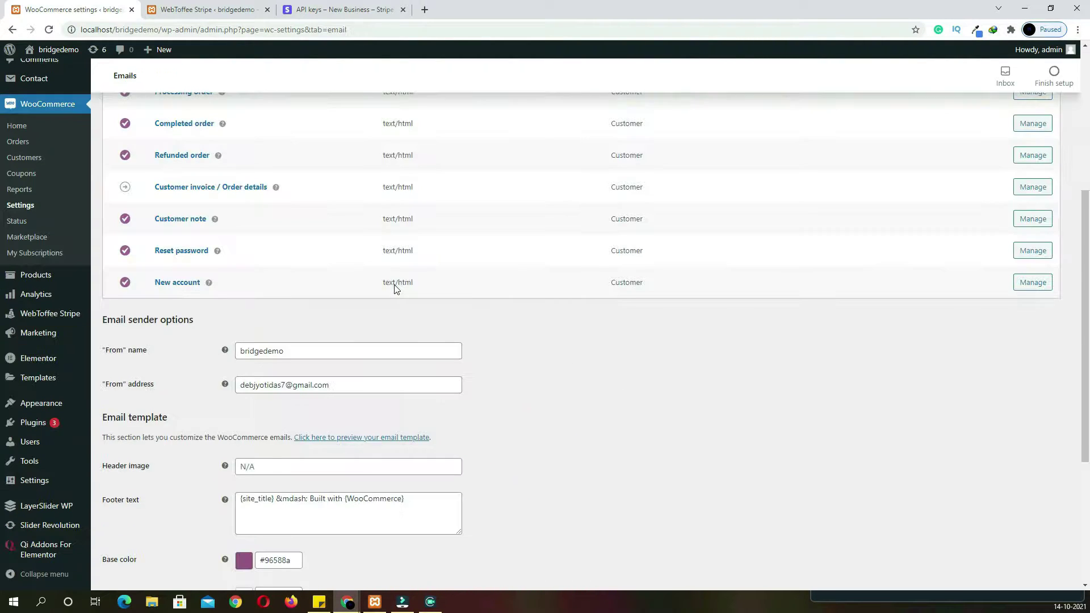
scroll(395, 285, down, 4)
scroll(396, 286, up, 9)
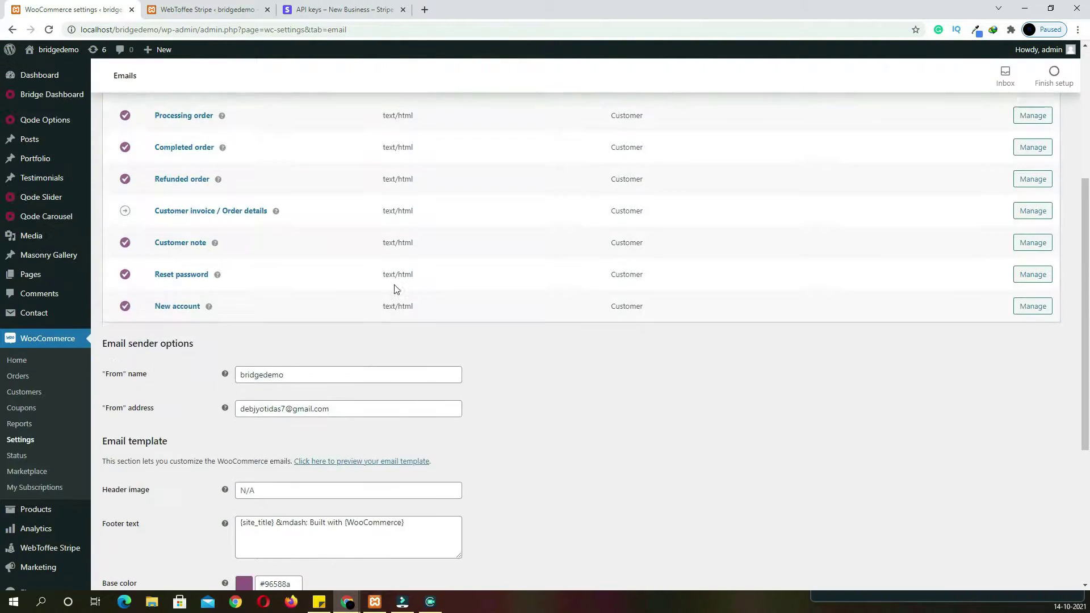
click(486, 128)
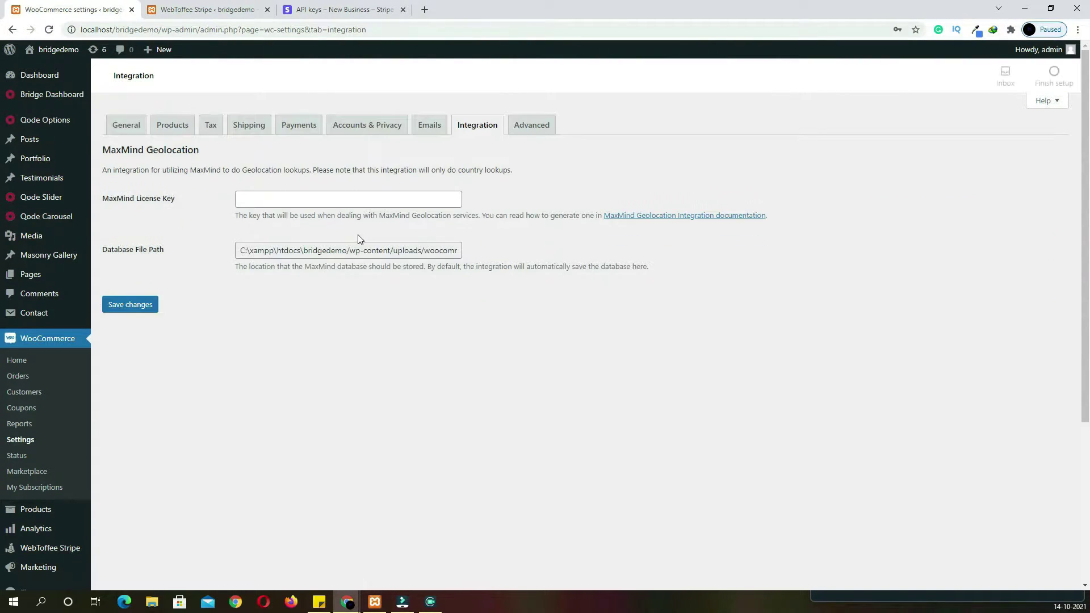
click(538, 127)
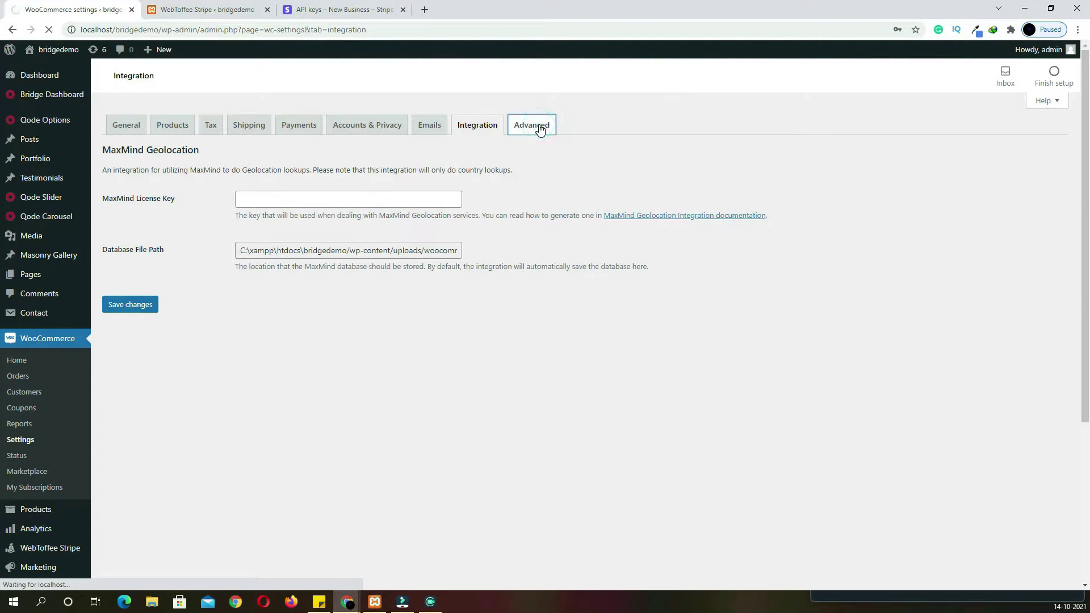
scroll(506, 260, down, 1)
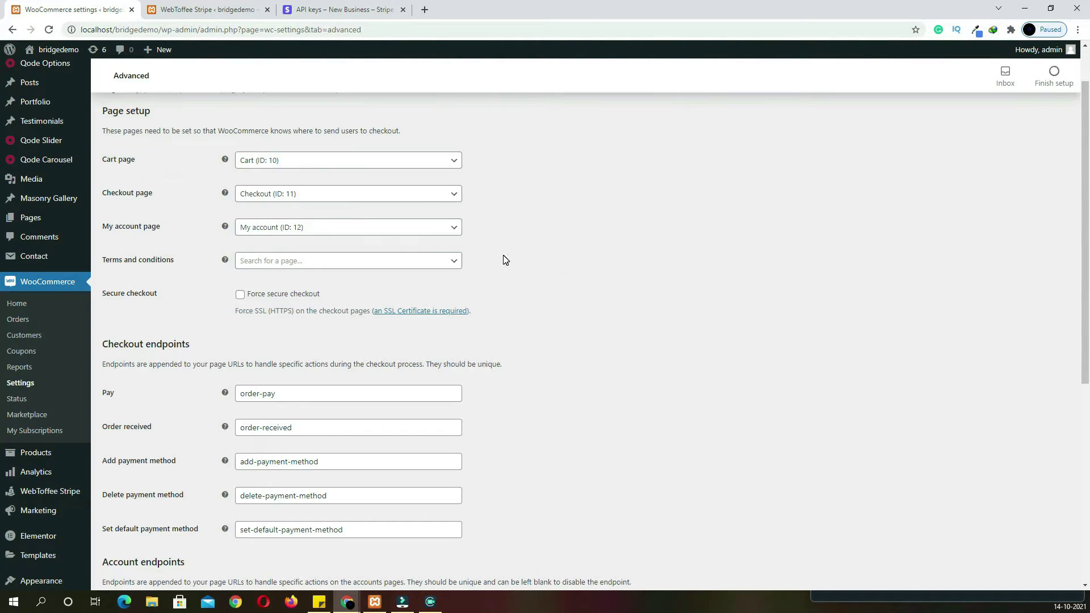
scroll(505, 260, down, 6)
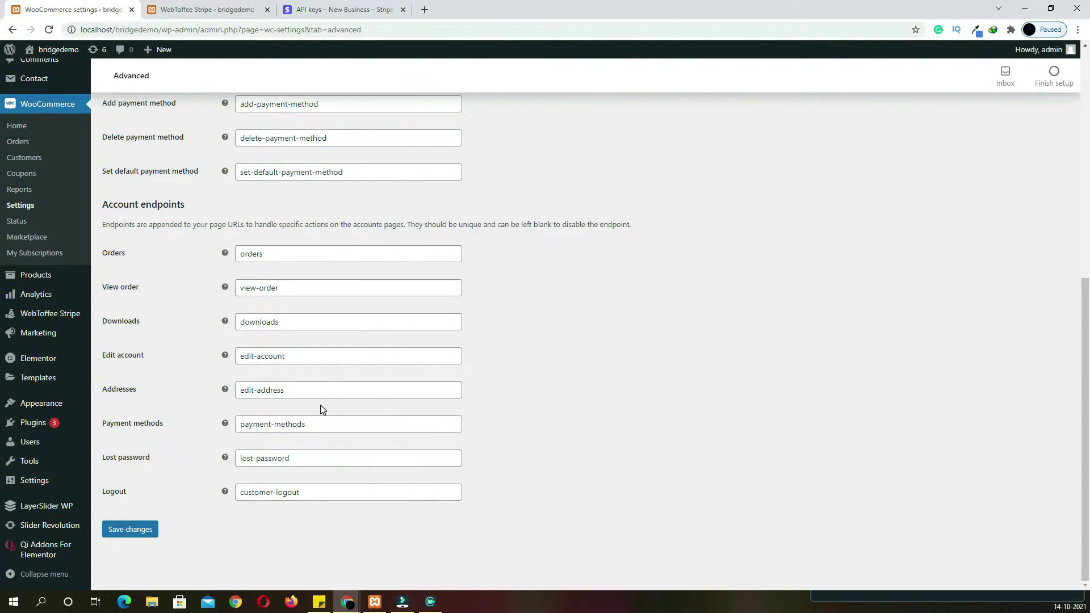
click(146, 530)
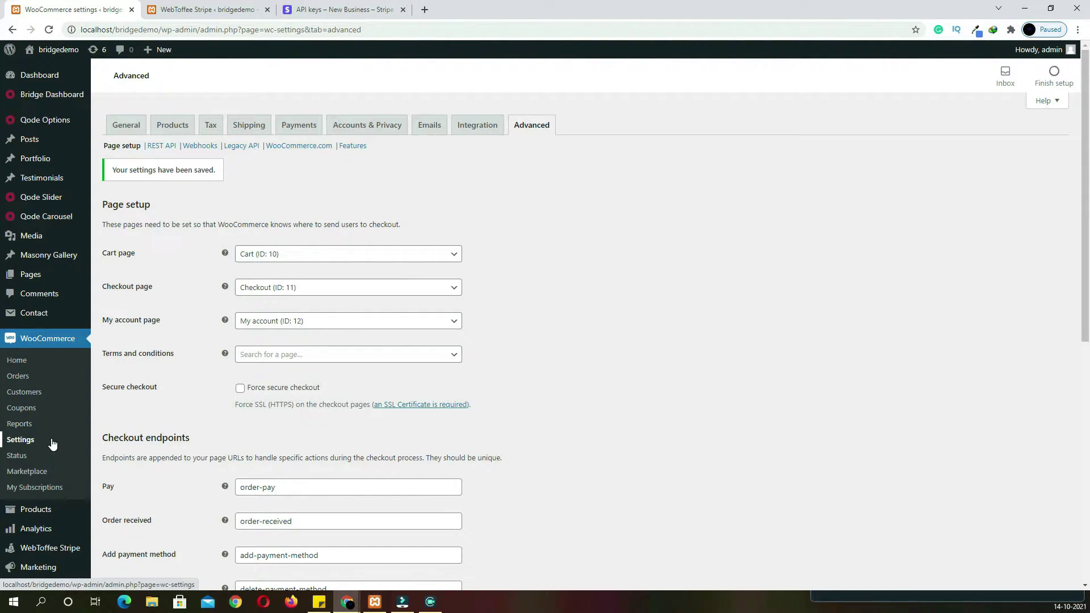
scroll(52, 444, down, 3)
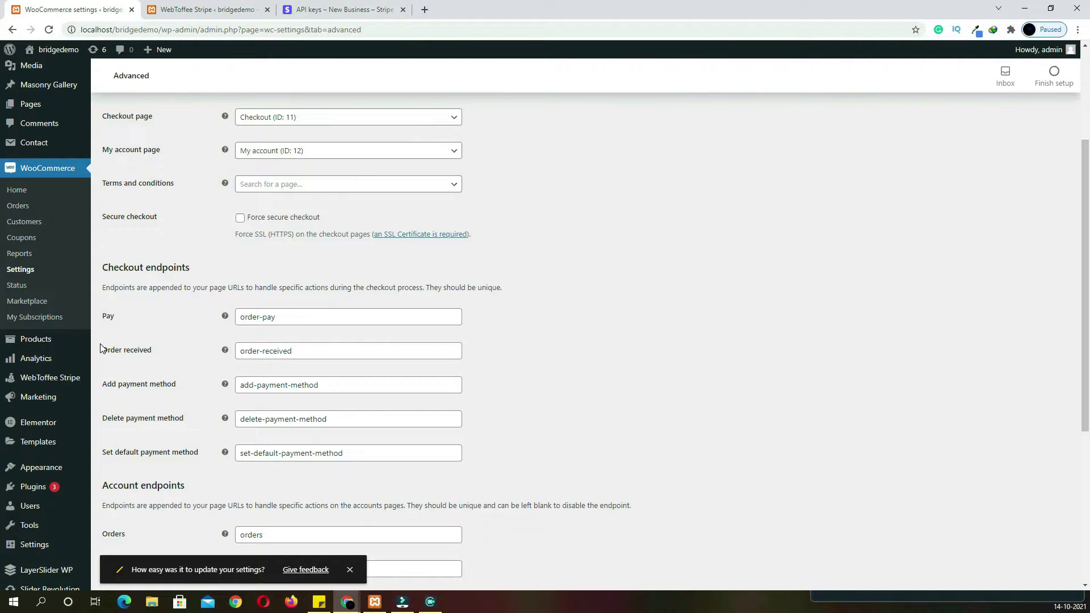
mouse_move(34, 345)
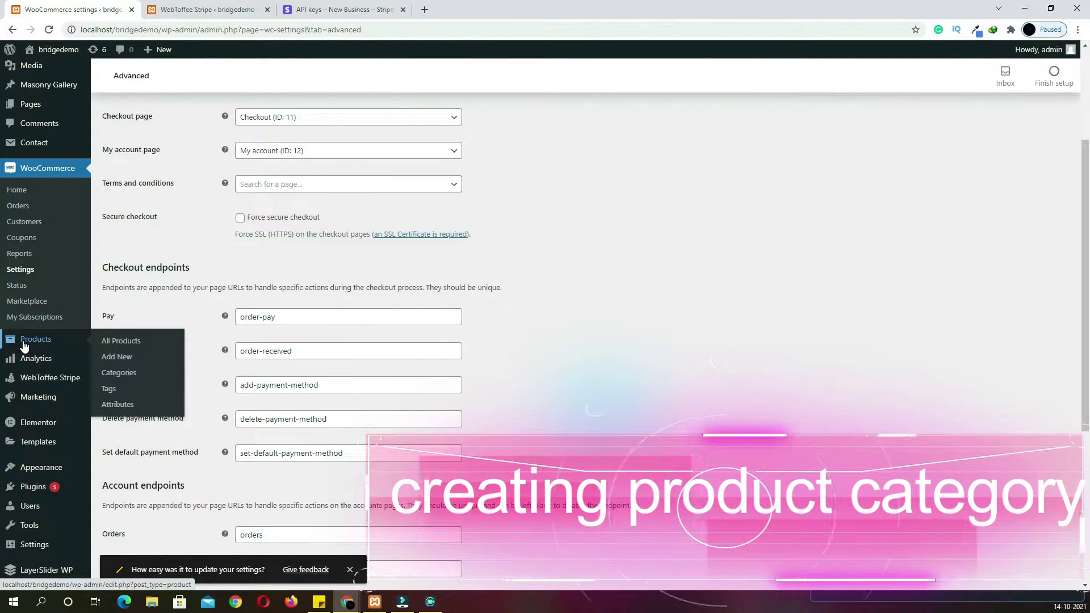
Edit the Uncategorized product category, name it MAN, and start choosing its thumbnail image
click(113, 376)
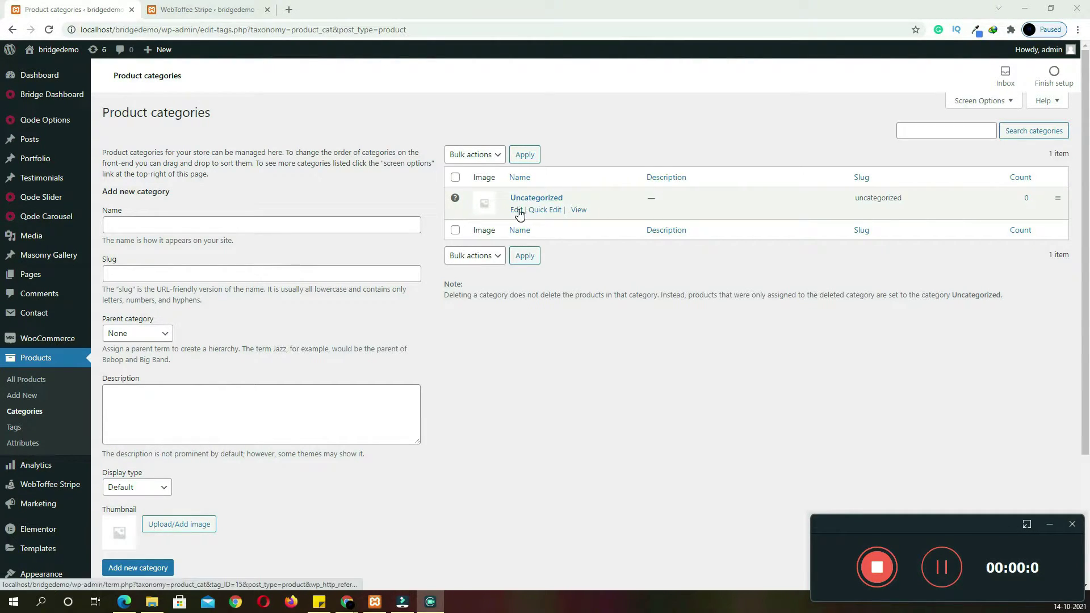
click(517, 210)
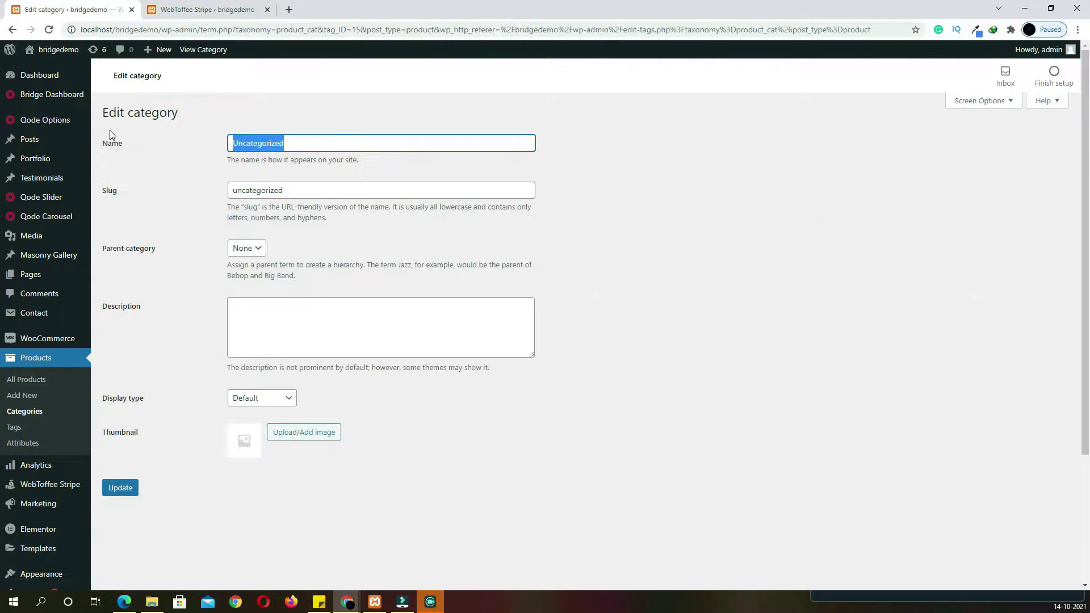
text(MAN)
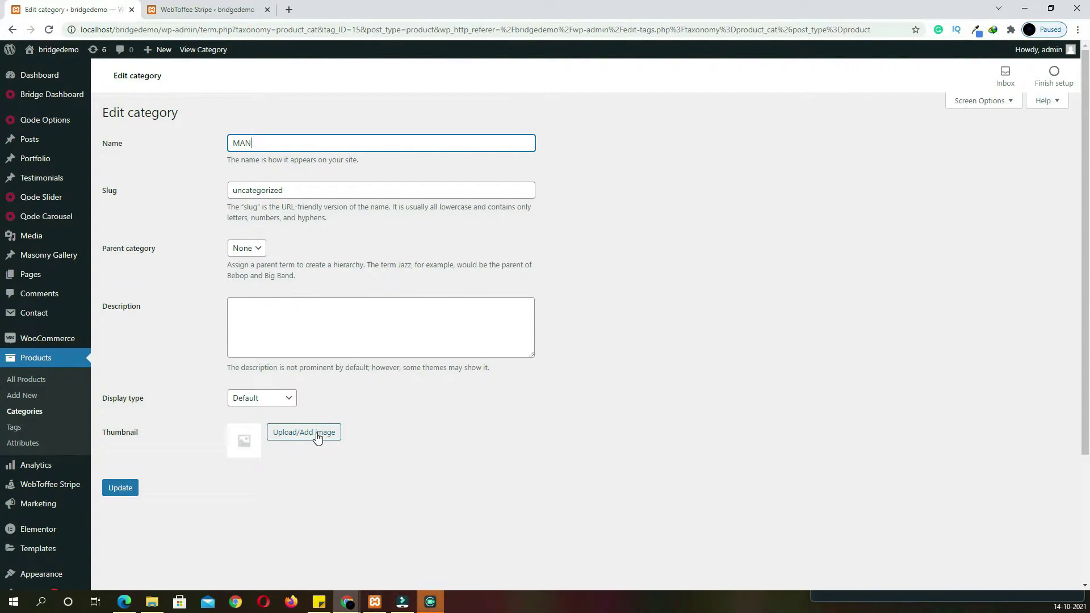
click(317, 434)
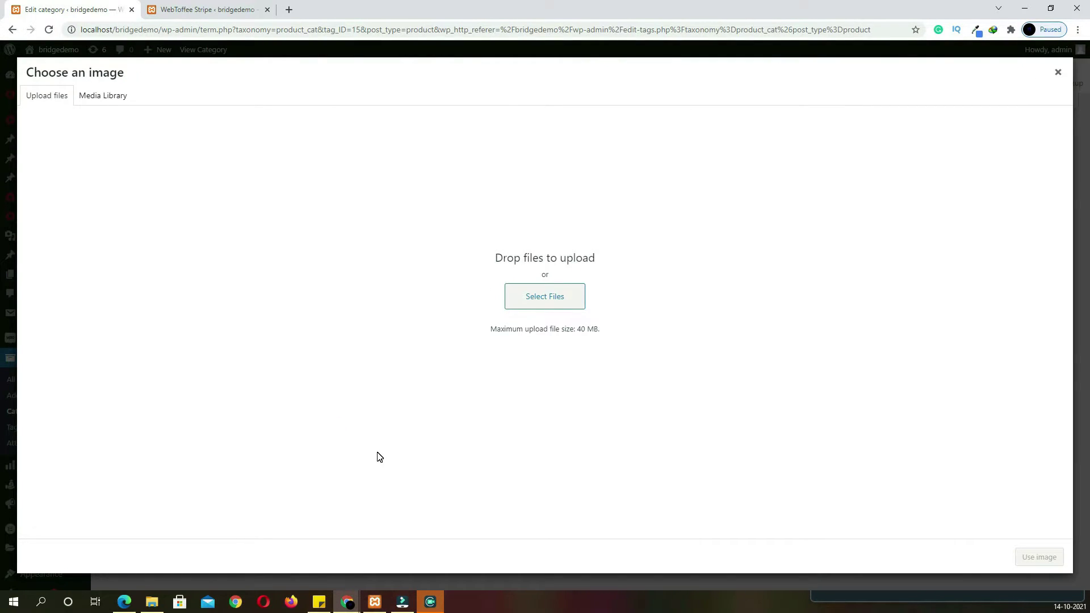
Select all 87 images in the theme's images folder and drag them into the WordPress uploader
click(157, 603)
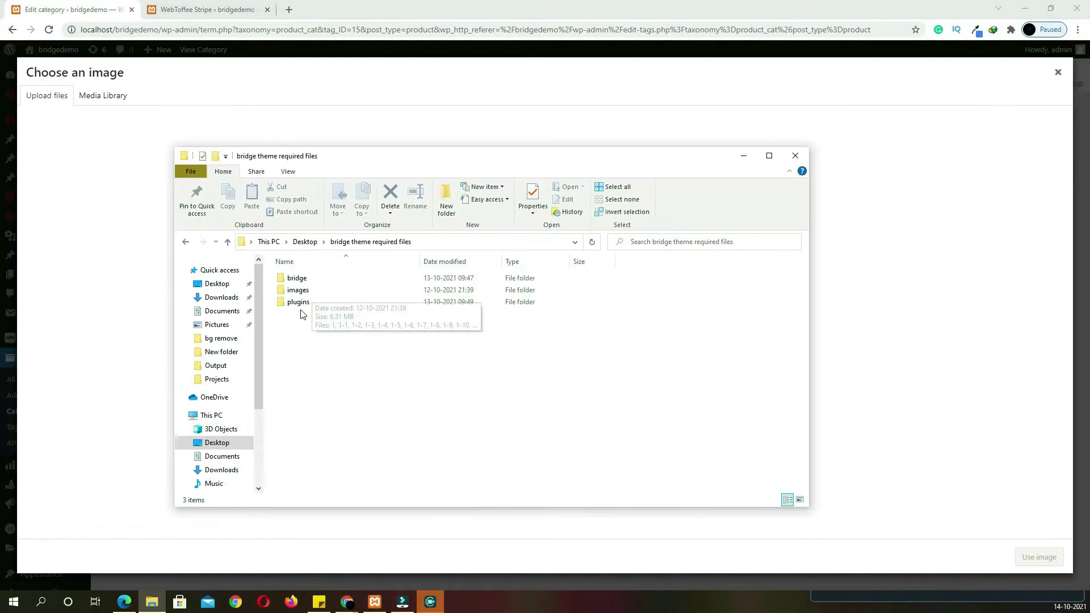
double_click(298, 290)
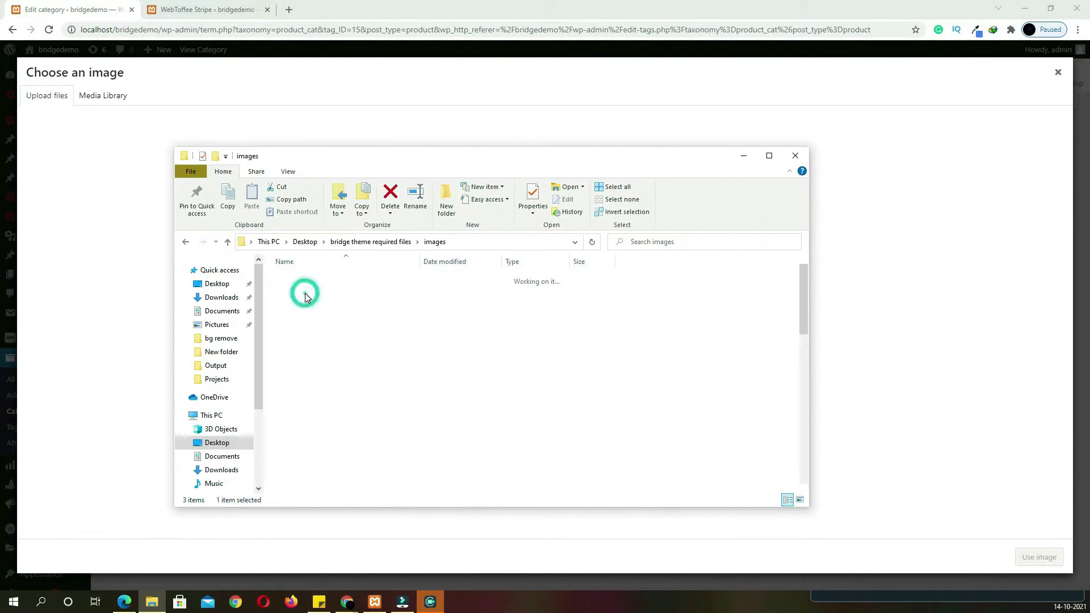
key(ctrl+a)
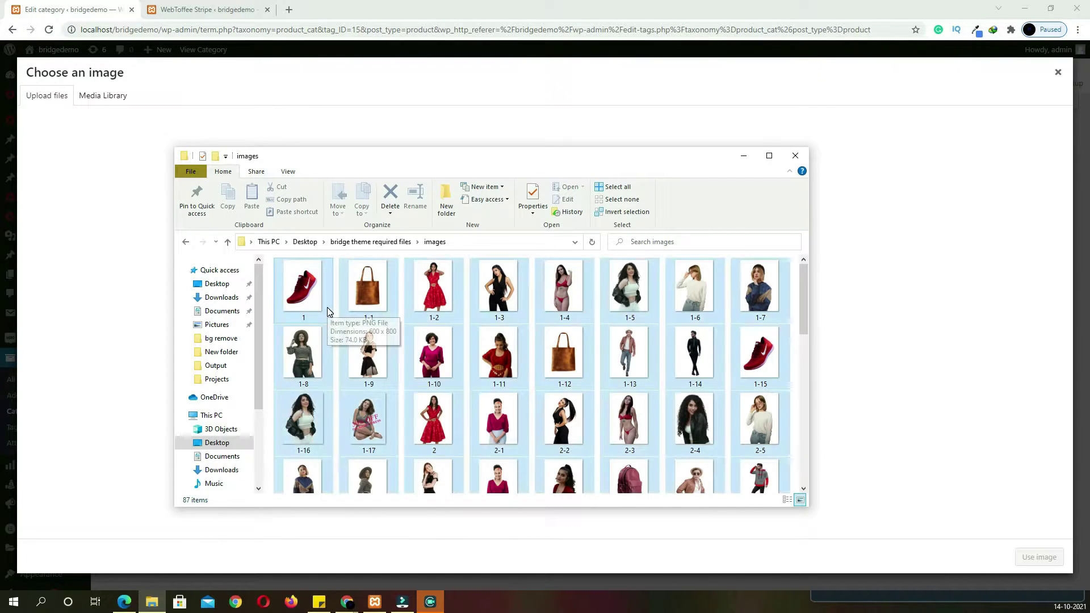
drag(316, 300, 978, 307)
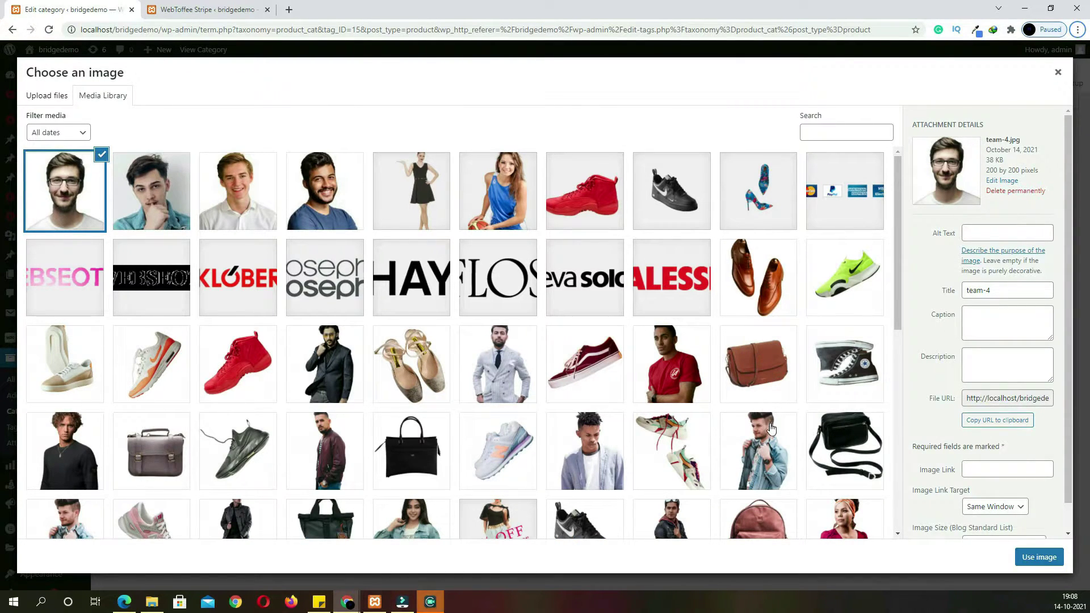
Give the MAN category the denim-jacket image as thumbnail and save it
click(768, 460)
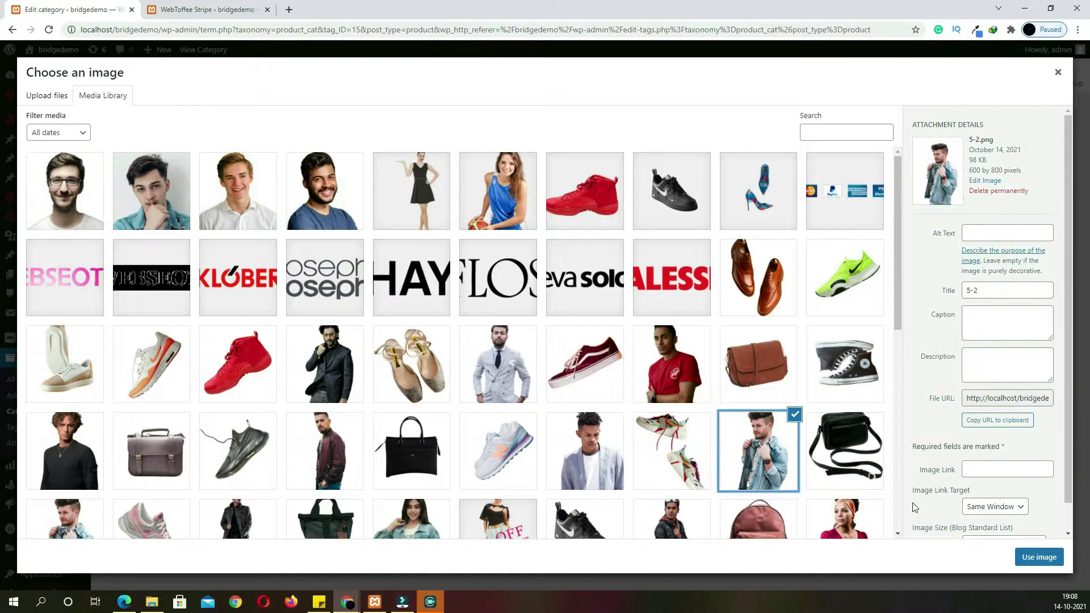
click(1040, 560)
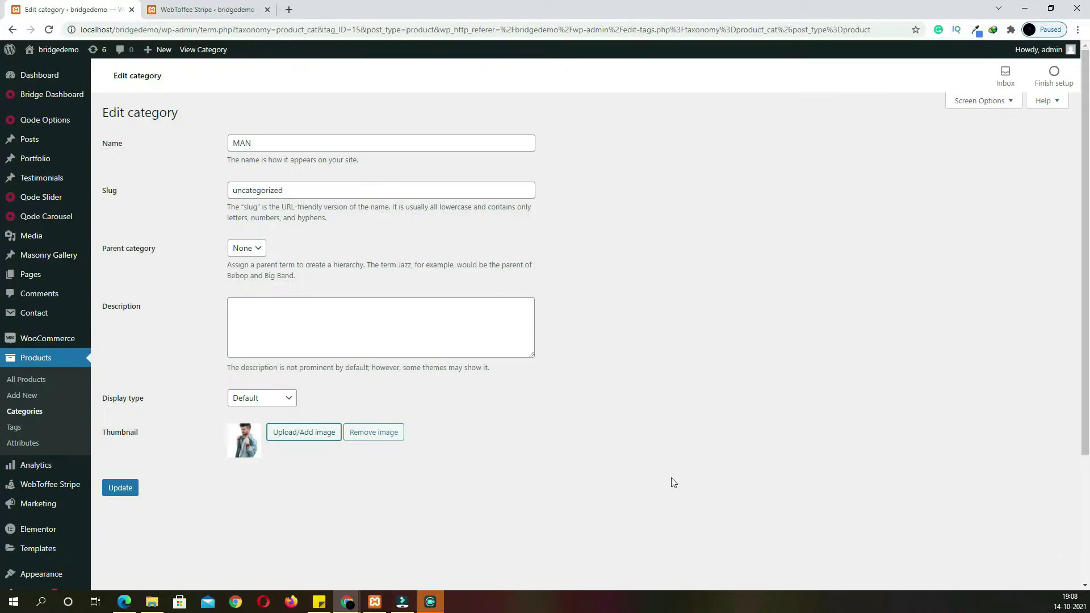
click(132, 487)
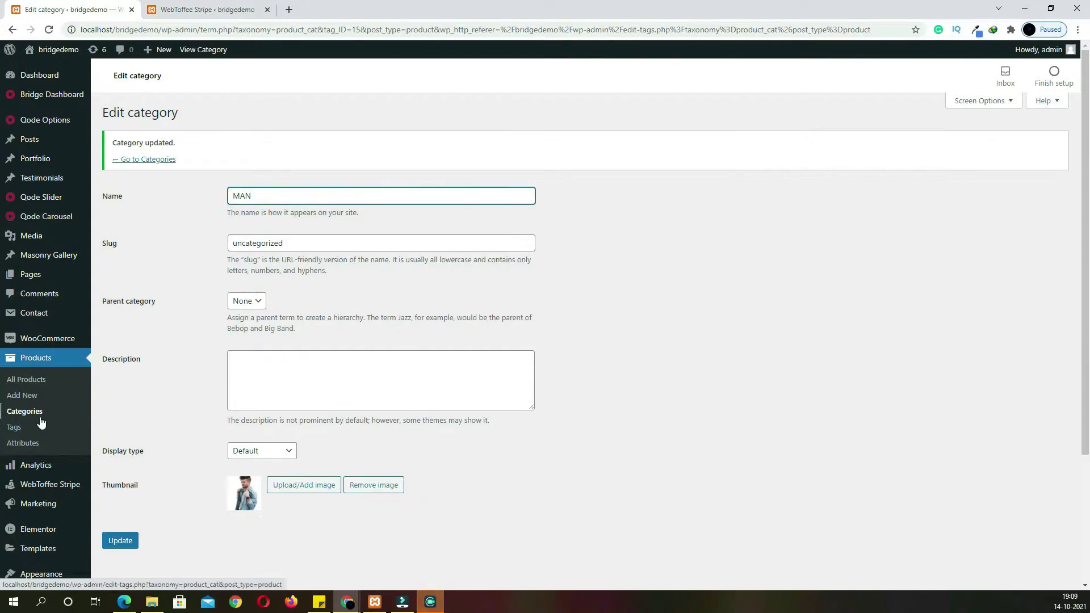
click(40, 419)
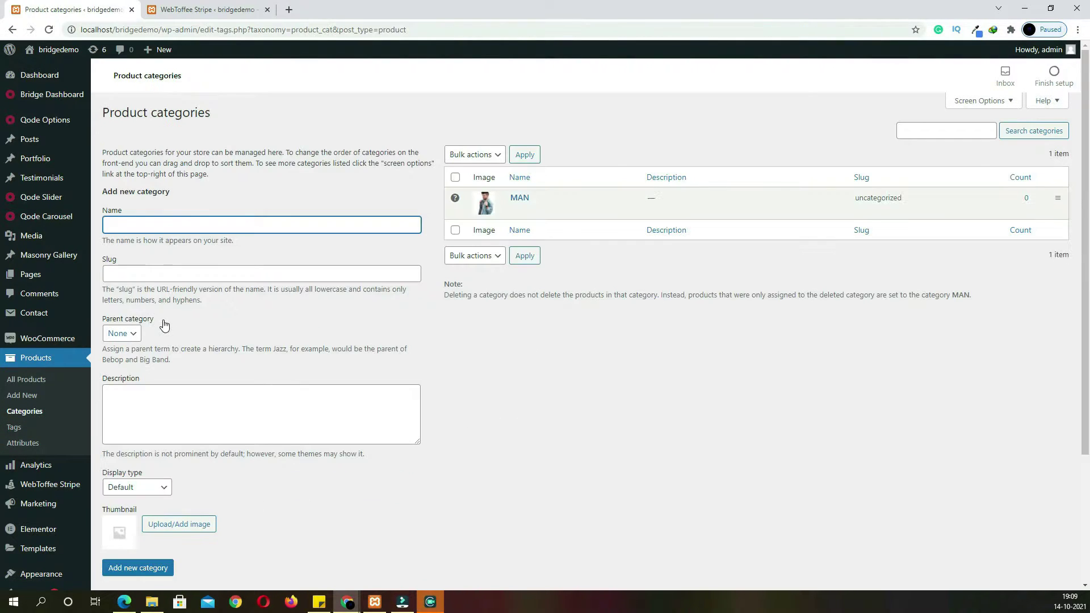
Add a BAG category with the brown bag image as its thumbnail
text(BAG)
click(187, 523)
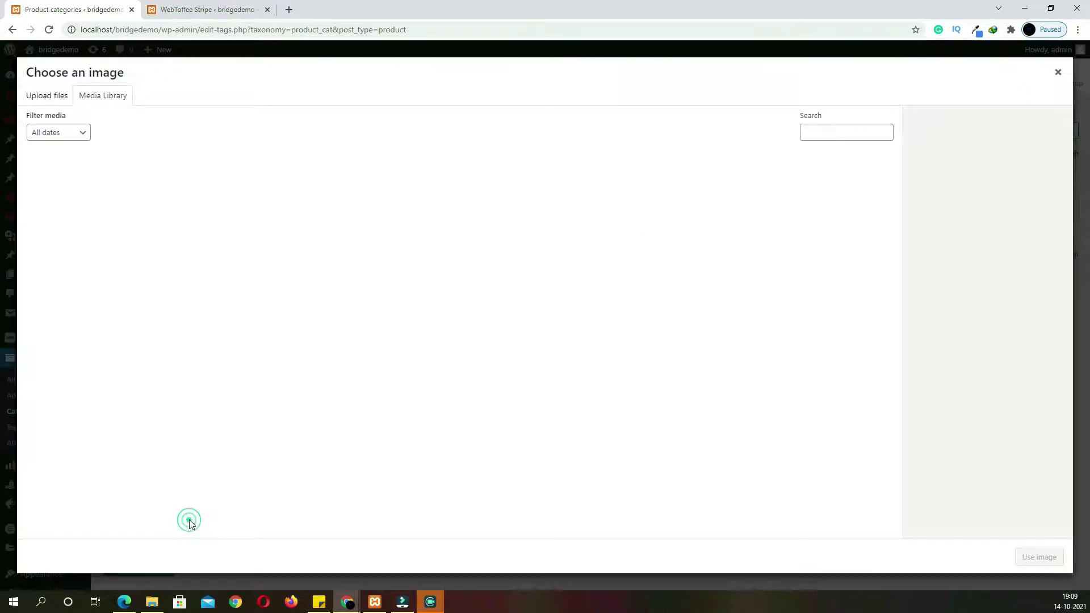
click(421, 412)
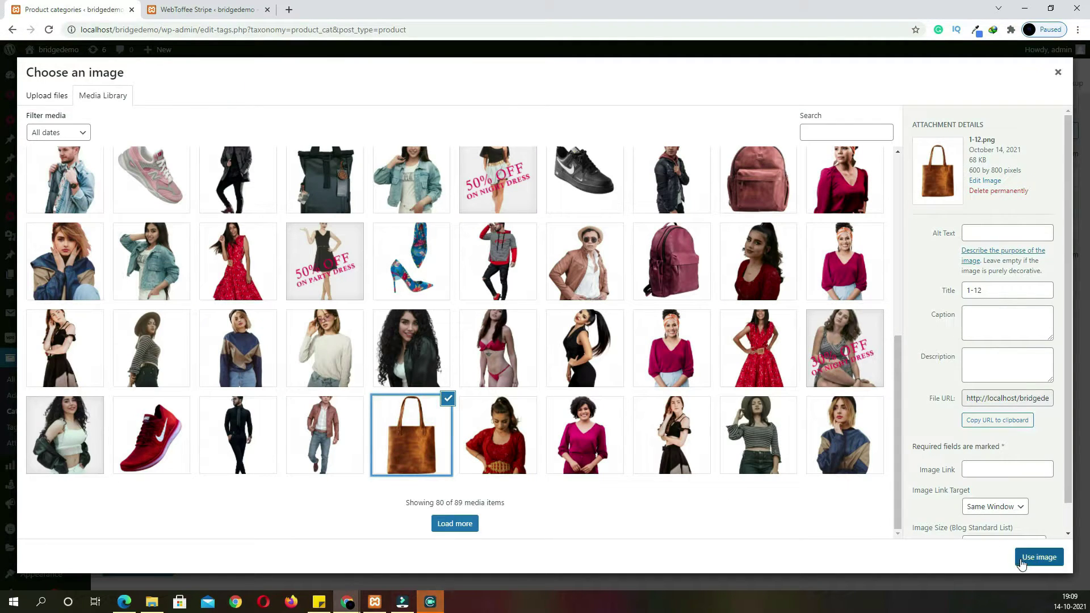
click(1025, 559)
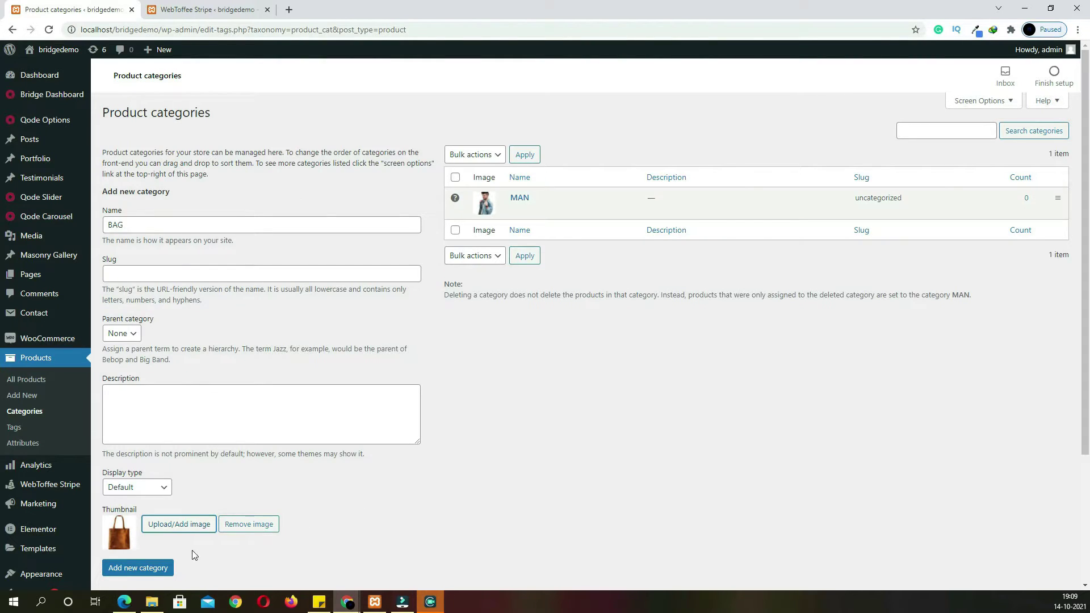
click(162, 569)
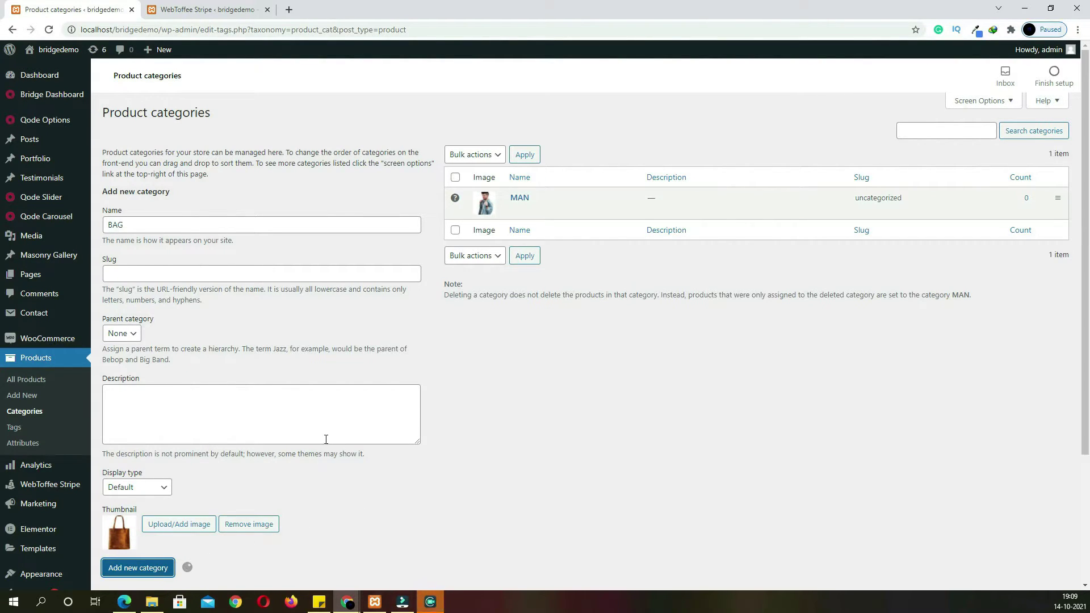
Add a SHOES category with the red sneaker image as its thumbnail
click(204, 229)
text(SHOES)
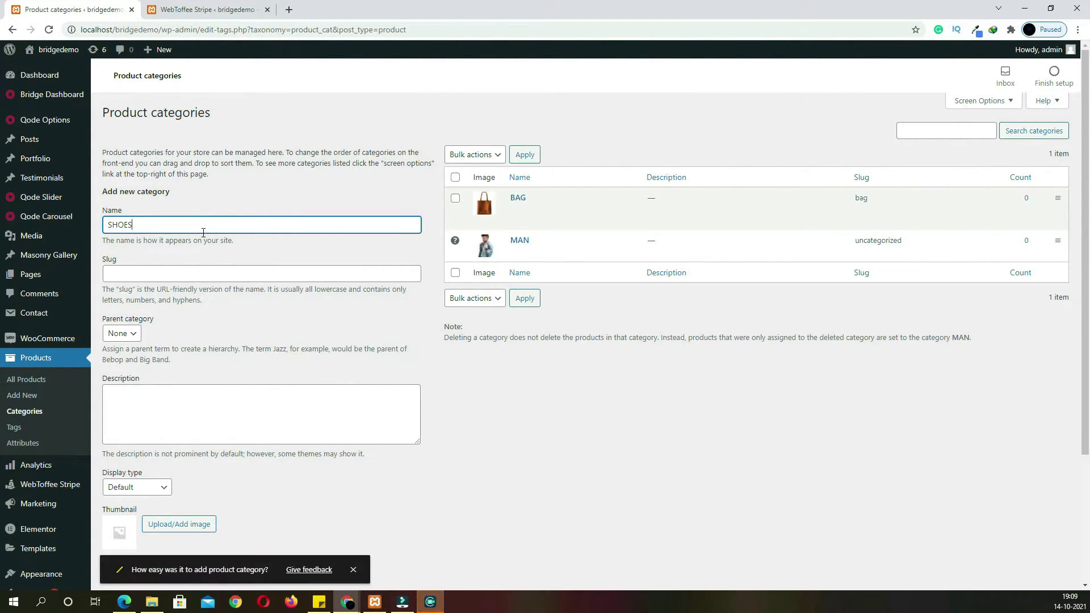
scroll(269, 294, down, 3)
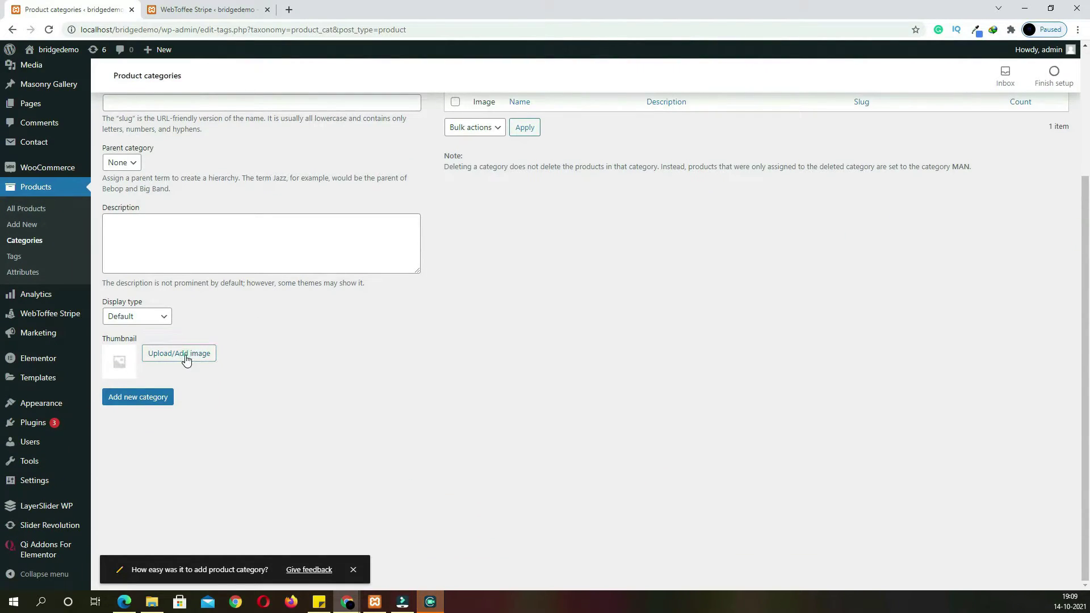
click(183, 357)
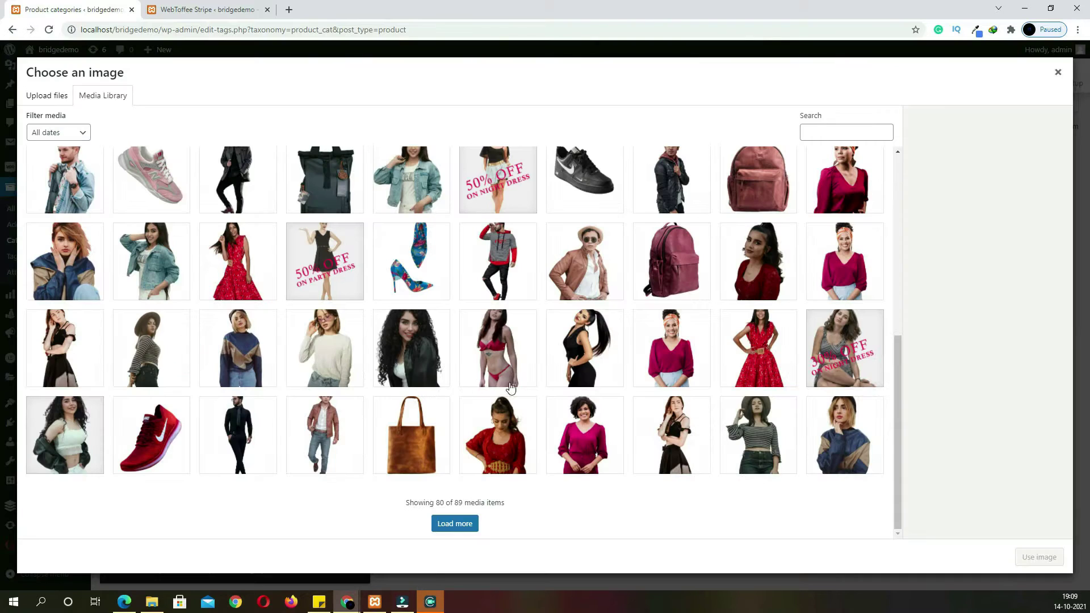
click(135, 434)
click(1029, 560)
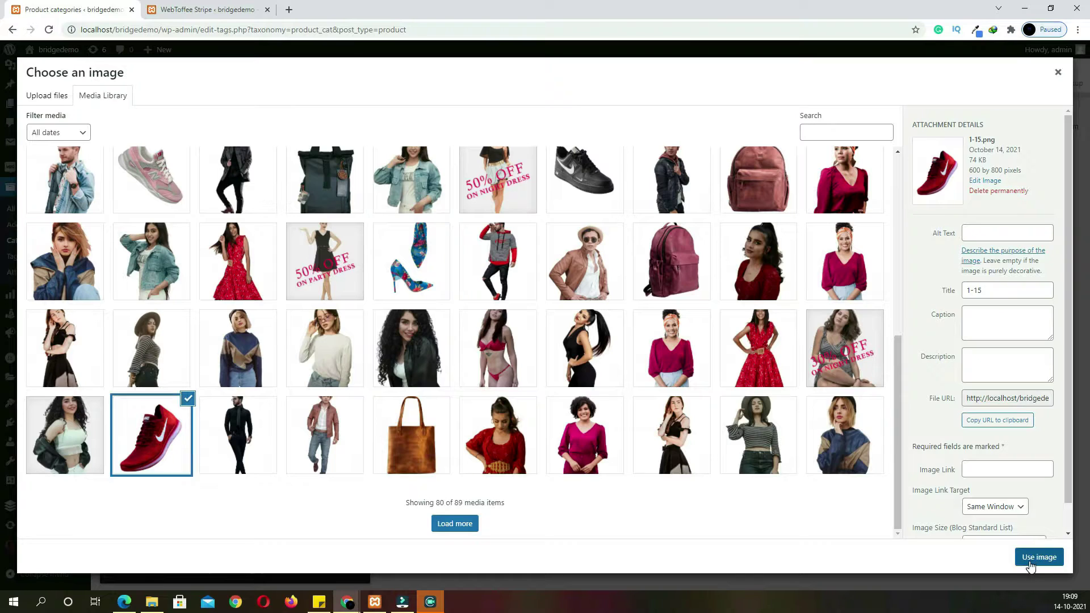
click(157, 403)
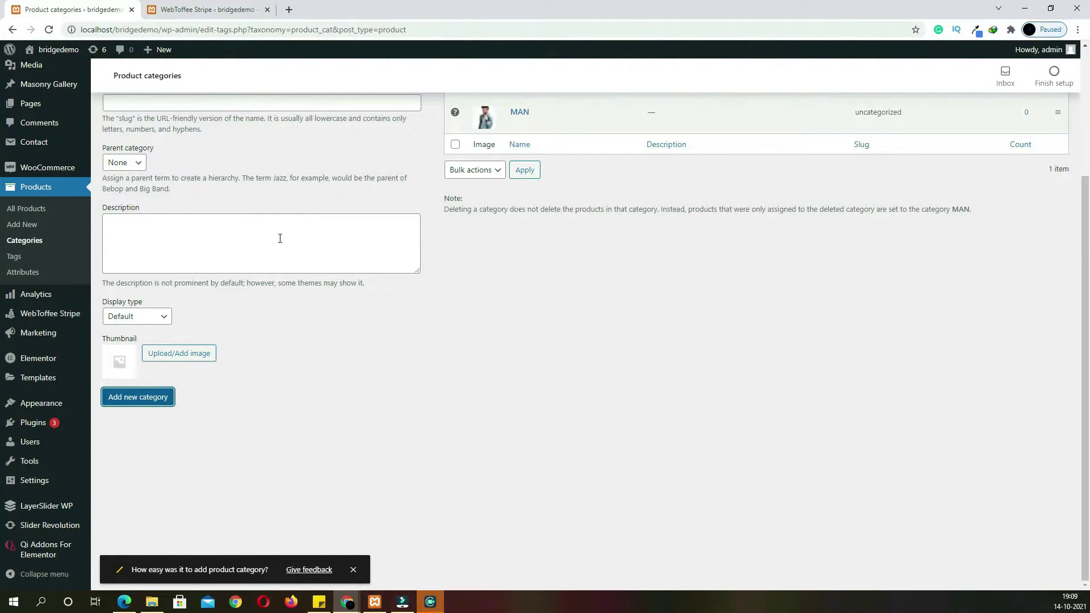
Add the WOMAN category with the pink-blouse photo as its thumbnail
scroll(335, 309, up, 3)
click(185, 226)
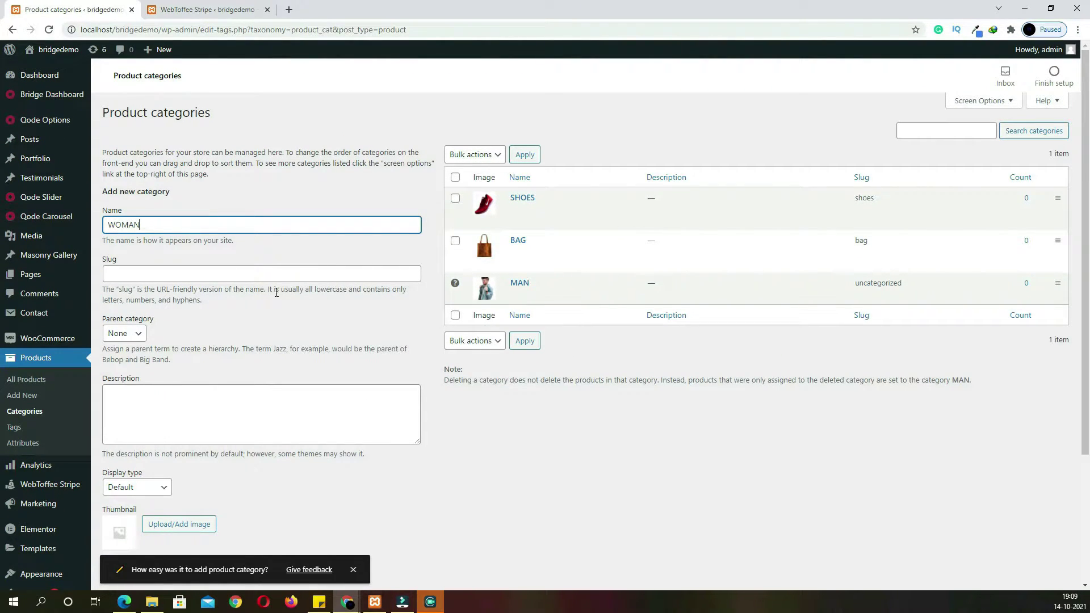
scroll(262, 278, down, 3)
click(173, 357)
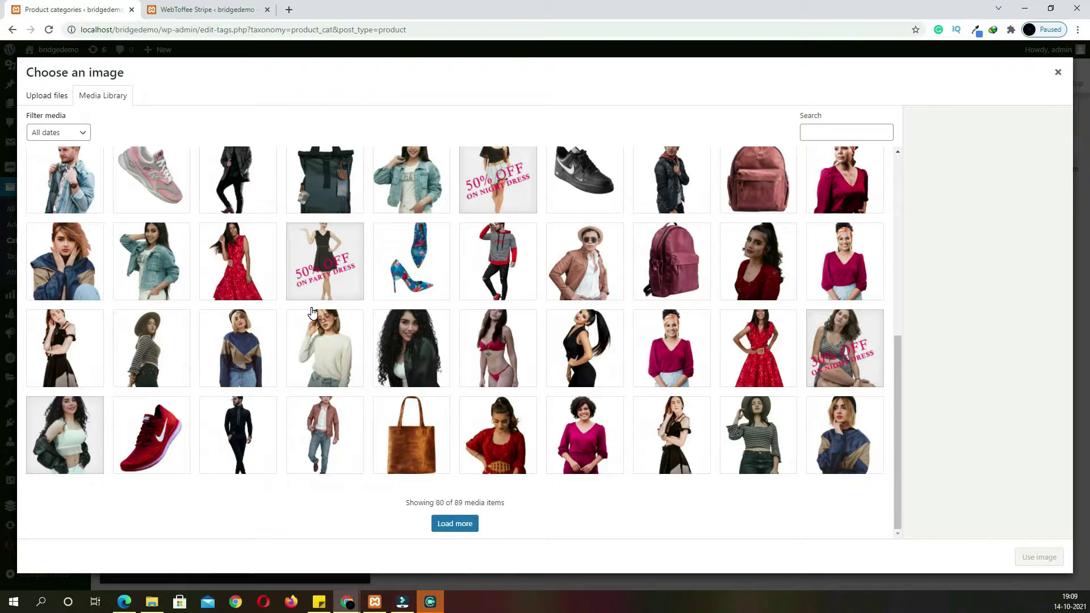
click(687, 364)
click(1026, 554)
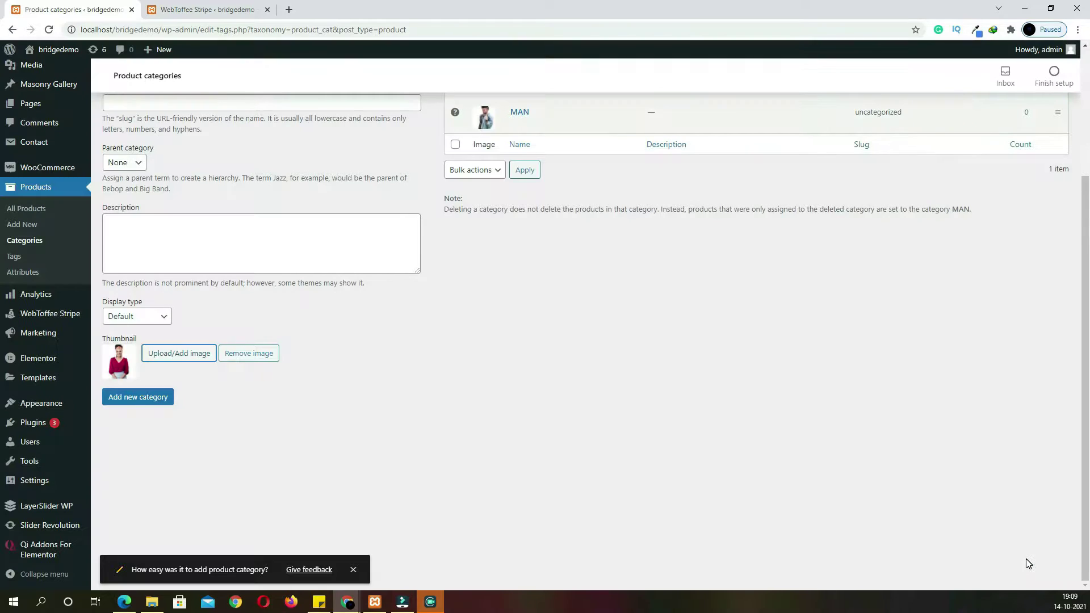
click(168, 398)
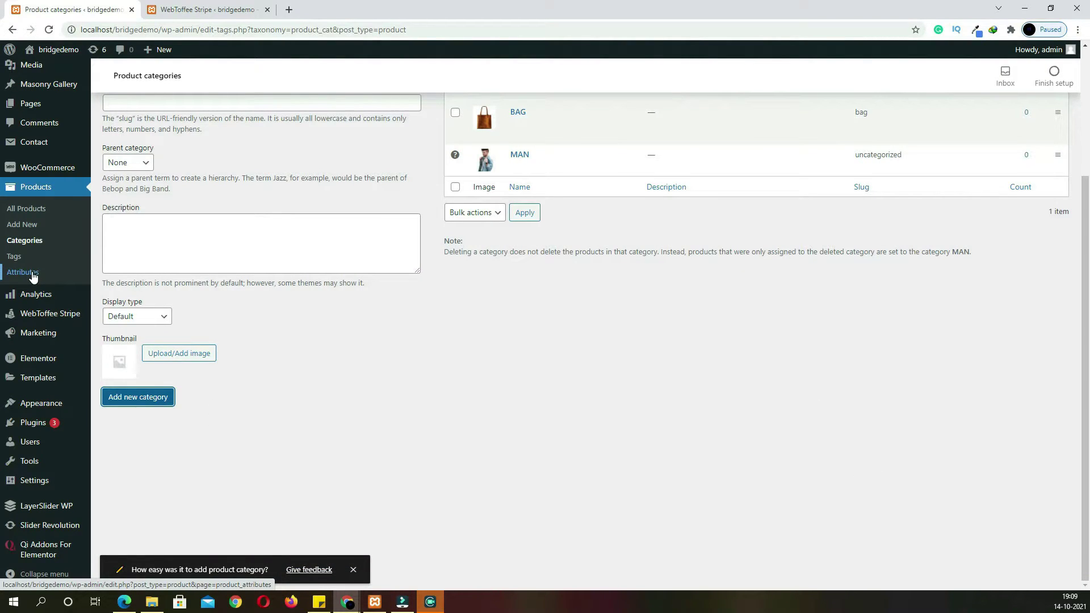
Create two product attributes named 'colour' and 'SIZE'
click(32, 276)
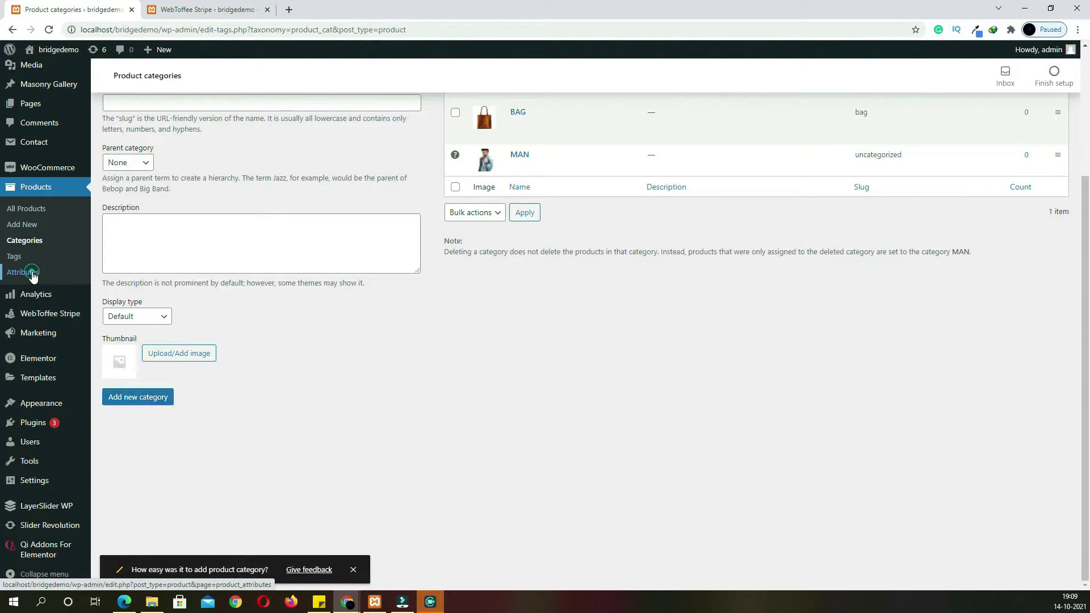
text(colour)
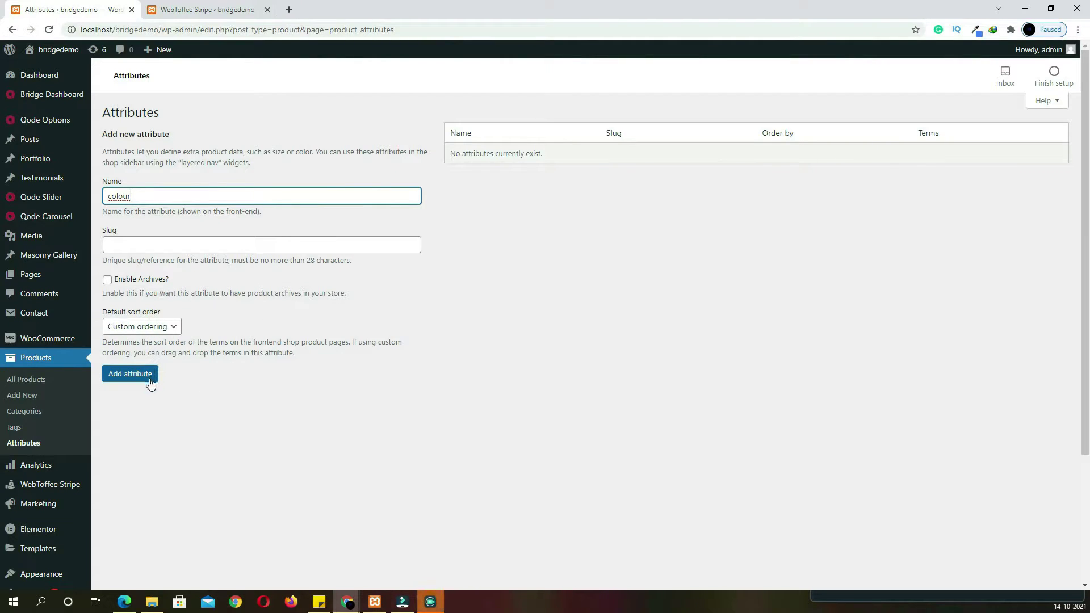
click(149, 379)
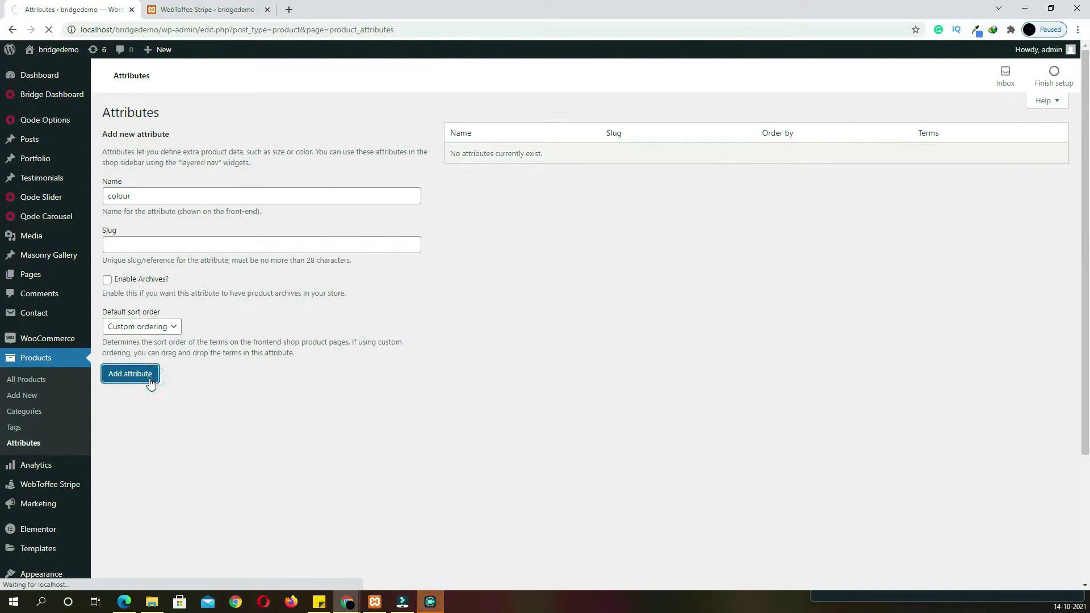
text(SIZE)
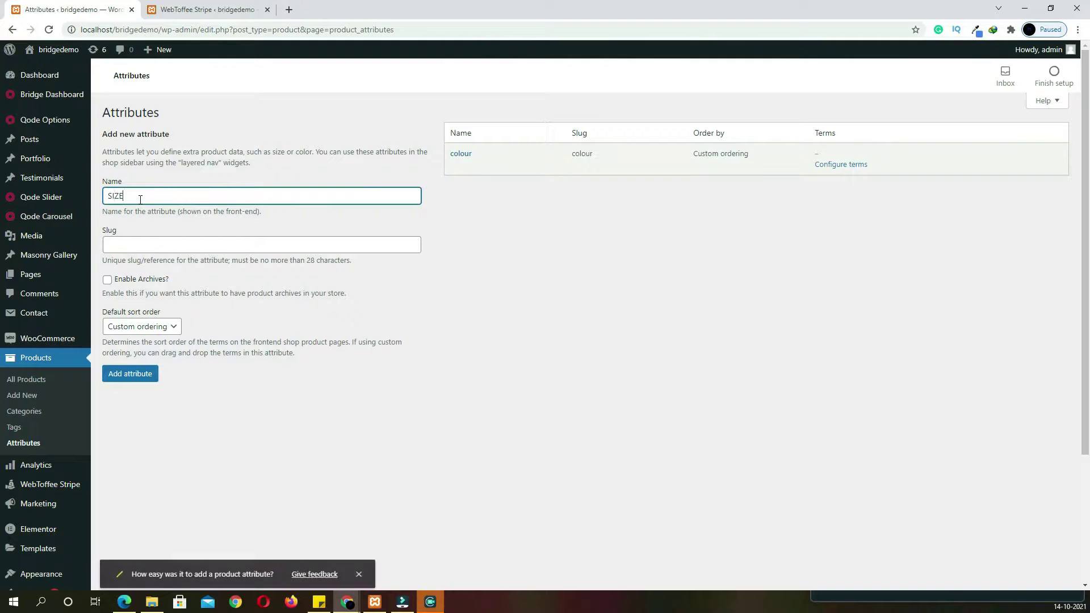
click(149, 379)
Add the colour terms RED, BLACK, WHITE, BLUE and SKY BLUE
click(462, 153)
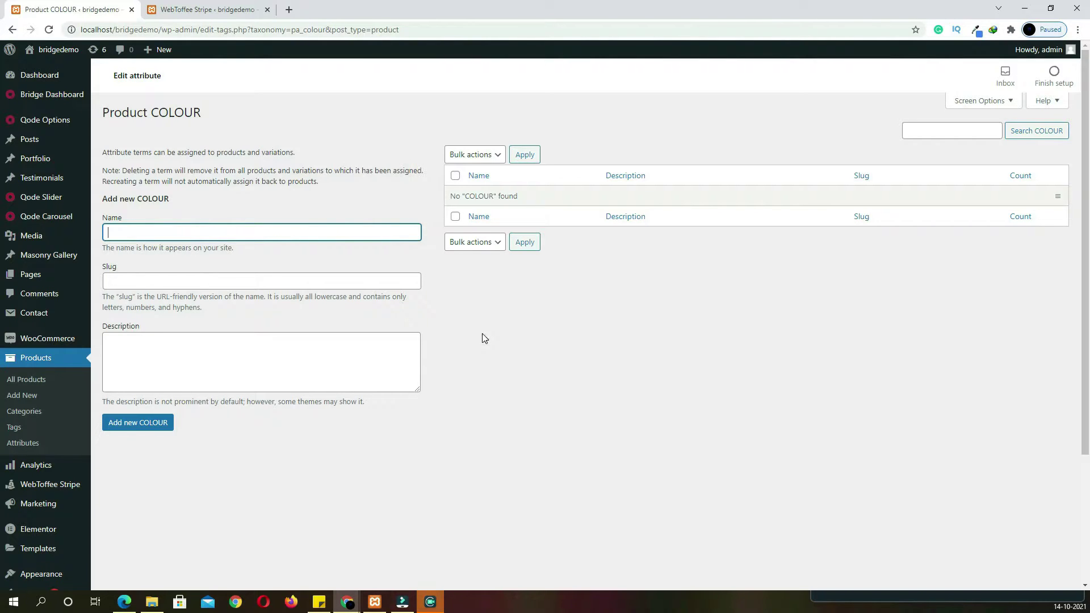
text(RED)
key(Return)
text(BLACK)
key(Return)
text(WHITE)
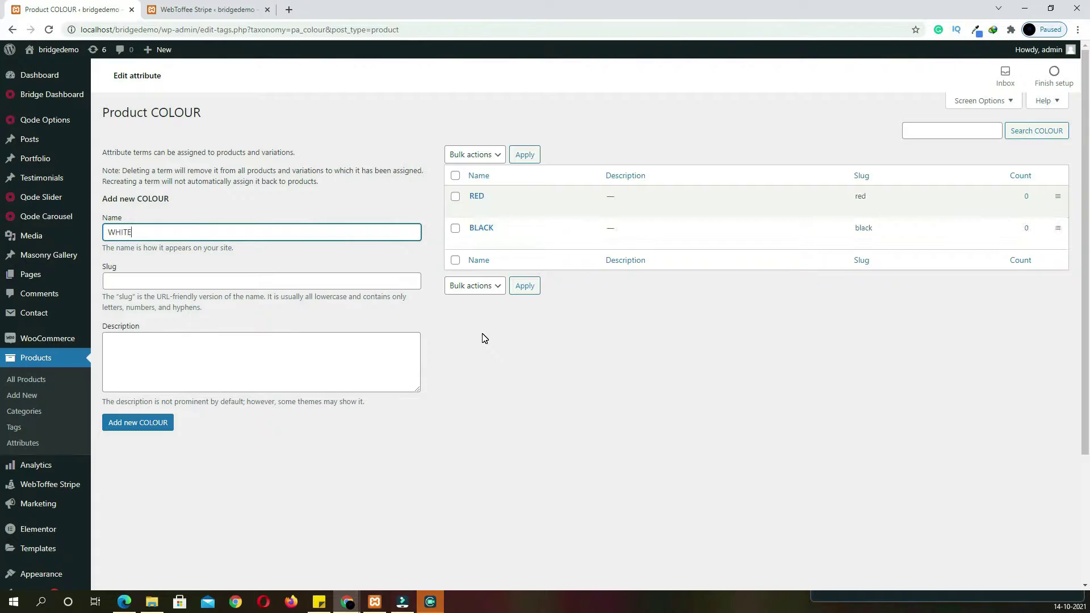
key(Return)
text(BLUE)
key(Return)
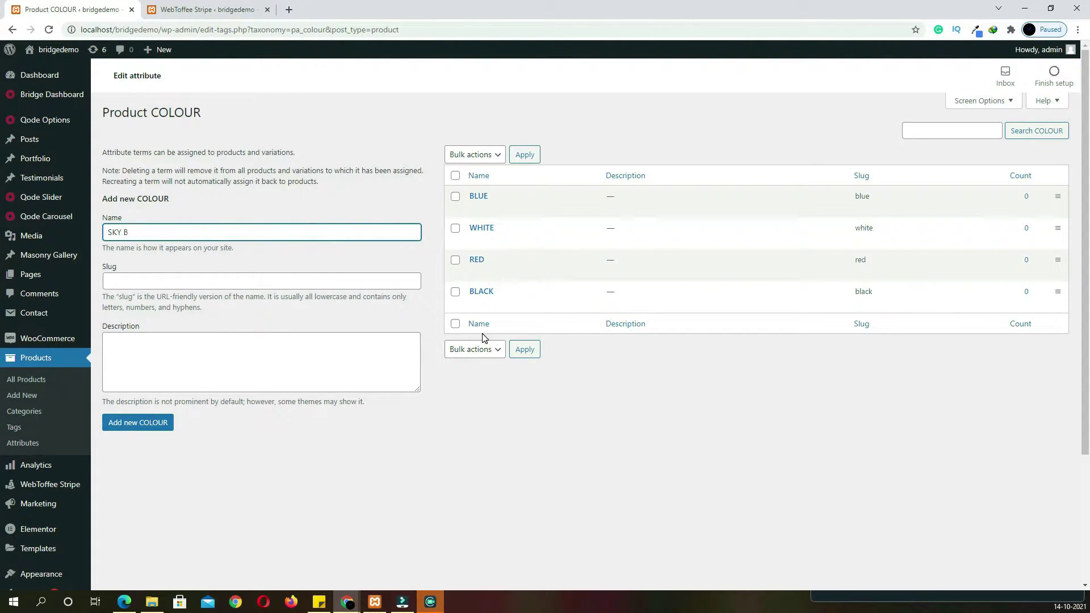
key(Return)
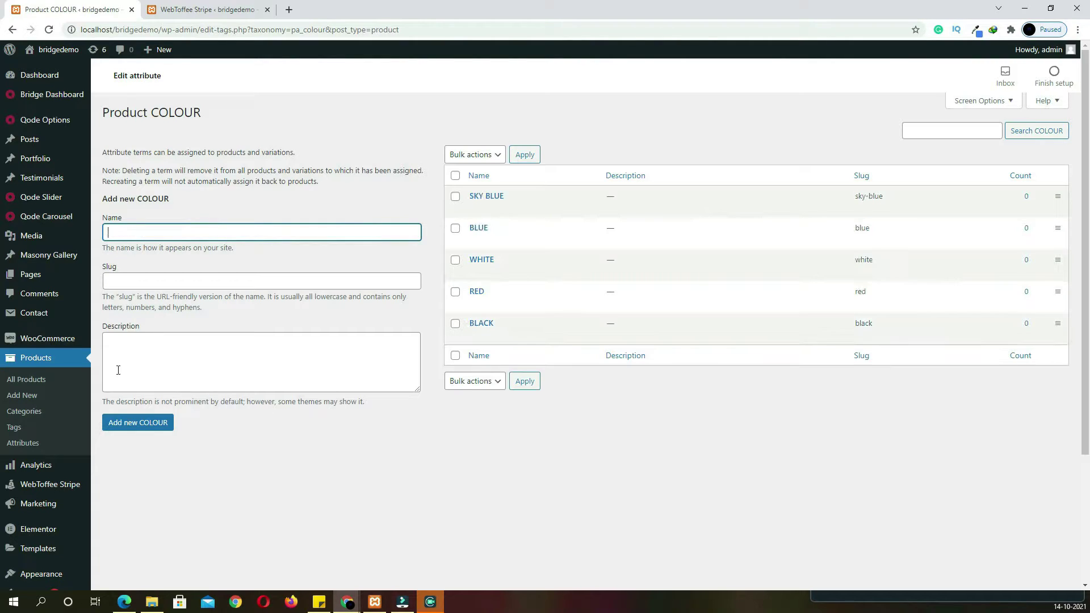
Add the size terms S, M, L and XL to the SIZE attribute
click(25, 443)
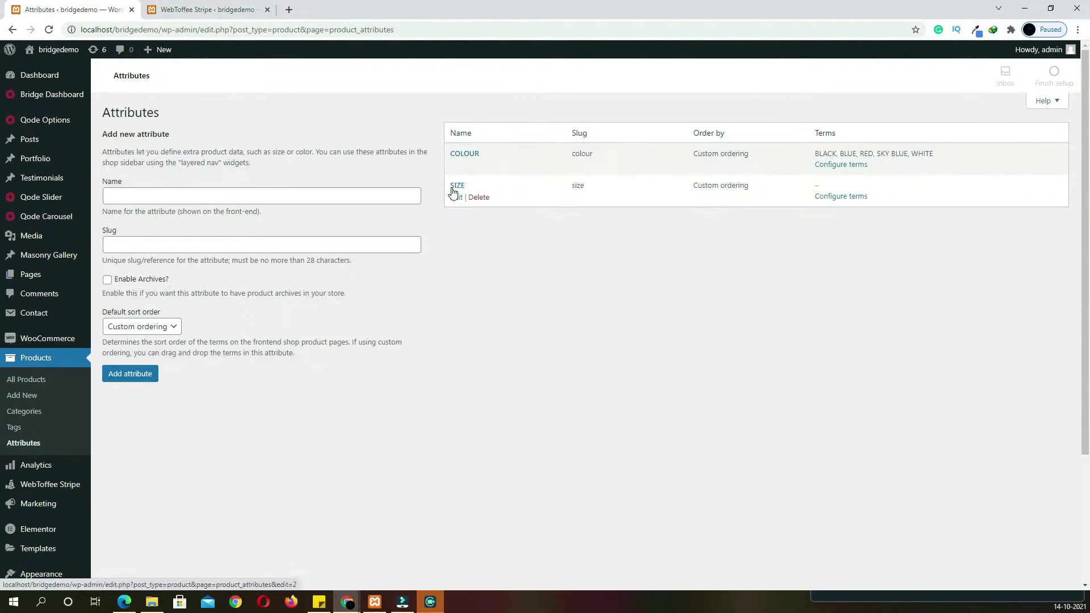
click(456, 187)
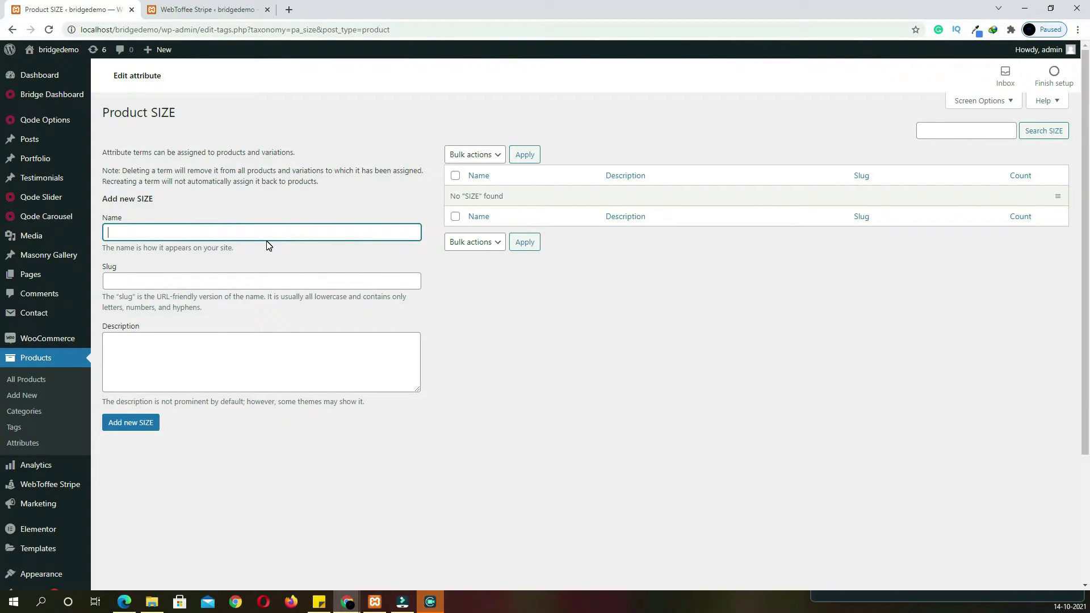
text(S)
key(Return)
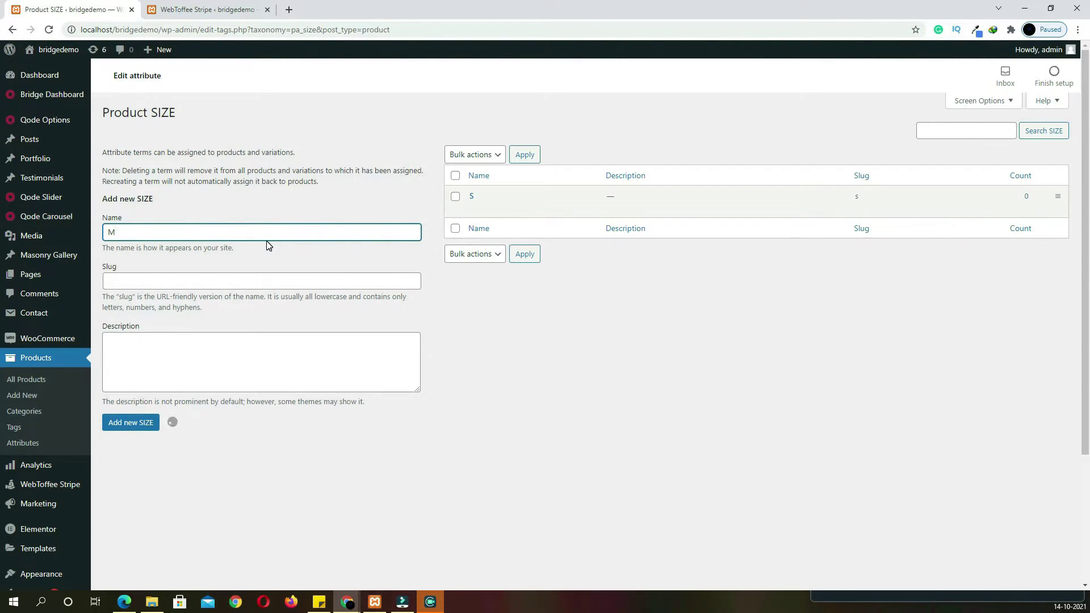
text(L)
key(Return)
text(XL)
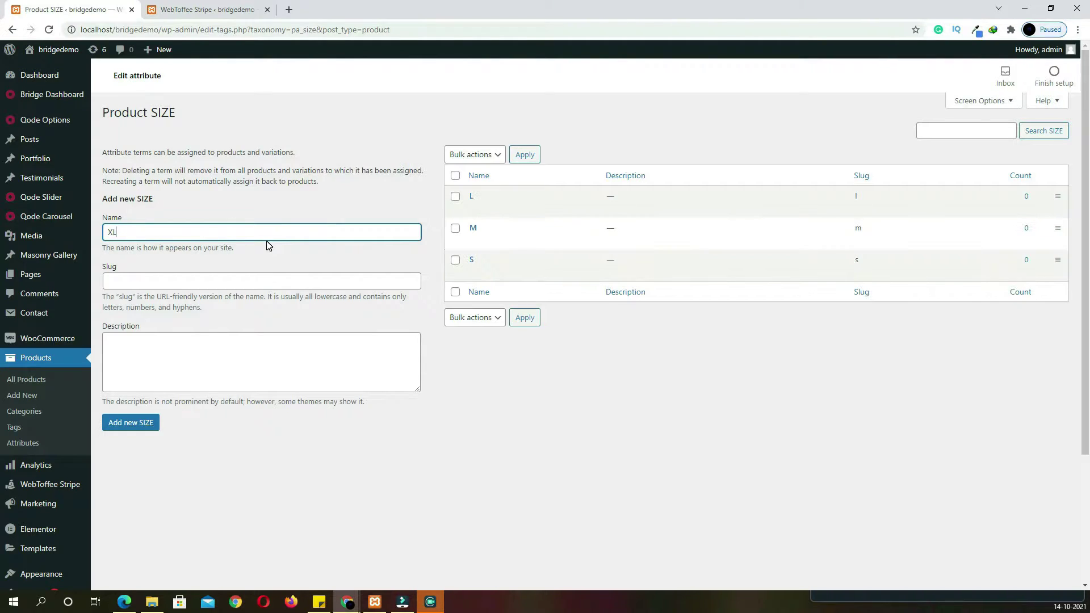
key(Return)
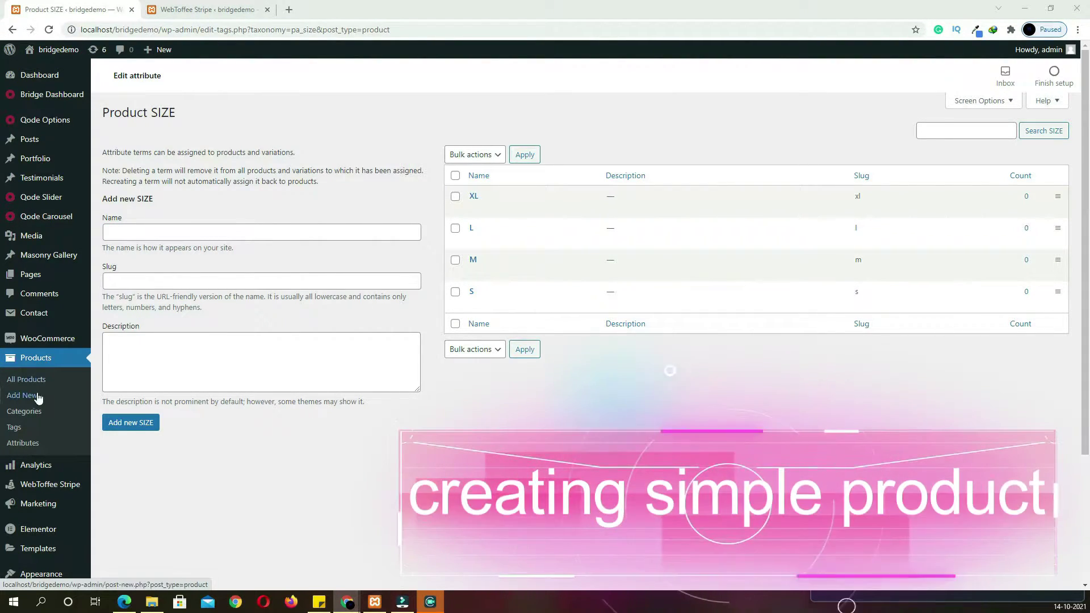
Start a new product named 'Red Modern Kurta' with a pasted description
click(36, 364)
click(546, 292)
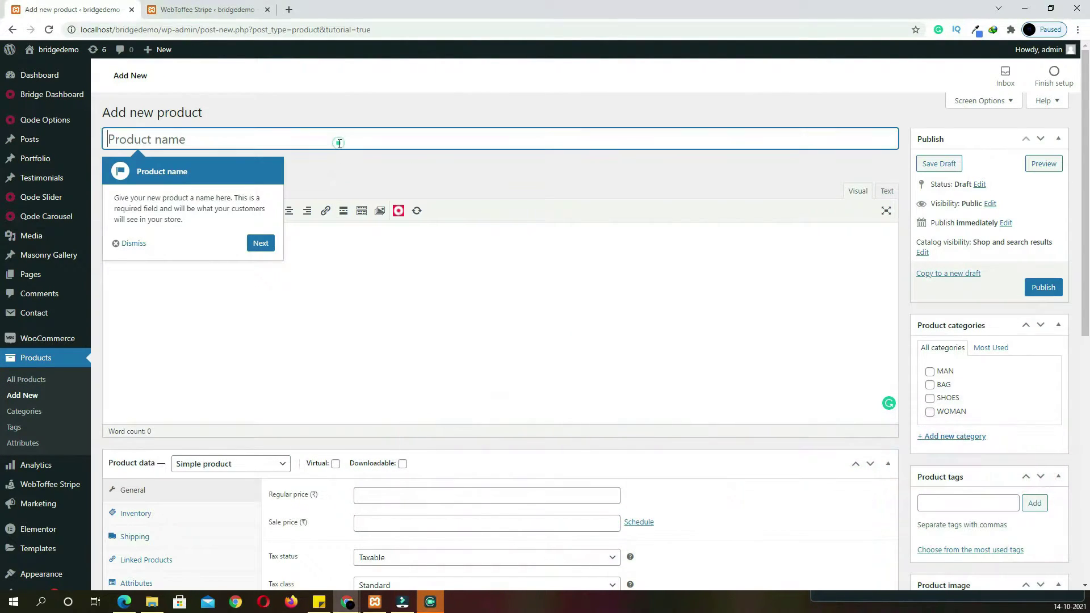
text(Red Modern Kurta)
key(Tab)
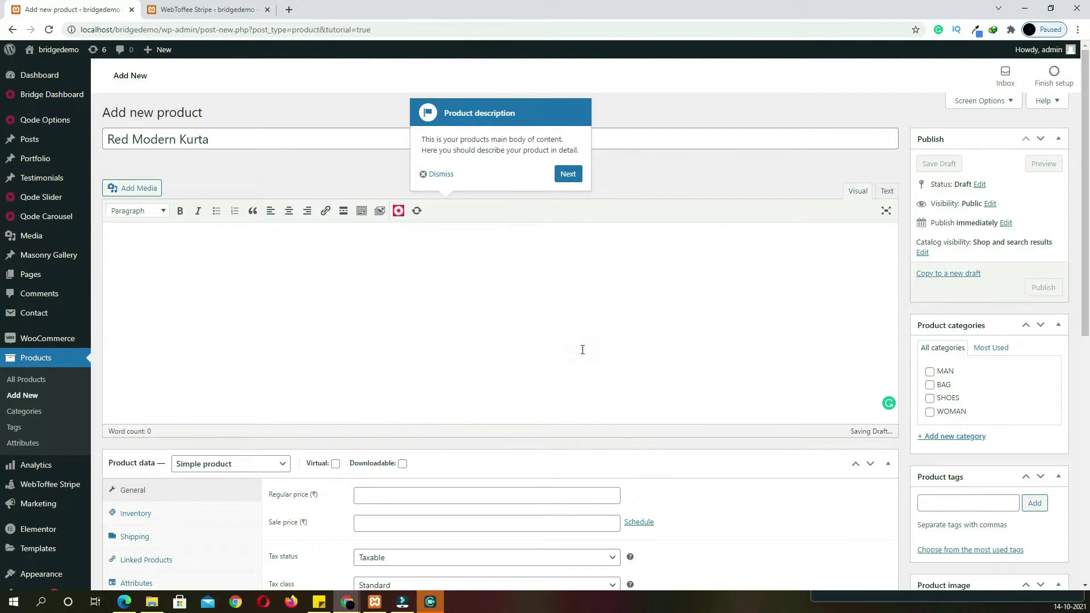
text(Lorem Ipsum is simply dummy text of the printing and typesetting industry. Lorem Ipsum has been the industry's standard dummy text ever since the 1500s, when an unknown printer took a galley of type and scrambled it to make a type specimen book. It has survived not only five centuries, but also the leap into electronic typesetting, remaining essentially unchanged. It was popularised in the 1960s with the release of Letraset sheets containing Lorem Ipsum passages, and more recently with desktop publishing software like Aldus PageMaker including versions of Lorem Ipsum.Lorem Ipsum is simply dummy text of the printing and typesetting industry. Lorem Ipsum has been the industry's standard dummy text ever since the 1500s, when an unknown printer took a galley of type and scrambled it to make a type specimen book. It has survived not only five centuries, but also the leap into electronic typesetting, remaining essentially unchanged. It was popularised in the 1960s with the release of Letraset sheets containing Lorem Ipsum passages, and more recently with desktop publishing software like Aldus PageMaker including versions of Lorem Ipsum. Lorem Ipsum is simply dummy text of the printing and typesetting industry. Lorem Ipsum has been the industry's standard dummy text ever since the 1500s, when an unknown printer took a galley of type and scrambled it to make a type specimen book. It has survived not only five centuries, but also the leap into electronic typesetting, remaining essentially unchanged. It was popularised in the 1960s with the release of Letraset sheets containing Lorem Ipsum passages, and more recently with desktop publishing software like Aldus PageMaker including versions of Lorem Ipsum.)
scroll(219, 356, down, 2)
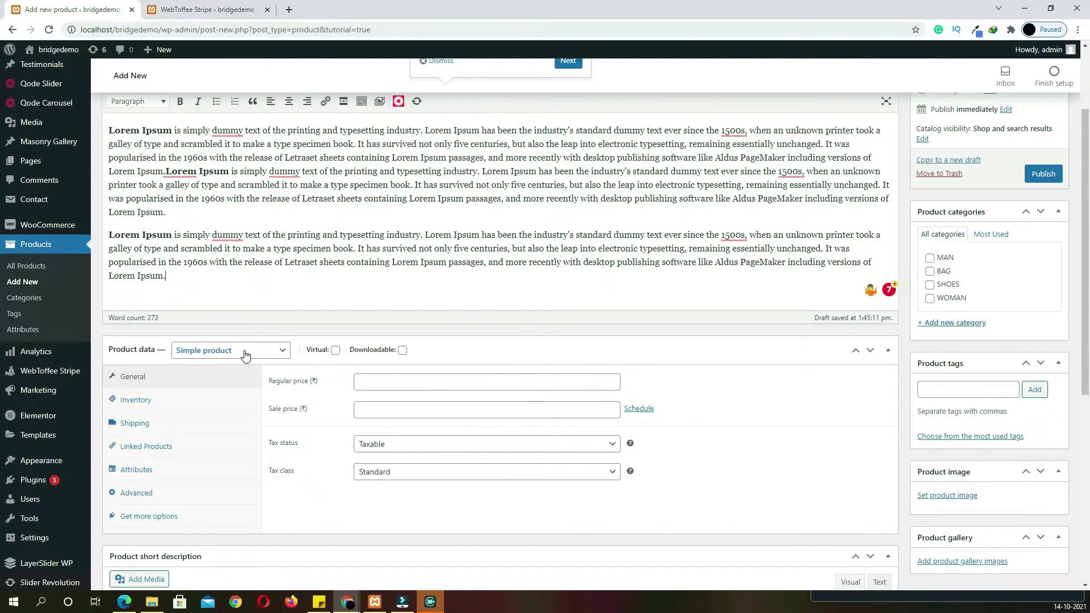
Set regular price 850, sale price 800, tax status Taxable and tax class gst 10
click(398, 382)
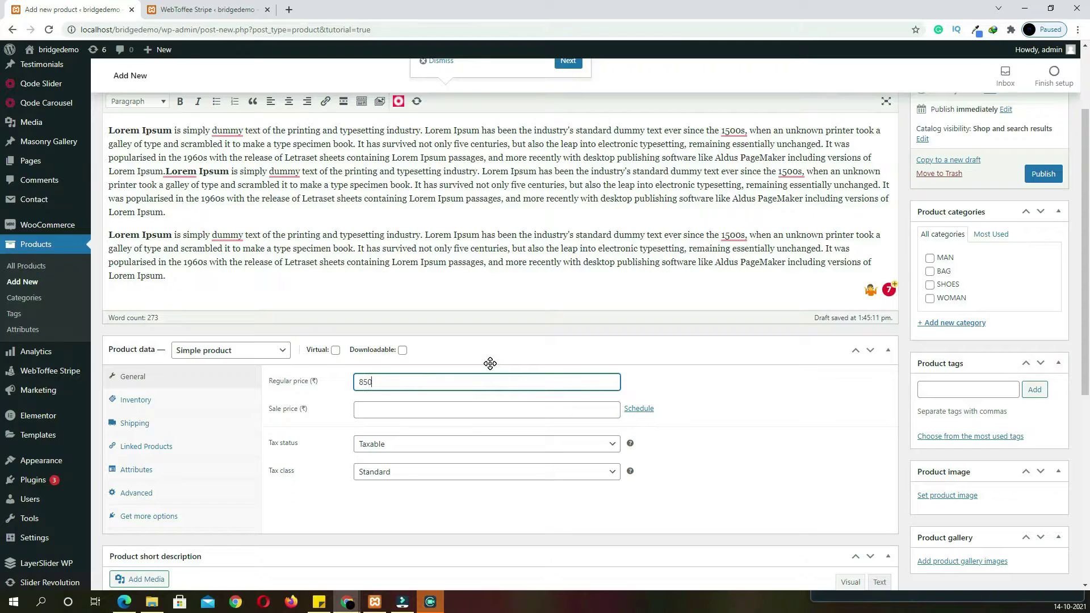
key(Tab)
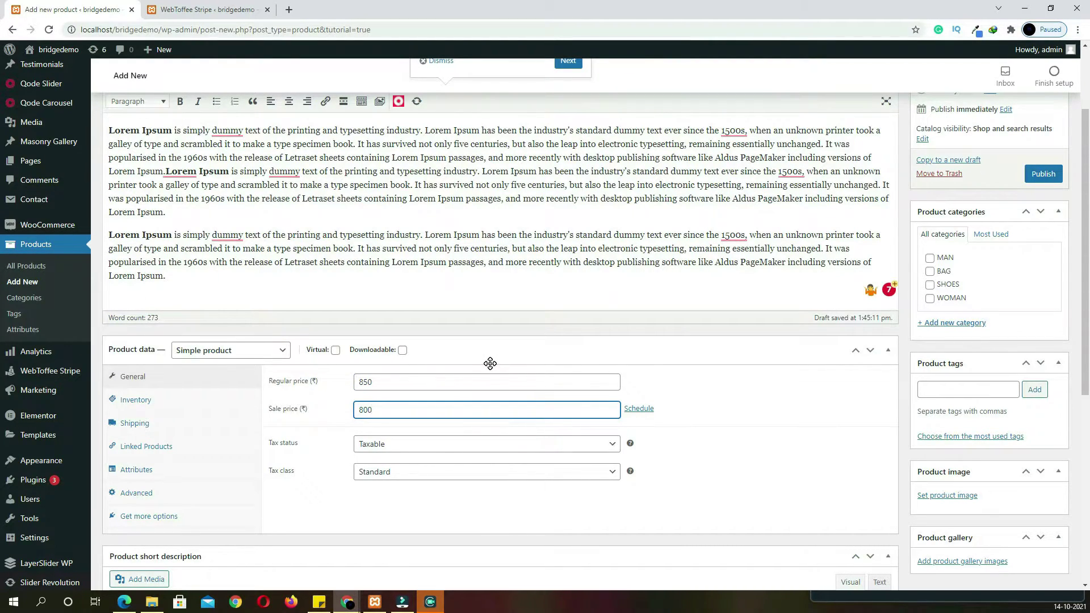
click(441, 448)
click(441, 445)
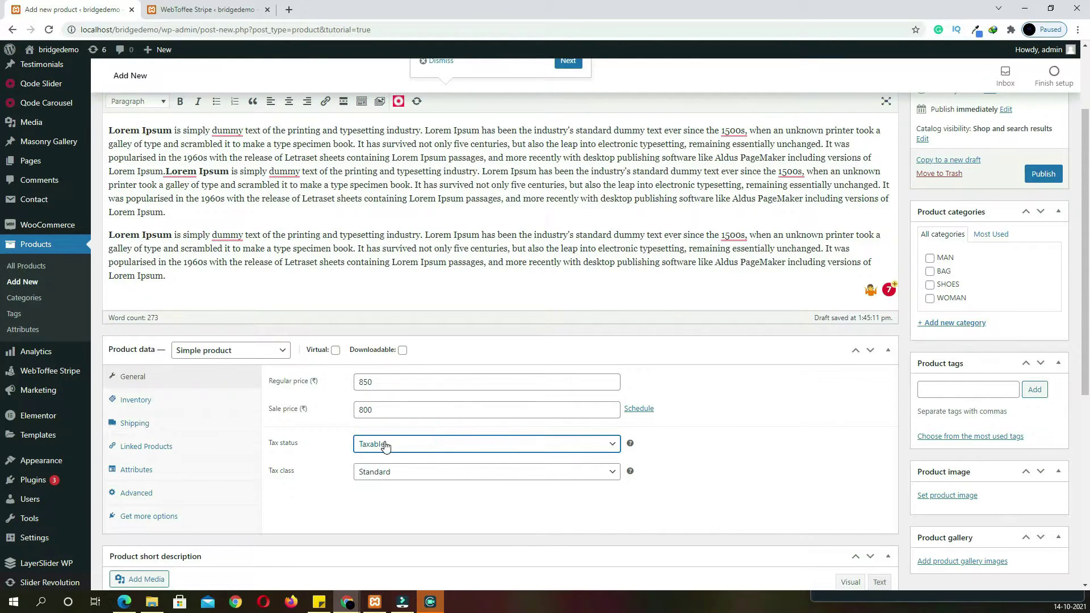
click(415, 475)
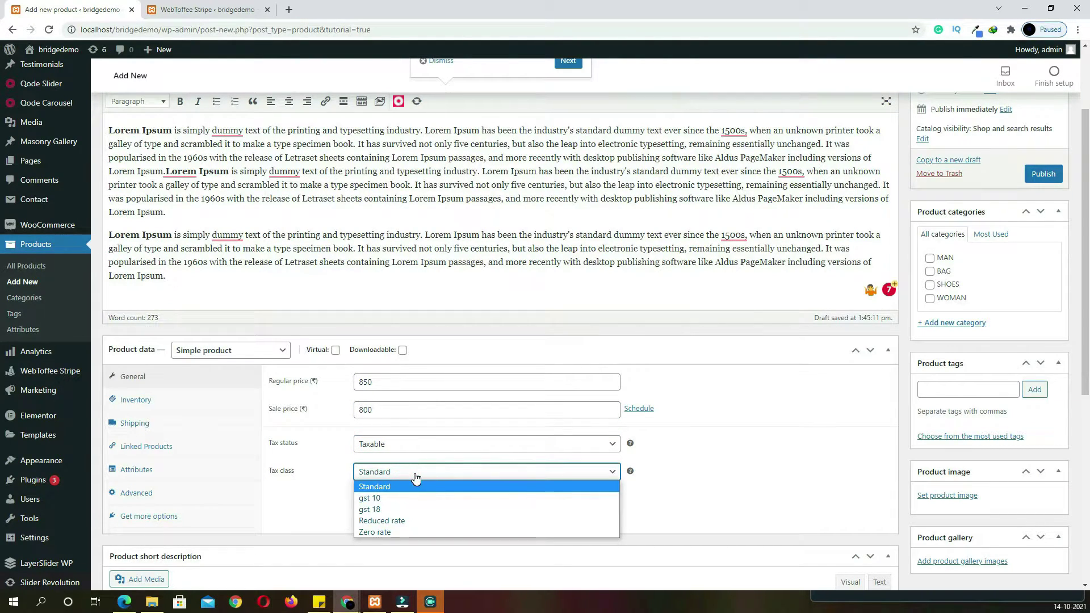
click(415, 500)
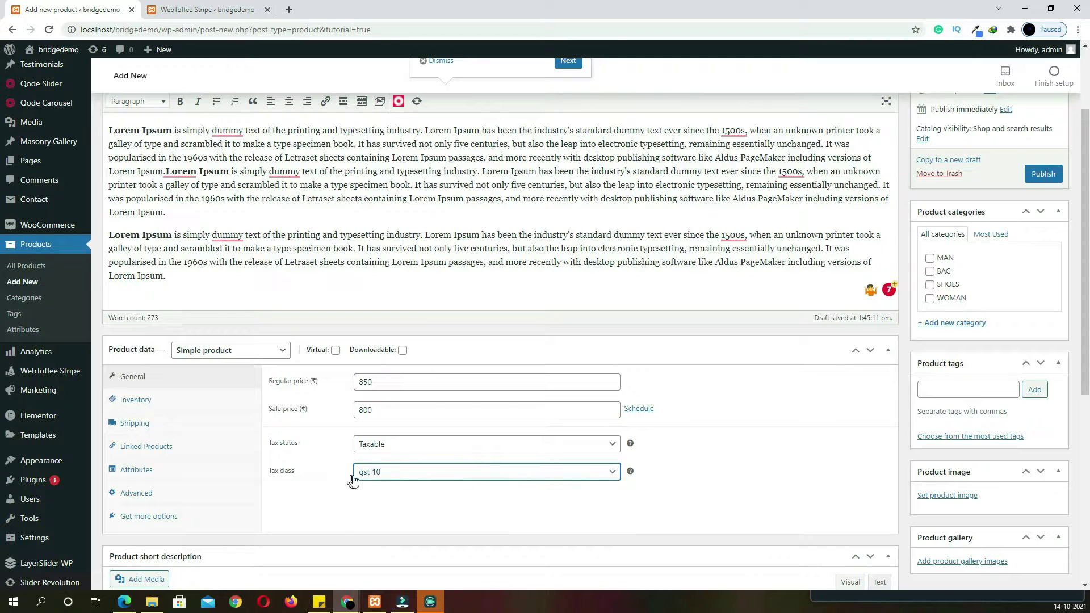
click(137, 401)
Enter the product SKU, enable stock tracking and set stock quantity to 10
click(379, 382)
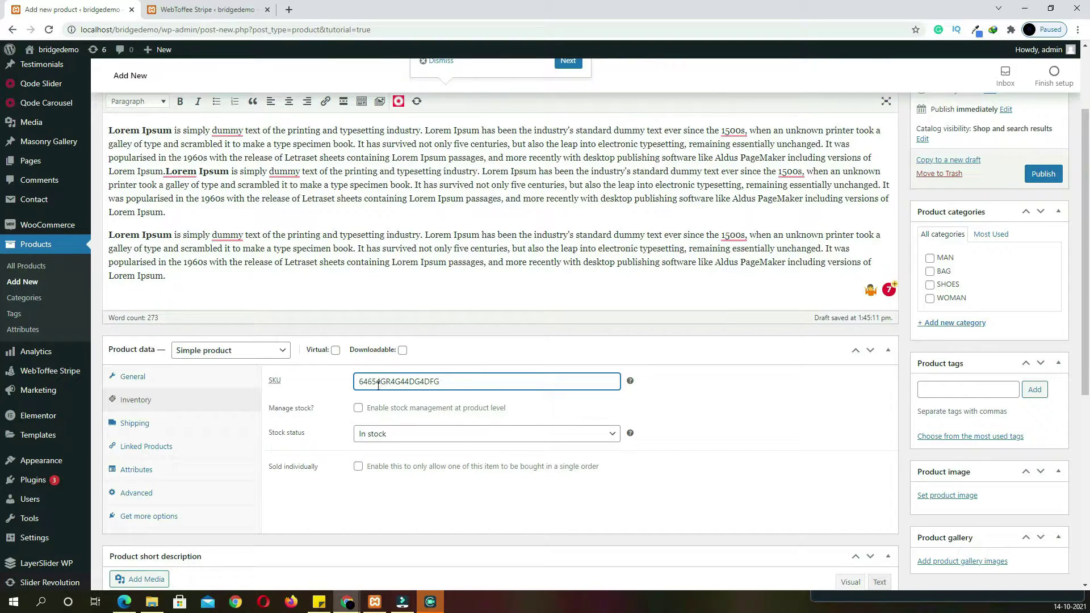
click(358, 408)
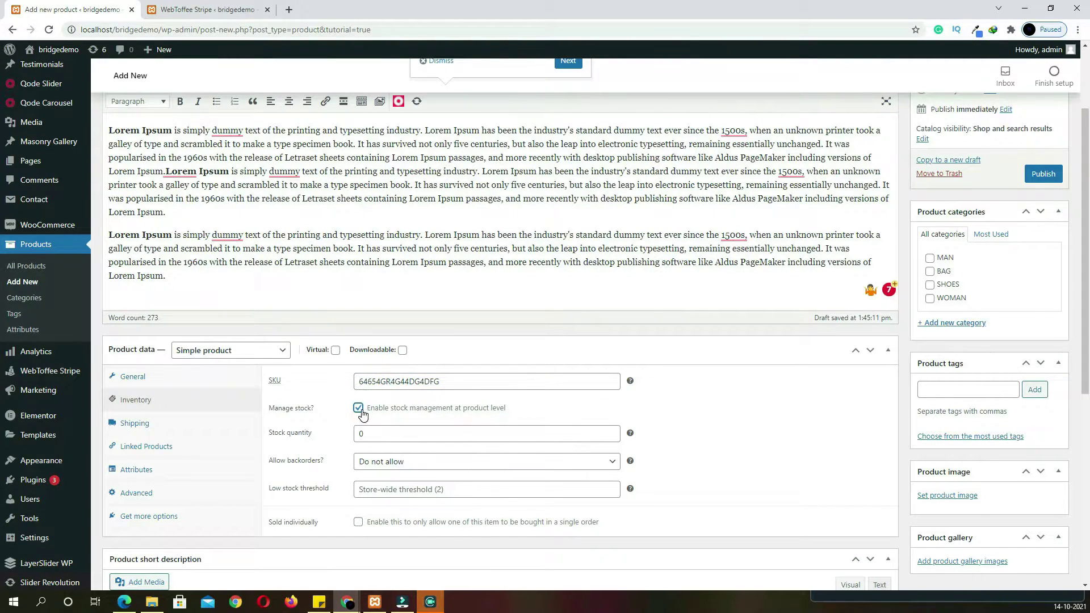
double_click(374, 435)
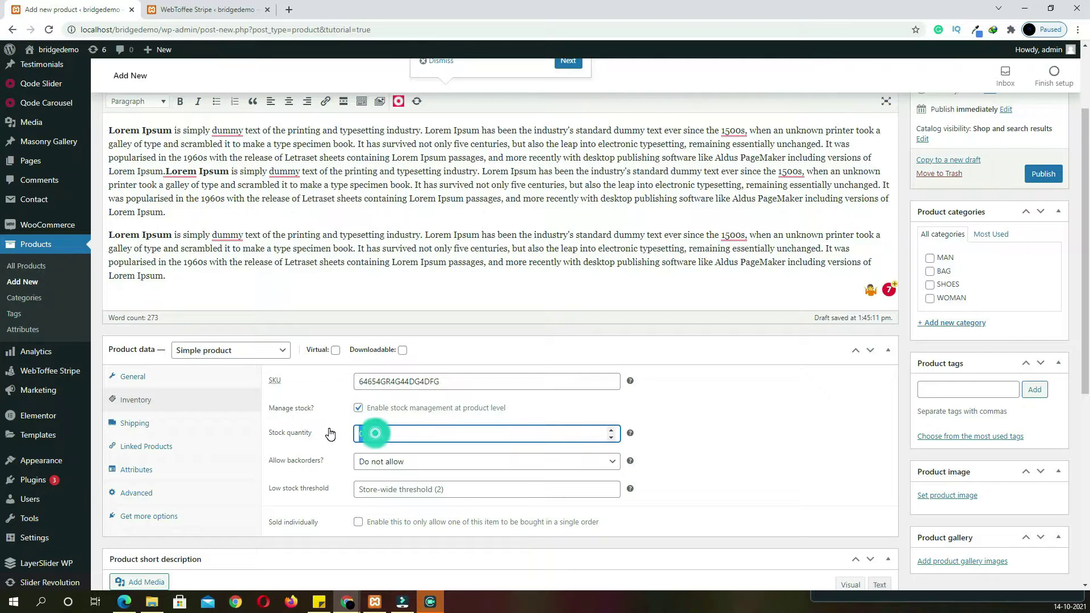
text(100)
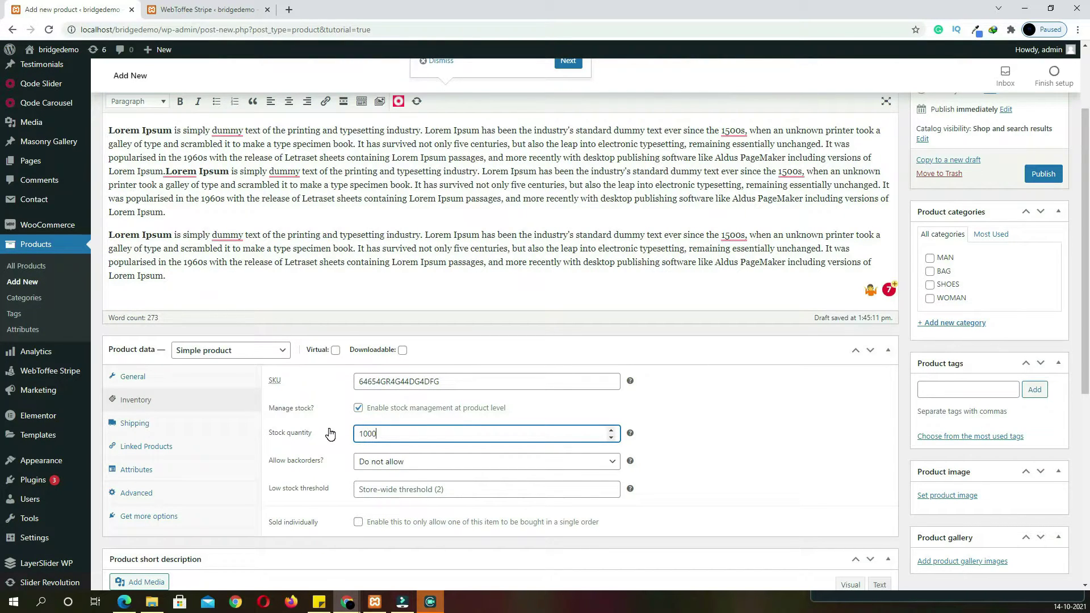
Set shipping weight 500 g, dimensions 100 × 80 × 150 cm, and no shipping class
click(153, 430)
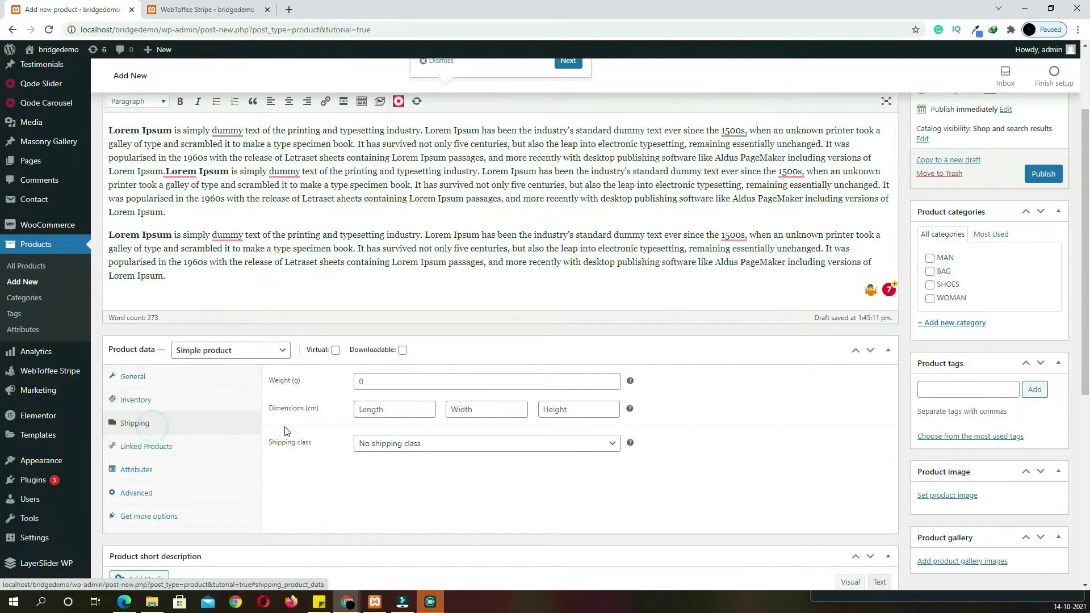
click(389, 382)
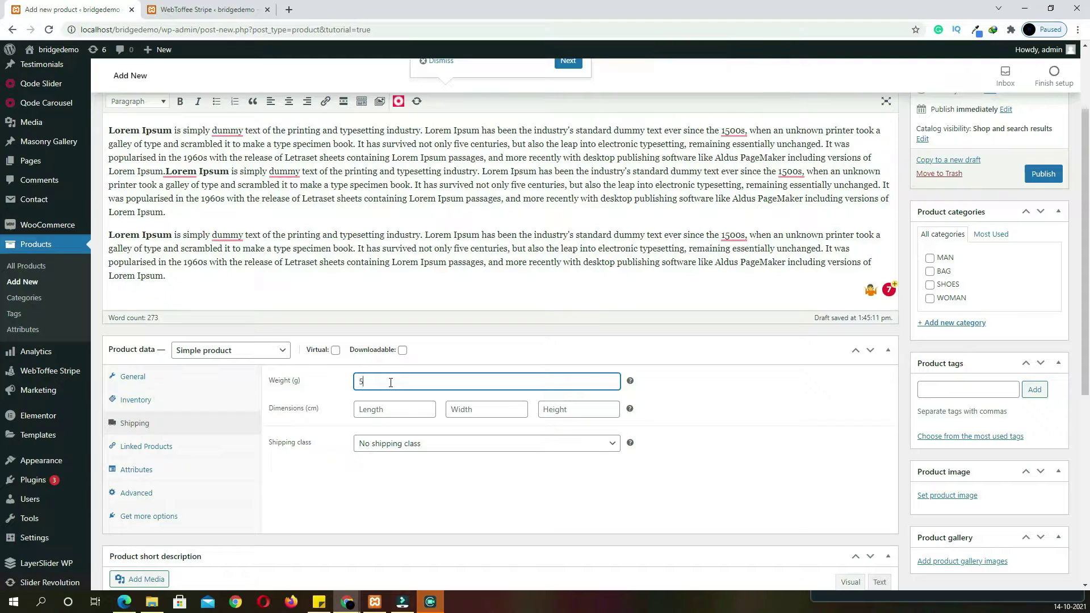
click(399, 414)
text(100)
key(Tab)
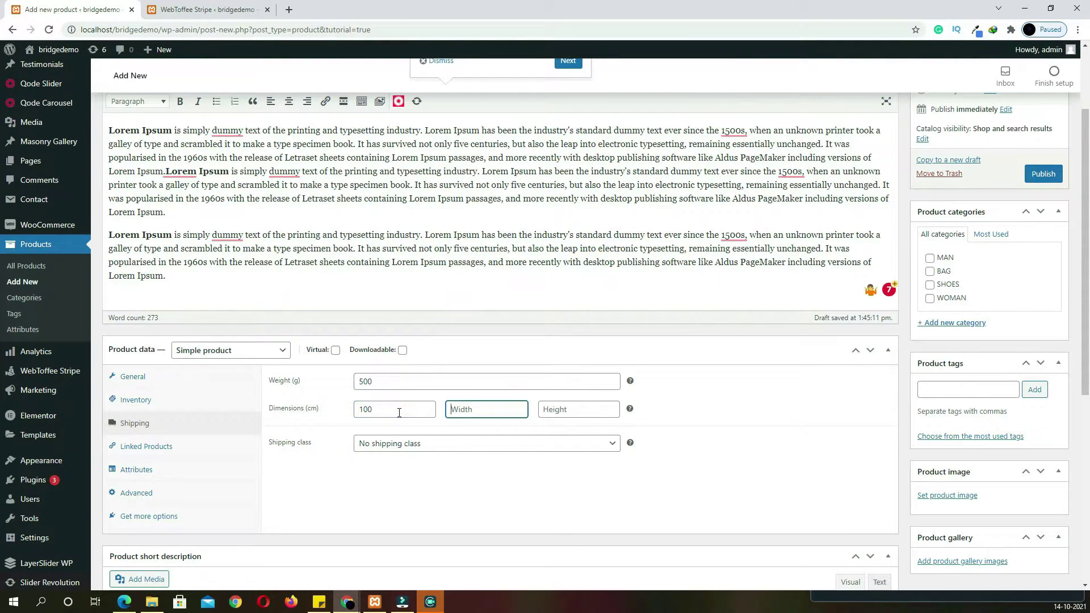
text(80)
key(Tab)
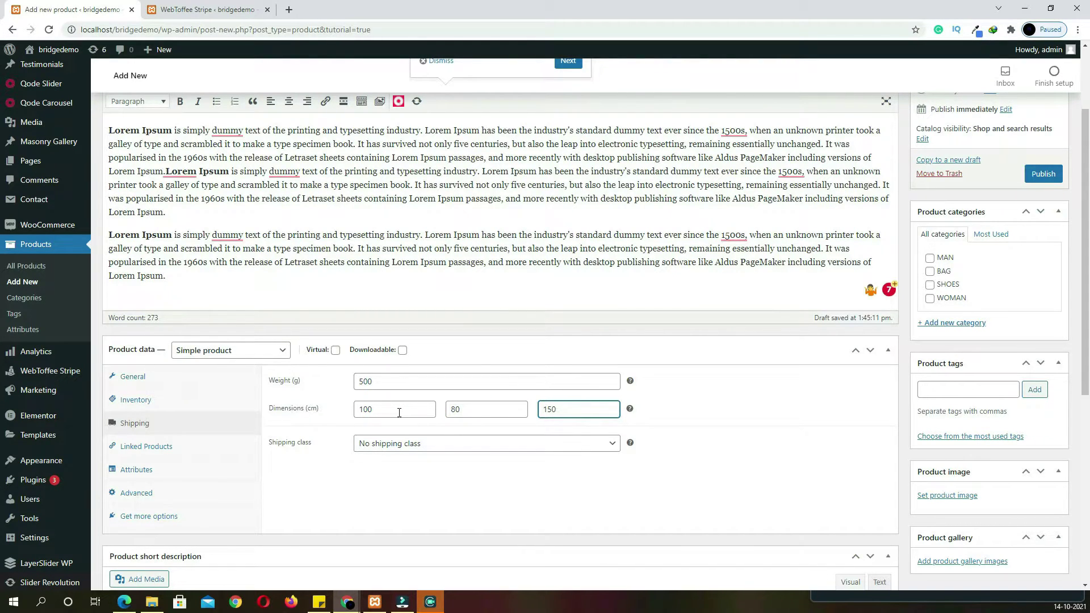
click(398, 441)
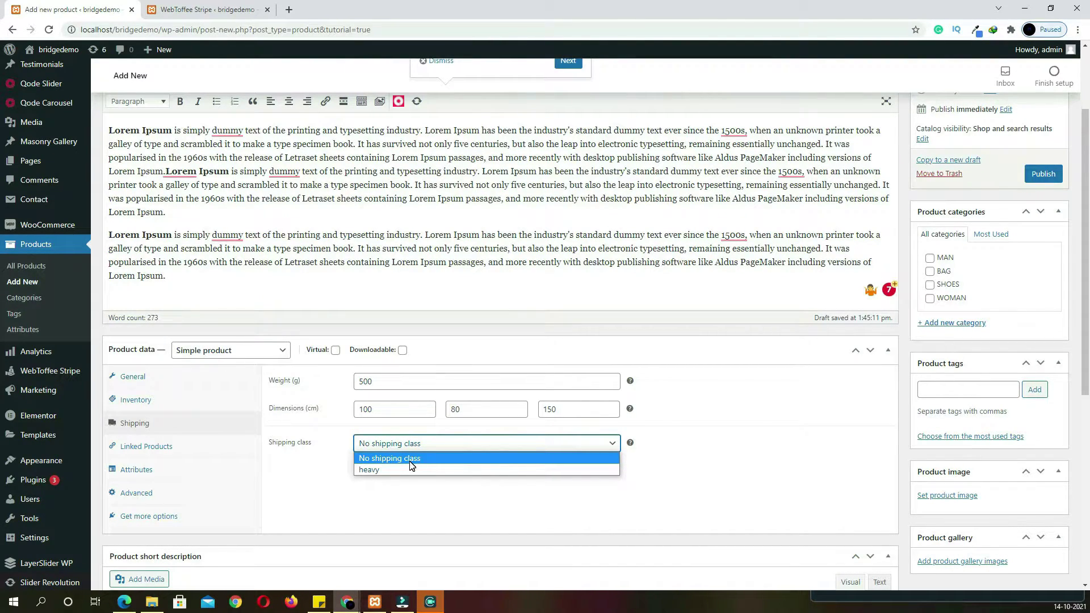
click(410, 460)
click(170, 446)
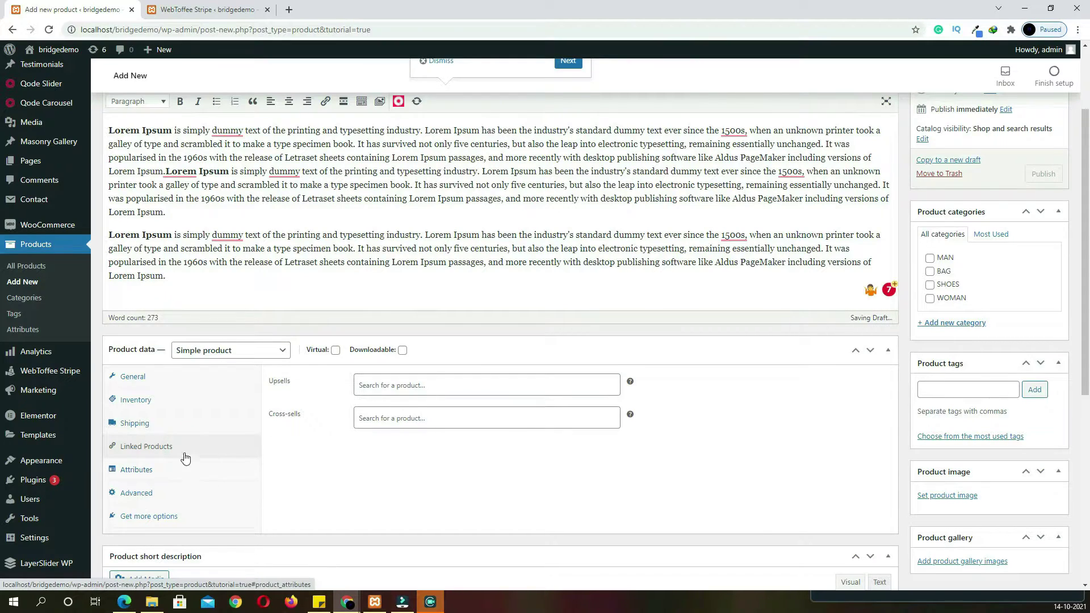
Add the COLOUR attribute with value RED and save it
click(160, 478)
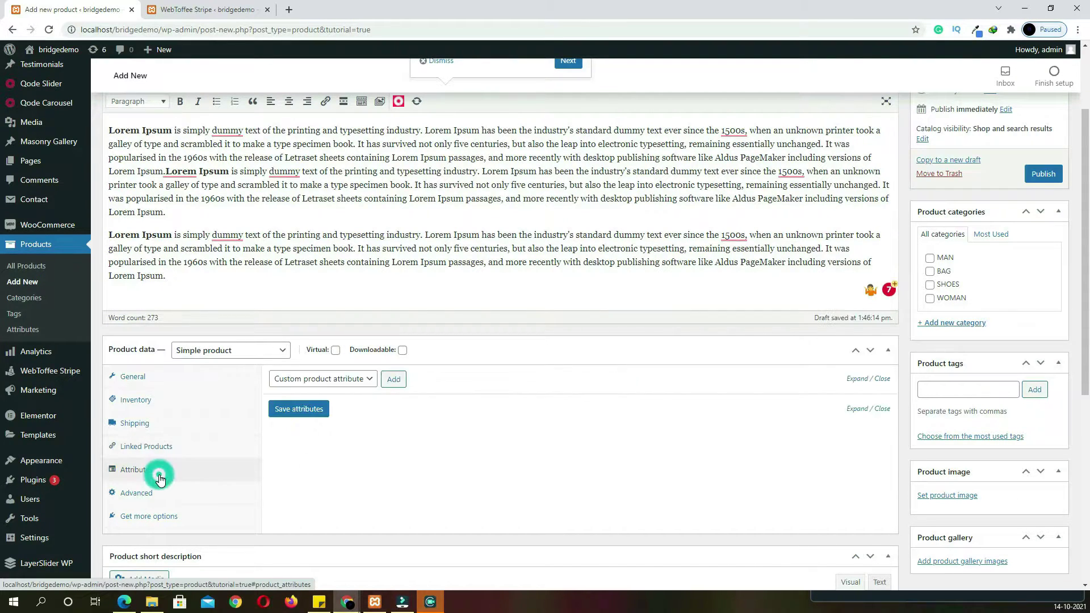
click(365, 380)
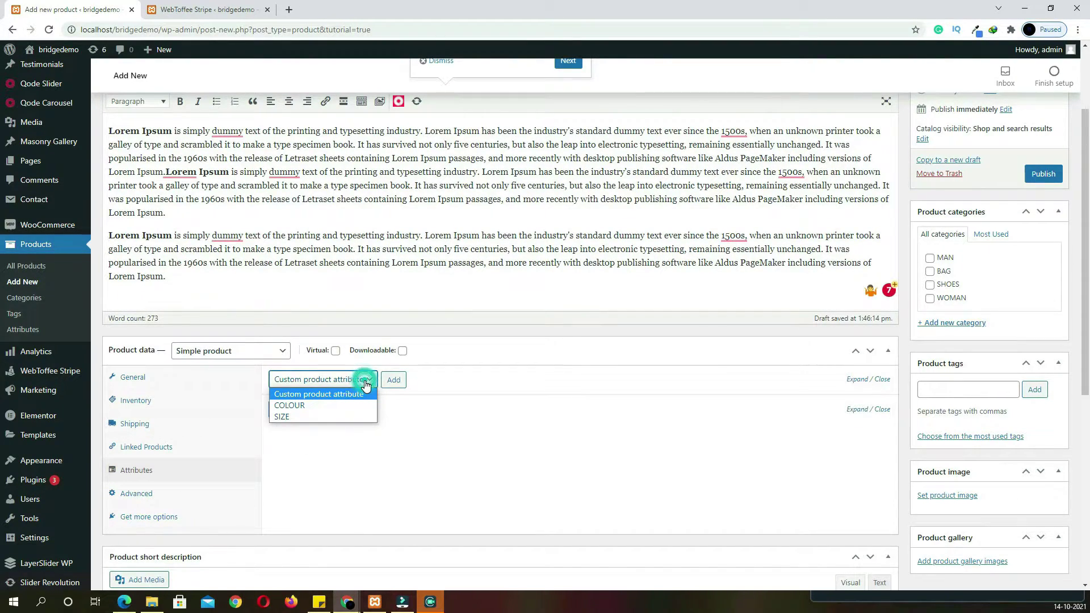
click(350, 409)
click(393, 380)
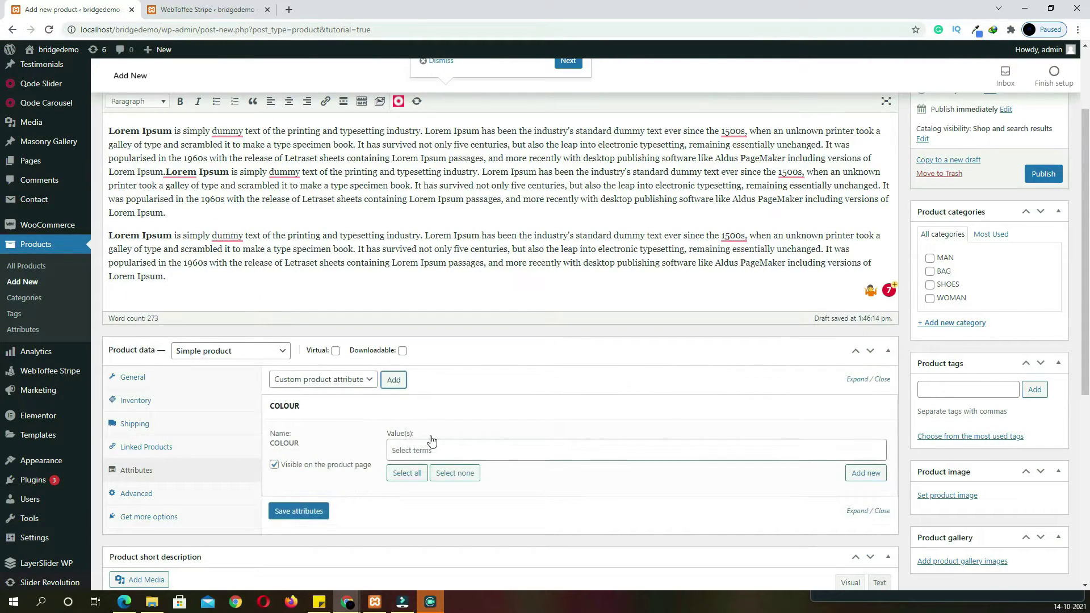
click(435, 443)
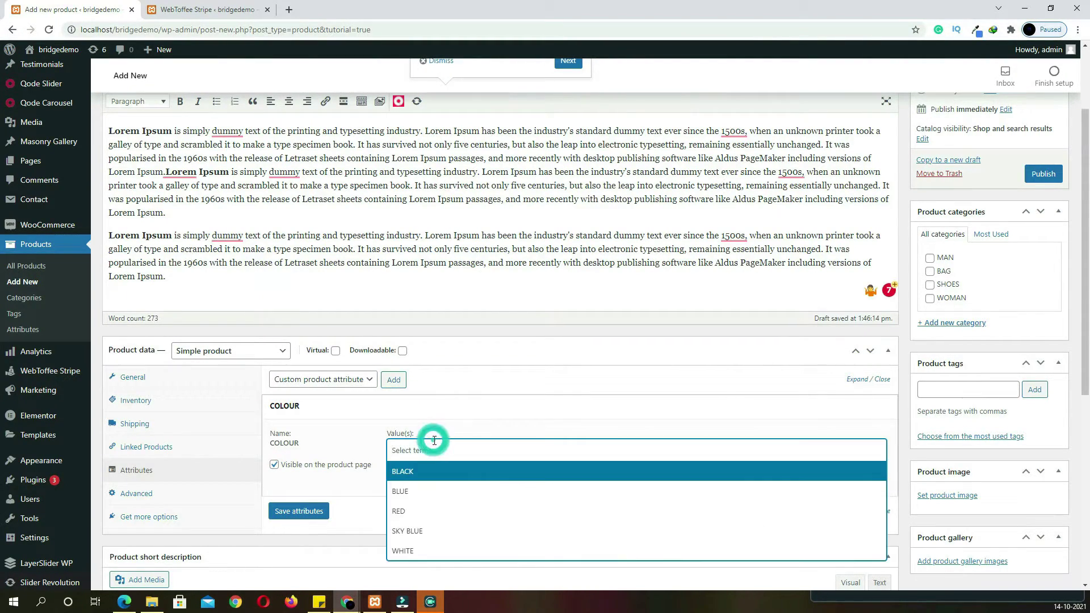
click(421, 512)
scroll(448, 509, down, 2)
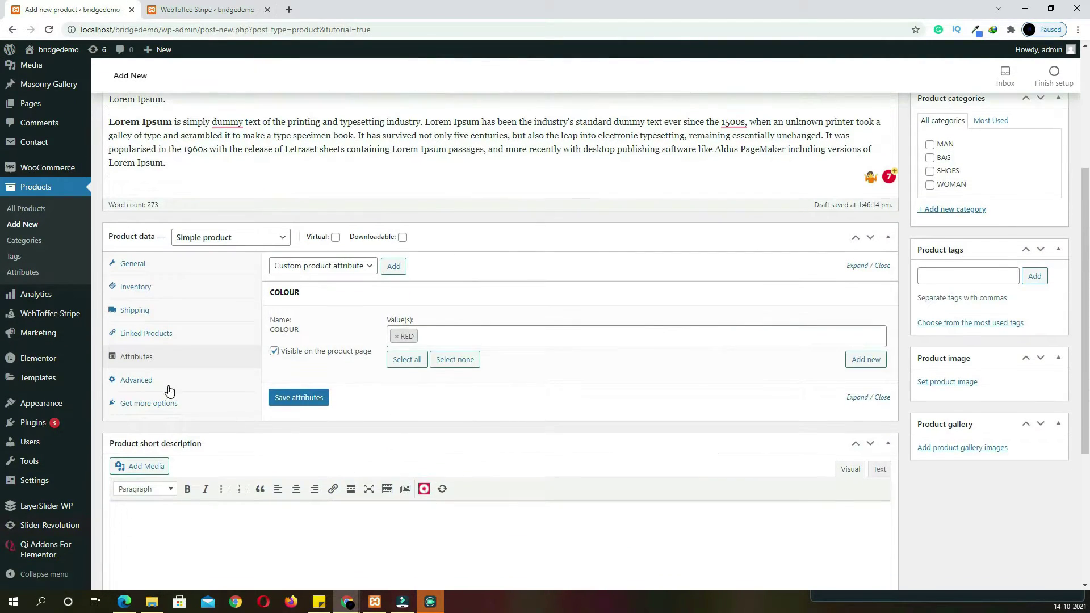
click(308, 407)
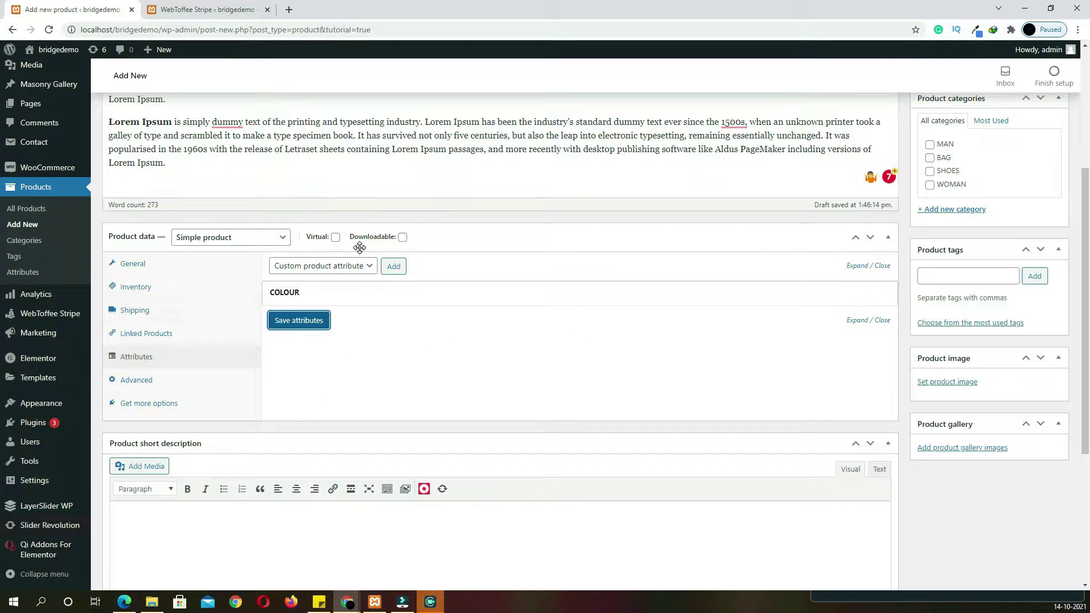
Add the SIZE attribute with value M and save the attributes
click(363, 266)
click(333, 301)
click(396, 267)
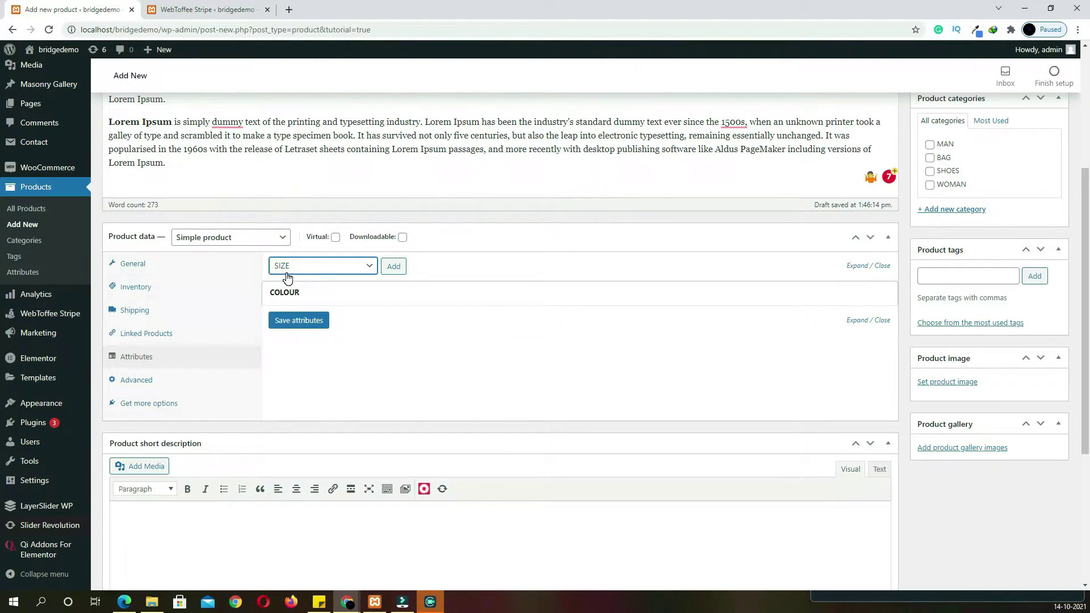
click(400, 267)
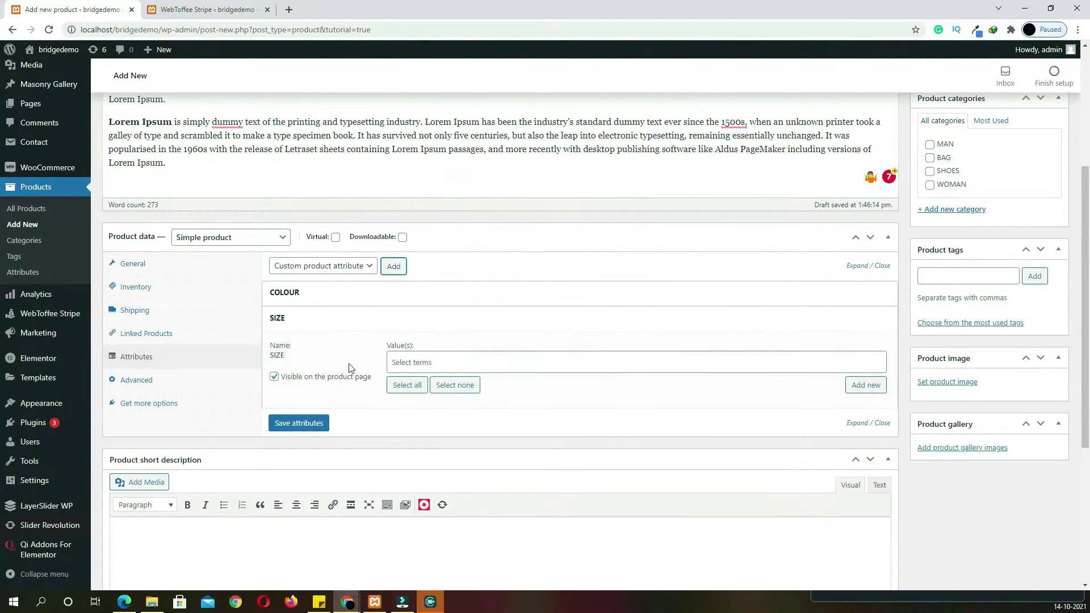
click(410, 362)
click(406, 401)
click(304, 425)
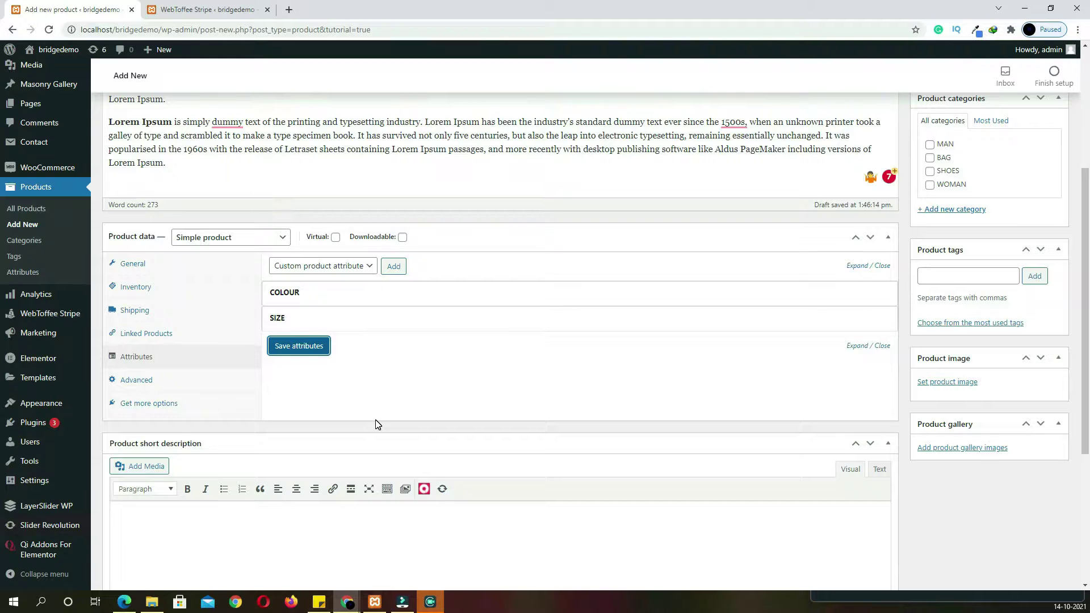
scroll(620, 499, down, 4)
Paste Lorem Ipsum into the short description and format the four lines as a bulleted list
click(444, 348)
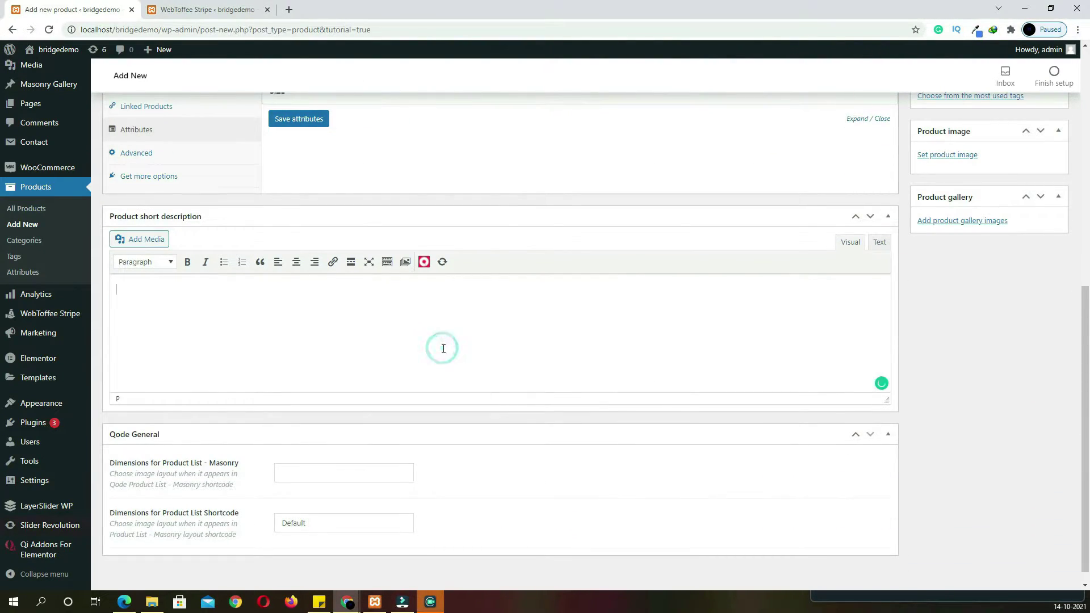
text(Contrary to popular belief, Lorem Ipsum is not simply random text. It has roots in a piece of classical Latin literature from 45 BC, making it over 2000 years old. Richard McClintock, a Latin professor at Hampden-Sydney College in Virginia, looked up one of the more obscure Latin words, conse)
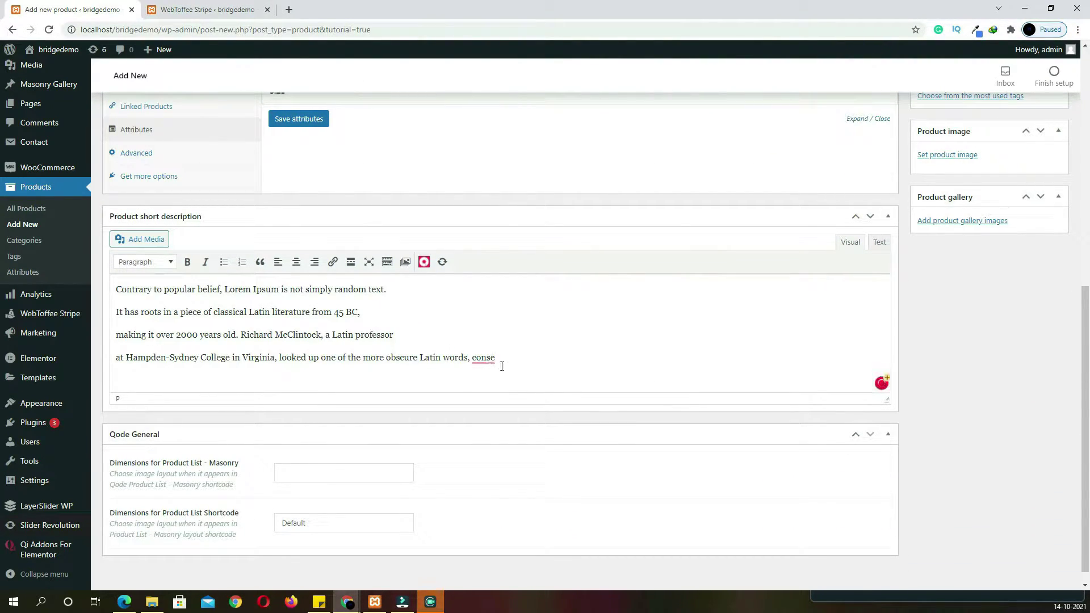
drag(498, 358, 105, 292)
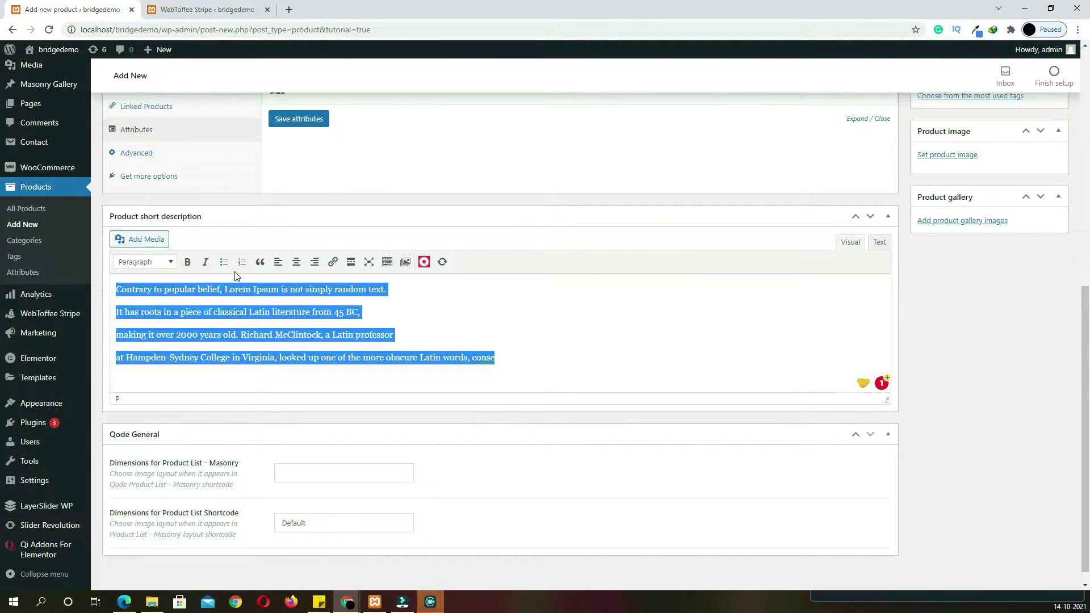
click(224, 262)
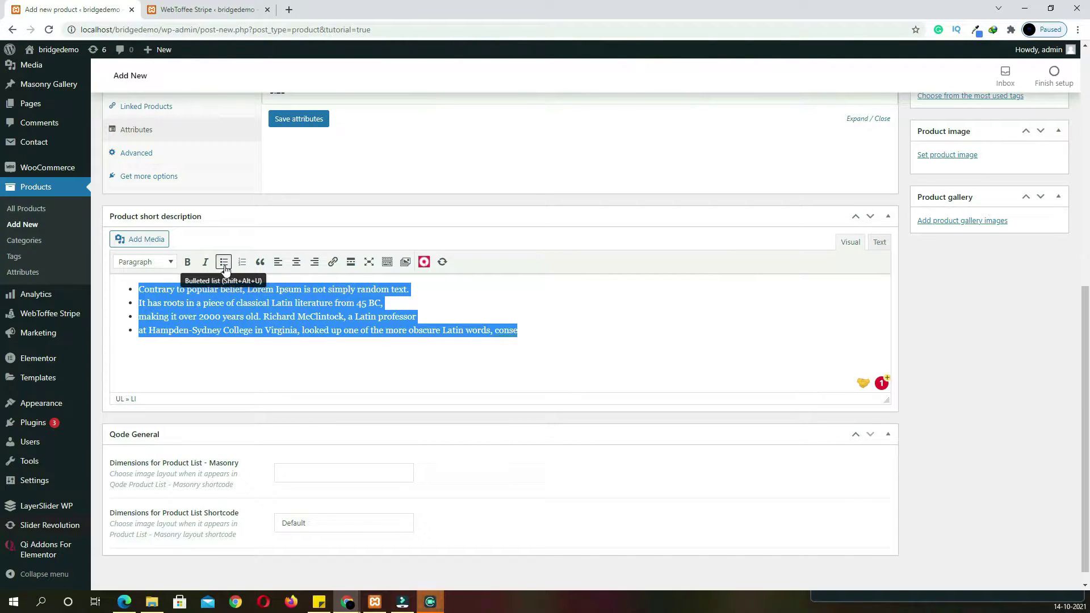
Add RED as a product tag
scroll(568, 340, up, 5)
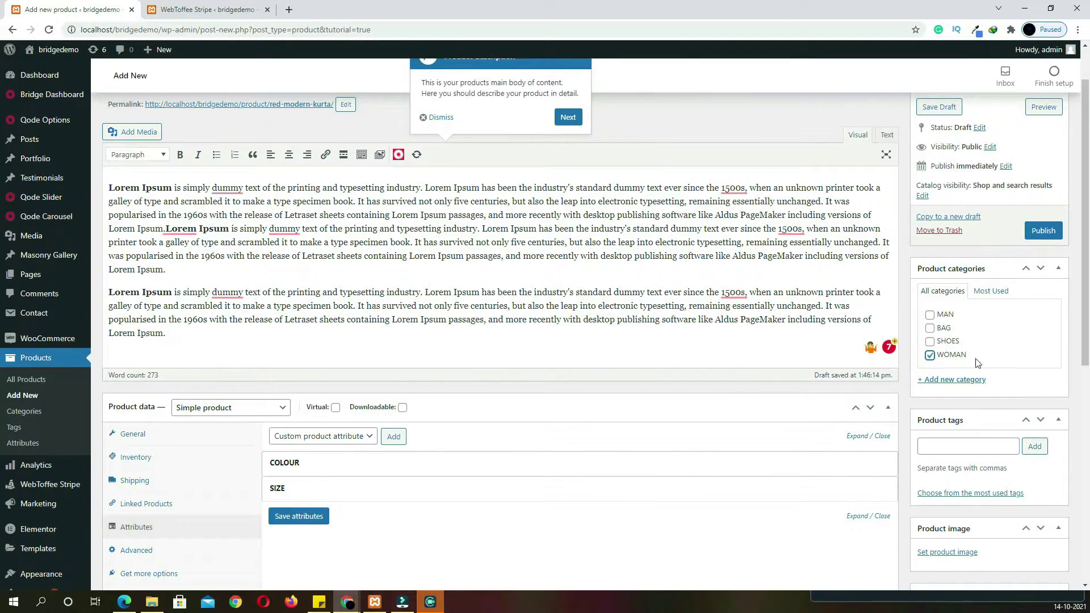
click(985, 450)
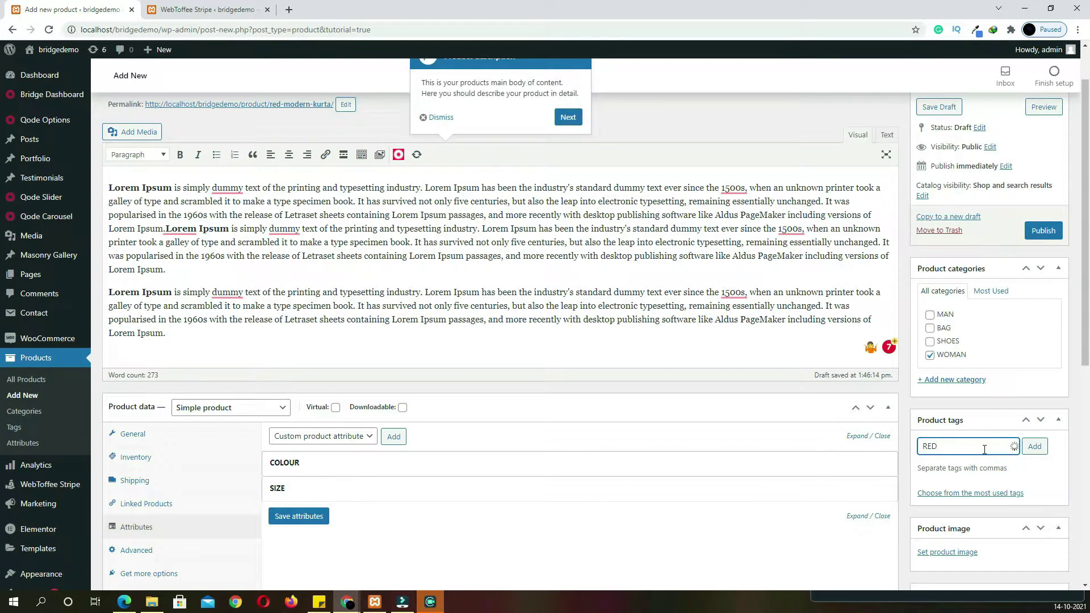
key(Return)
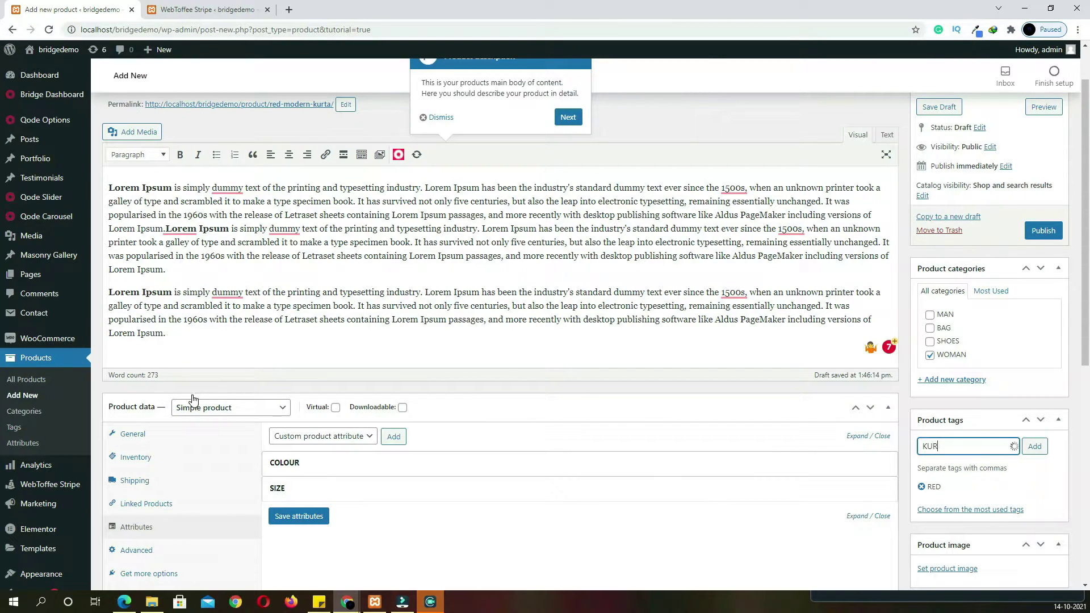
Add the KURTA tag and set the red-dress picture as the product image
text(KURTA)
key(Return)
scroll(967, 354, down, 2)
click(963, 456)
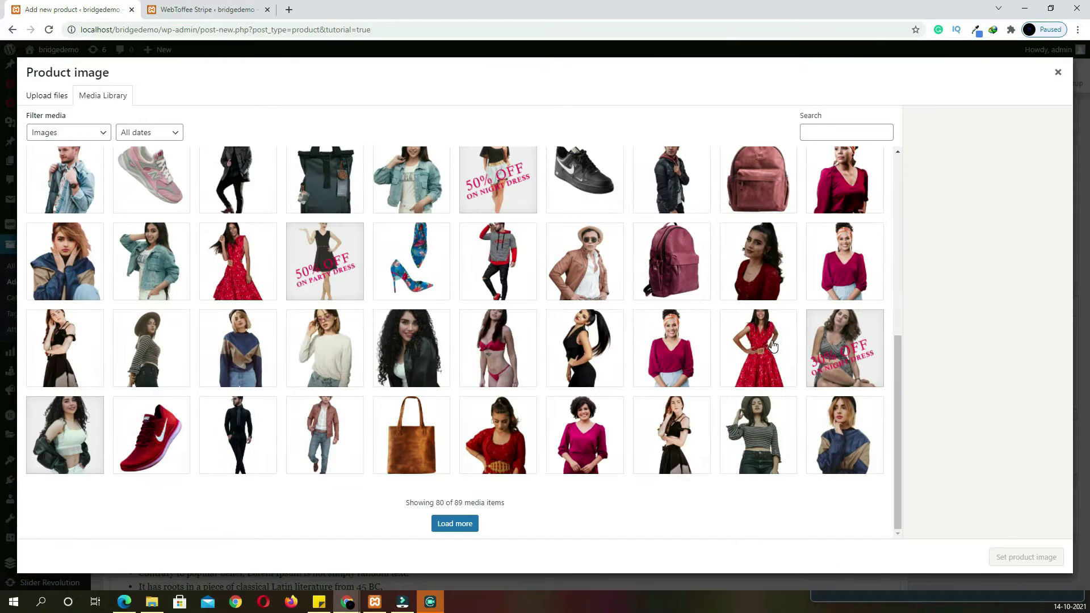
click(771, 346)
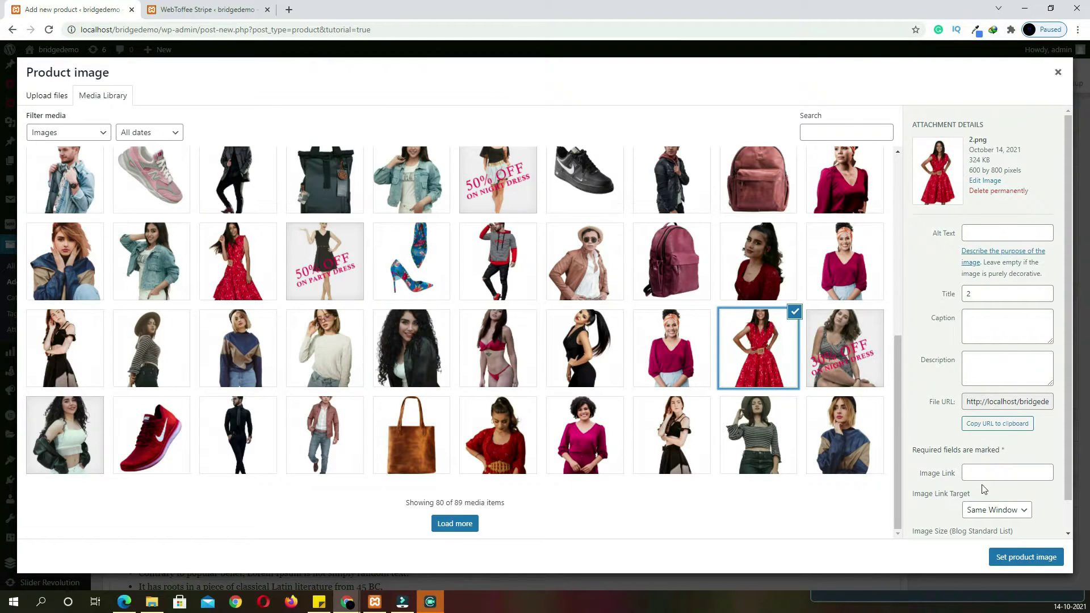
click(1029, 559)
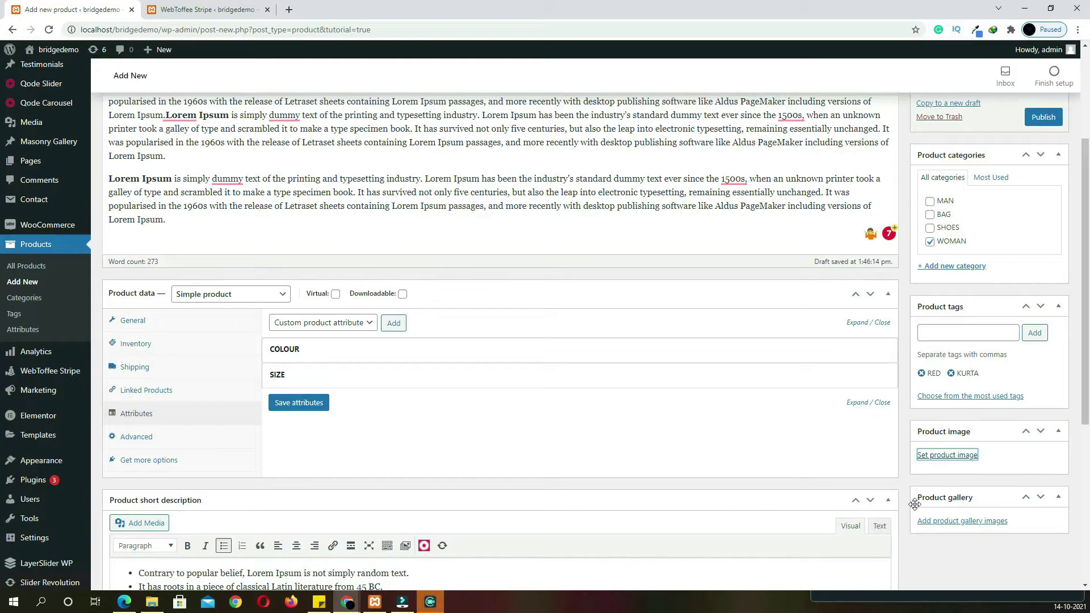
Add the red-dress picture to the product gallery and publish Red Modern Kurta
scroll(977, 472, down, 3)
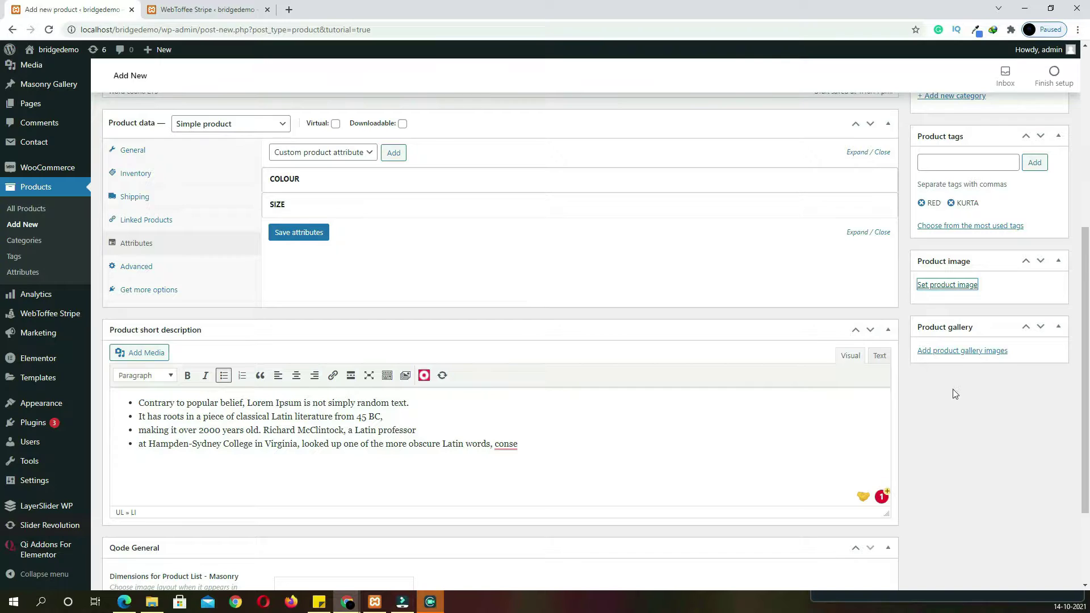
click(967, 522)
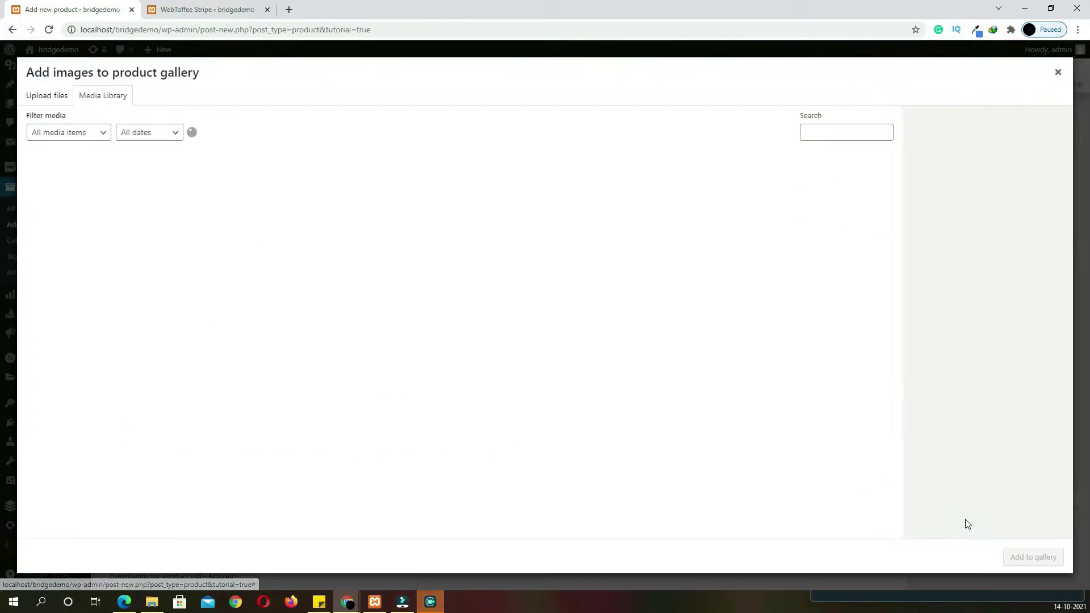
click(263, 412)
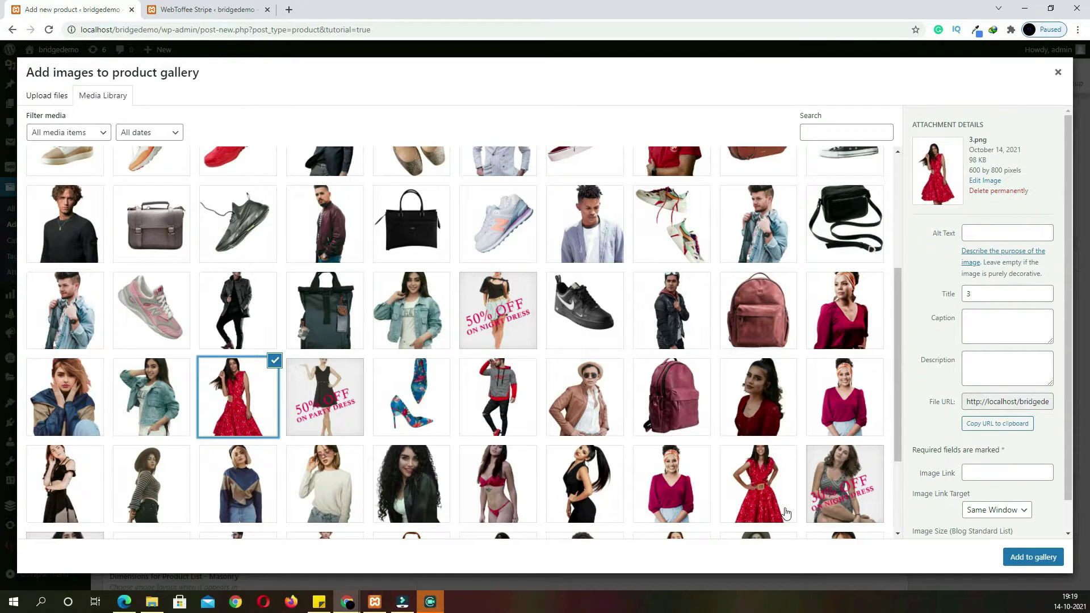
click(1017, 566)
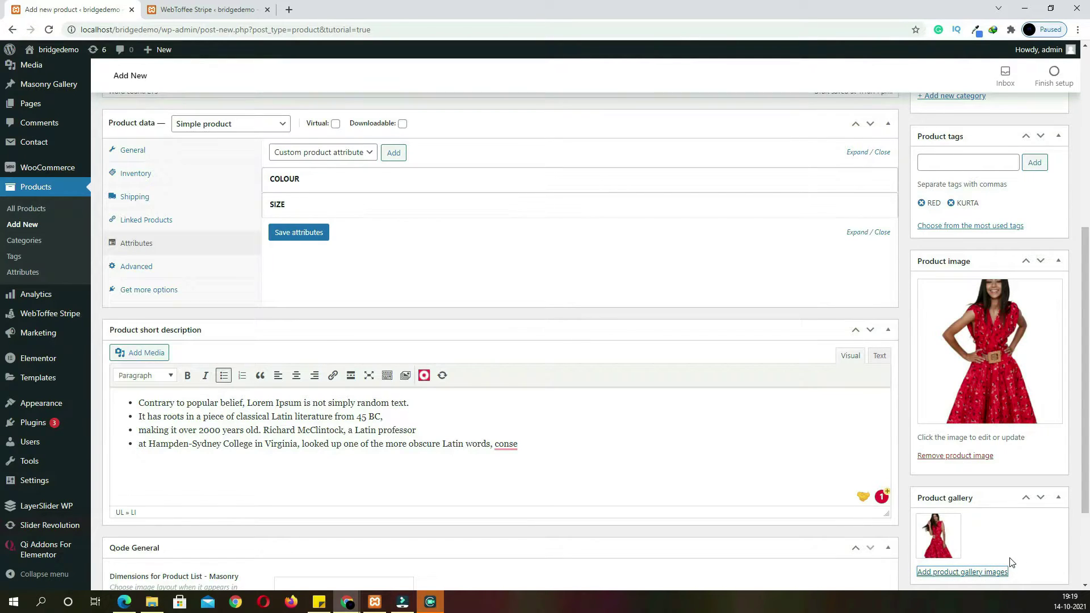
scroll(1010, 525, up, 10)
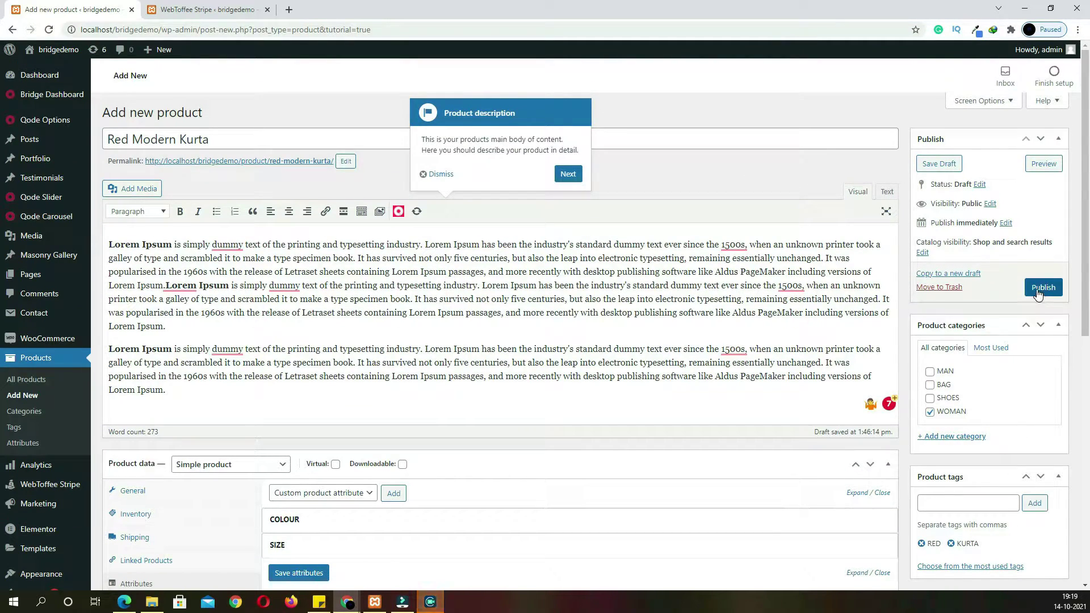
click(1043, 287)
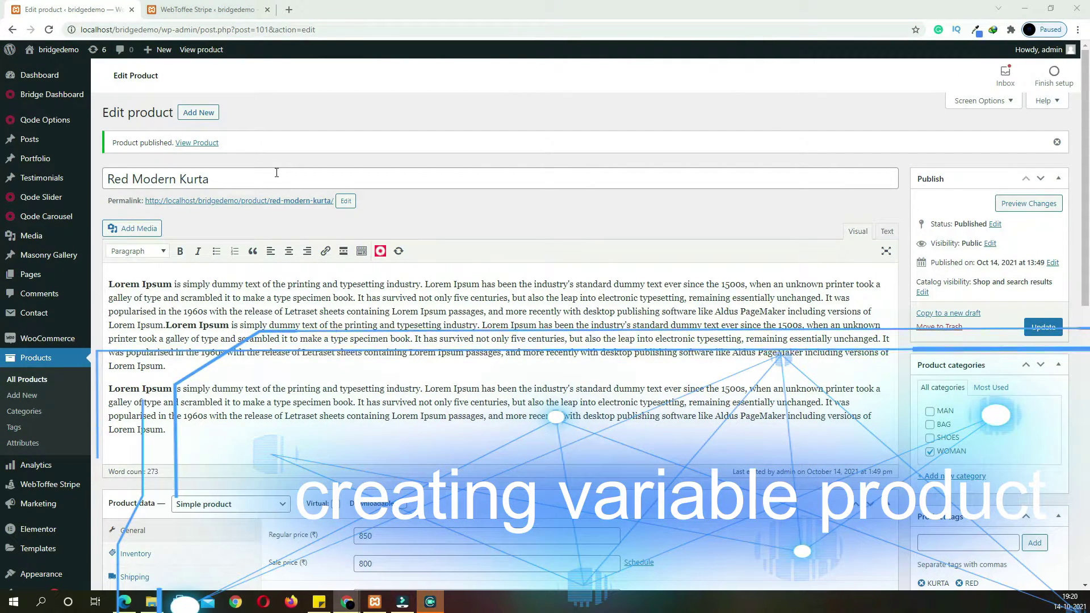
Create product 'LADICE JACKRT' with a pasted description, WOMAN category and JACKRT tag
click(210, 111)
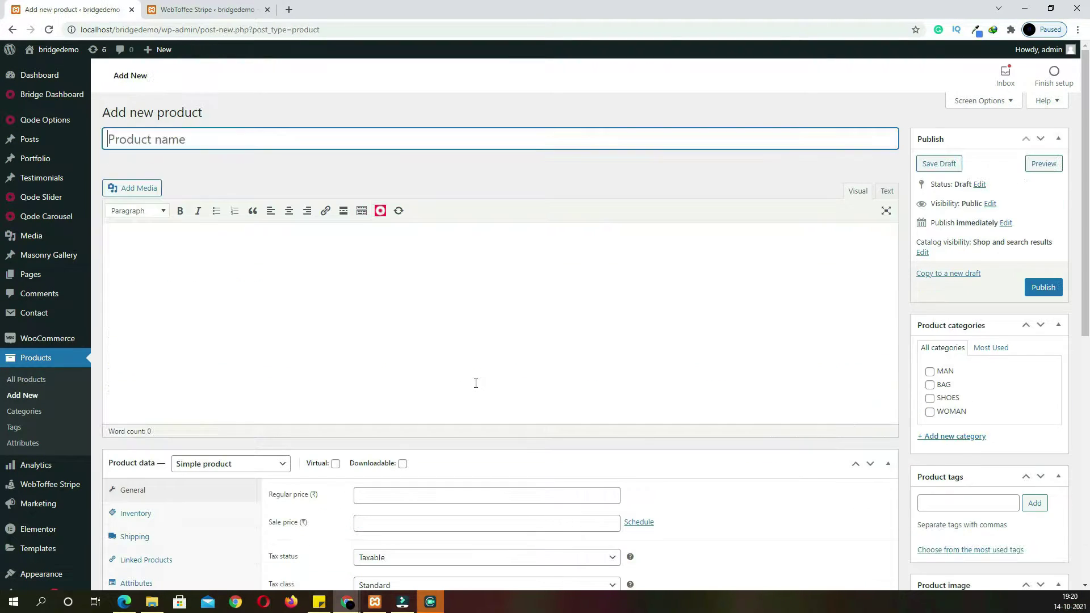
click(309, 144)
text(LADICE JACKRT)
click(276, 263)
text(There are many variations of passages of Lorem Ipsum available, but the majority have suffered alteration in some form, by injected humour, or randomised words which don't look even slightly believable. If you are going to use a passage of Lorem Ipsum, you need to be sure there isn't anything embarrassing hidden in the middle of text. All the Lorem Ipsum generators on the Internet tend to repeat predefined chunks as necessary, making this the first true generator on the Internet. It uses a dictionary of over 200 Latin words, combined with a handful of model sentence structures, to generate Lorem Ipsum which looks reasonable. The generated Lorem Ipsum is therefore always free from repetition, injected humour, or non-characteristic words etc. There are many variations of passages of Lorem Ipsum available, but the majority have suffered alteration in some form, by injected humour, or randomised words which don't look even slightly believable. If you are going to use a passage of Lorem Ipsum, you need to be sure there isn't anything embarrassing hidden in the middle of text. All the Lorem Ipsum generators on the Internet tend to repeat predefined chunks as necessary, making this the first true generator on the Internet. It uses a dictionary of over 200 Latin words, combined with a handful of model sentence structures, to generate Lorem Ipsum which looks reasonable. The generated Lorem Ipsum is therefore always free from repetition, injected humour, or non-characteristic words etc.)
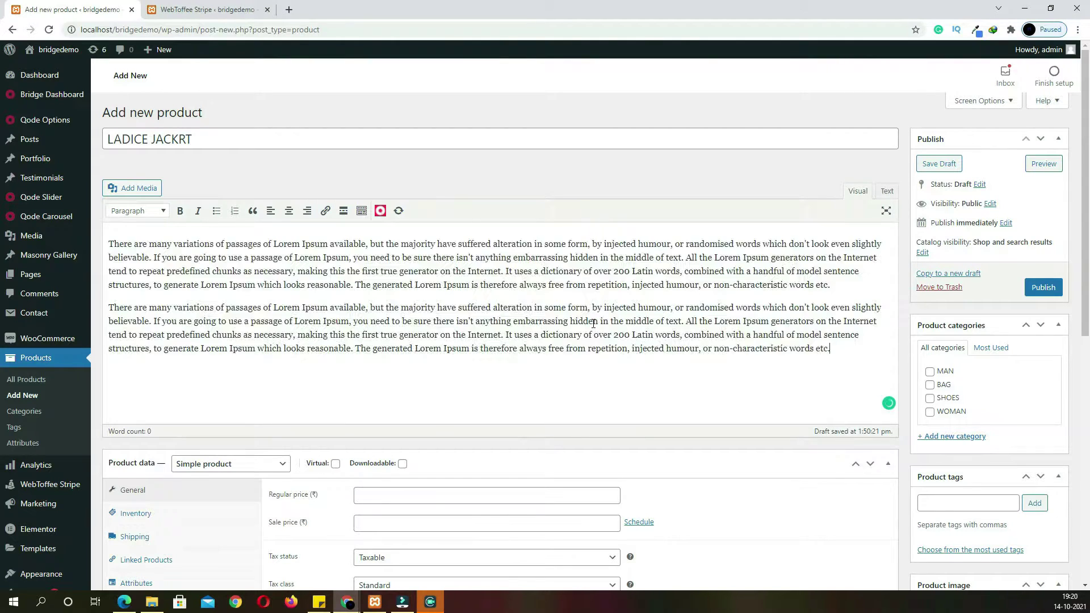
click(930, 412)
click(960, 505)
text(JACK)
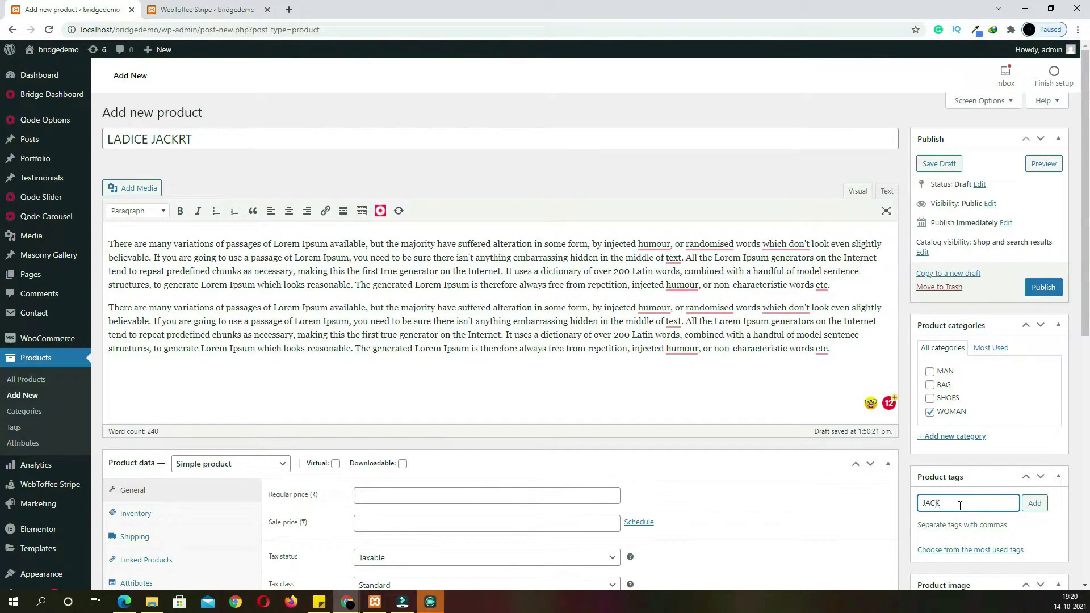
text(RT)
key(Return)
scroll(206, 387, down, 2)
Make it a variable product with tax class gst 10 and SKU 51541E1RG5165RE1GR1
click(260, 351)
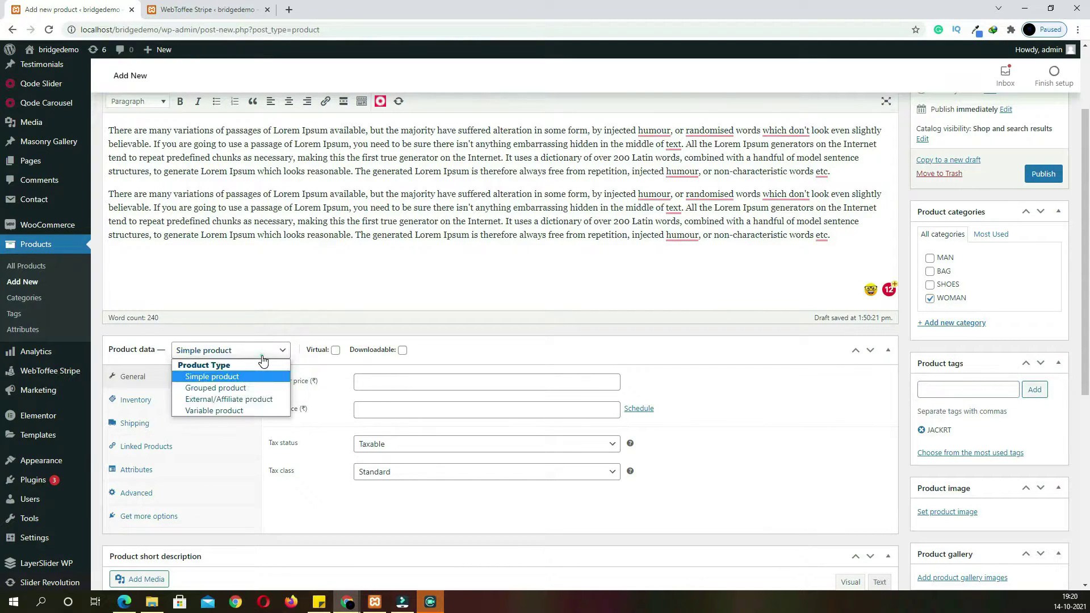
click(259, 412)
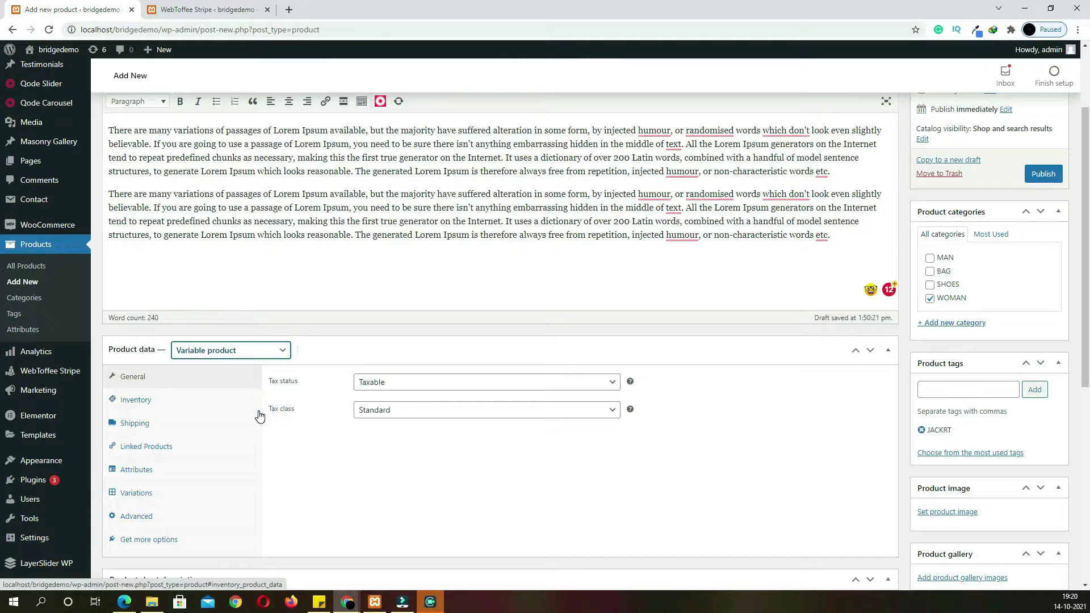
click(397, 419)
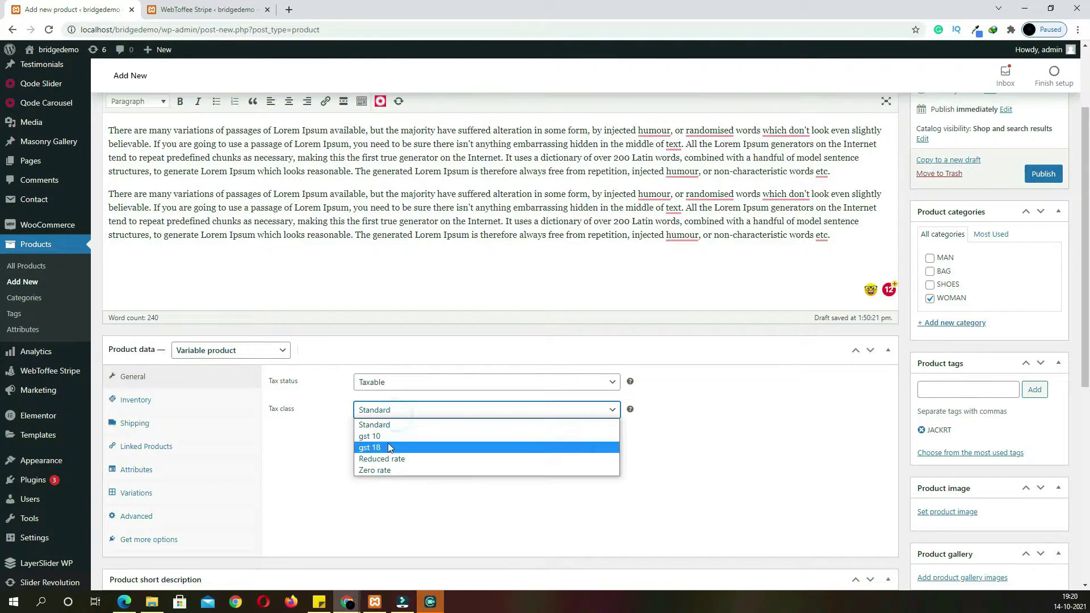
click(388, 440)
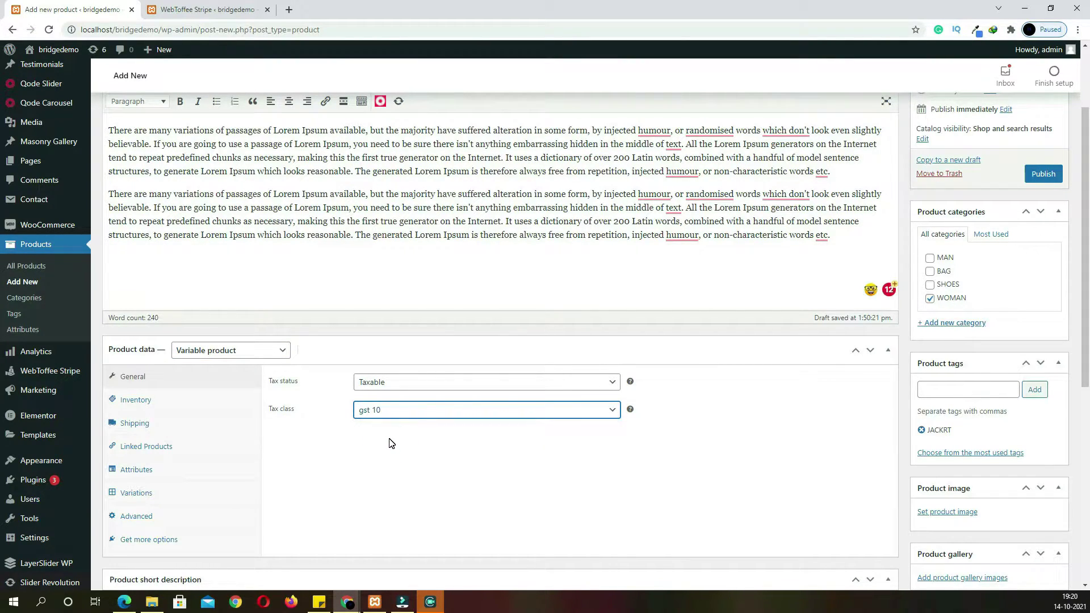
click(197, 405)
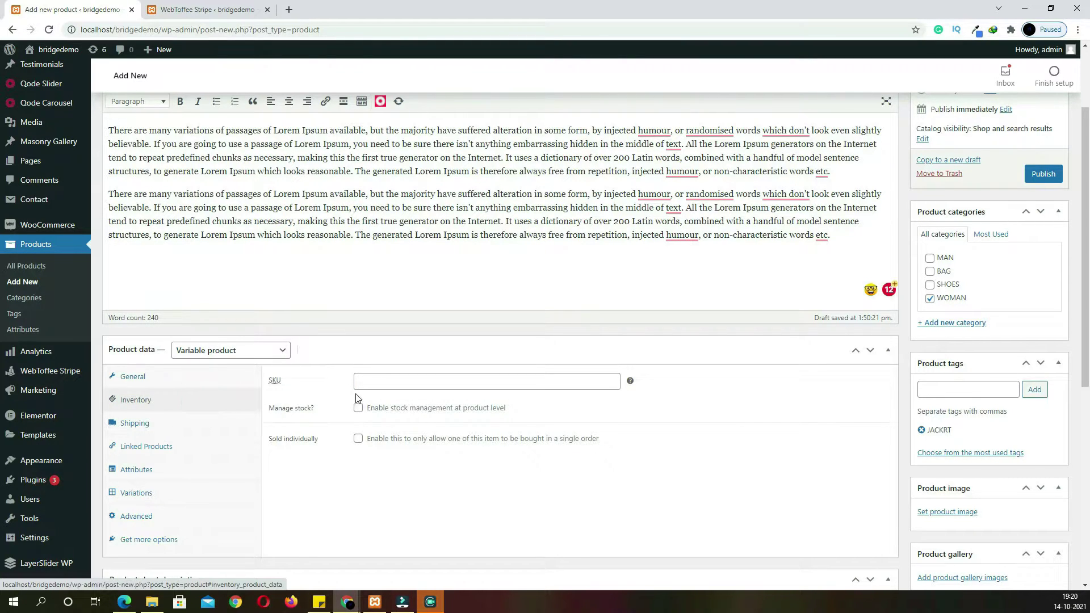
click(369, 388)
text(51541E1RG5165RE1GR1EG)
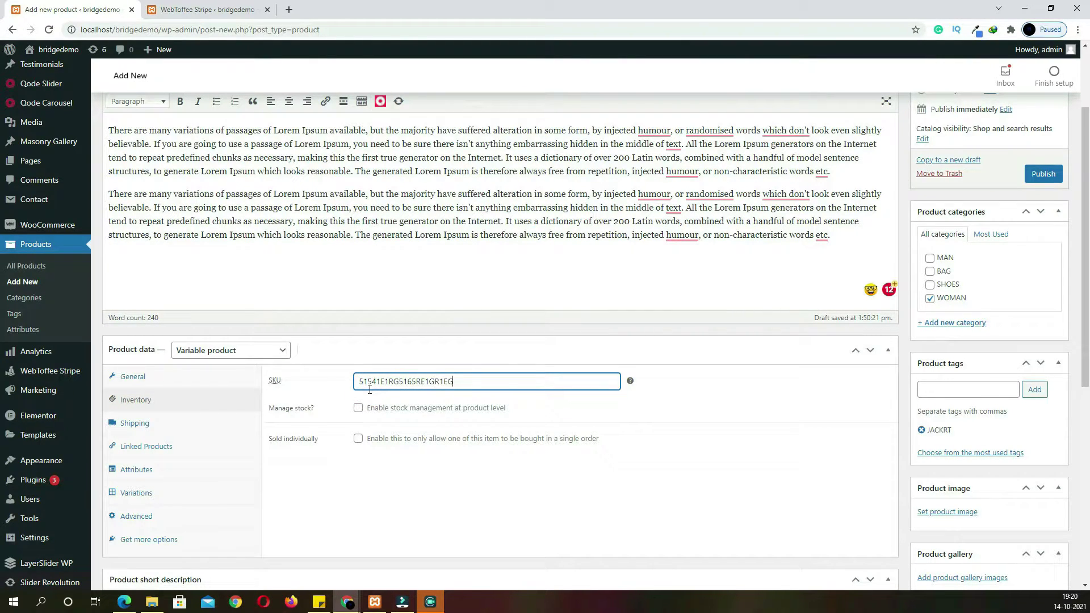
click(359, 408)
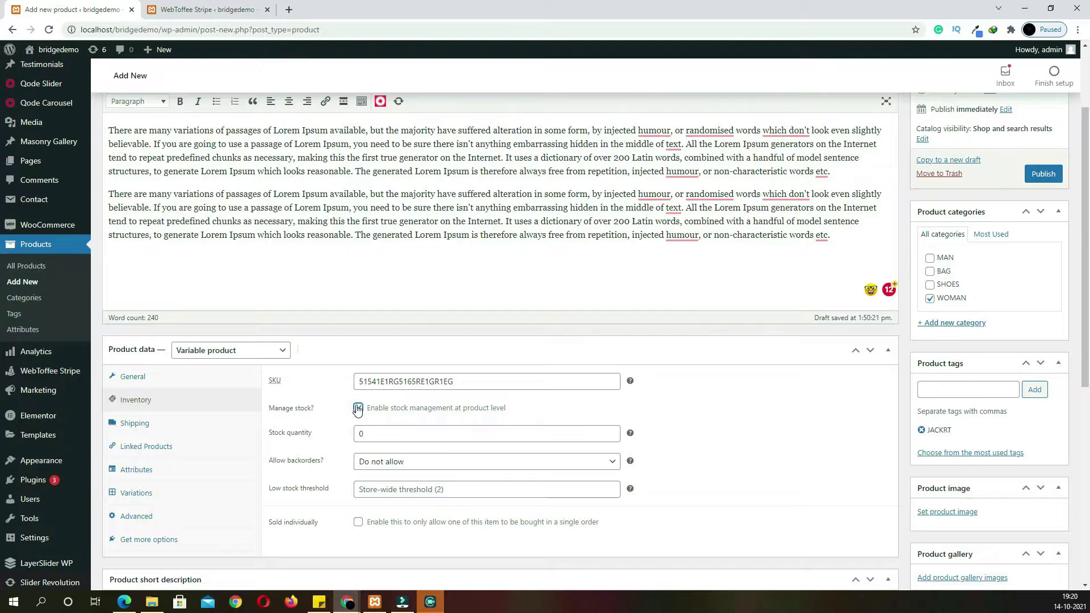
click(358, 410)
click(128, 424)
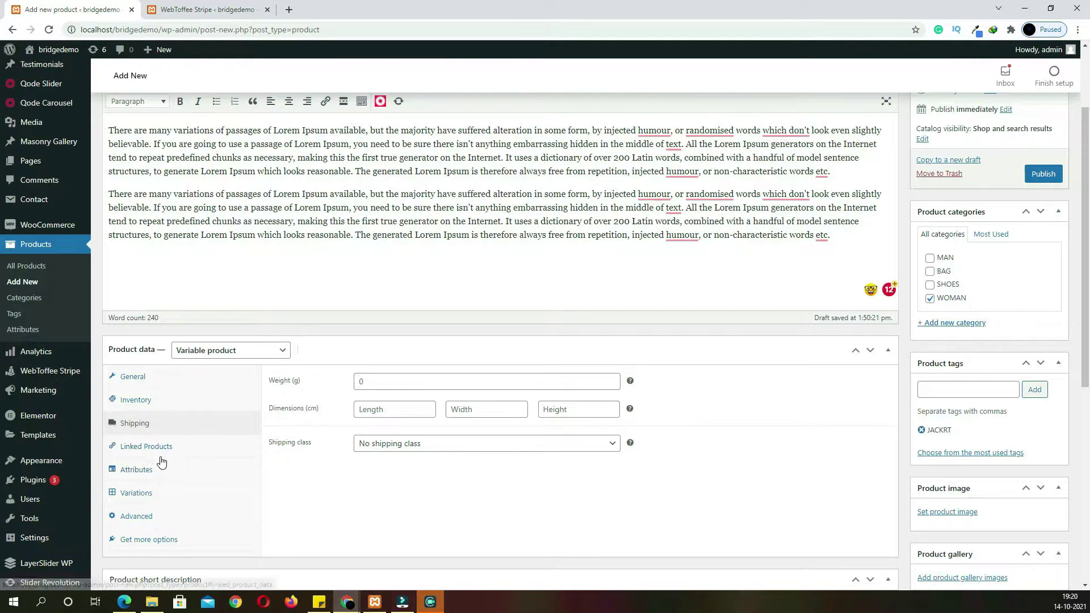
Add the COLOUR attribute with SKY BLUE and BLACK, used for variations, and save it
click(162, 476)
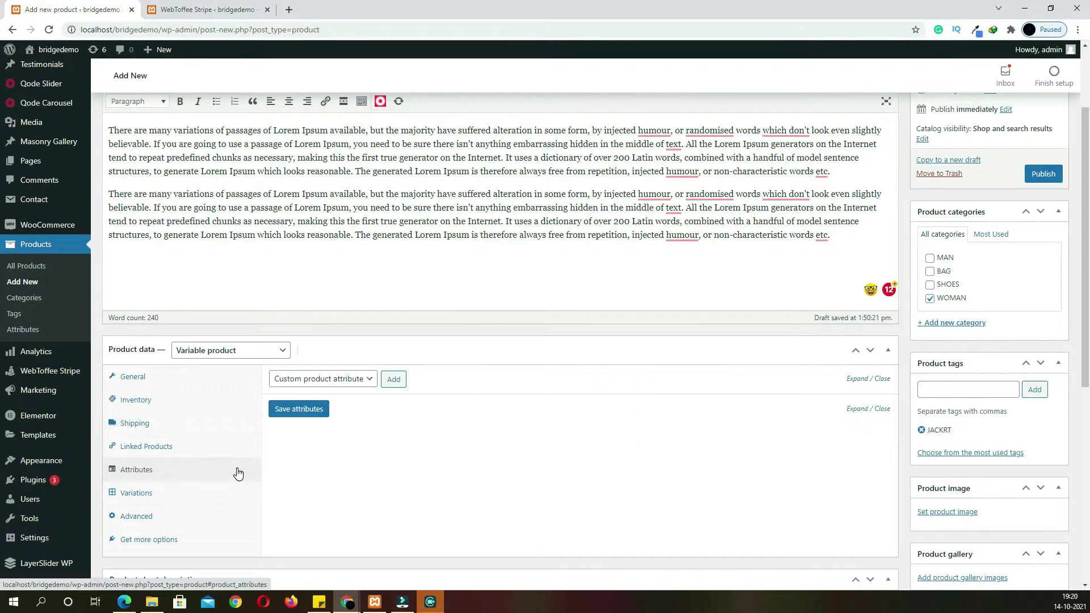
click(357, 378)
click(343, 404)
click(394, 379)
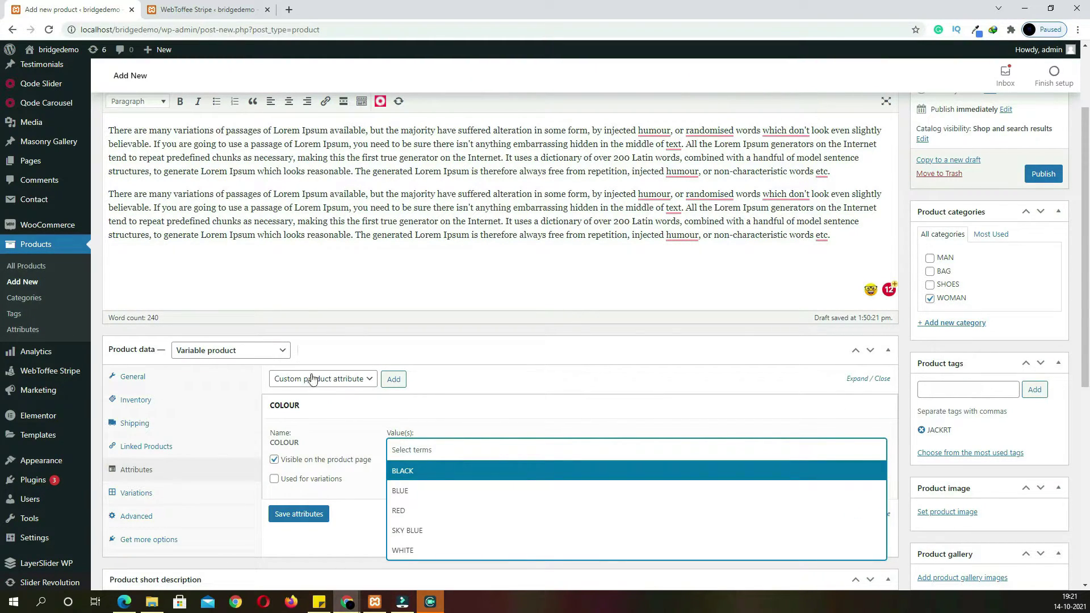
click(438, 533)
click(480, 452)
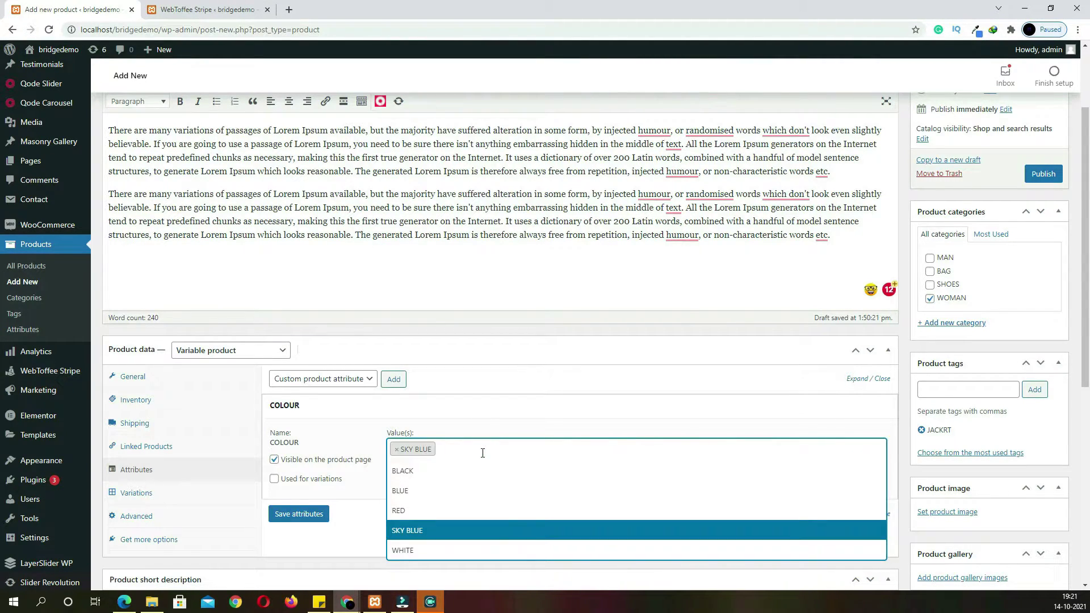
click(477, 473)
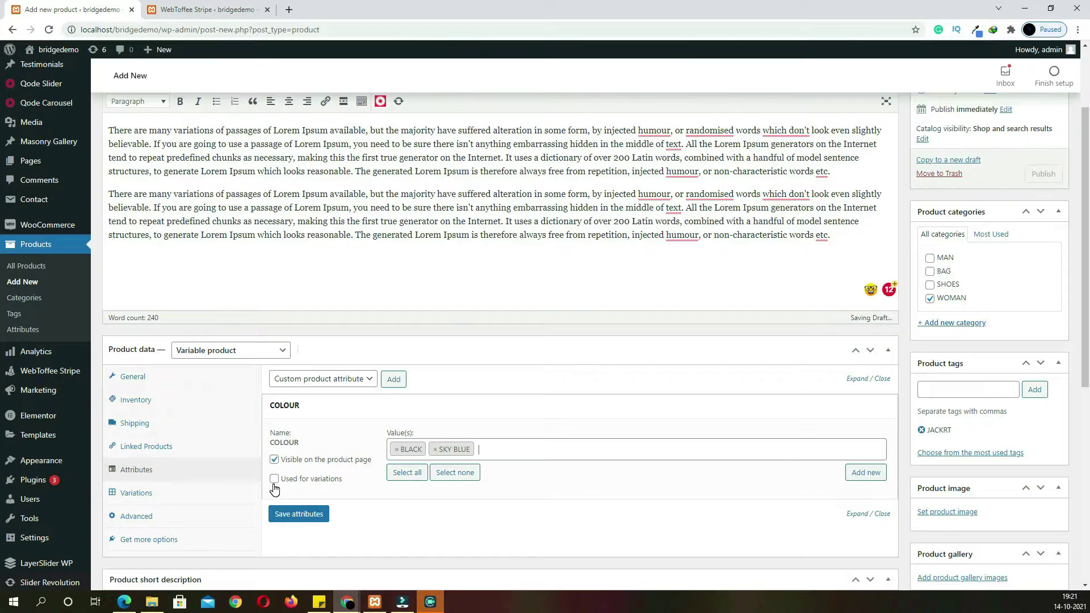
click(275, 480)
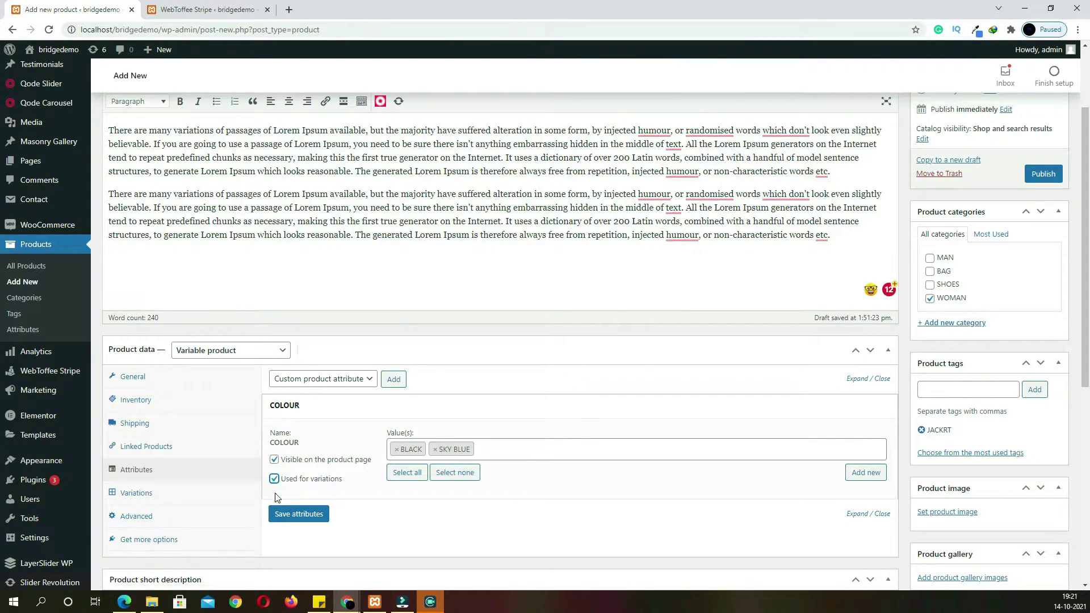
click(294, 515)
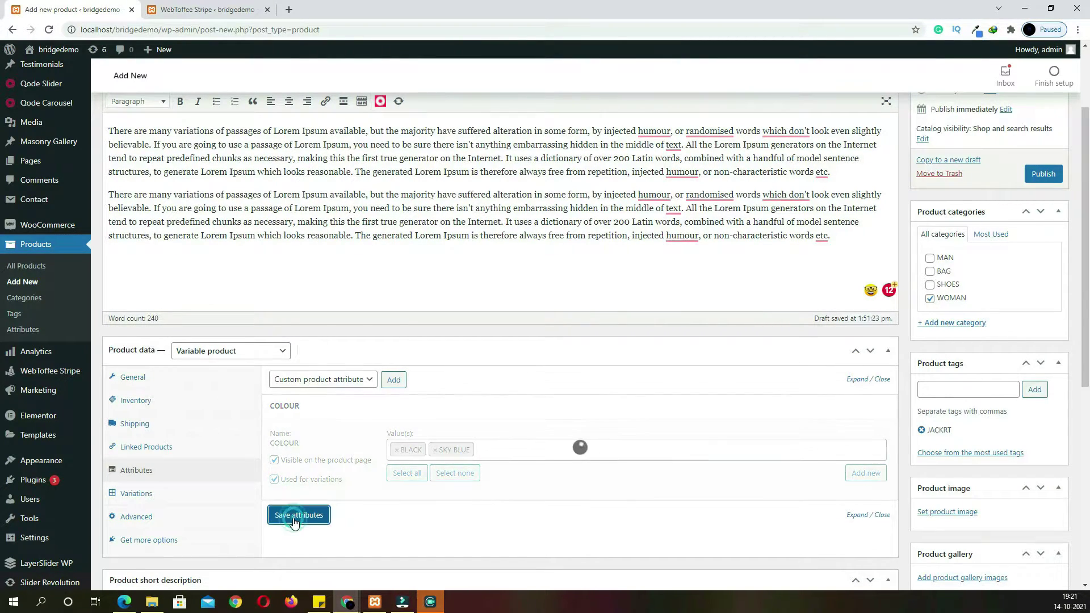
Add the SIZE attribute with M and L, used for variations, save, and view variations
click(360, 380)
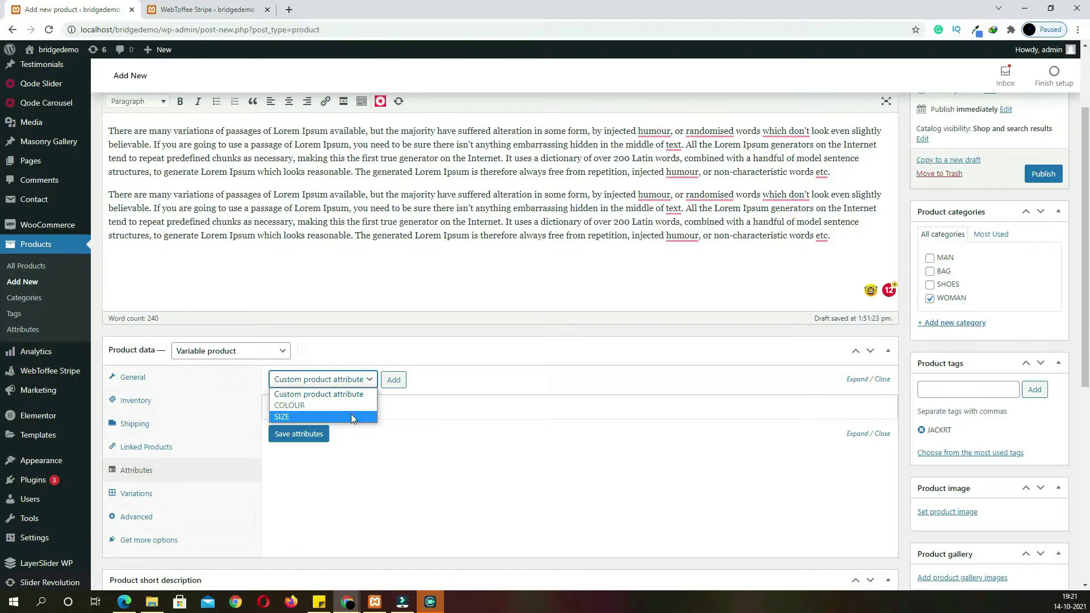
click(315, 417)
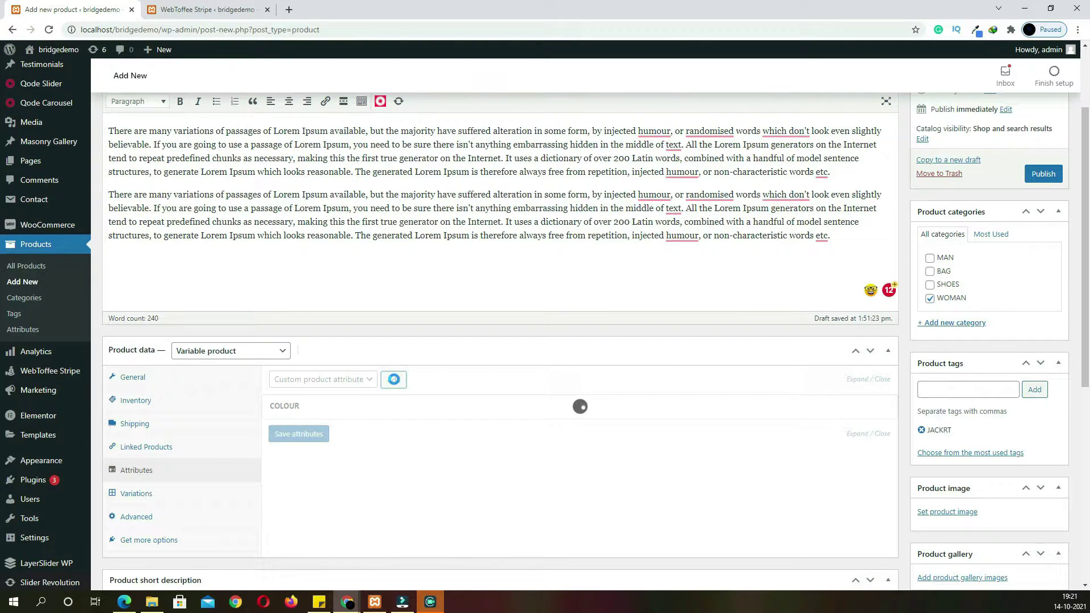
click(438, 473)
click(436, 515)
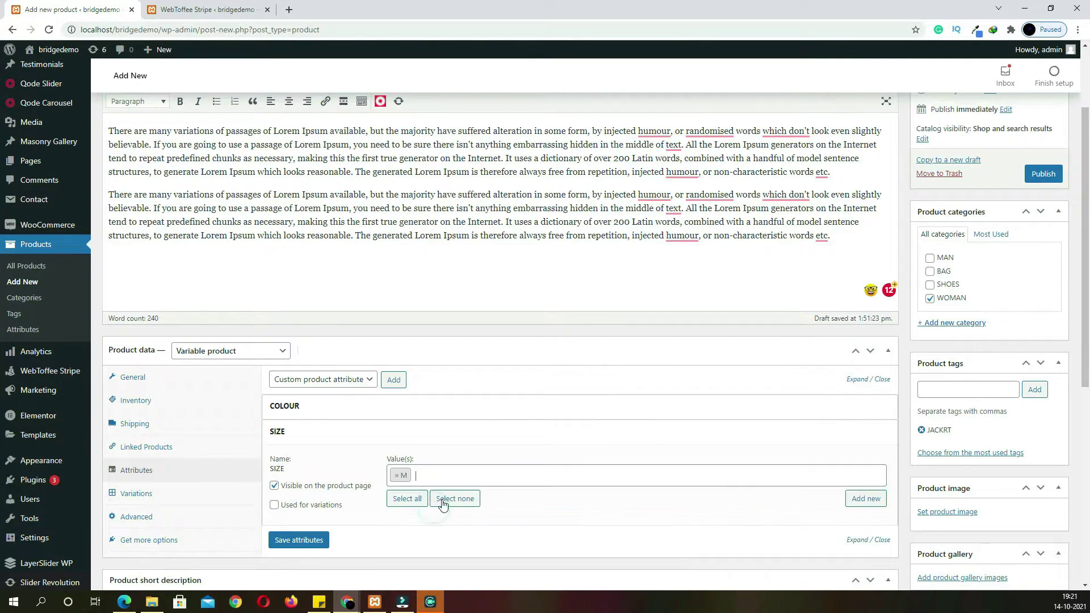
click(449, 477)
click(438, 499)
click(282, 508)
click(320, 541)
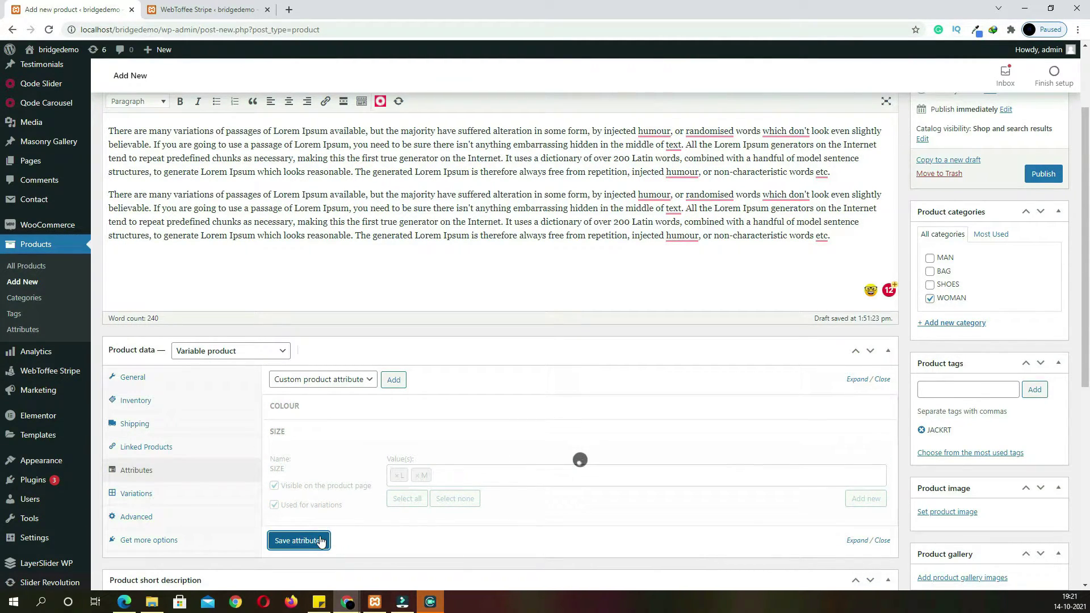
click(205, 492)
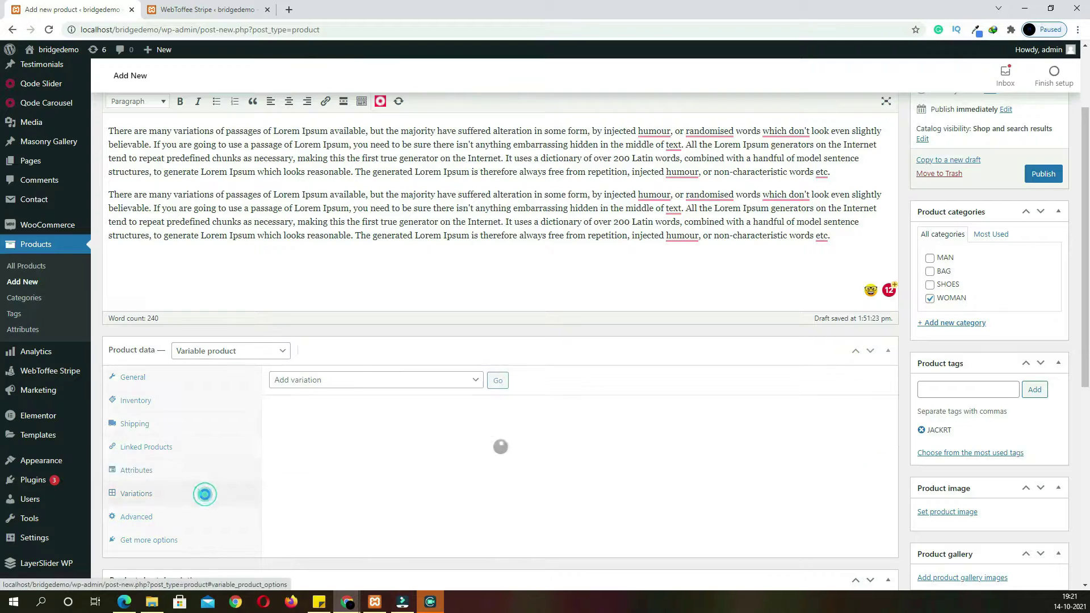
Create variations from all attributes, adding four variations to LADICE JACKRT
click(449, 384)
click(438, 405)
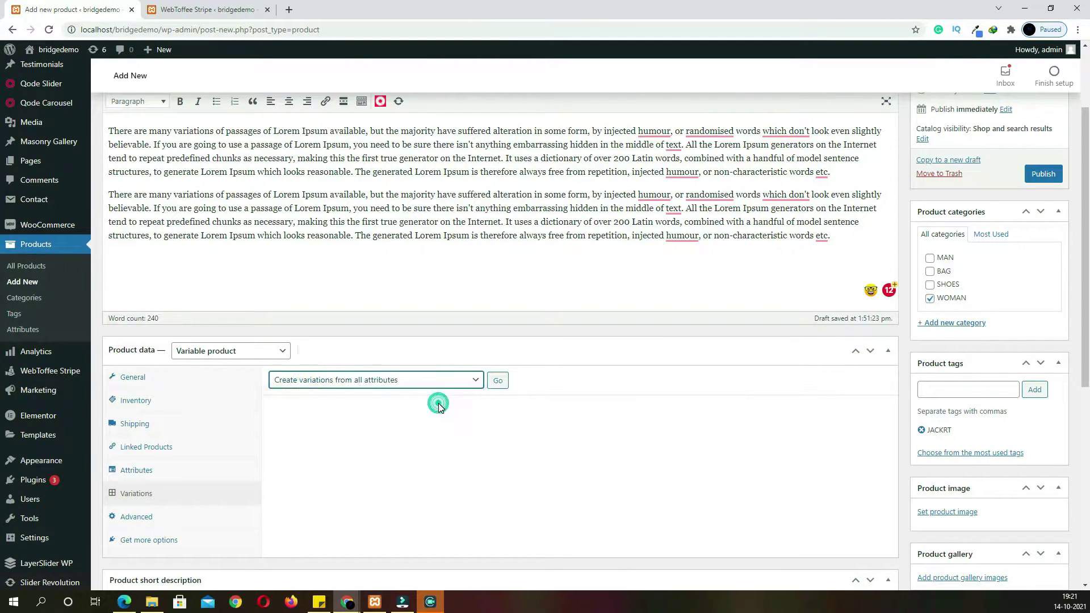
click(497, 384)
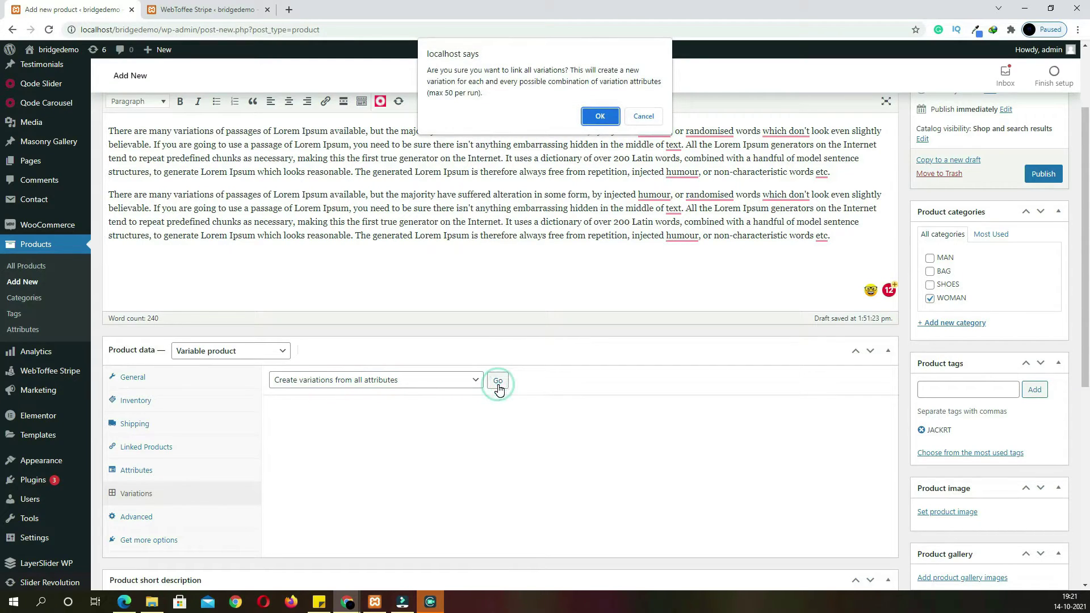
click(600, 115)
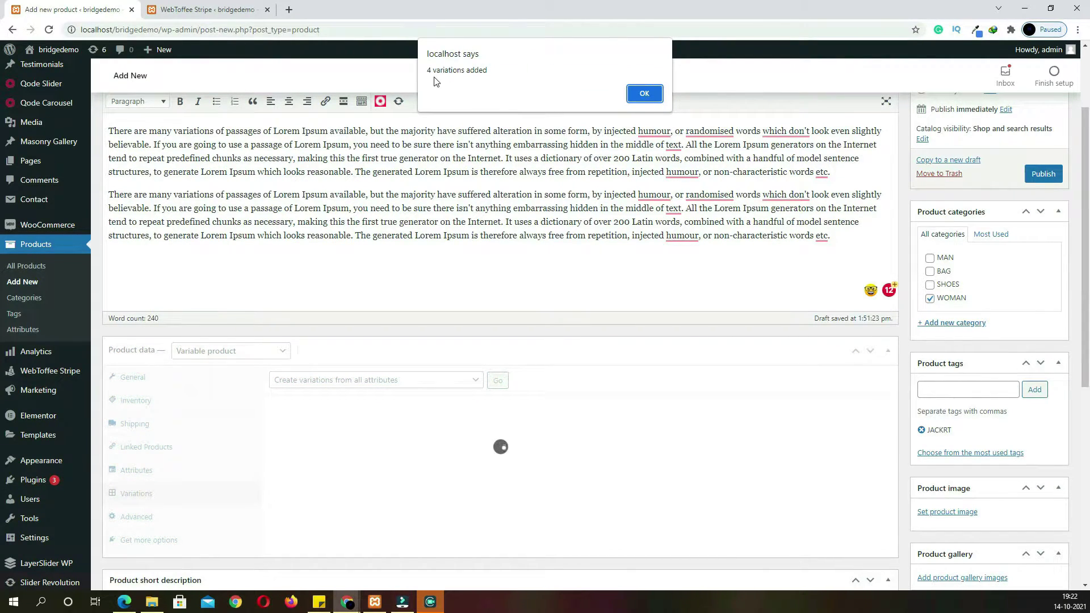
click(645, 94)
Give variation #103 the photo of the curly-haired woman in a black jacket
scroll(354, 387, down, 2)
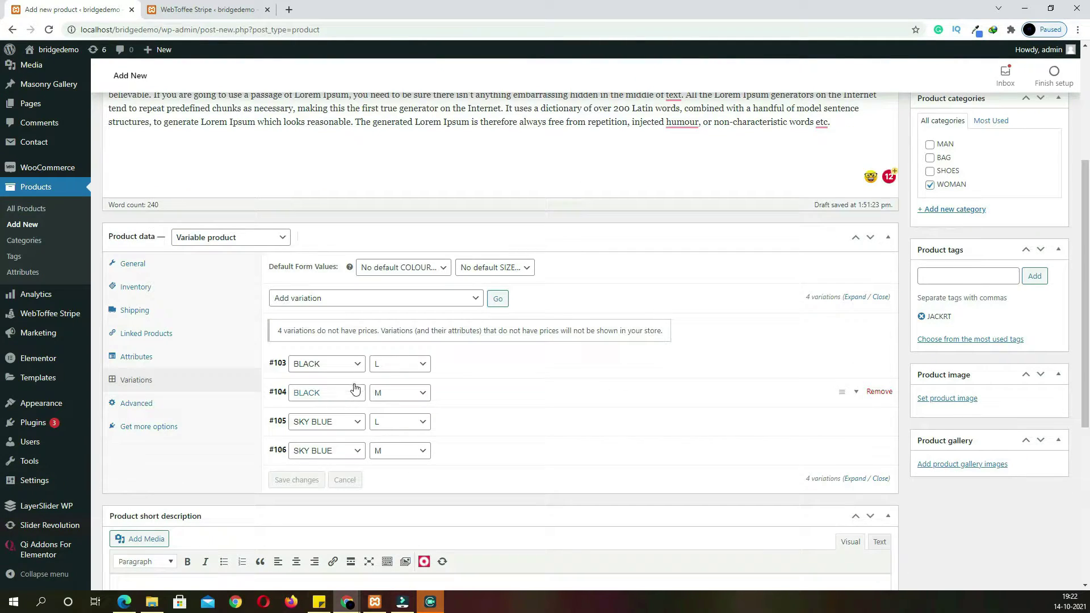
click(466, 364)
scroll(350, 327, down, 1)
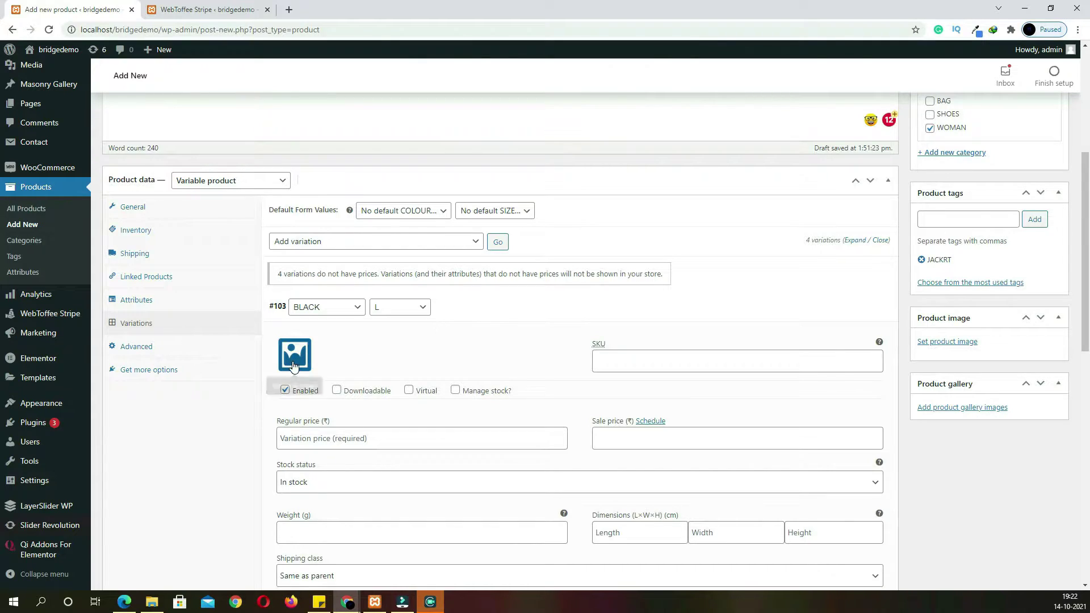
click(294, 365)
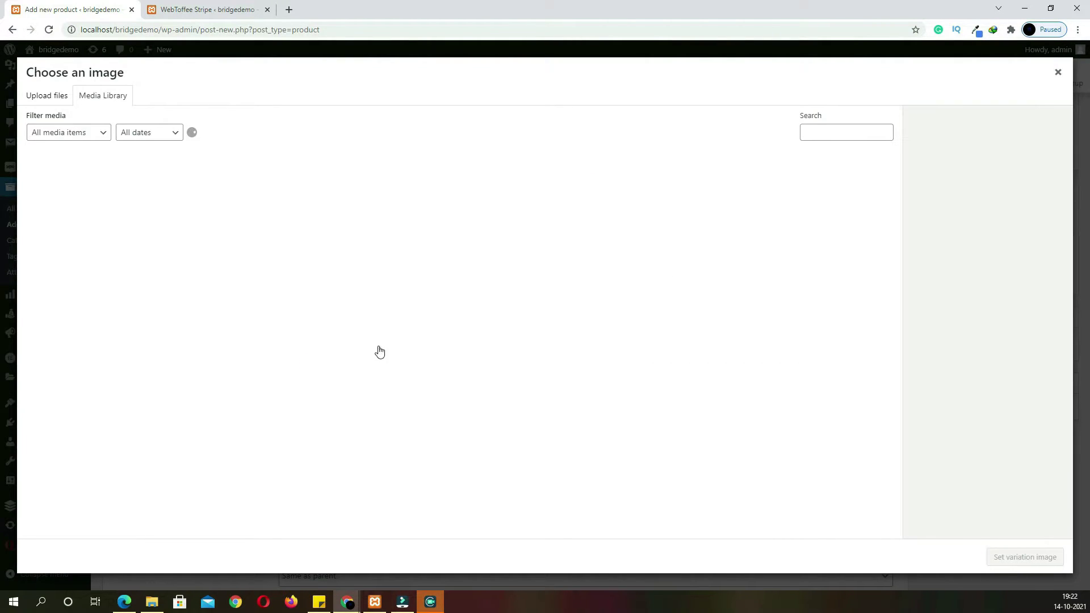
scroll(380, 351, down, 5)
click(411, 480)
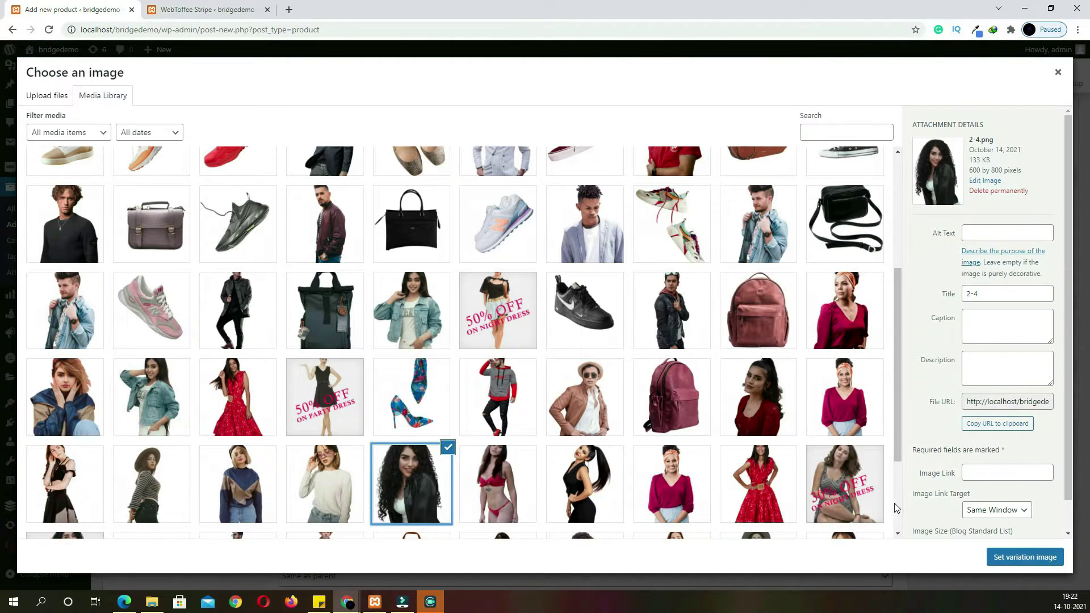
click(1000, 563)
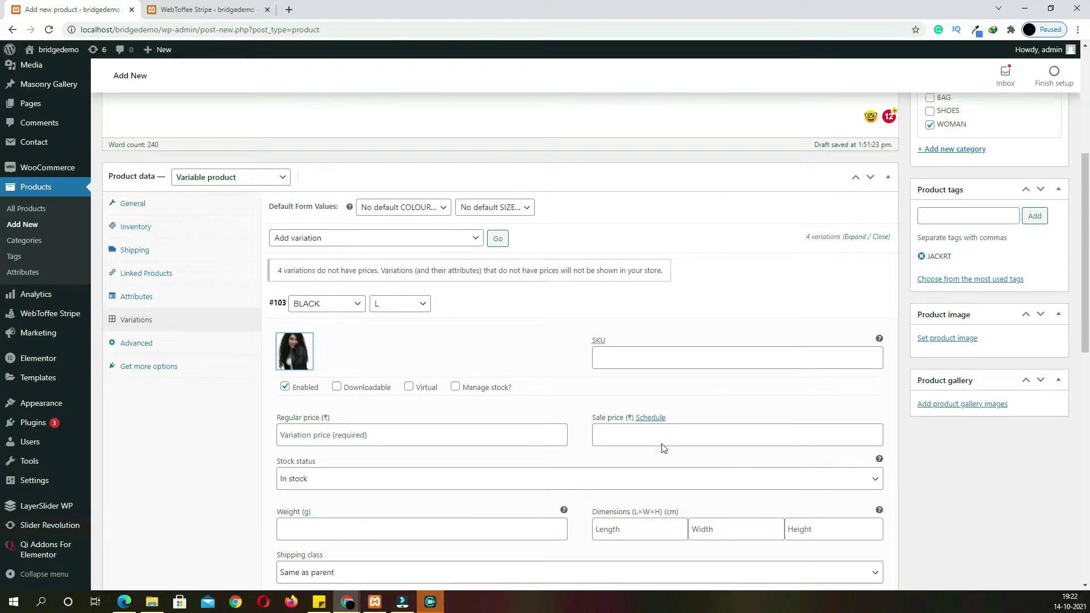
Price variation #103 at 500 with a 450 sale price, and go through its weight and dimension fields
scroll(663, 448, down, 2)
click(318, 325)
text(5)
key(BackSpace)
click(642, 329)
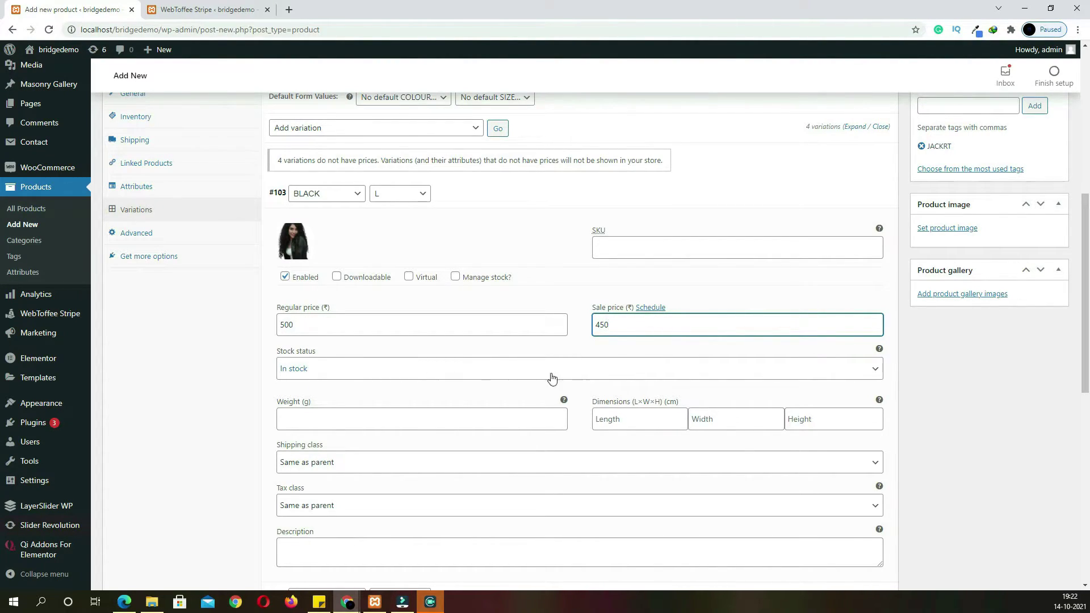
click(409, 420)
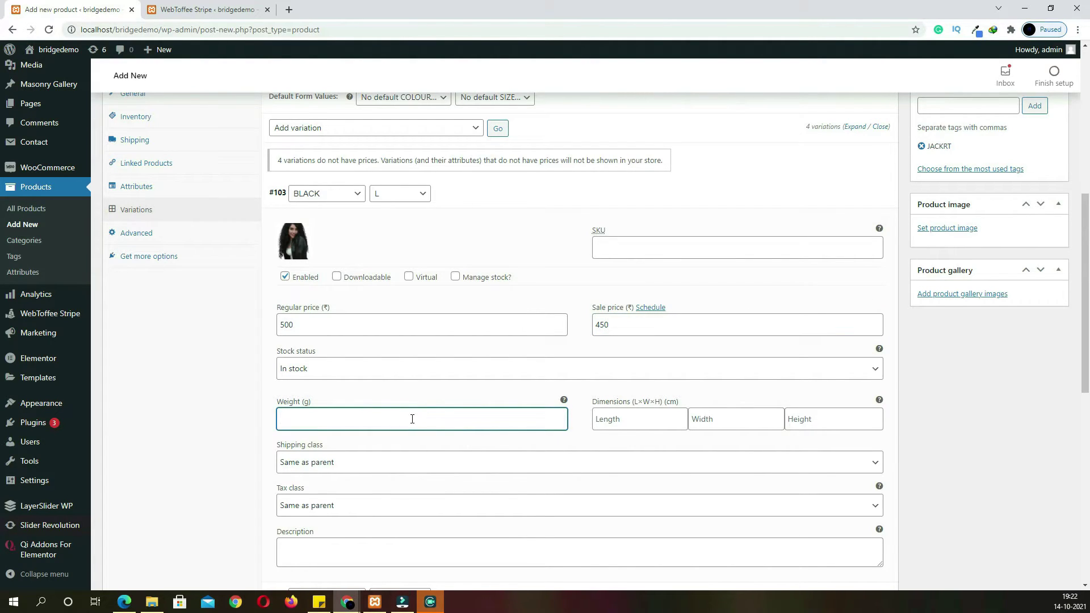
click(629, 417)
click(735, 427)
click(783, 426)
scroll(657, 431, down, 5)
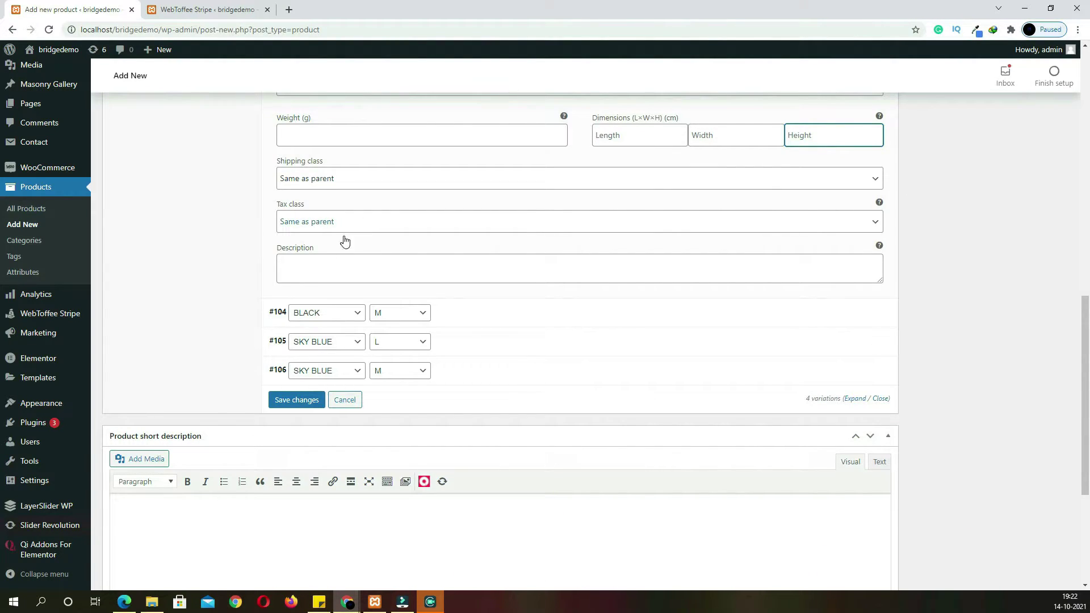
Give variation #104 its own photo and a regular price of 600
click(480, 321)
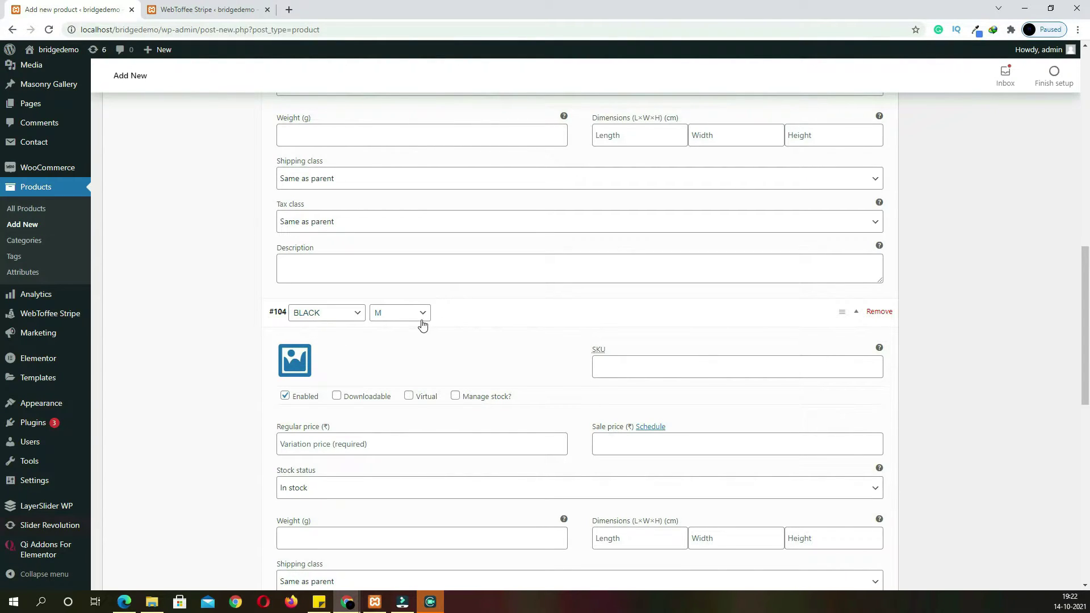
click(295, 360)
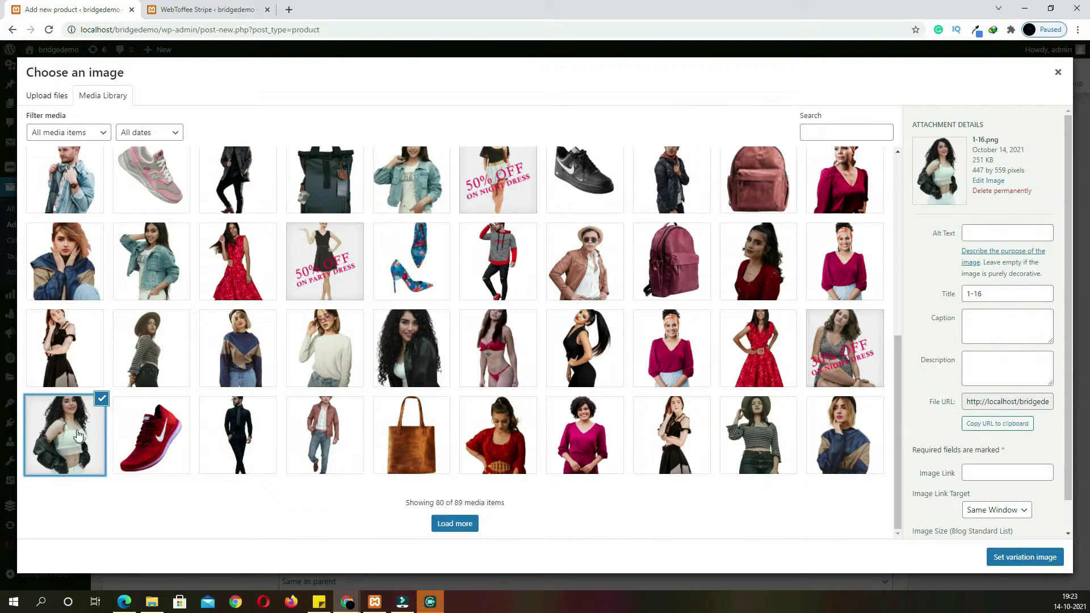
click(999, 562)
scroll(518, 467, down, 2)
click(404, 318)
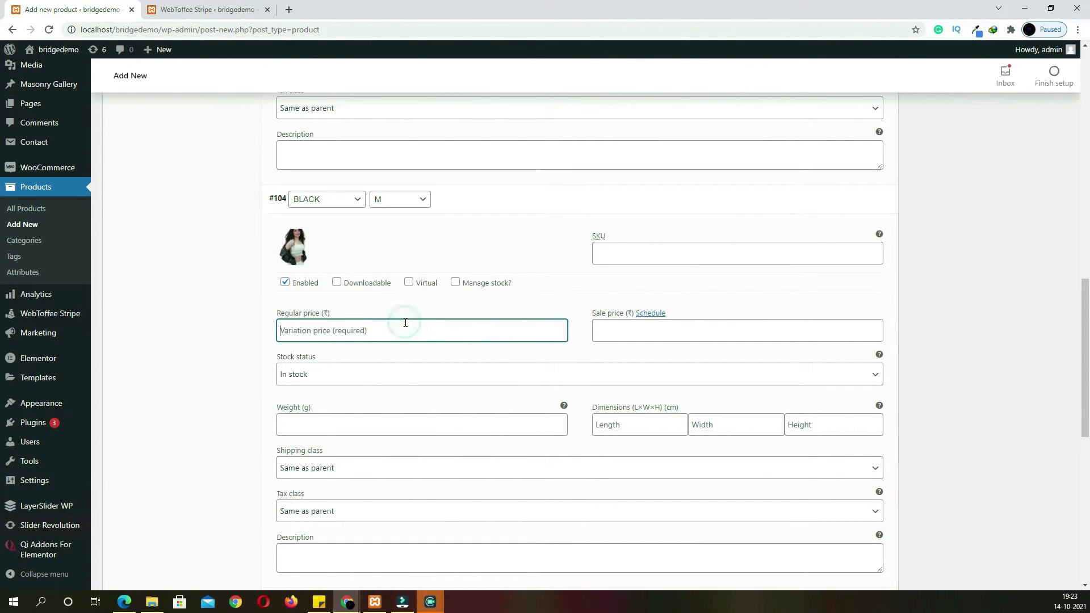
text(600)
scroll(405, 323, down, 5)
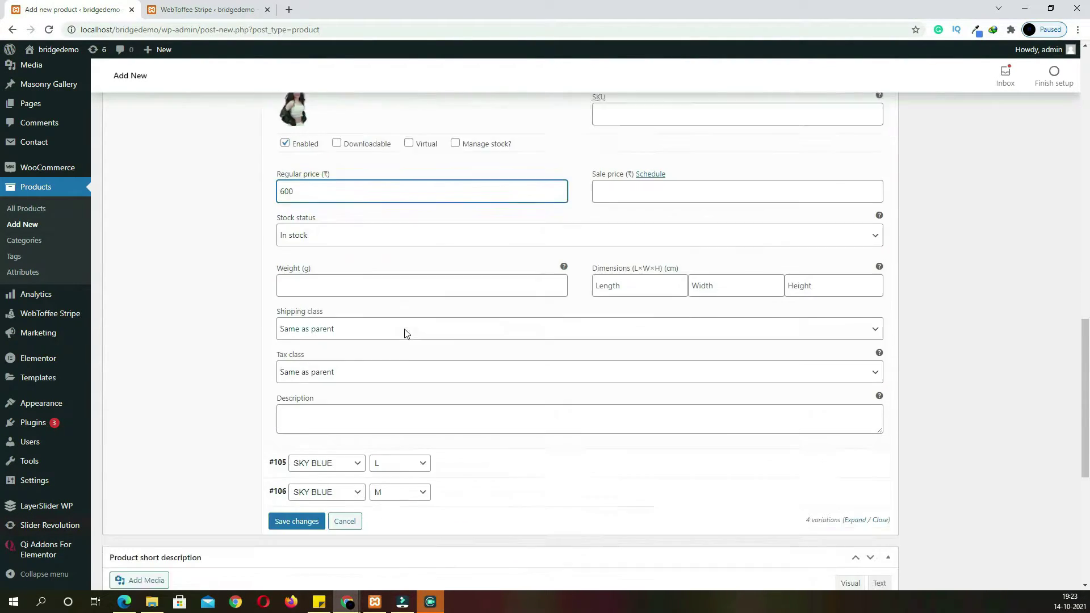
Give variation #105 the denim-jacket photo, priced 500 with a 450 sale price
click(446, 325)
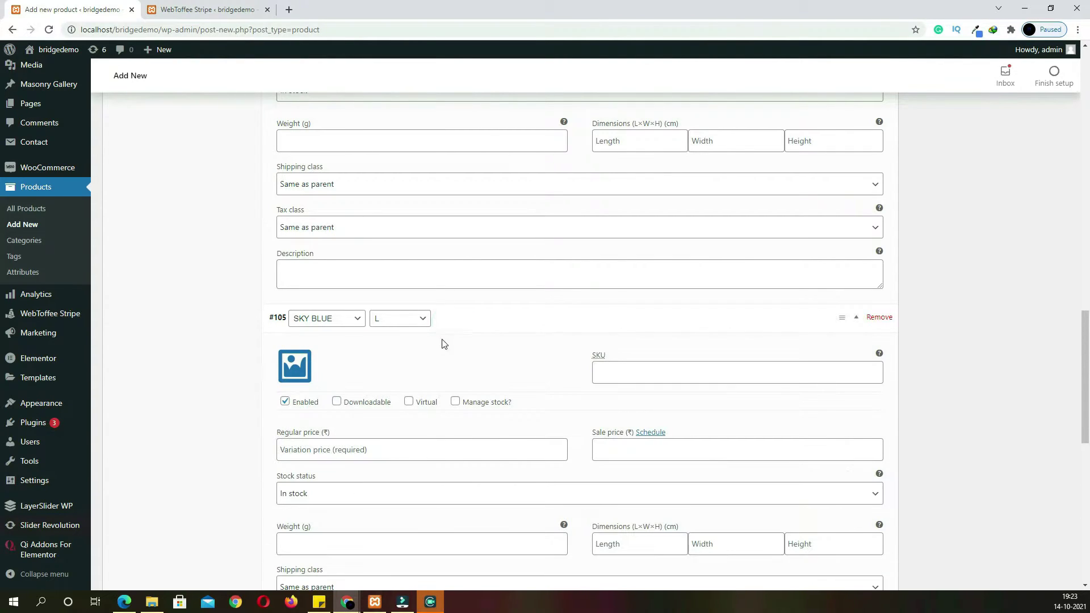
click(293, 368)
click(410, 196)
click(1018, 557)
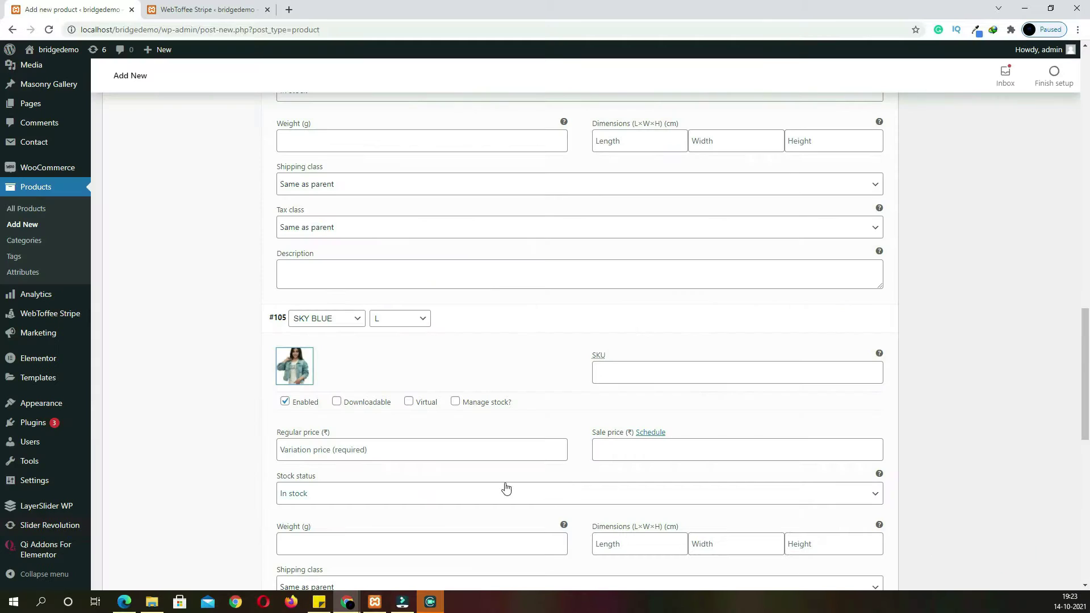
click(338, 452)
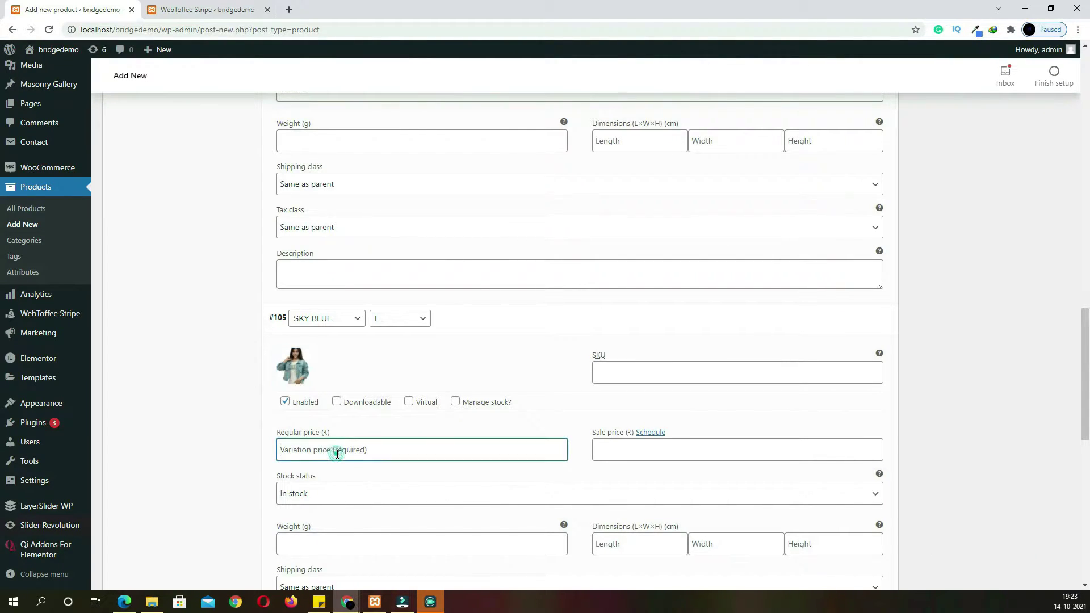
text(50)
click(654, 449)
text(45)
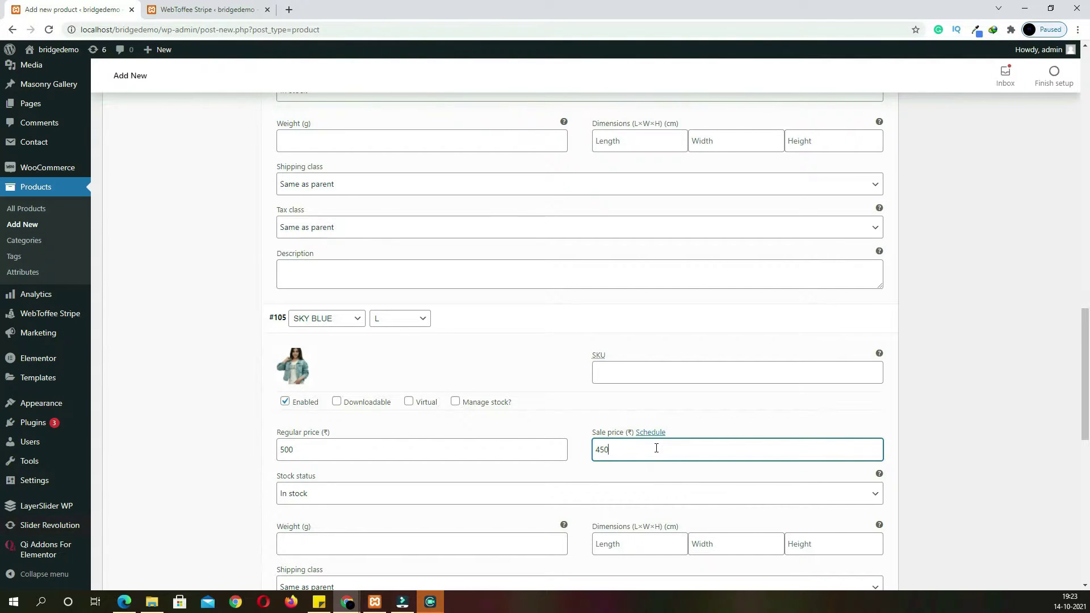
scroll(622, 455, down, 5)
Set the denim-jacket woman photo as variation #106's image
click(436, 441)
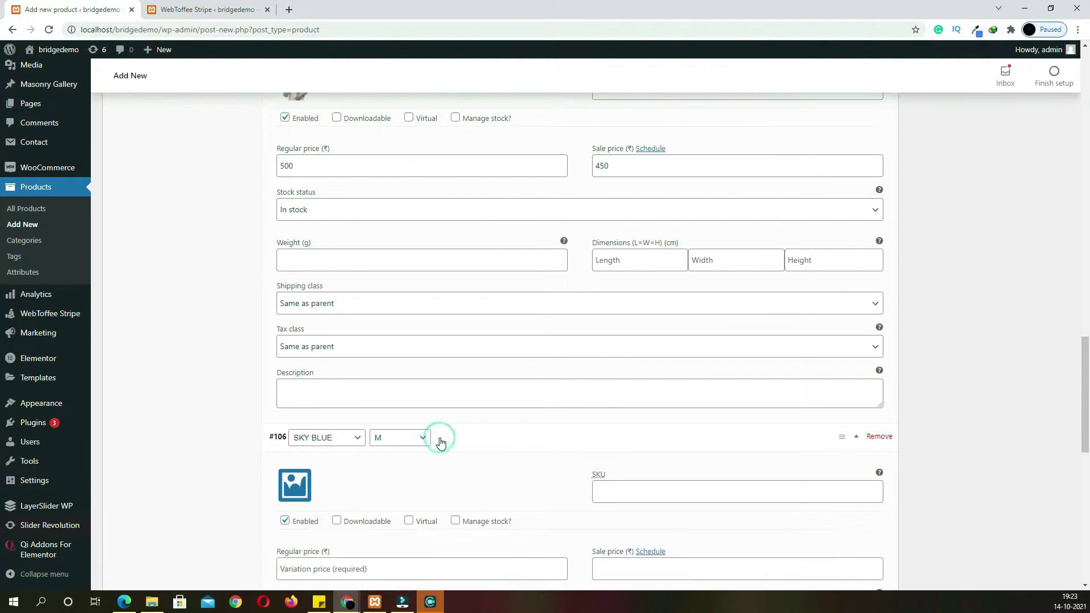
scroll(414, 440, down, 2)
click(294, 372)
scroll(164, 425, up, 3)
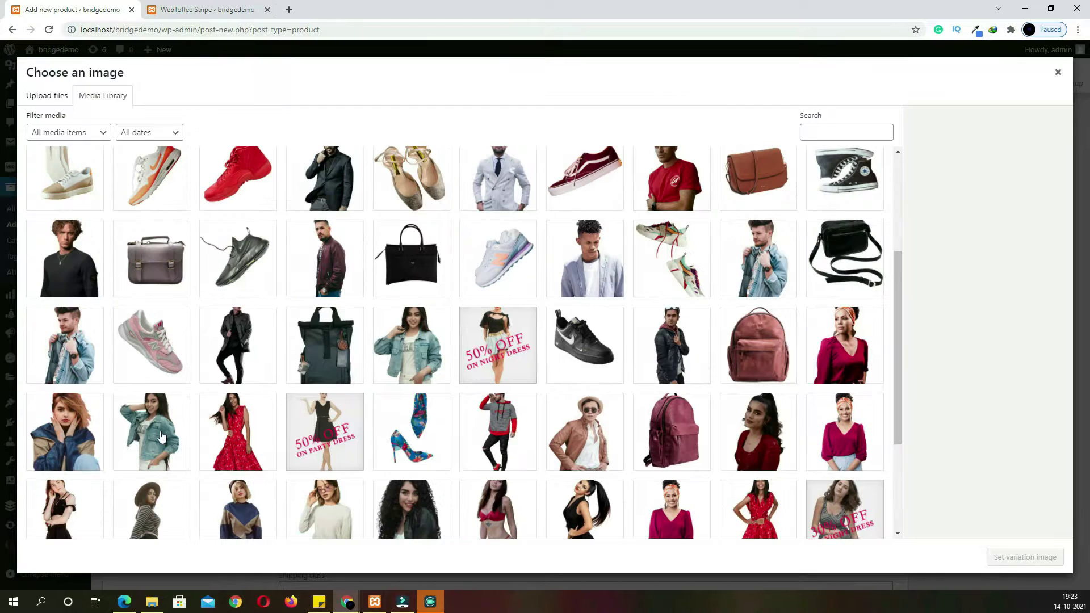
click(164, 426)
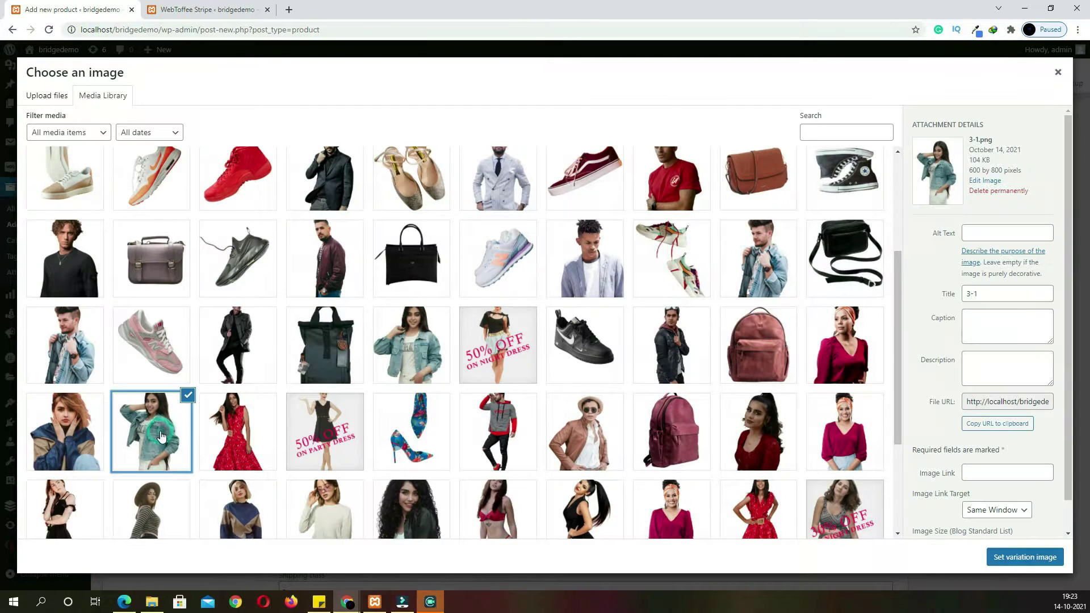
click(1008, 561)
scroll(820, 519, up, 15)
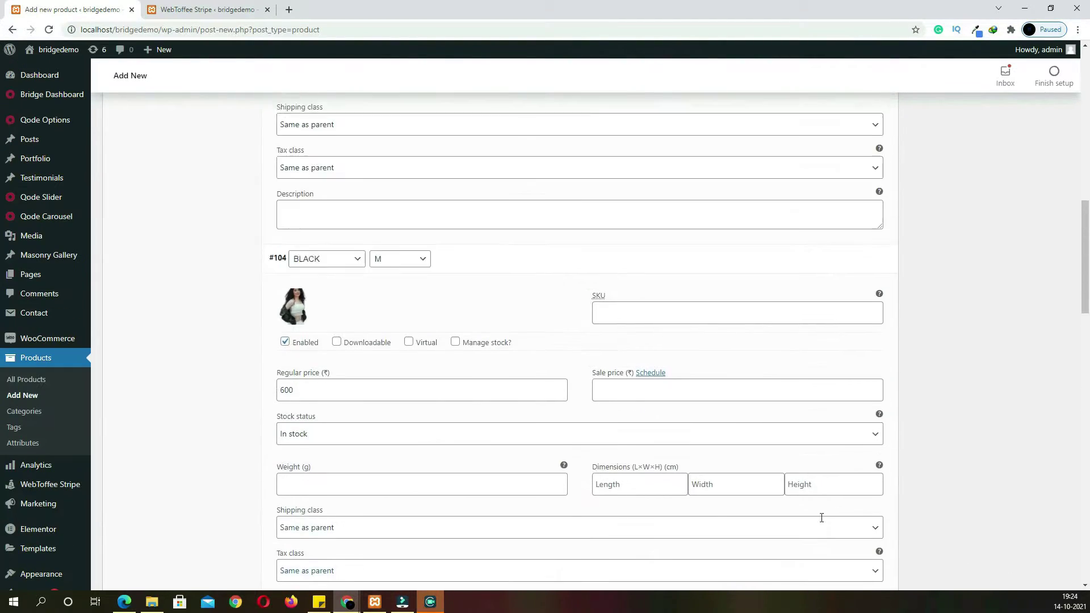
Make the curly-haired woman in a black jacket the main product image
click(936, 403)
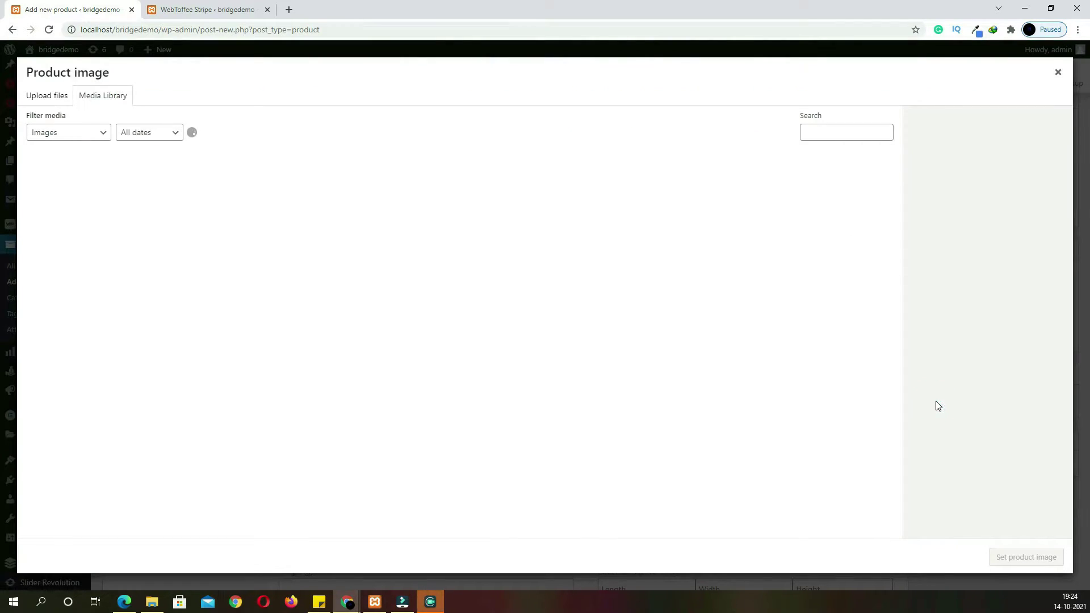
scroll(598, 475, down, 10)
click(420, 371)
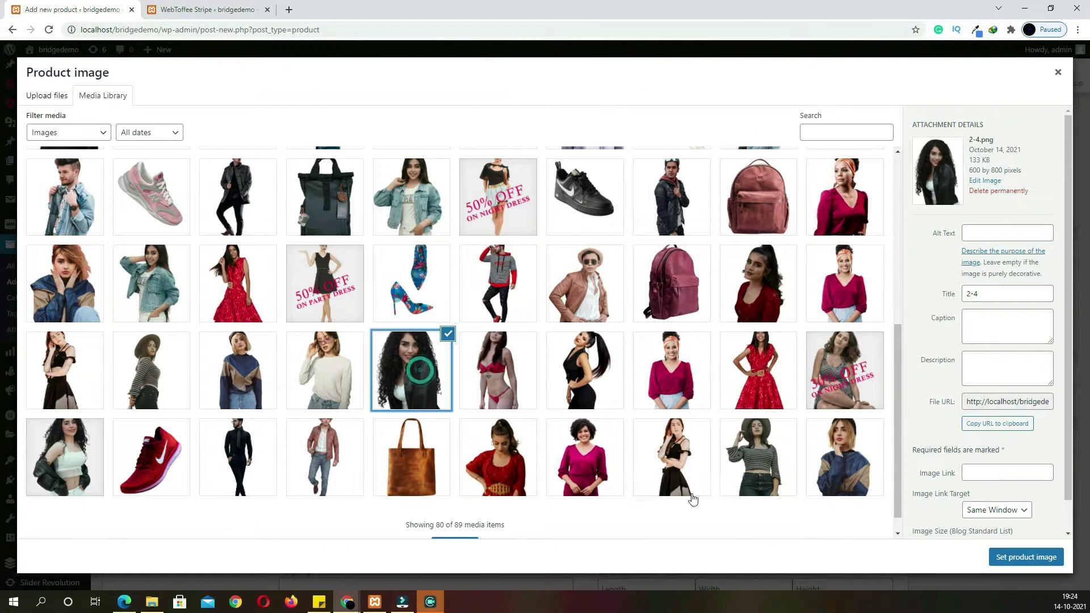
click(1014, 558)
Add the denim-jacket, curly-haired and cropped-top woman photos to the product gallery
click(972, 465)
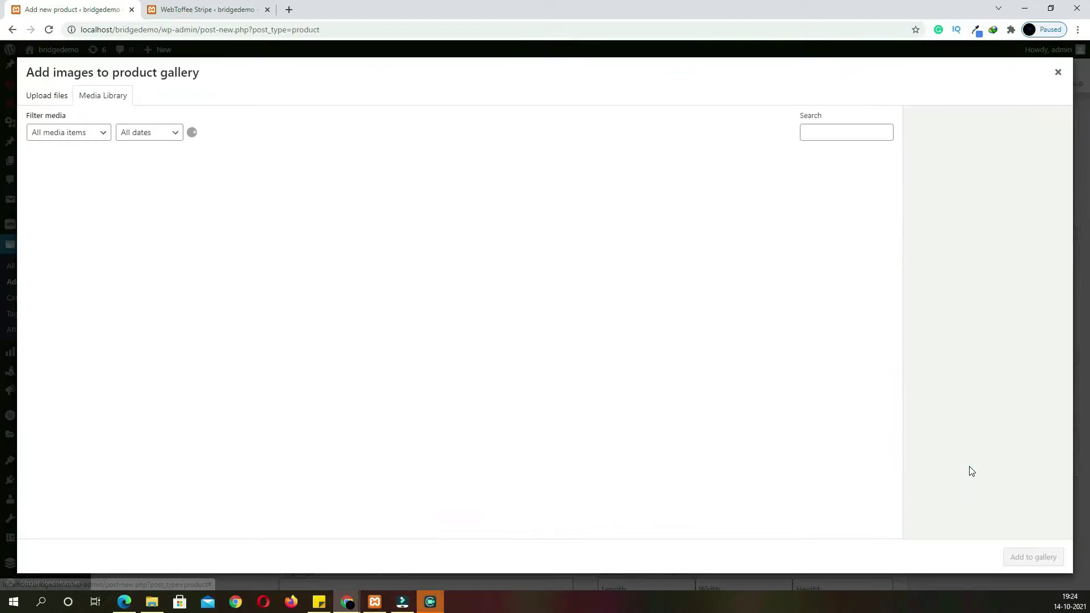
scroll(436, 356, down, 5)
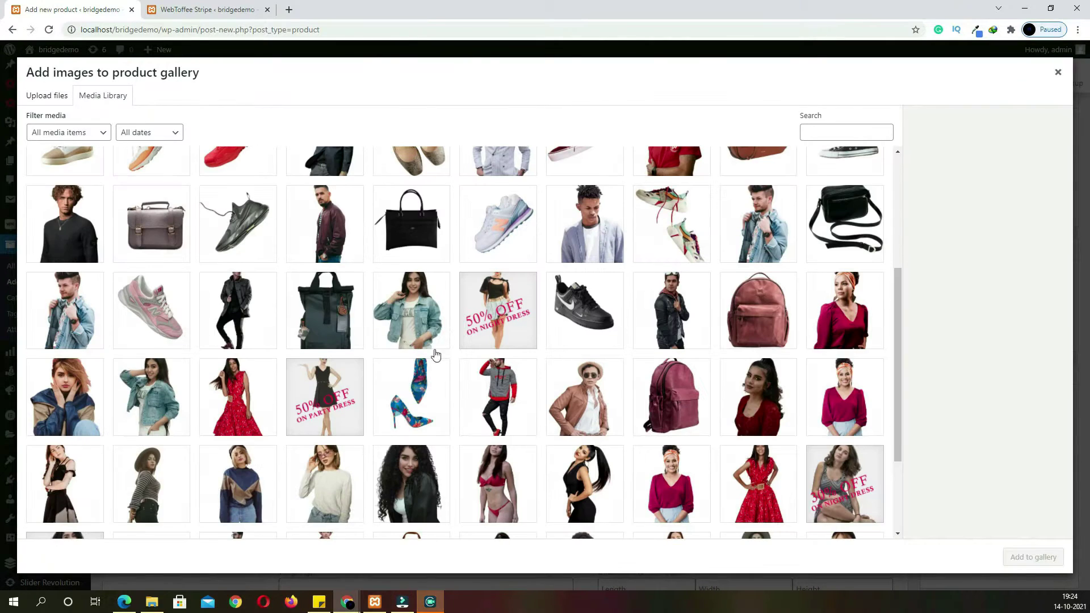
click(423, 313)
click(425, 491)
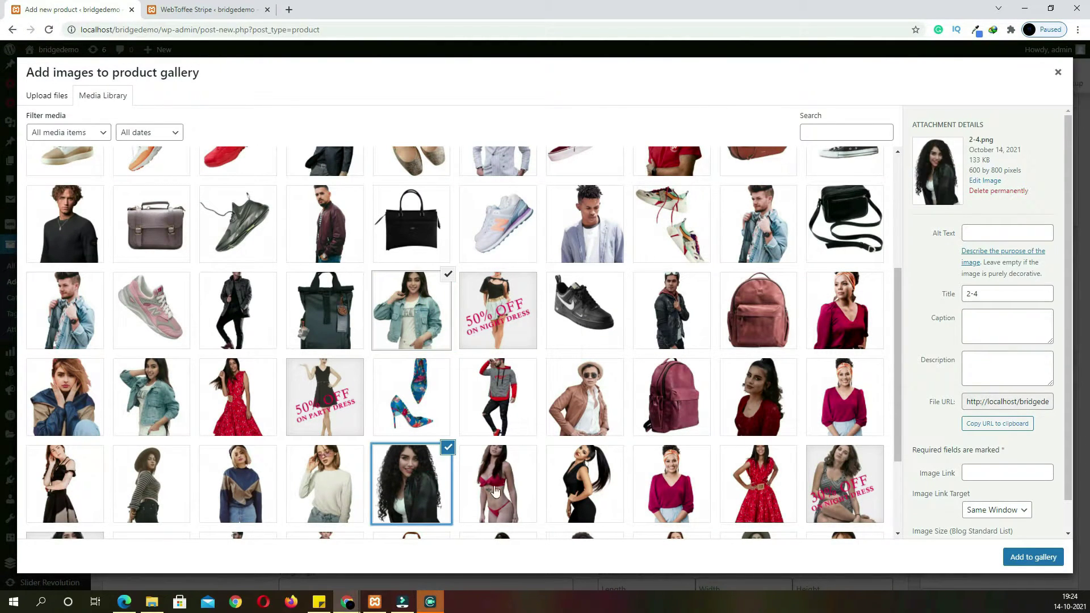
scroll(227, 509, down, 3)
click(63, 454)
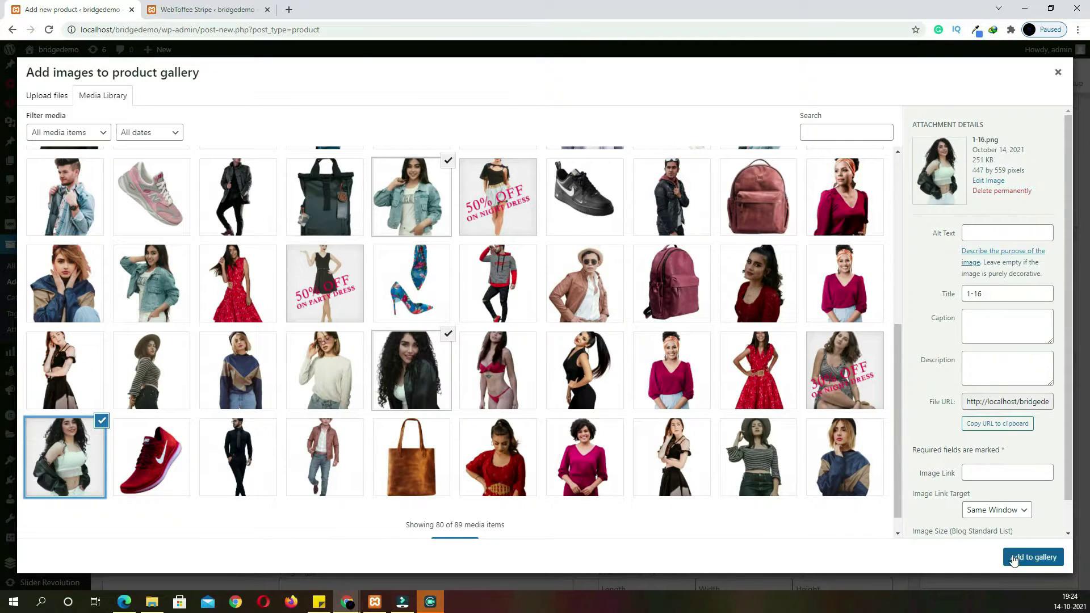
click(1033, 557)
Save the variation changes
scroll(1018, 563, up, 5)
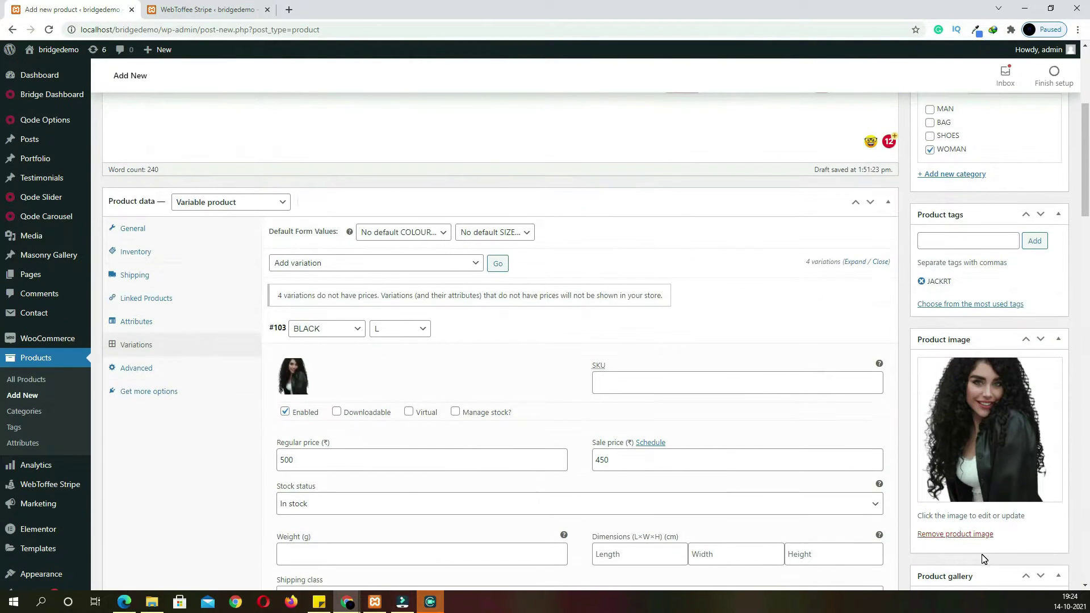
scroll(983, 554, down, 13)
scroll(812, 392, down, 10)
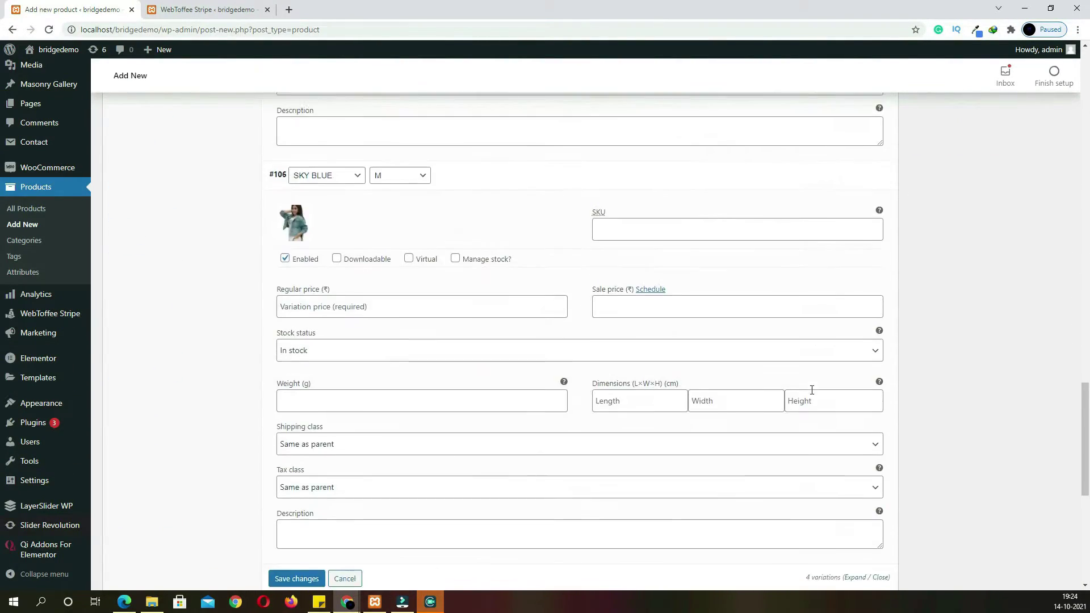
scroll(341, 250, up, 2)
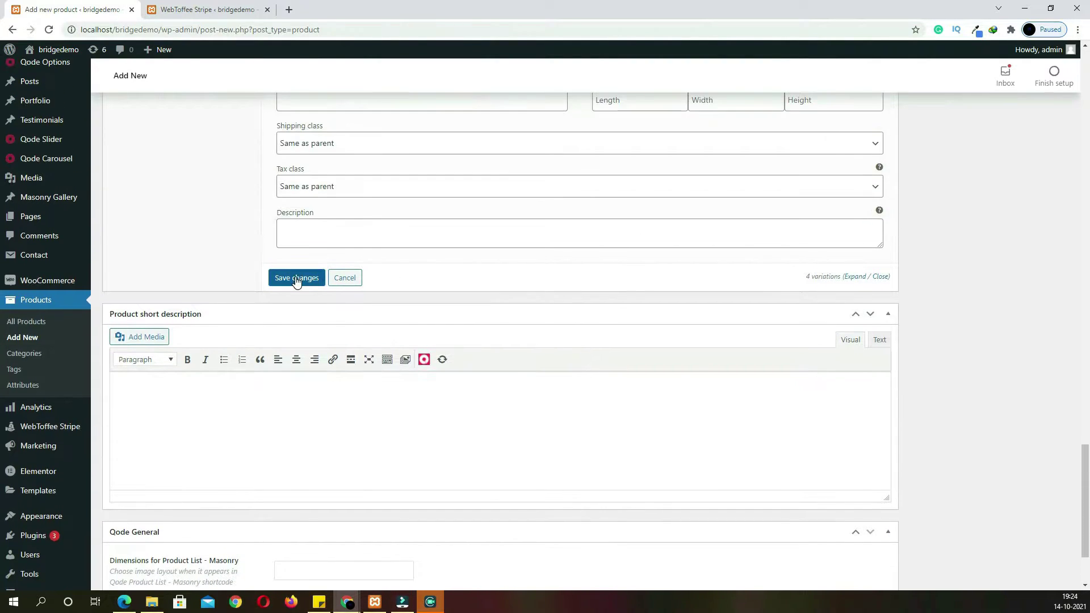
click(296, 278)
click(380, 448)
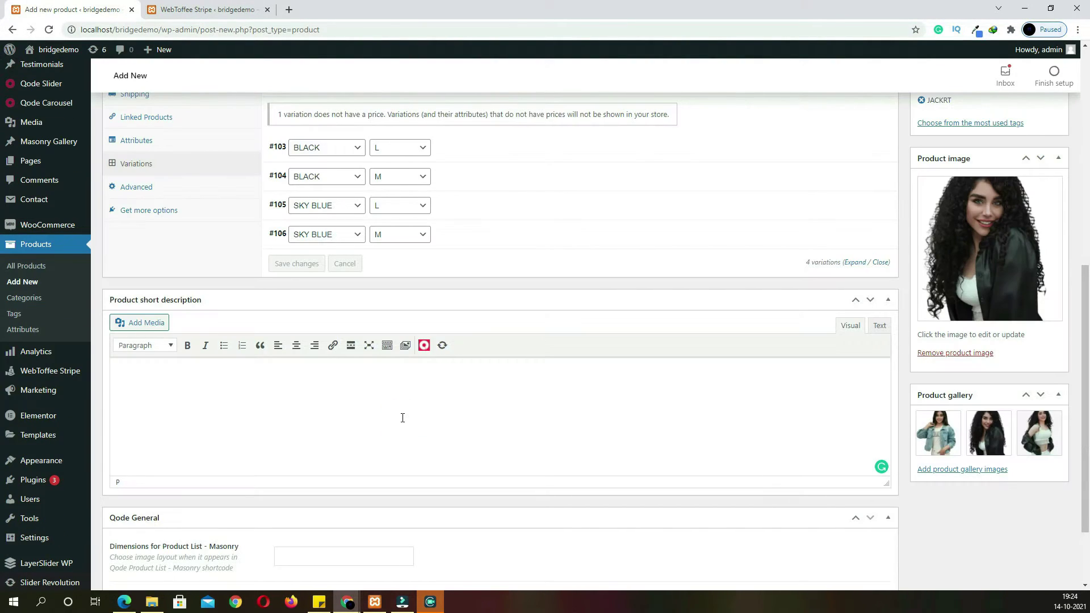
Paste a four-item bulleted short description and publish LADICE JACKRT
text(Contrary to popular belief, Lorem Ipsum is not simply random text. It has roots in a piece of classical Latin literature from 45 BC, making it over 2000 years old.)
scroll(625, 423, up, 10)
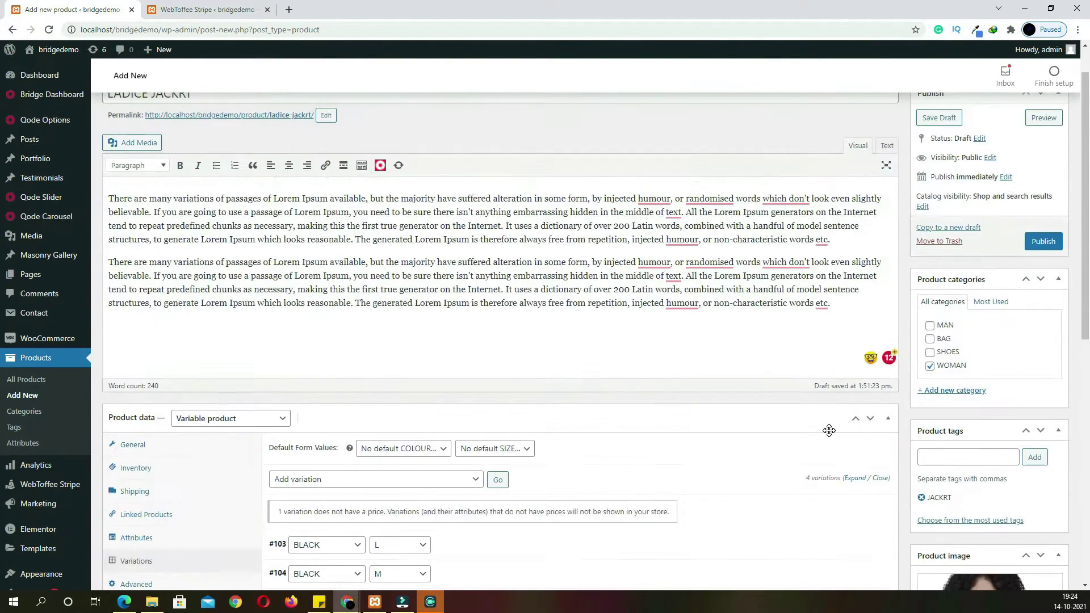
click(1046, 287)
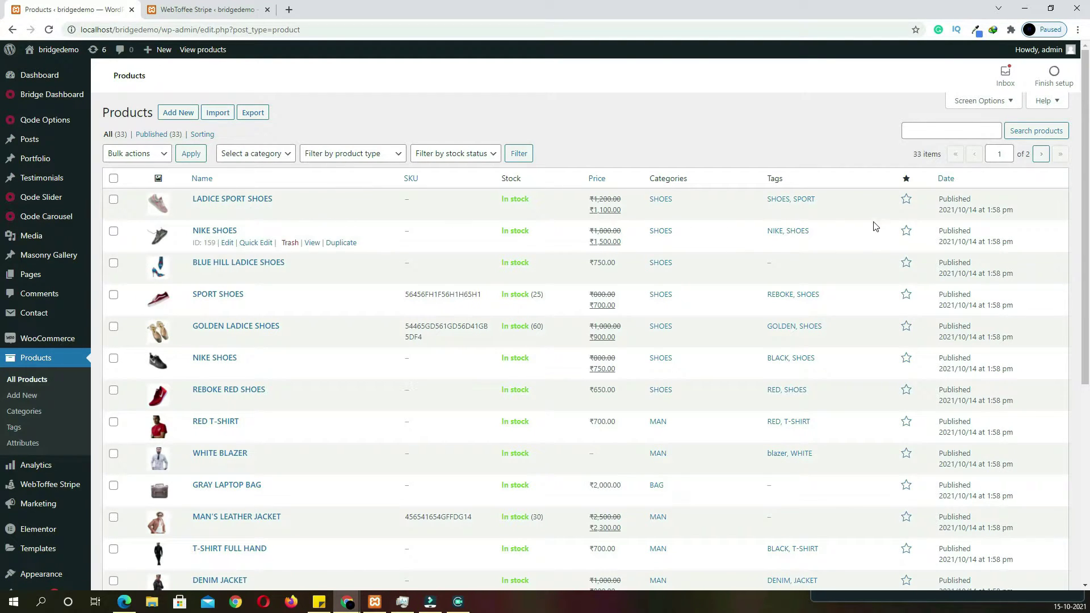
Star LADICE SPORT SHOES, T-SHIRT FULL HAND and RED T-SHIRT as featured, then go to Slider Revolution
click(905, 200)
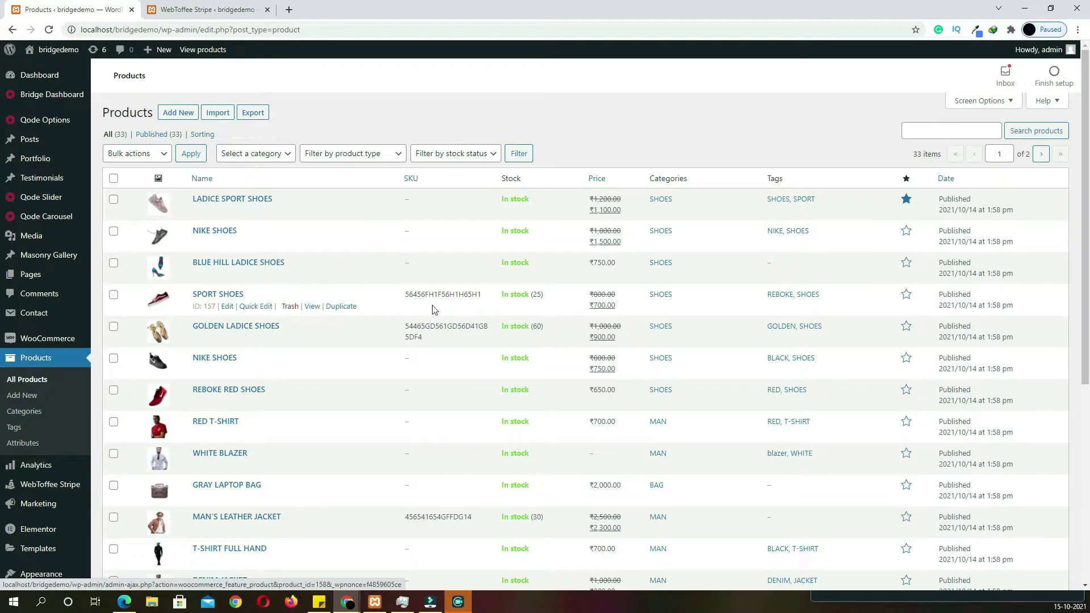
scroll(511, 369, down, 4)
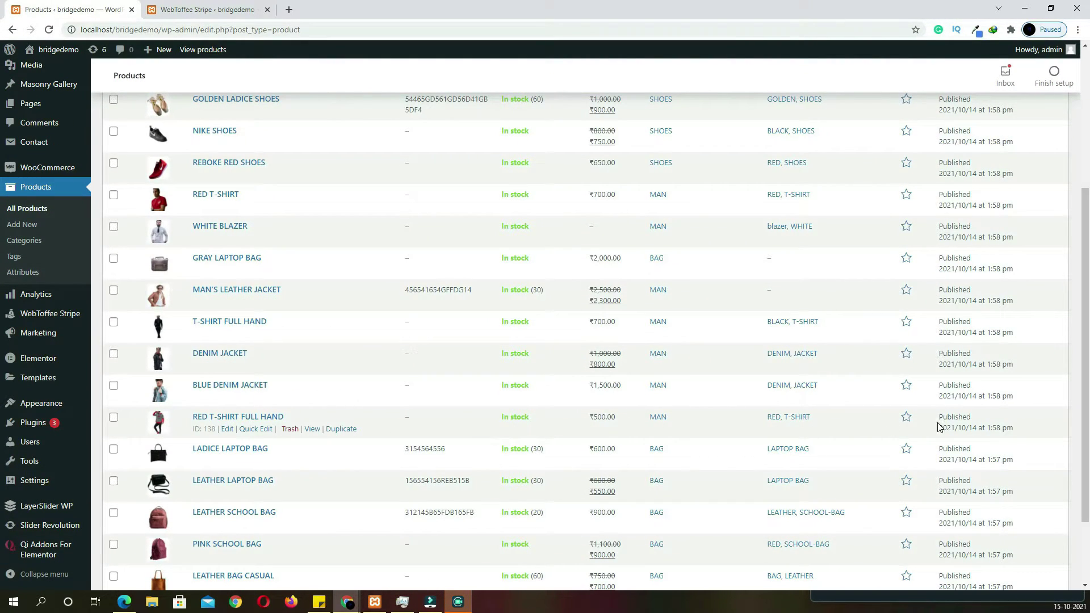
click(907, 418)
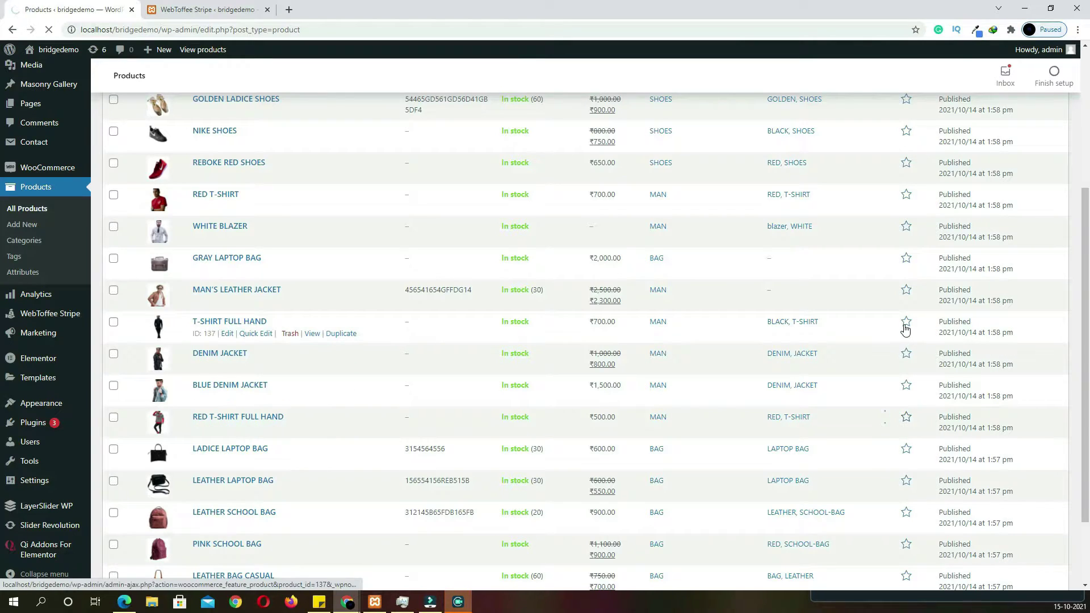
click(908, 196)
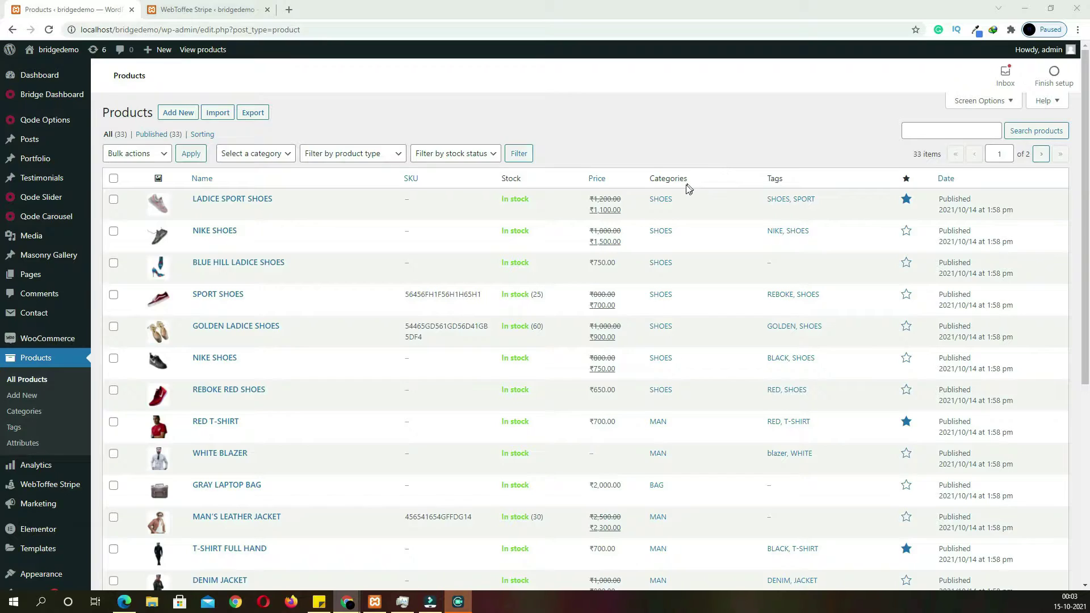
scroll(689, 187, down, 4)
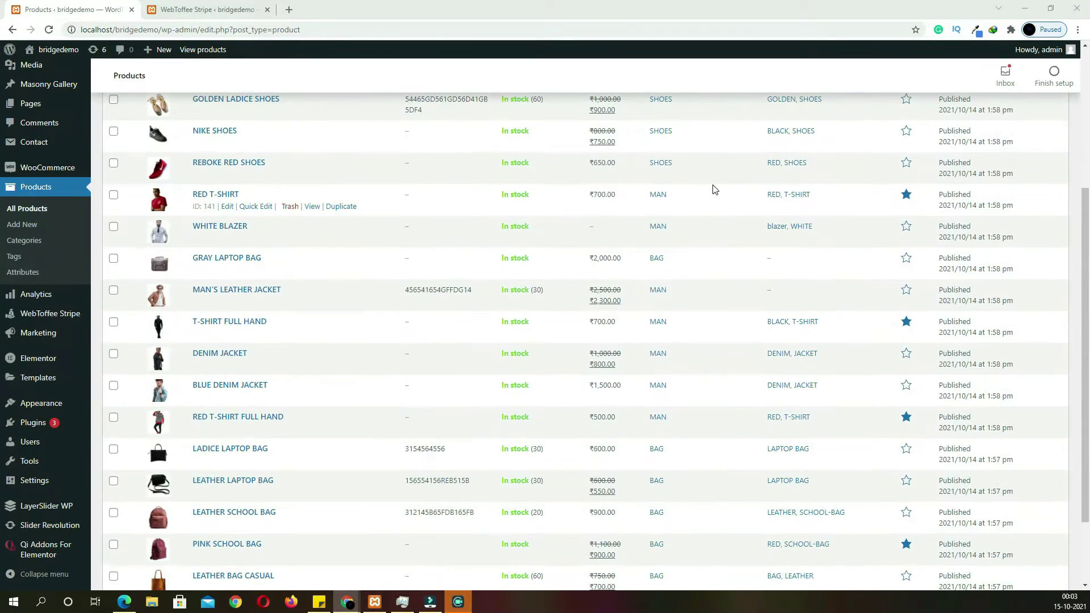
click(74, 528)
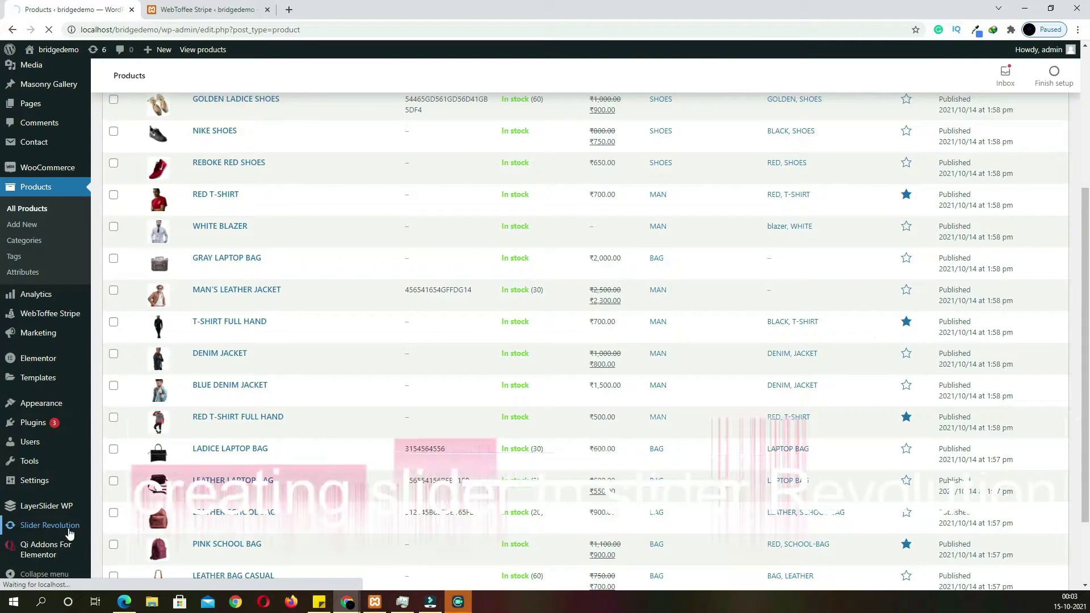
Create a blank Full-Width Slider module through the Start Guide and open it in the editor
scroll(377, 458, down, 2)
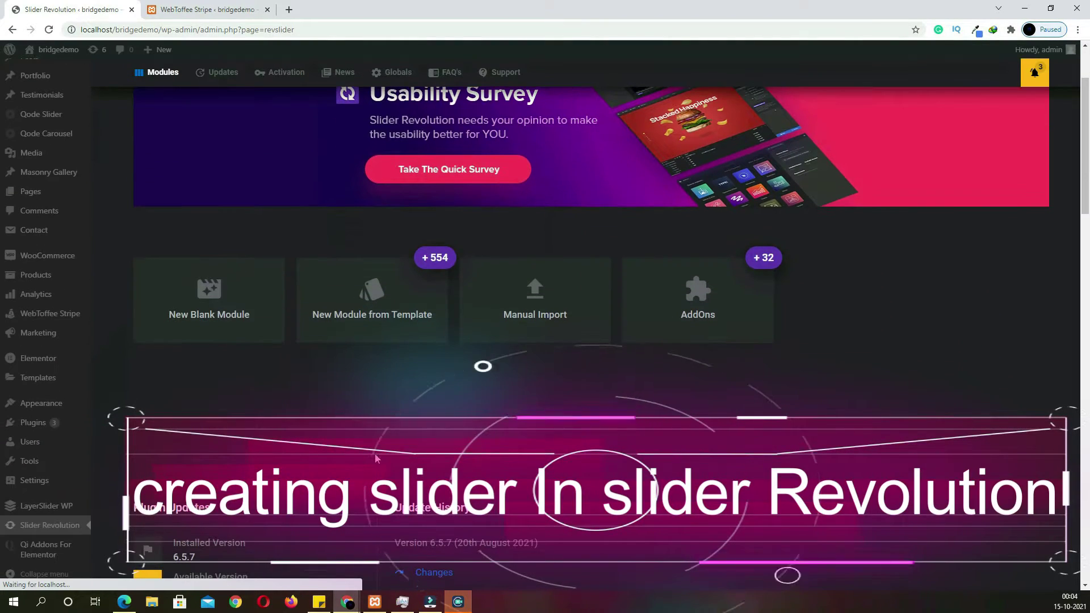
click(224, 313)
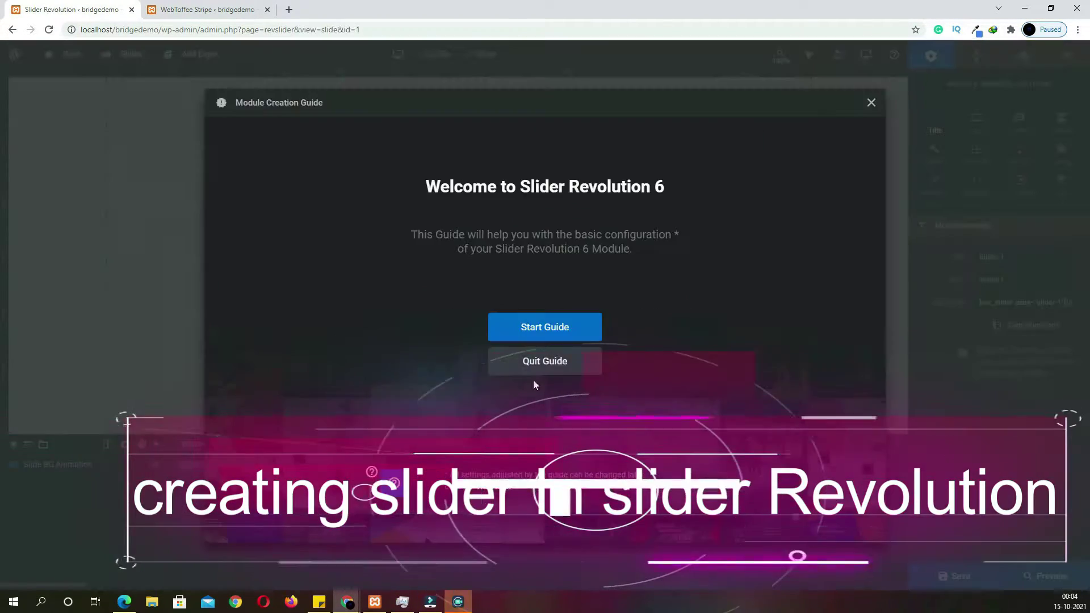
click(543, 329)
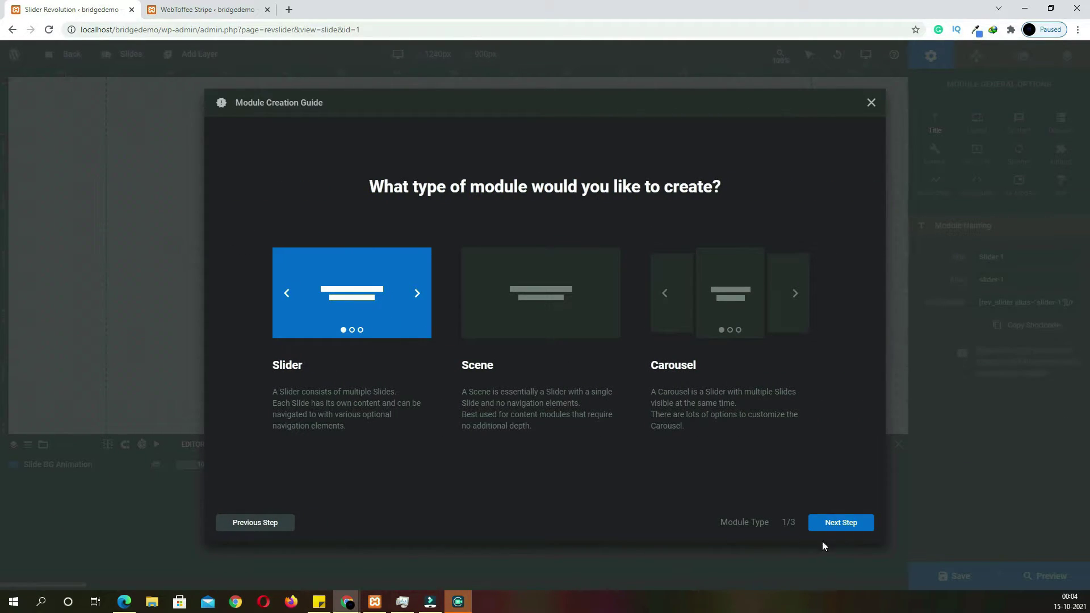
click(852, 523)
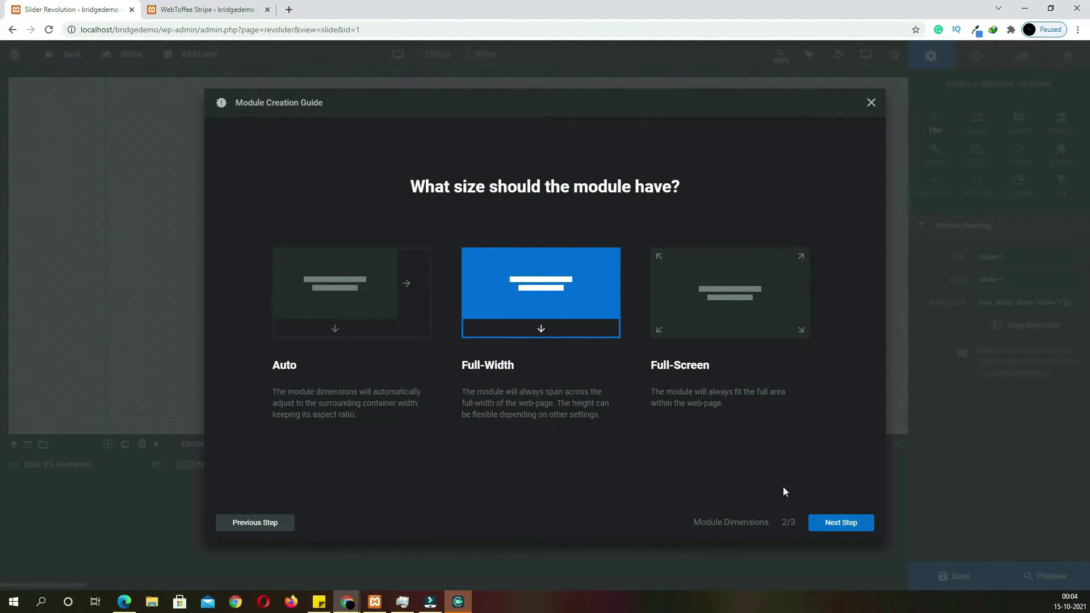
click(843, 532)
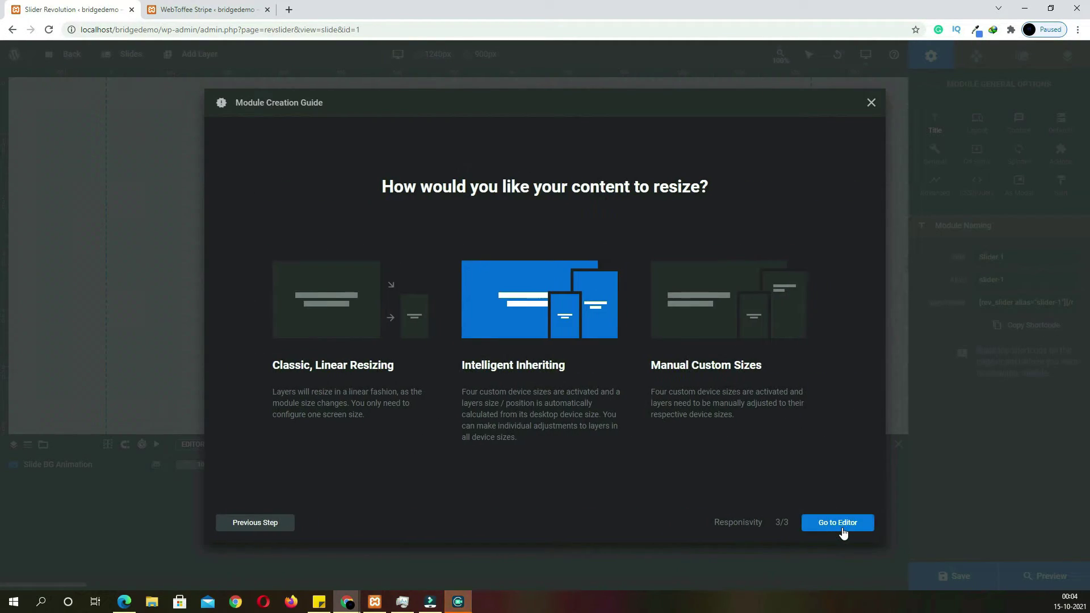
click(842, 532)
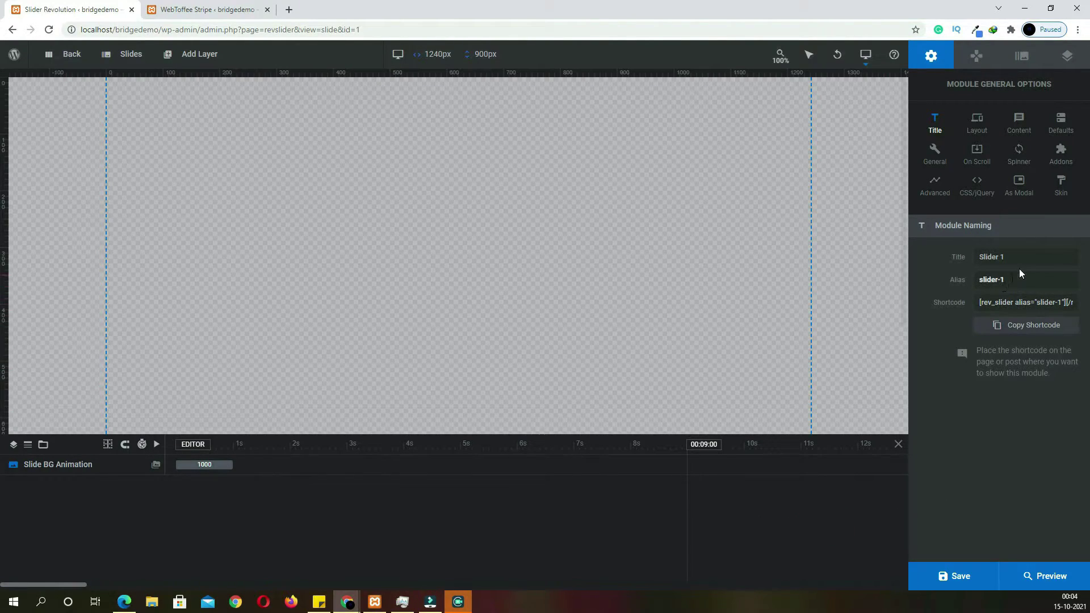
Title the module HOME, save it, and enable Notebook, Tablet and Mobile sizes
text(HO)
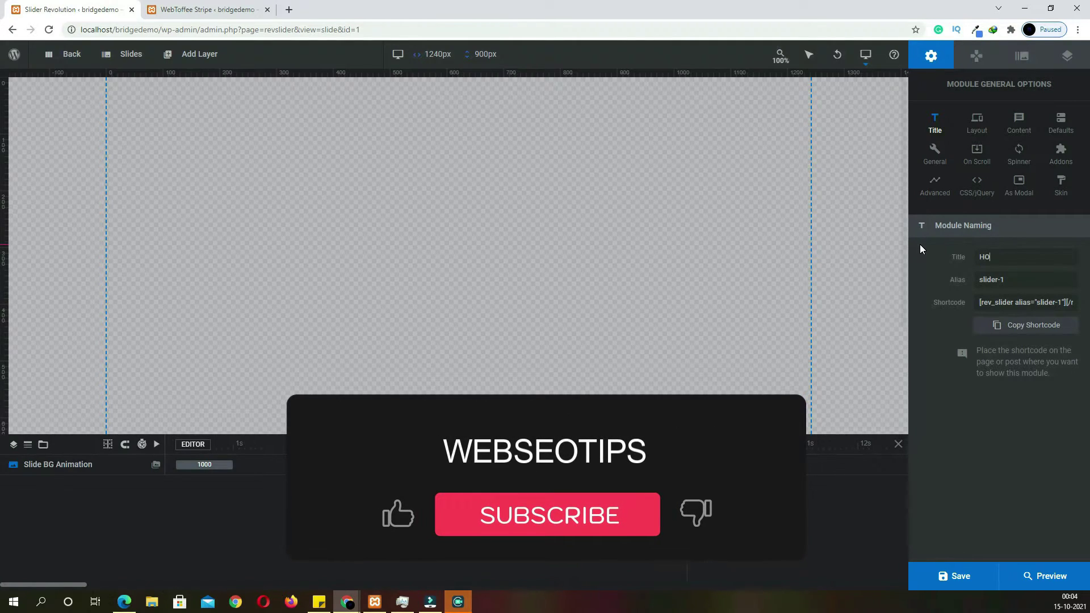
text(ME)
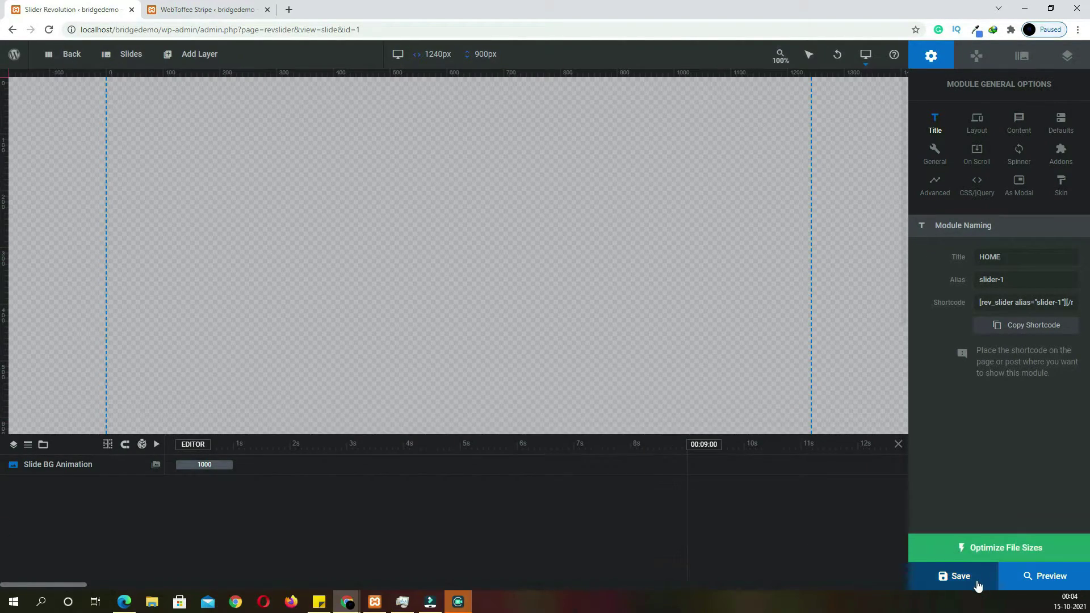
click(976, 584)
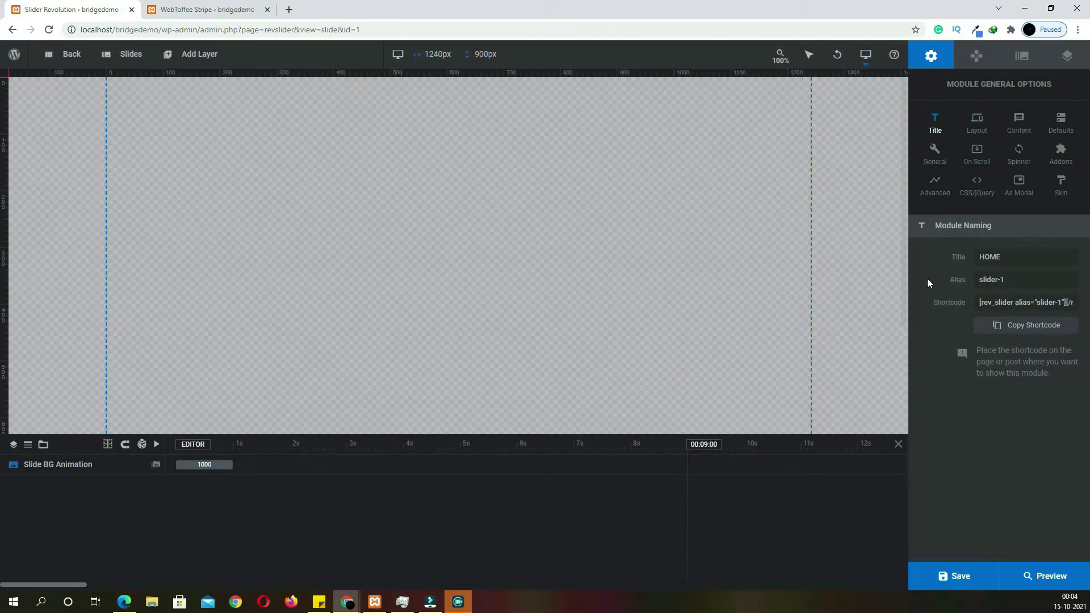
mouse_move(868, 58)
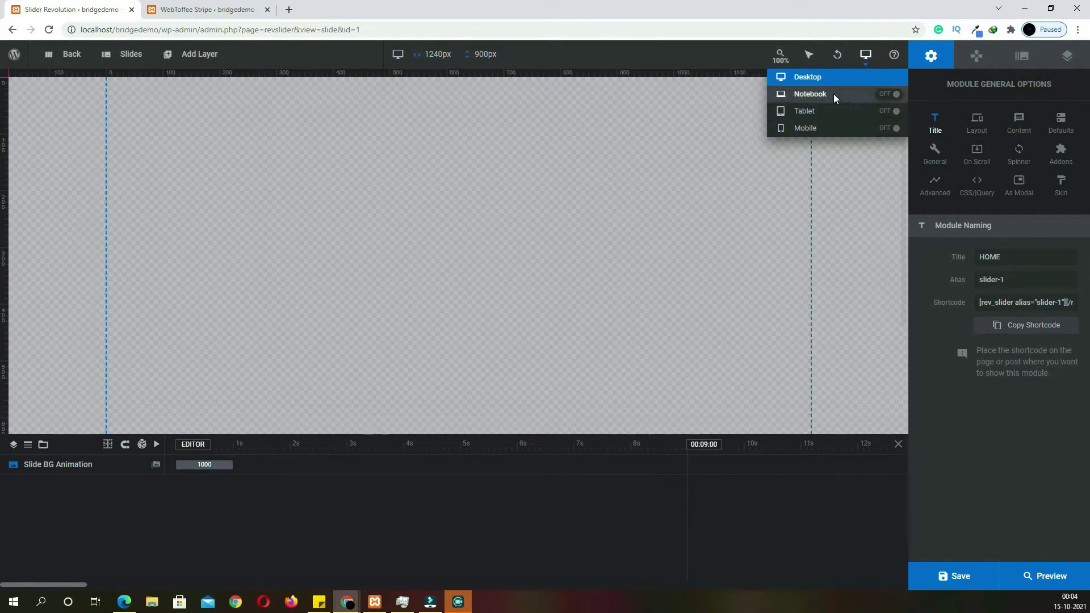
click(887, 95)
click(888, 112)
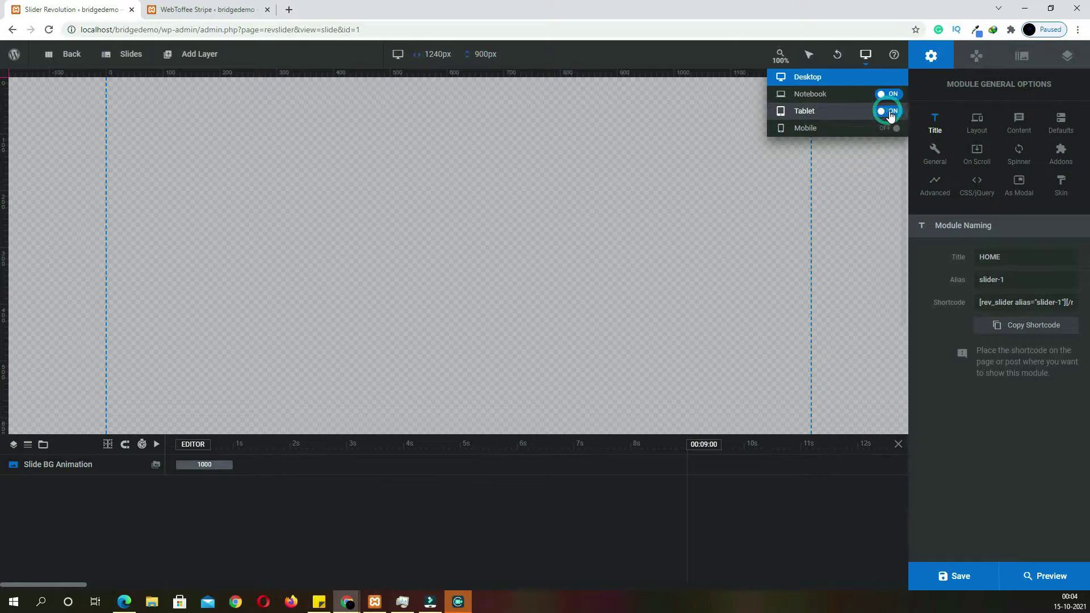
click(889, 129)
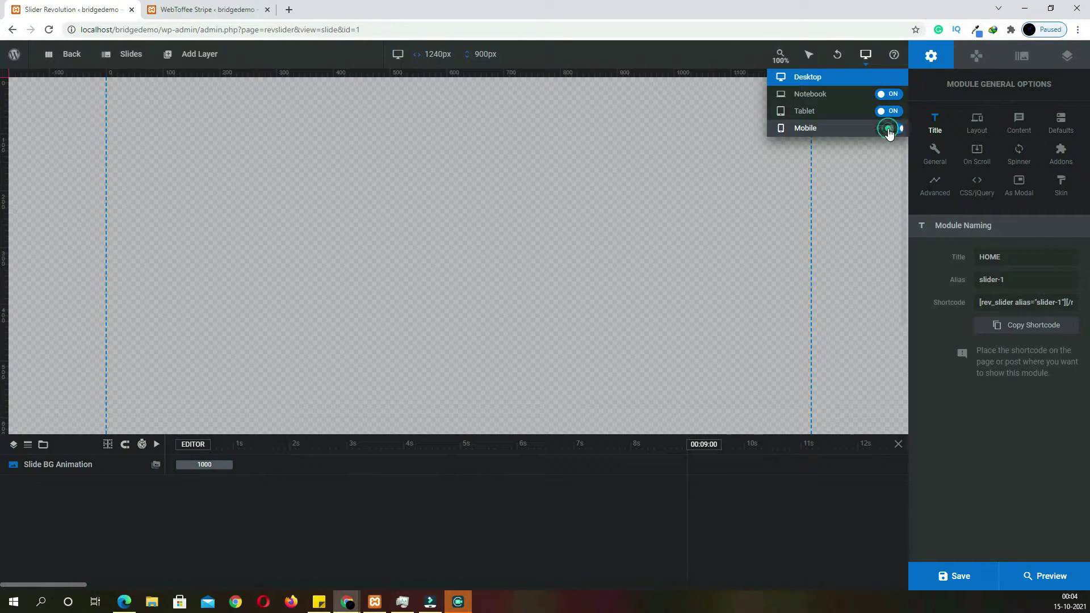
Set the desktop layout height to 800 in the Layout settings
click(975, 129)
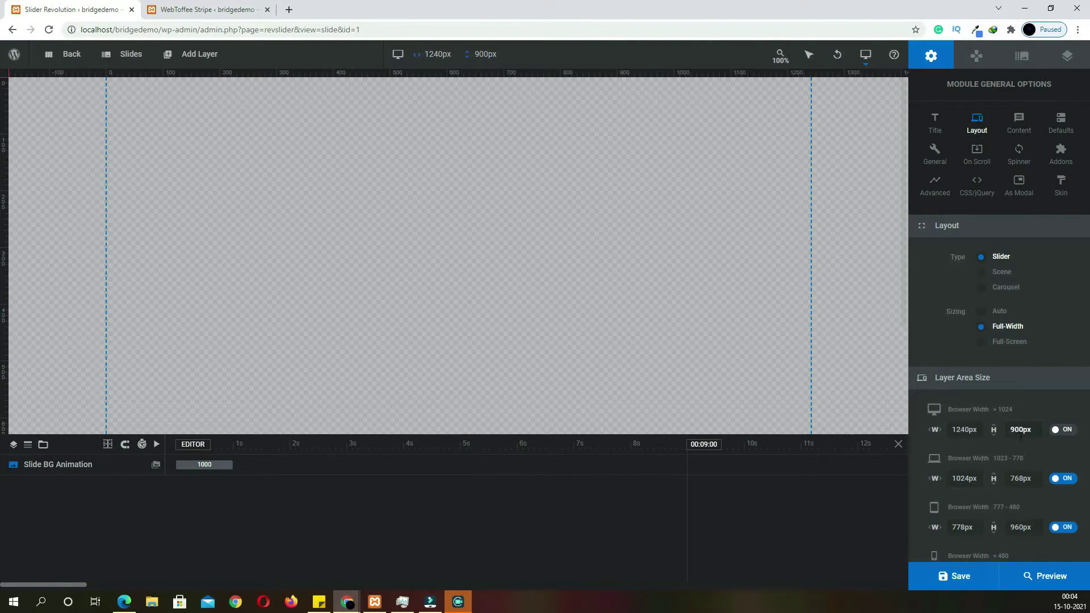
double_click(1016, 430)
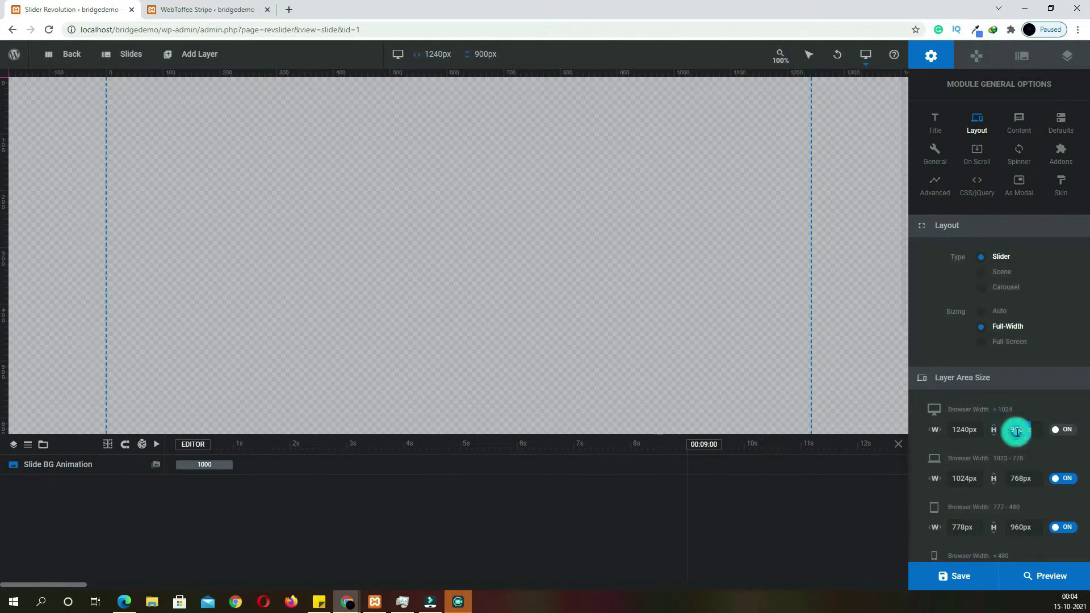
text(800)
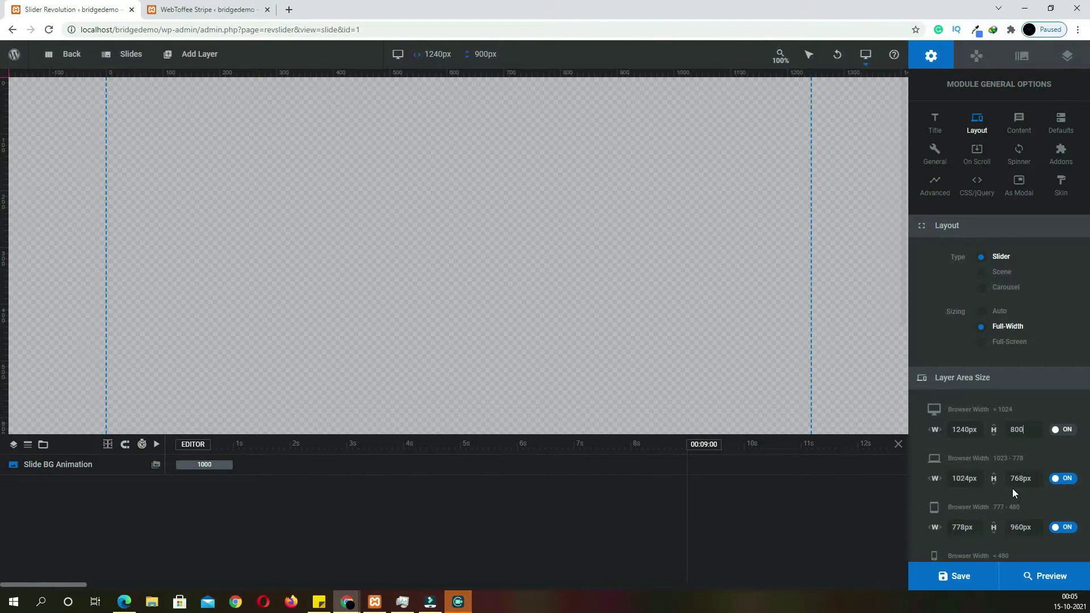
Set the layer area height to 800 for desktop and 400 for phones, then save
scroll(1015, 498, down, 2)
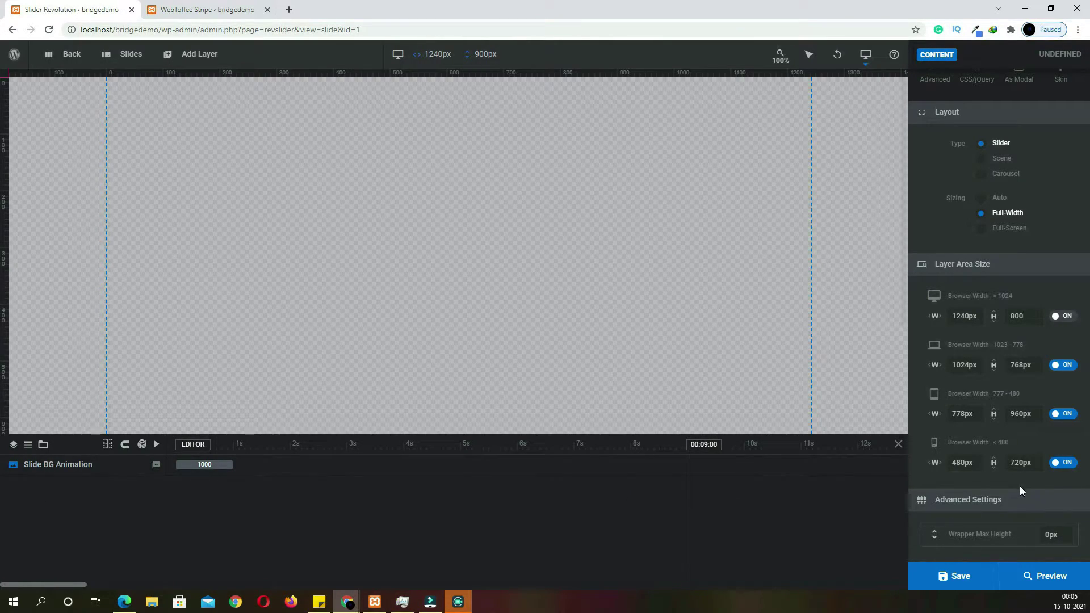
click(1020, 463)
text(40)
click(951, 586)
Open slide #1 and set its background type to Colored with hex f9bbd0
mouse_move(126, 61)
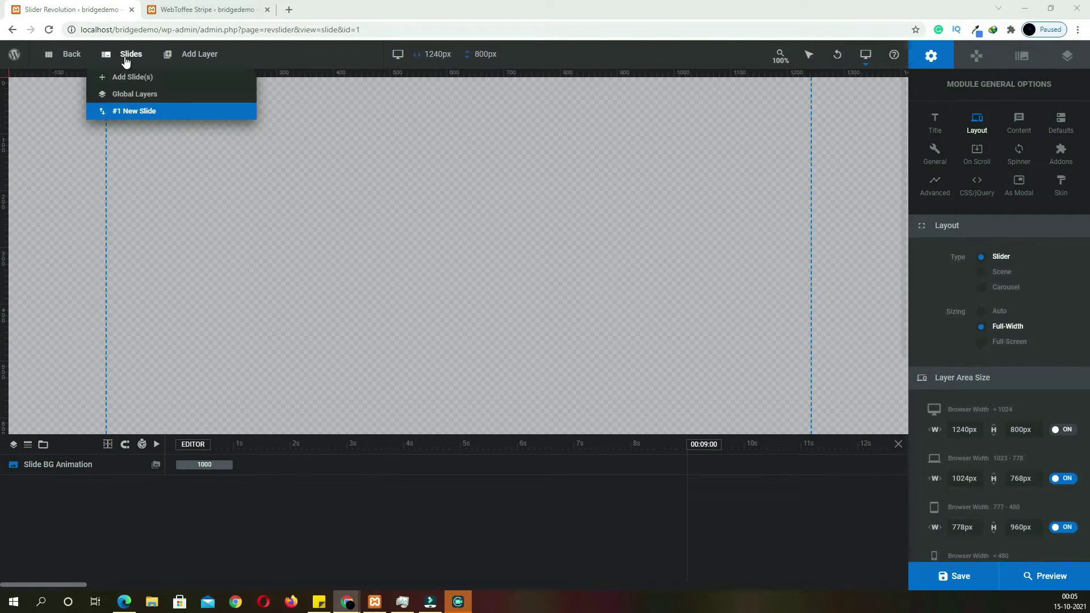
click(139, 110)
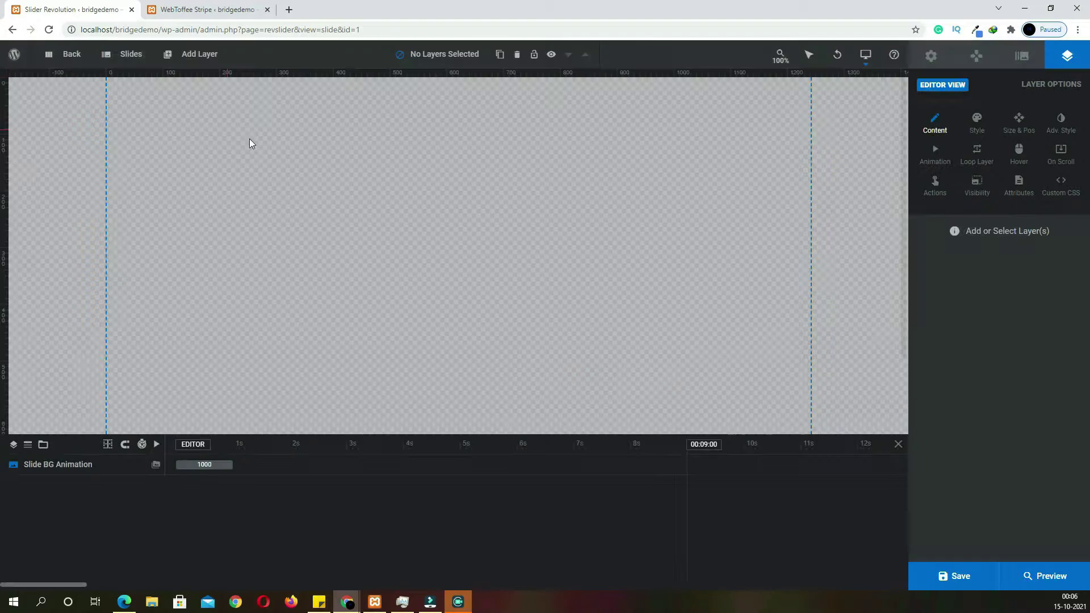
click(1024, 56)
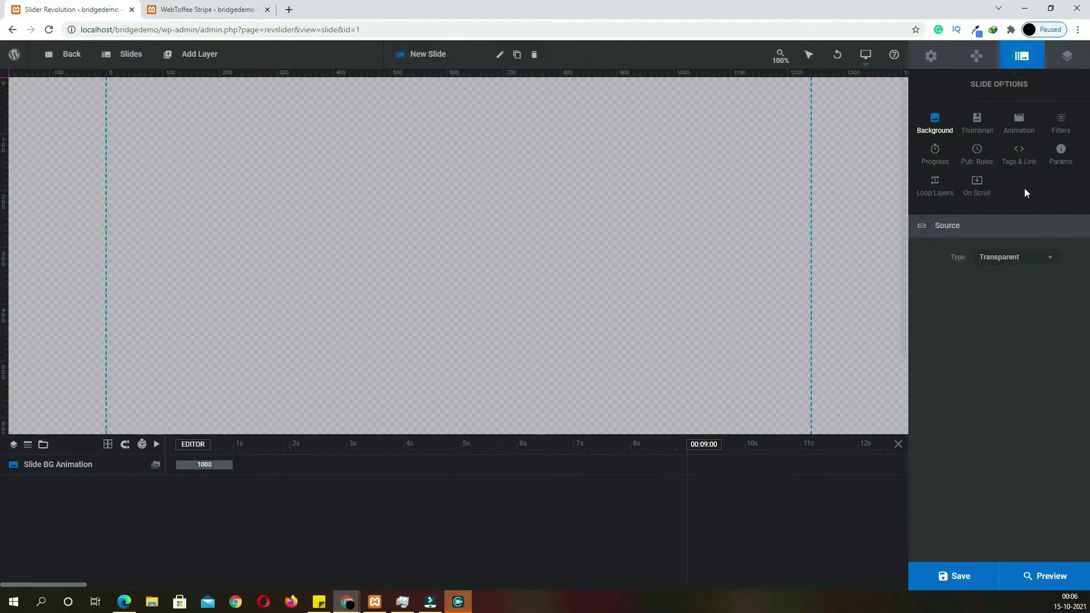
click(1055, 259)
click(1003, 334)
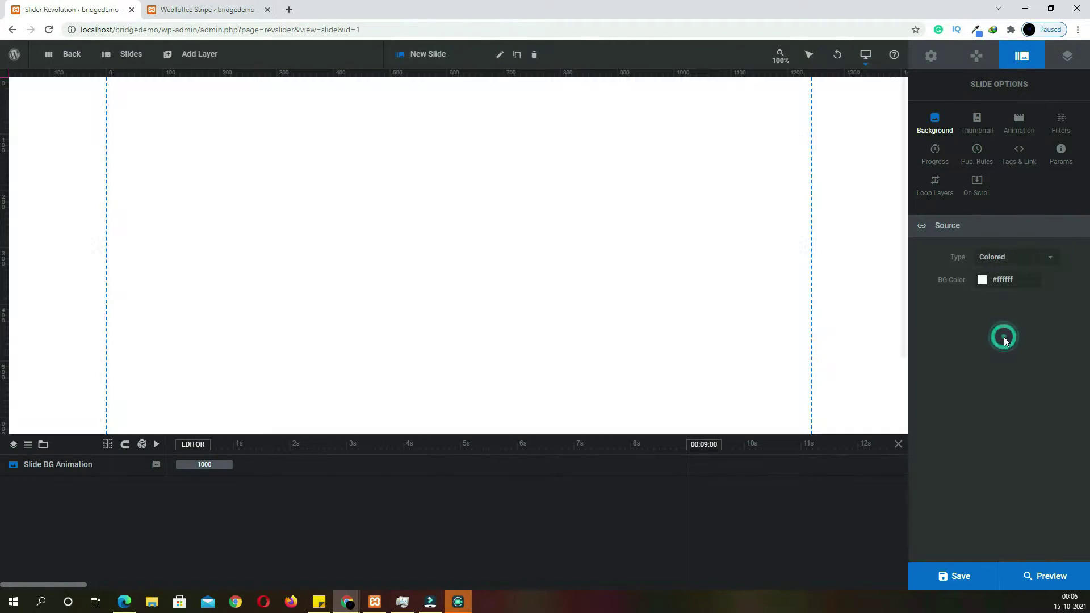
click(1005, 289)
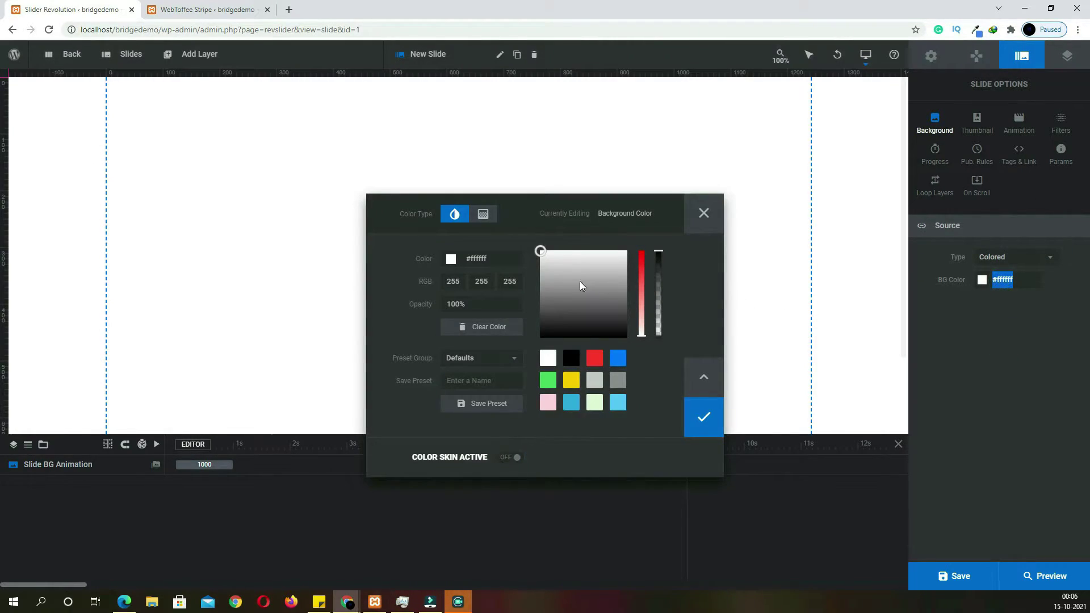
double_click(495, 263)
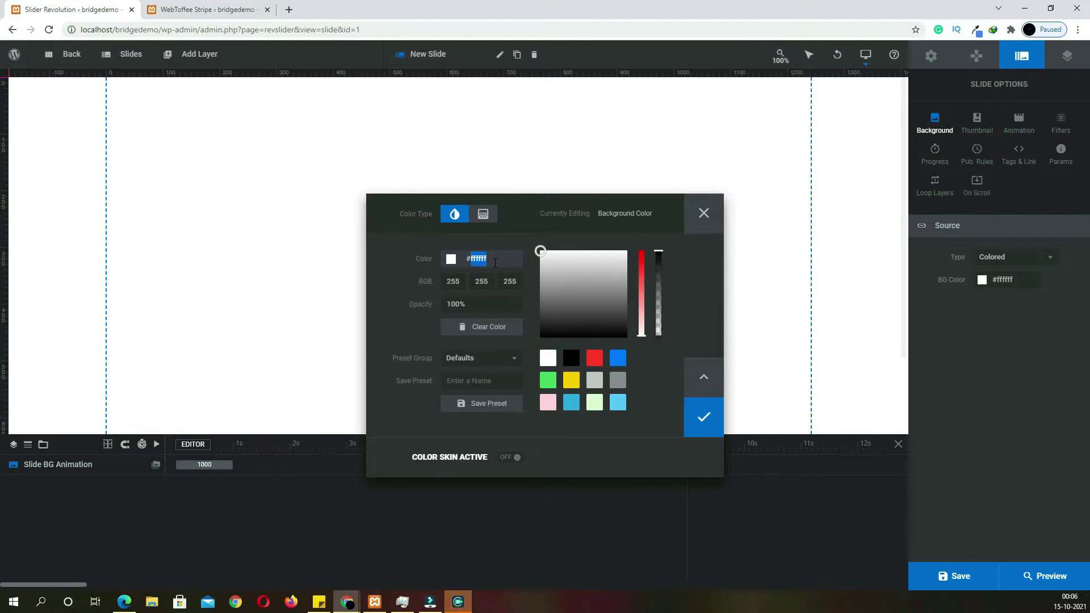
text(f9bbd0)
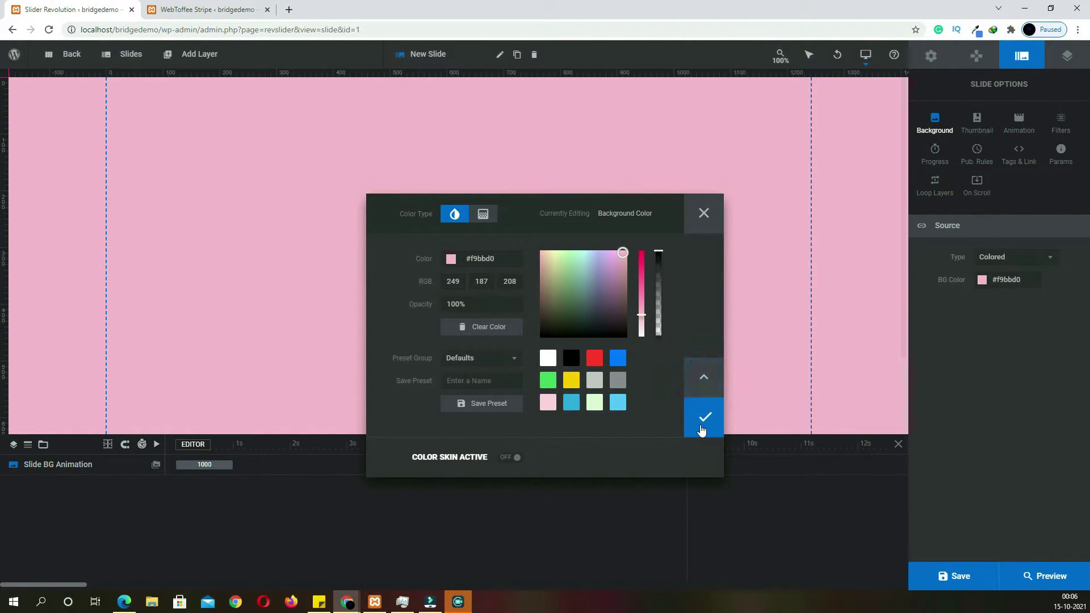
click(703, 421)
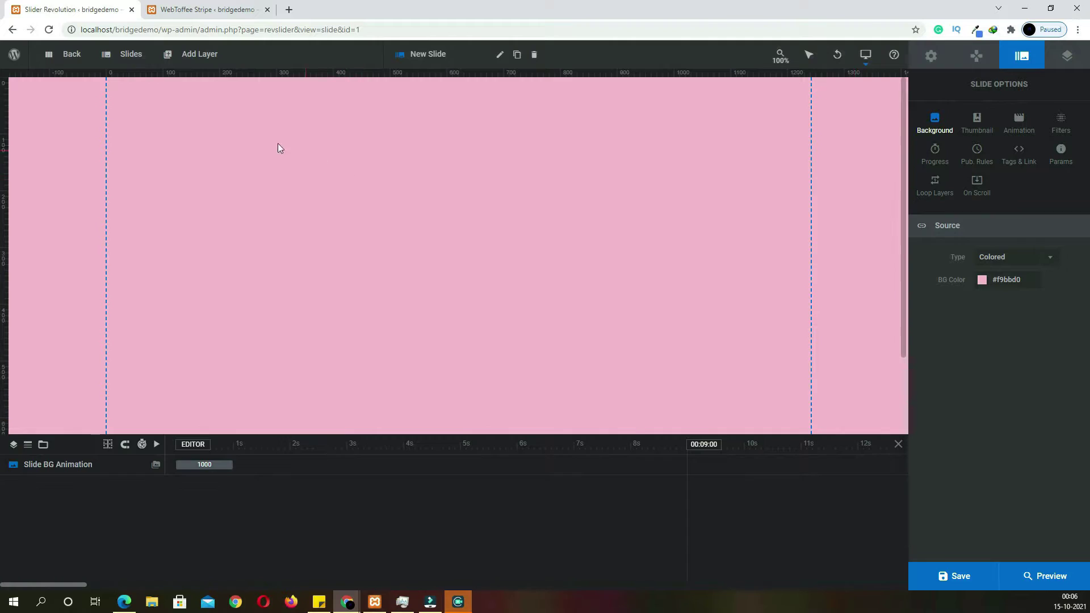
Insert the 1-18.png photo from the WordPress library as an image layer
mouse_move(132, 62)
mouse_move(201, 59)
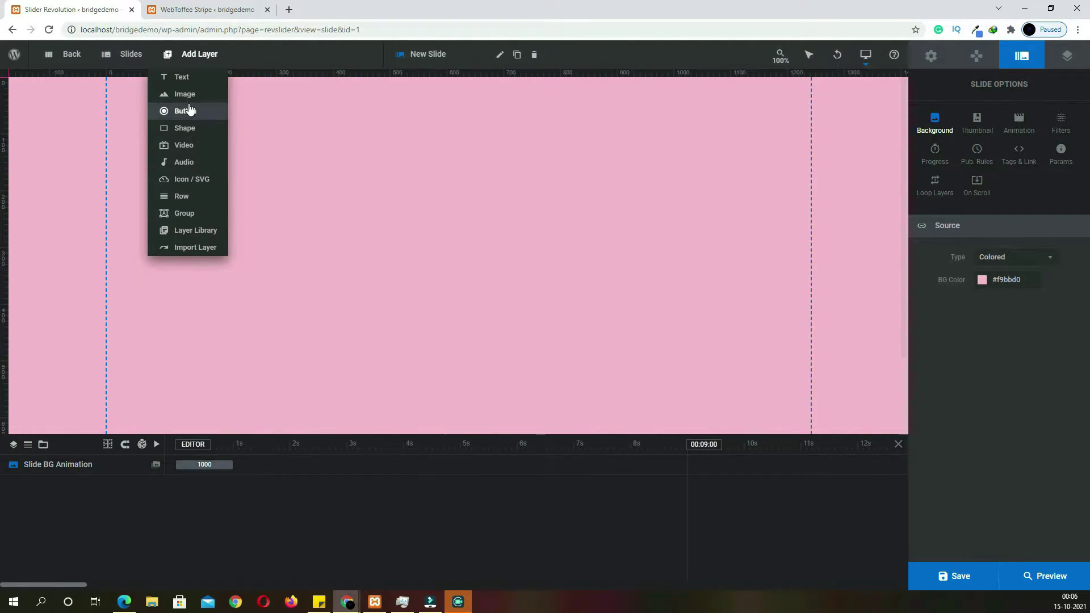
mouse_move(188, 99)
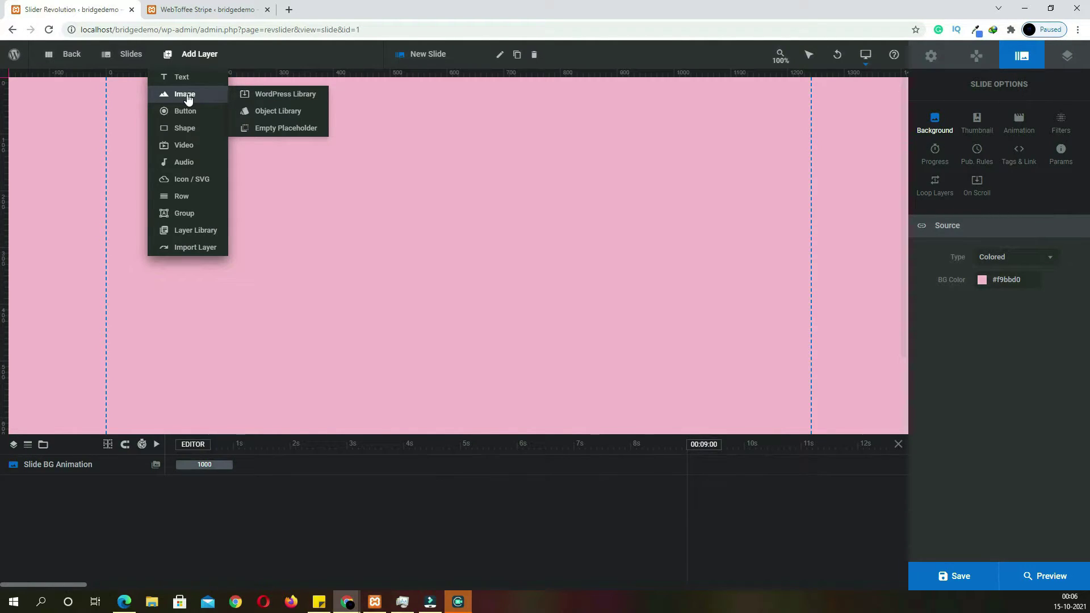
click(188, 99)
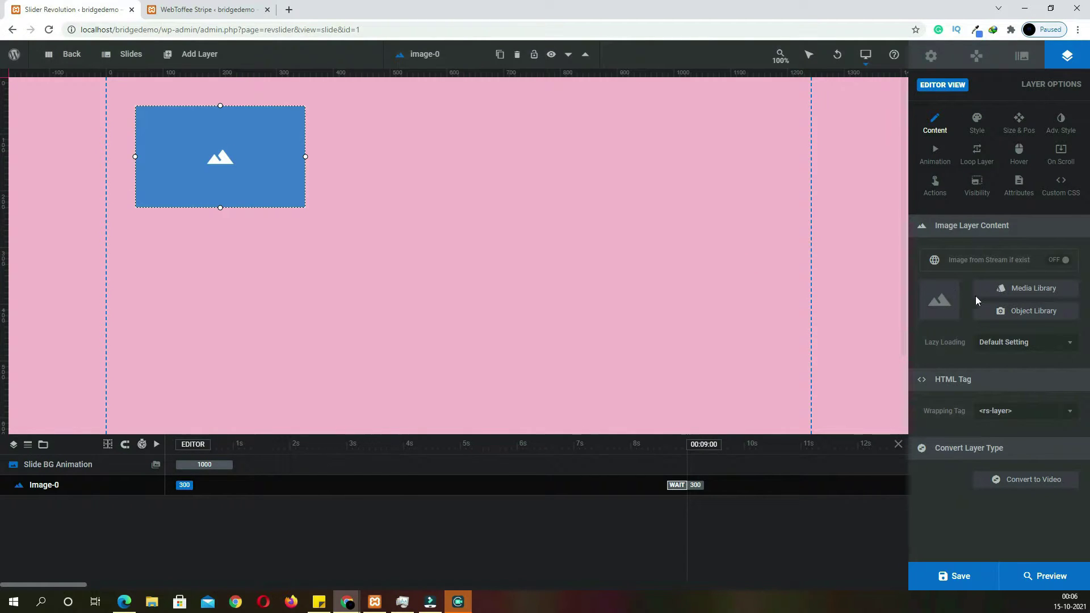
click(344, 182)
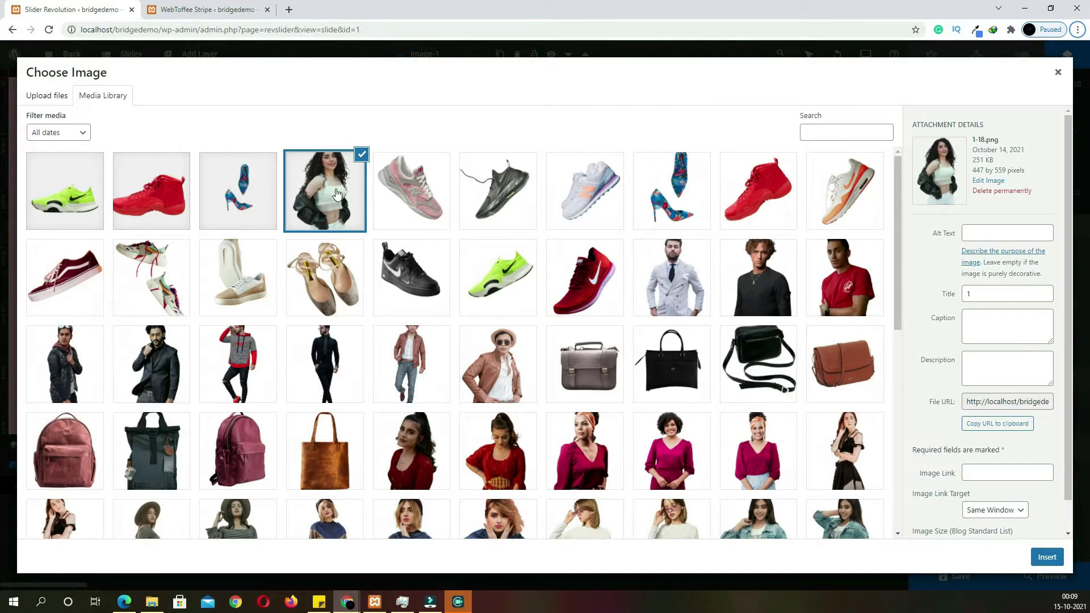
click(1048, 557)
Enlarge the photo layer, place it on the left of the slide, and preview the live site
scroll(371, 325, down, 1)
scroll(363, 329, up, 1)
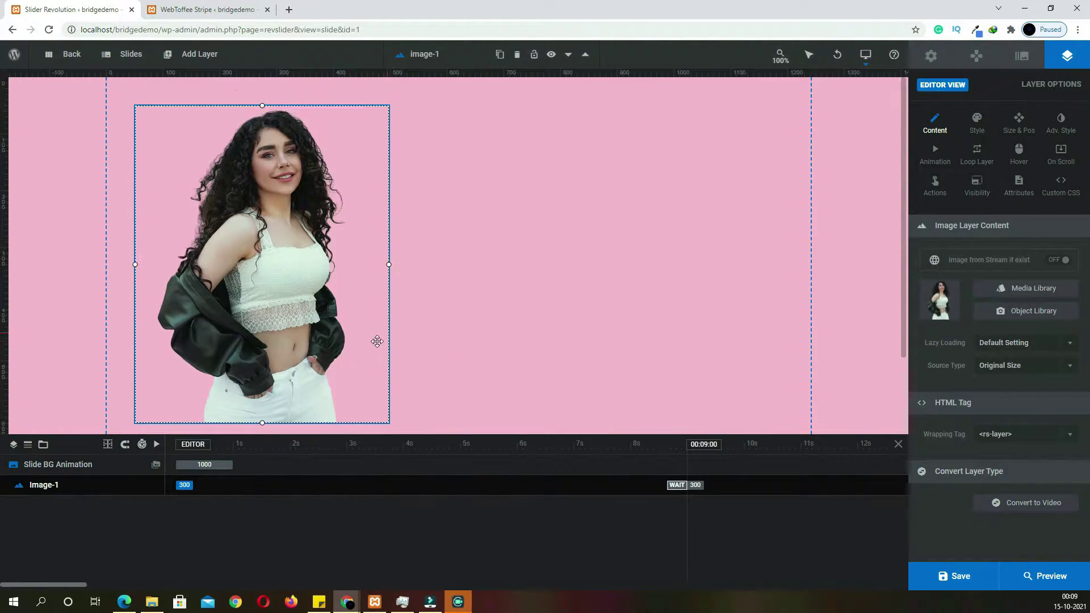
scroll(339, 338, down, 2)
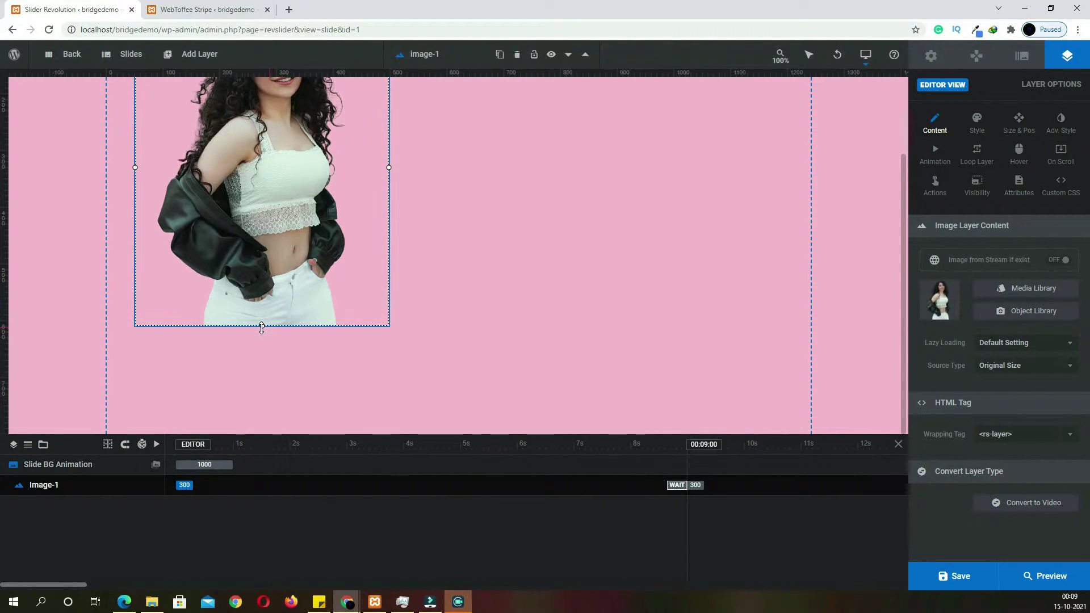
drag(263, 327, 261, 385)
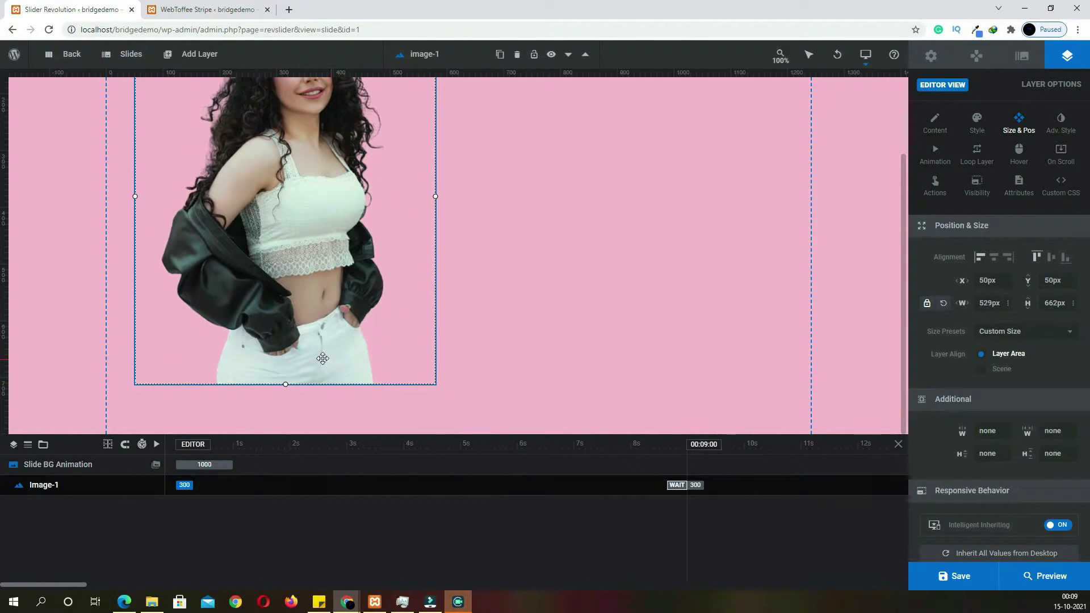
drag(315, 351, 287, 390)
scroll(509, 383, up, 2)
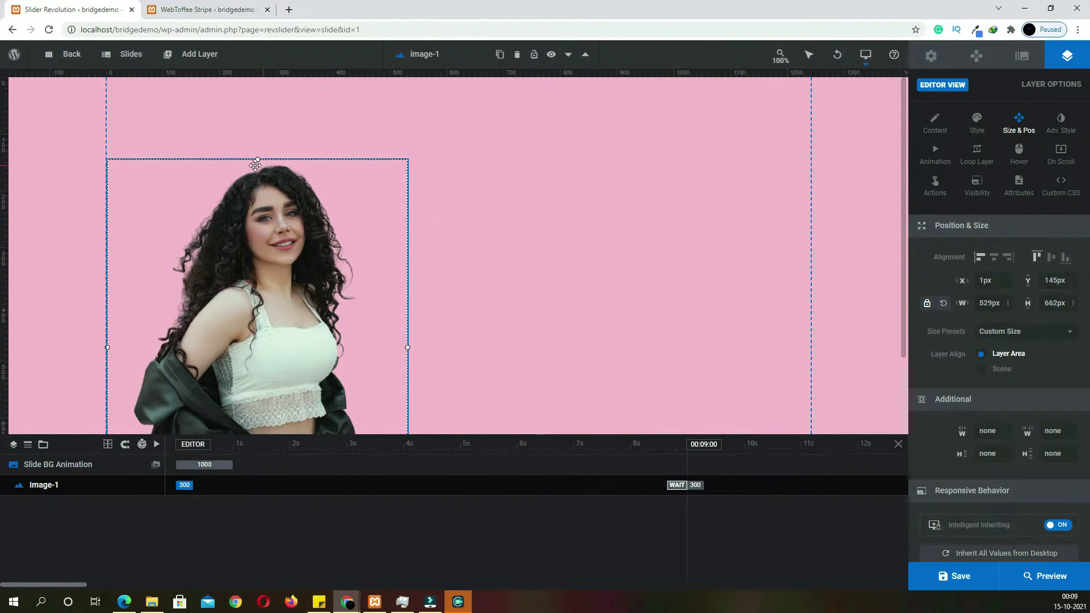
drag(258, 160, 258, 136)
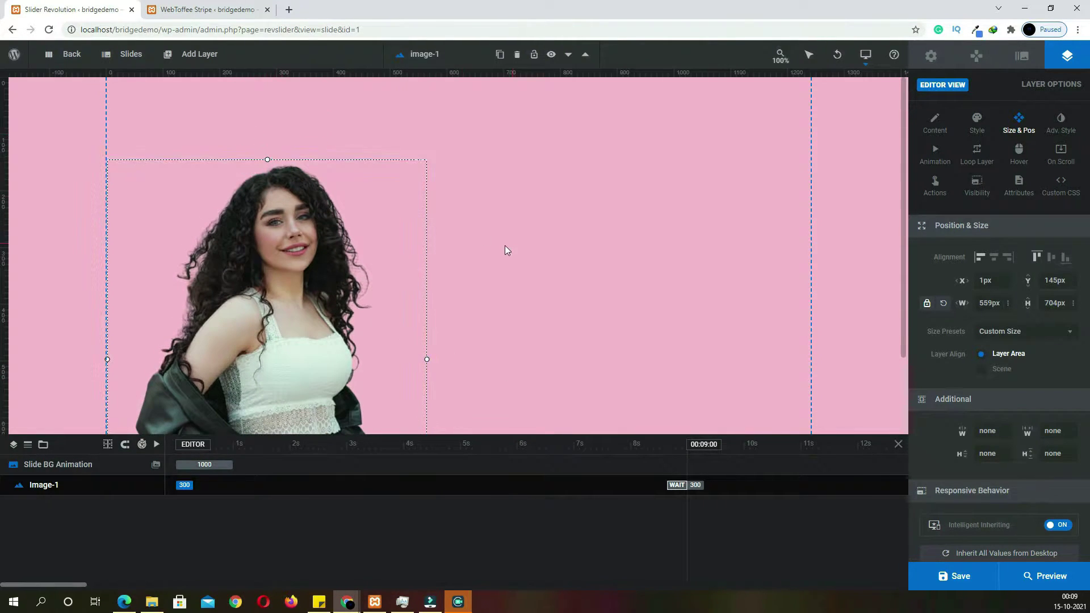
scroll(506, 248, down, 2)
drag(398, 267, 357, 273)
click(373, 17)
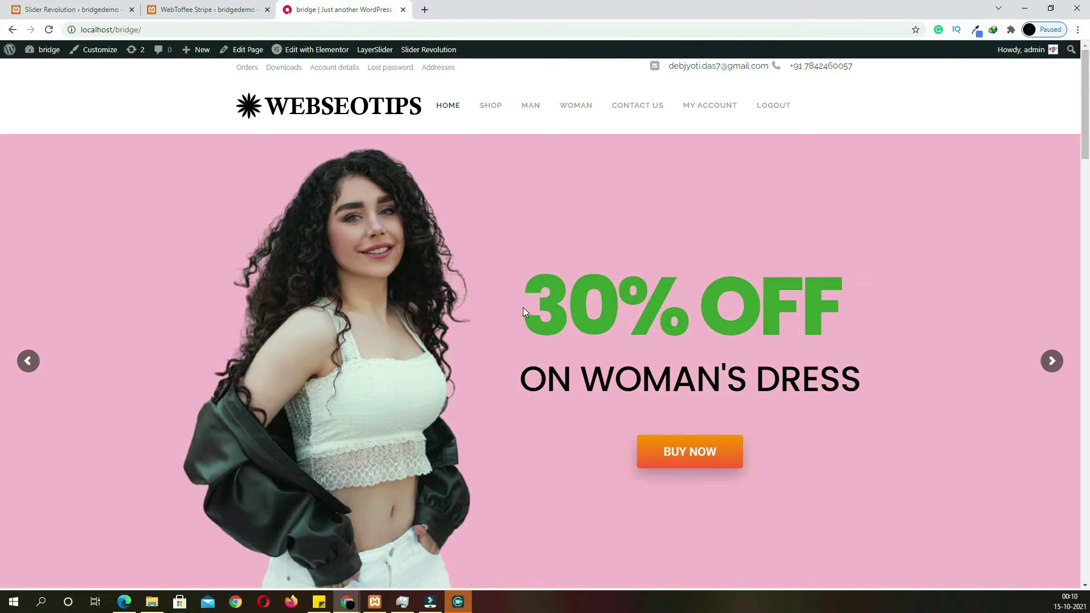
Add a large Poppins headline layer reading 30% OFF, size it, and compare with the live site
click(107, 12)
mouse_move(200, 54)
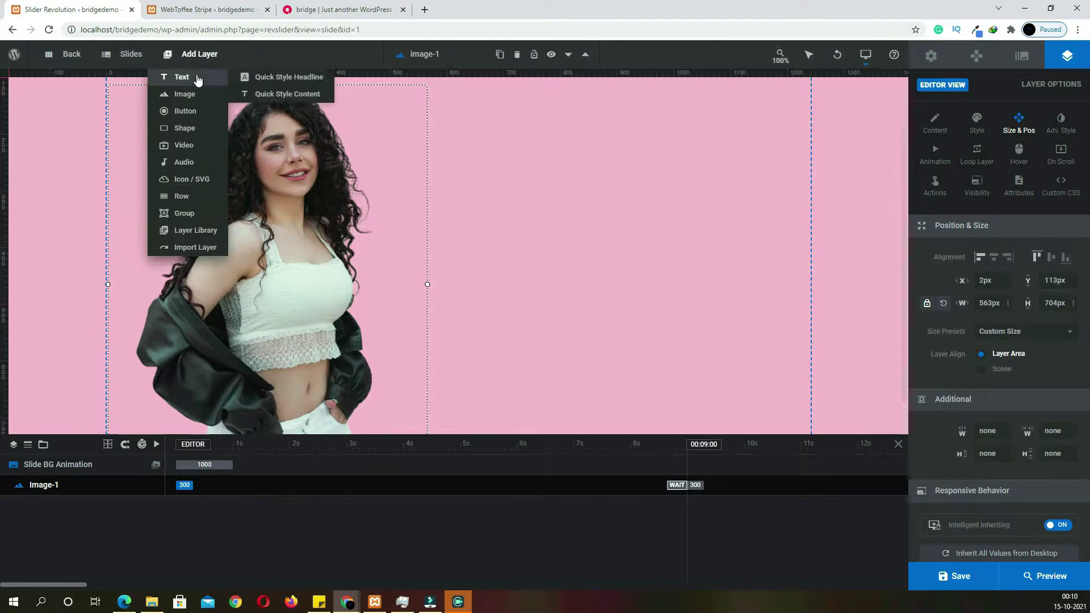
mouse_move(191, 85)
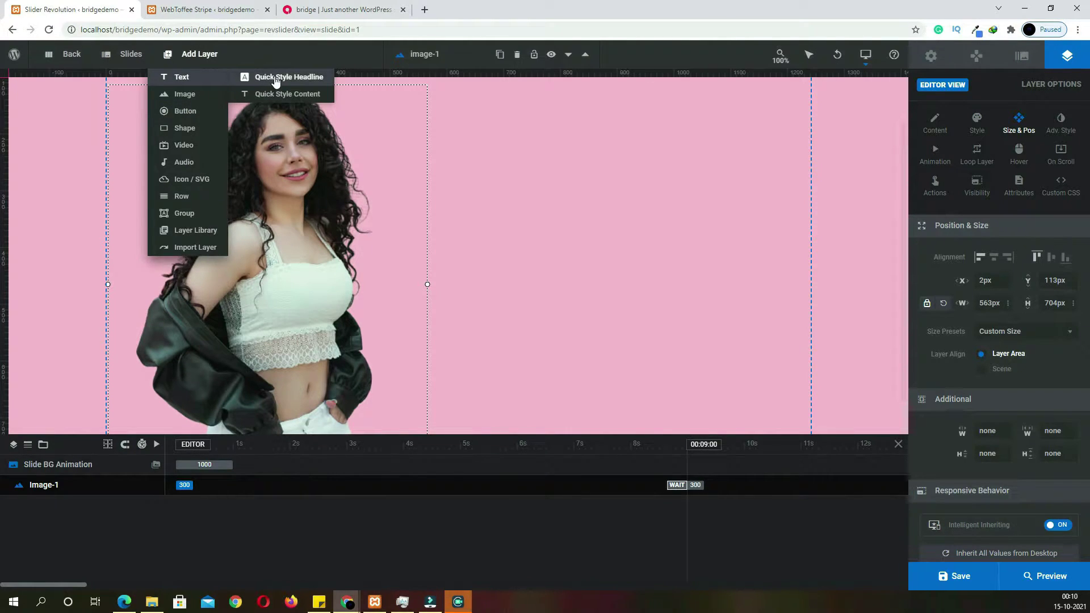
click(308, 80)
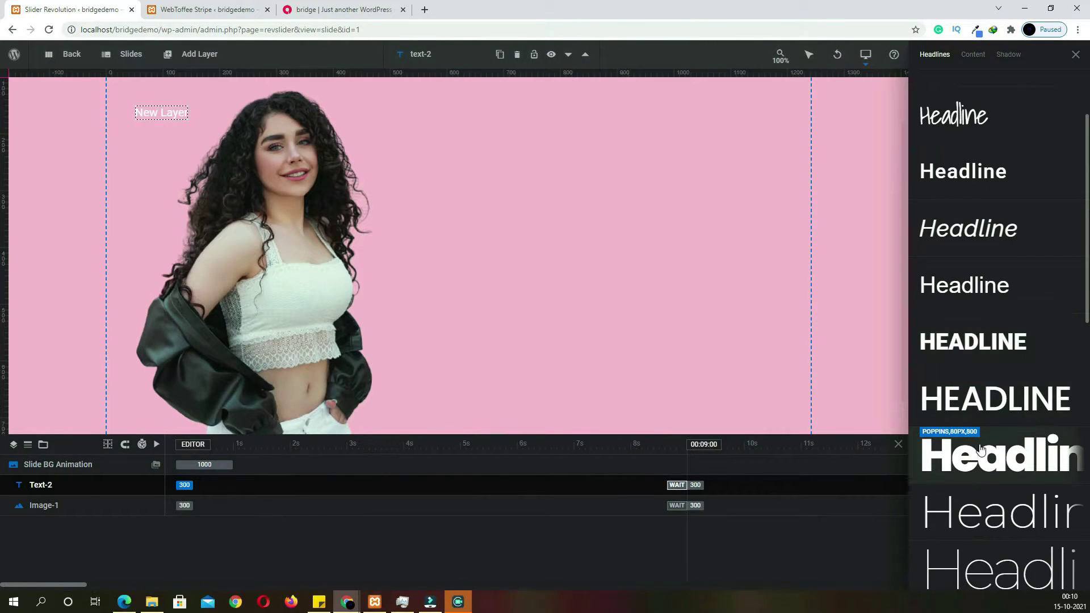
click(964, 463)
click(1076, 55)
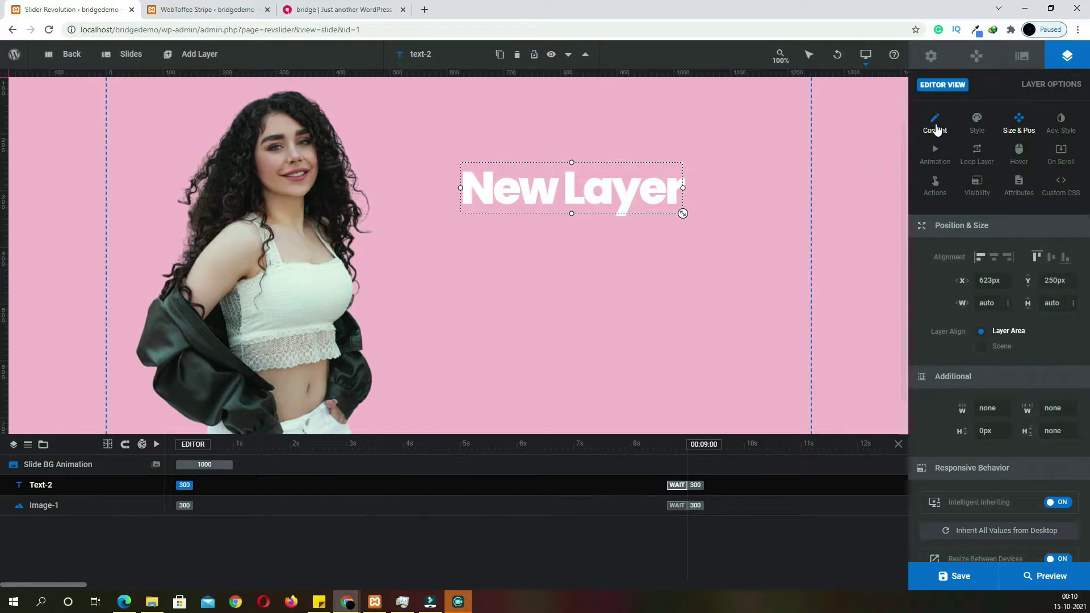
click(935, 122)
drag(985, 283, 896, 277)
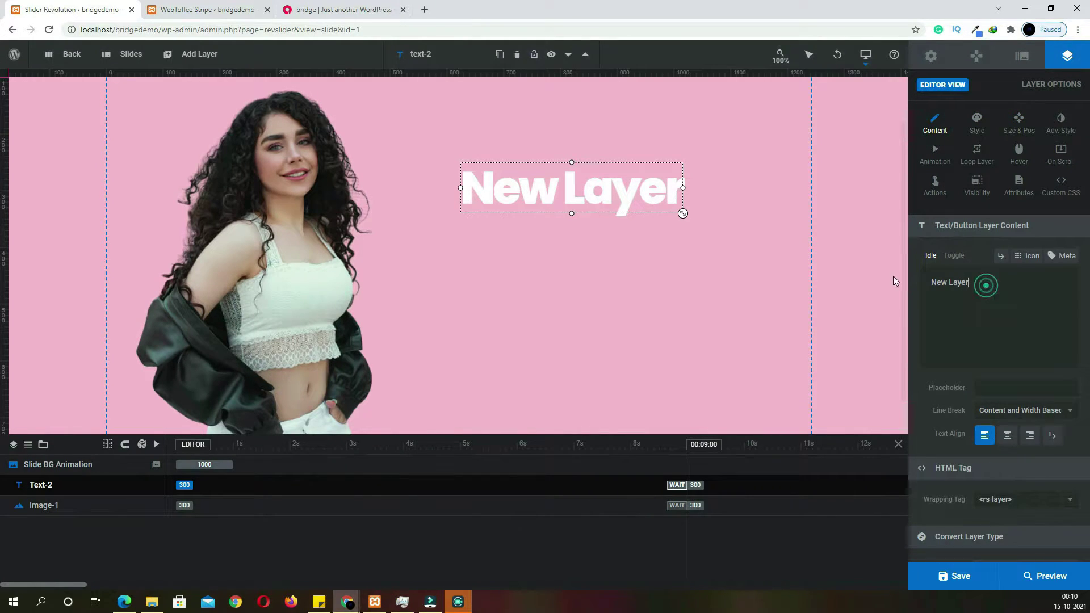
text(30% OFF)
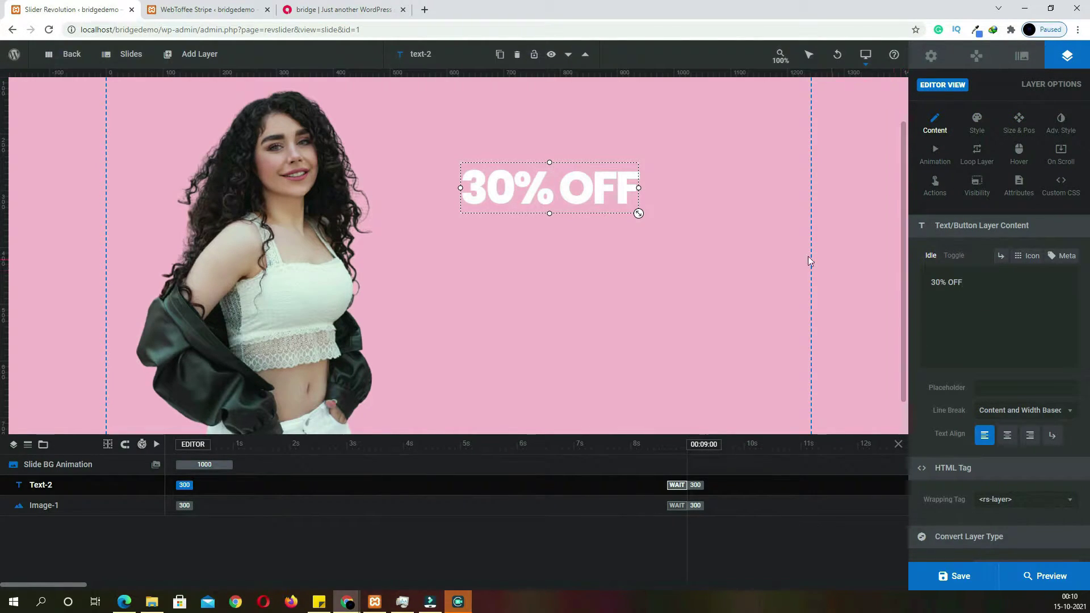
drag(638, 213, 713, 255)
drag(641, 226, 623, 226)
click(326, 11)
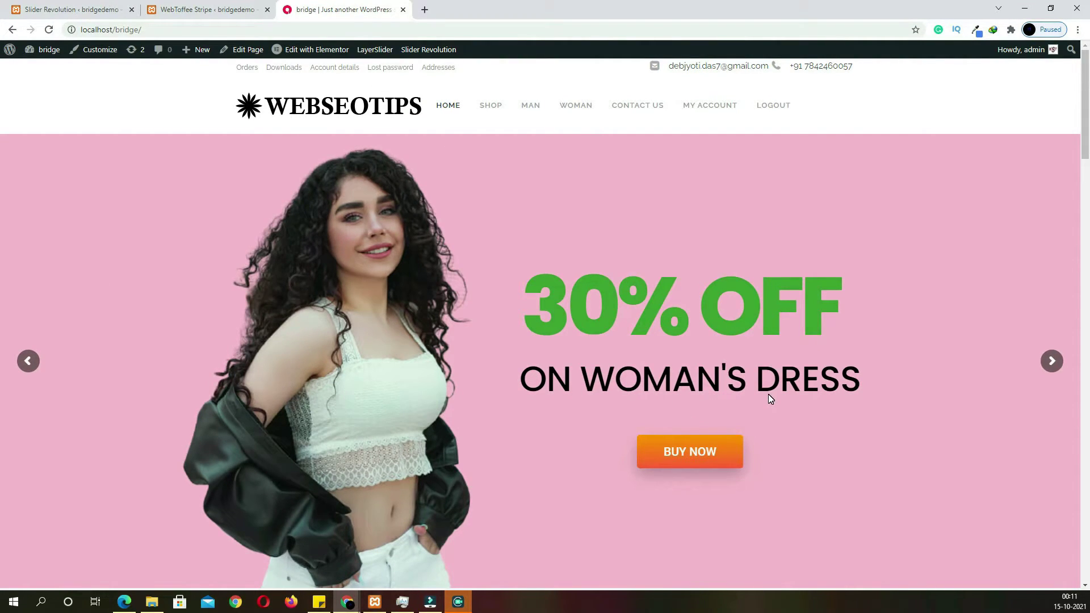
Add an uppercase headline layer reading ON WOMAN'S DRESS just below 30% OFF, then check the live site
click(105, 10)
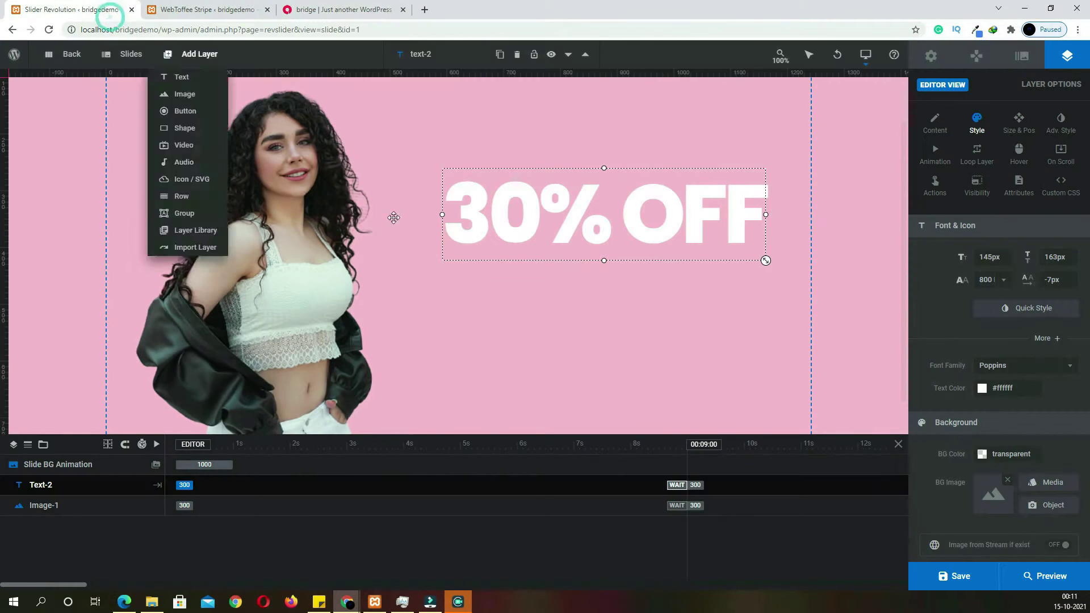
mouse_move(205, 67)
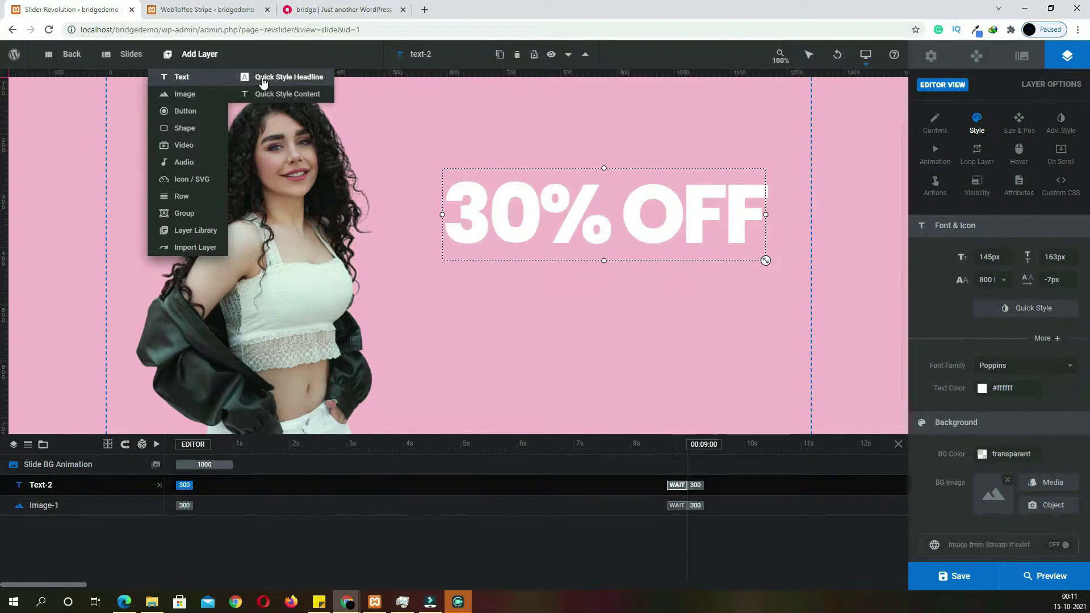
click(285, 80)
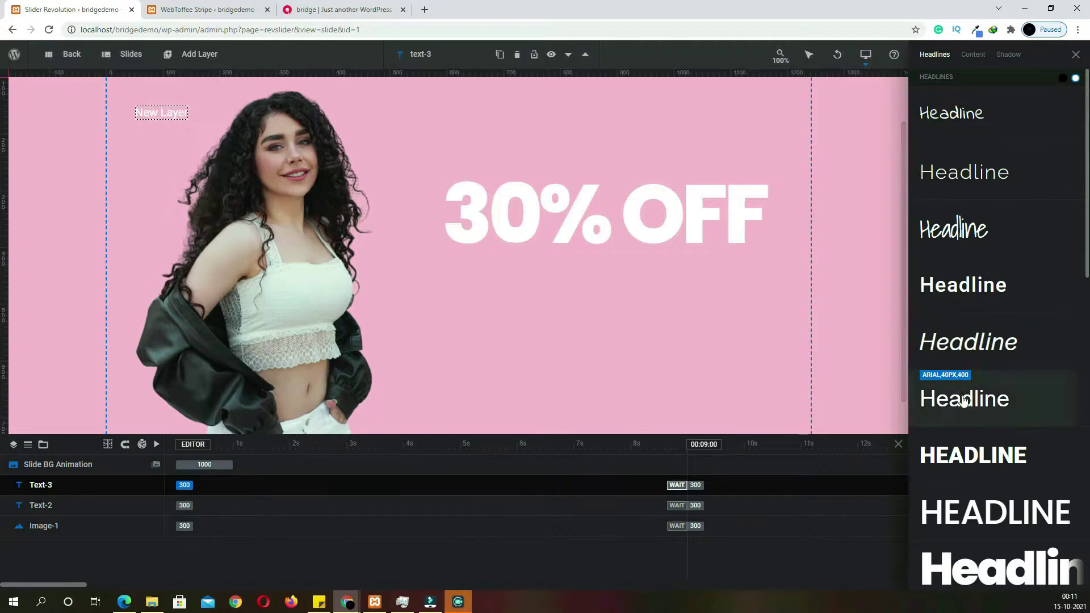
click(961, 512)
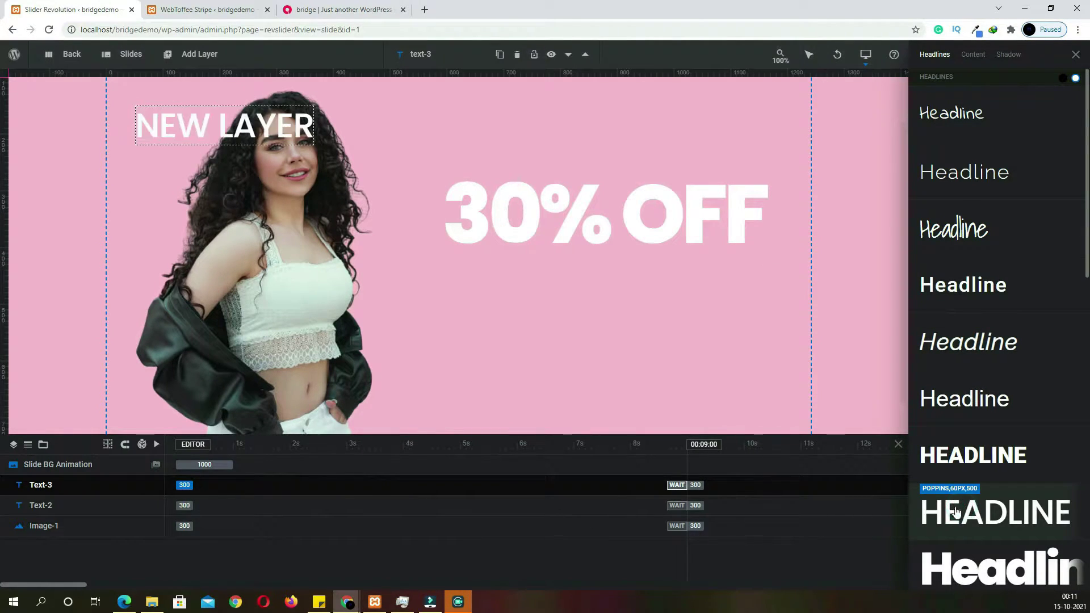
click(1076, 55)
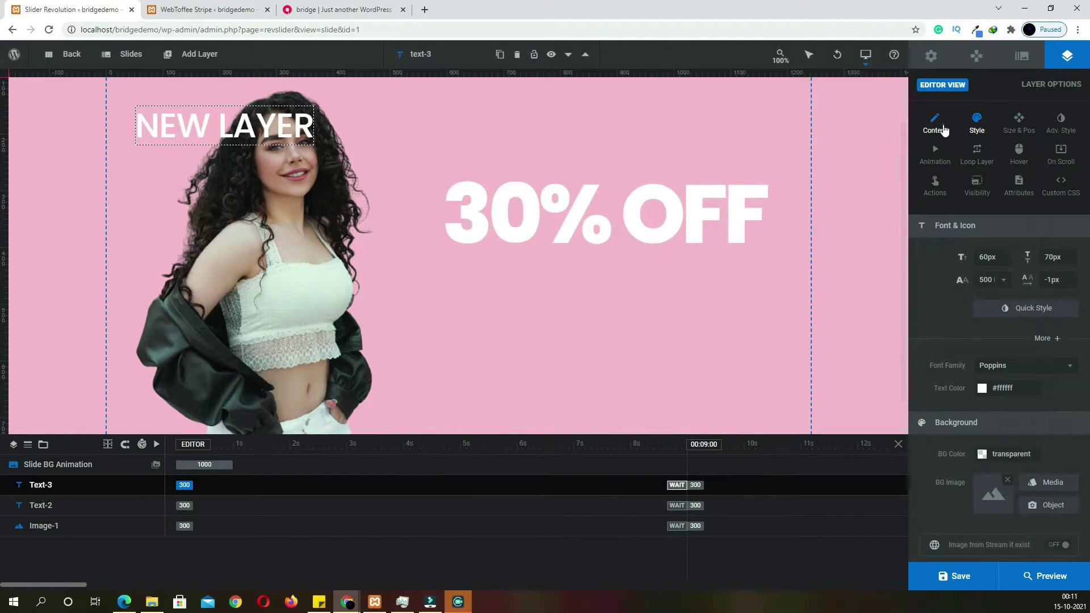
click(945, 130)
drag(973, 287, 895, 271)
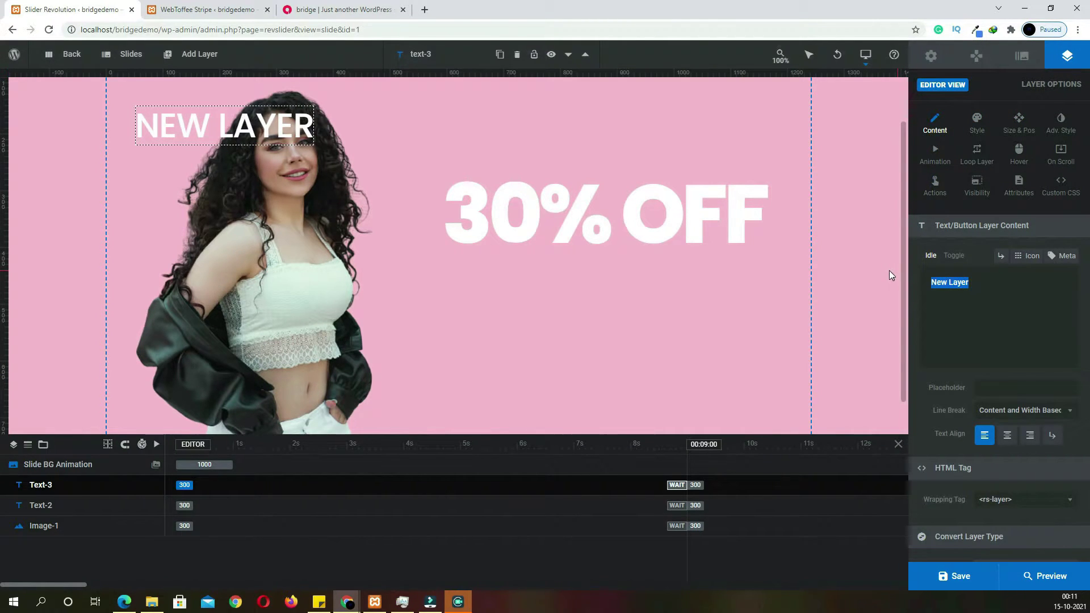
text(ON WOMAN'S DRESS)
drag(372, 132, 676, 296)
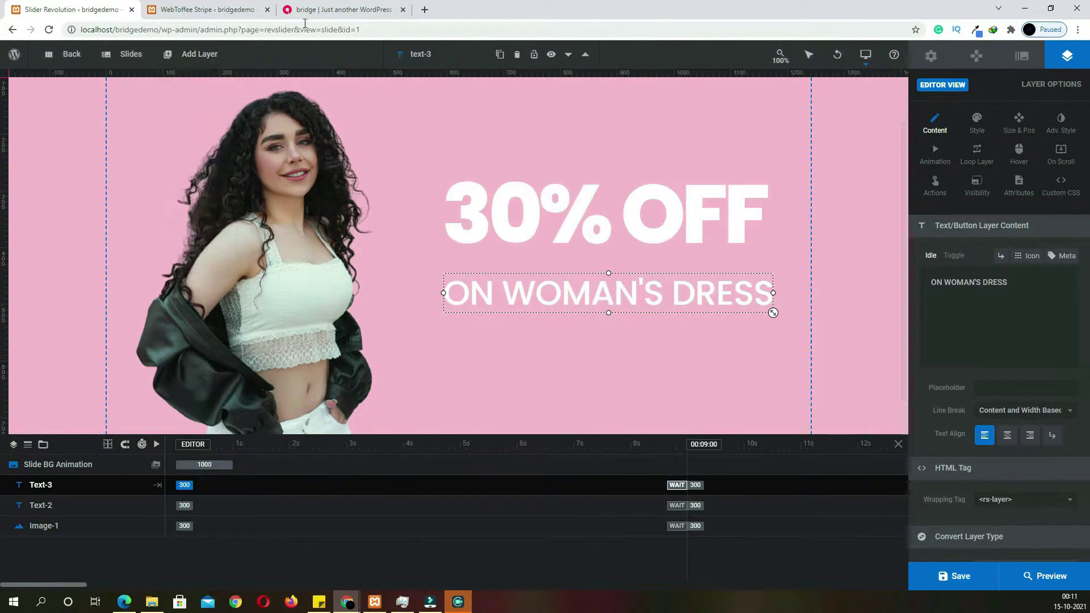
click(330, 11)
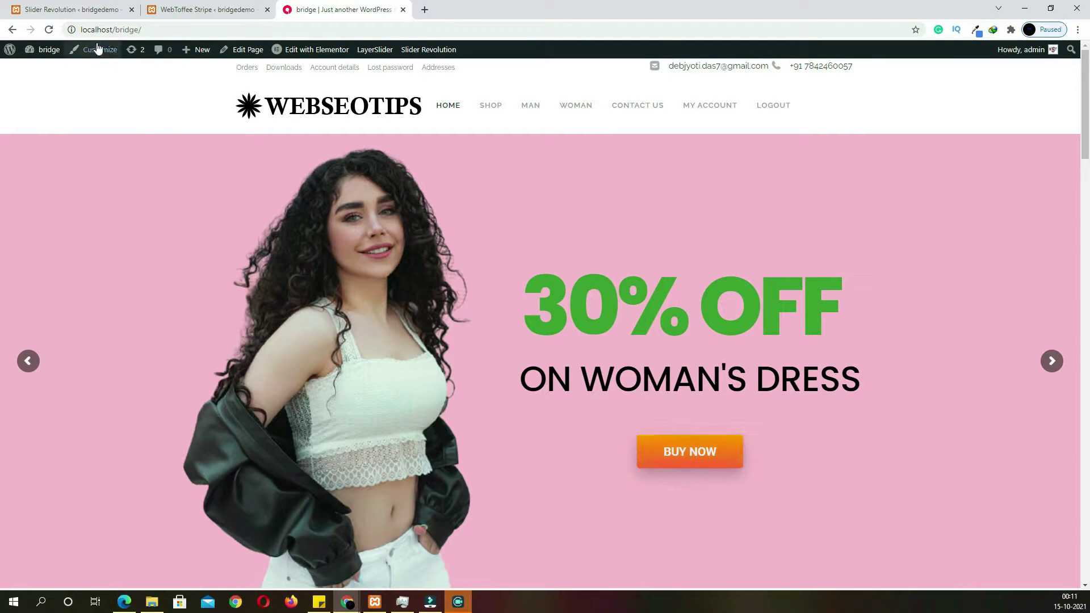
Add an orange button labelled BUY NOW below ON WOMAN'S DRESS and check the live site
click(96, 14)
mouse_move(193, 54)
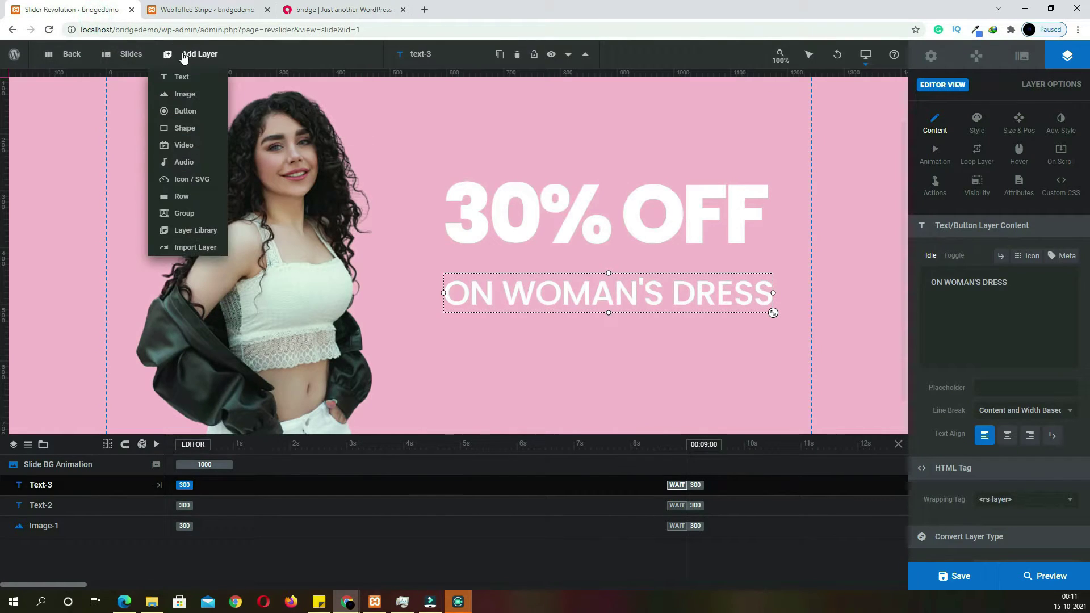
click(184, 111)
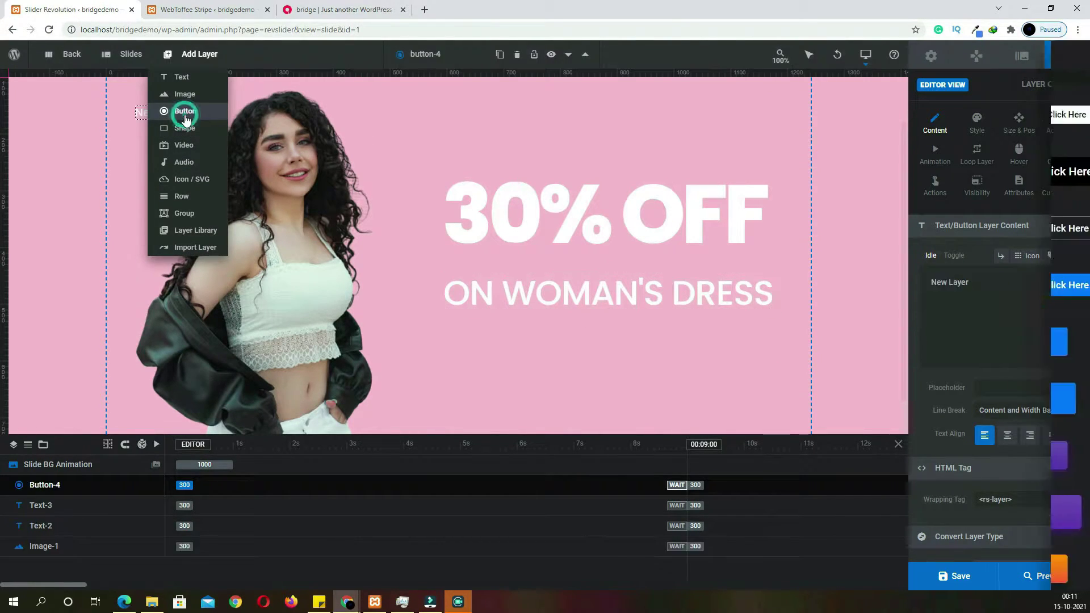
click(1000, 568)
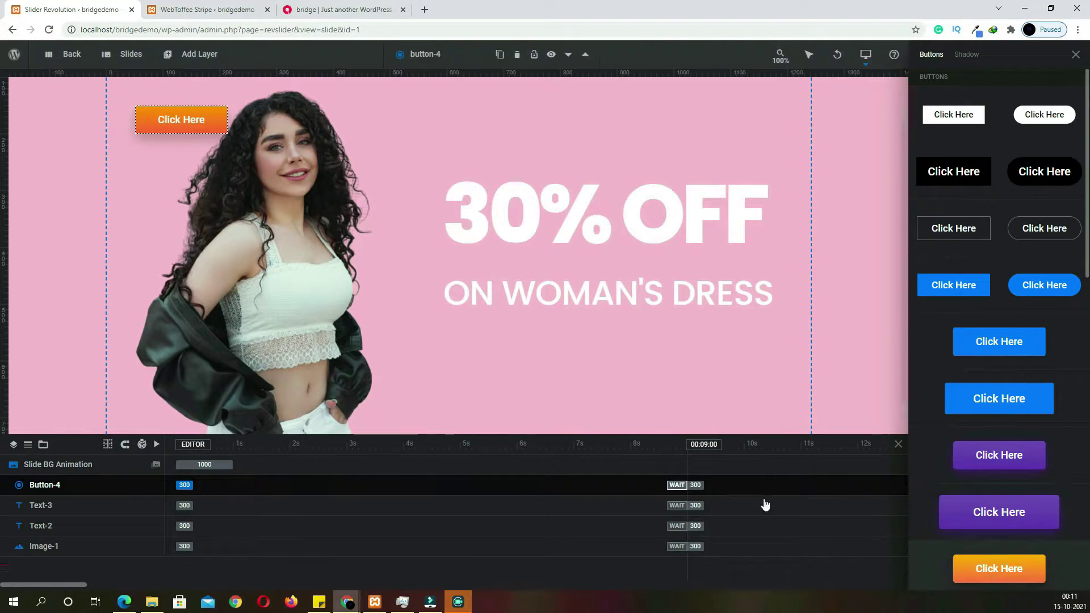
drag(180, 117, 227, 151)
drag(337, 232, 619, 369)
click(1076, 54)
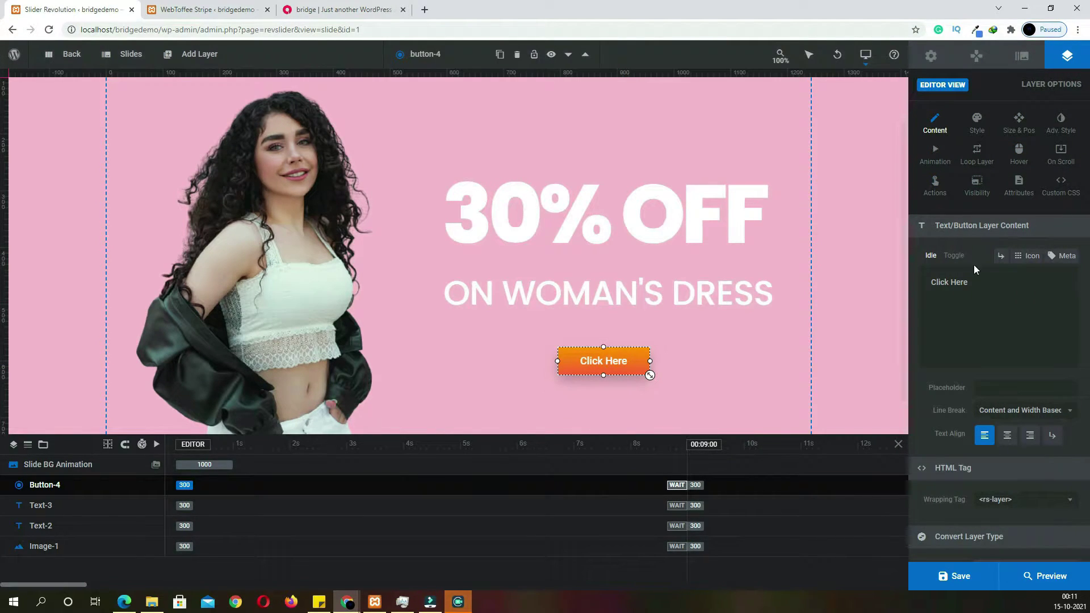
triple_click(984, 283)
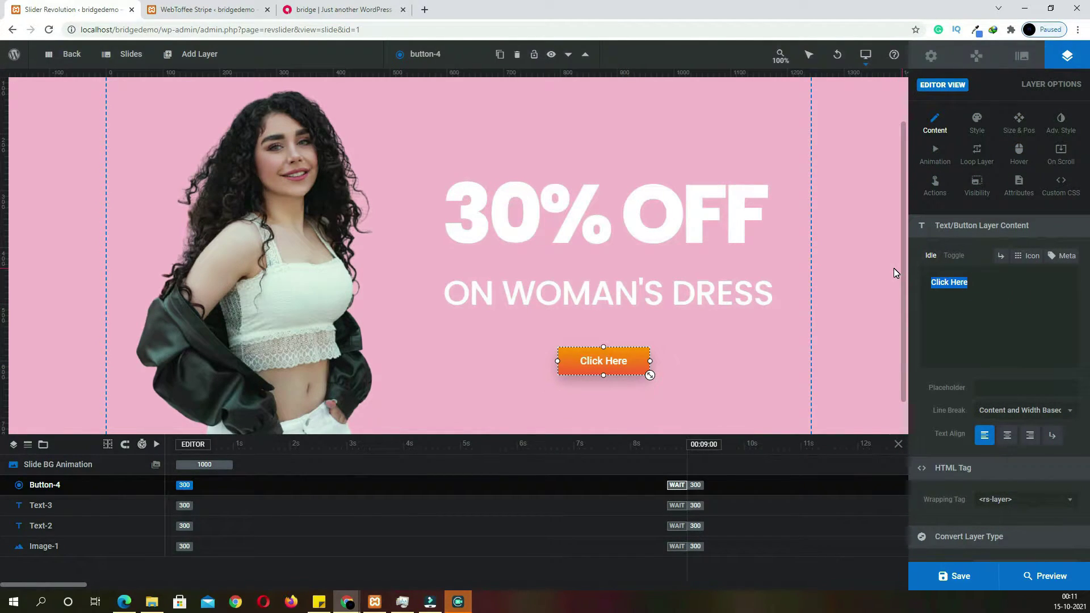
text(BUY N)
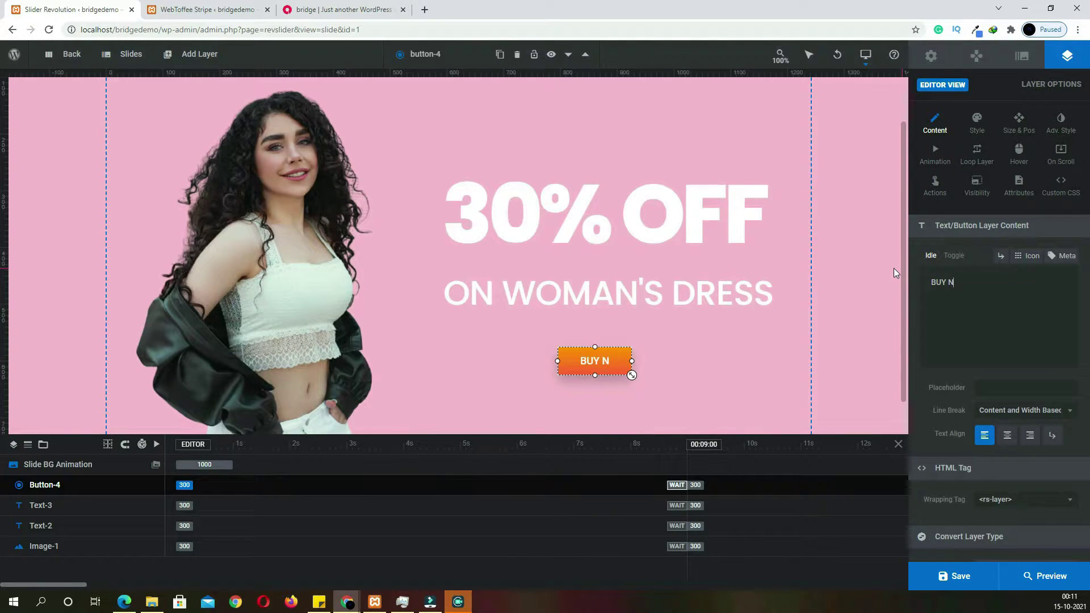
text(OW)
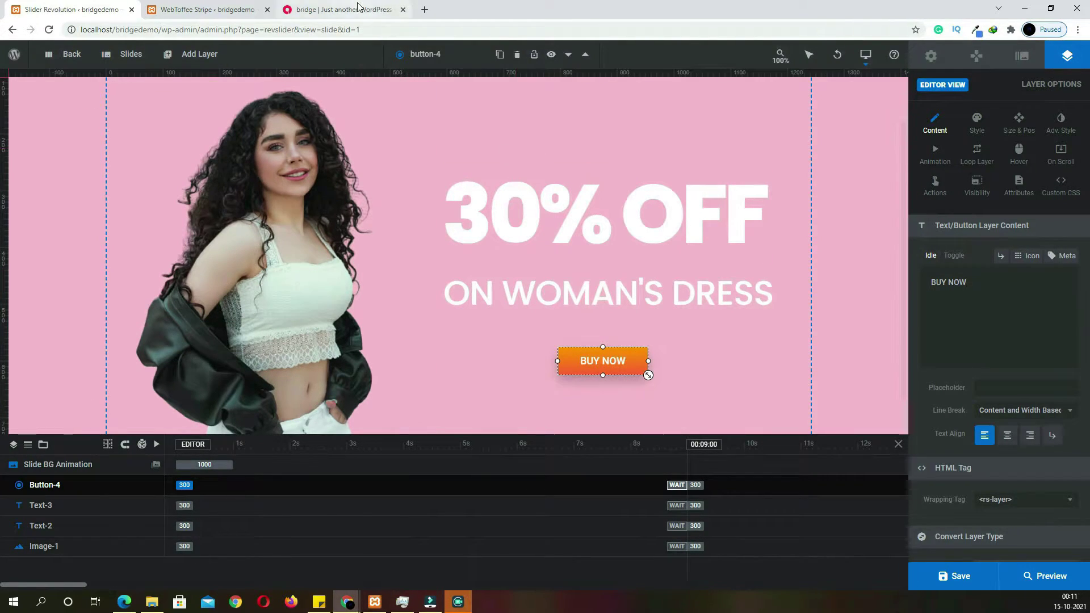
click(347, 11)
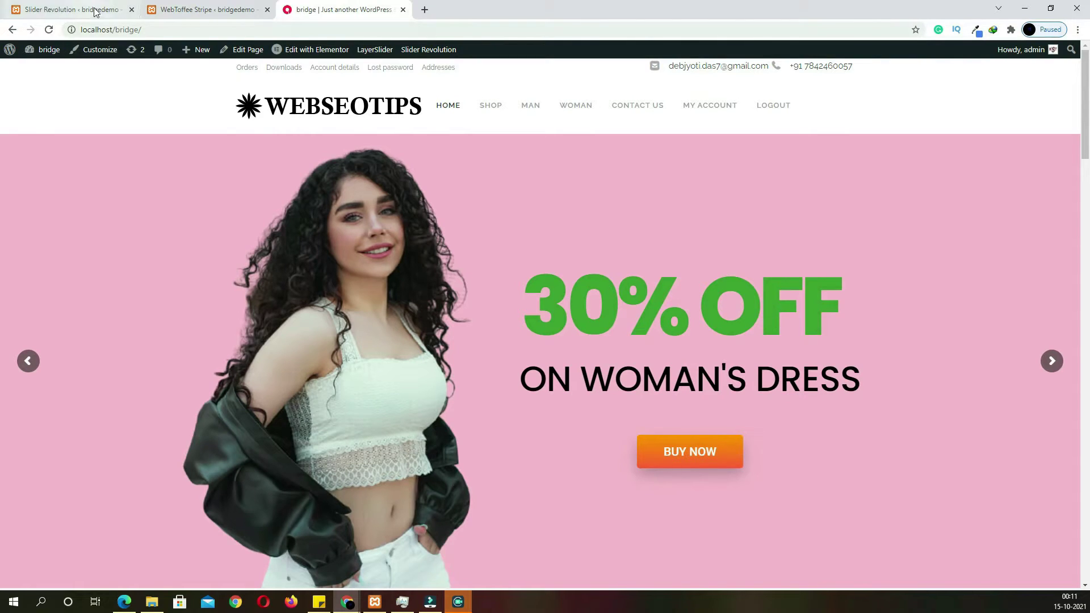
Select the 30% OFF layer and open its text colour picker
click(74, 10)
click(558, 234)
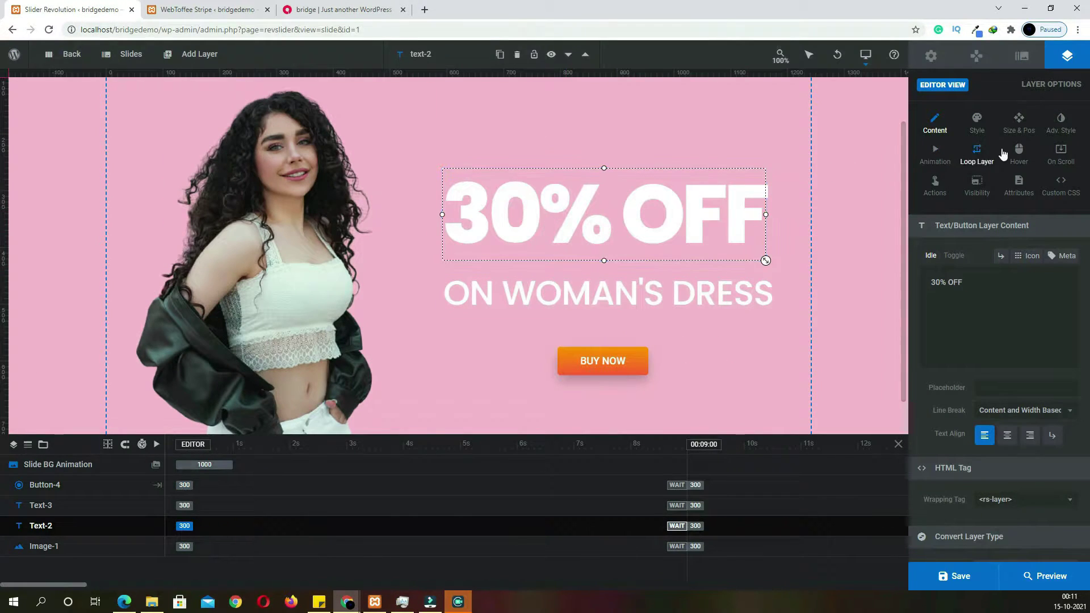
click(977, 126)
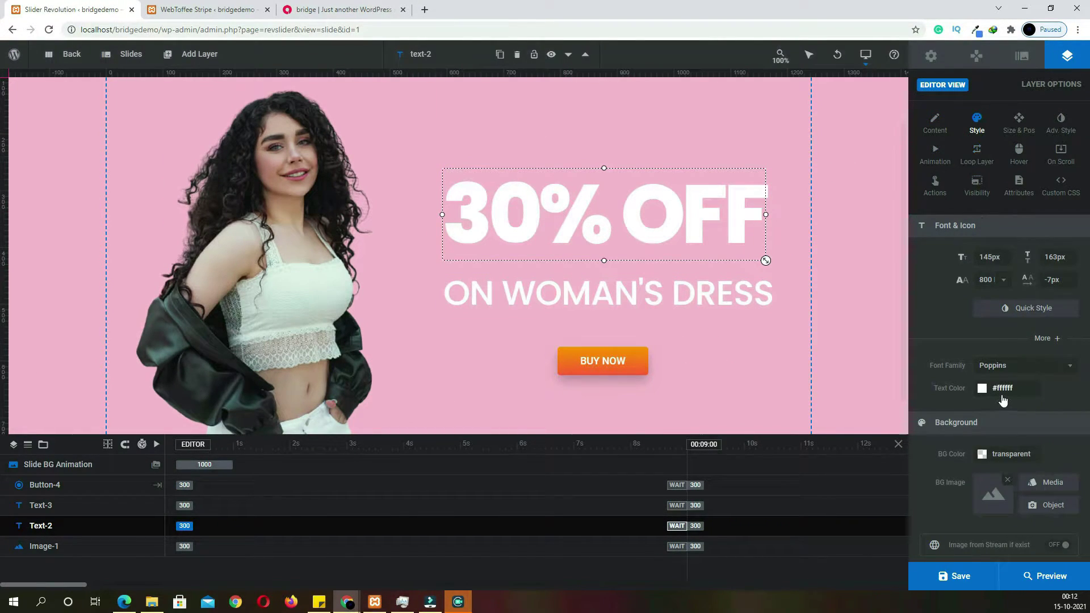
click(1002, 392)
Make the 30% OFF text green, #31d84d
click(549, 362)
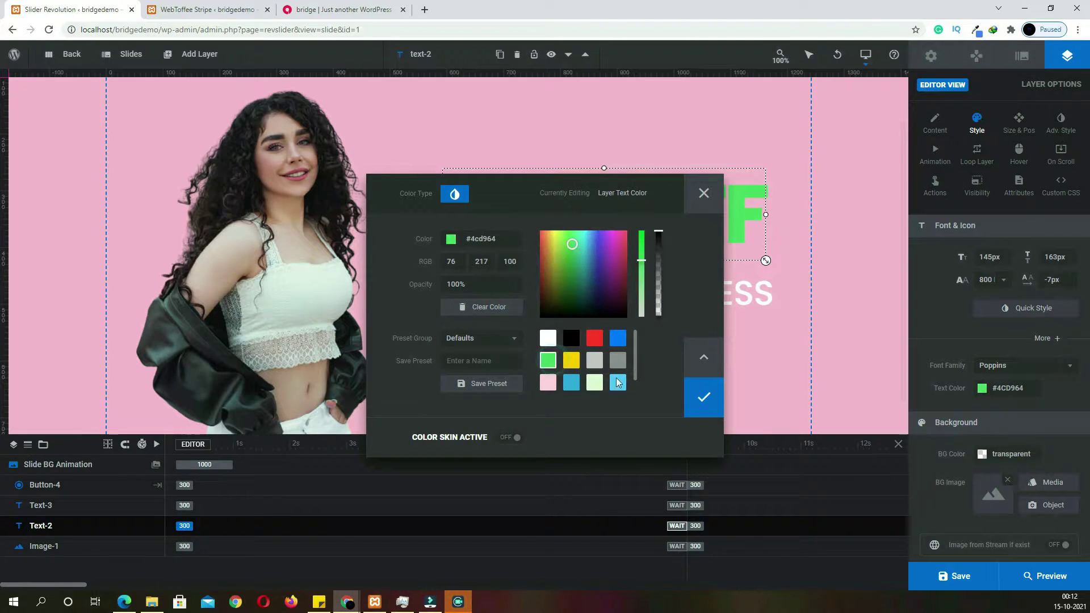
drag(644, 259, 642, 251)
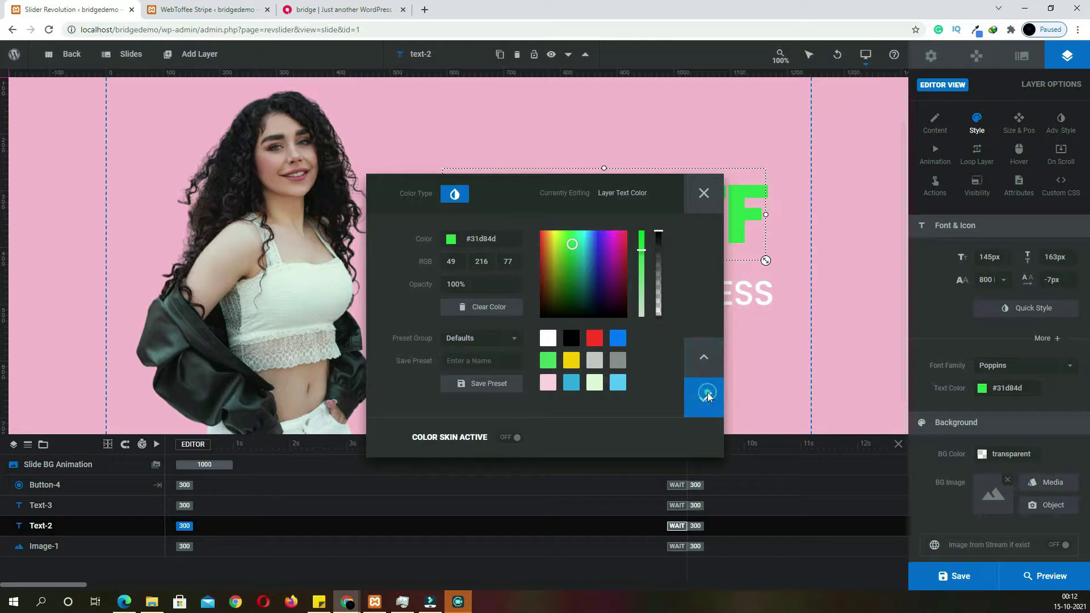
click(707, 394)
Set the ON WOMAN'S DRESS text colour to black
click(643, 301)
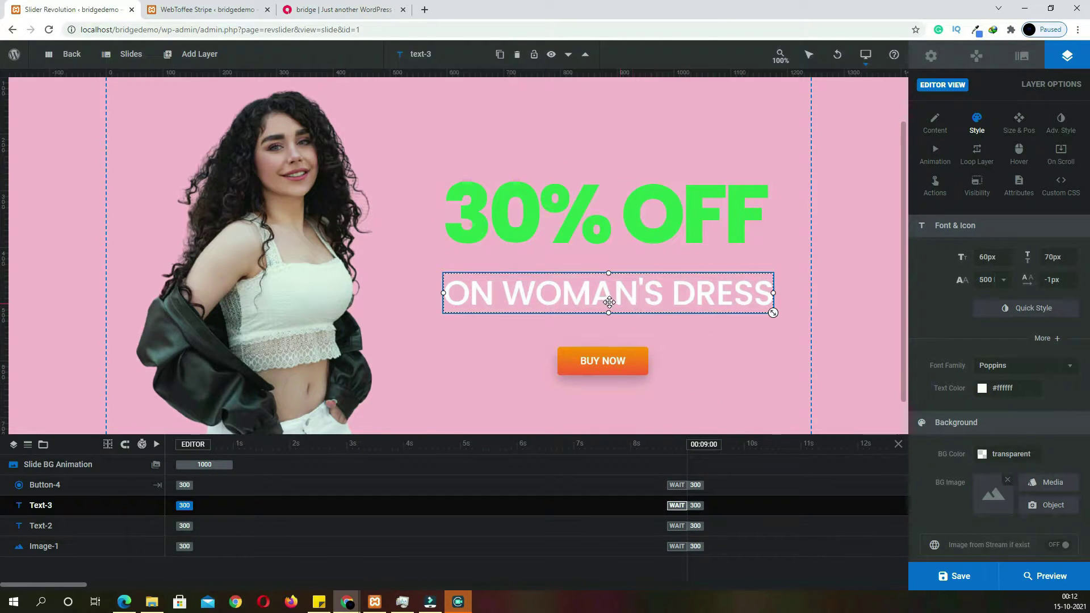
click(983, 389)
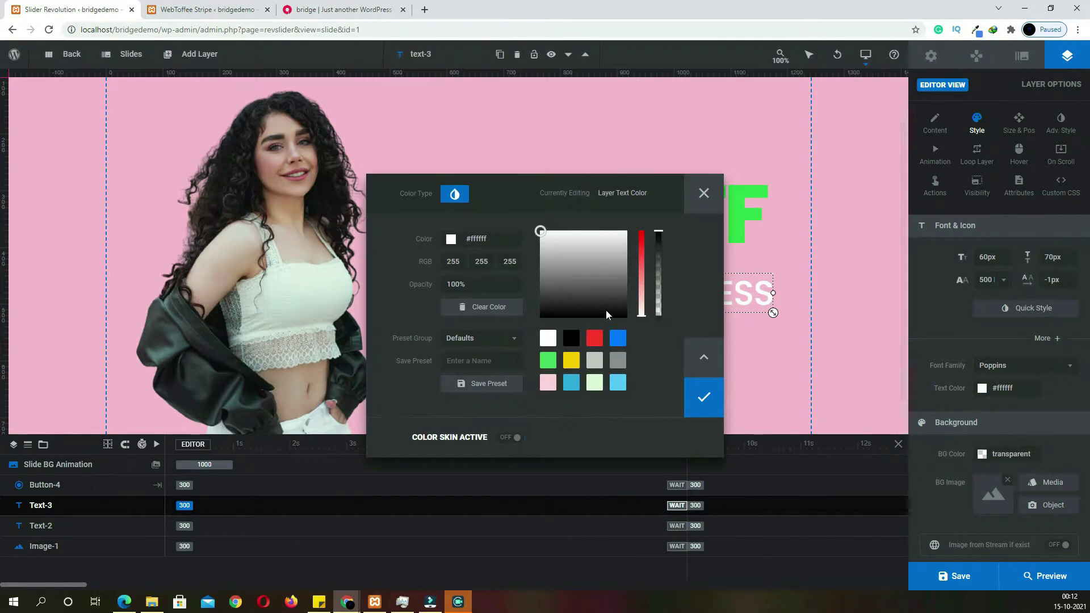
click(573, 343)
click(704, 397)
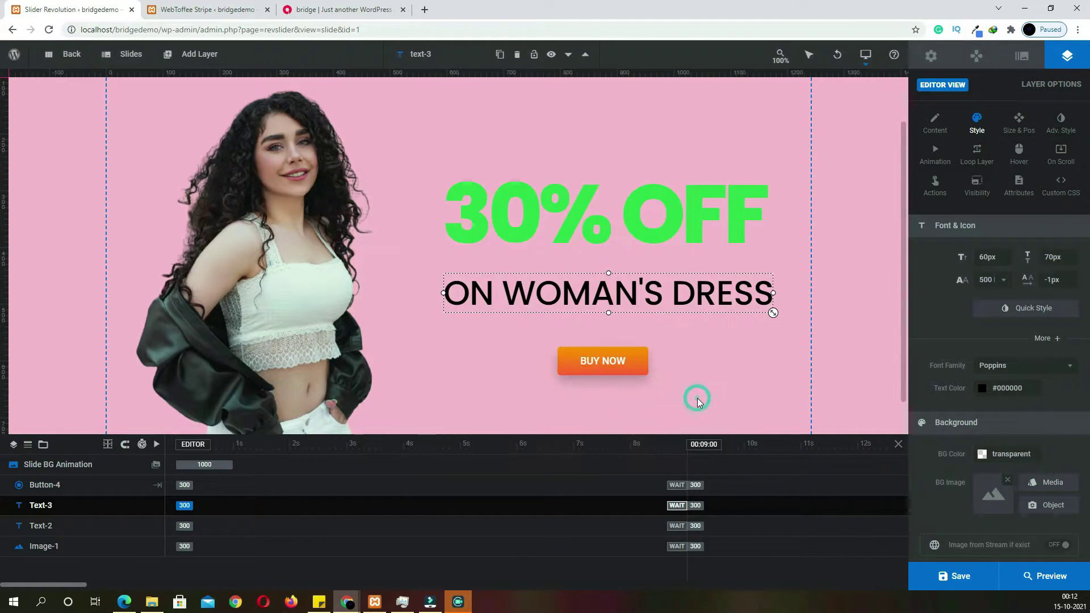
scroll(603, 288, down, 1)
scroll(603, 288, up, 1)
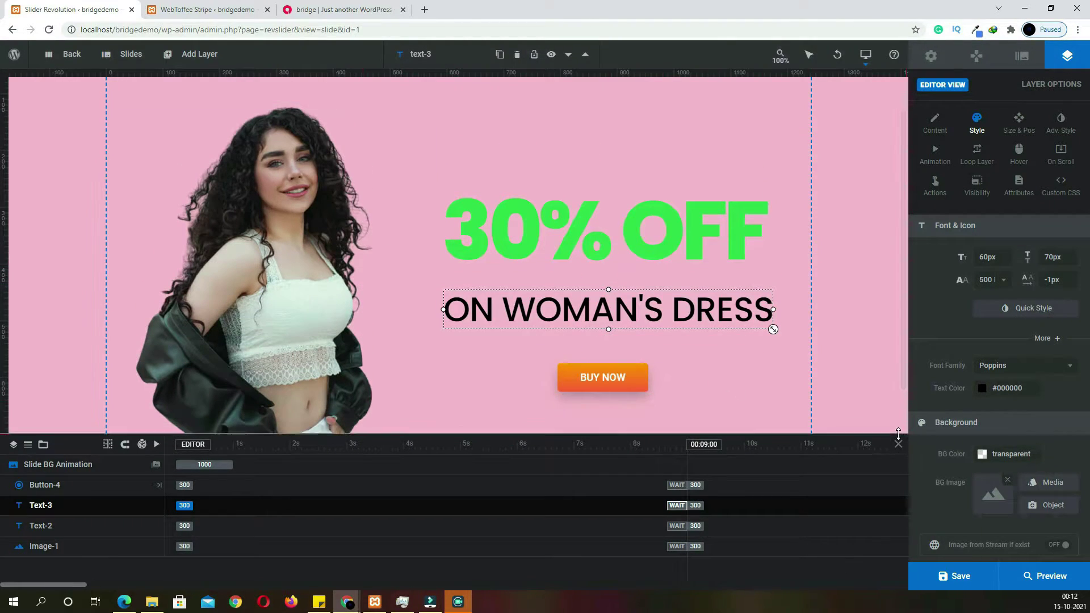
click(1043, 574)
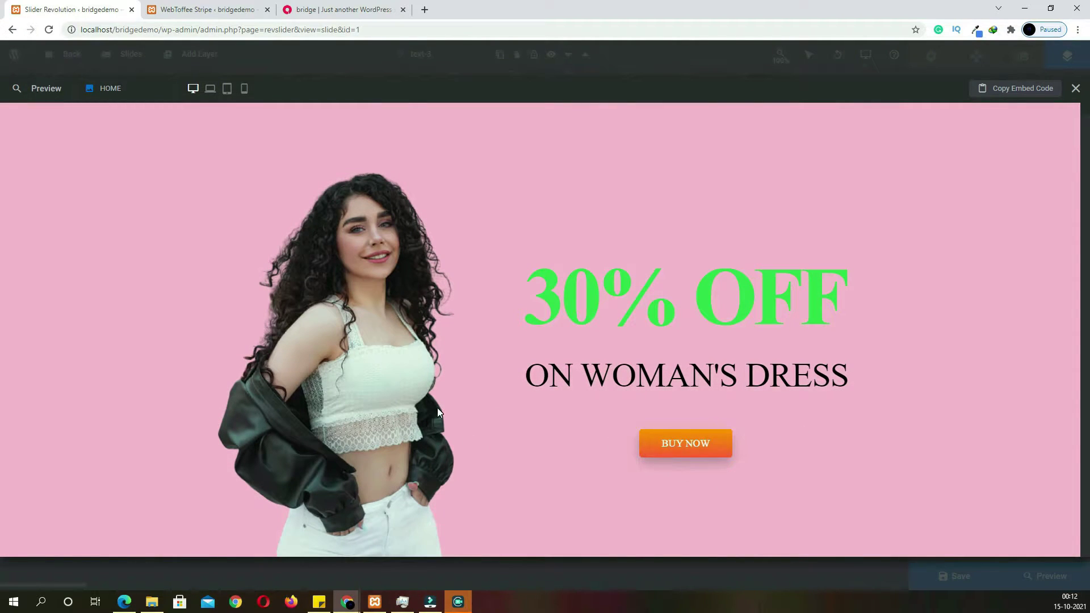
click(207, 91)
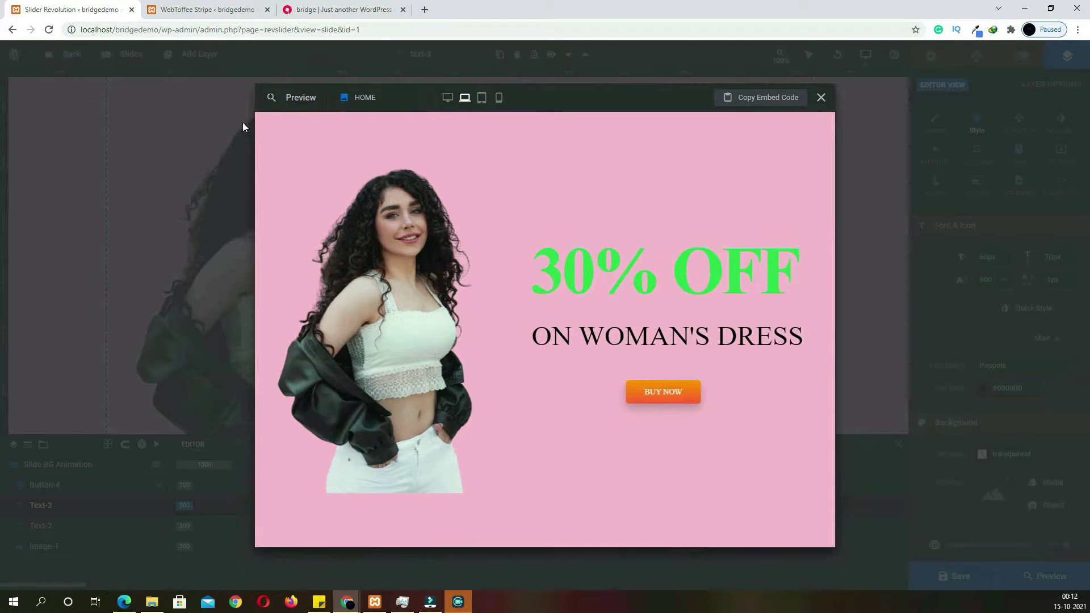
click(482, 98)
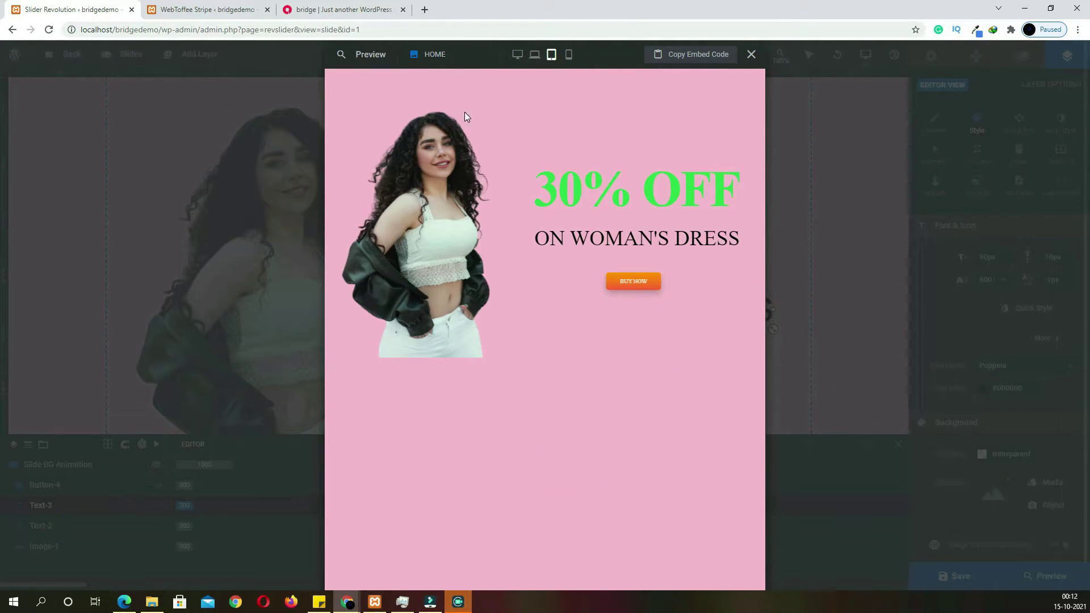
click(569, 55)
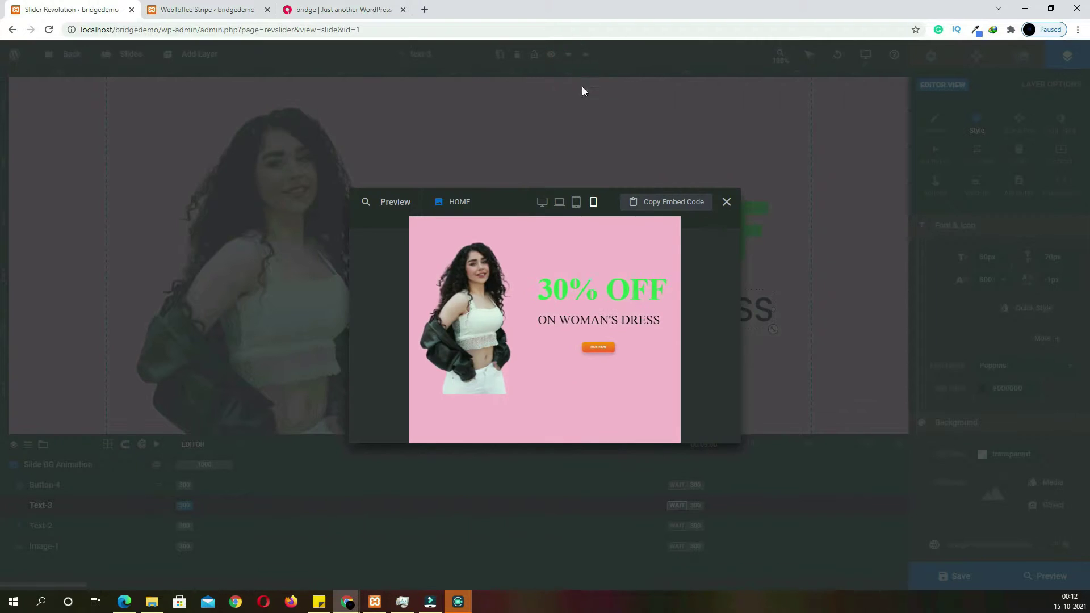
In the notebook layout, enlarge the model image and headlines, lower BUY NOW, and save
click(726, 205)
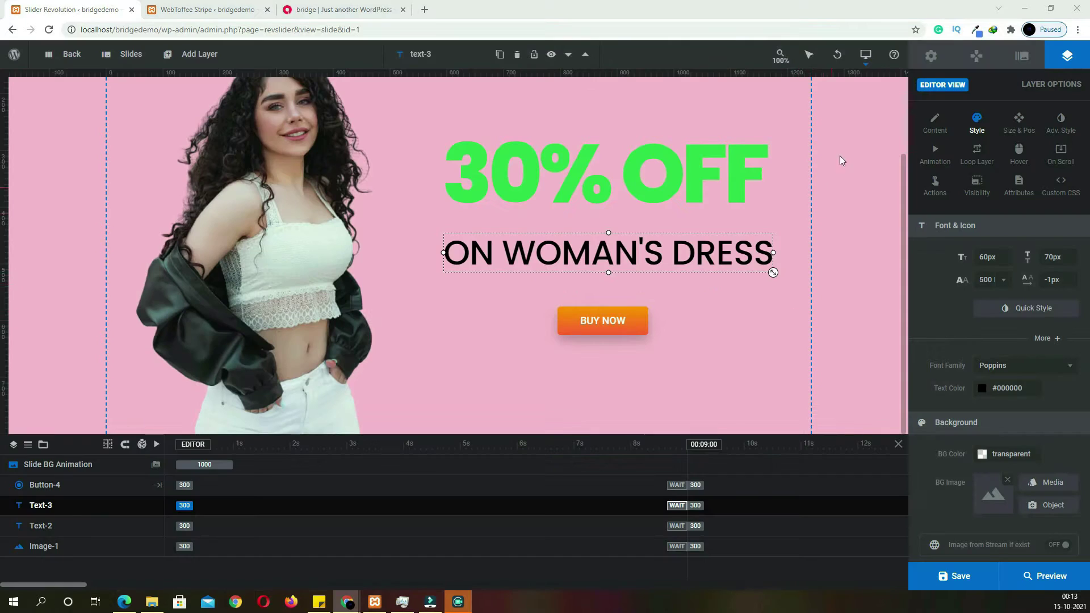
mouse_move(866, 58)
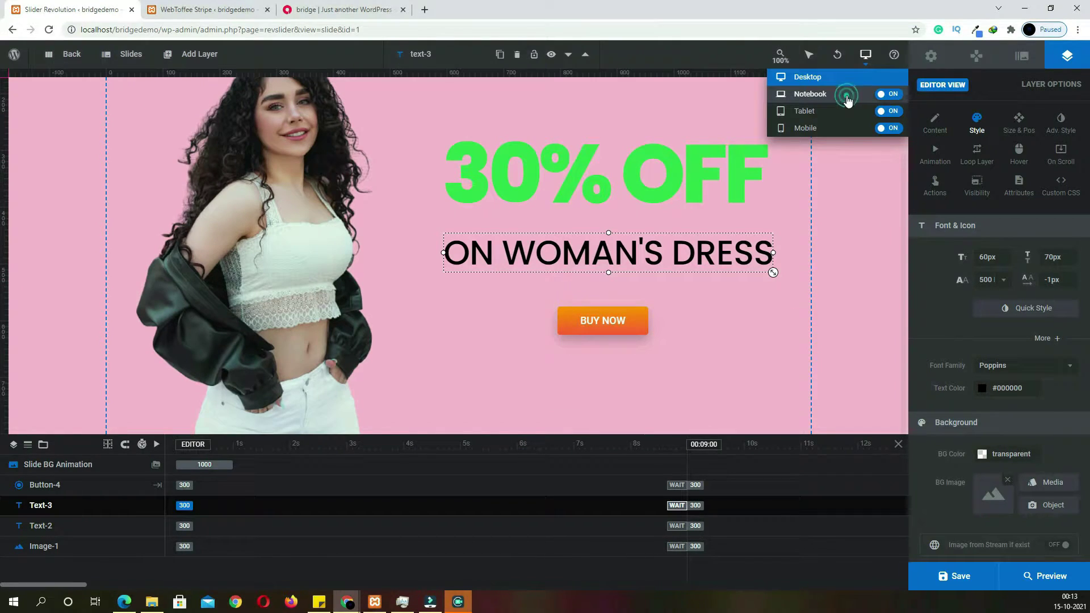
click(848, 98)
click(356, 321)
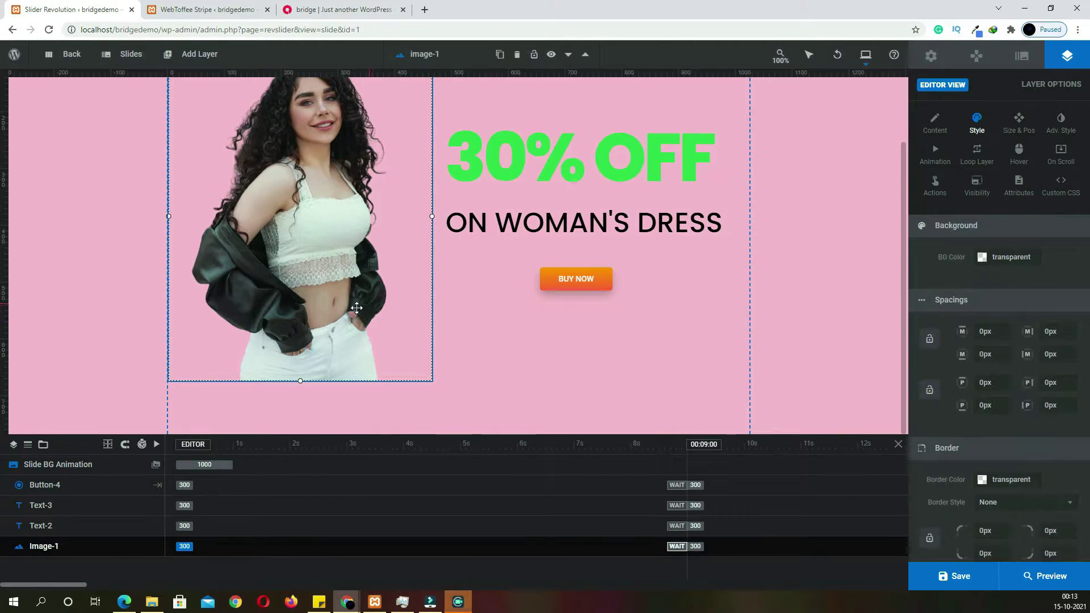
drag(302, 382, 413, 377)
drag(573, 284, 577, 318)
click(586, 220)
drag(710, 235, 626, 208)
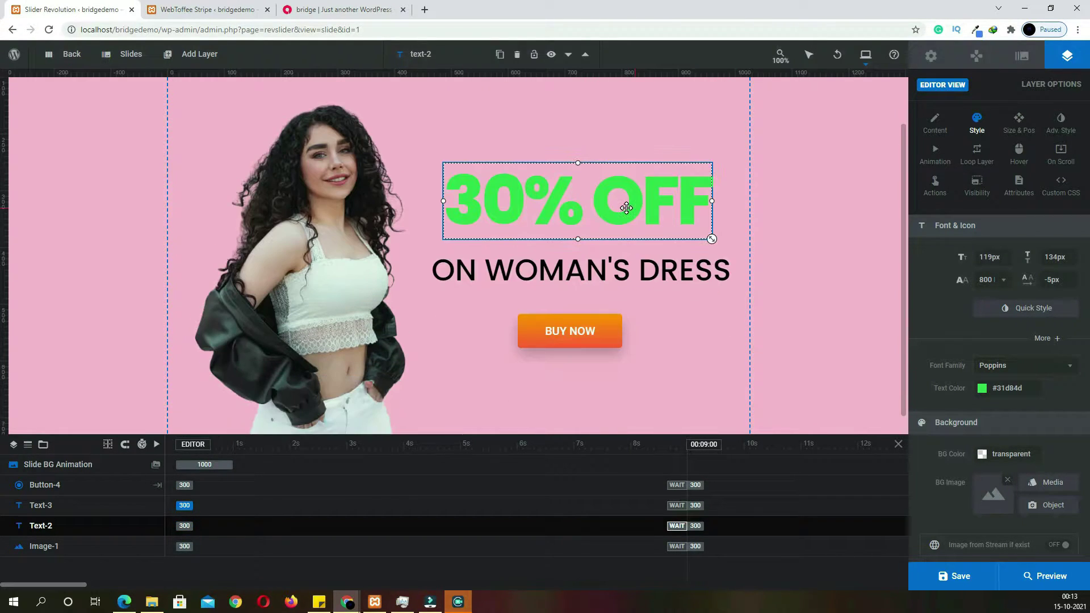
click(969, 577)
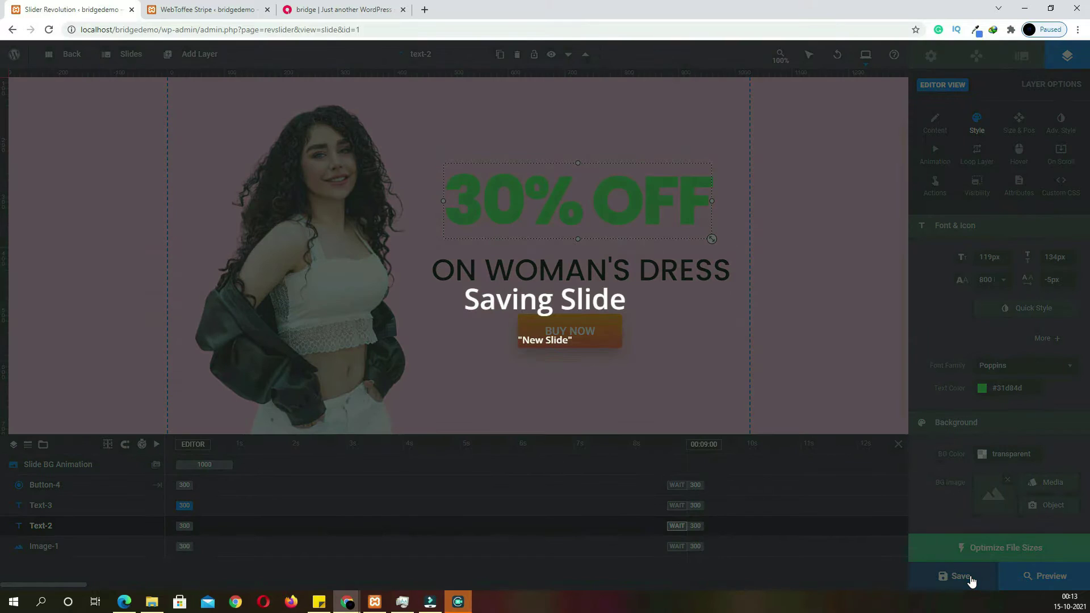
Switch to the tablet layout and set its layer area height to 500px
mouse_move(867, 64)
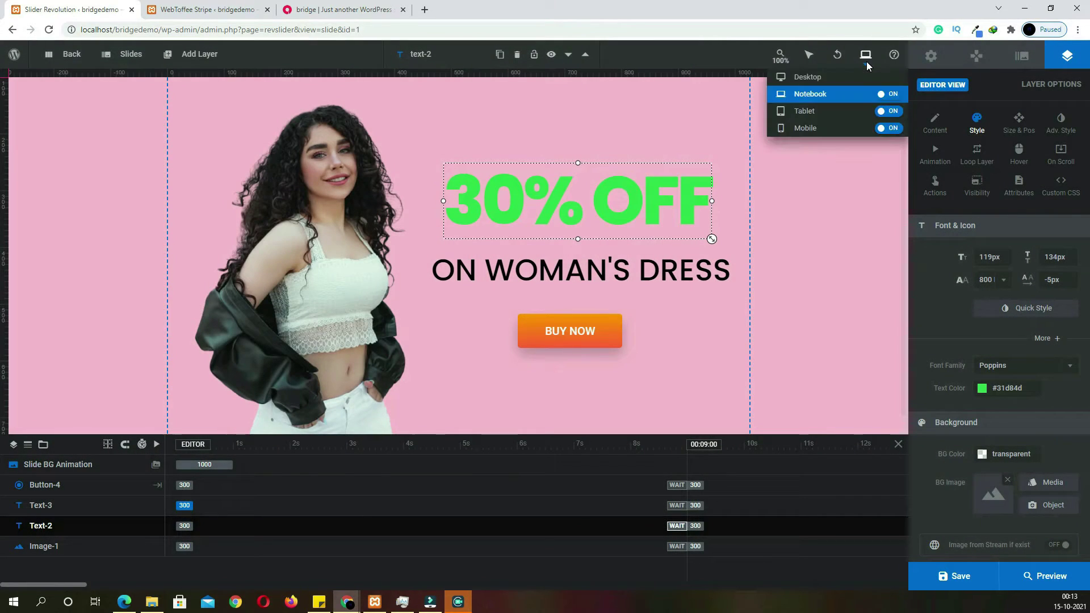
click(843, 111)
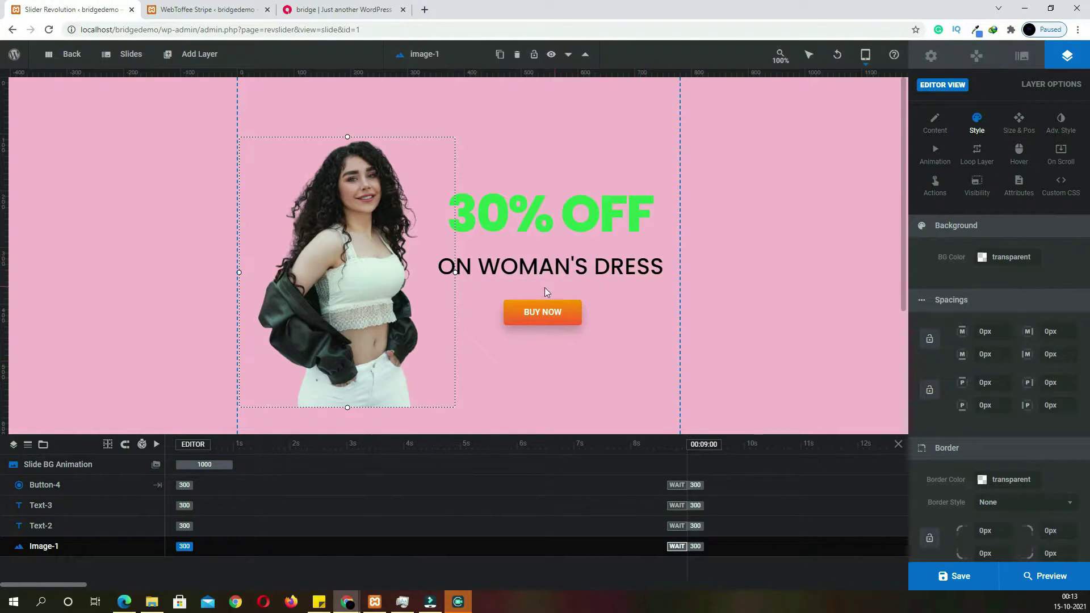
click(931, 56)
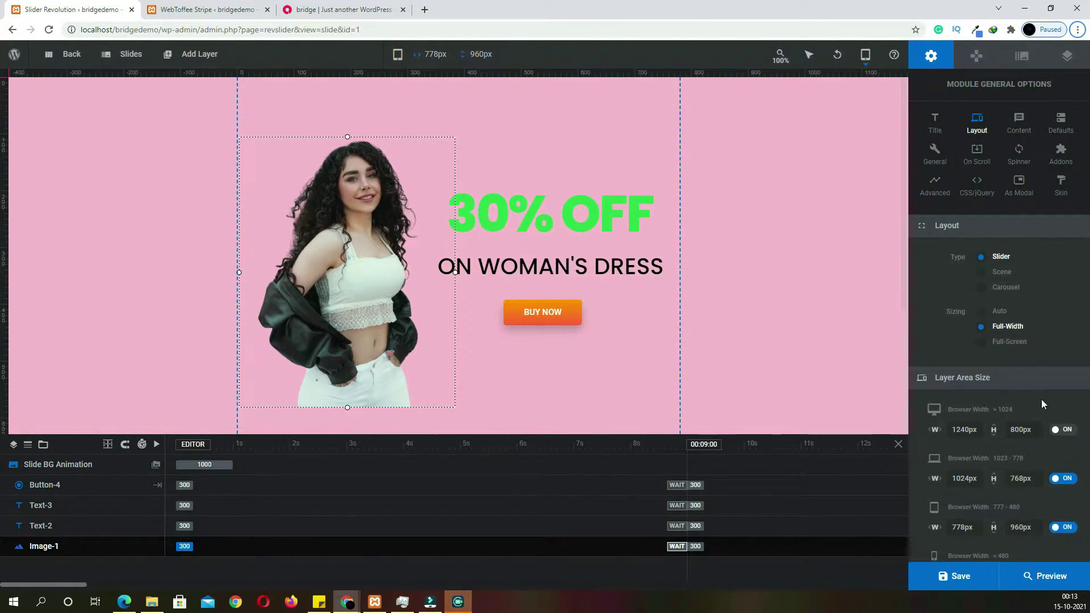
scroll(1033, 400, down, 2)
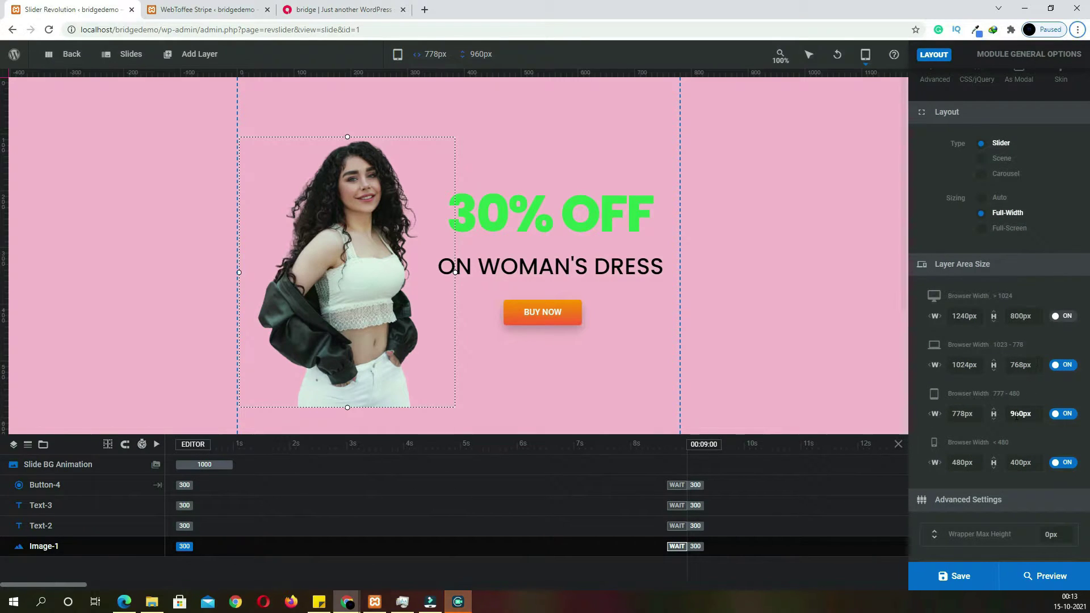
double_click(1008, 412)
key(Return)
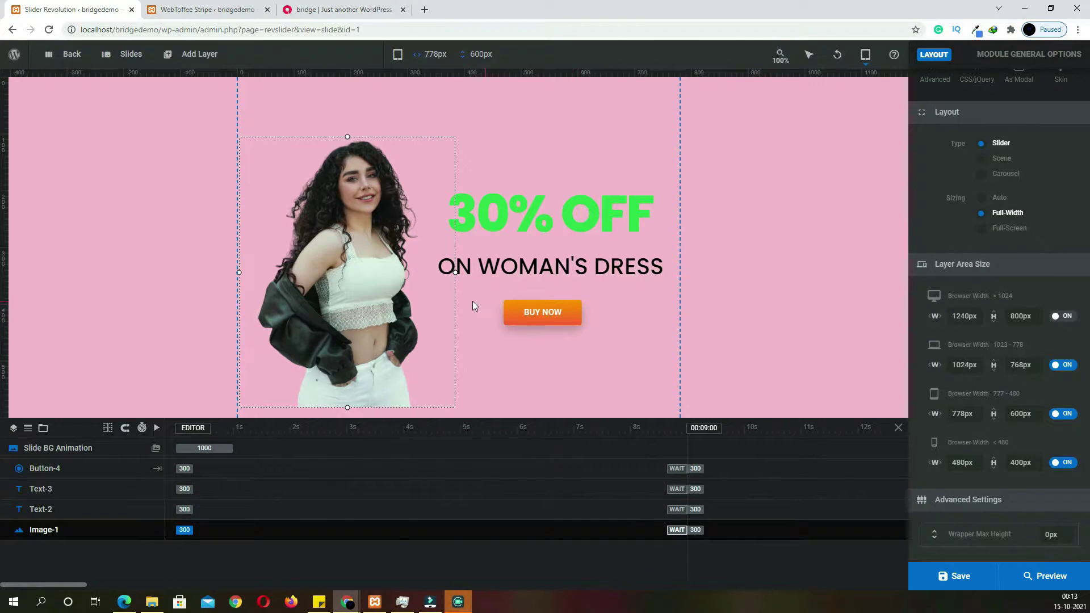
double_click(1019, 414)
text(500)
key(Return)
Move the model image, 30% OFF and ON WOMAN'S DRESS up to fit, then save
drag(358, 253, 357, 213)
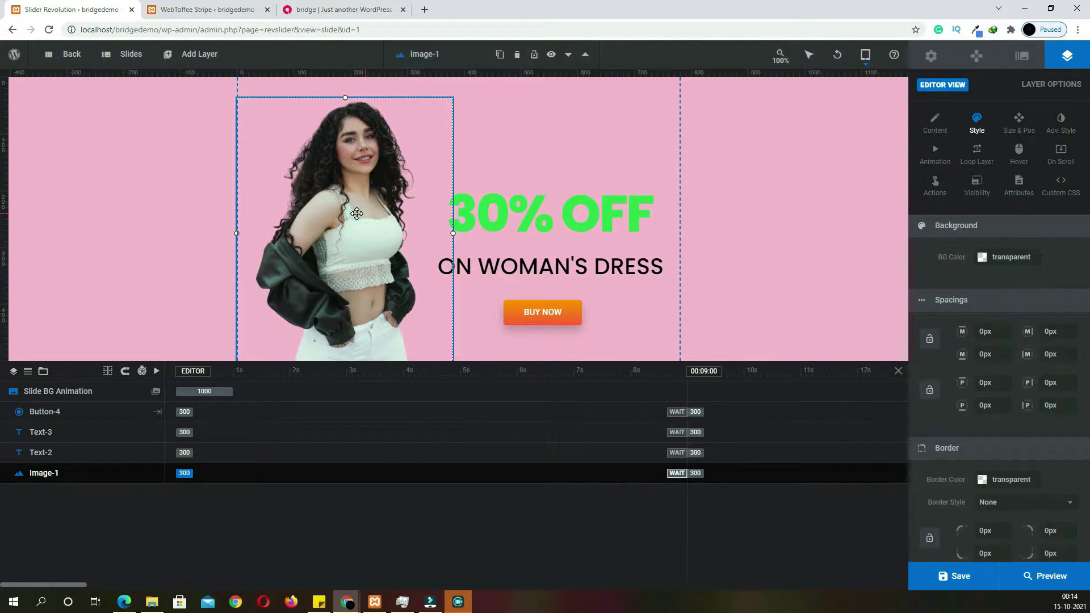
drag(518, 231, 517, 216)
drag(515, 260, 514, 250)
click(959, 575)
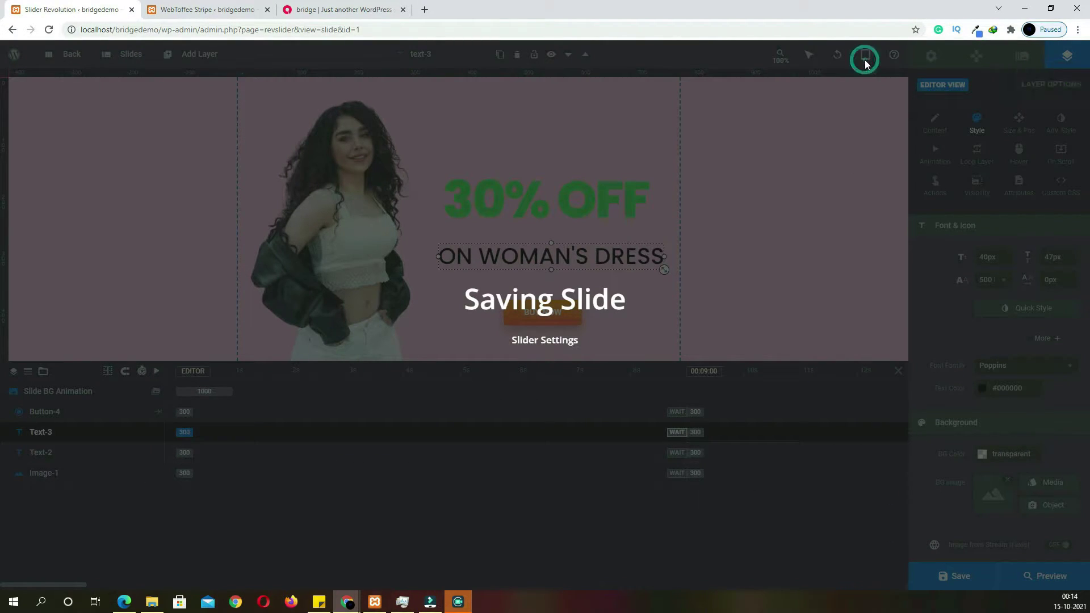
On the mobile layout, enlarge the image and BUY NOW button, rearrange the headlines, and save
mouse_move(864, 59)
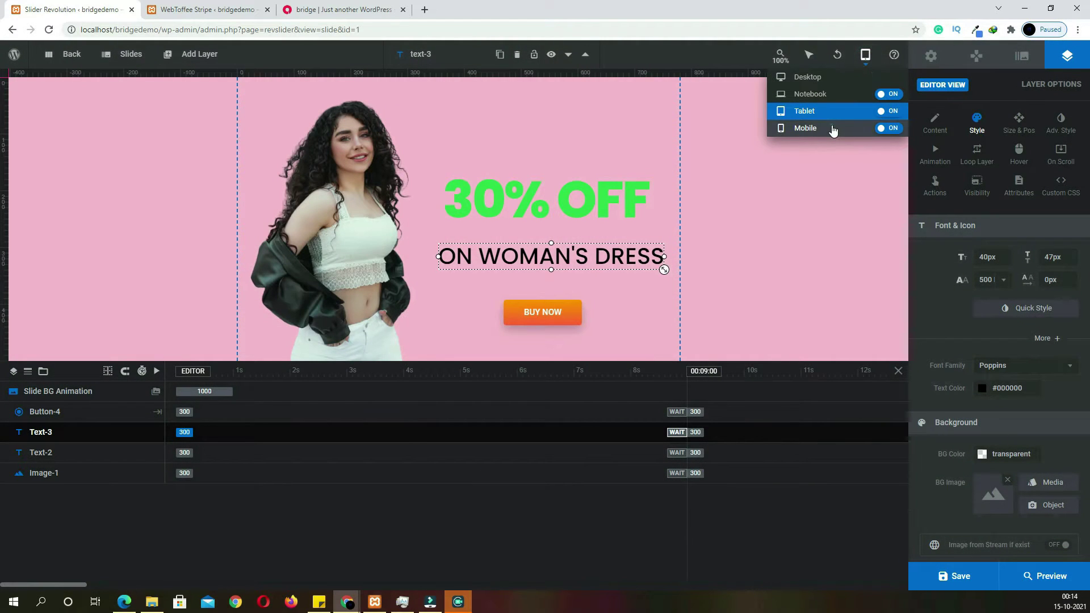
click(833, 126)
click(415, 220)
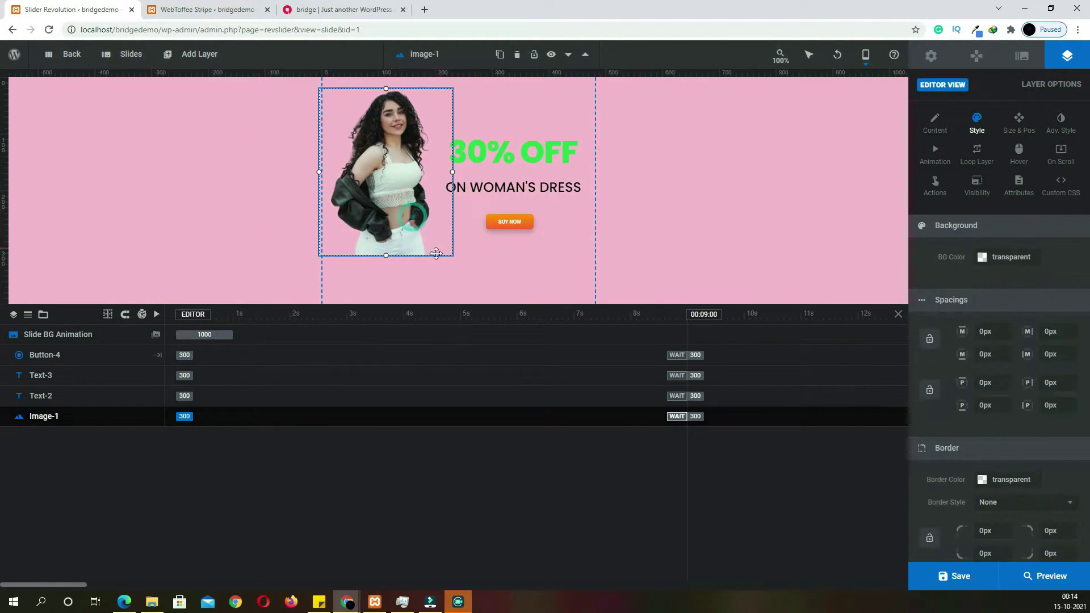
mouse_move(386, 255)
mouse_down()
mouse_move(394, 307)
mouse_move(389, 267)
mouse_up()
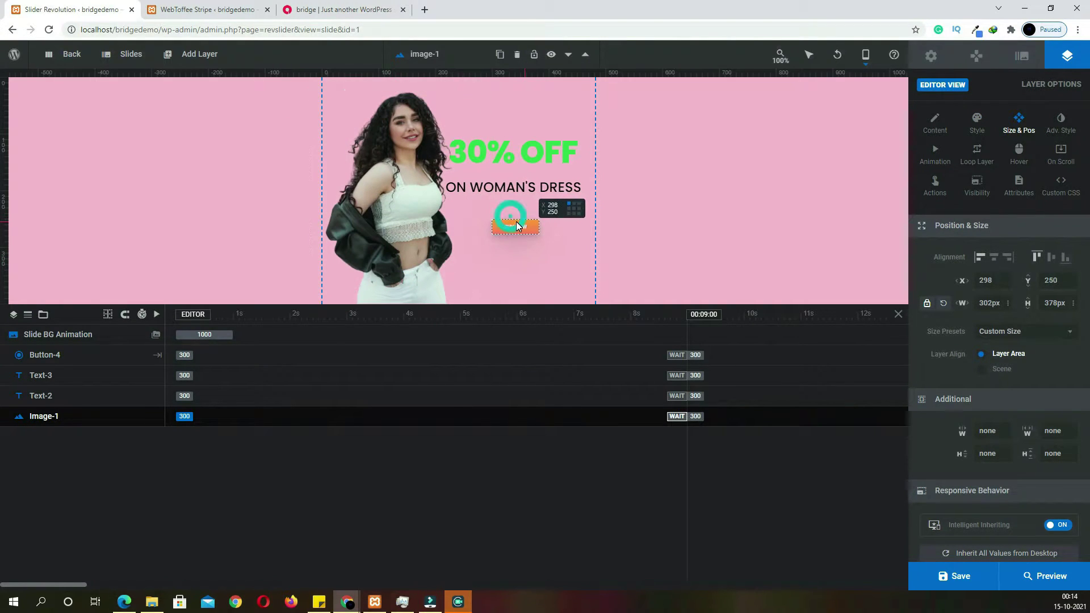
click(537, 233)
mouse_move(538, 234)
mouse_down()
mouse_move(568, 245)
mouse_move(556, 244)
mouse_up()
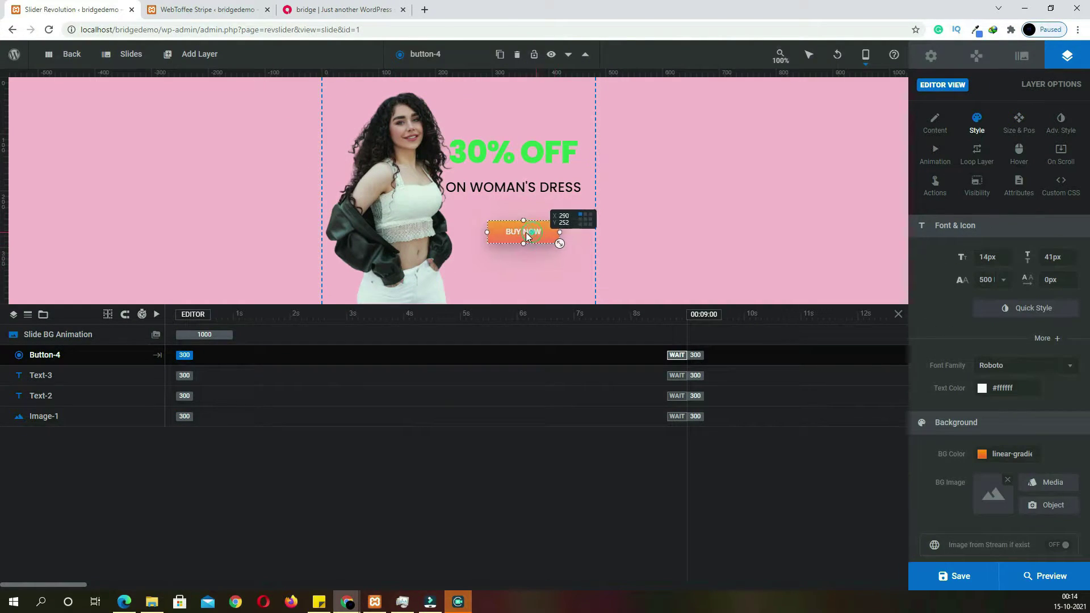
drag(526, 191, 532, 170)
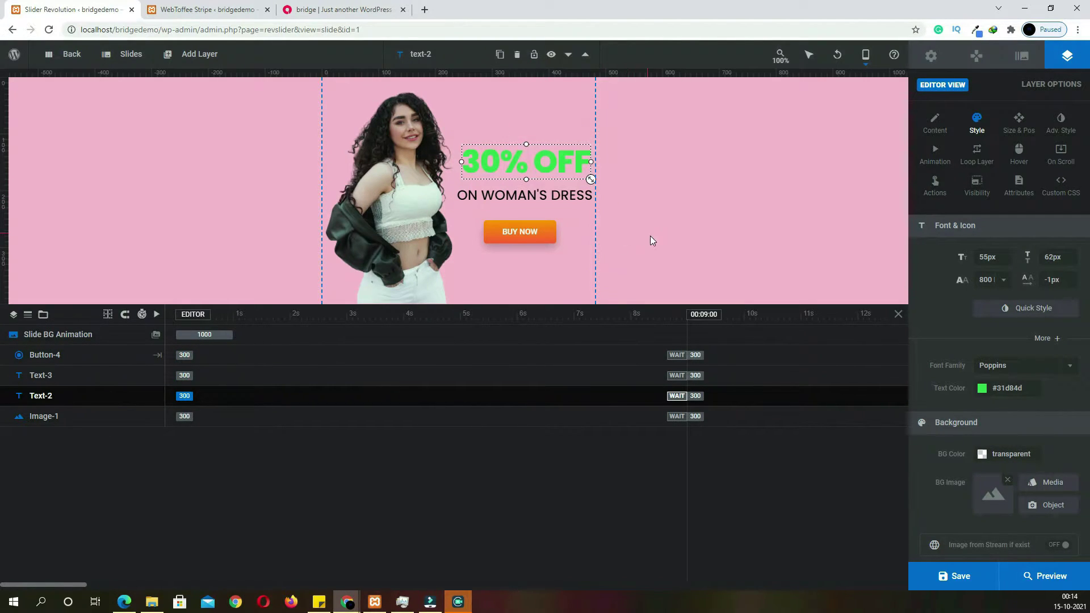
drag(523, 244, 524, 237)
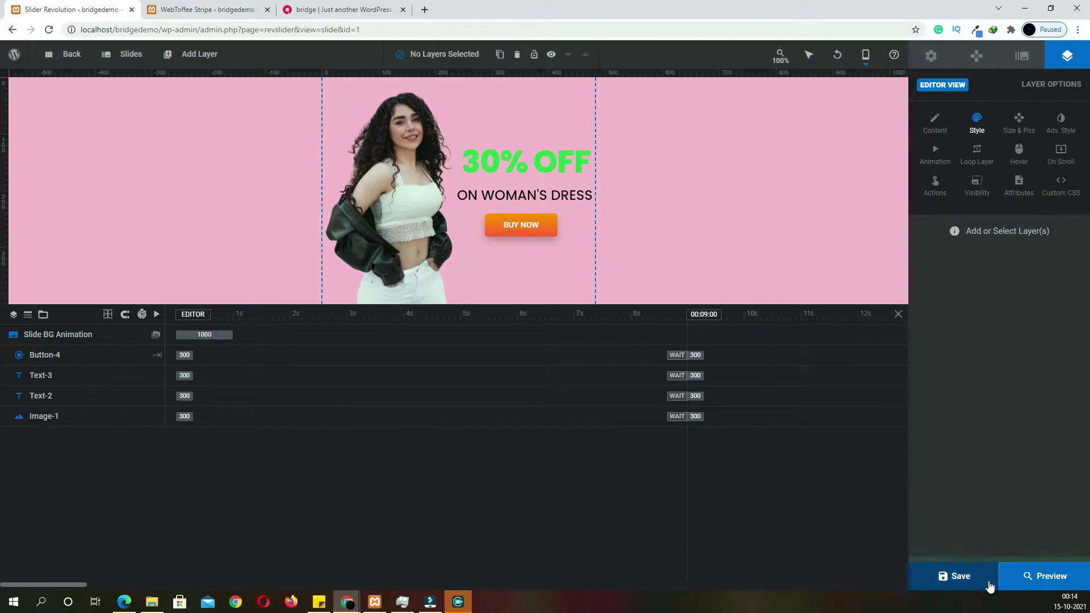
click(989, 585)
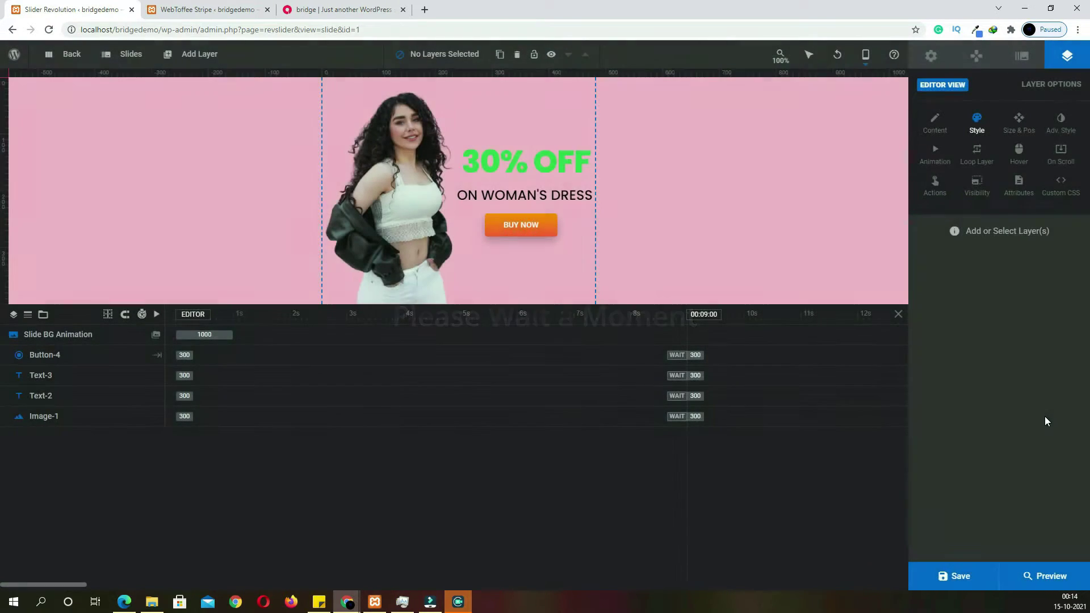
click(424, 201)
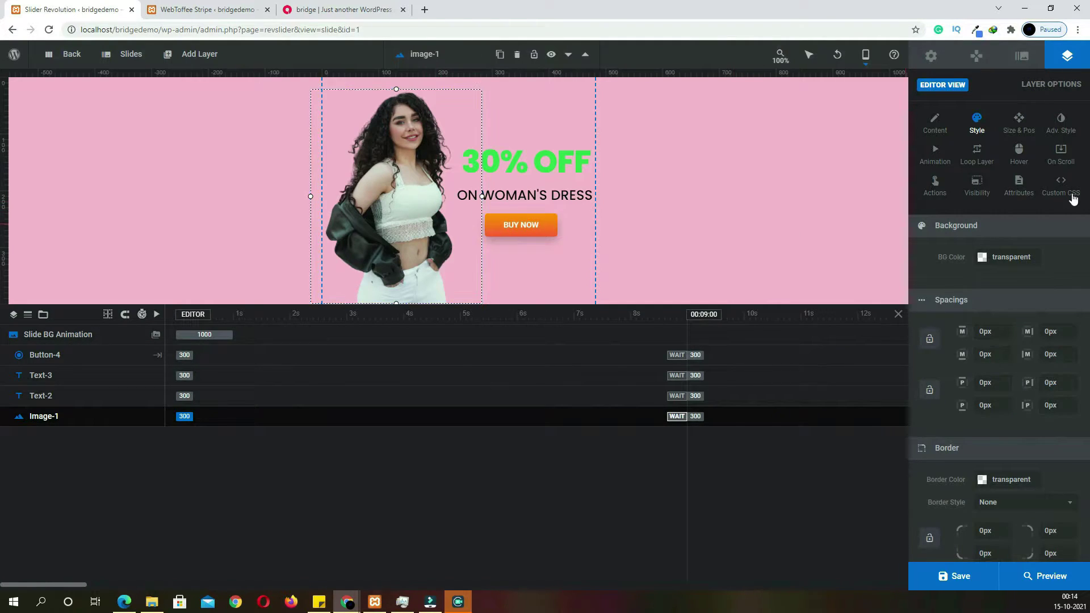
Give the image a Rotate In From Bottom entrance and 30% OFF a Flip From Top entrance
click(941, 162)
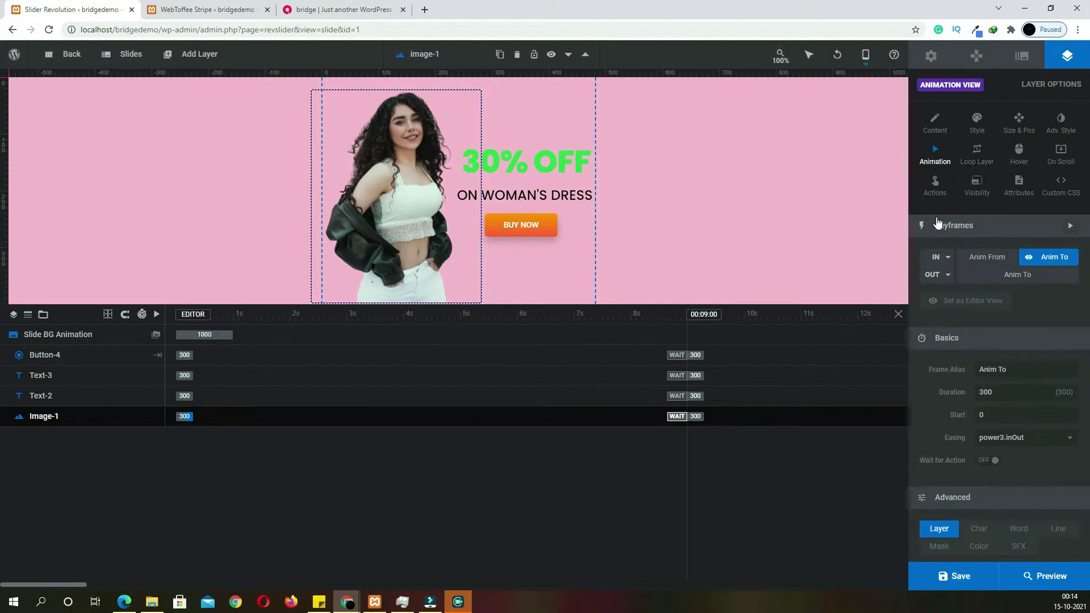
click(946, 258)
click(949, 350)
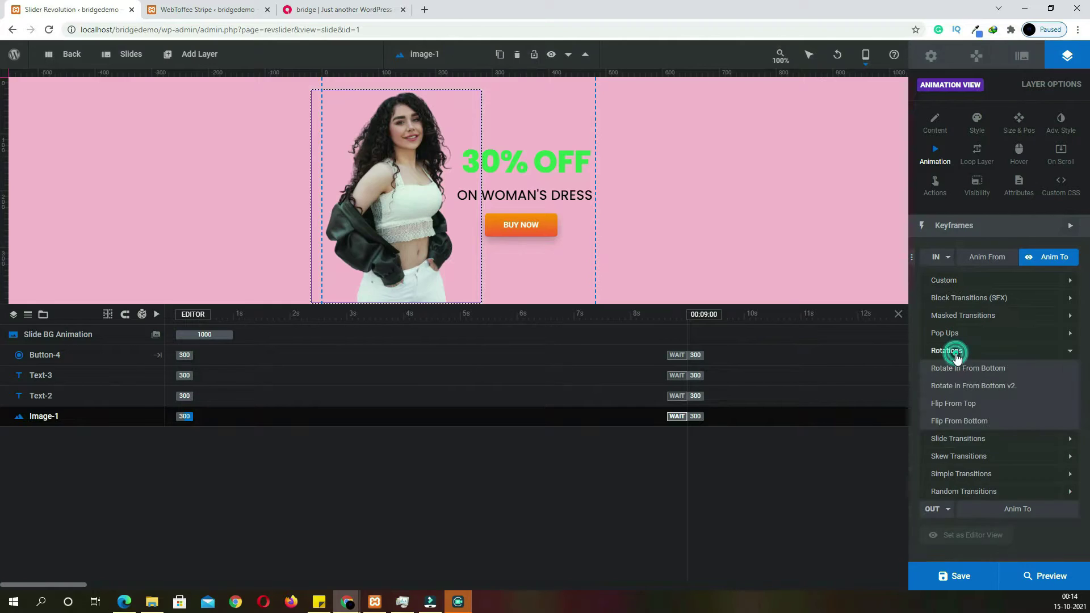
click(959, 369)
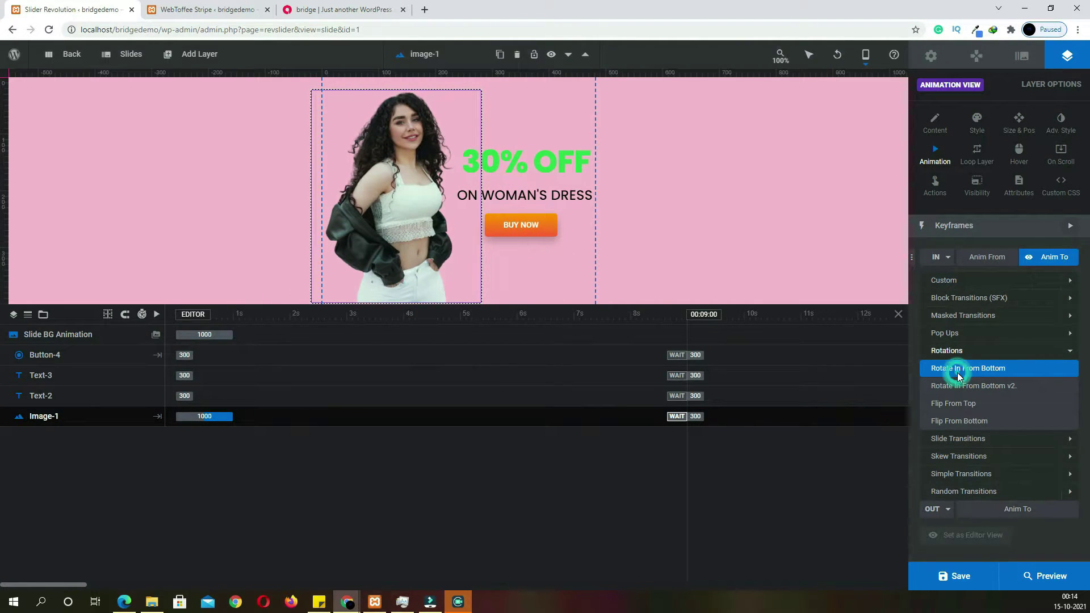
click(958, 369)
click(567, 165)
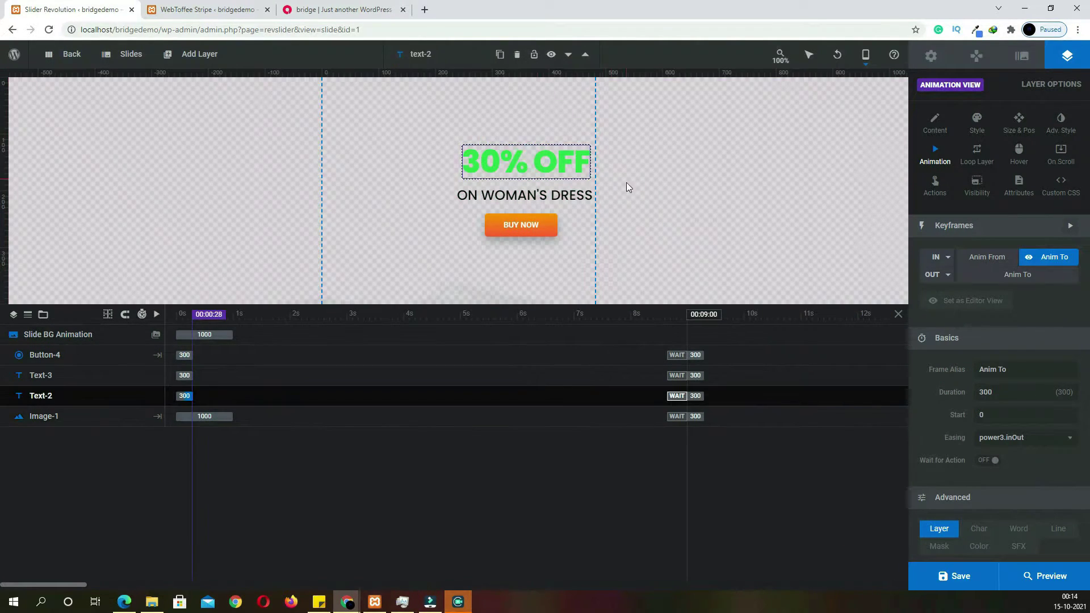
click(951, 259)
click(975, 426)
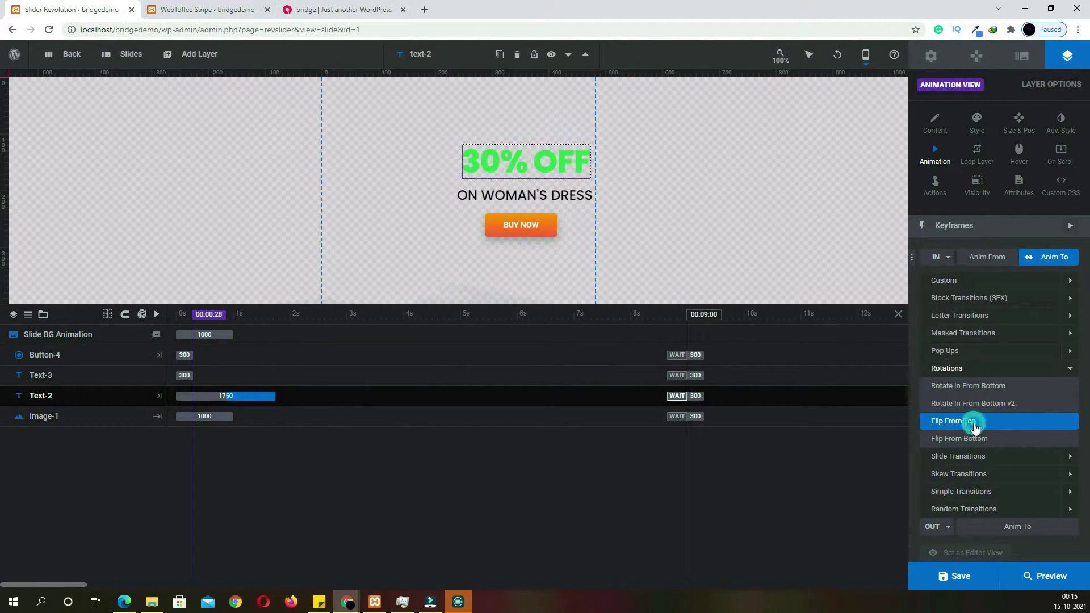
Give ON WOMAN'S DRESS Flip From Bottom and the BUY NOW button Short Slide from Right
click(554, 194)
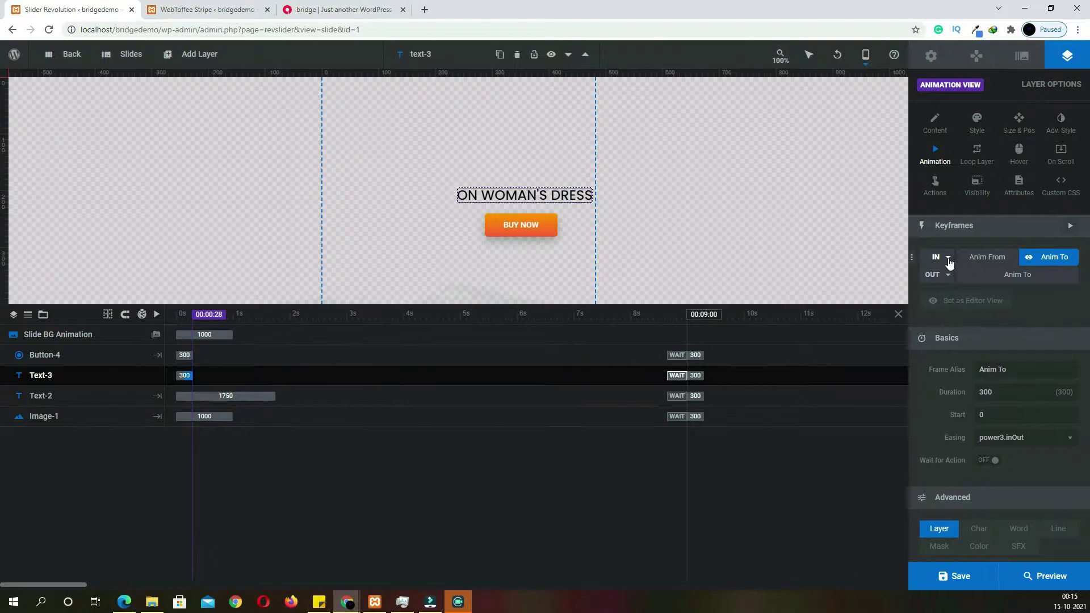
click(935, 257)
click(976, 440)
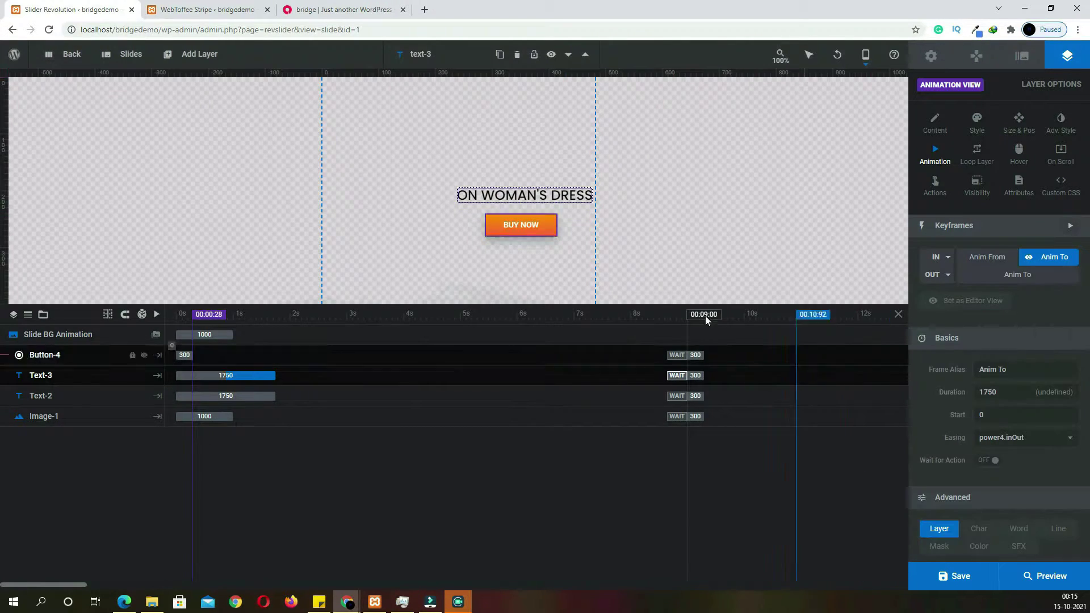
click(550, 233)
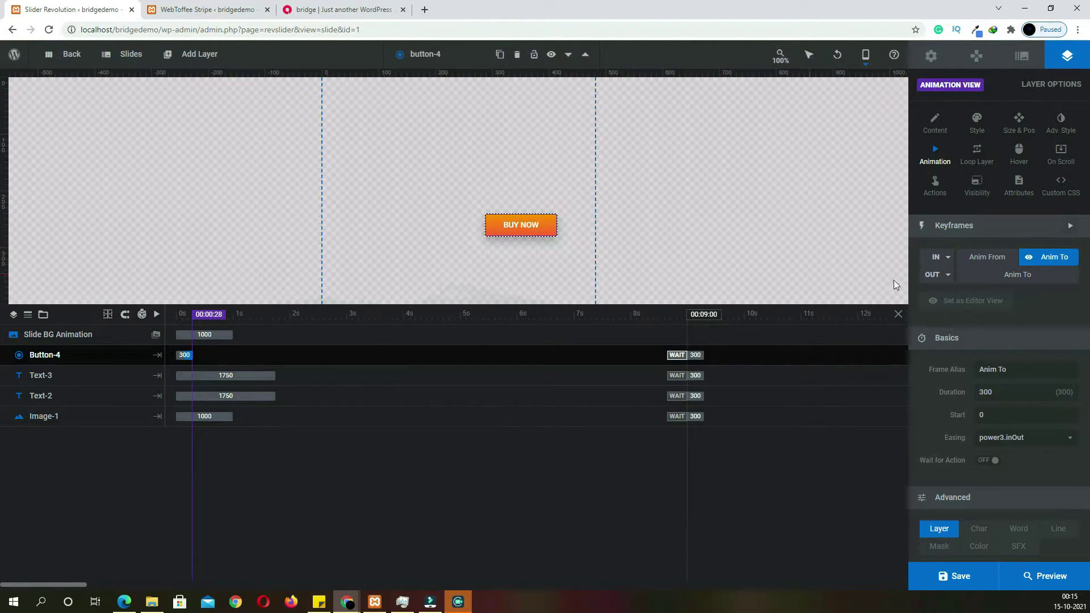
click(946, 261)
click(965, 456)
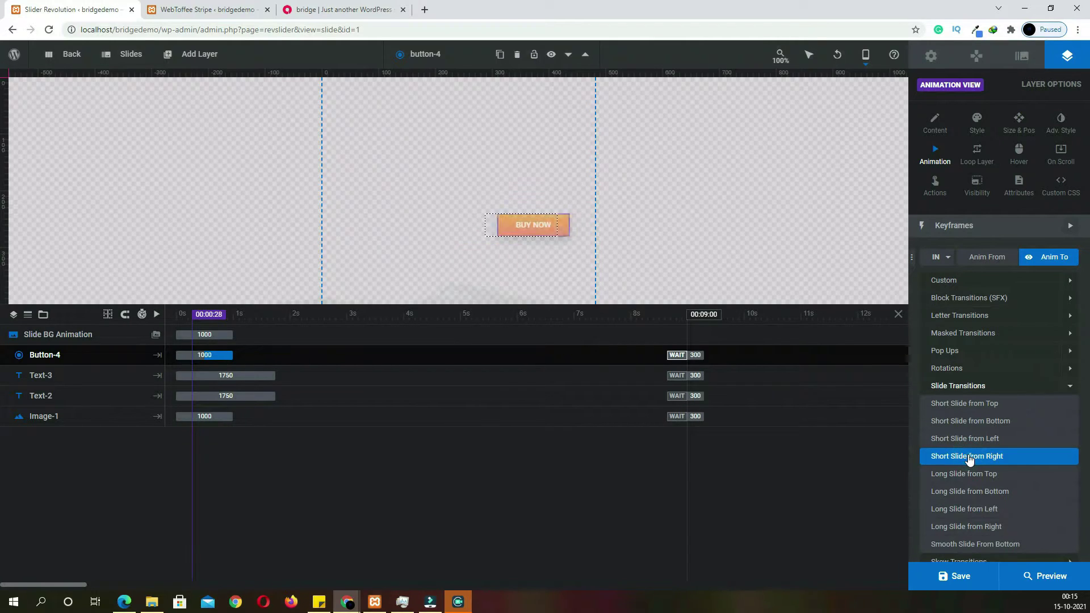
click(969, 457)
Delay the 30% OFF text and BUY NOW button entrances on the timeline, then save the slide
drag(203, 395, 279, 356)
click(211, 355)
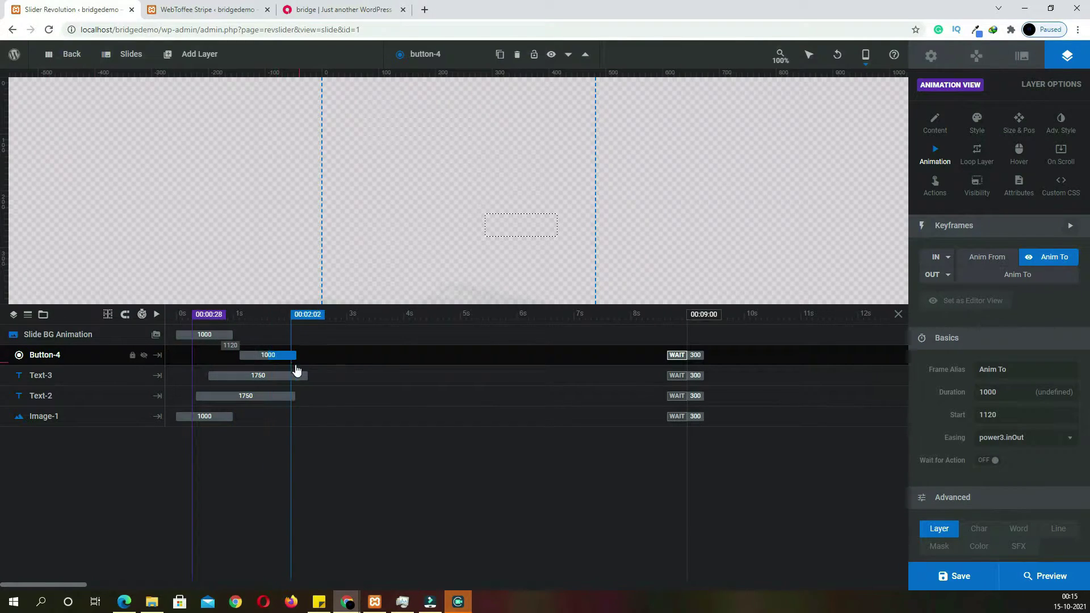
click(966, 582)
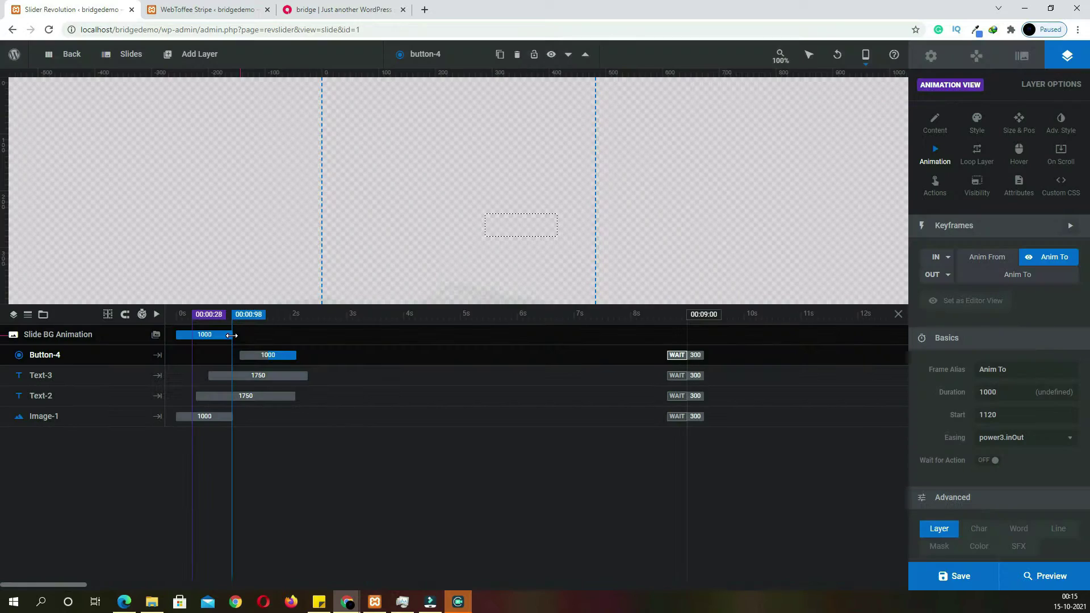
Lengthen the slide background animation to 2360 ms, preview the slider, and save
drag(233, 335, 297, 336)
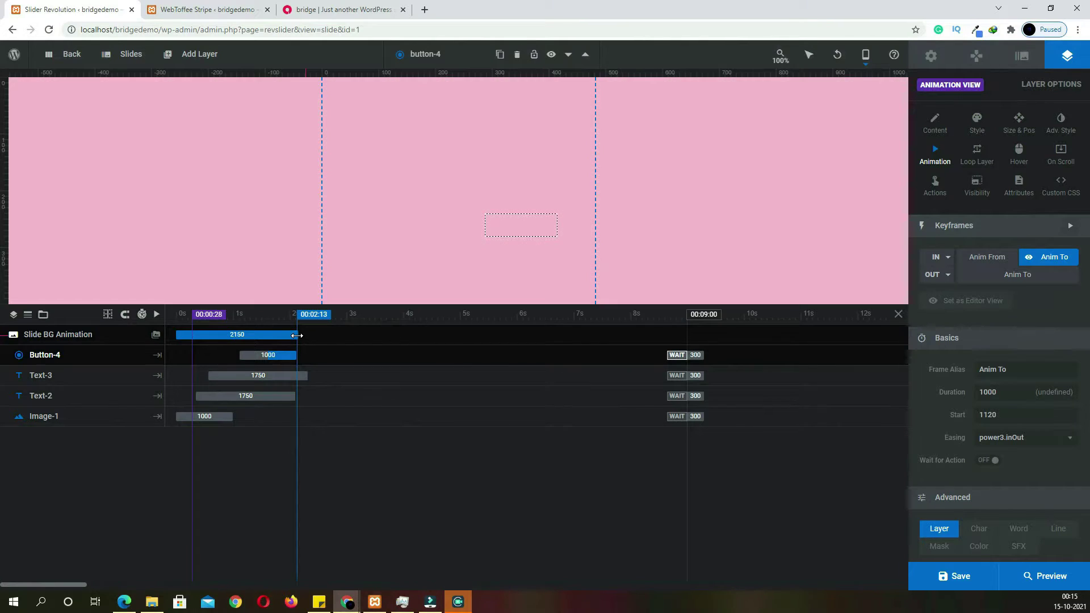
click(1034, 586)
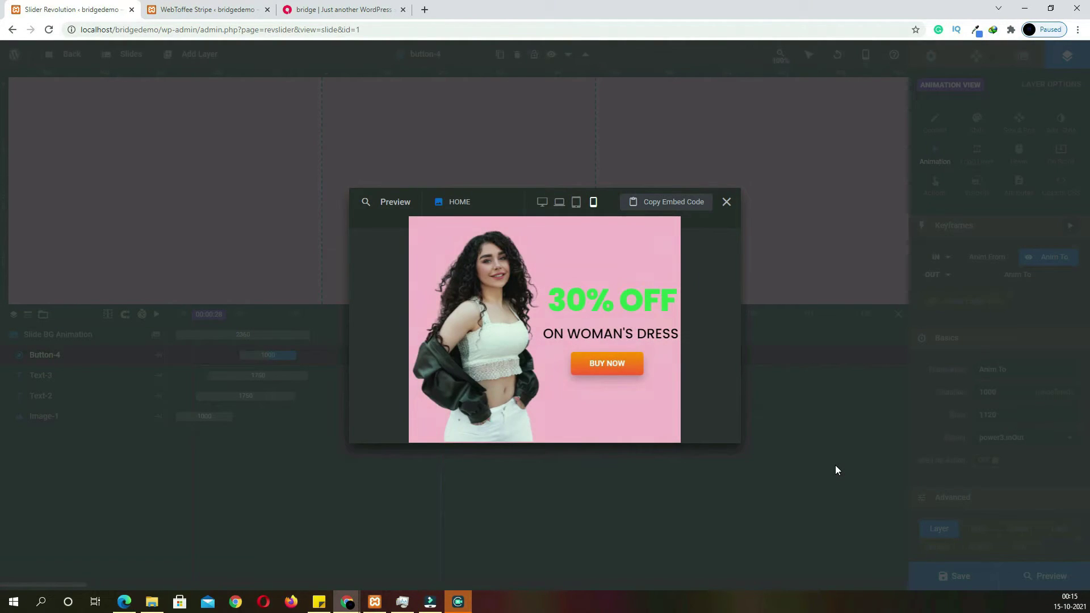
click(727, 202)
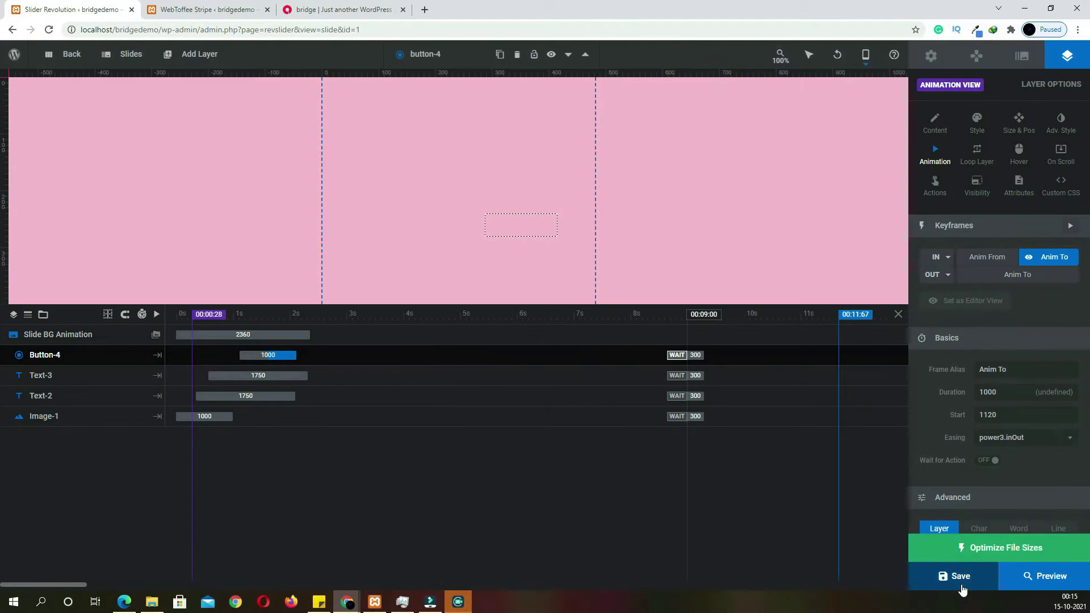
click(960, 579)
Add a blank slide and change its background type from Transparent to Colored
mouse_move(131, 64)
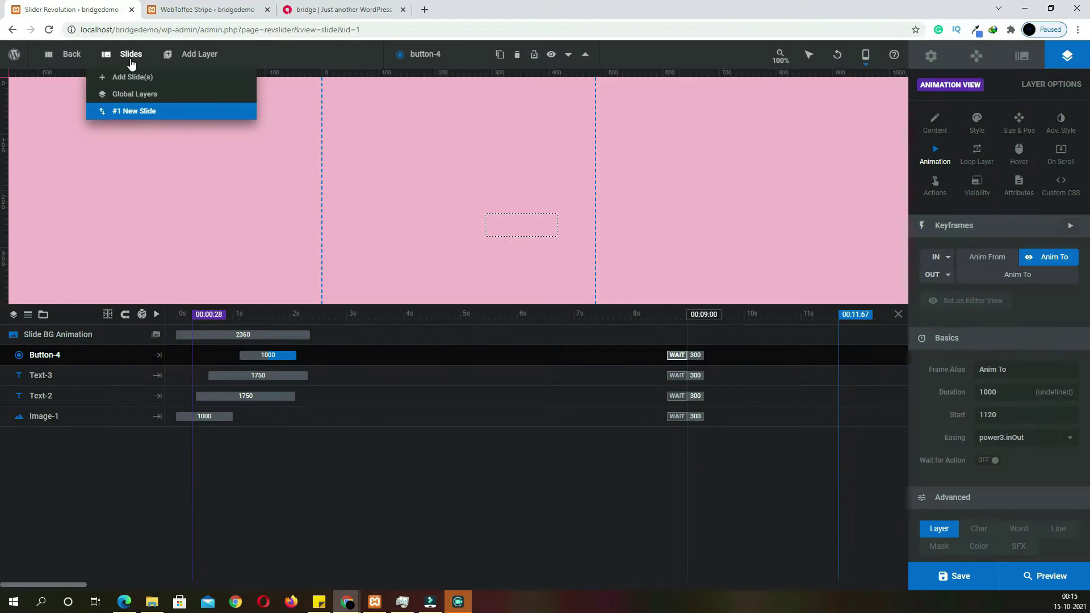
mouse_move(134, 82)
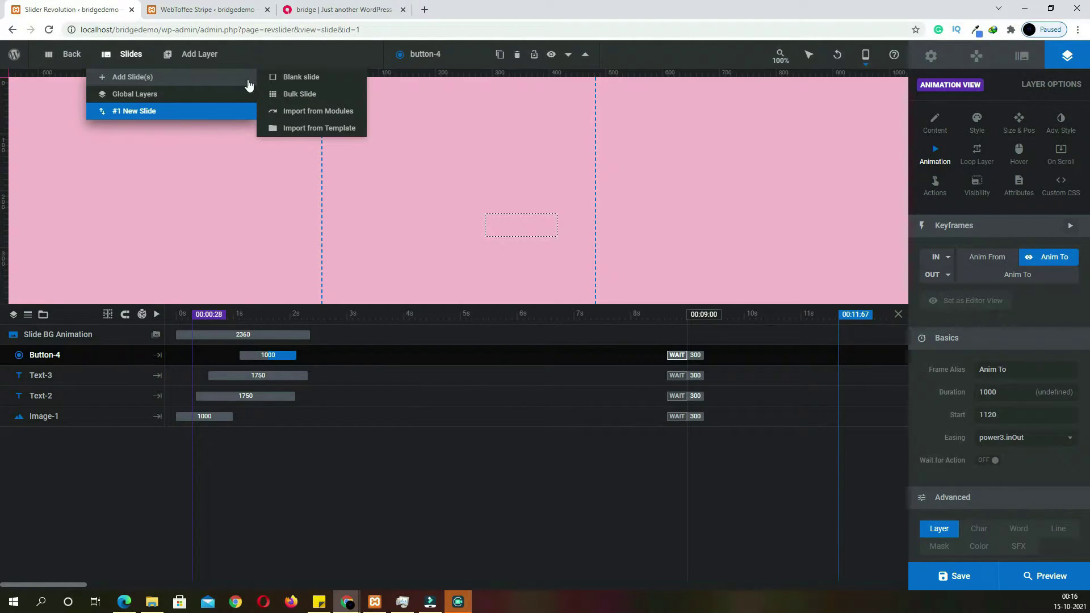
click(290, 77)
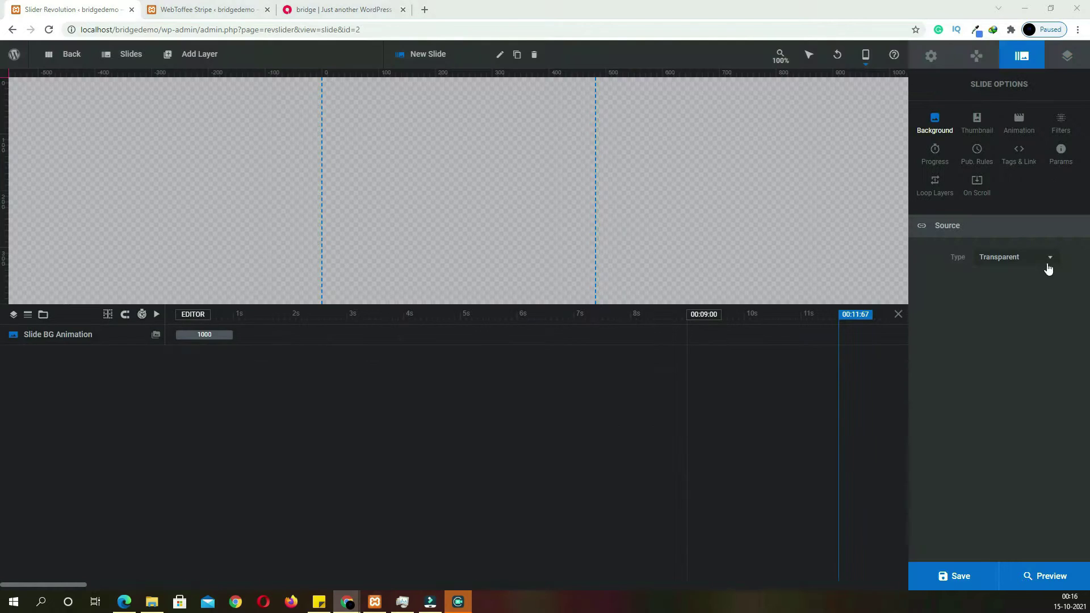
click(1048, 263)
click(1012, 333)
Set the new slide's background colour to lime green #bde718
click(1008, 281)
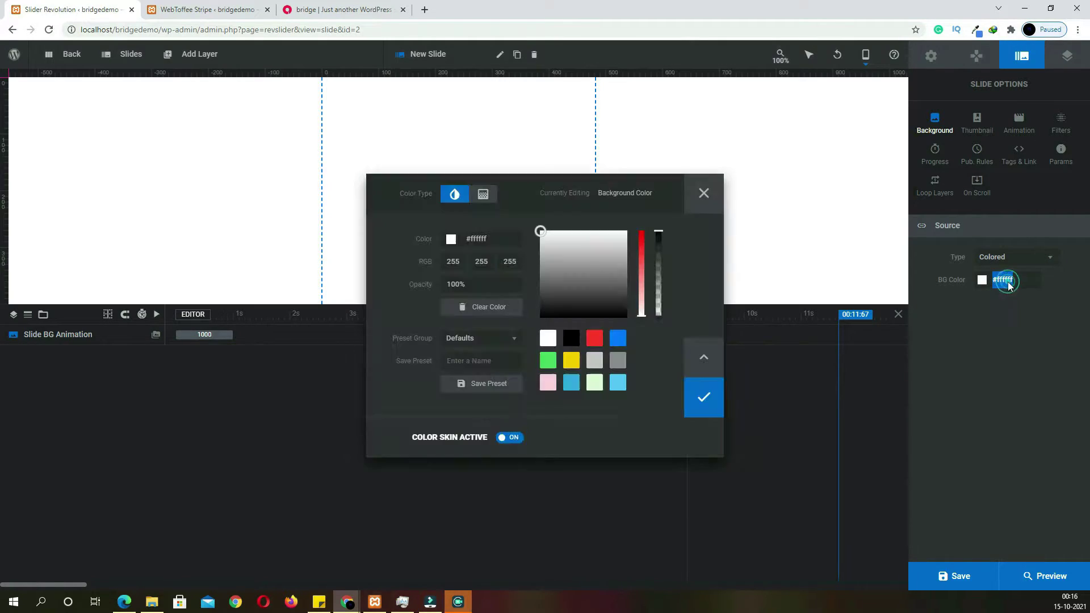
click(502, 243)
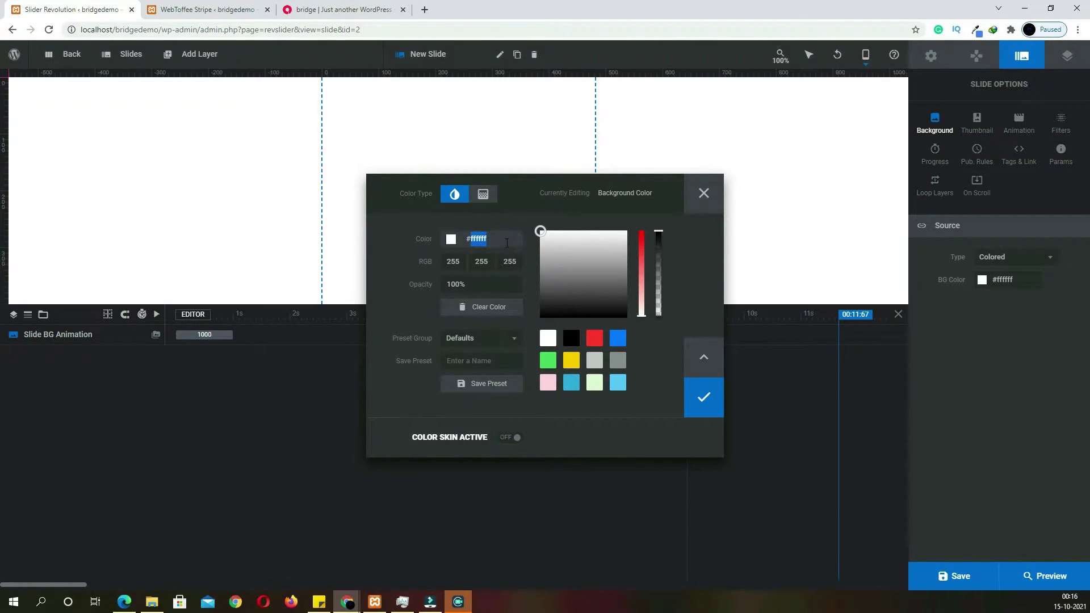
text(#bde718)
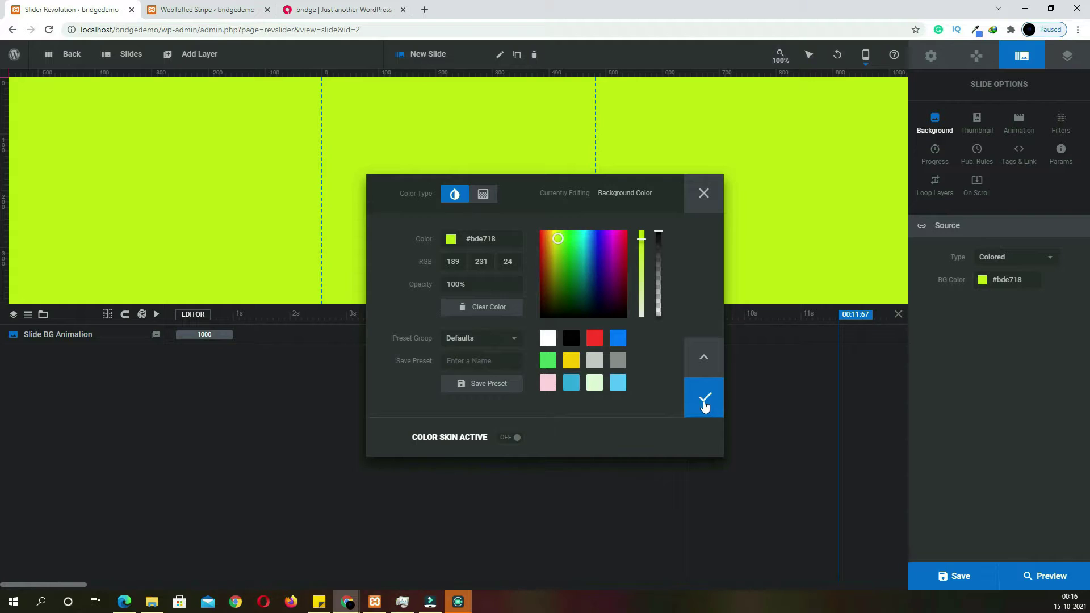
click(704, 405)
Switch the editor to Desktop view and check the slider on the live site
mouse_move(857, 53)
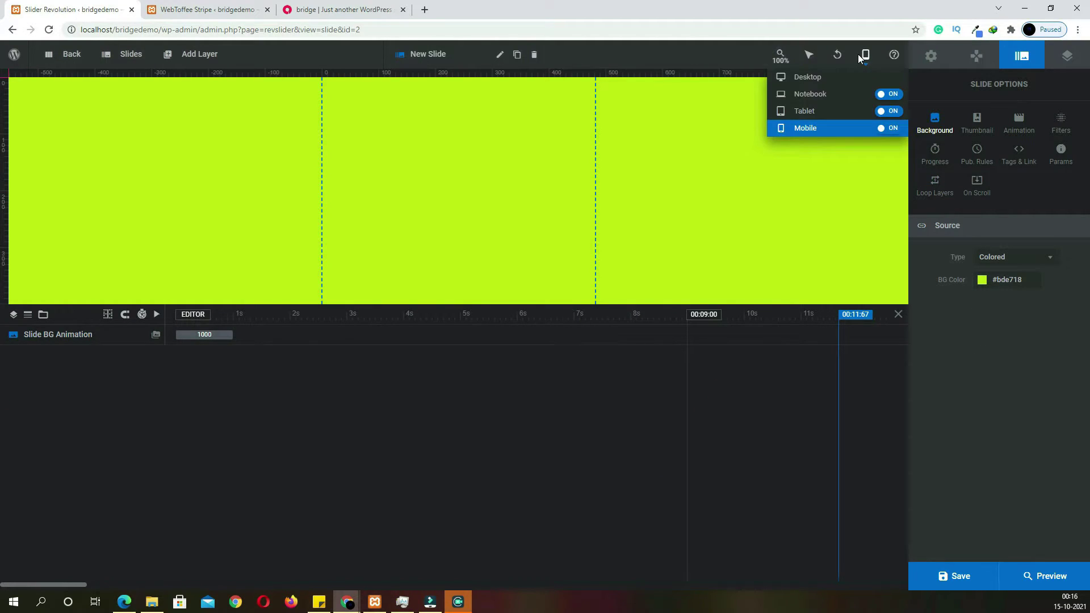
click(843, 83)
key(ctrl+3)
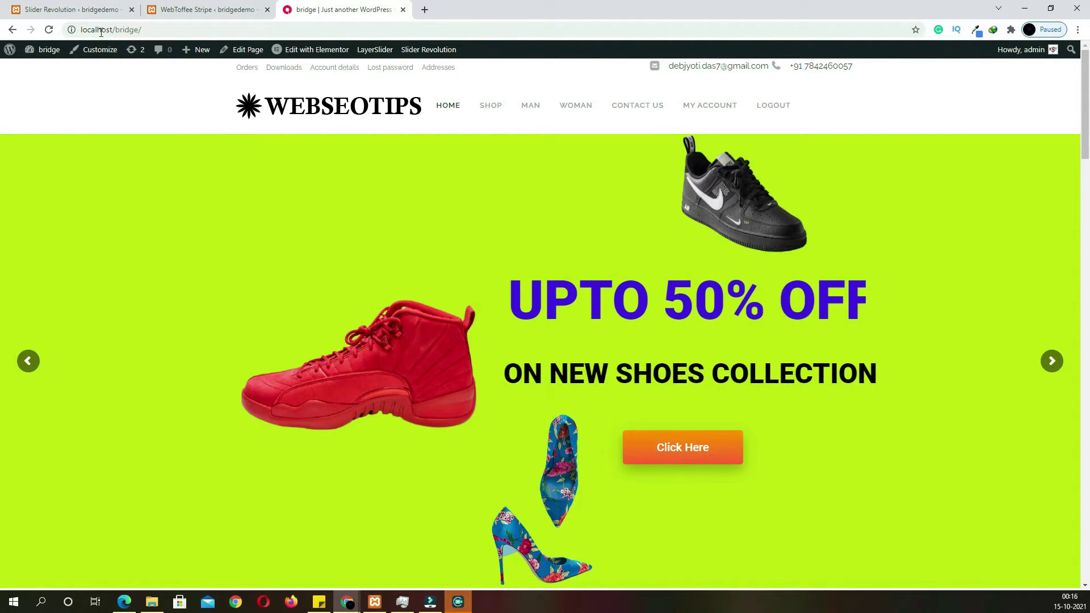
Add an image layer with the red sneaker from the Media Library
click(100, 10)
mouse_move(199, 55)
mouse_move(193, 95)
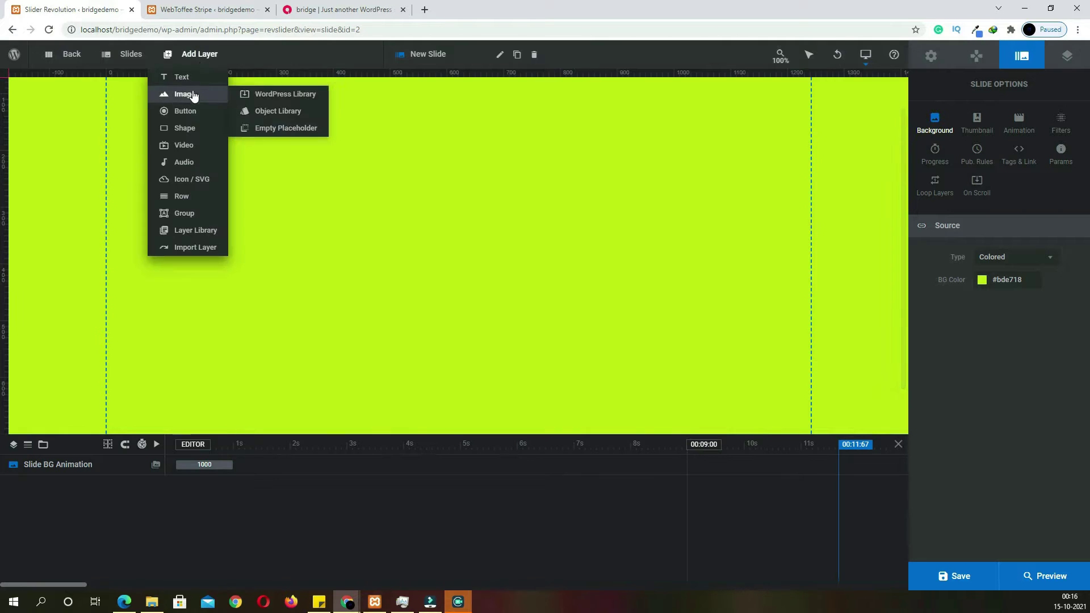
click(203, 95)
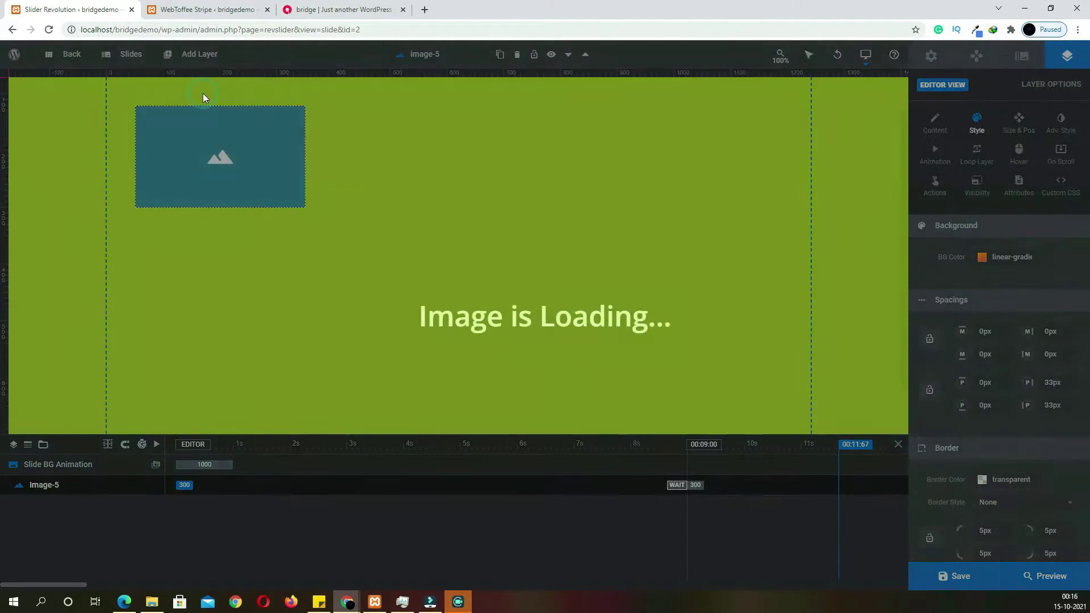
click(1011, 291)
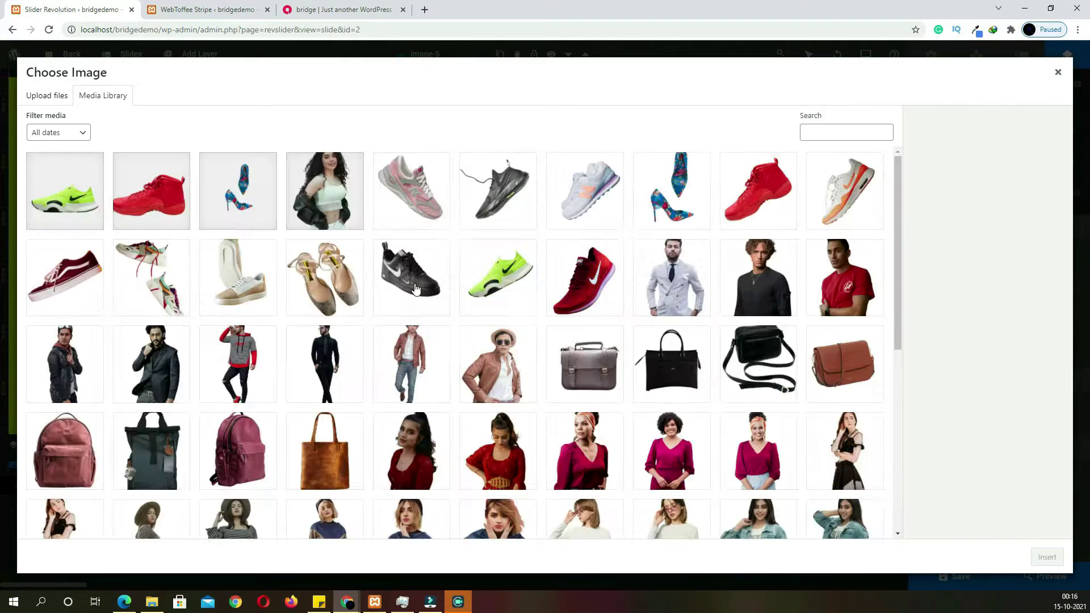
click(124, 196)
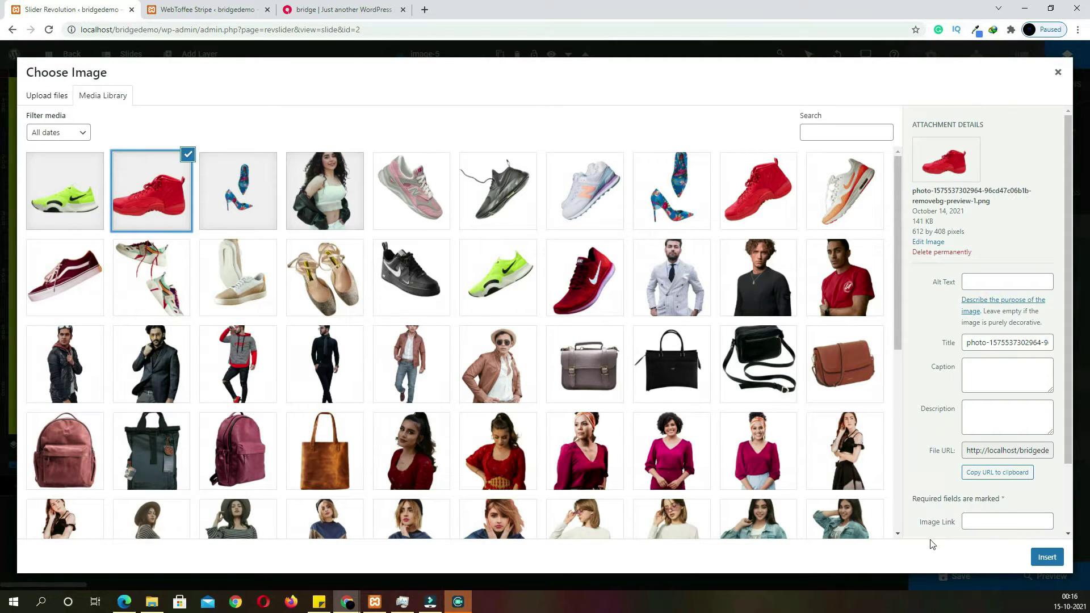
click(1038, 561)
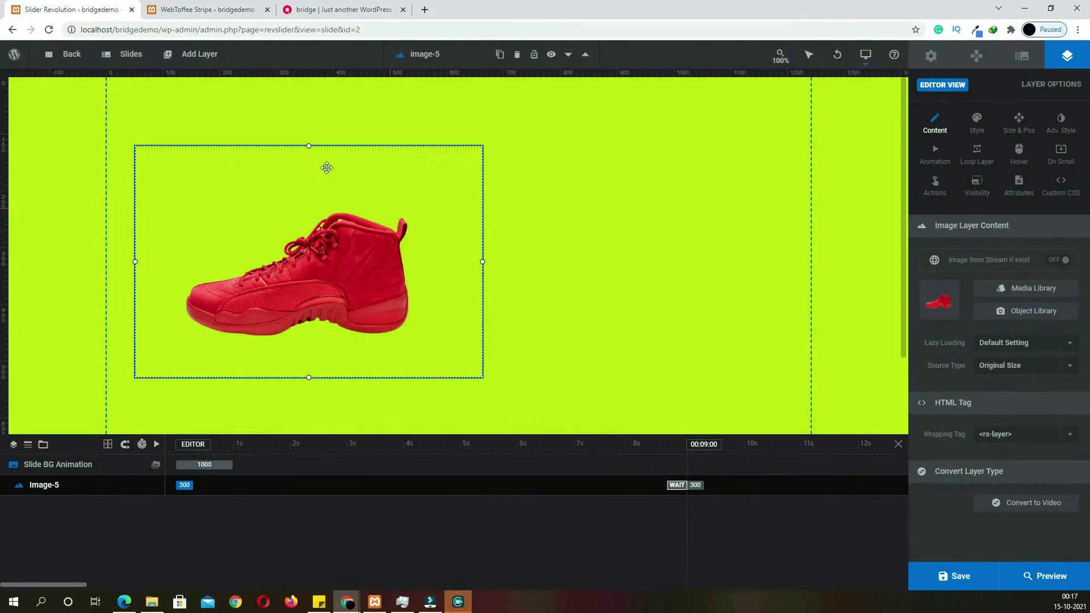
Add a green sneaker image layer and place it at the slide's top right
mouse_move(195, 59)
click(189, 94)
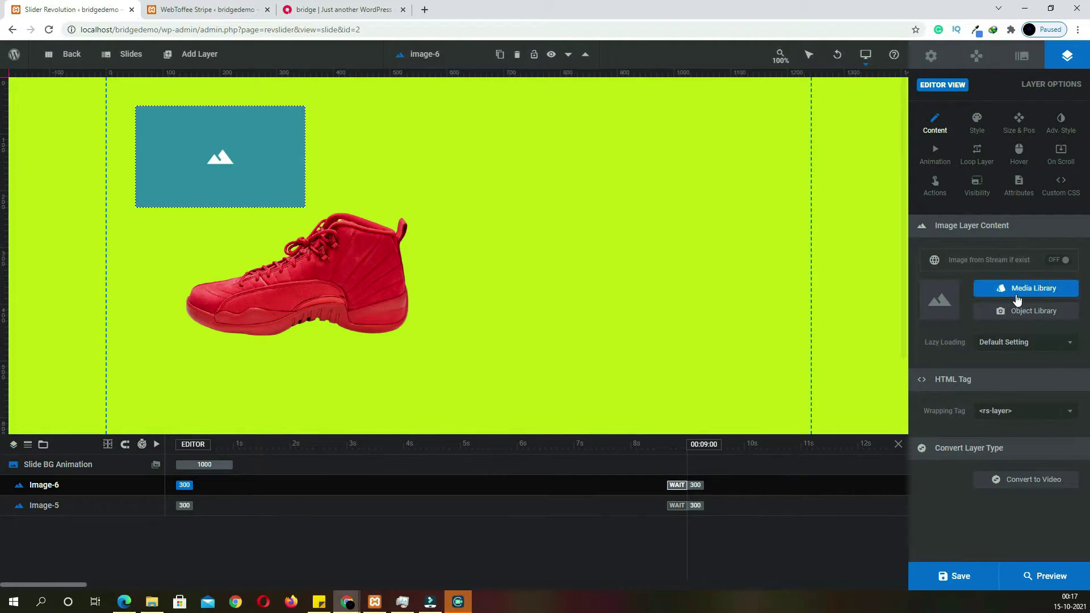
click(1017, 300)
click(79, 208)
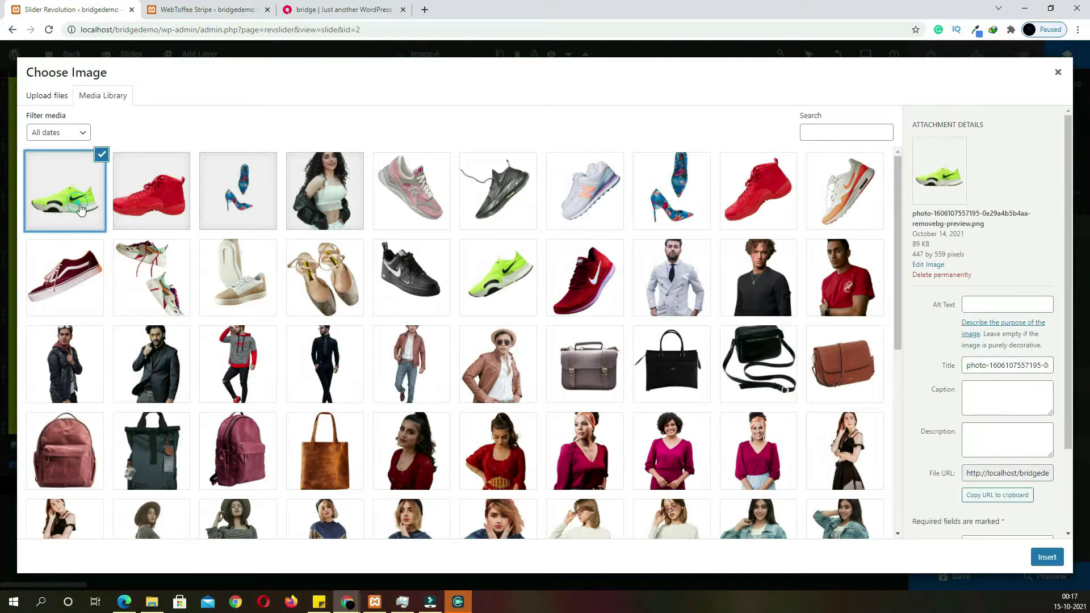
click(1047, 560)
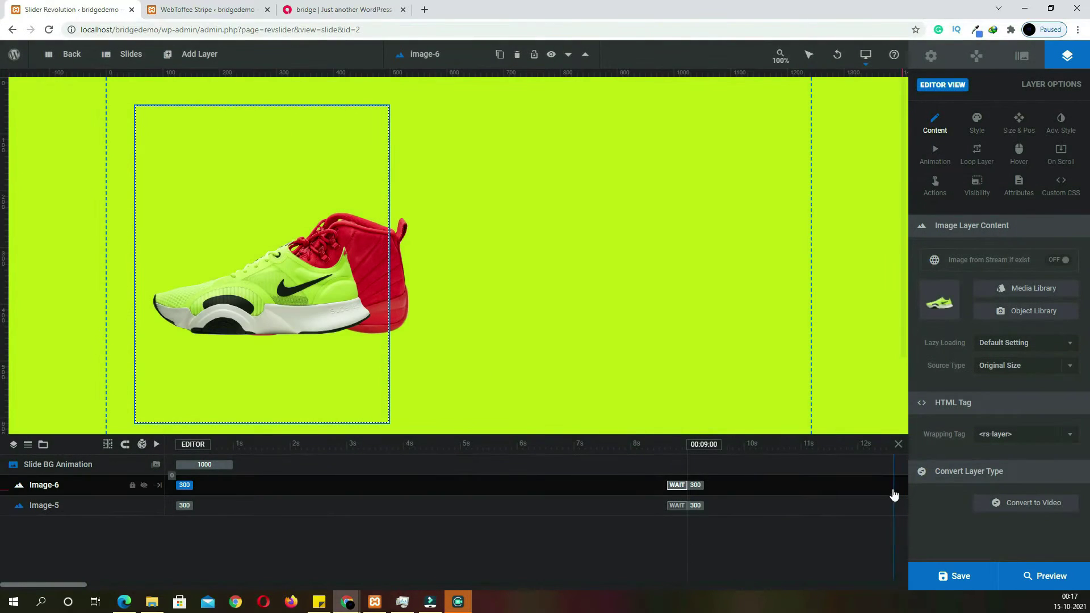
drag(343, 330, 630, 134)
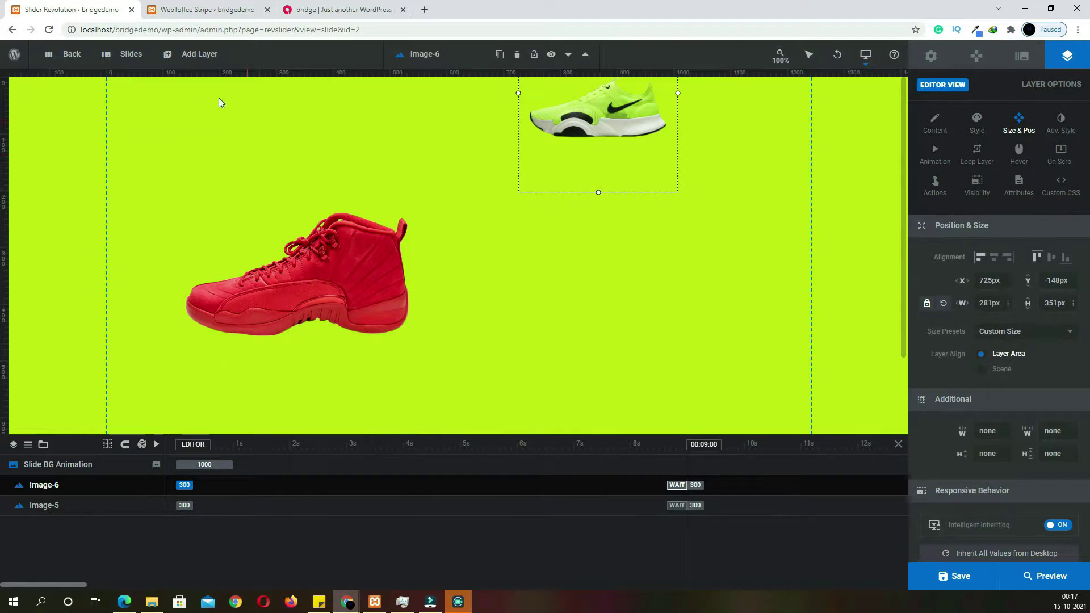
Add a third image layer with the blue floral heels, then check the live site
mouse_move(182, 54)
mouse_move(190, 102)
click(286, 128)
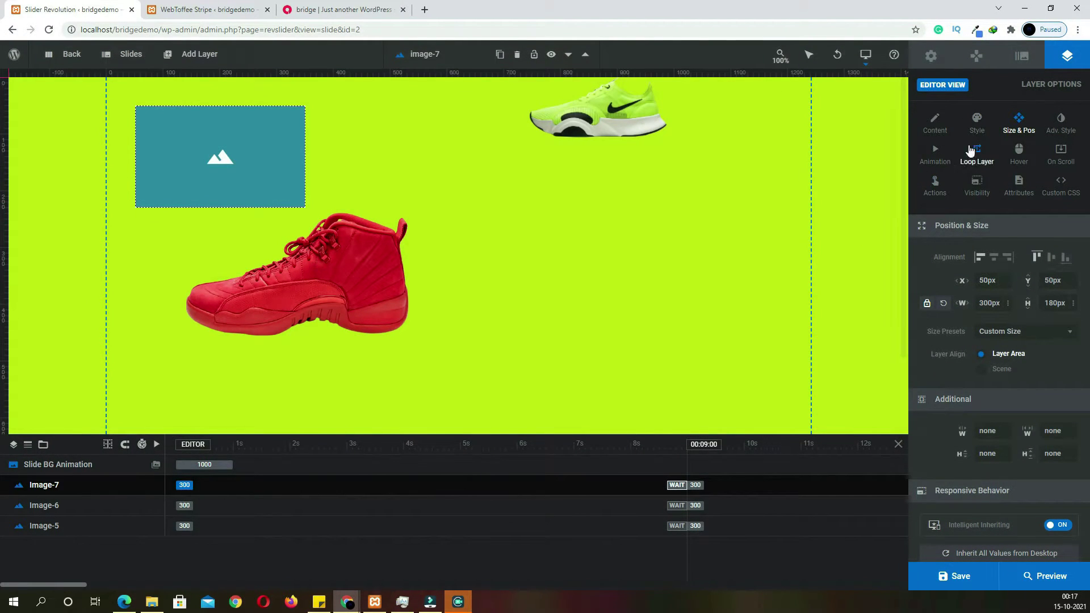
click(946, 125)
click(1032, 297)
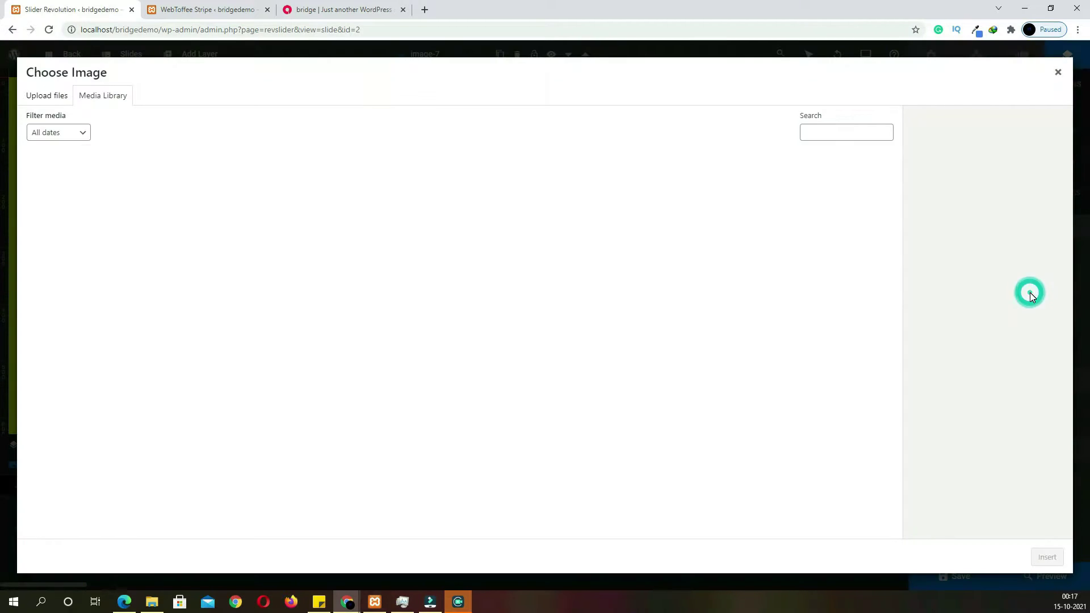
click(233, 205)
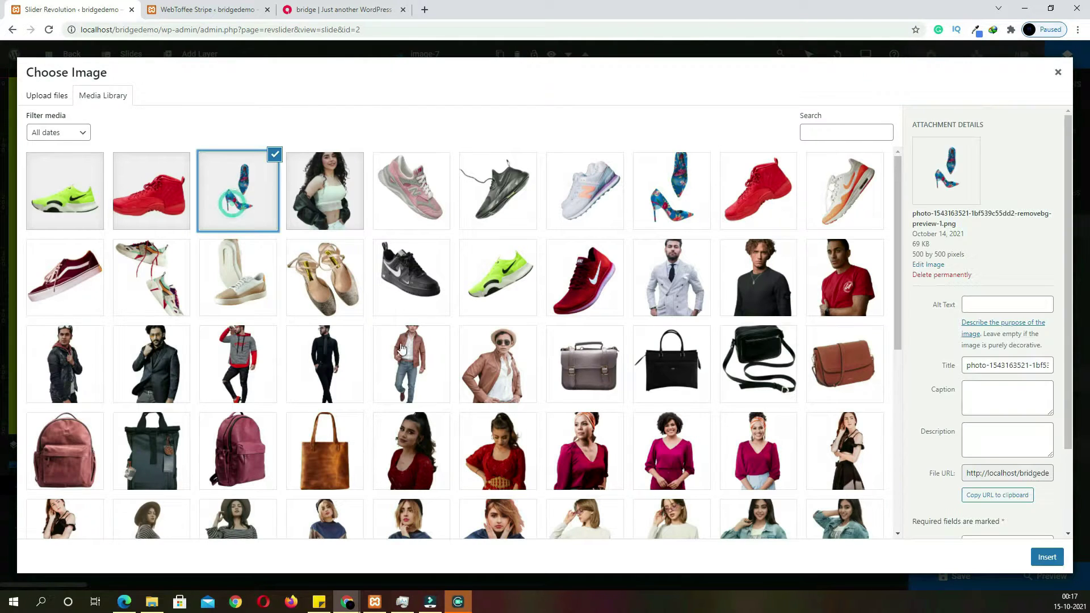
click(1046, 557)
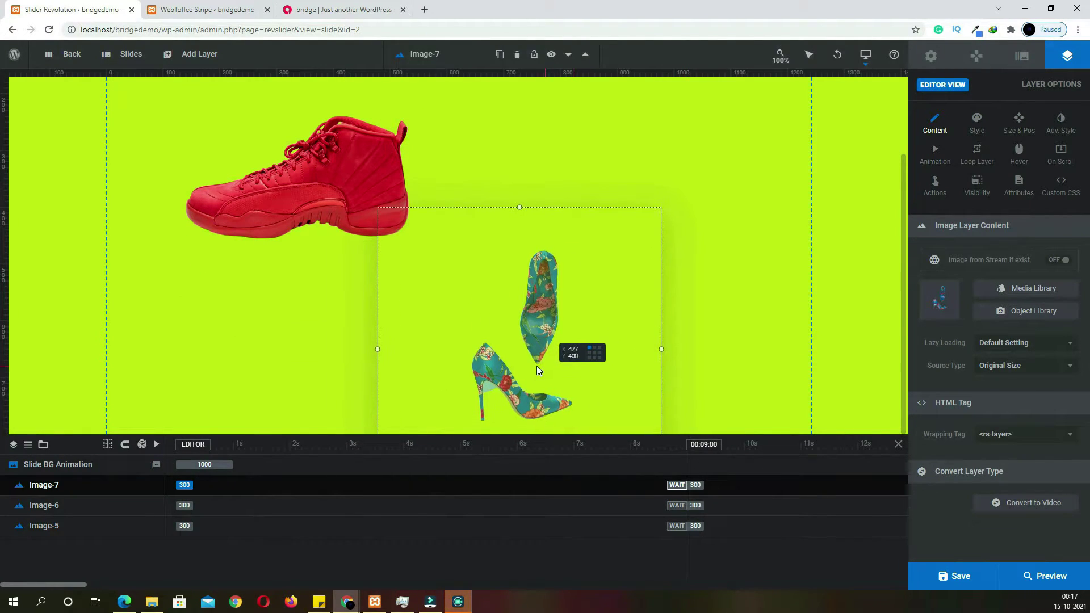
scroll(693, 369, up, 2)
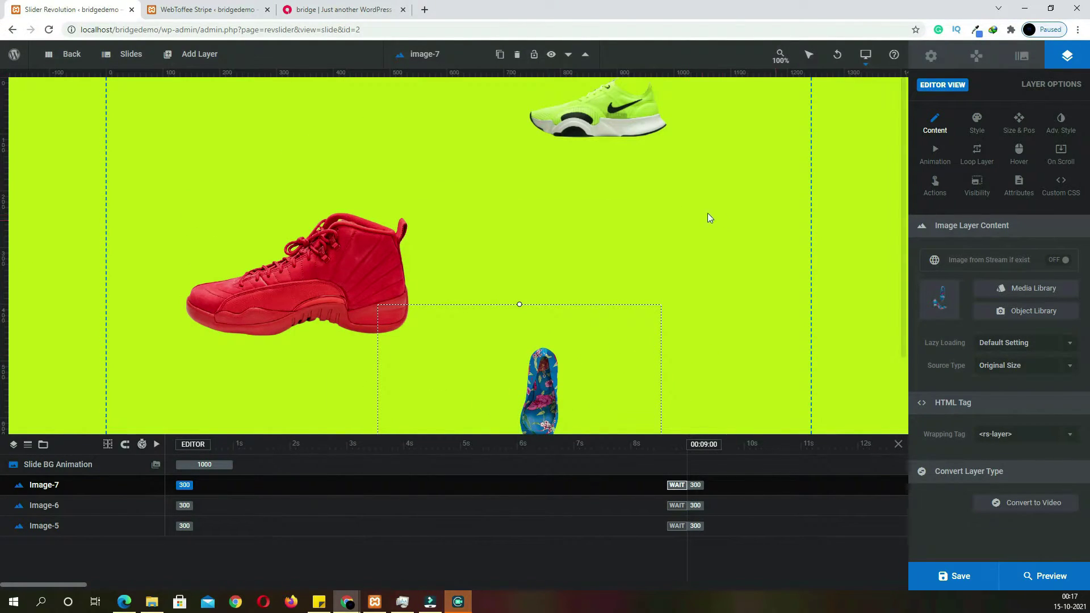
click(355, 11)
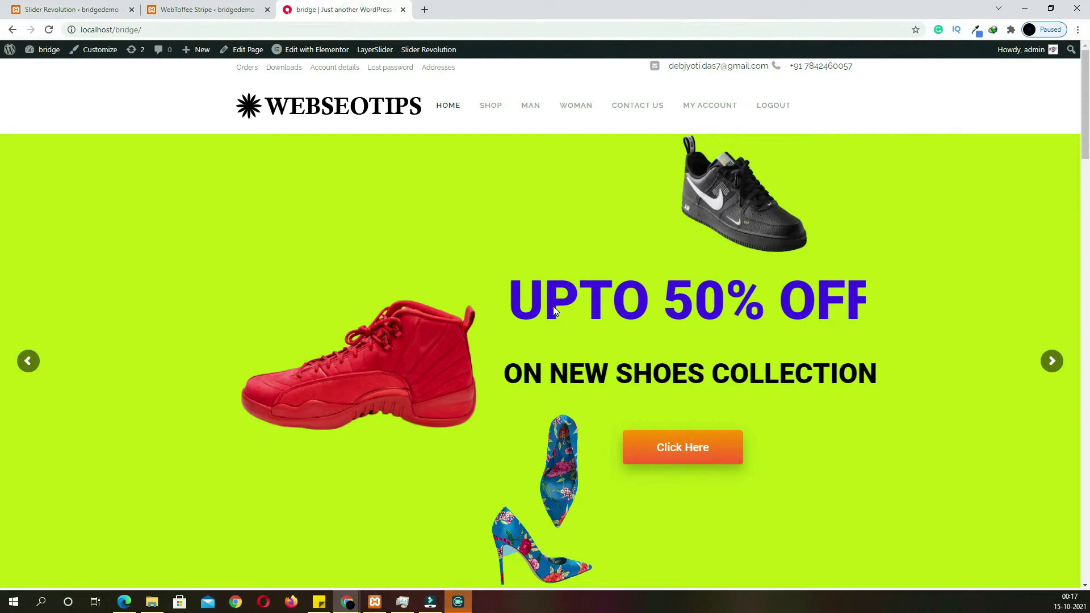
Add a bold uppercase headline layer right of the red shoe and delete the stray New Layer text
key(ctrl+1)
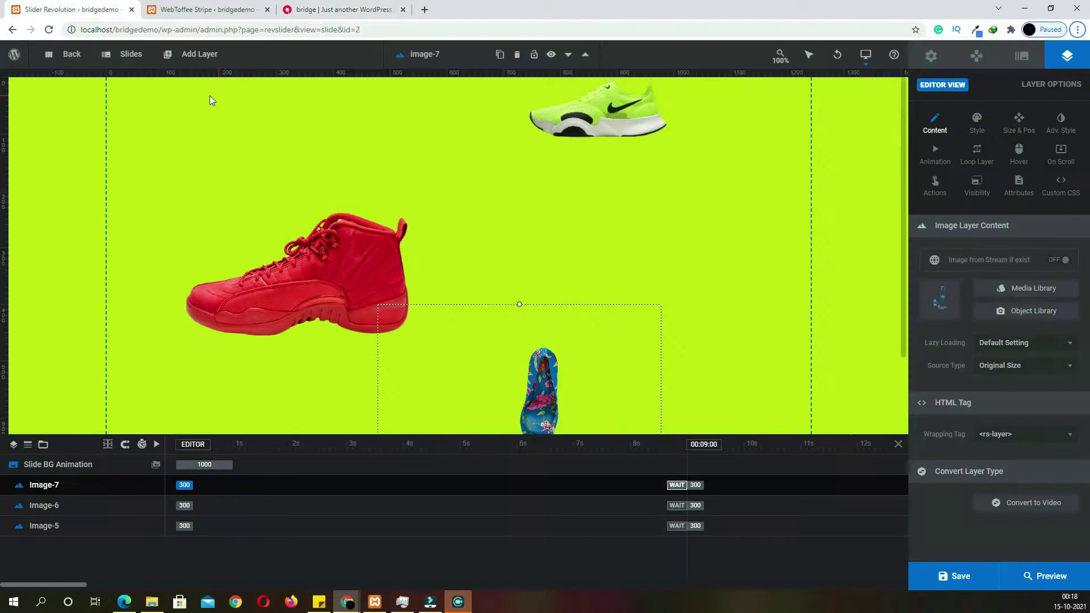
click(196, 54)
click(192, 80)
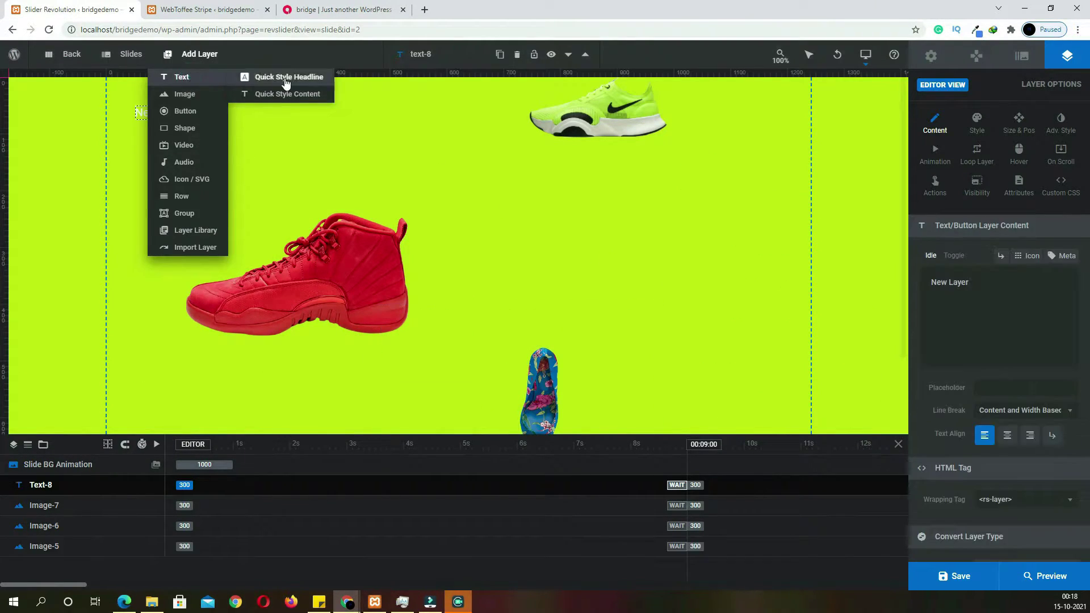
click(288, 78)
click(977, 465)
drag(977, 466, 673, 216)
click(163, 109)
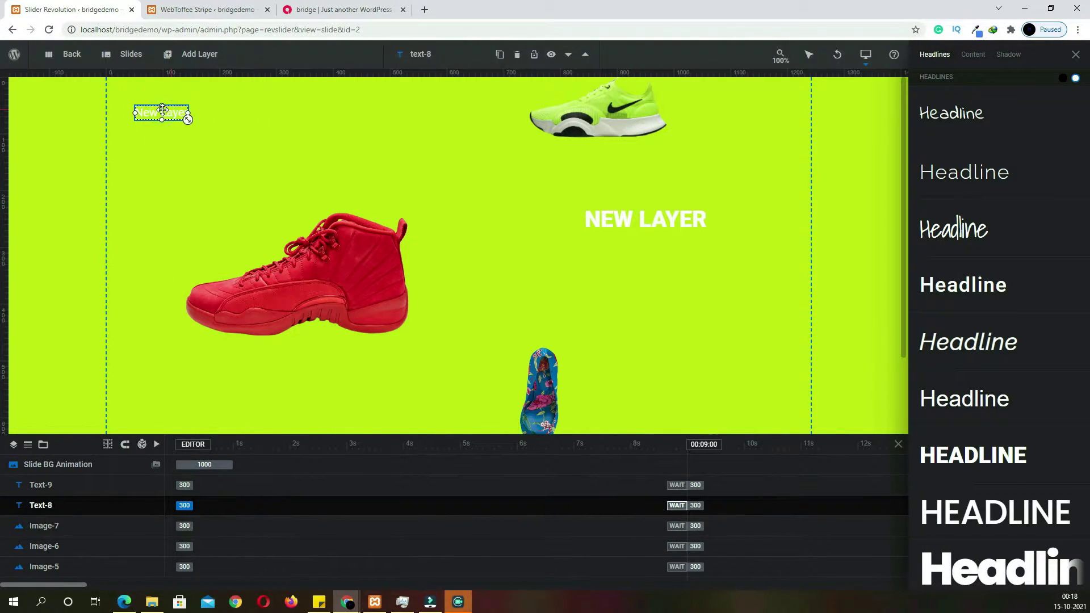
key(Delete)
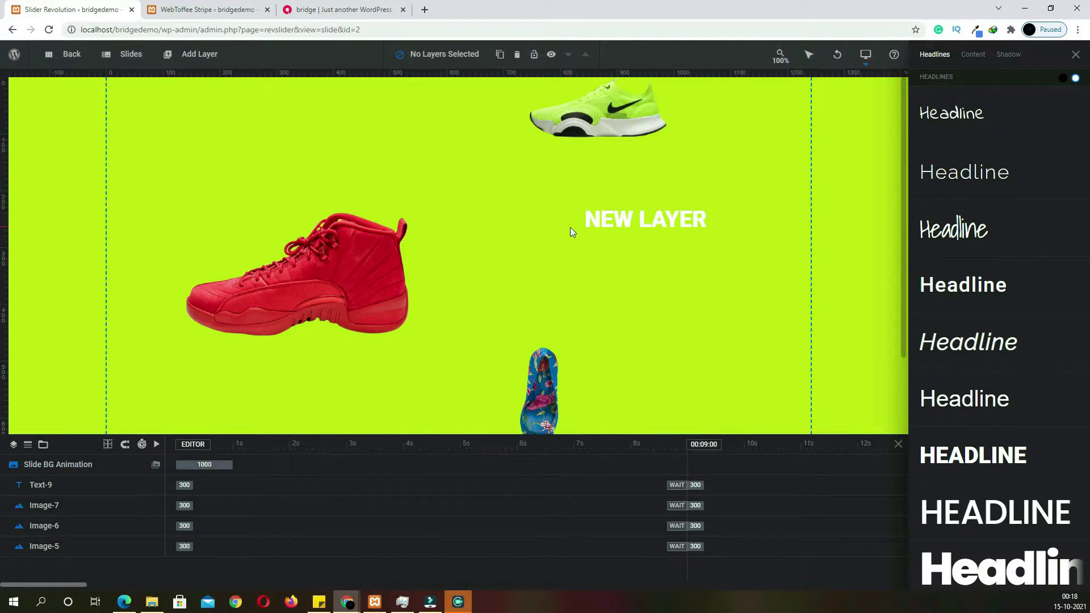
Change the headline to 'UPTO 50% OFF', move it higher, and enlarge it to 80px
click(602, 220)
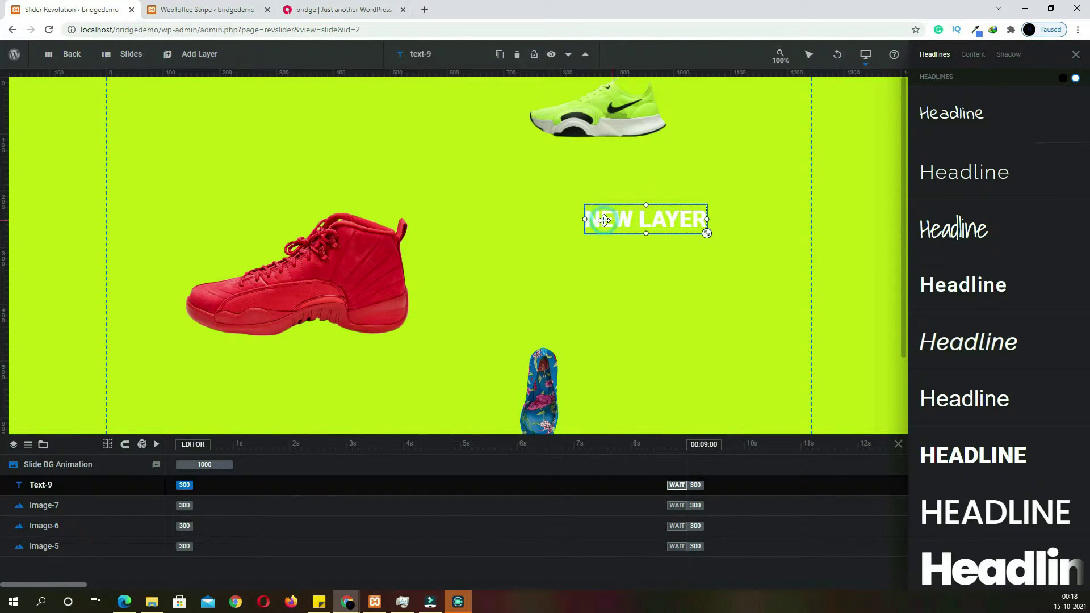
click(1076, 54)
text(UPTO 50% OFF)
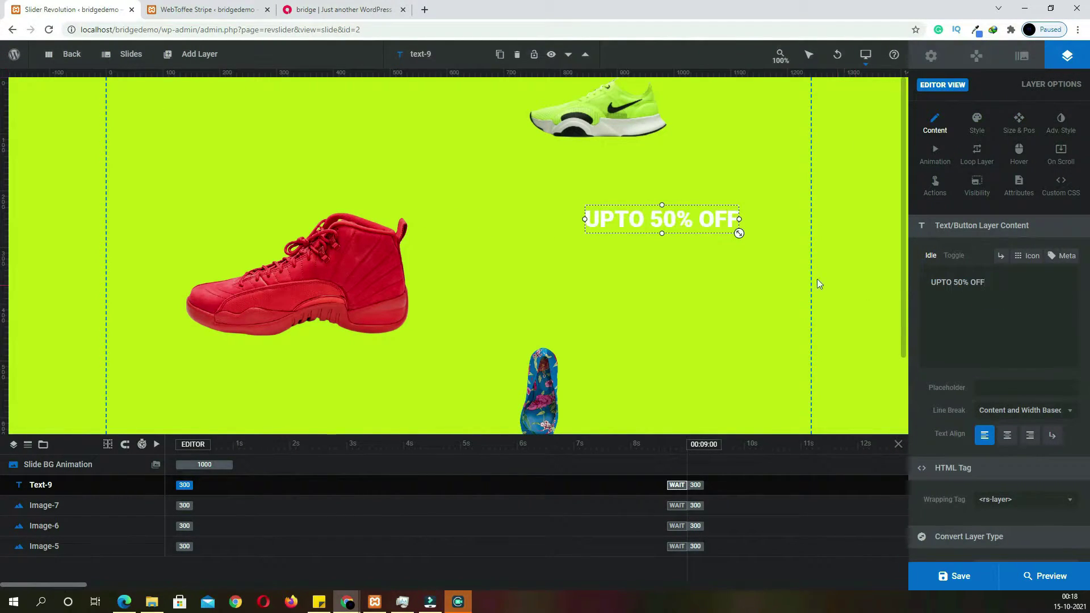
drag(679, 218, 610, 187)
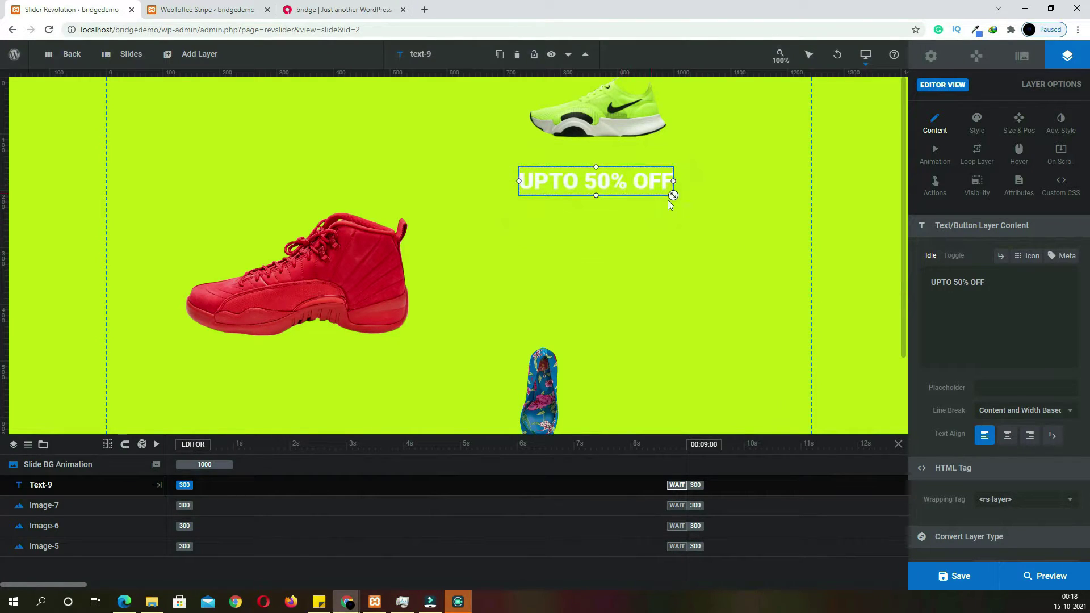
drag(677, 202, 641, 200)
drag(744, 215, 795, 221)
drag(700, 207, 671, 203)
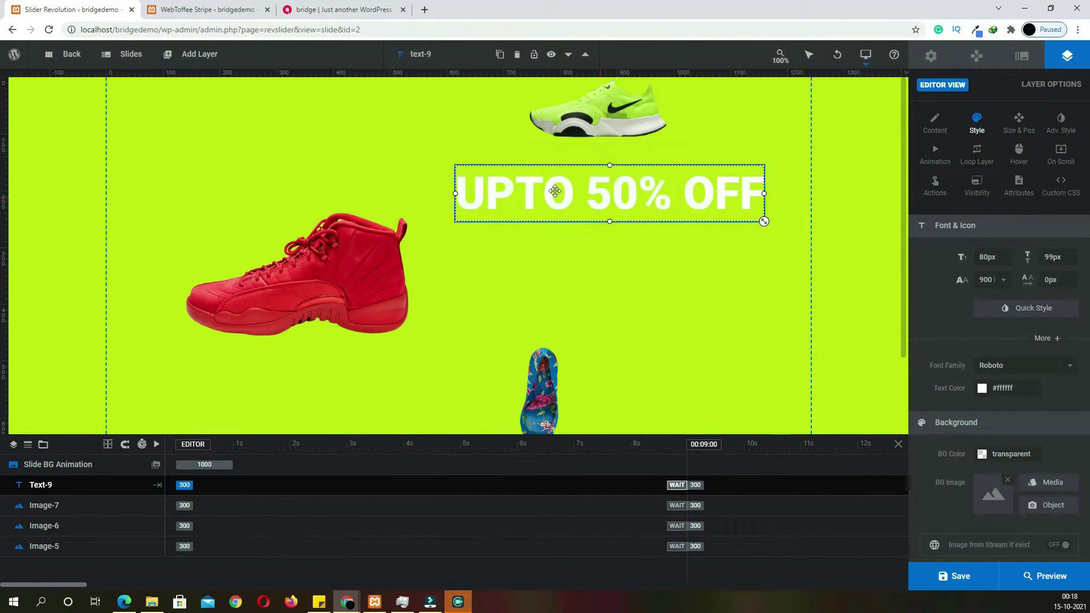
Look at the Stripe payment settings and live shop front page, then return to the slide editor
click(239, 12)
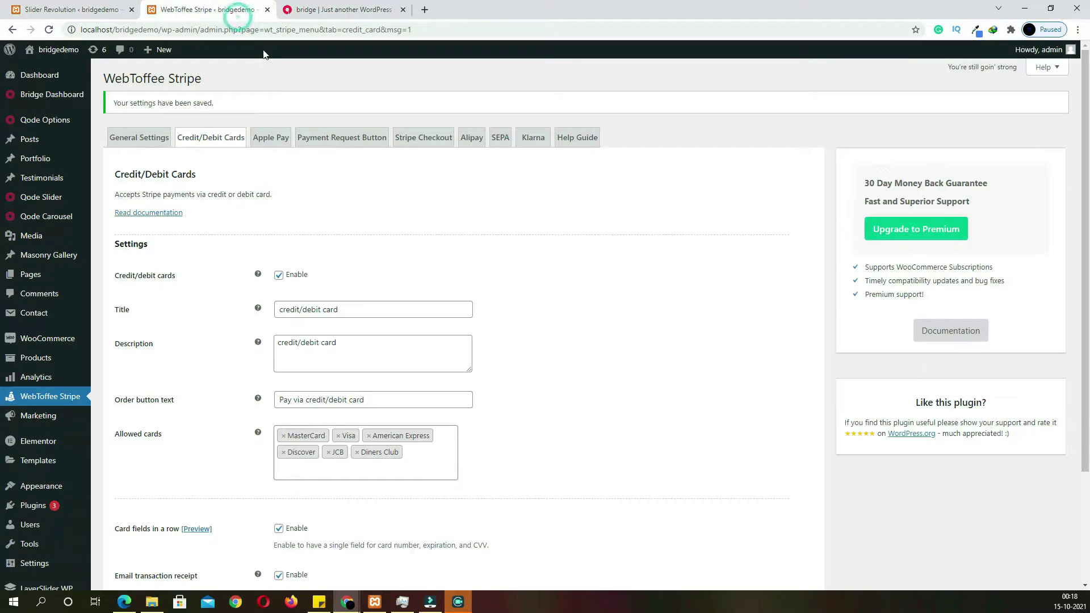
click(315, 12)
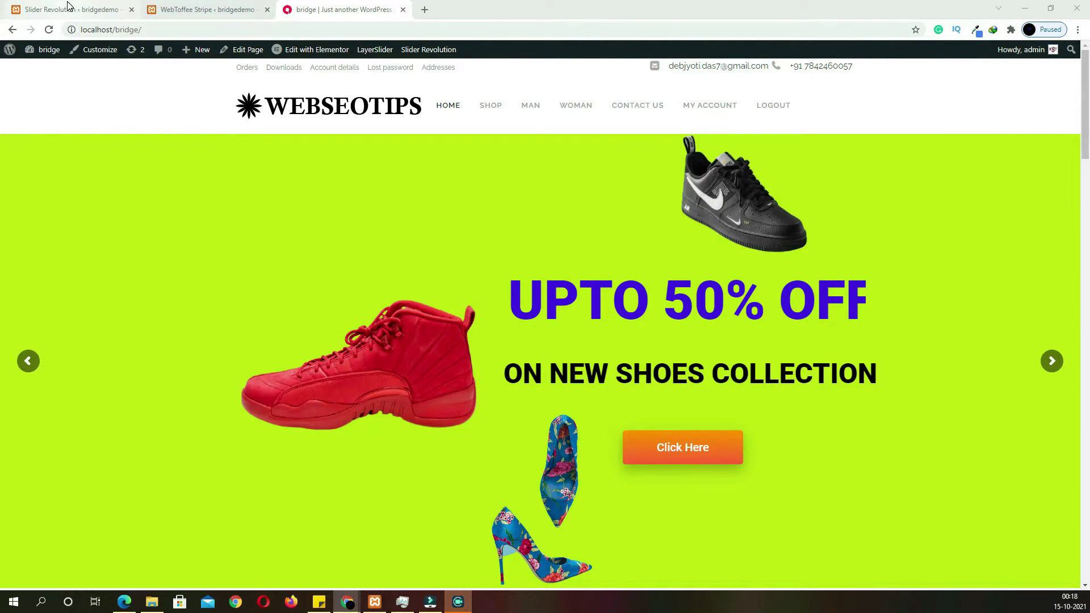
click(67, 6)
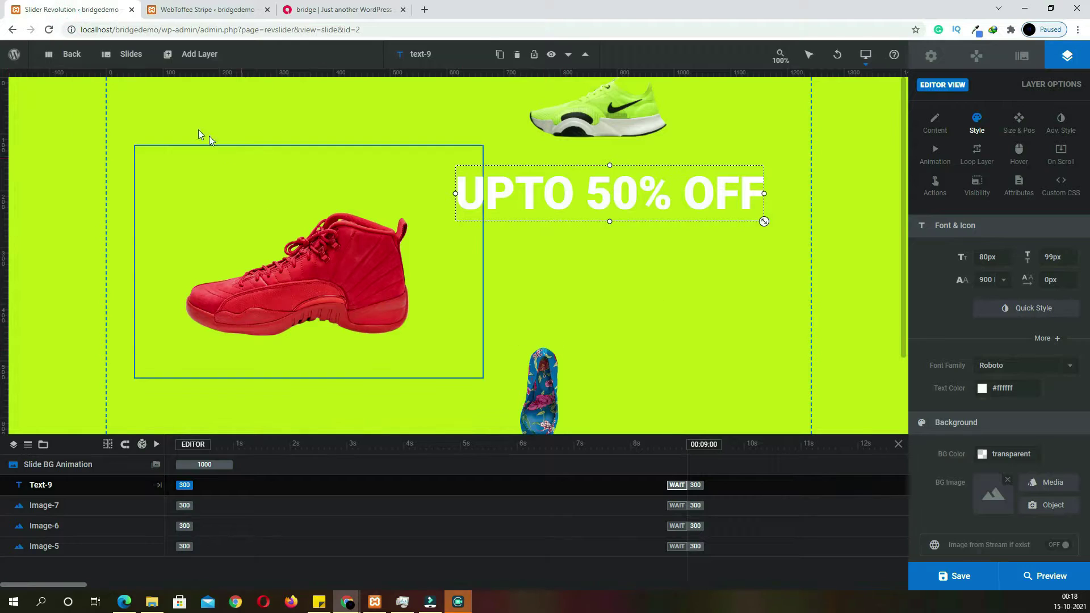
Add a Roboto quick-style headline layer reading 'ON NEW SHOES COLLECTION'
click(193, 54)
mouse_move(195, 95)
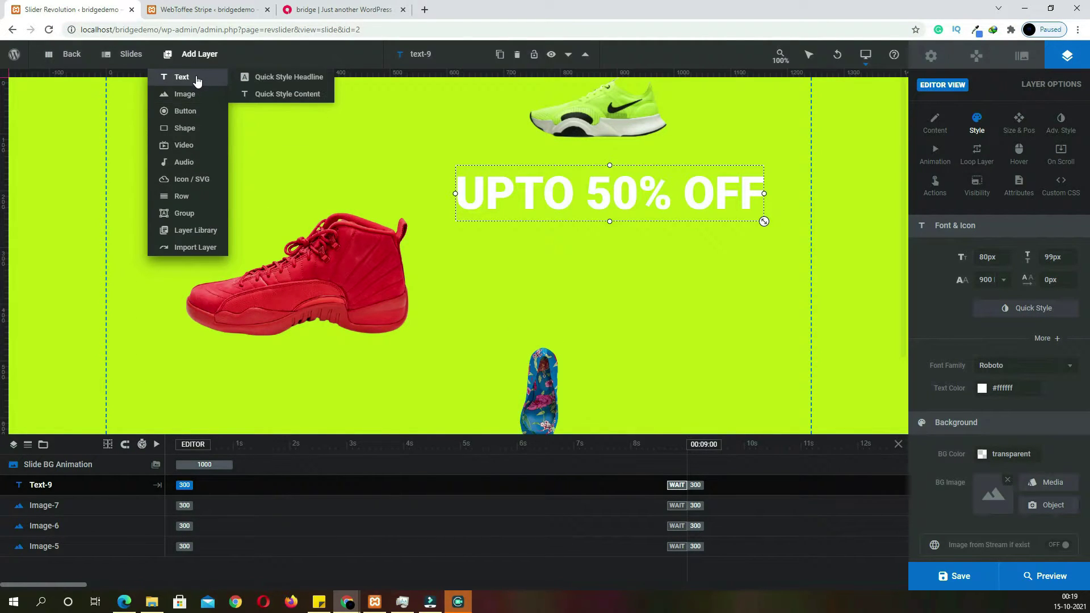
click(286, 80)
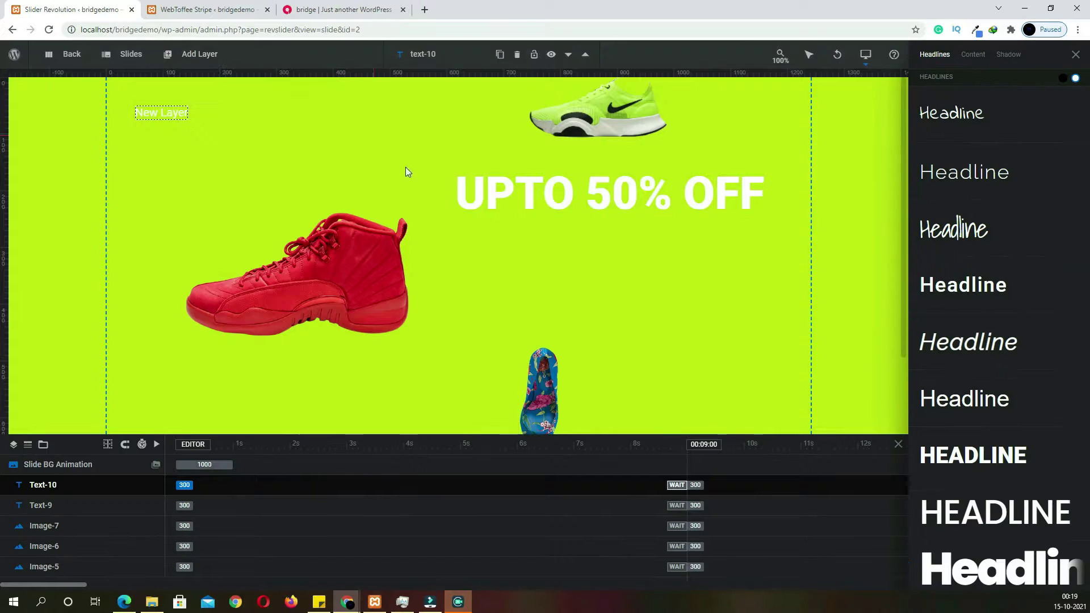
click(973, 304)
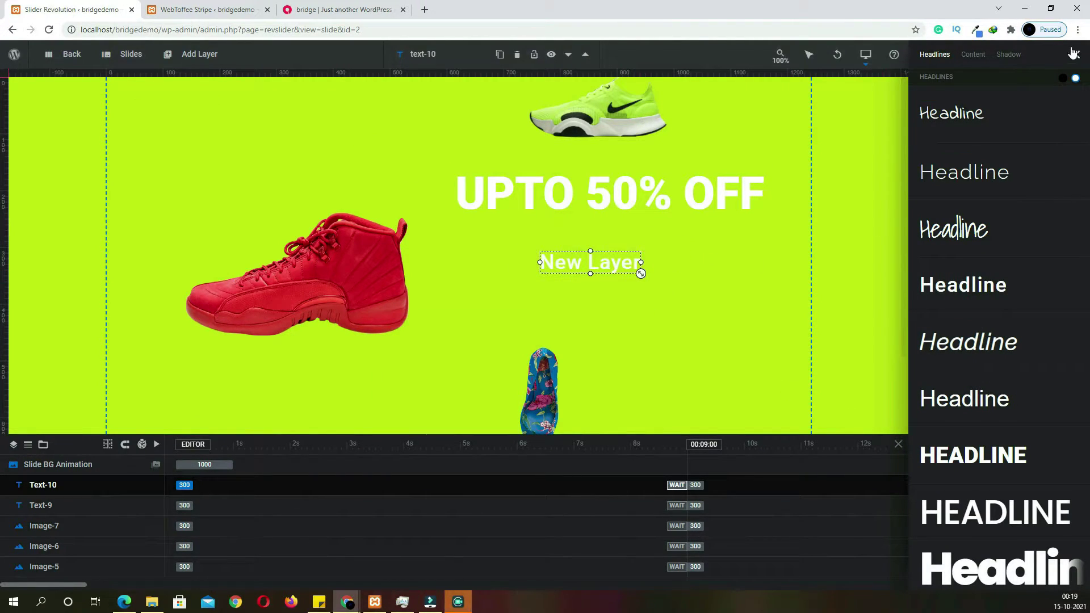
click(1076, 53)
click(935, 122)
triple_click(993, 280)
text(ON NEW SHOES COLLECTION)
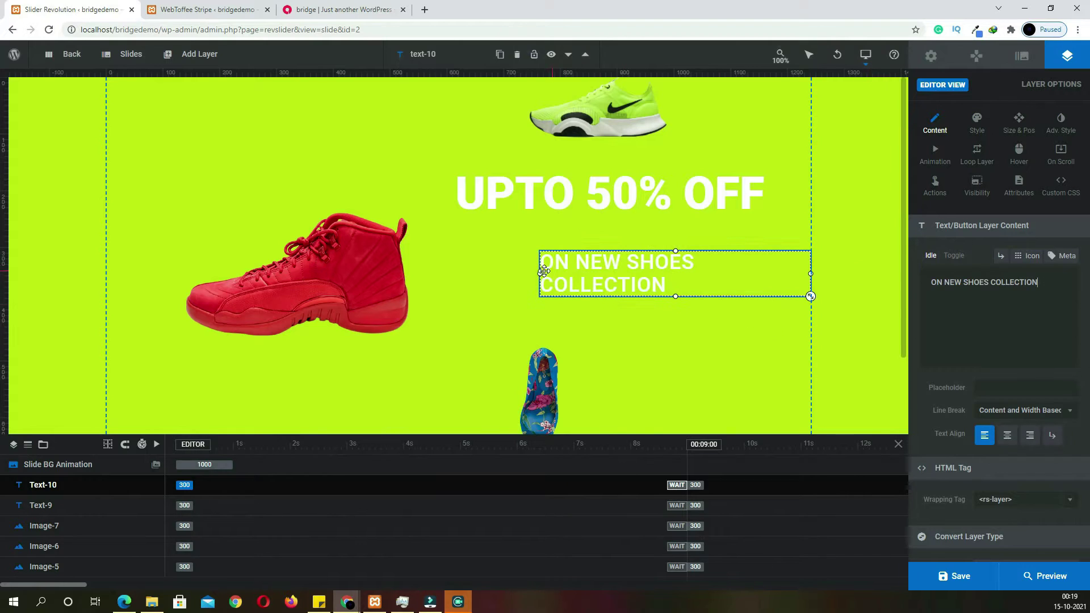
Fit the subheading on one line at 518px wide, centred under the UPTO 50% OFF headline
drag(541, 276, 478, 277)
drag(619, 263, 519, 252)
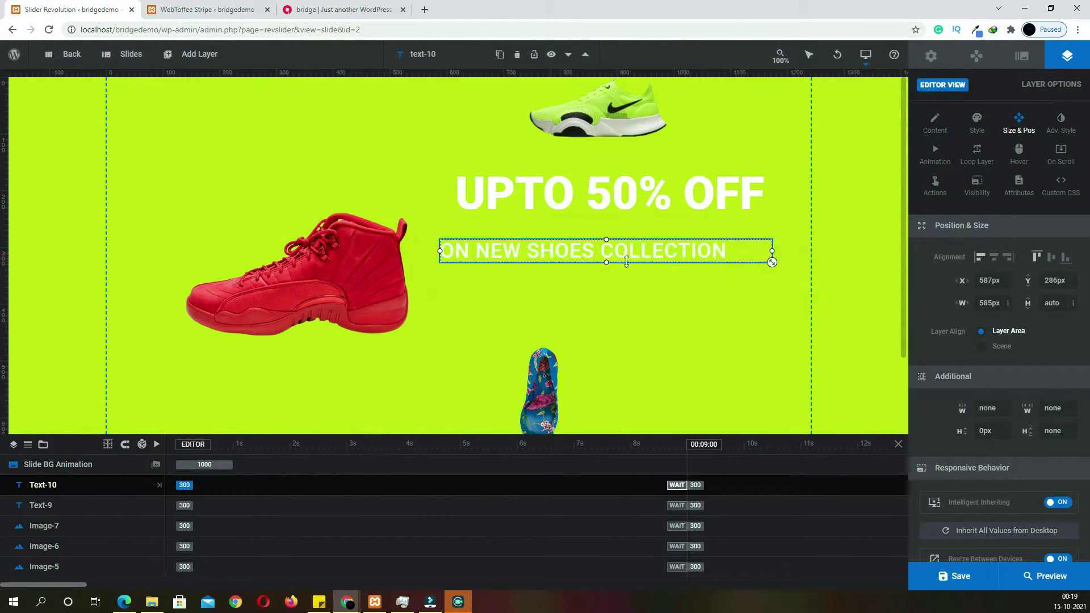
drag(770, 253, 734, 253)
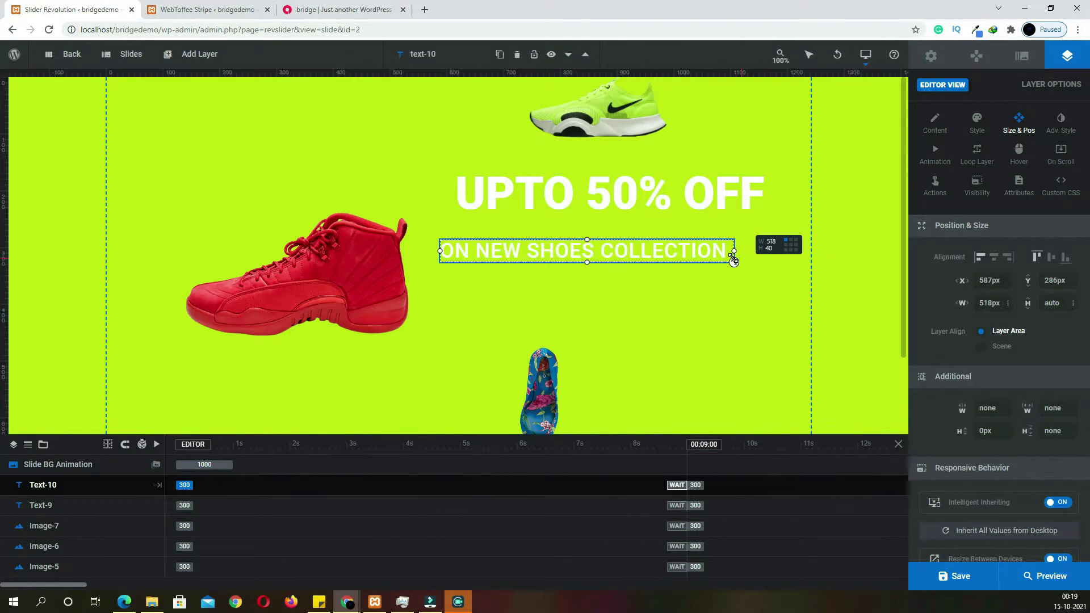
drag(622, 255, 649, 254)
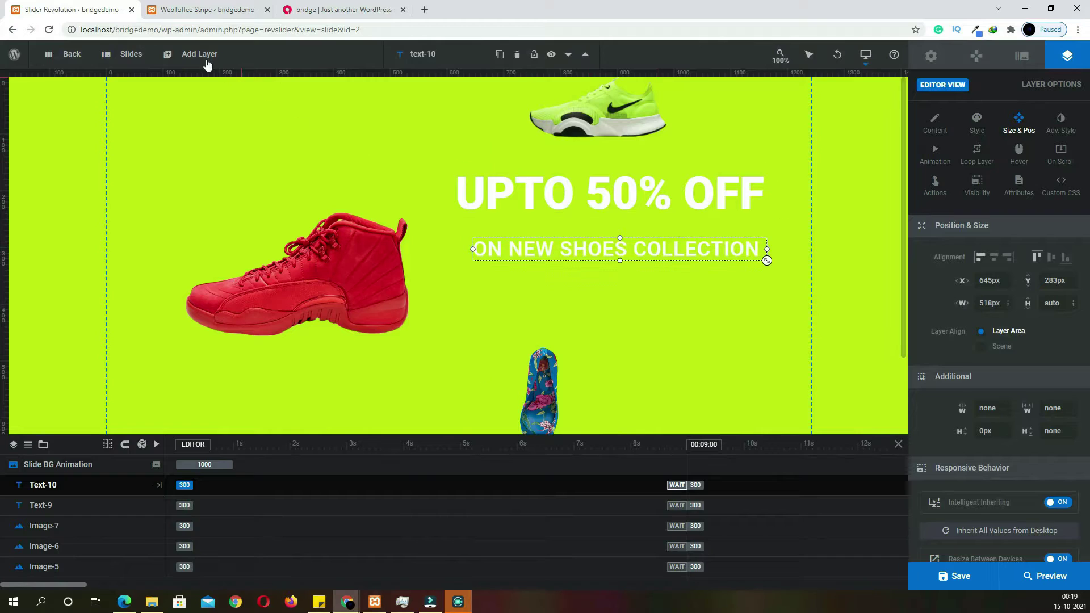
Add an orange button labelled 'EXPLORE NOW' centred below the subheading
mouse_move(200, 54)
click(192, 117)
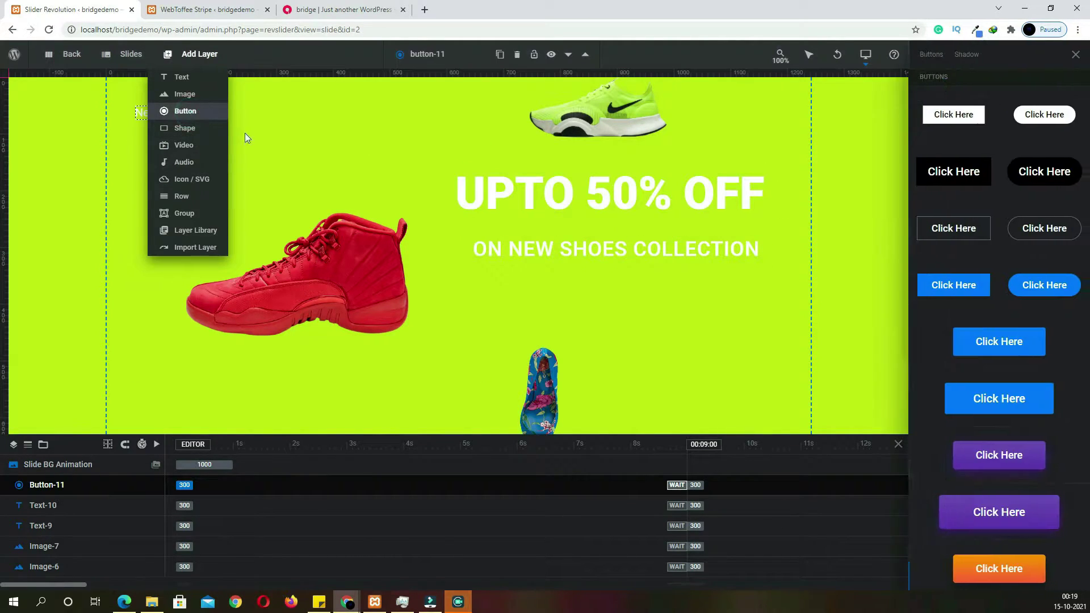
click(993, 575)
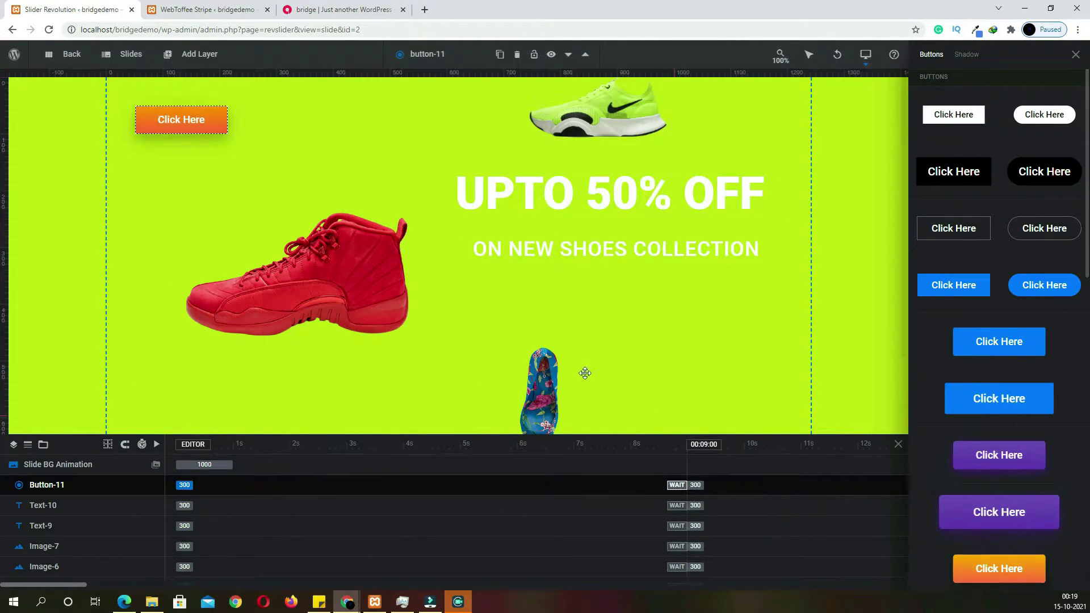
drag(220, 121, 620, 299)
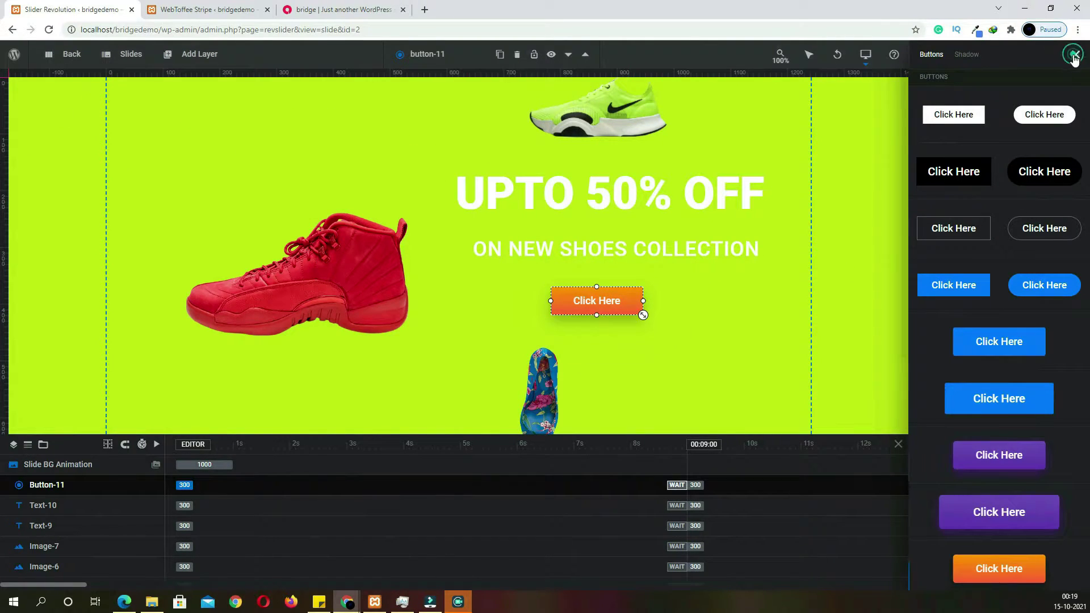
click(1073, 55)
click(937, 125)
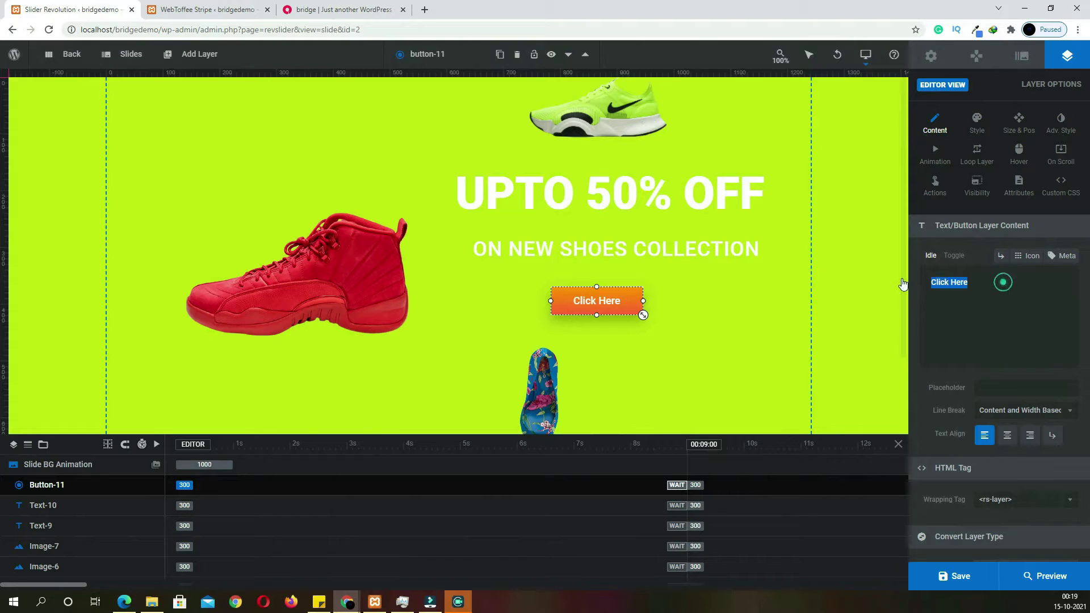
text(EXPLORE NOW)
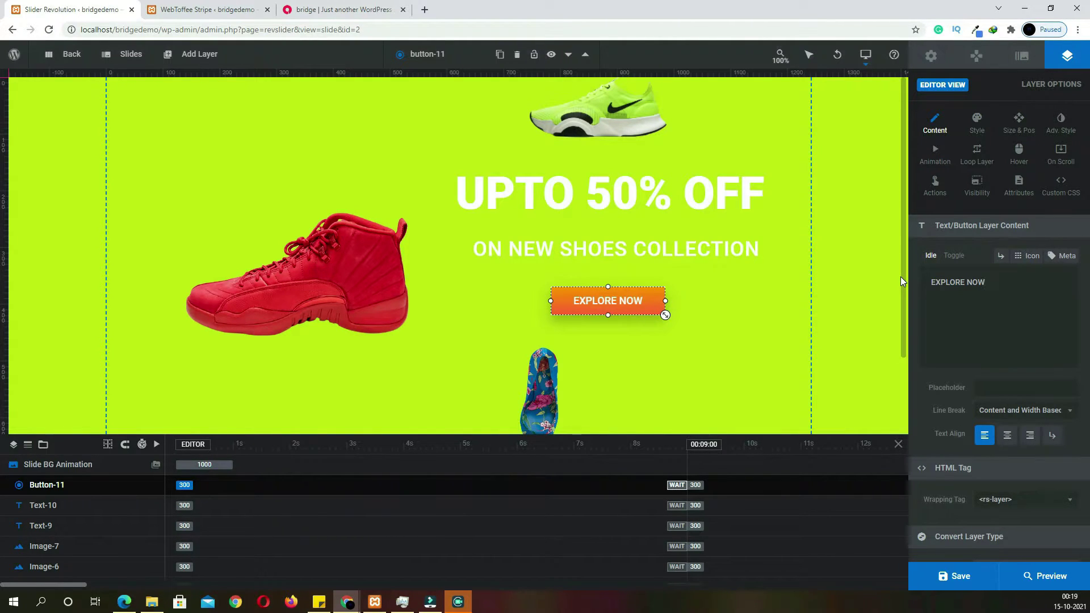
click(632, 206)
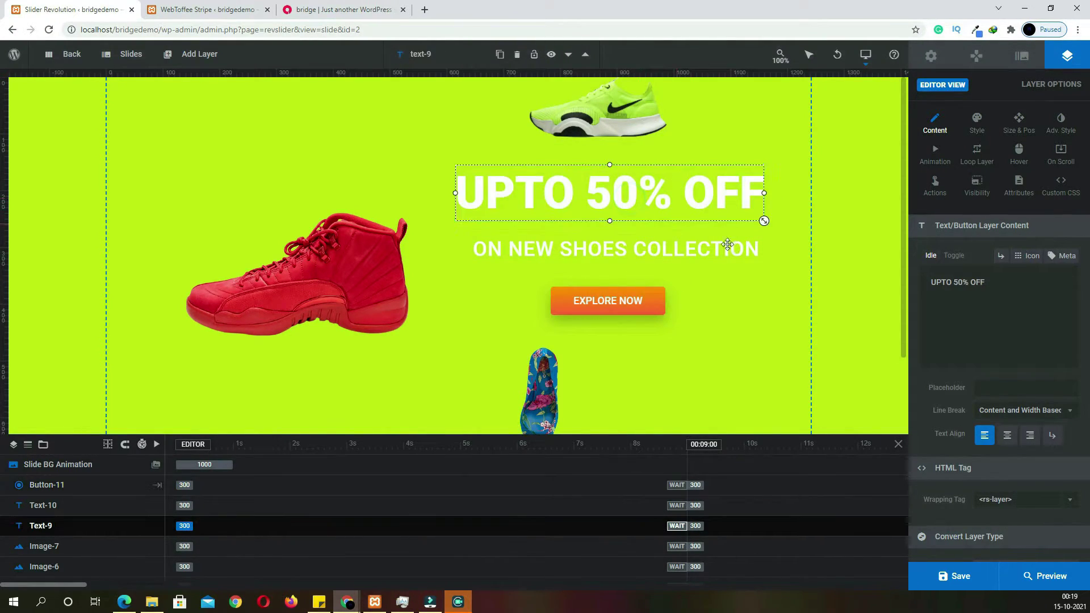
Colour the UPTO 50% OFF headline text blue (#007aff)
click(977, 123)
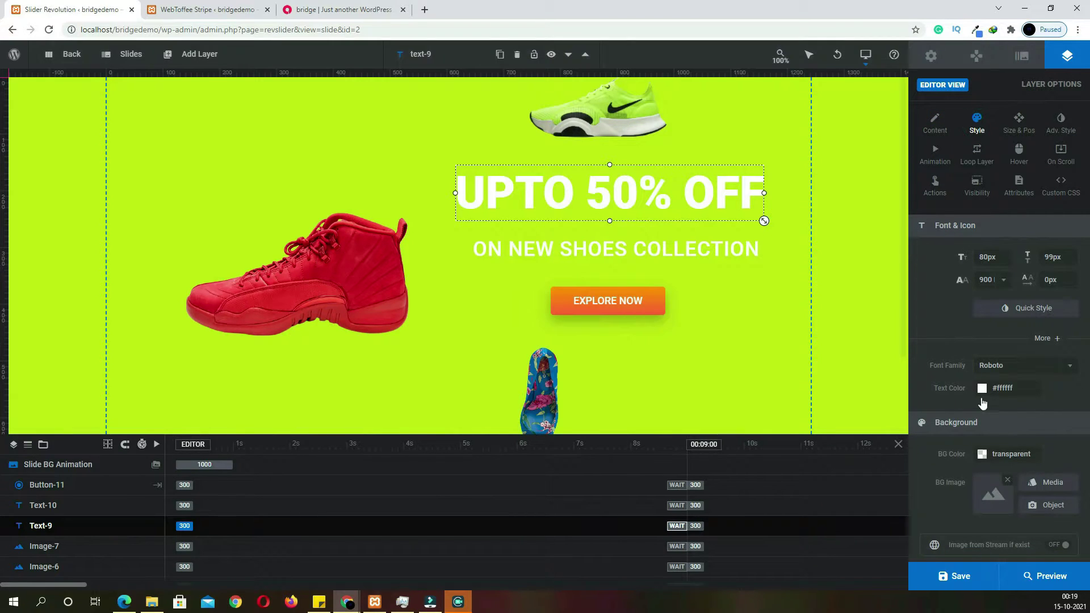
click(983, 389)
click(622, 344)
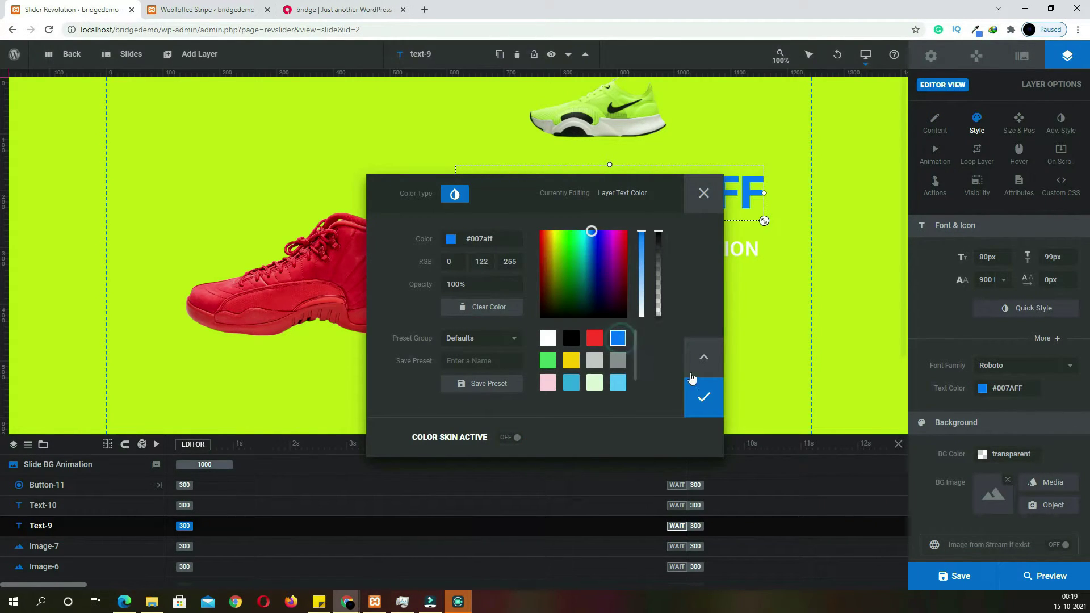
click(704, 396)
Colour the ON NEW SHOES COLLECTION subheading black (#000000) and save the slide
click(689, 250)
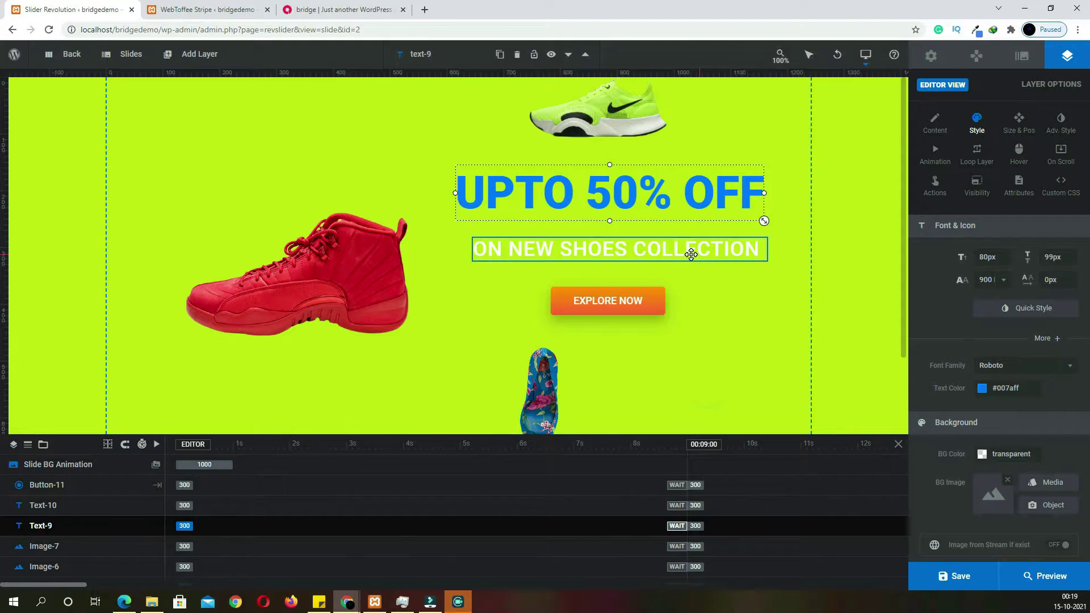
click(980, 390)
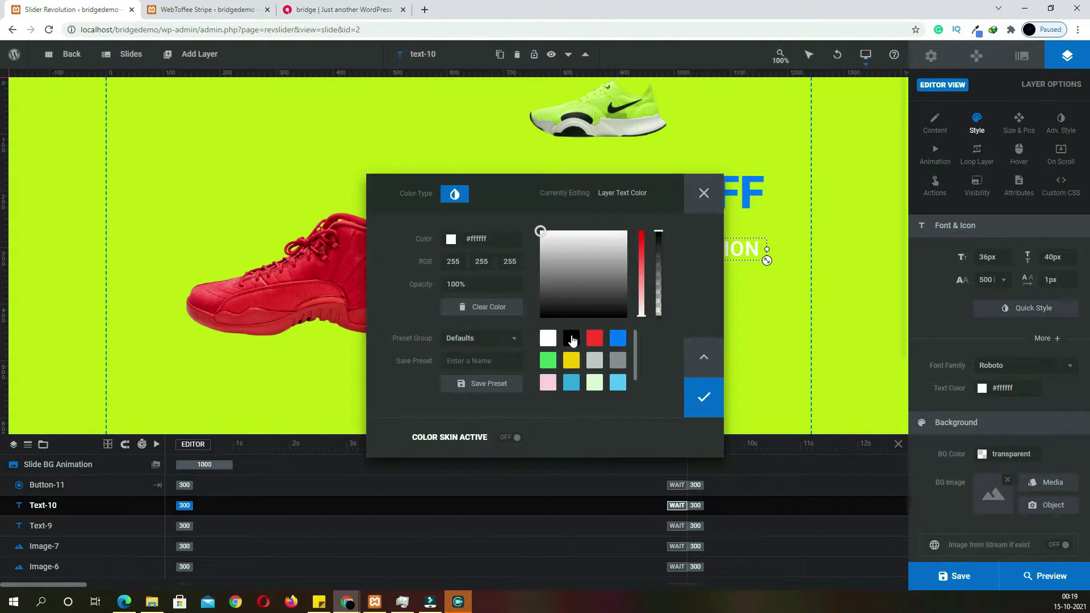
click(571, 337)
click(704, 400)
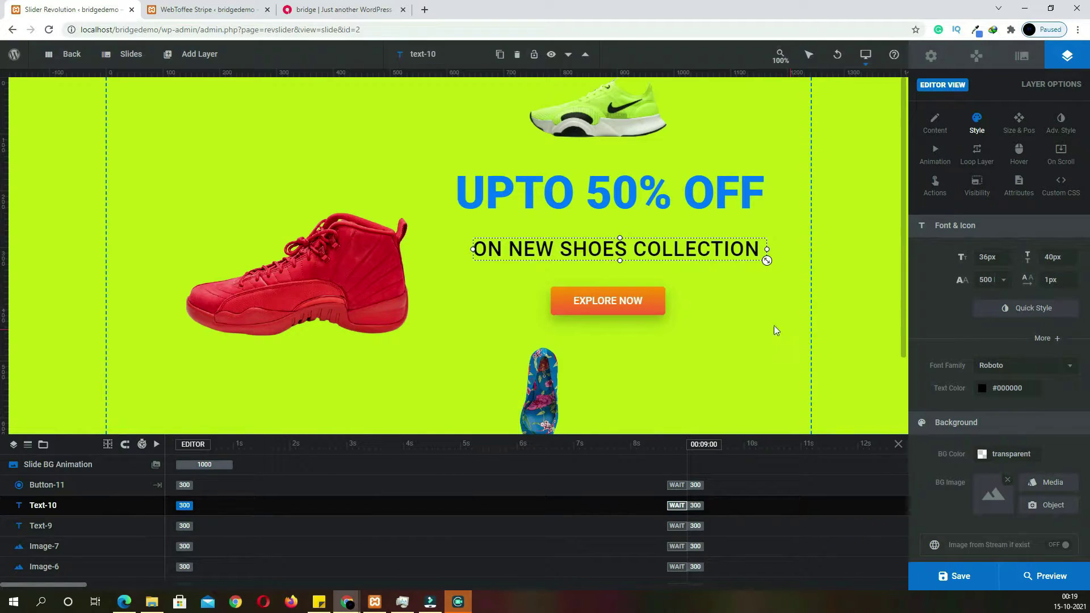
scroll(752, 316, down, 2)
scroll(752, 316, up, 2)
scroll(752, 315, down, 2)
scroll(752, 314, up, 2)
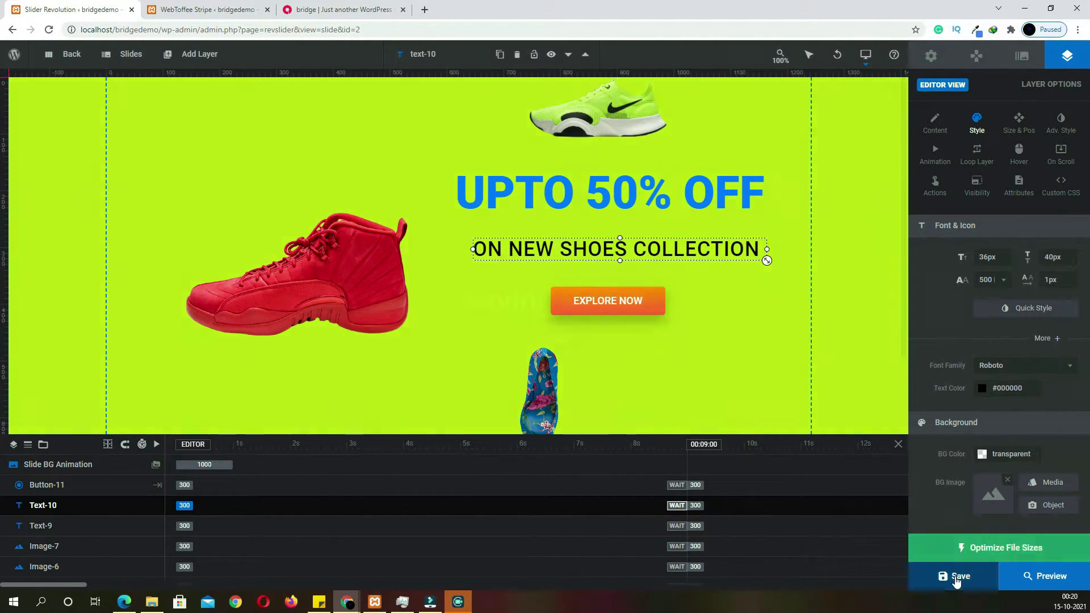
click(956, 574)
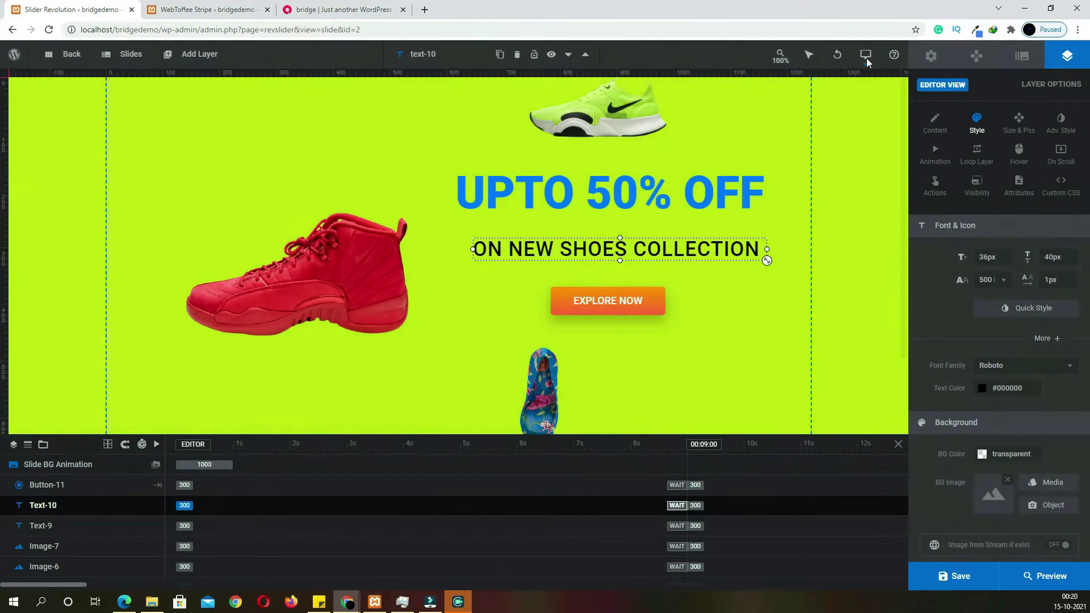
On the notebook layout, enlarge the EXPLORE NOW button and resize the subheading to 34px text, 472px wide
mouse_move(867, 66)
click(858, 96)
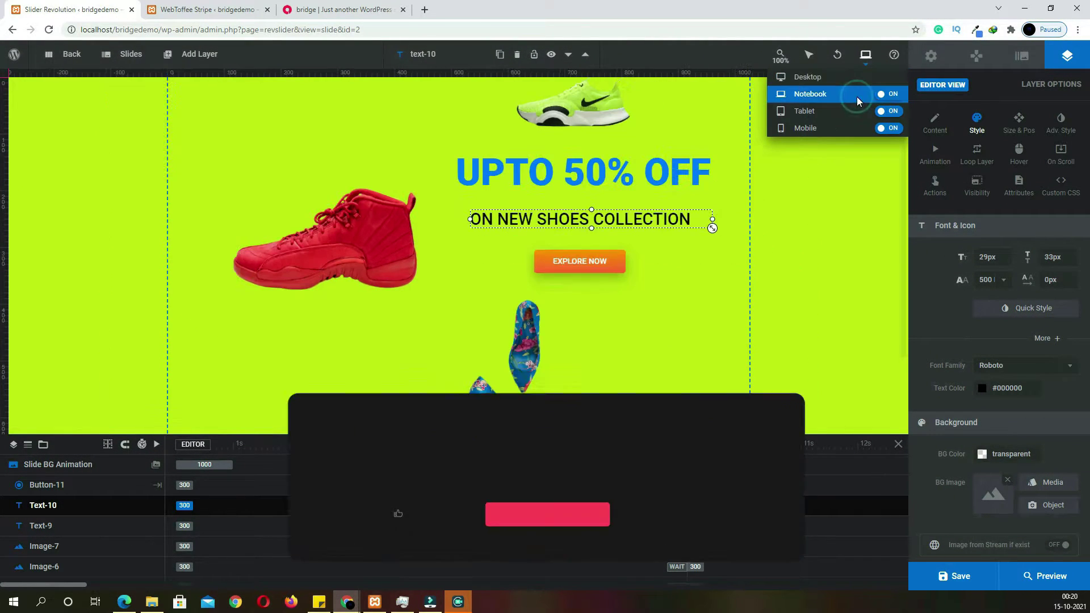
click(611, 268)
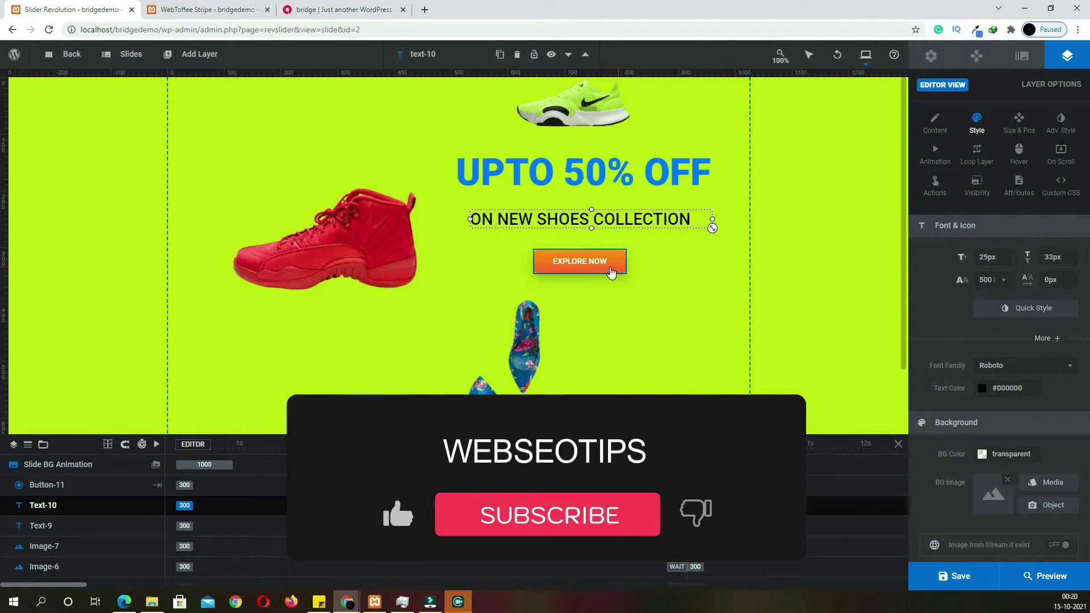
drag(626, 274, 670, 284)
click(609, 216)
drag(712, 228, 741, 231)
drag(613, 271, 592, 275)
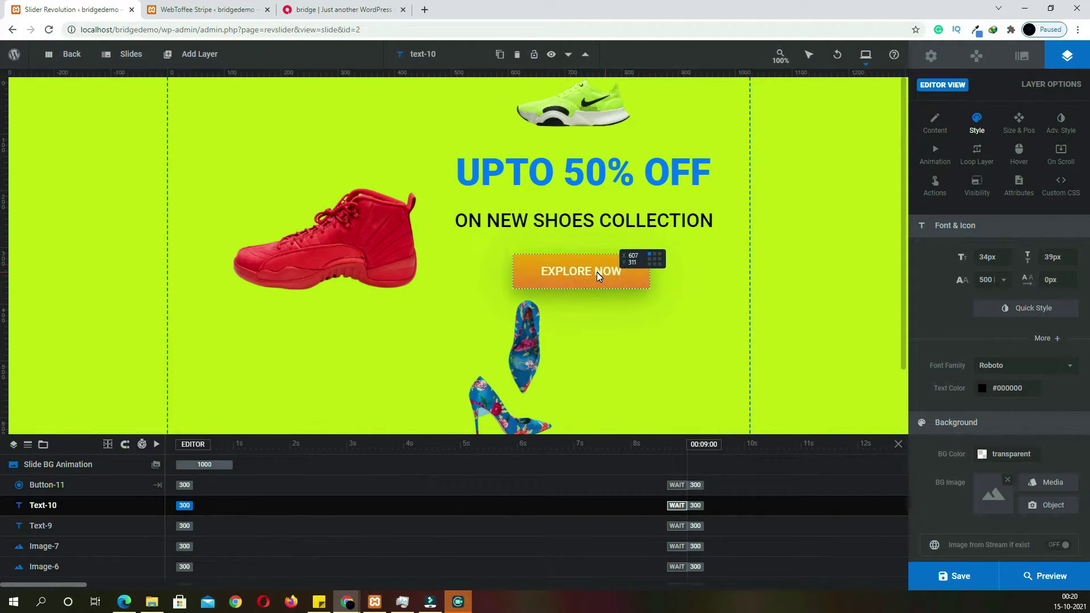
mouse_move(674, 225)
mouse_down()
mouse_move(754, 224)
mouse_move(675, 227)
mouse_up()
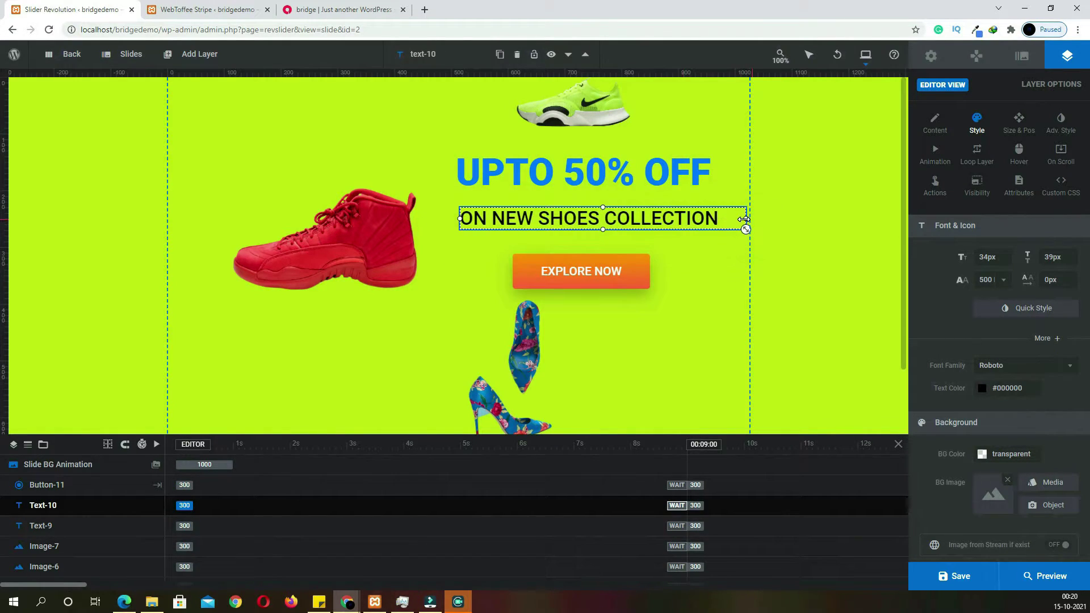
drag(741, 221, 727, 222)
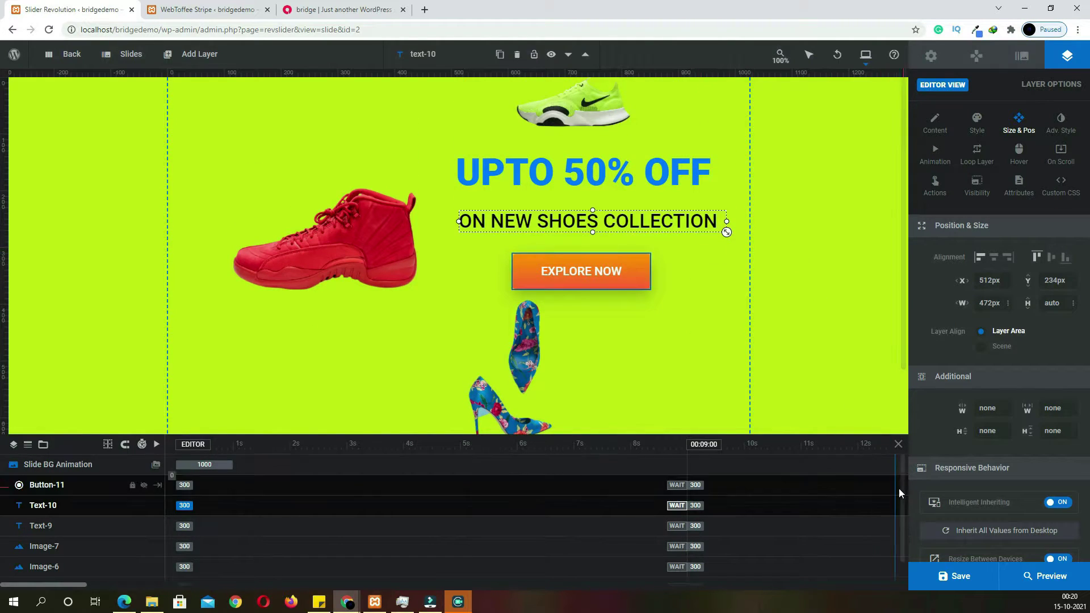
Save the slide and switch the canvas to the tablet layout
click(966, 581)
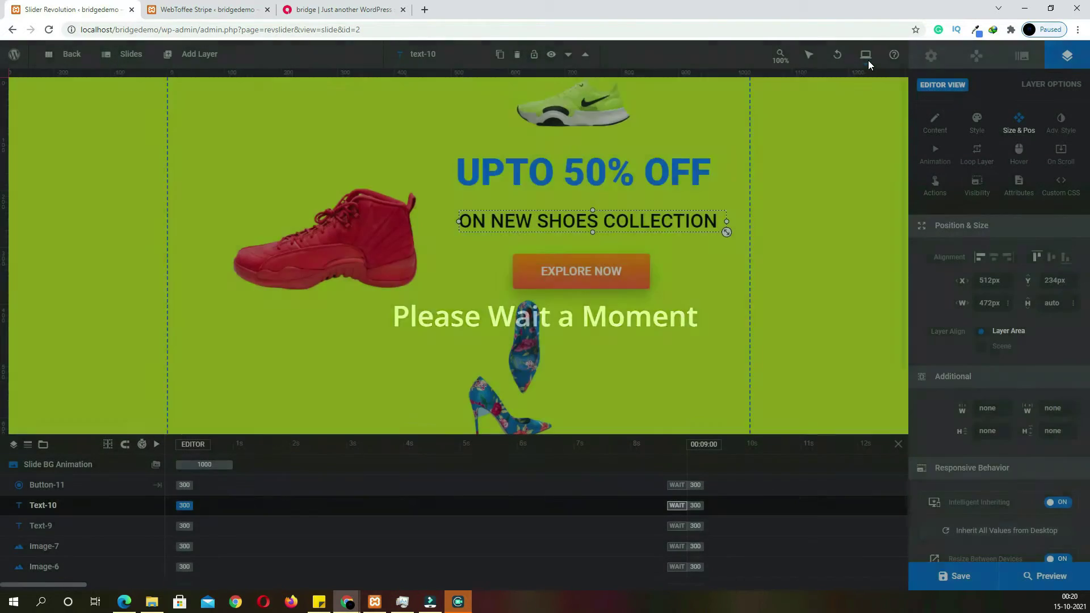
click(868, 61)
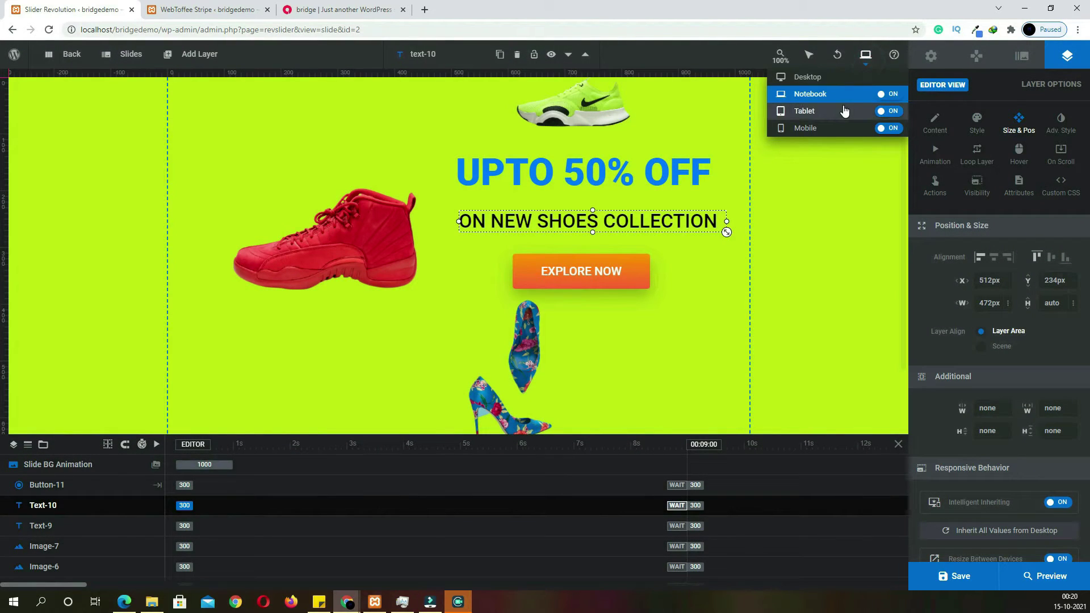
click(844, 110)
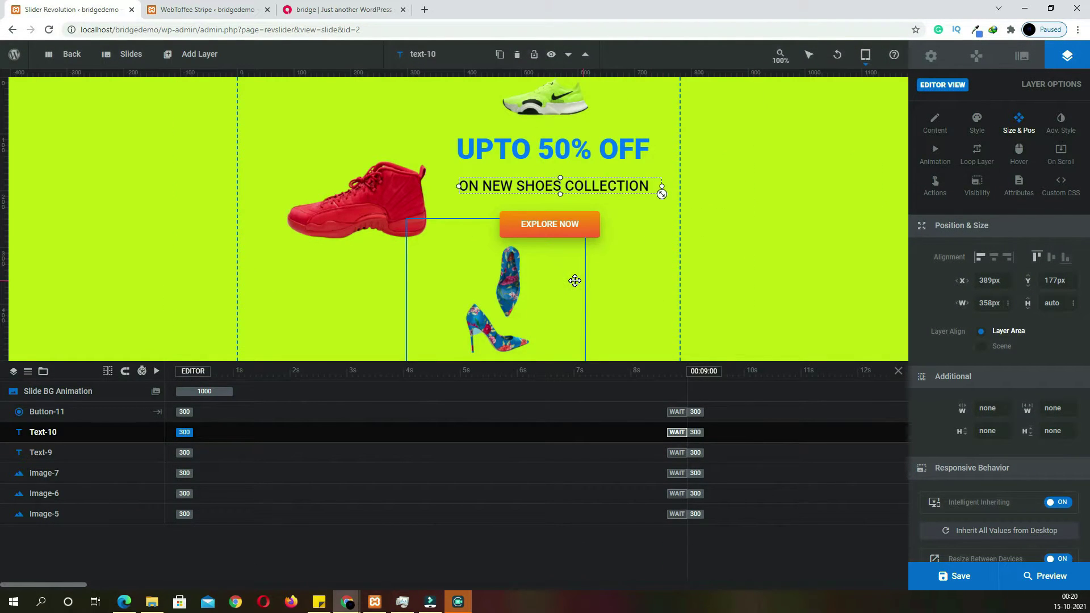
Save the slide and switch the canvas to the mobile layout
click(580, 226)
click(967, 585)
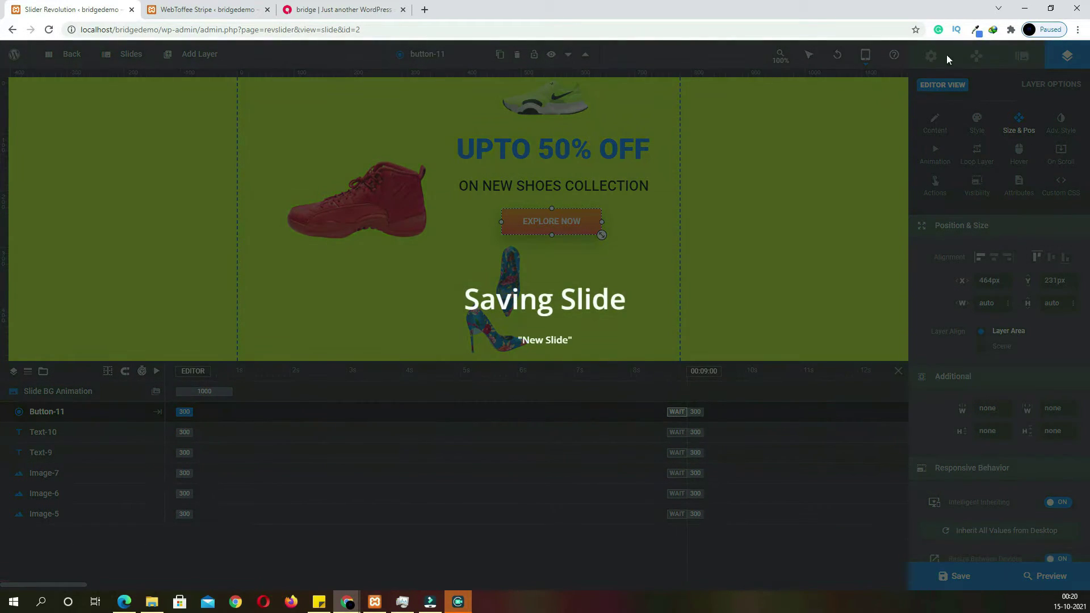
click(866, 56)
click(846, 128)
Enlarge the floral heels to about 255px, nudge the red shoe left, and enlarge EXPLORE NOW
click(494, 227)
click(492, 241)
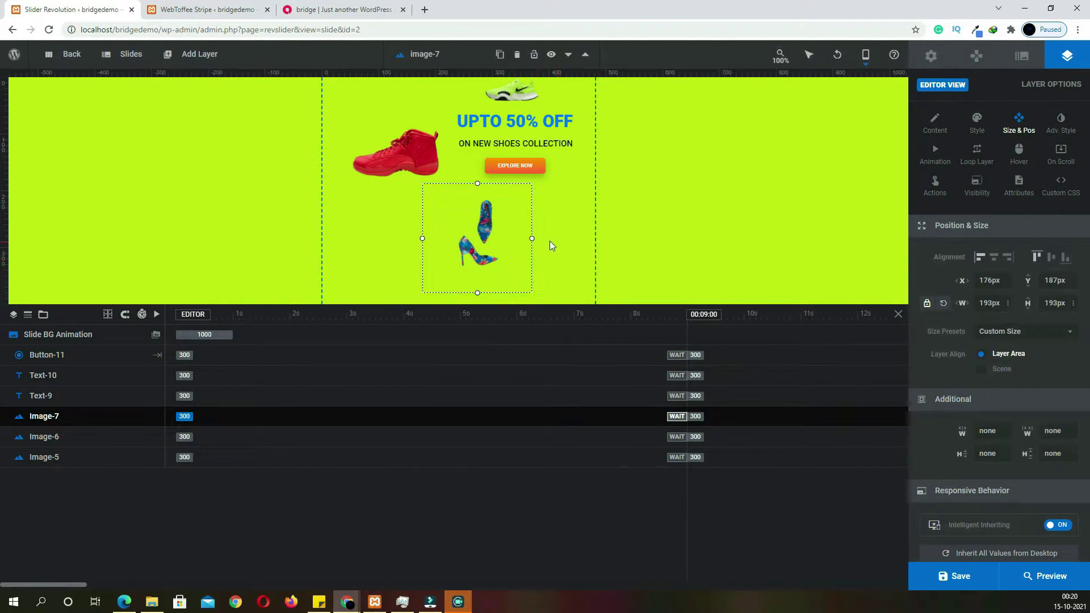
drag(533, 238, 567, 239)
drag(421, 171, 404, 179)
click(511, 187)
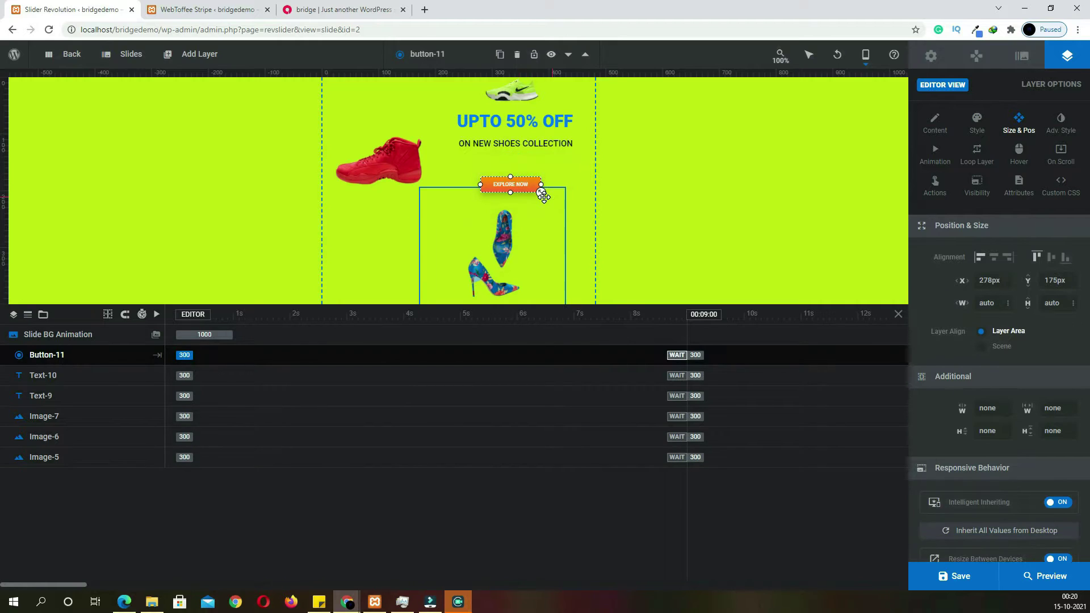
click(544, 197)
click(527, 188)
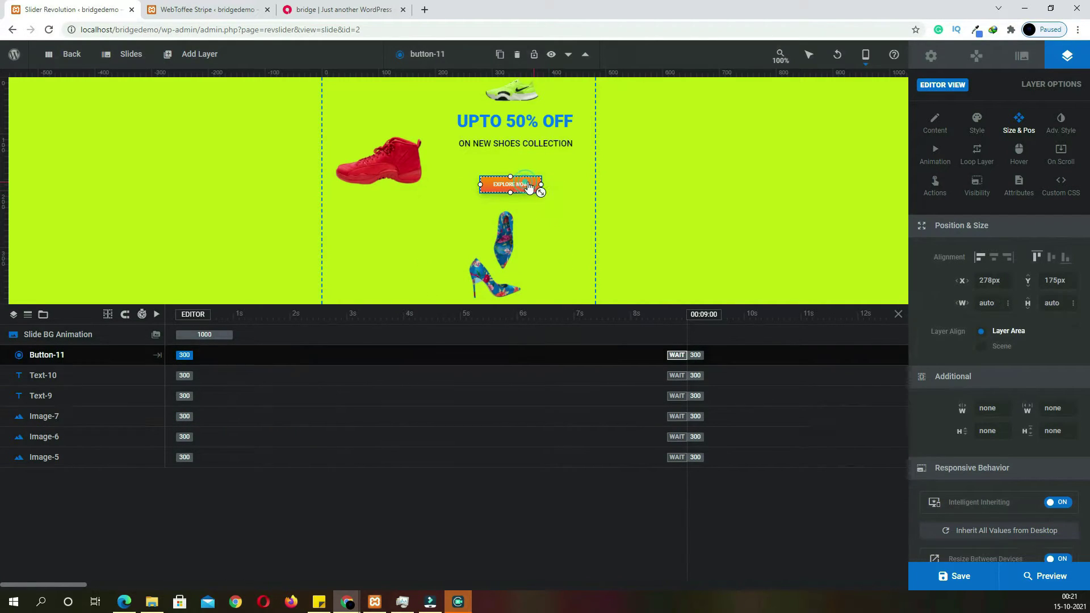
drag(540, 191, 547, 202)
Enlarge the UPTO 50% OFF headline text and save the mobile layout
click(559, 121)
drag(573, 132, 591, 128)
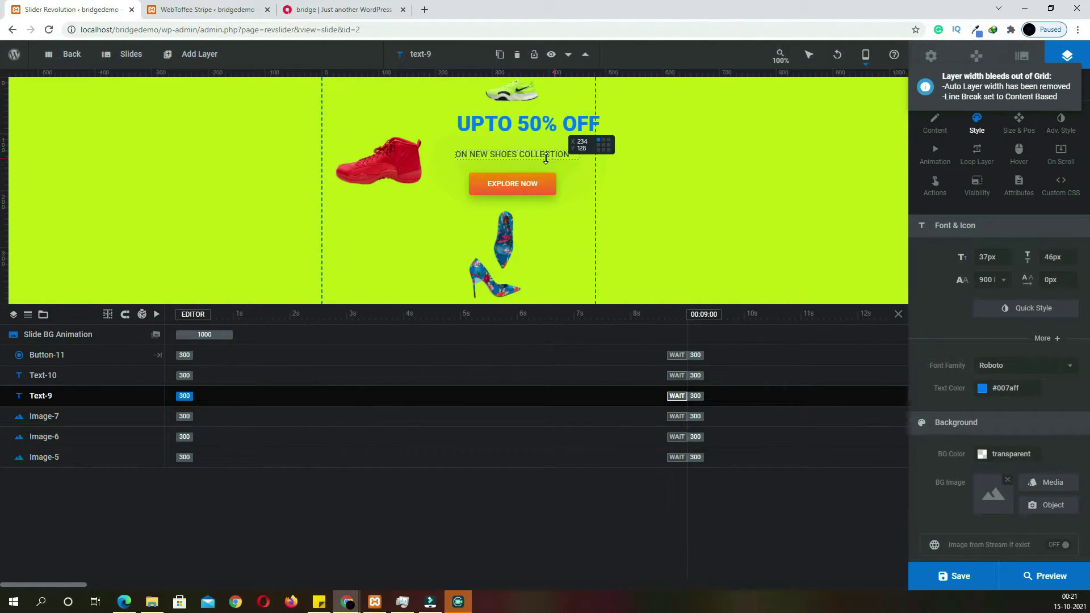
click(546, 158)
click(523, 126)
click(523, 192)
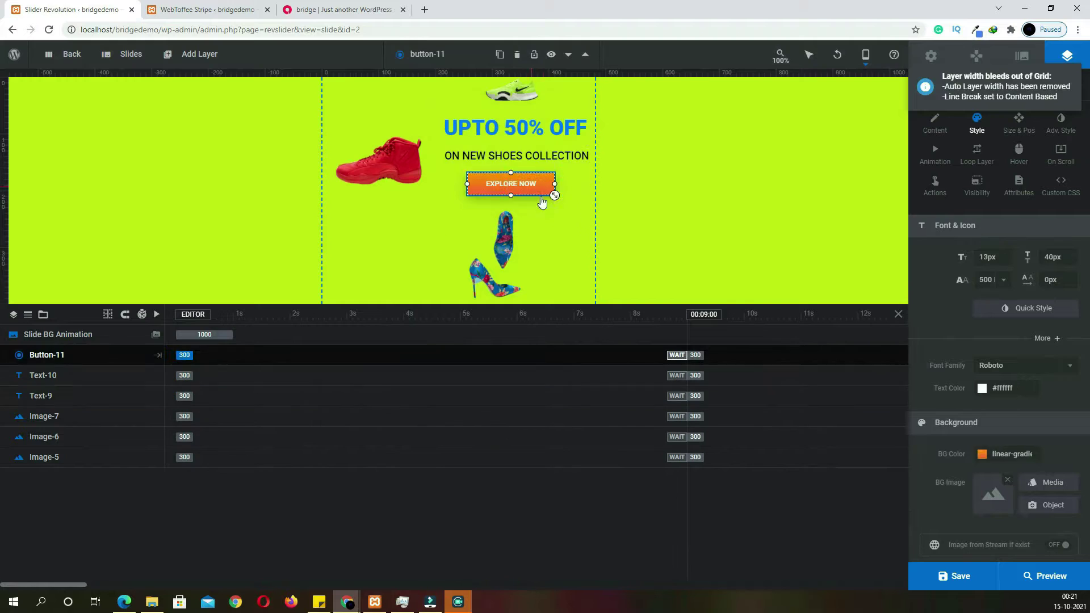
click(956, 576)
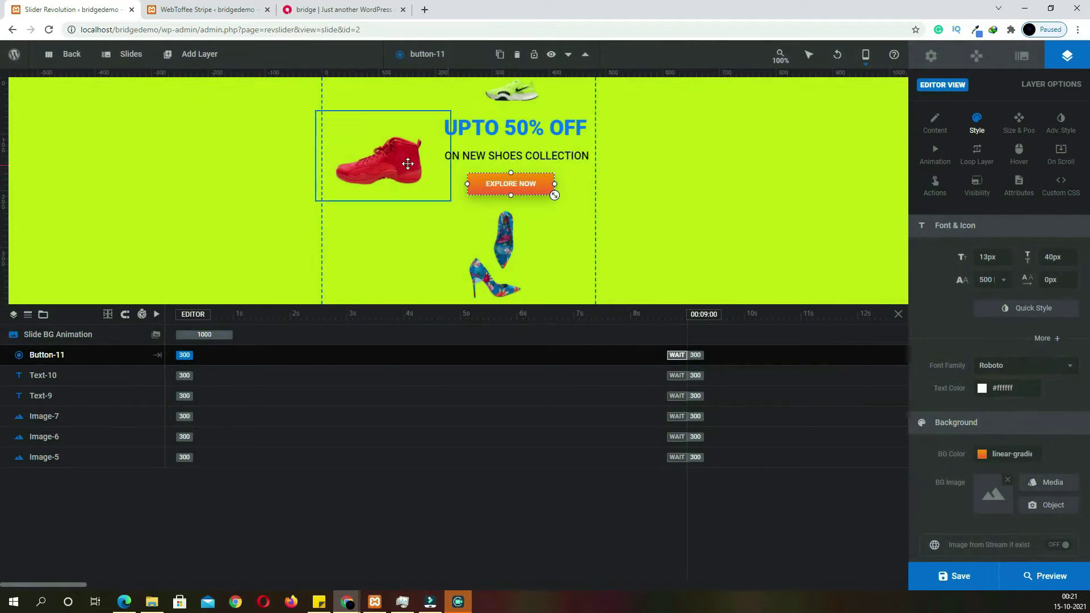
click(380, 157)
Give the three shoe images slide-in entrances: red shoe, green shoe from top, floral heels from left
click(937, 159)
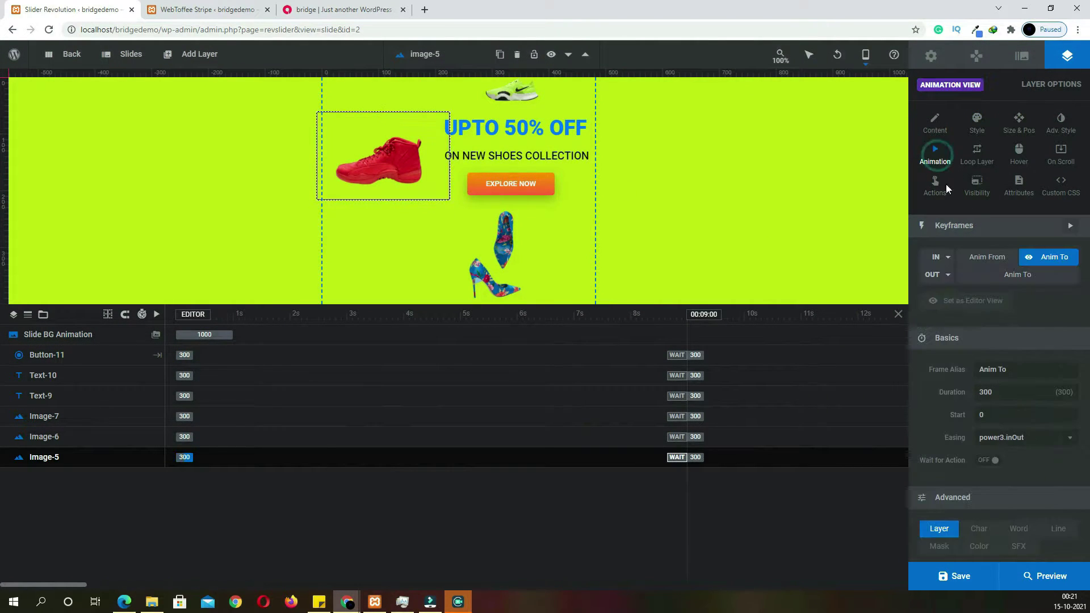
click(947, 259)
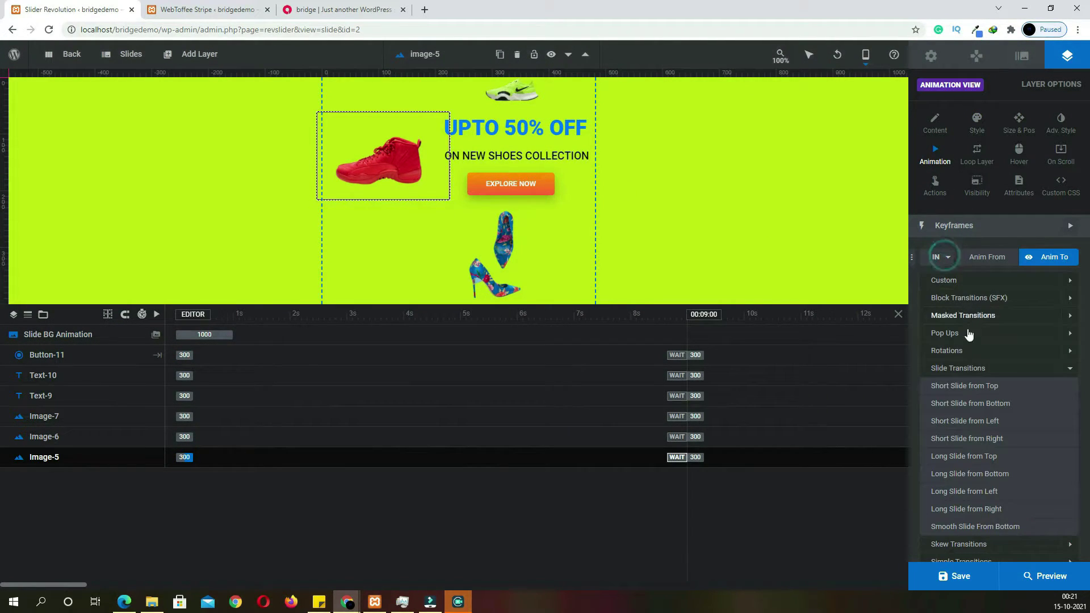
click(959, 401)
click(517, 89)
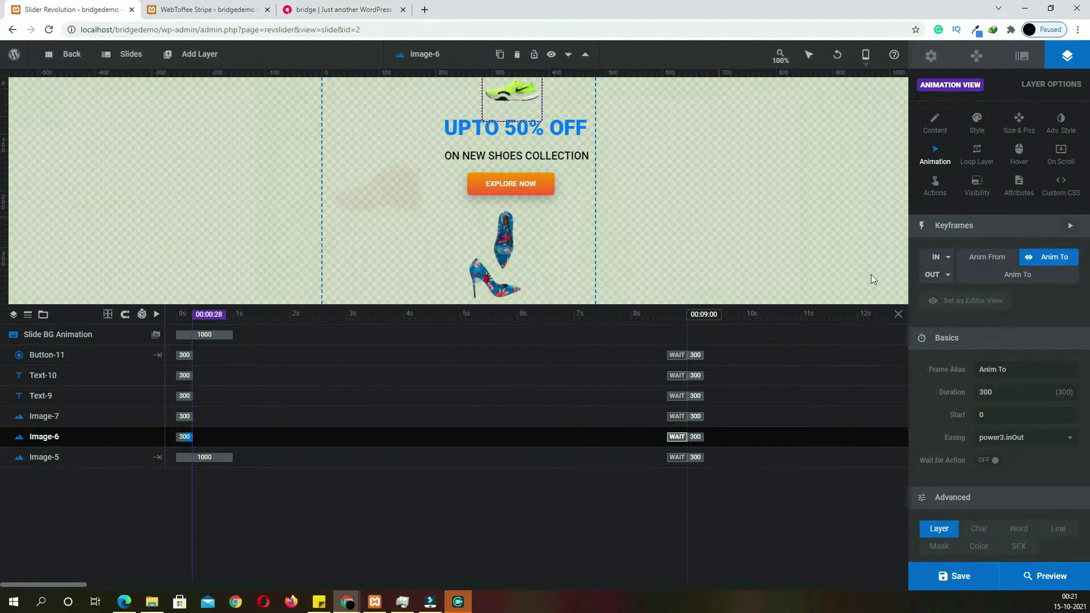
click(948, 260)
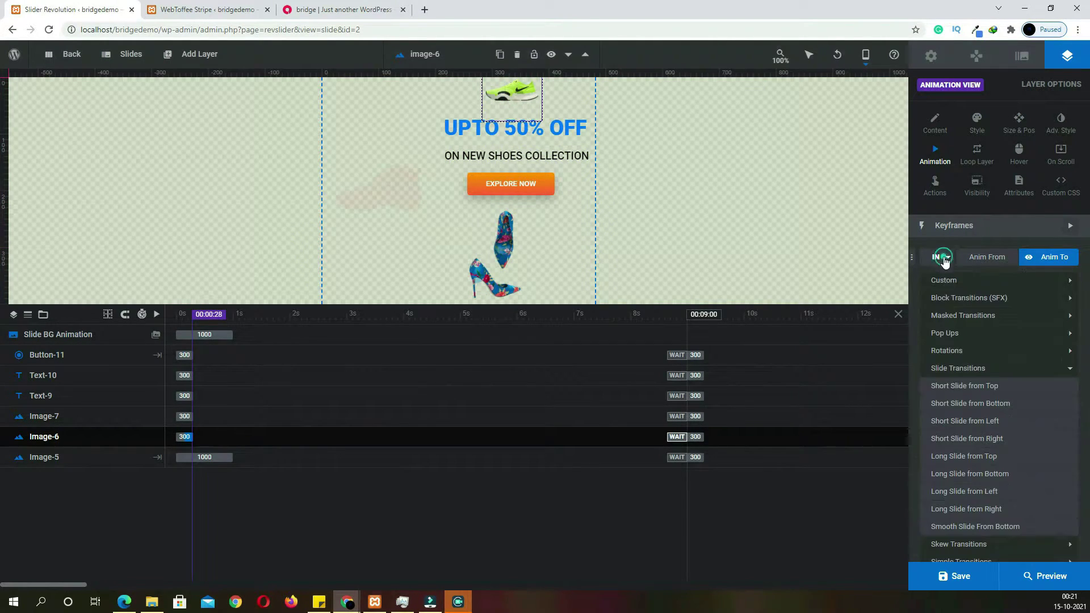
click(961, 385)
click(481, 246)
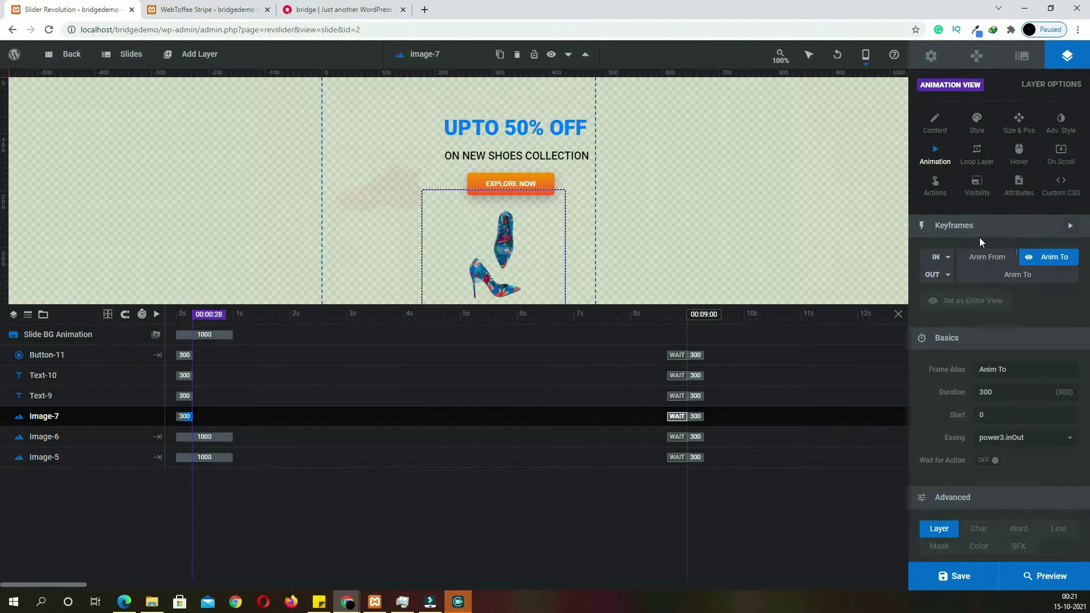
click(946, 259)
click(1001, 489)
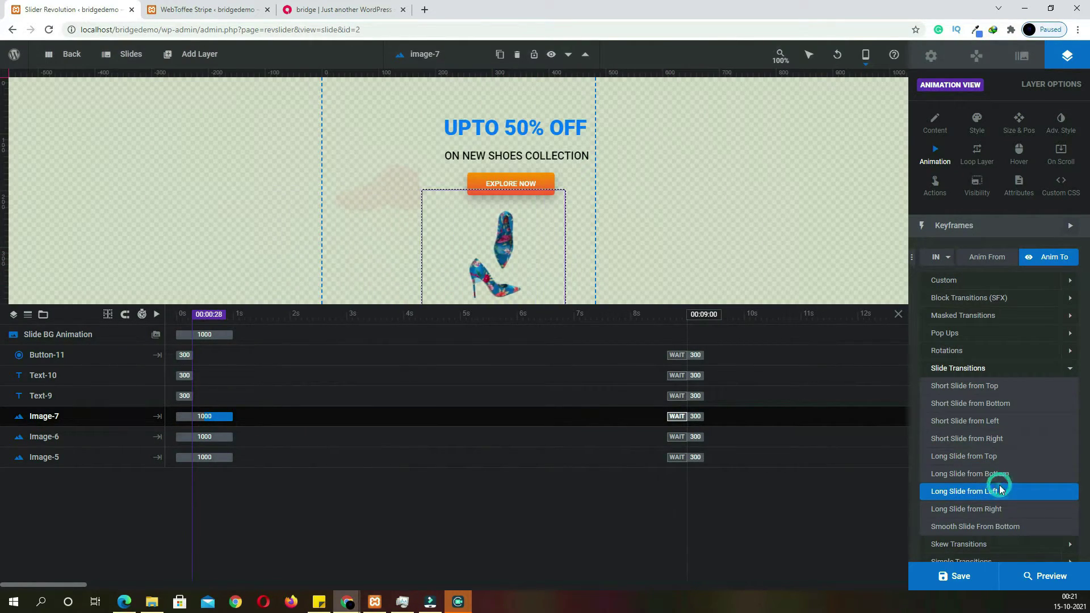
Make the UPTO 50% OFF headline slide in from the left
click(520, 124)
click(946, 259)
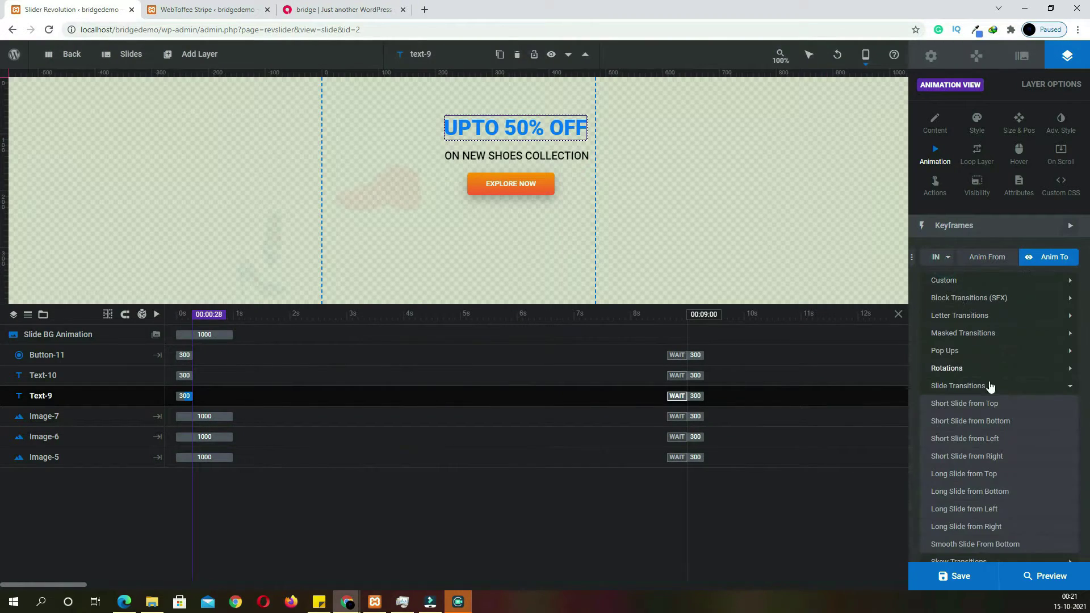
mouse_move(923, 383)
click(988, 374)
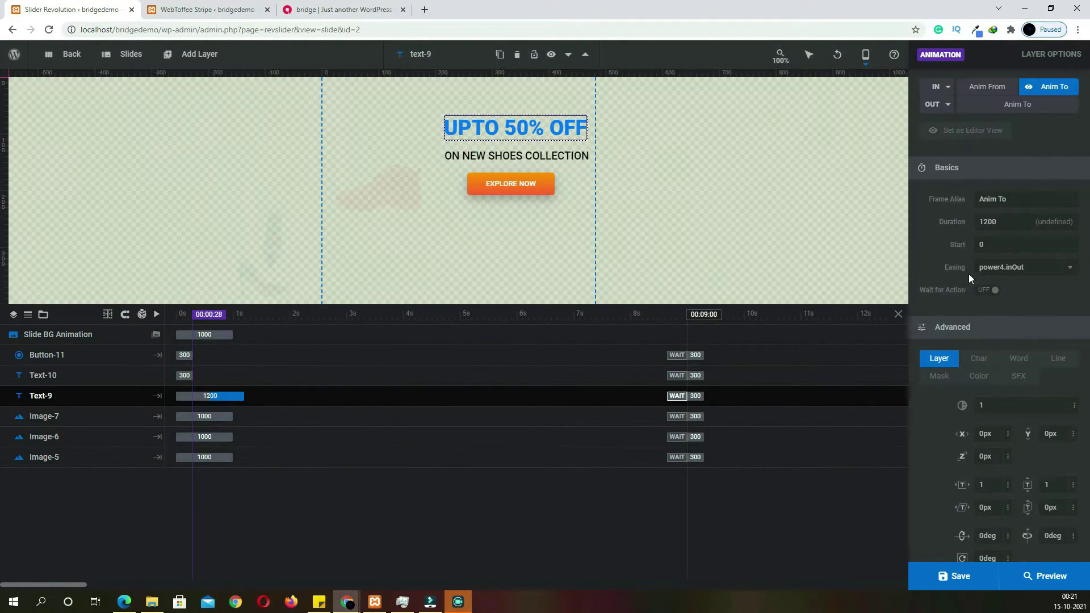
scroll(969, 276, up, 2)
click(940, 200)
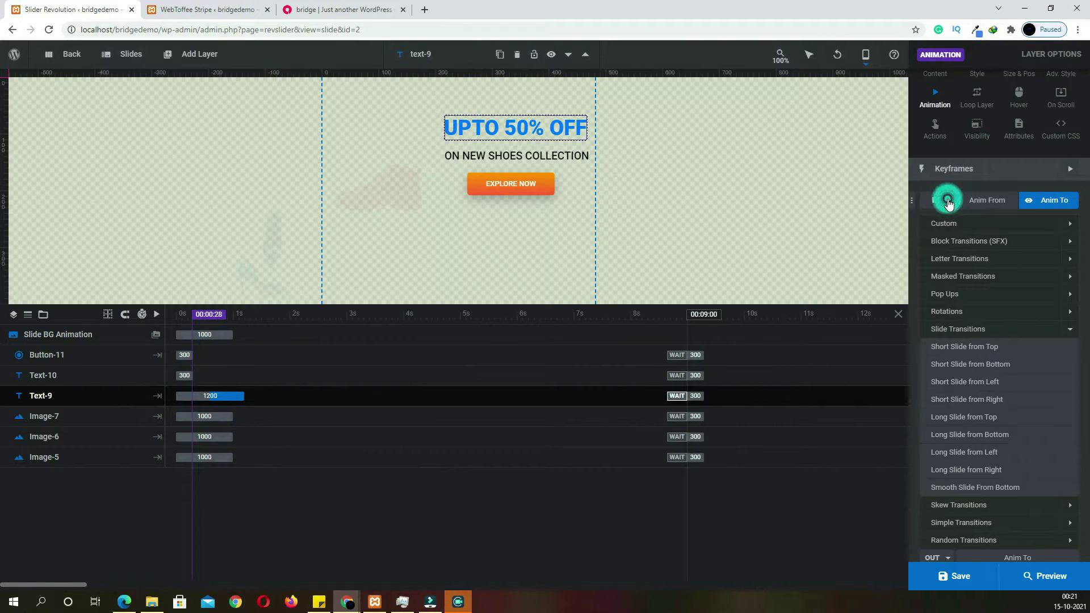
click(971, 382)
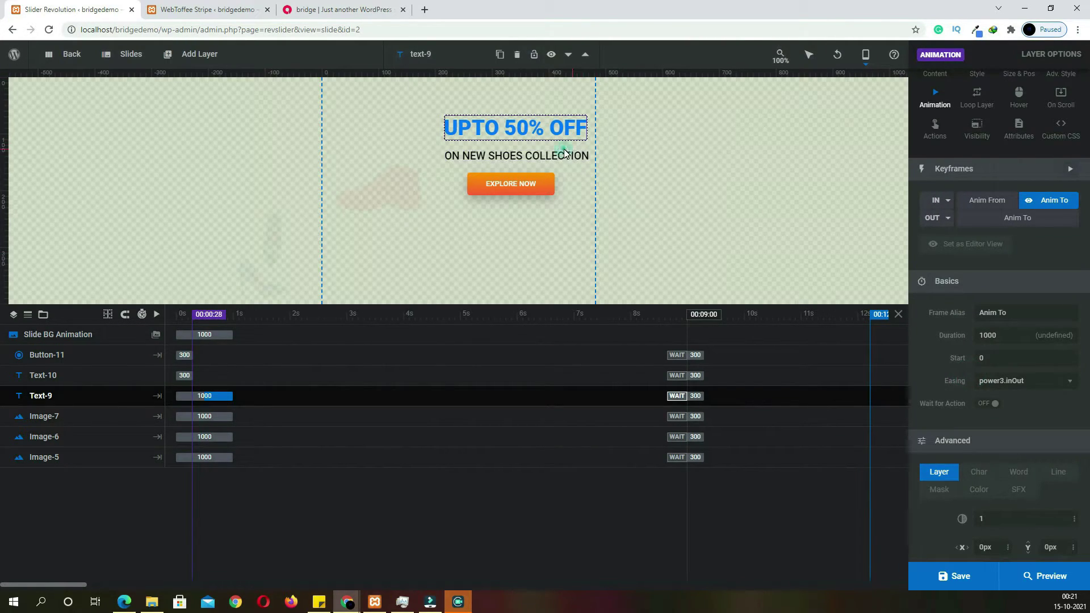
click(565, 152)
Give ON NEW SHOES COLLECTION Short Slide from Bottom and EXPLORE NOW Short Slide from Right, then save
click(571, 159)
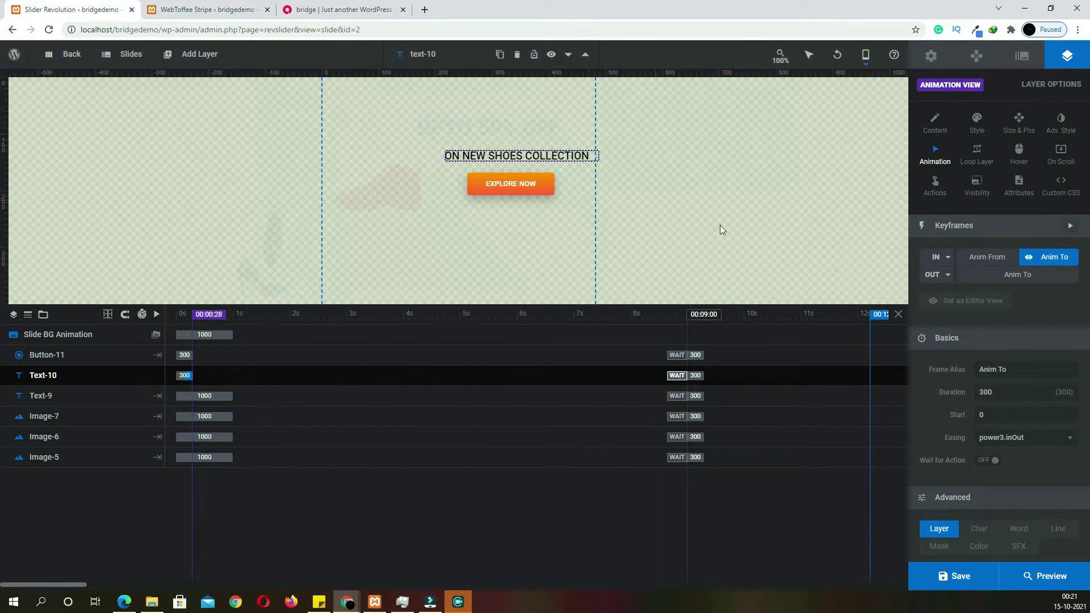
click(945, 260)
click(979, 420)
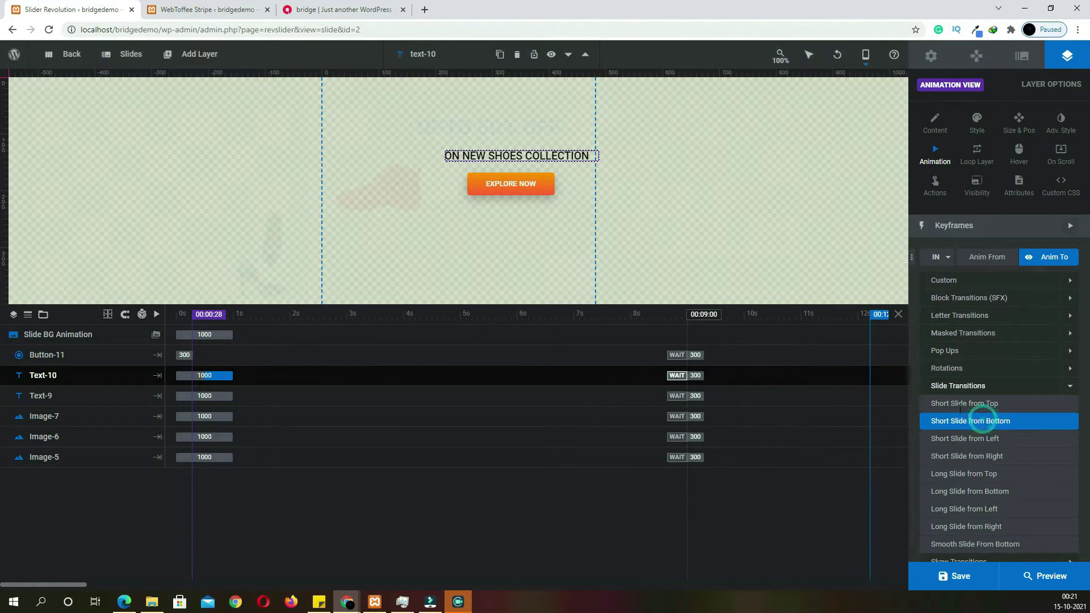
click(535, 189)
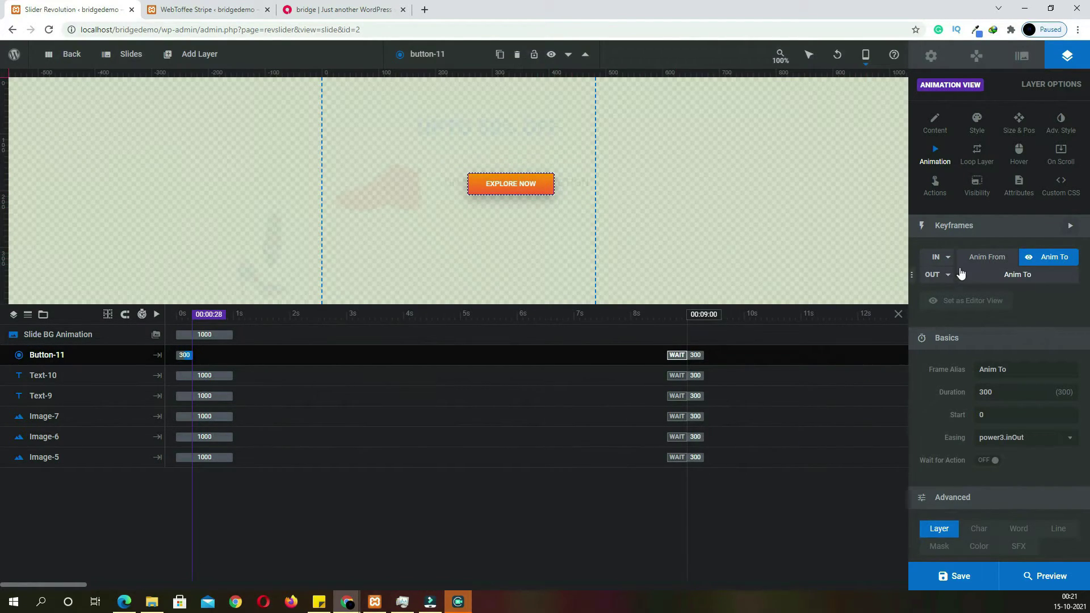
click(938, 258)
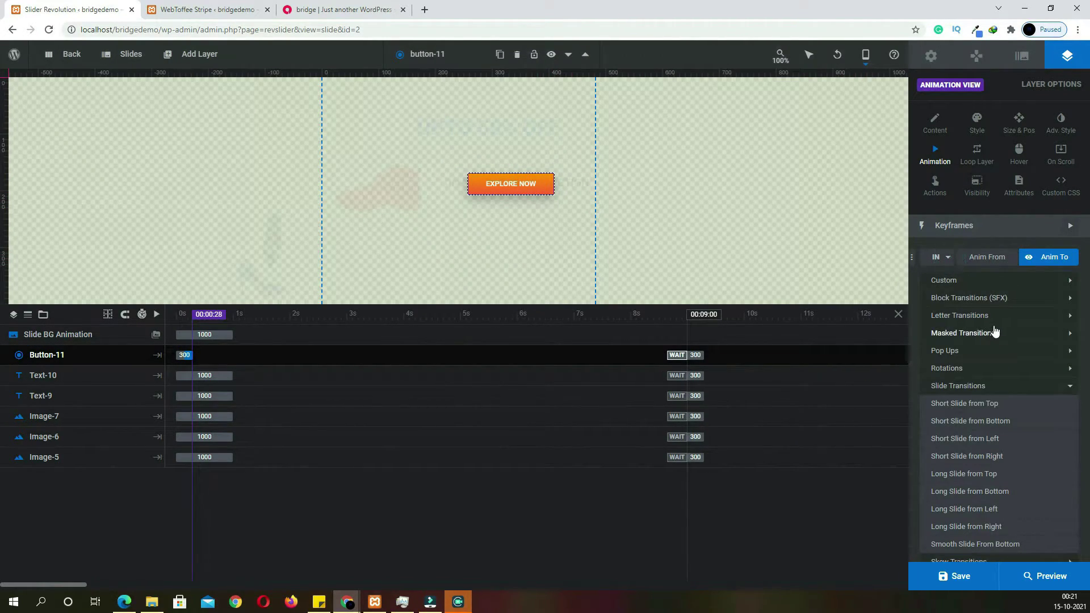
click(967, 458)
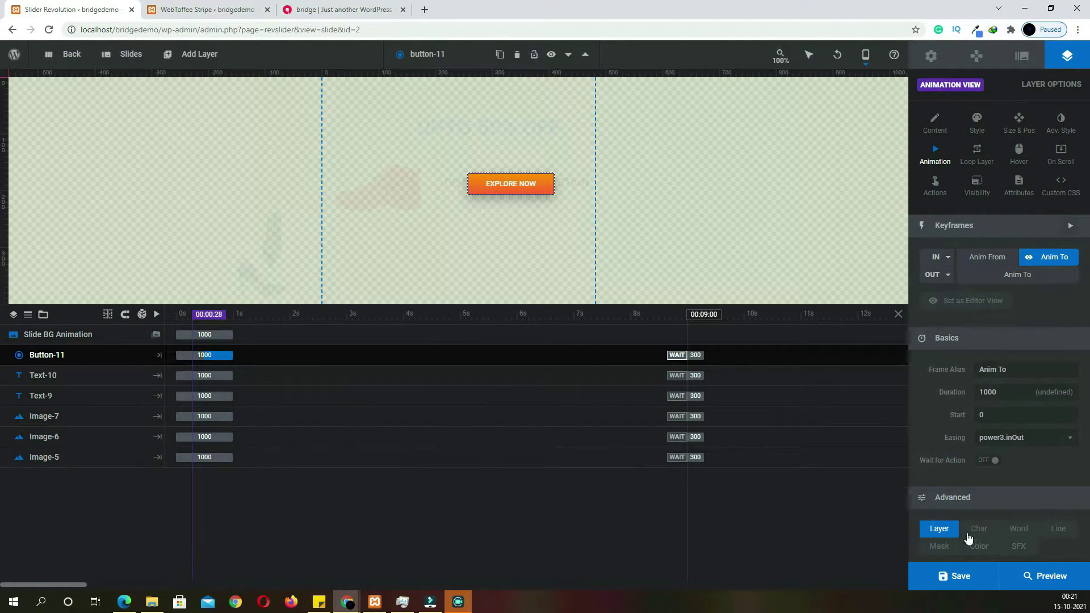
click(959, 577)
click(977, 62)
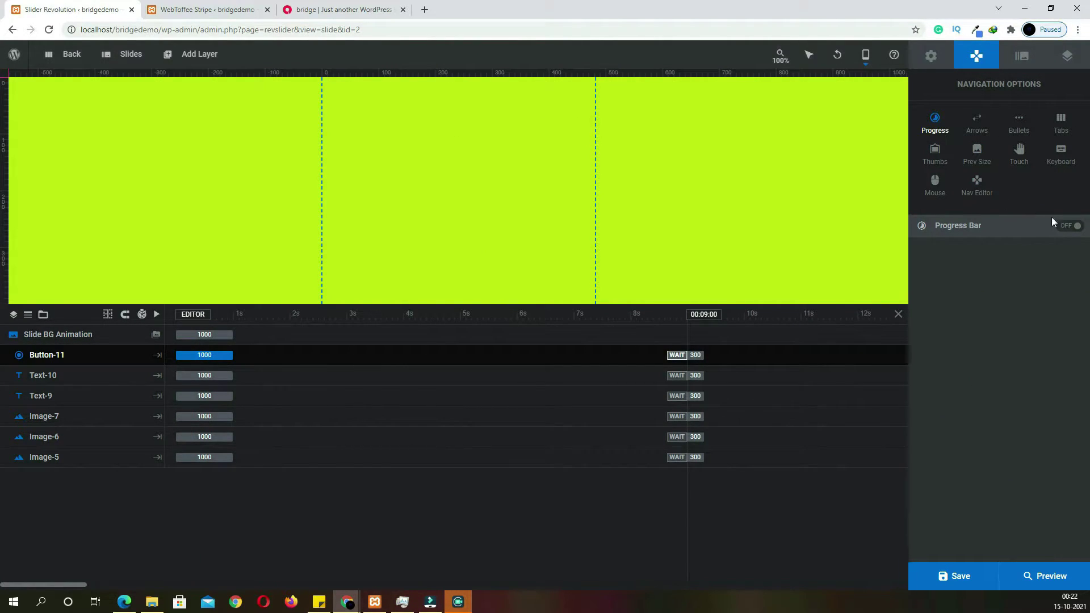
Turn on the slider's progress bar and previous/next arrows, and save the slide
click(1072, 227)
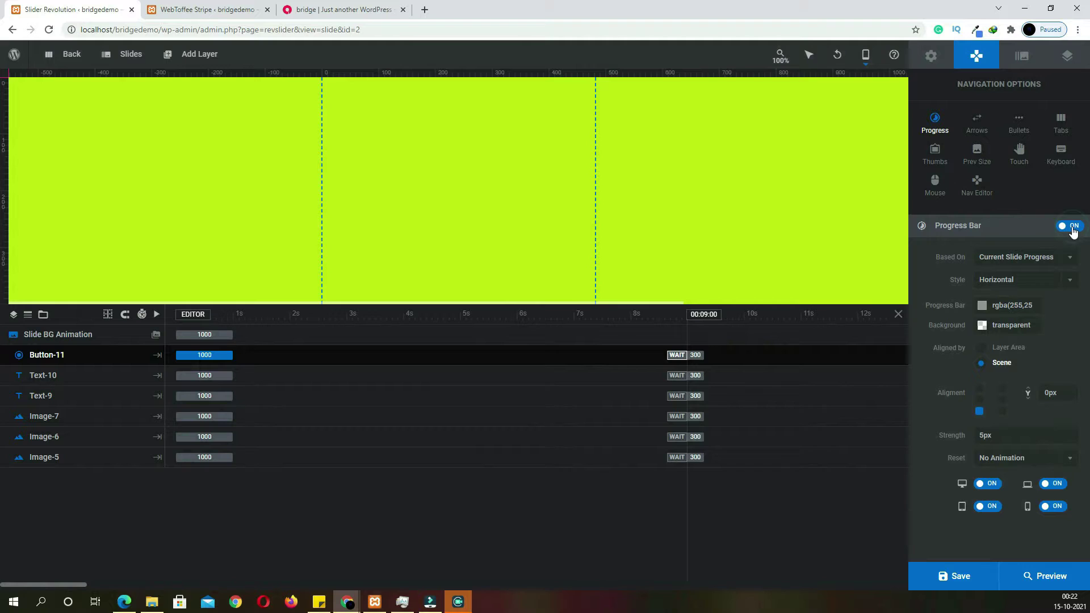
click(984, 128)
click(1071, 226)
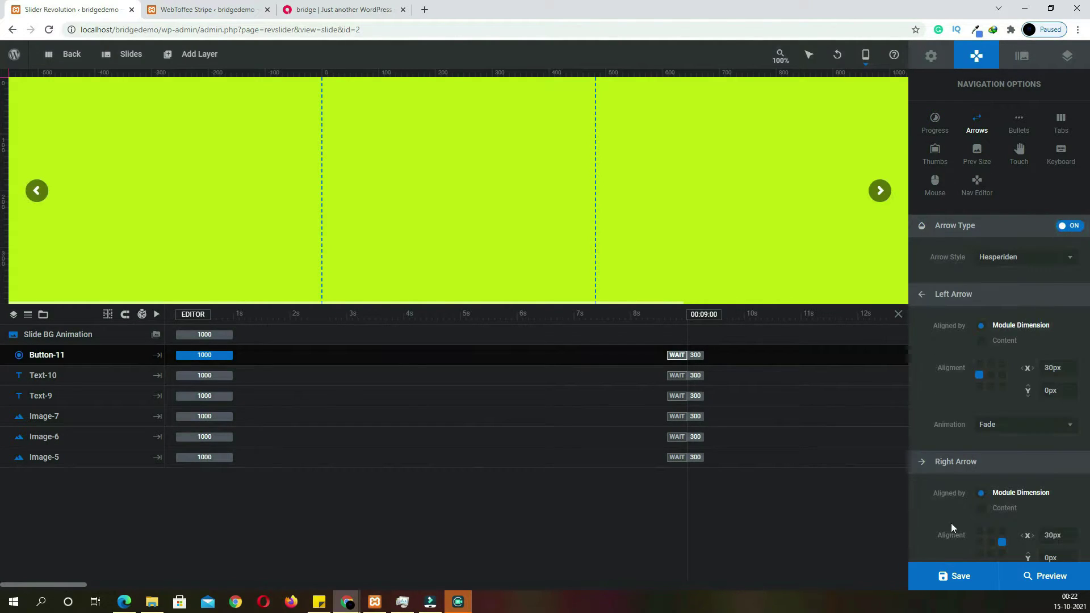
click(958, 574)
Stagger the entry timings of Image-6, Image-7, Text-9, Text-10 and Button-11, then save
drag(204, 437, 242, 396)
drag(219, 375, 272, 334)
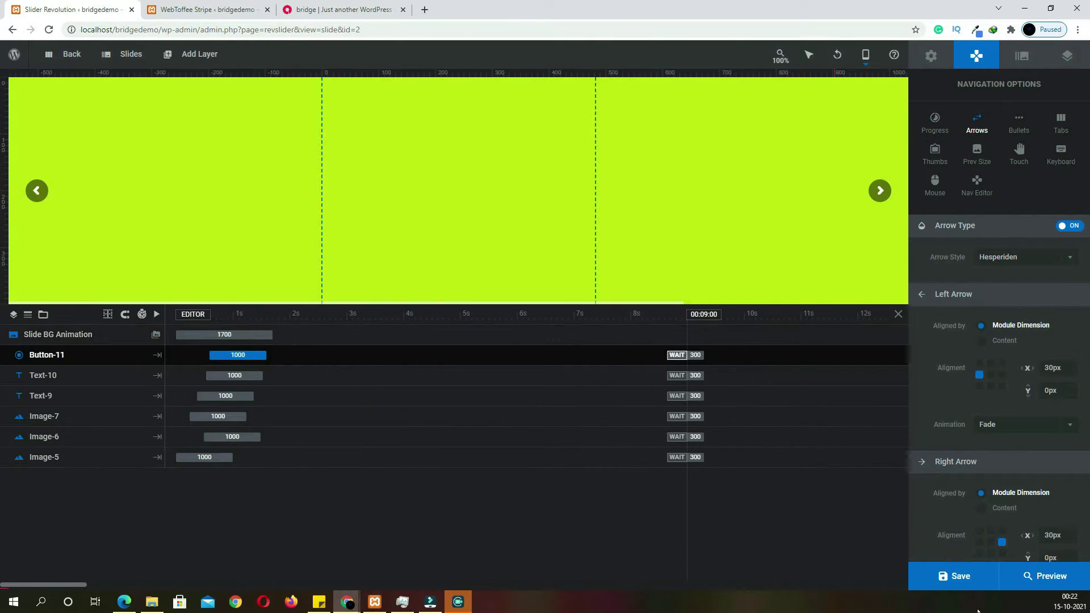
click(958, 576)
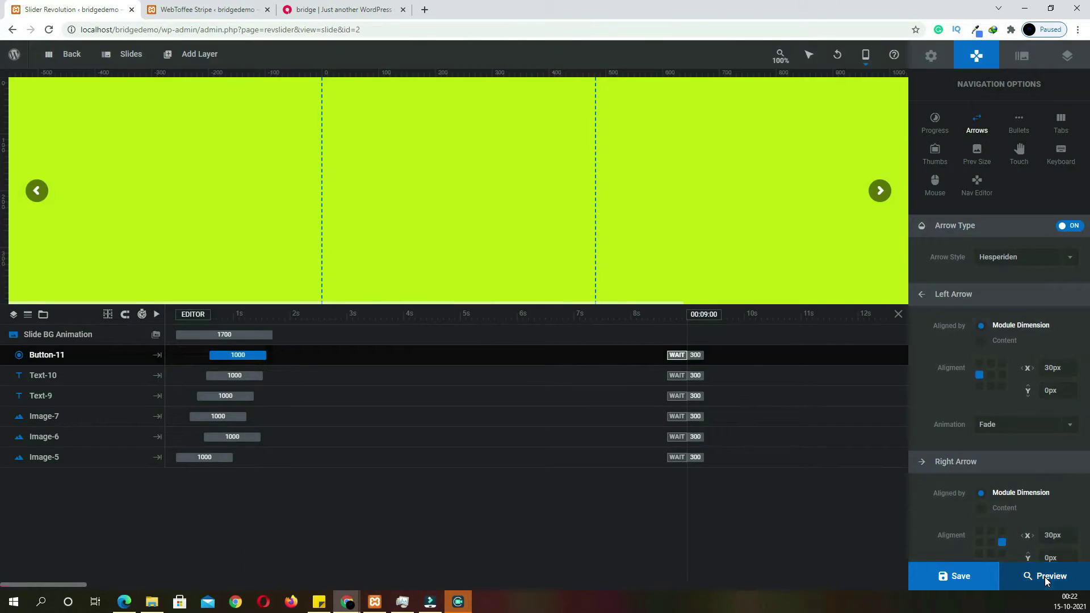
Preview the slider, advance to the second slide, close the preview and save the slide again
click(1045, 577)
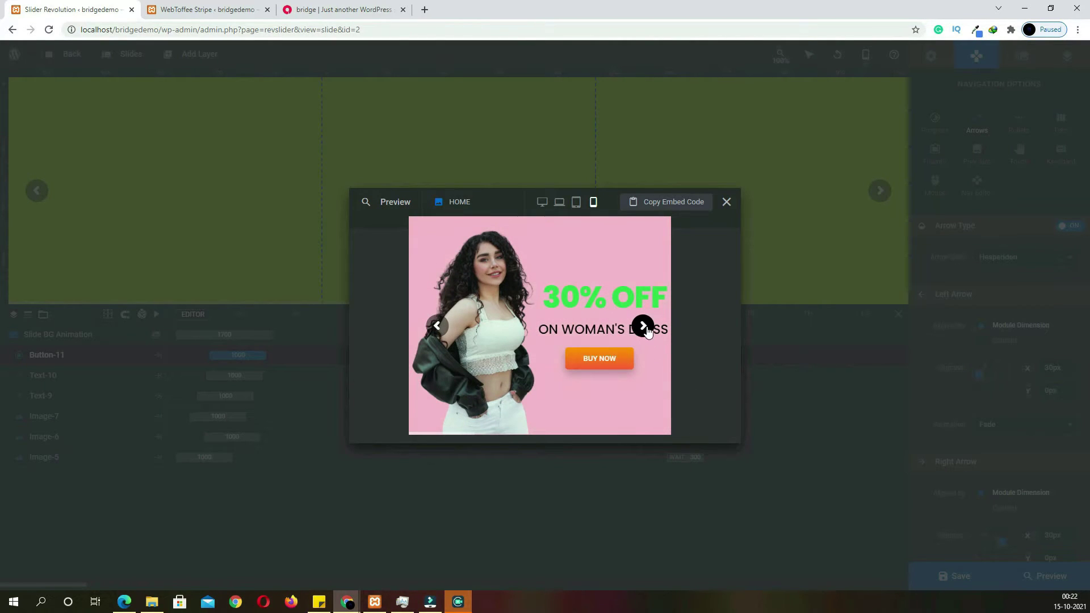
click(644, 327)
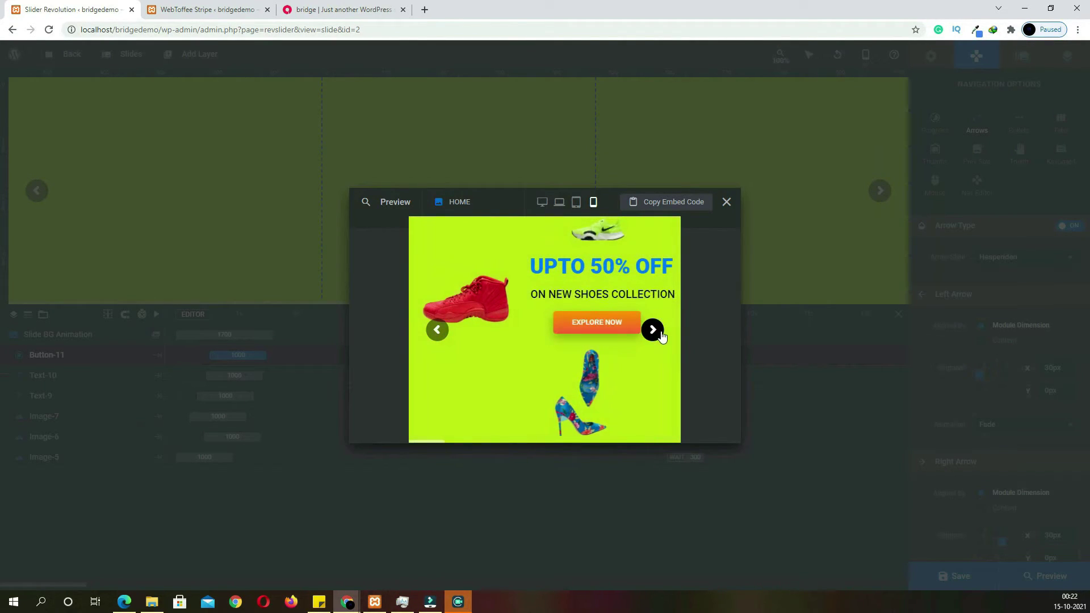
key(Escape)
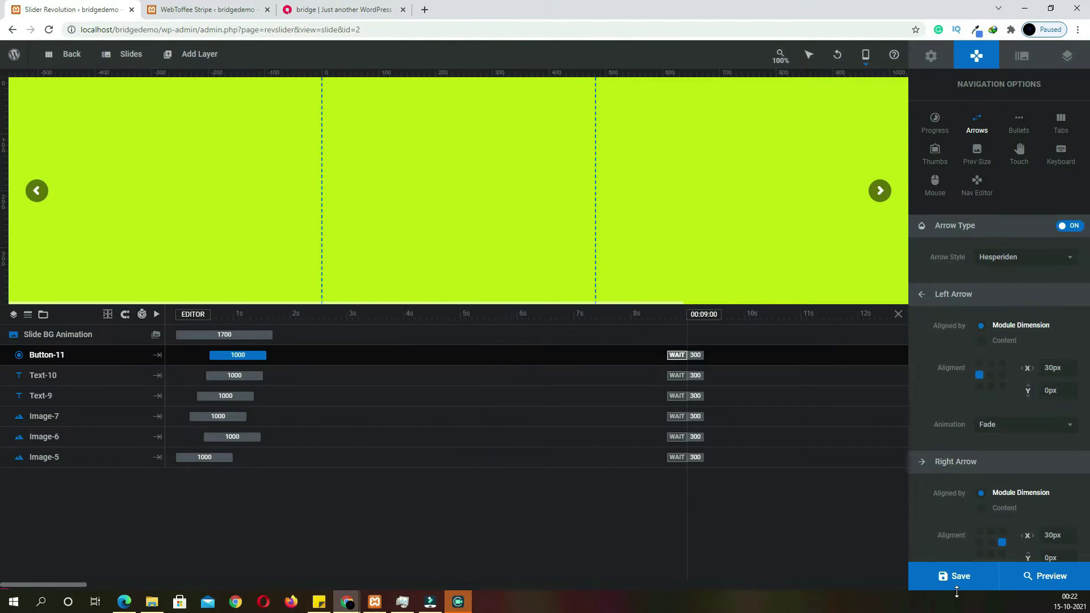
click(957, 578)
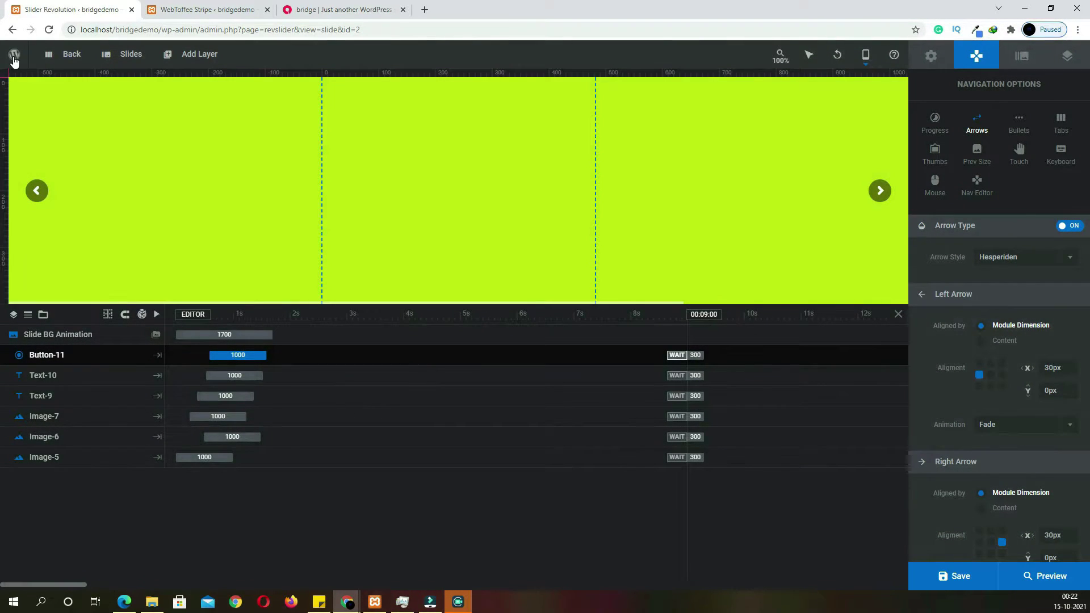
Create and publish a new page titled HOME, then open it in Elementor
mouse_move(14, 54)
mouse_move(37, 98)
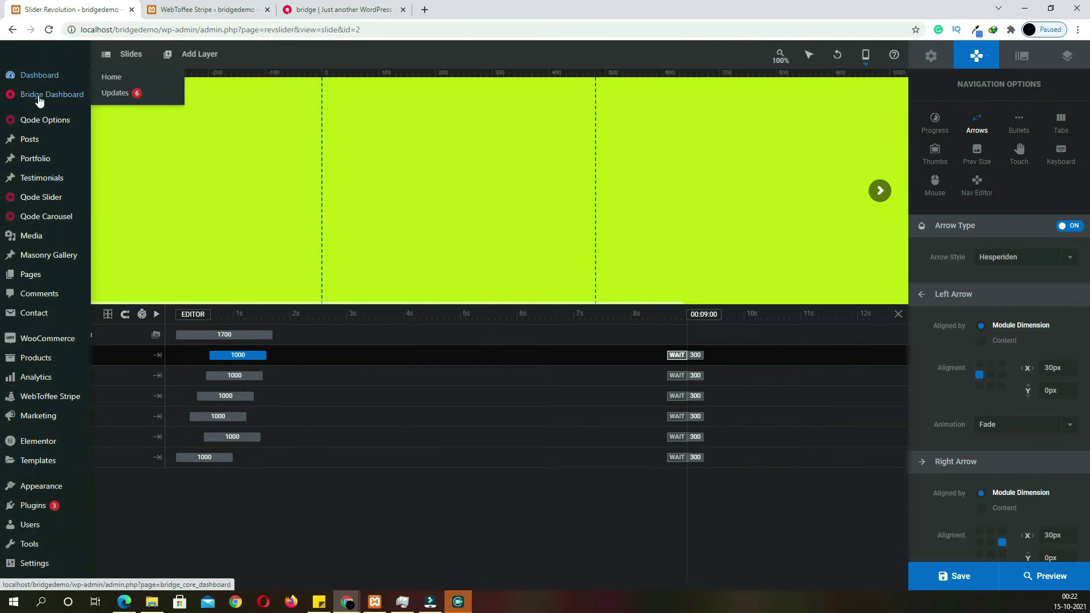
mouse_move(45, 279)
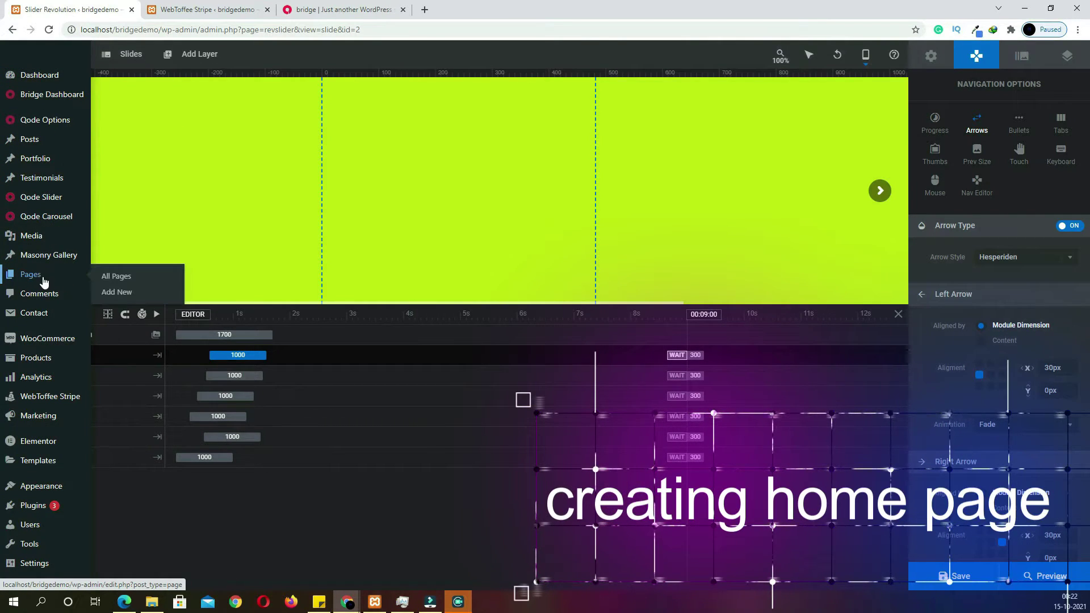
click(38, 277)
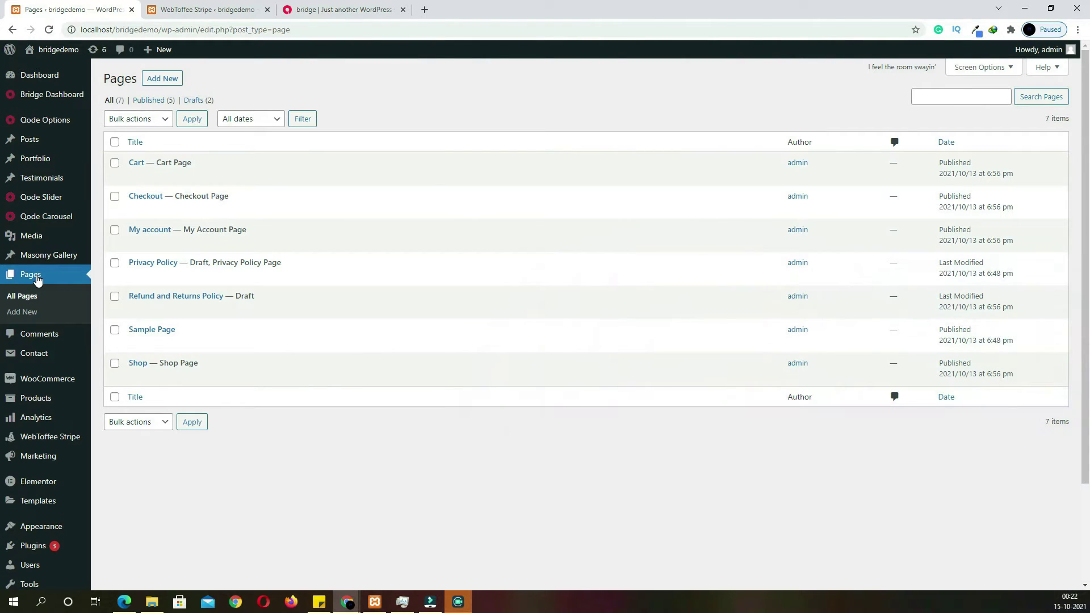
click(160, 82)
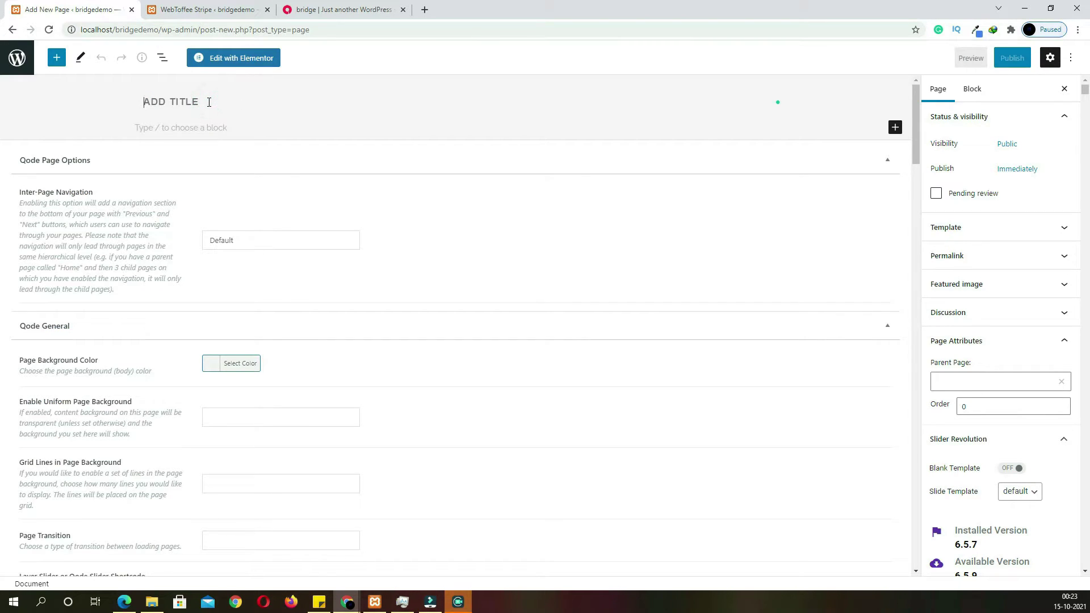
click(209, 101)
text(HOME)
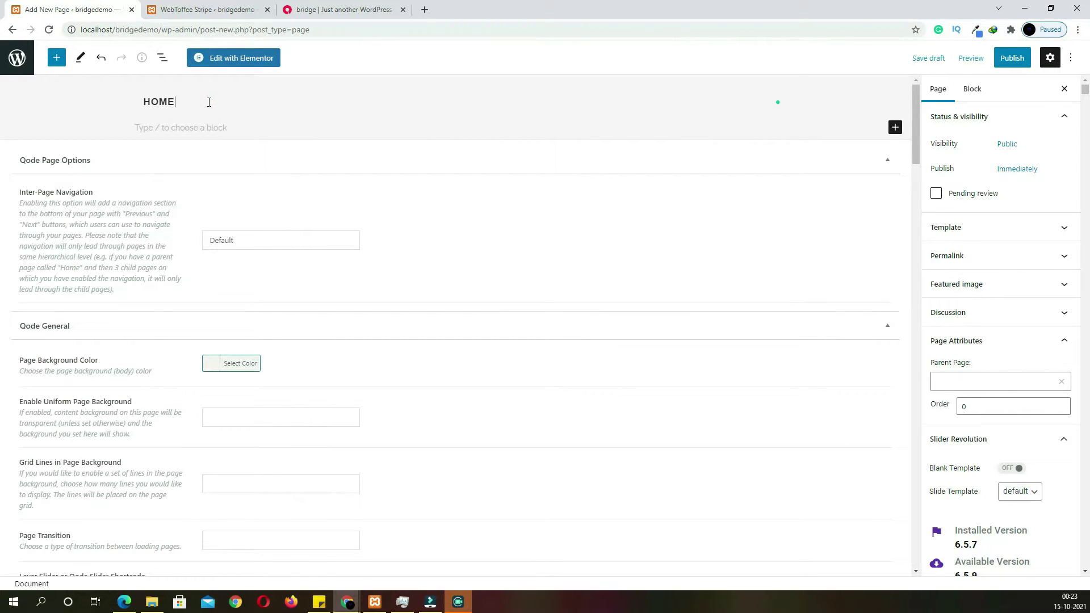
click(1012, 59)
click(999, 56)
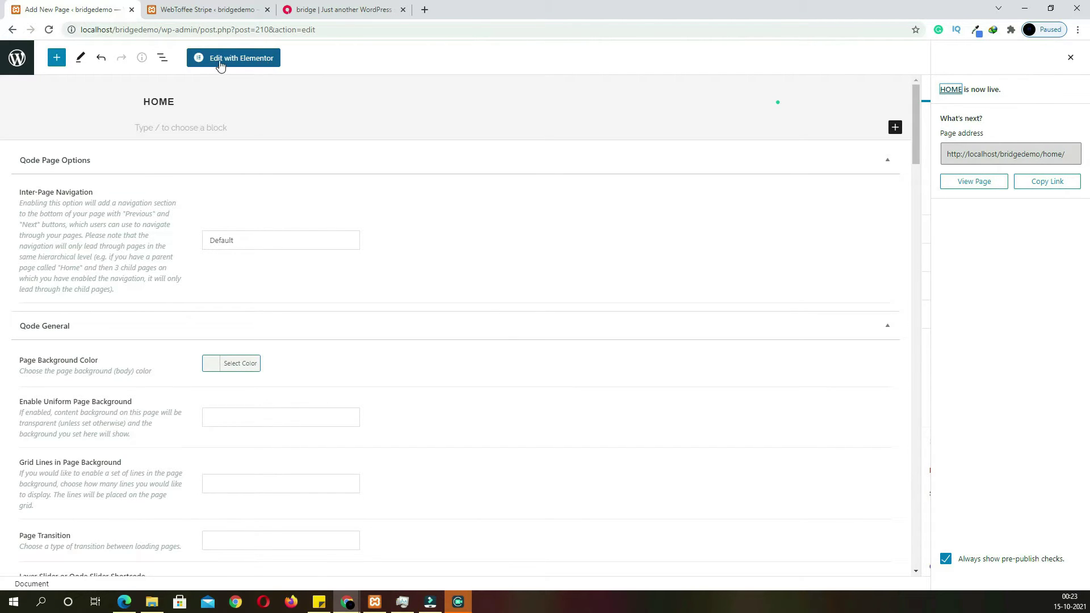
click(258, 58)
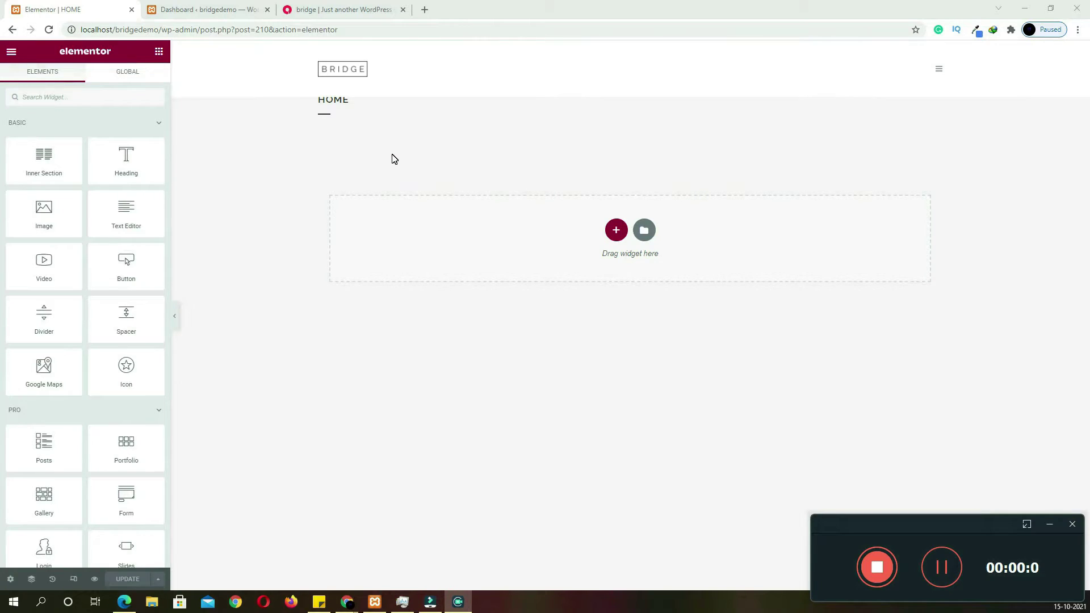
Add a single-column section with Full Width content, stretched across the whole page
click(437, 159)
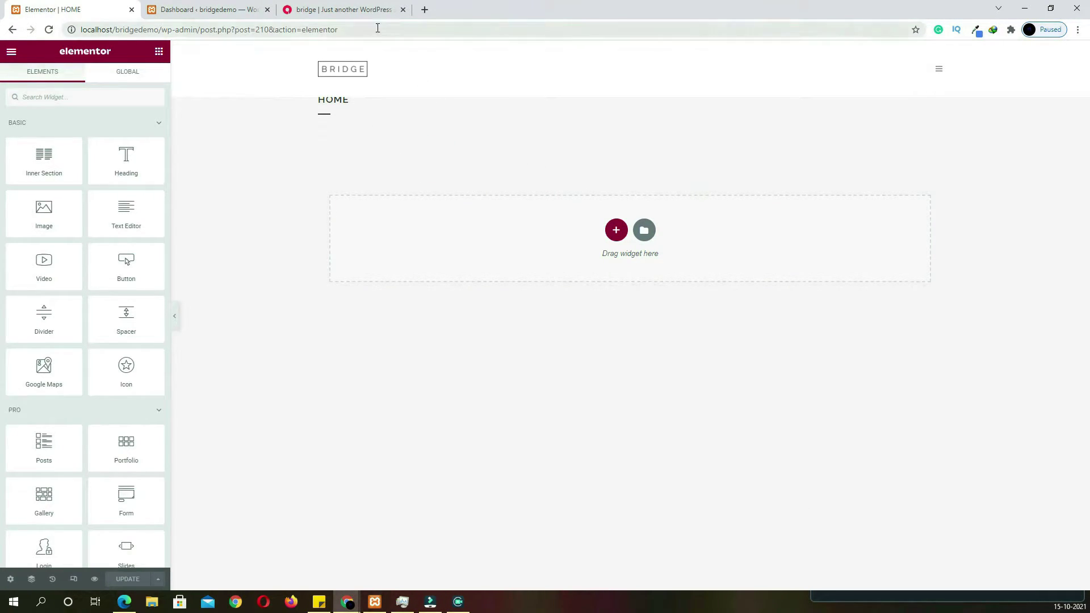
click(357, 10)
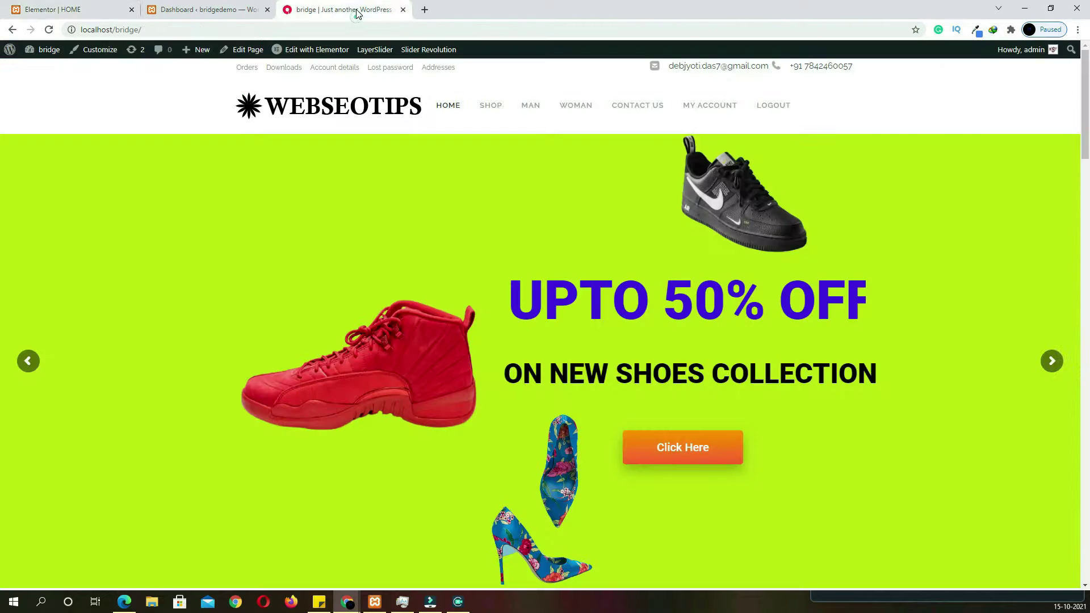
click(85, 10)
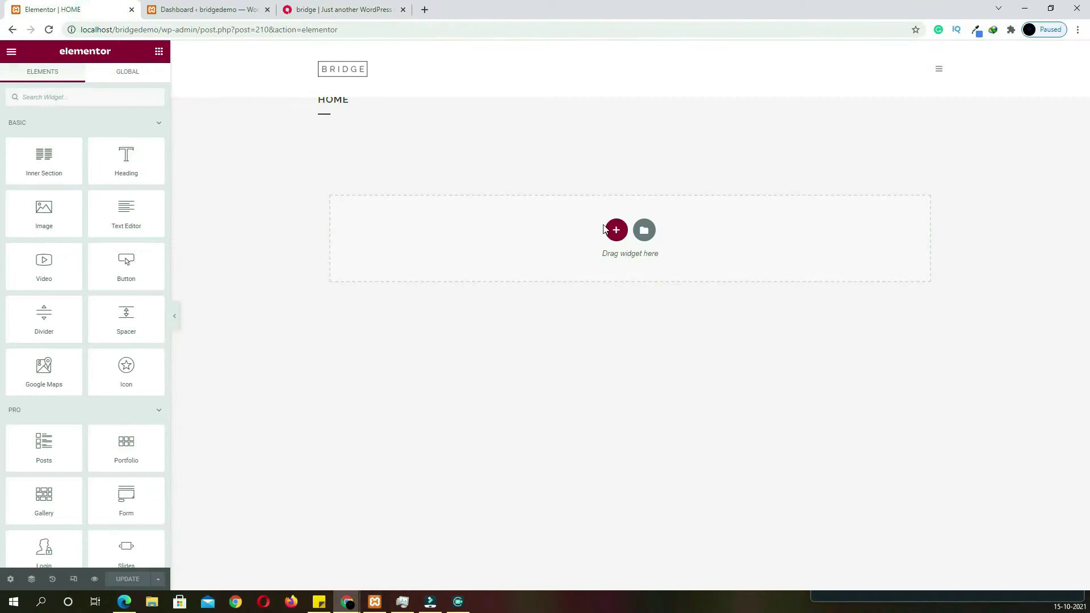
click(618, 232)
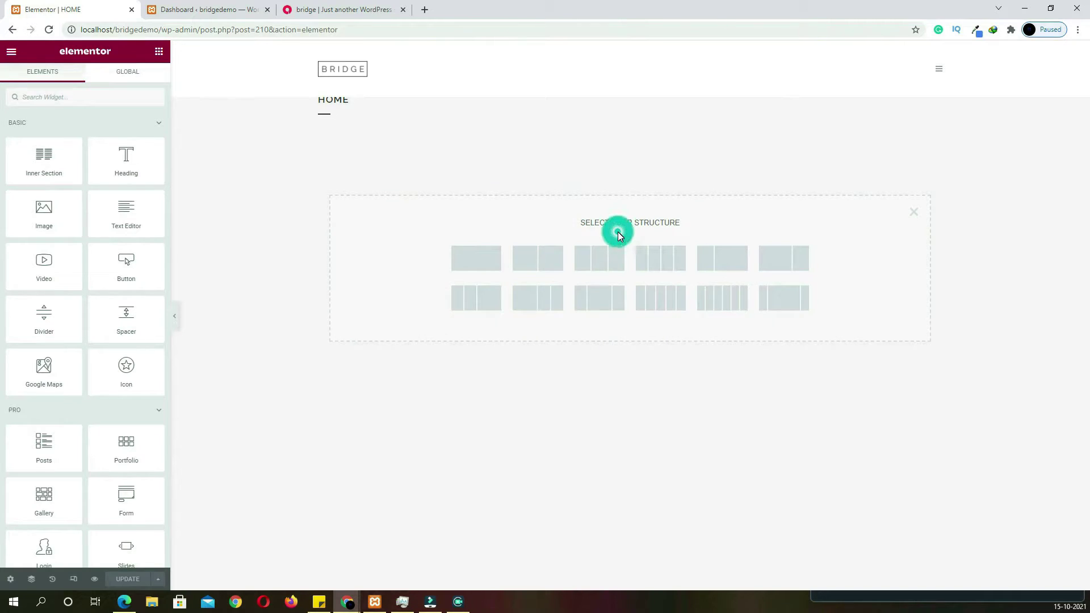
click(484, 270)
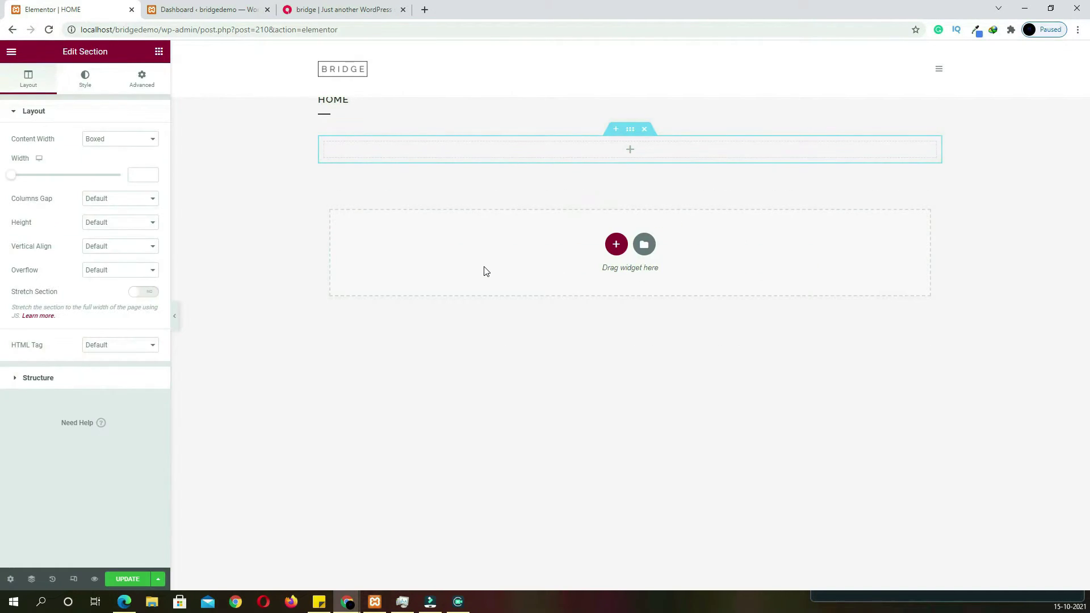
click(148, 152)
click(146, 159)
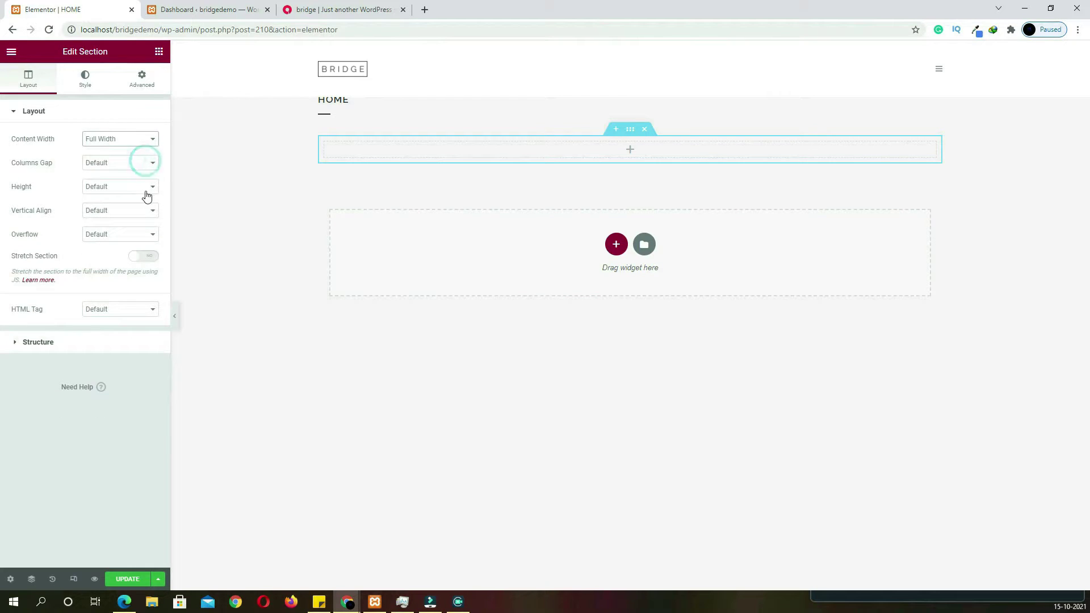
click(140, 257)
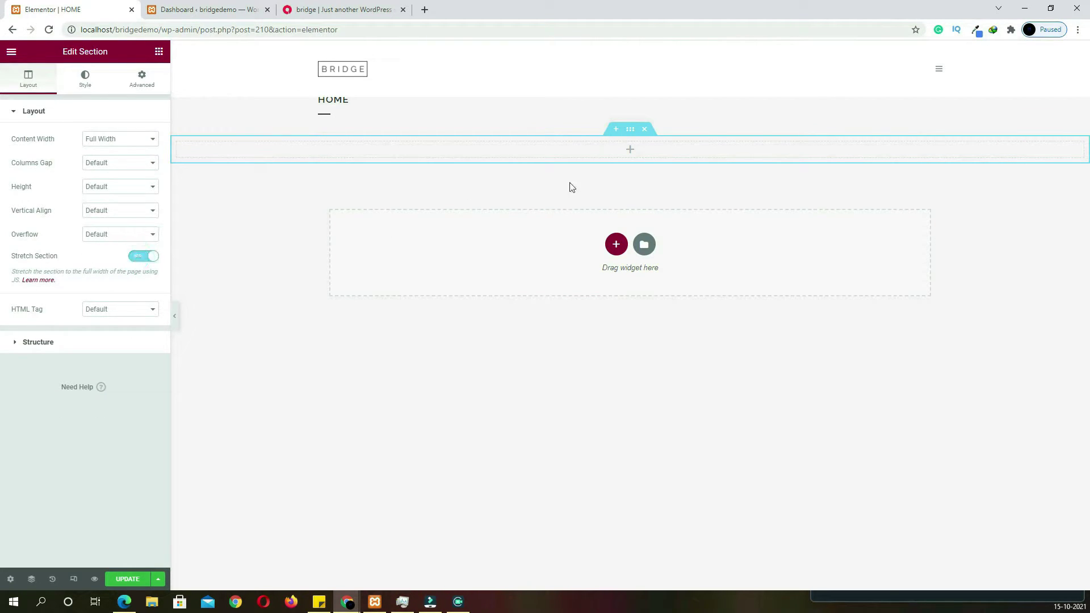
Search widgets for 'SLIDER R' and drop Slider Revolution 6 into the section
click(631, 151)
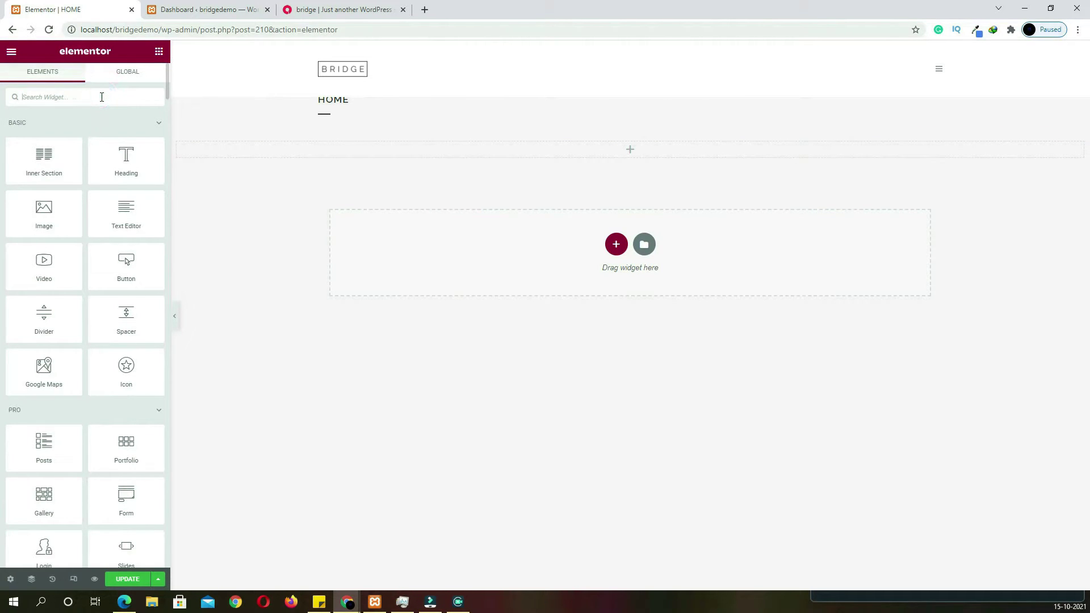
text(SLI)
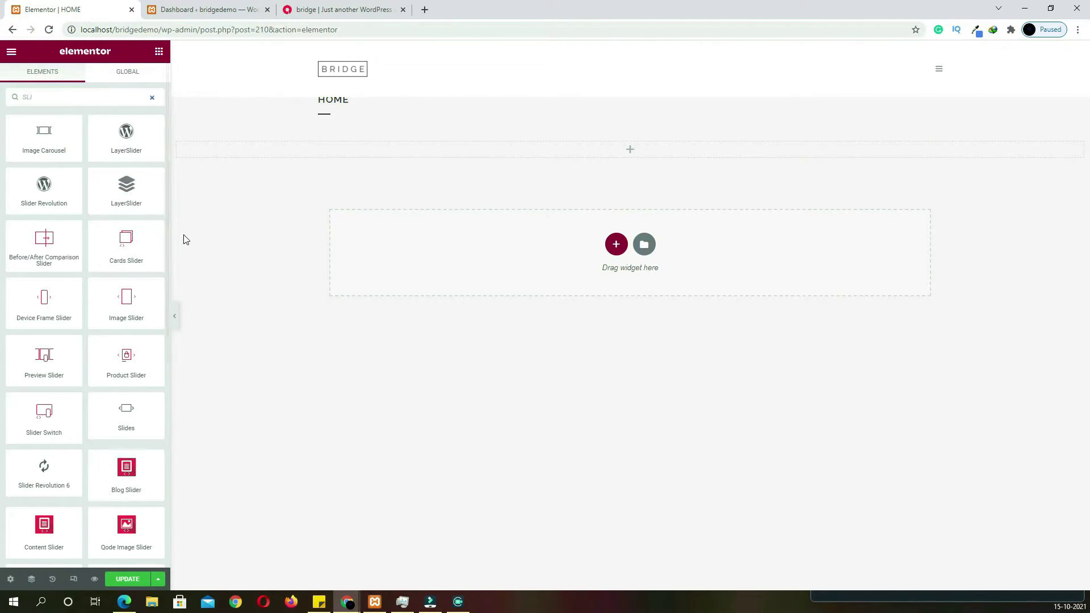
text(DER R)
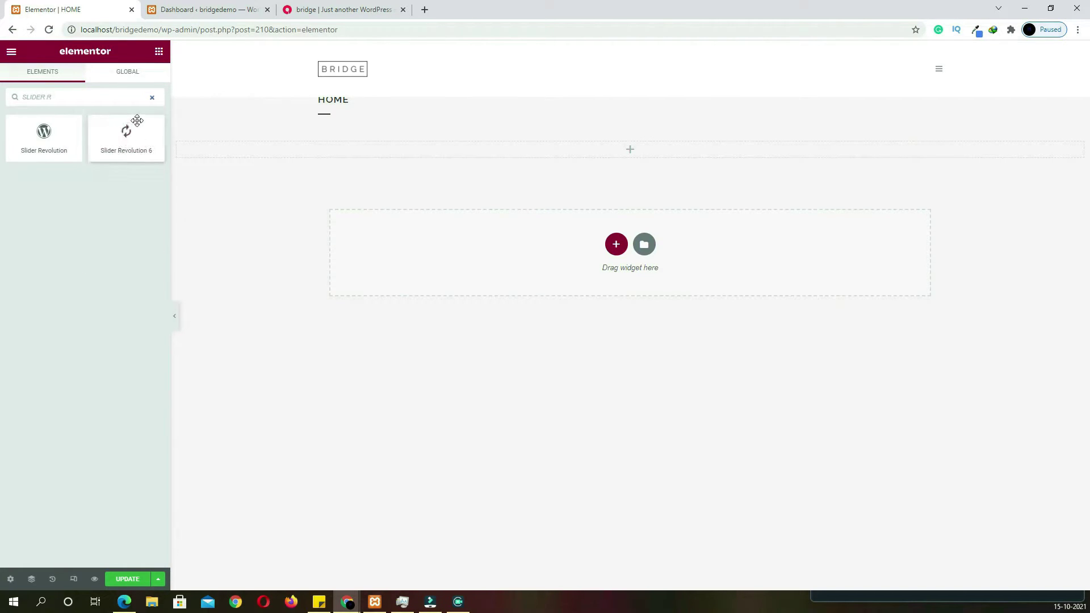
drag(130, 131, 481, 151)
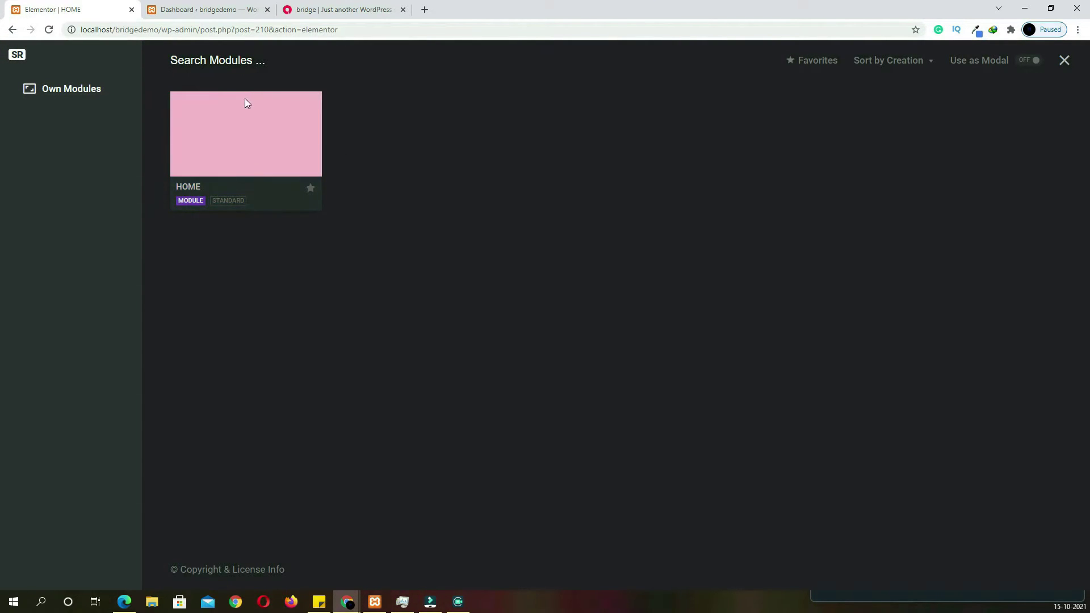
Choose the HOME module for the Slider Revolution 6 widget, then go to the WordPress dashboard
click(248, 138)
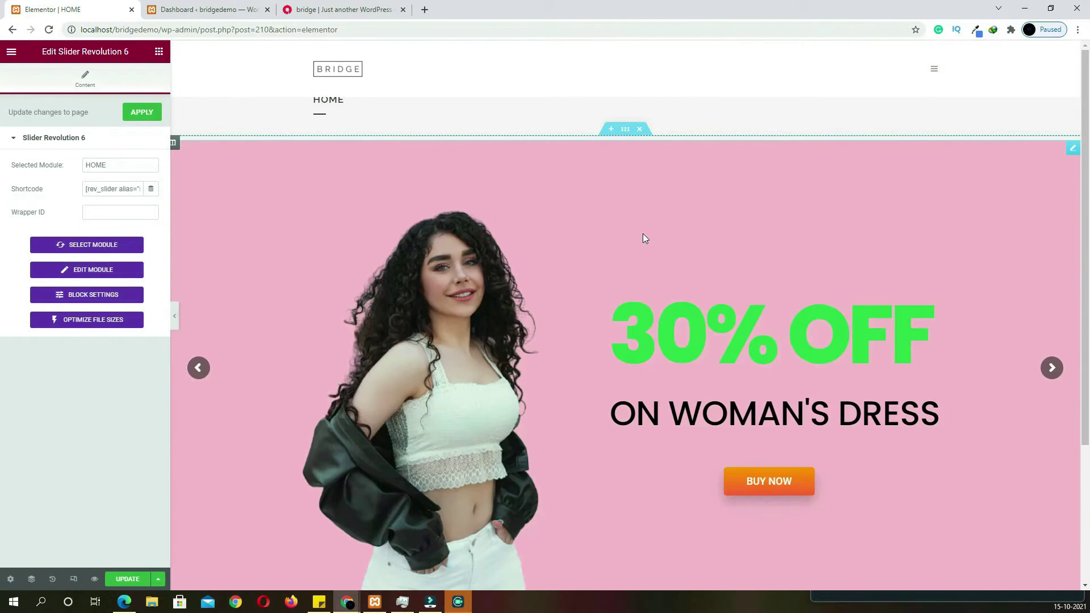
scroll(846, 198, down, 3)
scroll(840, 224, up, 3)
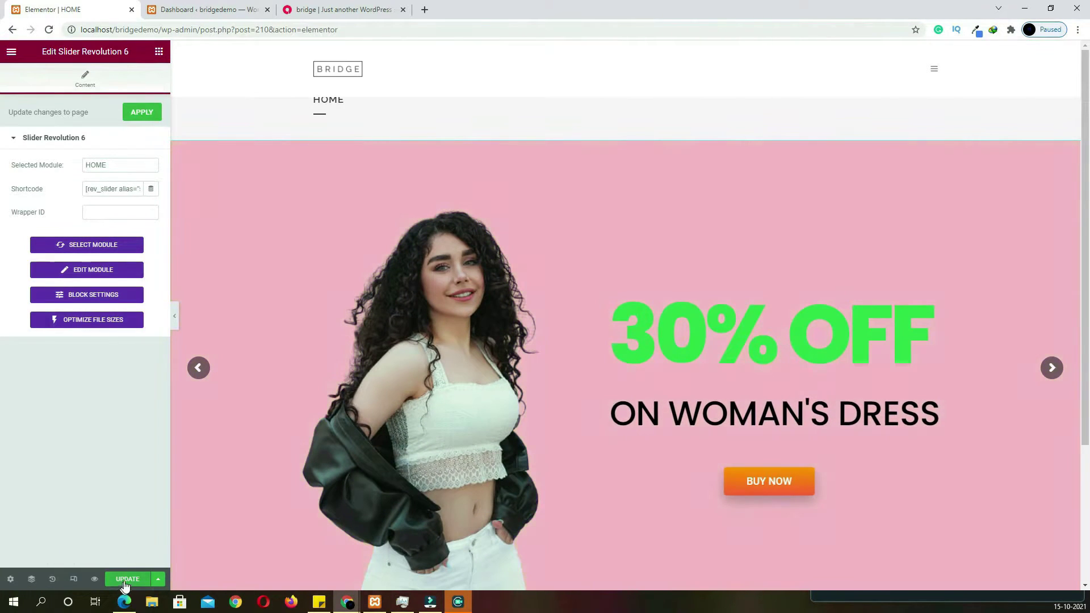
click(230, 12)
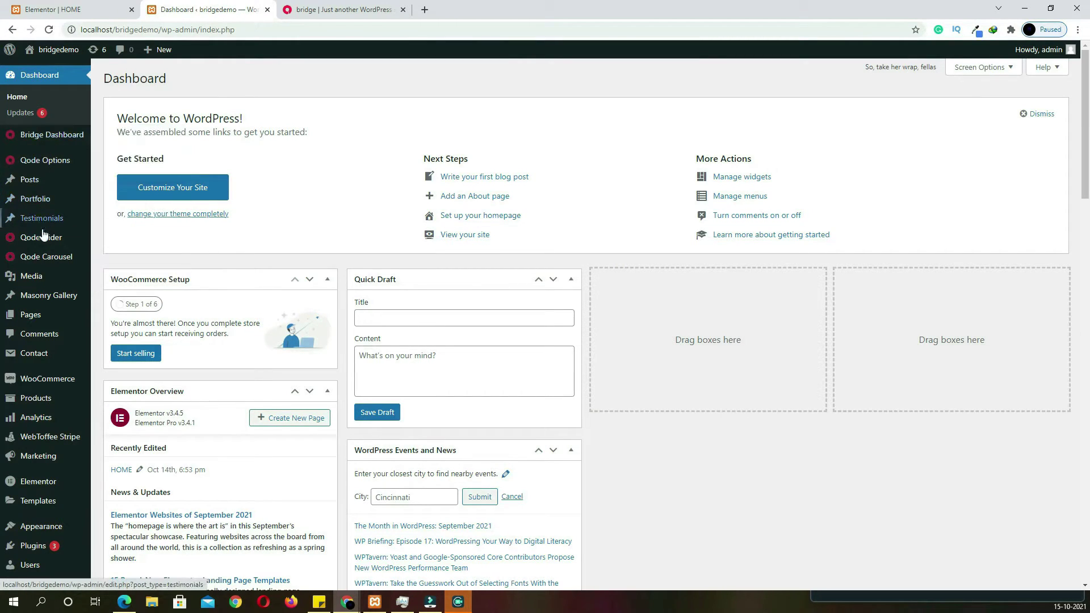
In Qode Options > Title, set Hide Title Area to Yes with bottom margins 0, and save
mouse_move(48, 171)
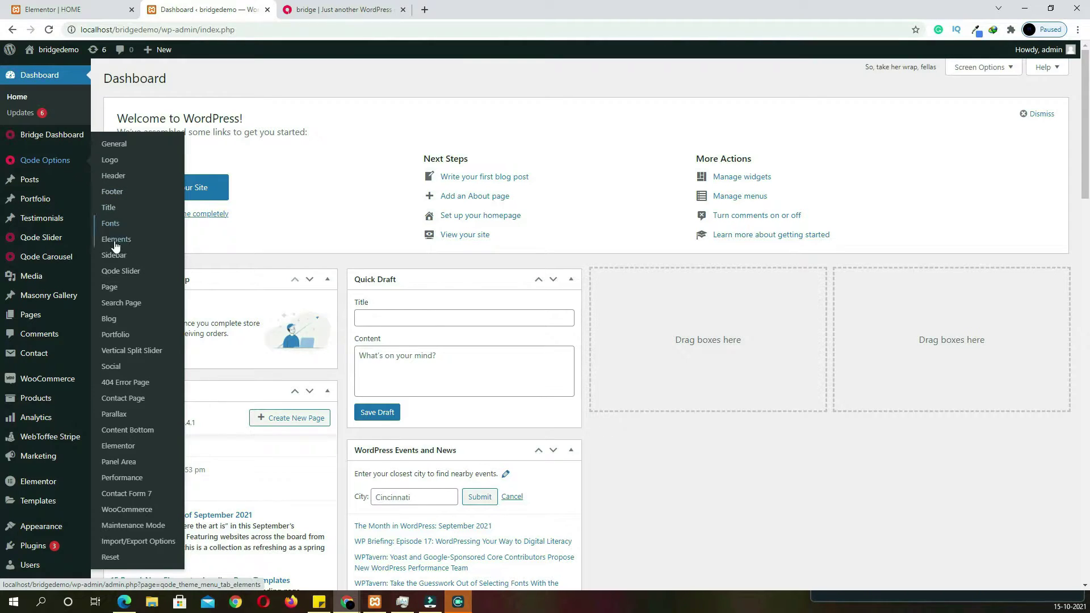
click(118, 223)
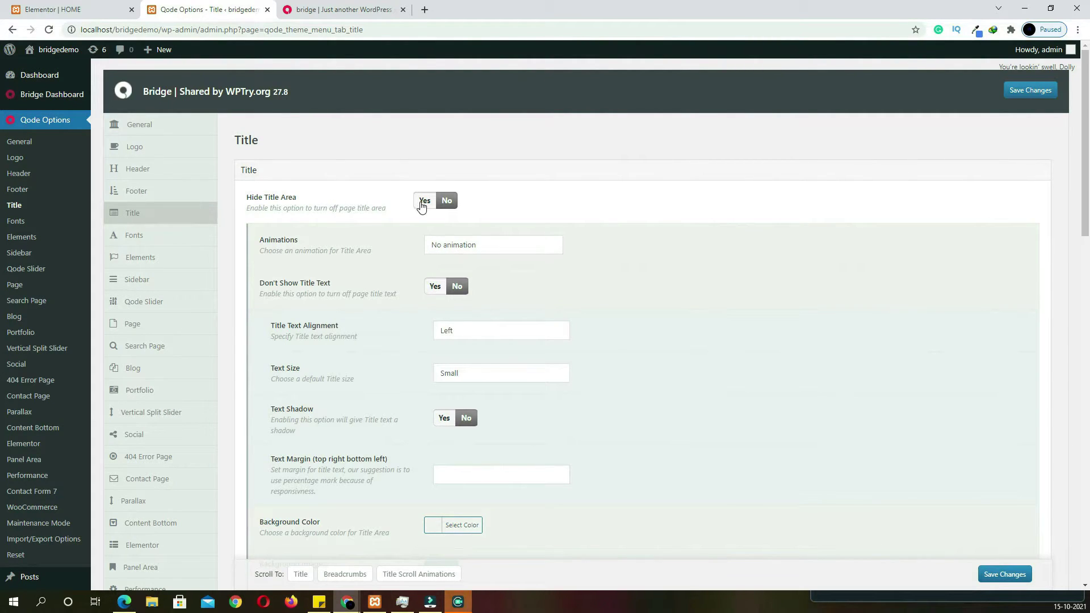
click(421, 204)
click(444, 239)
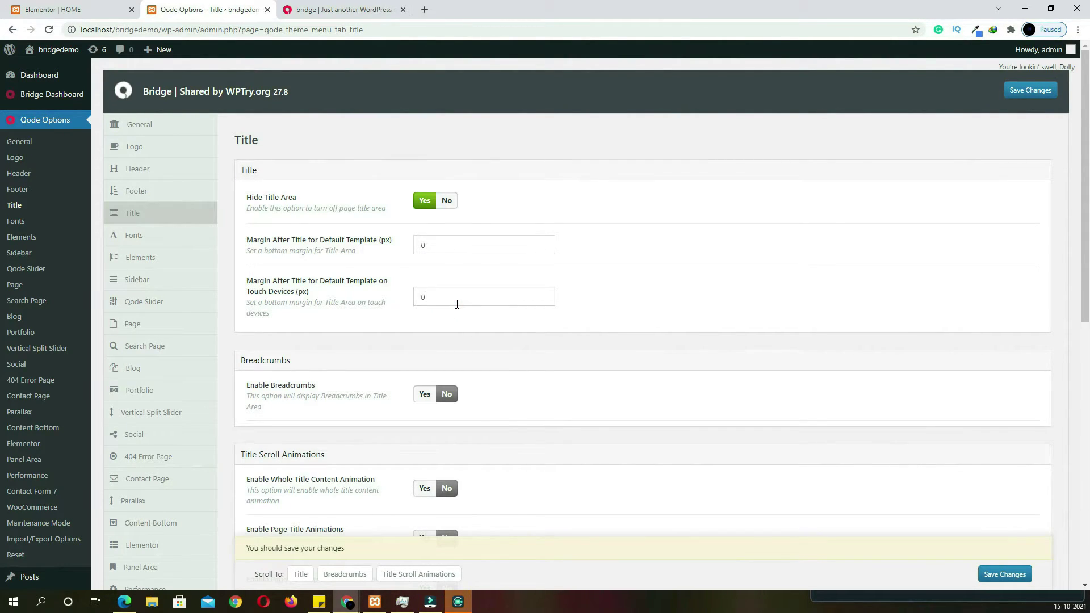
click(988, 576)
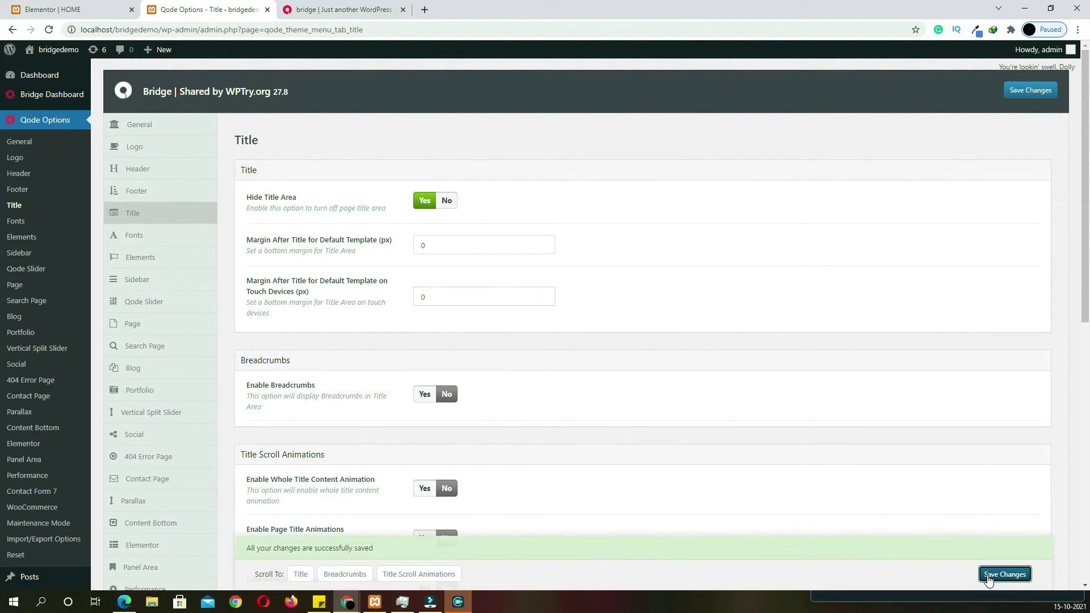
Reload the editor and set the slider column's padding to 0 on all four sides
click(117, 11)
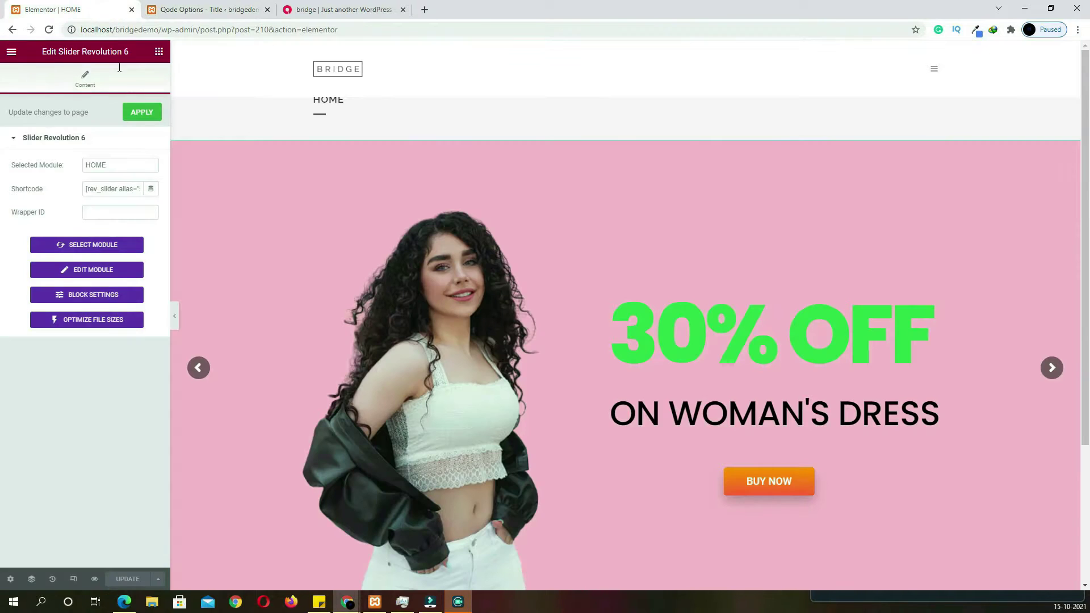
click(48, 30)
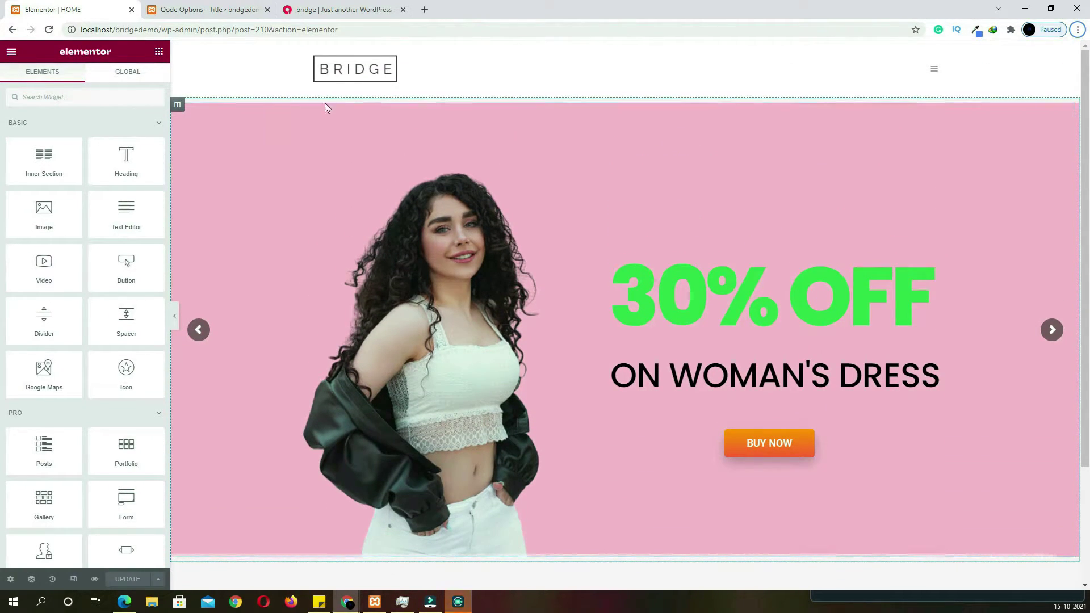
click(330, 147)
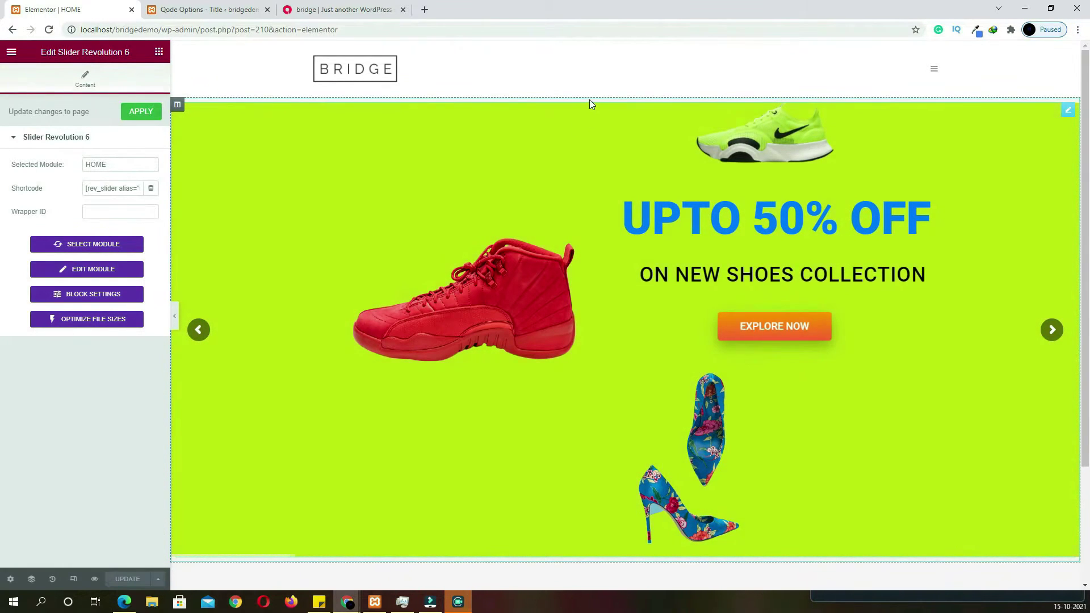
click(234, 96)
click(178, 105)
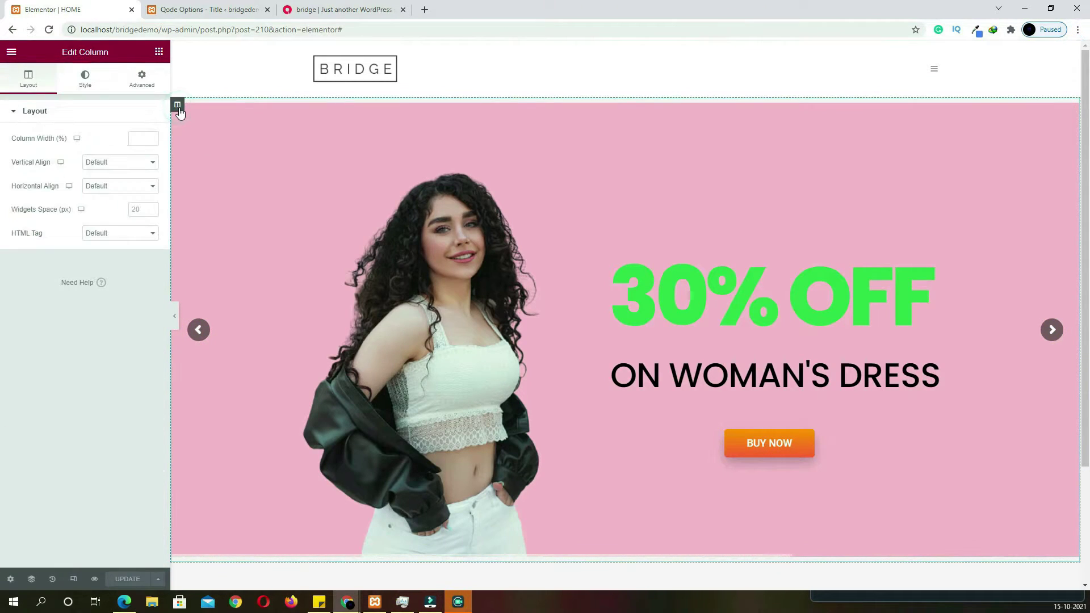
click(141, 84)
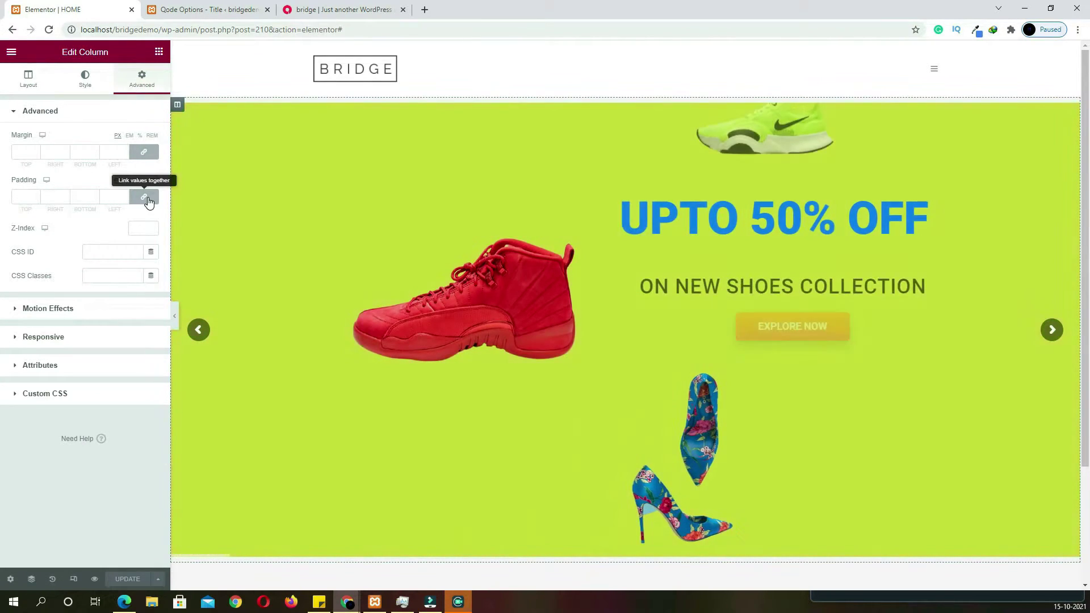
click(146, 198)
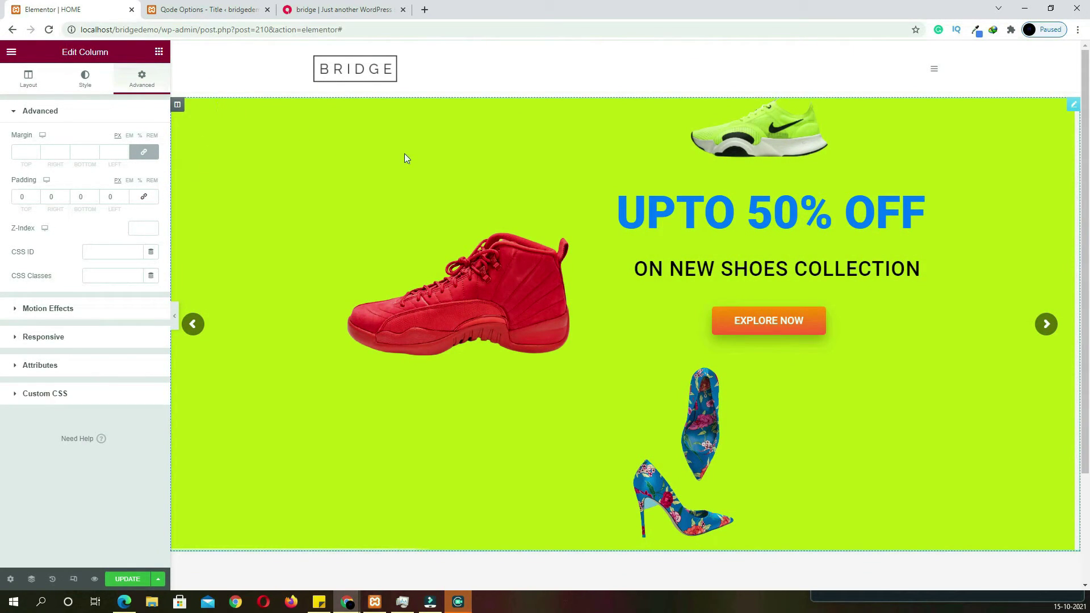
click(326, 10)
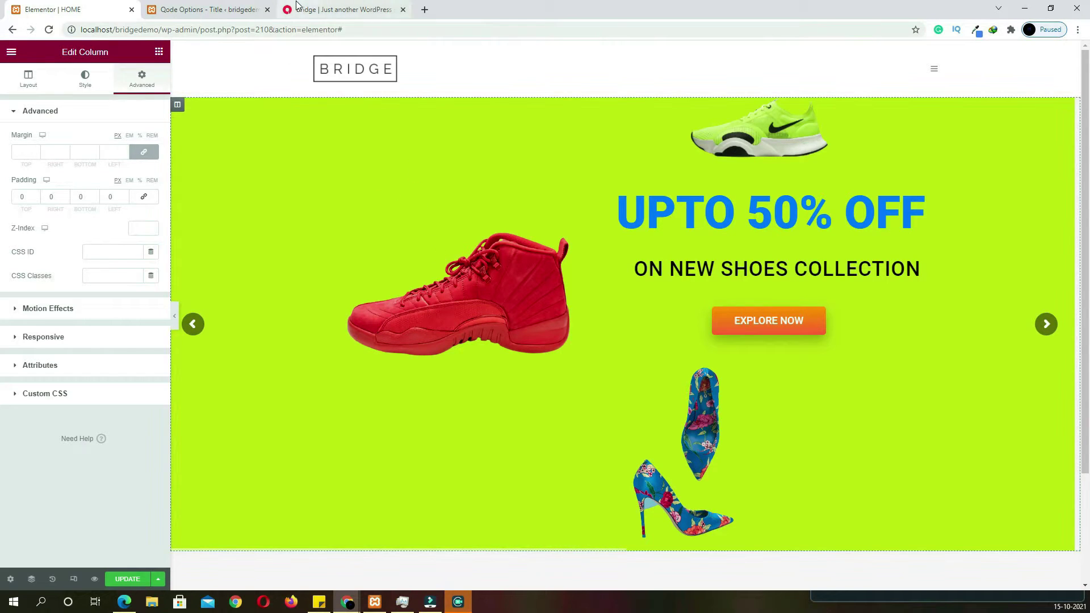
scroll(414, 266, down, 6)
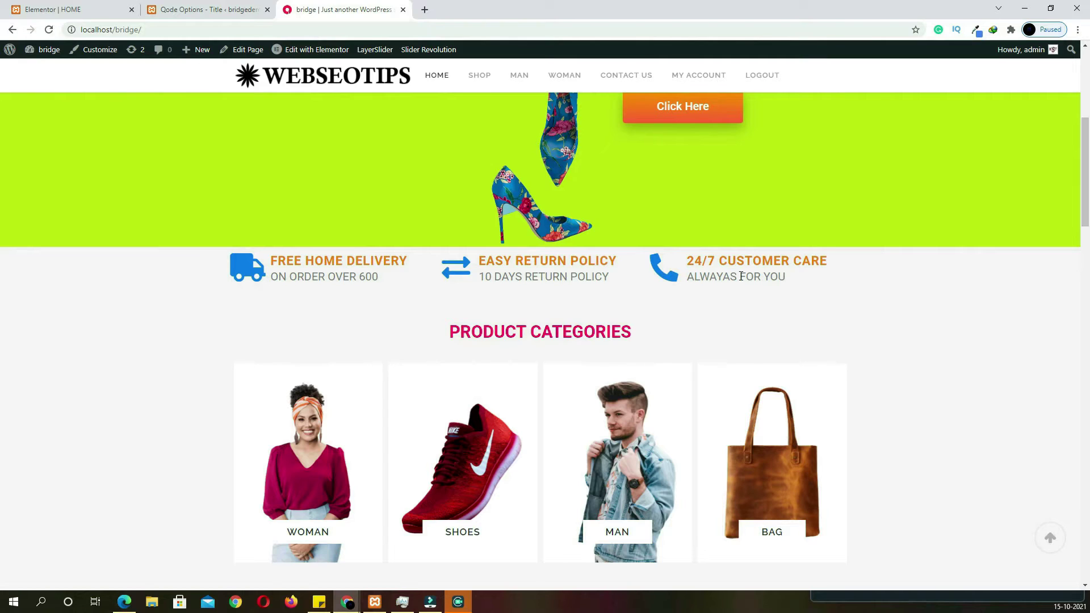
click(59, 10)
scroll(522, 360, down, 2)
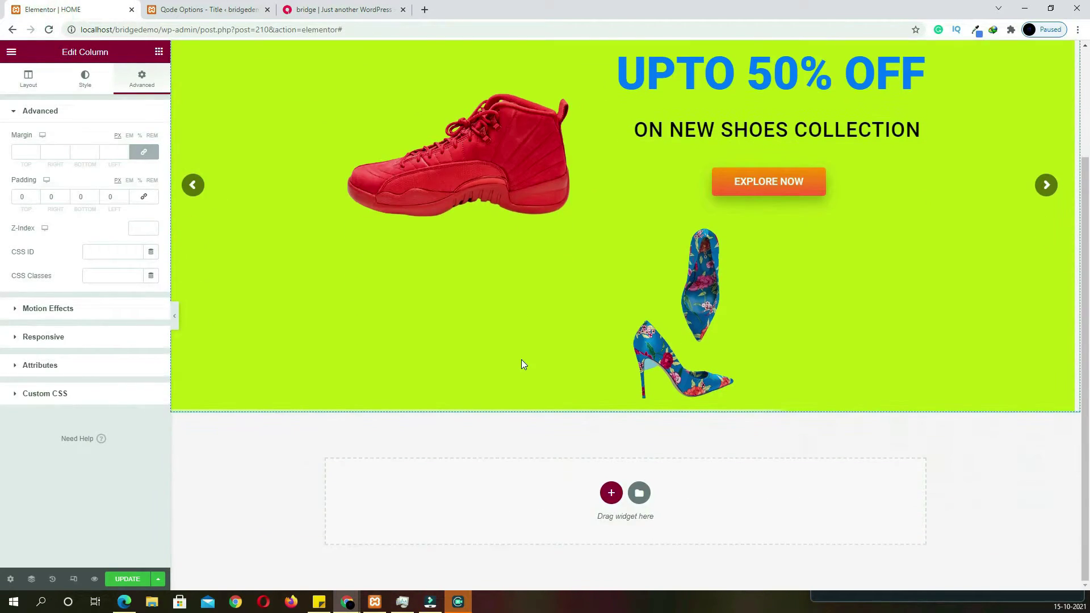
Add a three-column section below the slider with an Icon Box in the first column
click(610, 492)
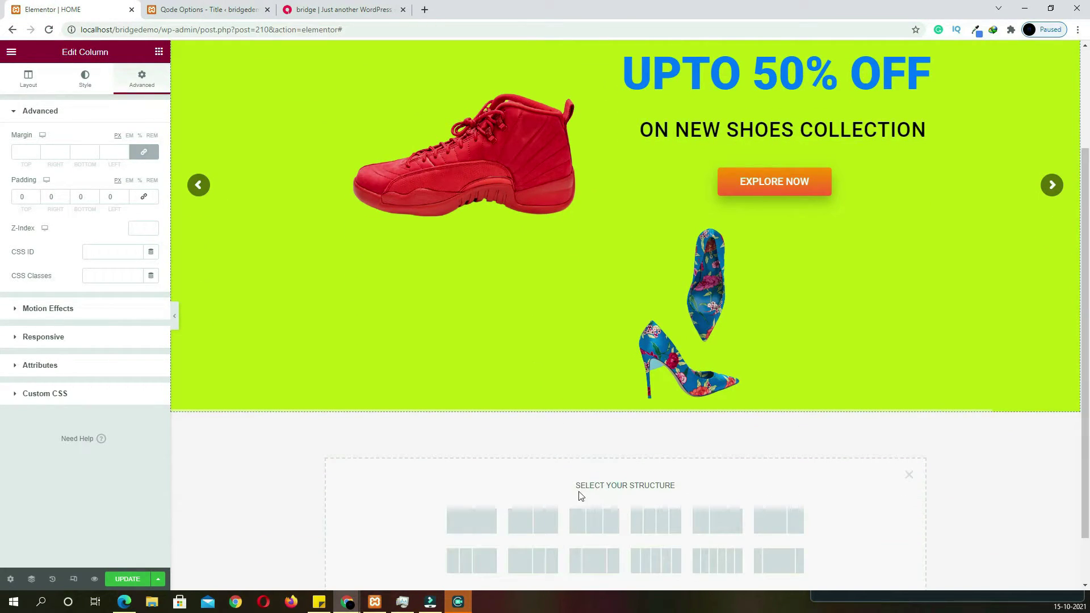
click(595, 524)
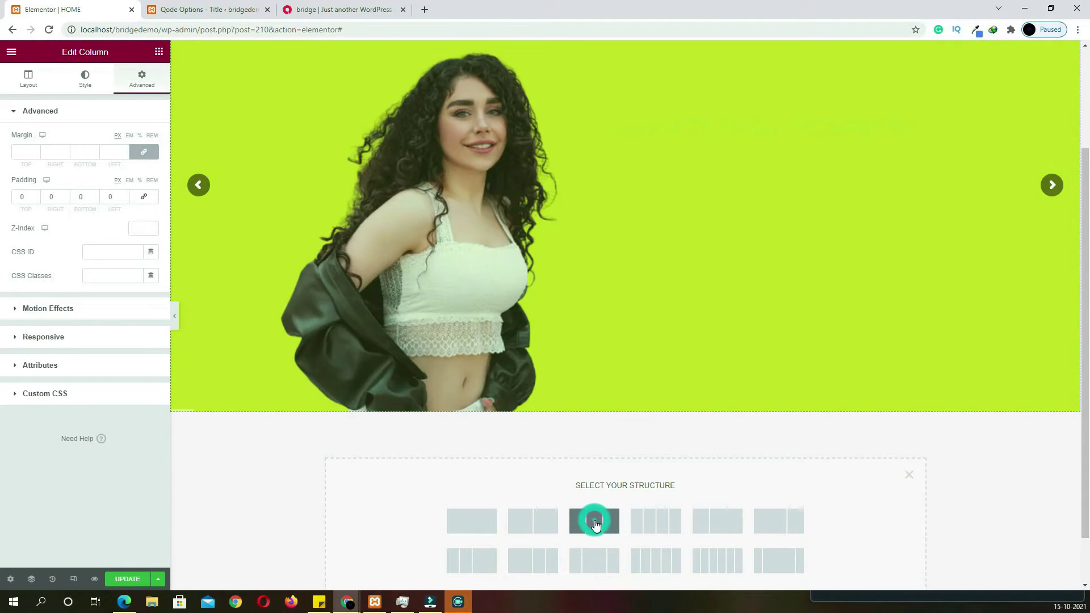
click(417, 433)
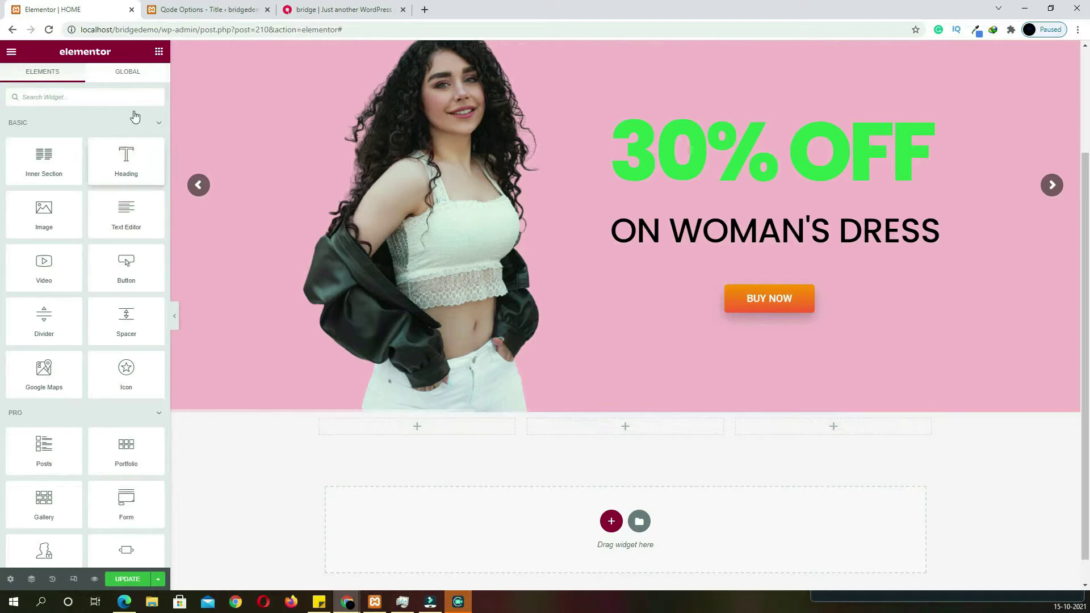
click(62, 94)
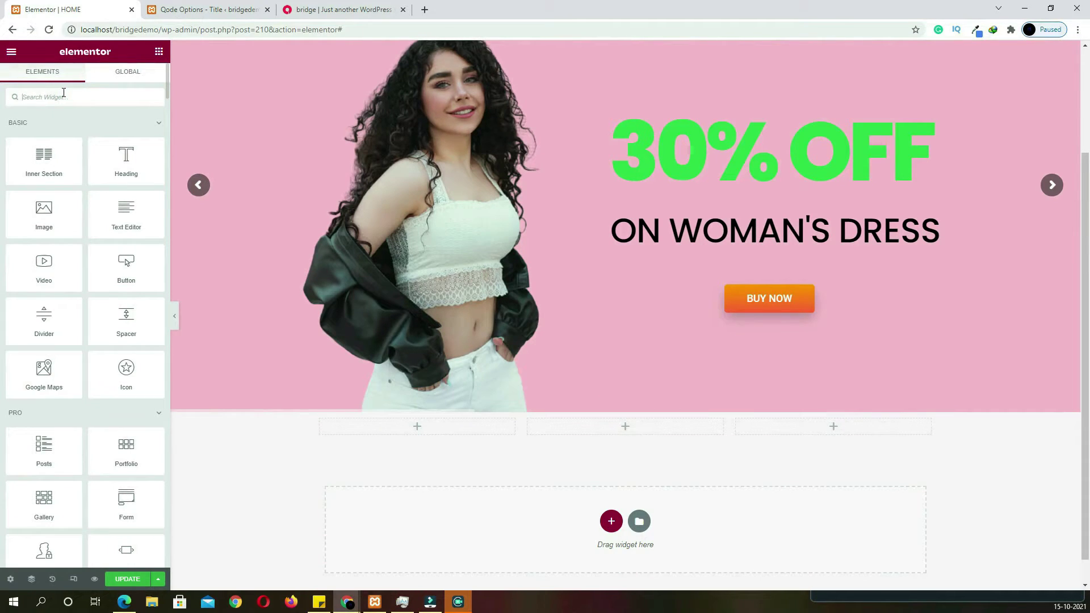
text(ICON)
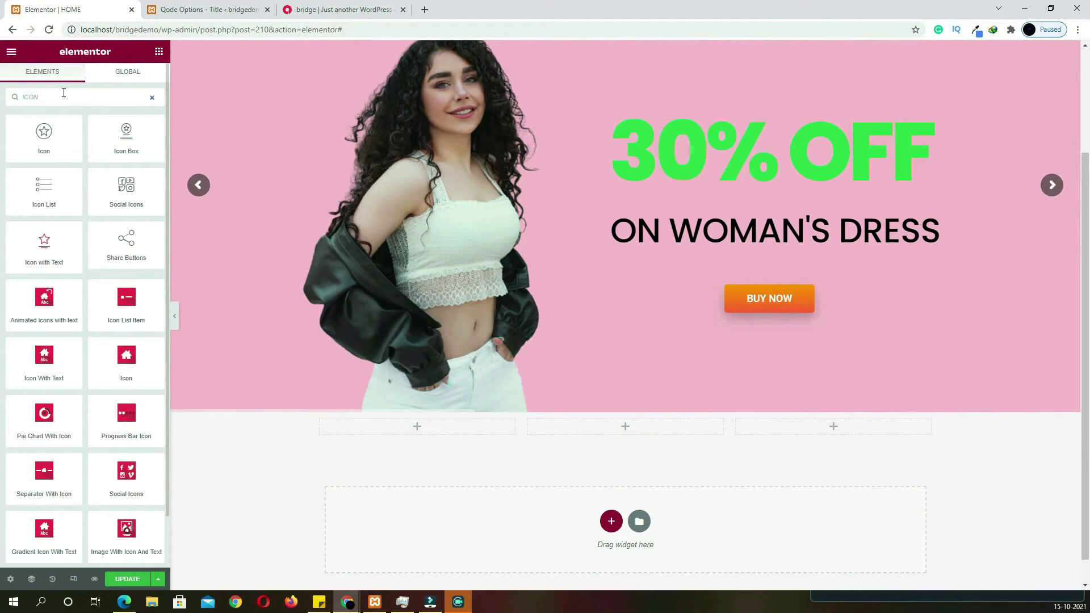
drag(122, 147, 409, 435)
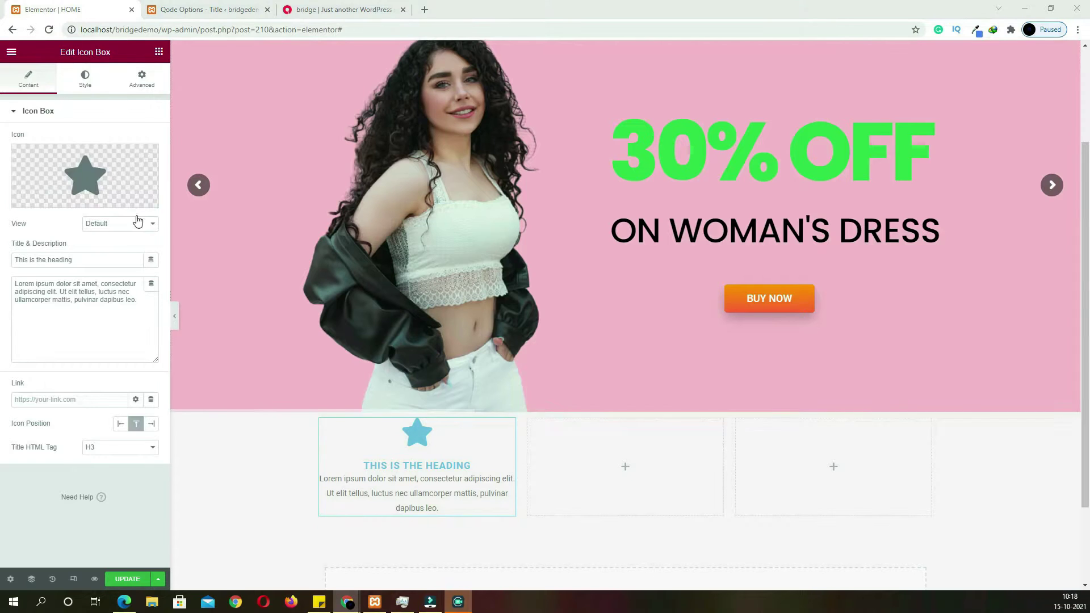
Set the icon box's icon to the Truck icon
click(107, 184)
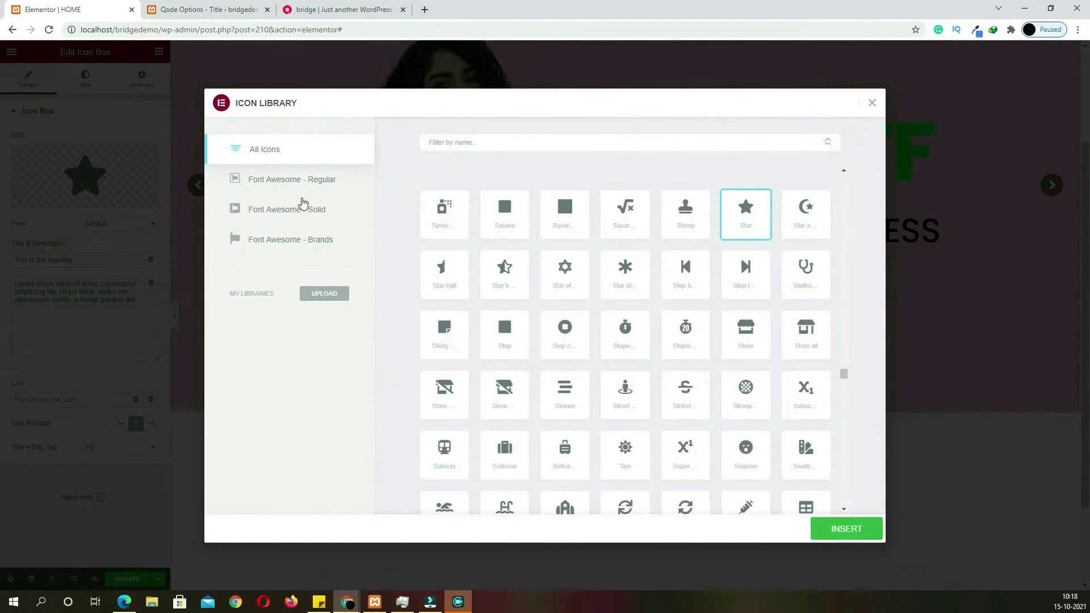
click(487, 143)
text(TR)
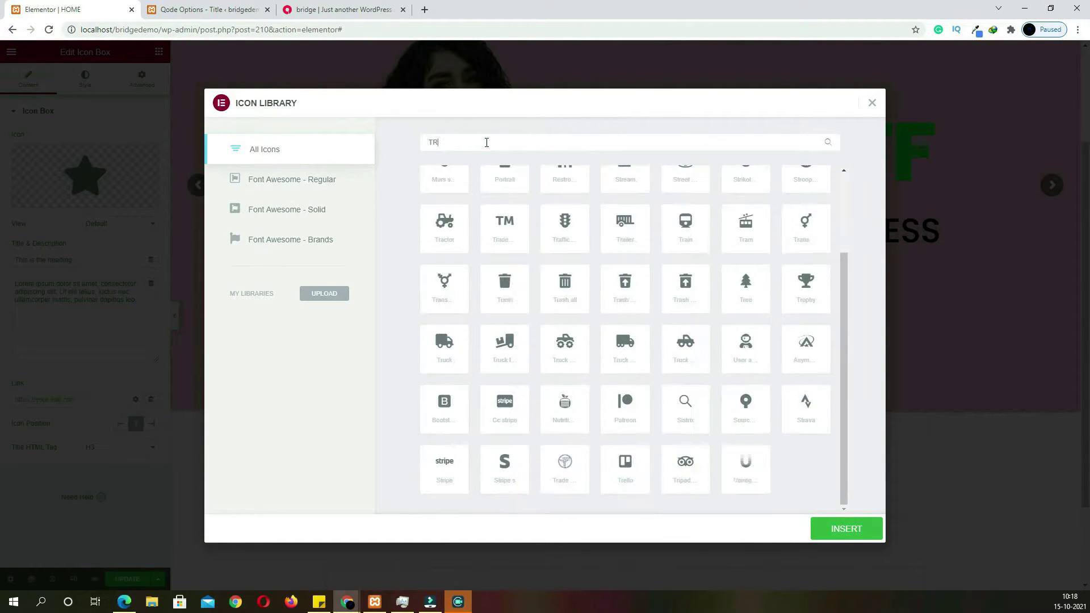
text(UCK)
click(463, 211)
click(860, 534)
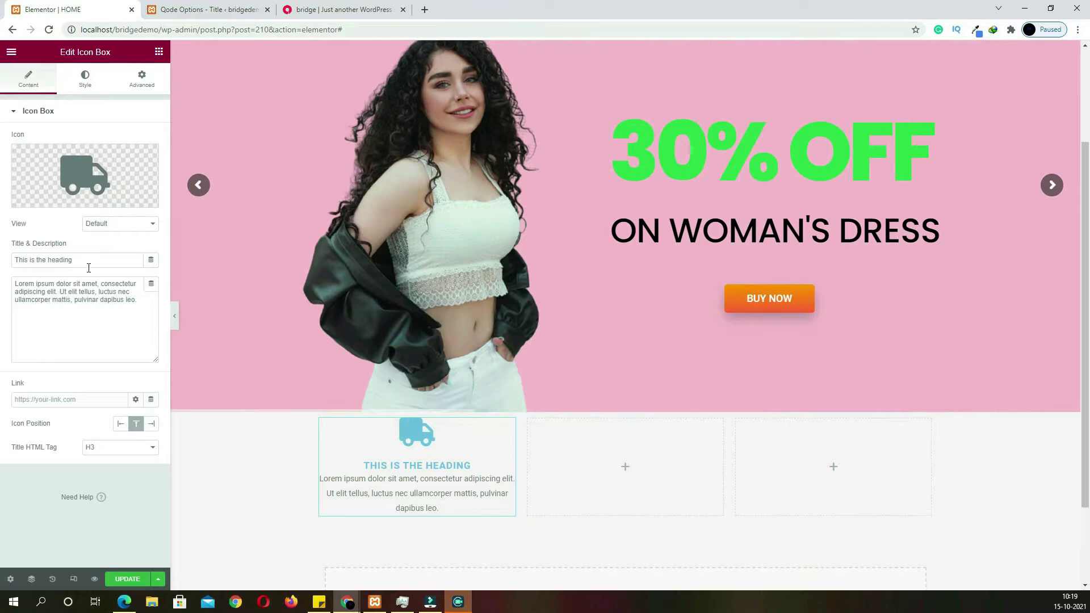
Set the title to FREE HOME DELIVERY, description to ON ORDER OVER 600, and icon position Left
drag(88, 268, 1, 231)
text(FREE HOME DELIVERY)
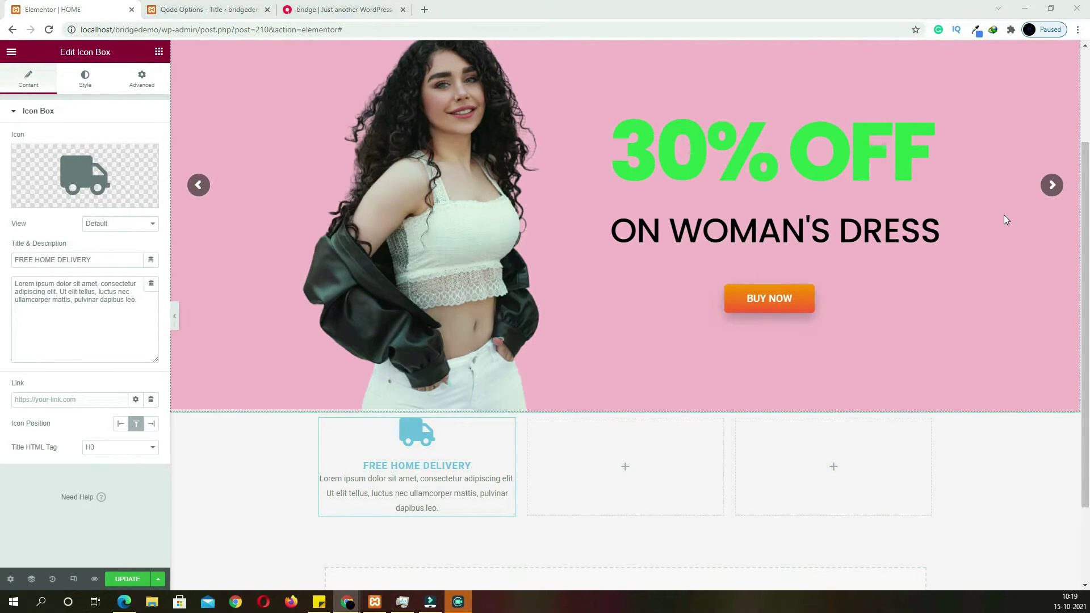
click(124, 310)
key(ctrl+a)
text(ON ORDER OVER 600)
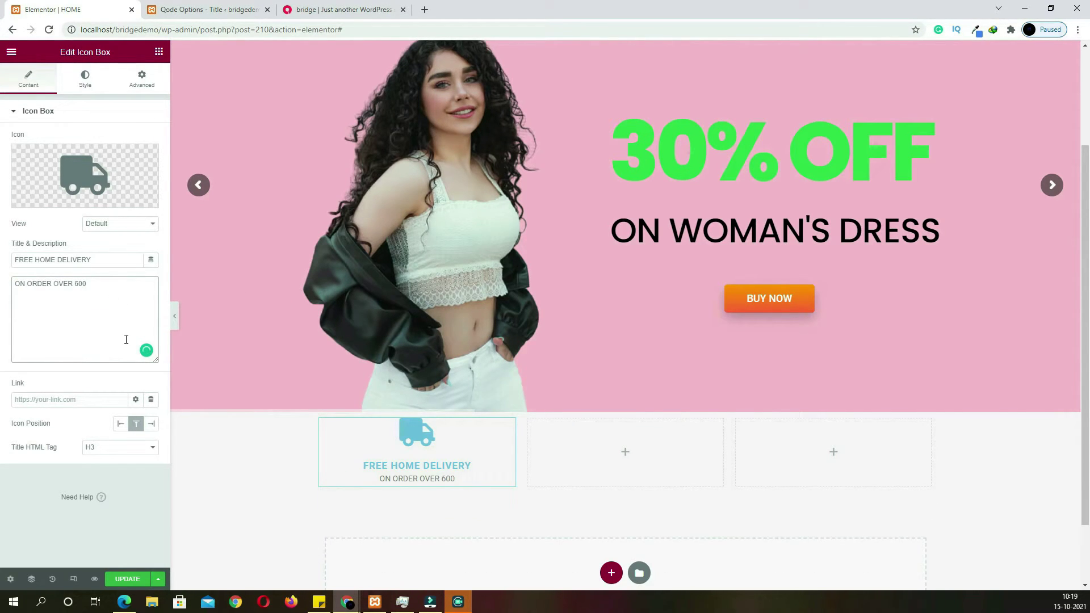
click(121, 433)
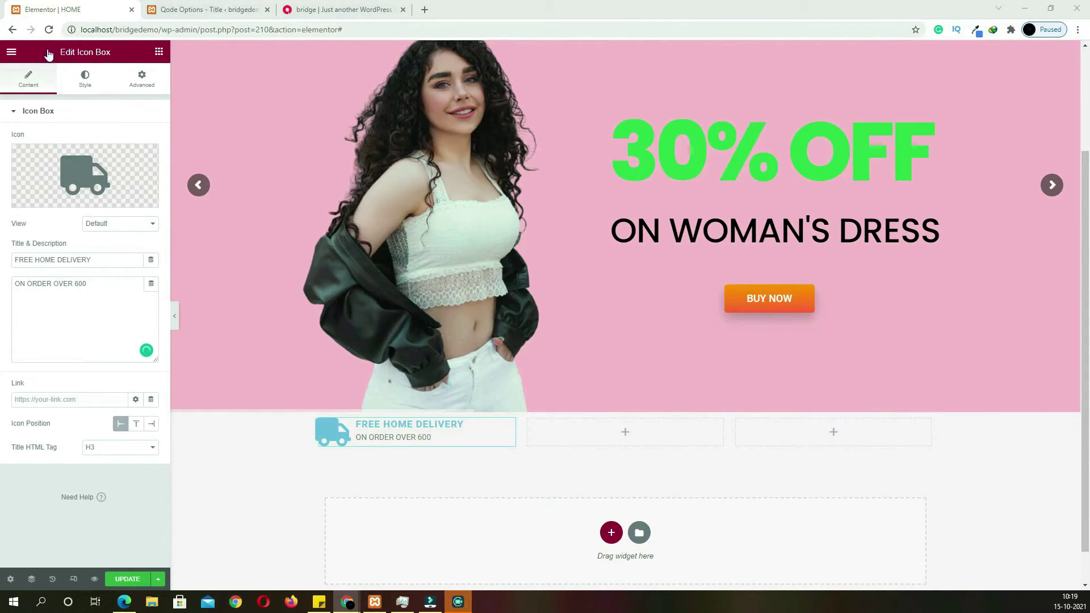
click(85, 83)
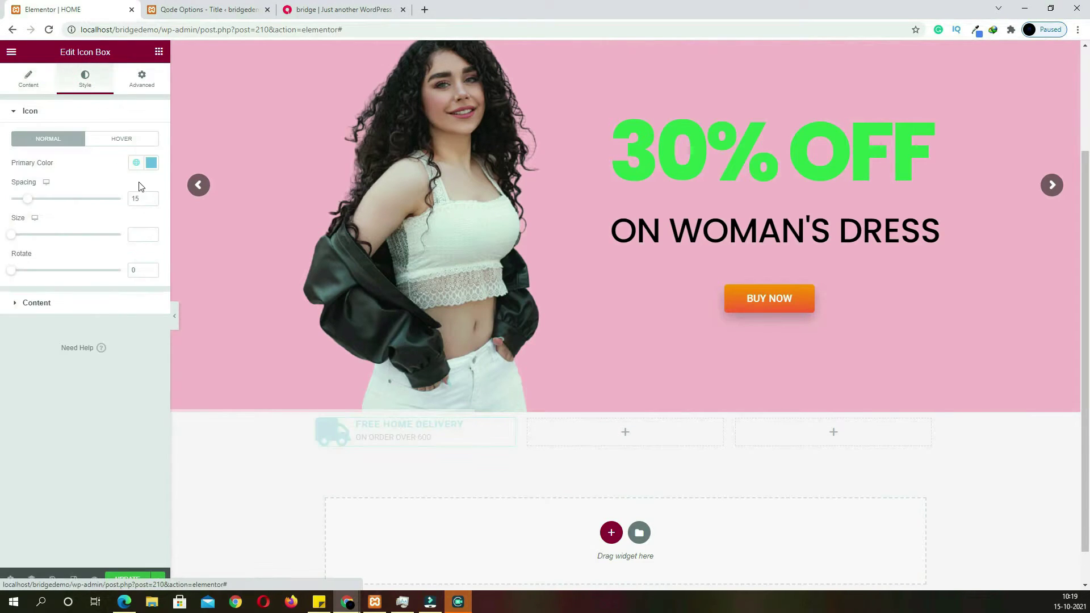
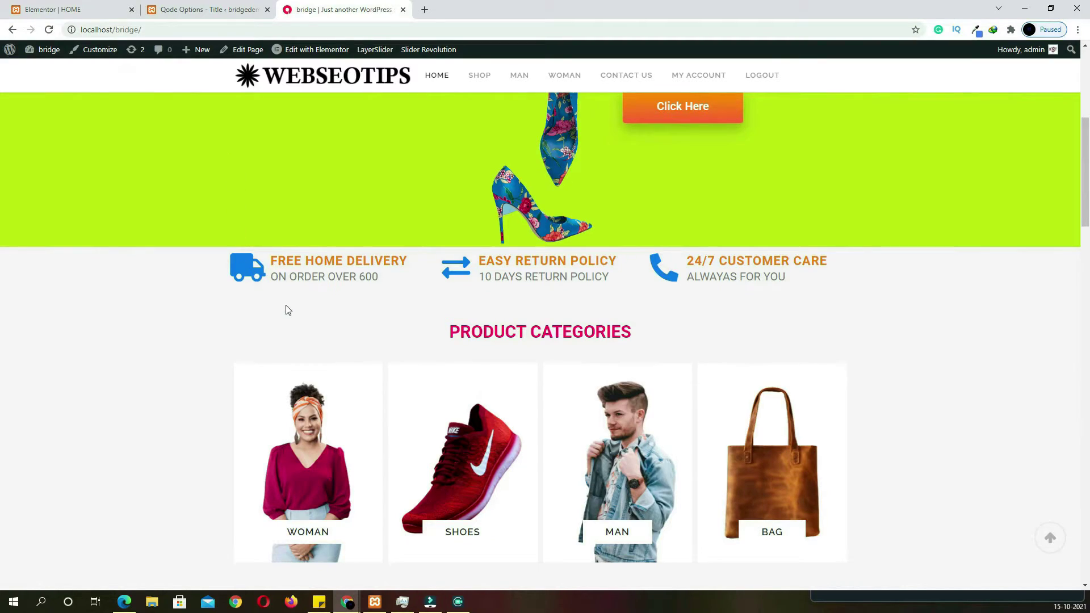
Change the Free Home Delivery truck icon's primary colour to blue #127DED
click(79, 10)
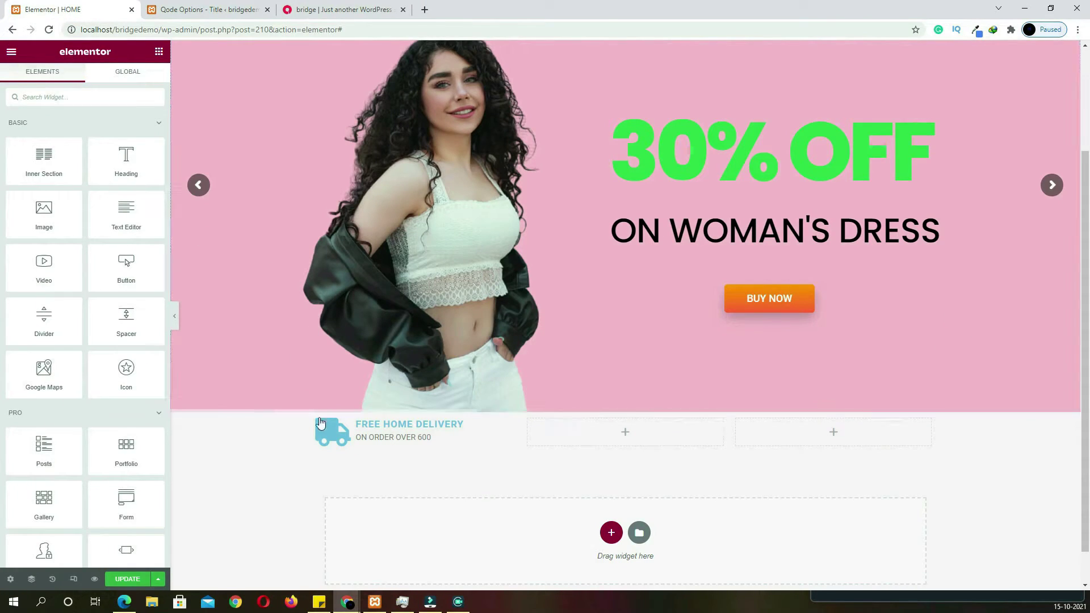
click(381, 429)
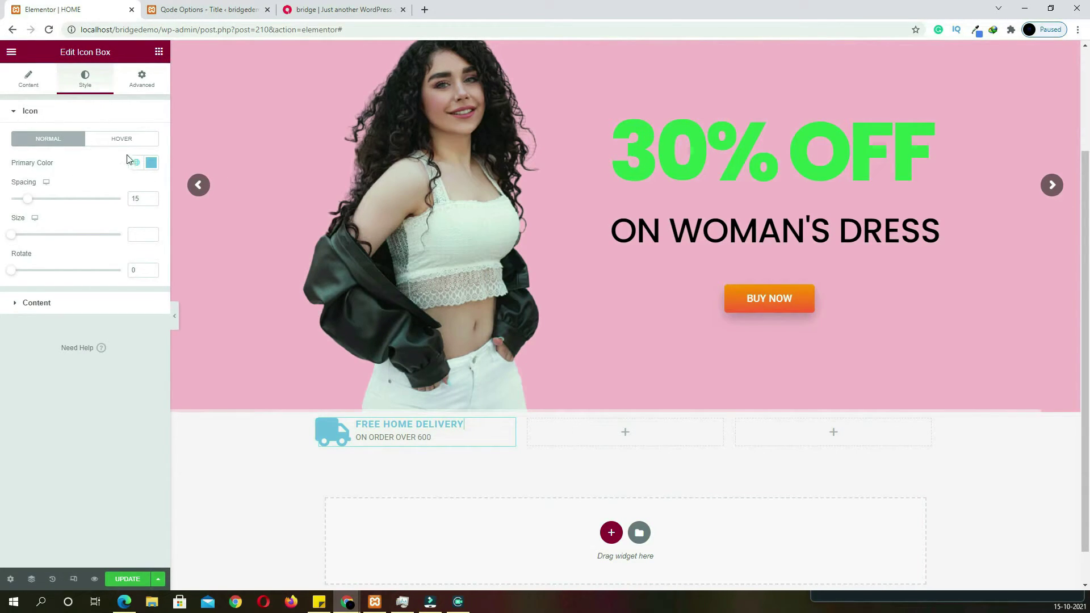
click(151, 162)
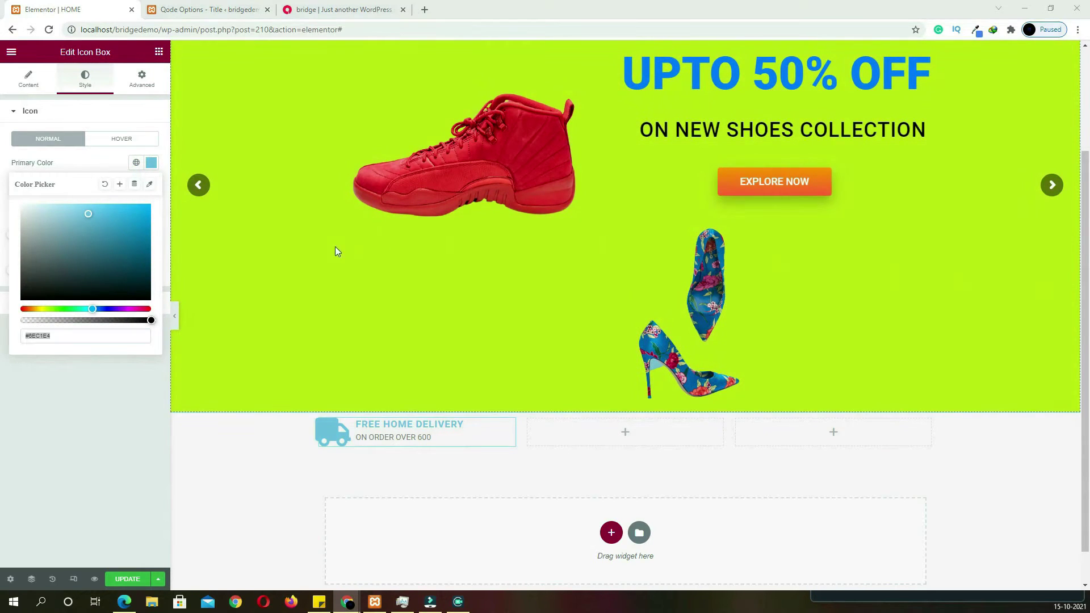
double_click(84, 341)
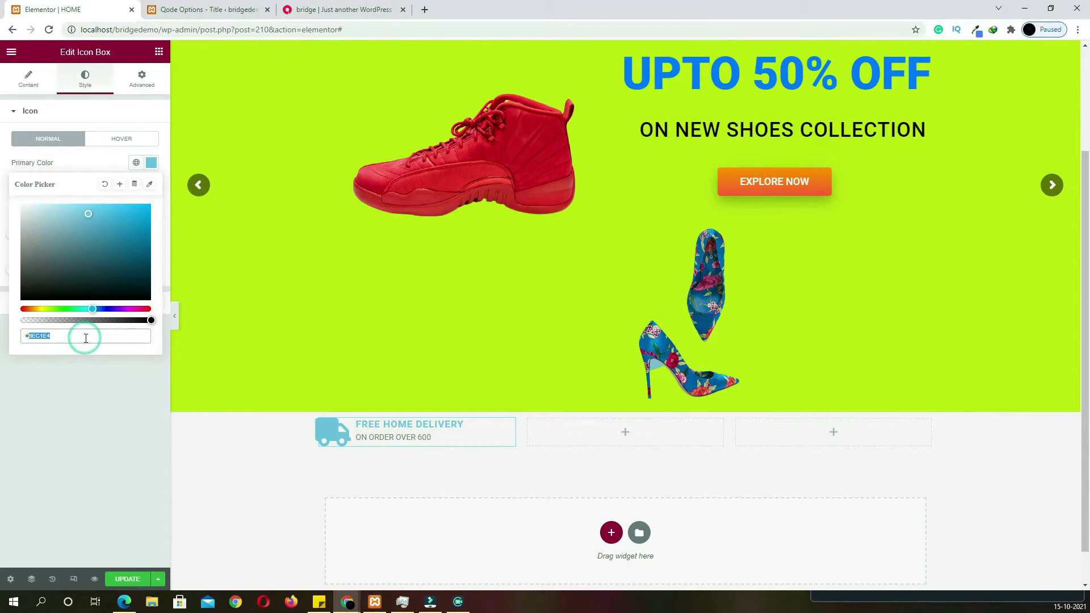
text(127DED)
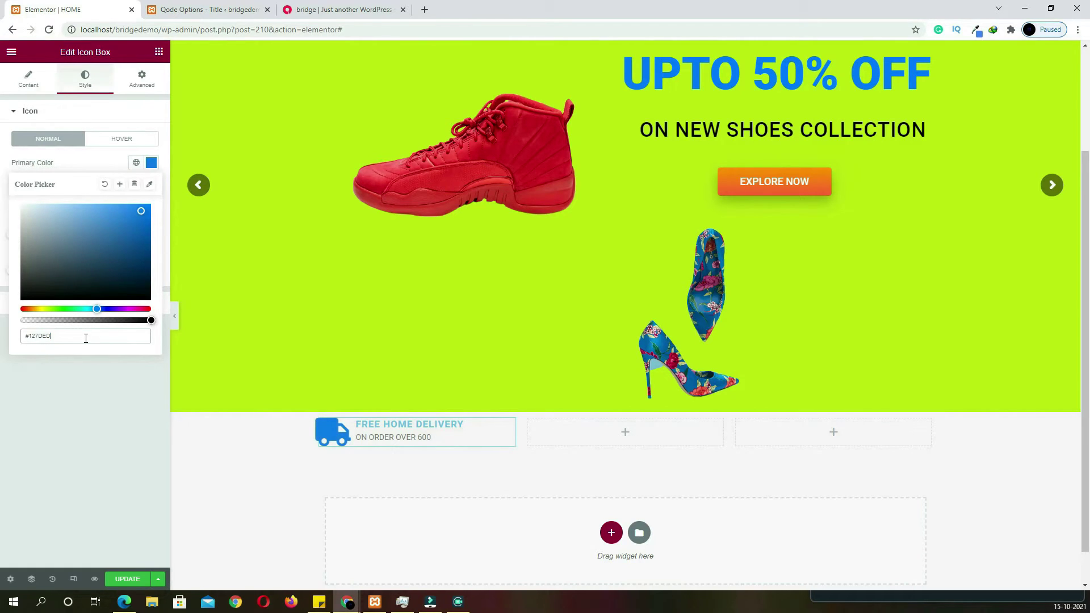
click(136, 164)
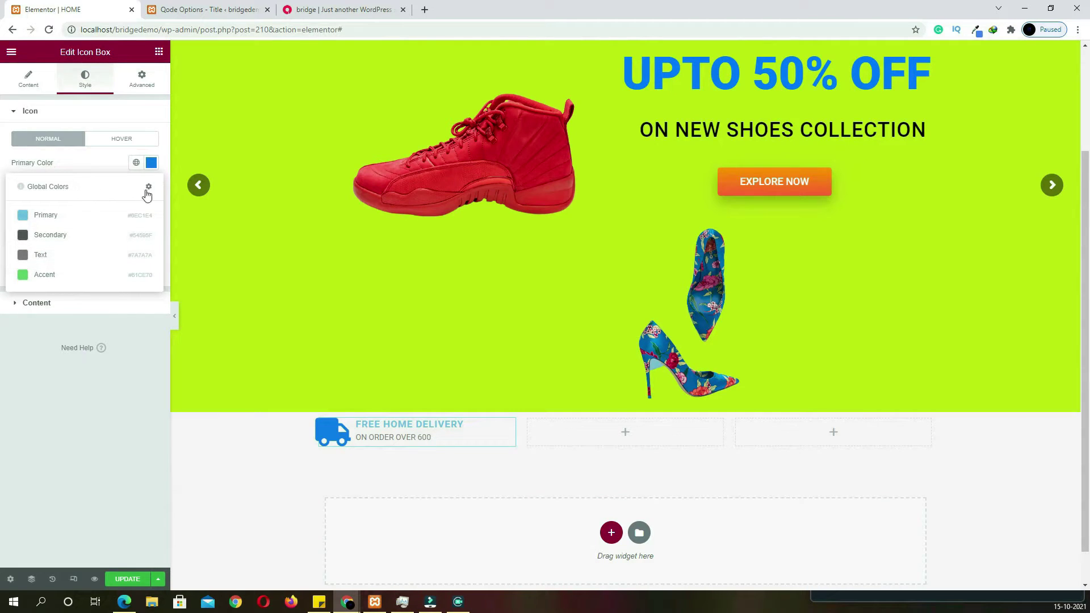
Add a new global colour GB1 set to blue #127DED
click(149, 187)
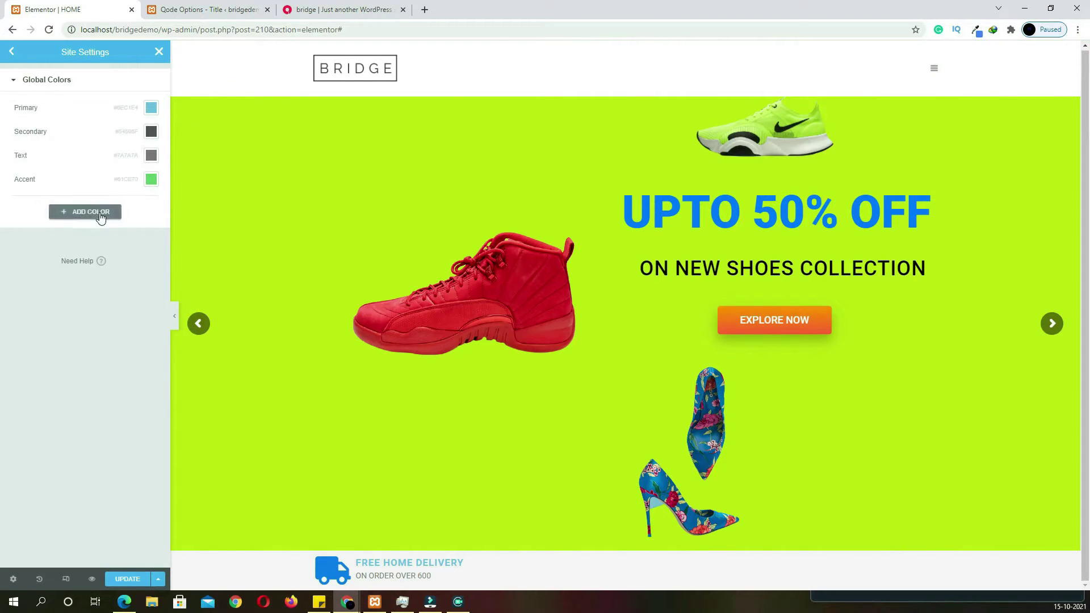
click(100, 218)
click(85, 205)
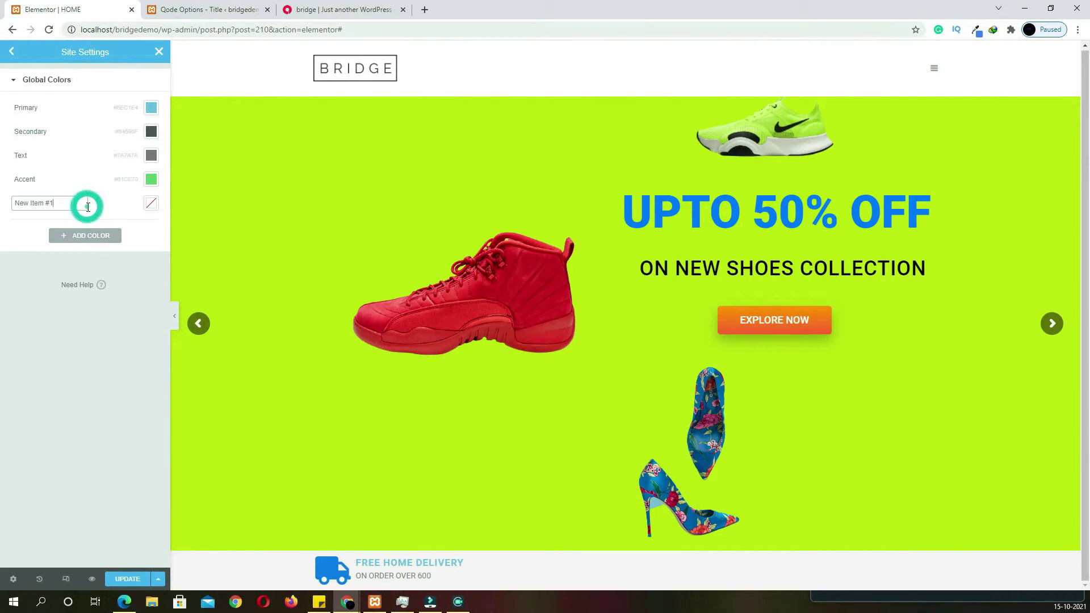
drag(73, 204, 19, 203)
key(BackSpace)
click(151, 203)
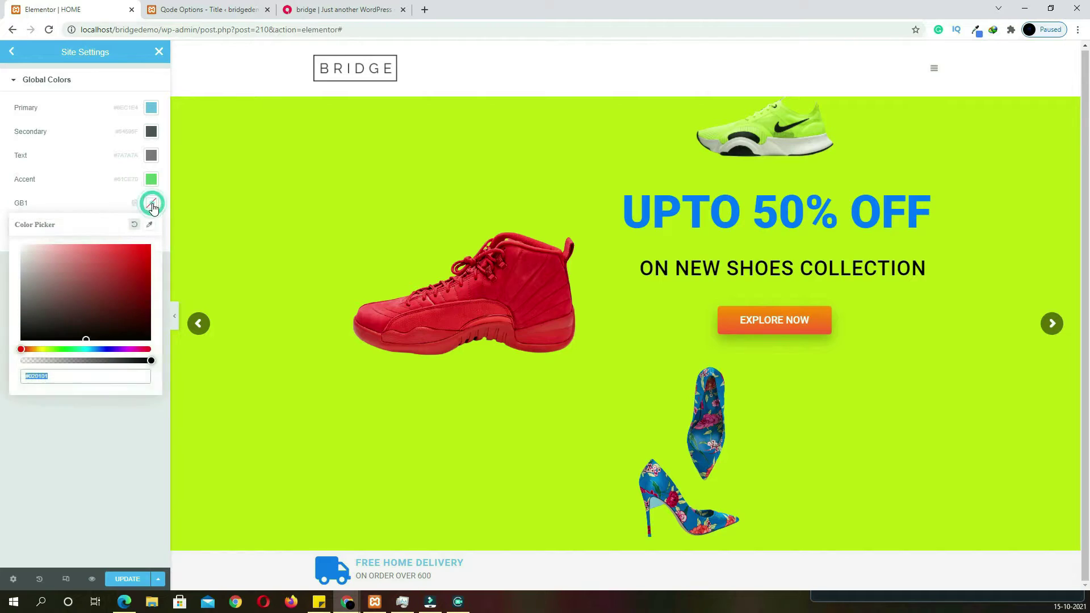
text(127DED)
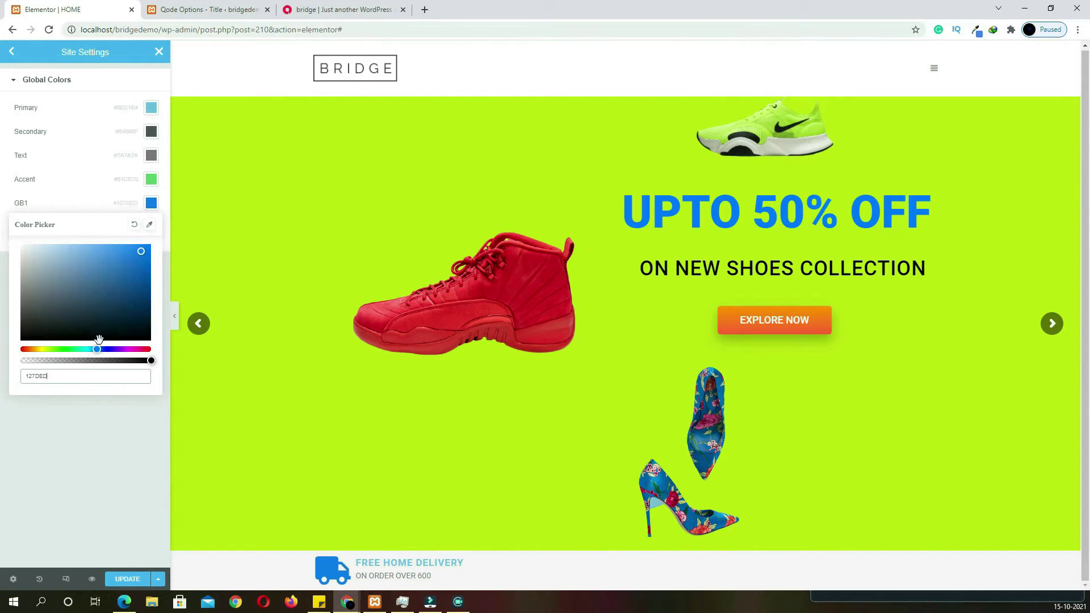
click(78, 418)
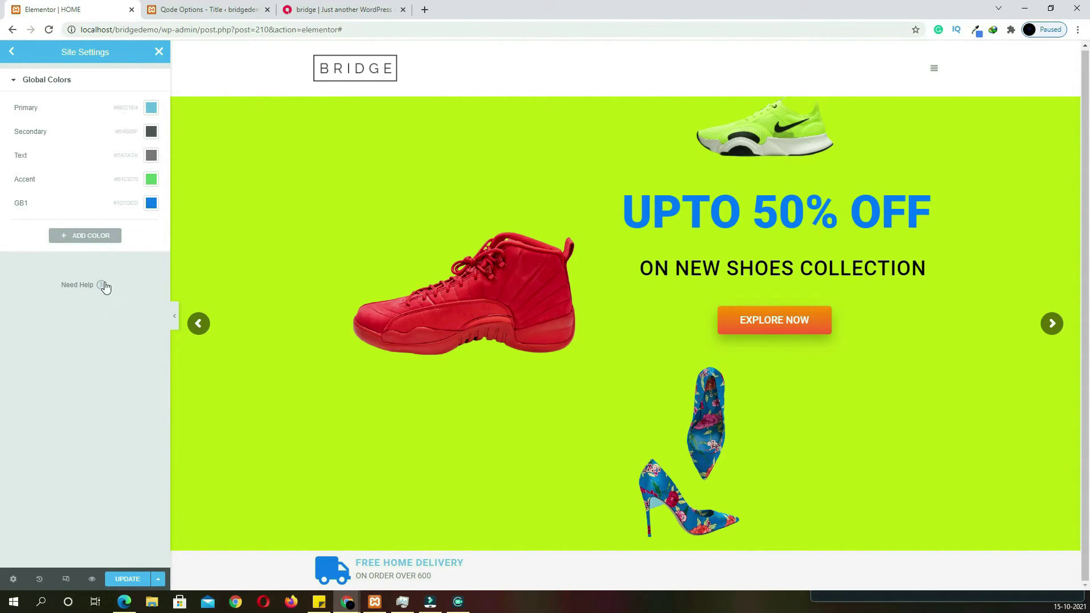
Add global colour GB2 in orange #ED8212, matching the live site, and close Site Settings
click(94, 241)
click(66, 227)
text(GB2)
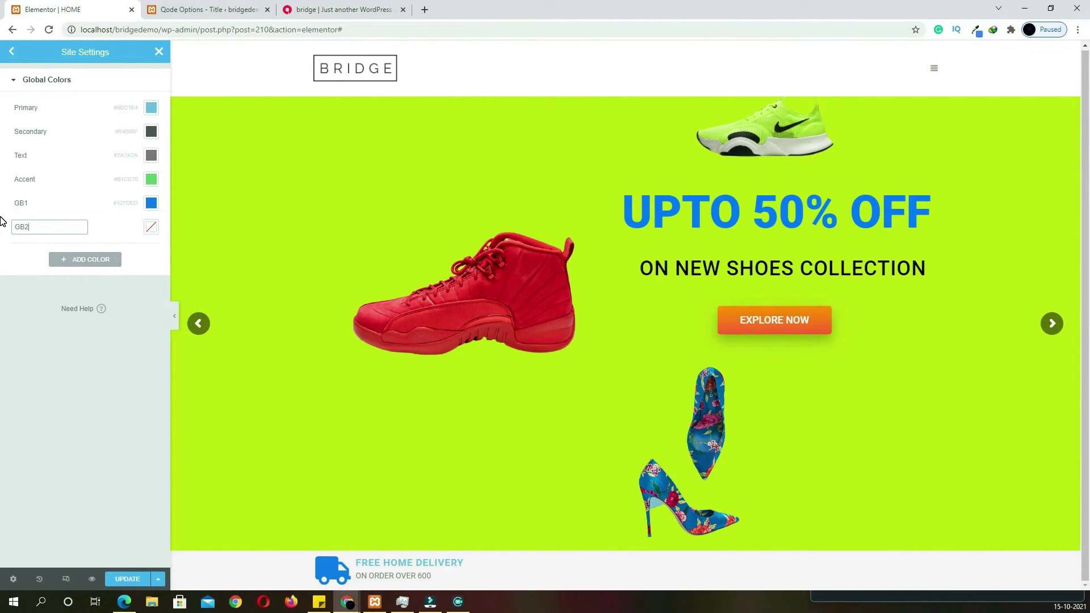
click(318, 10)
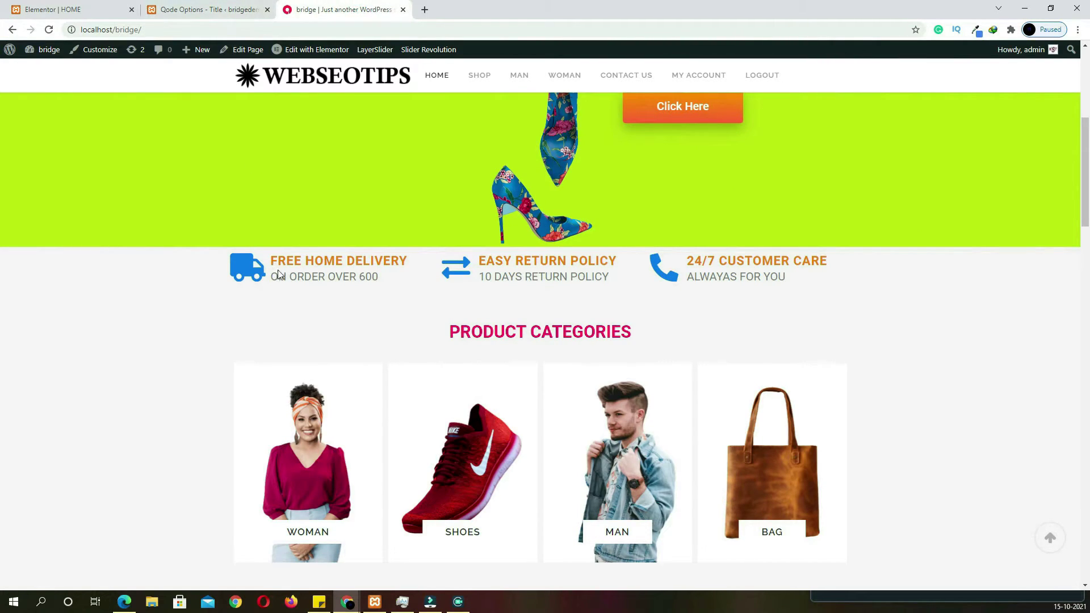
drag(407, 260, 280, 260)
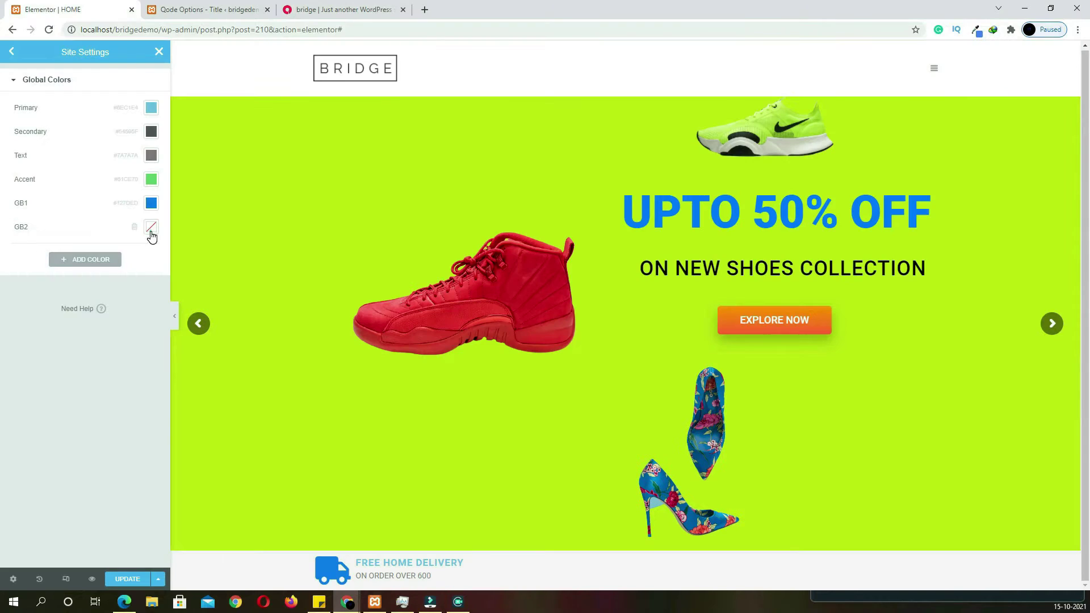
click(151, 226)
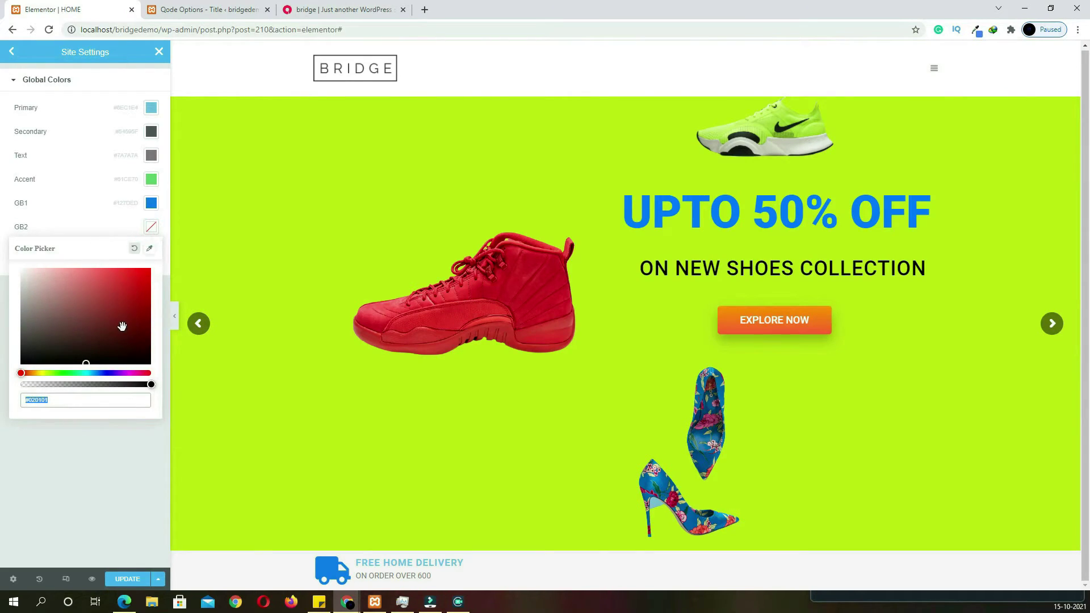
text(#ED8212)
click(101, 425)
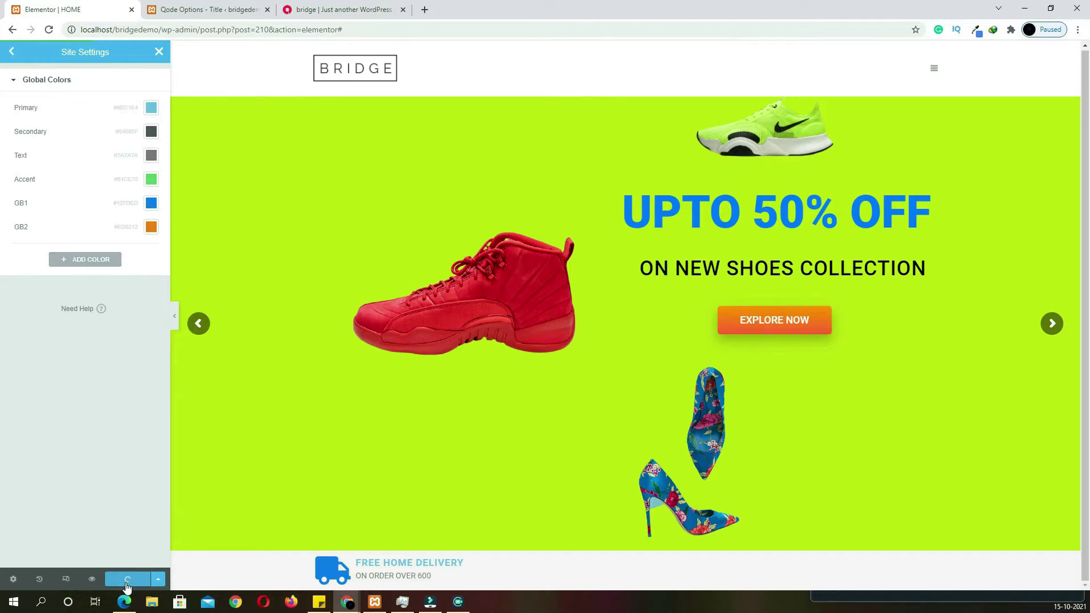
click(14, 52)
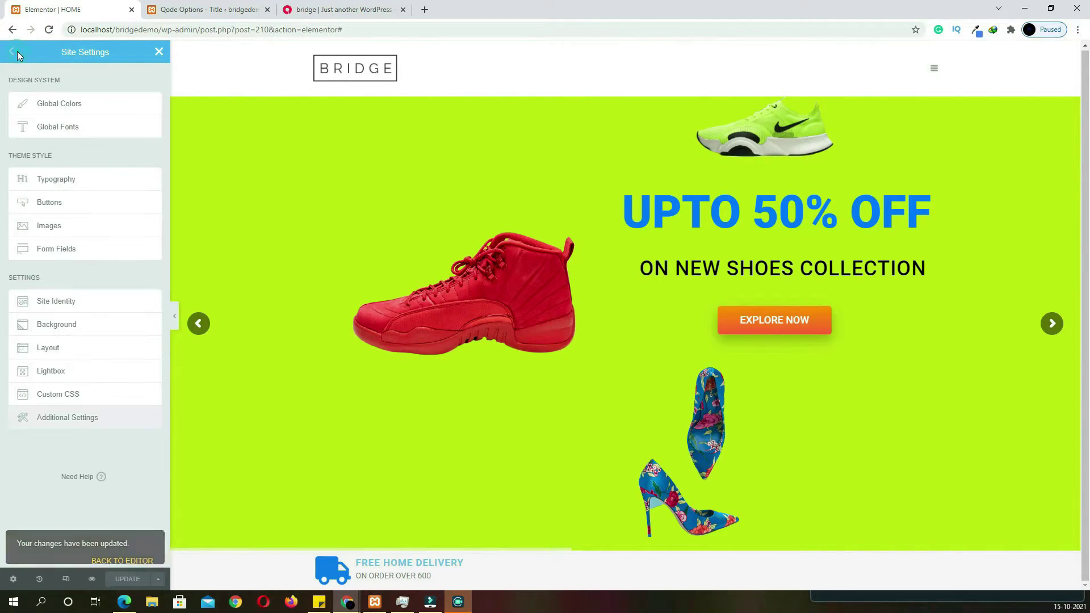
click(160, 52)
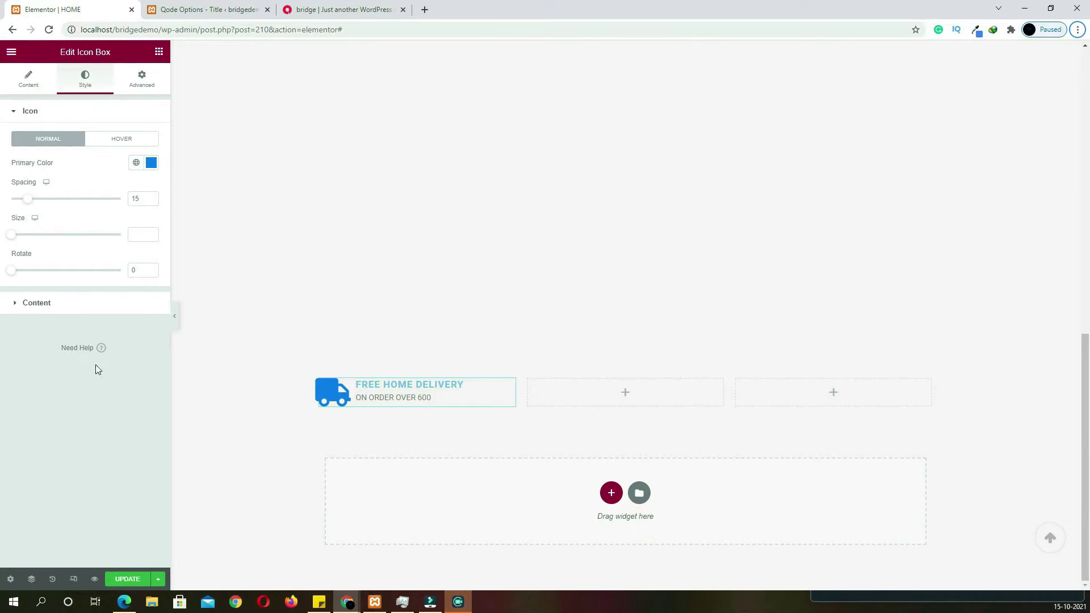
Colour the FREE HOME DELIVERY title with global GB2 and set the description font size to 20
click(38, 303)
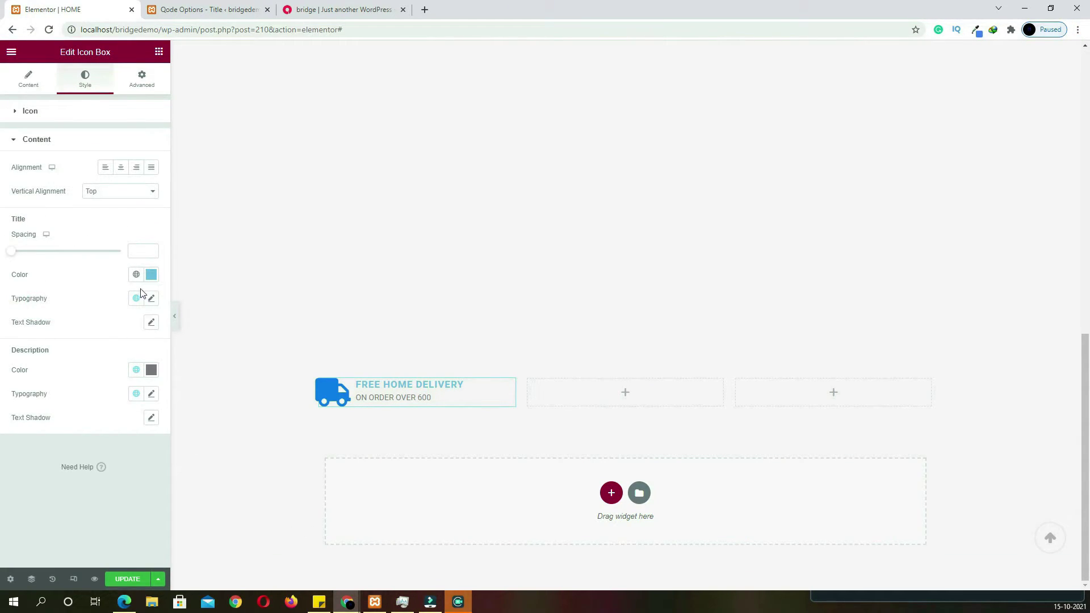
click(151, 275)
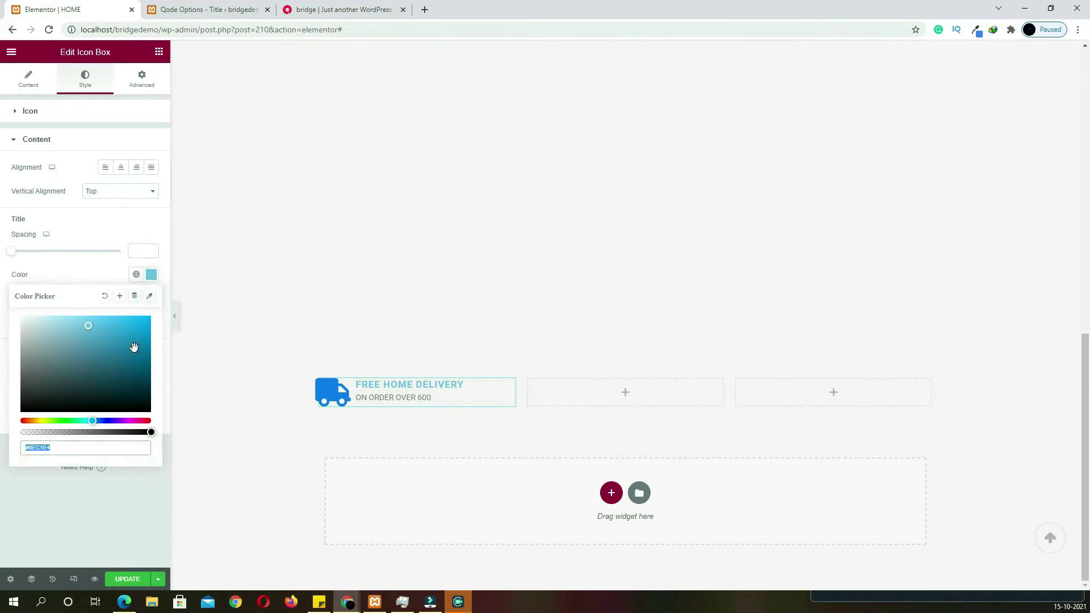
click(137, 275)
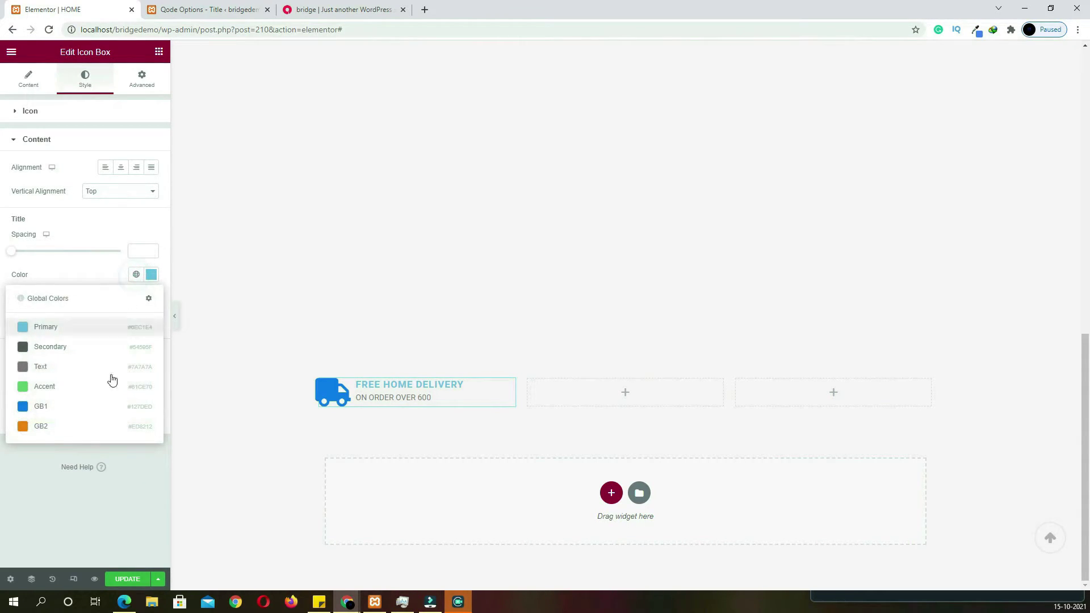
click(75, 433)
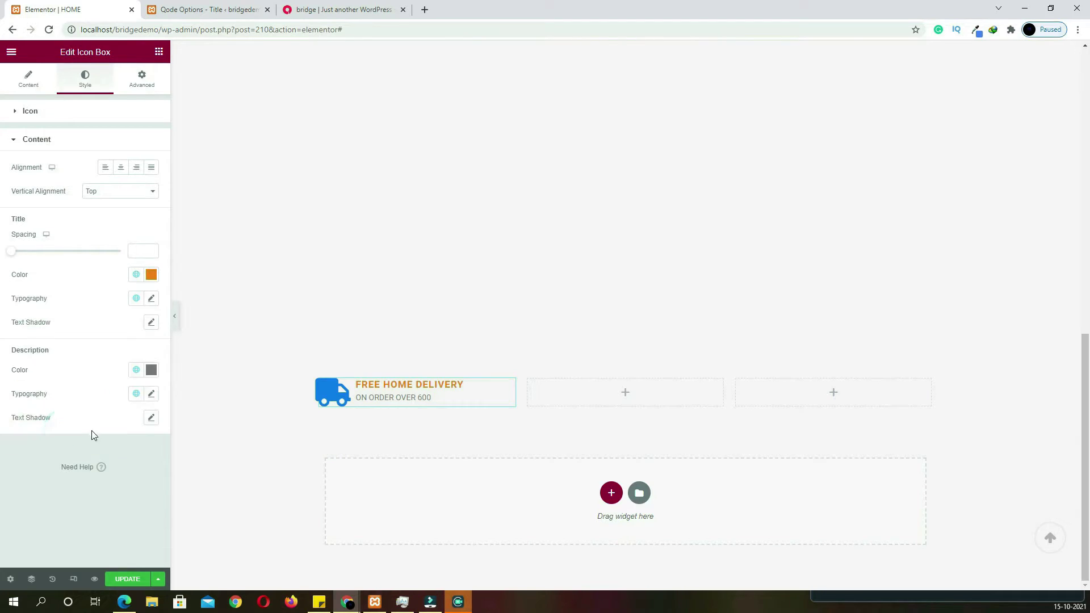
click(152, 301)
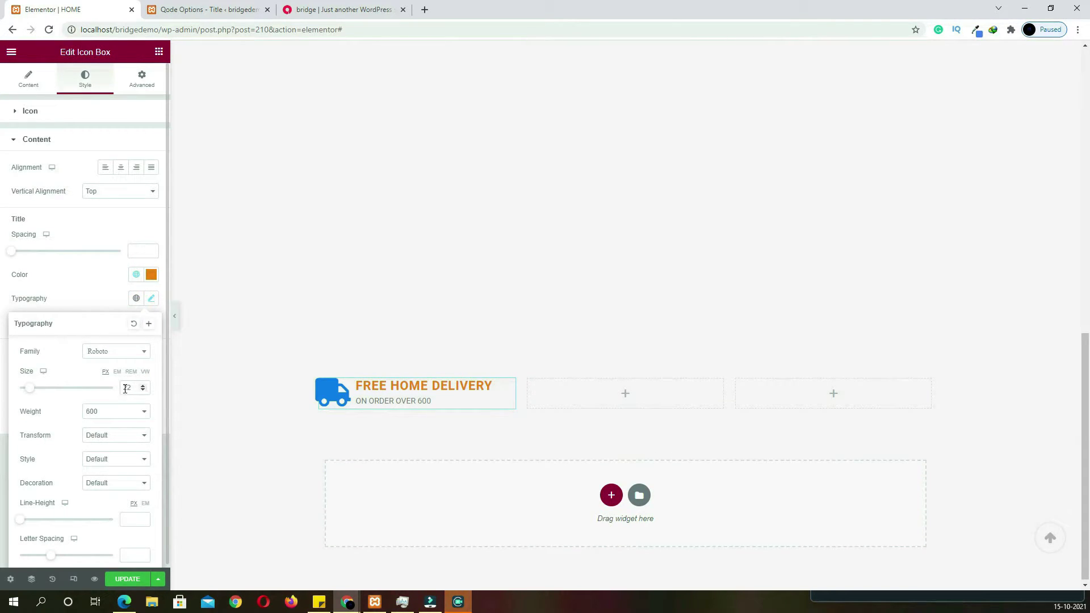
click(152, 302)
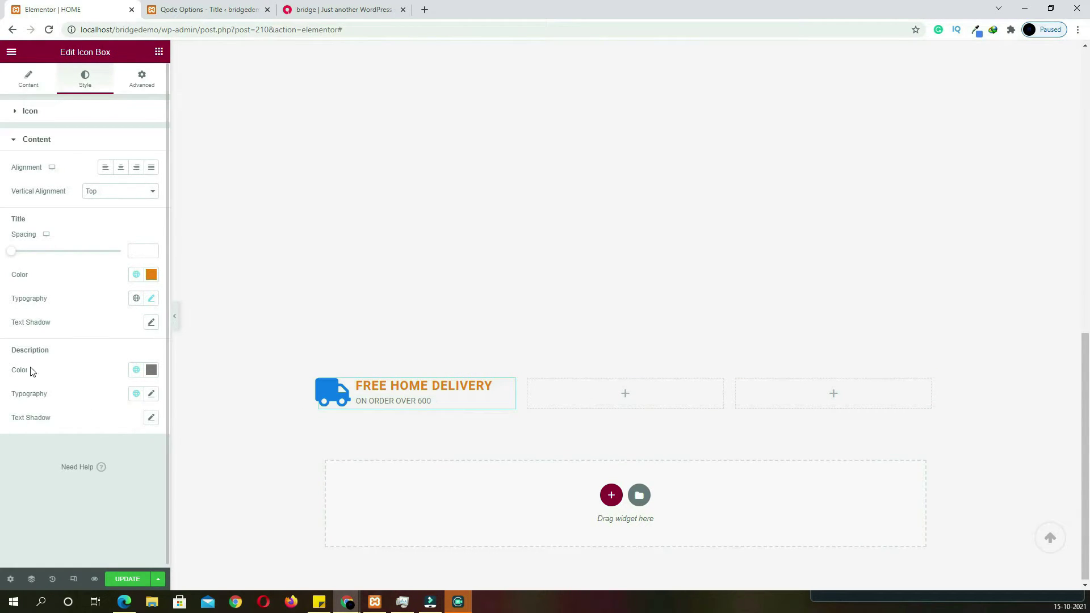
click(152, 396)
click(134, 489)
text(20)
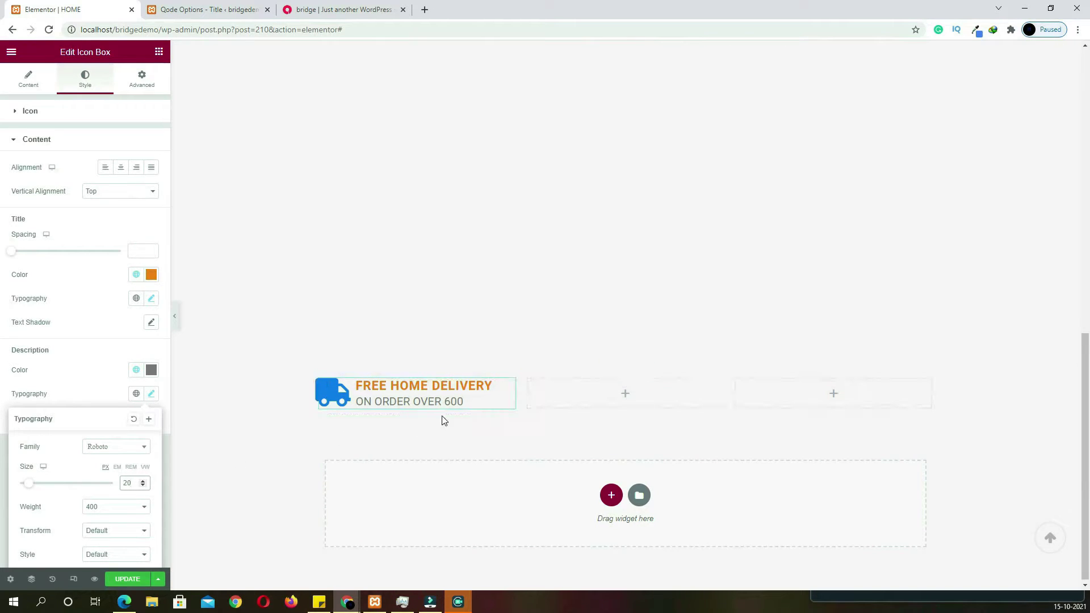
Paste copies of the delivery icon box into the middle and third columns, then copy EASY RETURN POLICY from the live site
right_click(417, 402)
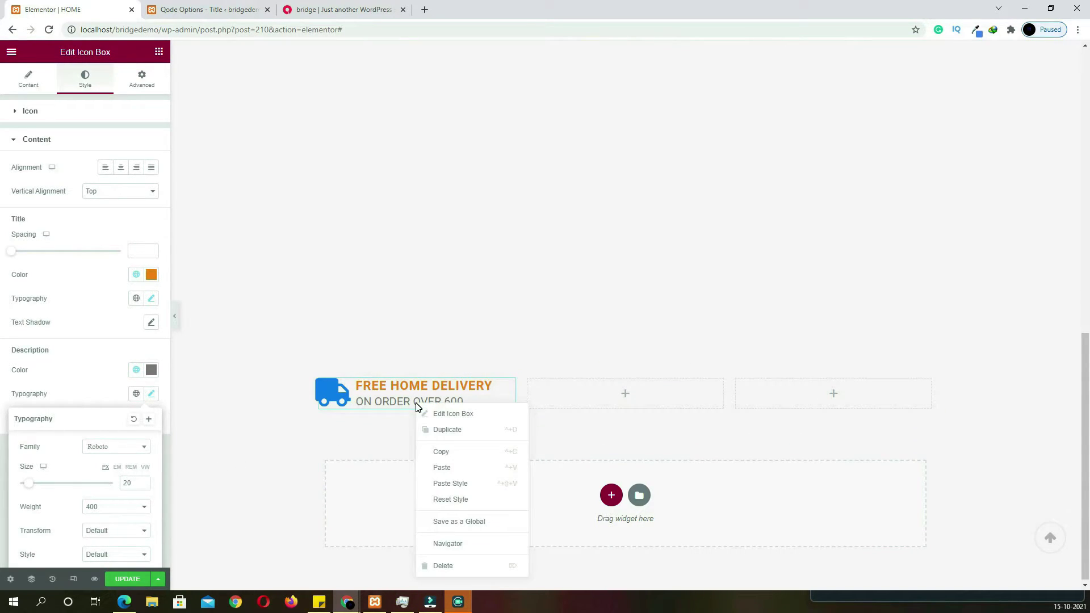
click(444, 451)
right_click(555, 408)
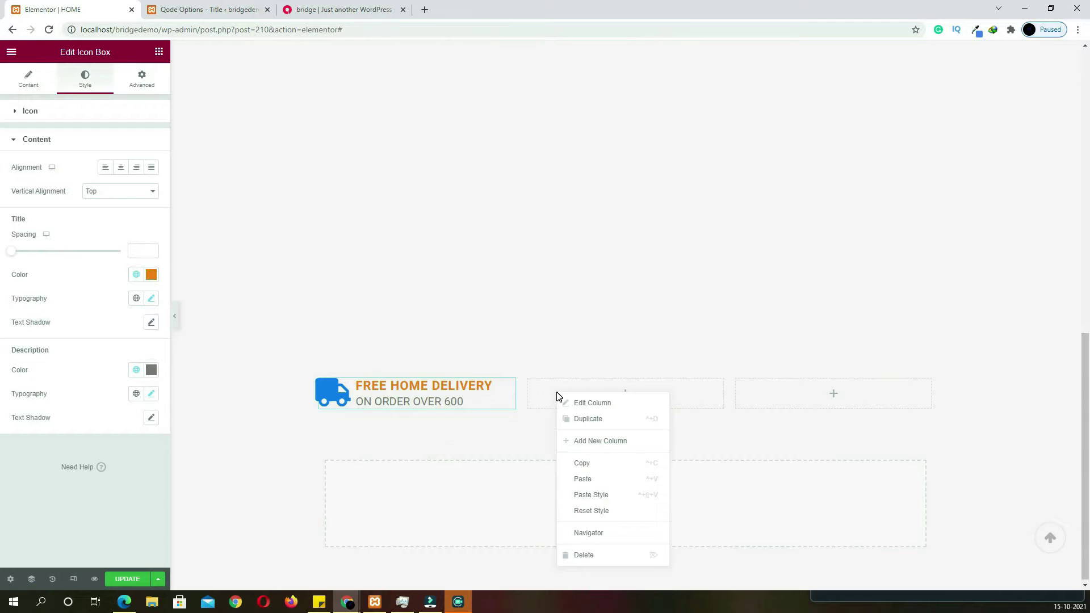
click(578, 478)
right_click(787, 394)
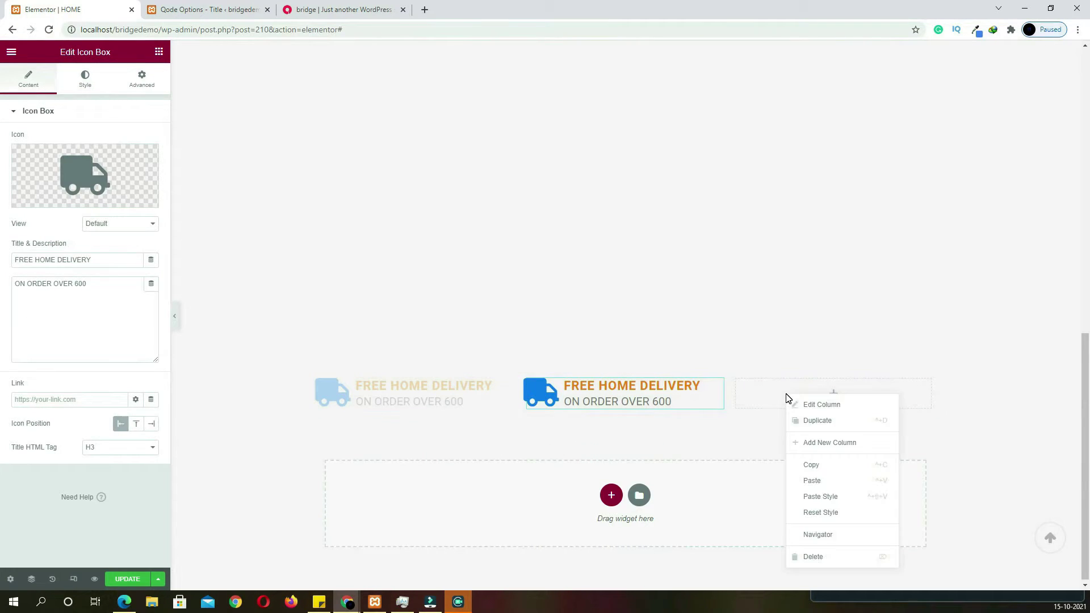
click(815, 487)
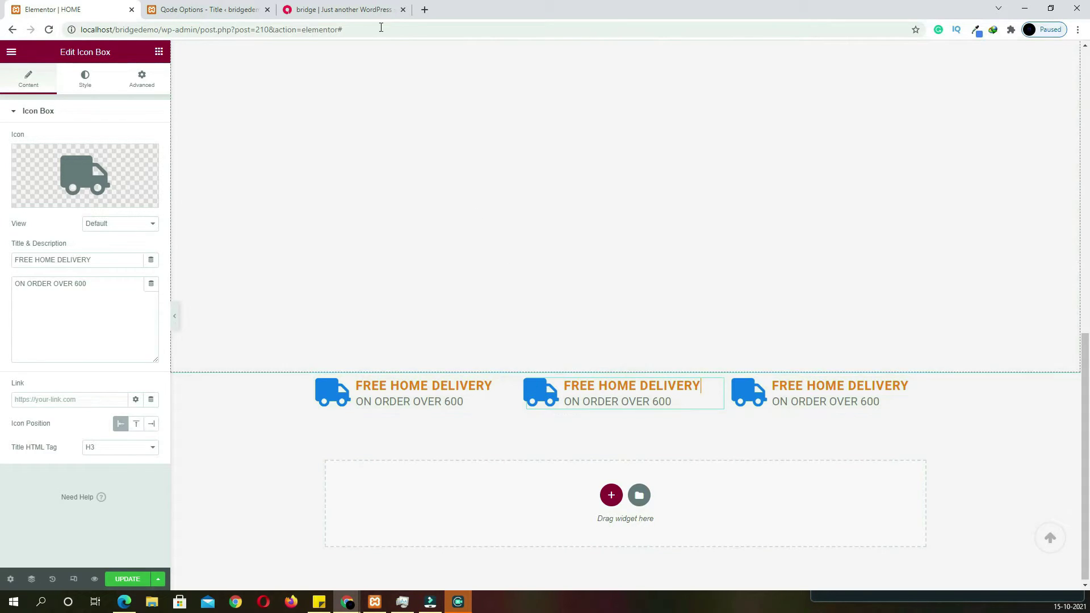
click(338, 10)
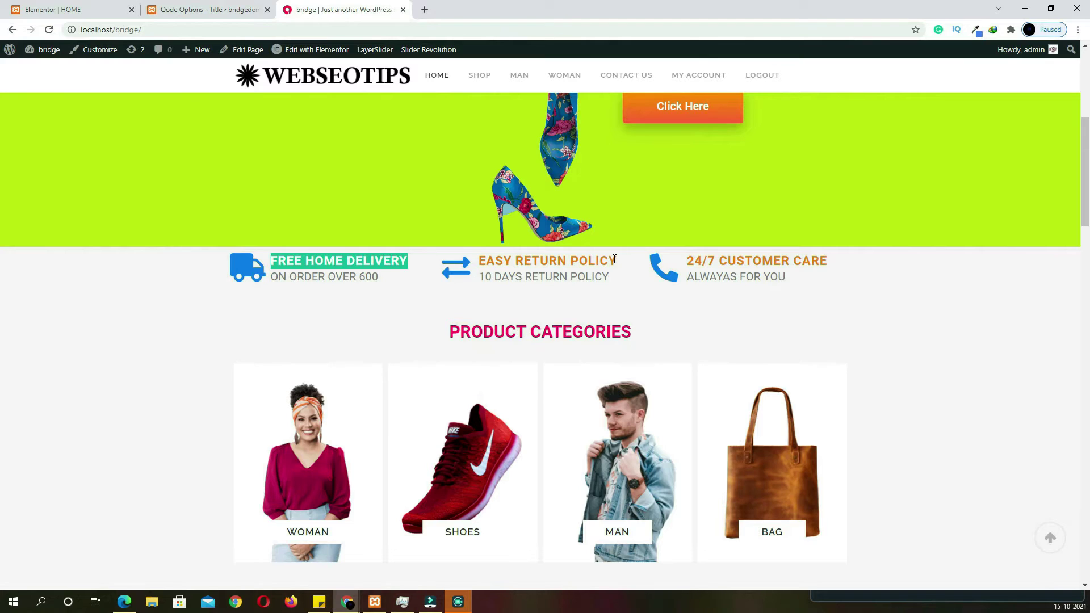
drag(617, 262, 483, 253)
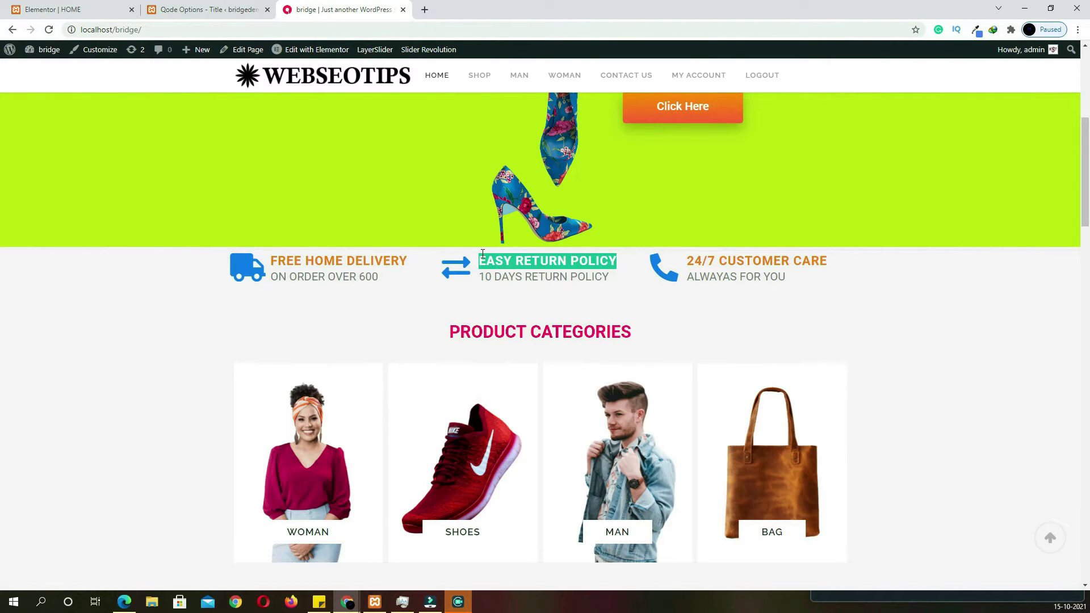
Give the second box the Exchange arrows icon and the title EASY RETURN POLICY
click(79, 9)
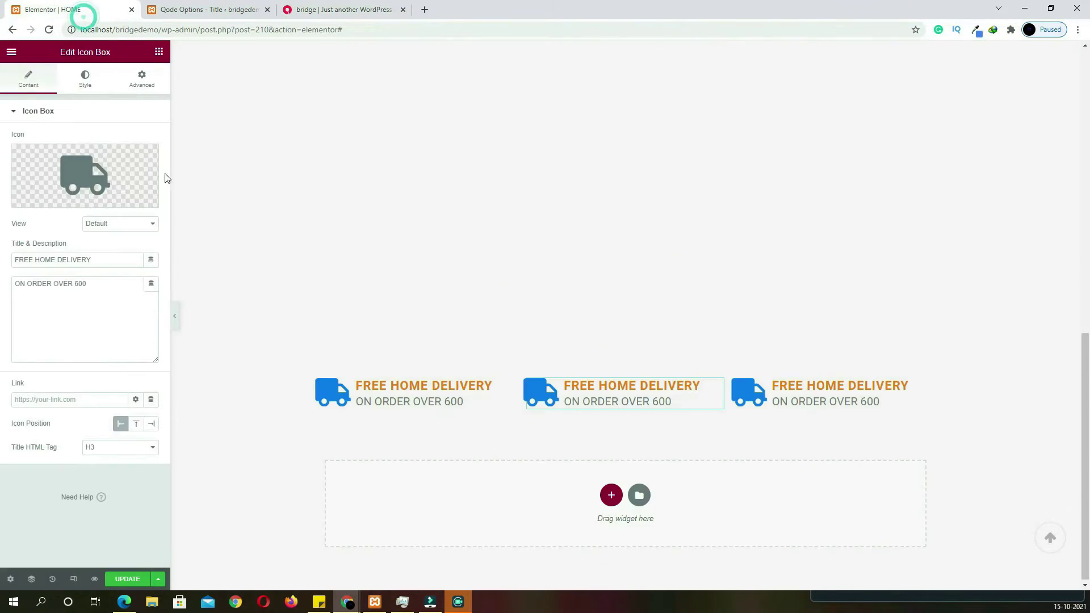
click(94, 182)
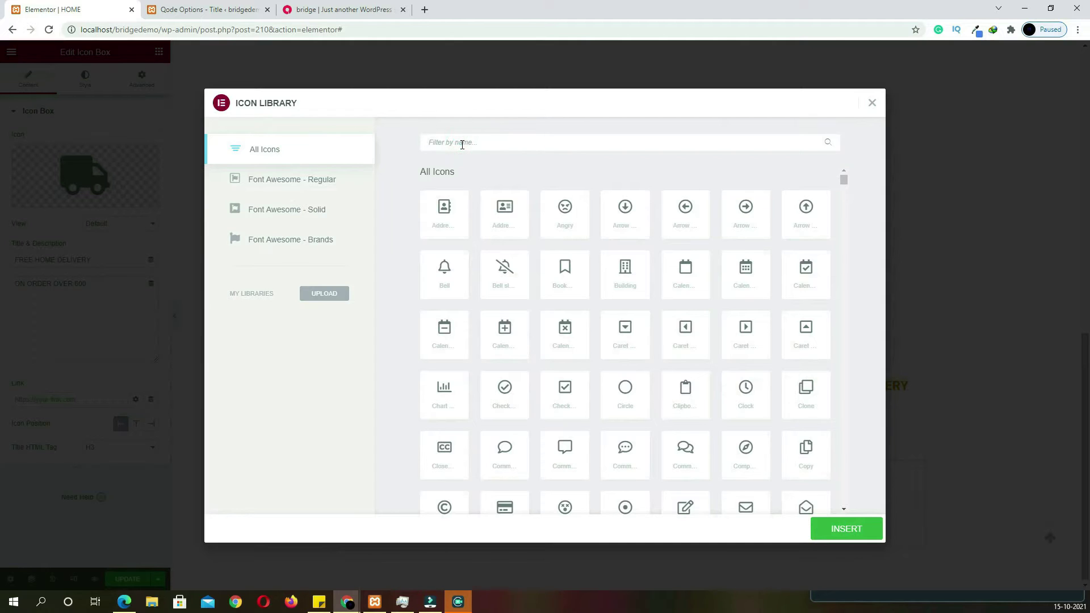
click(462, 145)
text(EXC)
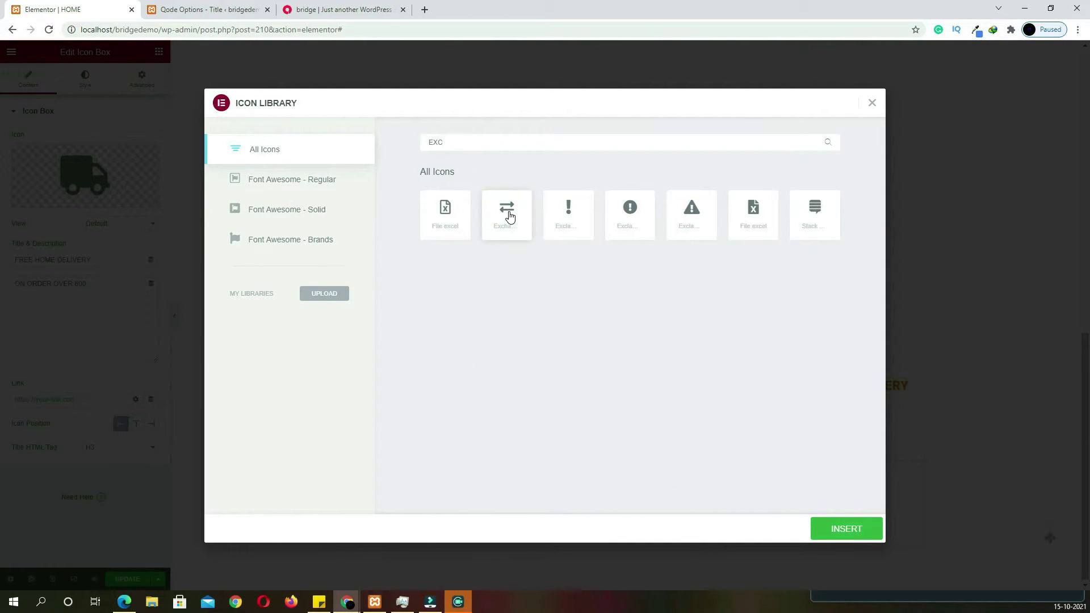
click(508, 215)
click(840, 536)
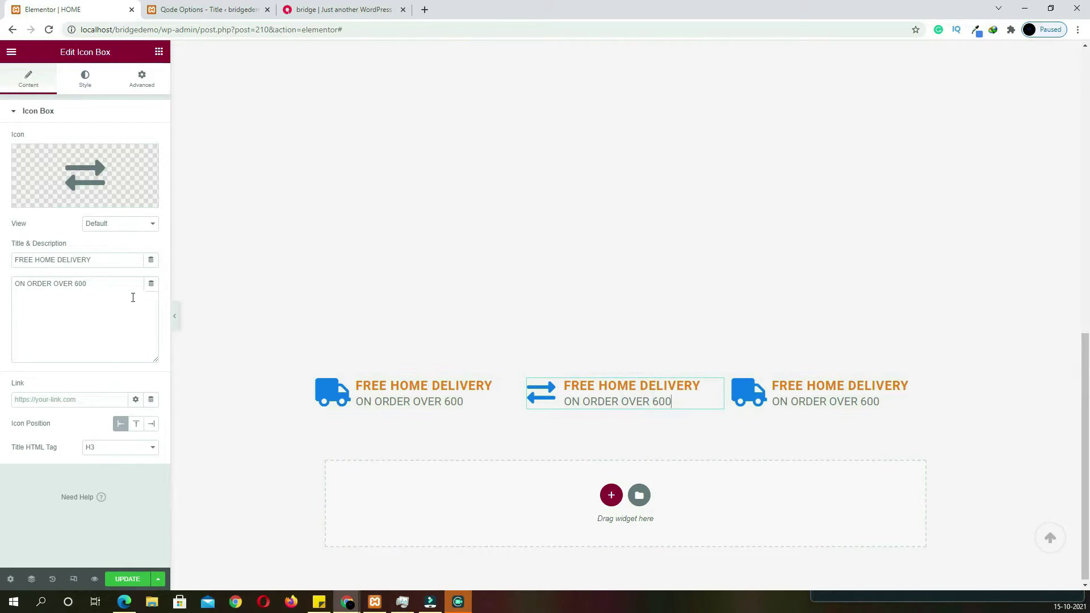
triple_click(102, 260)
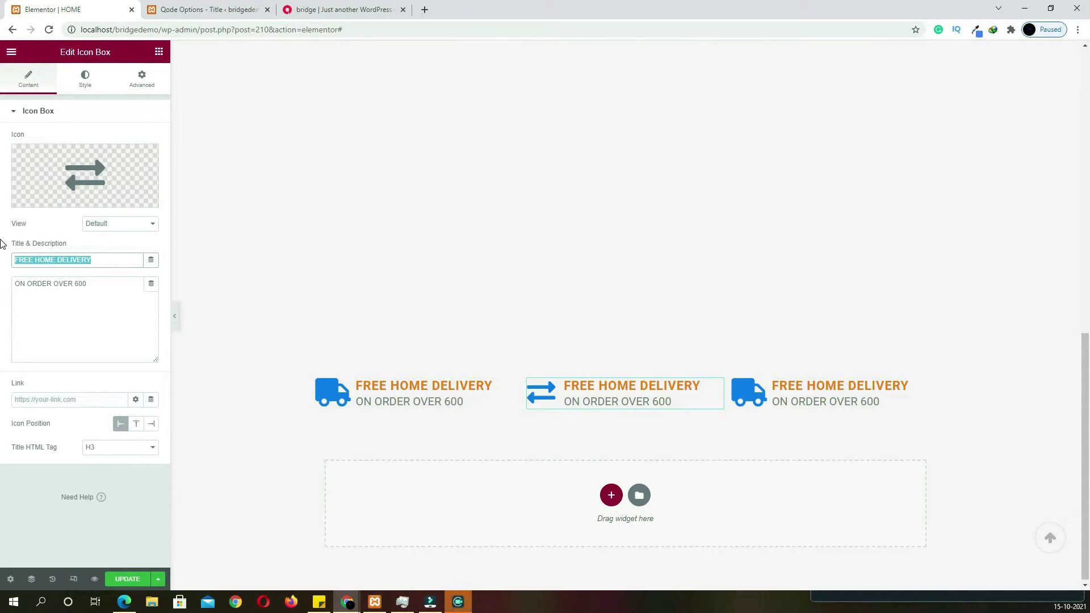
key(ctrl+v)
Set the second box's description to 10 DAYS RETURN POLICY, copied from the live homepage
click(326, 17)
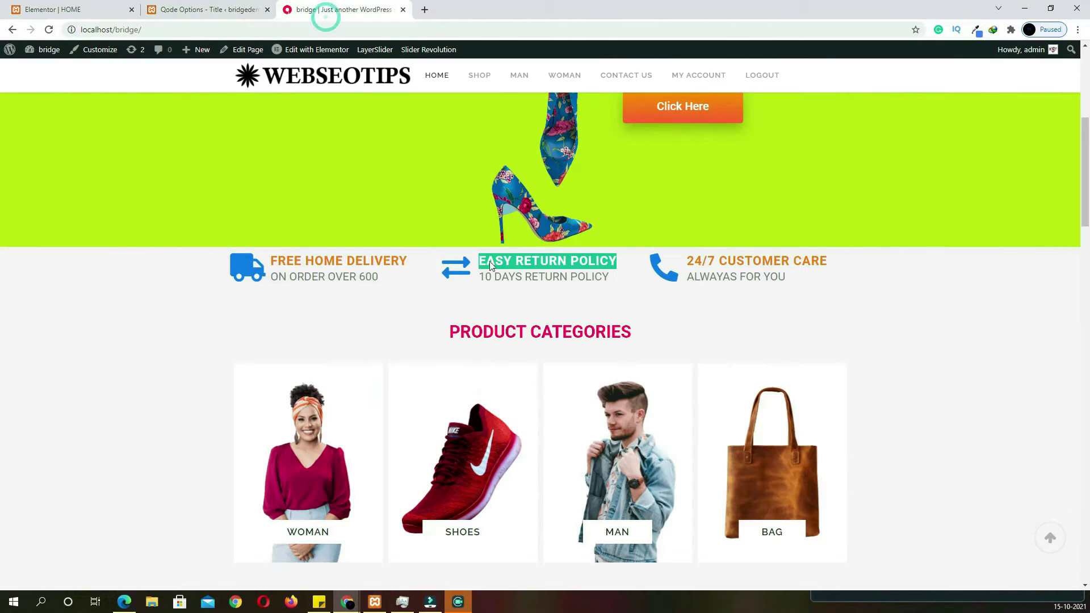
drag(618, 278, 484, 273)
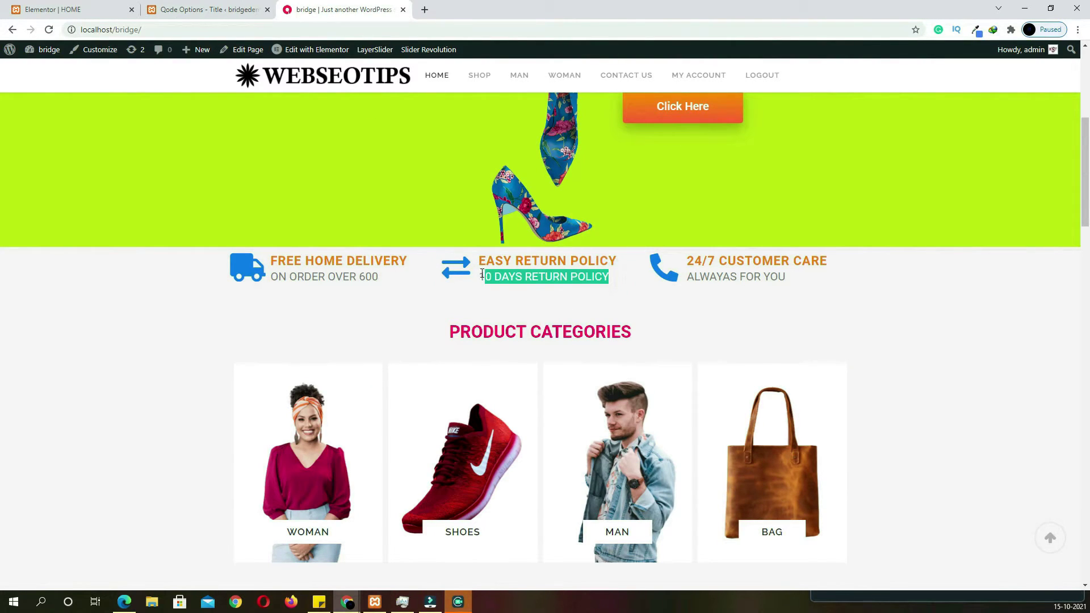
click(74, 9)
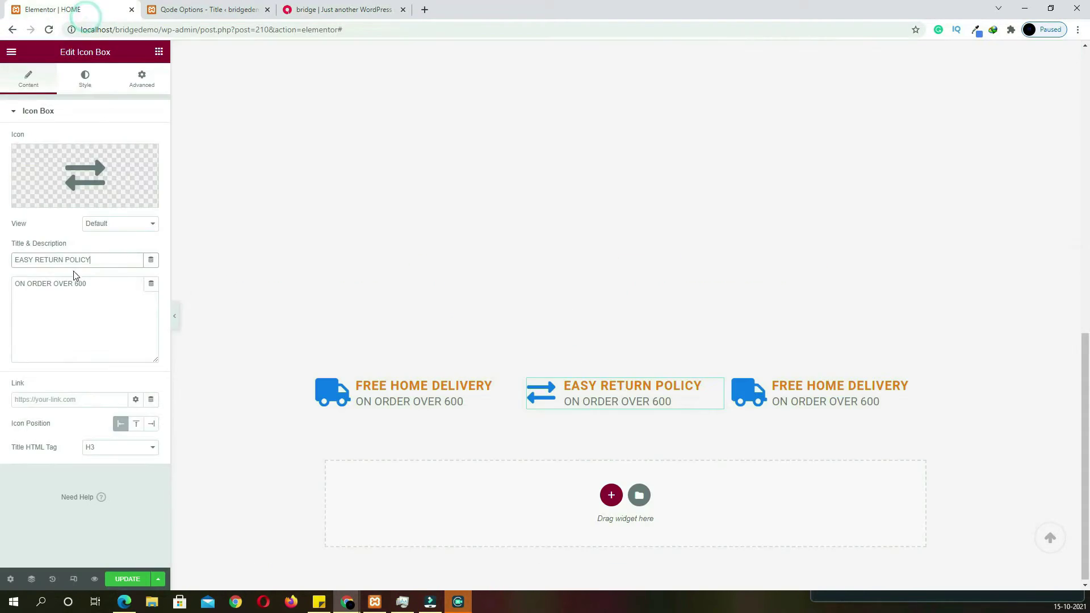
drag(99, 284, 3, 281)
key(ctrl+v)
Give the third icon box the Phone alt icon from the Icon Library
click(781, 401)
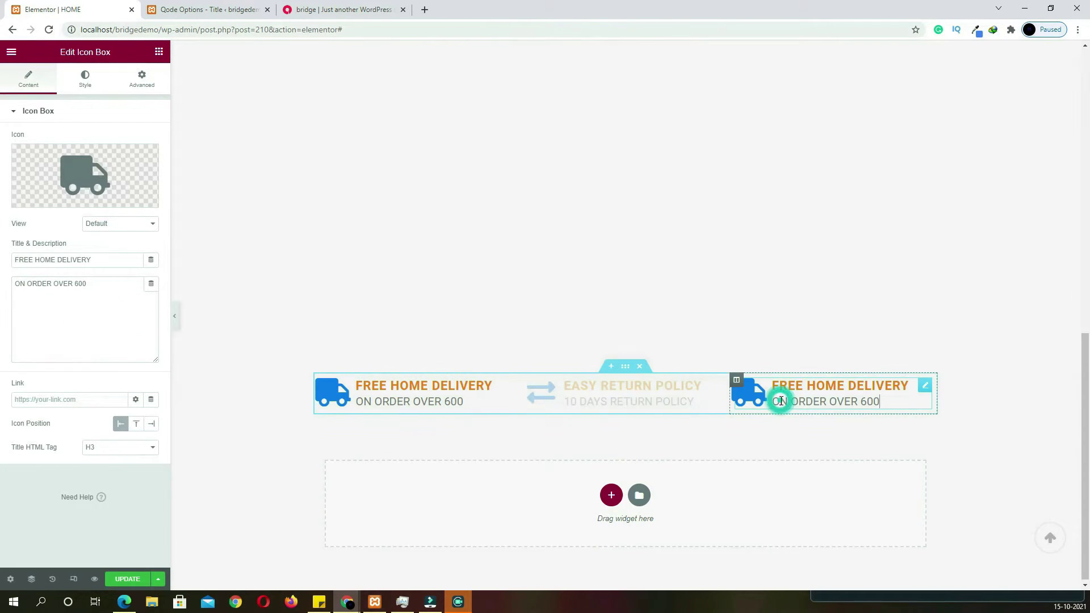
click(352, 9)
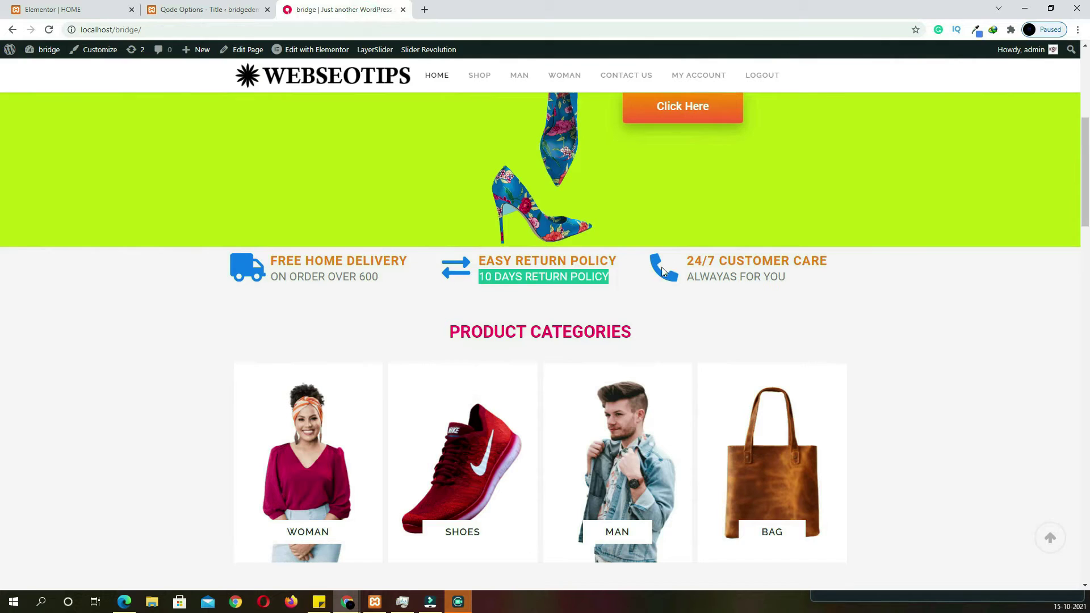
click(57, 9)
click(100, 175)
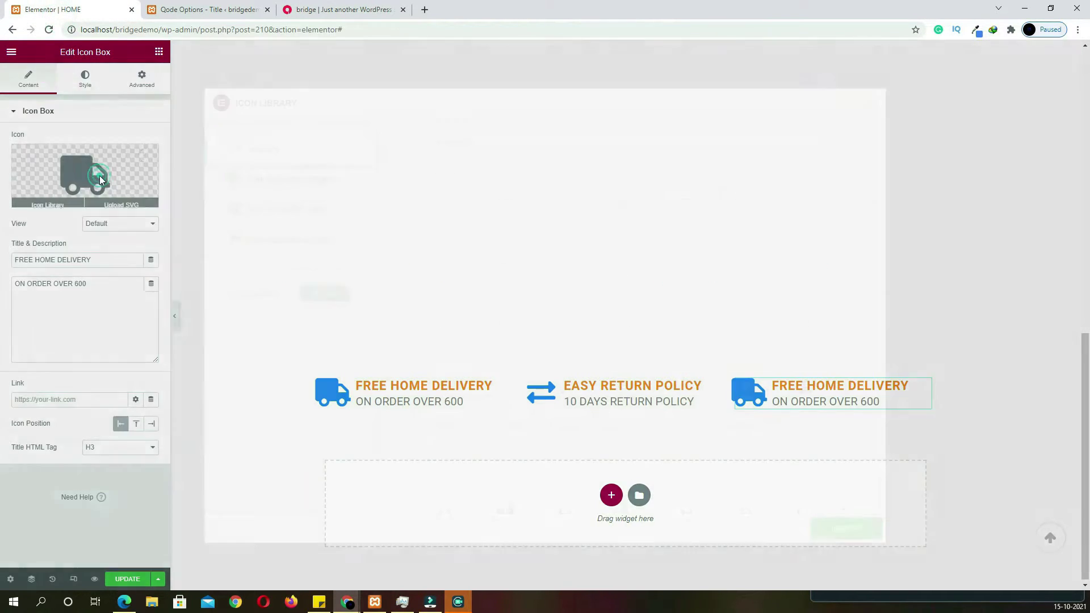
click(460, 142)
text(CA)
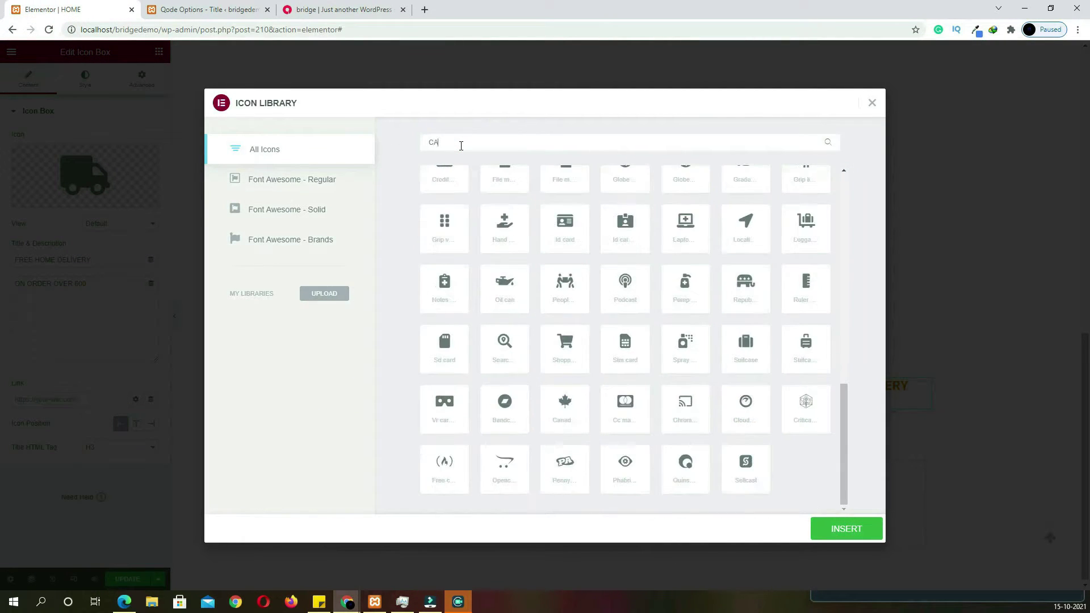
text(LL)
double_click(488, 142)
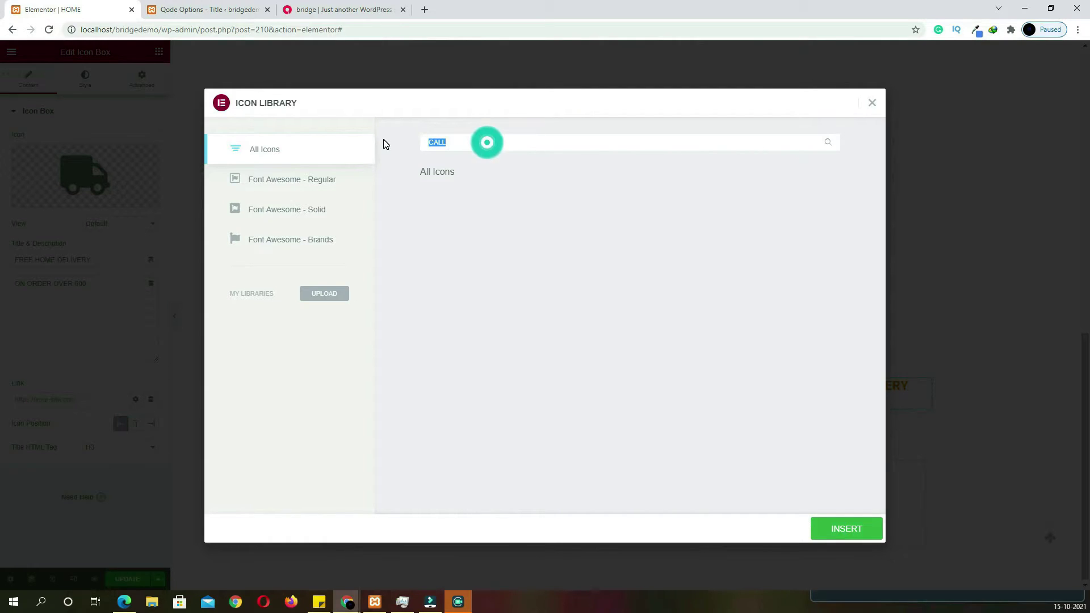
text(PHO)
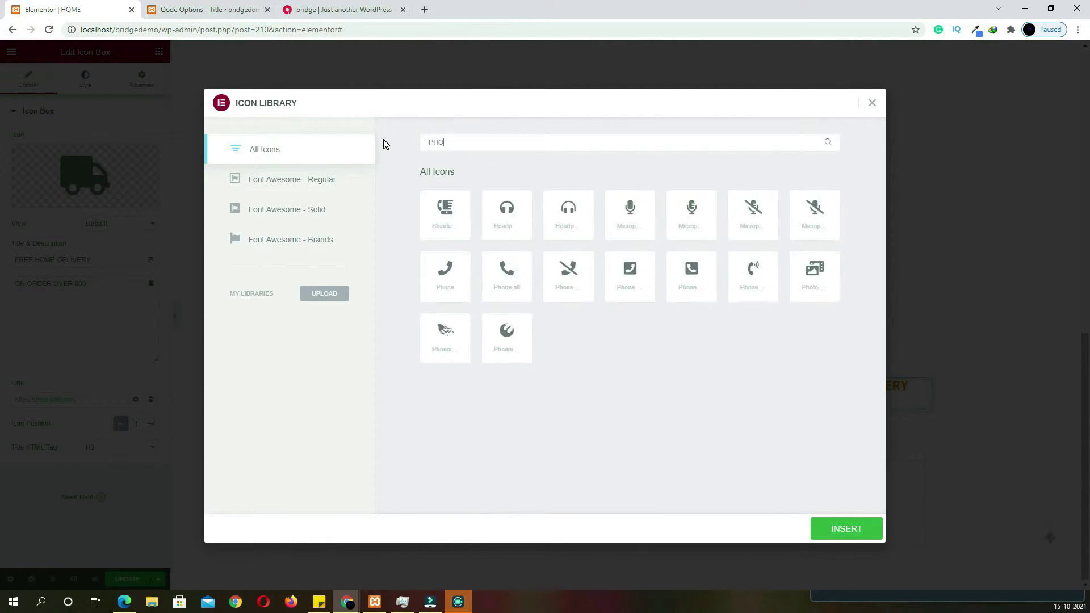
click(507, 270)
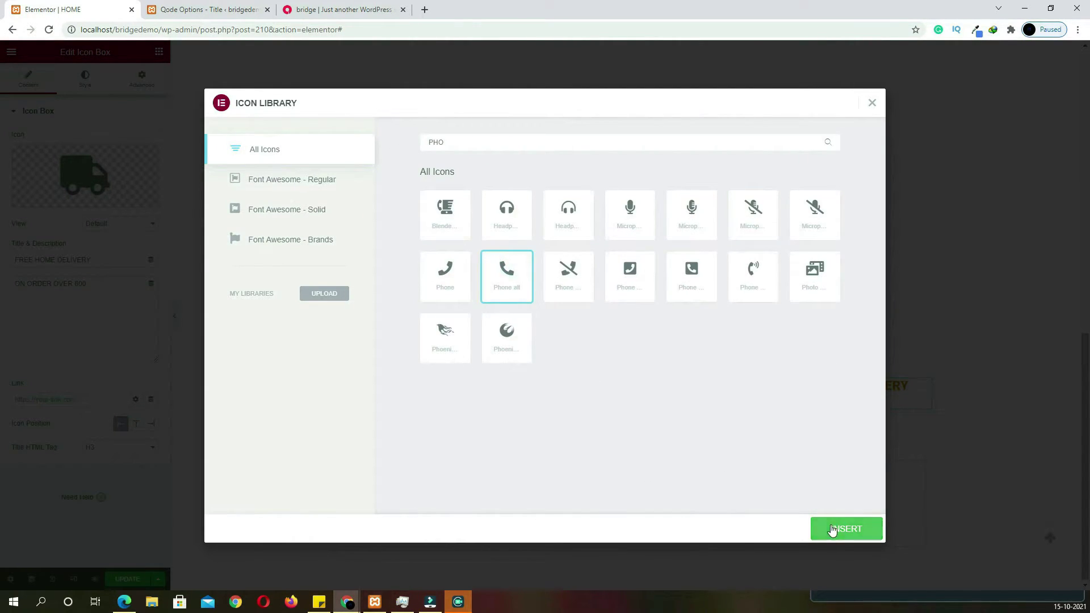
click(832, 528)
Set the third box's title to 10 DAYS RETURN POLICY and its description to ALWAYAS FOR YOU
click(107, 259)
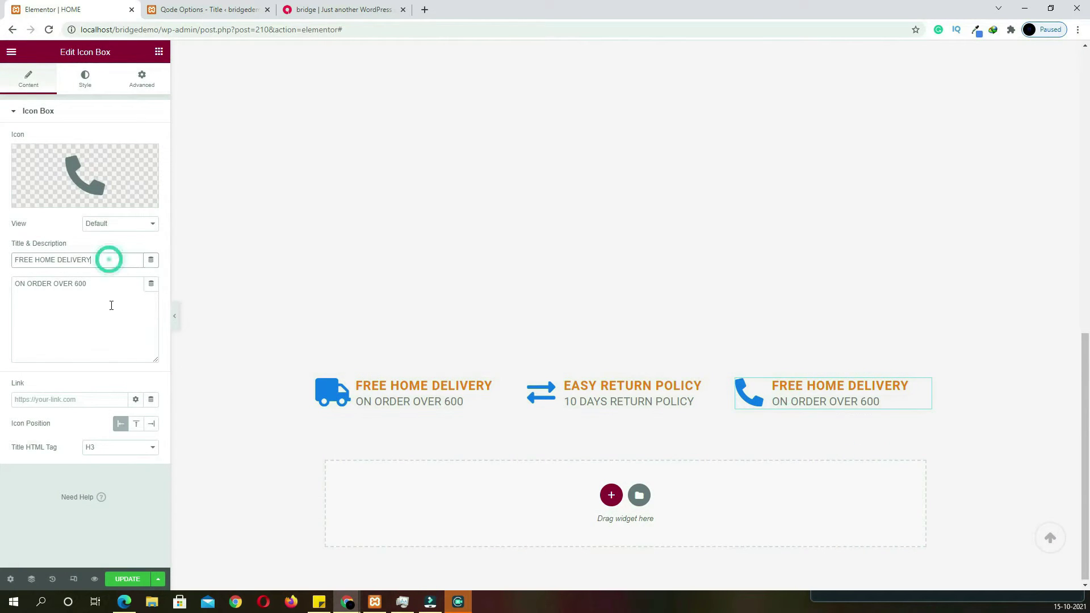
triple_click(100, 260)
text(10 DAYS RETURN POLICY)
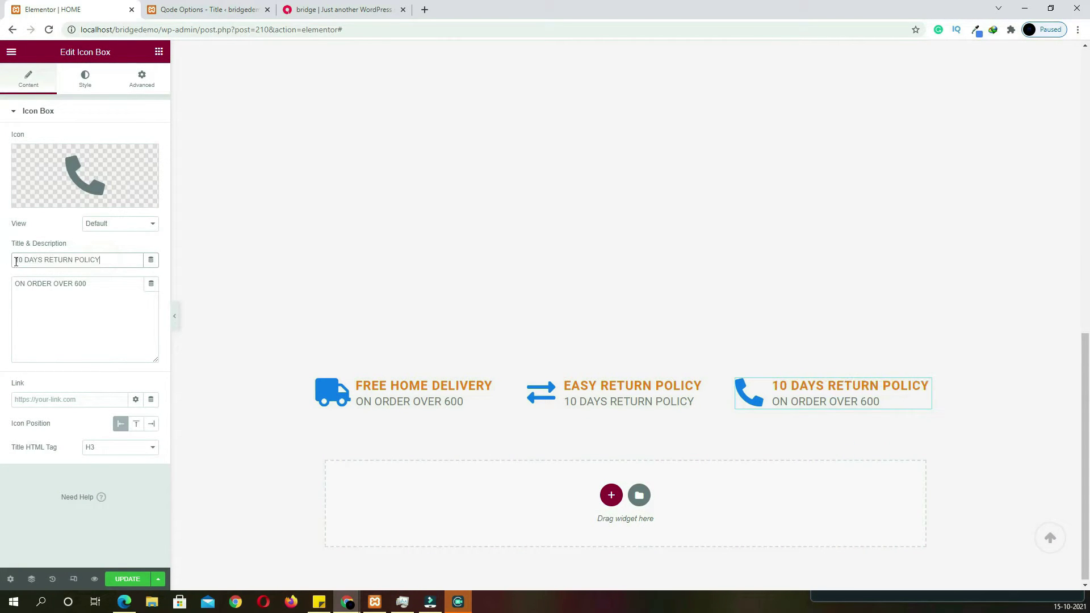
click(340, 10)
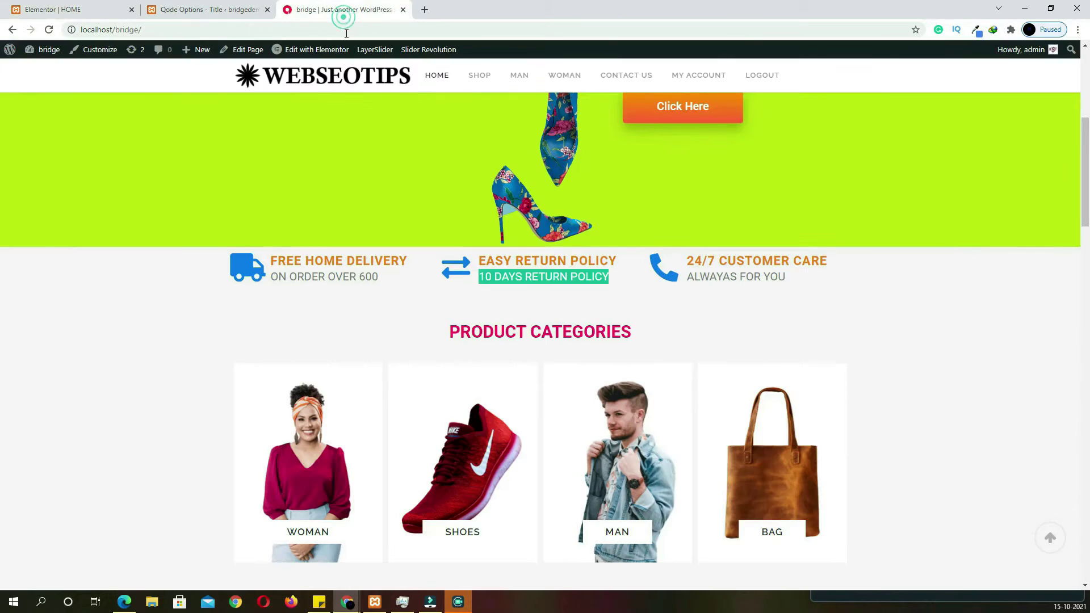
triple_click(756, 274)
key(ctrl+c)
click(78, 14)
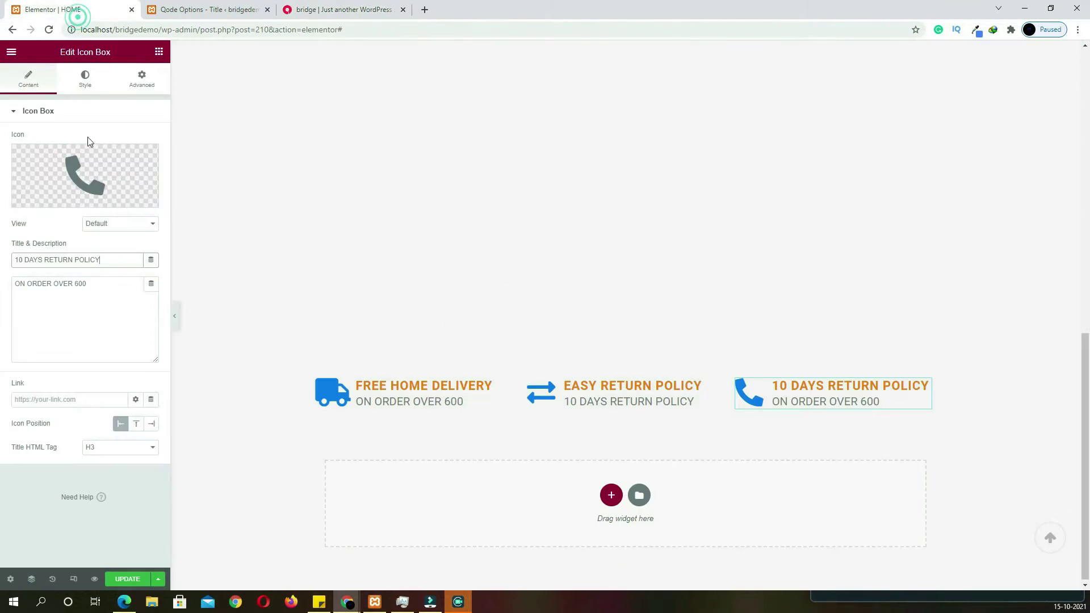
triple_click(113, 283)
key(ctrl+v)
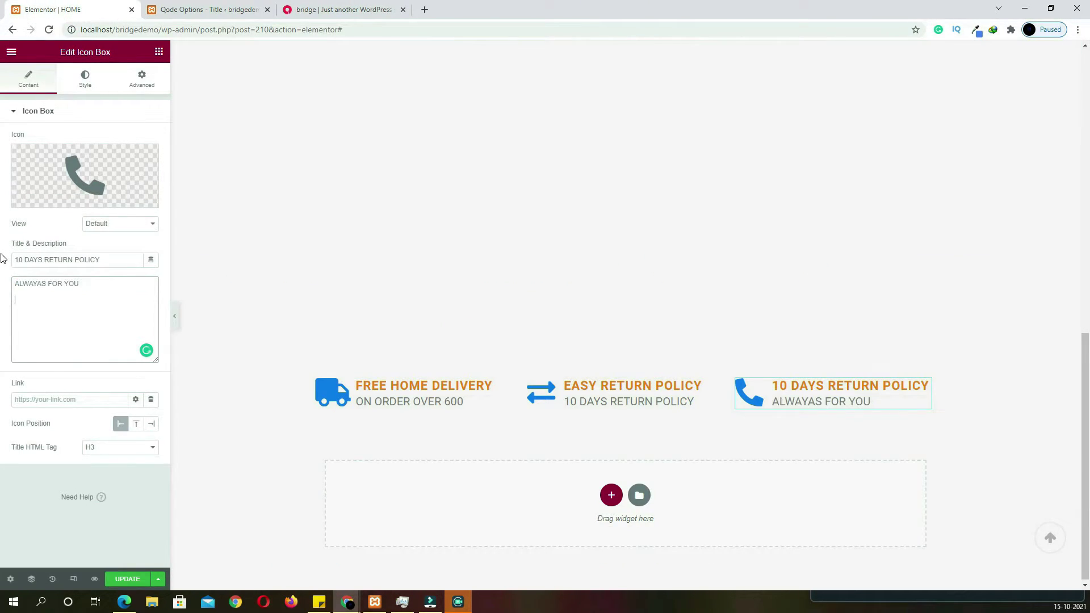
Save the page with UPDATE and copy the PRODUCT CATEGORIES heading from the live homepage
click(110, 581)
click(324, 11)
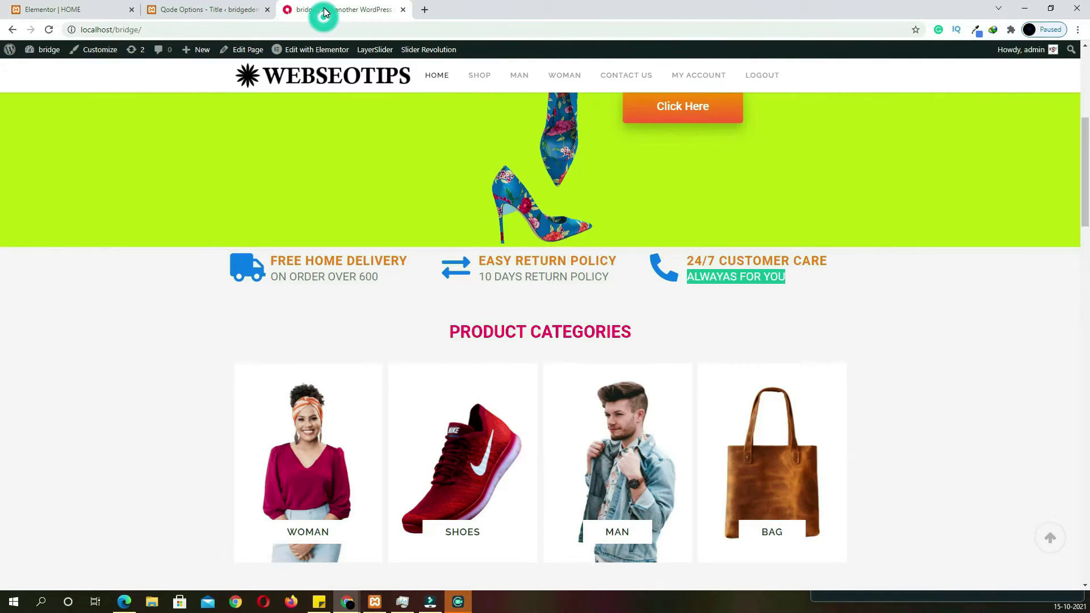
scroll(394, 370, down, 5)
scroll(394, 370, up, 4)
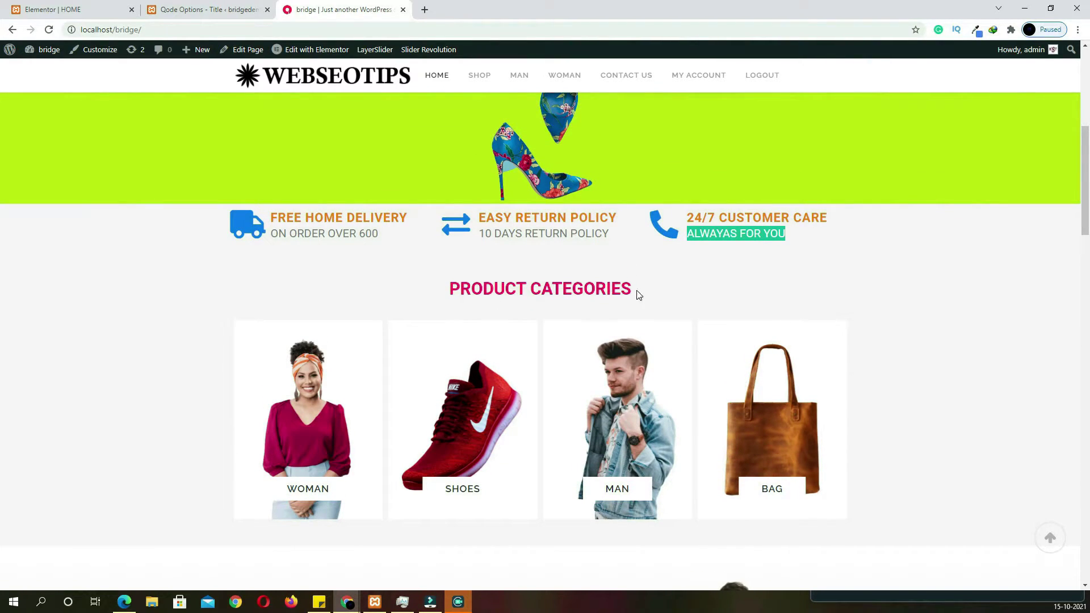
drag(640, 294, 445, 289)
key(ctrl+c)
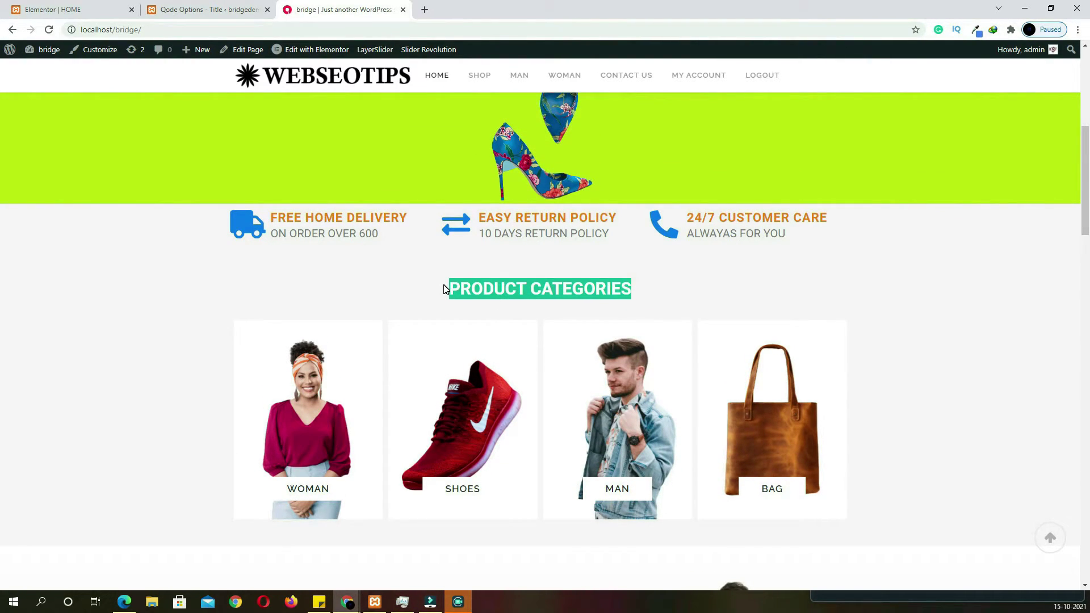
click(113, 9)
Add a one-column section with an unlinked 75 px top margin and put a Heading widget in it
click(610, 498)
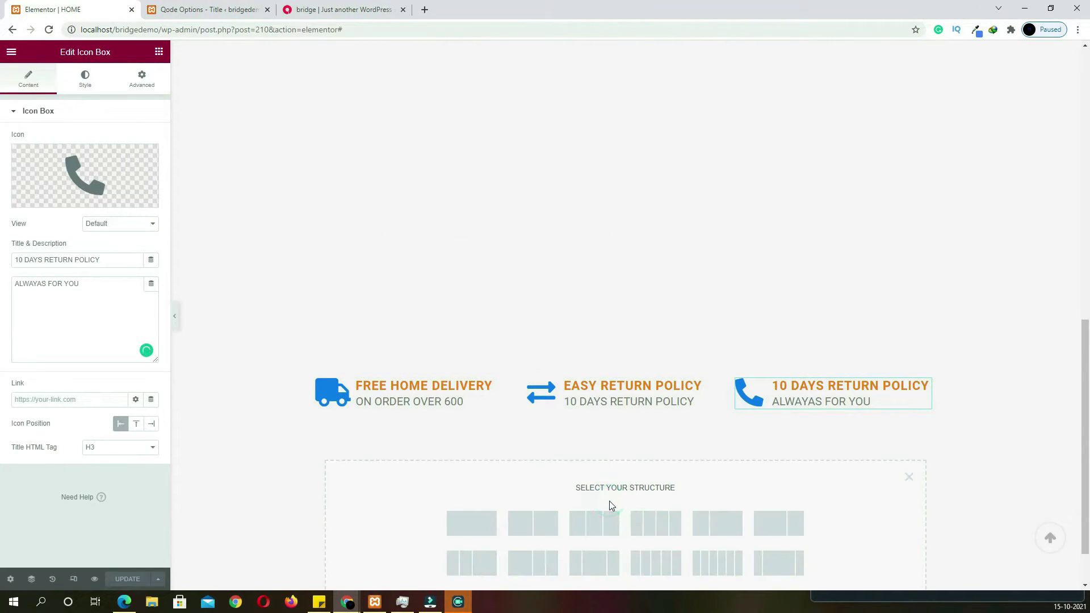
click(491, 527)
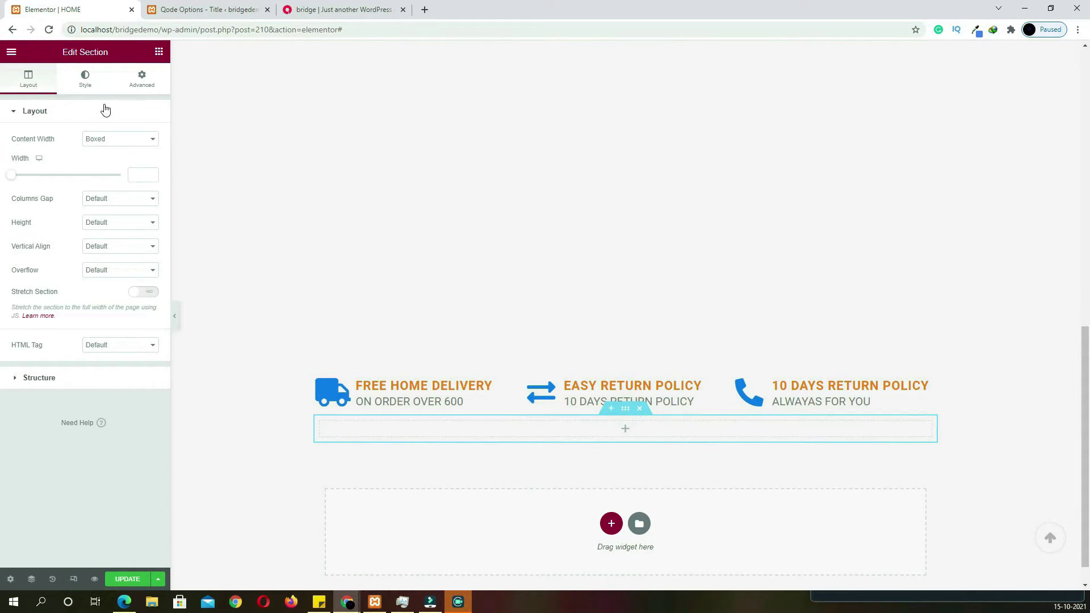
click(141, 81)
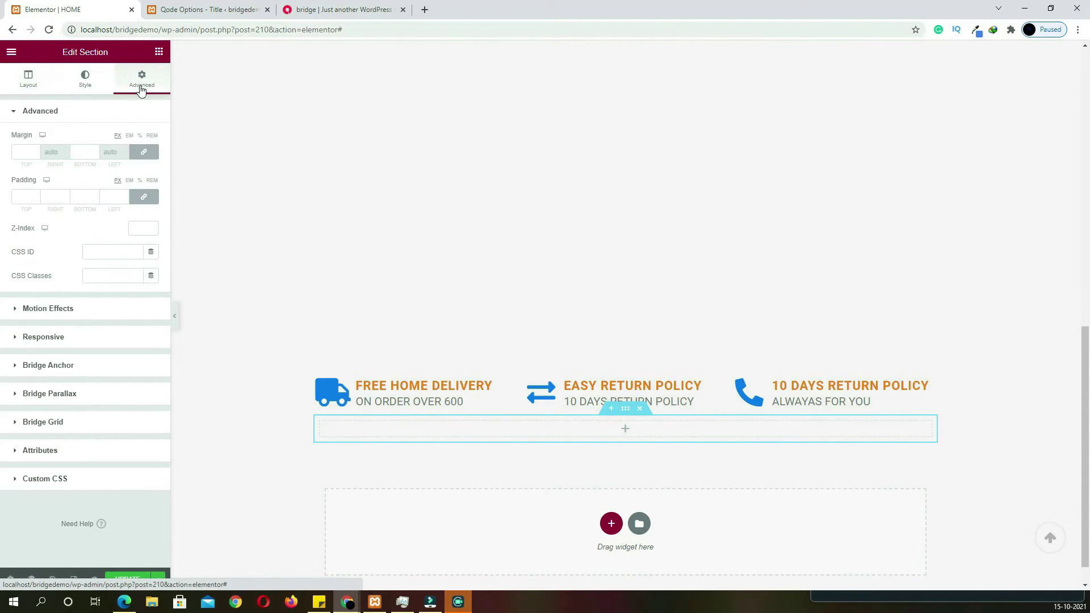
click(145, 155)
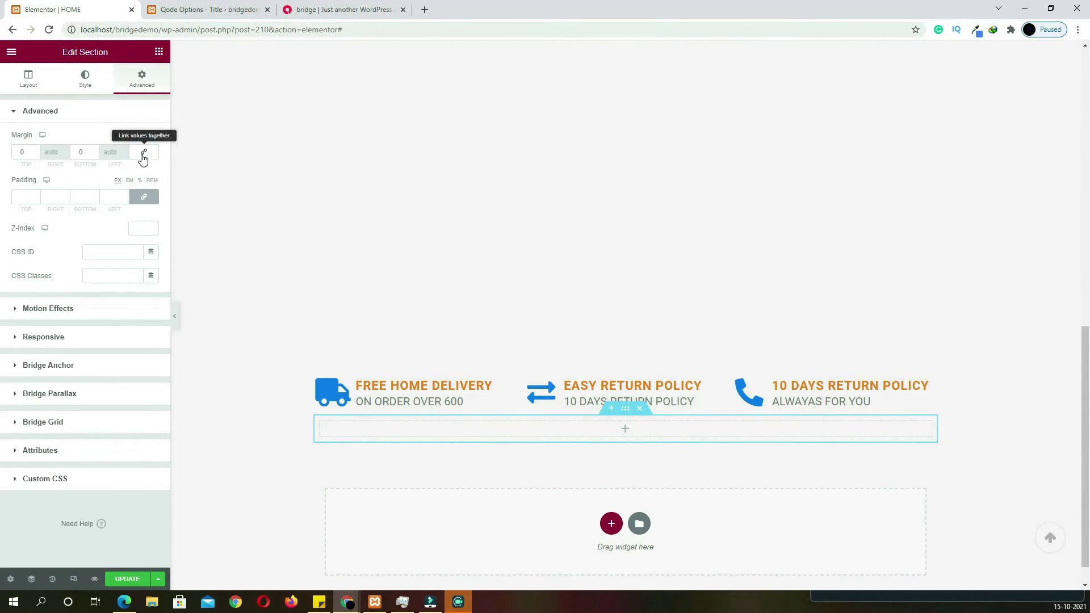
double_click(27, 152)
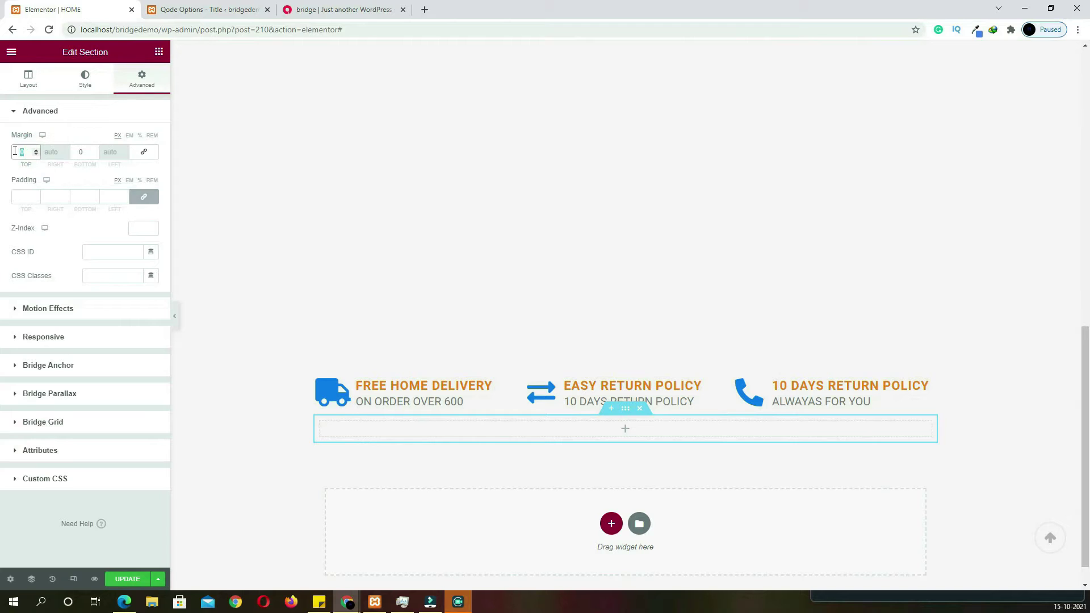
text(75)
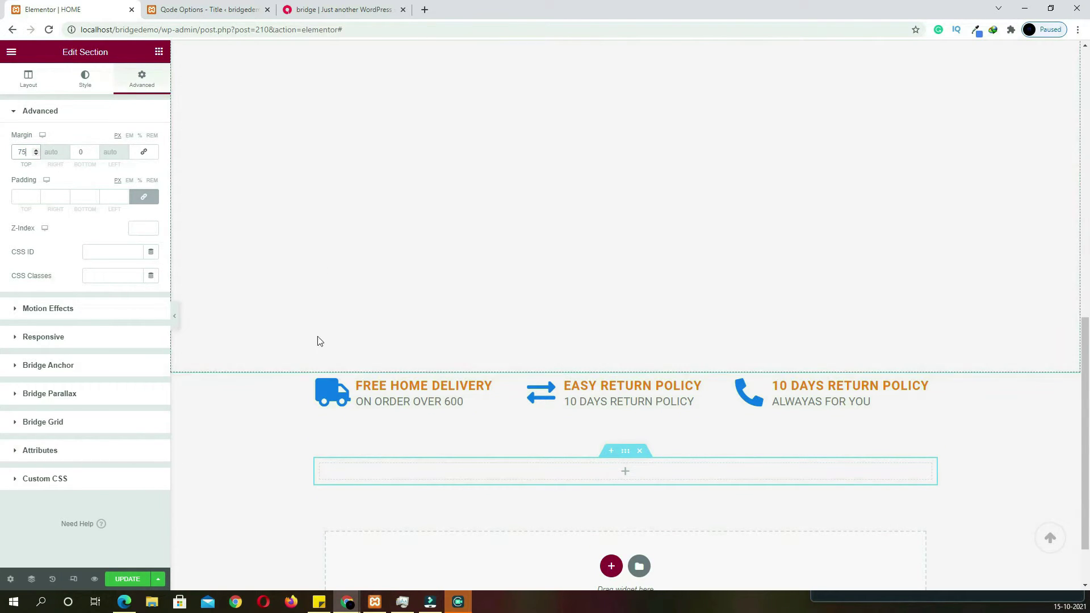
click(628, 475)
drag(126, 161, 636, 477)
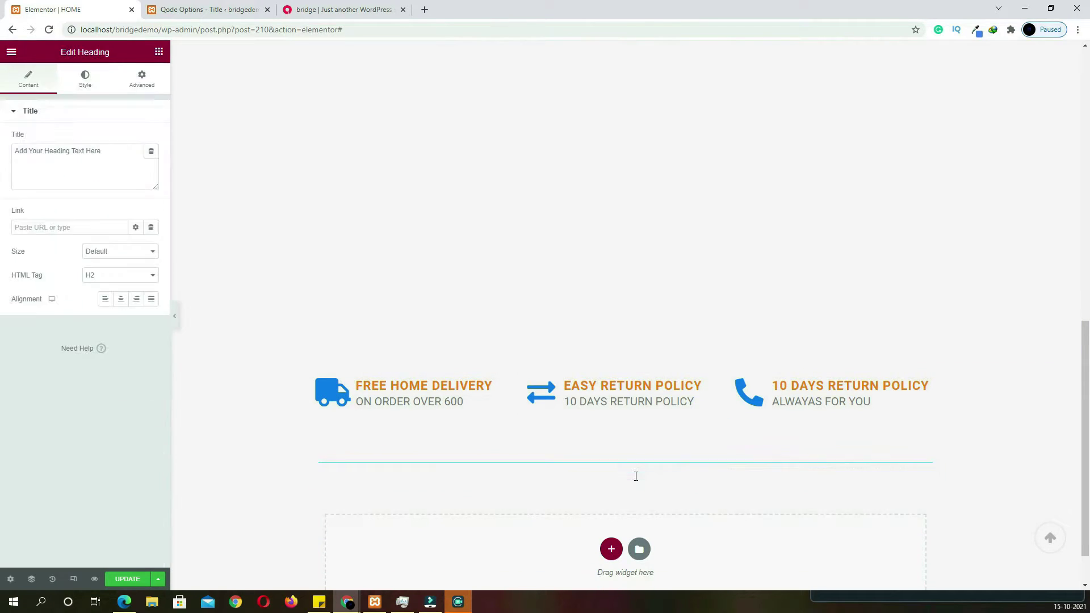
Make the heading a centred H1 reading PRODUCT CATEGORIES in the pink global text colour
drag(116, 151, 1, 152)
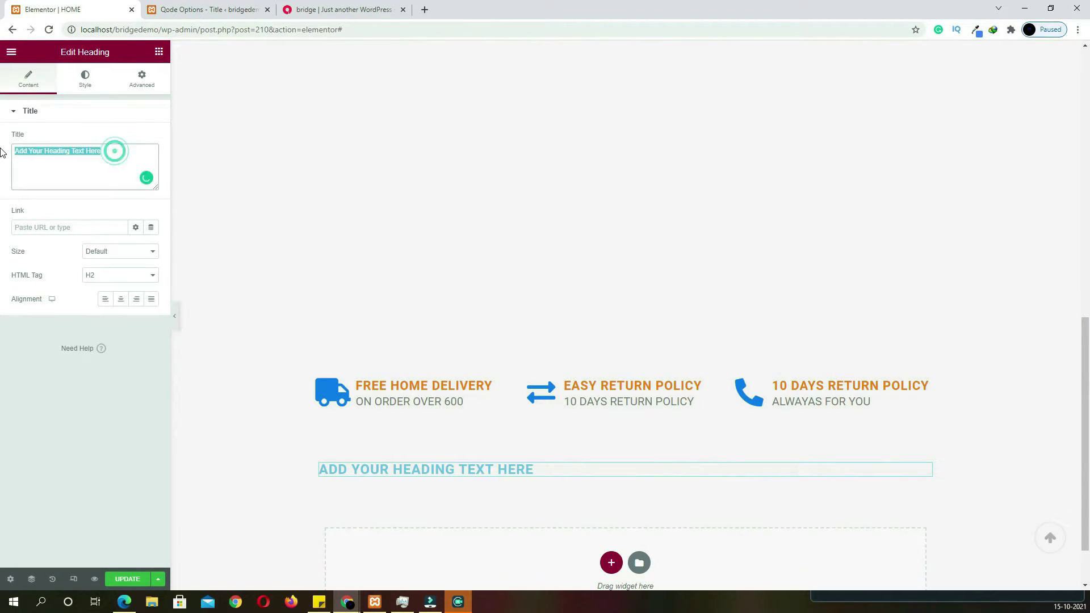
key(ctrl+v)
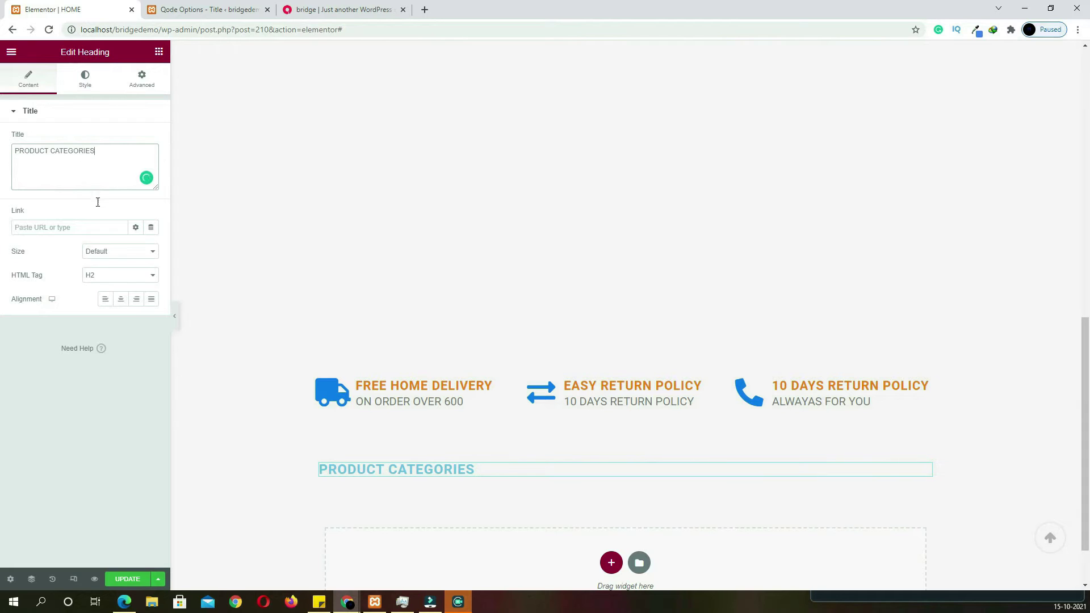
click(120, 299)
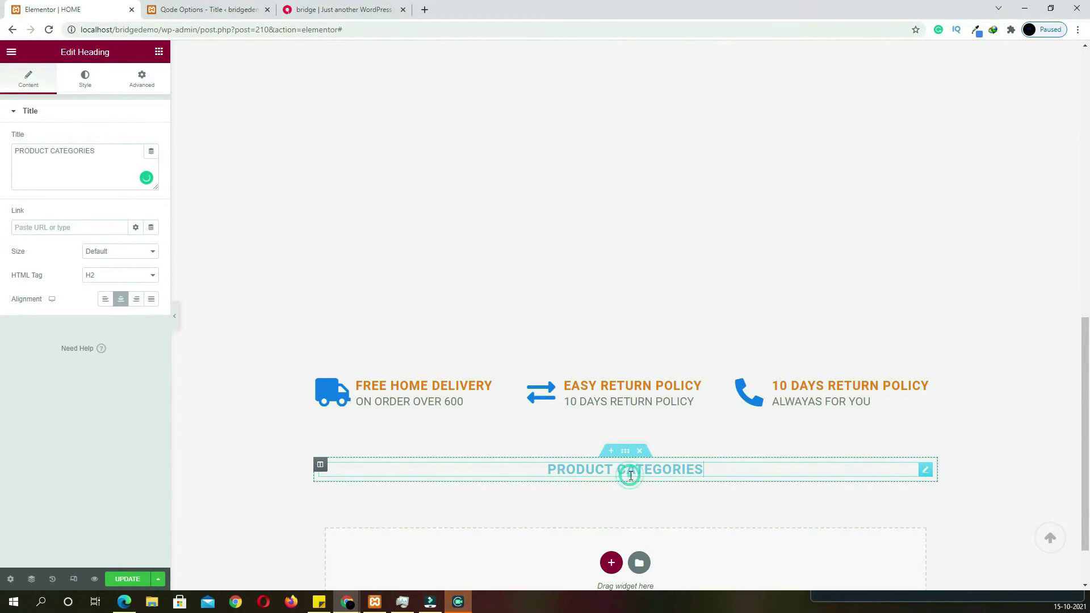
click(103, 277)
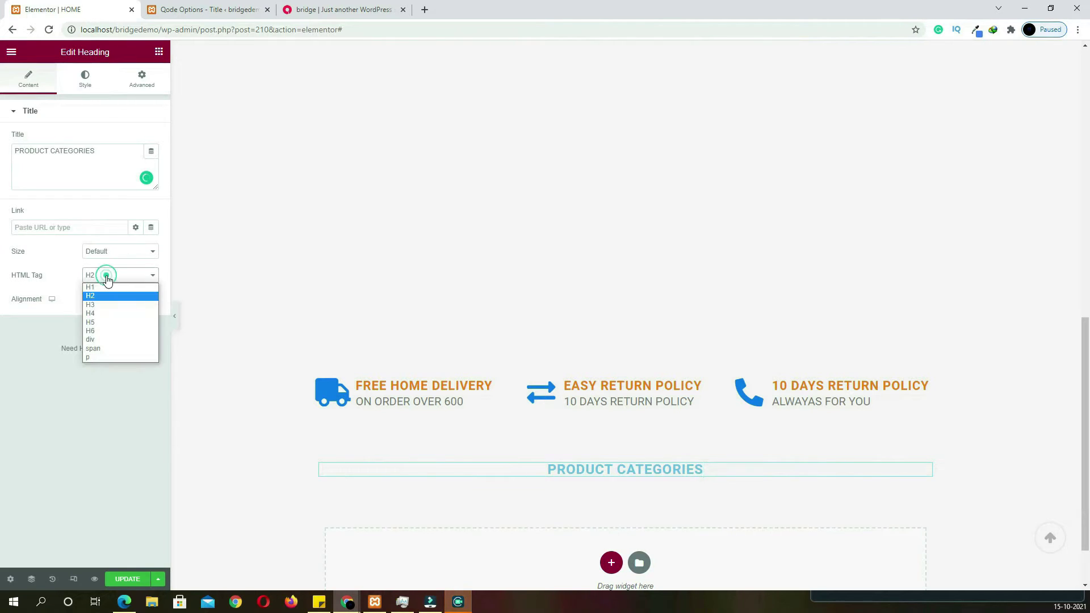
click(104, 291)
click(85, 78)
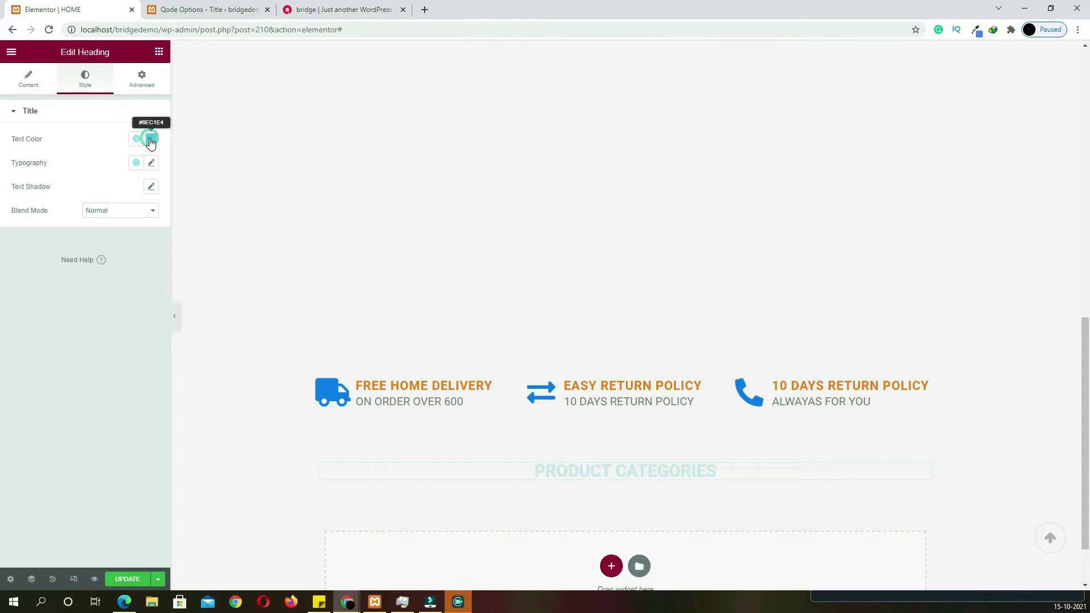
click(150, 140)
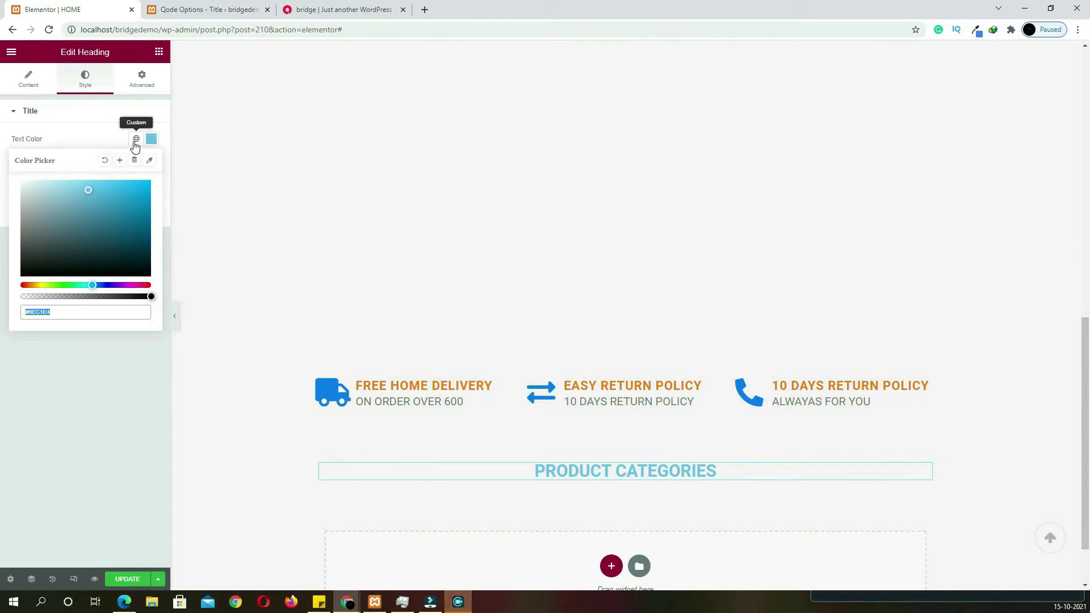
click(136, 140)
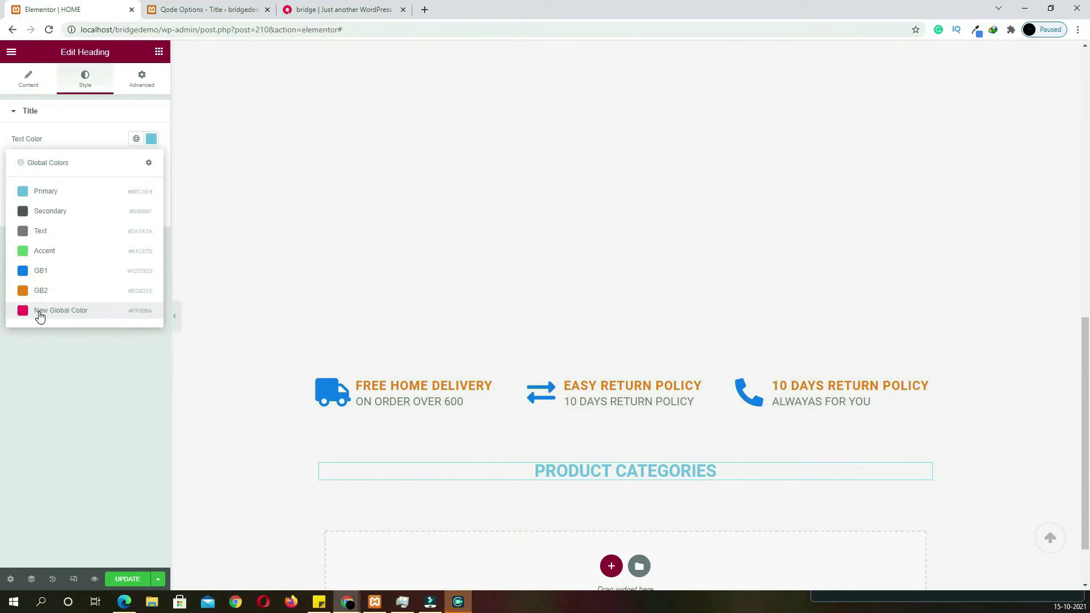
click(39, 311)
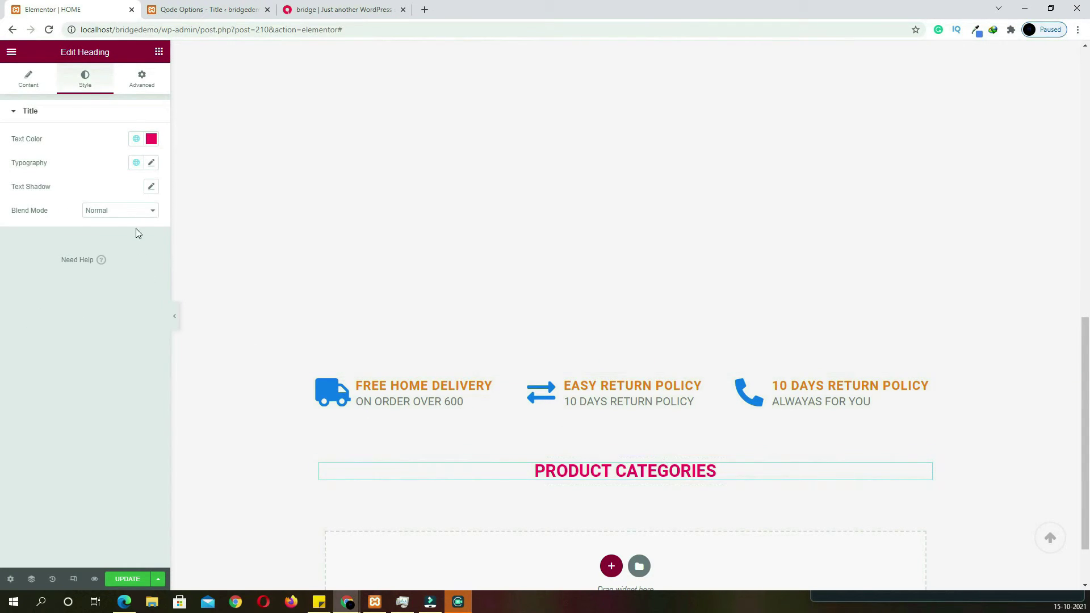
click(334, 9)
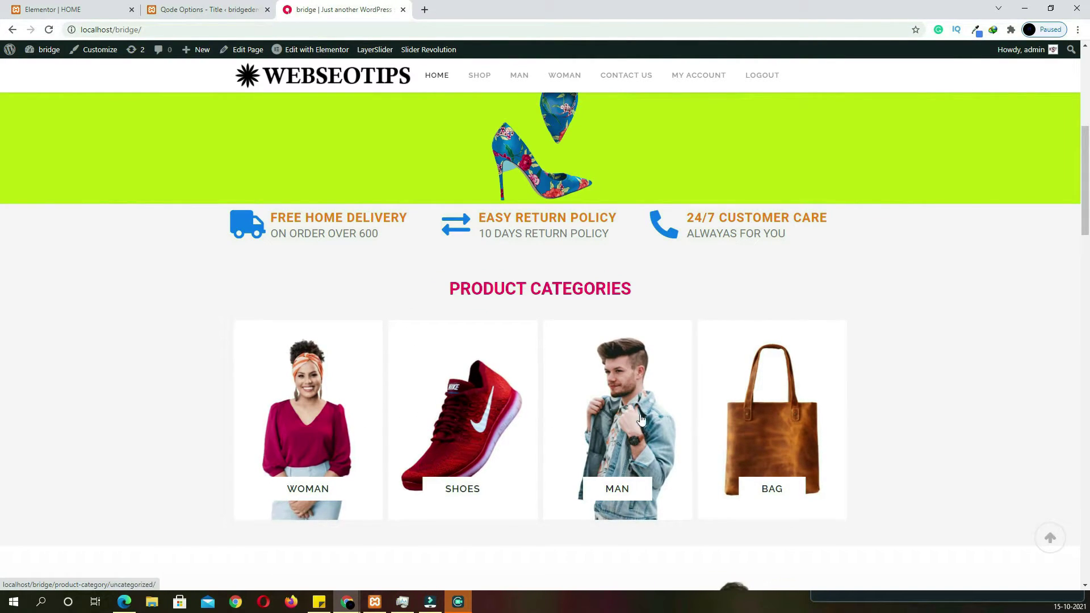
Add a Product Category List widget under the heading, set to Four columns
click(62, 9)
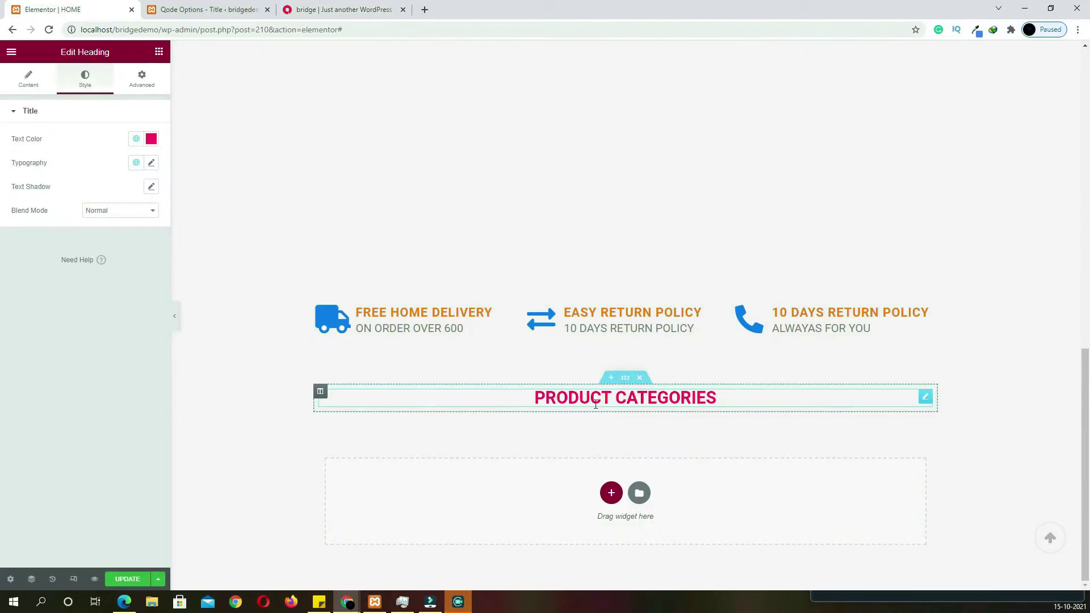
click(159, 53)
click(122, 96)
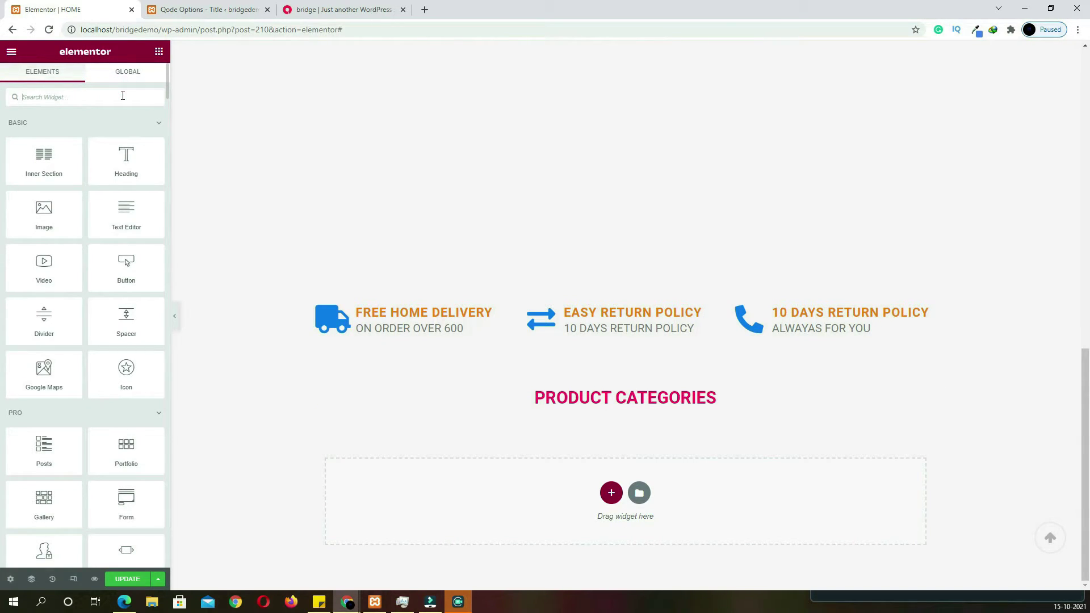
text(PRODUCT CAT)
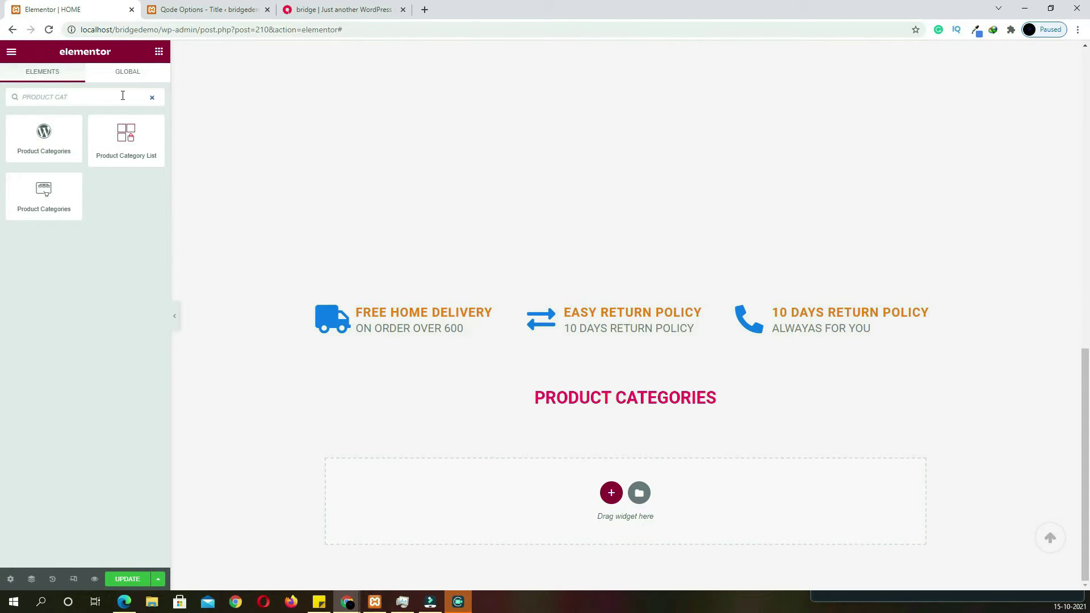
drag(128, 151, 617, 410)
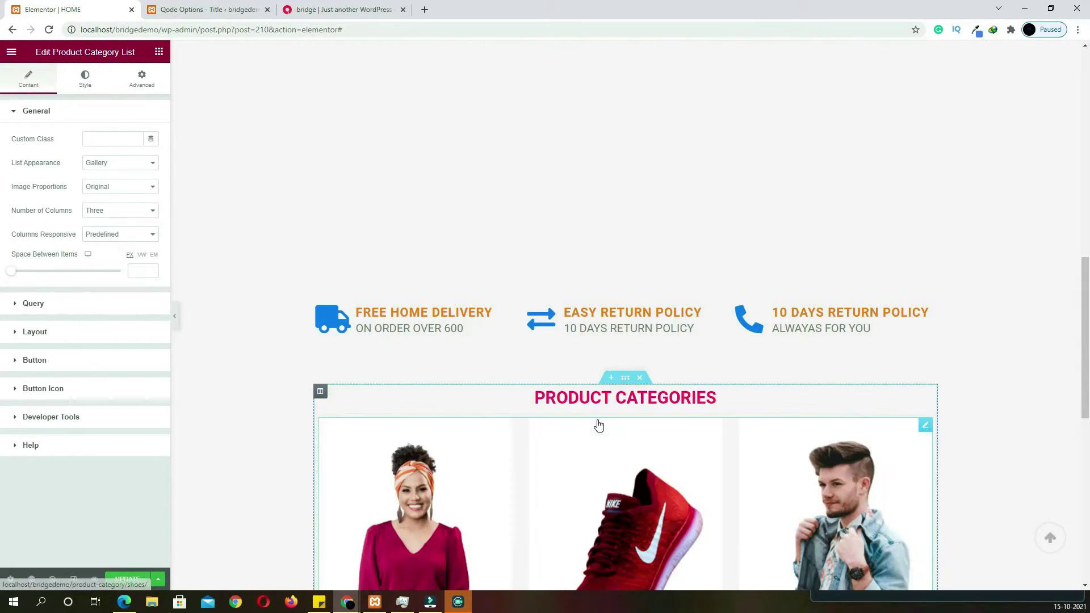
scroll(540, 454, down, 1)
scroll(540, 476, down, 4)
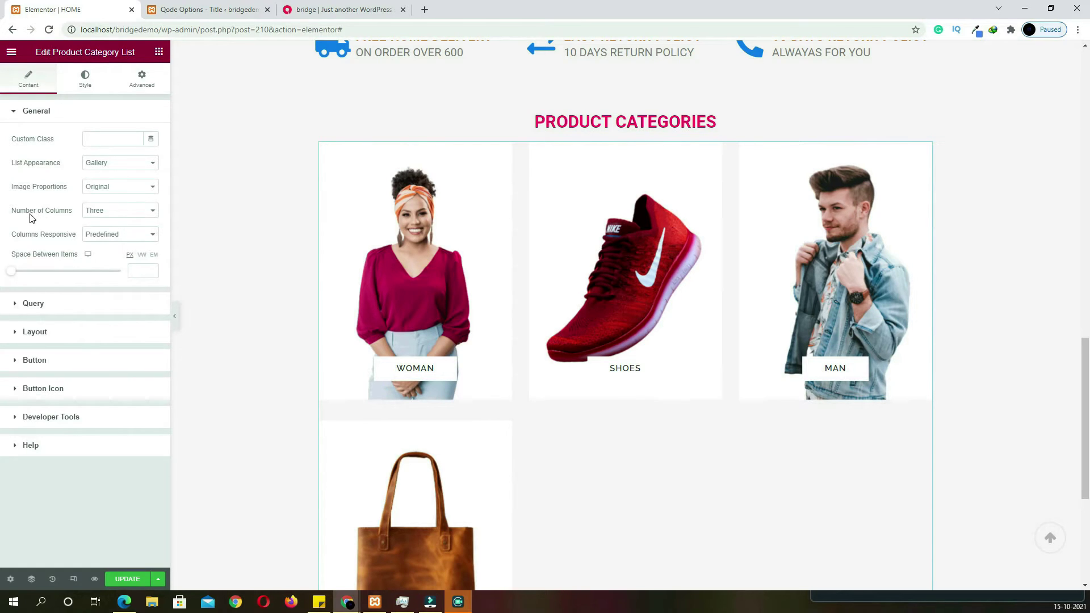
click(118, 215)
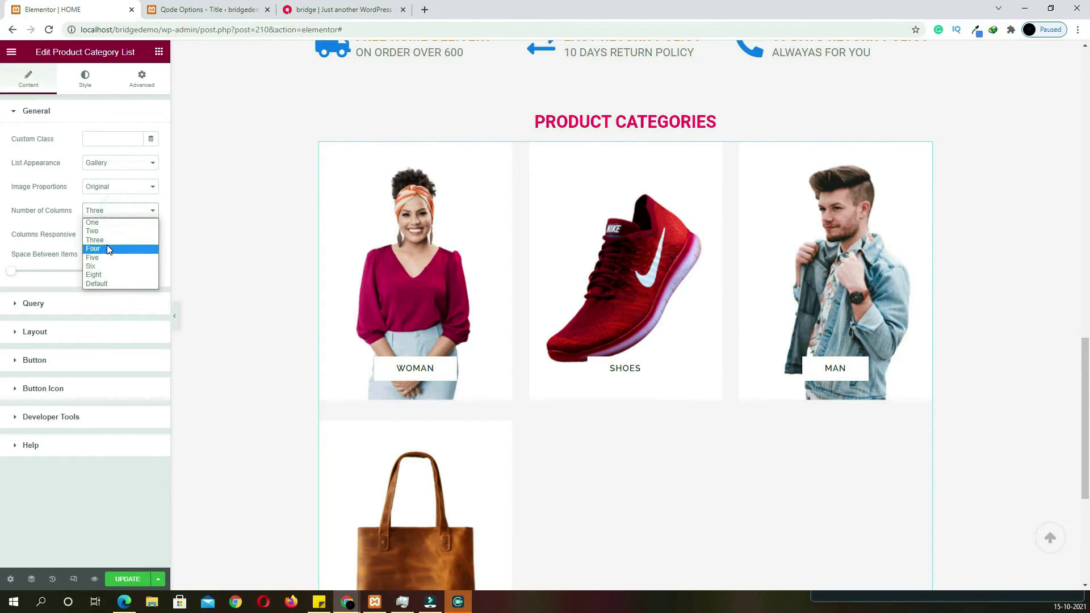
click(109, 246)
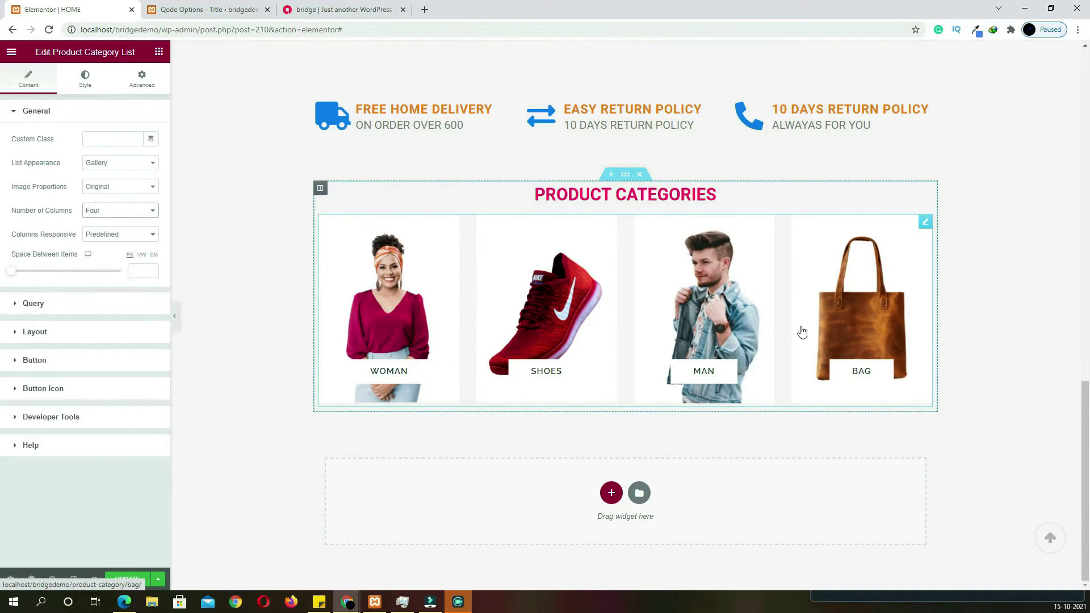
key(ctrl+3)
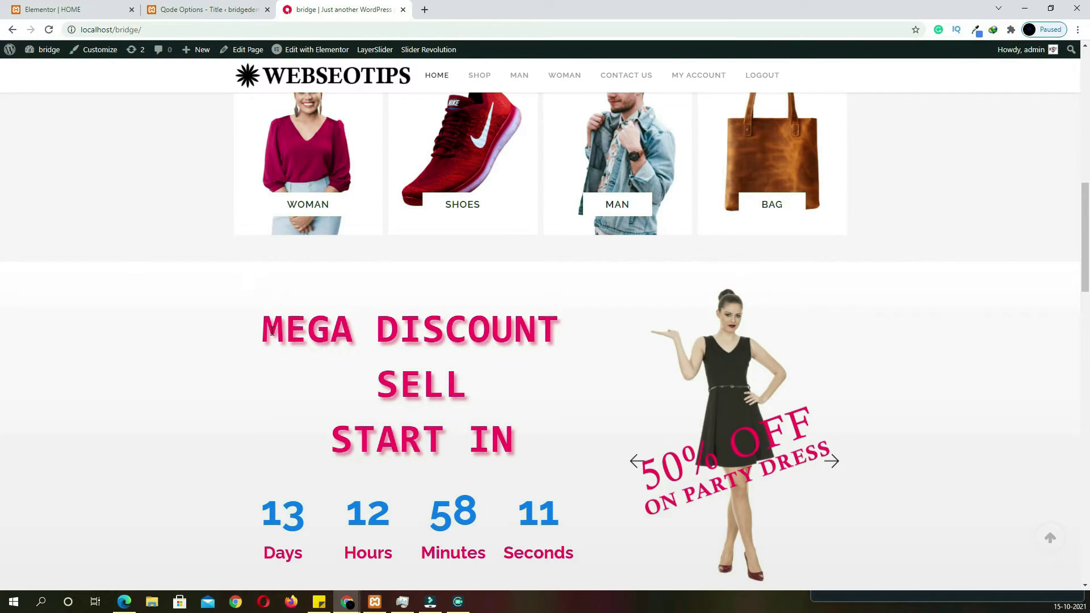
key(ctrl+1)
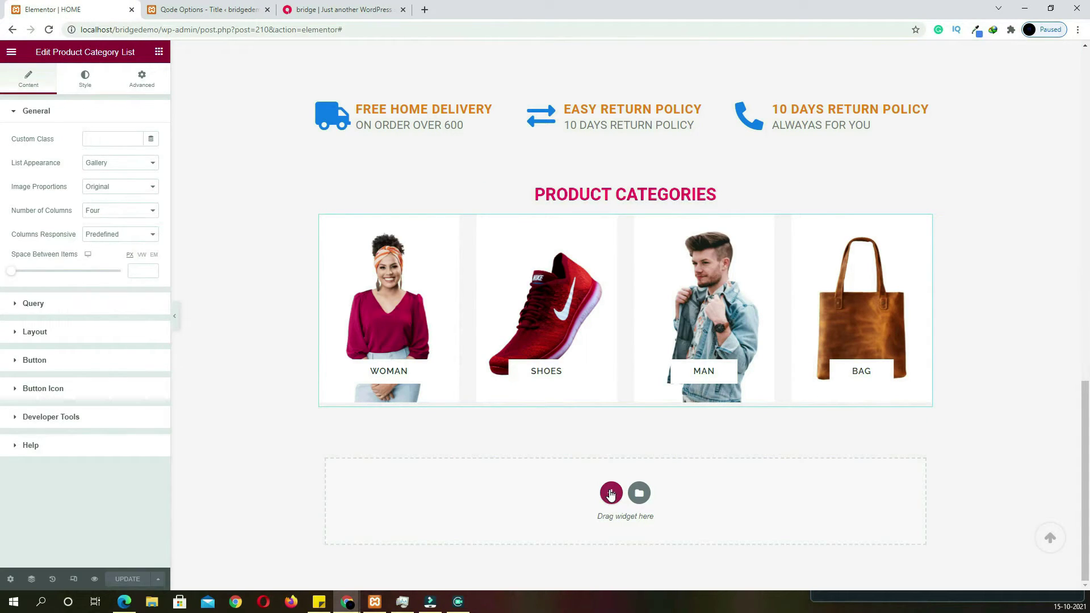
Add a 66/33 two-column section and place a Text Editor widget in its left column
click(611, 494)
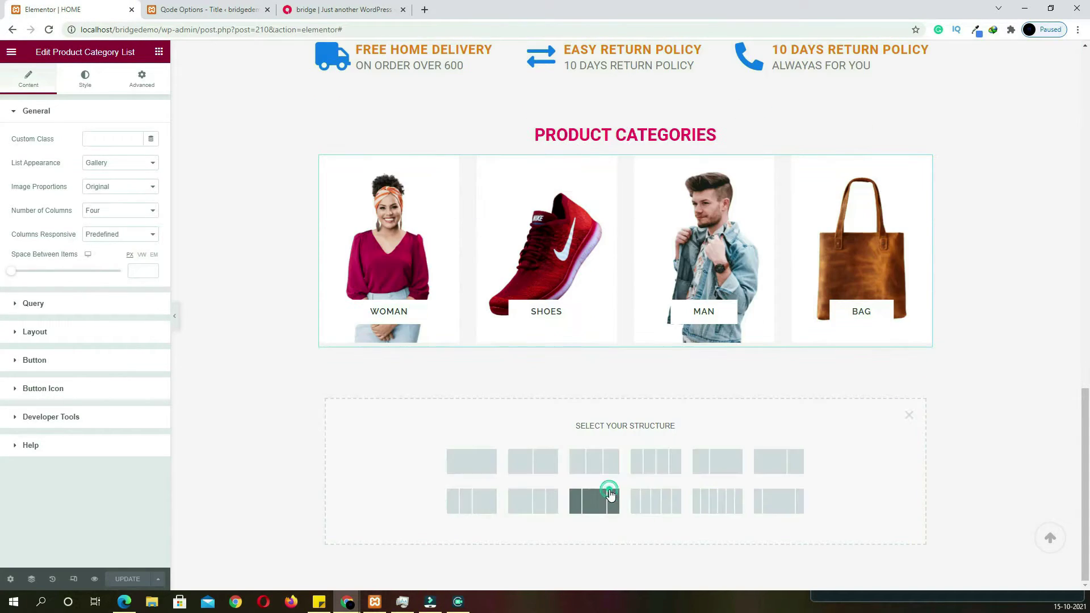
click(778, 474)
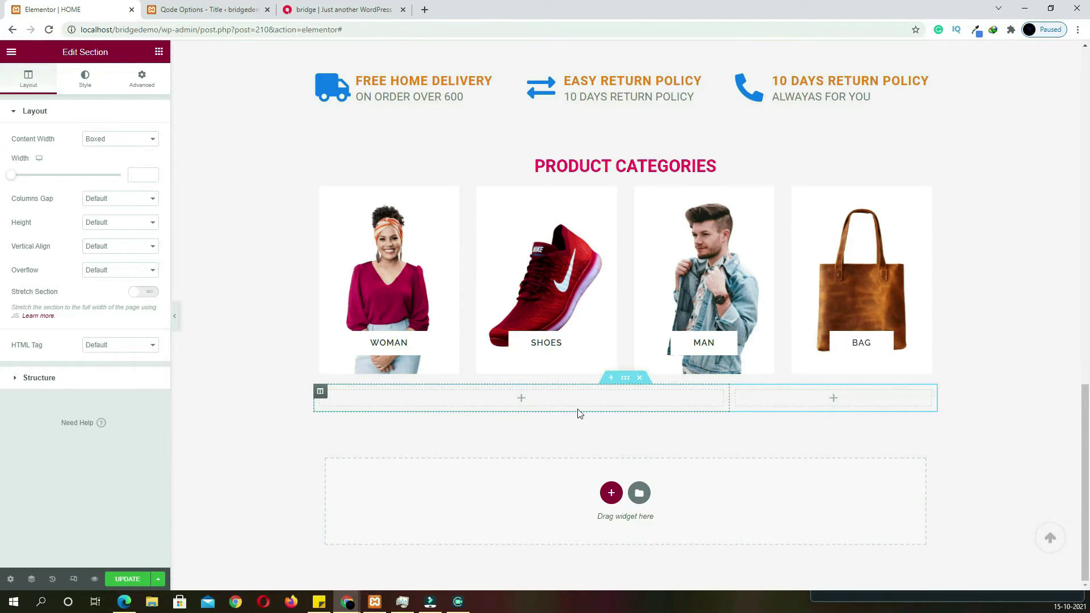
click(521, 399)
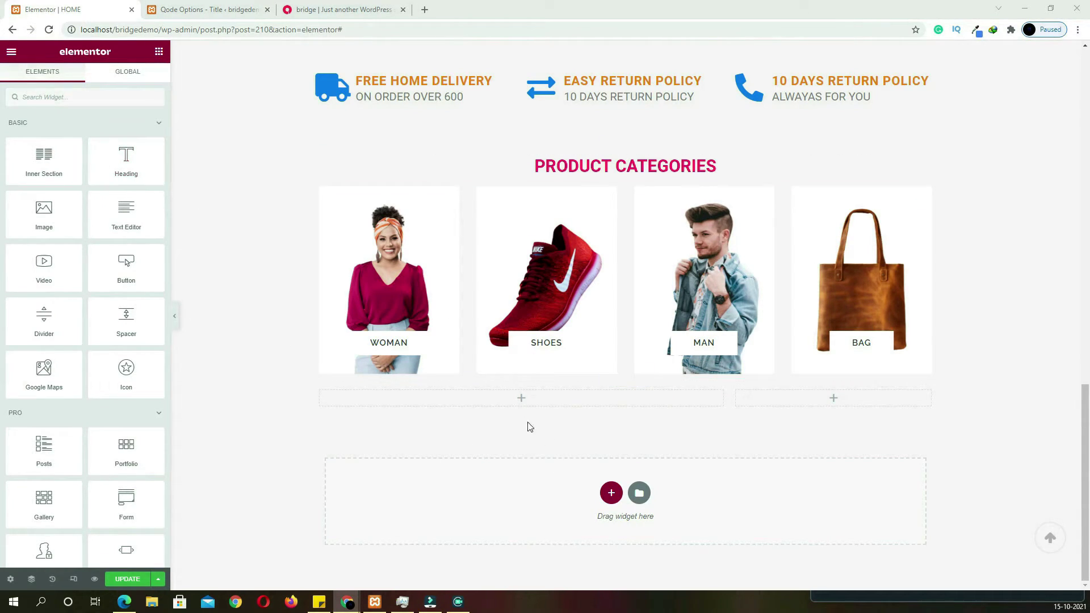
drag(158, 226, 516, 396)
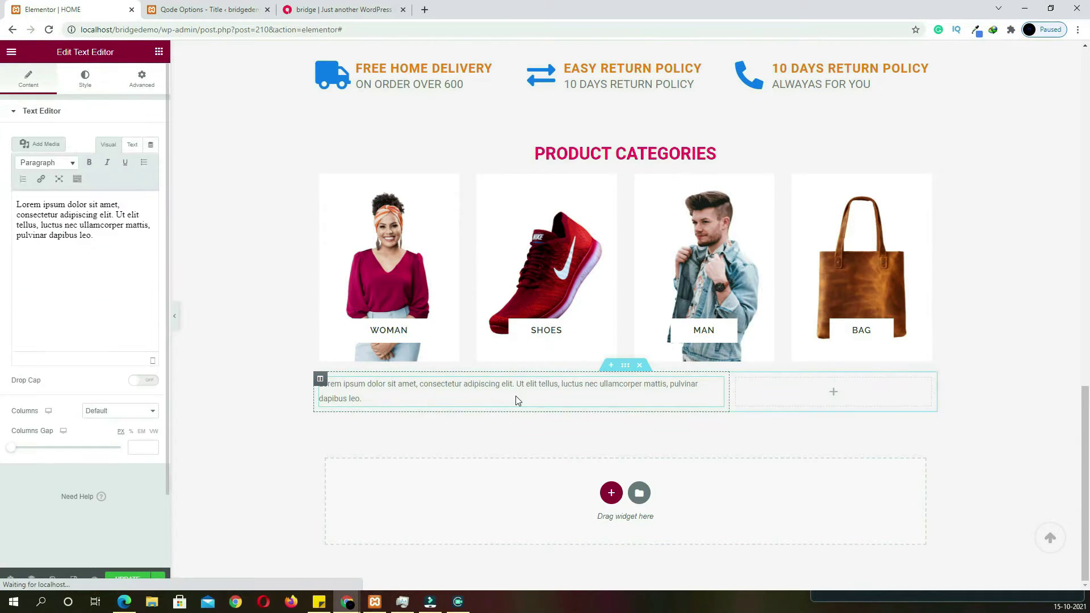
Copy the MEGA DISCOUNT SELL START IN text from the live site into the text block
click(310, 11)
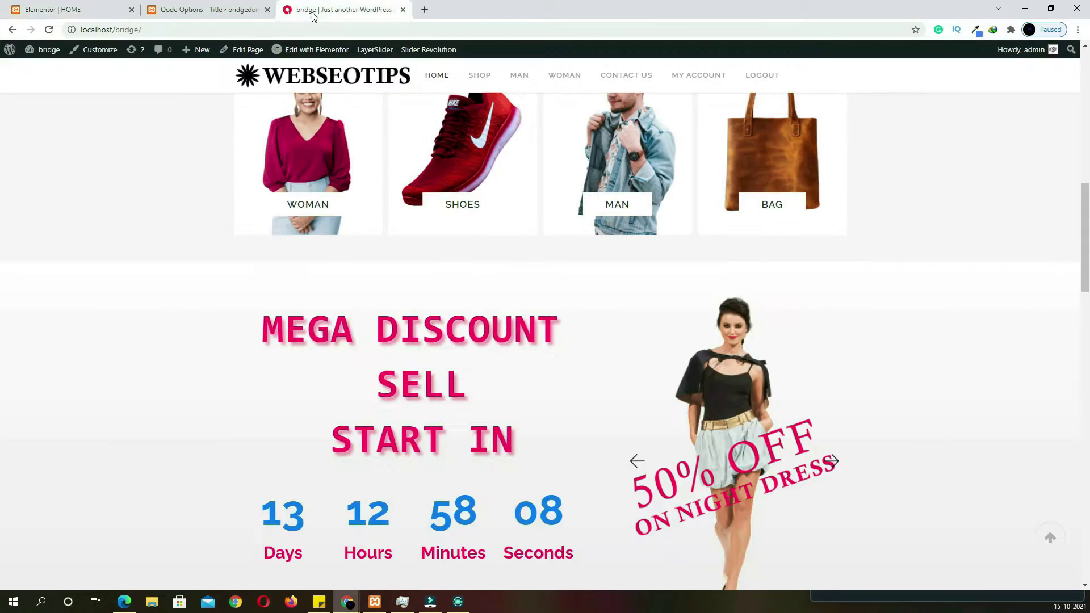
drag(514, 433, 271, 326)
key(ctrl+c)
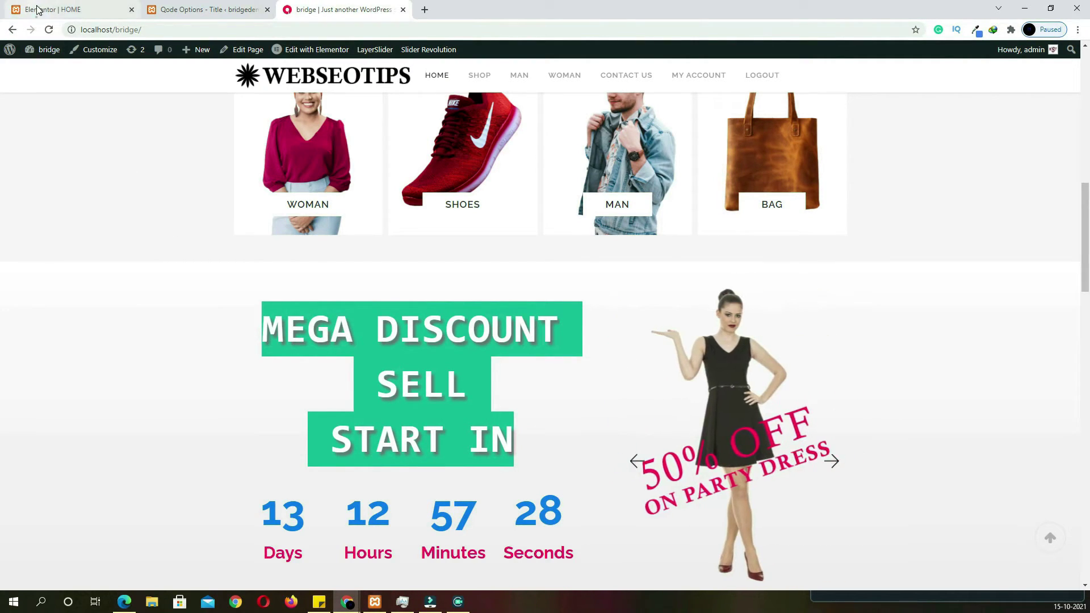
click(53, 10)
key(ctrl+a)
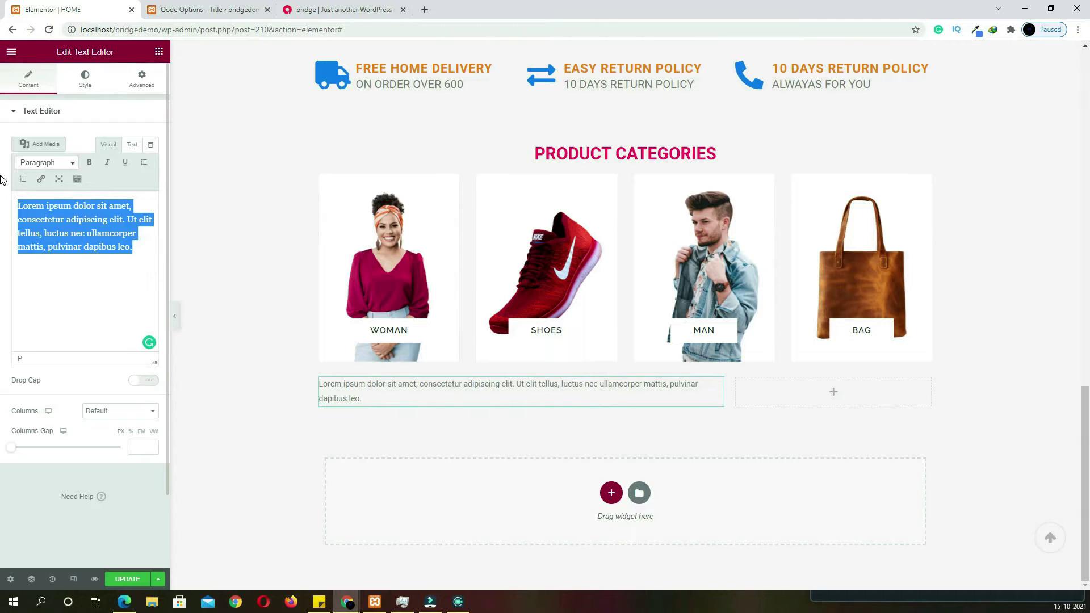
key(ctrl+v)
Style the text pink (global colour), size 70, line-height 98, letter spacing 1.9, centred
click(90, 88)
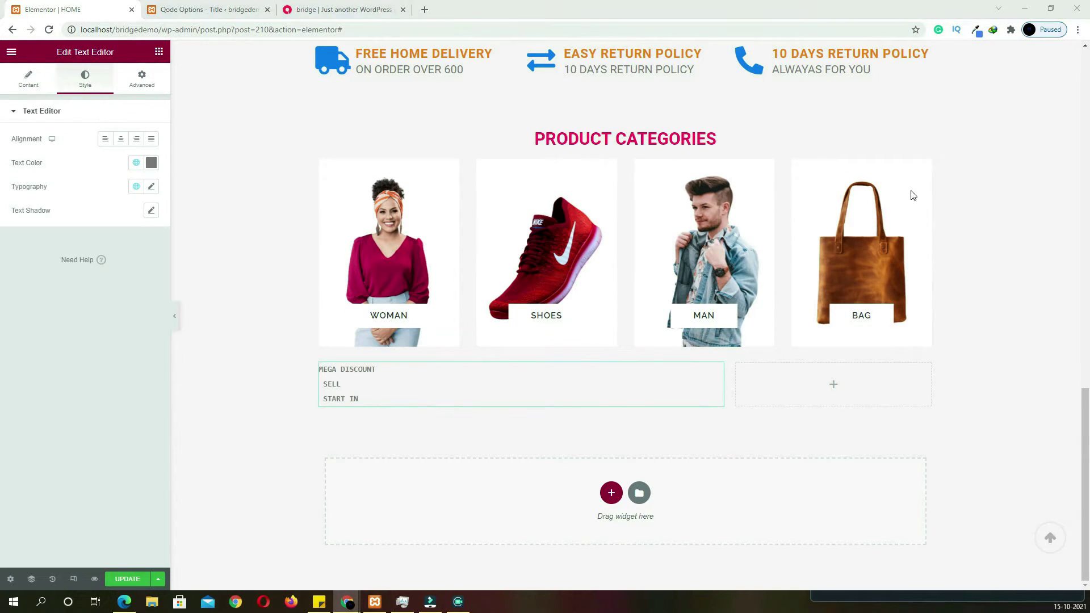
click(151, 163)
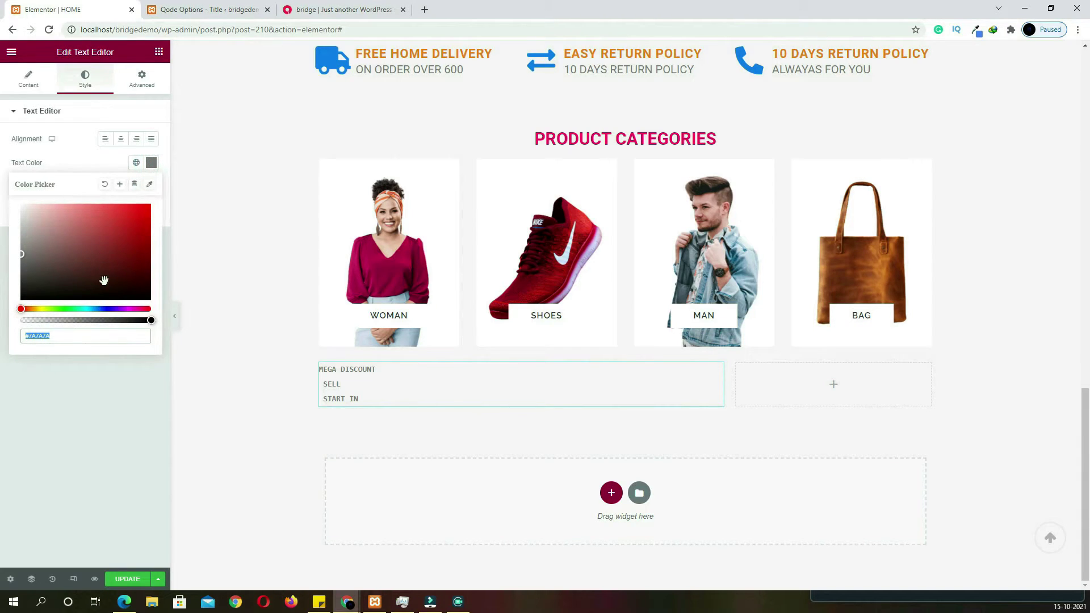
click(136, 162)
click(70, 335)
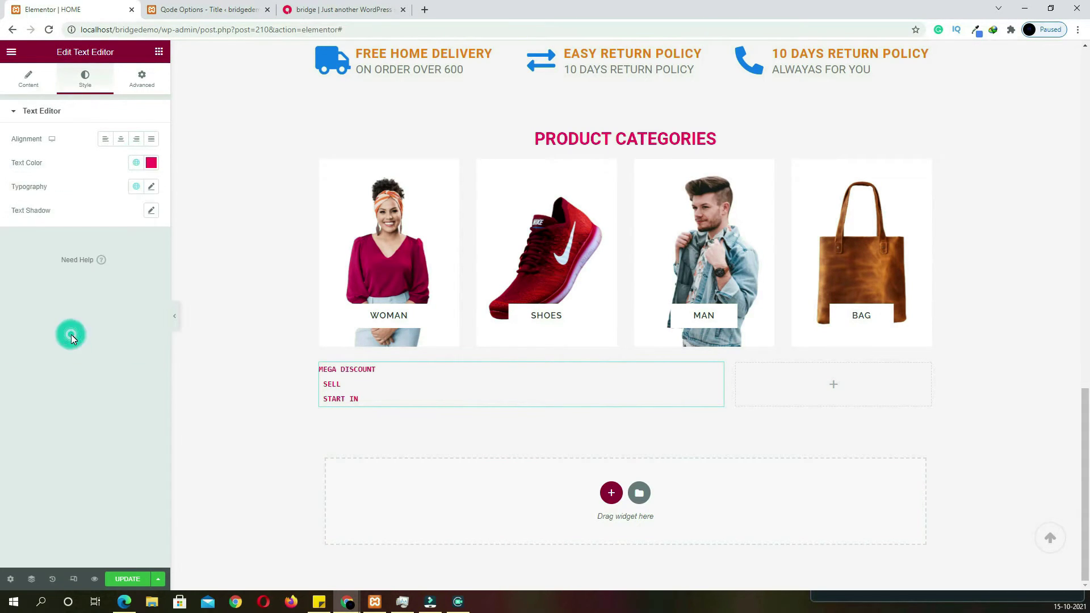
click(152, 189)
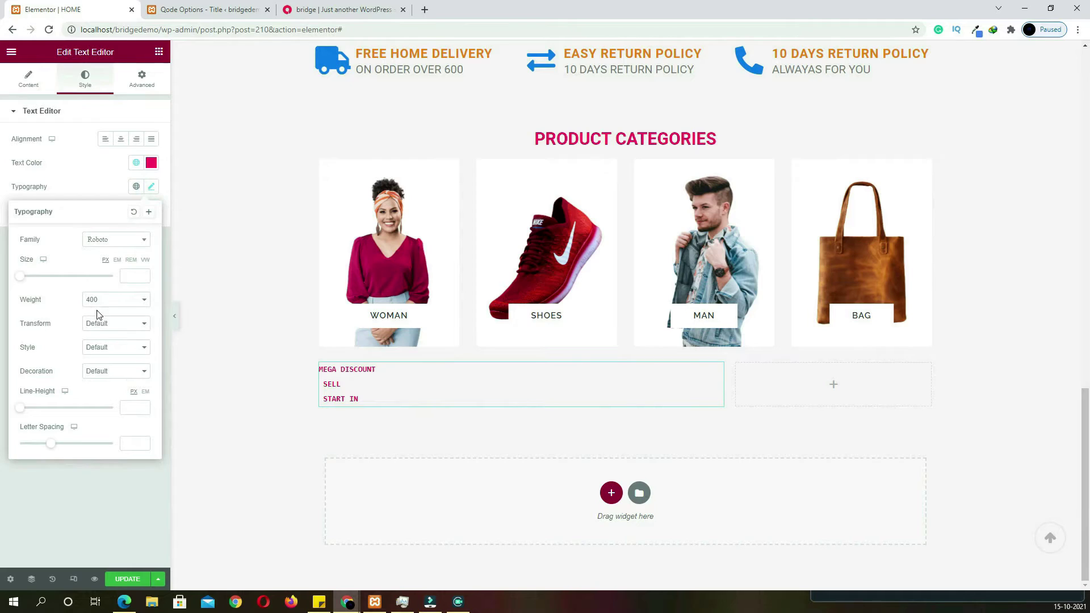
click(140, 278)
text(7)
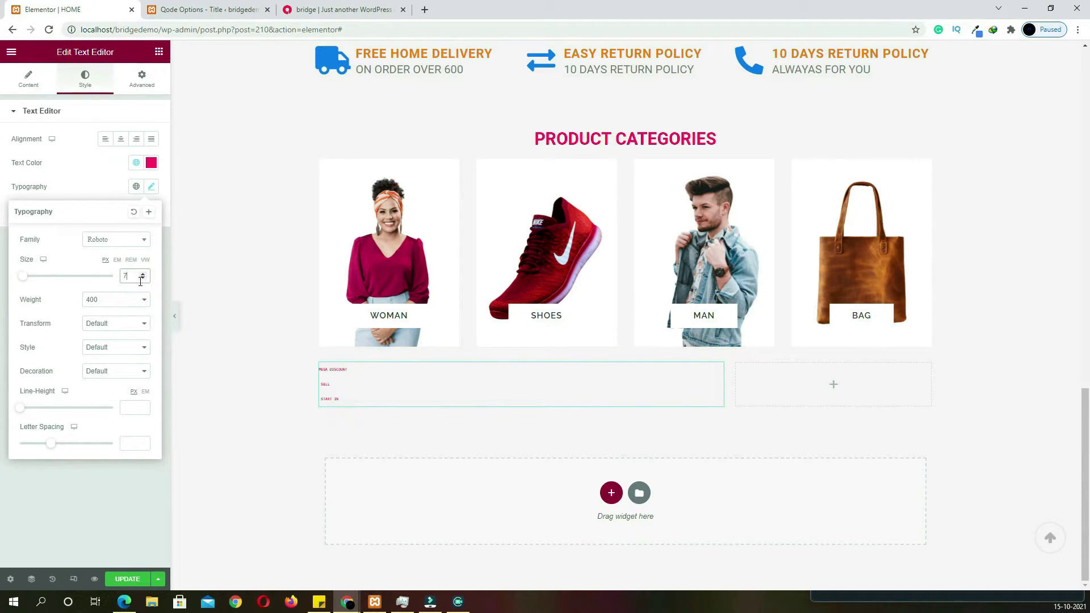
text(0)
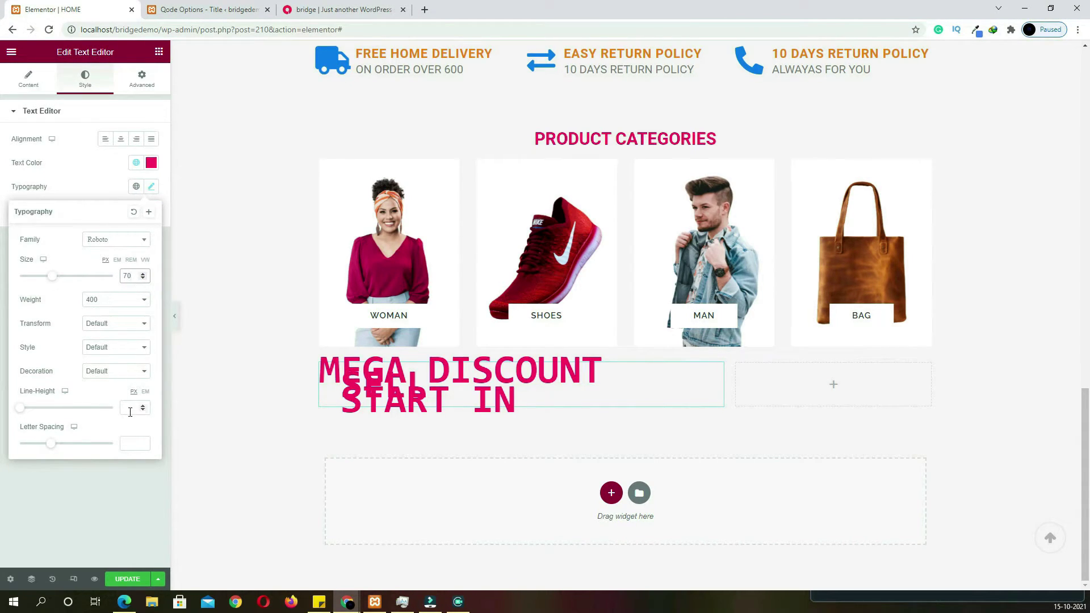
click(131, 414)
text(98)
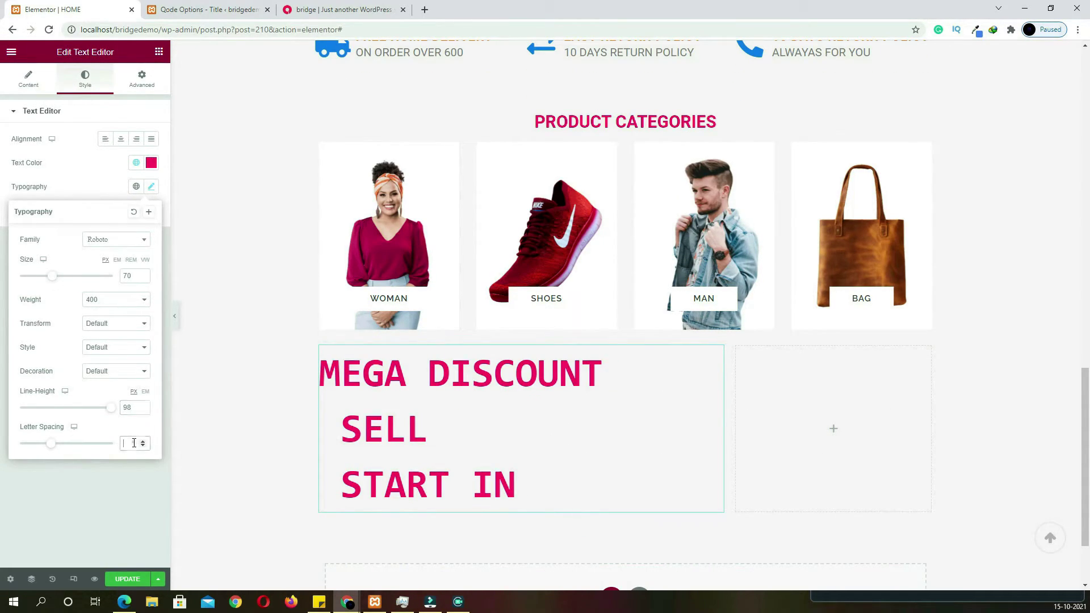
text(1)
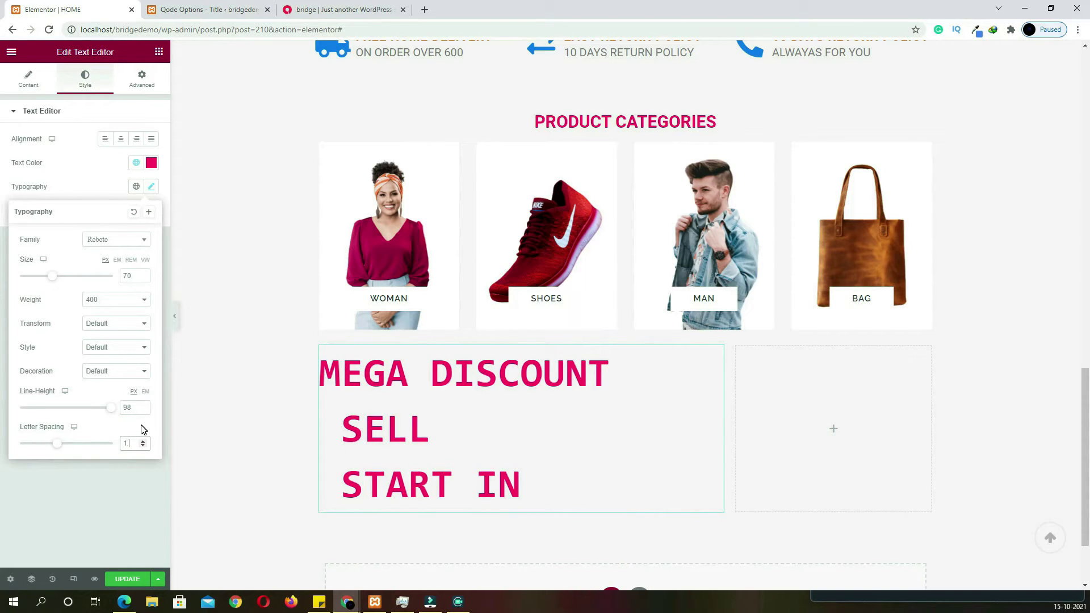
text(.9)
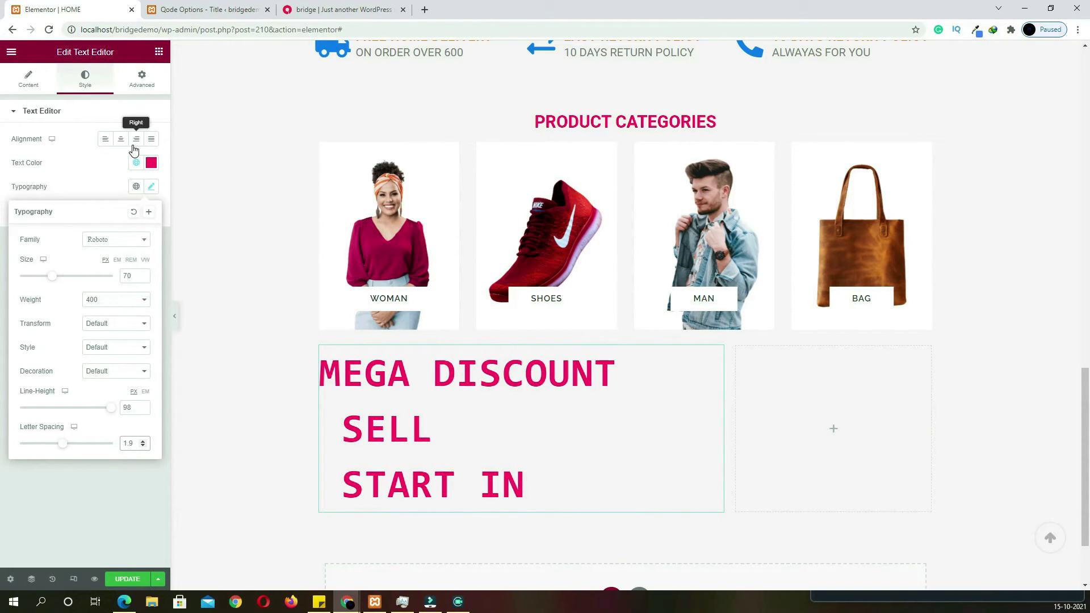
click(122, 144)
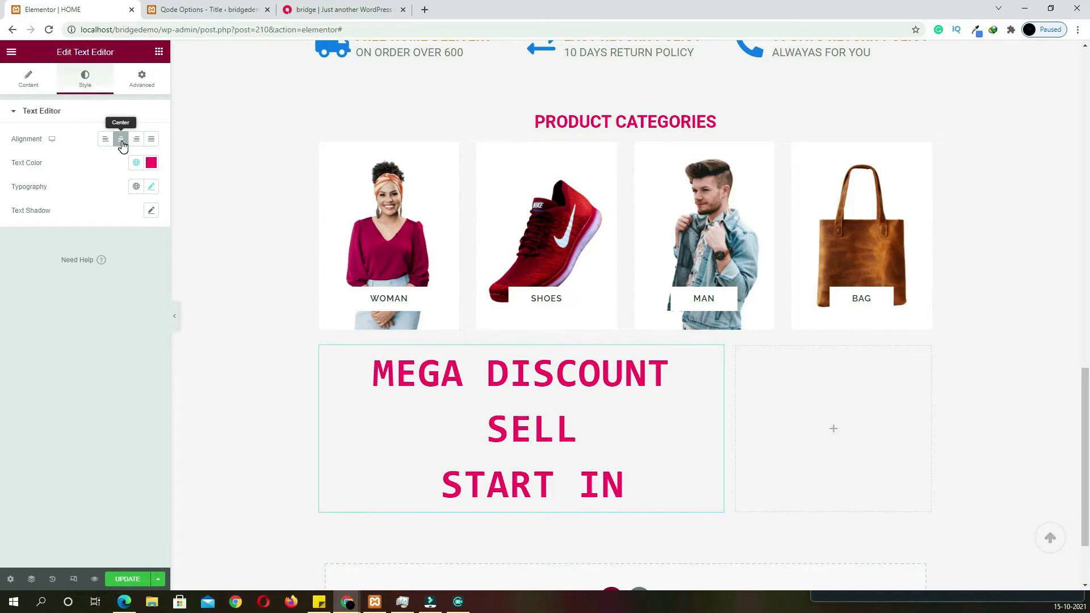
Add a bright pink text shadow with blur 10 and horizontal/vertical offsets of 5
click(151, 211)
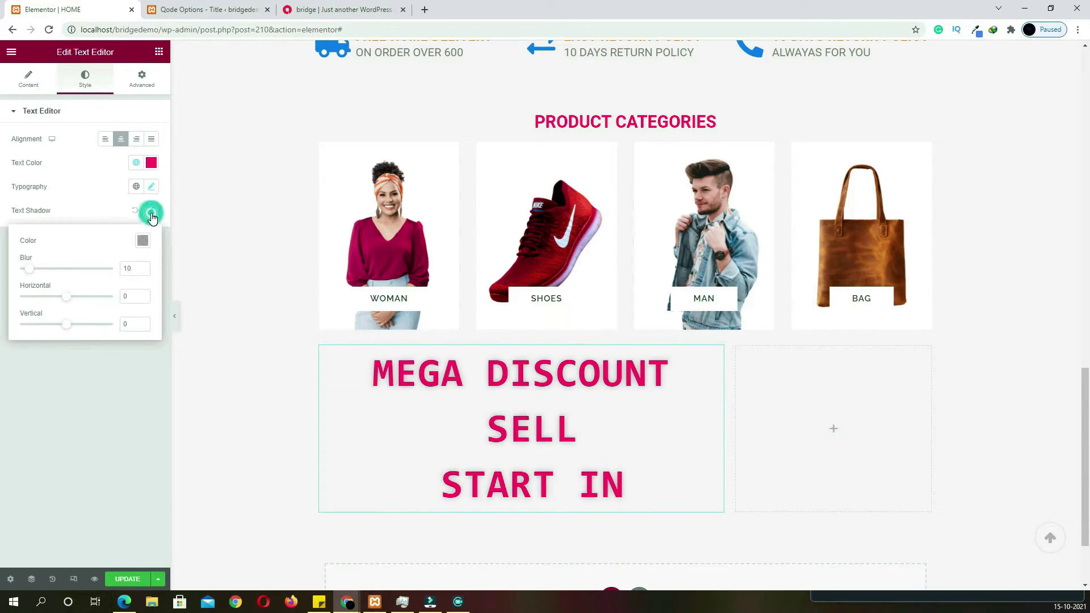
click(142, 241)
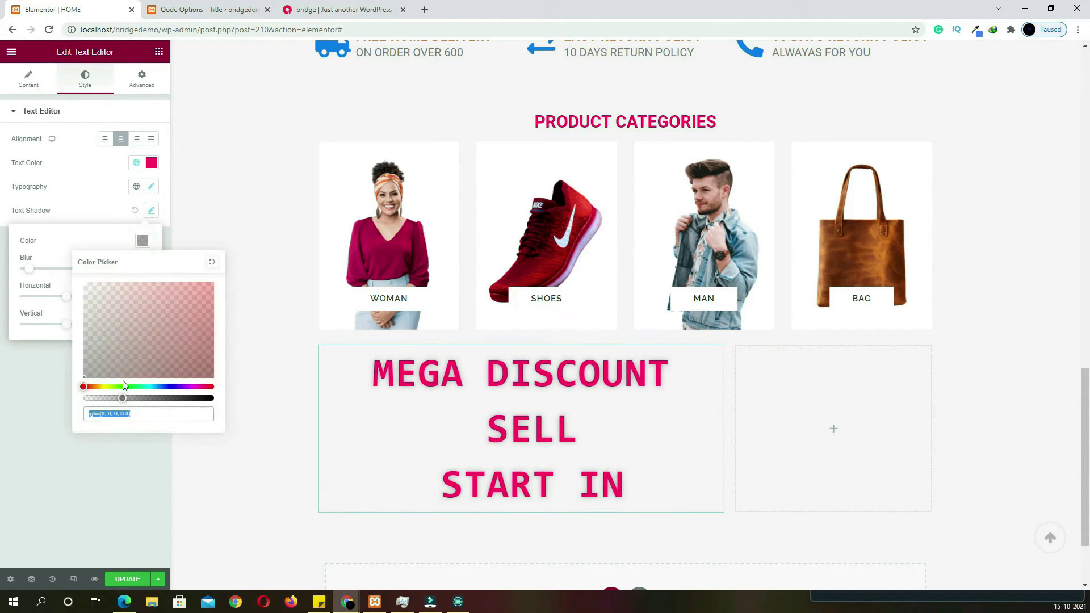
click(198, 295)
mouse_move(205, 293)
mouse_down()
mouse_move(204, 324)
mouse_move(195, 315)
mouse_up()
drag(87, 387, 206, 396)
drag(192, 314, 208, 290)
click(51, 356)
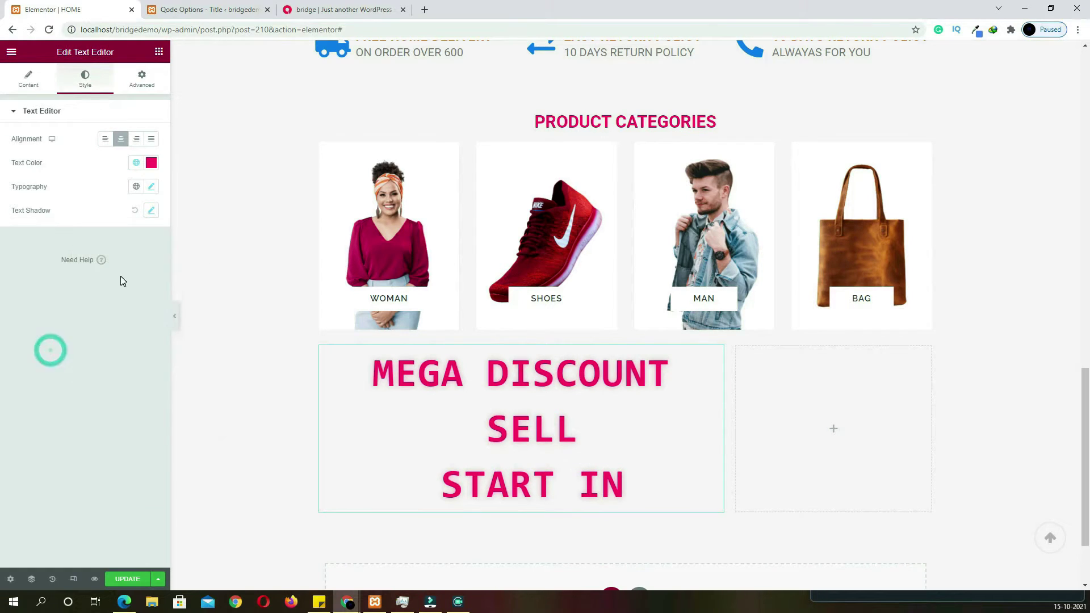
click(150, 212)
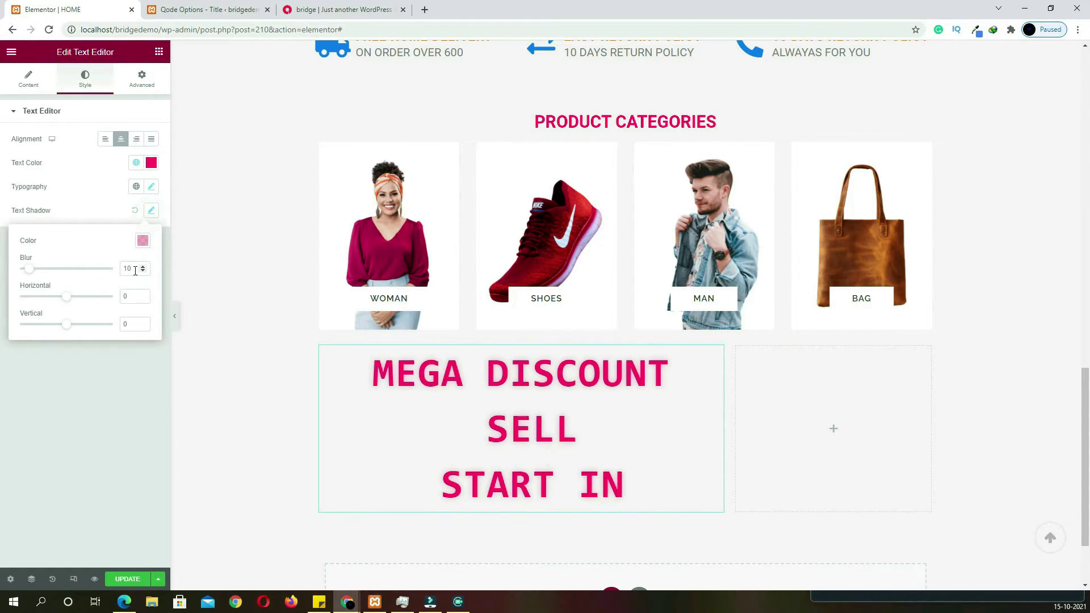
double_click(131, 296)
text(5)
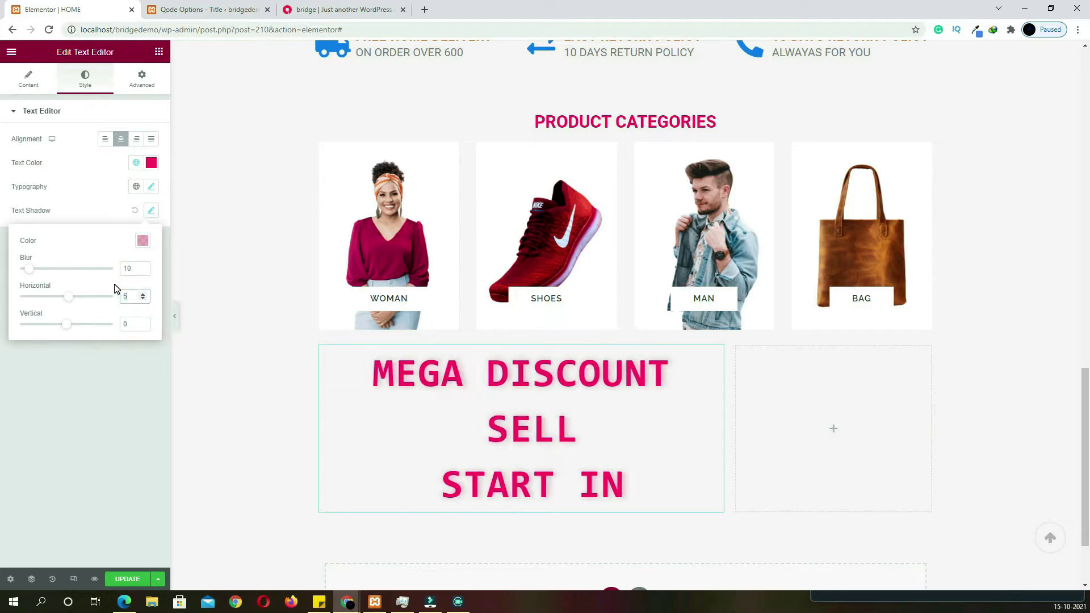
double_click(128, 324)
text(5)
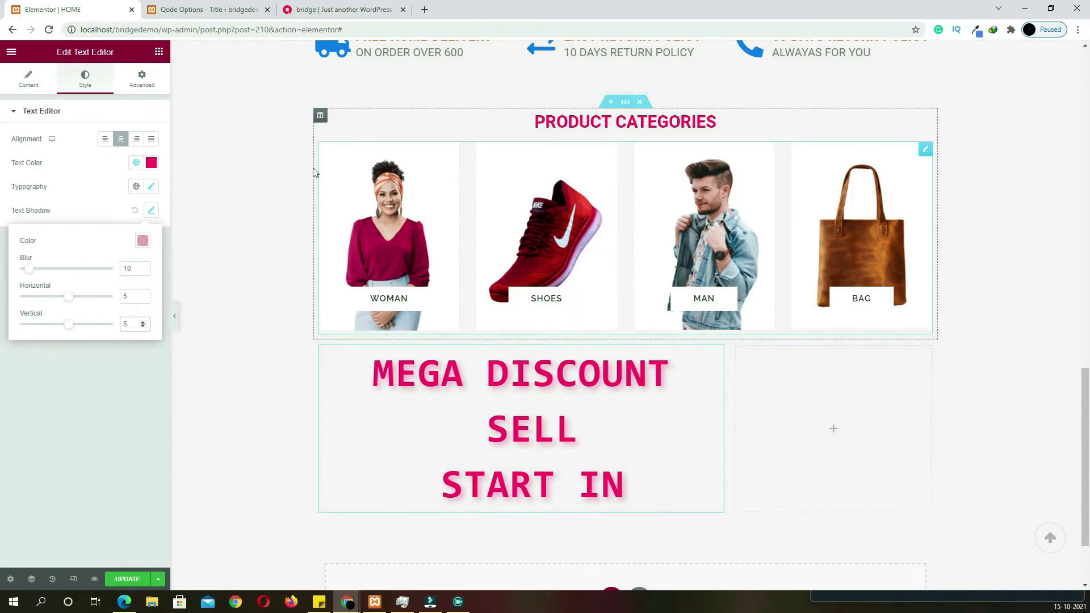
Compare the styled discount text against the live home page
click(340, 10)
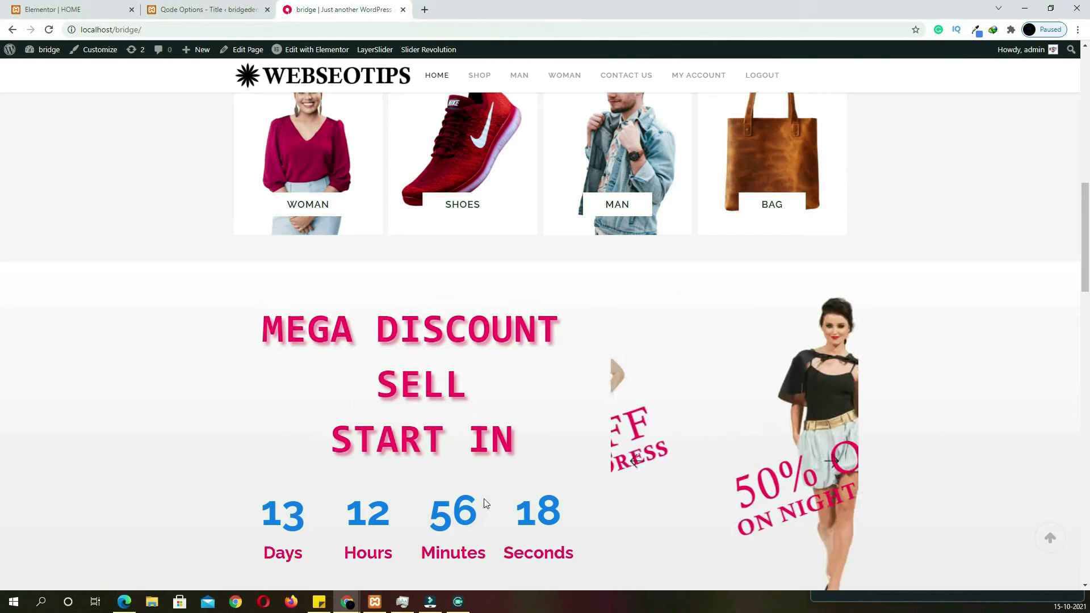
click(34, 10)
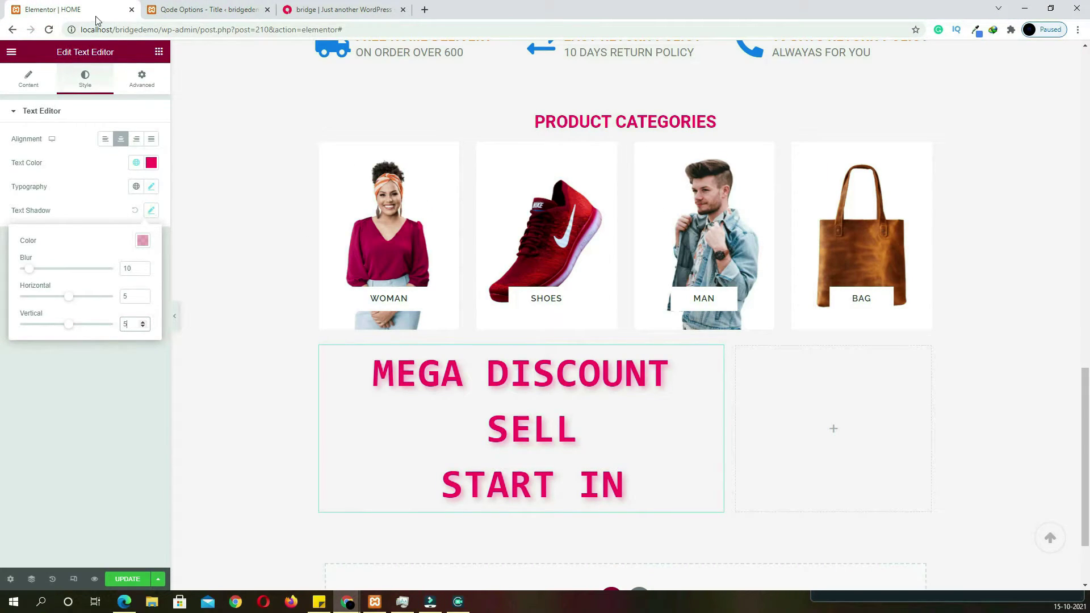
click(160, 54)
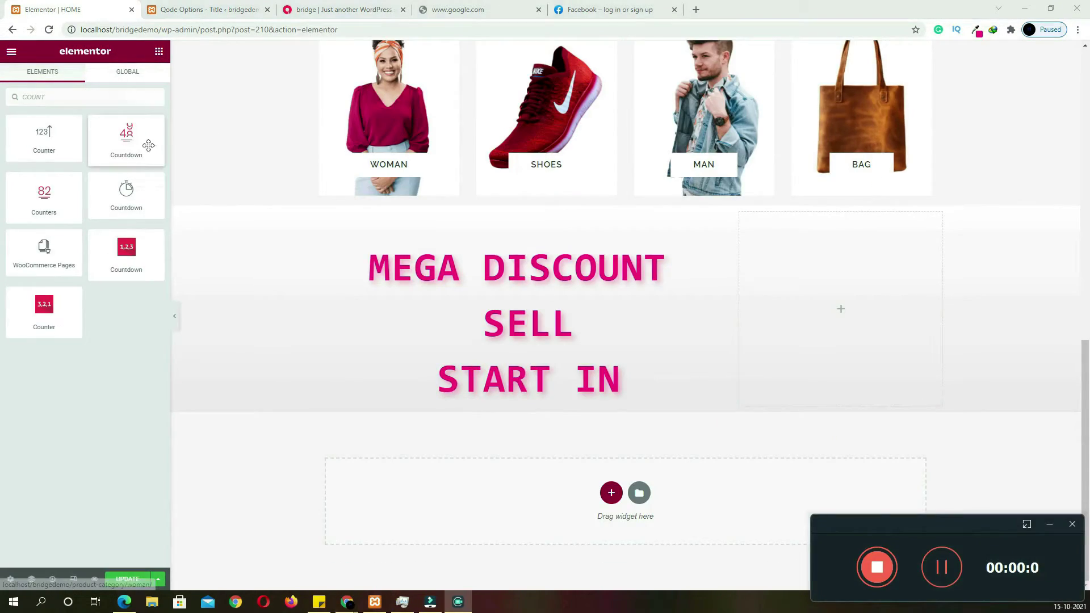
Place a Countdown widget below the discount text ending 25 December 2021, 00:00
drag(148, 145, 480, 404)
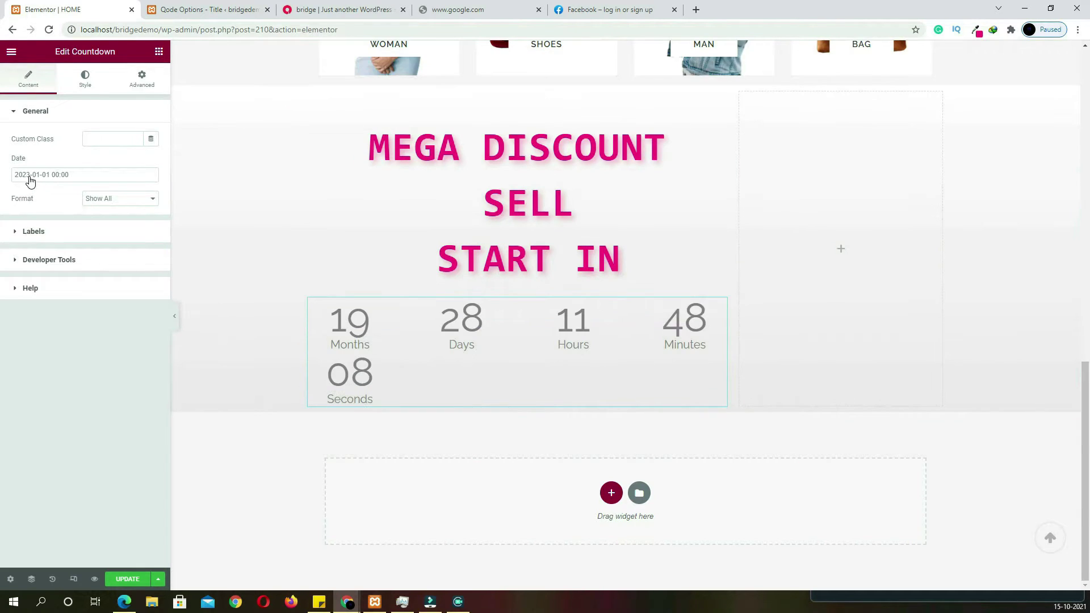
click(30, 182)
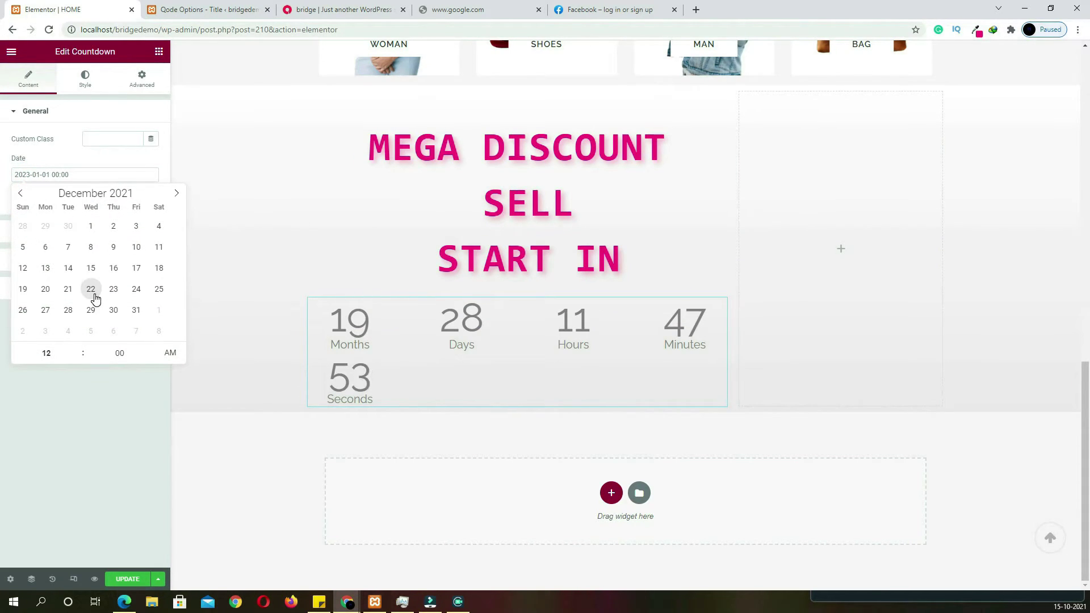
click(157, 289)
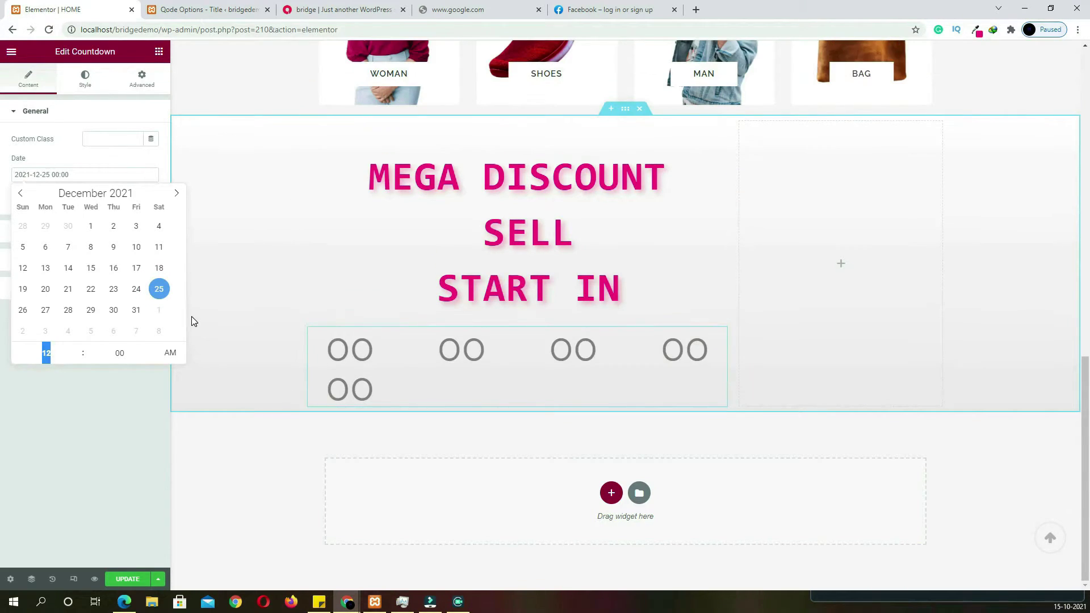
click(117, 417)
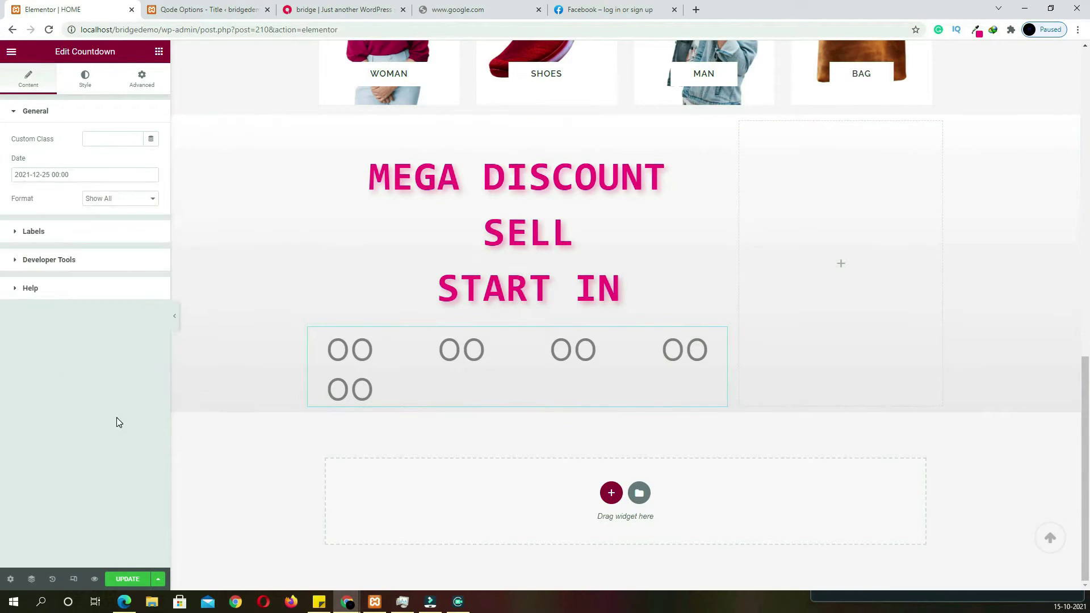
click(71, 177)
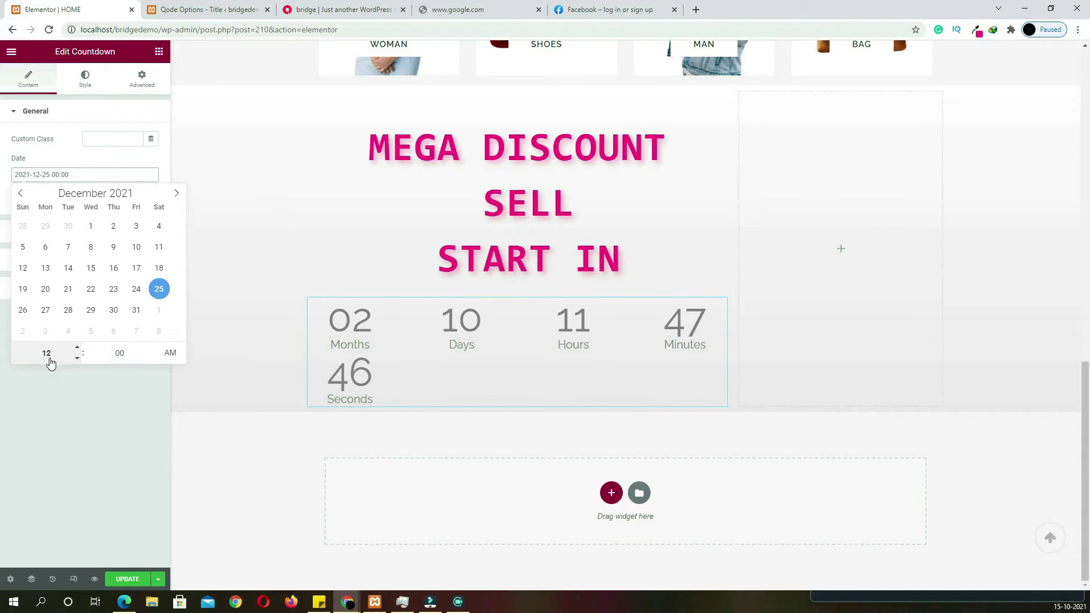
click(94, 401)
Set the countdown format to Hide Months and preview it on the live page
click(120, 202)
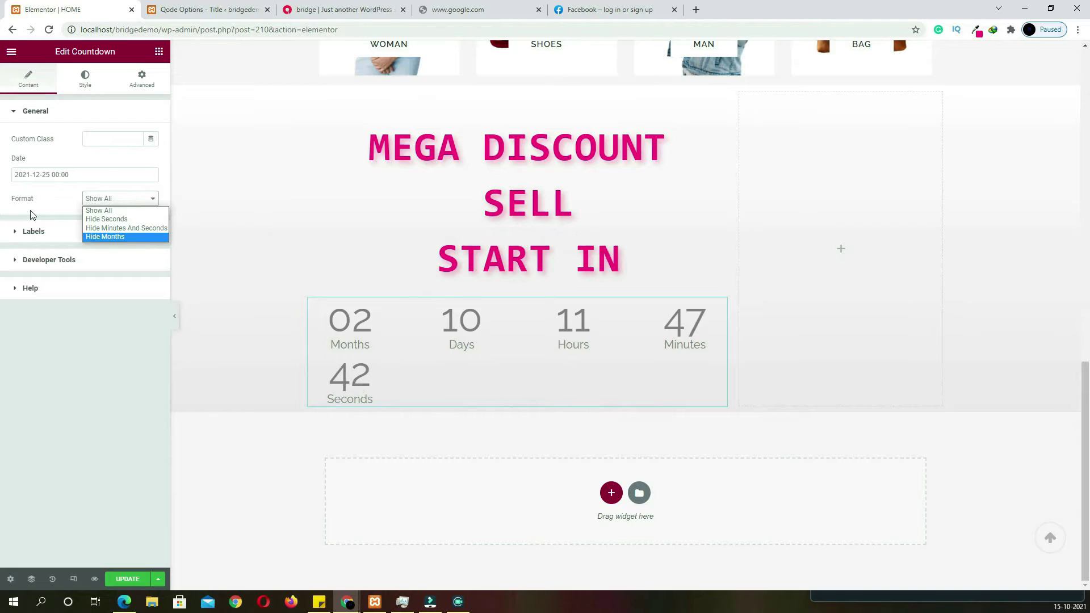
click(108, 237)
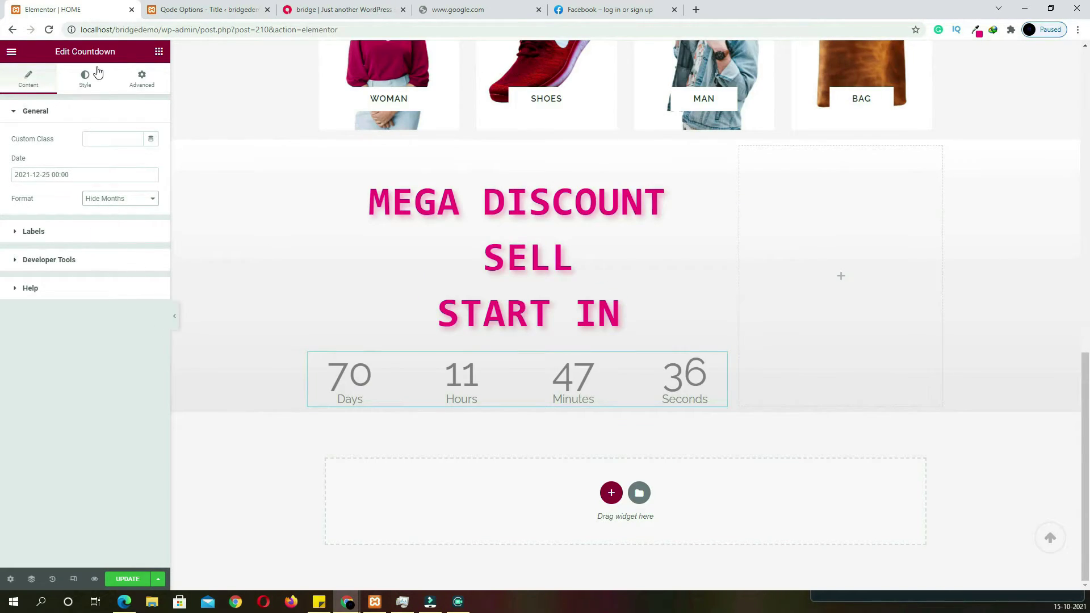
click(71, 238)
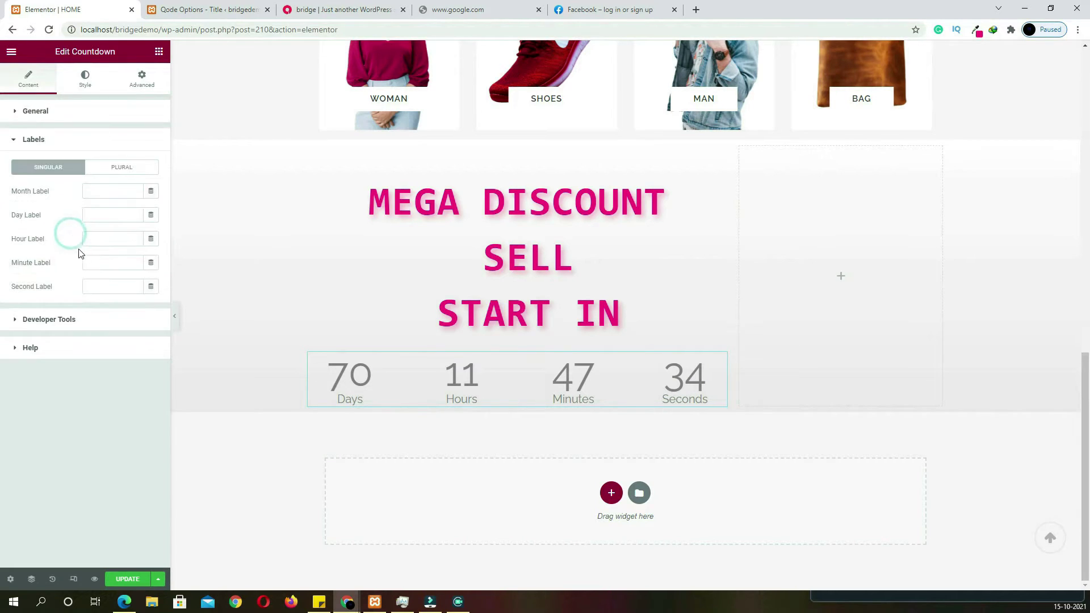
click(46, 139)
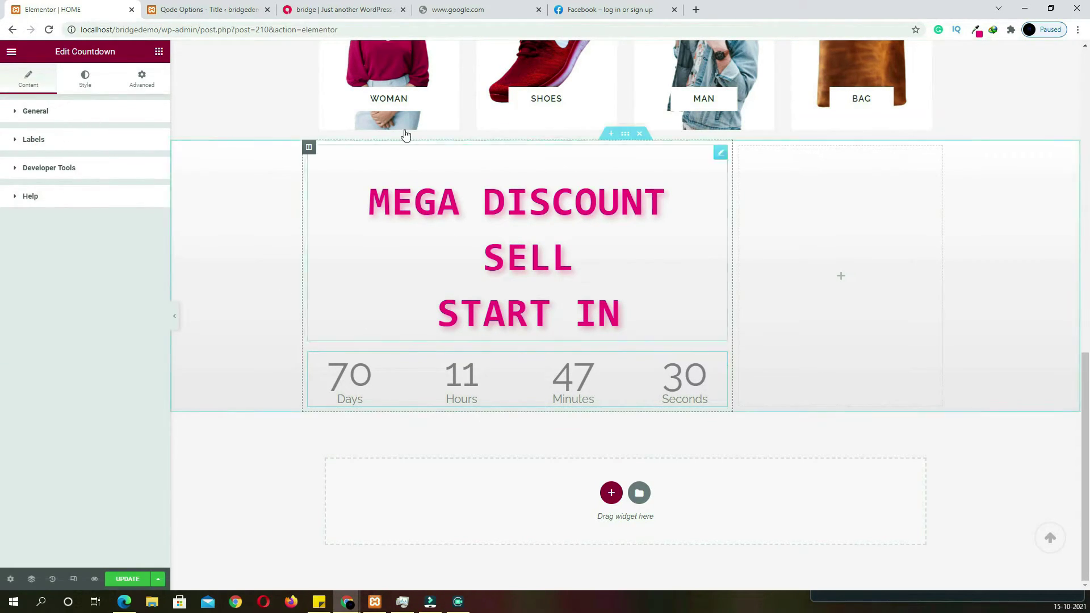
click(363, 14)
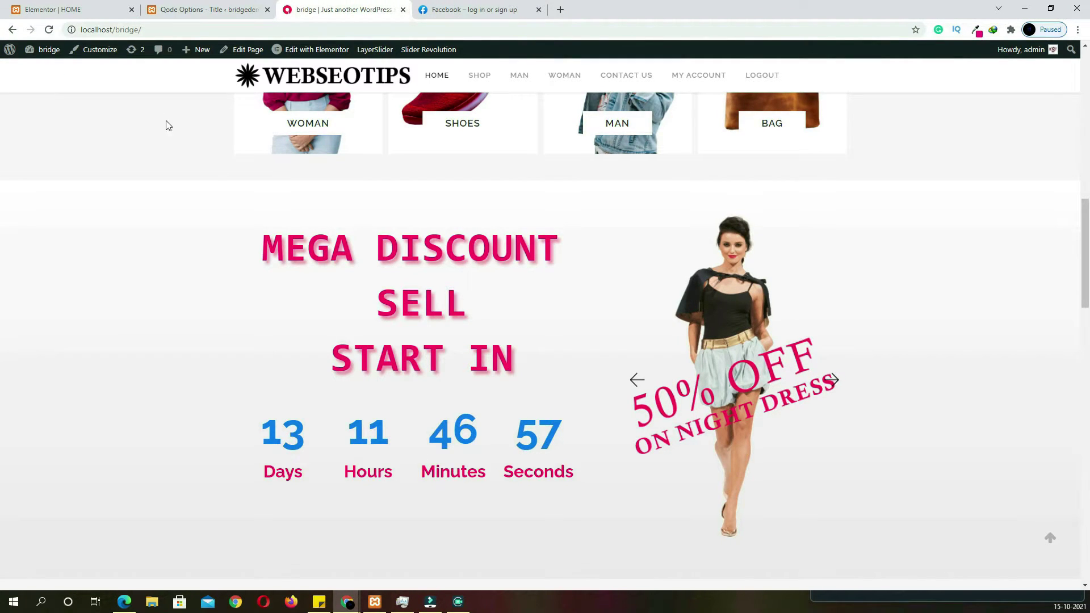
Make the countdown digits the blue global colour, size 70, bold
click(68, 9)
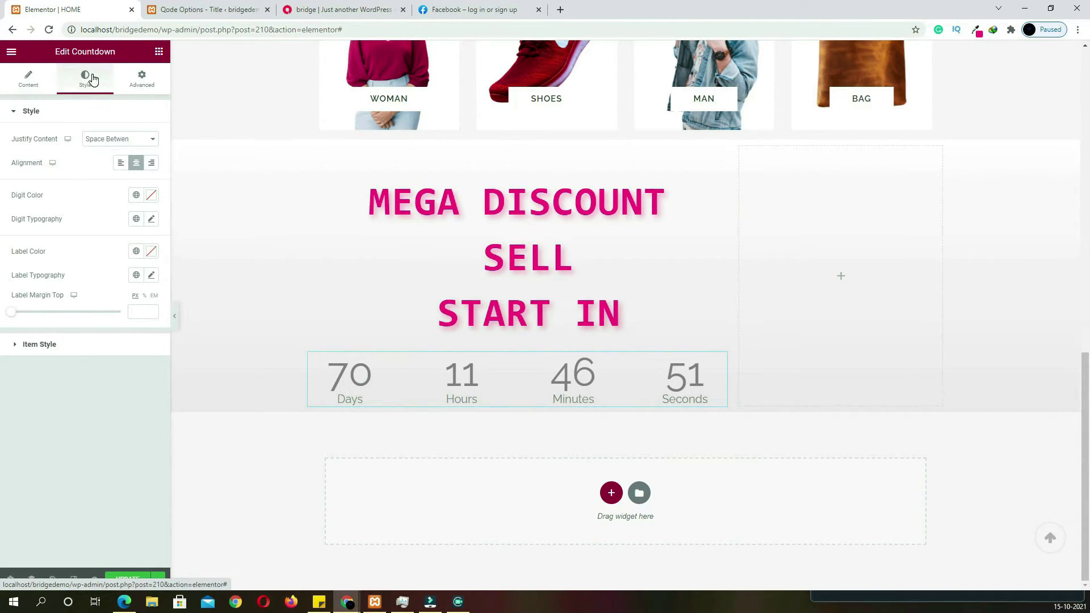
click(151, 196)
click(136, 195)
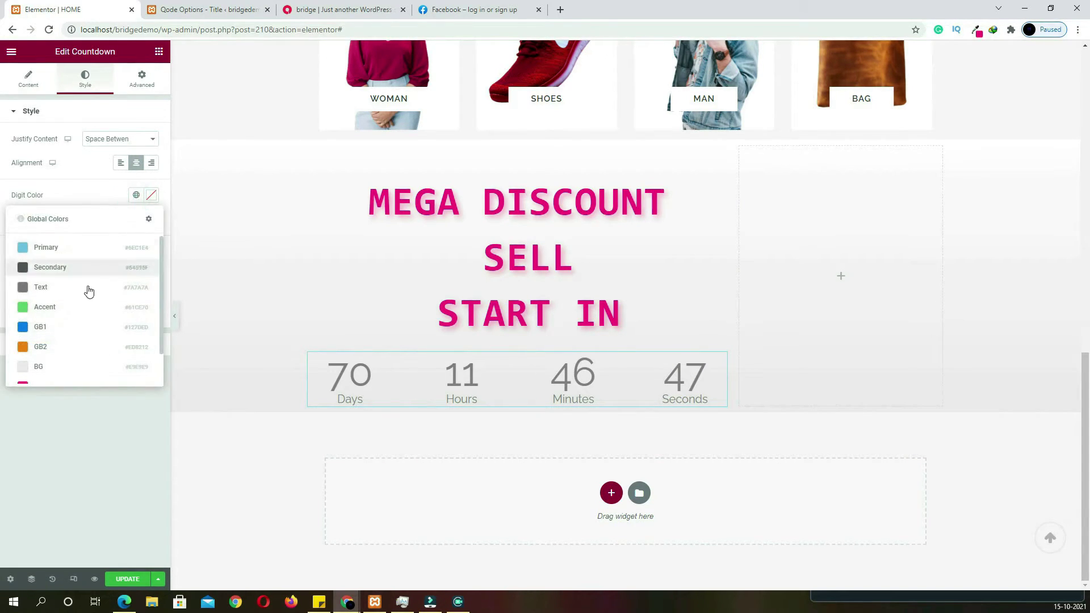
click(78, 323)
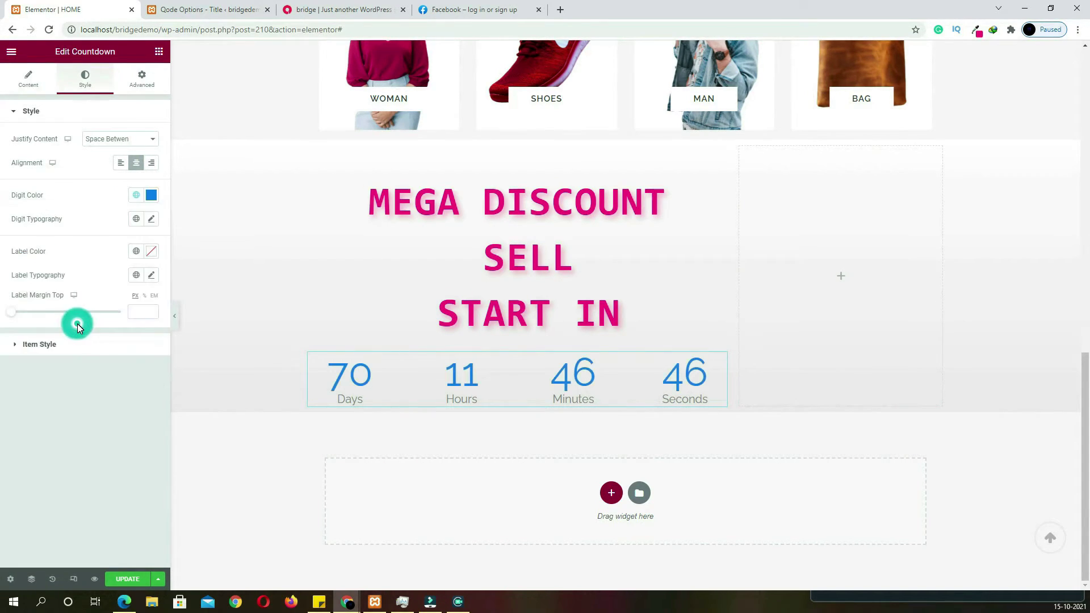
click(151, 220)
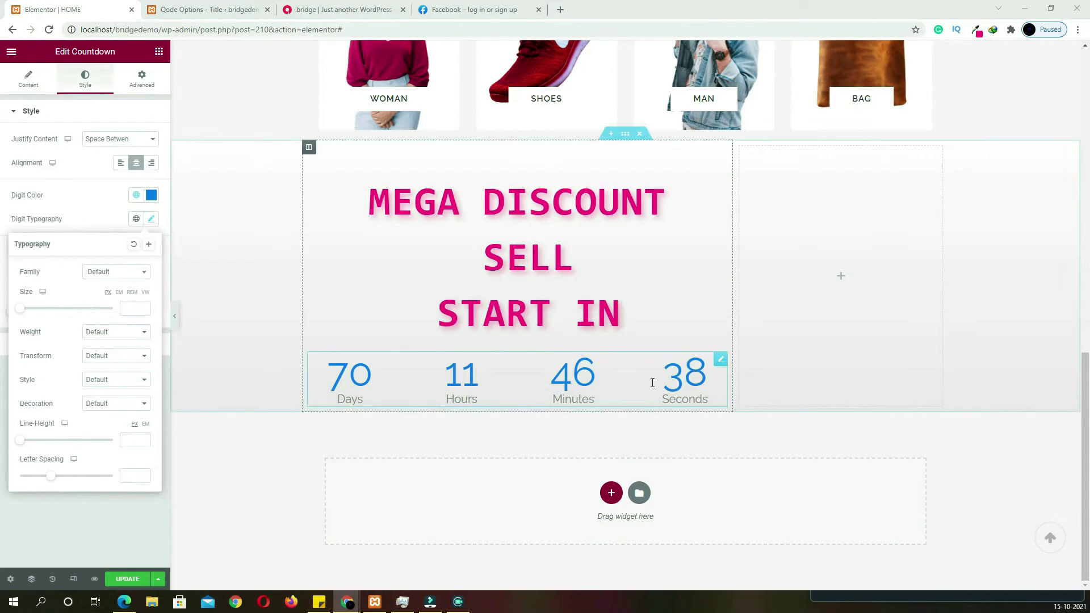
click(134, 309)
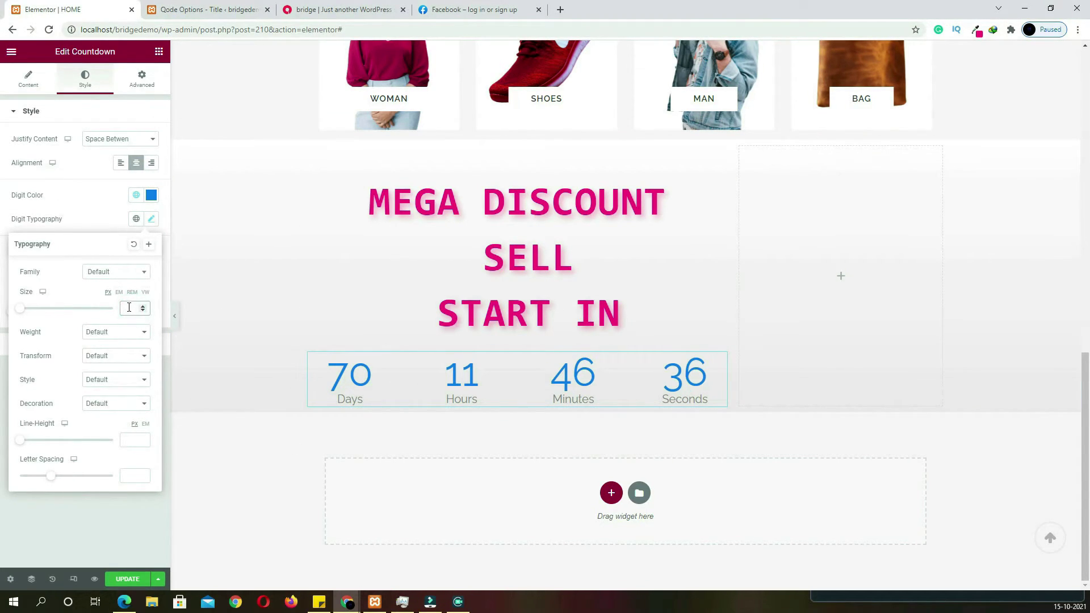
text(70)
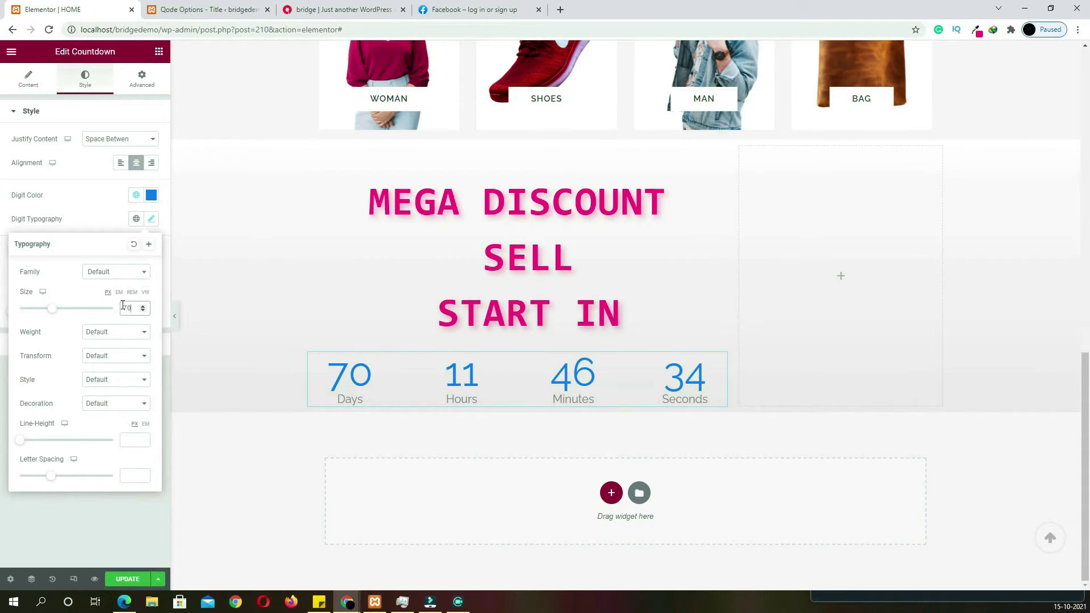
click(93, 327)
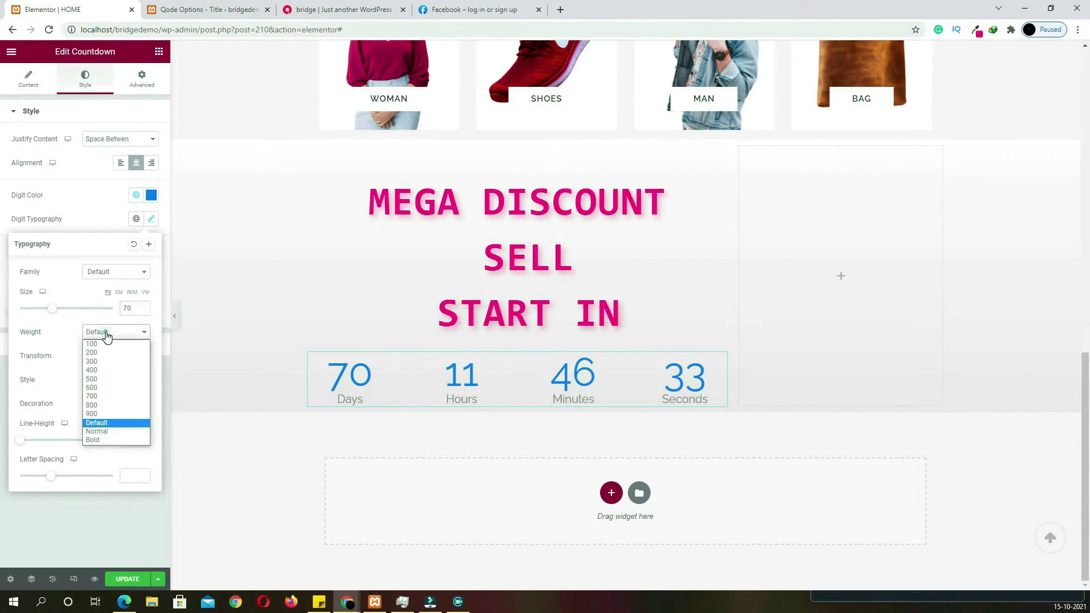
click(105, 437)
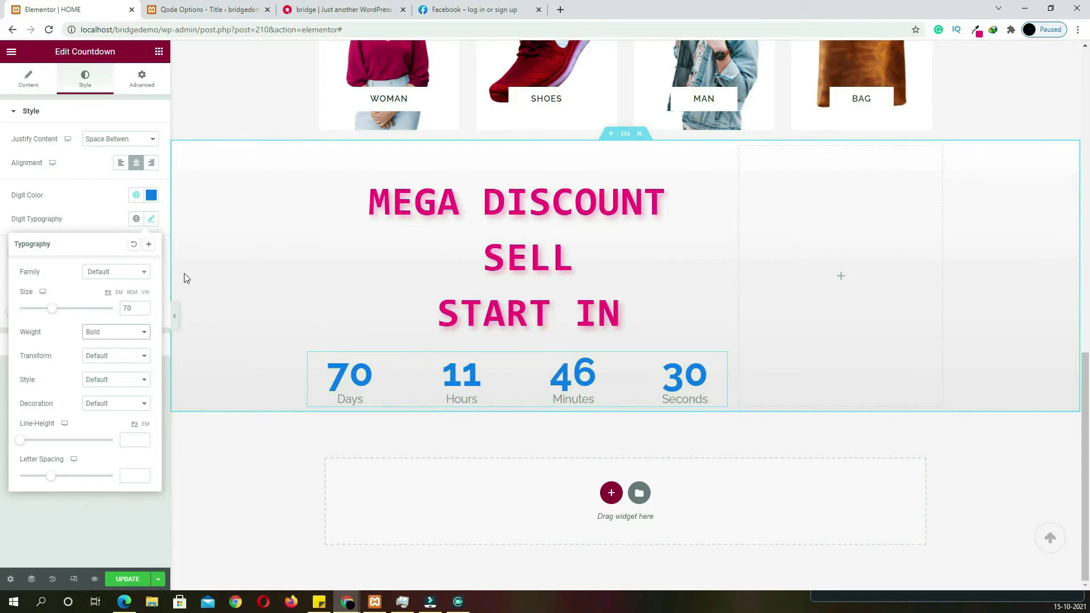
click(152, 220)
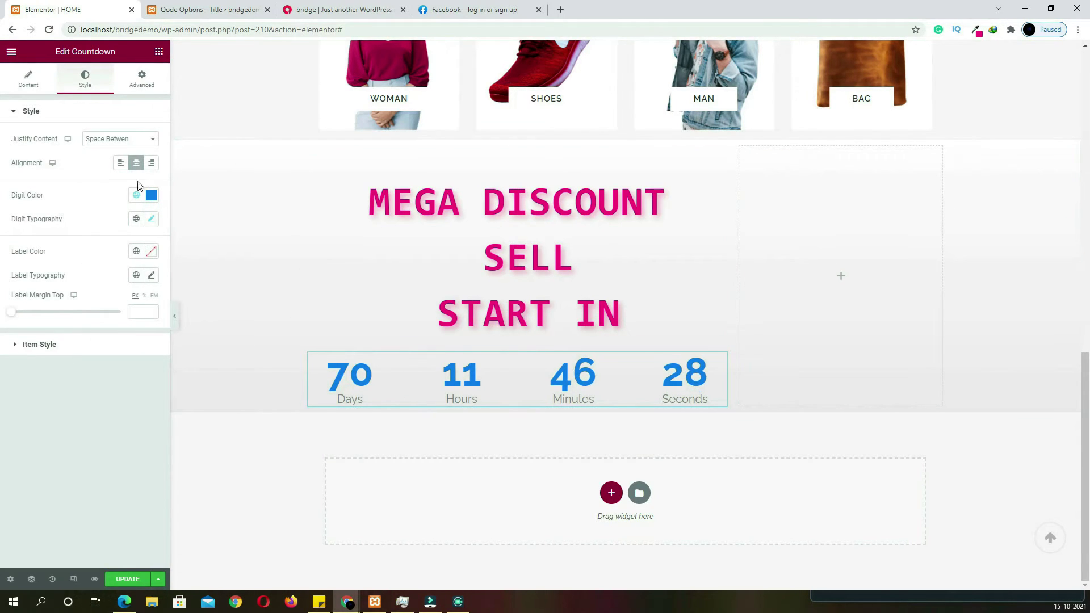
Make the countdown labels the pink global colour, size 30, weight 700
click(151, 255)
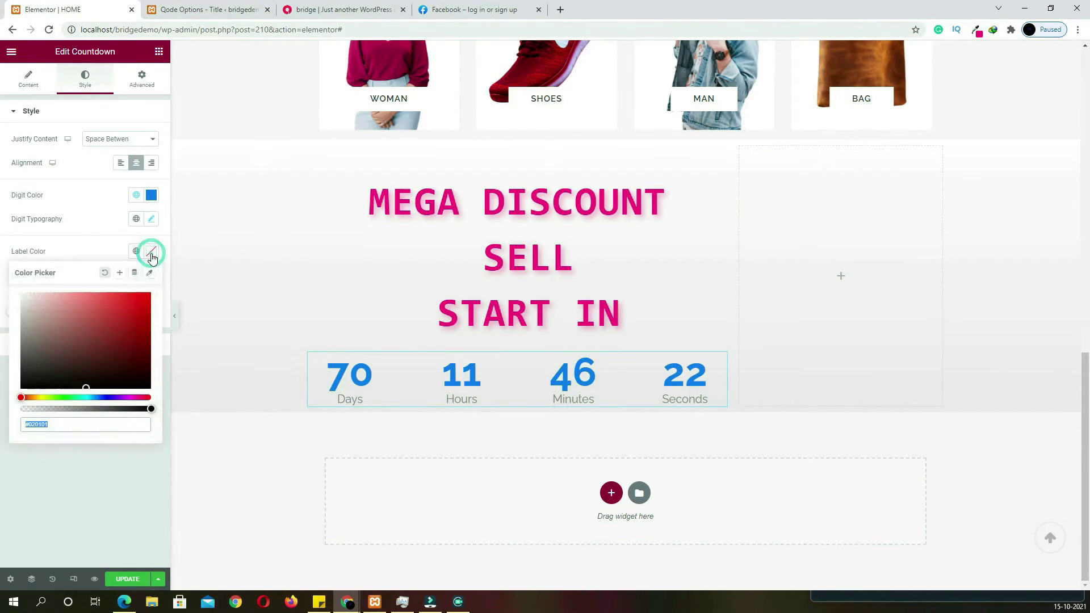
click(134, 273)
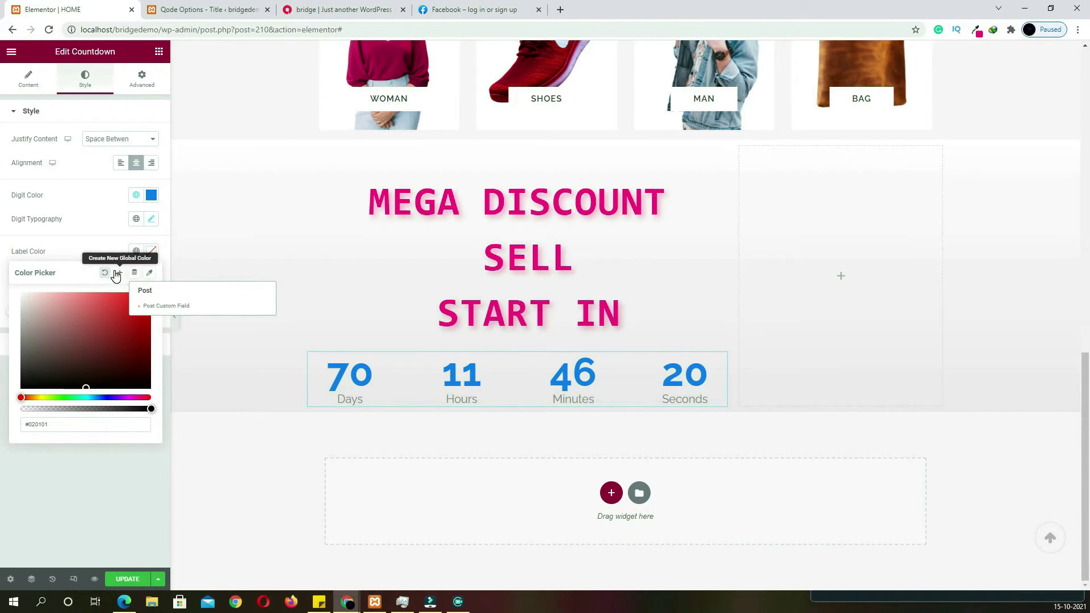
click(137, 253)
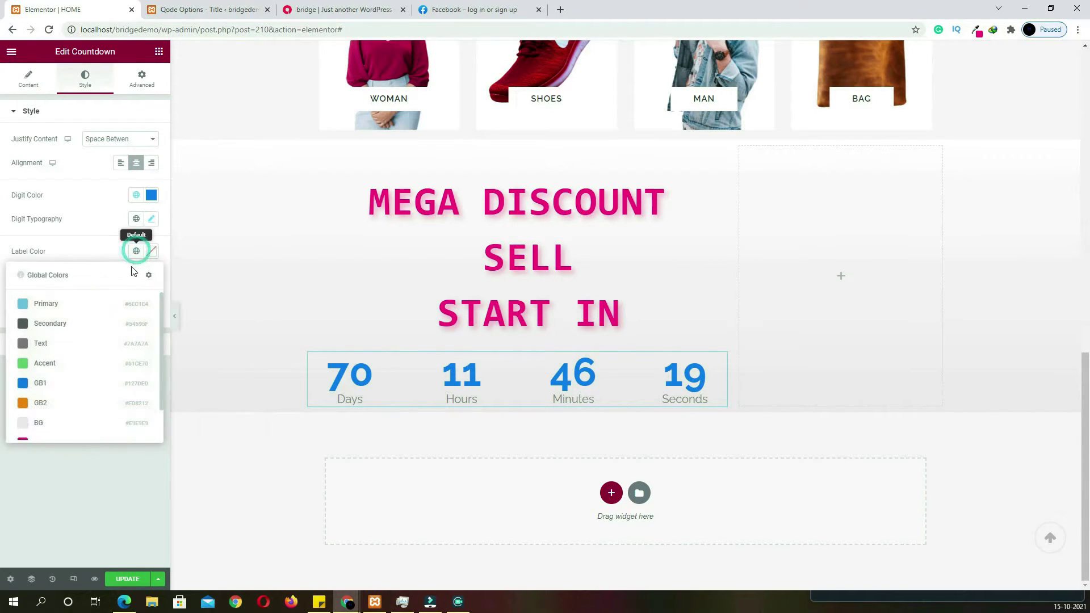
click(70, 439)
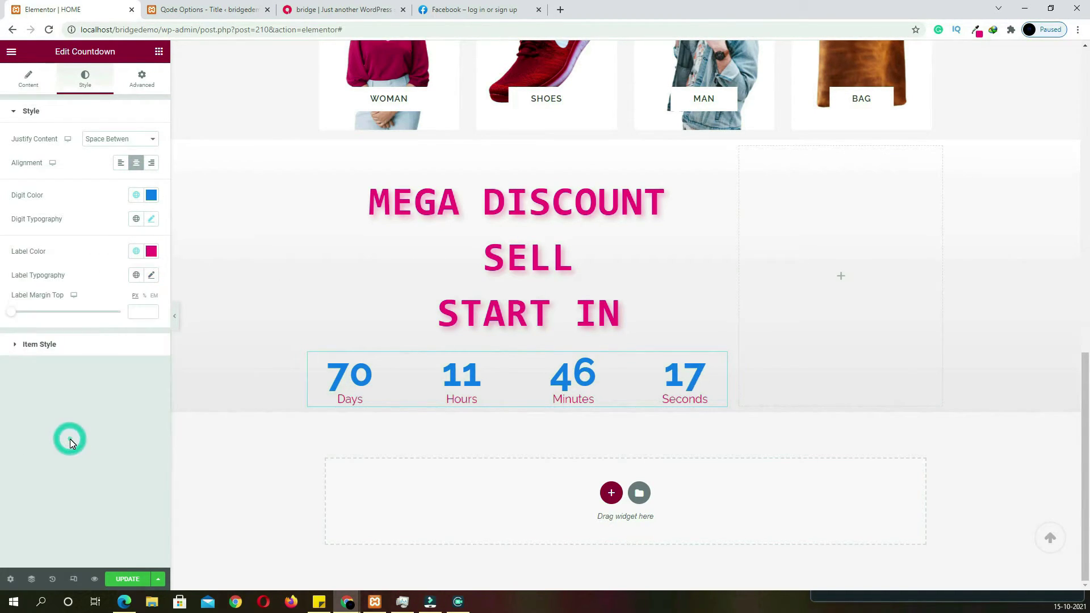
click(150, 276)
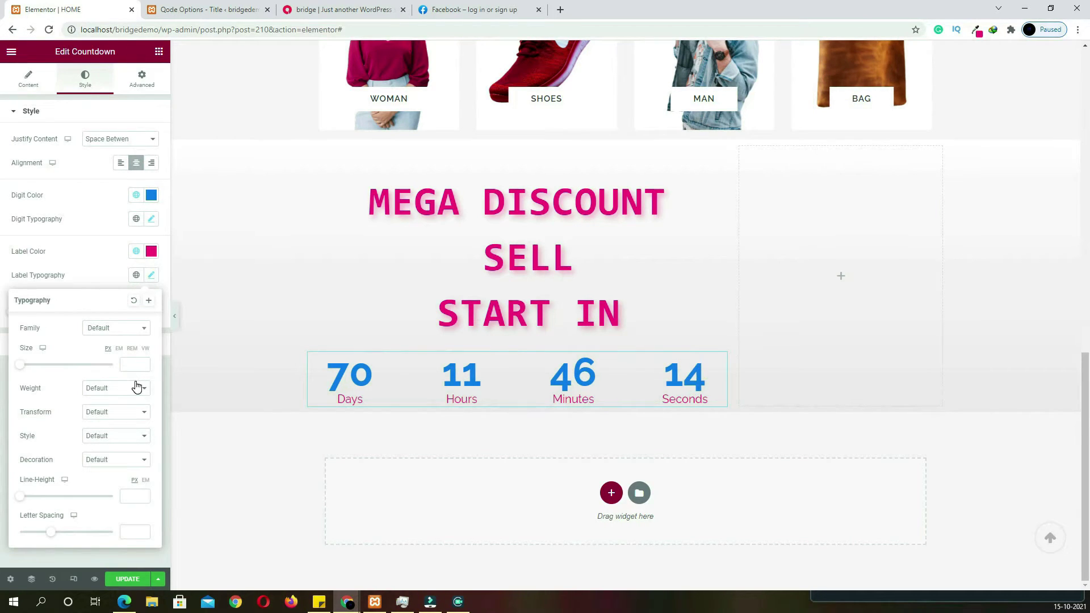
text(30)
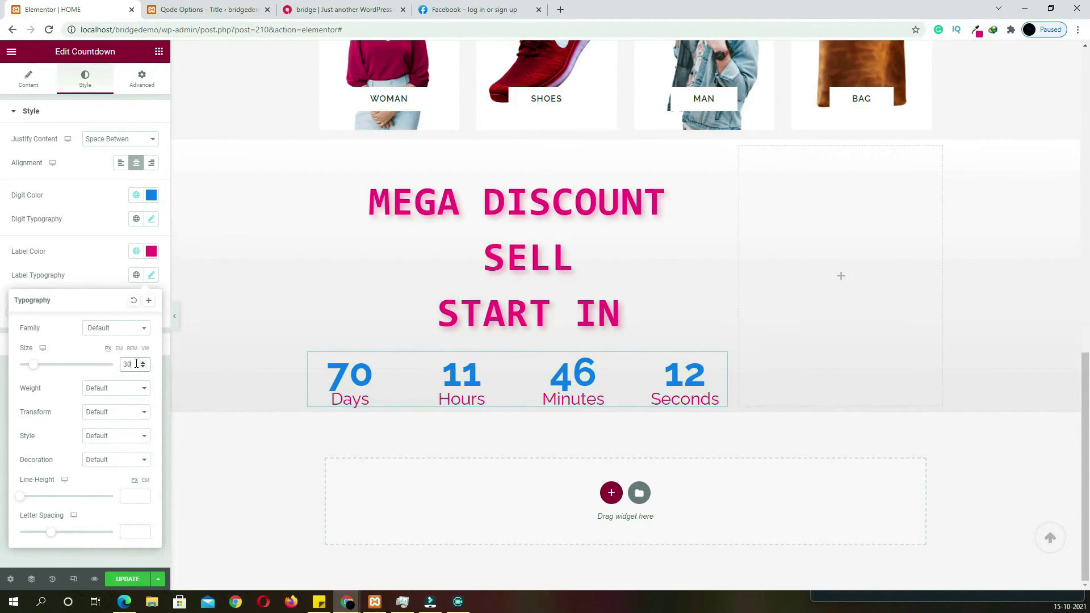
click(136, 394)
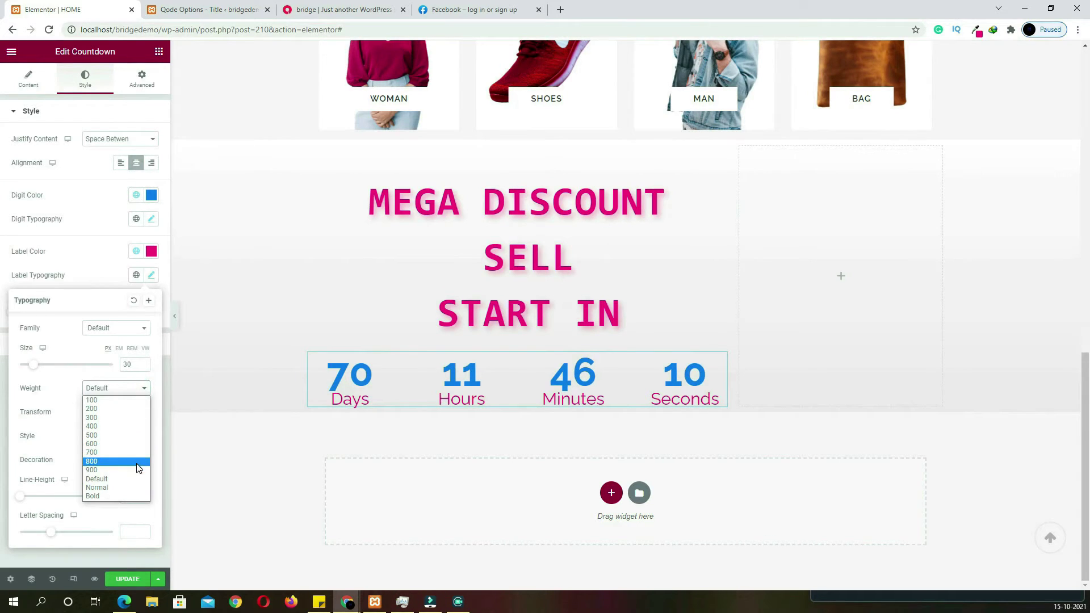
click(145, 456)
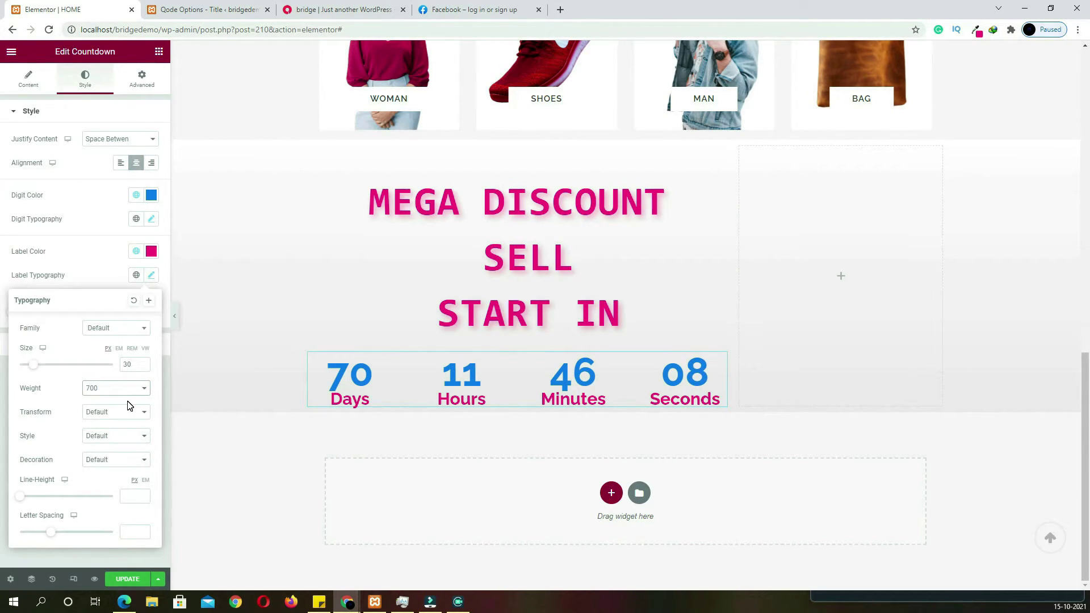
click(841, 277)
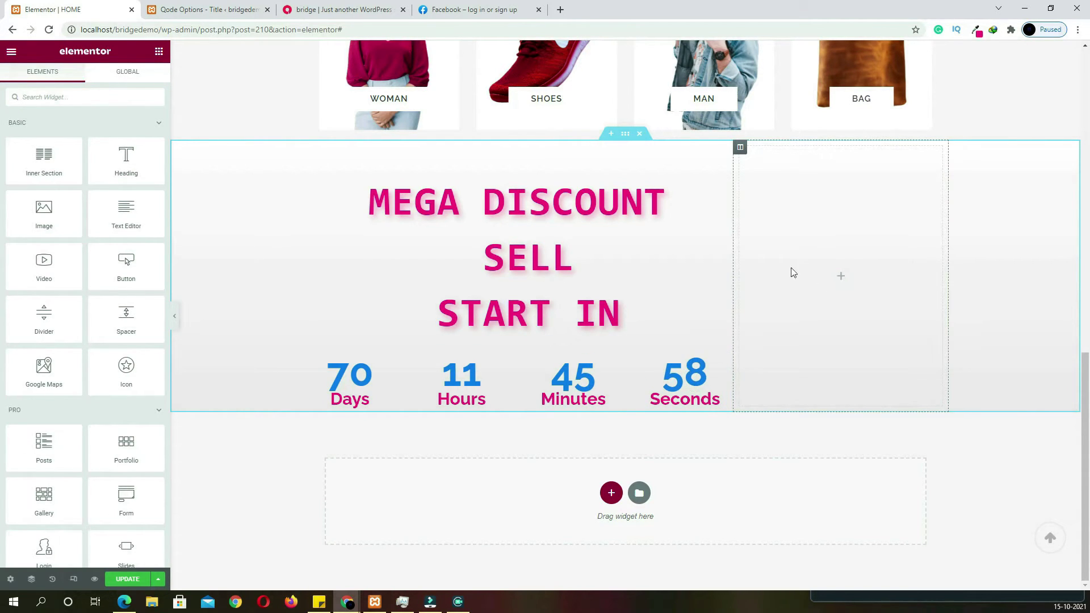
Add an Image Slider to the right column with the two 50% off dress images
click(113, 98)
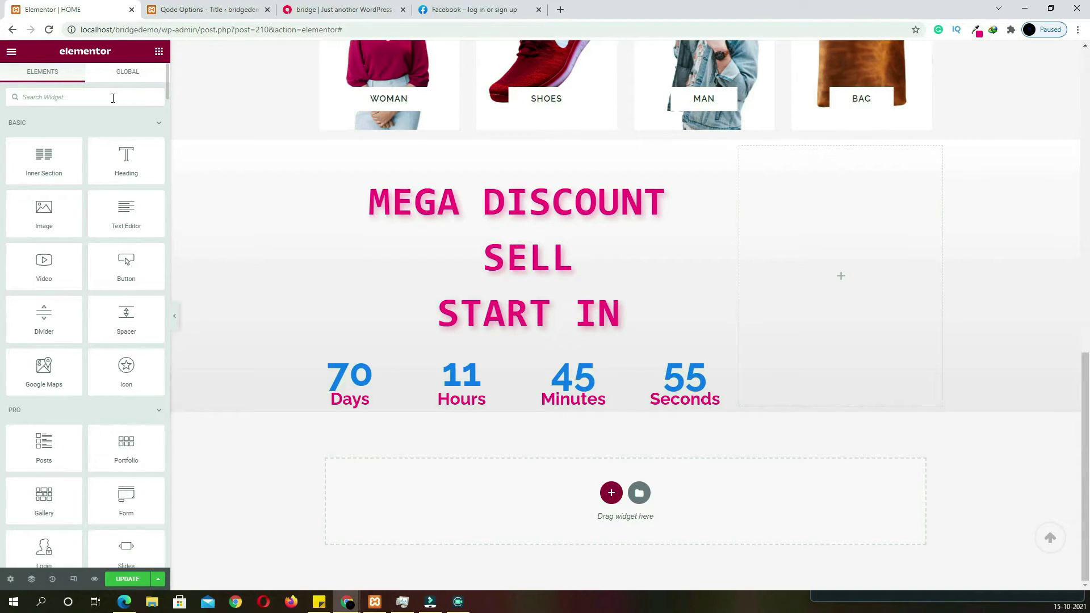
text(SLIDER)
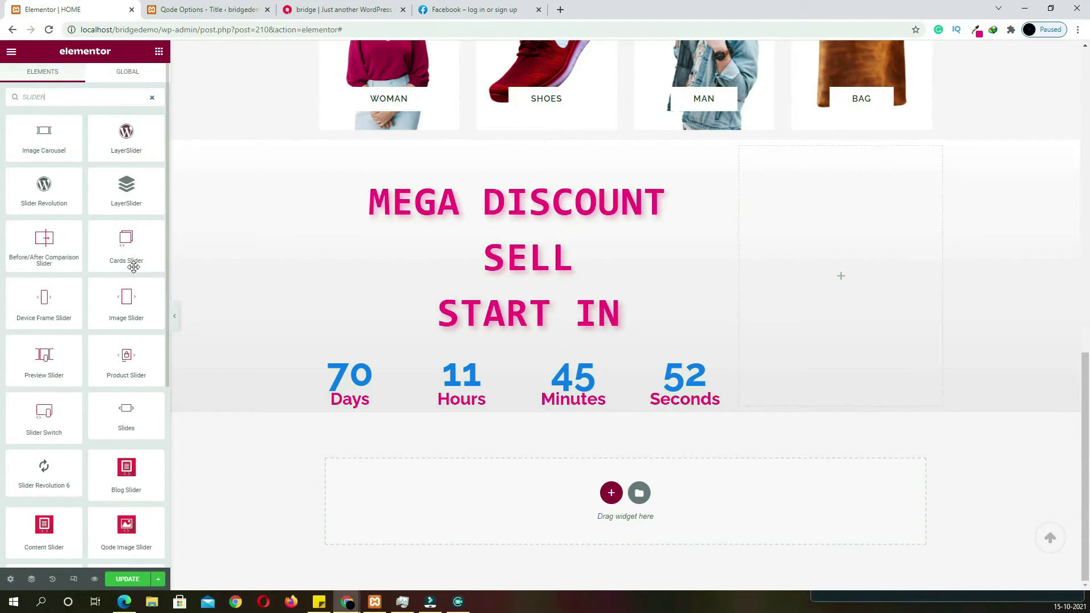
drag(126, 316, 844, 281)
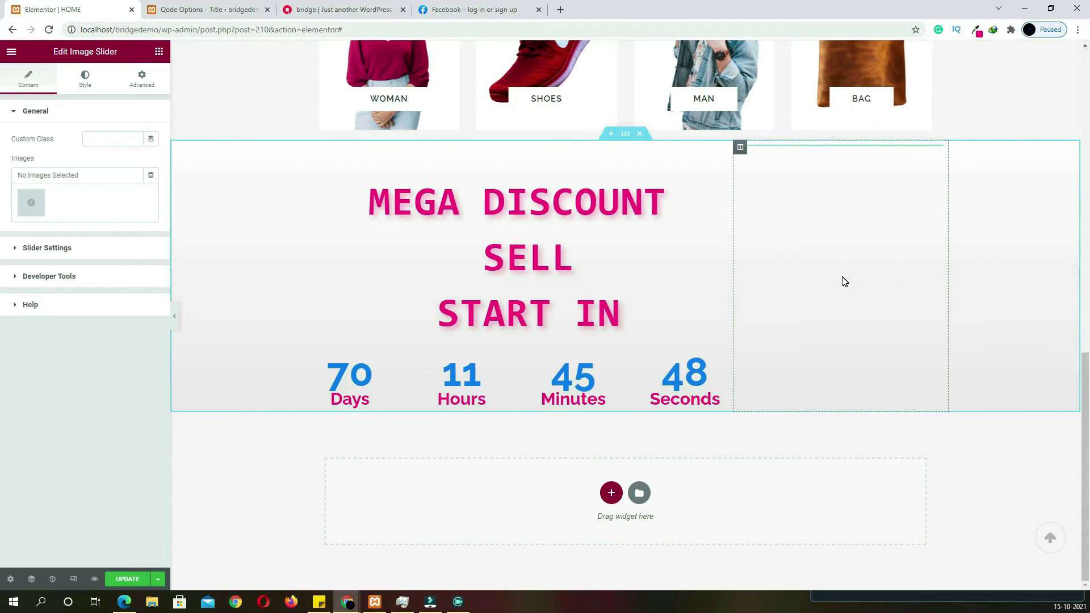
click(32, 206)
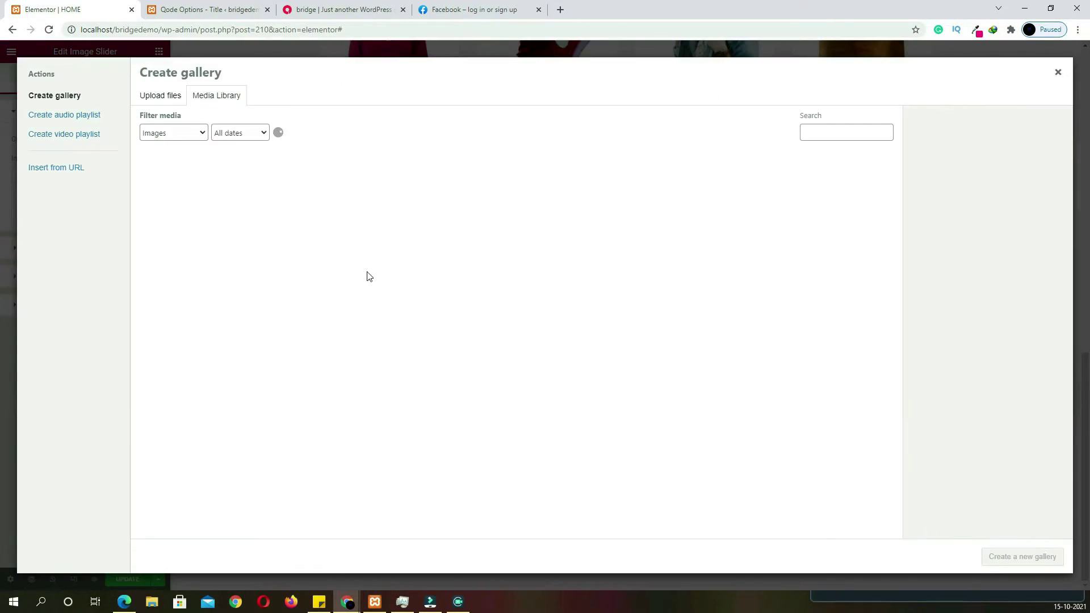
scroll(513, 397, down, 5)
click(523, 527)
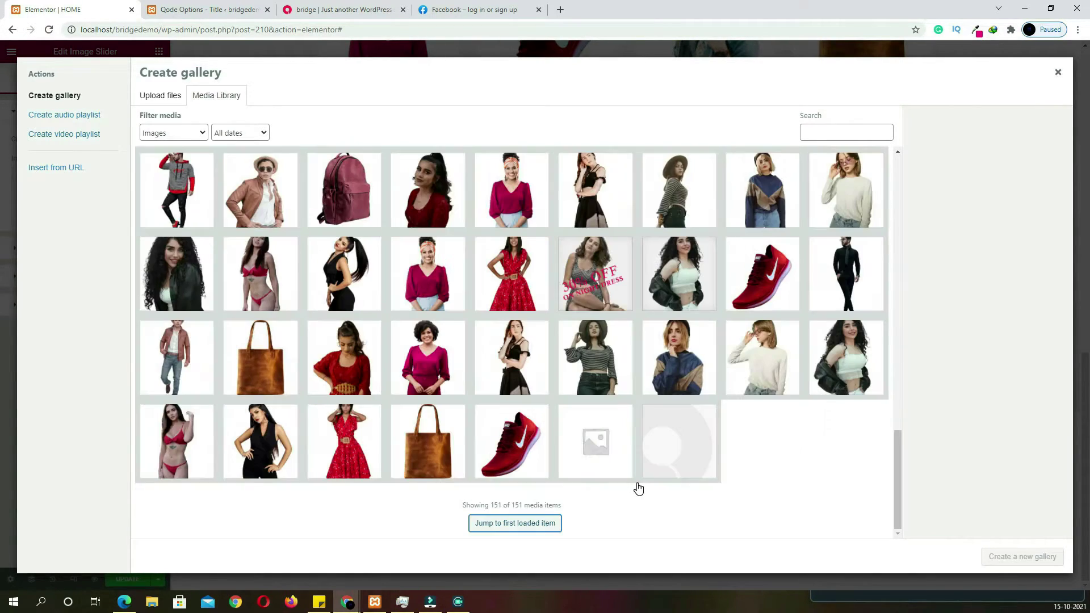
scroll(602, 320, up, 2)
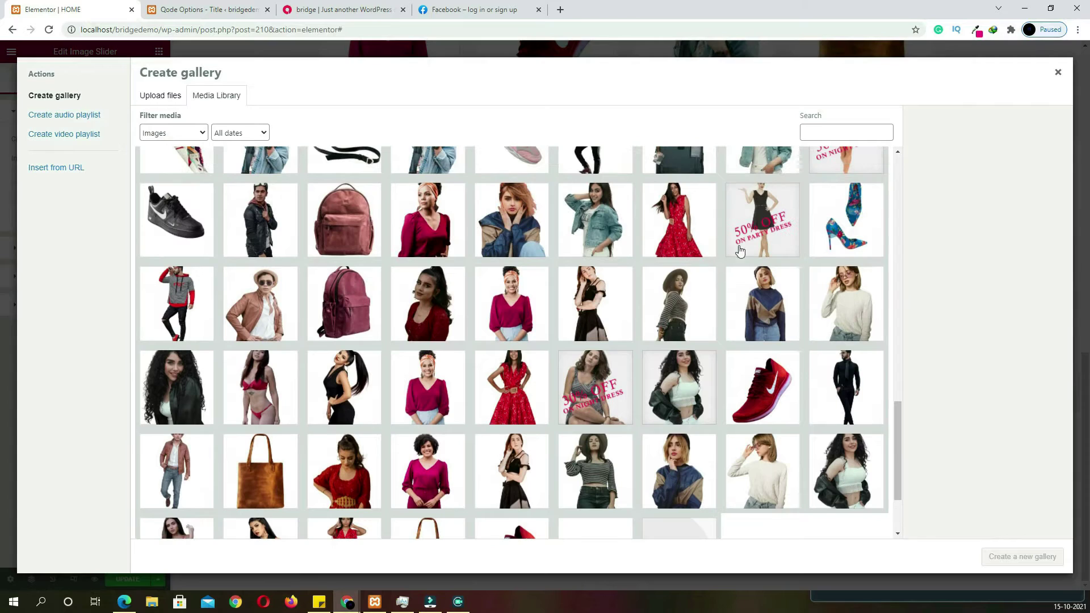
click(765, 232)
scroll(763, 292, up, 2)
click(830, 268)
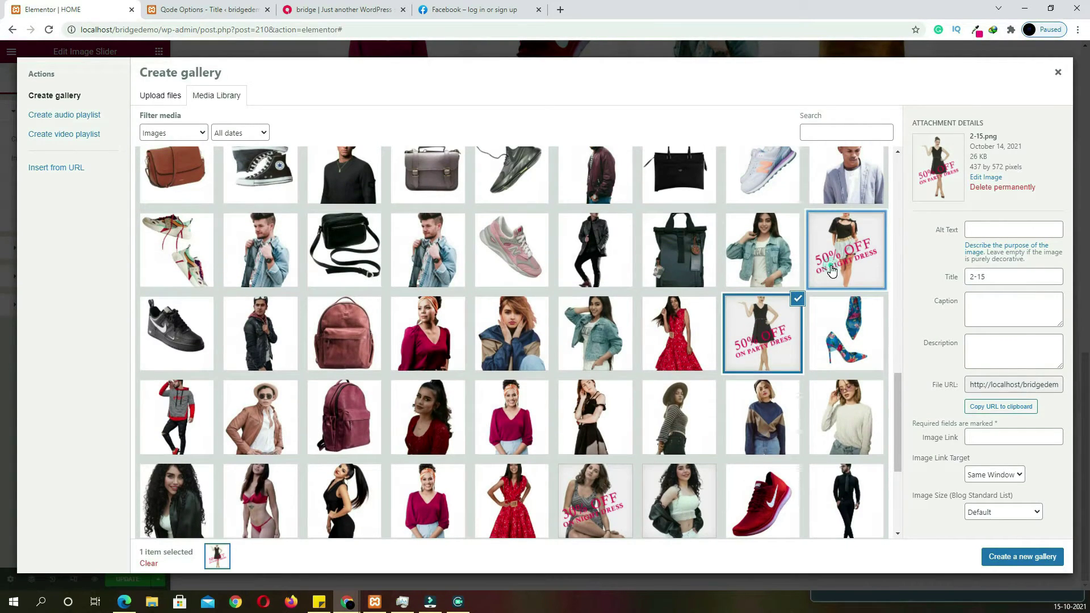
click(1020, 558)
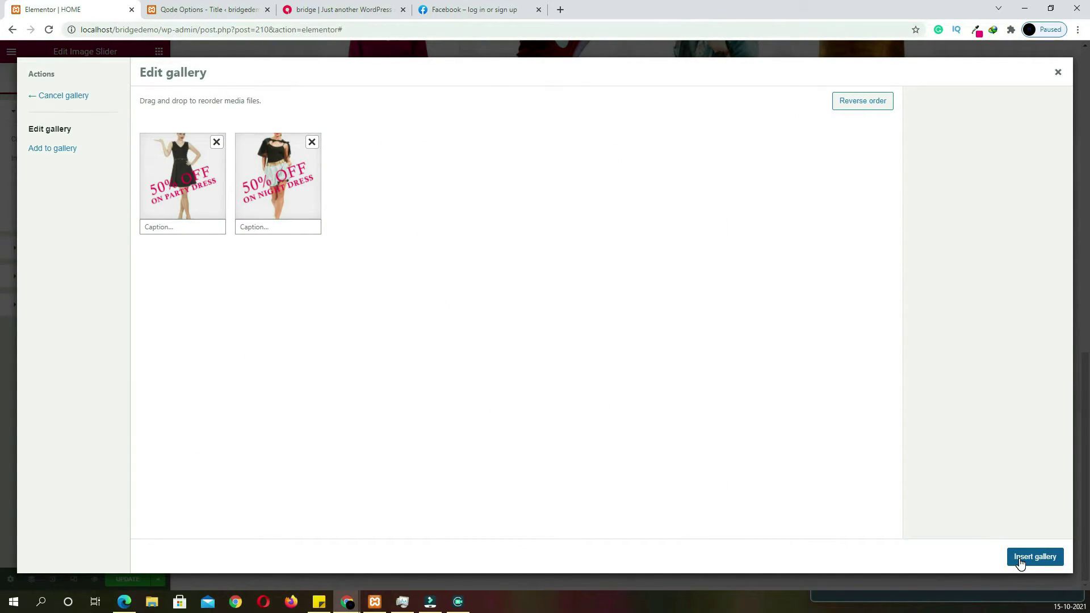
click(1035, 557)
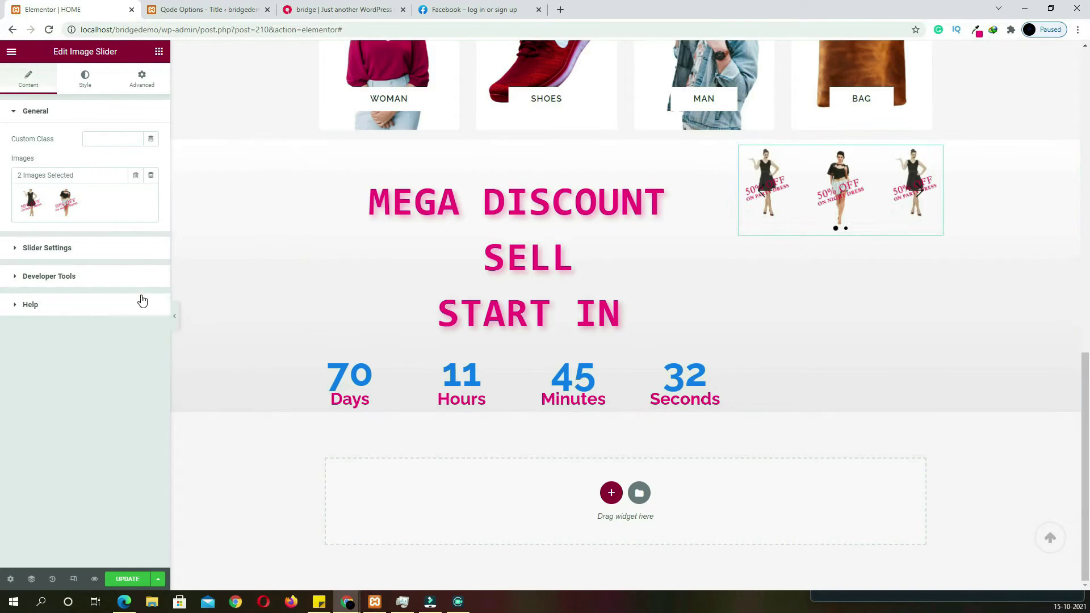
Set the slider to show one image at a time with pagination set to No
click(52, 249)
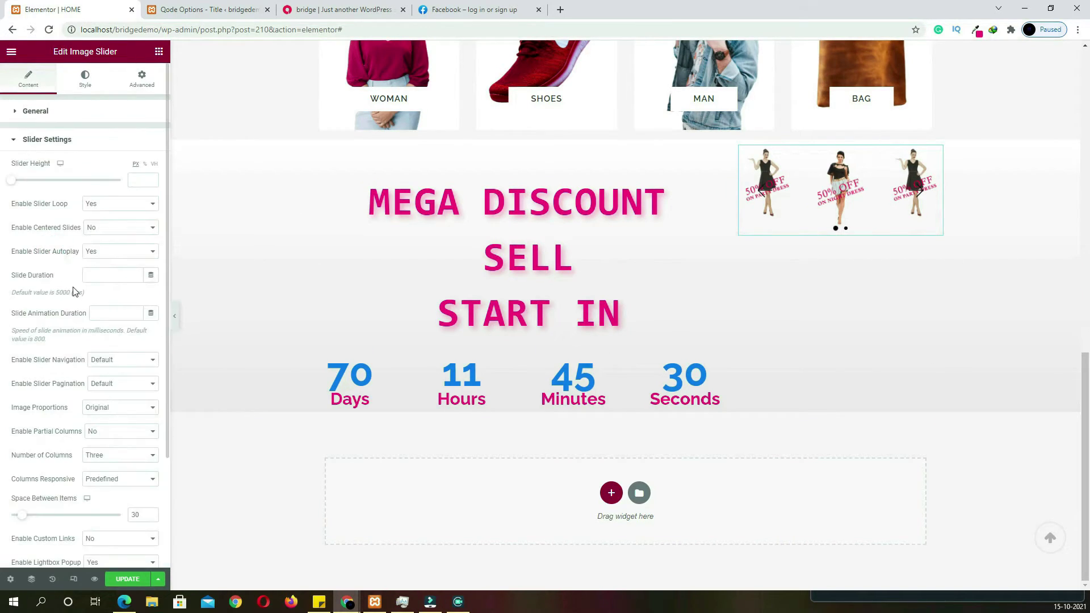
click(134, 455)
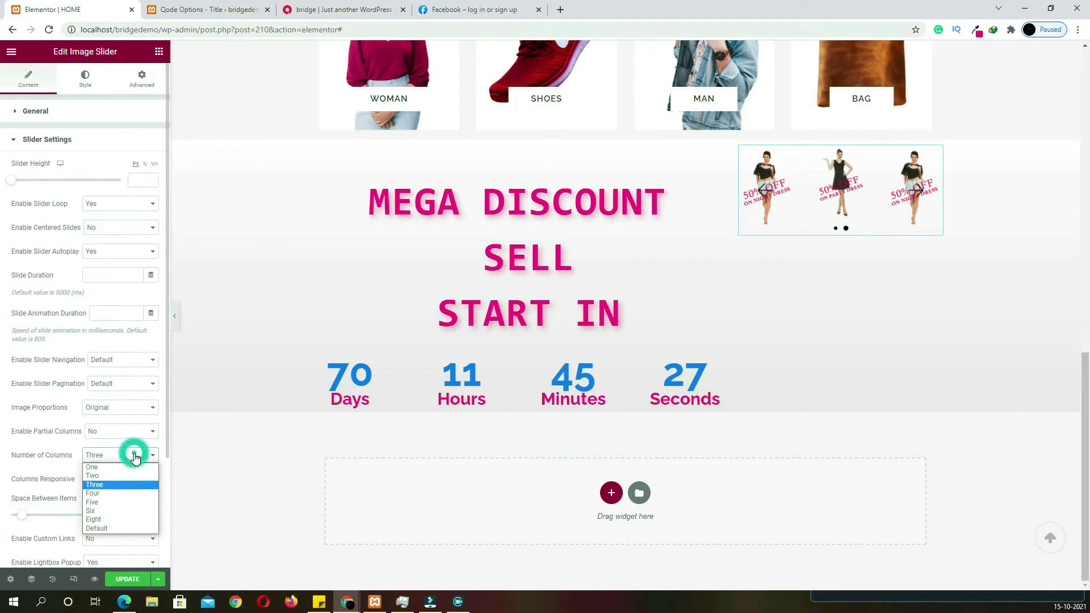
click(97, 467)
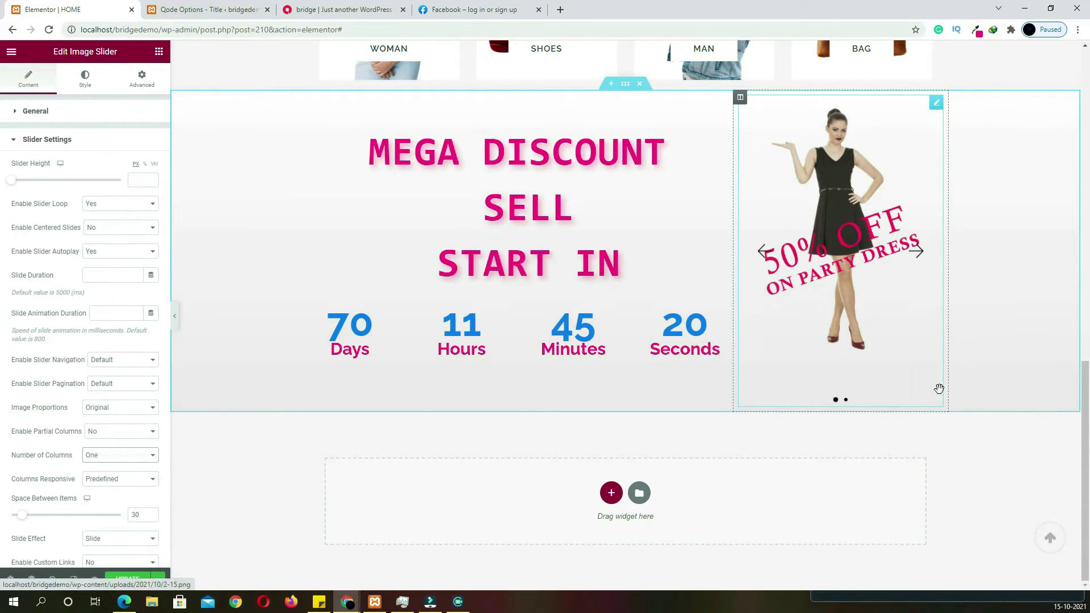
click(961, 456)
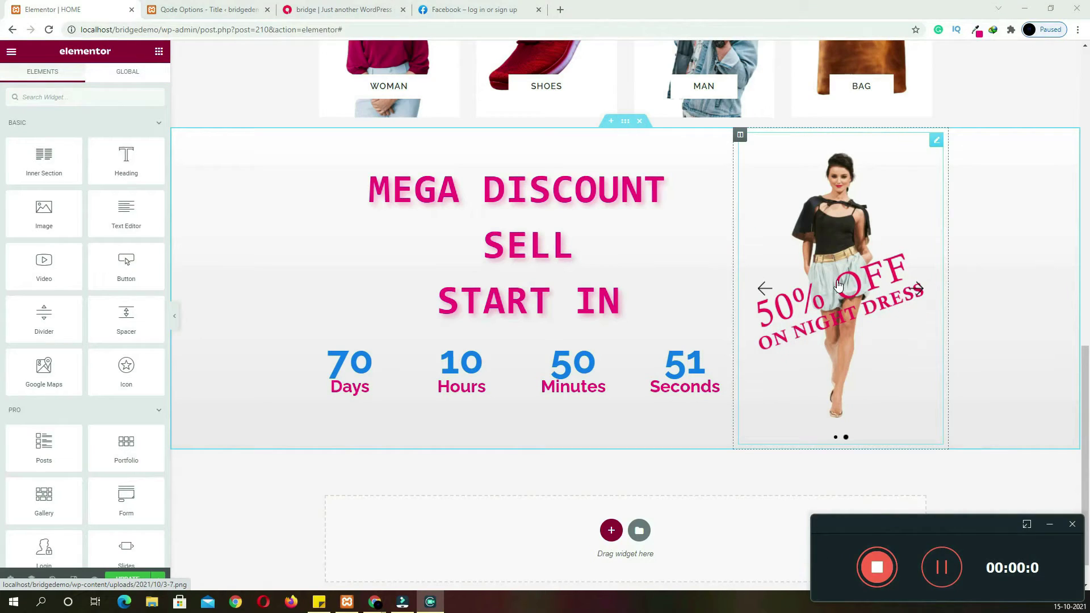
click(839, 286)
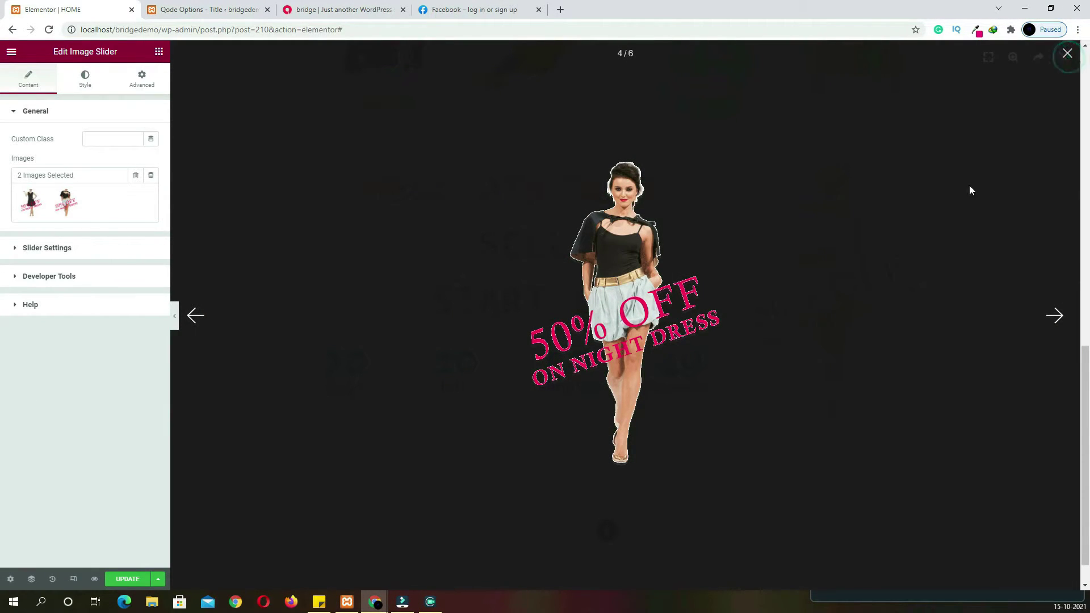
click(977, 182)
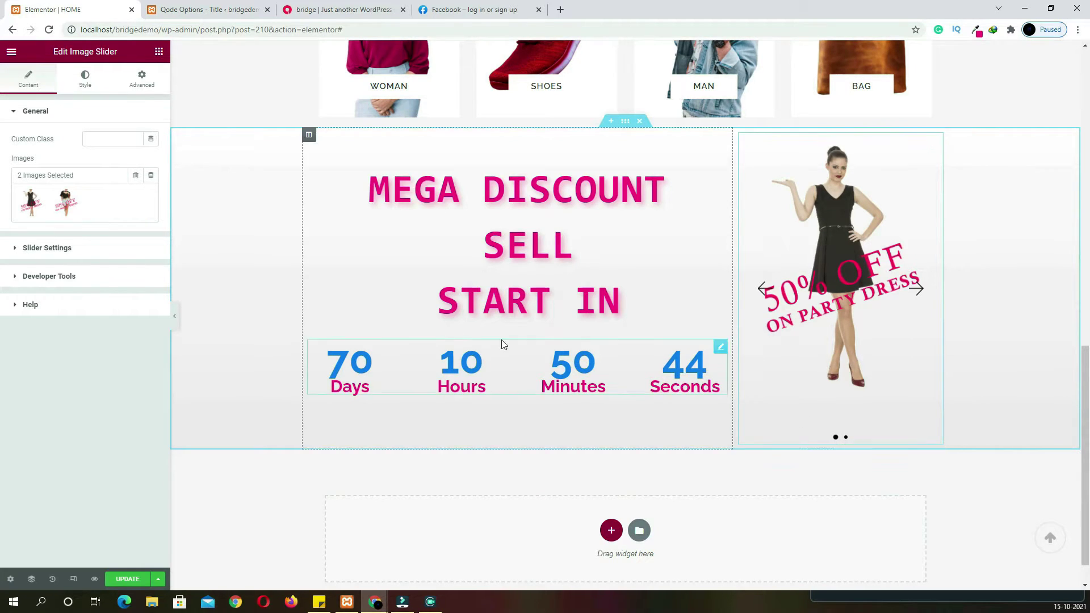
click(53, 249)
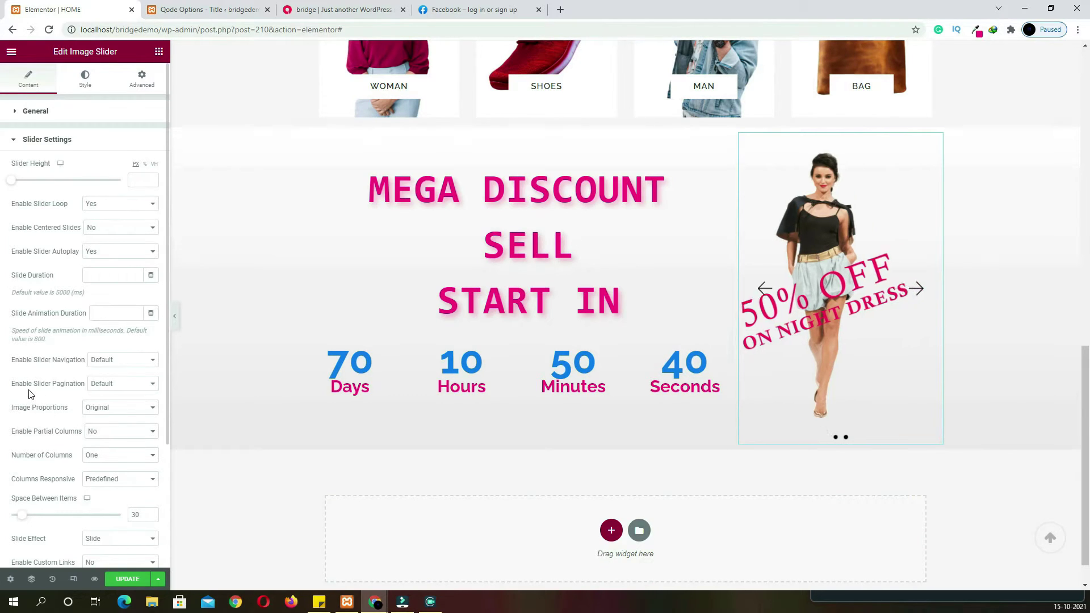
click(104, 386)
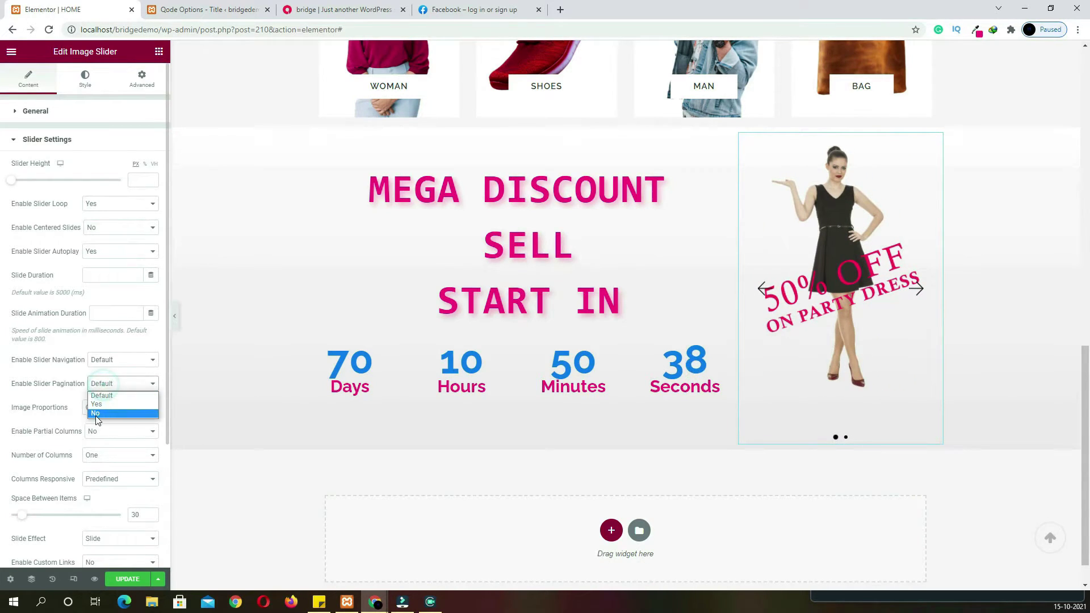
click(95, 413)
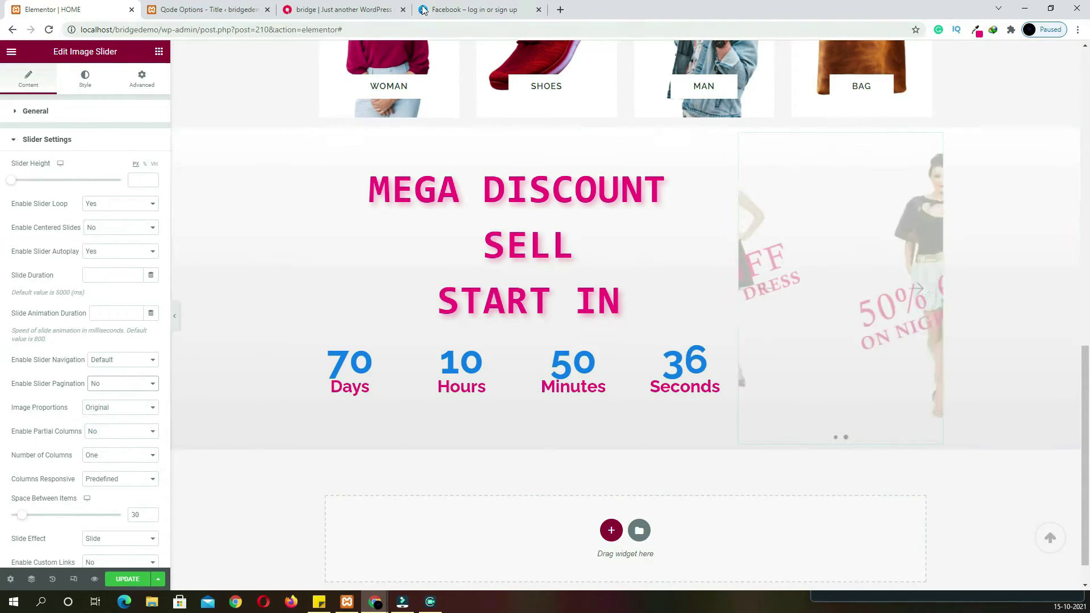
Select the FEATURED PRODUCTS heading text on the live homepage
click(332, 12)
scroll(606, 377, down, 6)
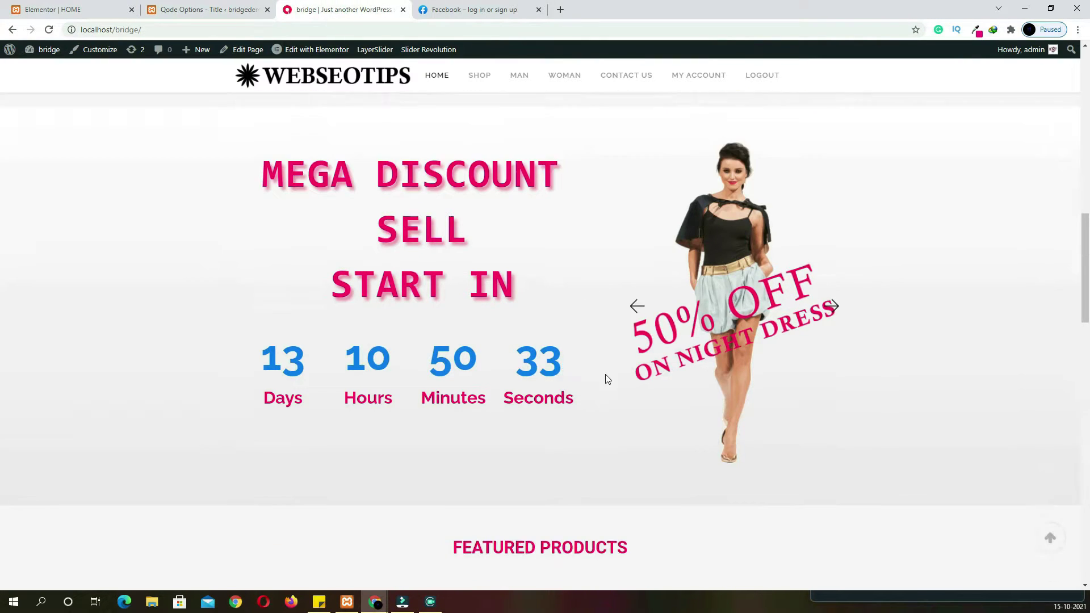
drag(646, 263, 461, 272)
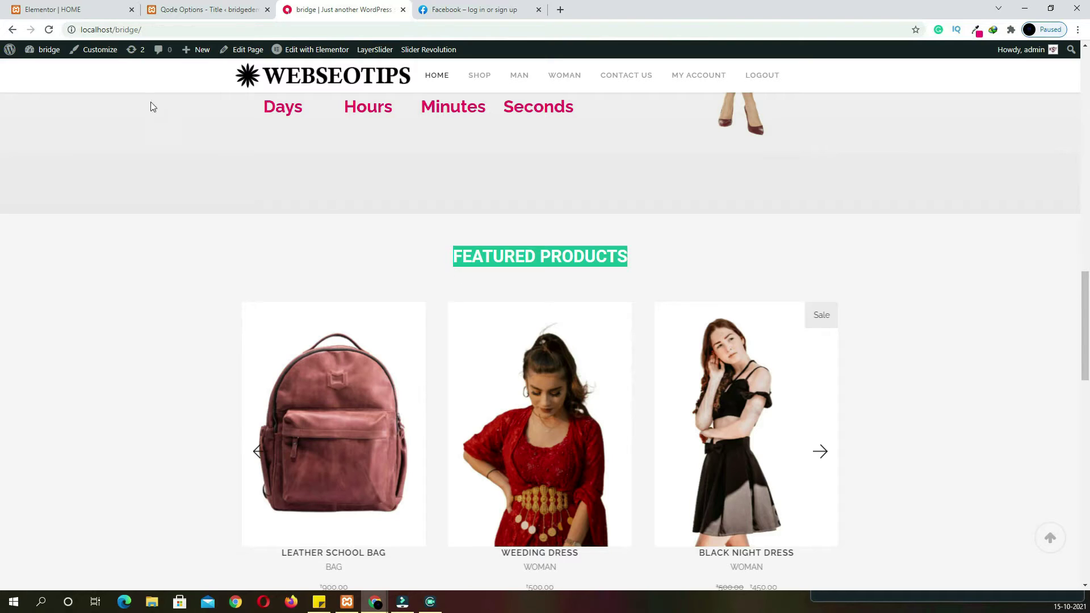
click(93, 19)
Add a one-column section with a Heading widget and clear its placeholder text
click(611, 532)
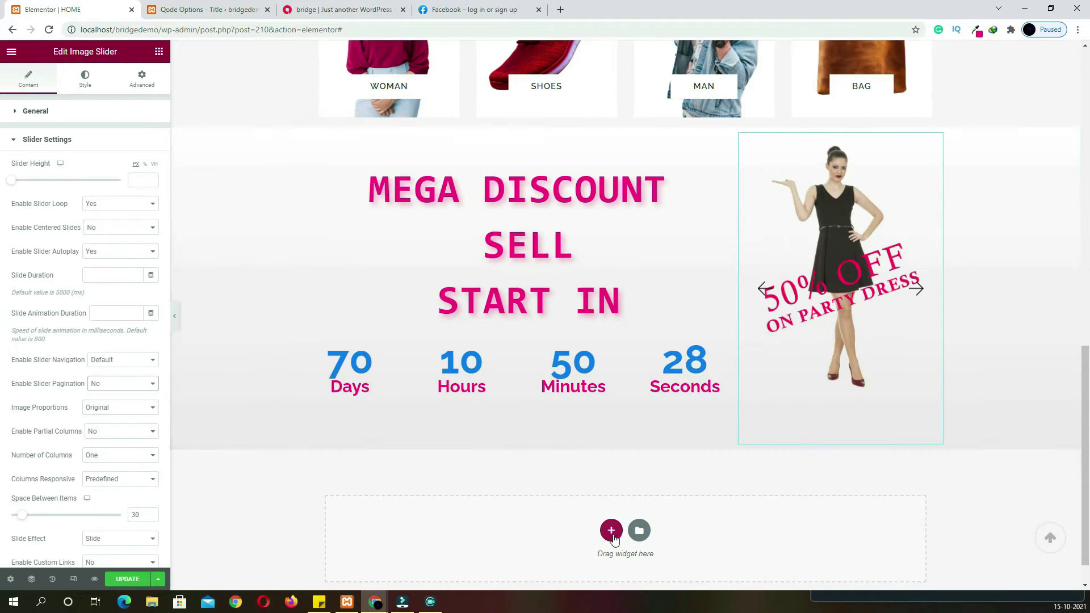
click(485, 560)
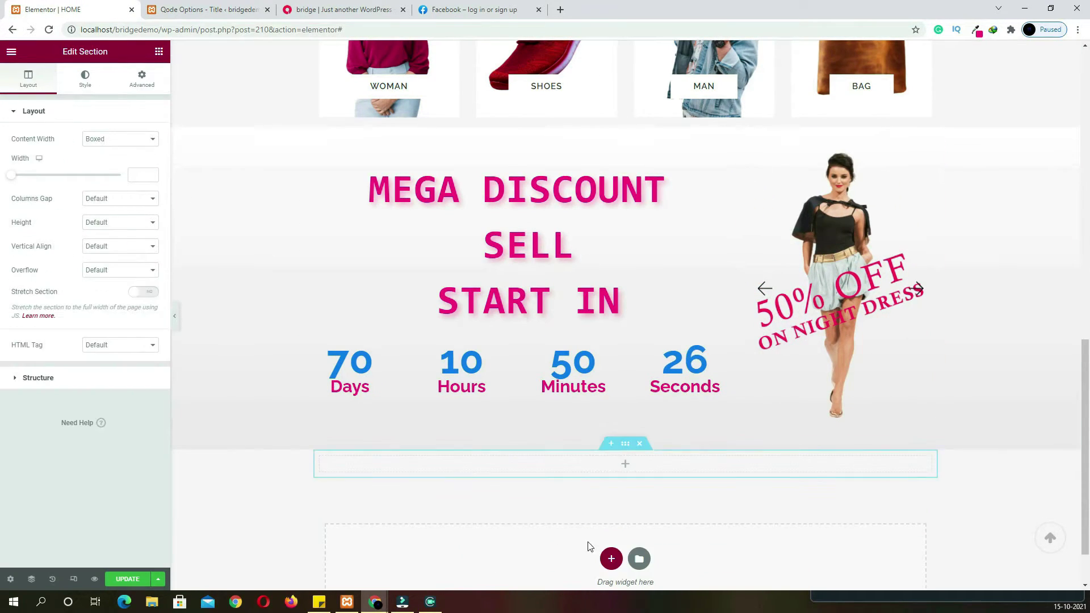
click(625, 463)
drag(132, 173, 636, 465)
drag(111, 153, 3, 150)
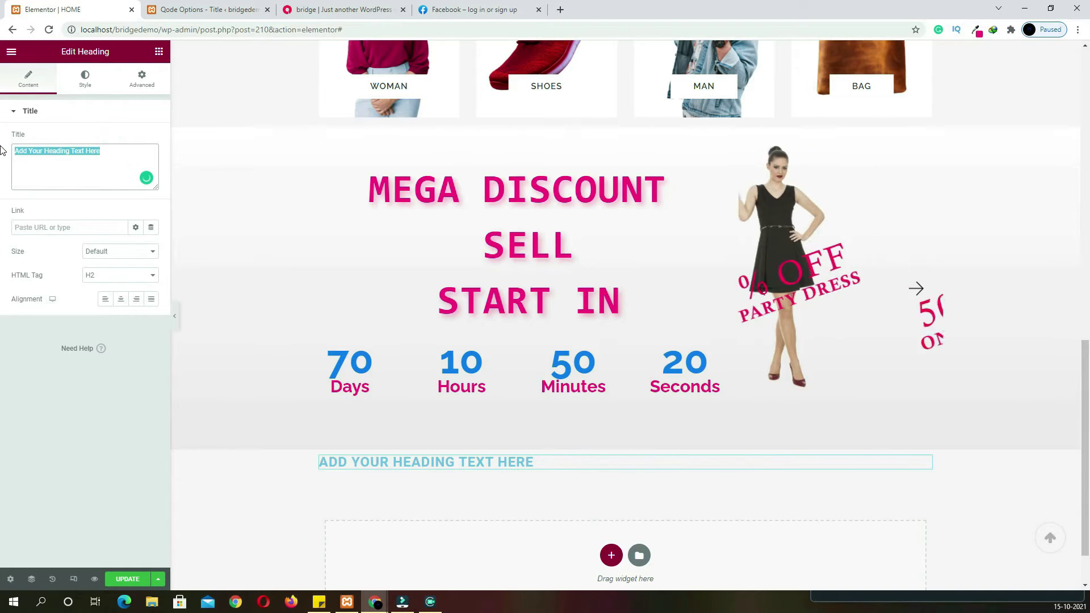
key(BackSpace)
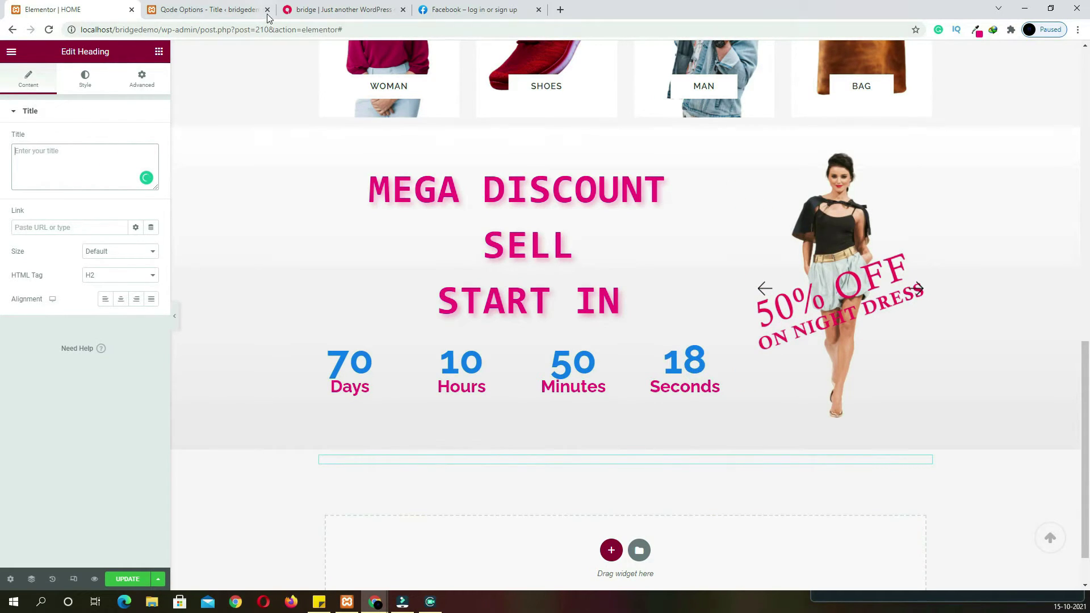
Set the heading to FEATURED PRODUCTS, copied from the live site, centred as H1
click(322, 10)
right_click(530, 254)
click(545, 263)
click(68, 10)
click(62, 150)
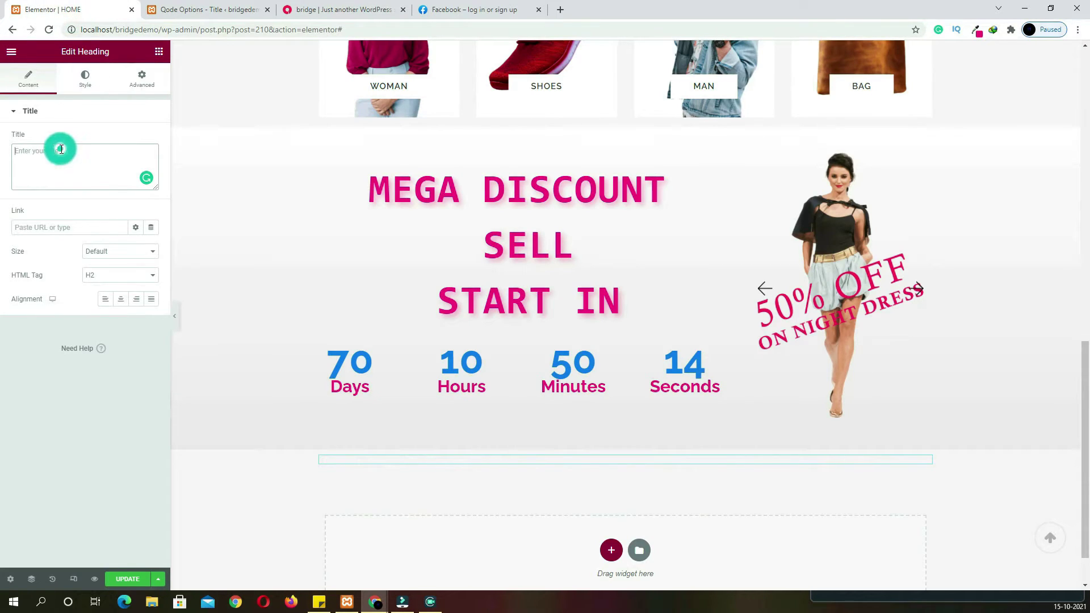
key(ctrl+v)
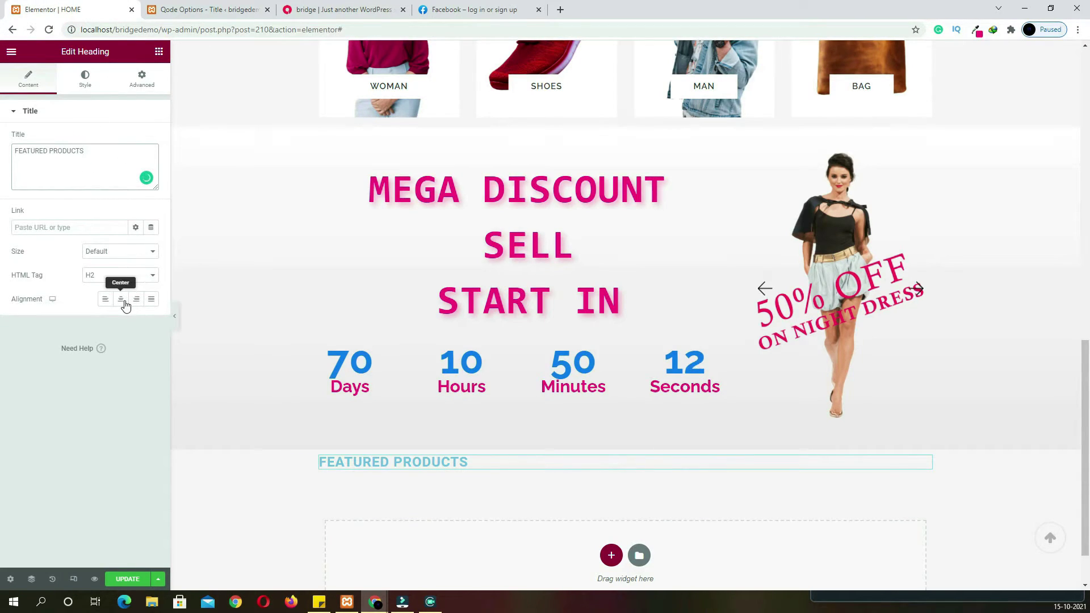
click(121, 302)
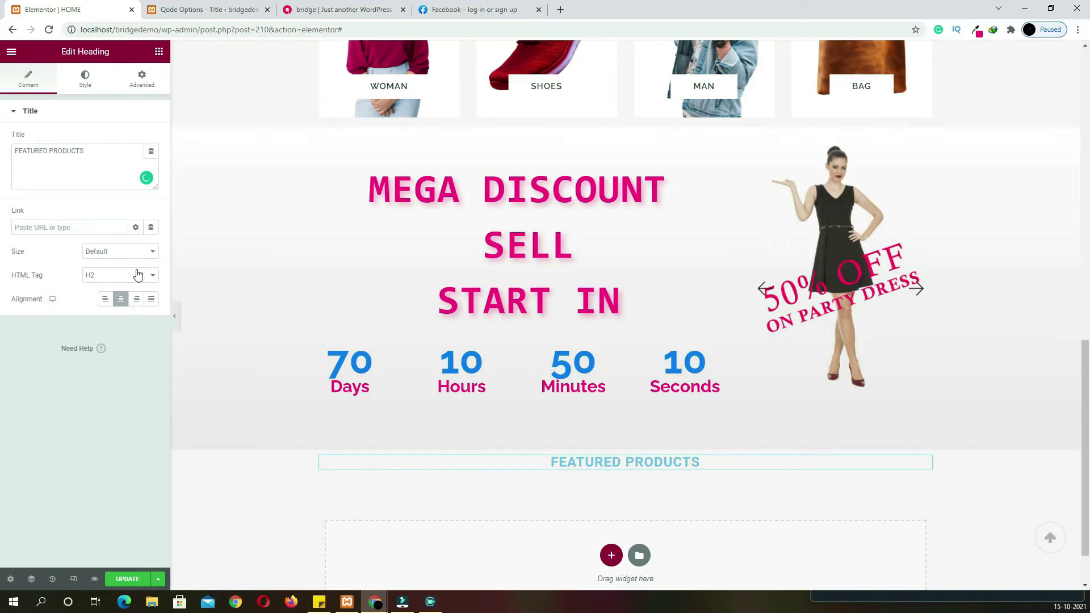
click(122, 275)
click(119, 284)
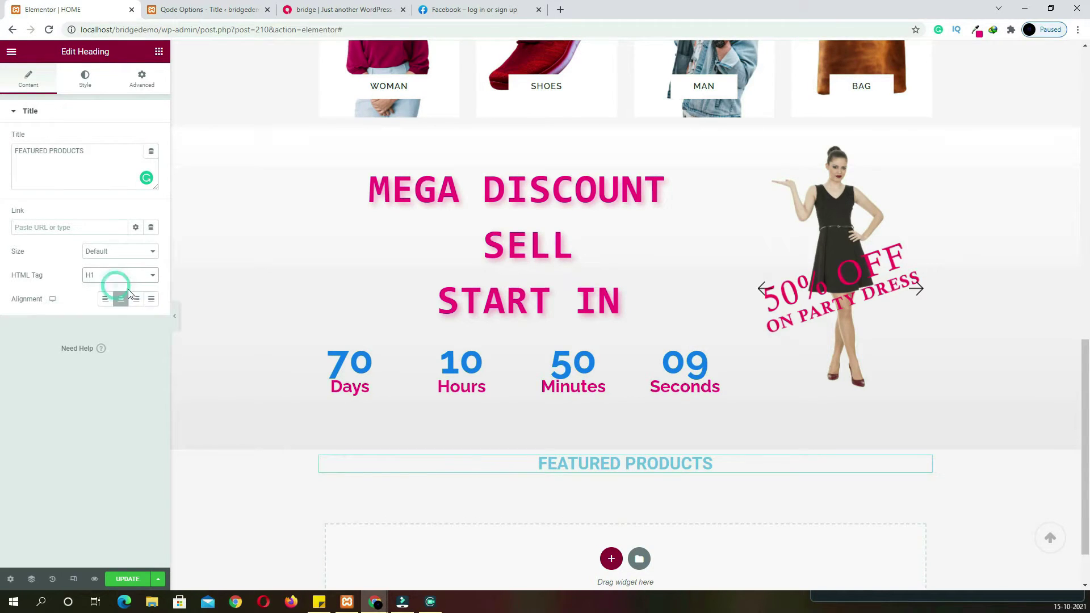
Colour the heading magenta (global colour) and give it a 75 top margin
click(85, 78)
click(151, 139)
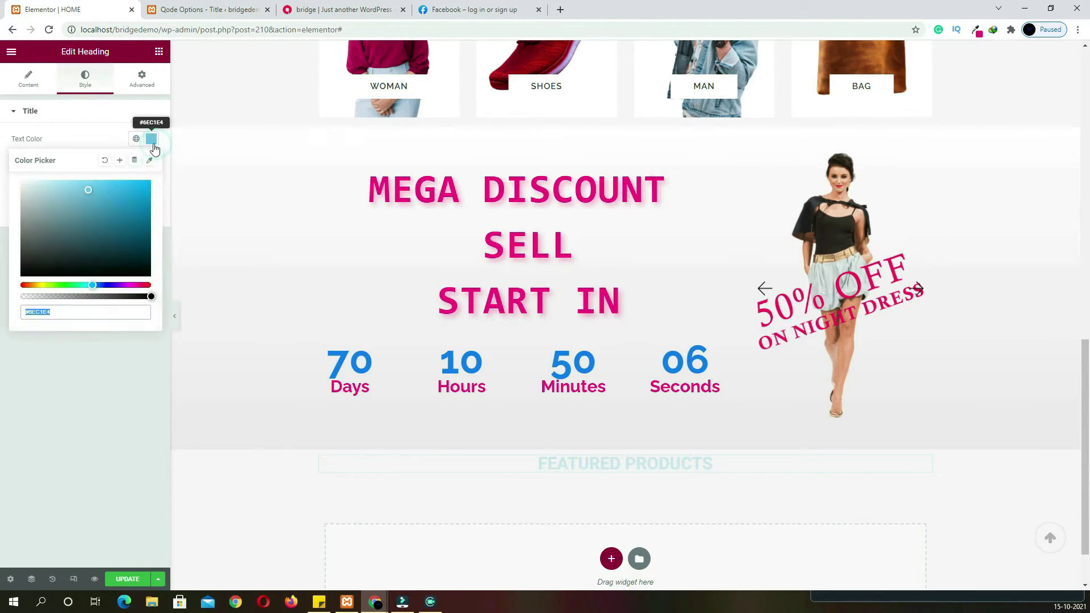
click(136, 139)
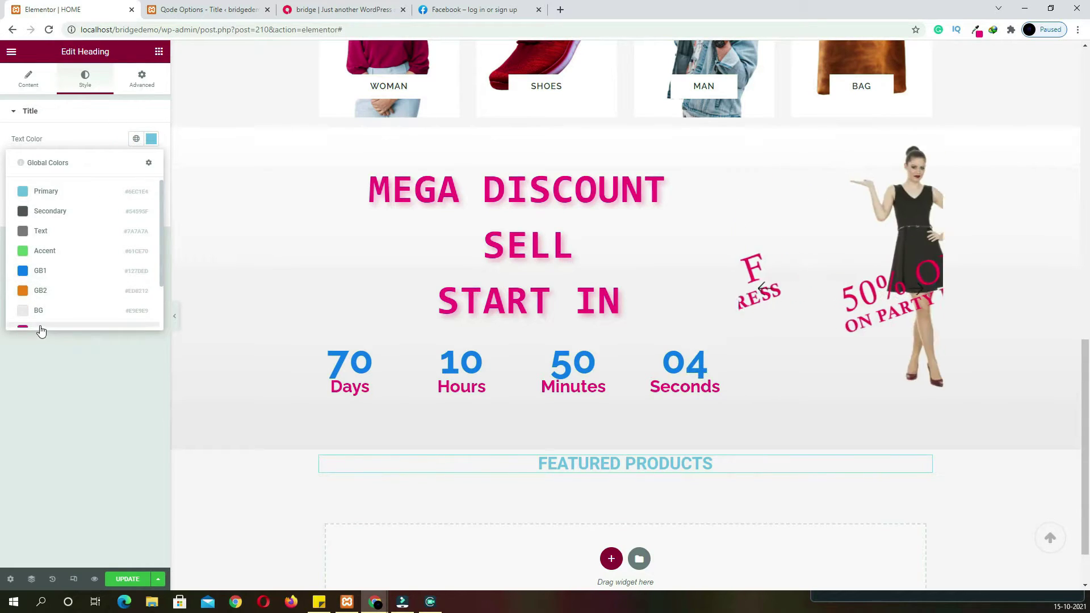
click(39, 326)
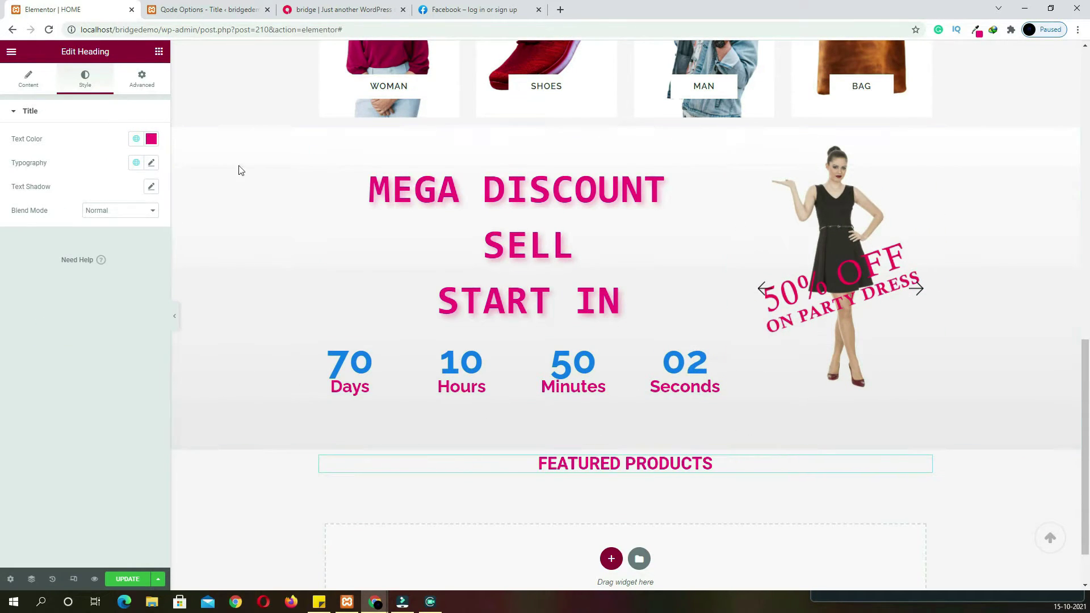
click(142, 80)
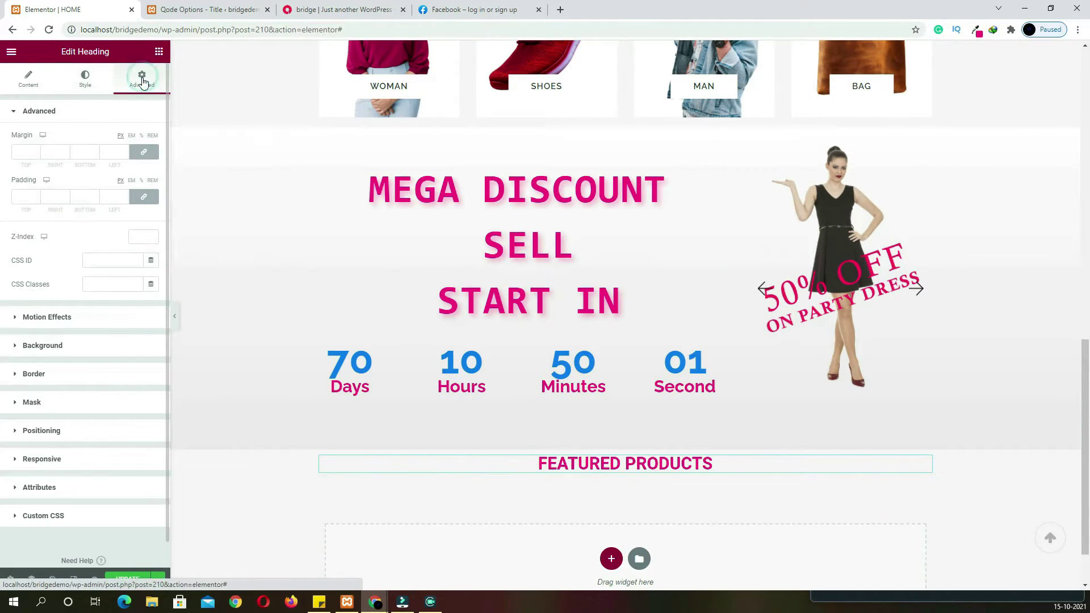
click(19, 152)
text(75)
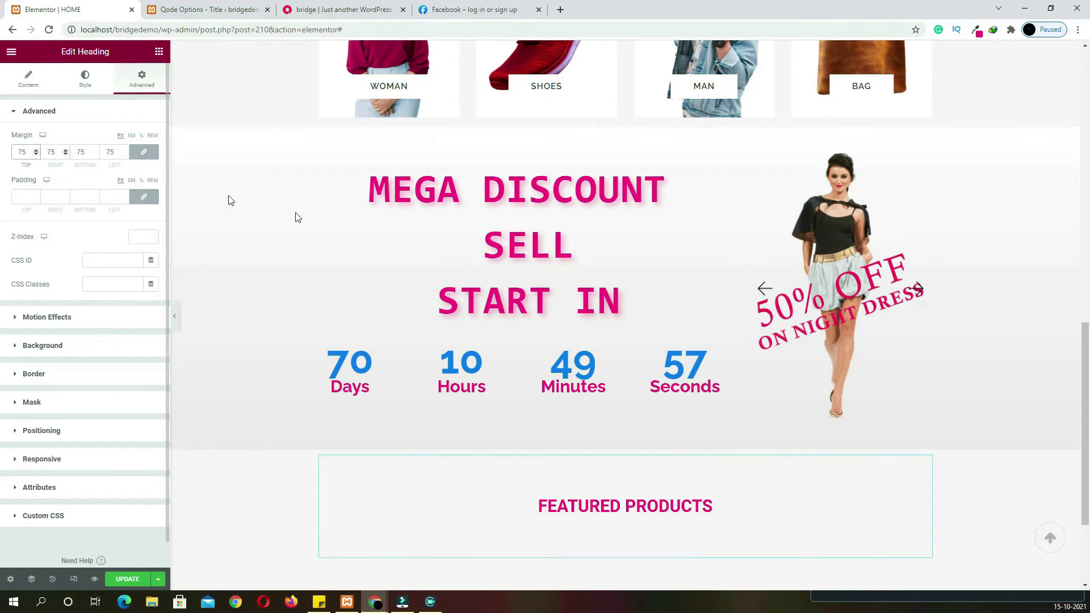
scroll(297, 216, down, 3)
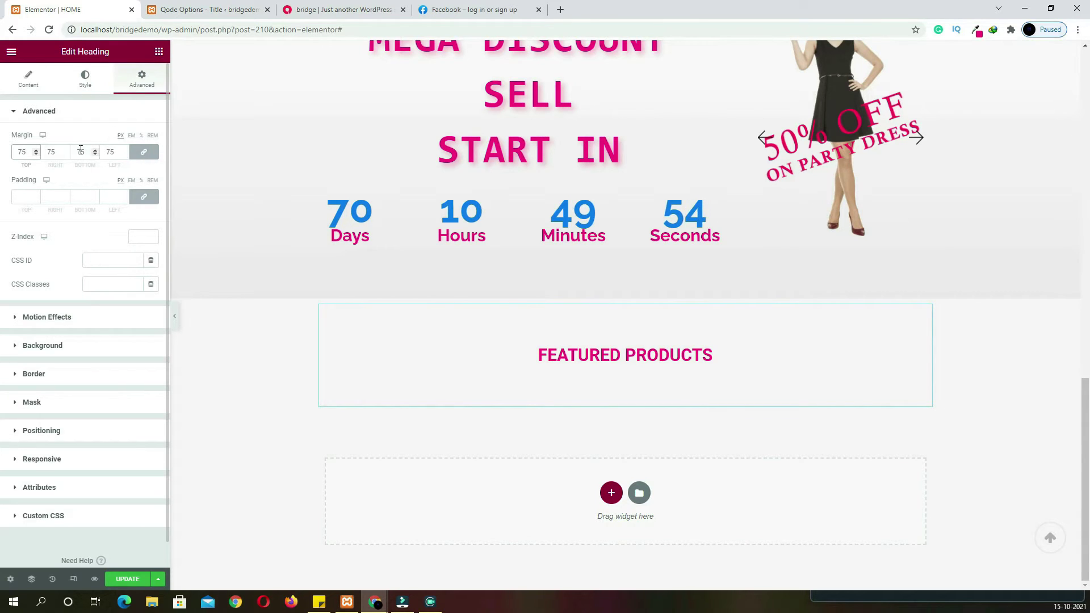
text(0)
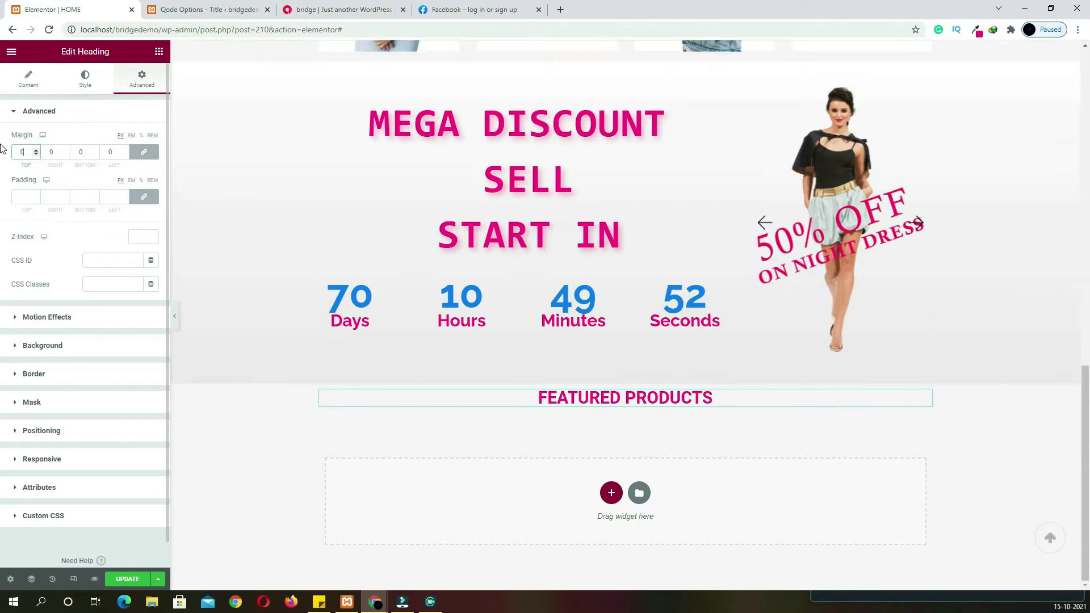
click(144, 151)
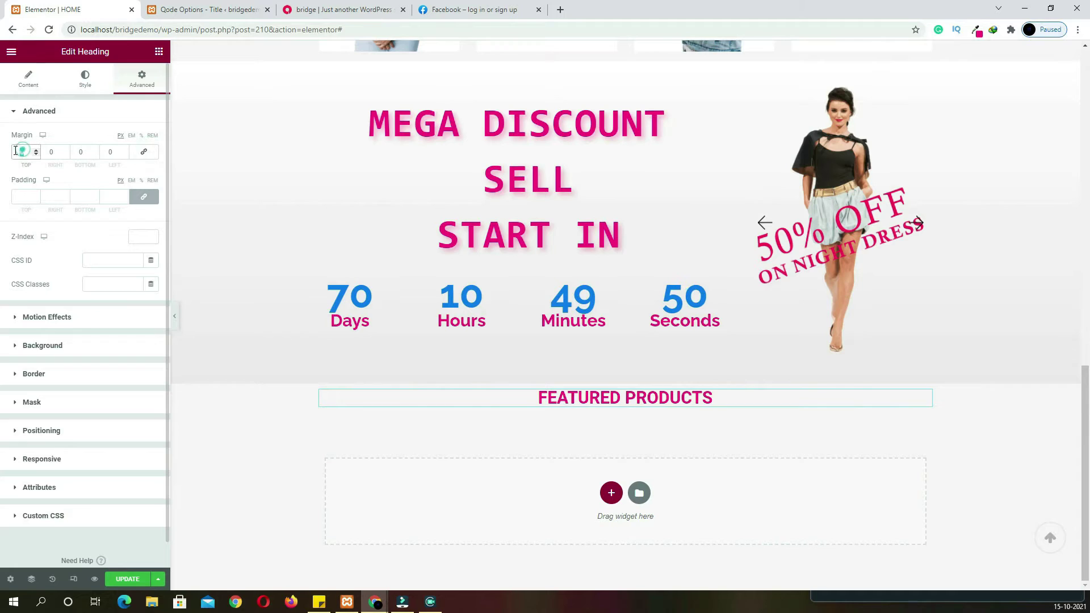
text(75)
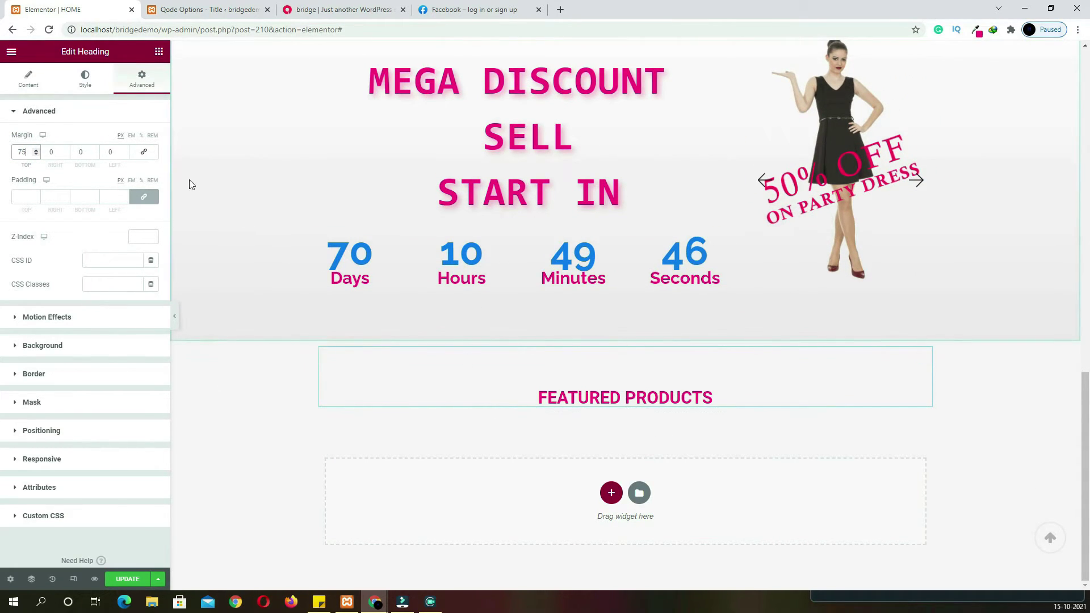
click(159, 52)
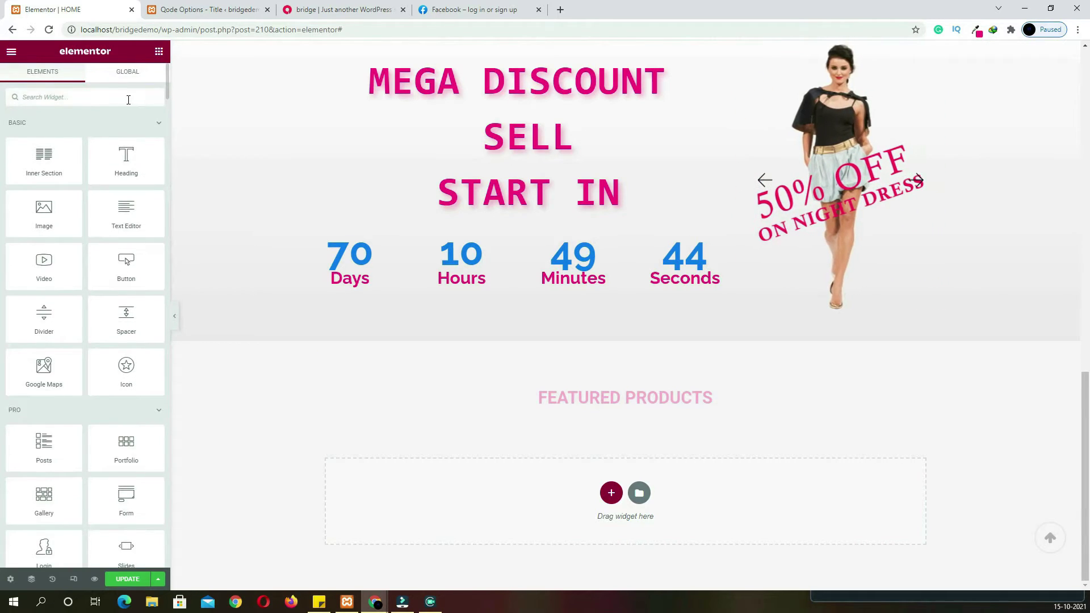
Add a Product Slider under FEATURED PRODUCTS with slider pagination set to No
text(prod)
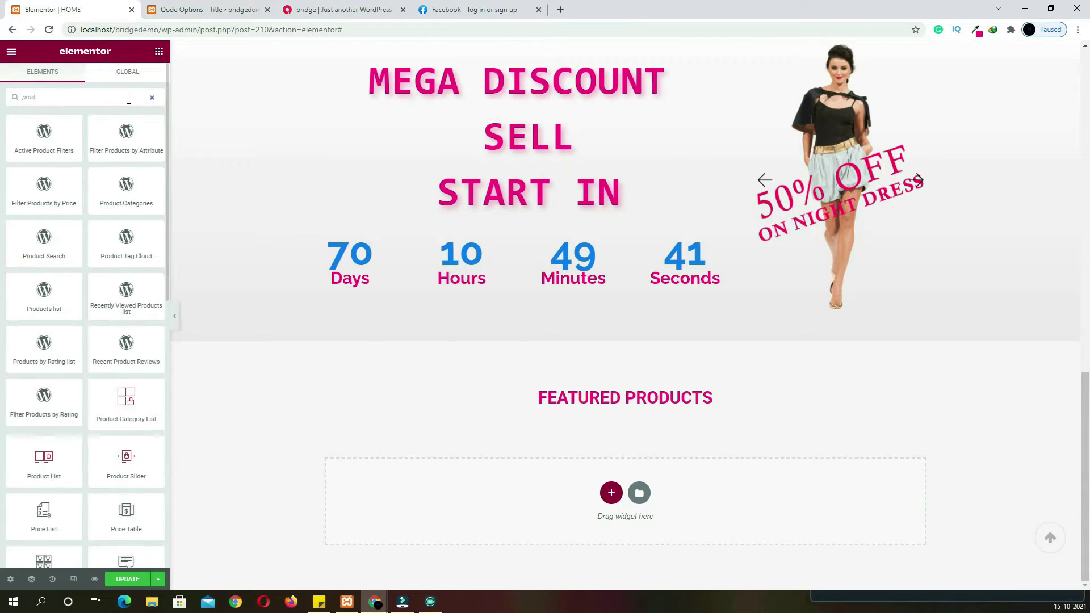
text(uct s)
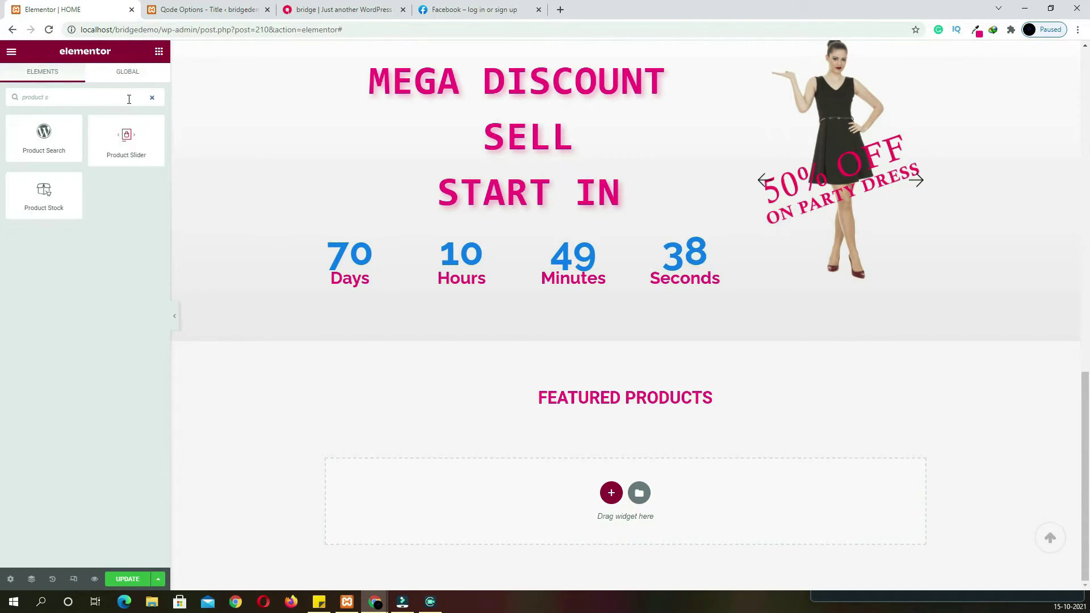
drag(126, 142, 602, 400)
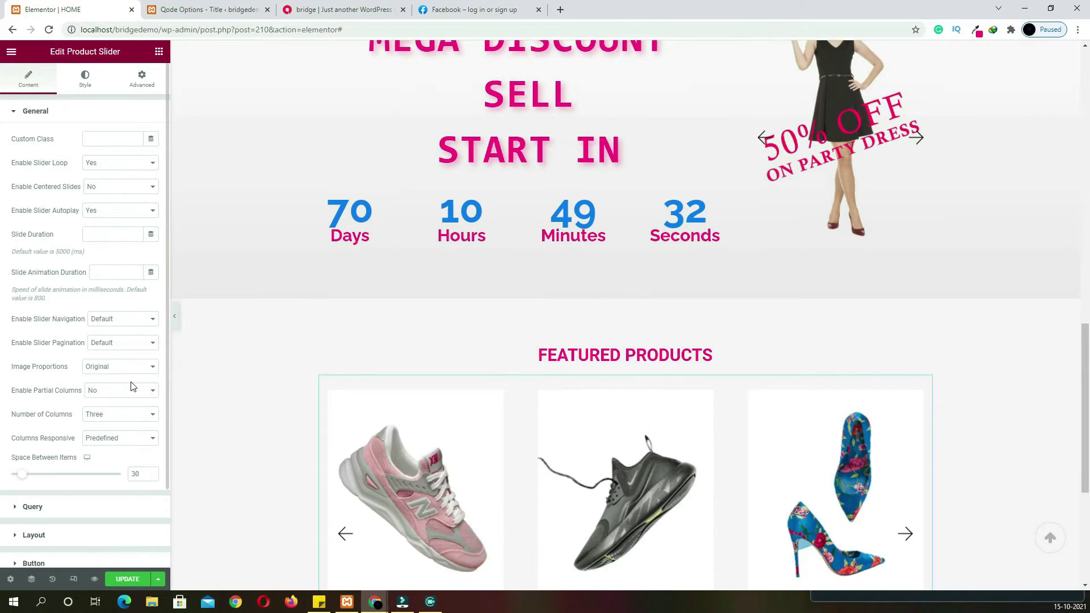
scroll(517, 457, down, 4)
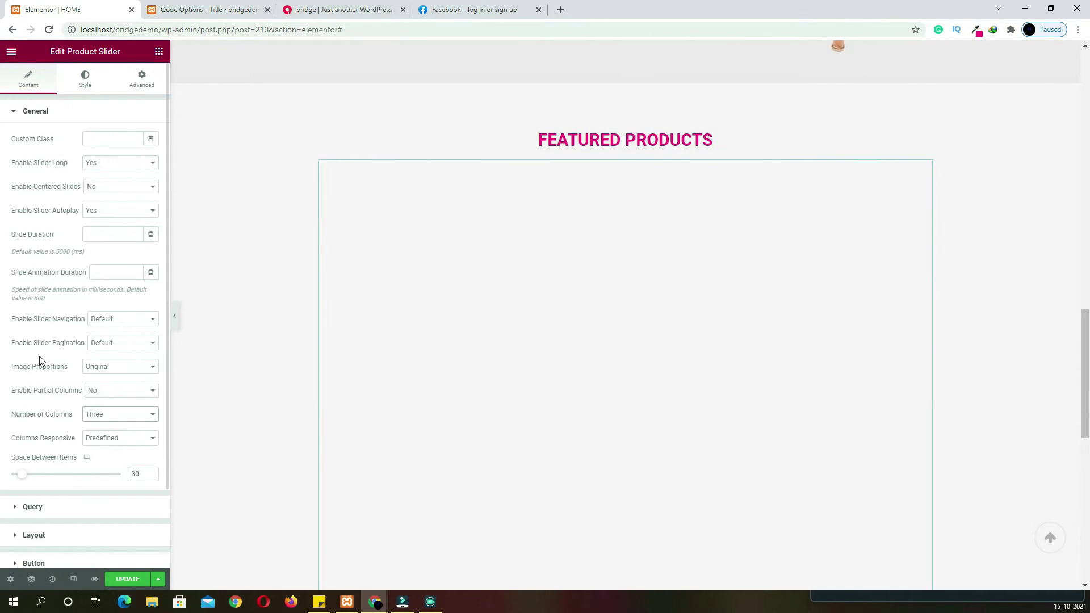
click(114, 344)
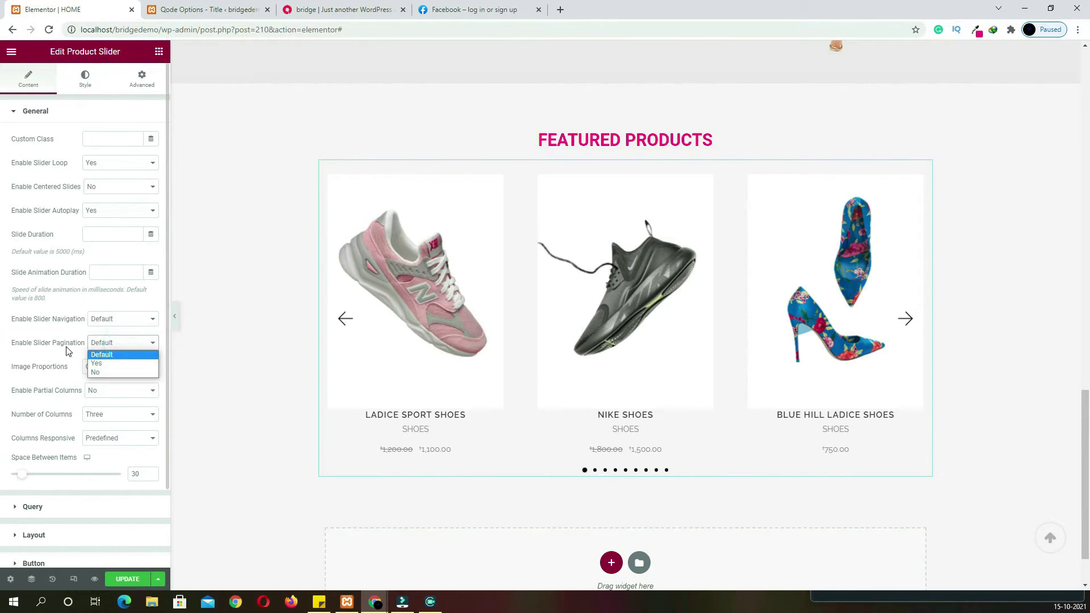
click(109, 373)
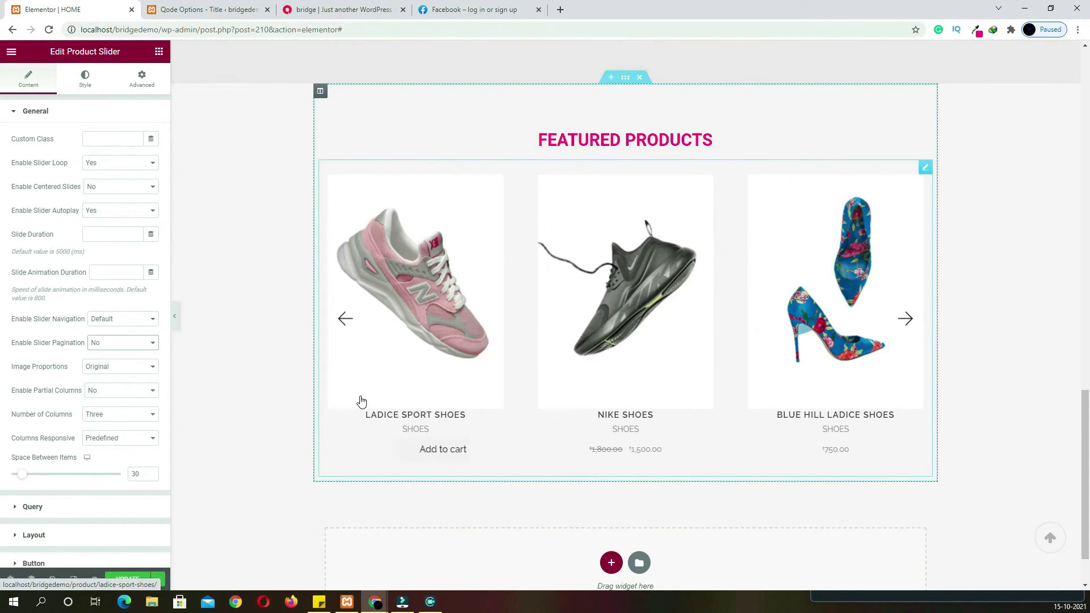
Filter the slider's query to show only Featured products
click(56, 511)
click(103, 262)
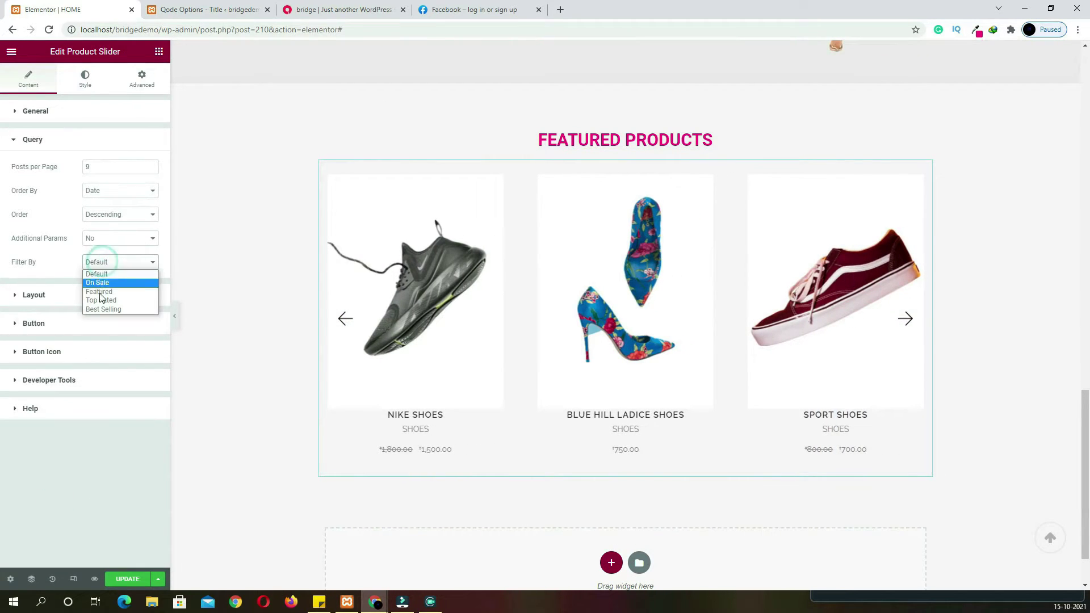
click(100, 292)
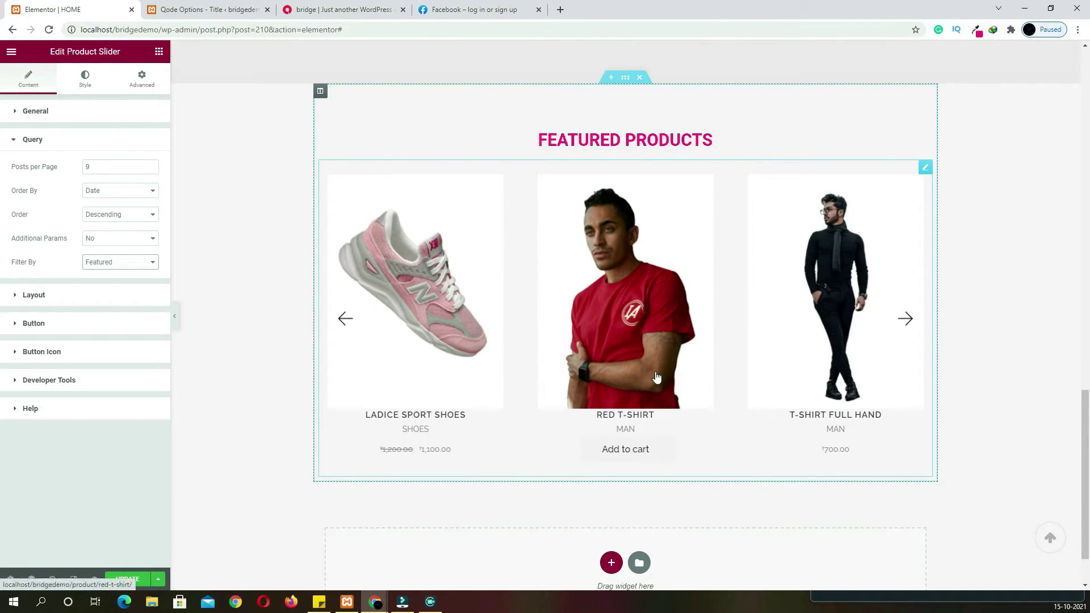
scroll(705, 392, up, 3)
scroll(703, 390, down, 4)
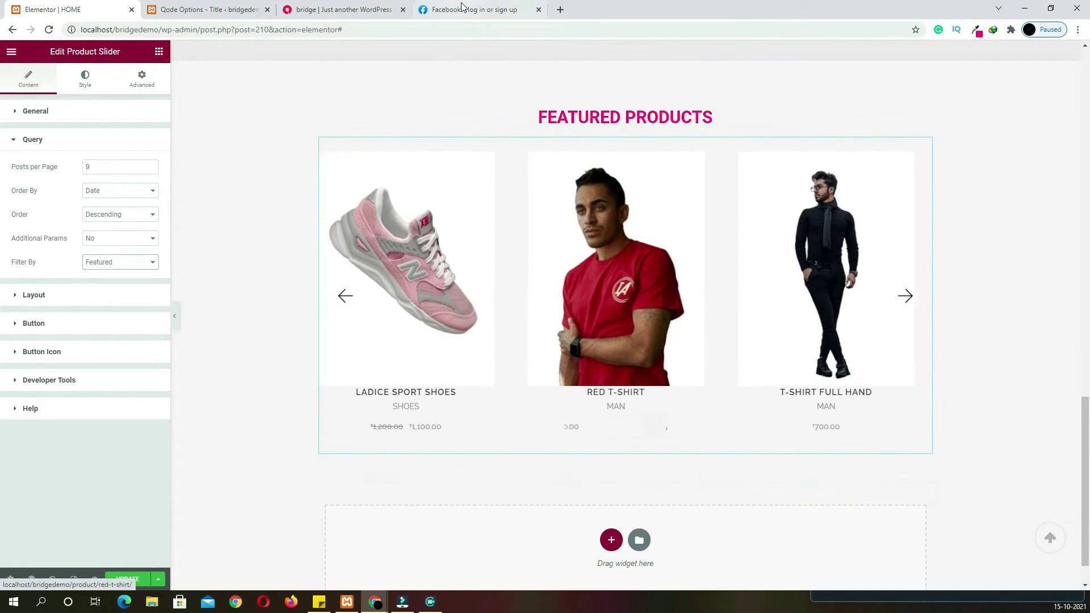
Preview the live site, close the Facebook tab, and return to the editor
click(363, 11)
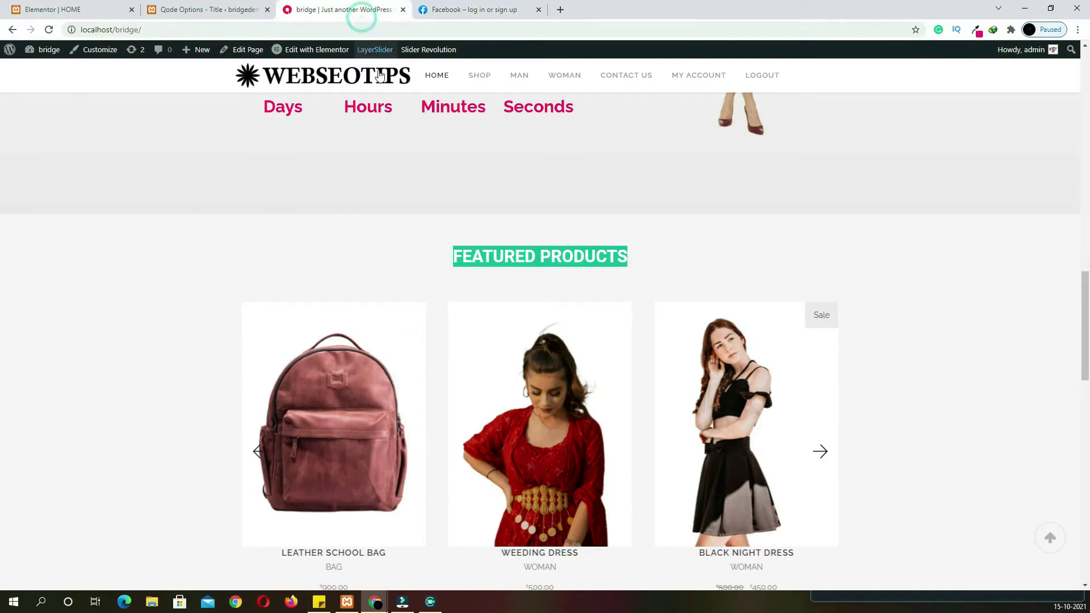
click(540, 10)
scroll(650, 311, down, 9)
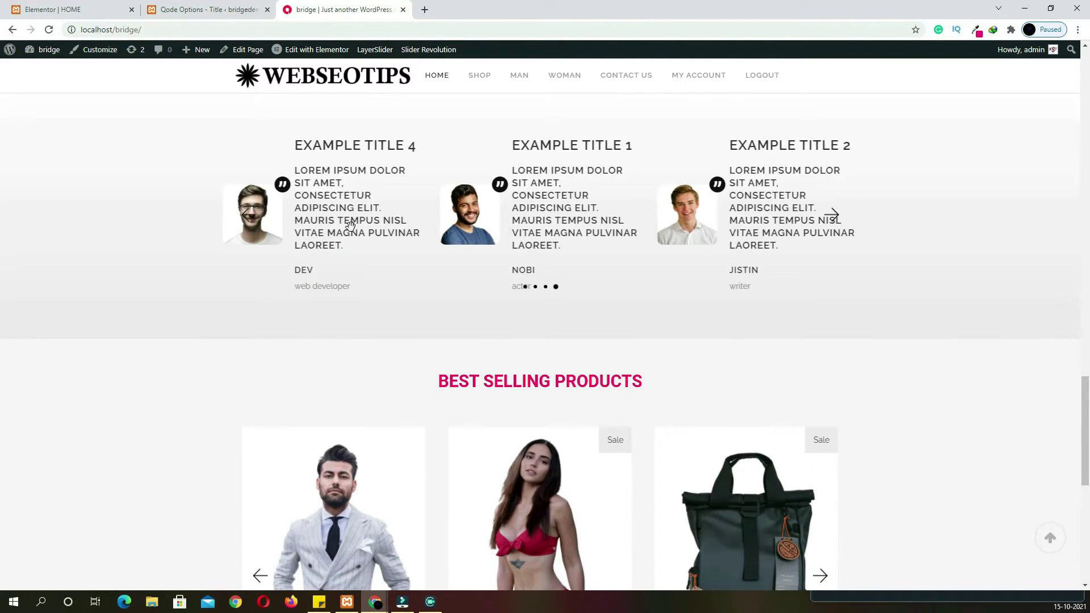
click(86, 10)
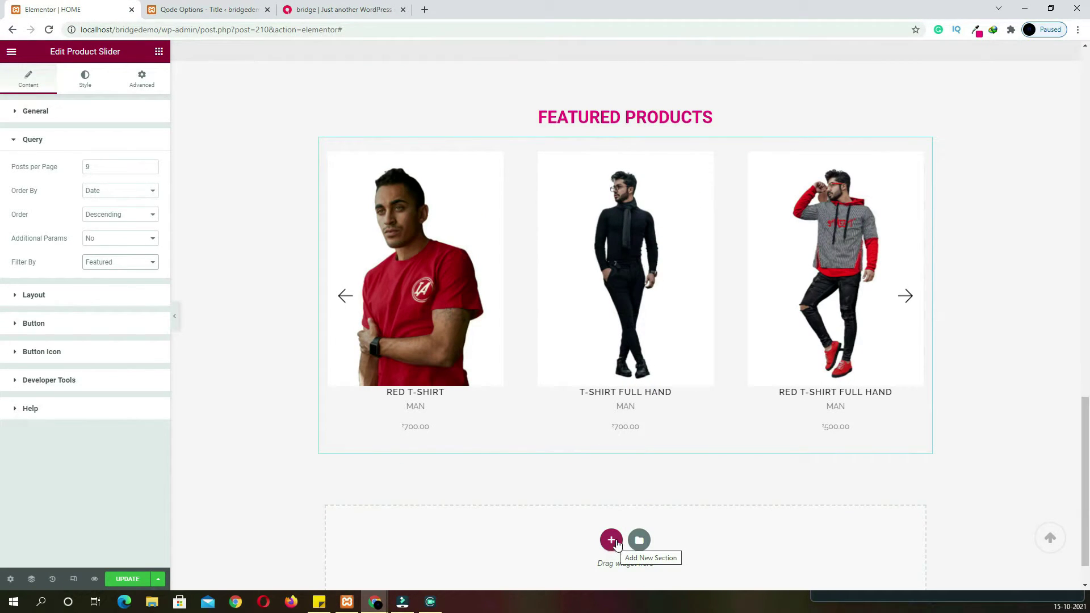
scroll(623, 426, up, 3)
scroll(623, 426, down, 4)
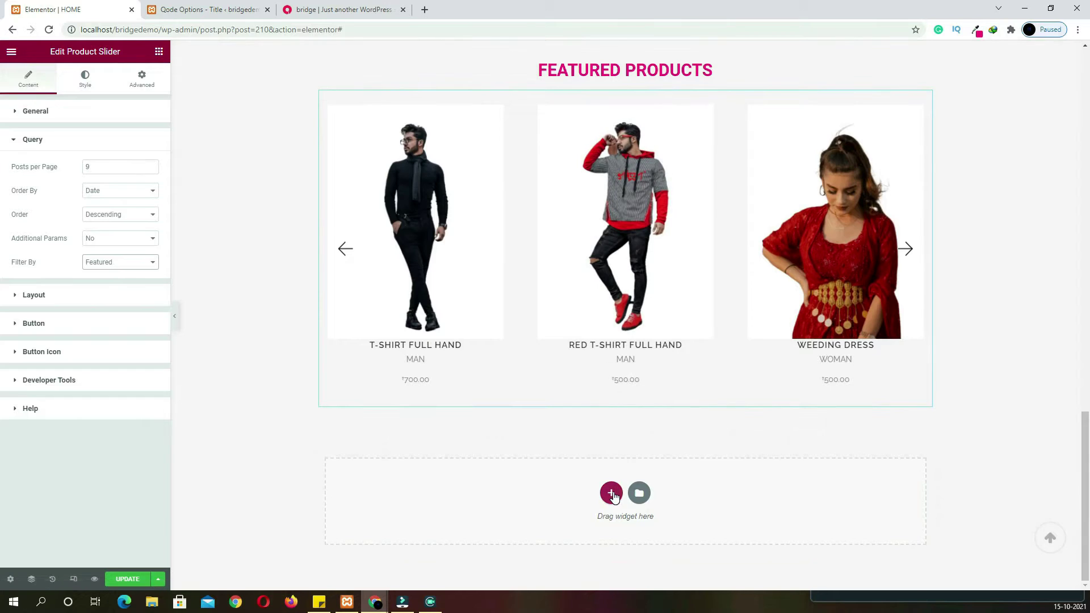
Add a stretched, full-width single-column section below the slider
click(613, 491)
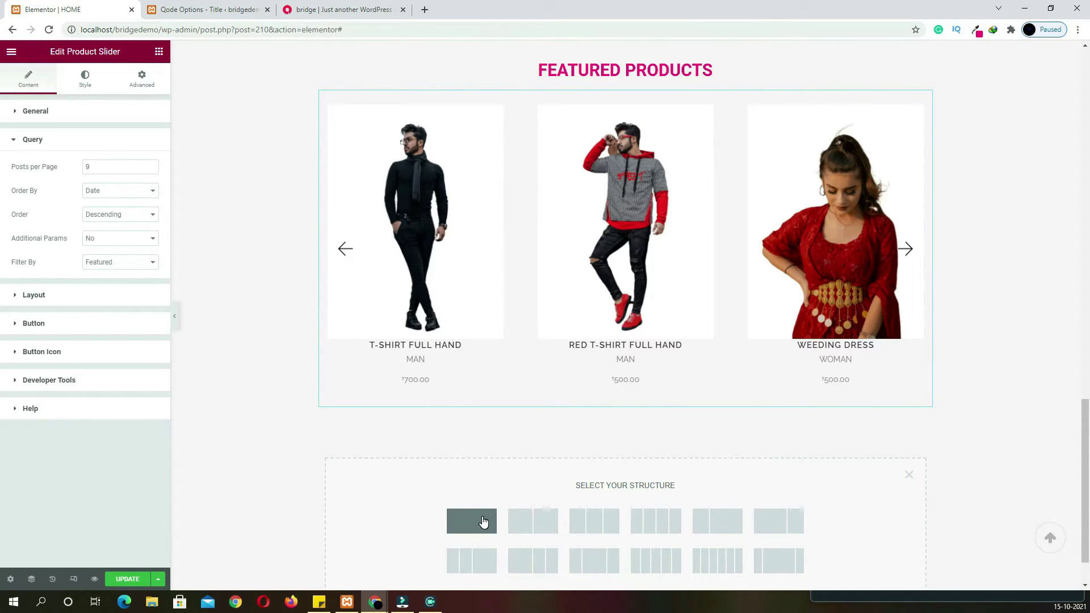
click(482, 520)
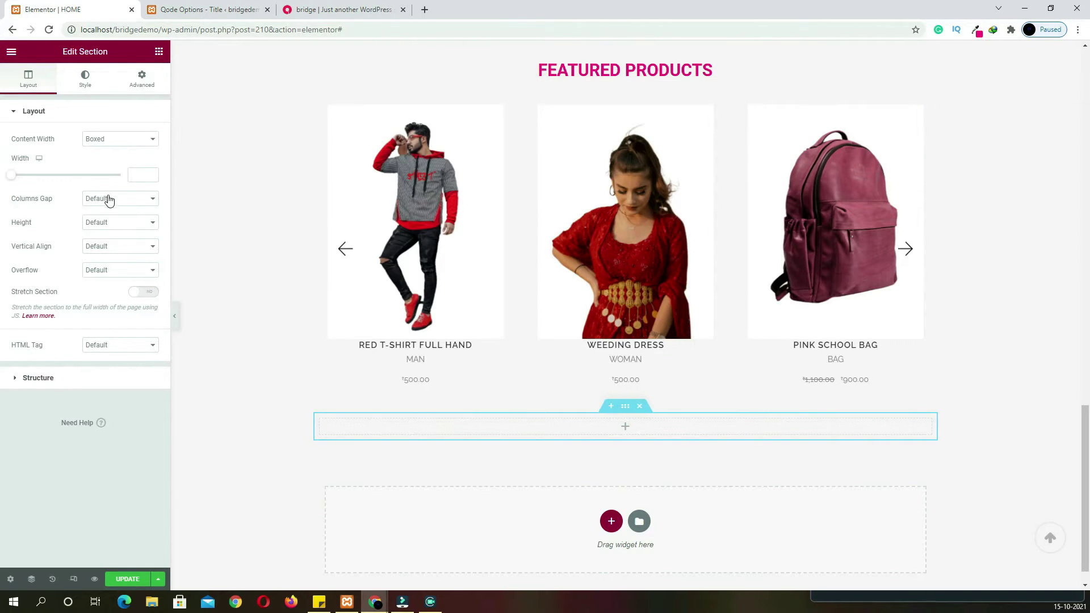
click(148, 294)
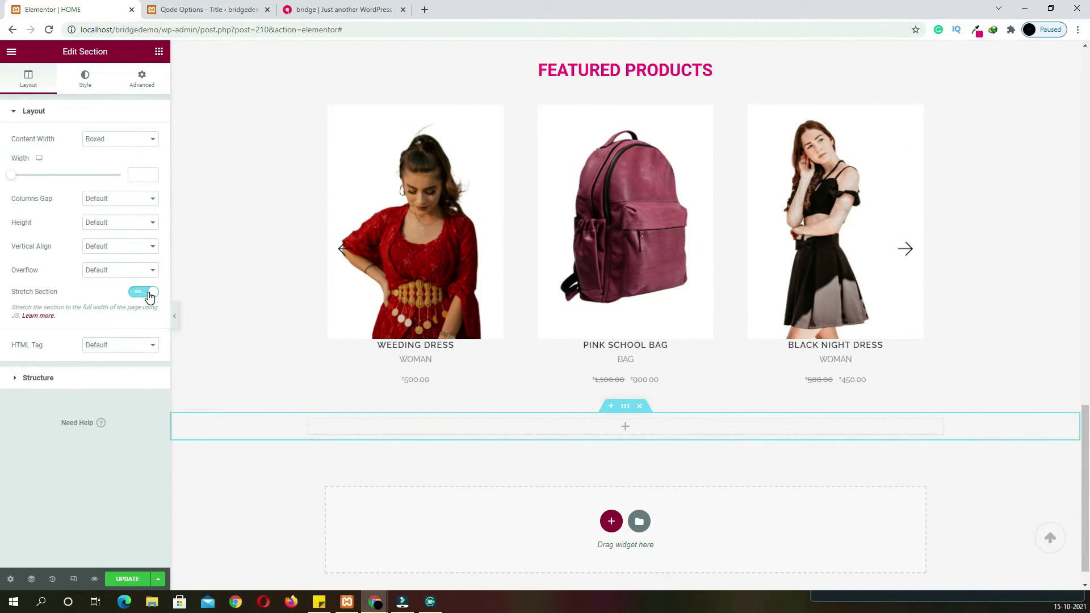
Give the section a gradient background from #FCFCFC to a global colour
click(85, 79)
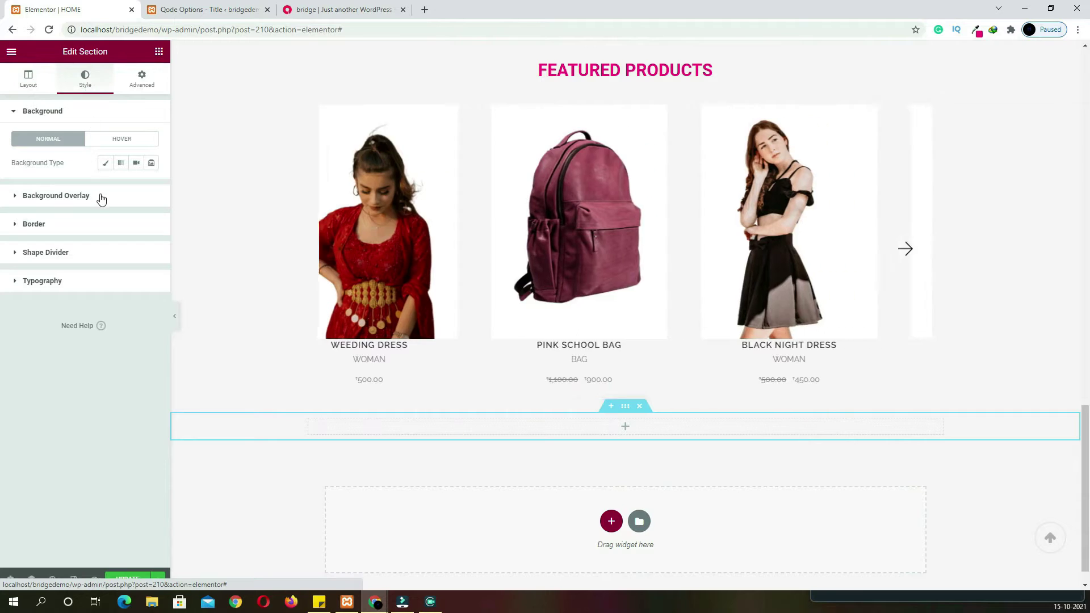
click(121, 164)
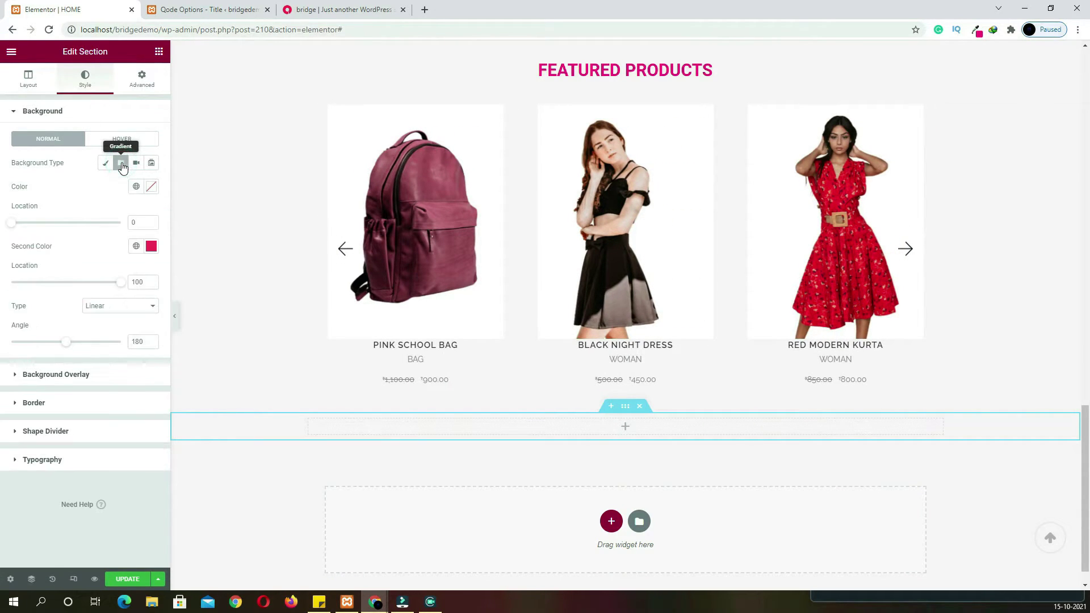
click(153, 187)
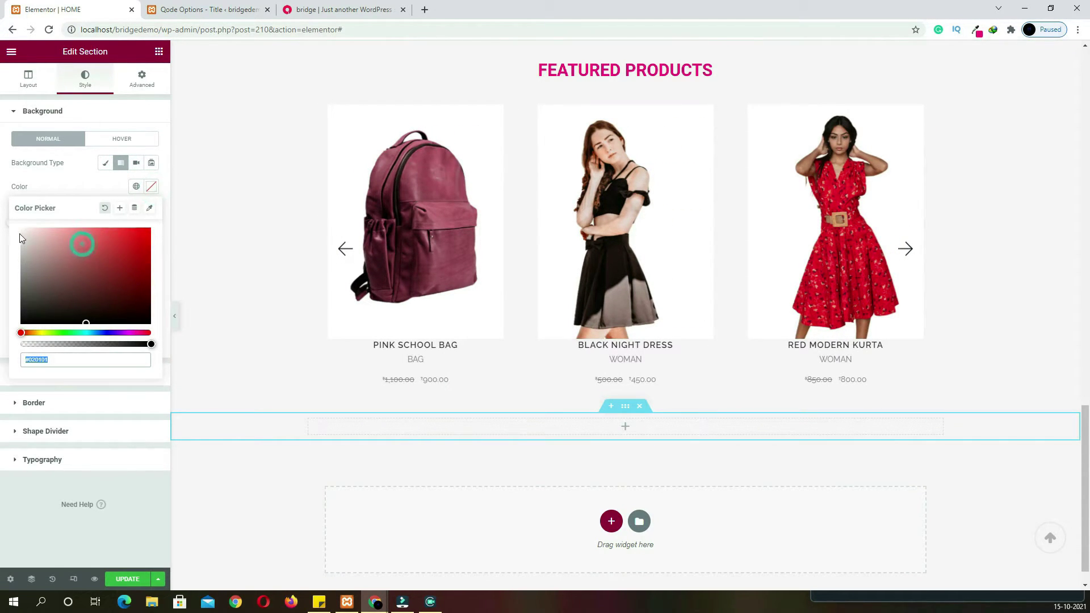
drag(21, 236, 9, 231)
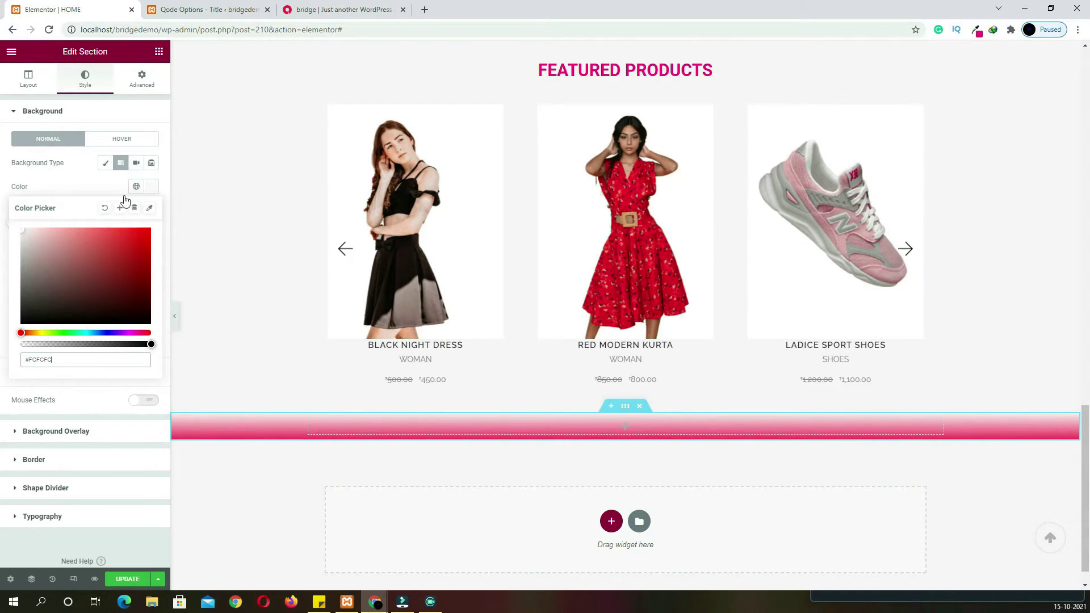
click(103, 184)
click(152, 249)
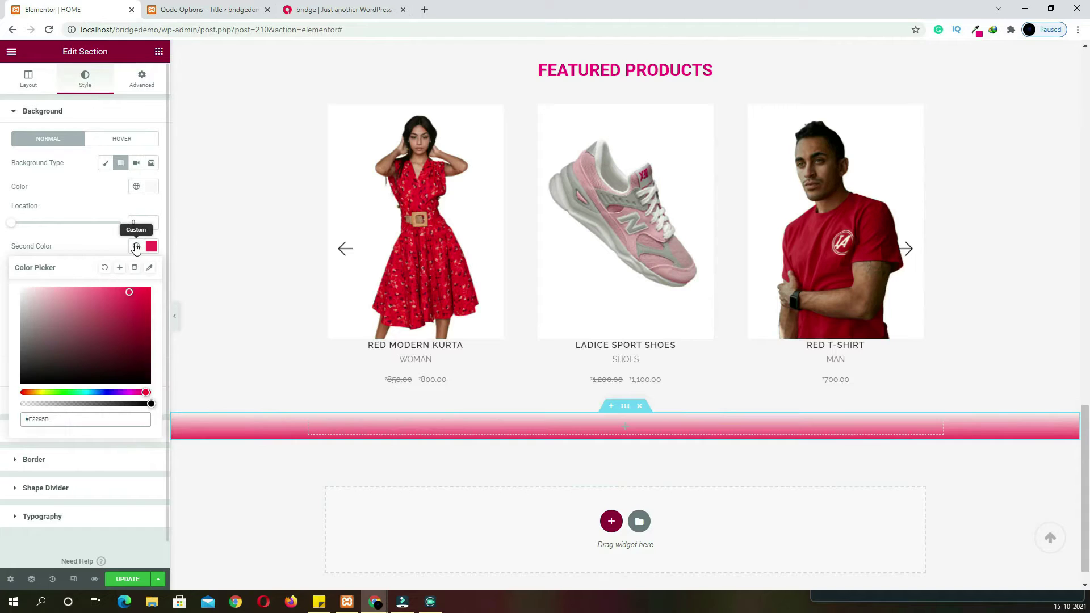
click(136, 246)
click(59, 420)
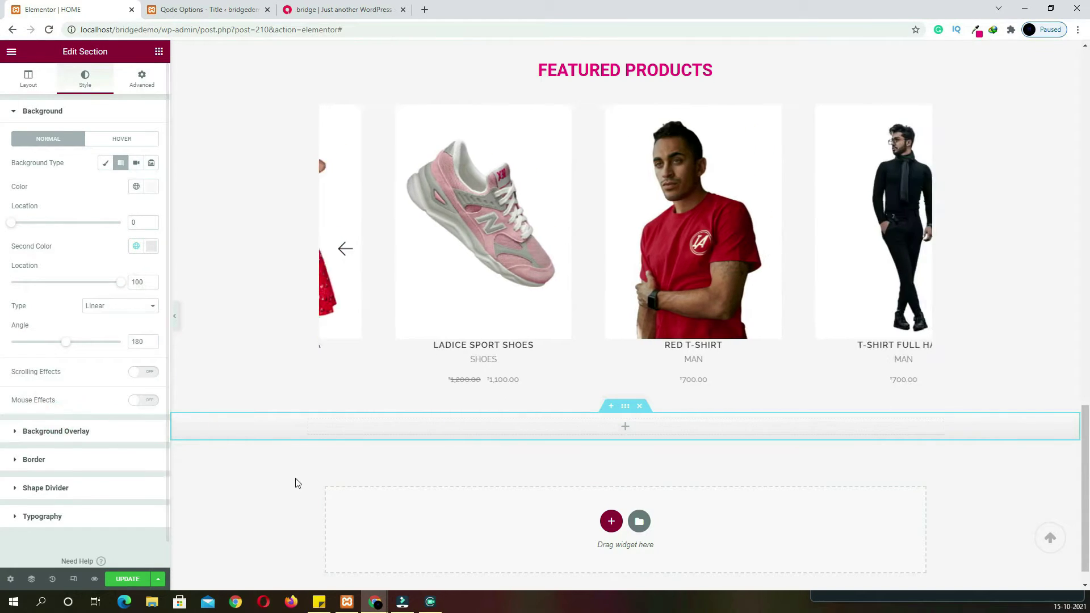
Add a Testimonials Carousel to the new section and duplicate a testimonial to make four
click(627, 429)
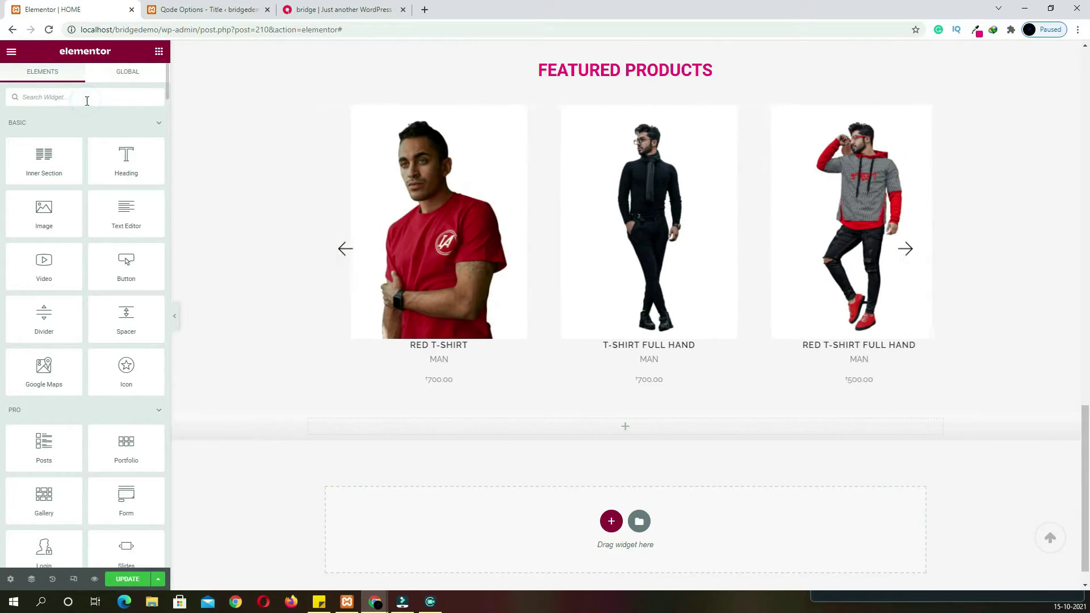
text(test)
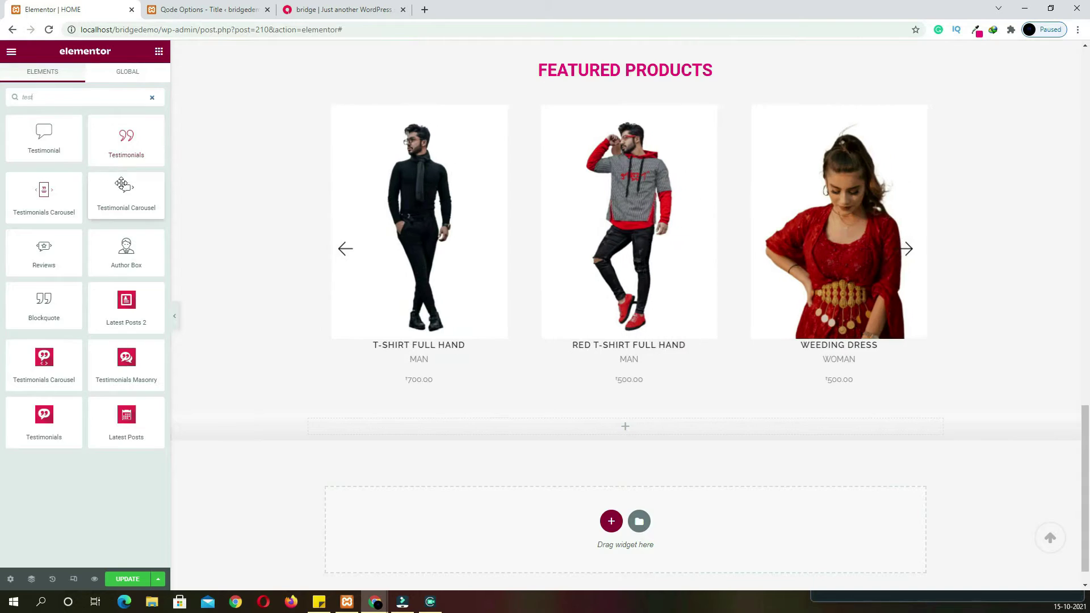
drag(71, 196, 558, 438)
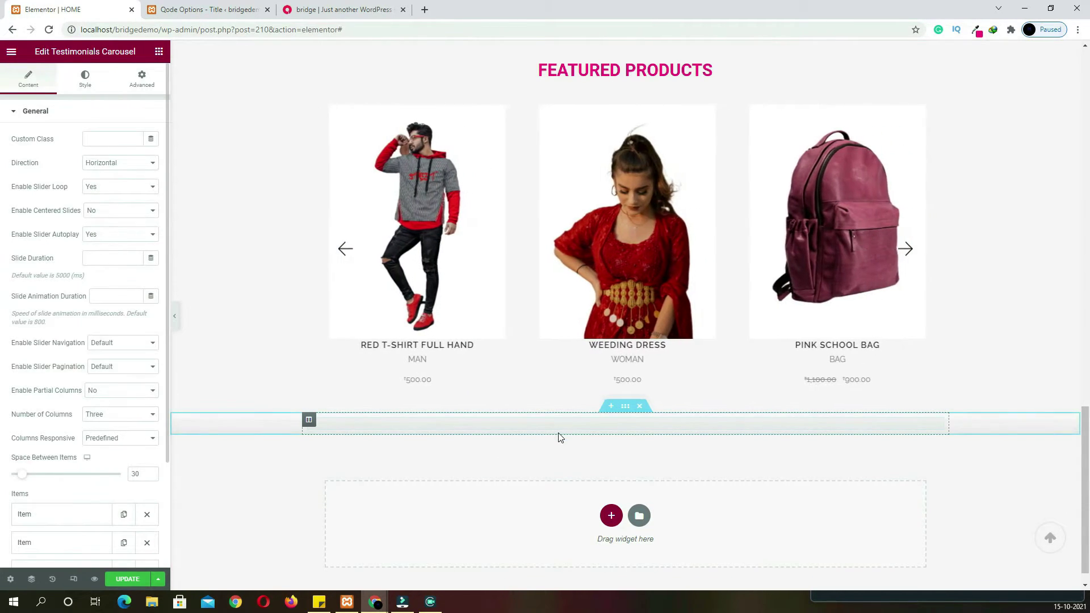
scroll(507, 419, down, 5)
scroll(39, 455, down, 3)
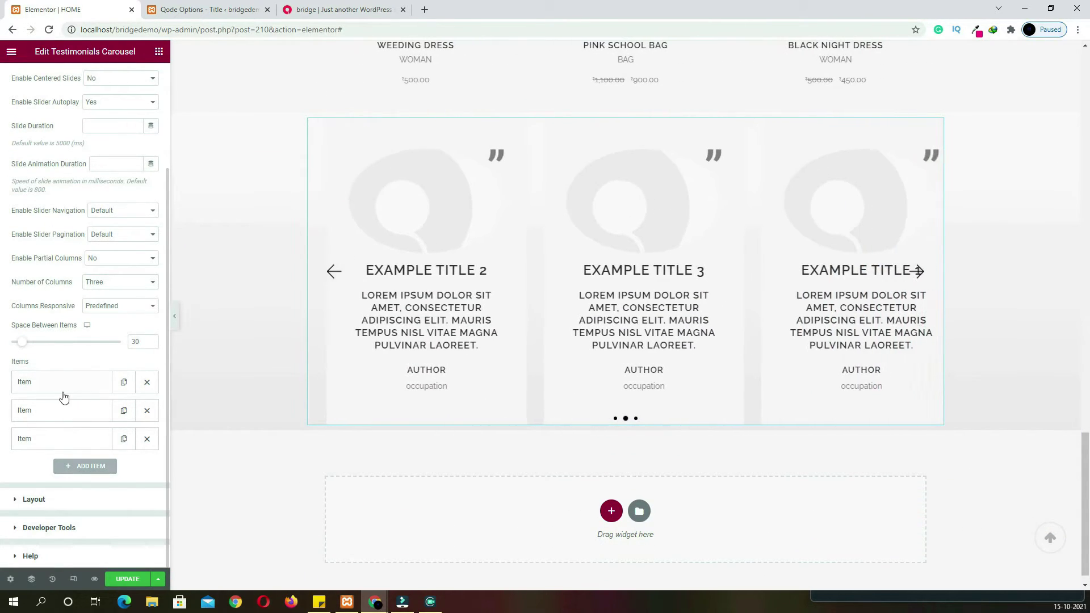
click(124, 439)
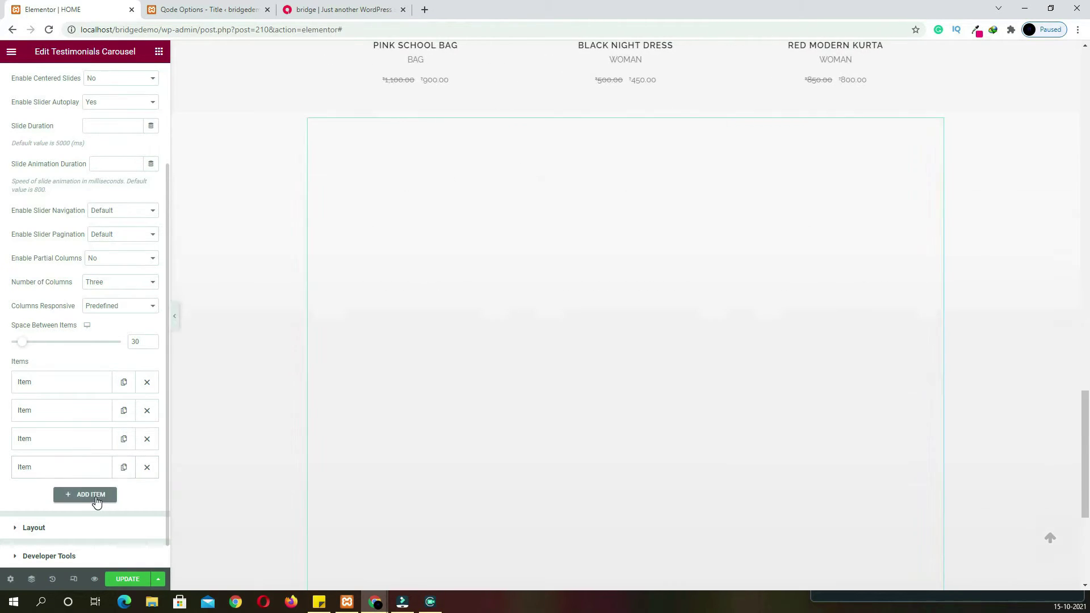
Edit the first testimonial's title and text, entering an author name and occupation 'ceo'
click(57, 386)
scroll(80, 398, down, 2)
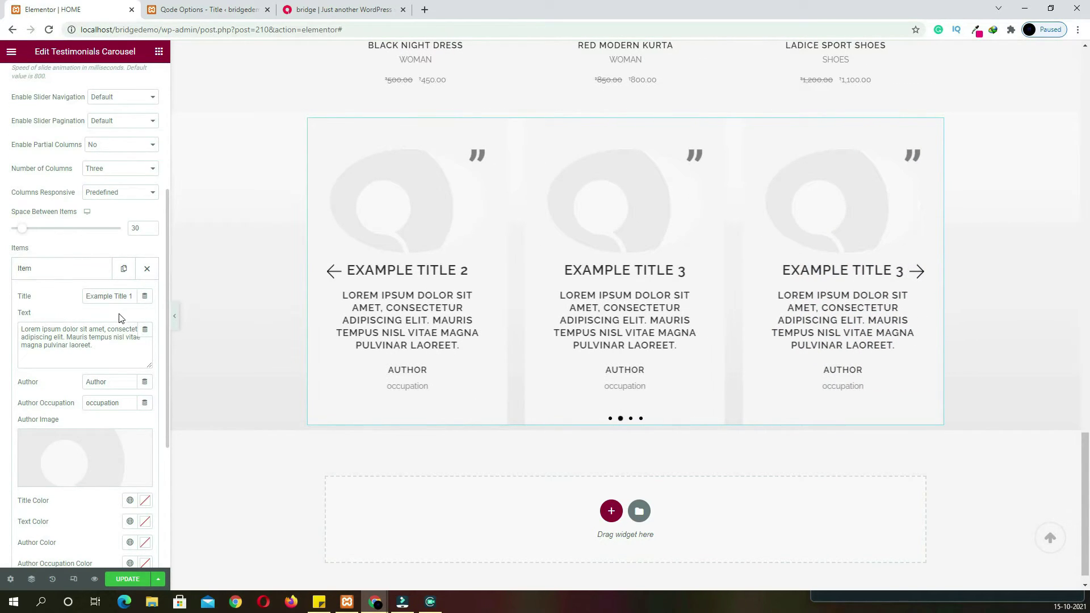
double_click(108, 297)
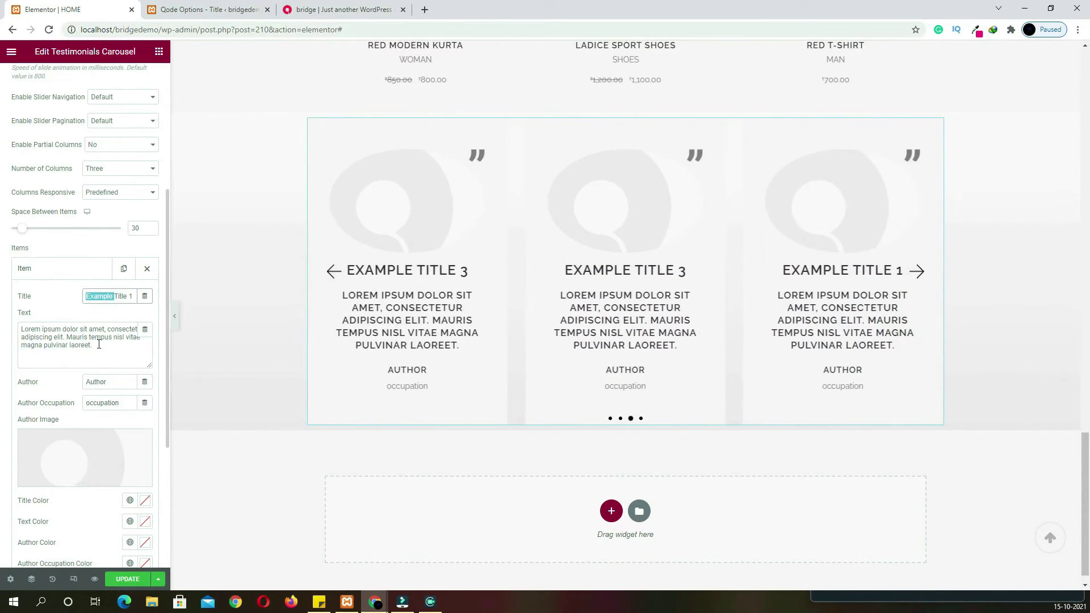
drag(106, 355, 17, 333)
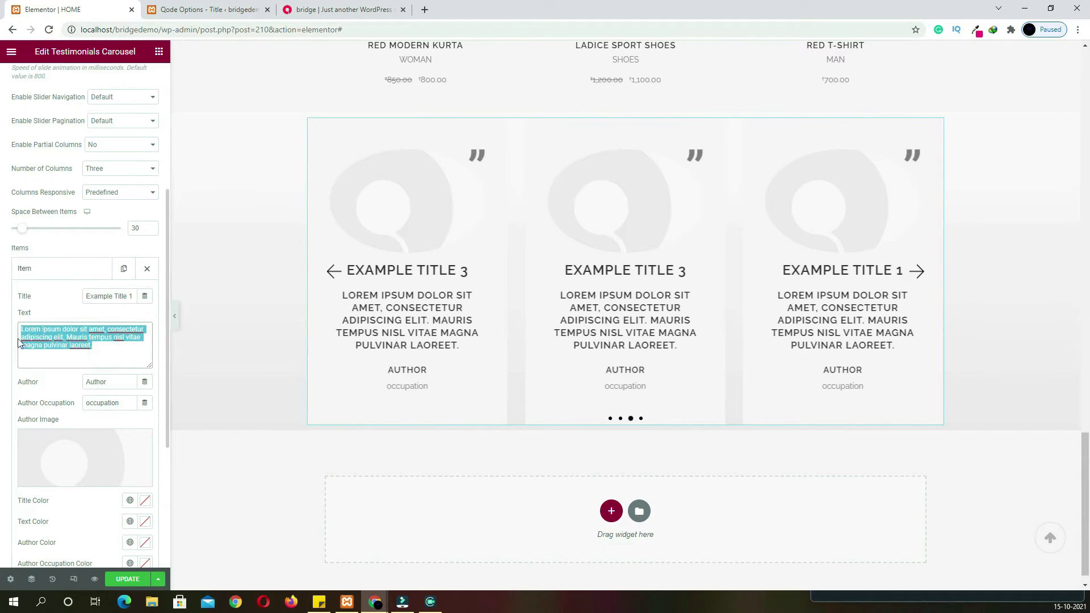
double_click(109, 381)
text(deb)
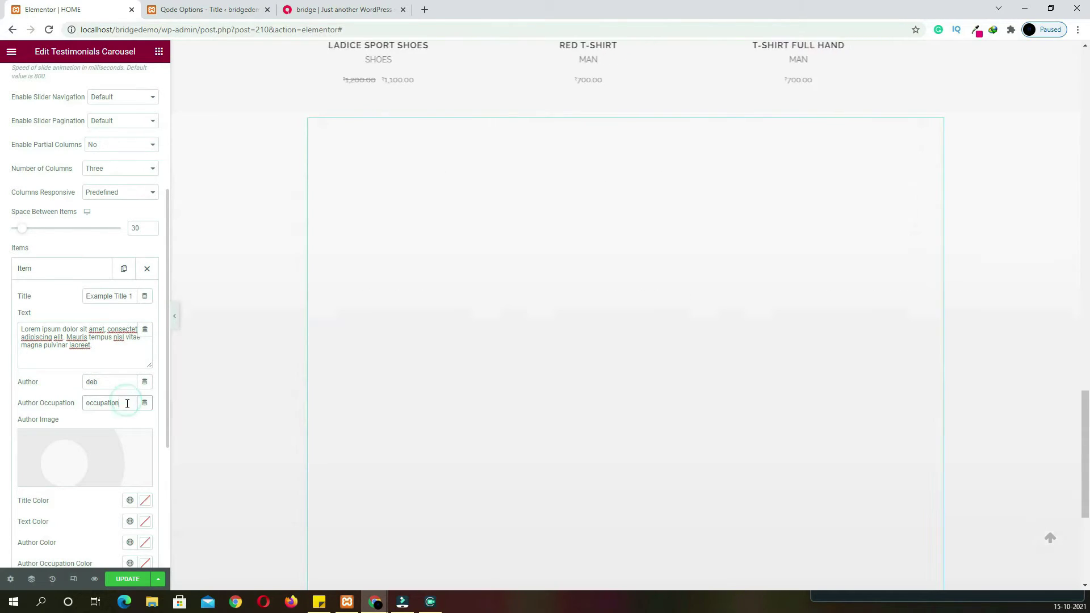
double_click(123, 401)
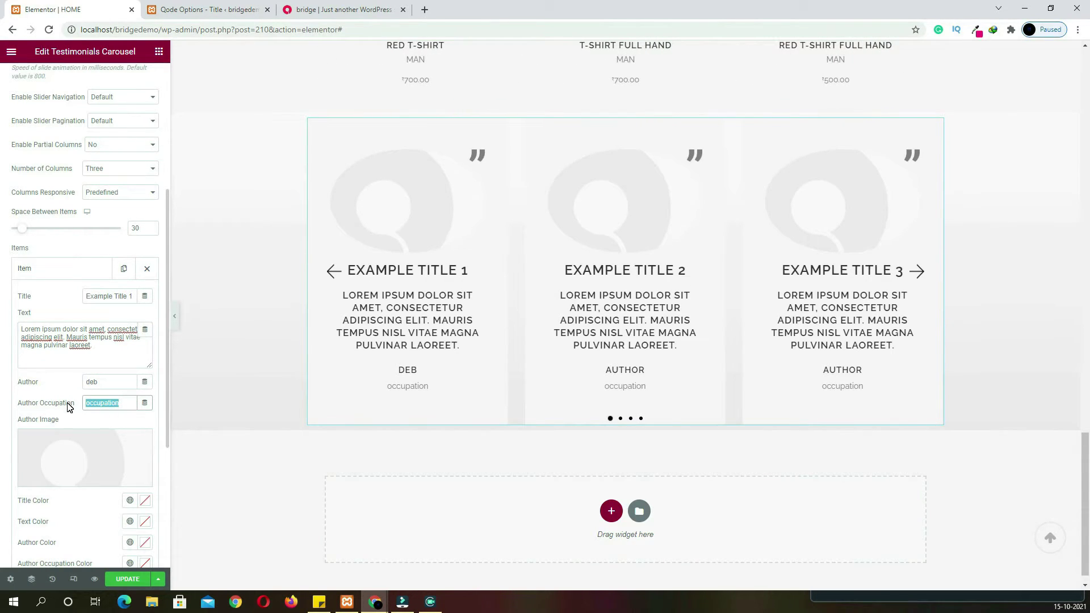
text(ceo)
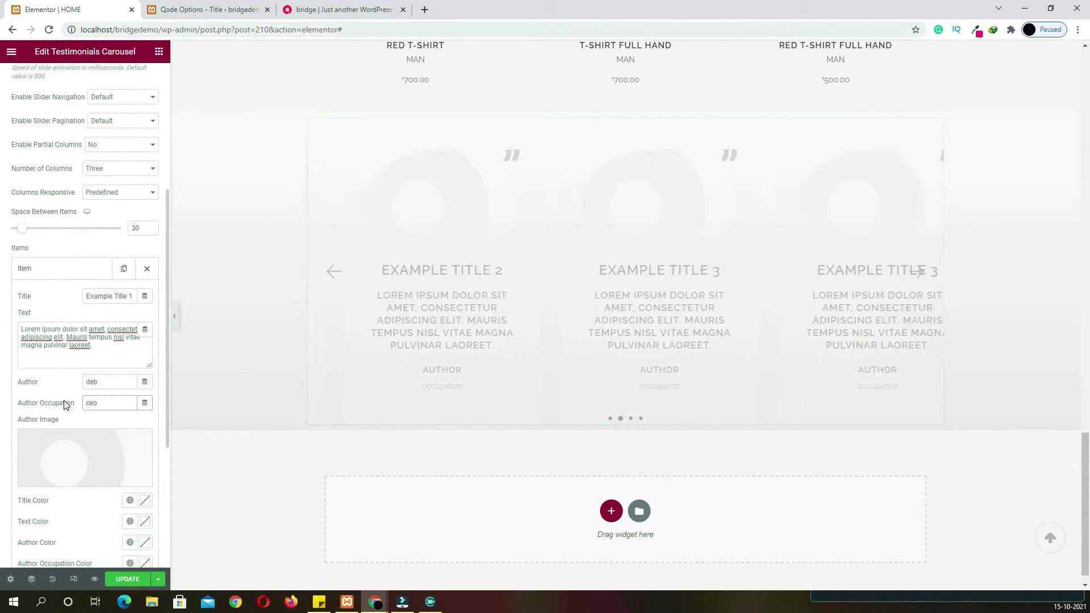
Set the glasses-wearing man's photo from the Media Library as the first author image
click(63, 459)
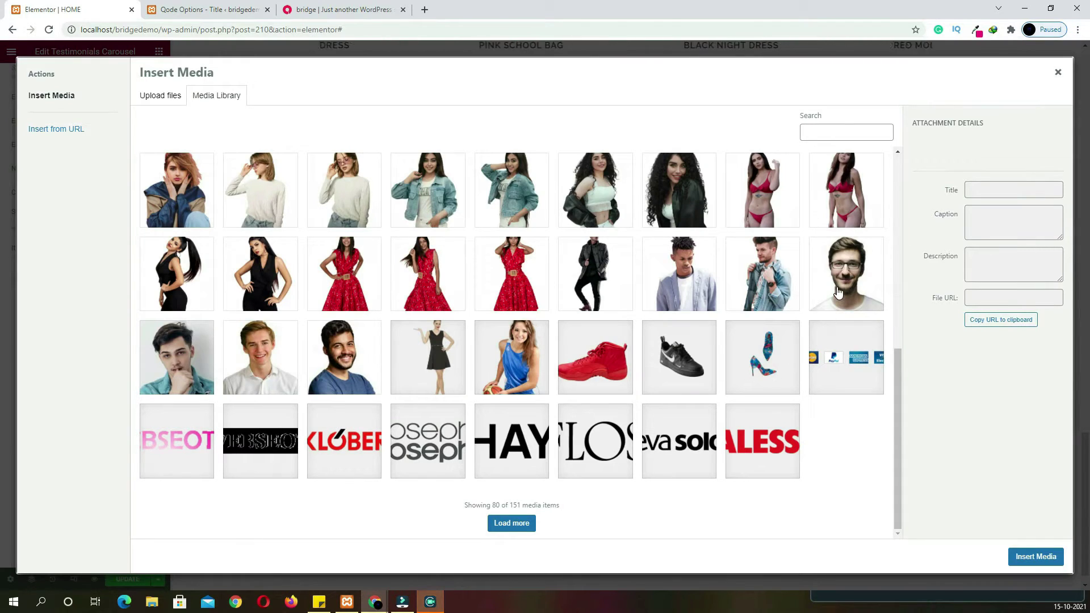
click(840, 292)
click(1019, 557)
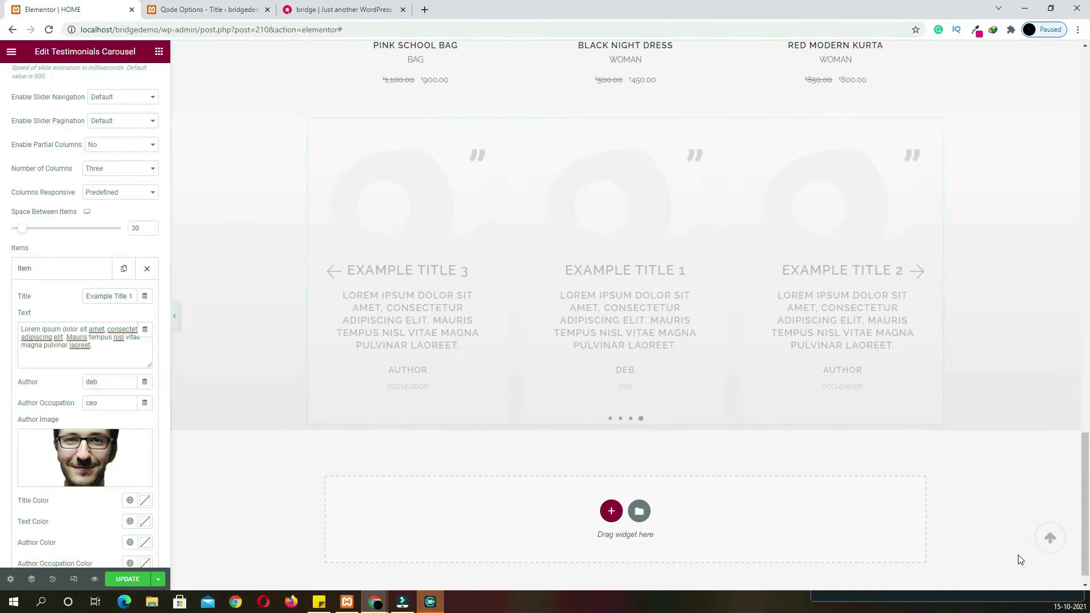
scroll(118, 384, down, 3)
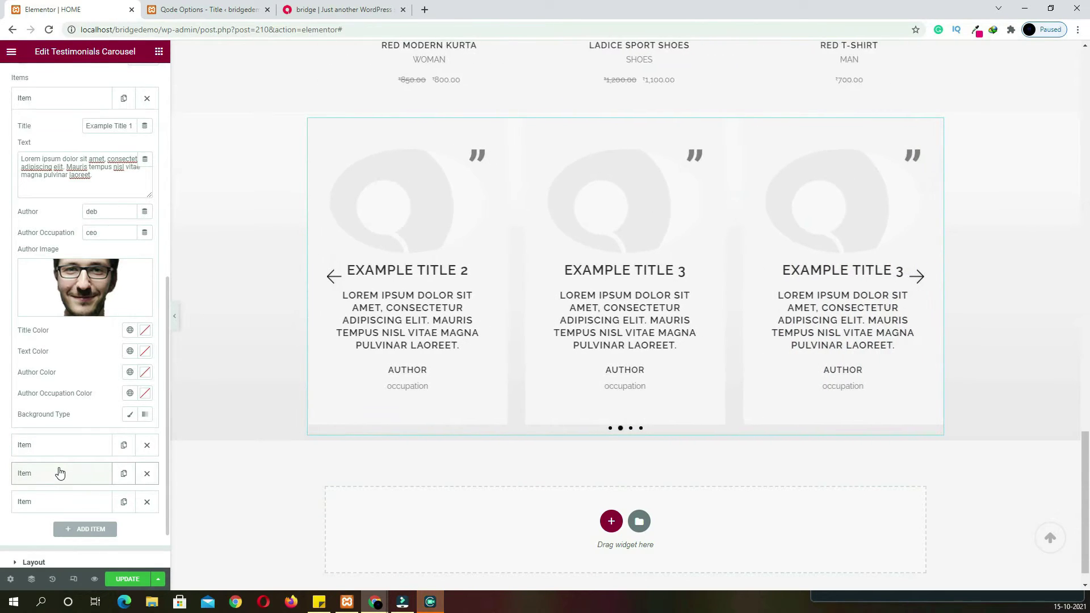
click(60, 472)
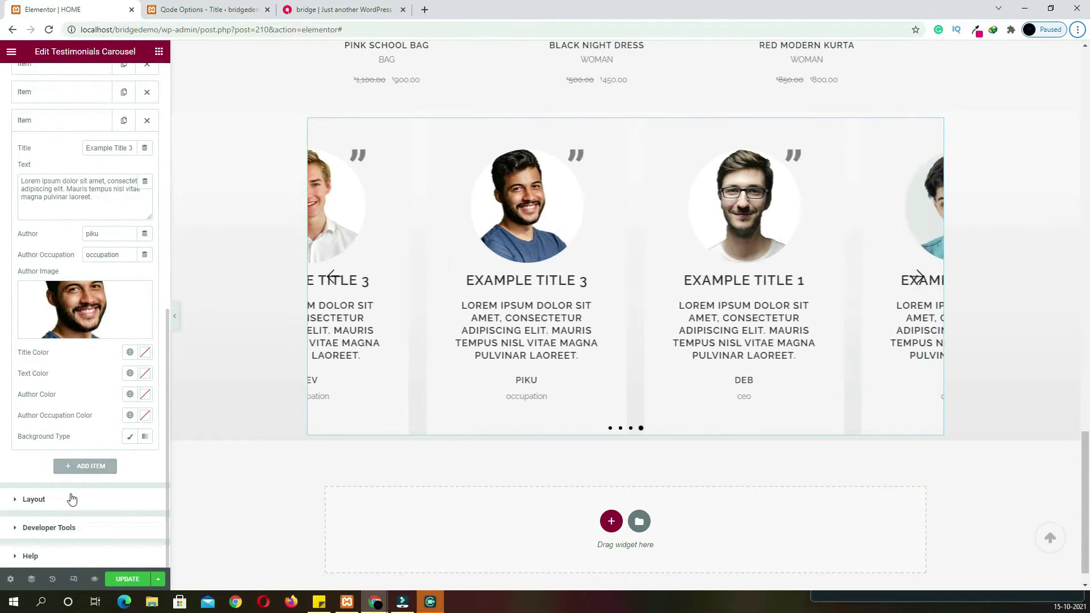
Set the testimonial item layout to Side With Image and turn slider pagination off
click(67, 499)
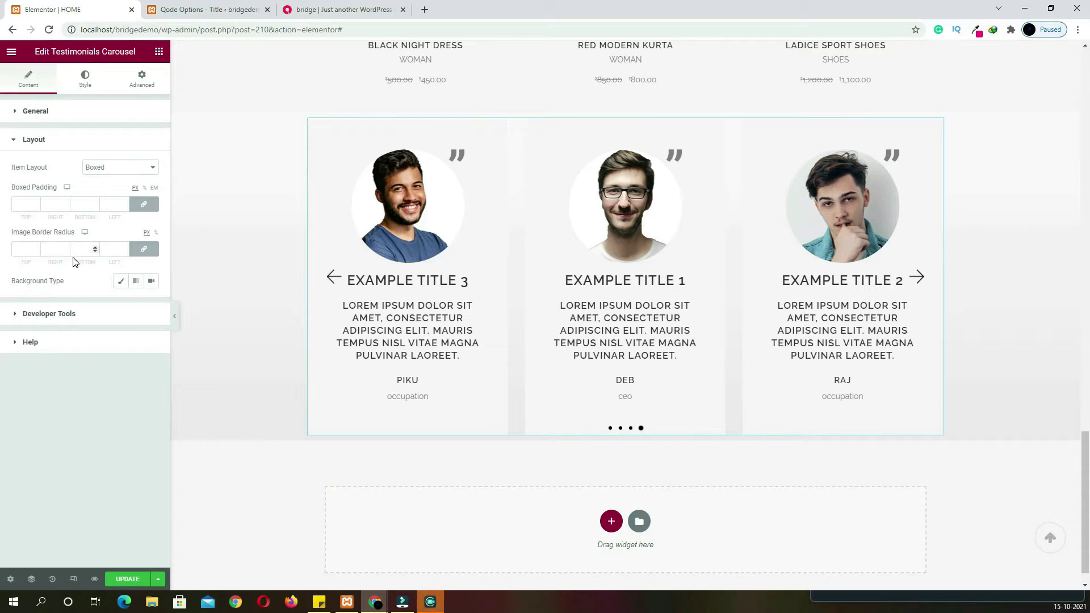
click(141, 171)
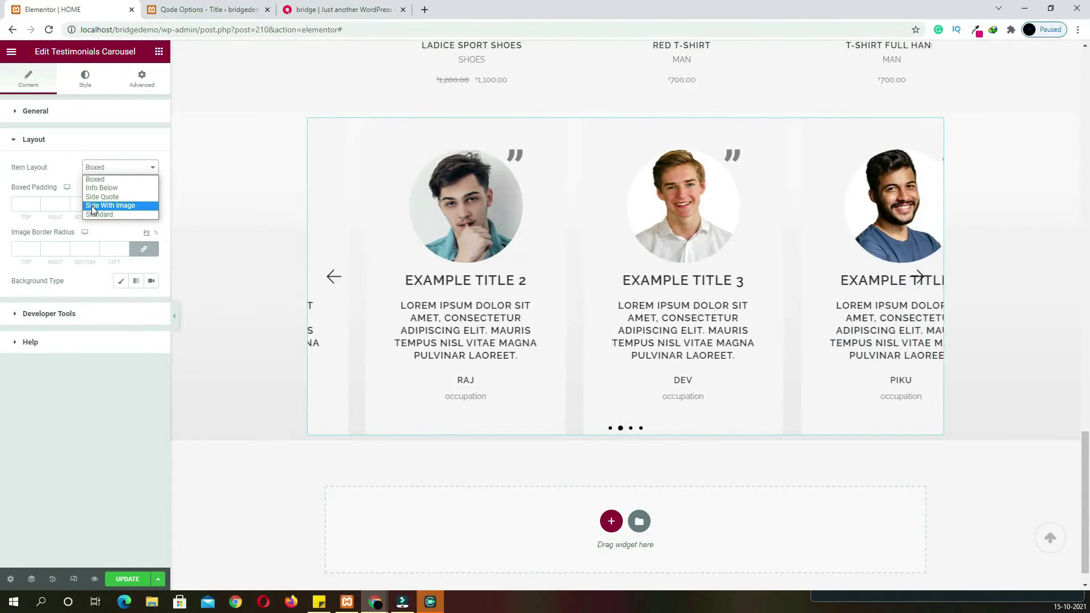
click(109, 205)
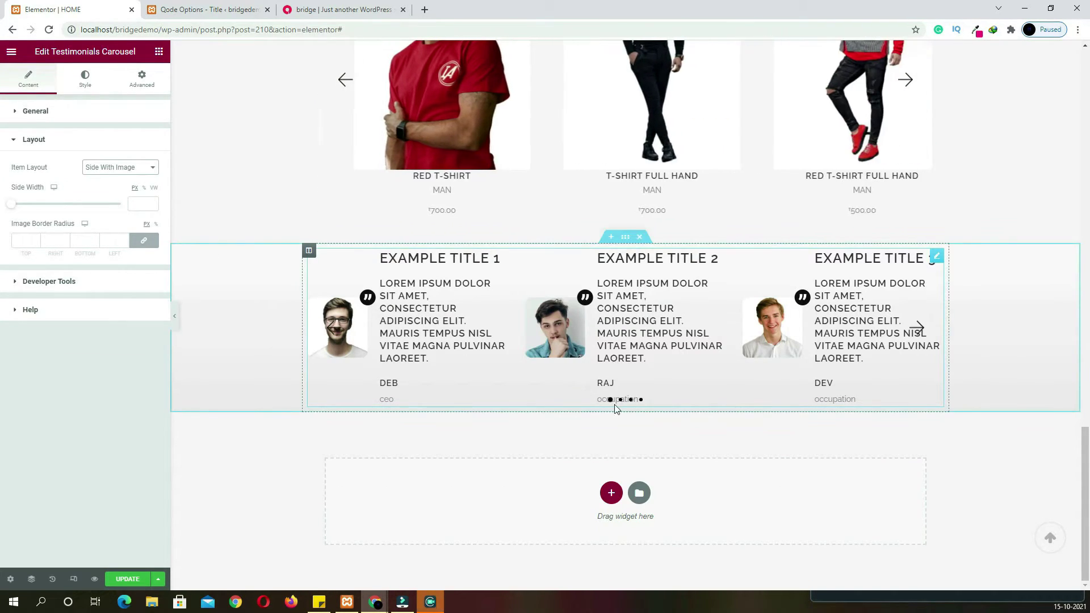
click(619, 401)
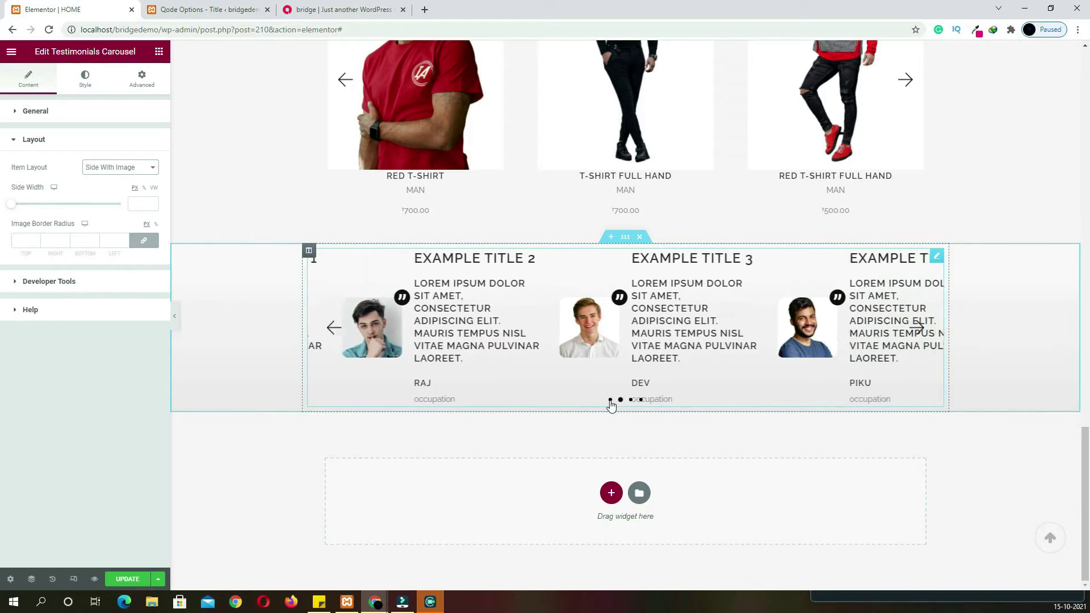
click(67, 111)
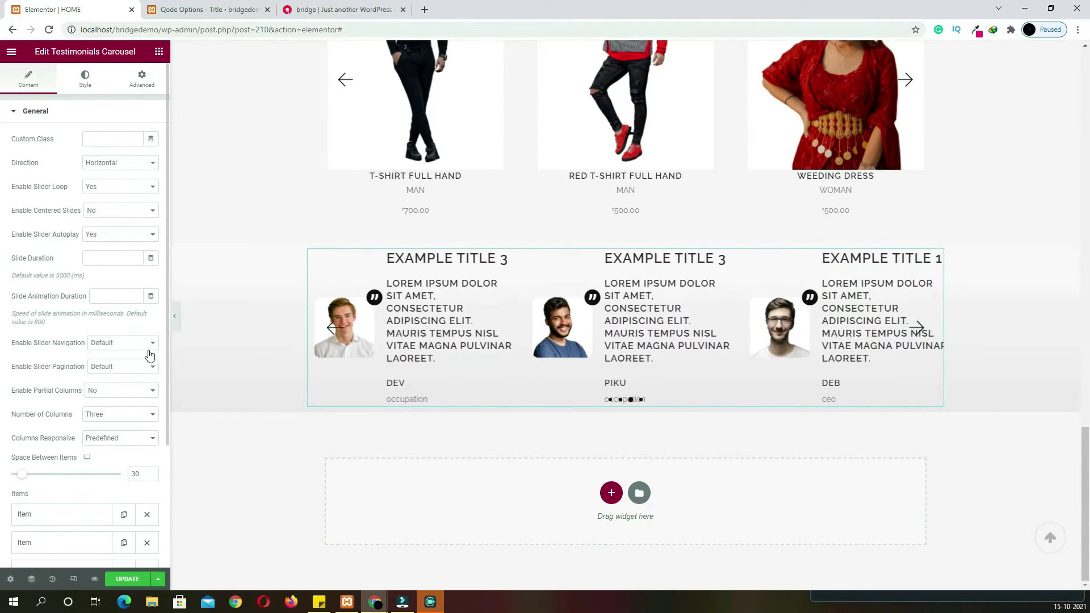
click(105, 367)
click(106, 397)
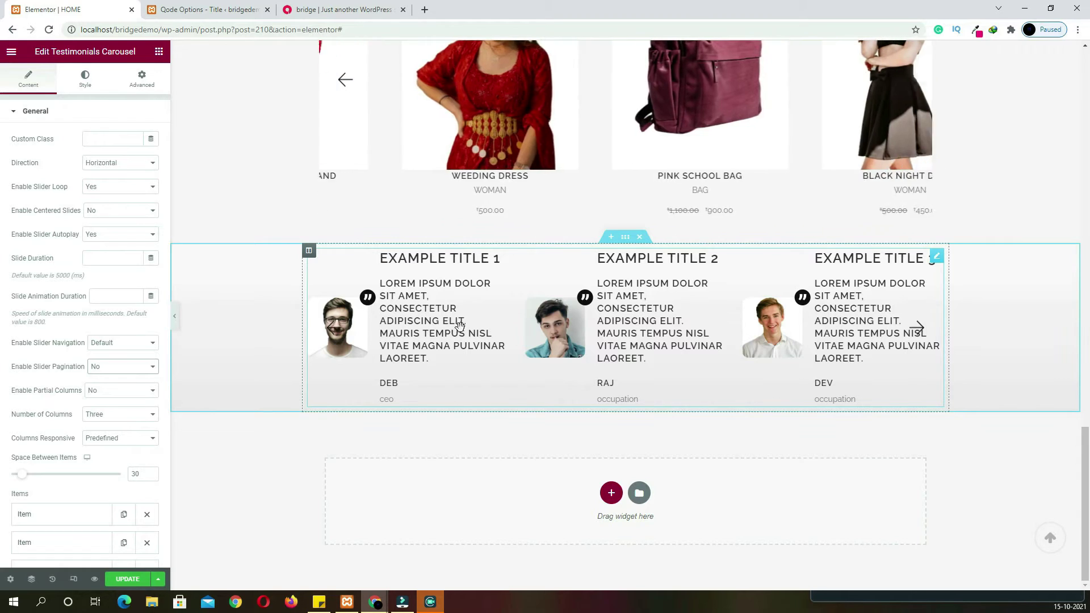
Give the carousel 50 px top and bottom padding and check the live home page
click(147, 83)
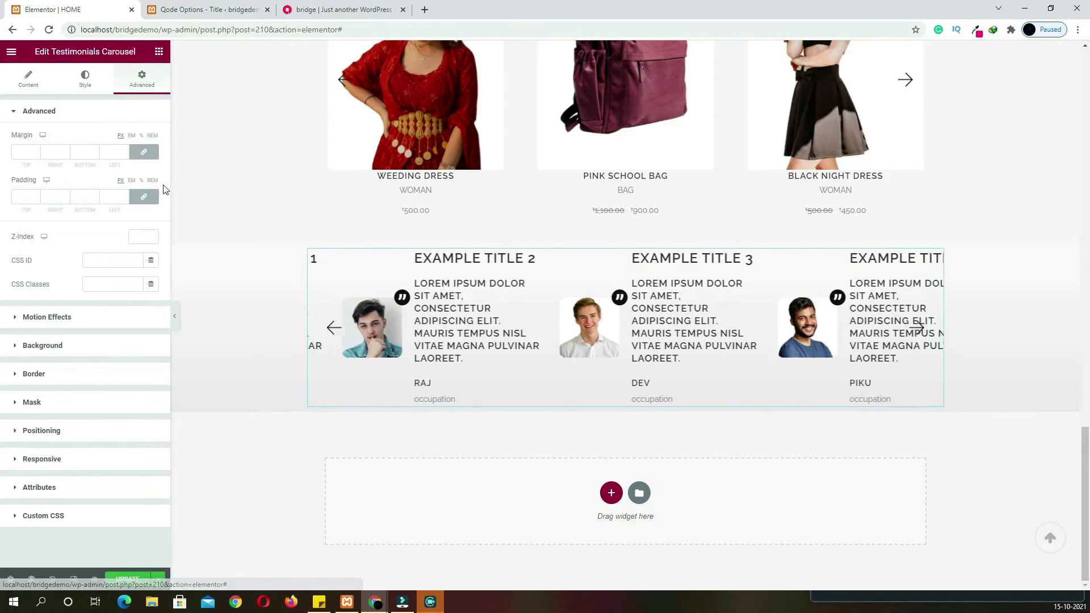
click(145, 197)
click(17, 197)
text(50)
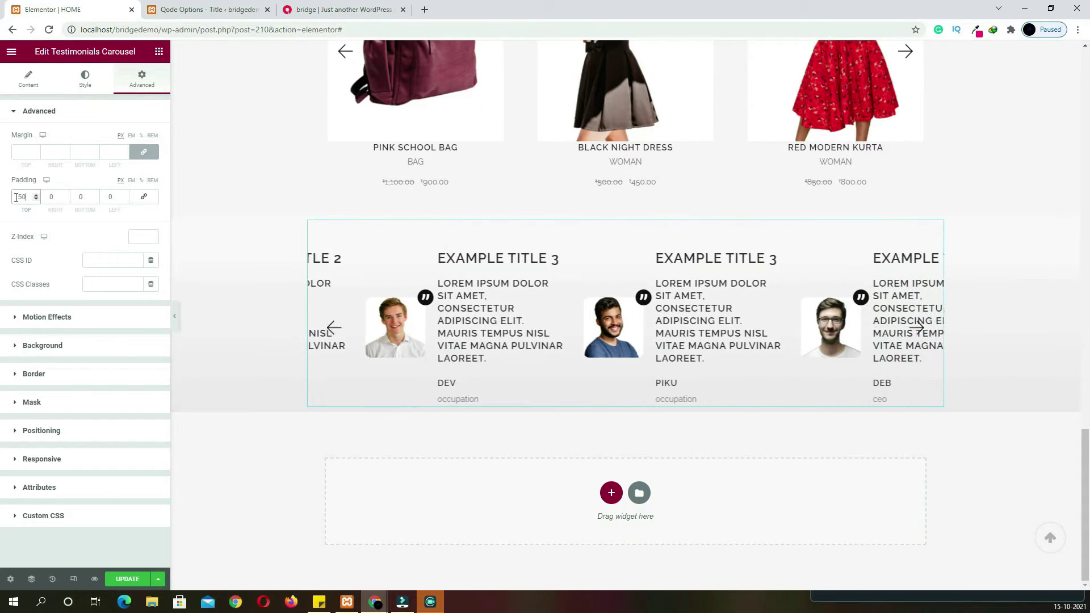
click(85, 201)
text(50)
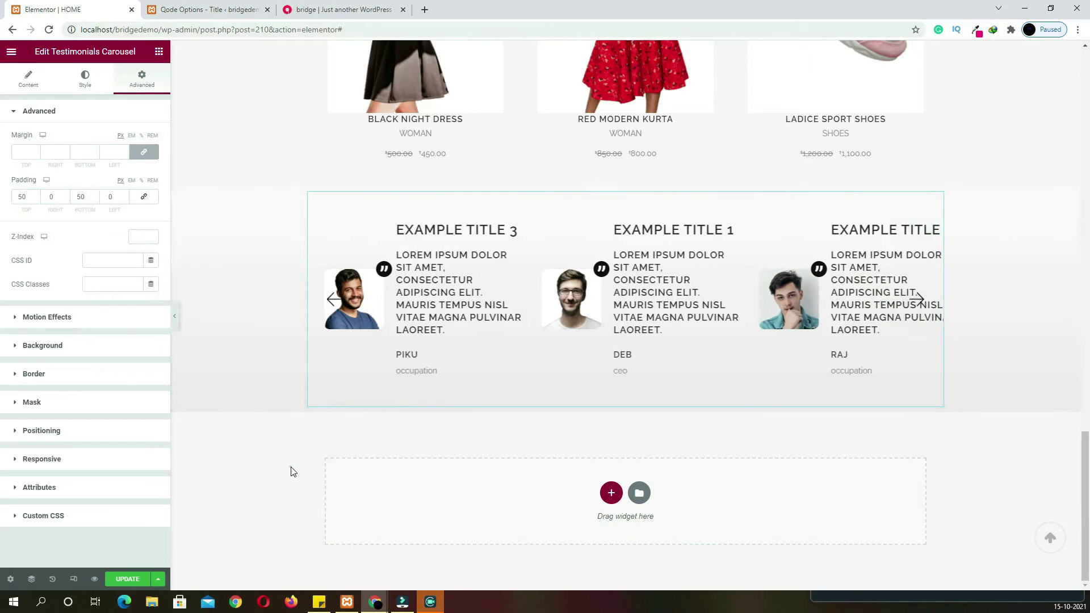
click(335, 9)
Duplicate the FEATURED PRODUCTS section and drag the copy below the testimonials carousel
scroll(461, 372, down, 4)
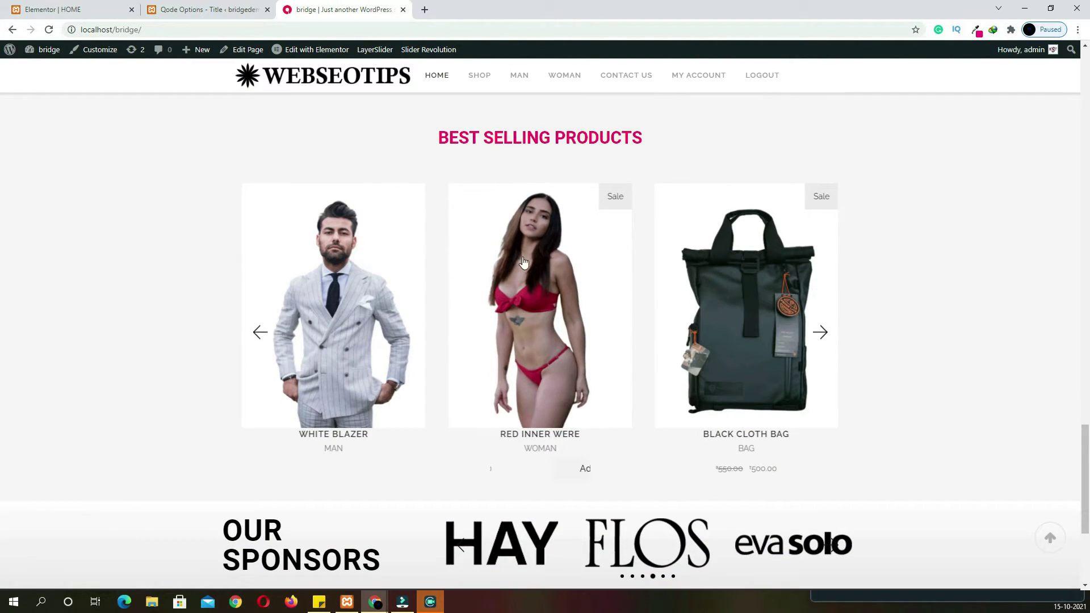
click(85, 10)
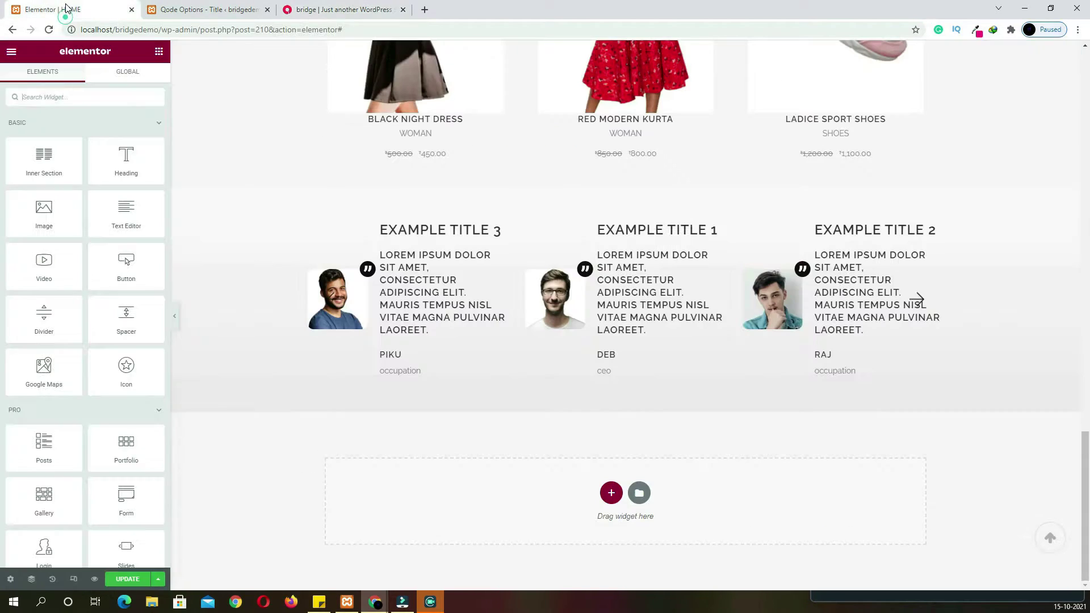
scroll(562, 244, up, 5)
scroll(573, 251, up, 4)
scroll(585, 212, down, 4)
right_click(624, 89)
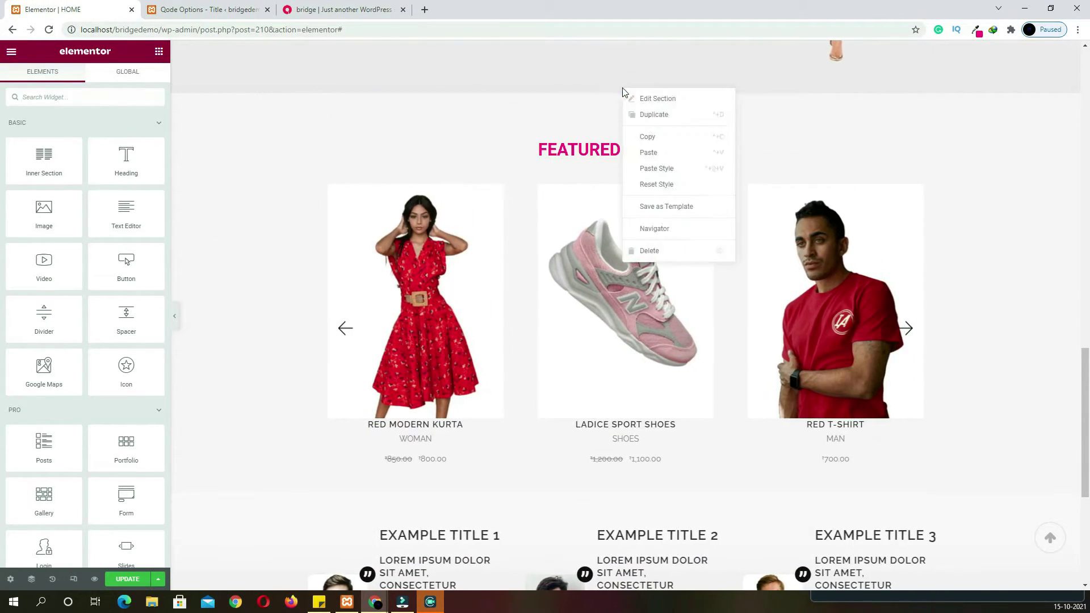
click(649, 116)
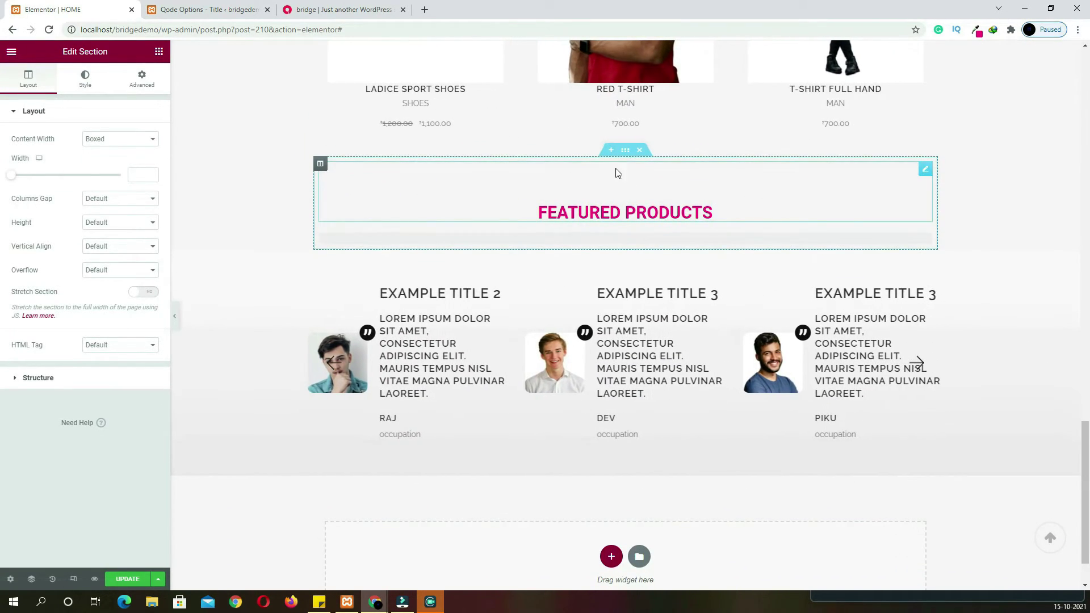
drag(615, 269, 616, 401)
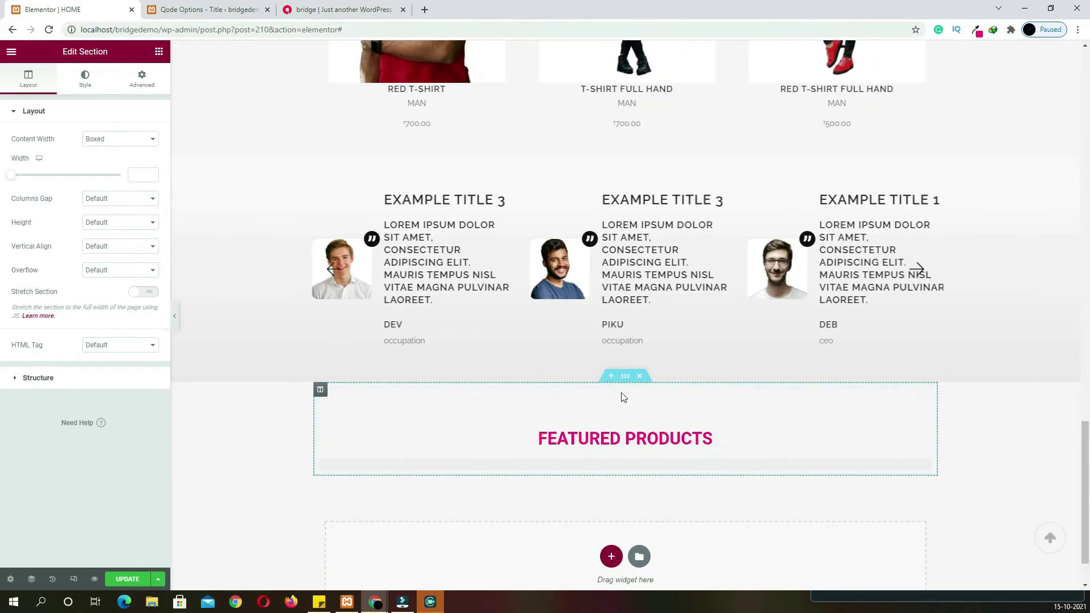
scroll(657, 453, down, 1)
Copy 'BEST SELLING PRODUCTS' from the live site and paste it as the copied heading's title
click(586, 375)
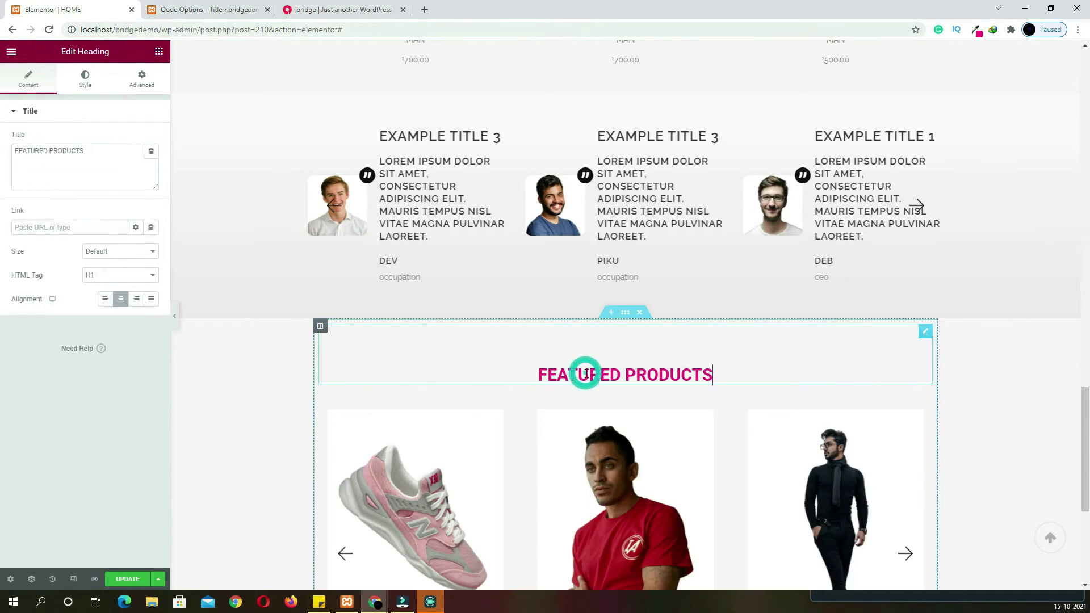
click(316, 10)
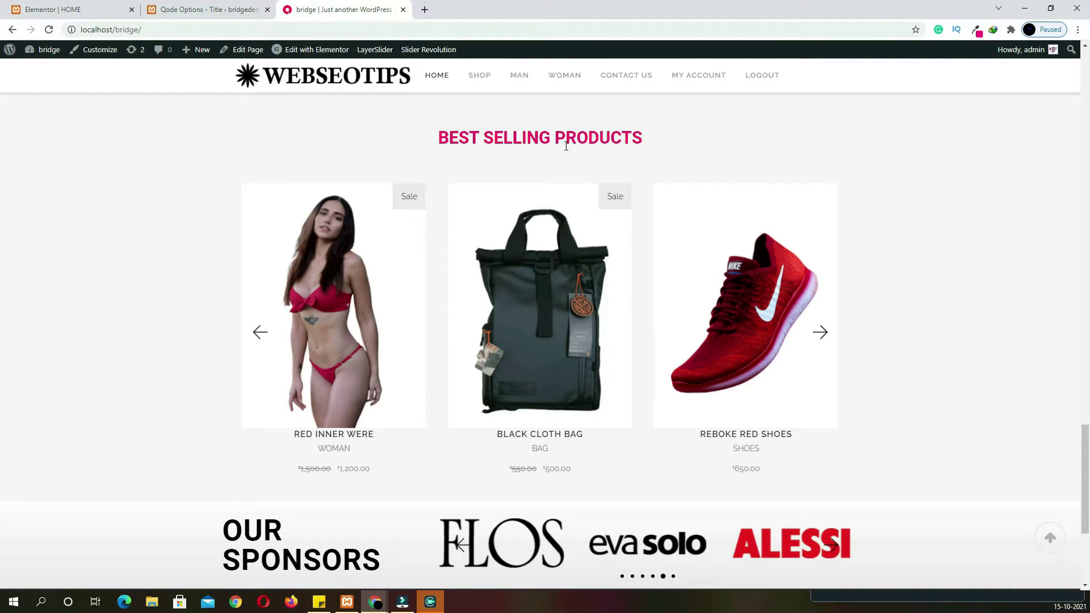
drag(652, 144, 419, 146)
key(ctrl+c)
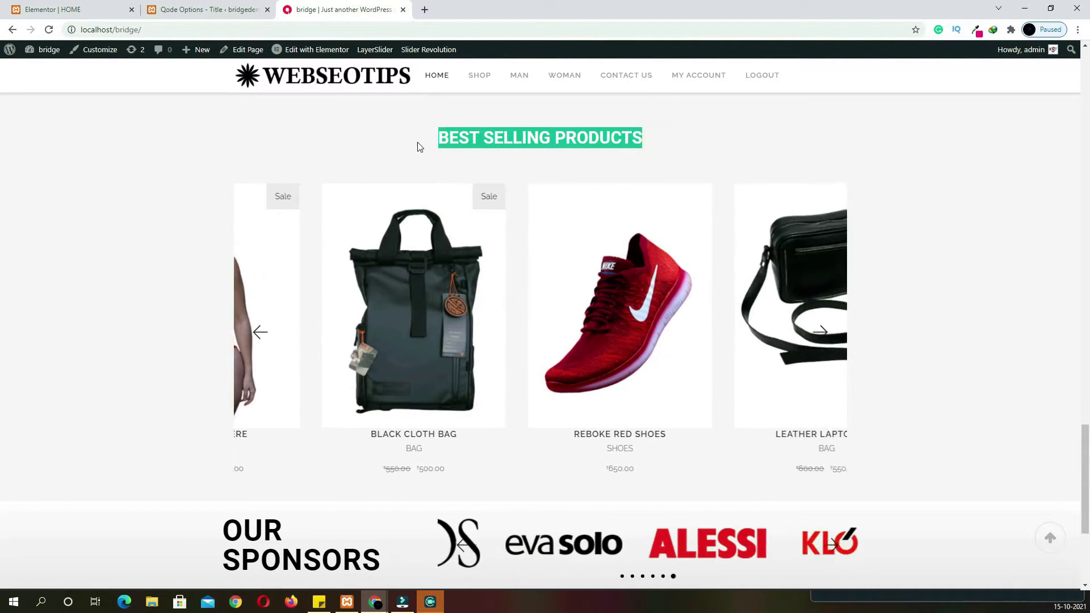
click(37, 6)
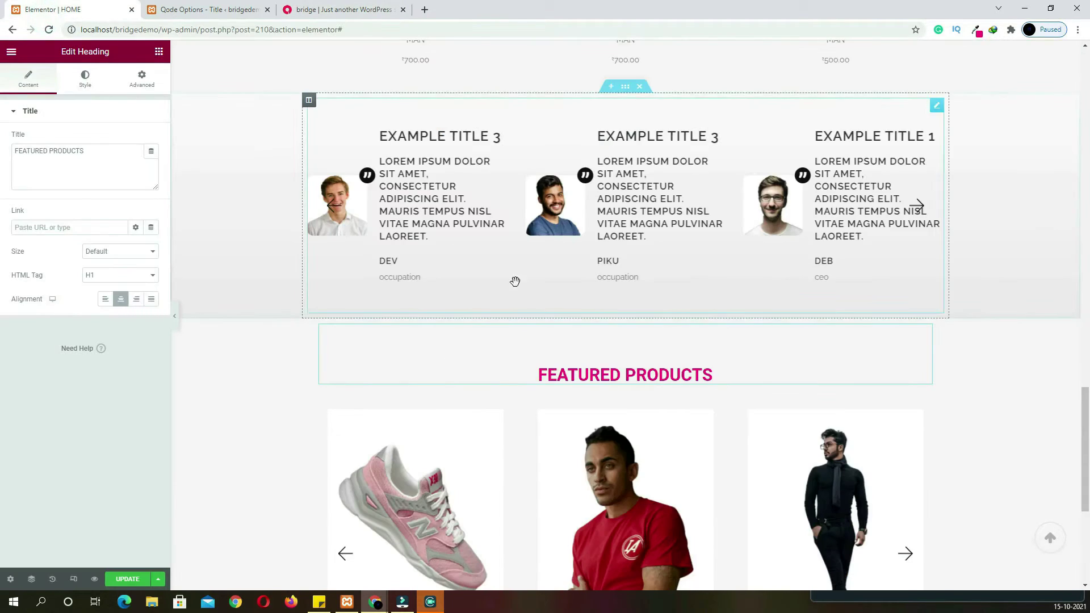
click(613, 374)
triple_click(102, 149)
key(ctrl+v)
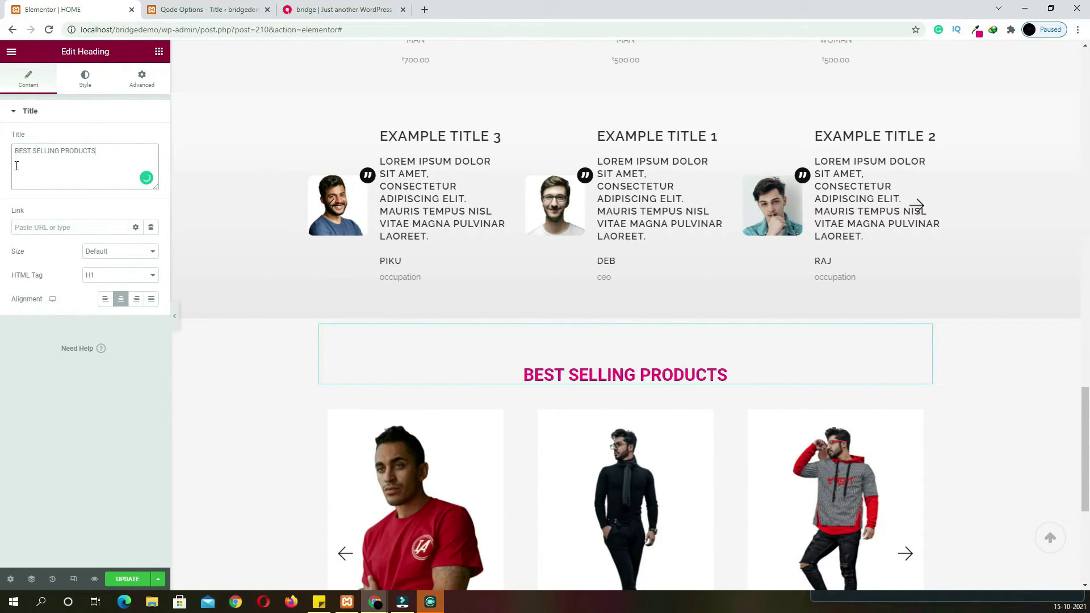
Set the product slider's query Filter By to Best Selling and view the live home page
click(484, 494)
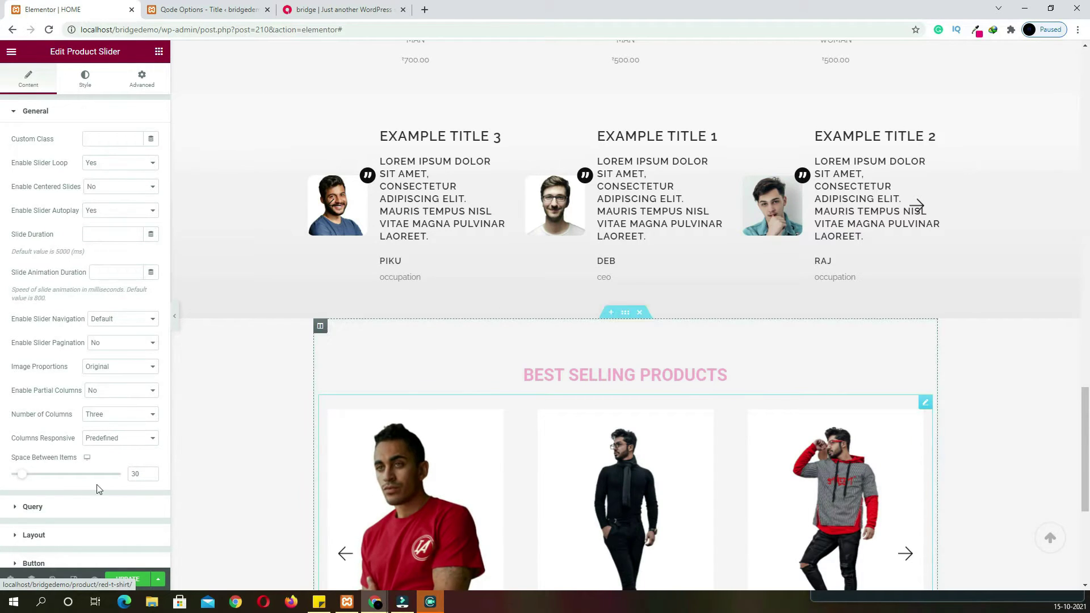
click(33, 506)
click(126, 261)
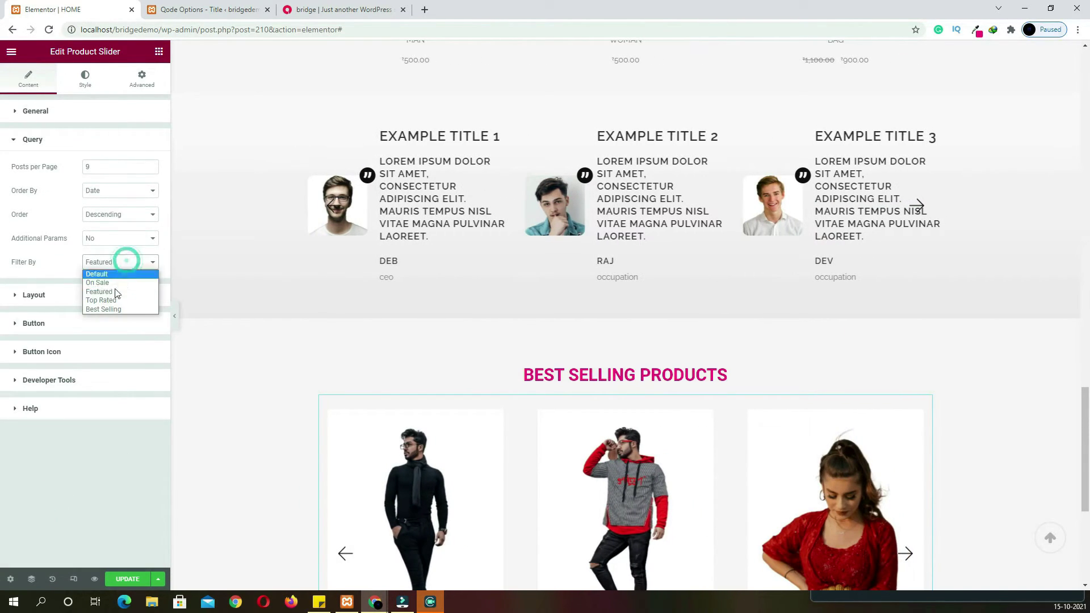
click(113, 310)
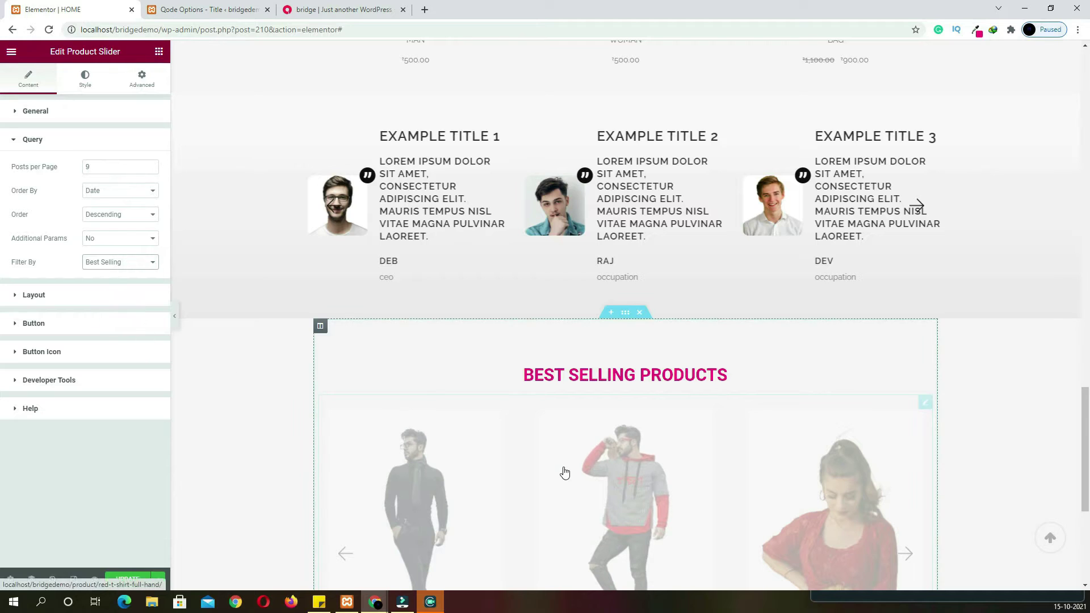
scroll(562, 474, down, 4)
scroll(564, 471, down, 2)
click(318, 10)
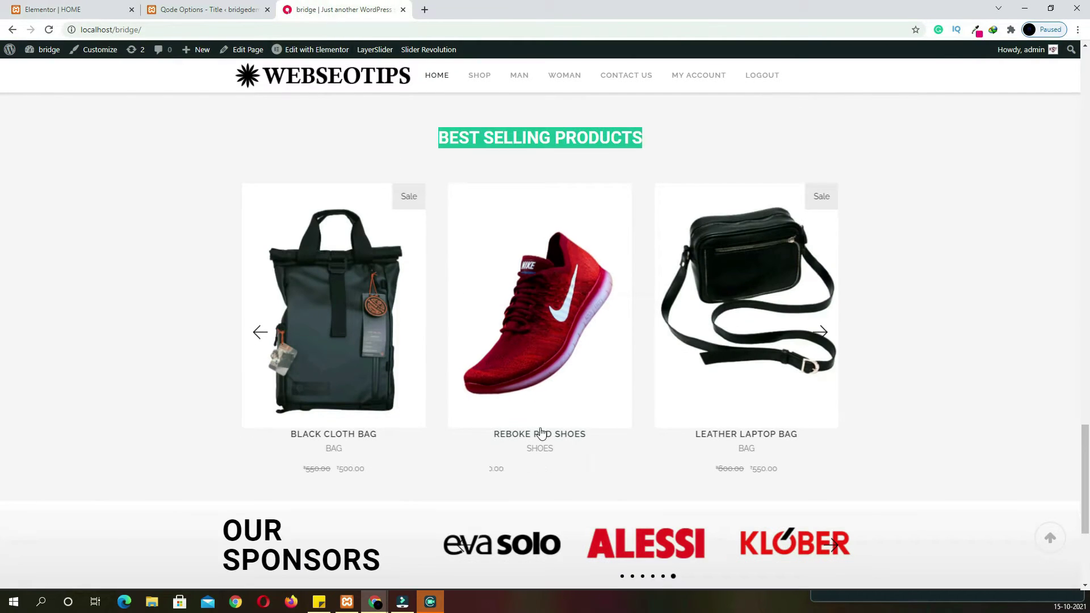
scroll(540, 434, down, 4)
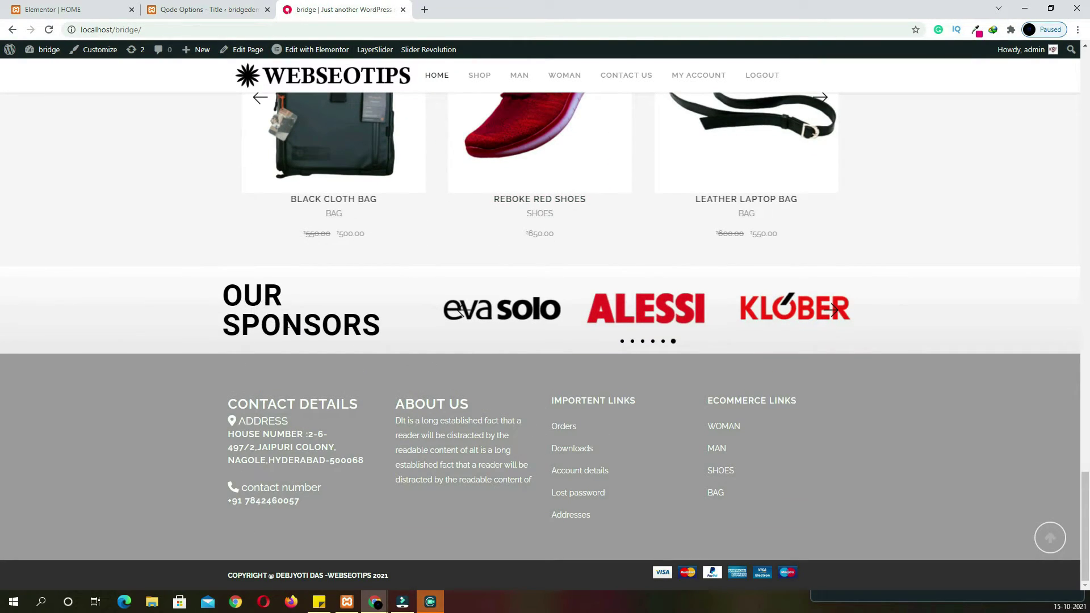
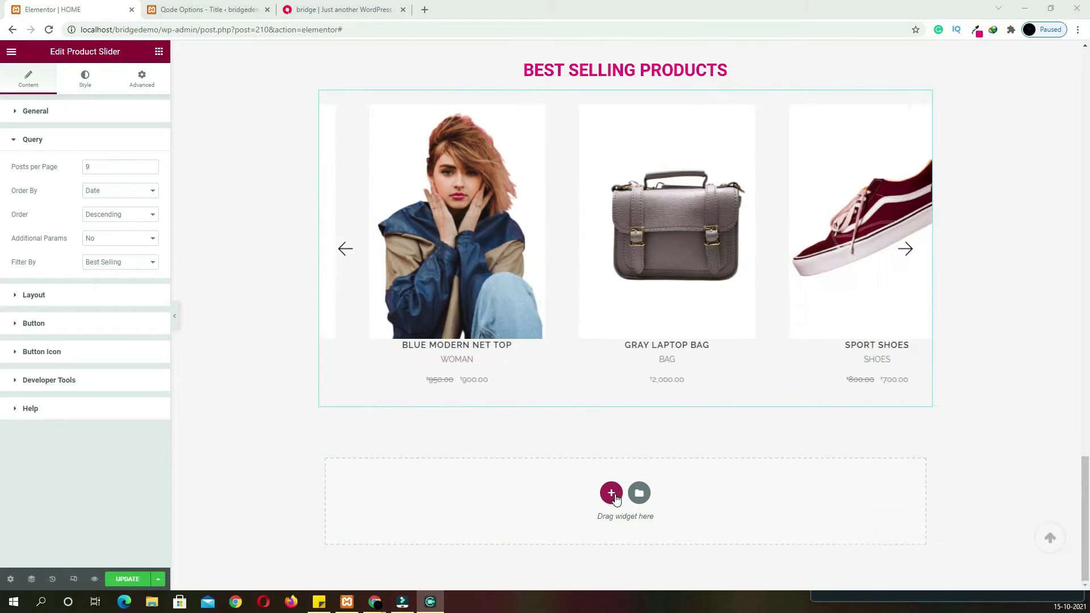
Add a 33/66 section and paste 'OUR SPONSORS' from the live site into a left-column heading
click(615, 493)
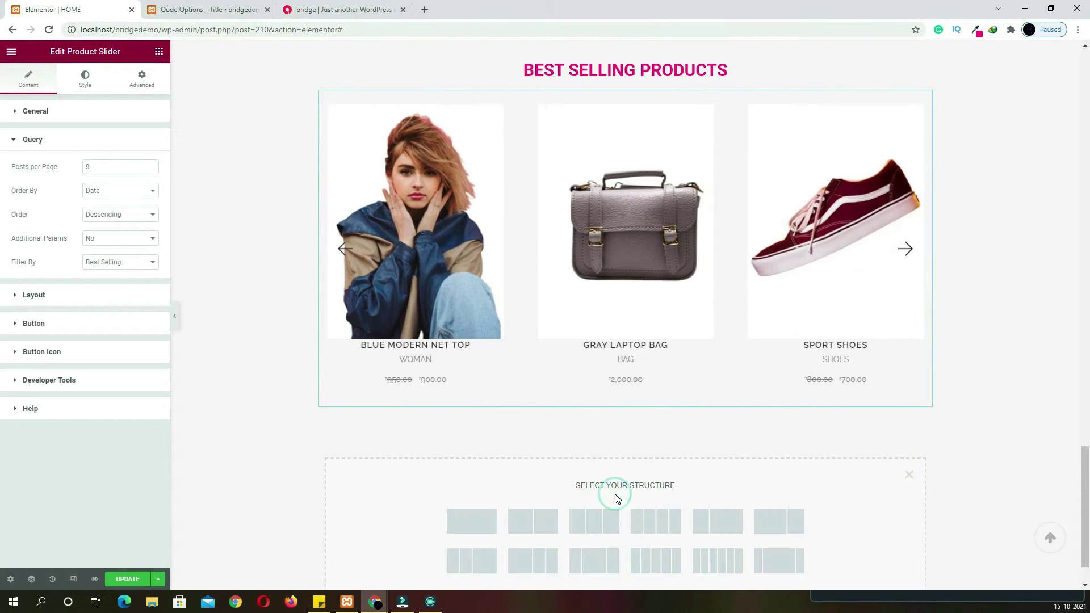
click(708, 527)
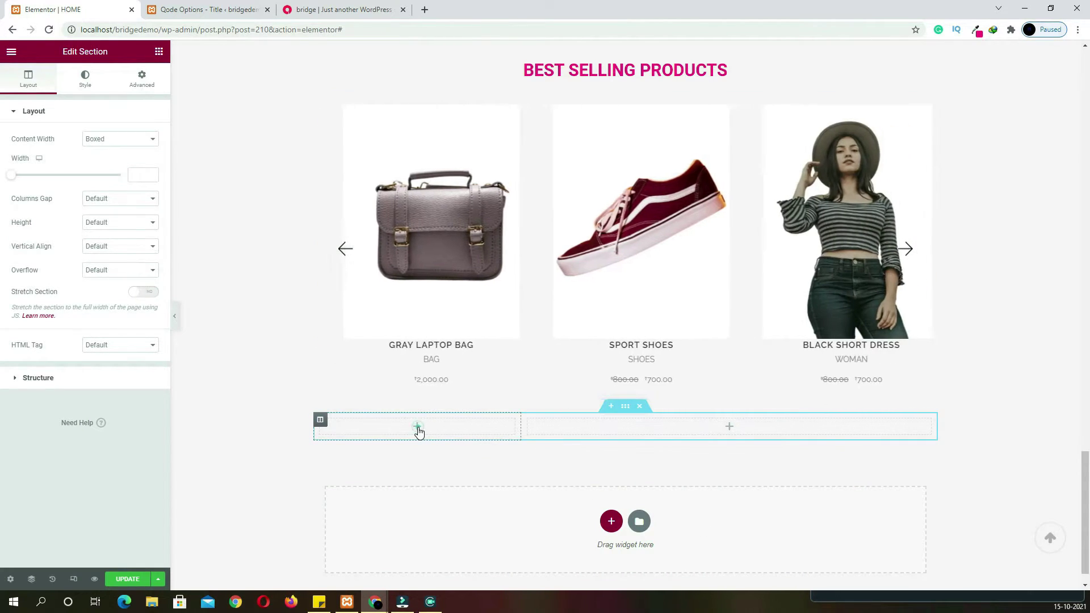
click(416, 427)
drag(126, 161, 418, 445)
click(371, 9)
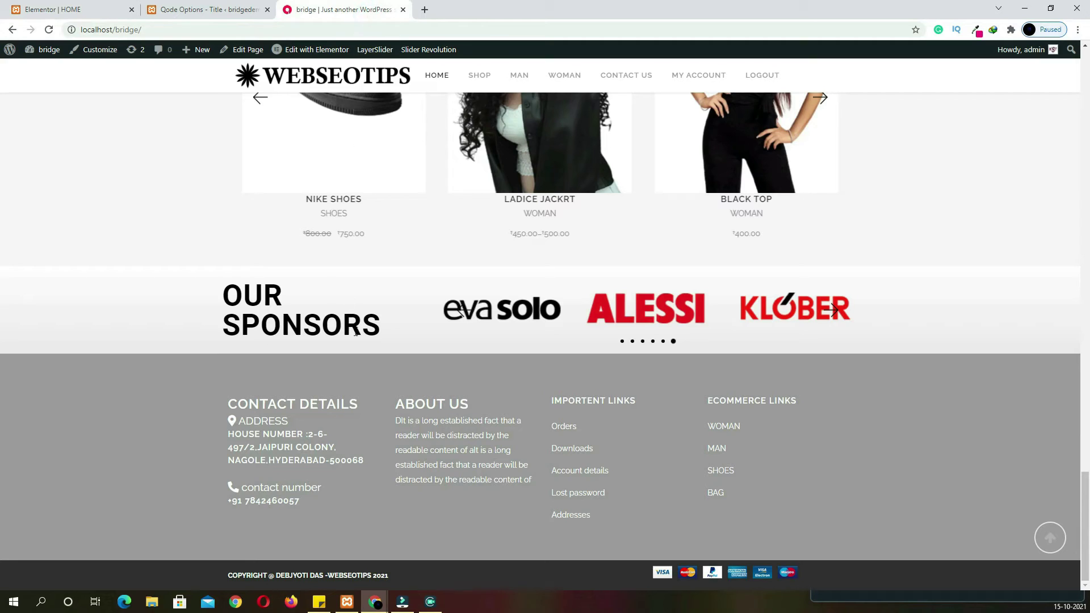
drag(380, 337, 232, 288)
key(ctrl+c)
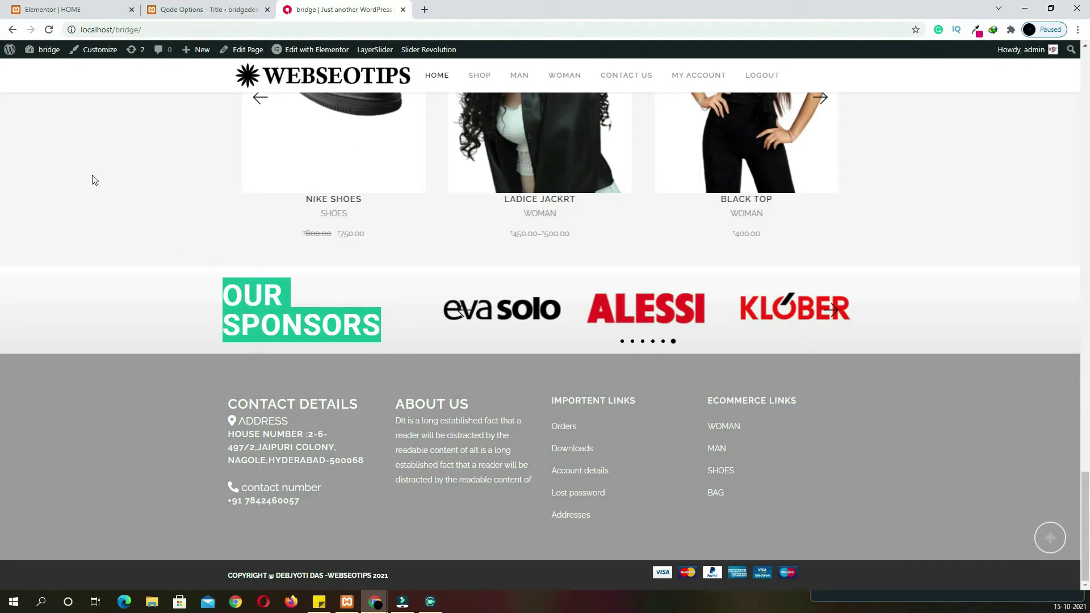
click(57, 13)
drag(116, 145, 1, 142)
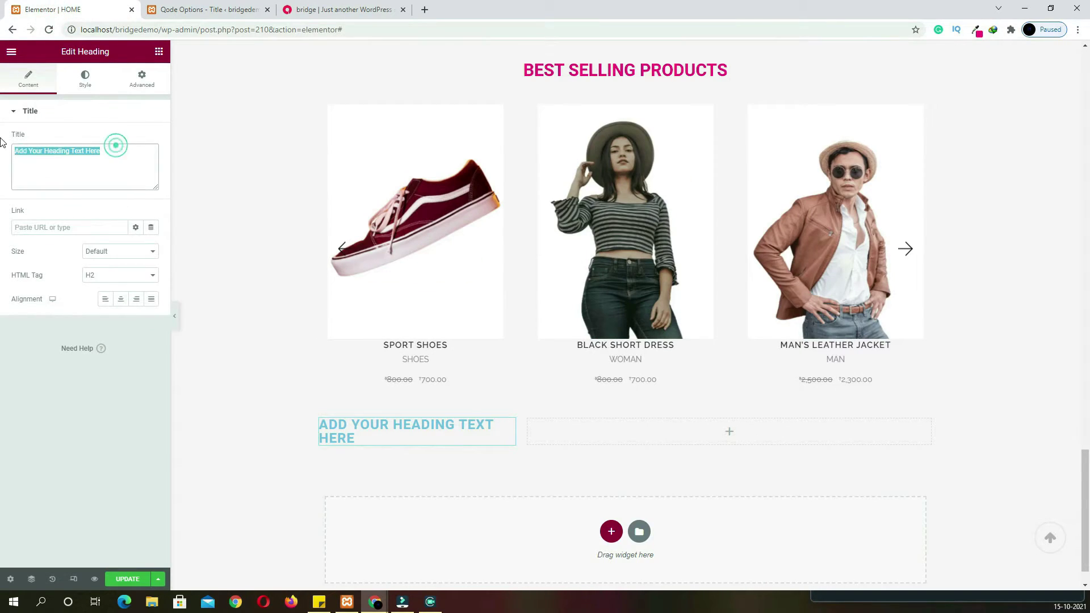
key(ctrl+v)
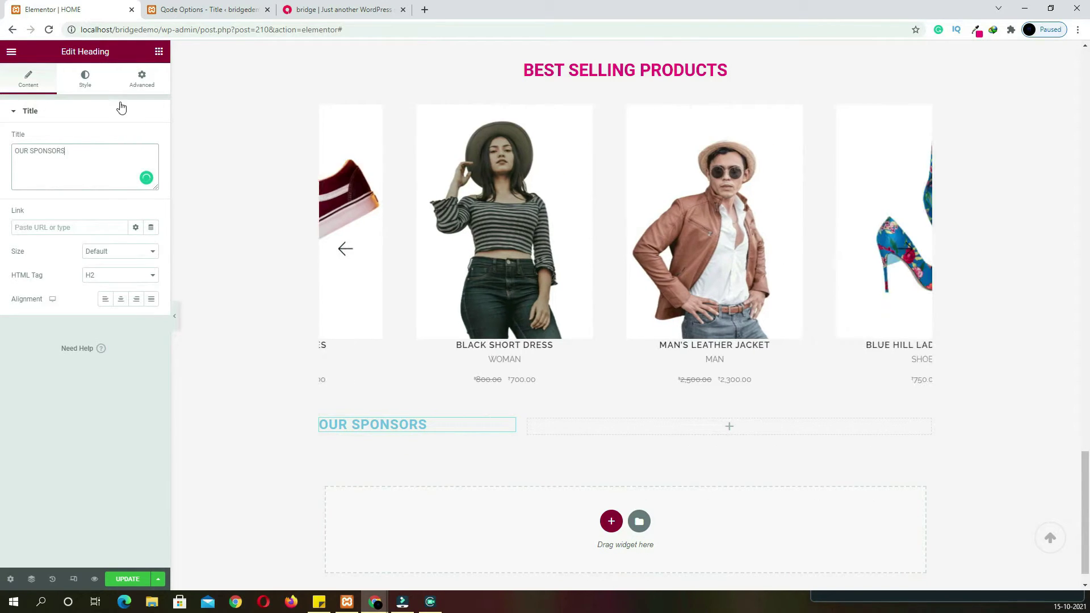
Make the OUR SPONSORS heading black (#000000) with font size 52
click(85, 80)
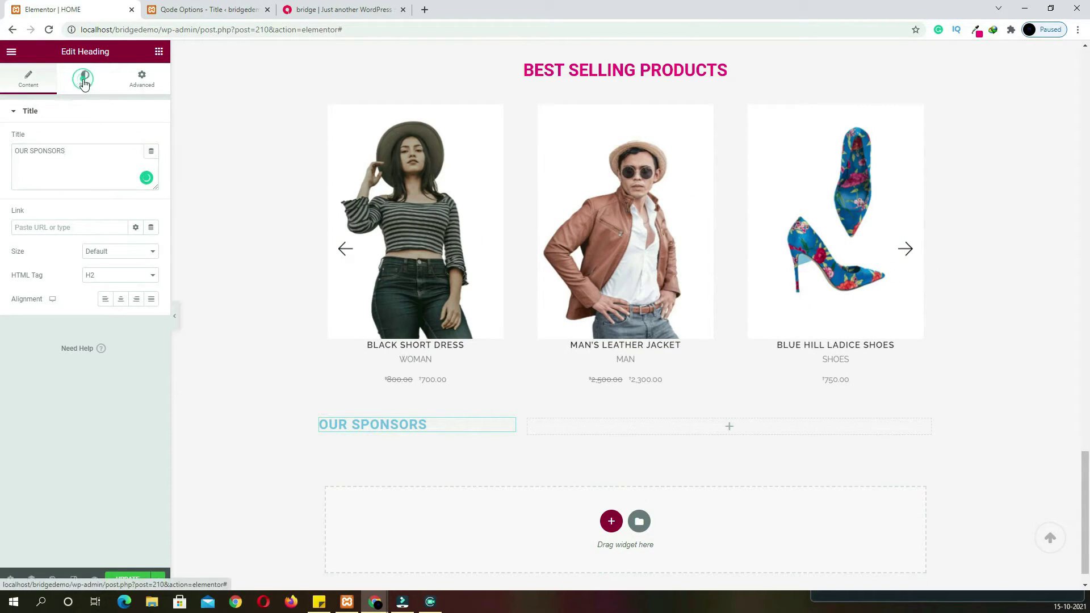
click(151, 138)
drag(80, 239, 0, 290)
click(151, 140)
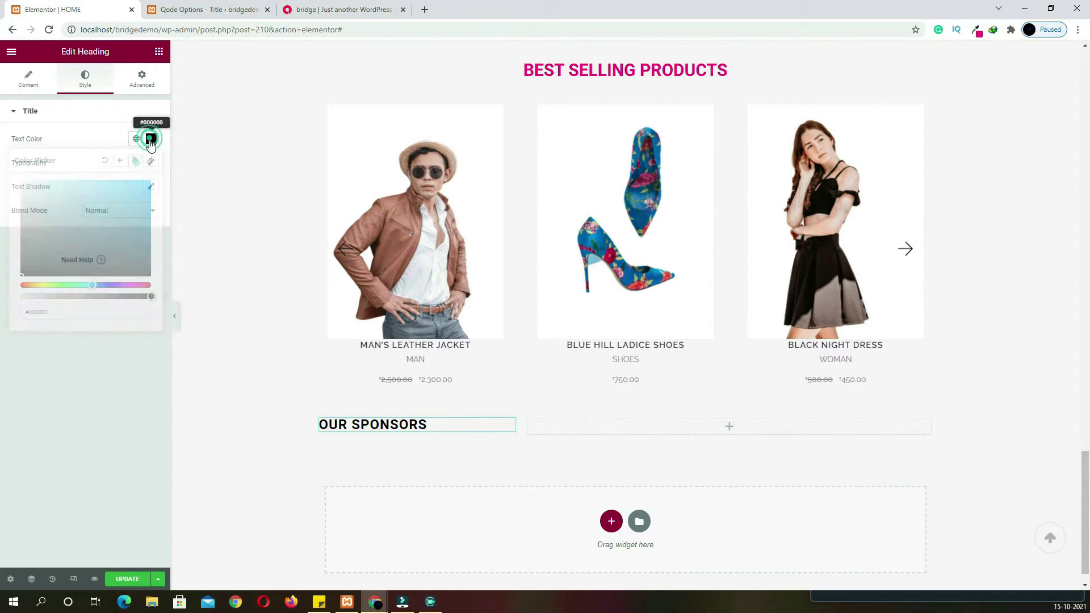
click(152, 164)
click(130, 249)
text(52)
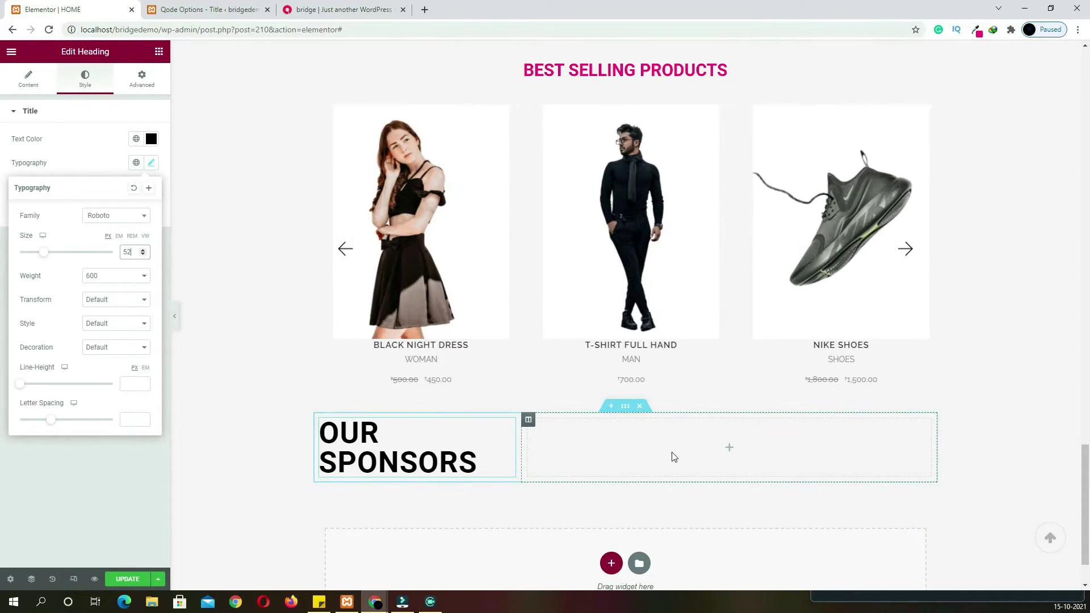
click(729, 451)
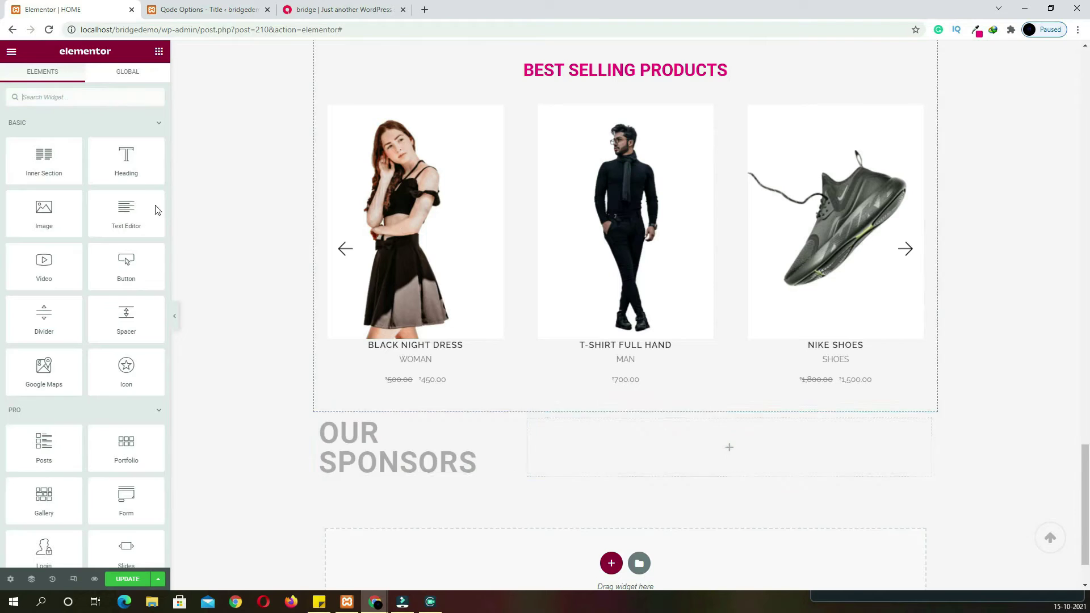
Place an Image Slider widget in the right column beside OUR SPONSORS
click(114, 97)
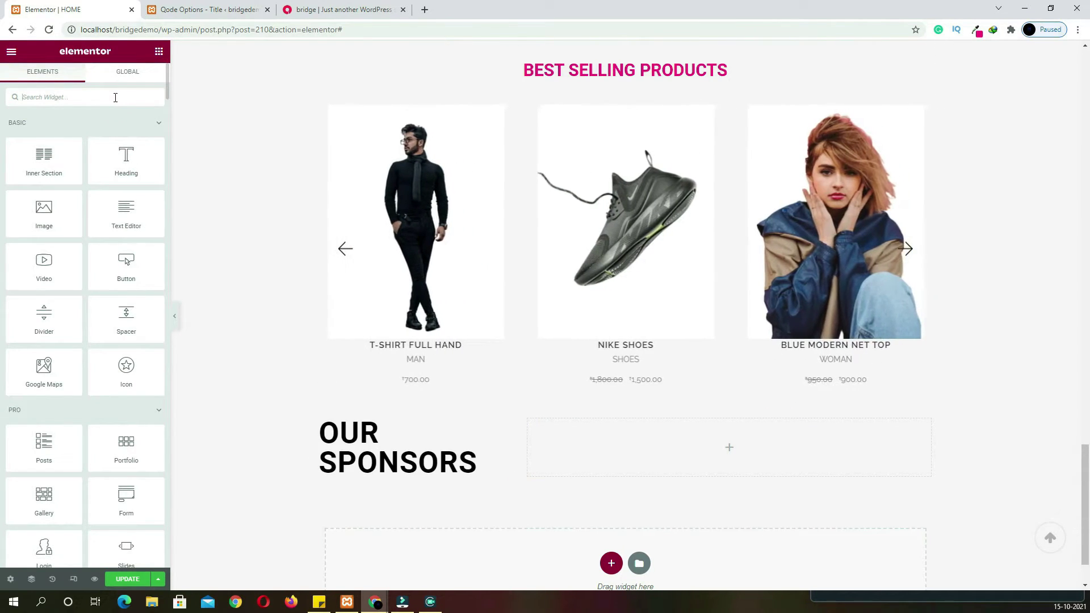
text(image)
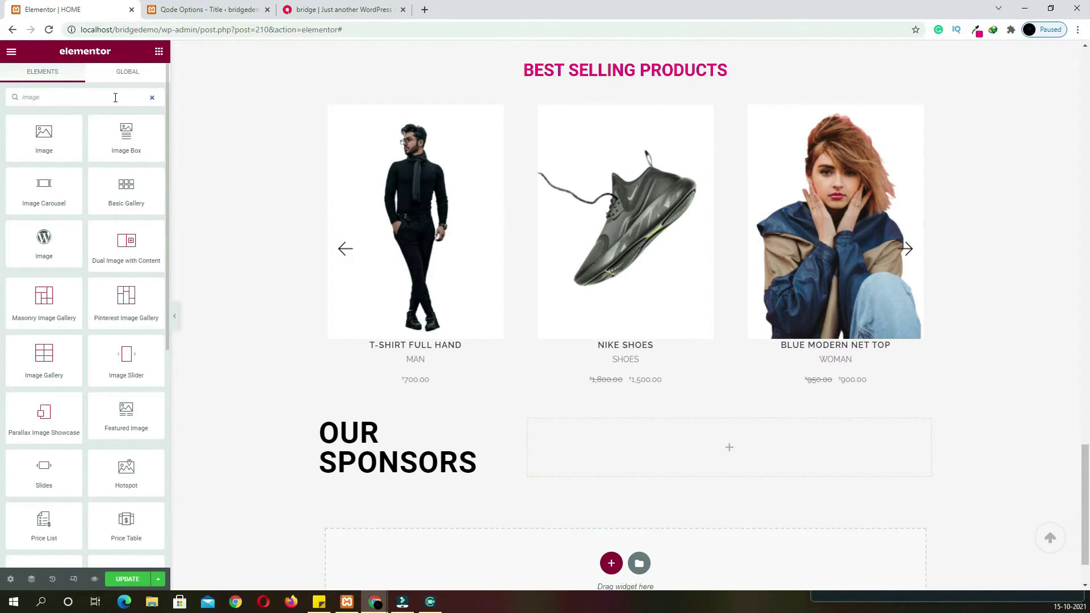
text( s)
drag(45, 137, 679, 437)
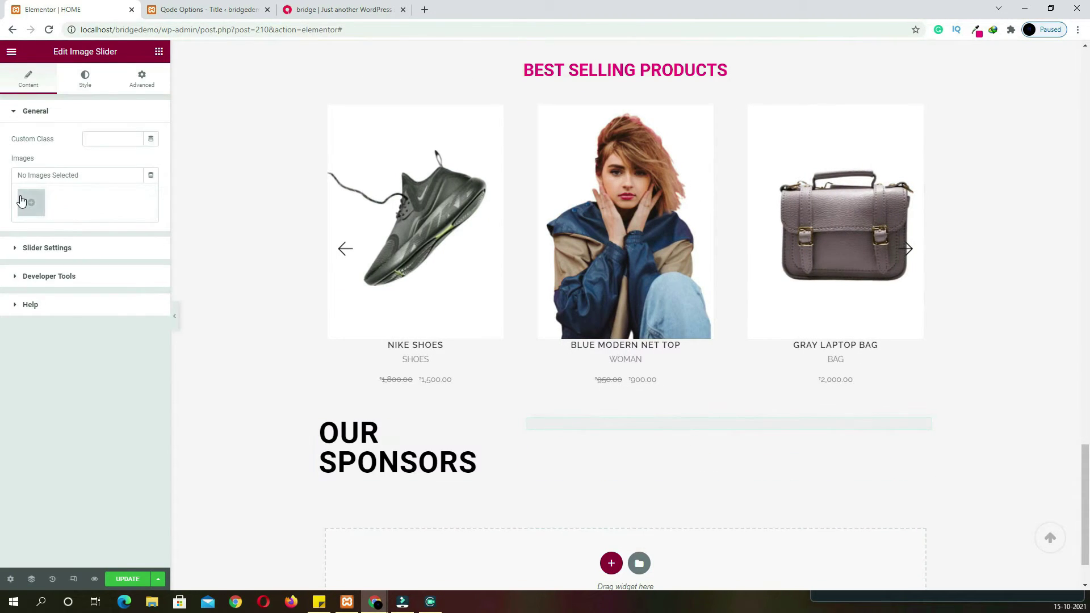
Fill the slider with a gallery of six logos: ALESSI, eva solo, FLOS, HAY, Joseph Joseph, Klober
click(29, 205)
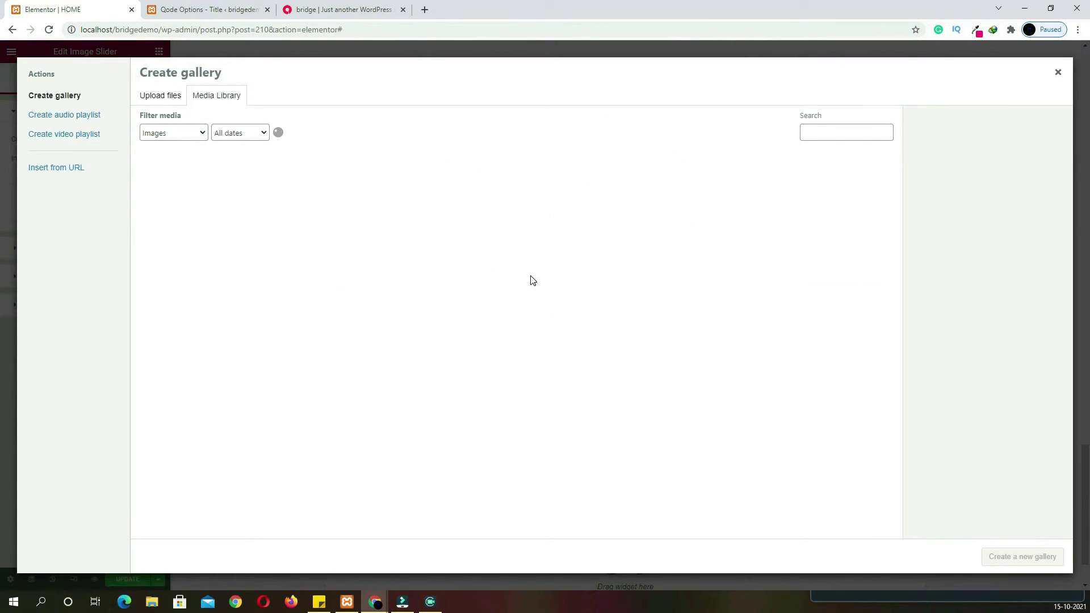
scroll(638, 318, down, 15)
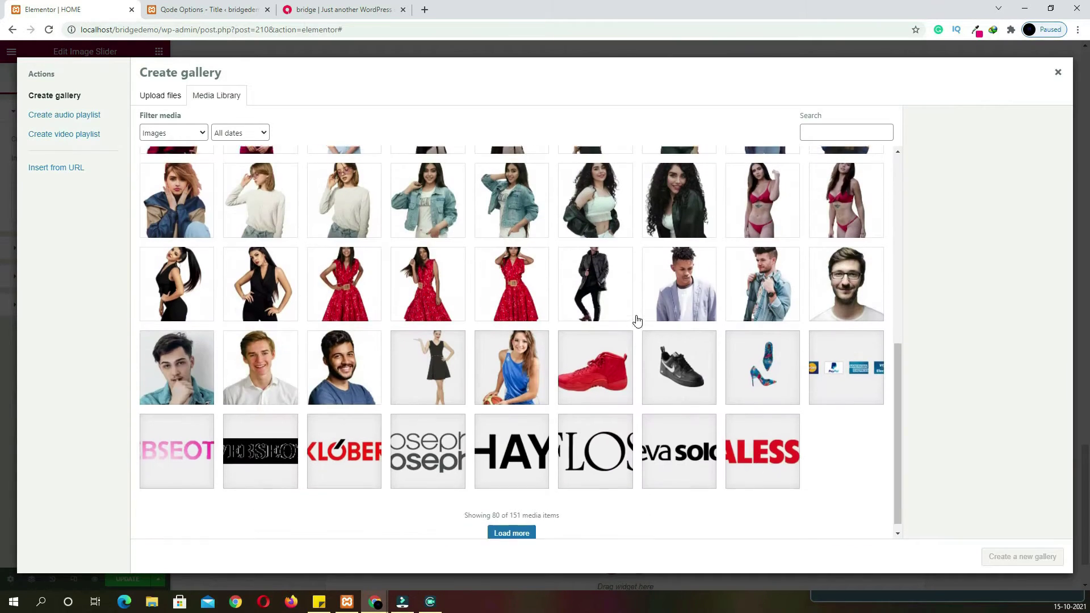
click(746, 441)
click(685, 435)
click(612, 432)
click(522, 429)
click(442, 423)
click(368, 416)
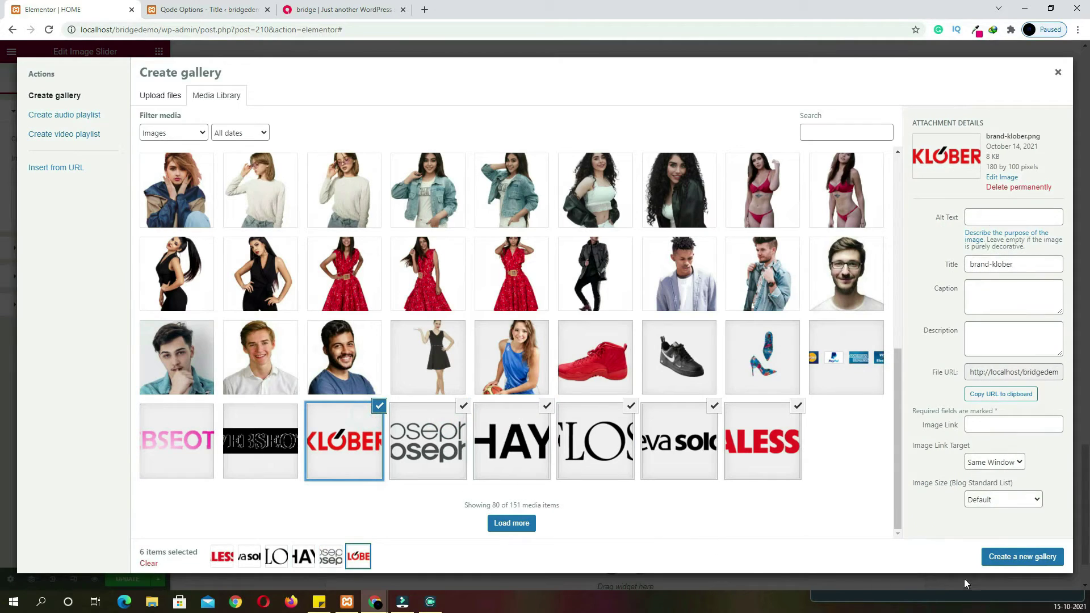
click(1007, 556)
click(1021, 557)
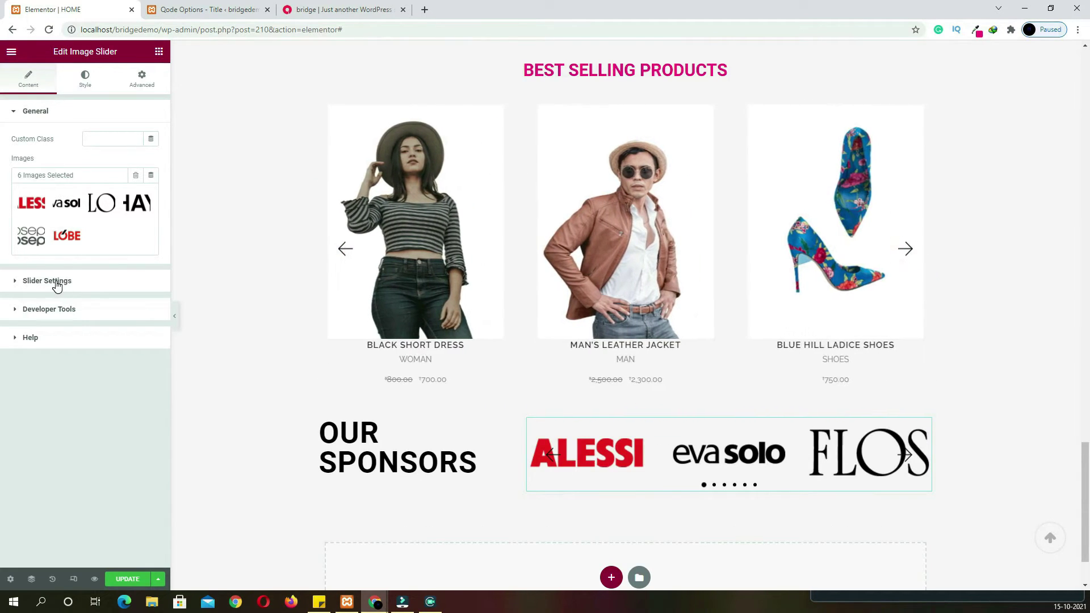
Set the slider's pagination to No and save the page
click(55, 282)
scroll(104, 313, down, 2)
click(117, 270)
click(104, 297)
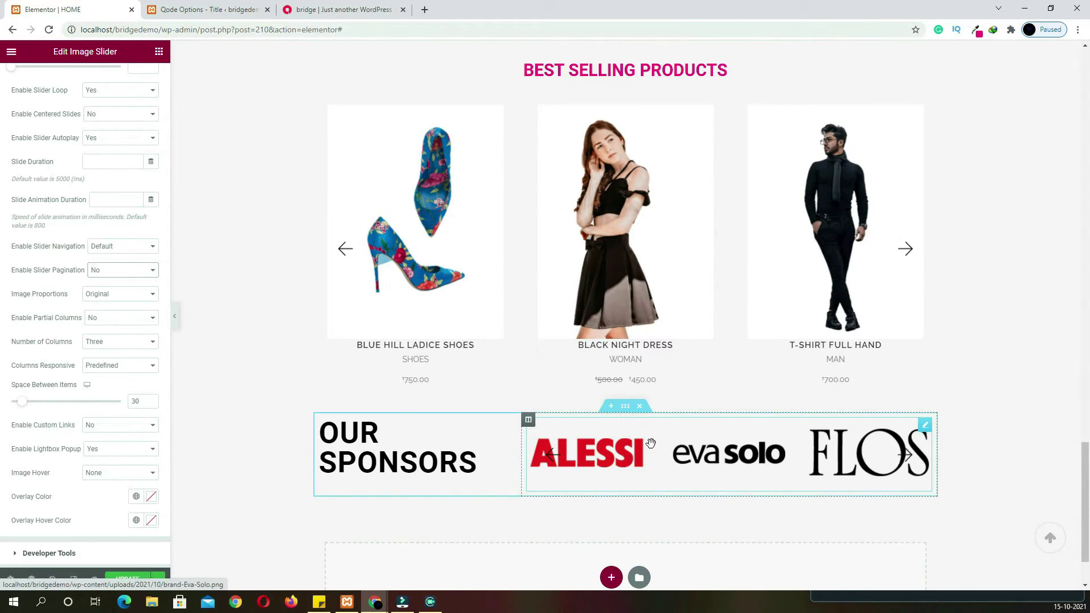
scroll(834, 469, down, 2)
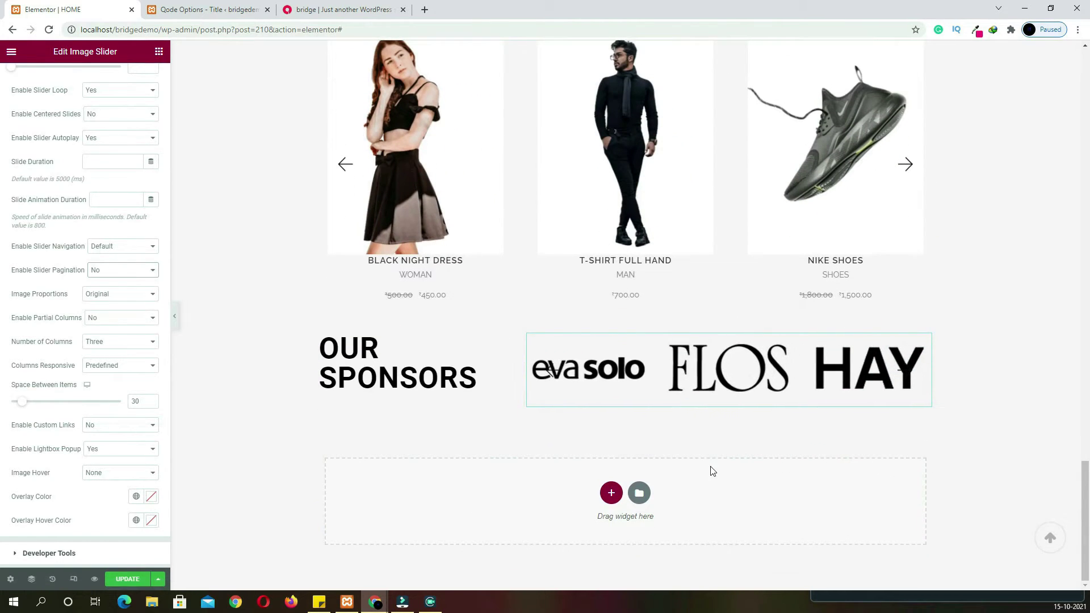
click(130, 580)
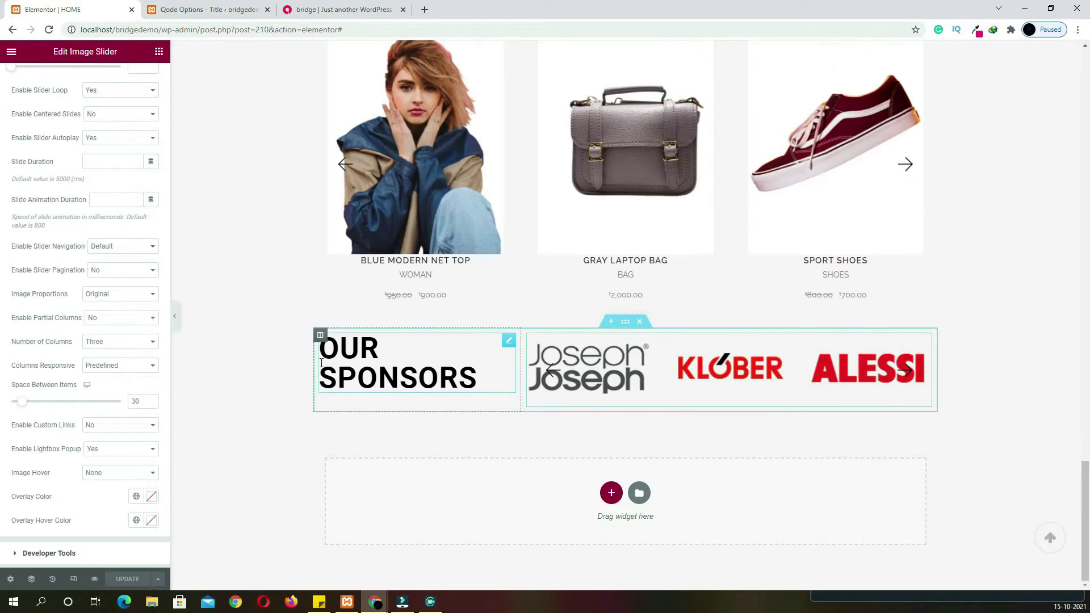
click(277, 361)
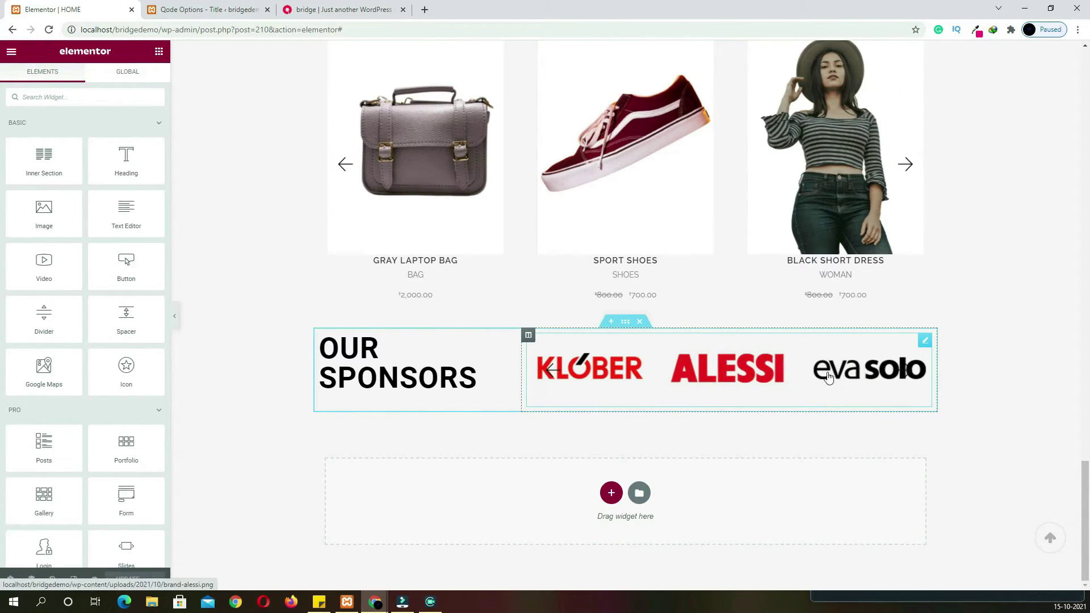
Give the sponsors section a #F9F9F9-to-global BG gradient background and turn on Stretch Section
click(628, 326)
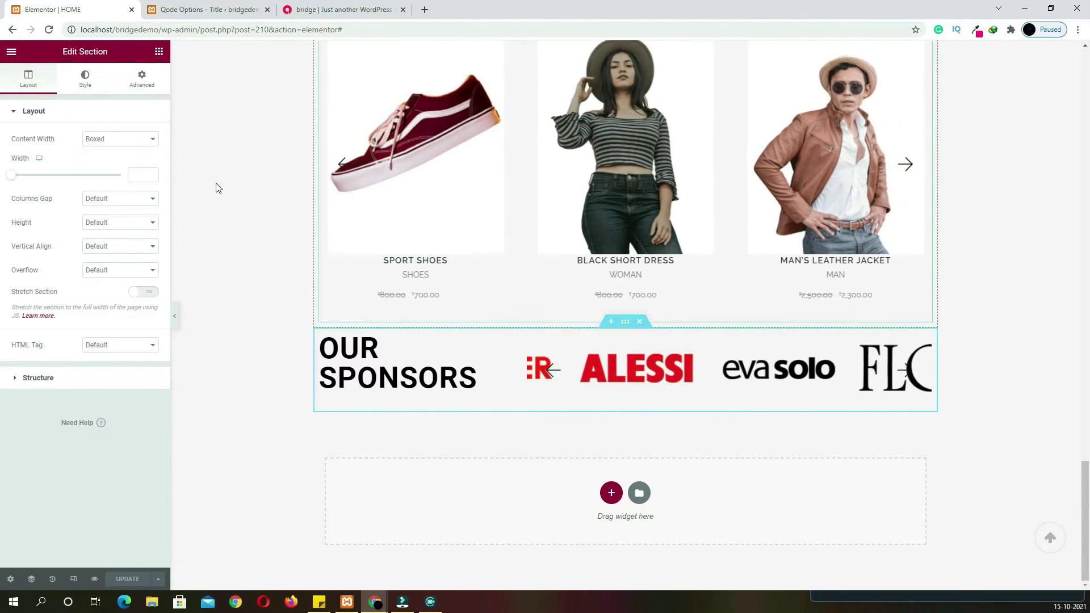
click(85, 81)
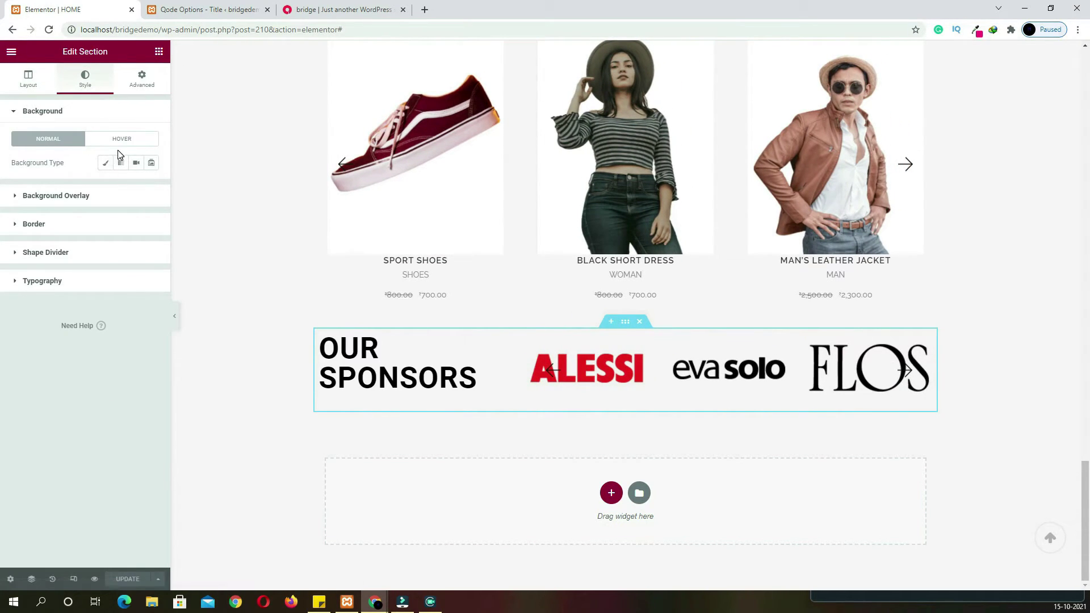
click(121, 163)
click(151, 186)
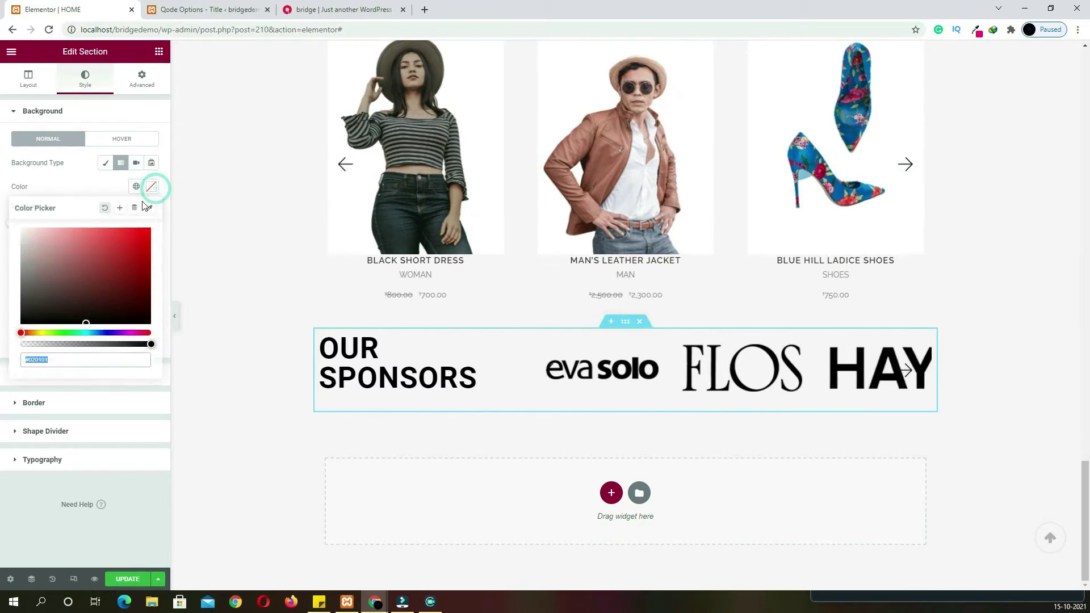
click(20, 232)
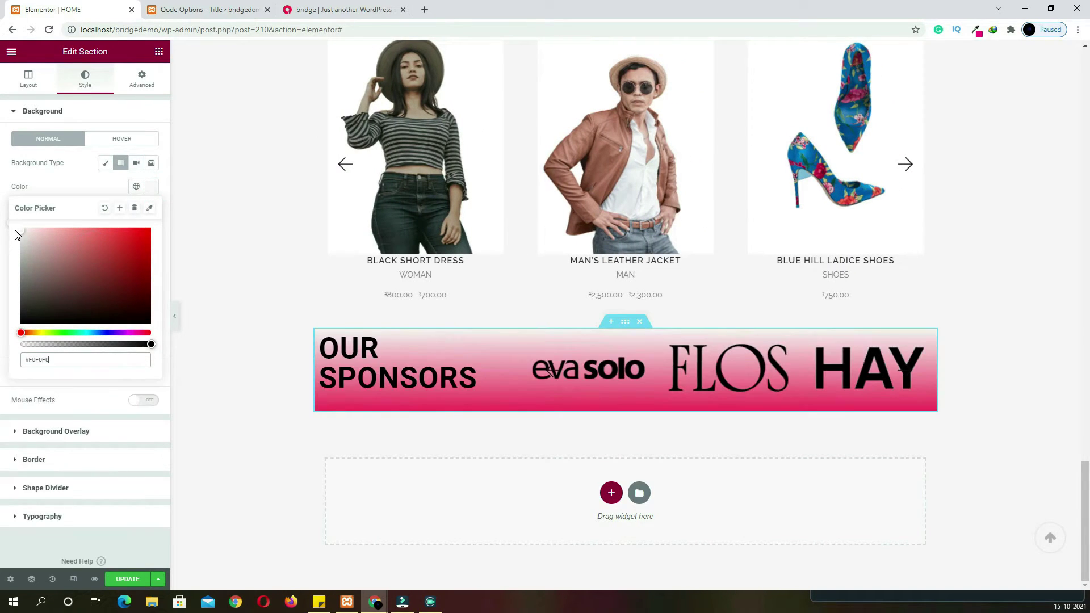
click(151, 187)
click(151, 246)
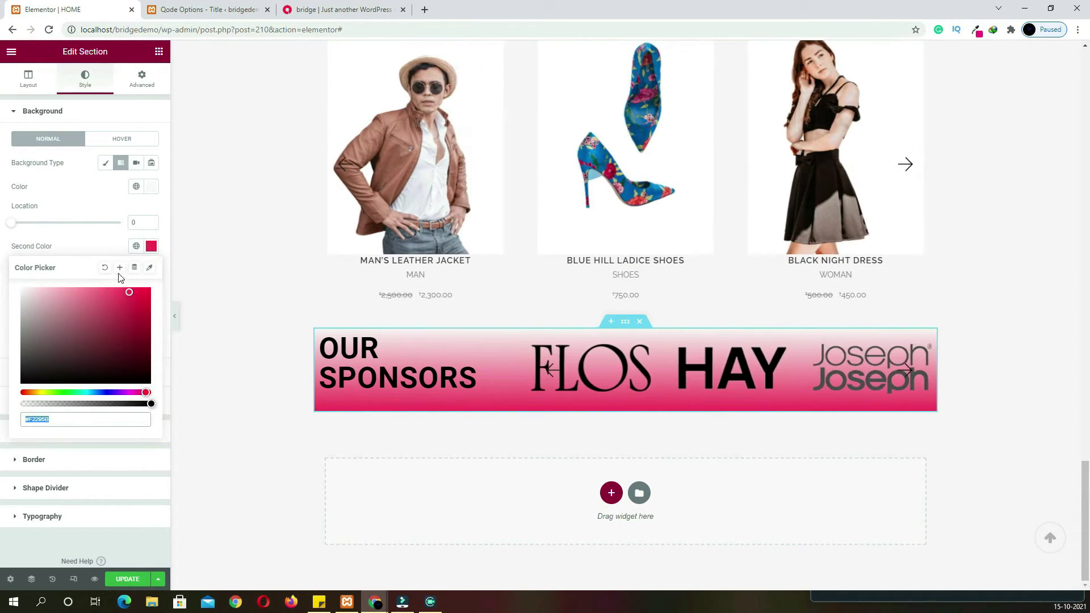
click(134, 267)
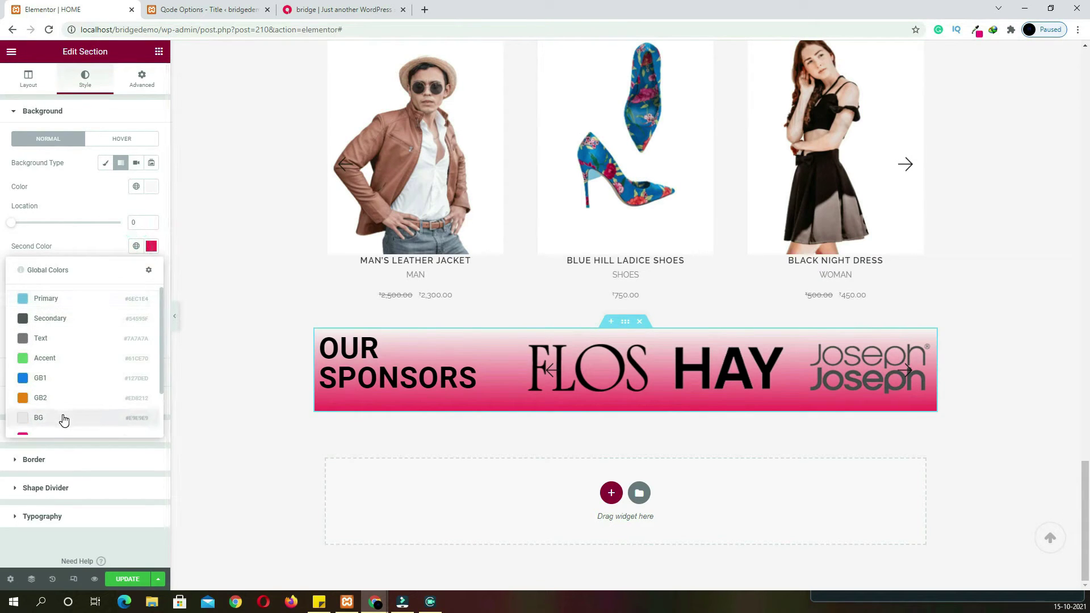
click(61, 417)
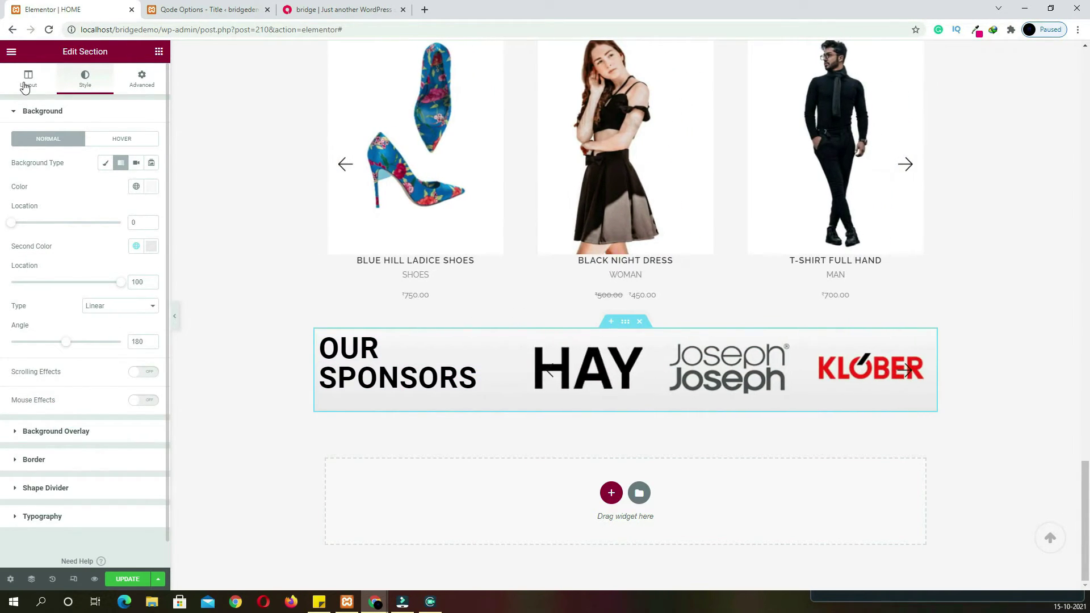
click(27, 78)
click(142, 293)
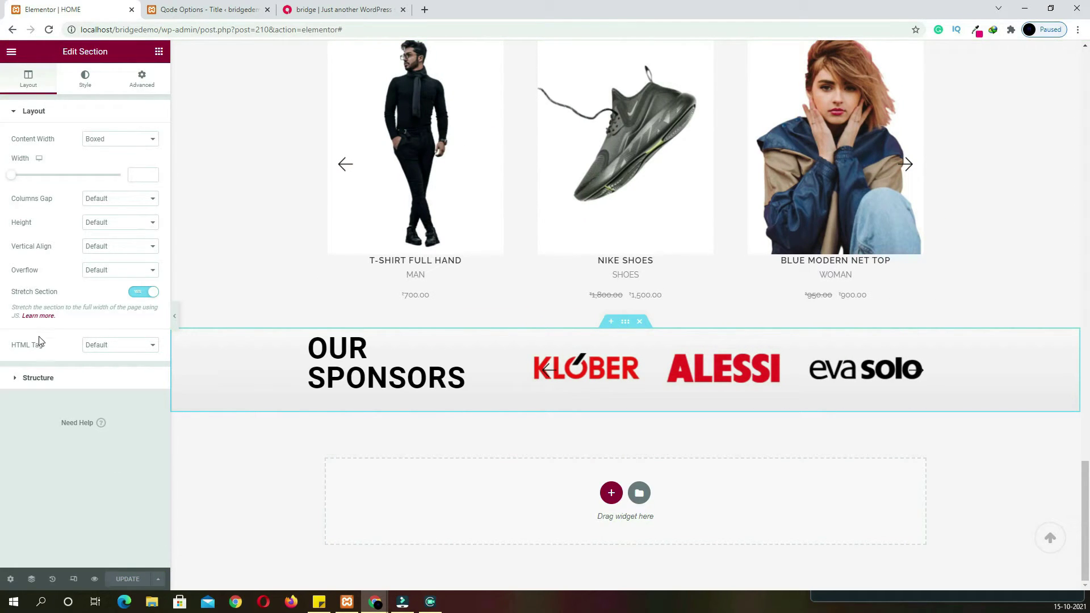
Exit the Elementor editor to the WordPress dashboard
click(13, 53)
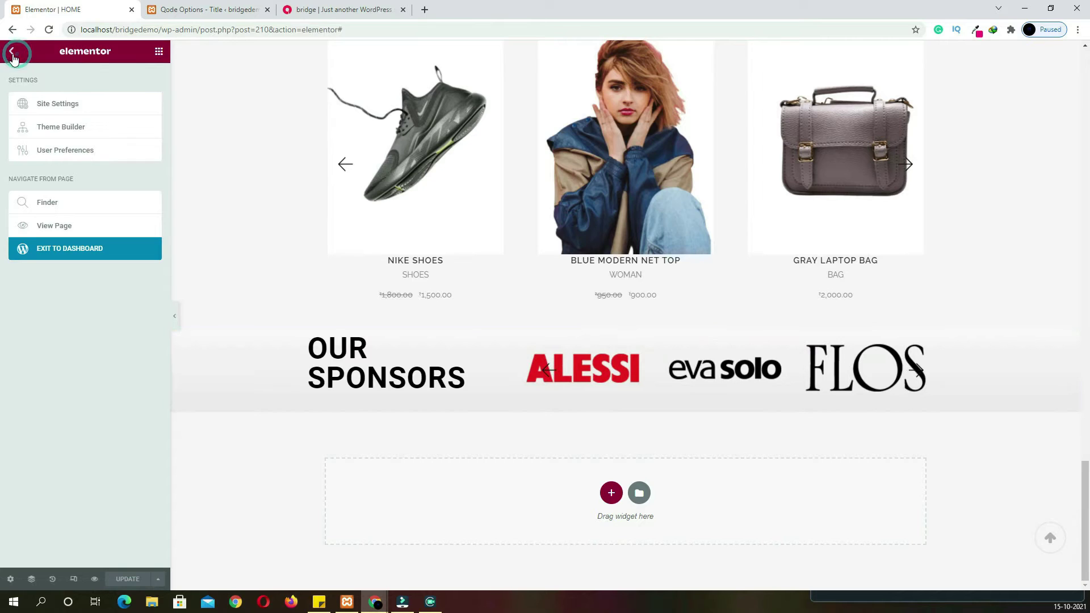
click(56, 250)
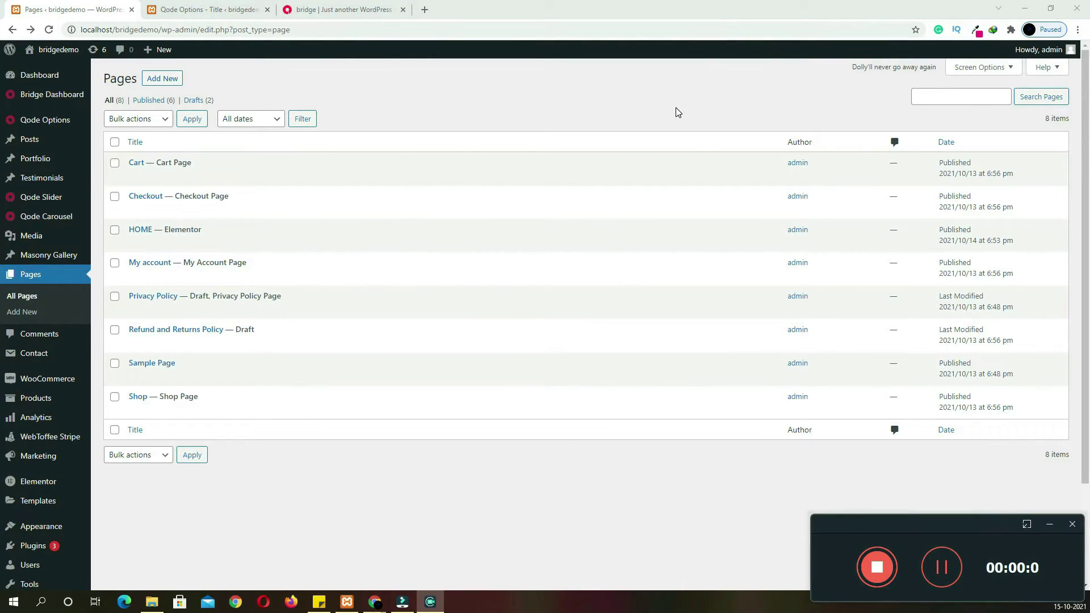
click(676, 109)
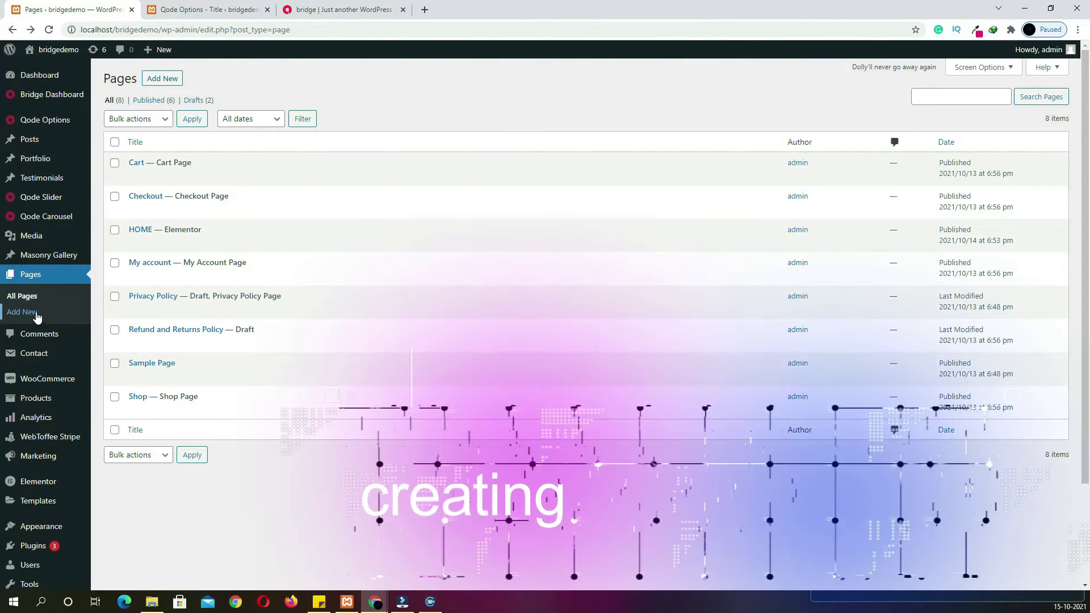
Publish a new page titled CONTACT US and open it in Elementor
click(160, 83)
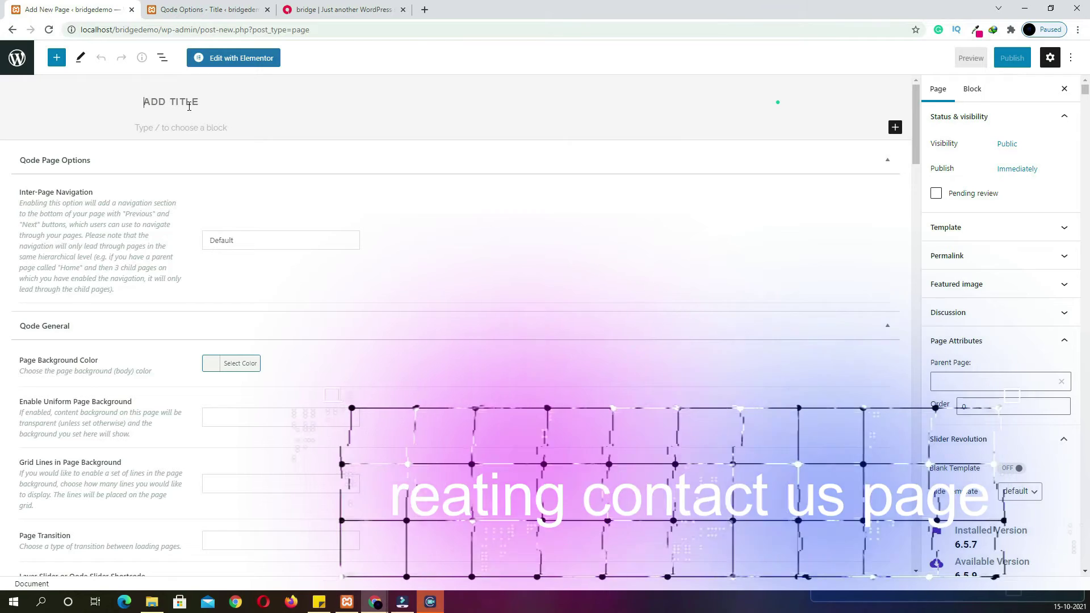
text(CONTACT US)
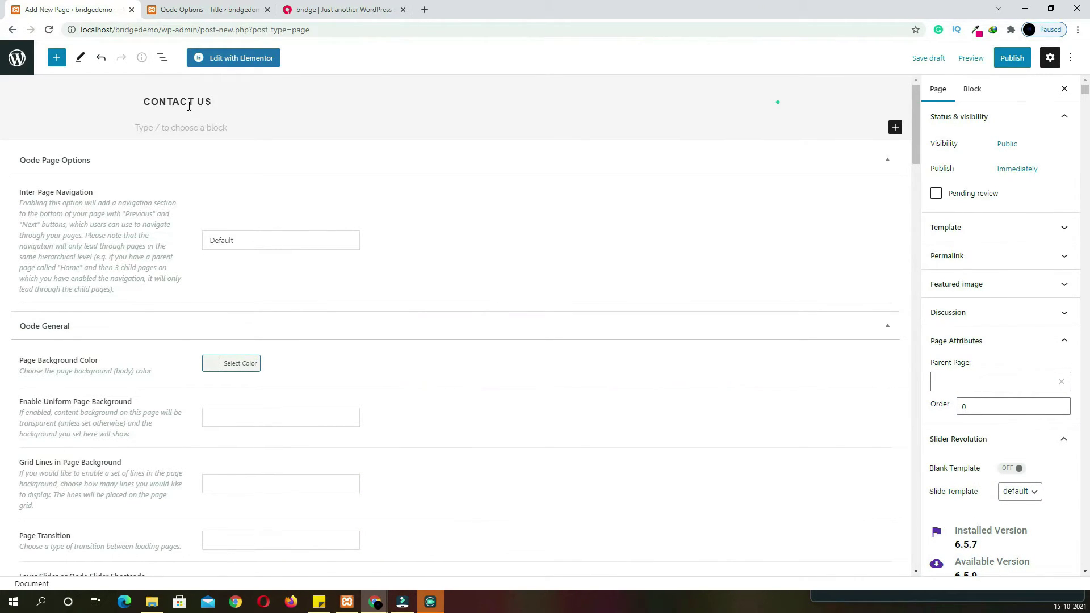
click(1012, 58)
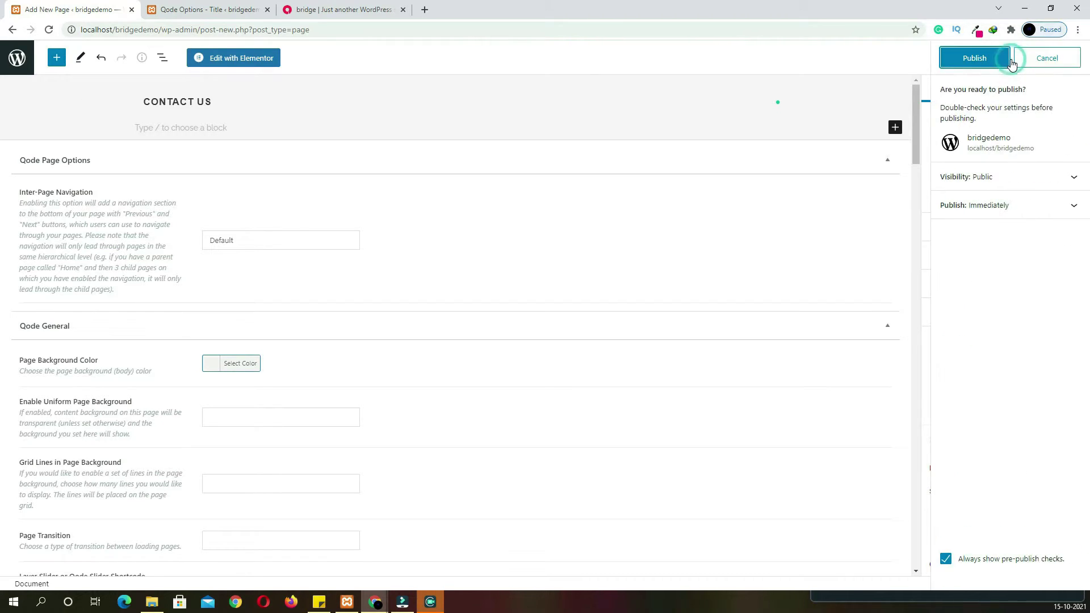
click(990, 58)
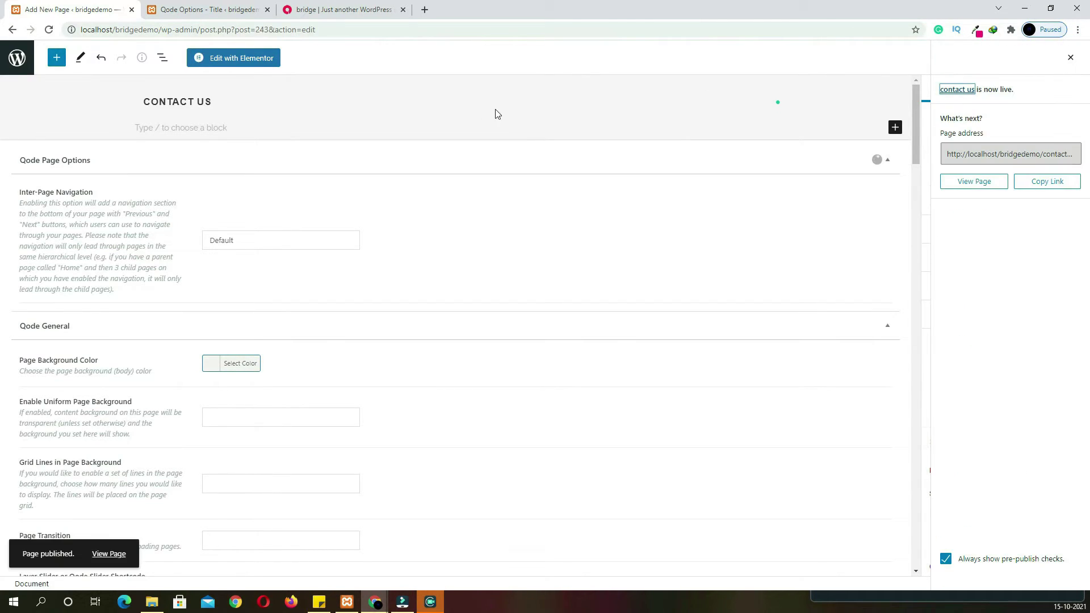
click(248, 58)
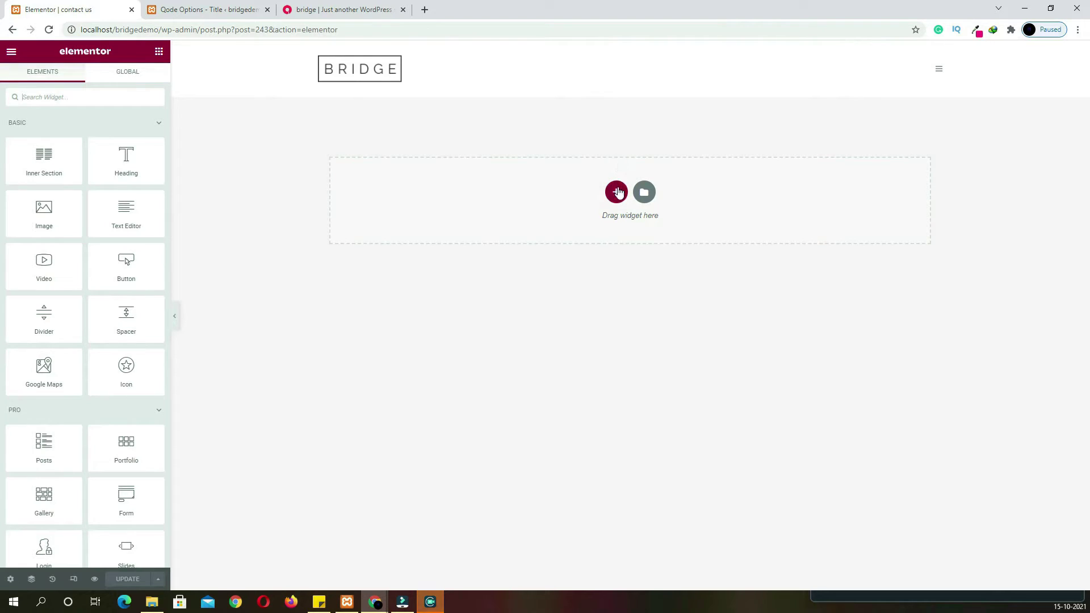
Add a one-column section with full-width content and Stretch Section turned on
click(301, 11)
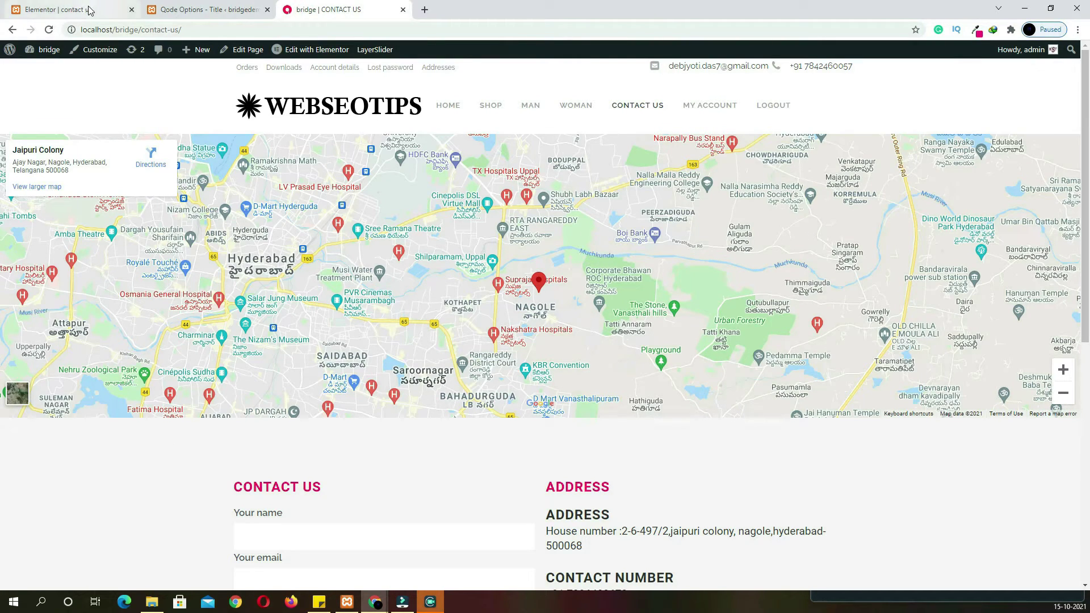
click(88, 10)
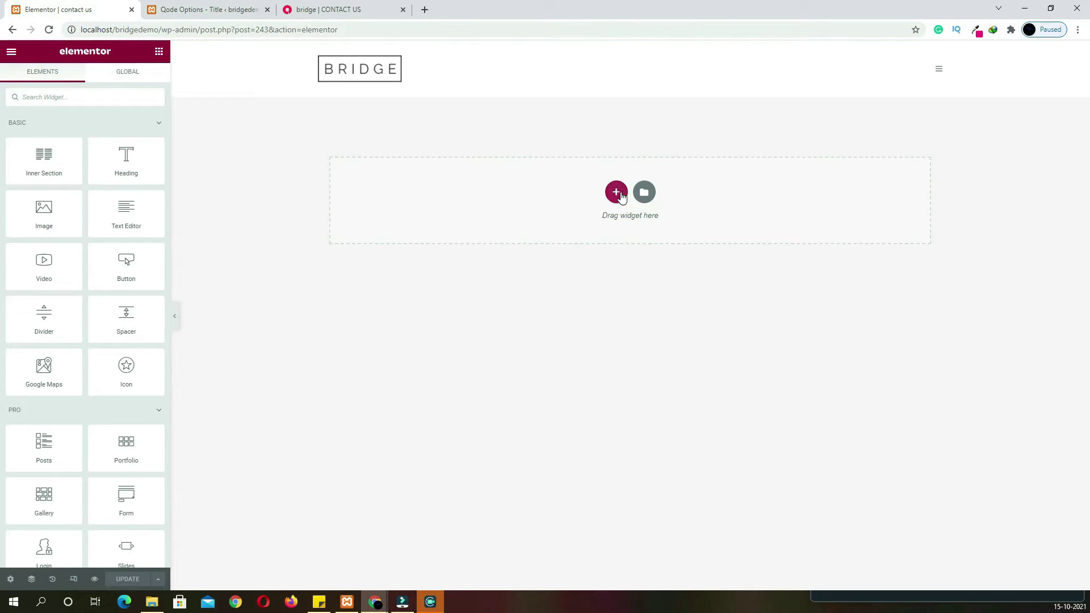
click(625, 194)
click(475, 218)
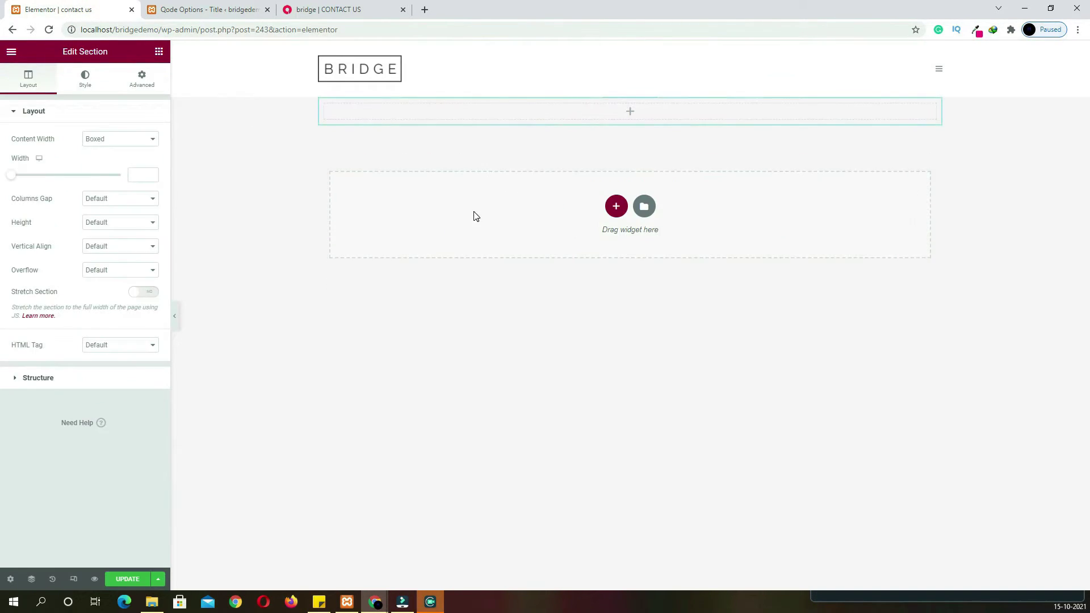
click(139, 140)
click(137, 158)
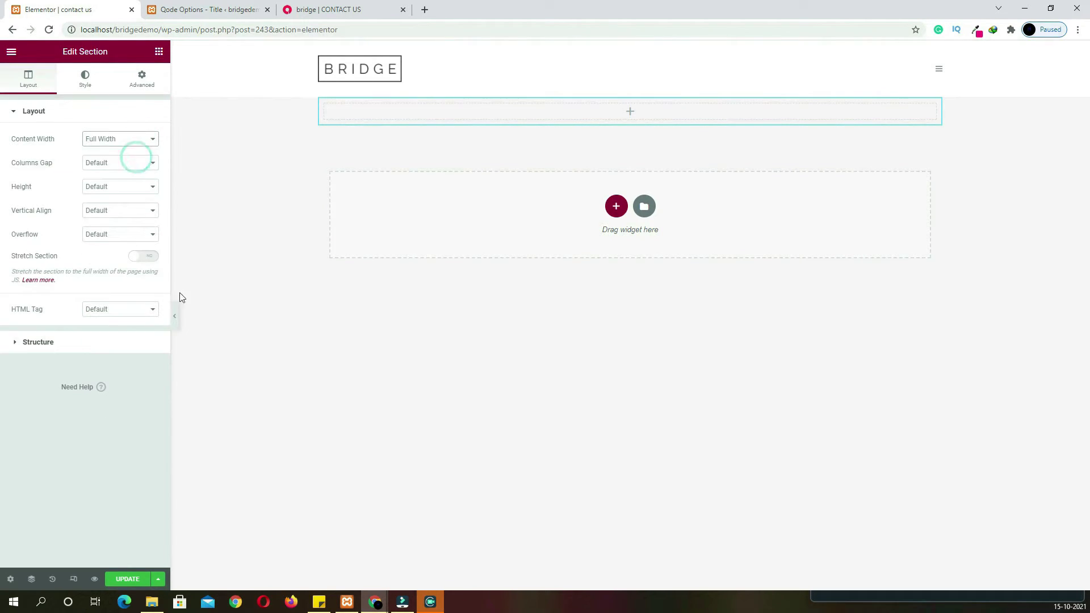
click(146, 259)
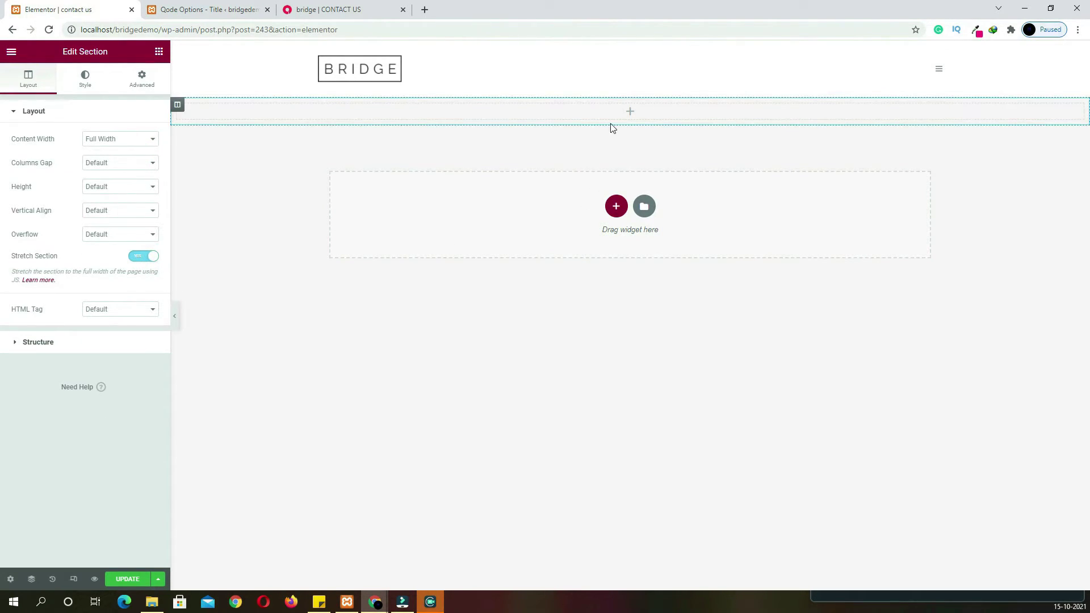
Drop in a Google Maps widget for Jaipuri Colony, 500 px tall at zoom 14
click(631, 114)
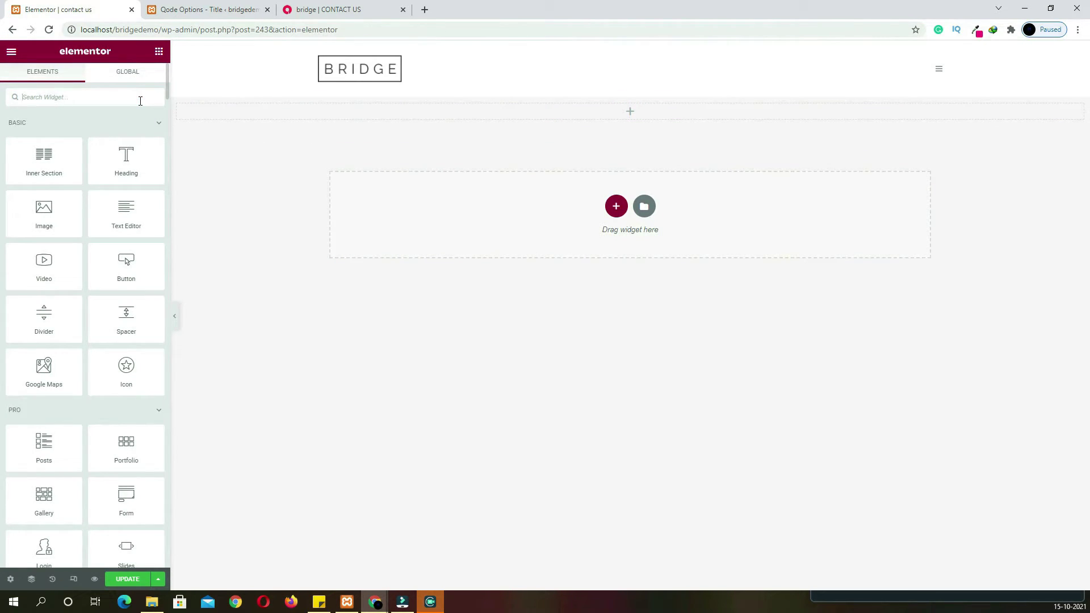
text(google)
drag(44, 139, 366, 108)
triple_click(100, 152)
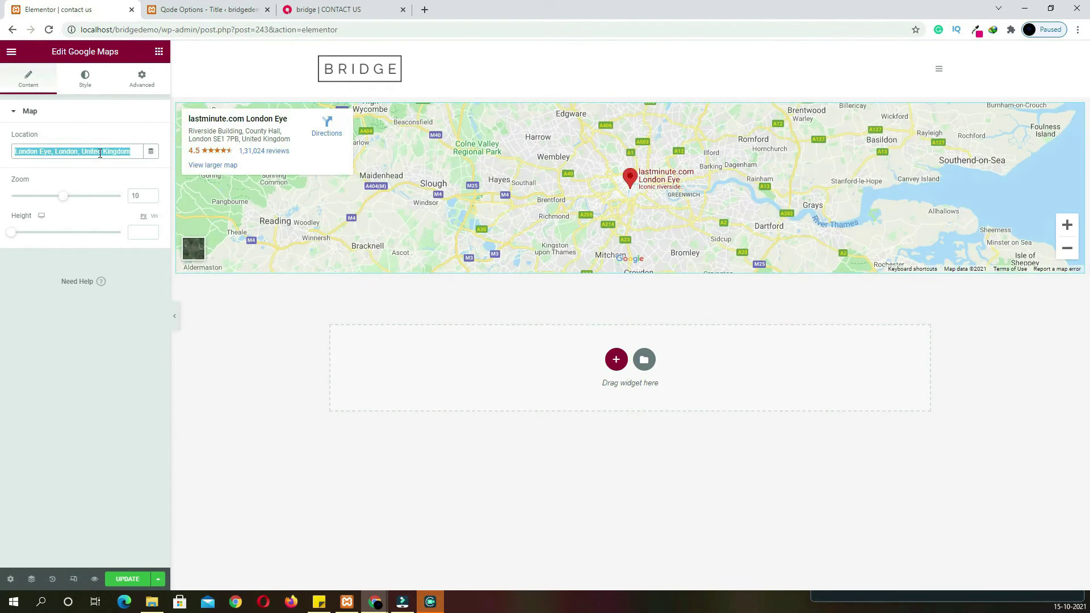
key(BackSpace)
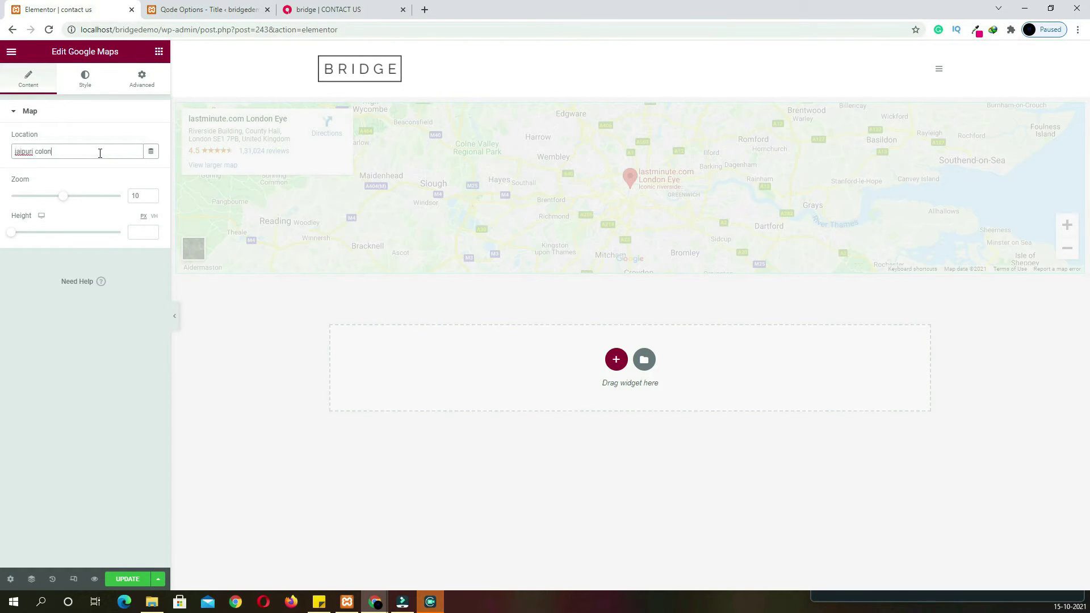
click(129, 237)
text(500)
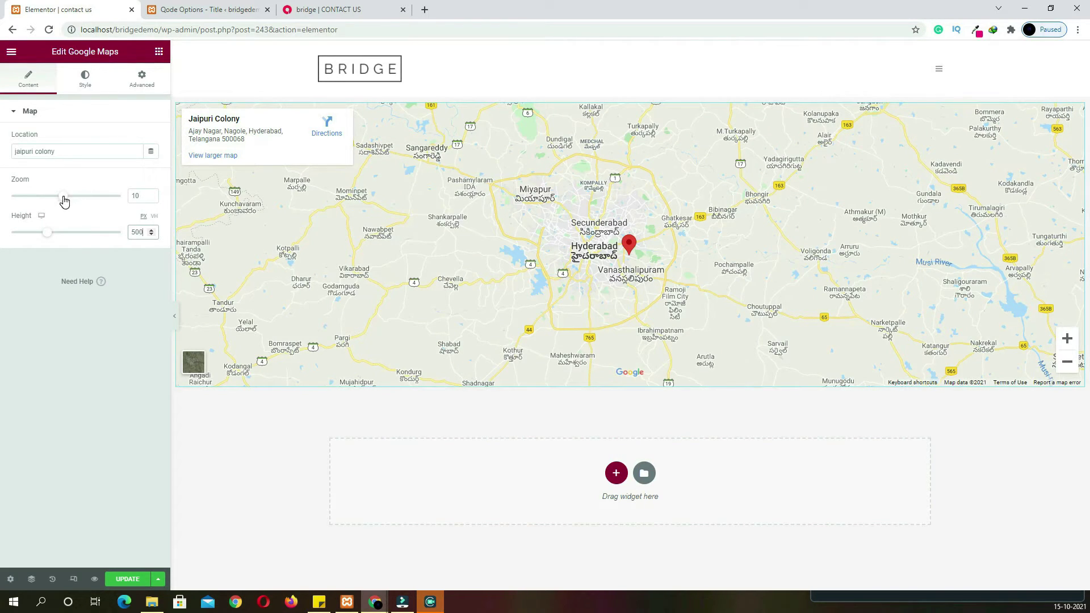
drag(64, 200, 88, 203)
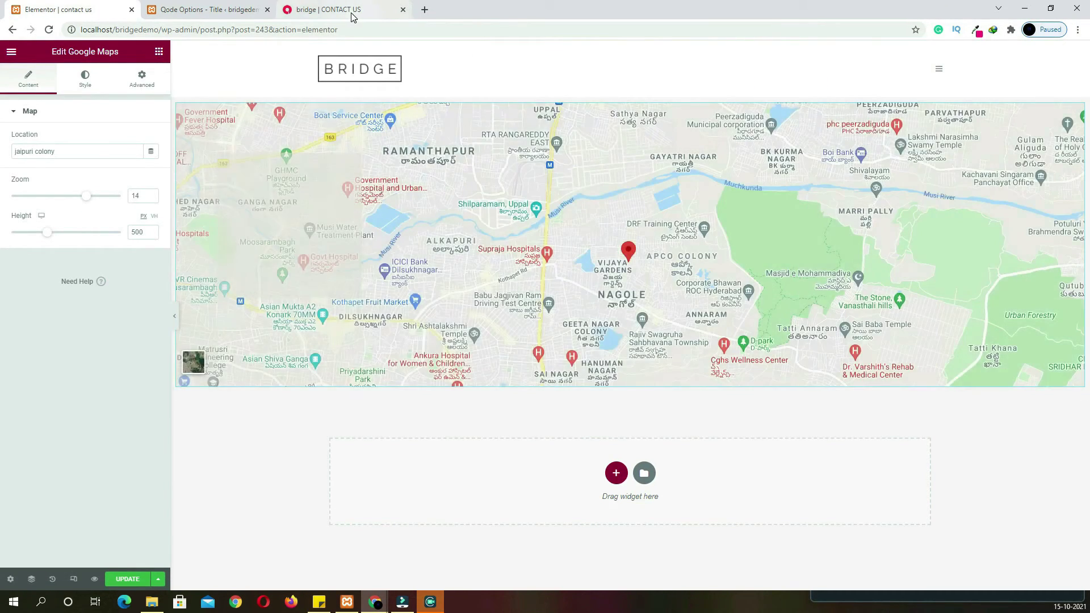
Add a two-column section below the map with a 100 top margin
click(352, 12)
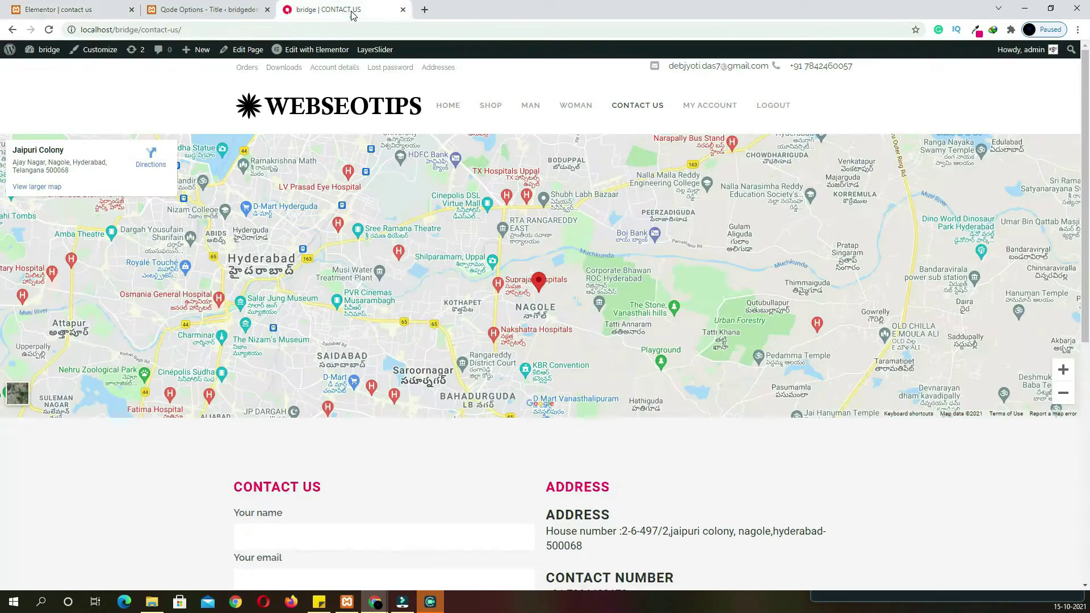
scroll(259, 296, down, 5)
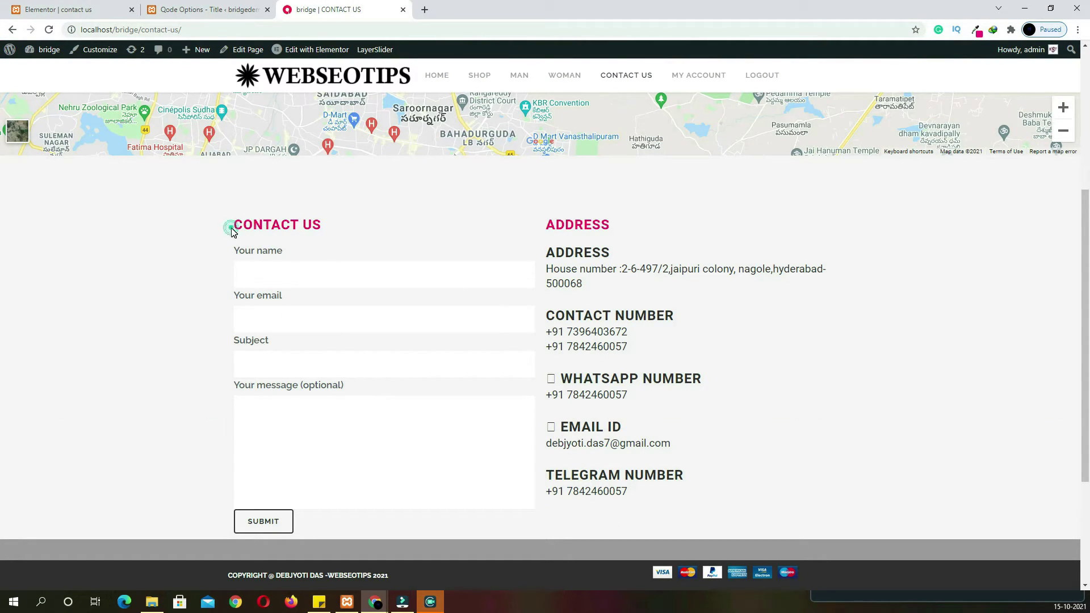
drag(231, 230, 316, 240)
click(57, 9)
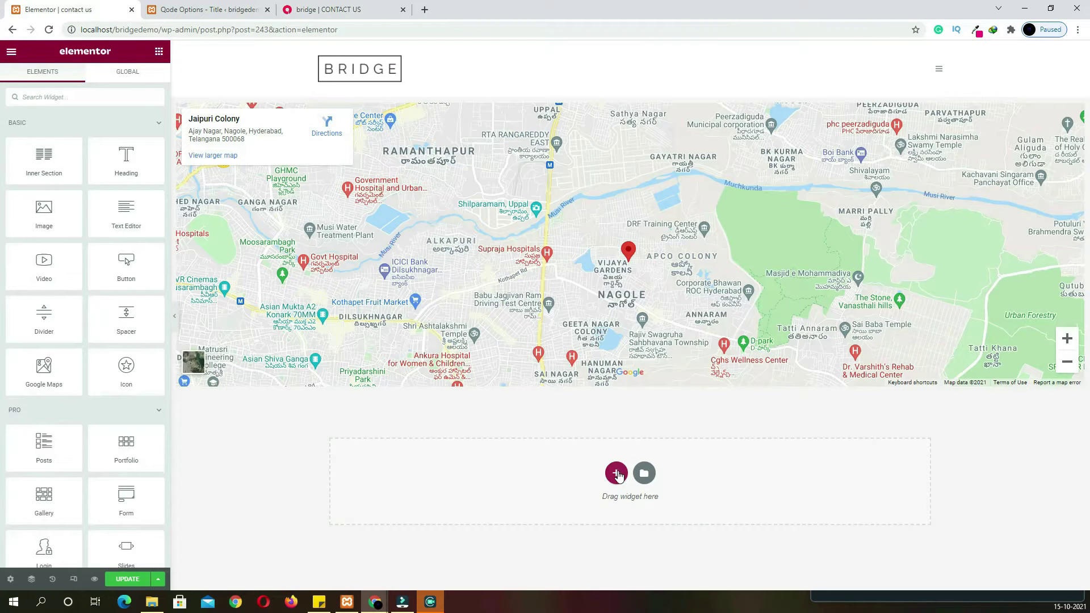
click(604, 470)
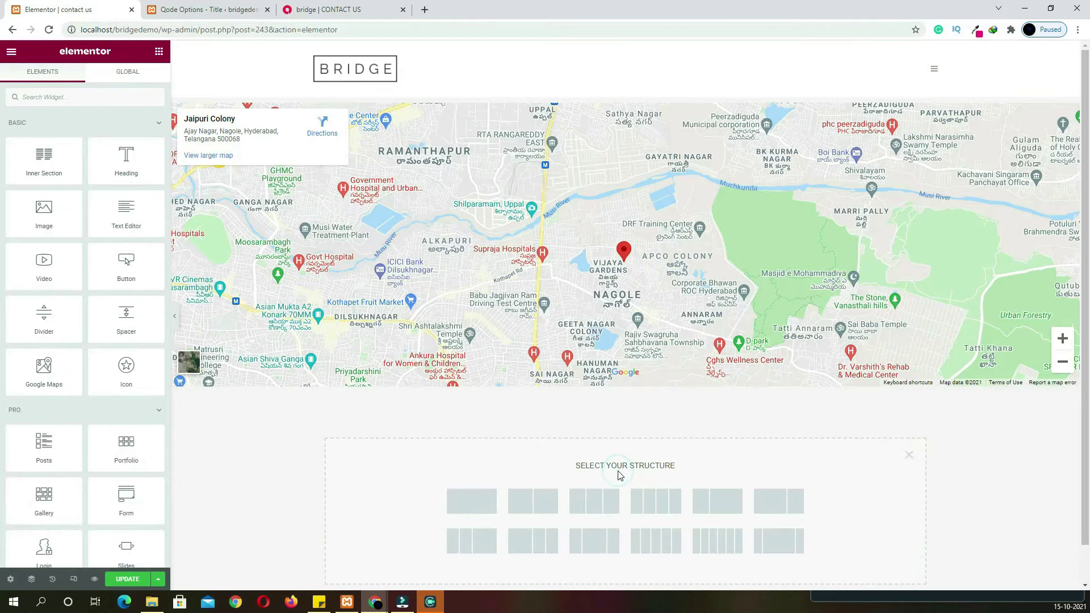
click(548, 501)
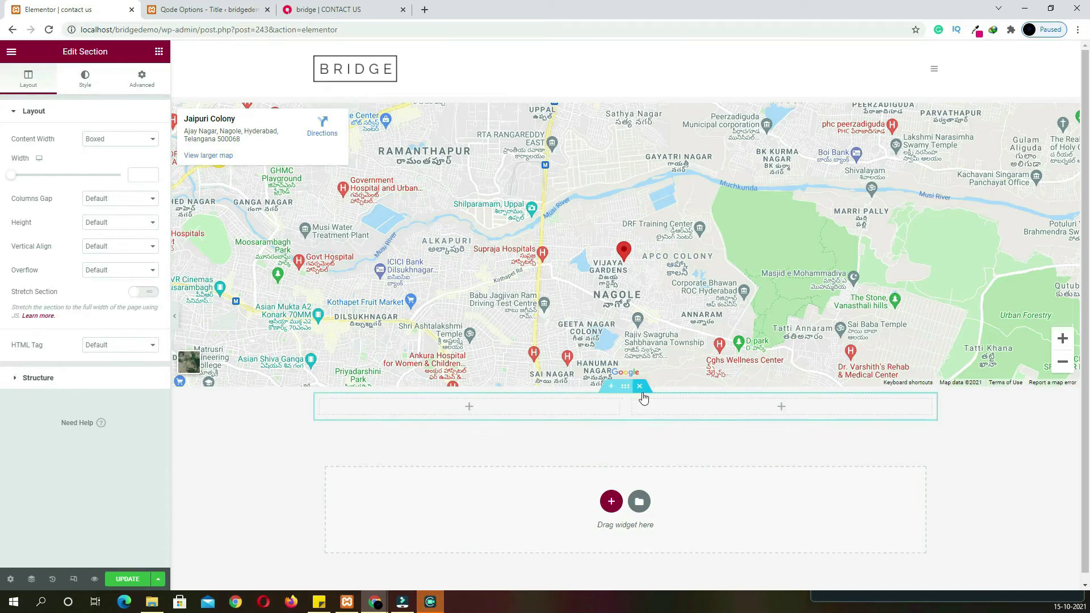
click(141, 78)
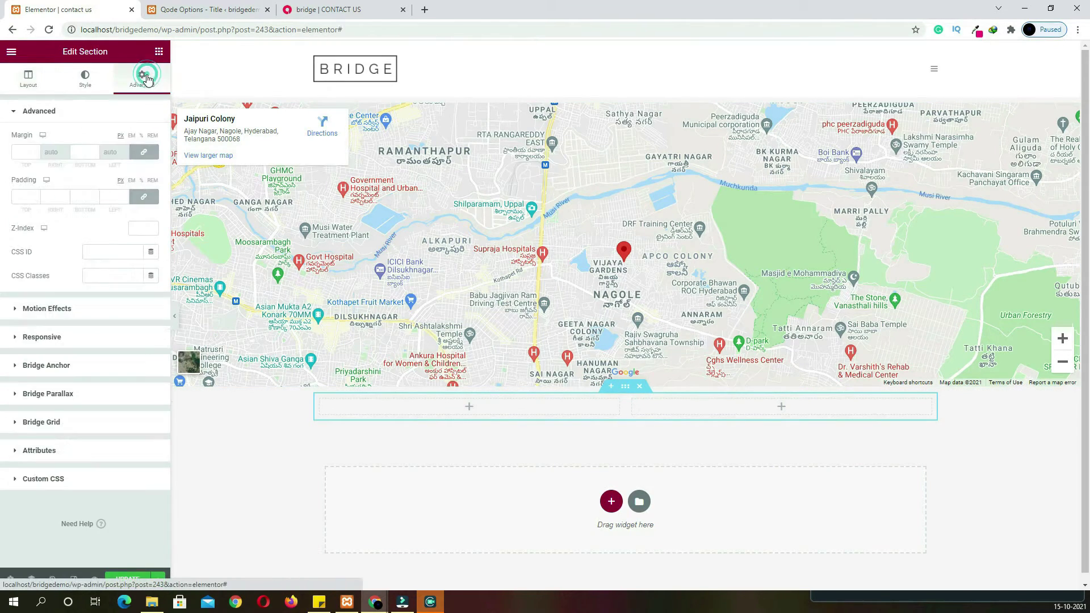
click(151, 159)
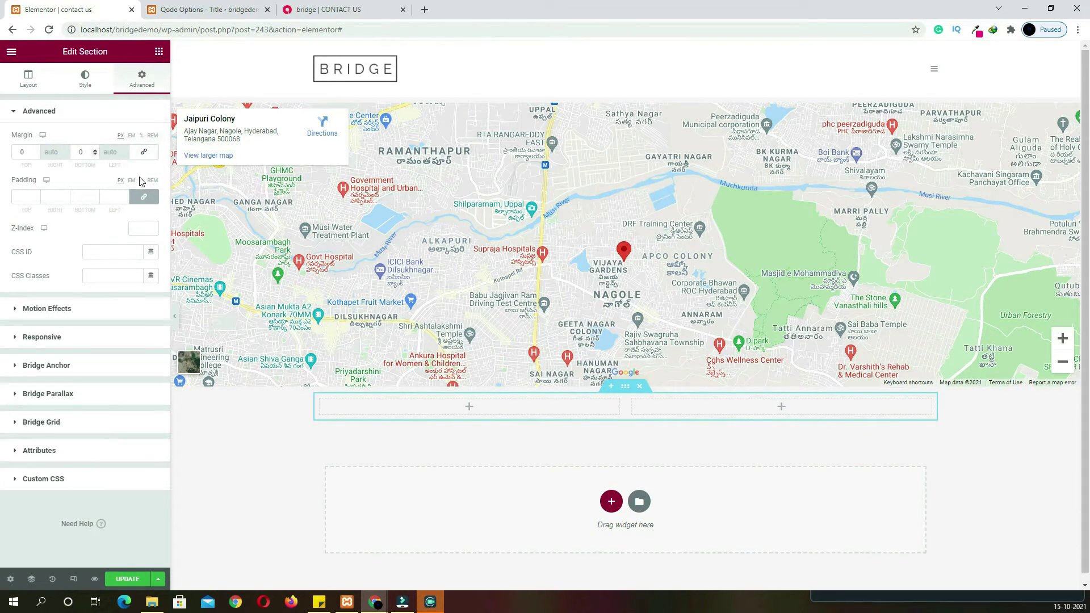
double_click(30, 152)
text(100)
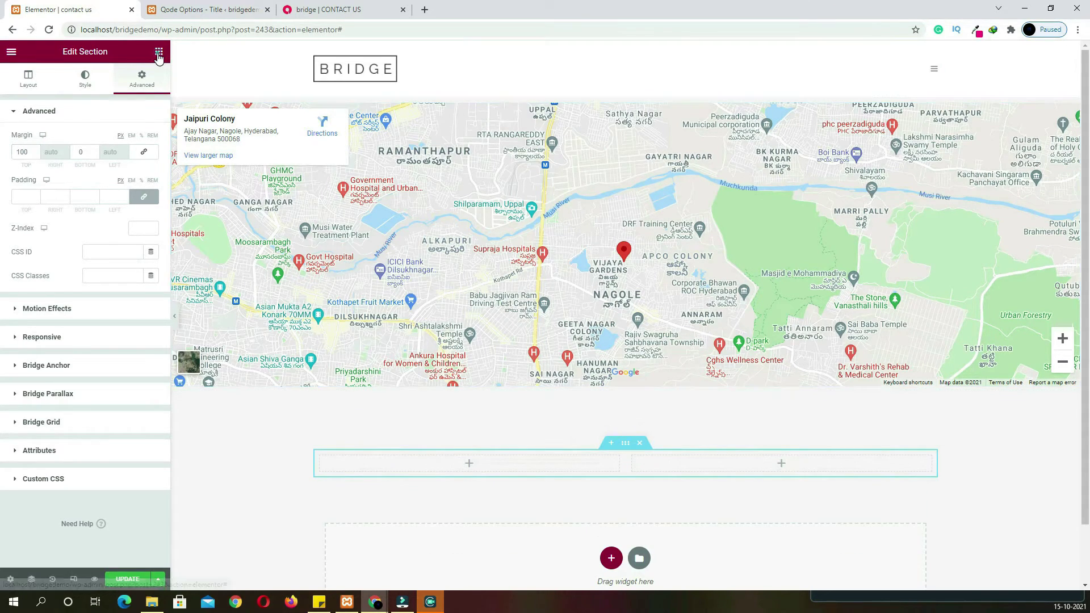
Put a heading in the left column reading 'CONTACT US', copied from the live page
click(159, 52)
drag(132, 172, 425, 467)
drag(101, 151, 2, 139)
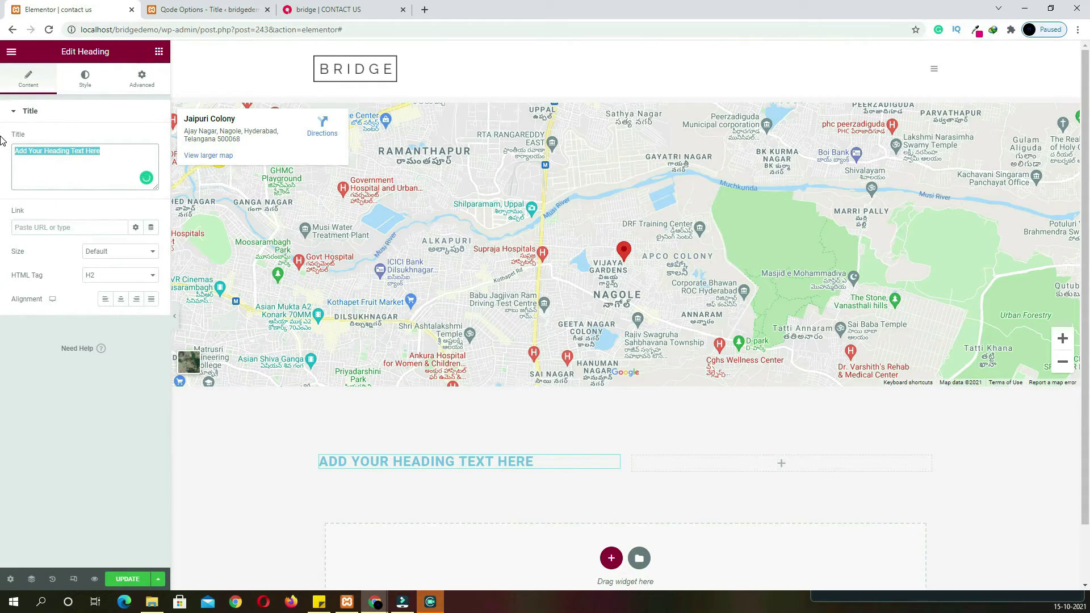
click(321, 10)
right_click(314, 230)
click(330, 235)
click(81, 11)
text(CONTACT US)
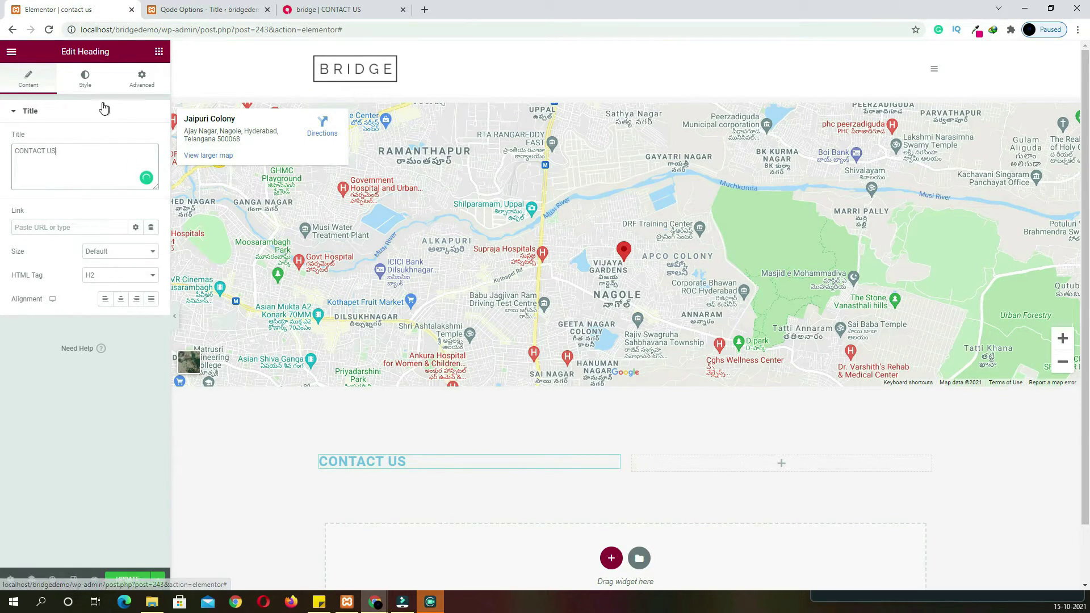
Set the CONTACT US heading colour to the magenta global colour
click(86, 81)
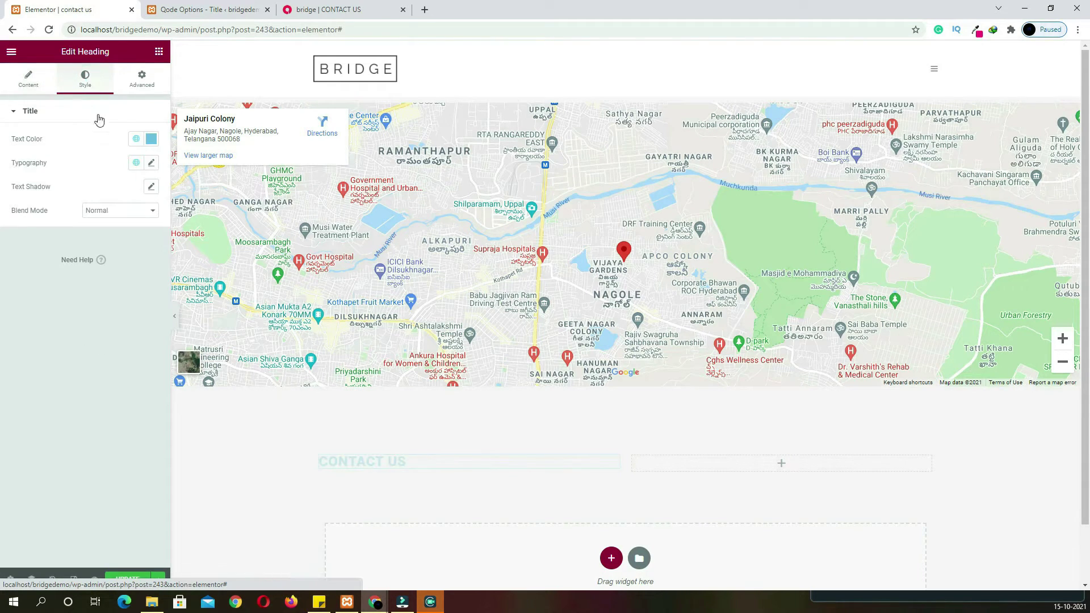
click(150, 140)
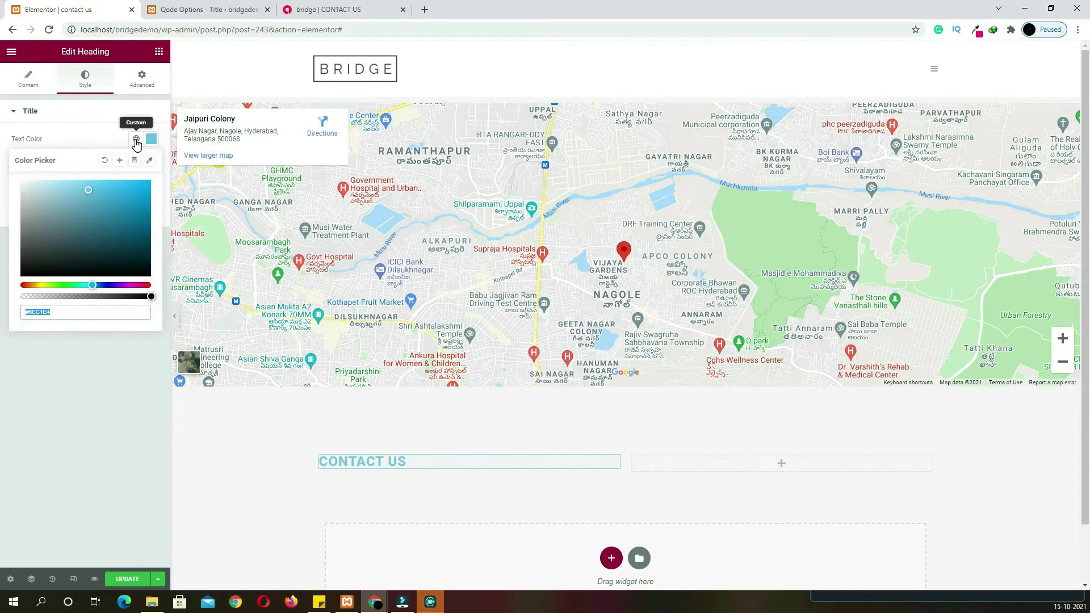
click(136, 138)
click(41, 329)
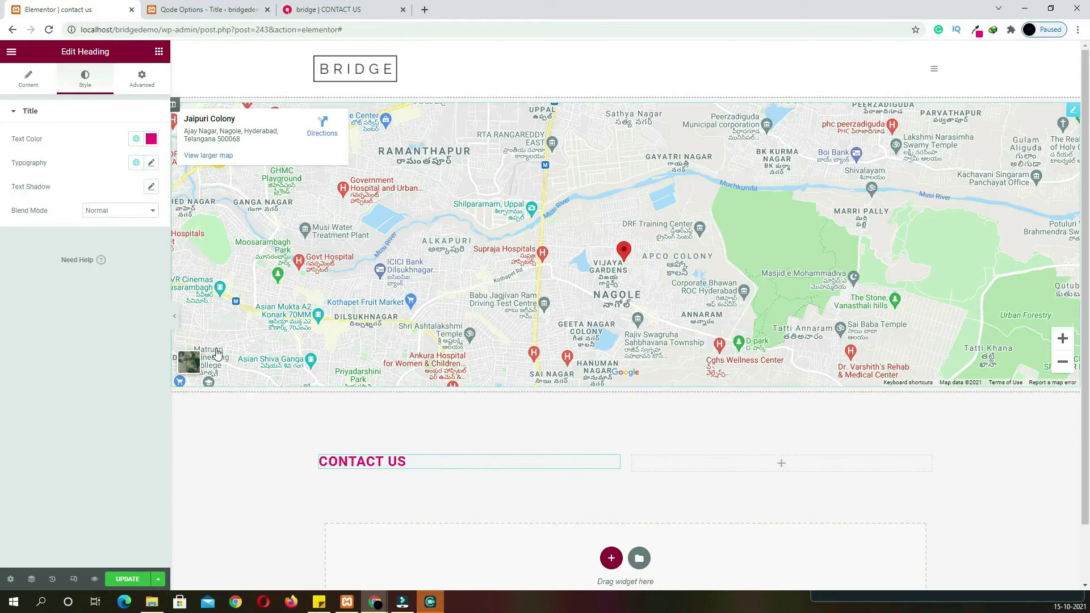
scroll(341, 264, down, 1)
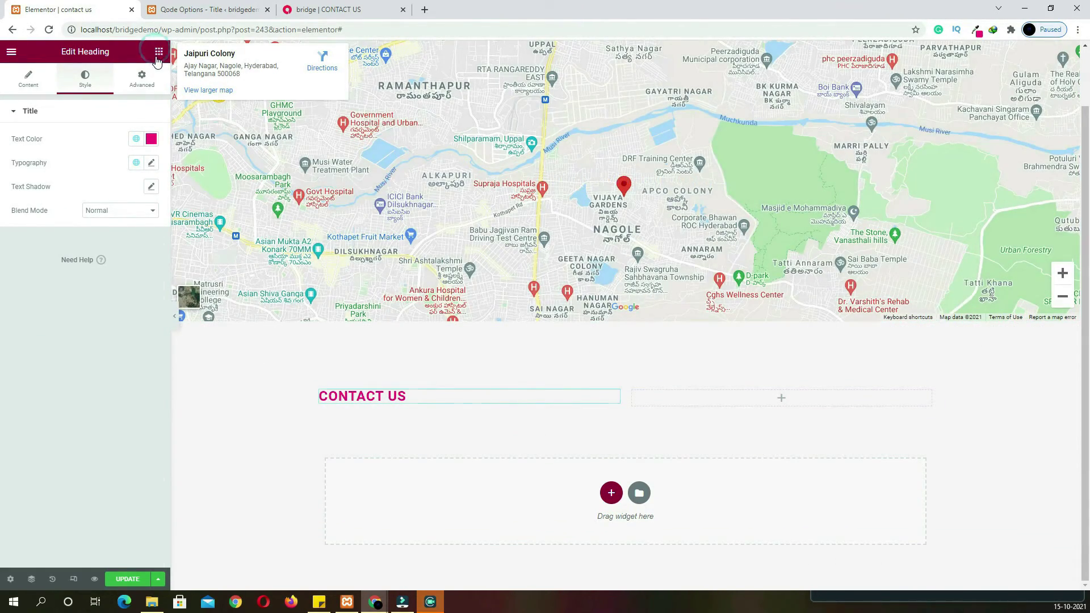
click(159, 51)
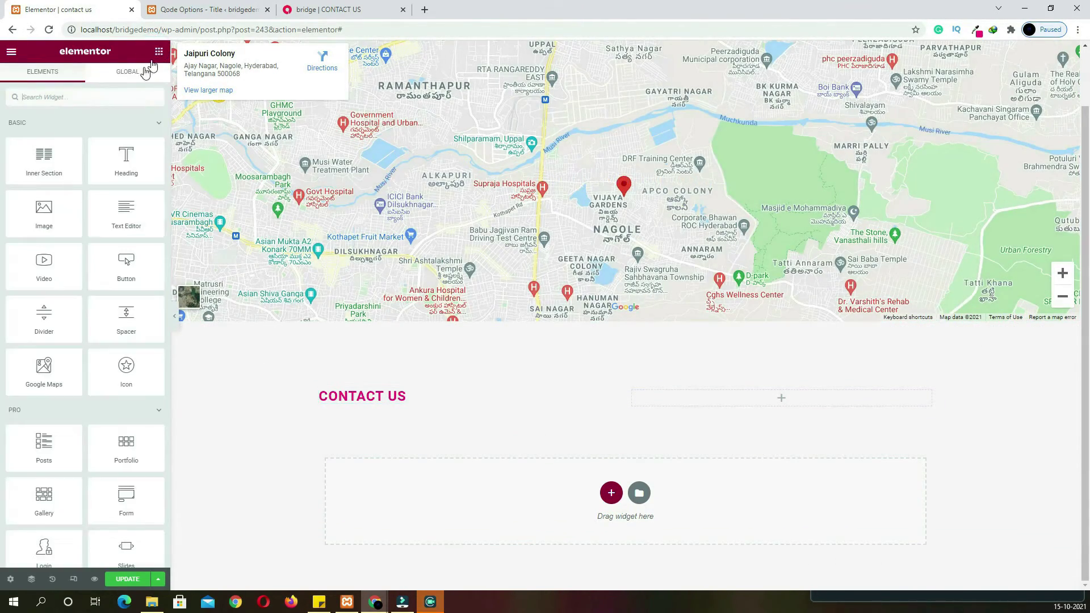
Place a Contact Form 7 form under CONTACT US with label typography size 17, weight 600
click(120, 91)
text(co)
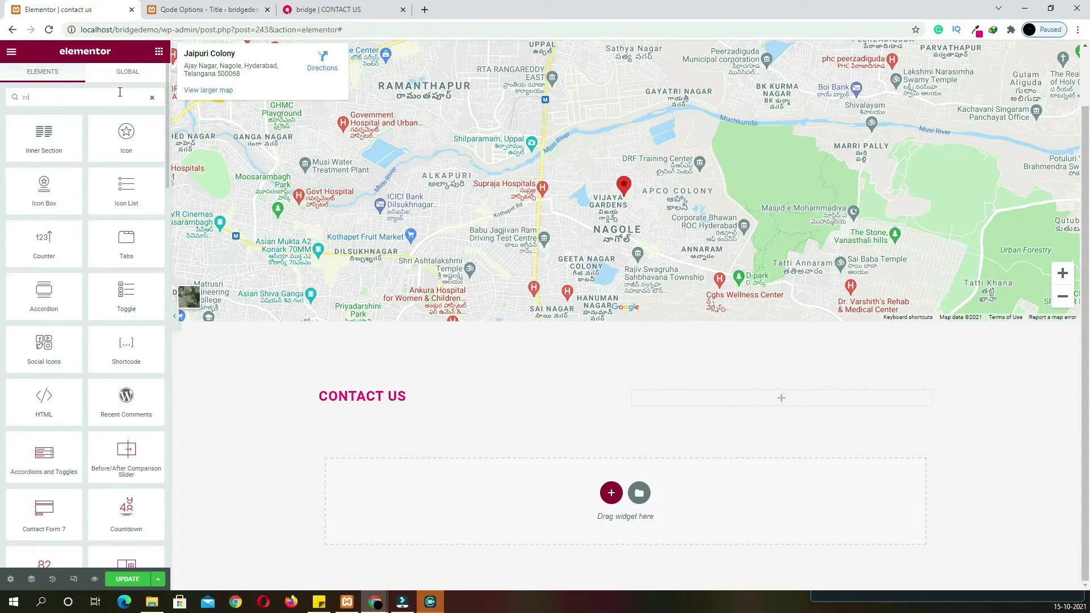
text(ntact)
drag(46, 152, 382, 400)
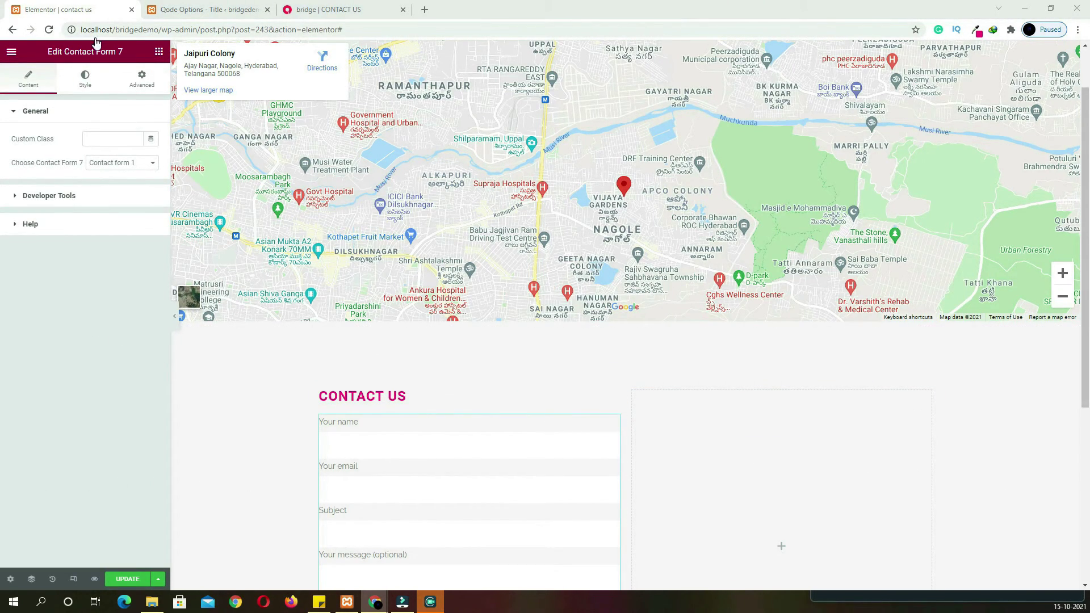
click(86, 79)
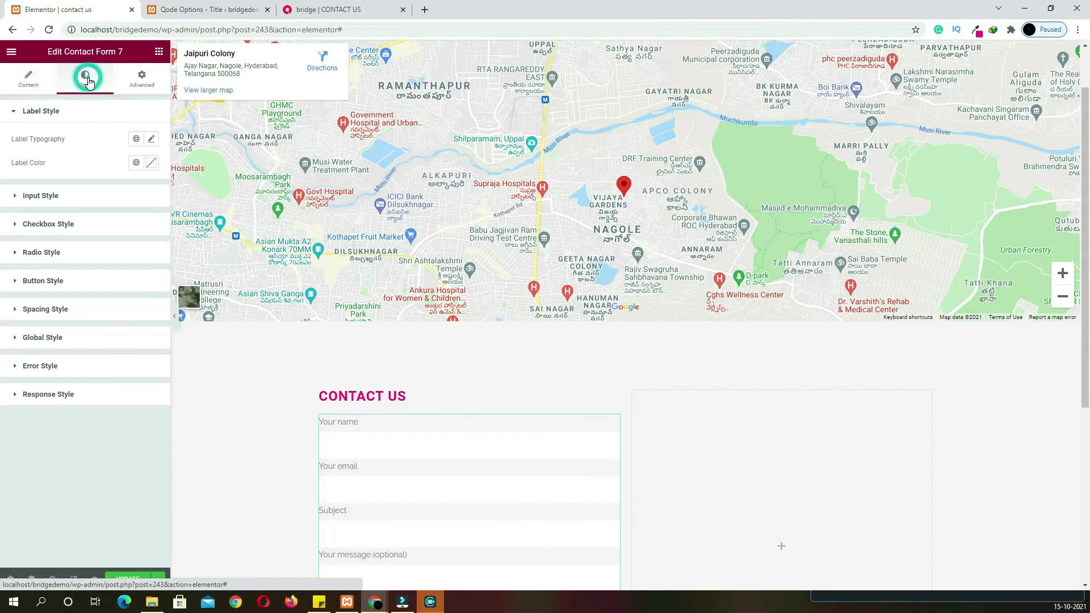
click(153, 139)
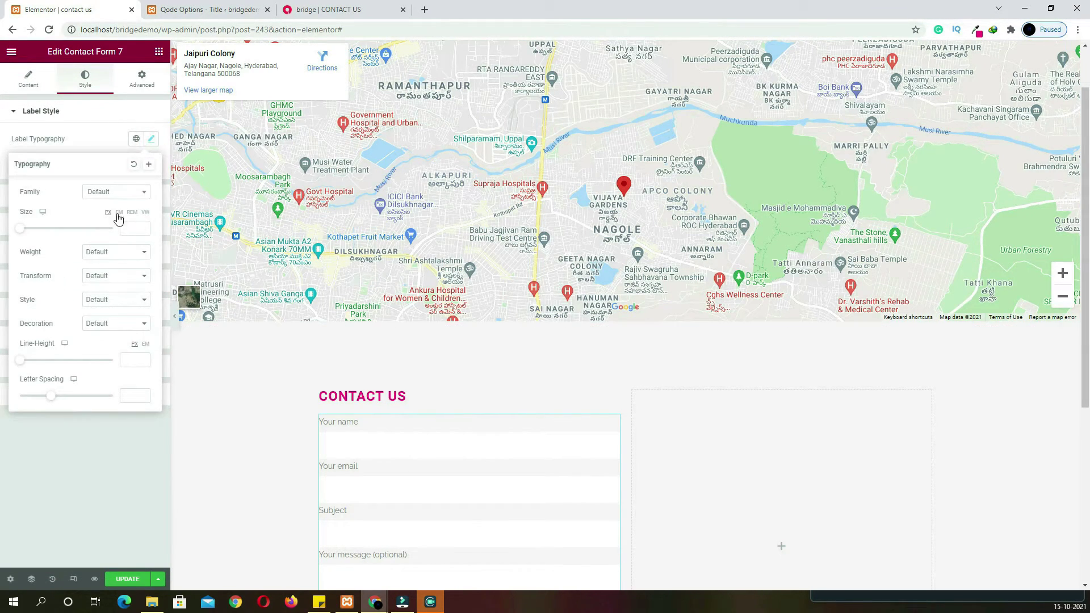
text(1)
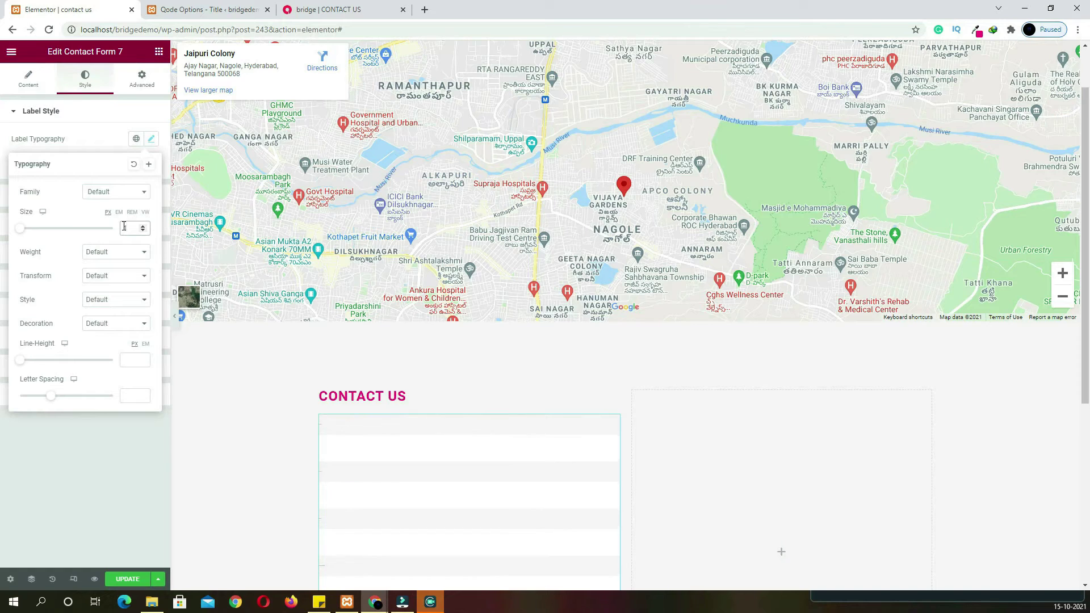
text(7)
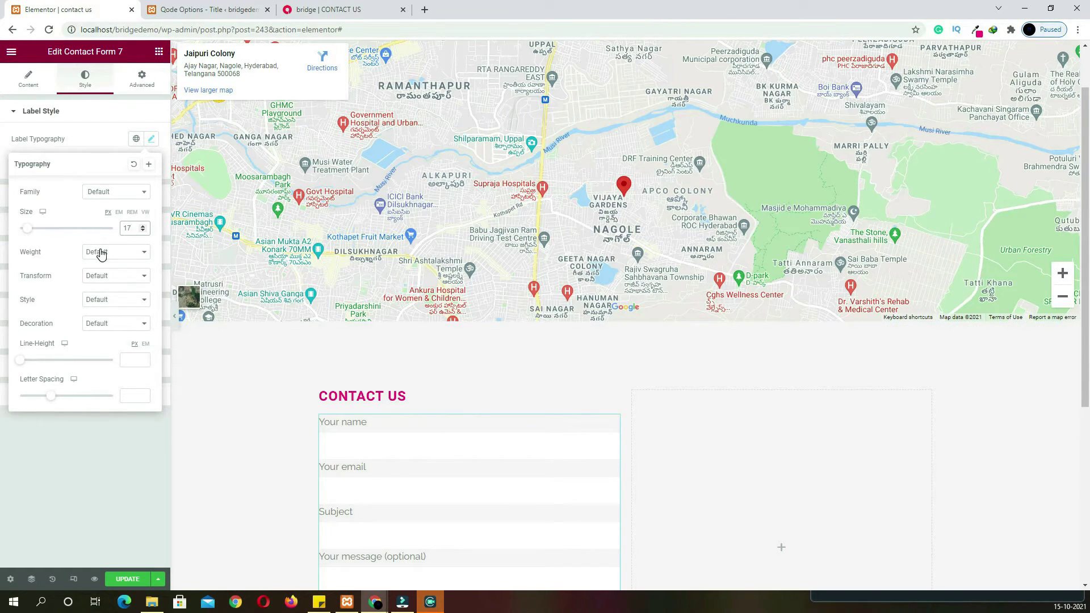
click(101, 254)
click(100, 311)
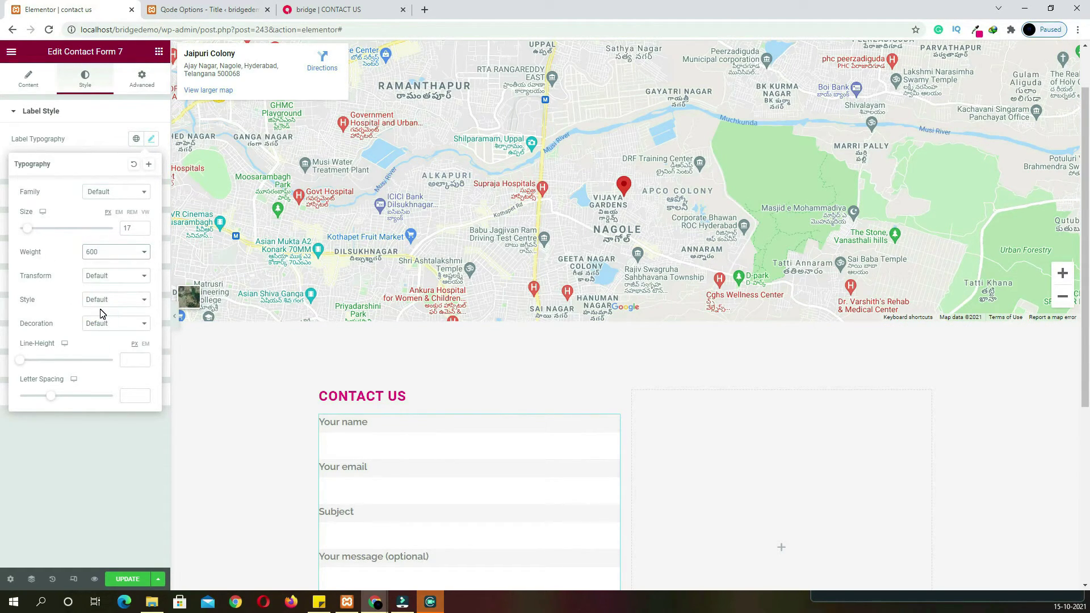
click(90, 141)
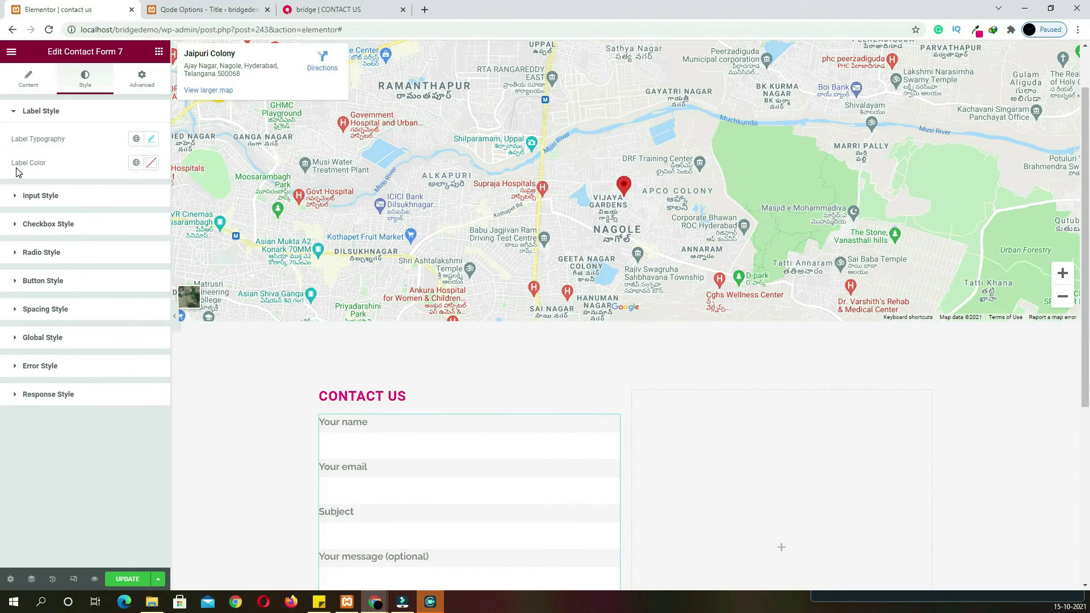
Colour the form labels #4D4D4D, then select the address details on the live contact page
click(151, 170)
drag(88, 246, 21, 272)
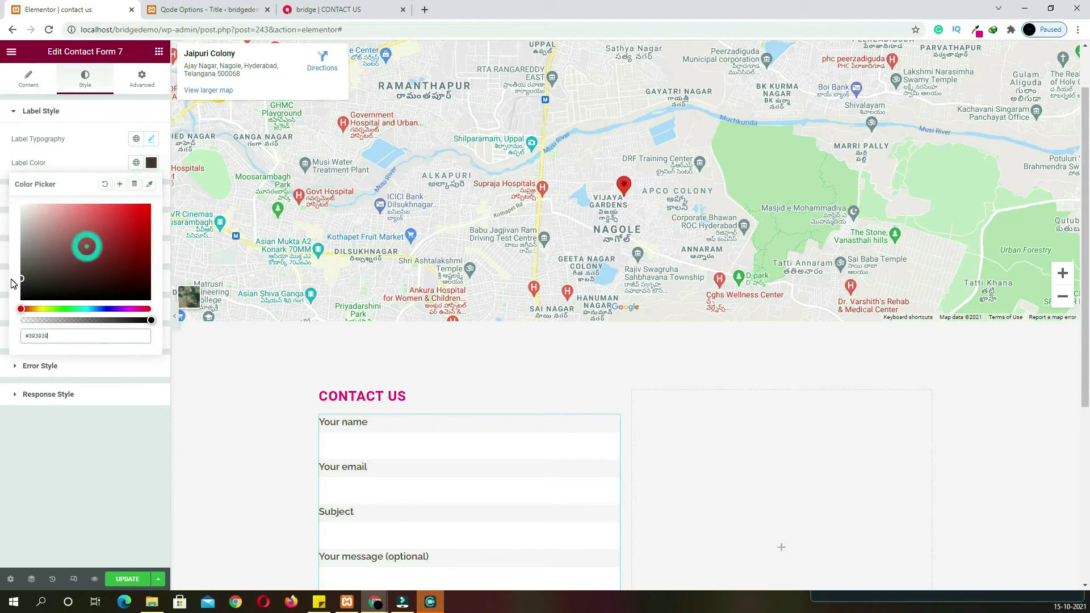
scroll(742, 421, down, 5)
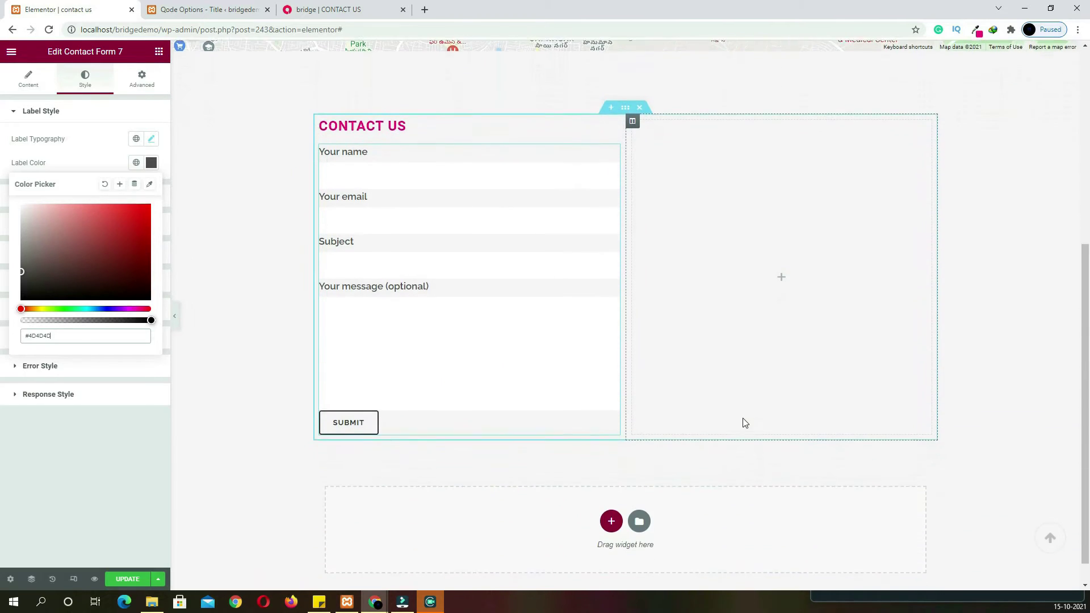
key(ctrl+3)
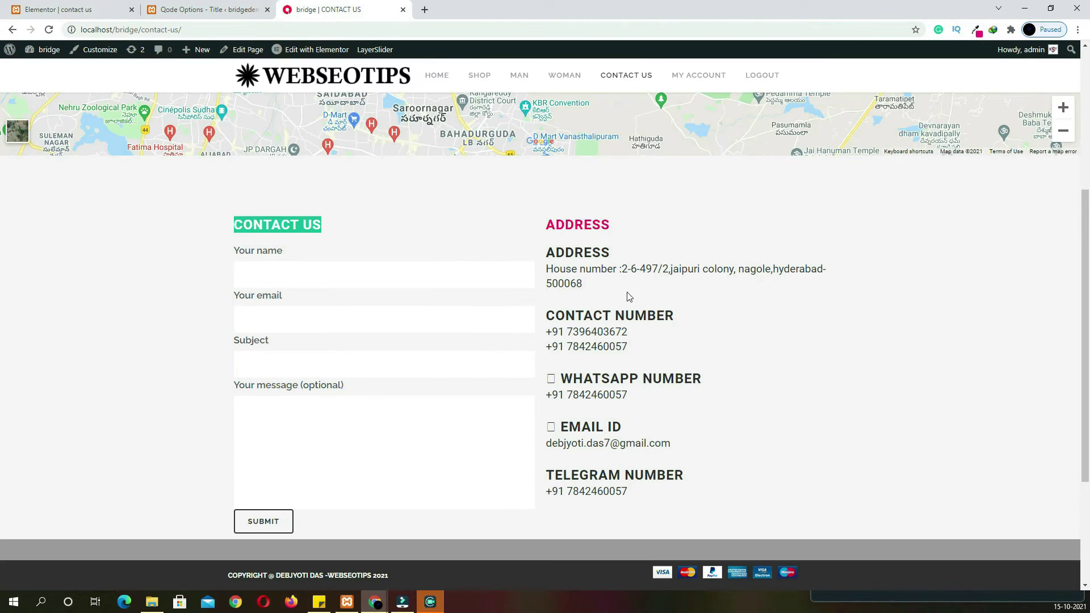
drag(653, 501, 543, 257)
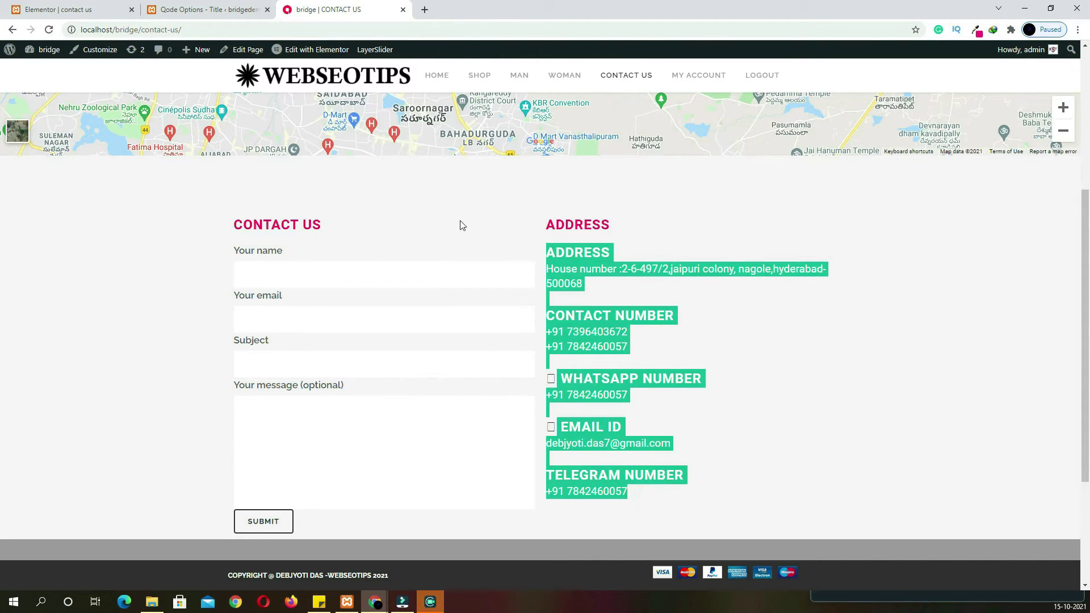
click(101, 14)
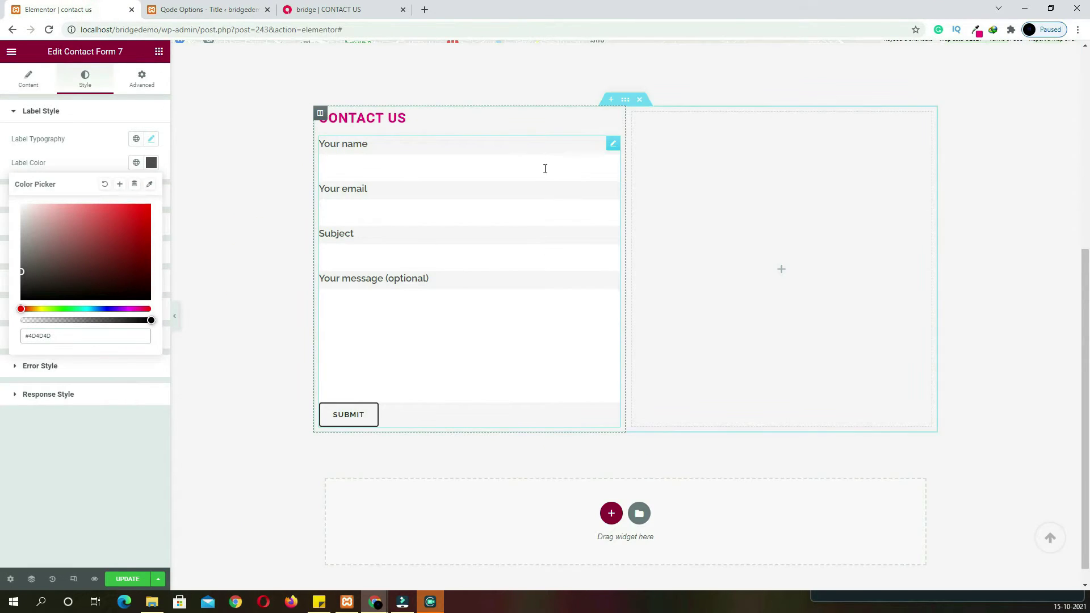
scroll(280, 200, up, 5)
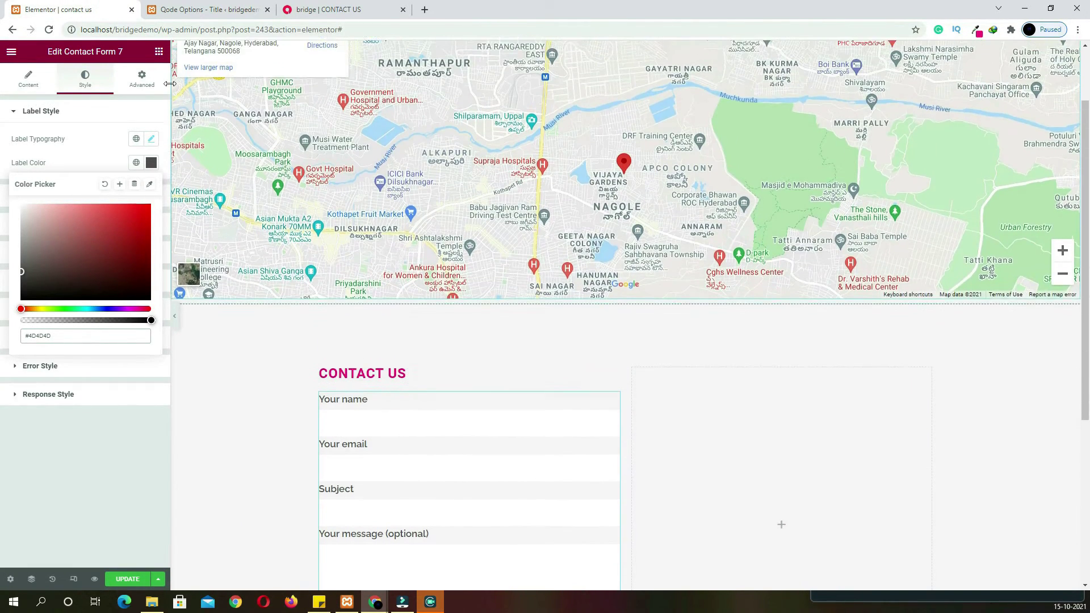
Add a heading to the right column reading 'ADDRESS', copied from the live page
click(159, 51)
drag(128, 159, 696, 397)
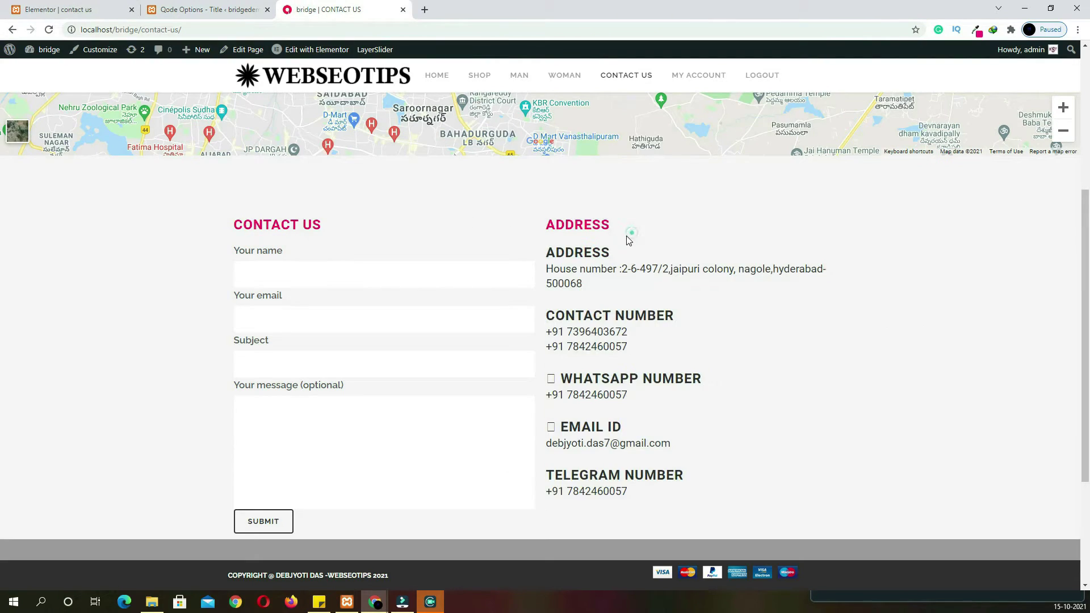
double_click(591, 225)
key(ctrl+c)
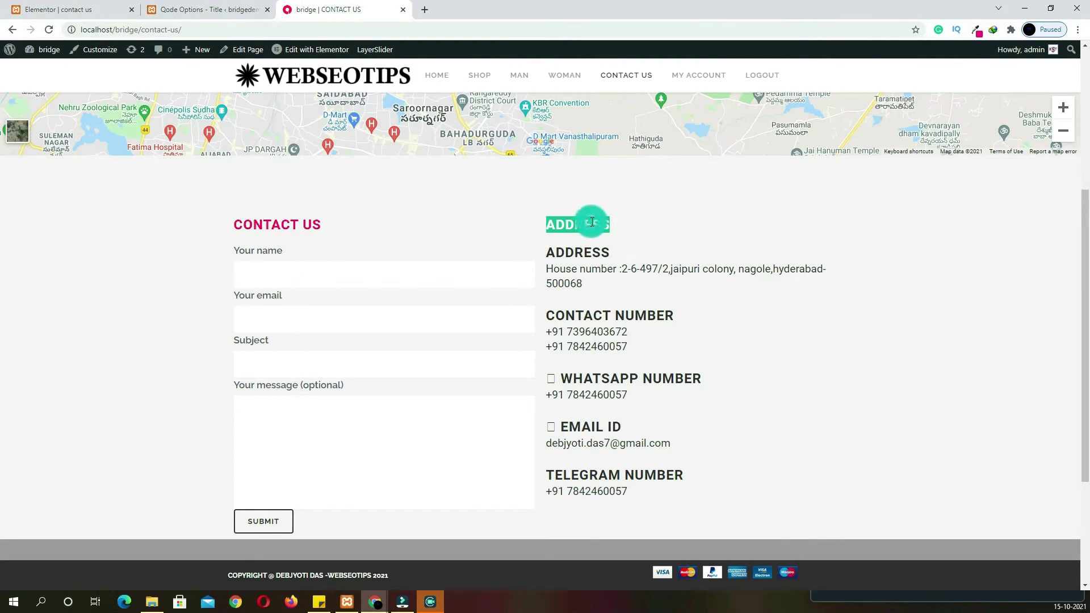
click(90, 17)
triple_click(100, 152)
key(ctrl+v)
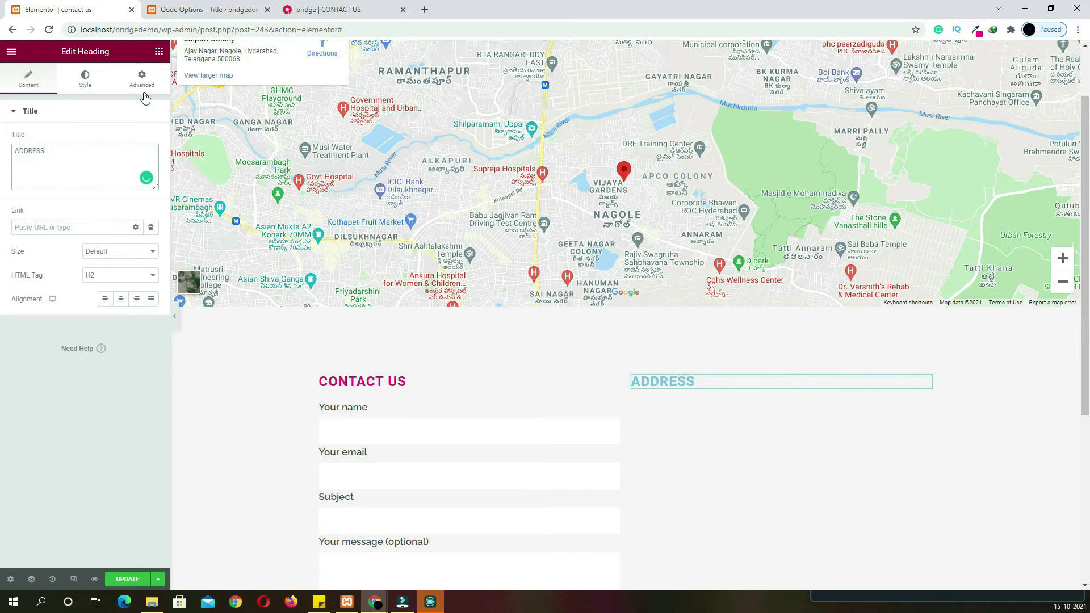
Set the ADDRESS heading colour to the magenta global colour
click(141, 79)
click(84, 78)
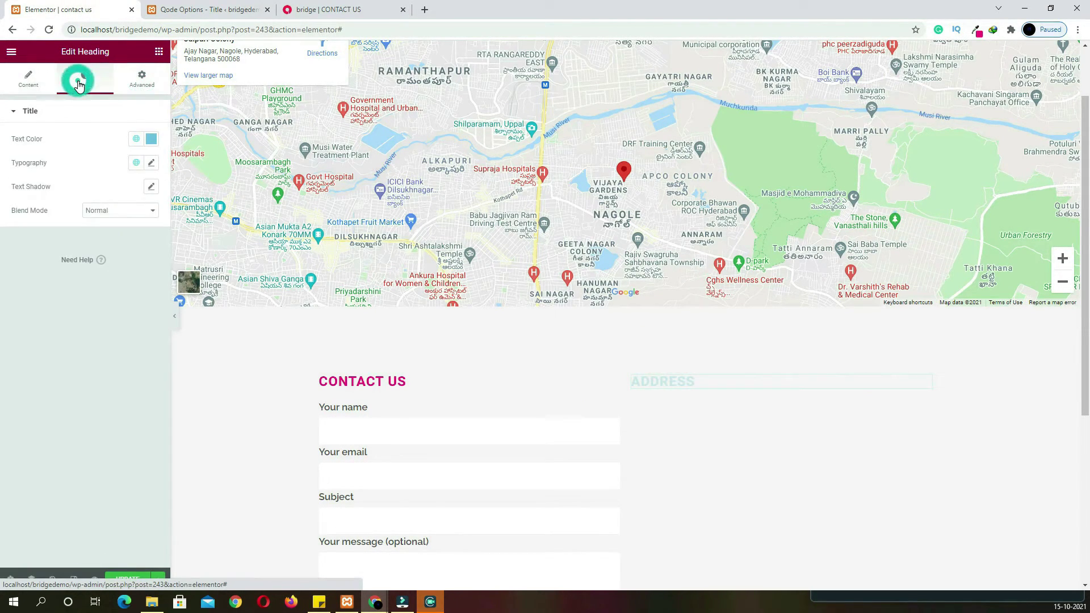
click(151, 139)
click(134, 139)
scroll(53, 275, down, 2)
click(49, 313)
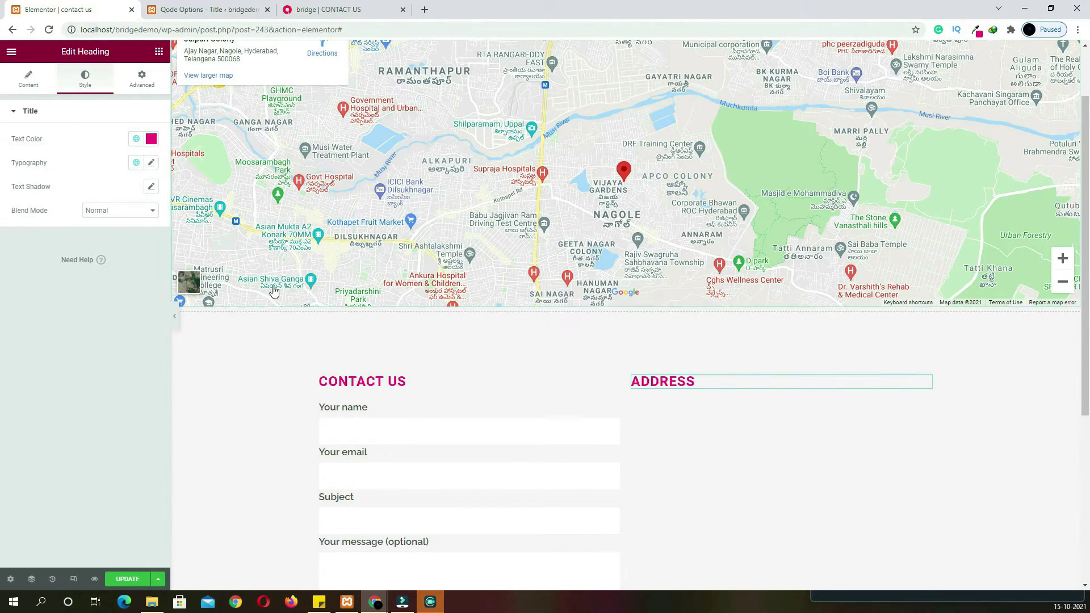
Place a Text Editor widget beneath the ADDRESS heading
click(141, 78)
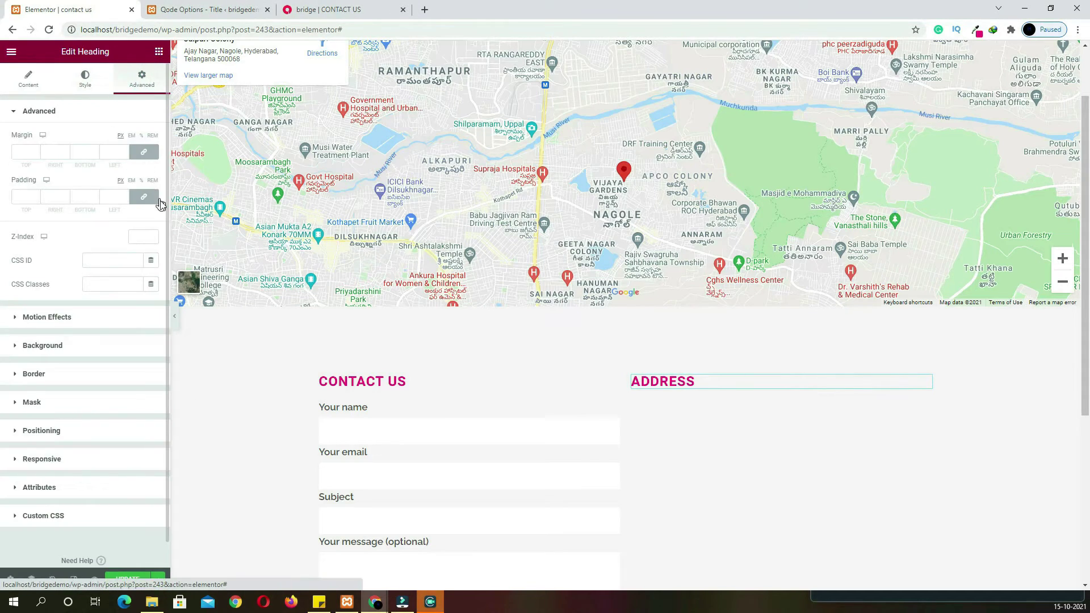
click(157, 52)
drag(126, 213, 718, 391)
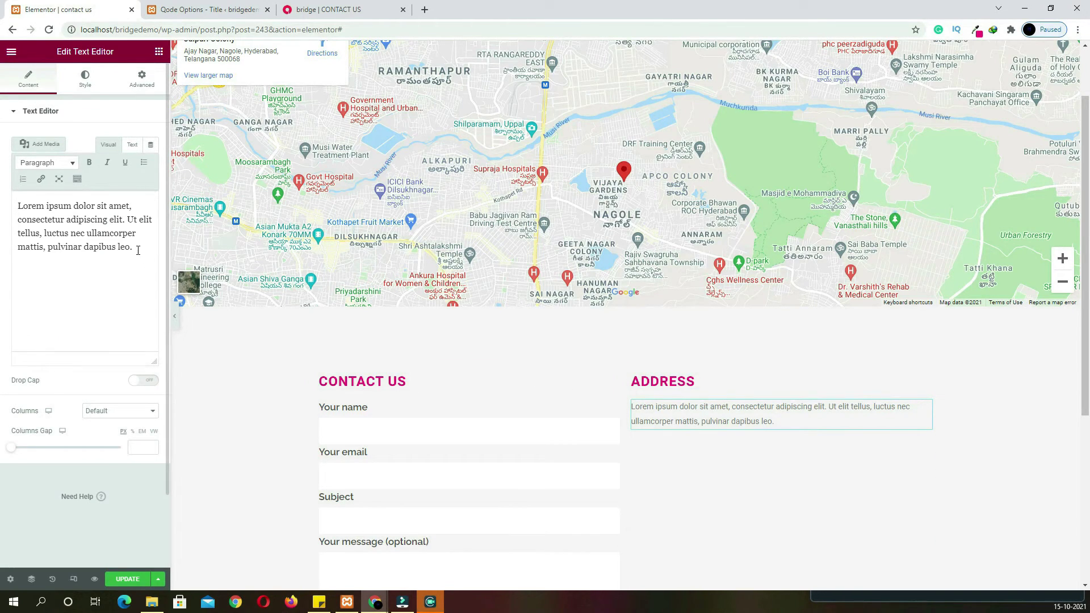
Replace the placeholder paragraph with the ADDRESS heading copied from the live contact page
triple_click(140, 247)
key(BackSpace)
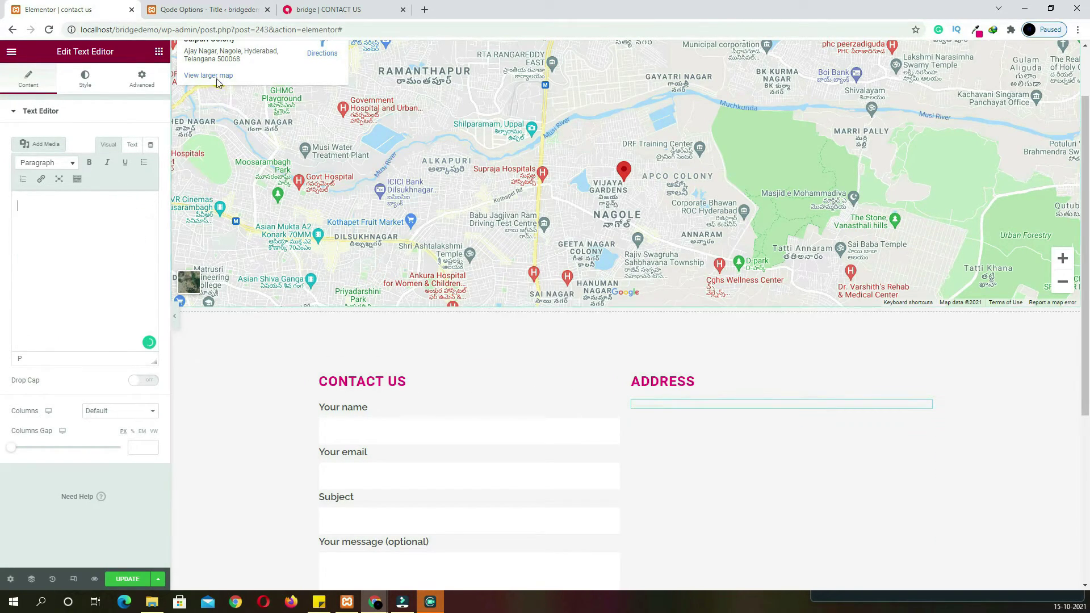
click(312, 9)
double_click(582, 256)
key(ctrl+c)
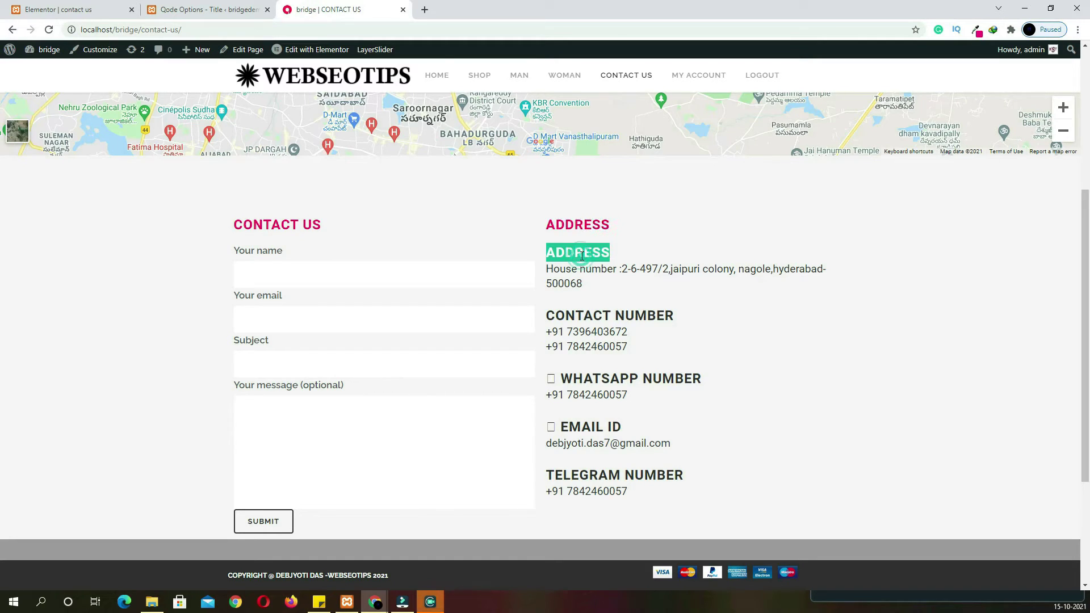
click(68, 10)
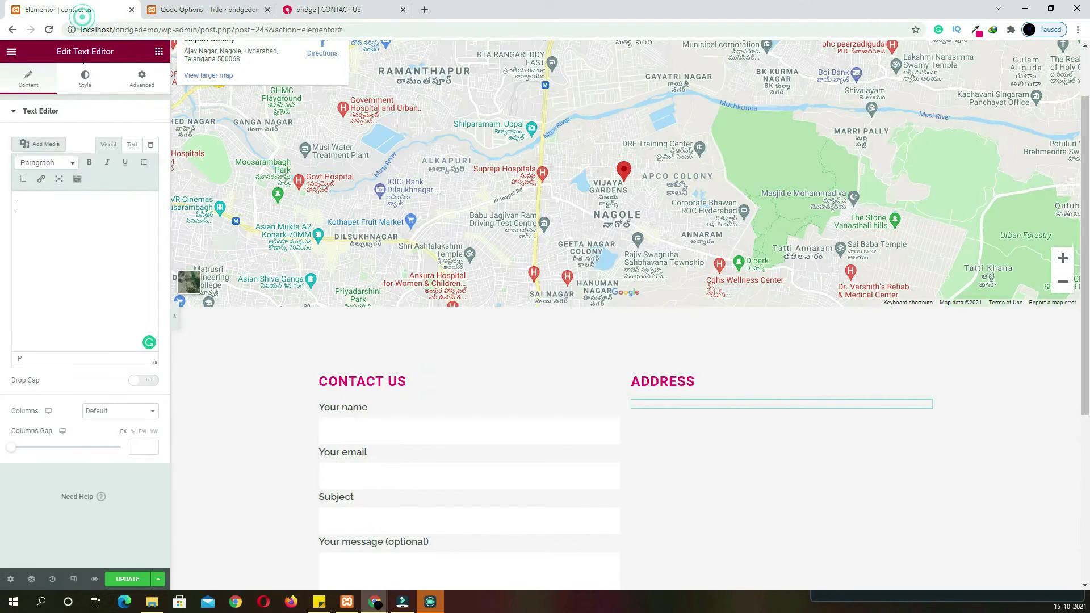
click(77, 180)
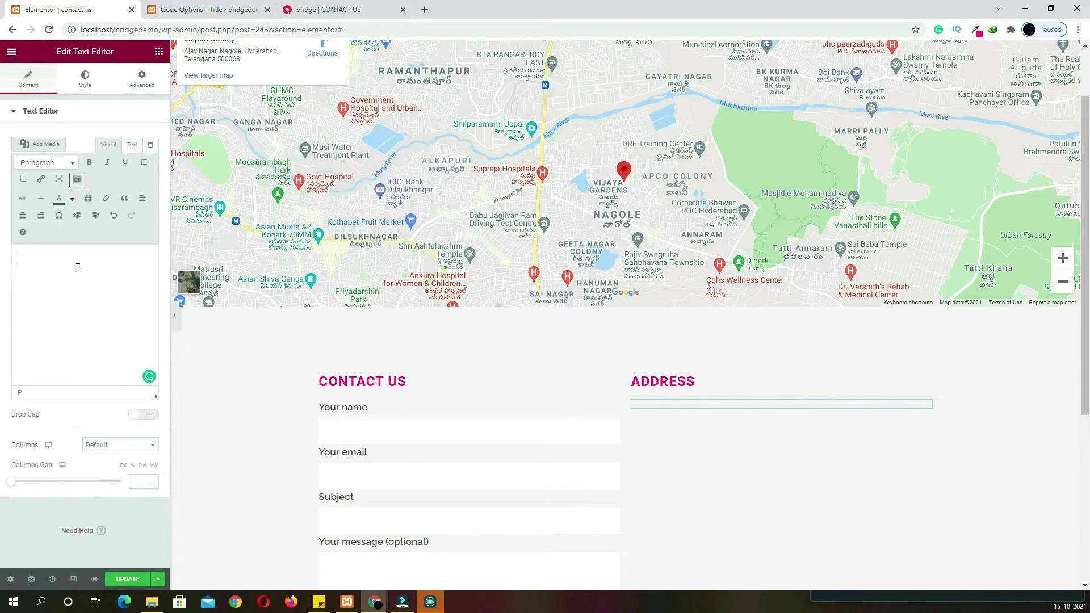
key(ctrl+v)
drag(102, 267, 20, 264)
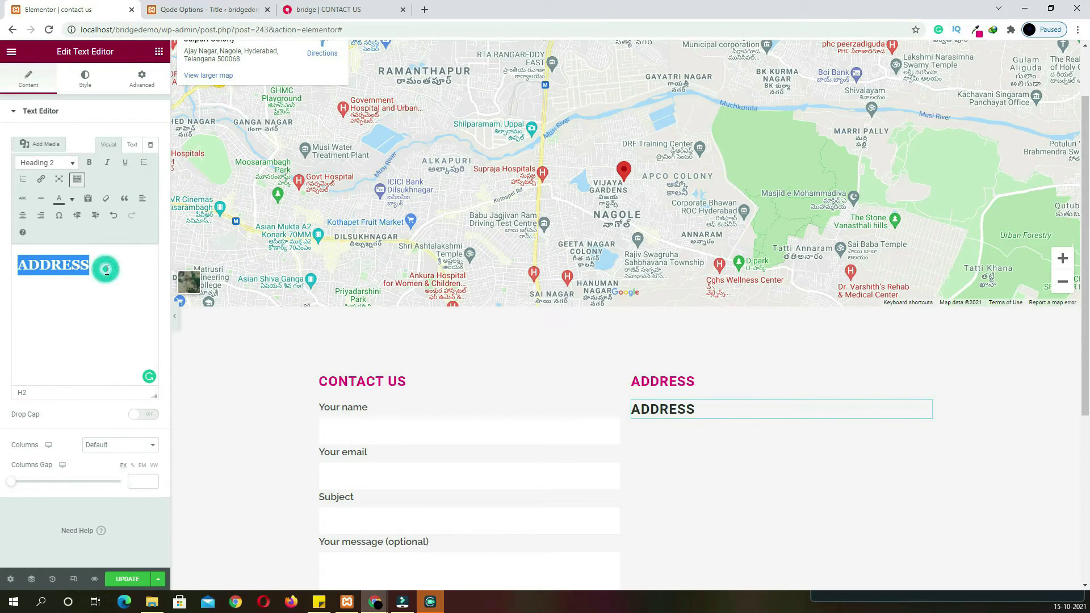
Paste the house address from the live contact page on a new line under ADDRESS
click(324, 9)
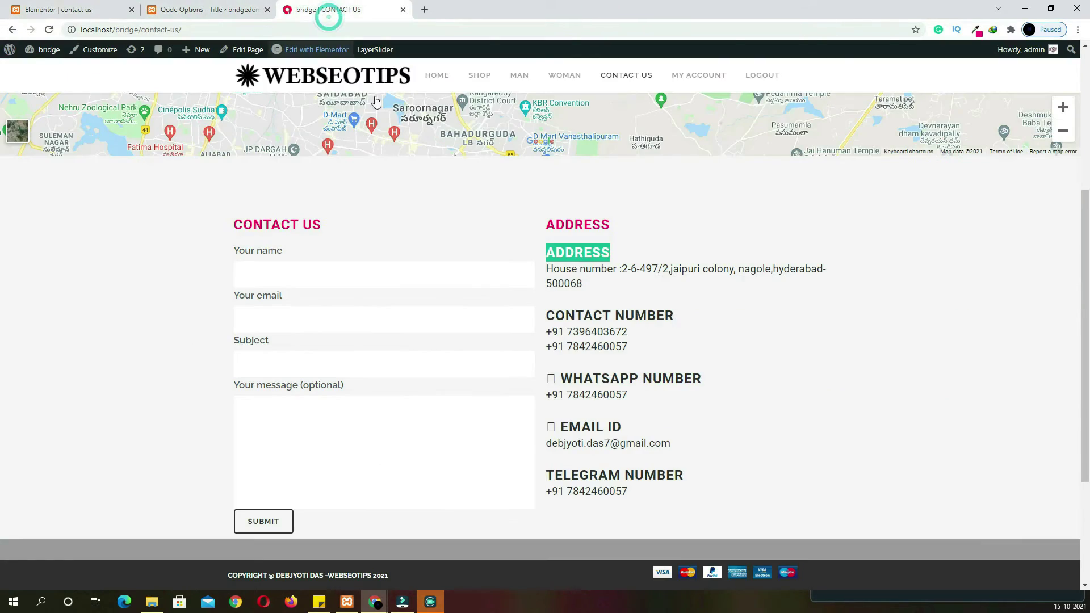
click(606, 291)
drag(602, 288, 544, 271)
key(ctrl+c)
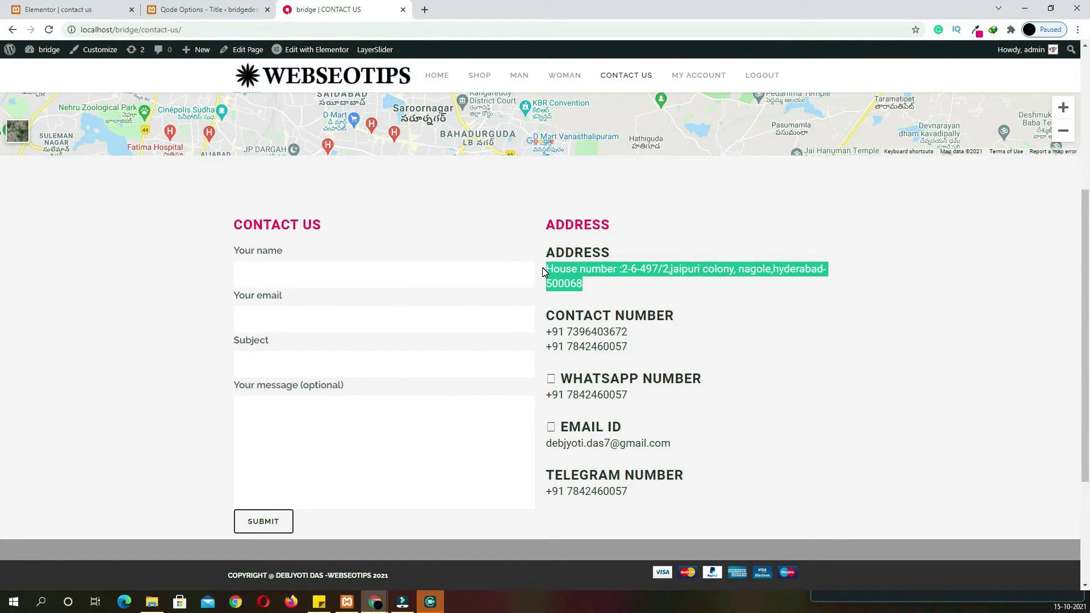
click(90, 11)
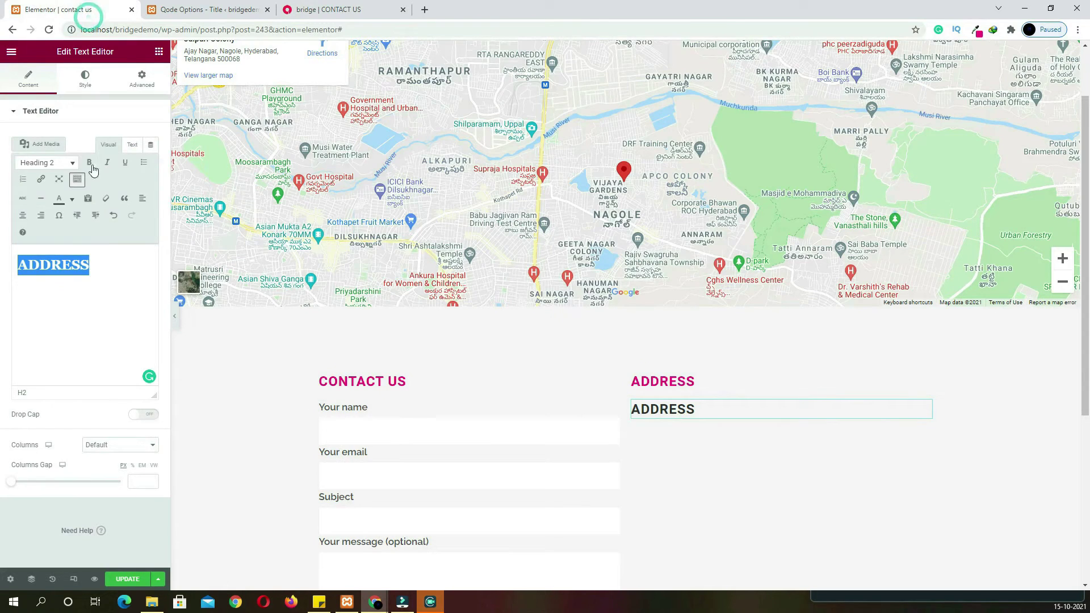
click(115, 266)
key(Return)
key(ctrl+v)
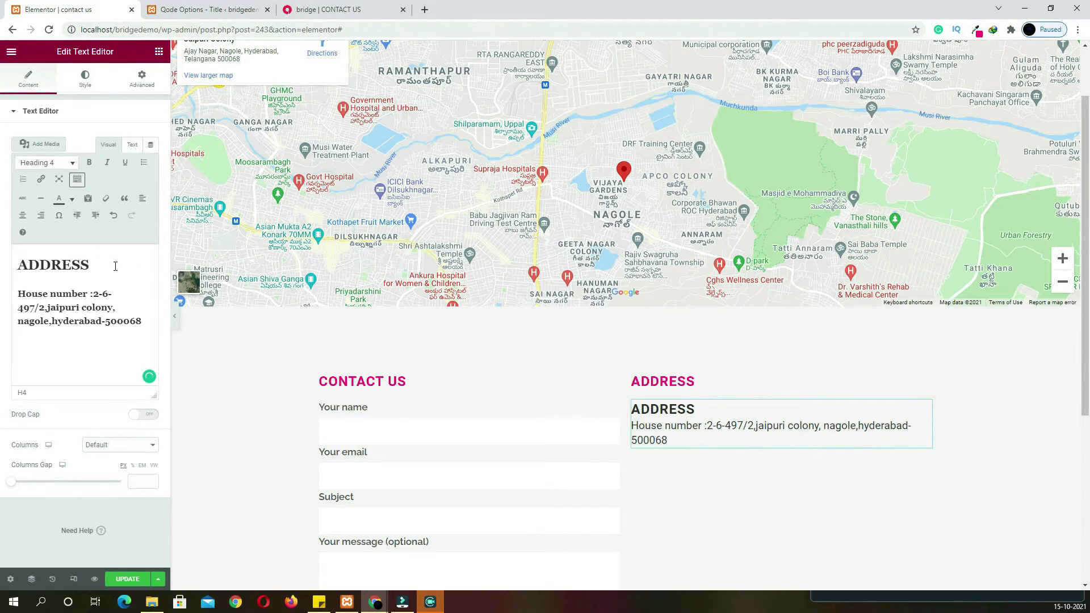
Paste the contact number, WhatsApp, email and Telegram details from the live page after the address
click(189, 17)
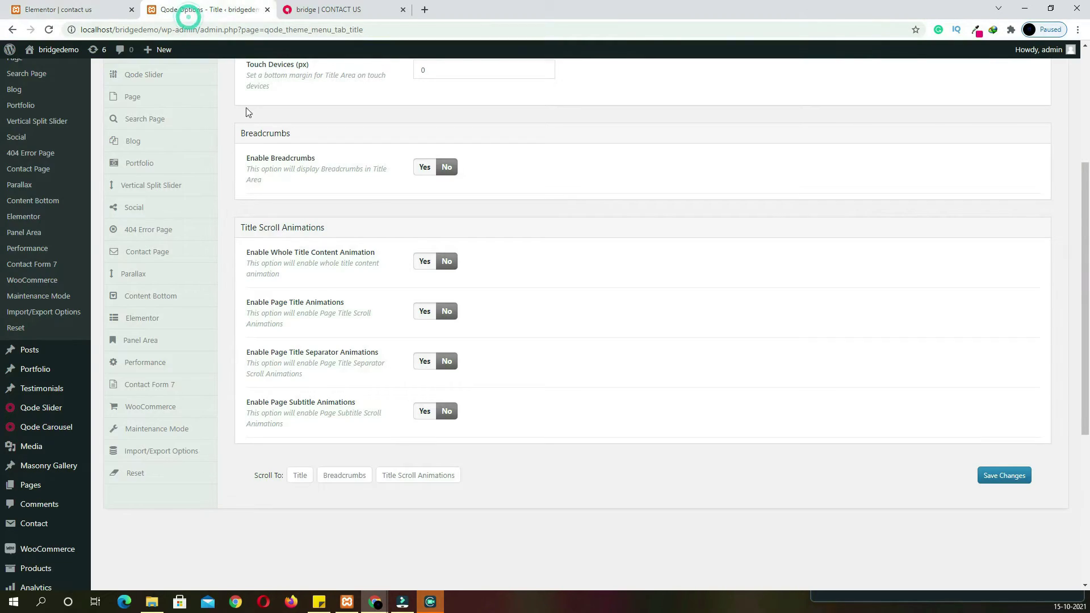
click(341, 9)
scroll(550, 289, down, 2)
drag(639, 310, 553, 127)
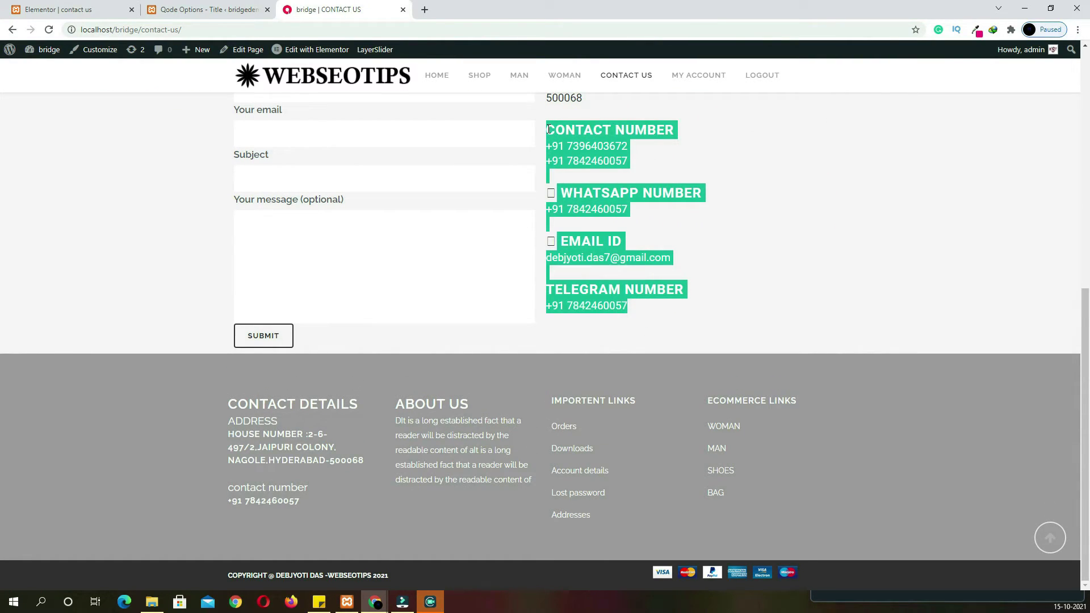
click(98, 11)
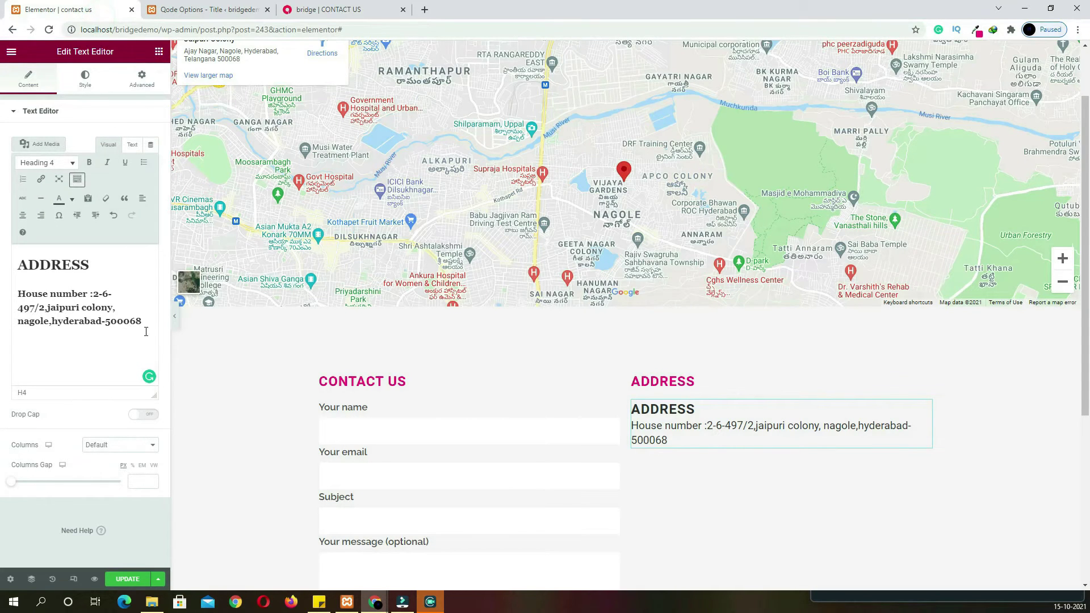
key(ctrl+v)
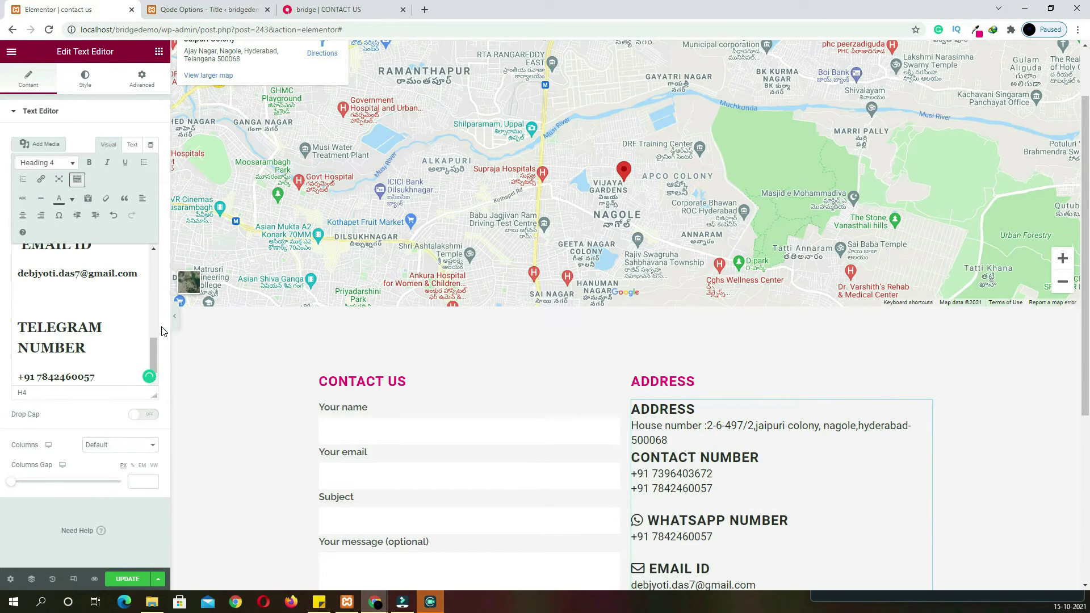
Remove the blank lines between the contact sections and switch the block to its raw HTML view
scroll(737, 485, down, 5)
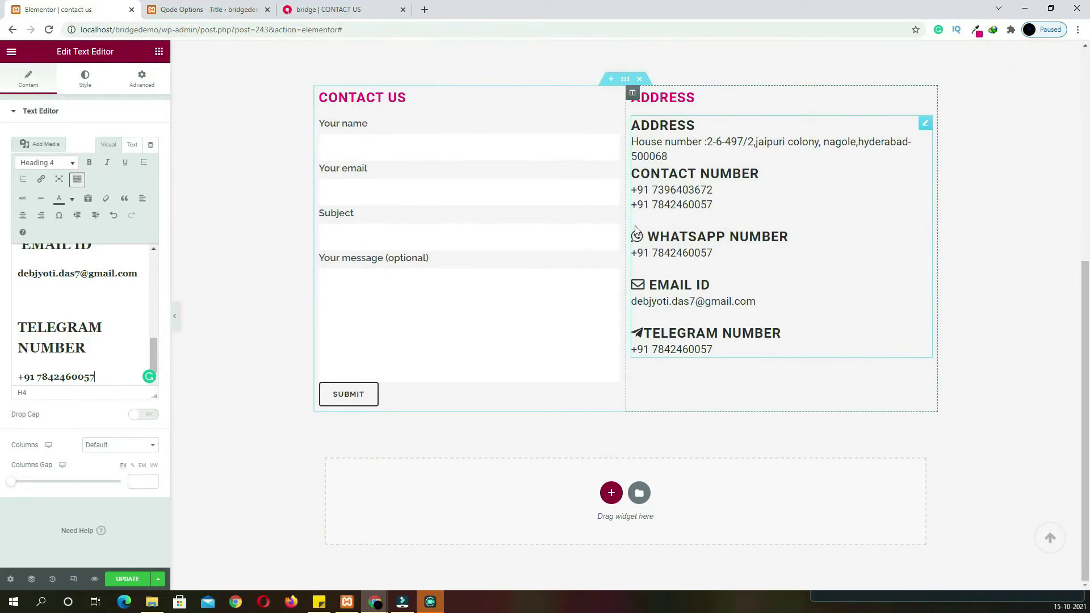
click(638, 239)
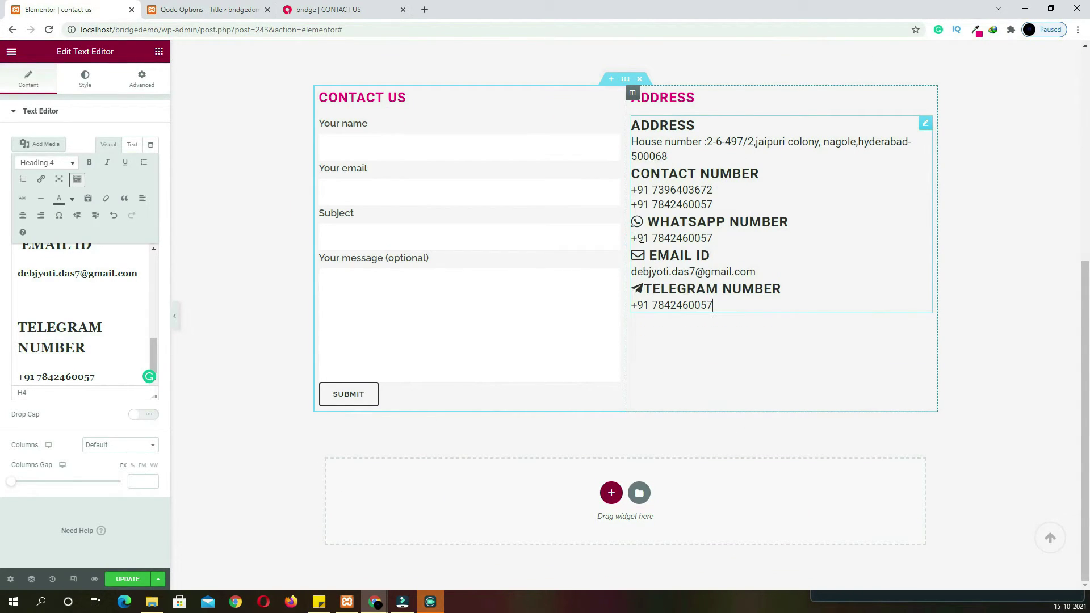
click(136, 145)
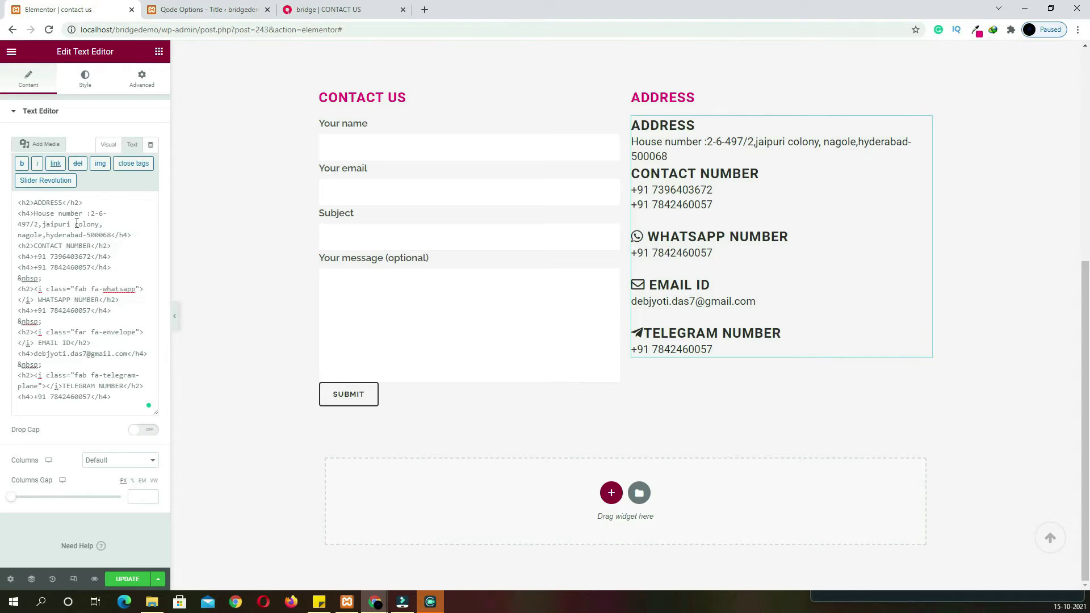
click(425, 10)
Search Font Awesome icons for 'map' and copy the solid map-marker-alt icon's HTML snippet
click(427, 28)
text(fon)
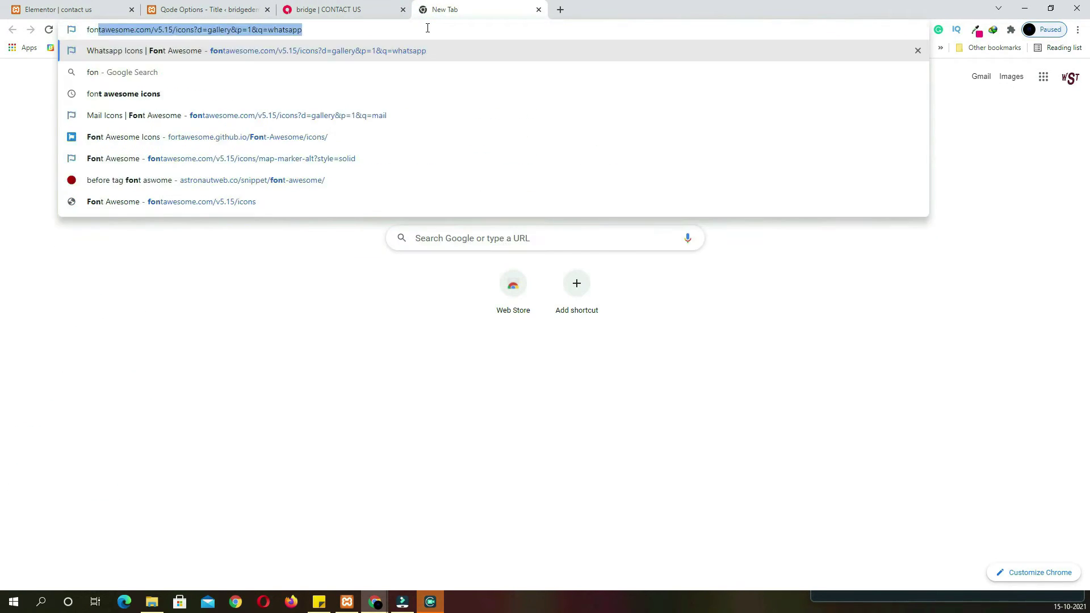
click(267, 115)
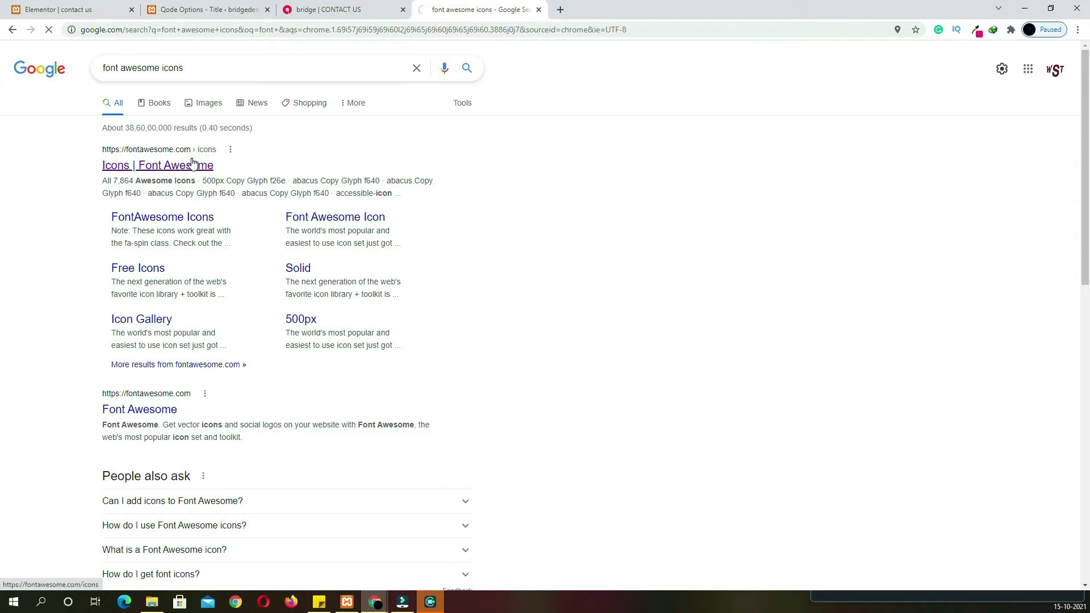
click(150, 170)
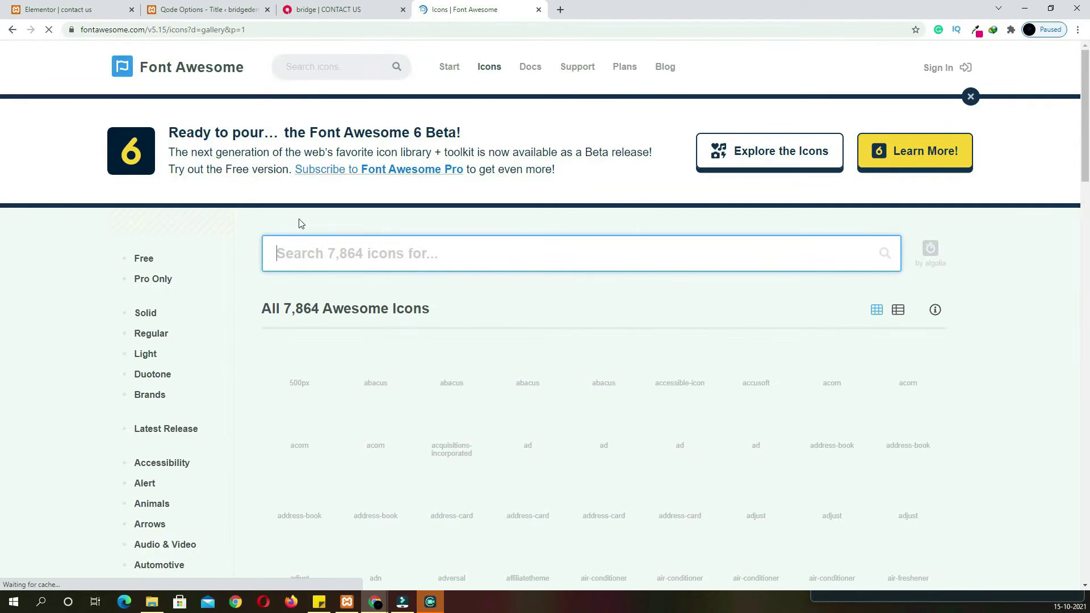
text(map)
scroll(528, 477, down, 4)
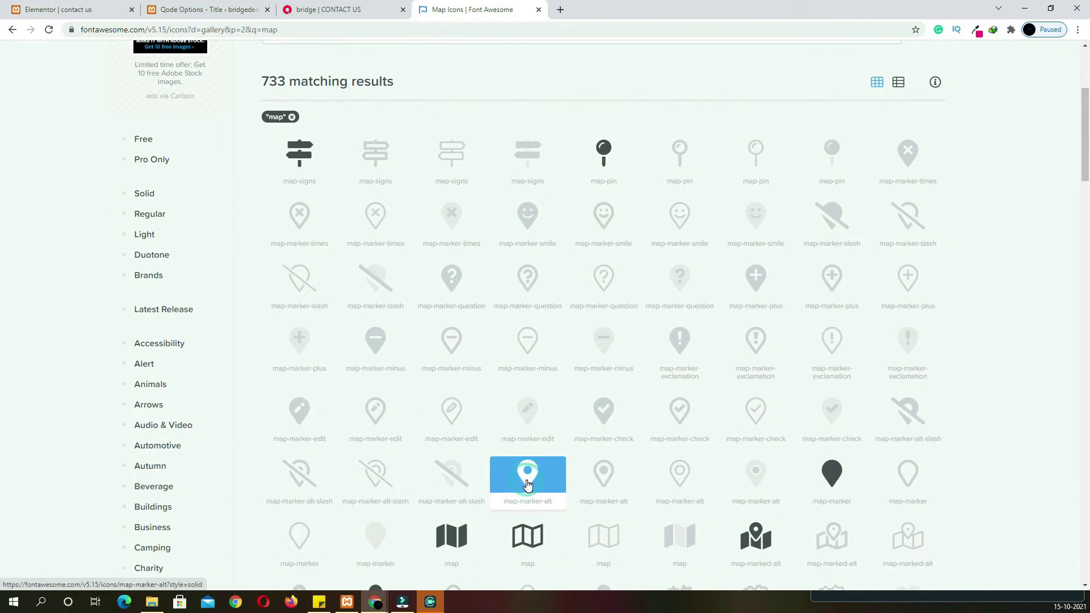
click(528, 485)
click(321, 281)
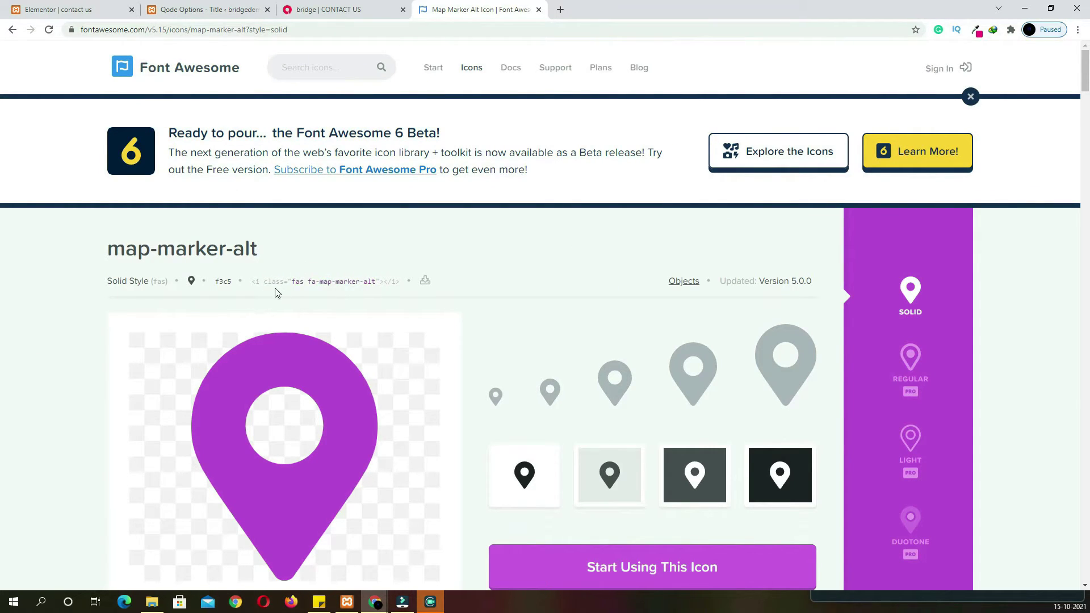
click(95, 12)
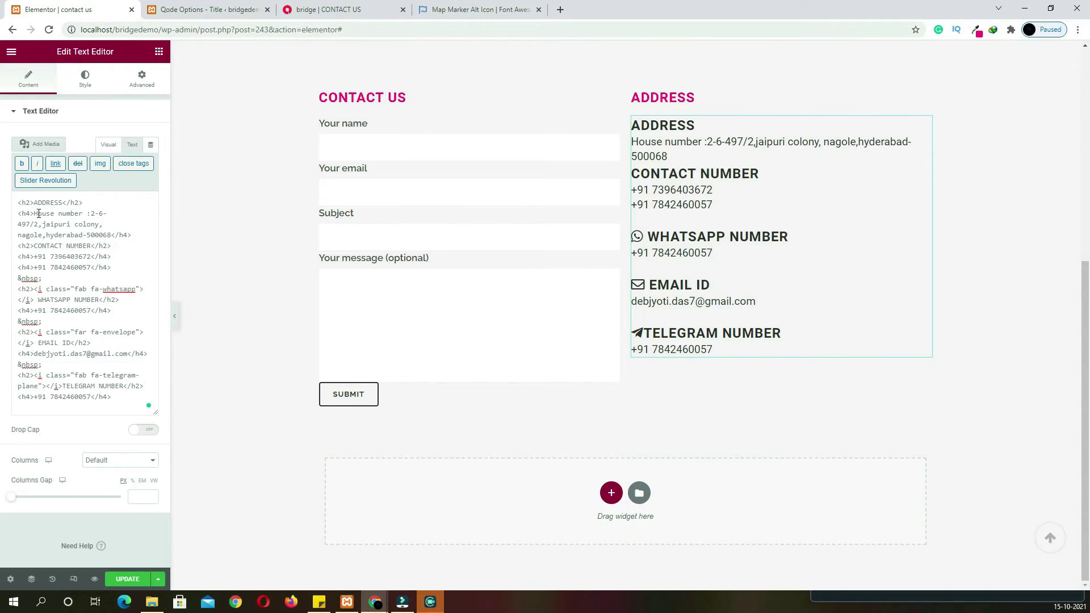
Insert the map-marker-alt icon tag before the ADDRESS heading, then search Font Awesome for 'call'
key(ctrl+v)
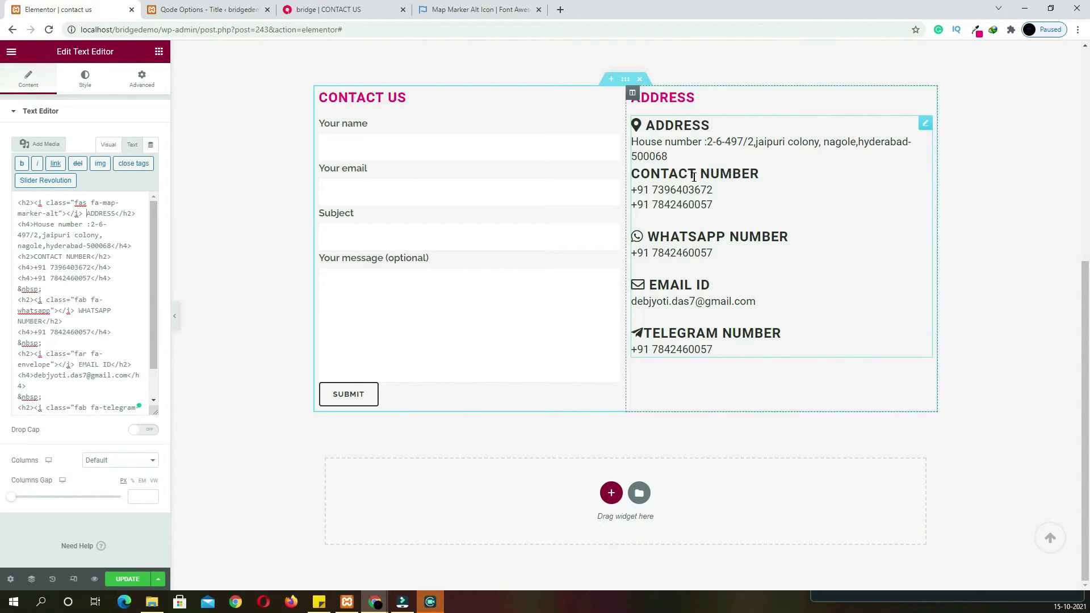
click(346, 13)
click(477, 10)
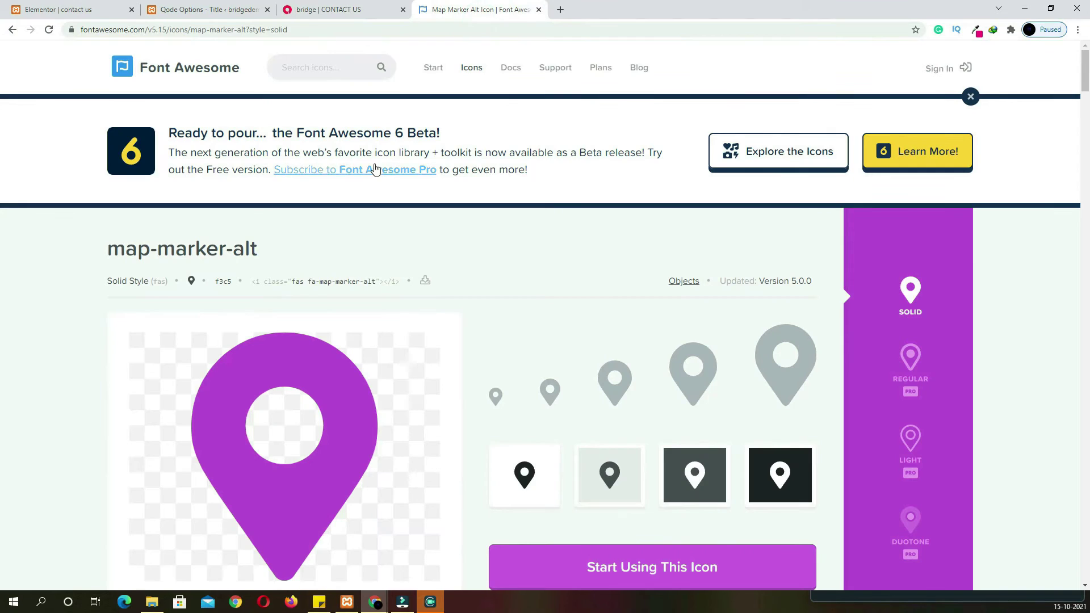
click(324, 70)
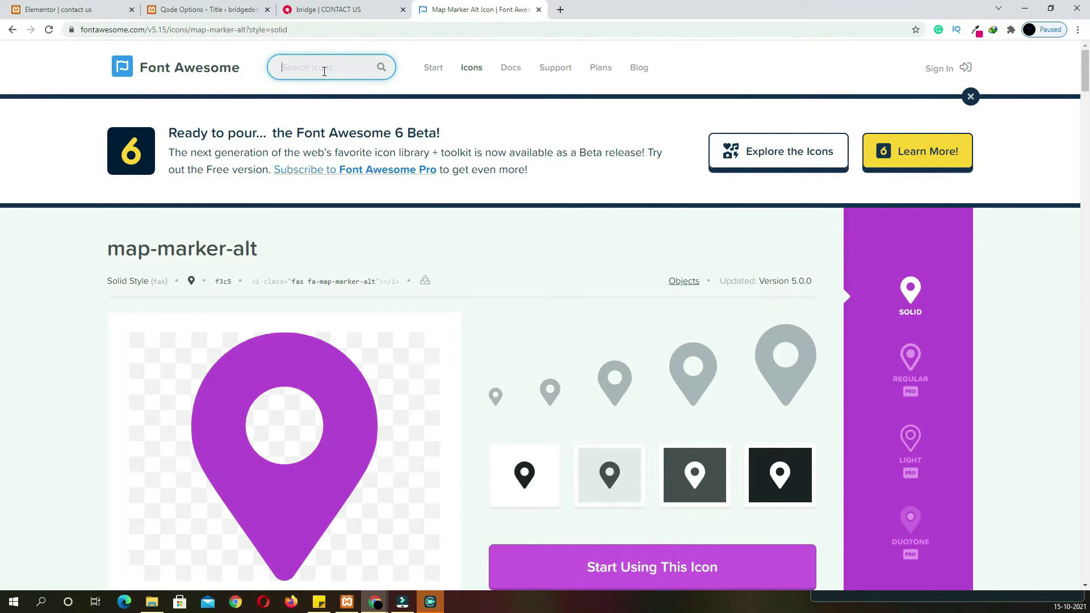
key(Return)
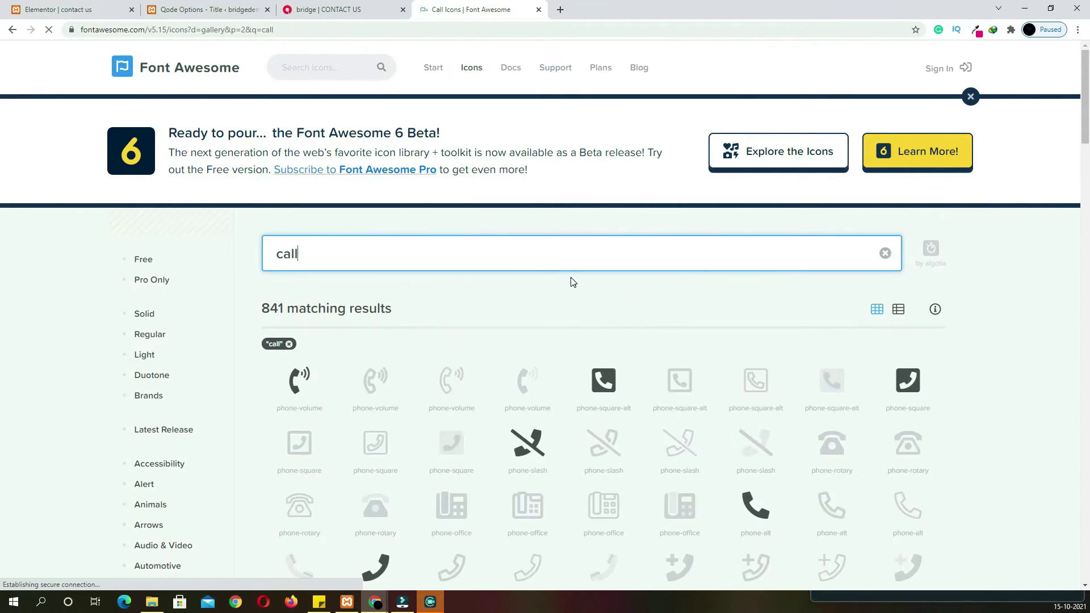
scroll(585, 340, down, 1)
scroll(593, 420, down, 2)
Copy the phone-alt icon snippet and insert it before the CONTACT NUMBER heading
click(747, 348)
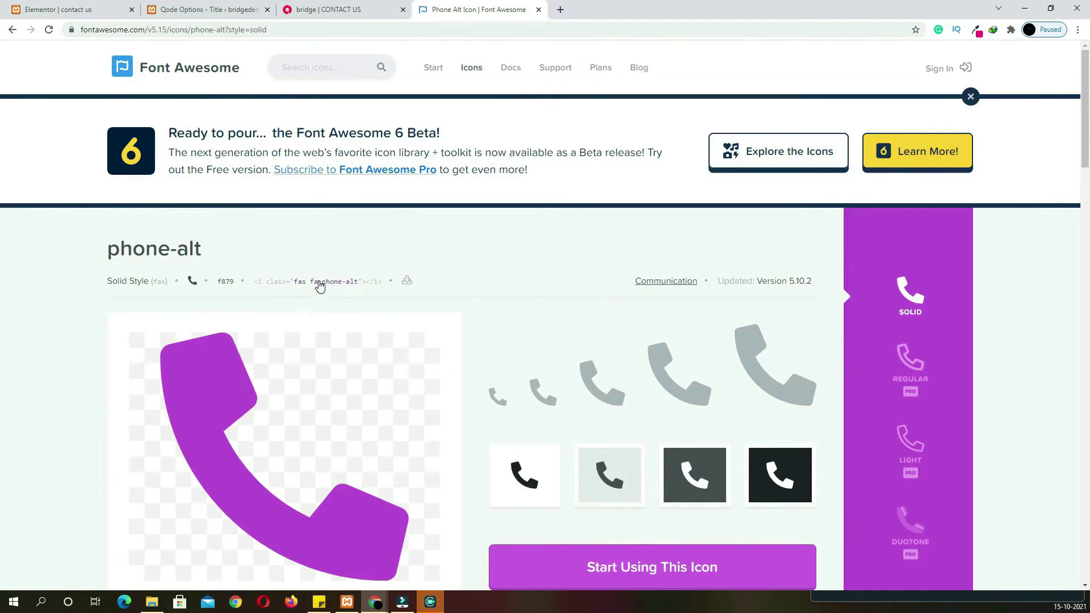
click(318, 282)
click(56, 10)
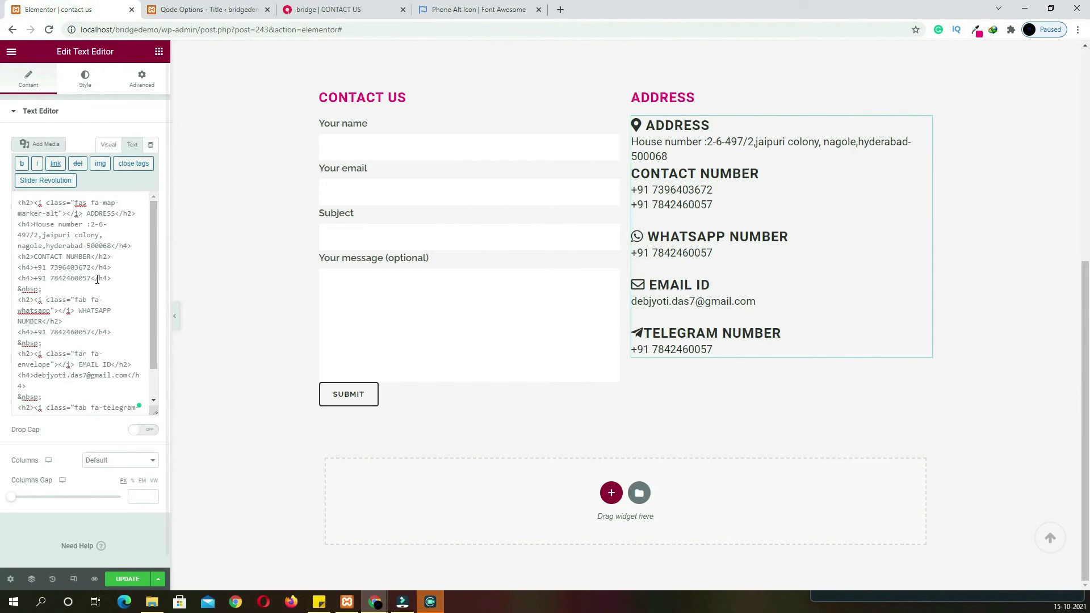
click(33, 257)
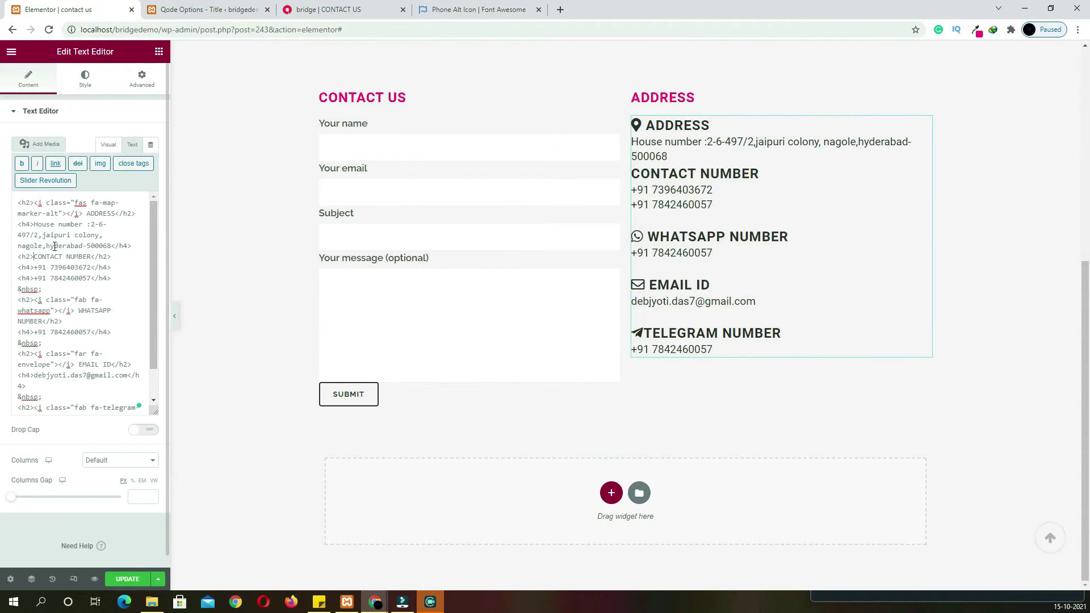
key(ctrl+v)
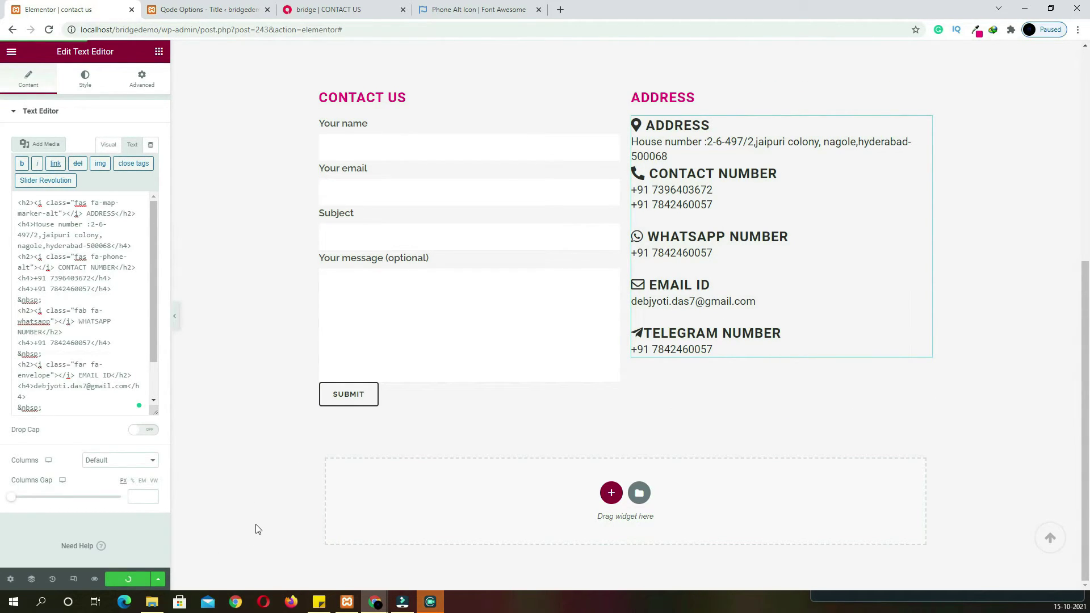
scroll(258, 528, up, 4)
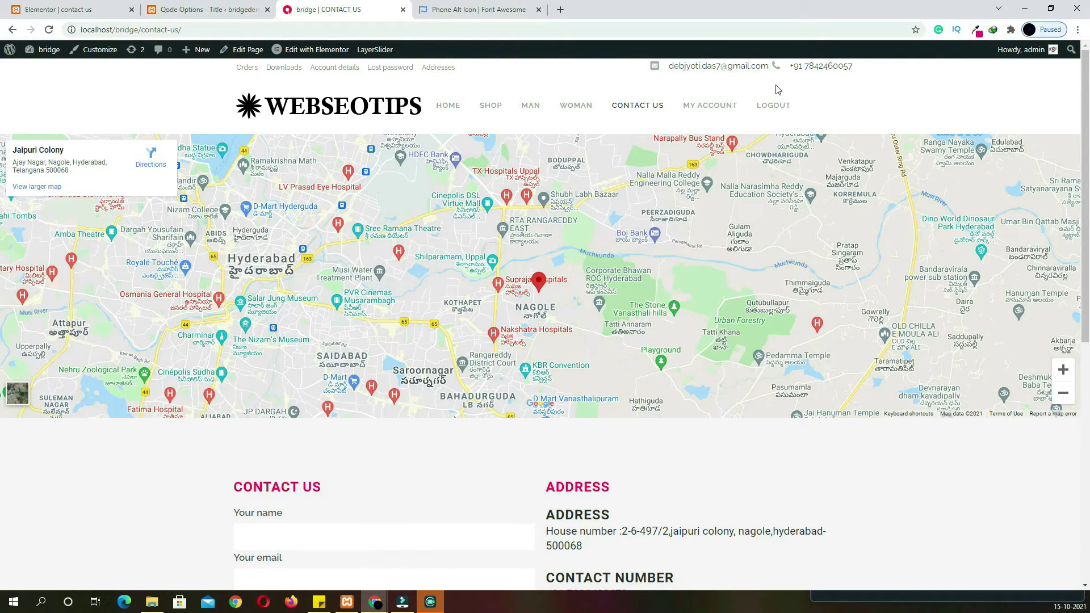
Leave Elementor for the dashboard and go to Appearance > Menus
click(216, 9)
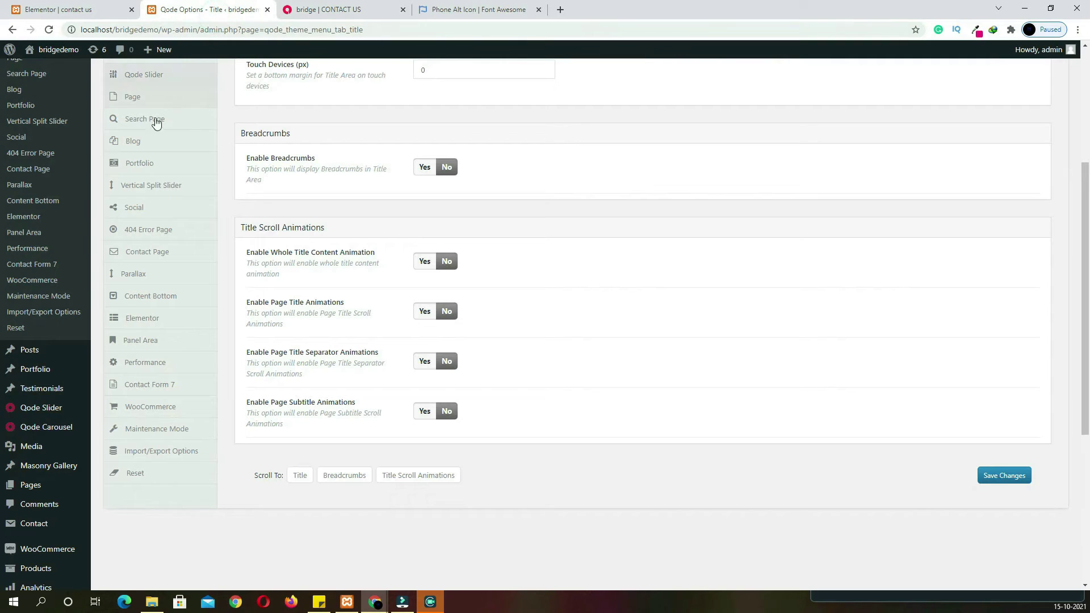
click(57, 9)
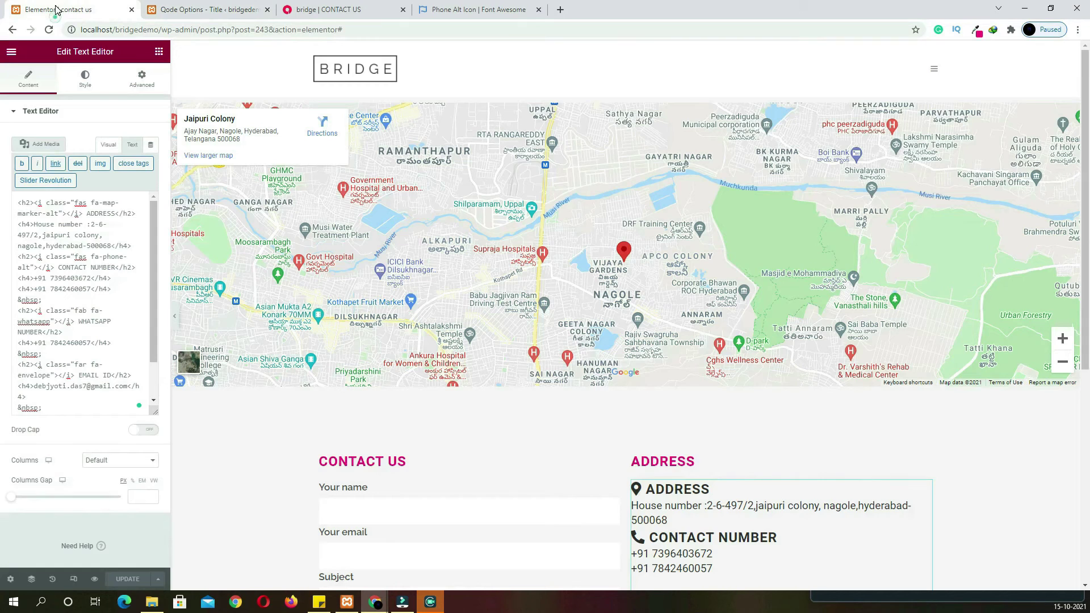
click(11, 52)
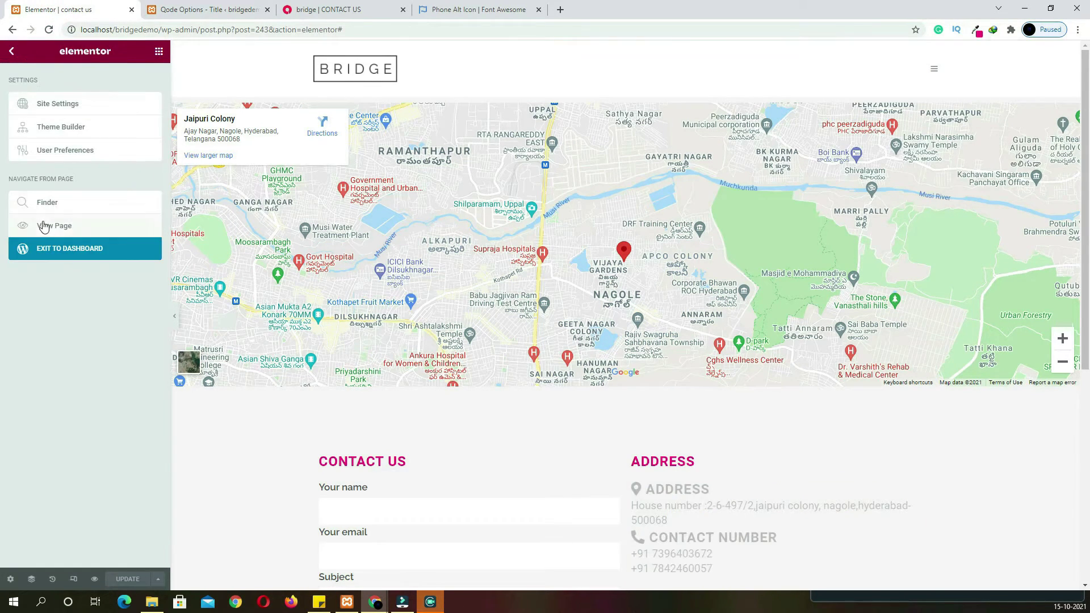
click(60, 256)
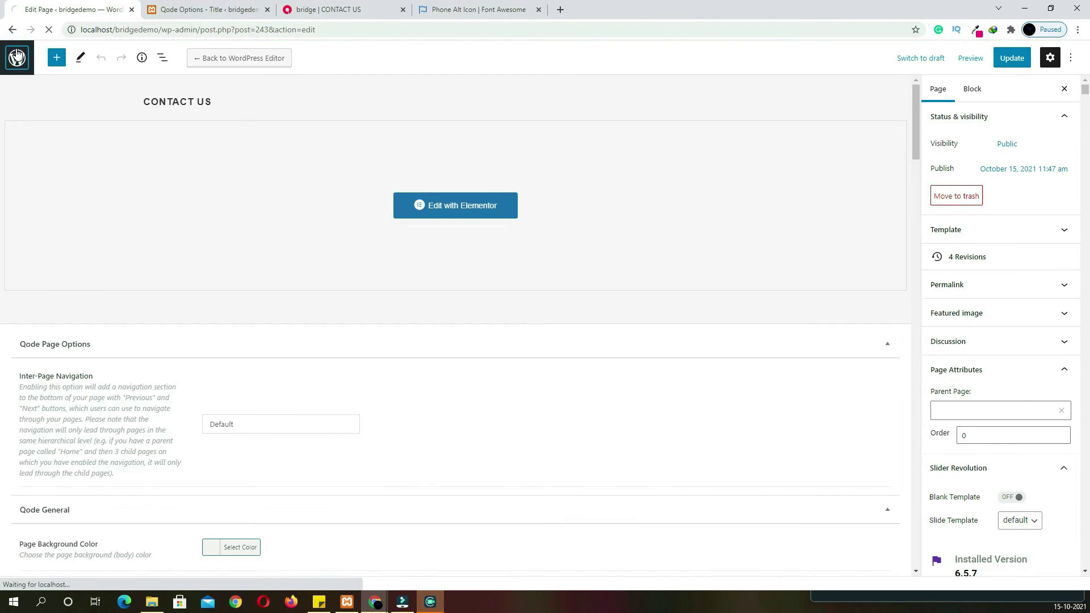
click(16, 57)
mouse_move(56, 412)
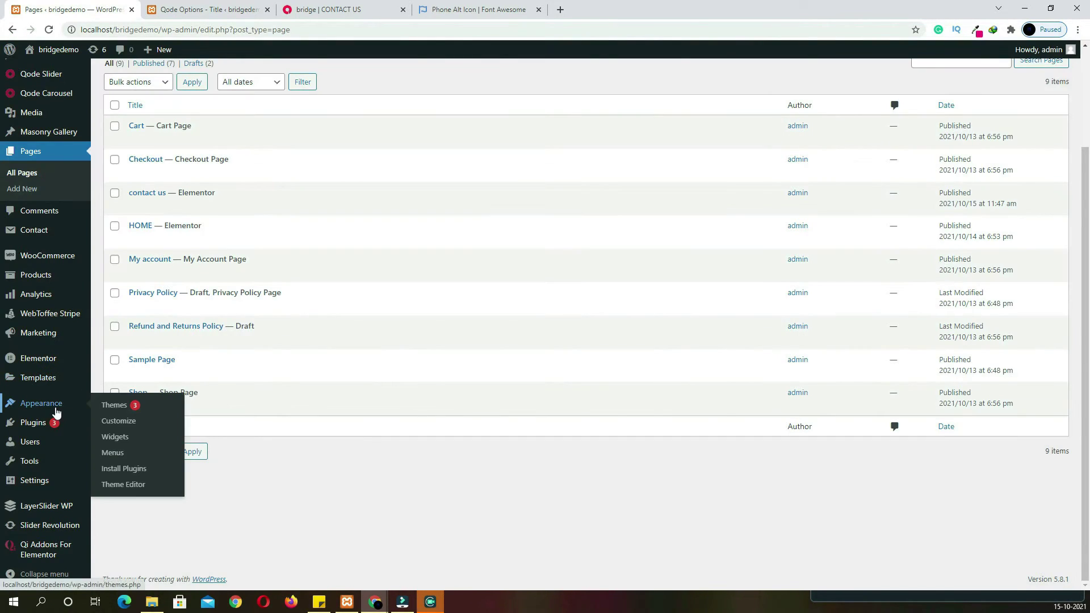
click(114, 452)
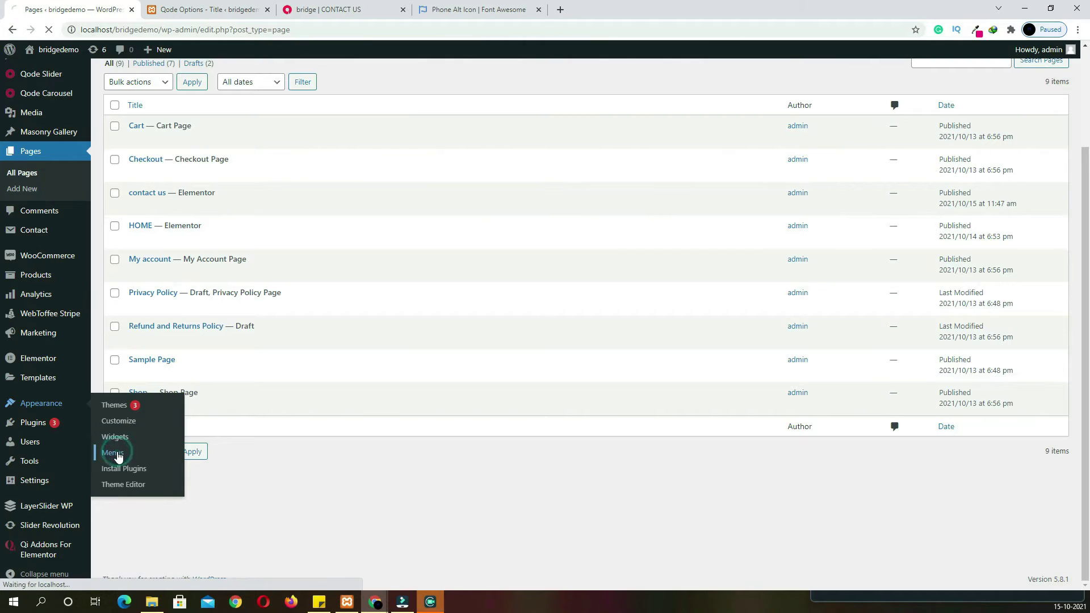
Create 'main menu' assigned to Top Navigation and tick the HOME page for it
click(368, 295)
text(man)
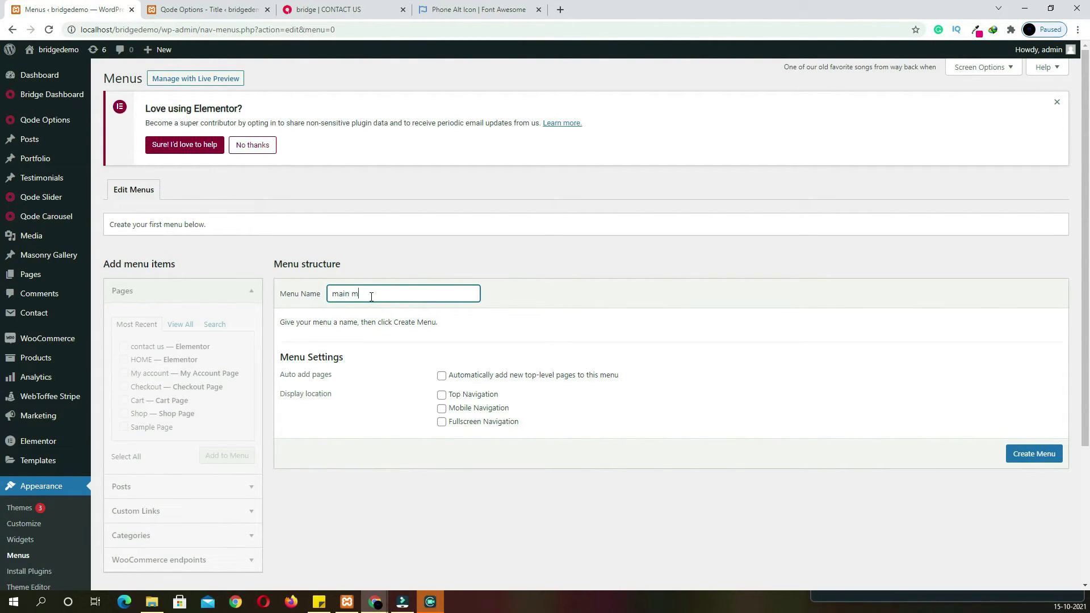
click(441, 395)
click(1032, 455)
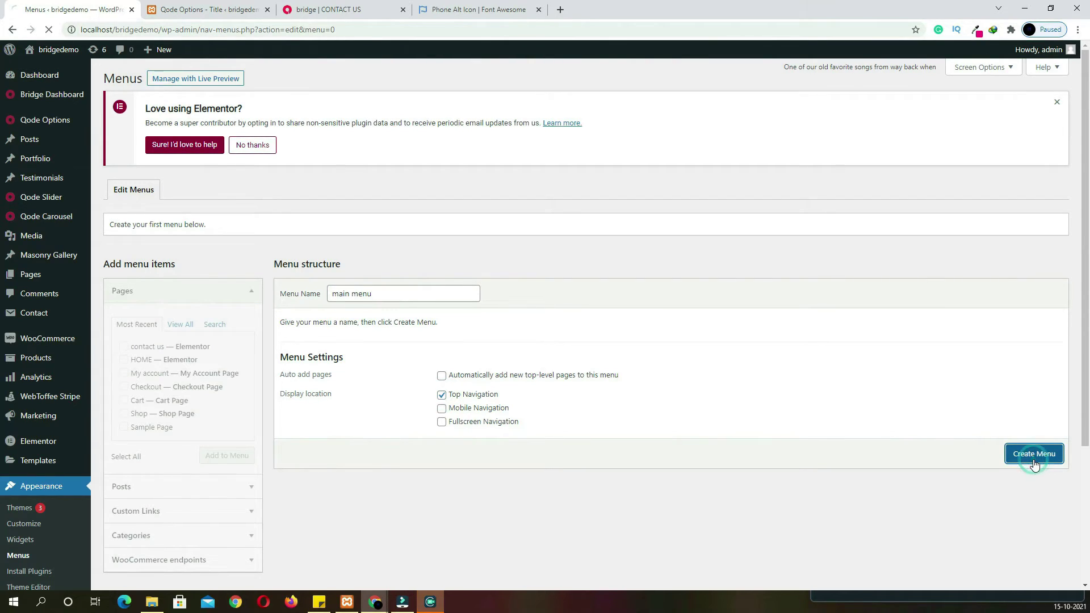
click(123, 359)
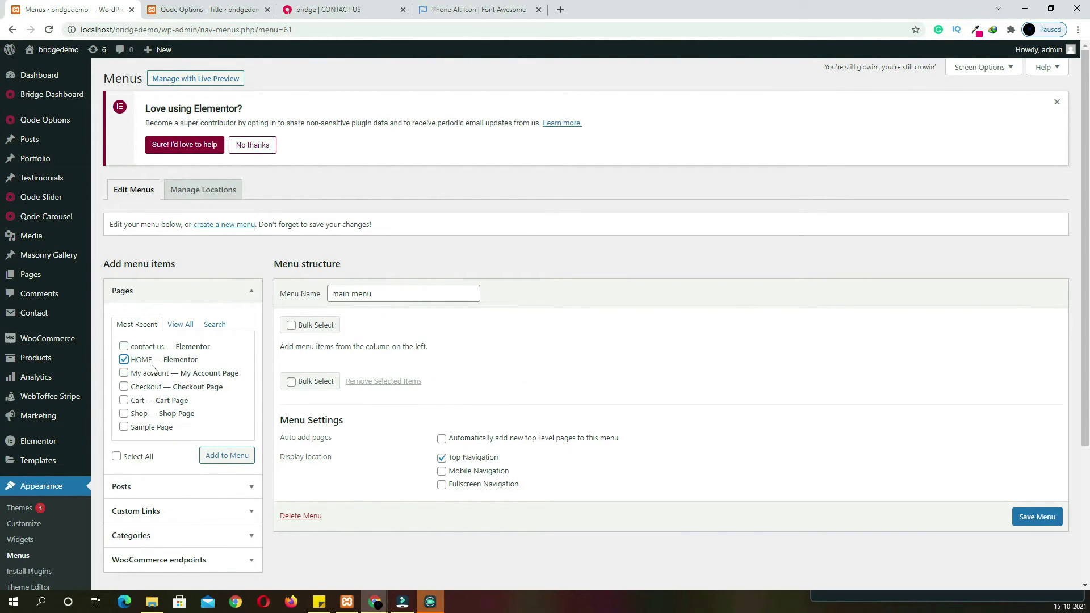
Tick the contact us, Shop and My account pages and the Logout endpoint
click(124, 346)
click(125, 414)
click(314, 8)
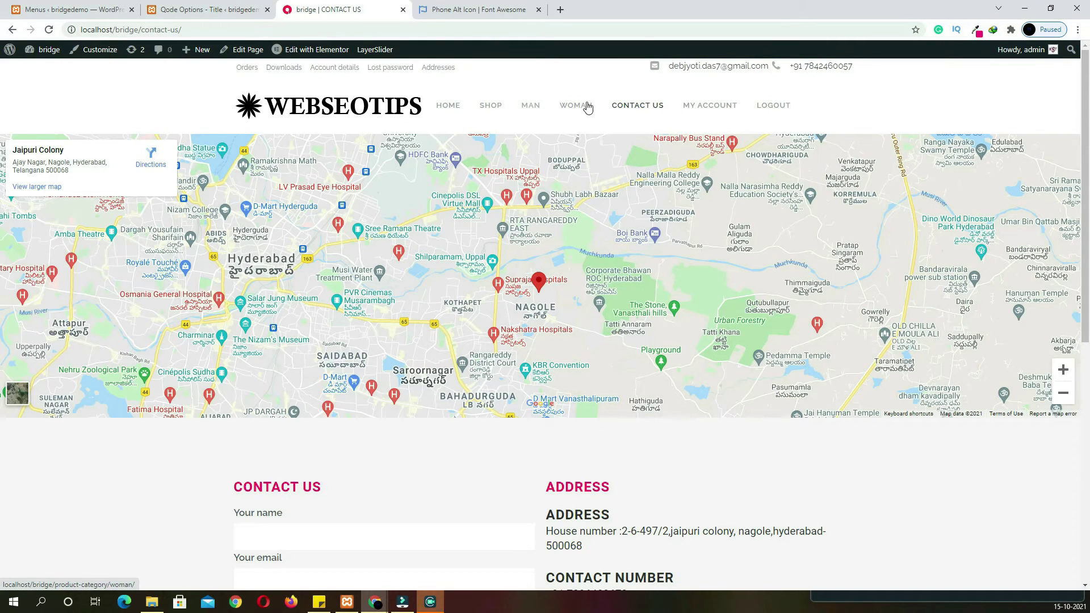
click(68, 9)
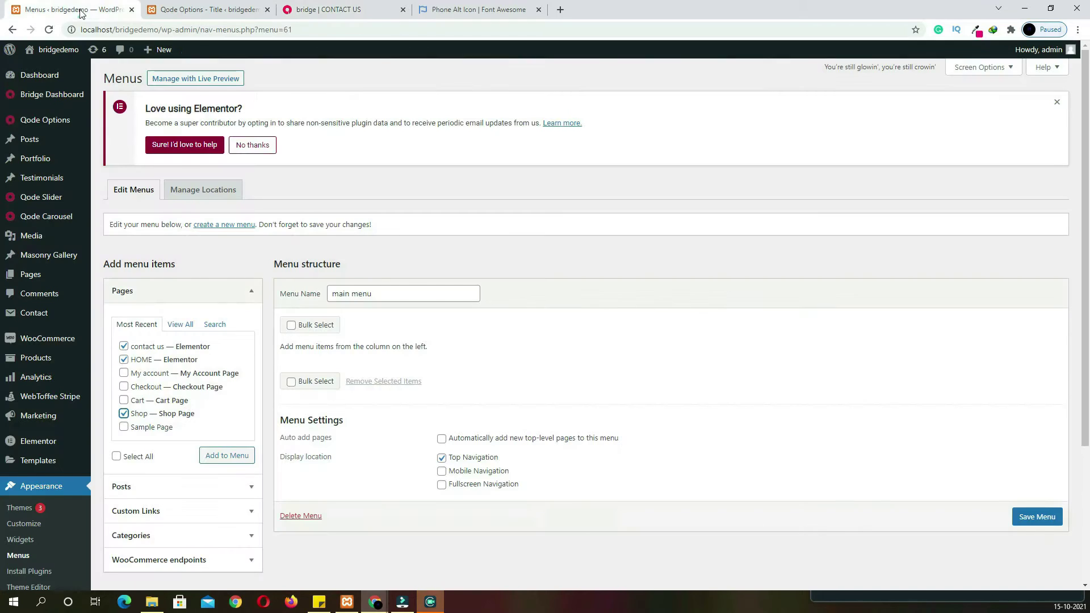
scroll(216, 409, down, 2)
click(182, 390)
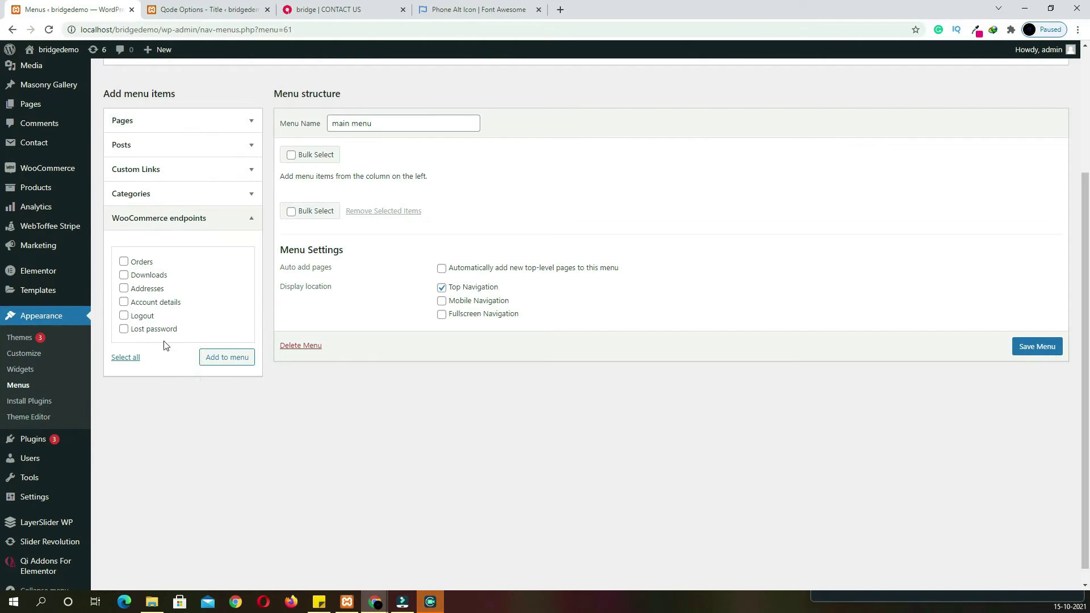
click(124, 316)
scroll(154, 310, up, 3)
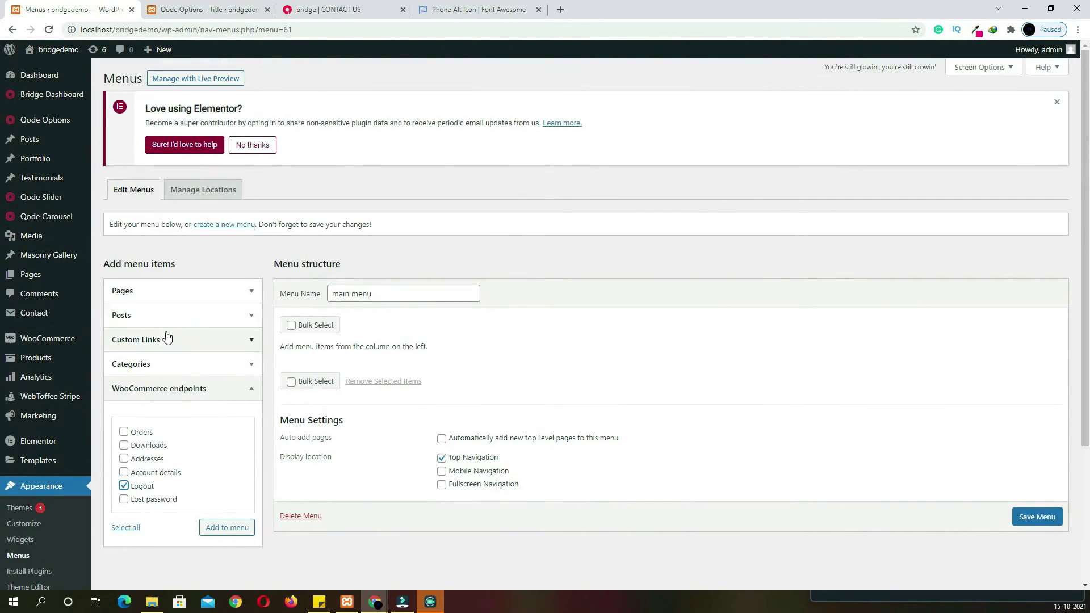
click(159, 298)
click(124, 373)
scroll(219, 390, down, 3)
scroll(221, 394, up, 1)
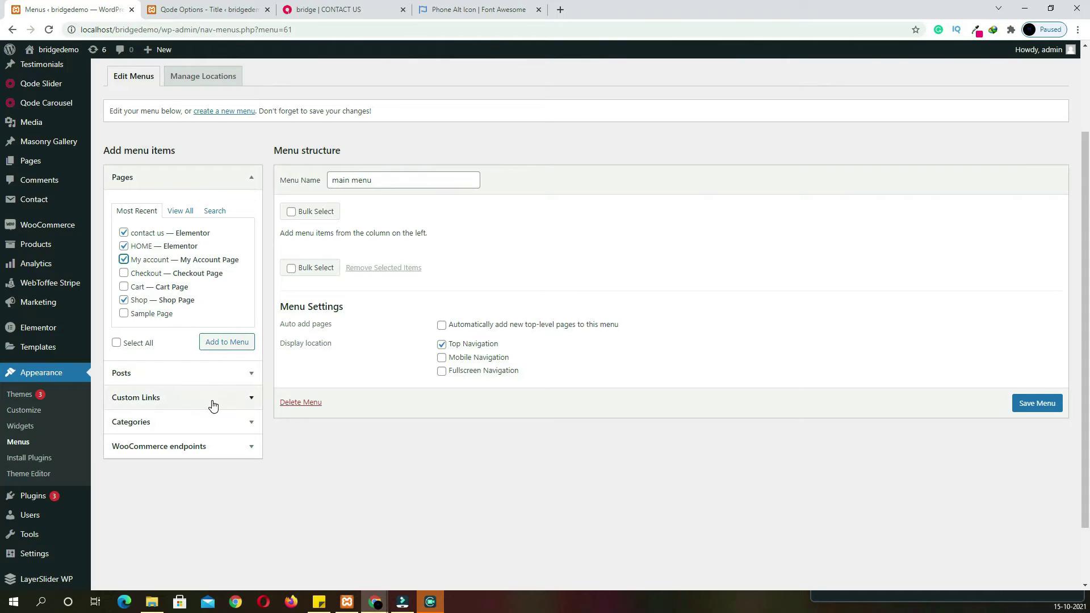
scroll(225, 407, up, 2)
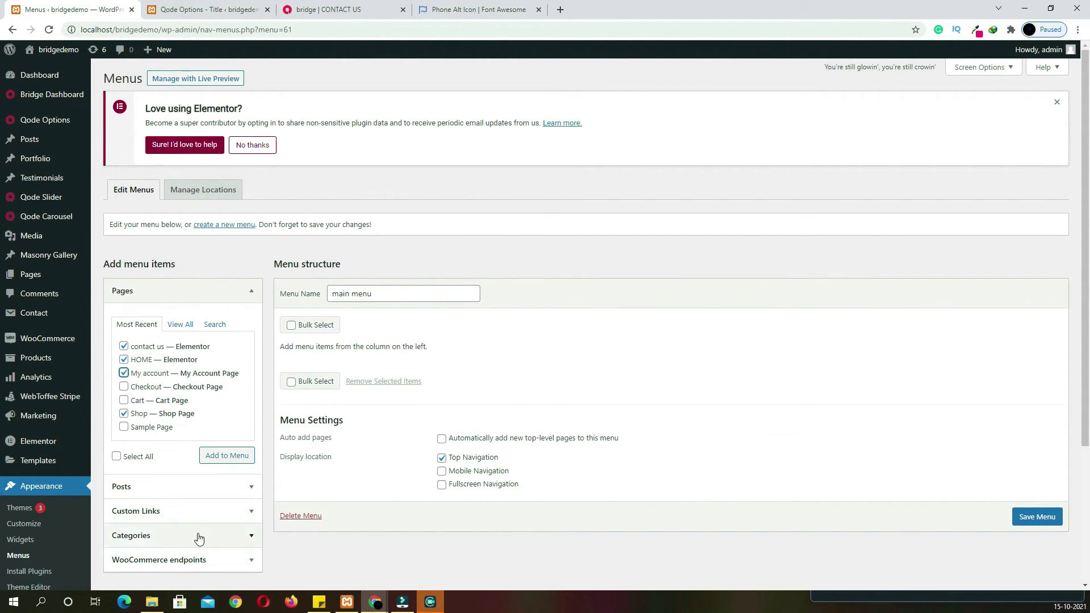
Add the WOMAN and MAN categories, the ticked pages and the Logout endpoint to main menu
click(981, 69)
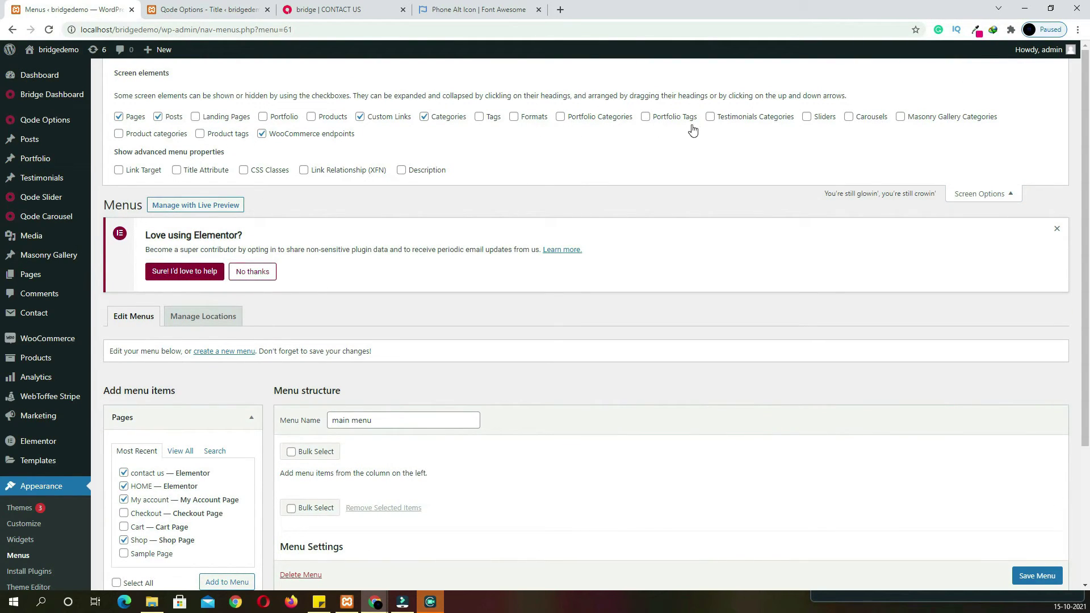
scroll(492, 294, down, 3)
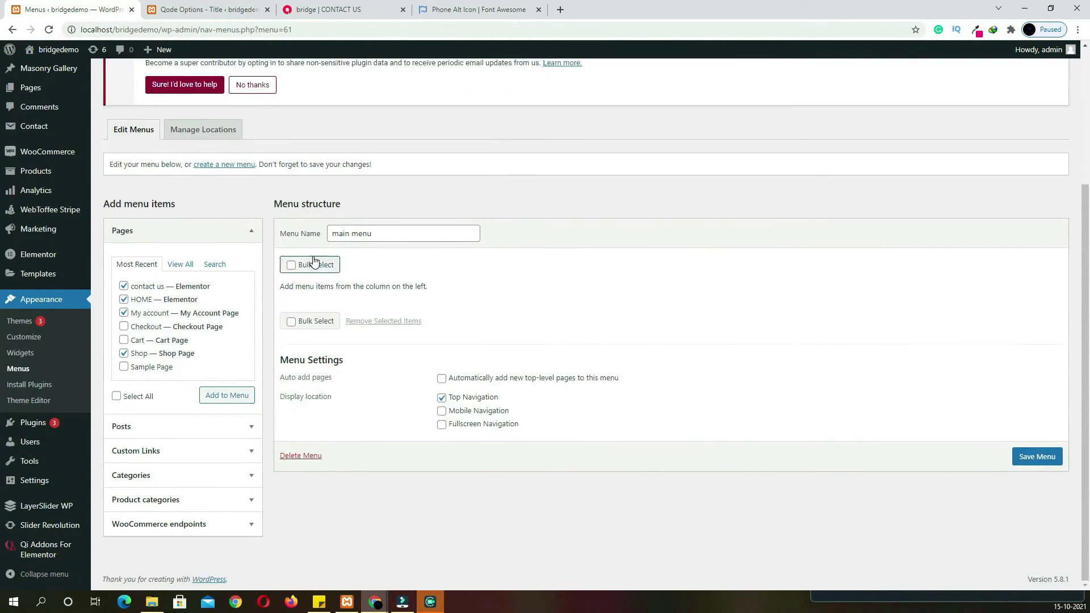
click(216, 499)
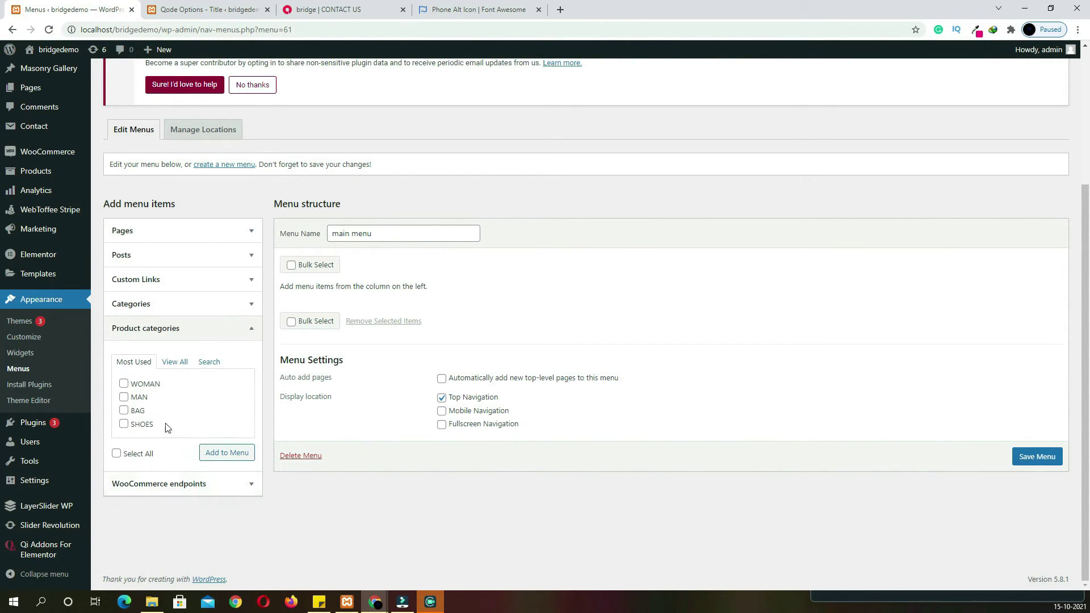
click(124, 397)
click(124, 384)
click(221, 454)
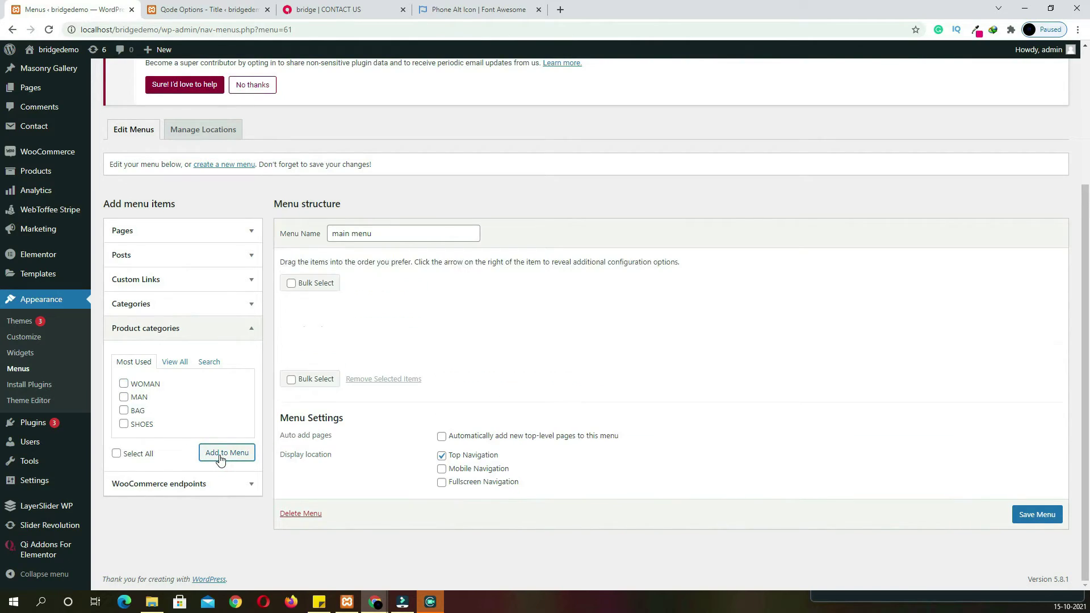
click(155, 231)
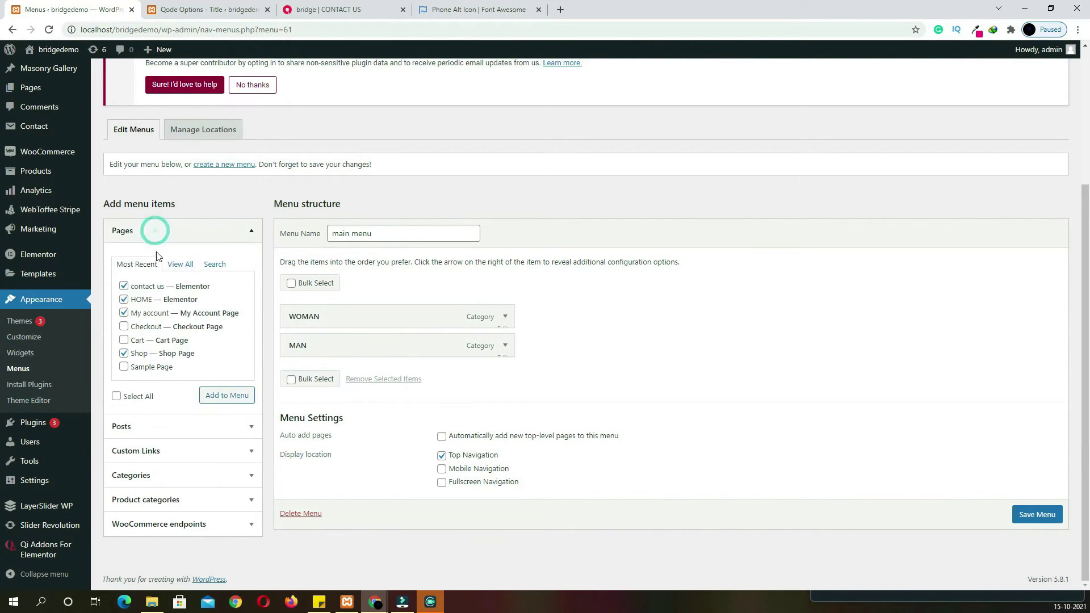
click(219, 401)
click(164, 524)
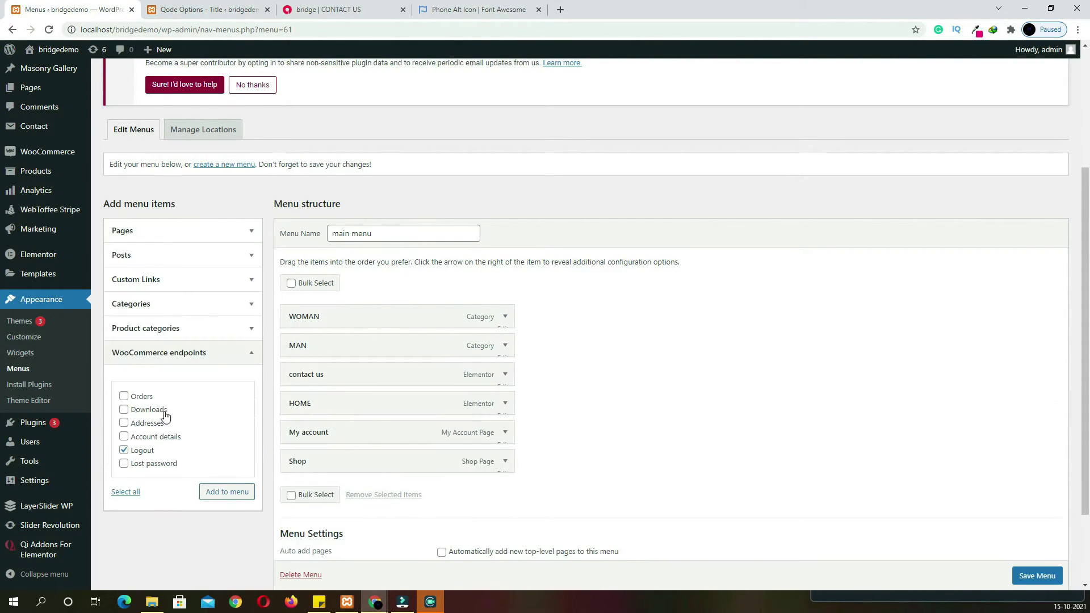
click(221, 491)
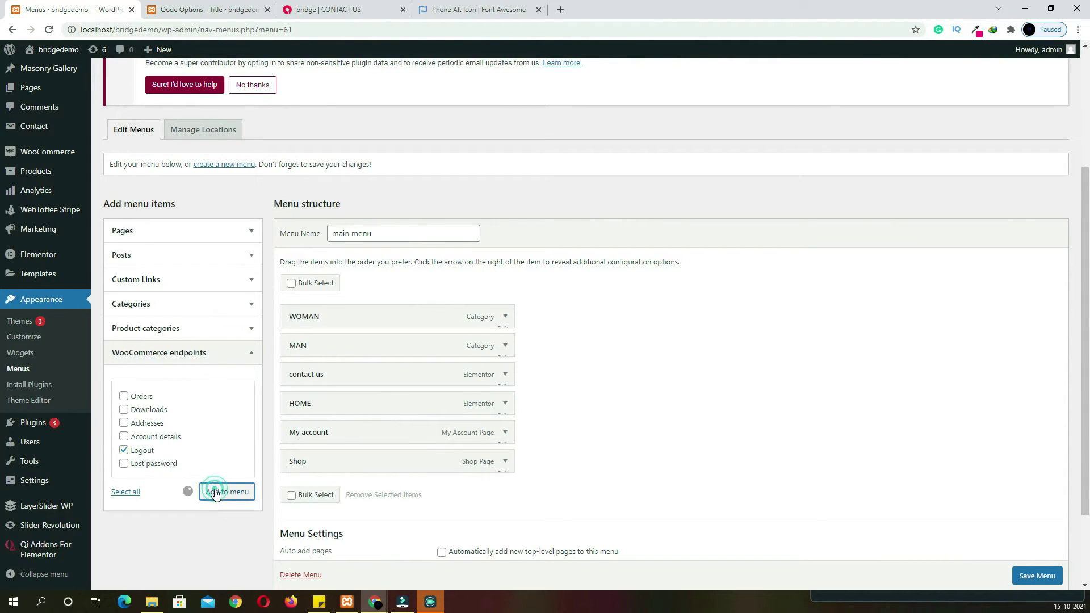
Move HOME to the top with Shop right after it, and save the menu
drag(378, 404, 342, 322)
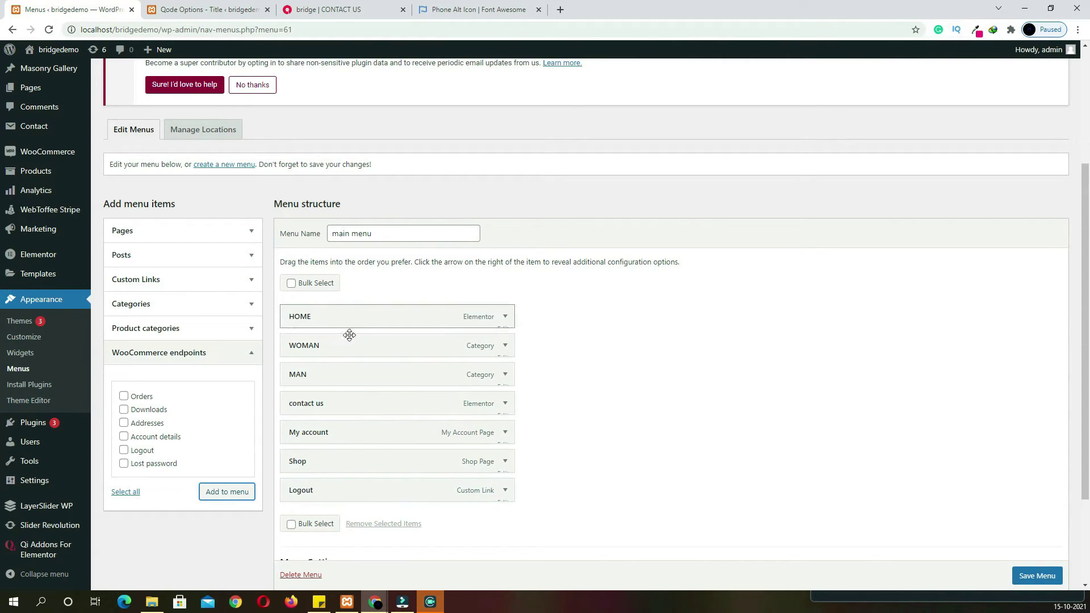
click(332, 10)
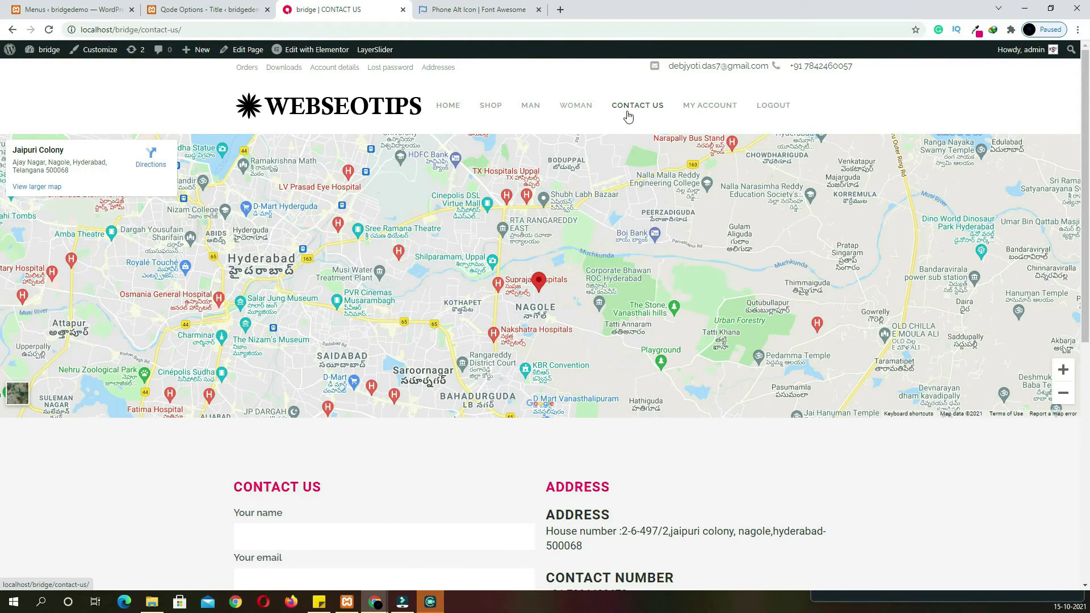
click(63, 9)
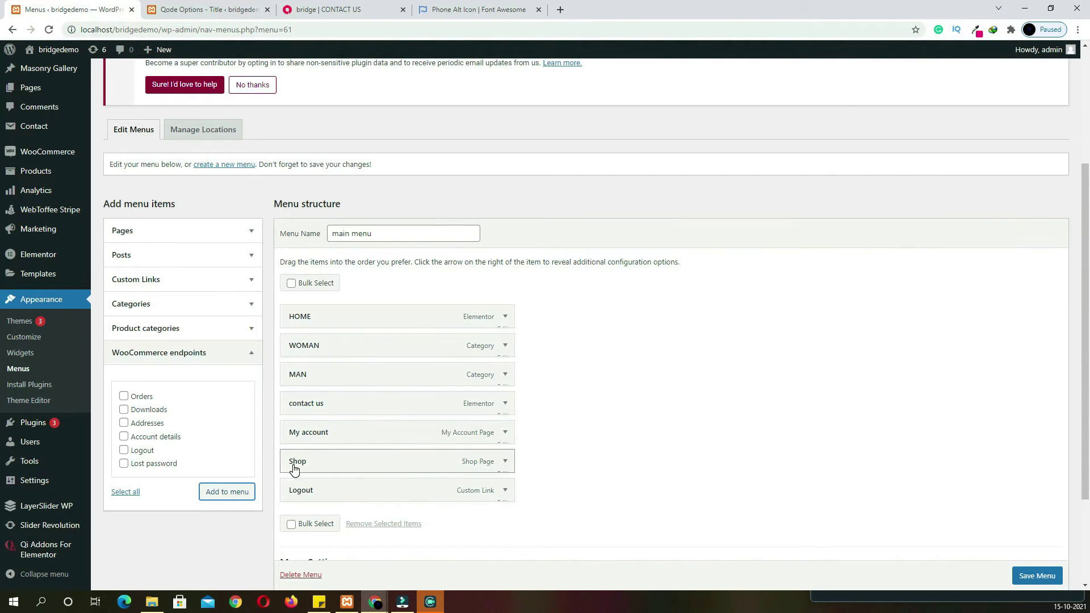
drag(295, 467, 305, 348)
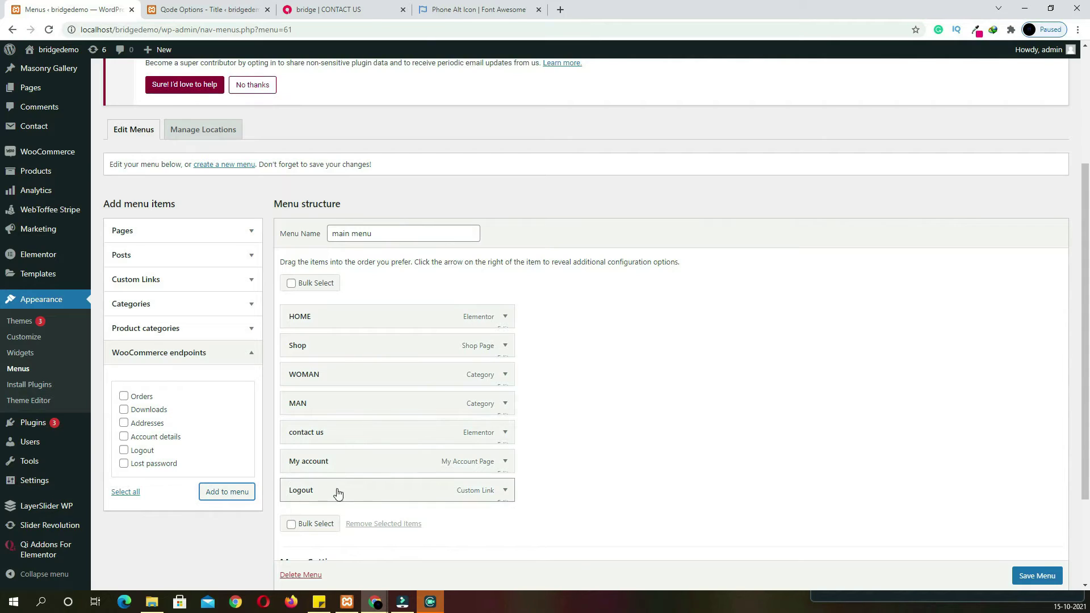
click(1037, 576)
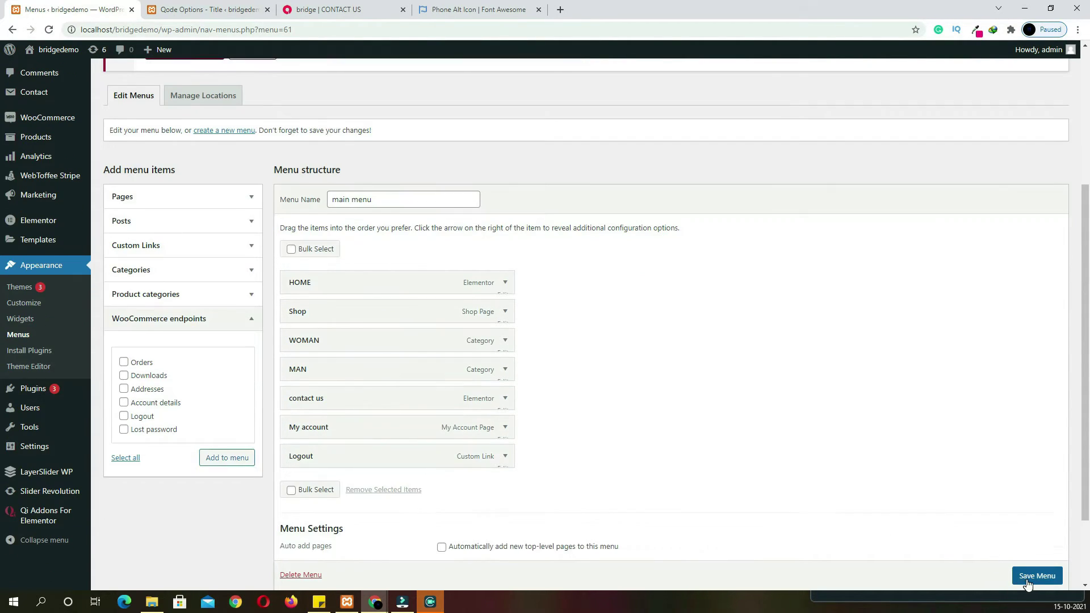
Open the live site in a new tab via Visit Site to check the new header menu
click(207, 10)
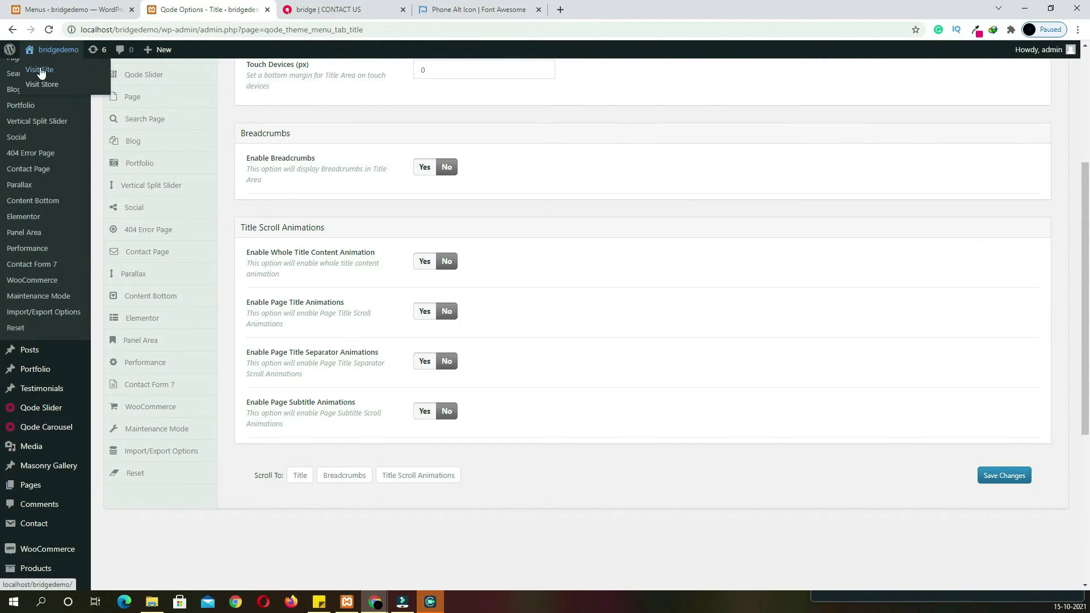
right_click(40, 69)
click(46, 76)
click(311, 10)
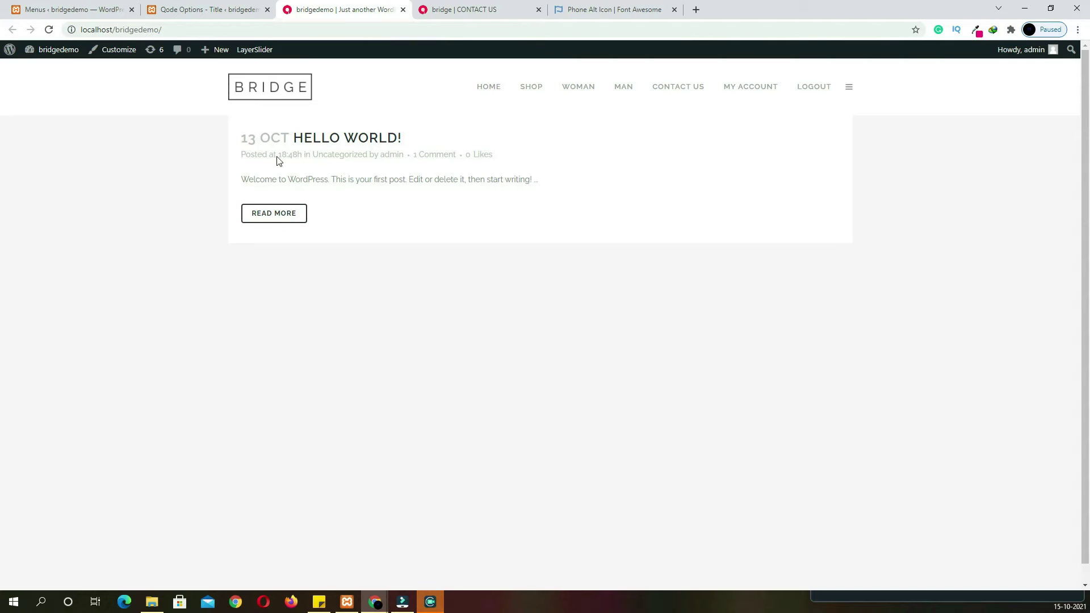
click(196, 9)
In Reading Settings, make the homepage the static HOME page and save
key(ctrl+shift+Tab)
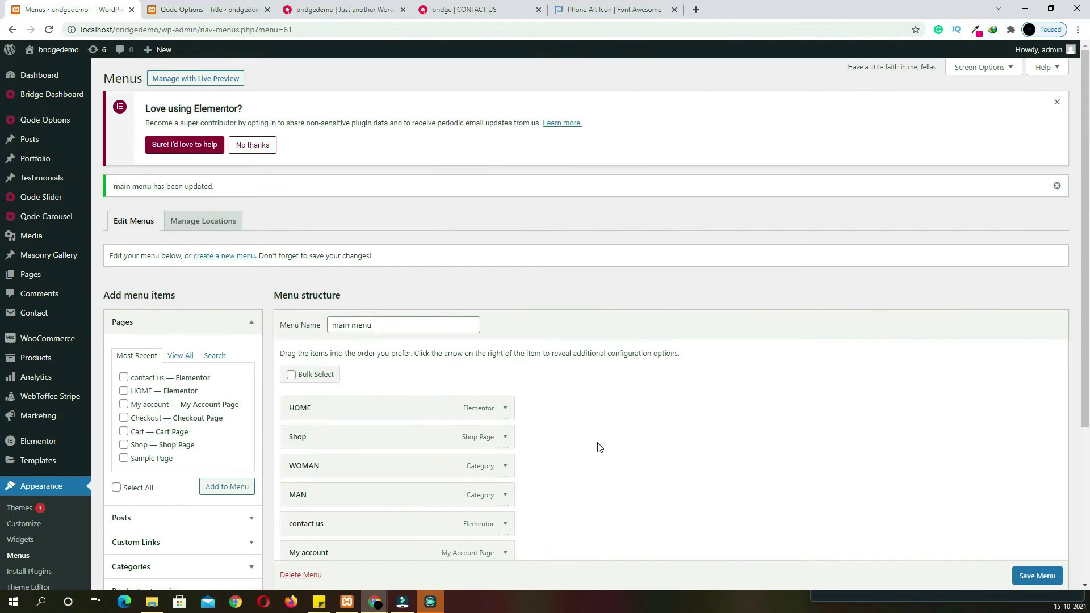
scroll(571, 440, down, 4)
mouse_move(51, 481)
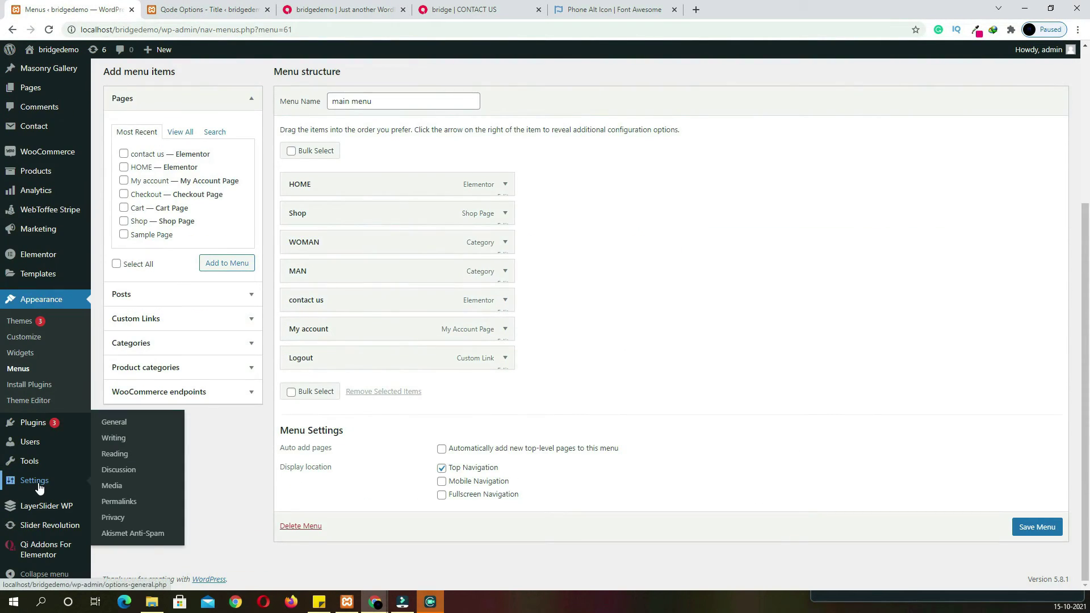
right_click(114, 457)
click(154, 464)
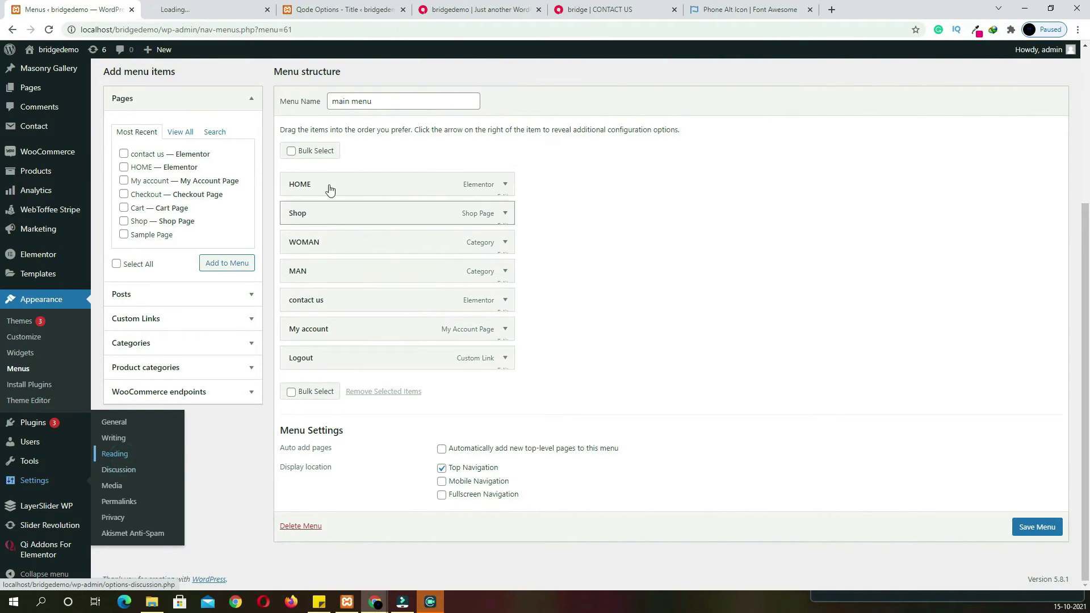
click(237, 9)
click(233, 207)
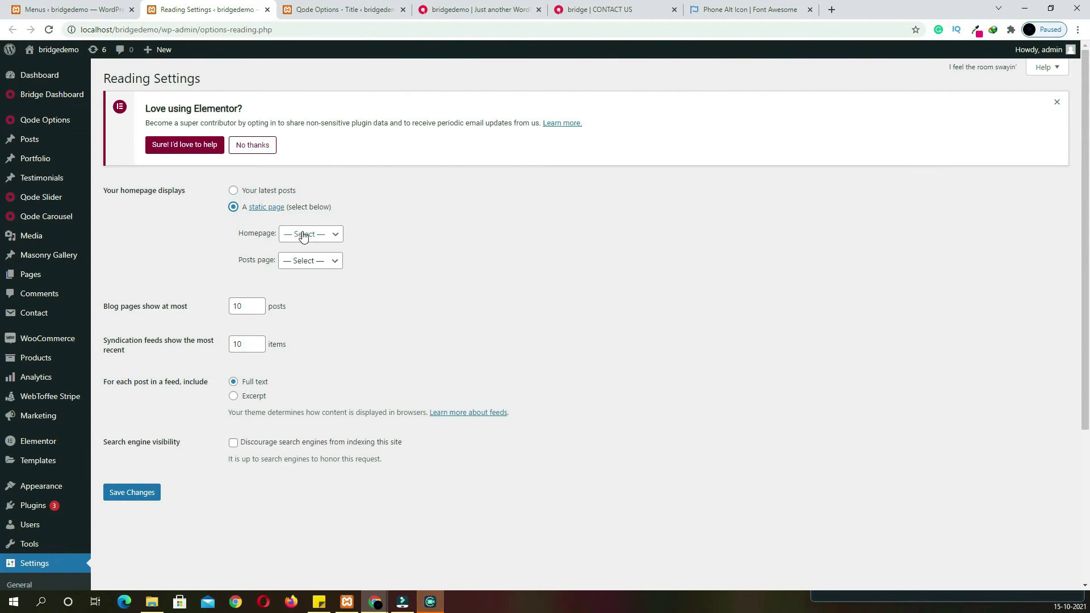
click(307, 234)
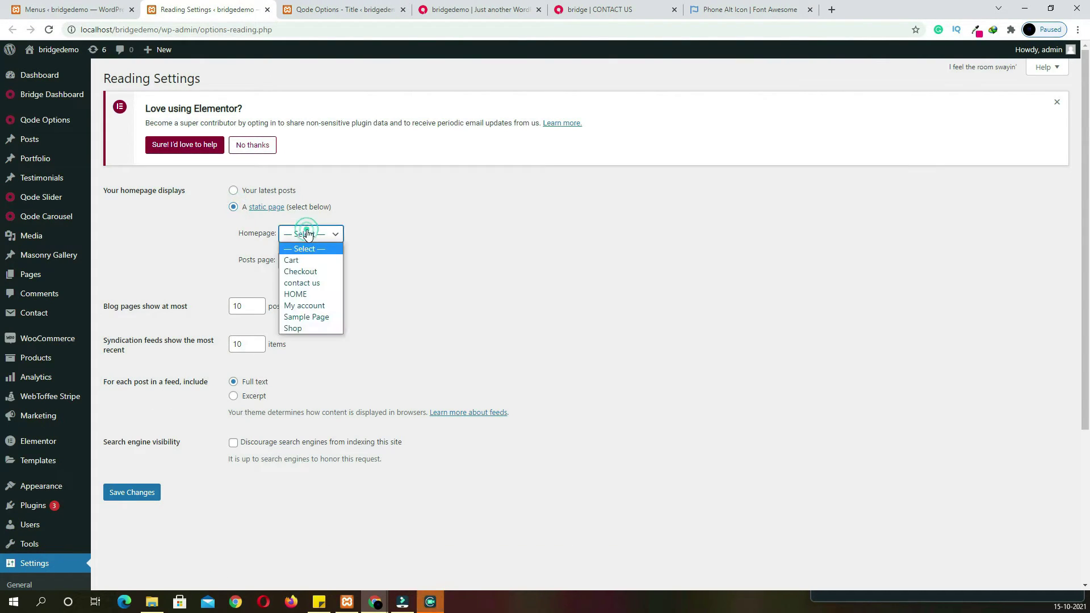
click(315, 294)
click(138, 495)
Reload the live site to confirm it now opens on the HOME slider page
click(323, 11)
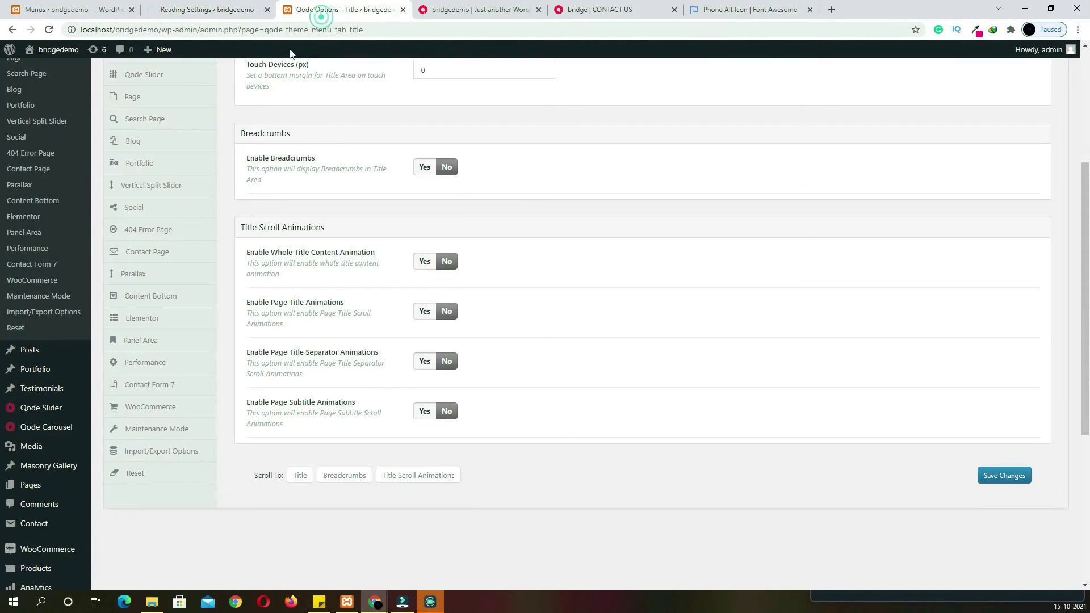
click(498, 11)
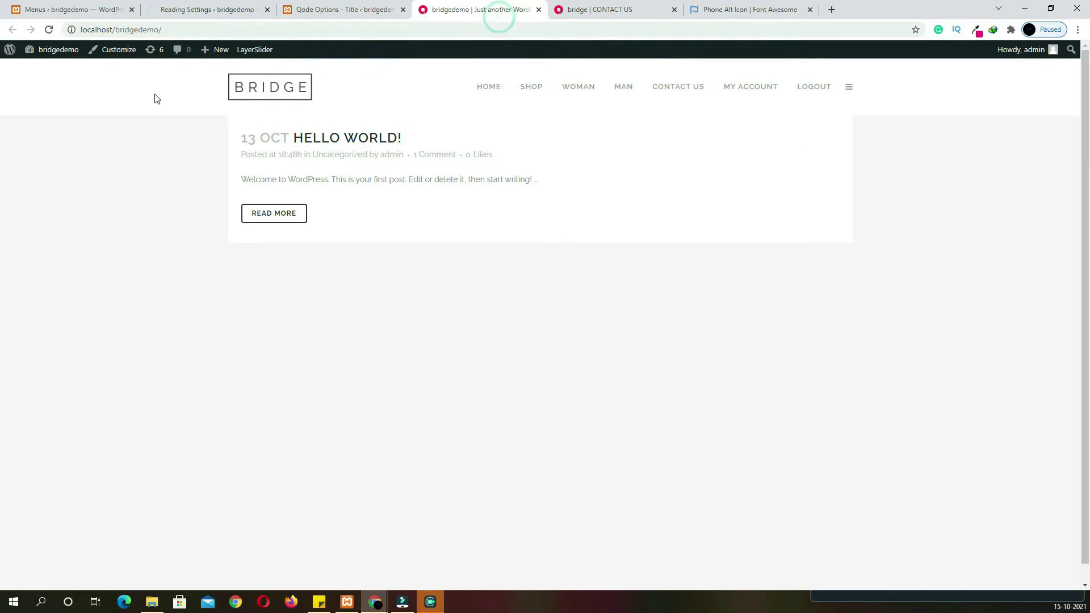
click(50, 30)
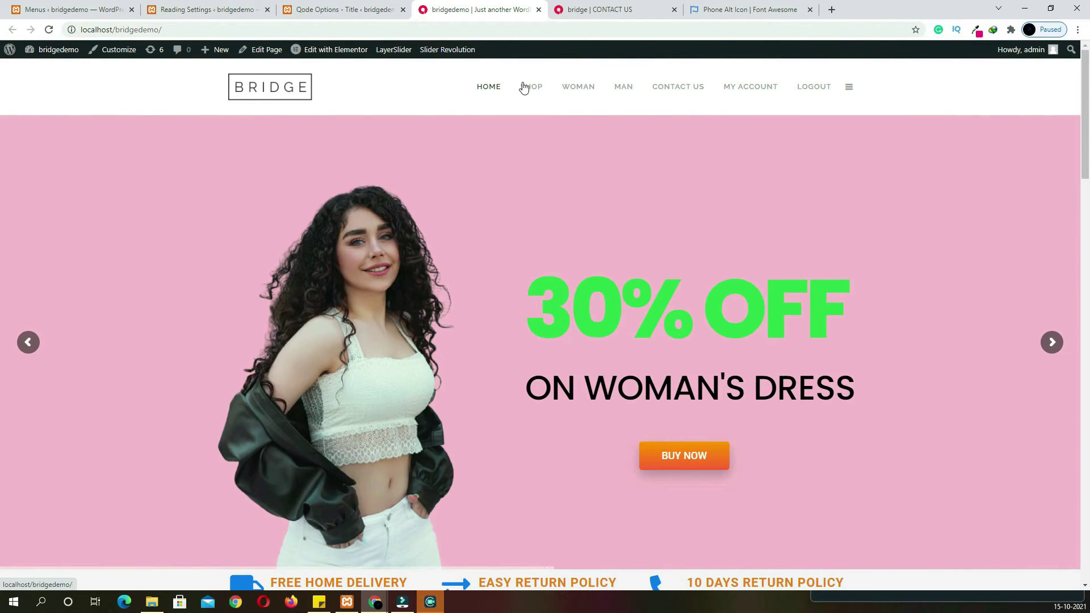
click(86, 10)
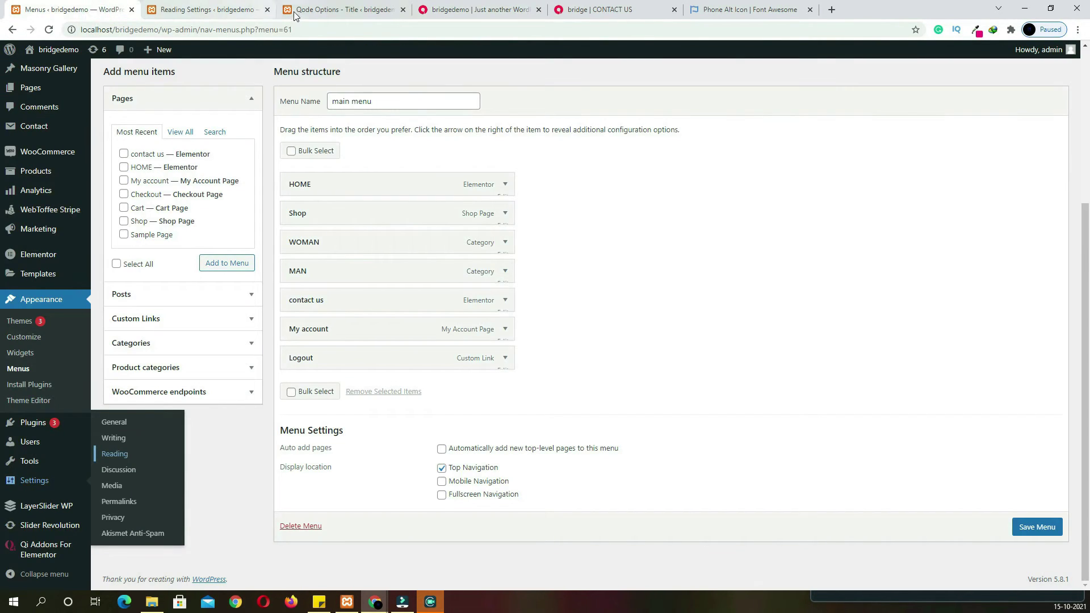
click(602, 10)
mouse_move(492, 108)
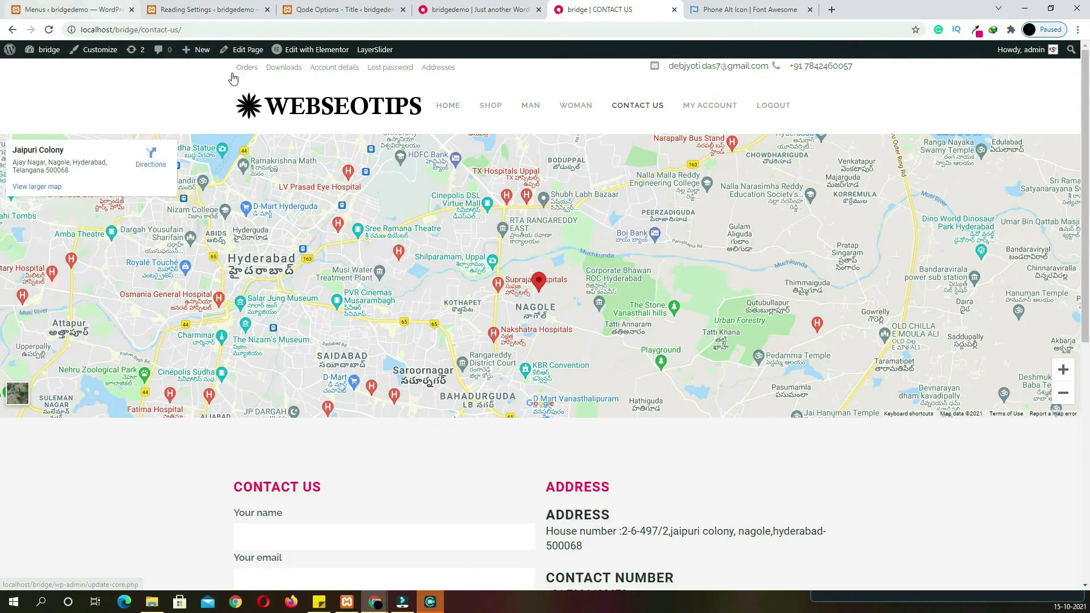
click(105, 7)
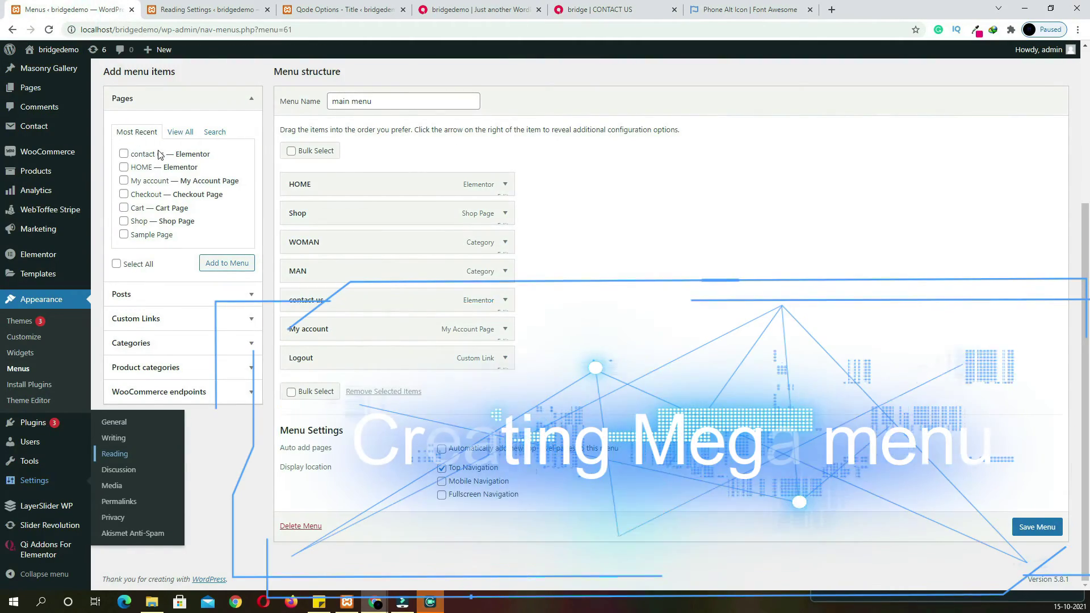
click(346, 9)
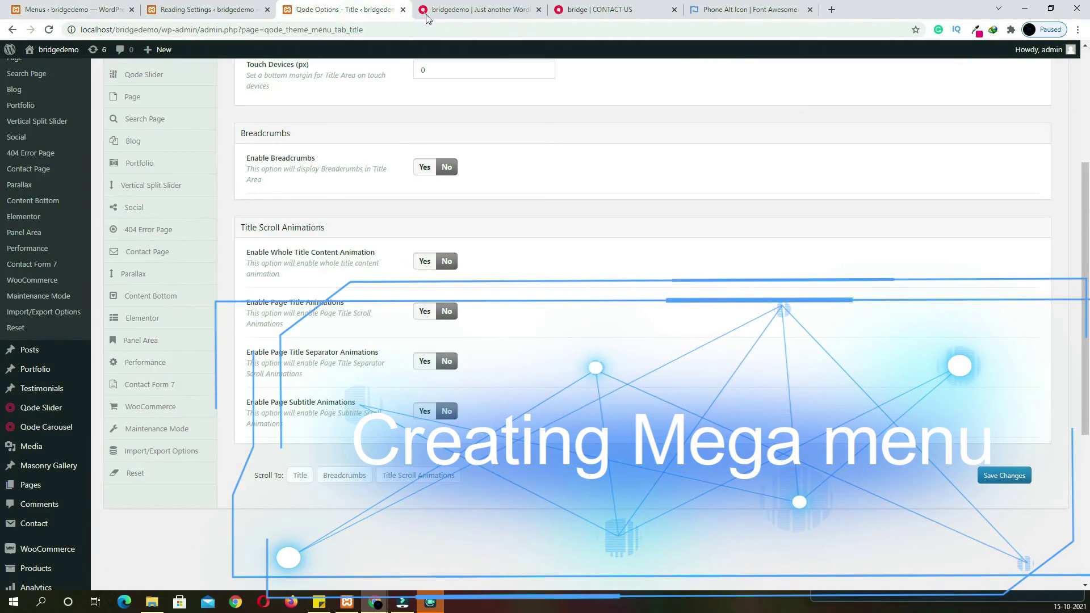
click(592, 15)
mouse_move(490, 107)
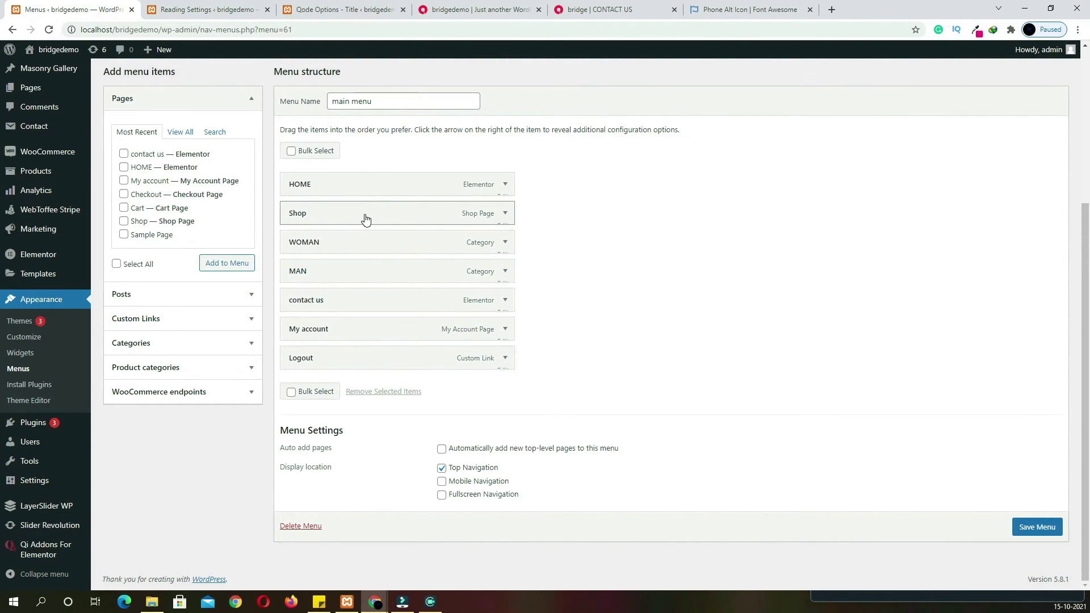
Nest the WOMAN, MAN, BAG and SHOES categories as sub-items under Shop
click(182, 368)
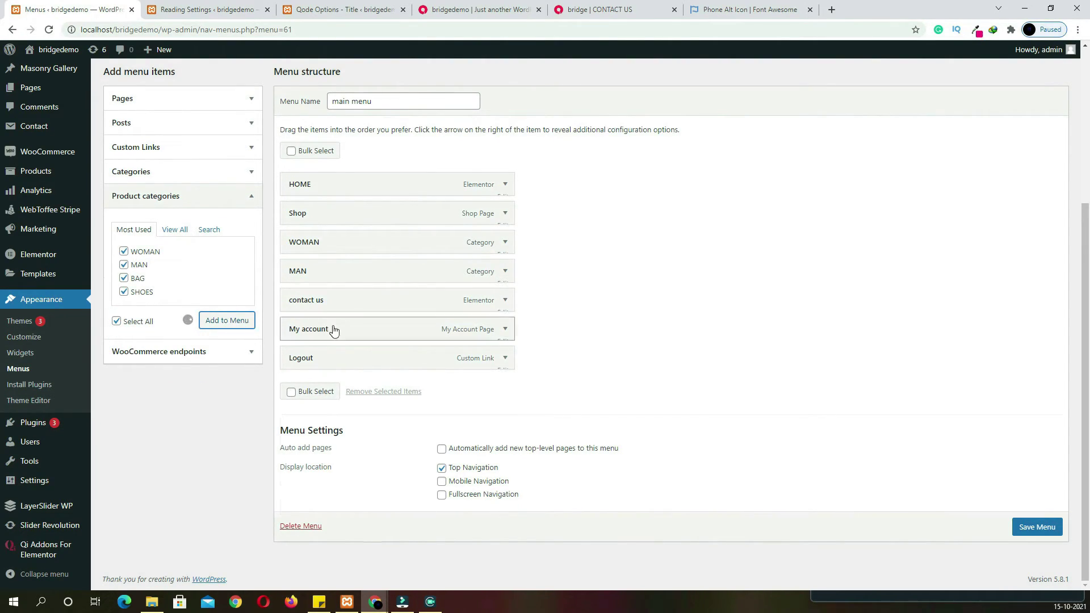
drag(331, 391, 364, 244)
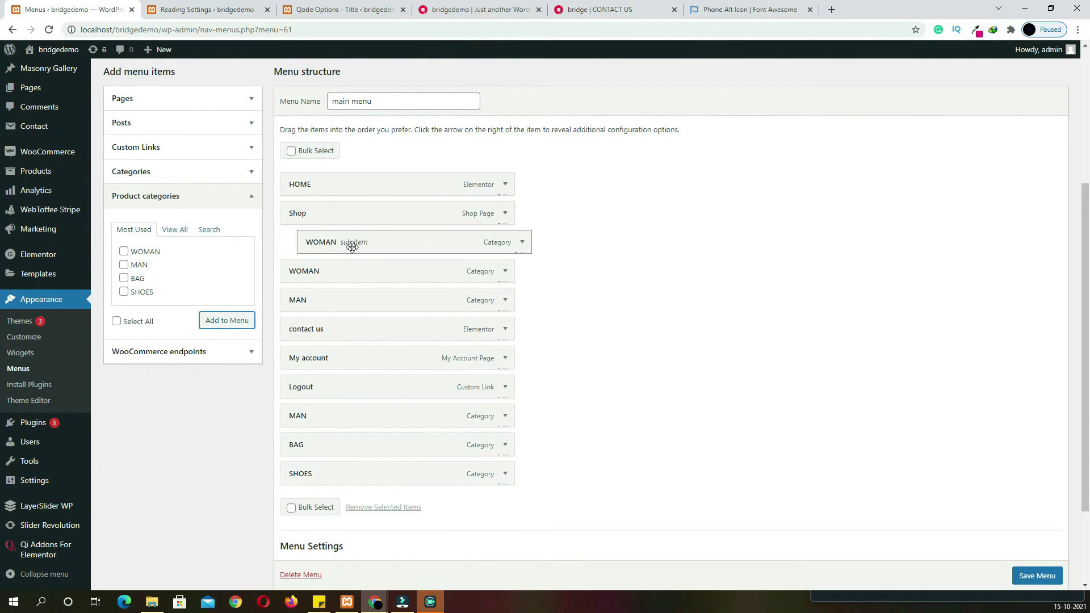
drag(331, 416, 349, 272)
drag(368, 445, 349, 301)
drag(347, 474, 361, 325)
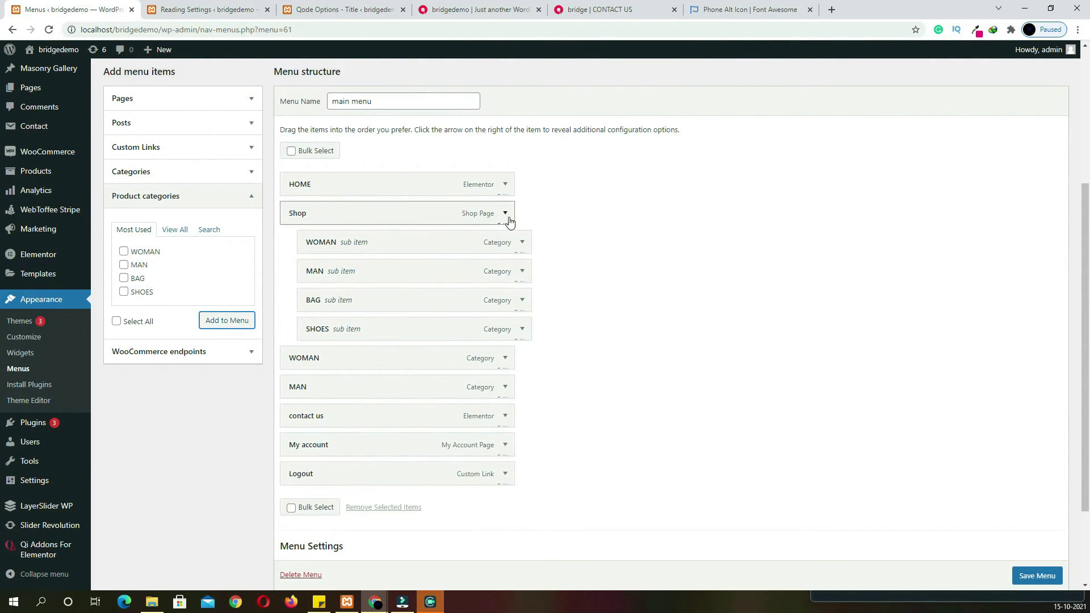
Set Shop's menu type to wide and save main menu
click(506, 214)
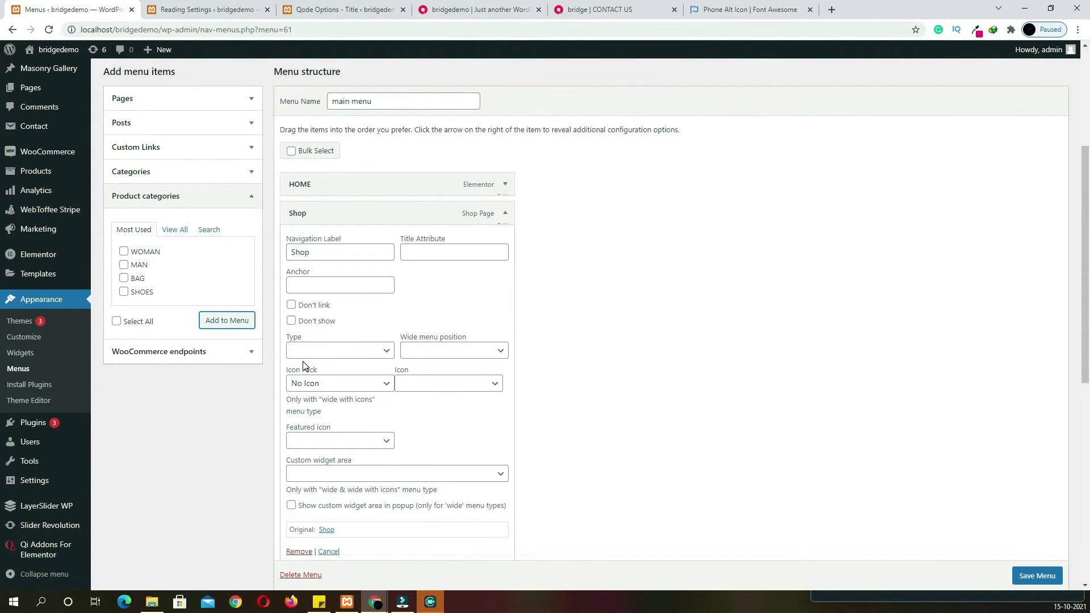
click(349, 354)
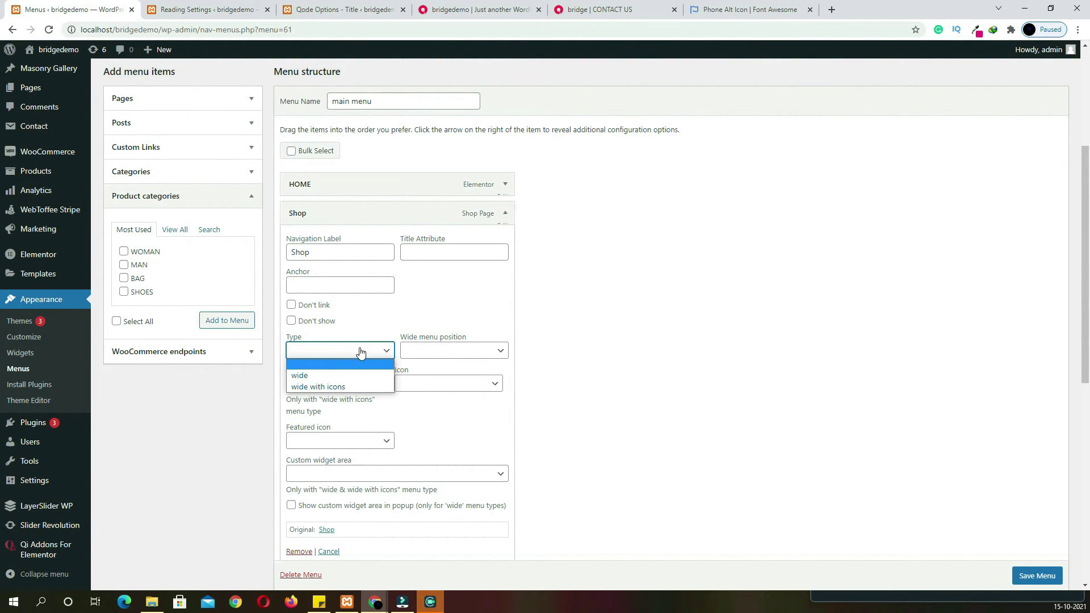
click(317, 377)
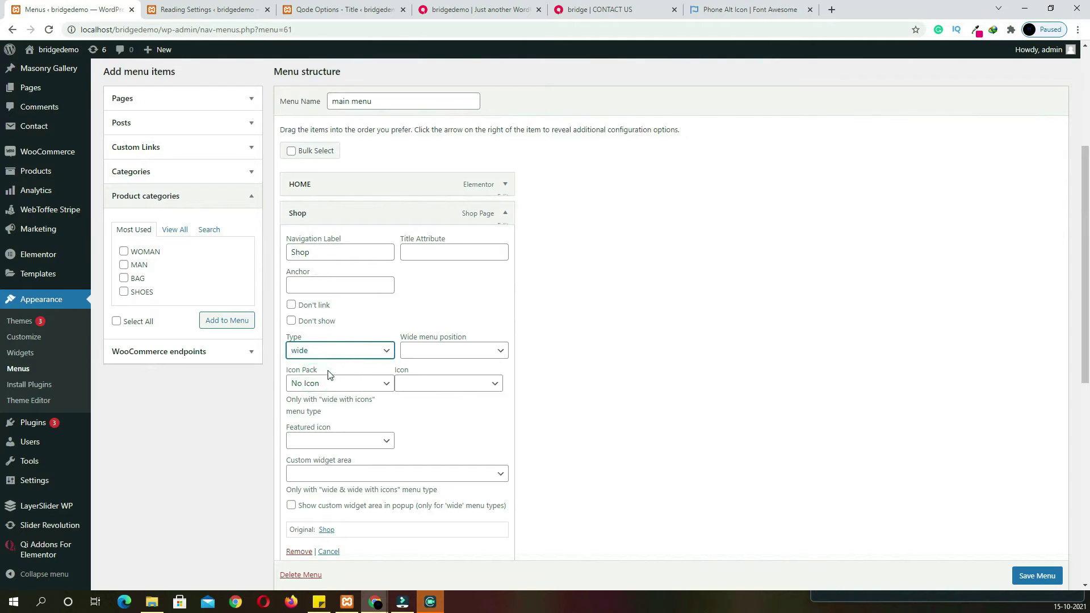
scroll(595, 369, down, 2)
click(1025, 576)
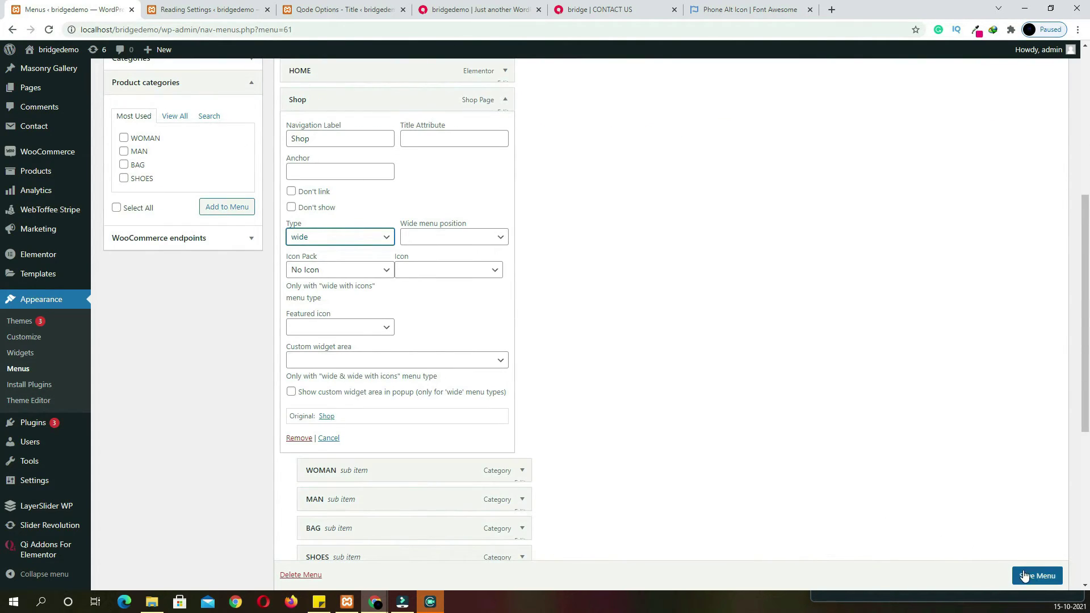
scroll(1025, 576, down, 1)
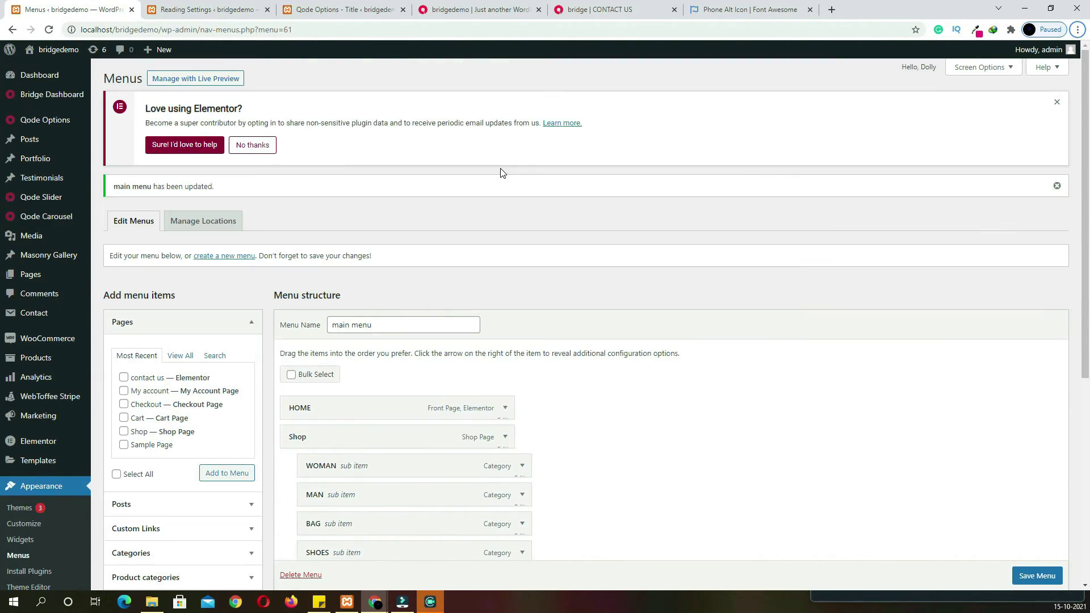
click(492, 12)
Preview the SHOP mega menu on the live site, then return to Reading Settings
mouse_move(536, 91)
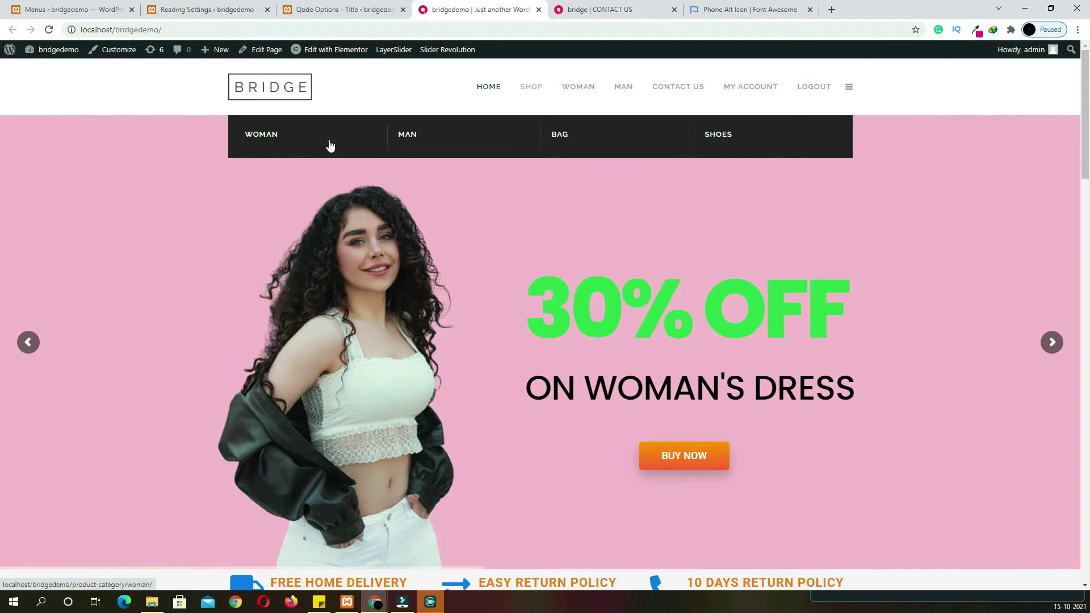
key(ctrl+1)
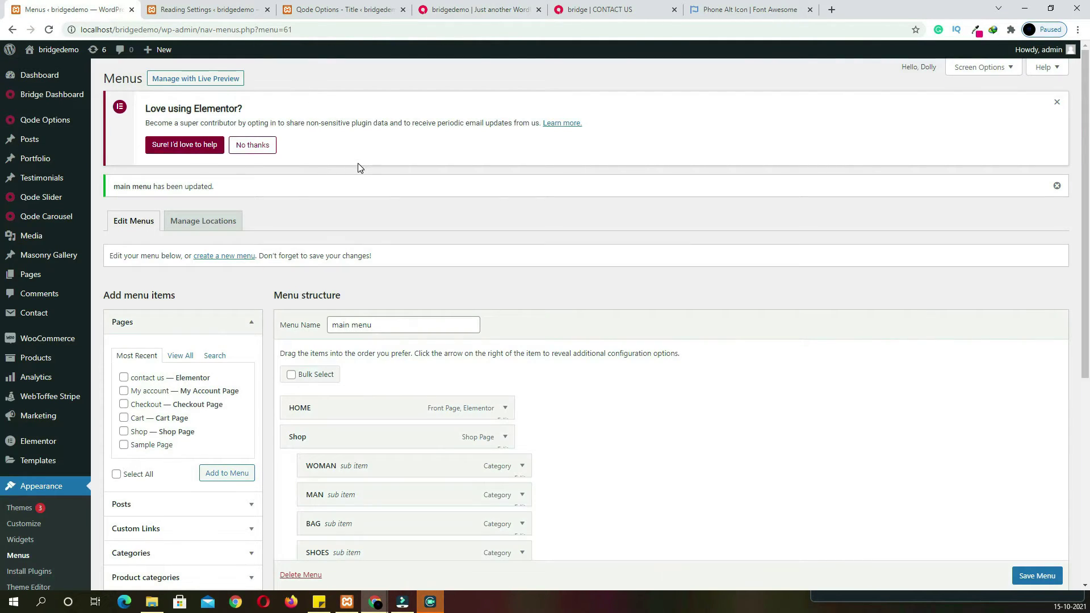
click(226, 12)
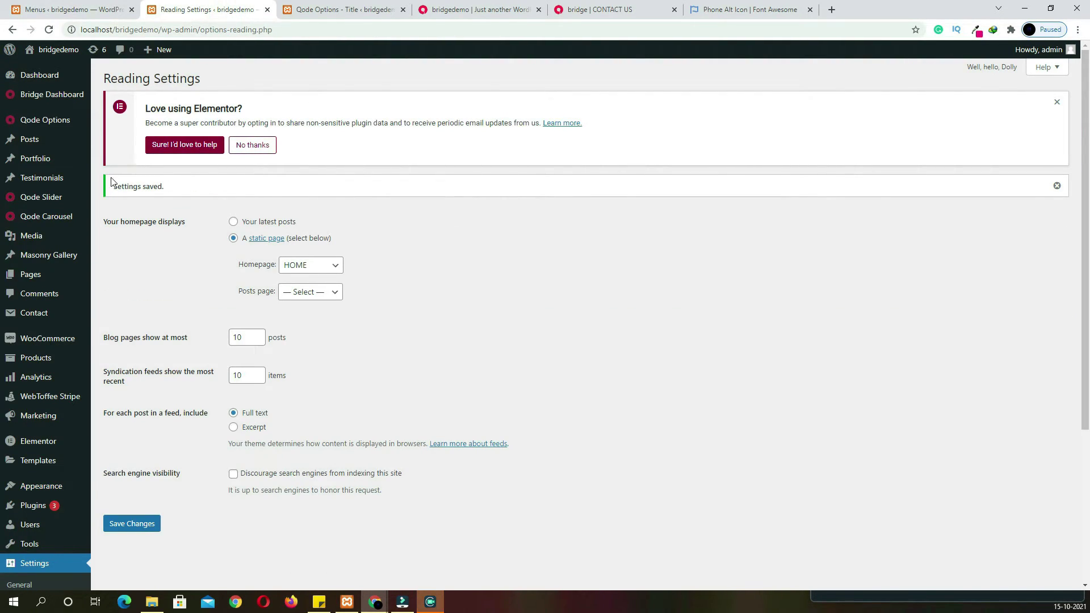
scroll(131, 380, down, 2)
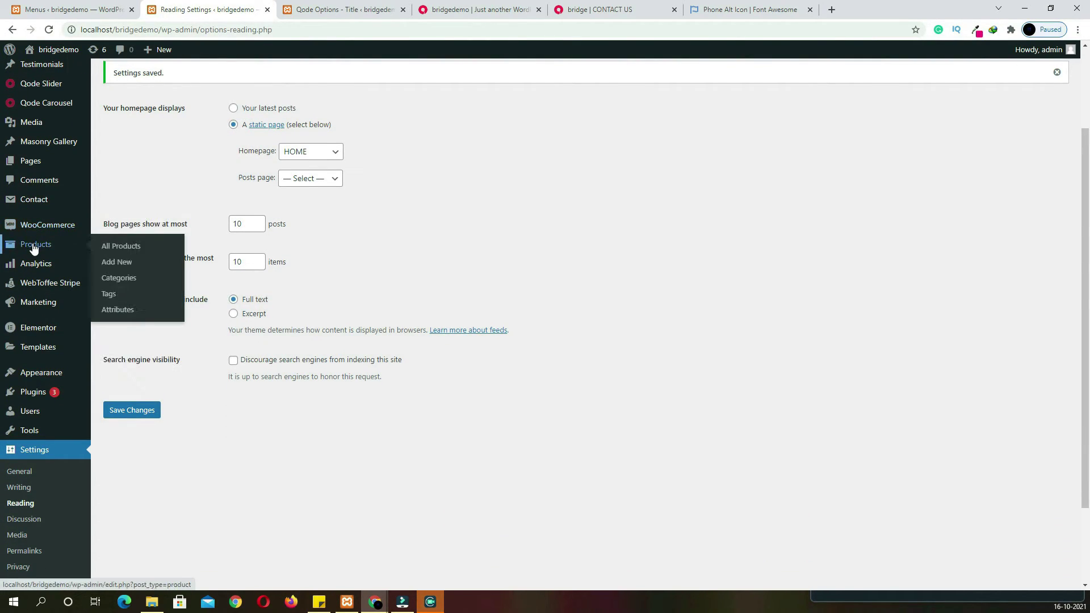
Take the LADICE SPORT SHOES product title as the text for a new custom menu link
click(34, 247)
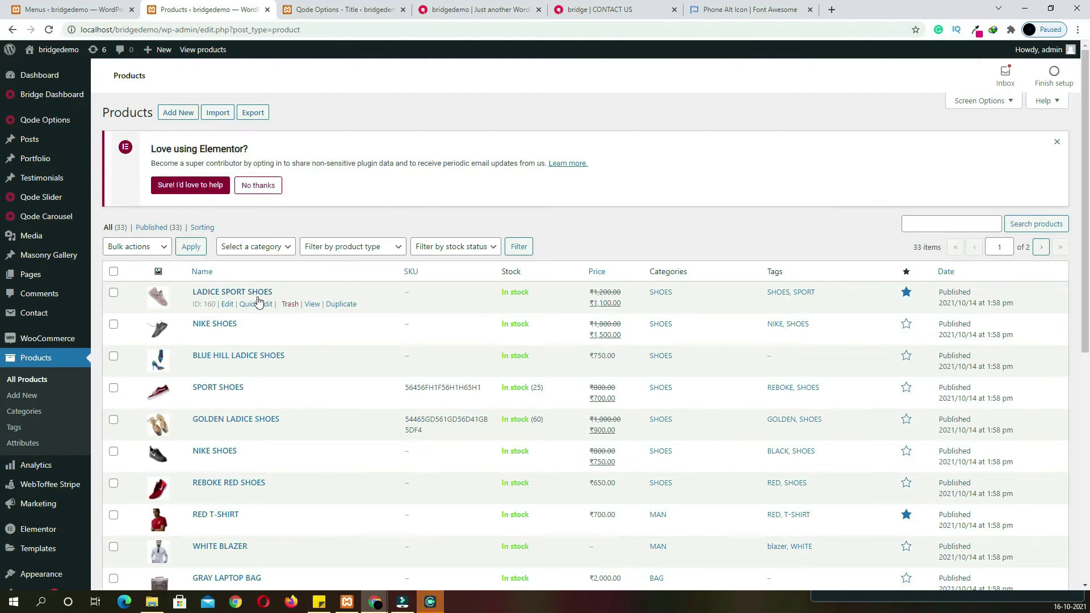
click(257, 294)
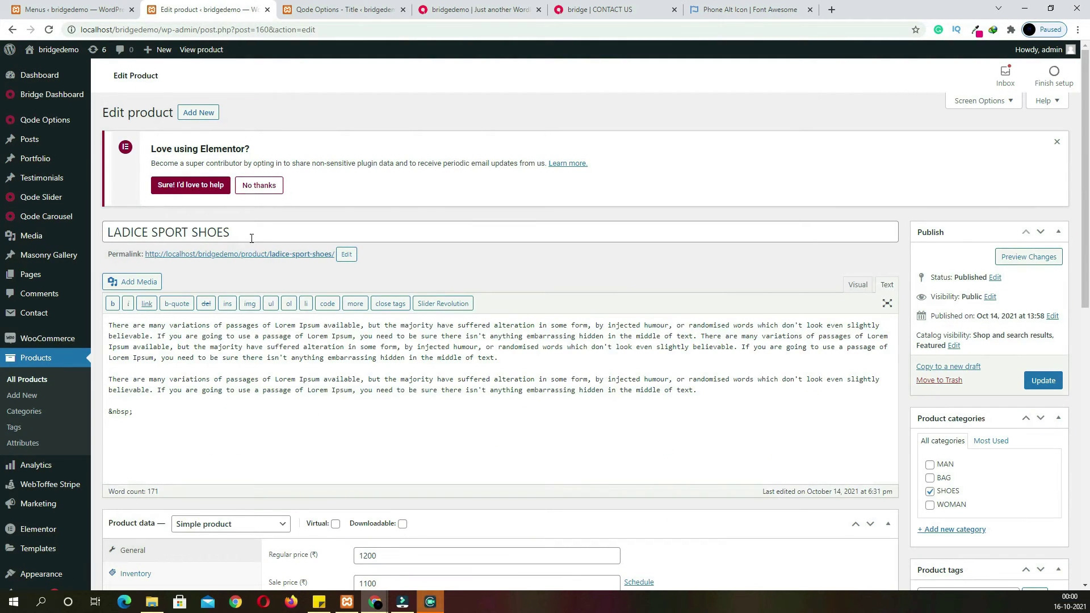
triple_click(252, 233)
mouse_move(70, 238)
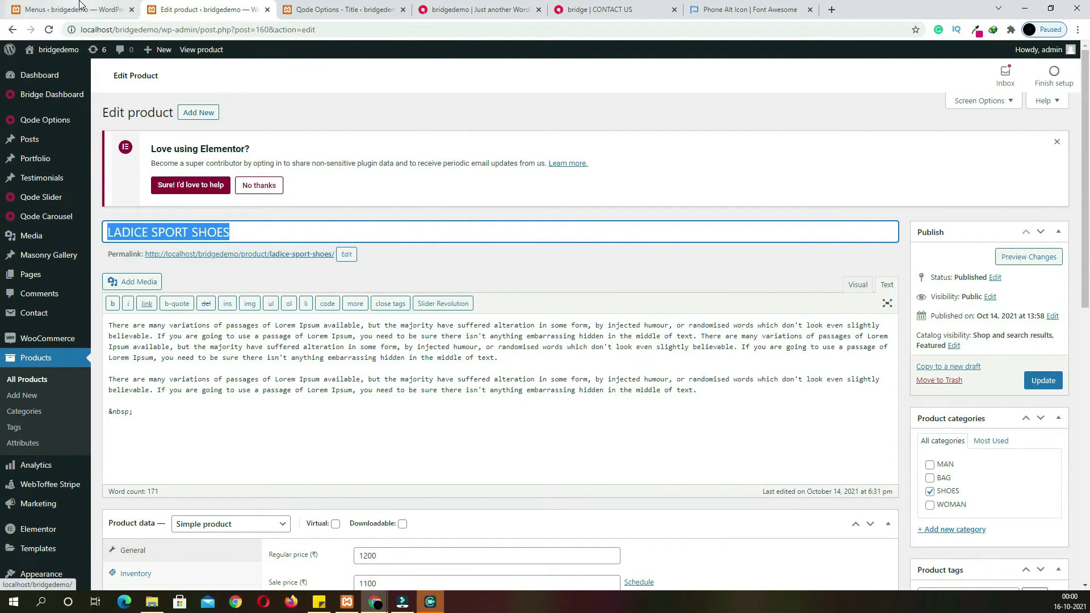
click(74, 9)
scroll(204, 467, down, 3)
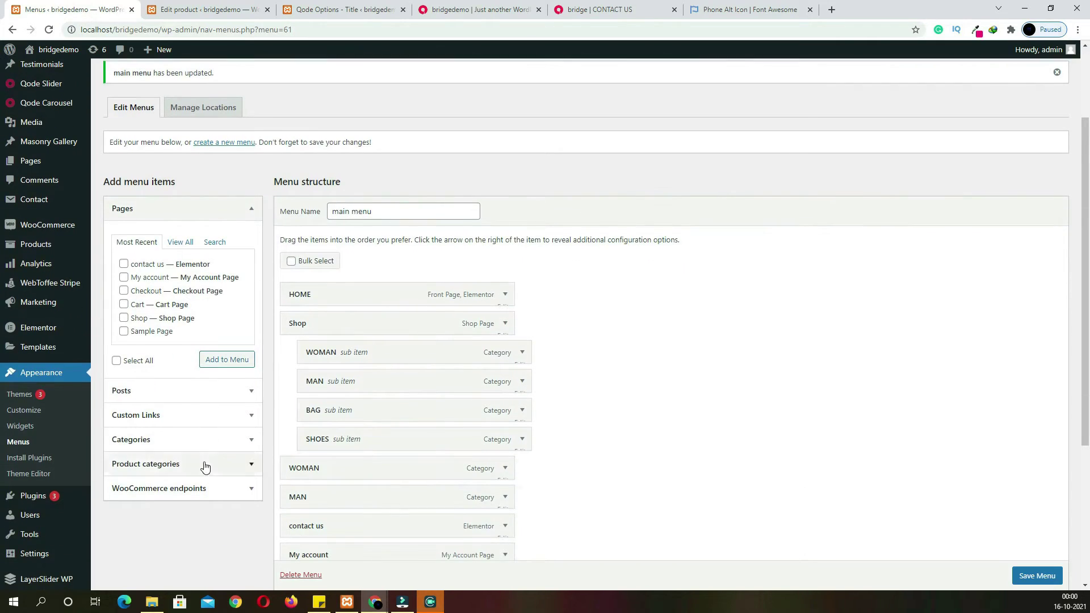
click(194, 418)
click(167, 318)
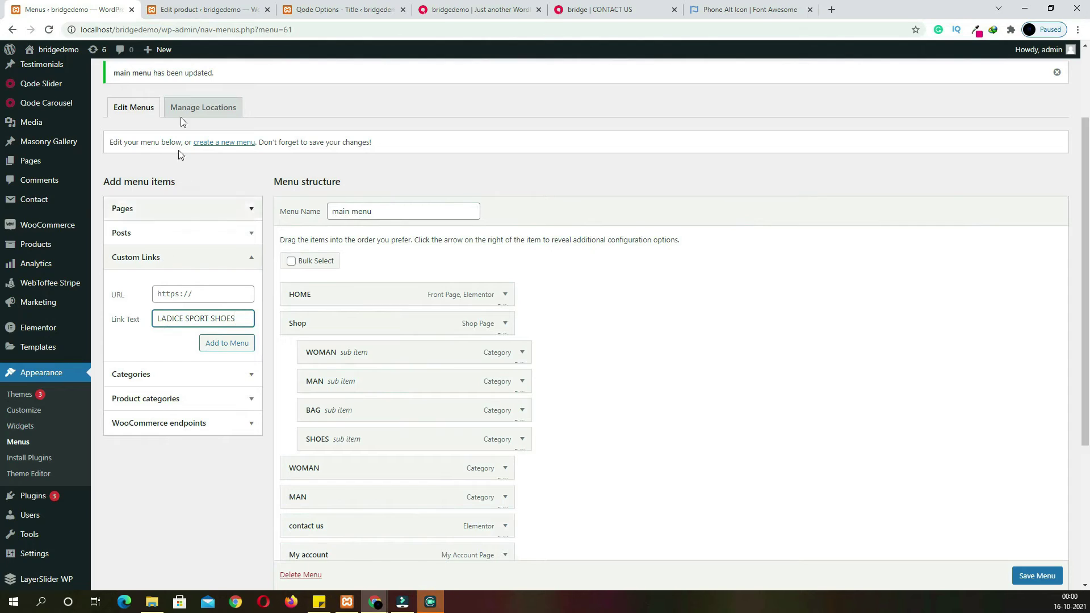
Use the LADICE SPORT SHOES permalink as the custom link URL and add it to the menu
click(190, 13)
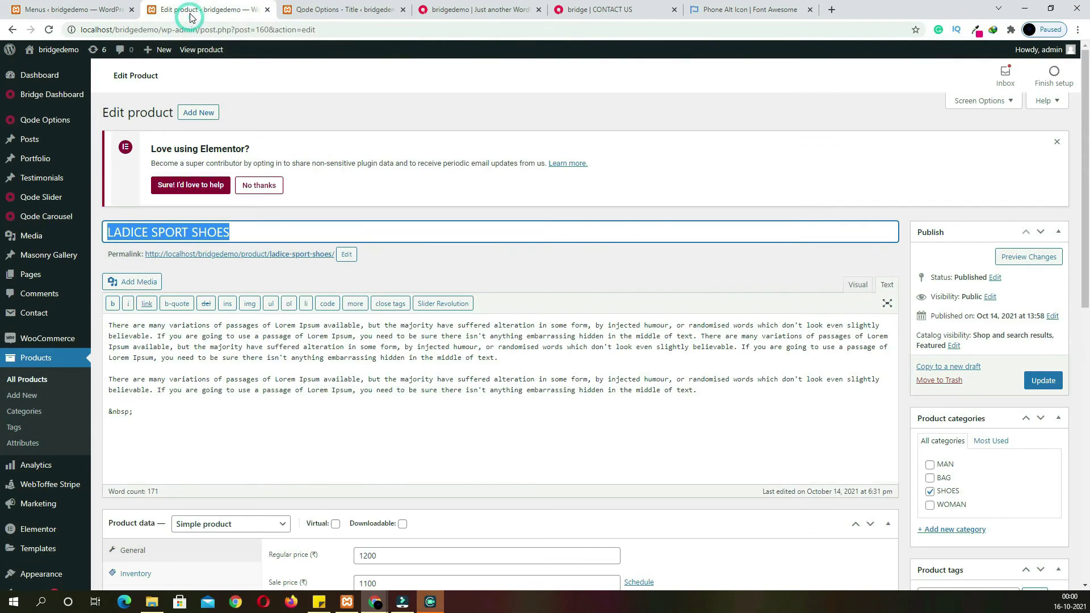
right_click(244, 258)
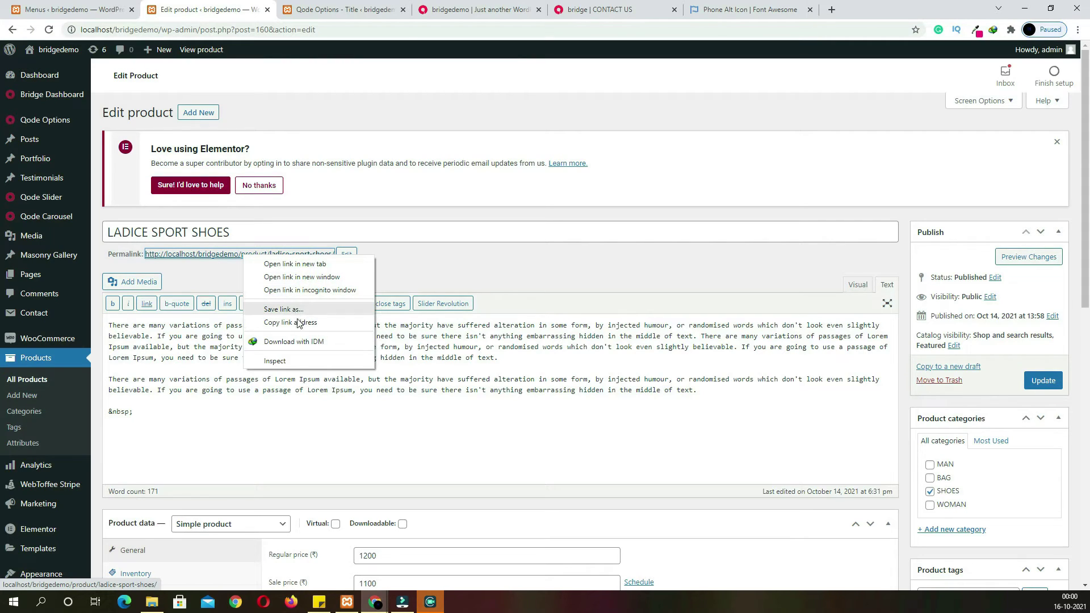
click(300, 322)
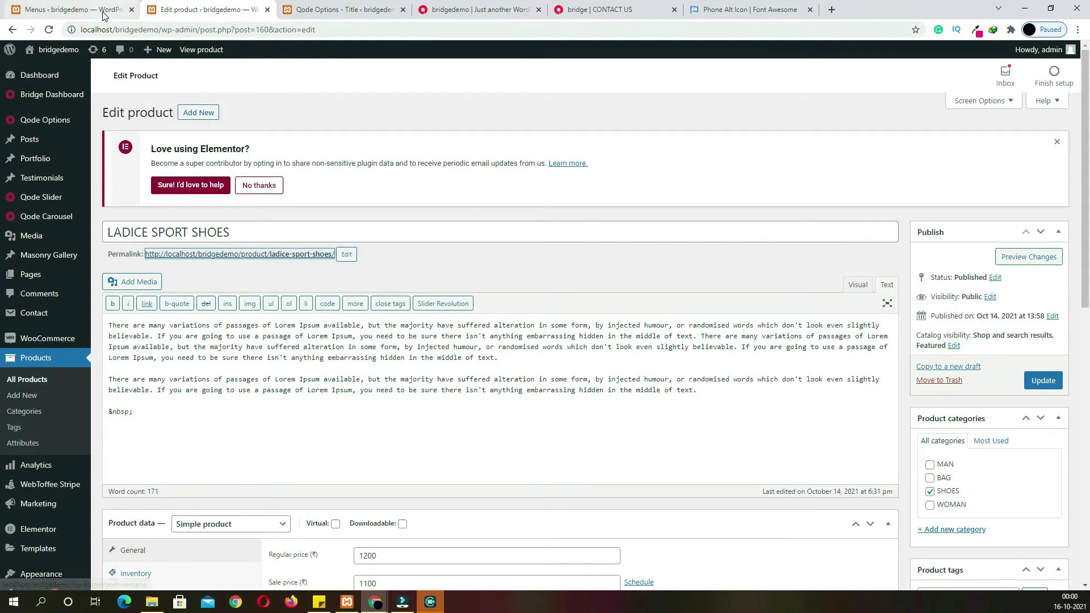
click(104, 15)
click(195, 296)
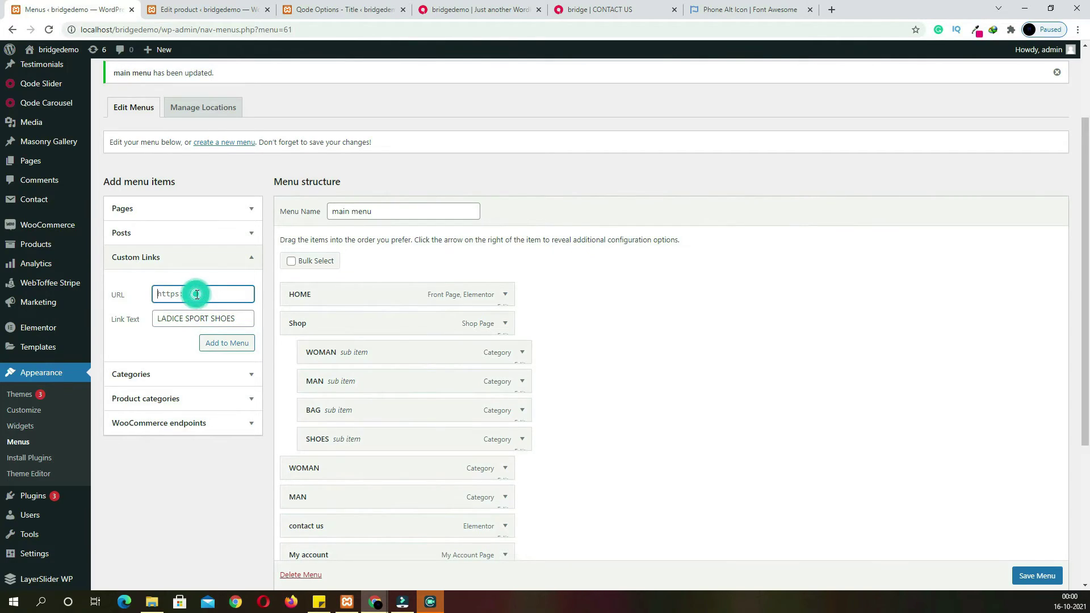
click(219, 345)
Nest LADICE SPORT SHOES under SHOES and return to the All Products list
scroll(426, 345, down, 2)
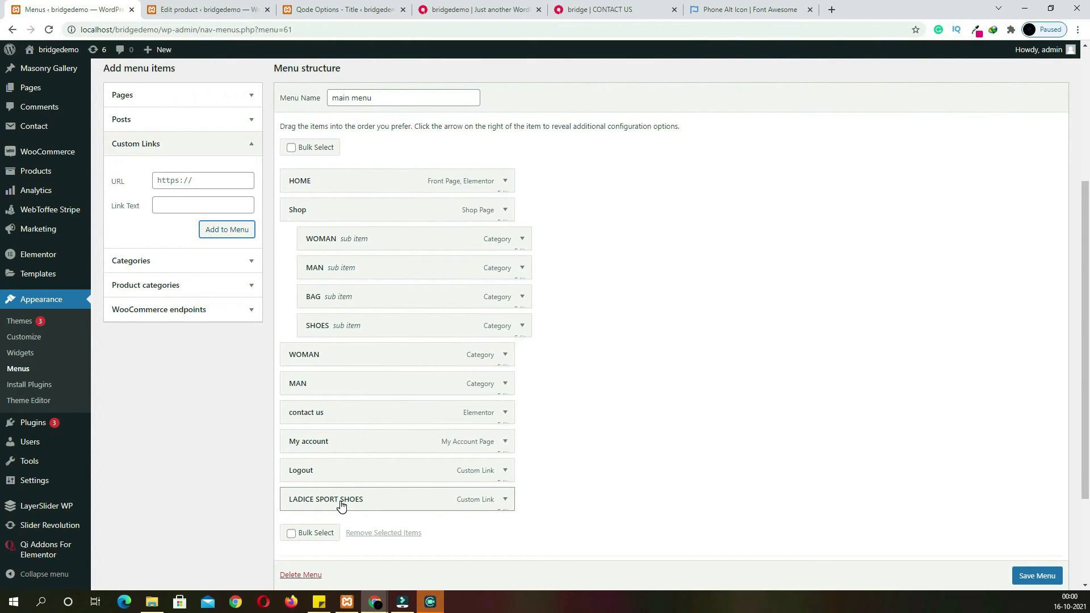
drag(340, 505, 375, 356)
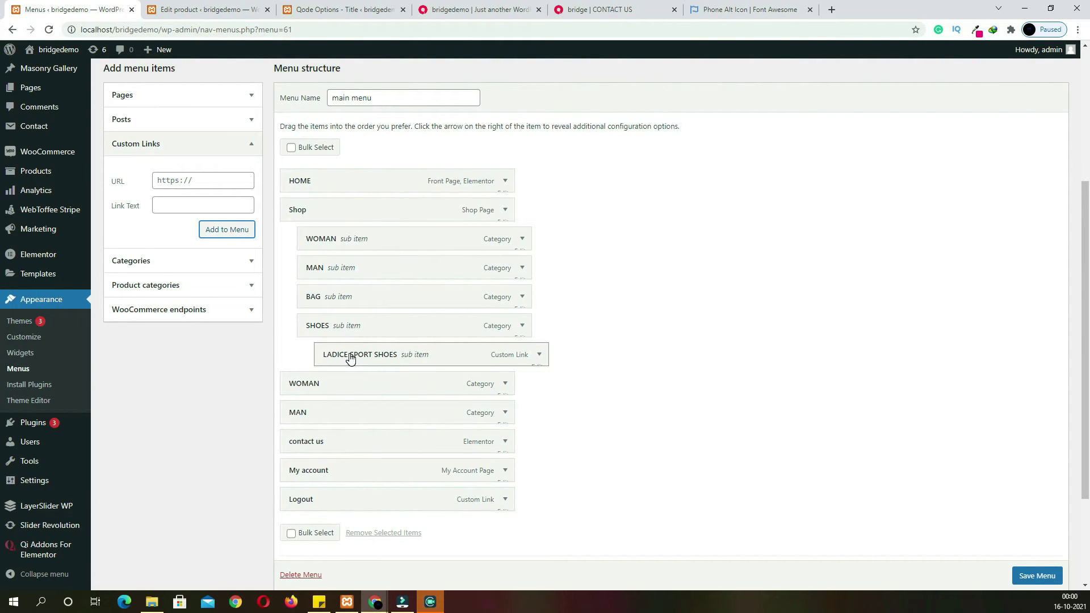
click(204, 10)
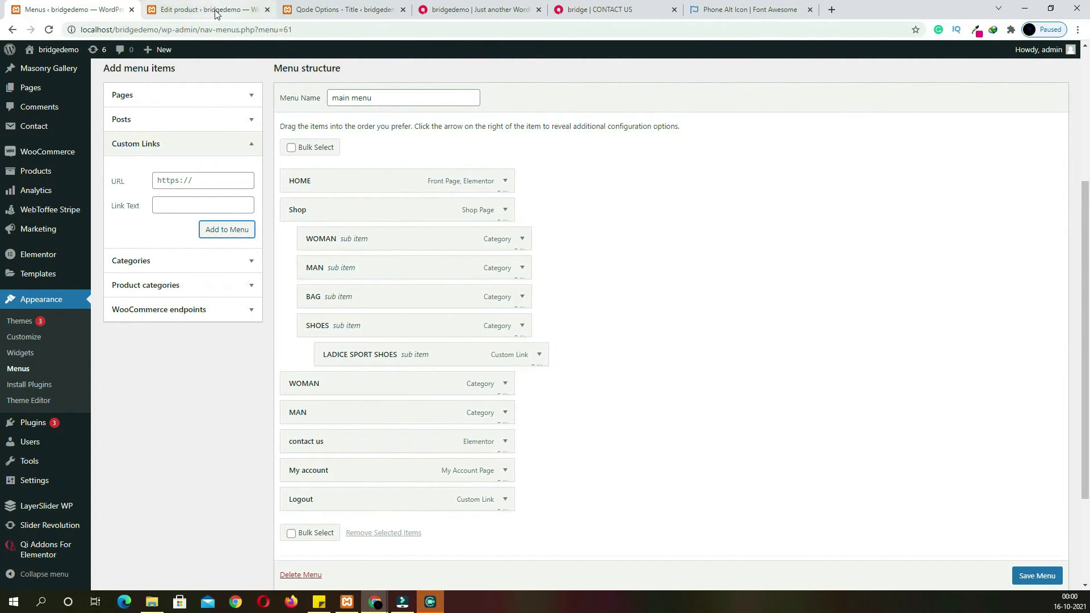
click(12, 30)
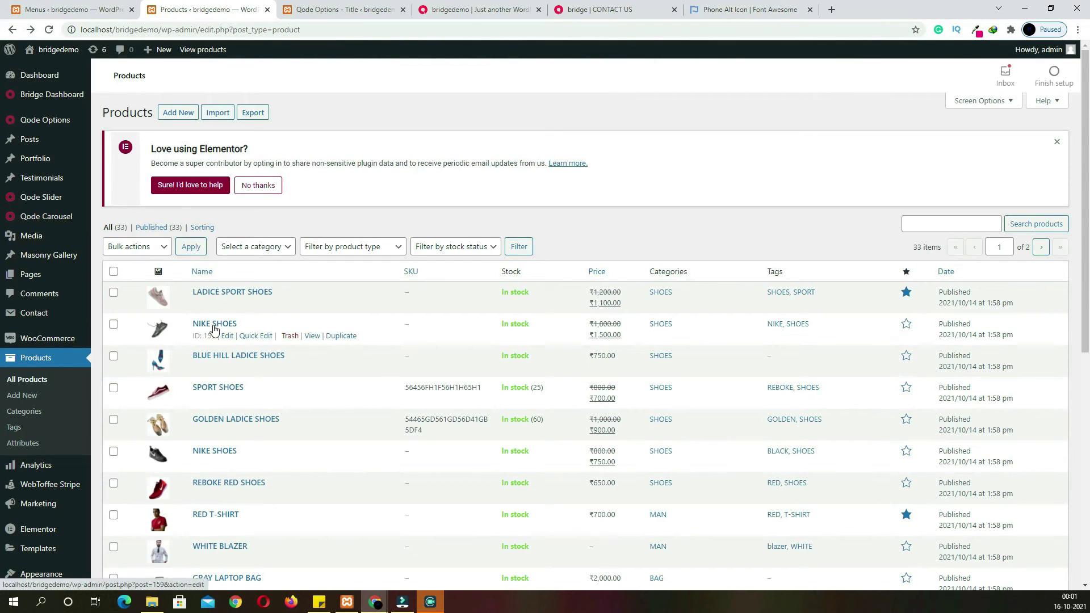
Open the NIKE SHOES product, use NIKE SHOES as the link text, and copy its permalink
click(215, 325)
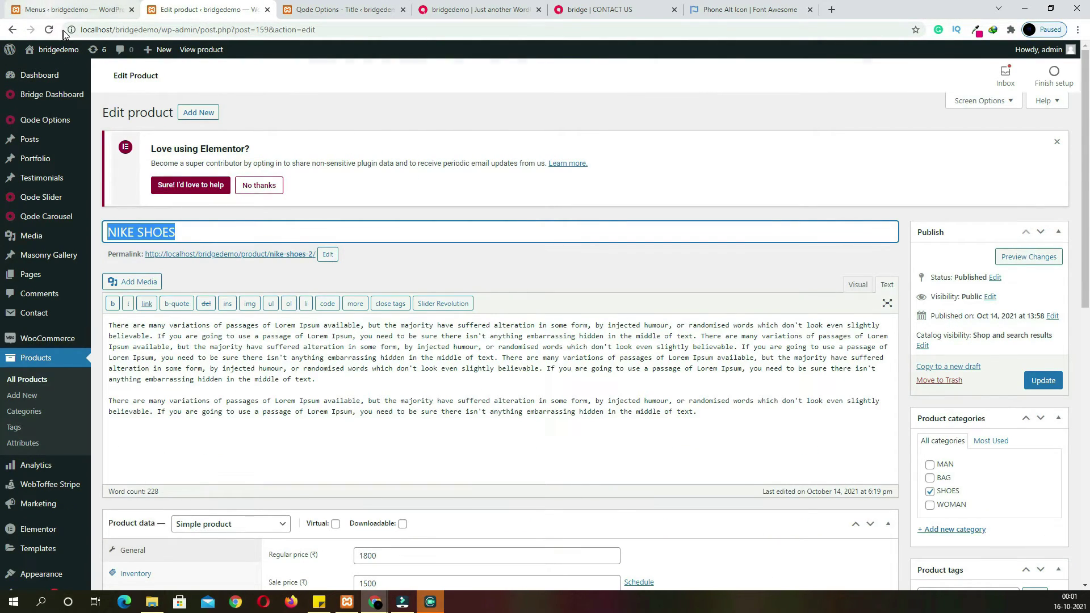
click(68, 9)
key(ctrl+Tab)
right_click(208, 254)
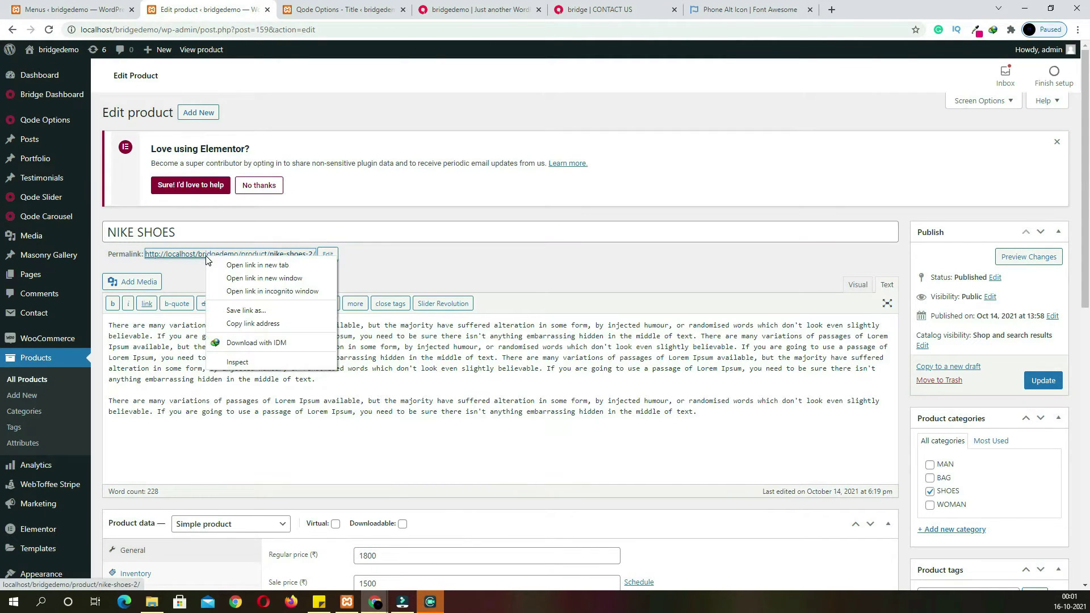
click(244, 325)
Add the NIKE SHOES link to the menu, nested under SHOES below LADICE SPORT SHOES
key(ctrl+shift+Tab)
click(203, 180)
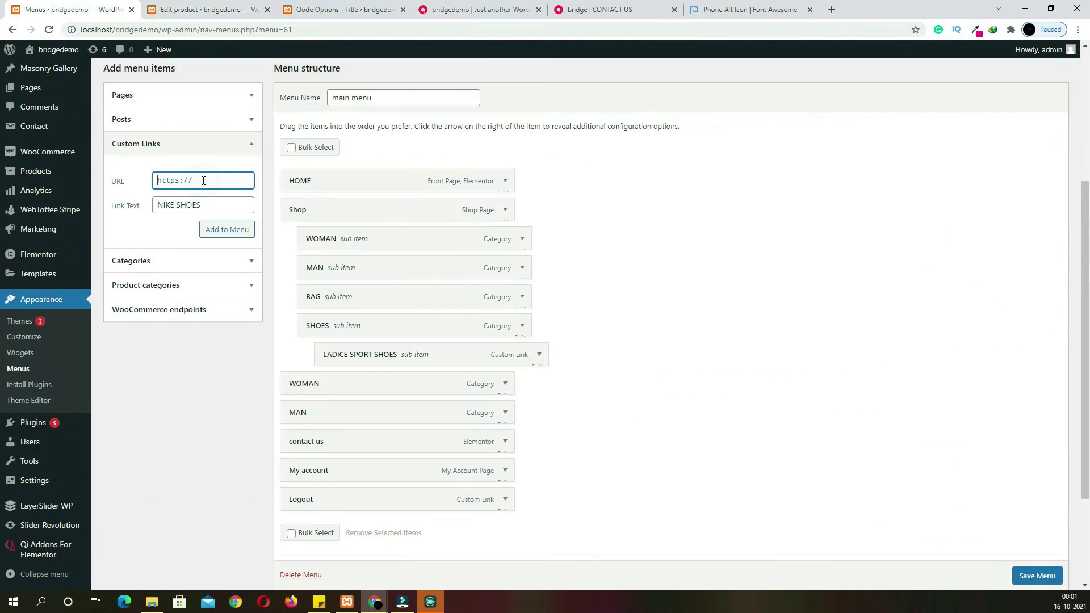
click(222, 230)
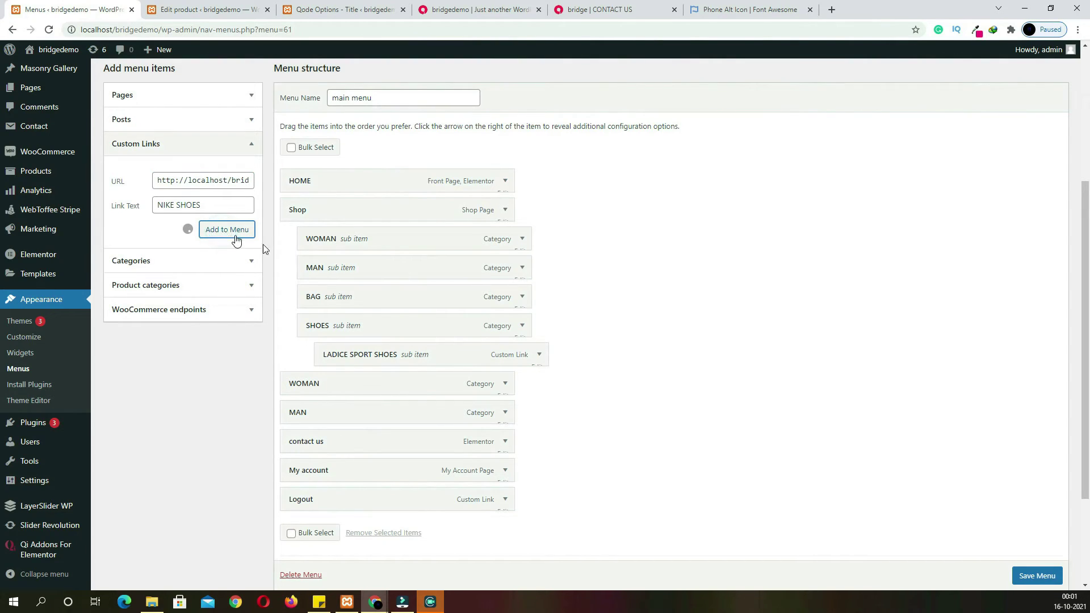
scroll(604, 380, down, 2)
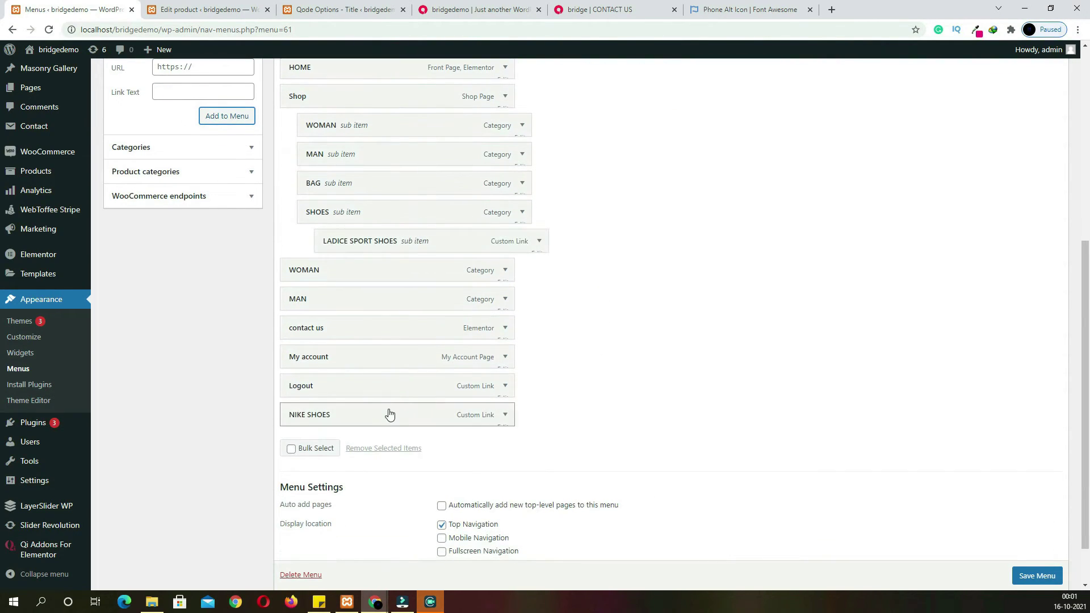
drag(382, 420, 418, 275)
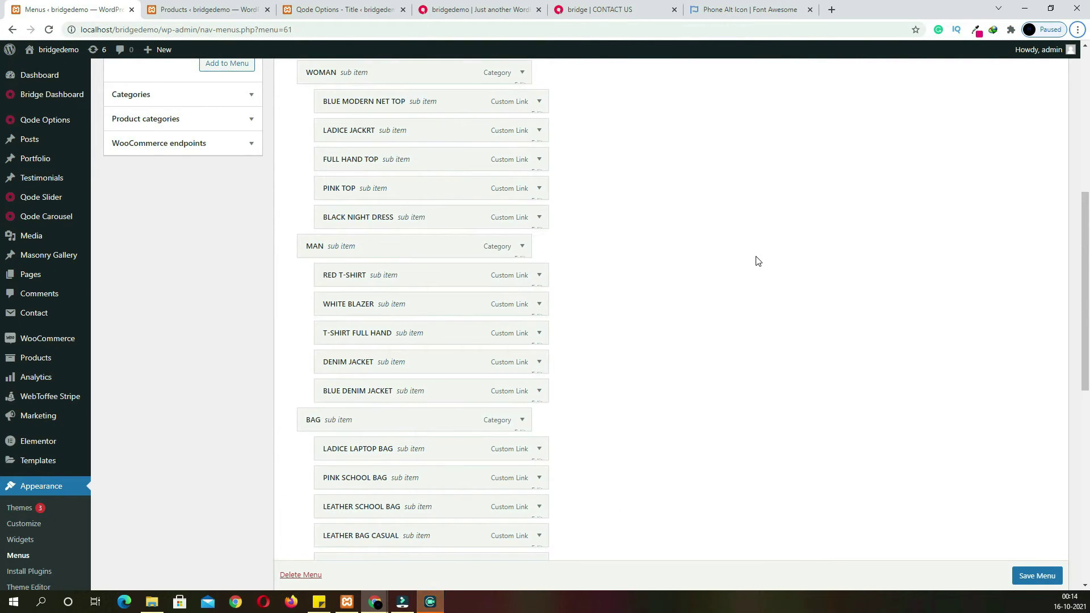
Scroll through the menu to review the product links under WOMAN, MAN, BAG and SHOES
scroll(720, 270, up, 3)
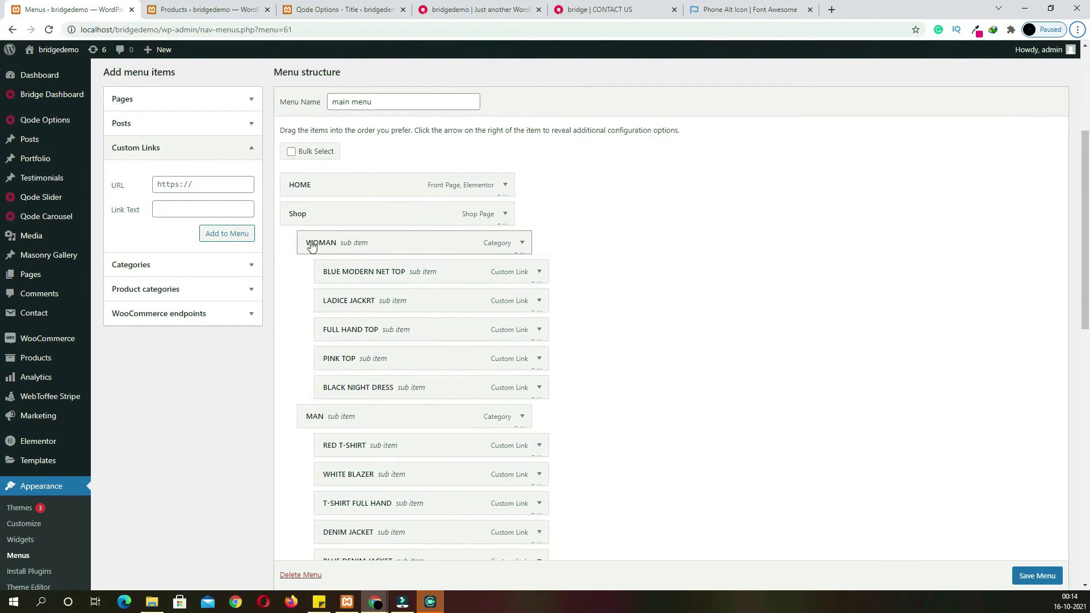
scroll(385, 304, down, 4)
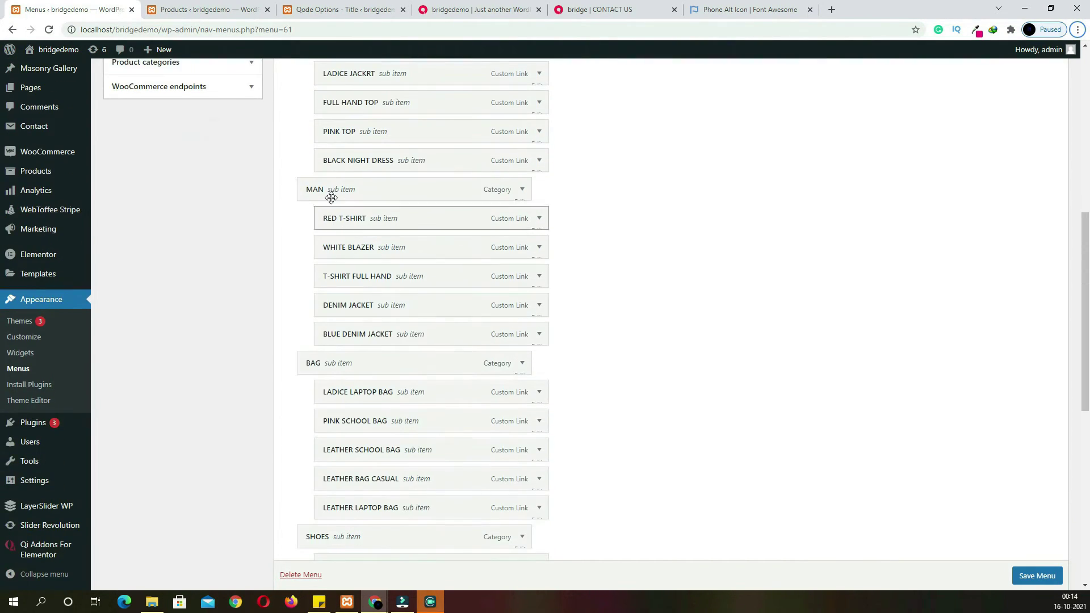
scroll(372, 287, down, 3)
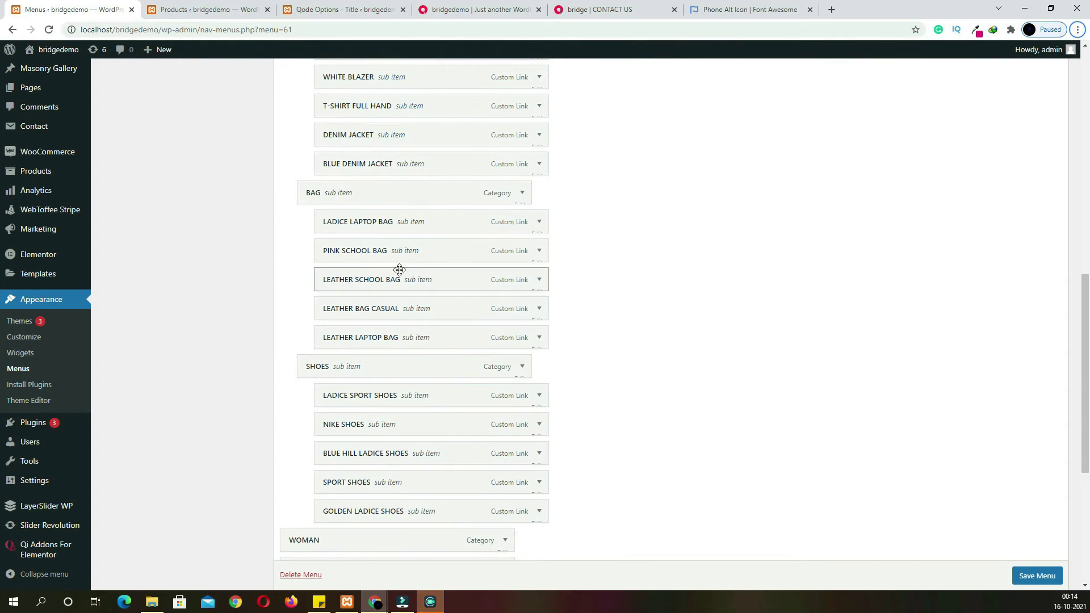
scroll(403, 278, down, 3)
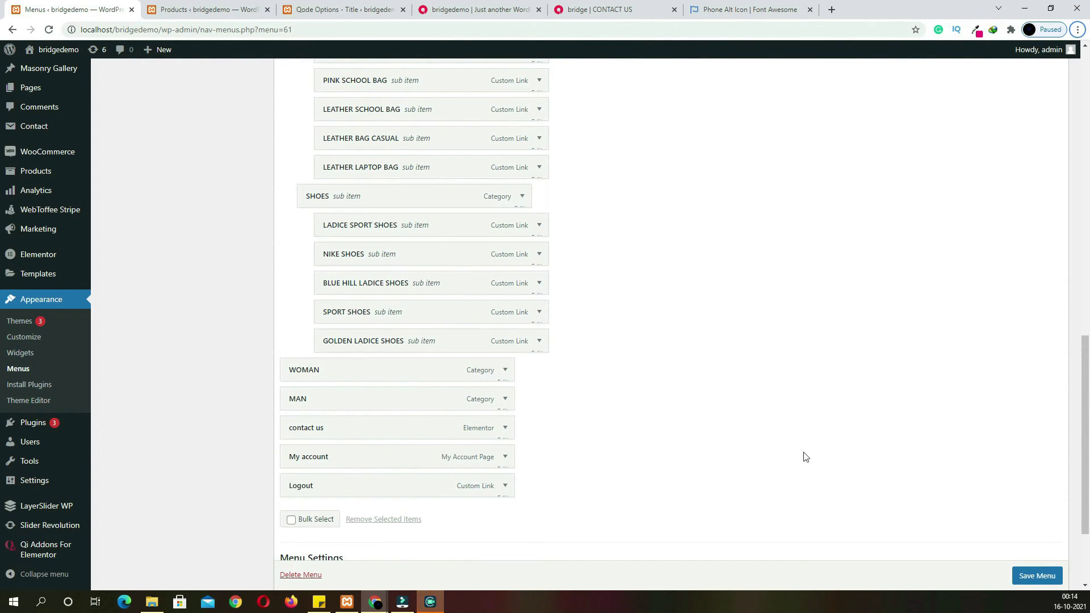
scroll(1039, 585, down, 1)
click(1037, 576)
click(479, 9)
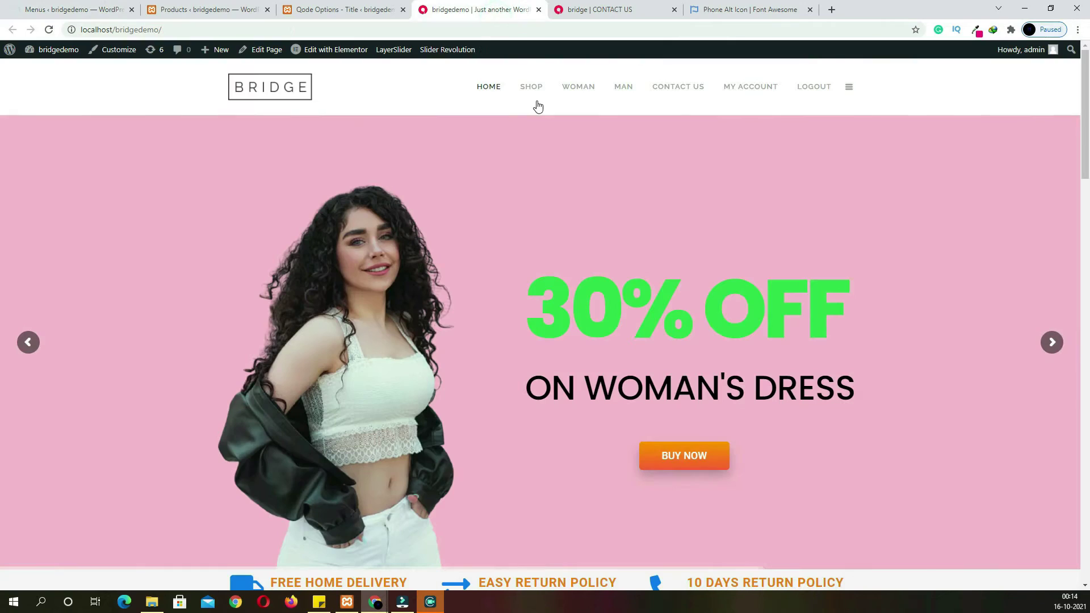
click(49, 30)
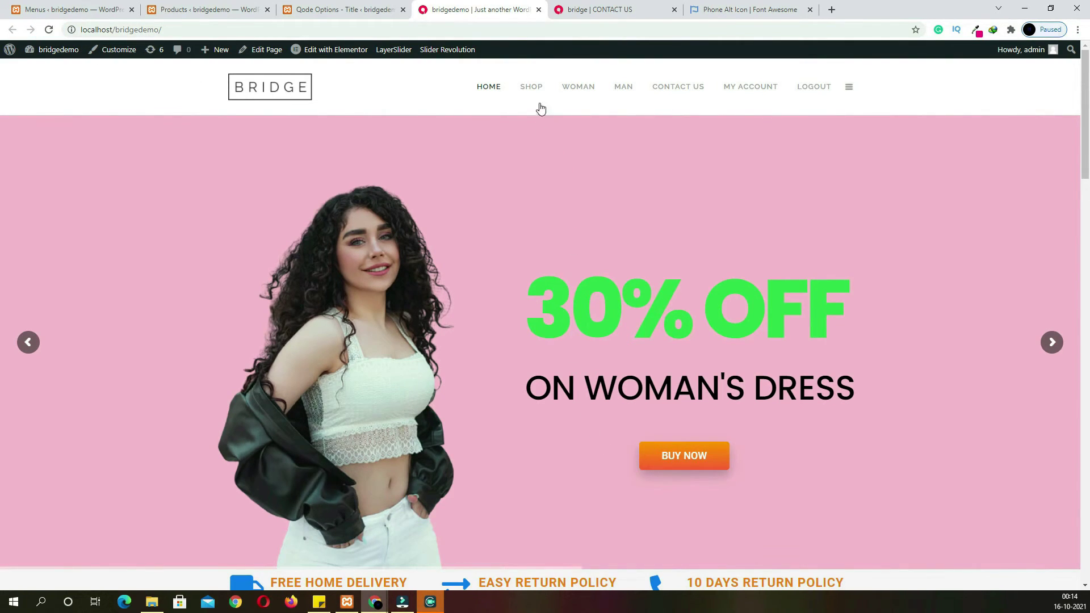
mouse_move(544, 87)
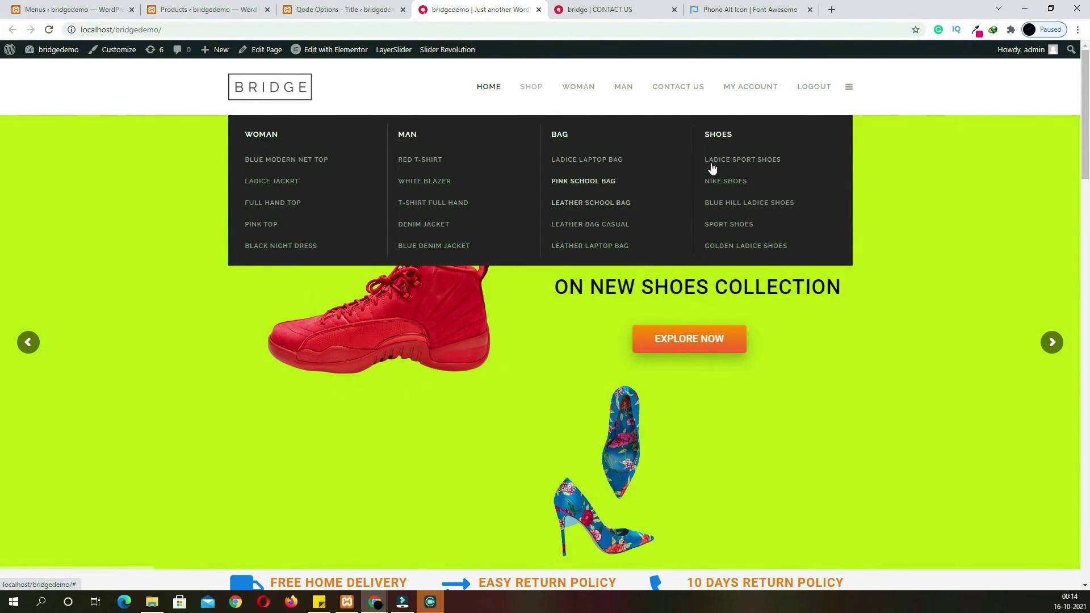
click(849, 88)
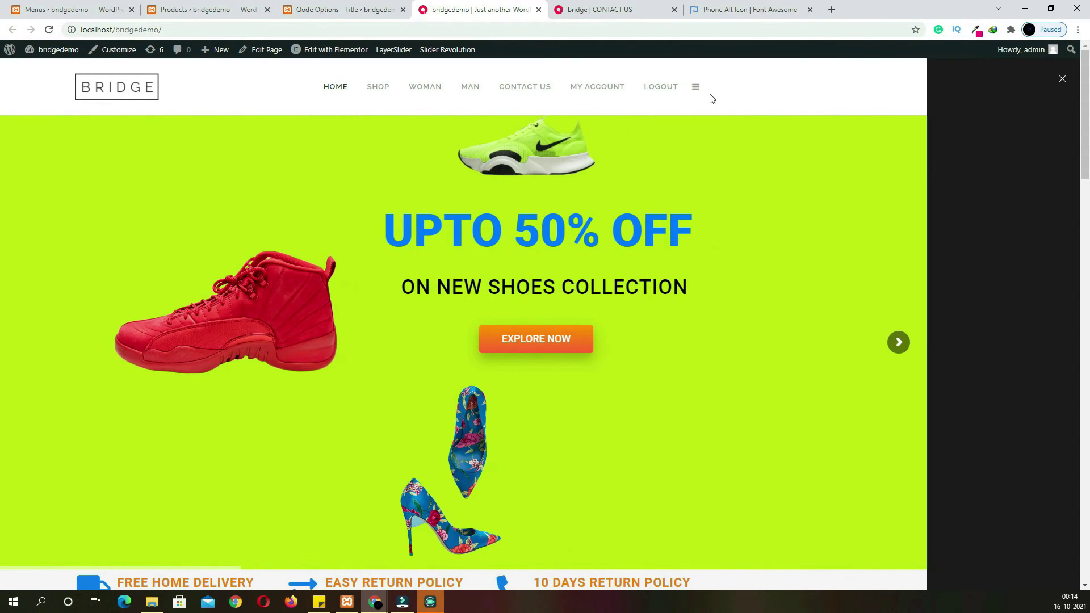
click(697, 89)
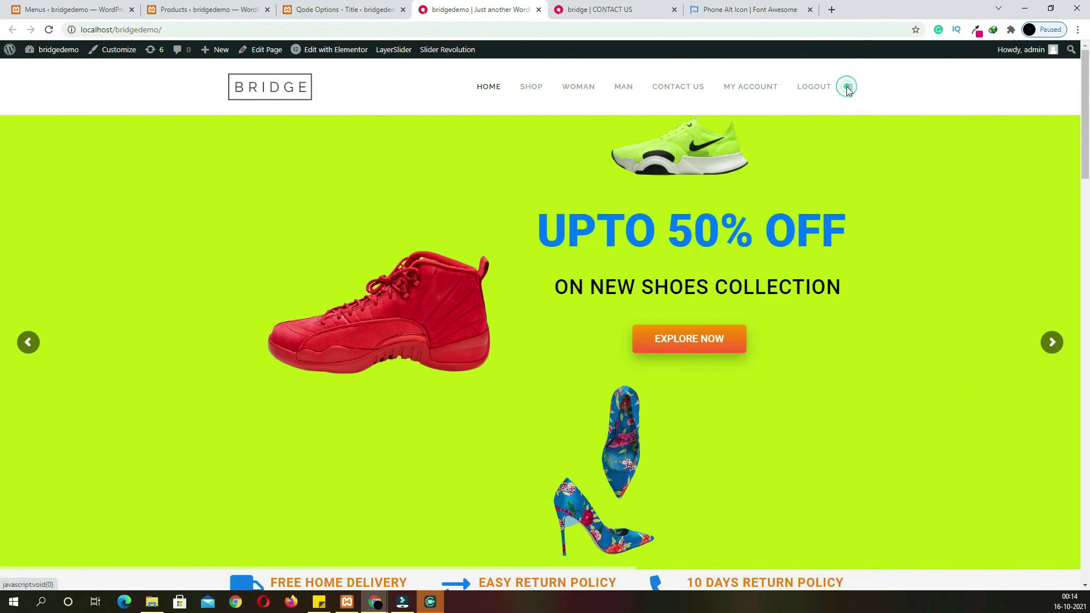
click(848, 89)
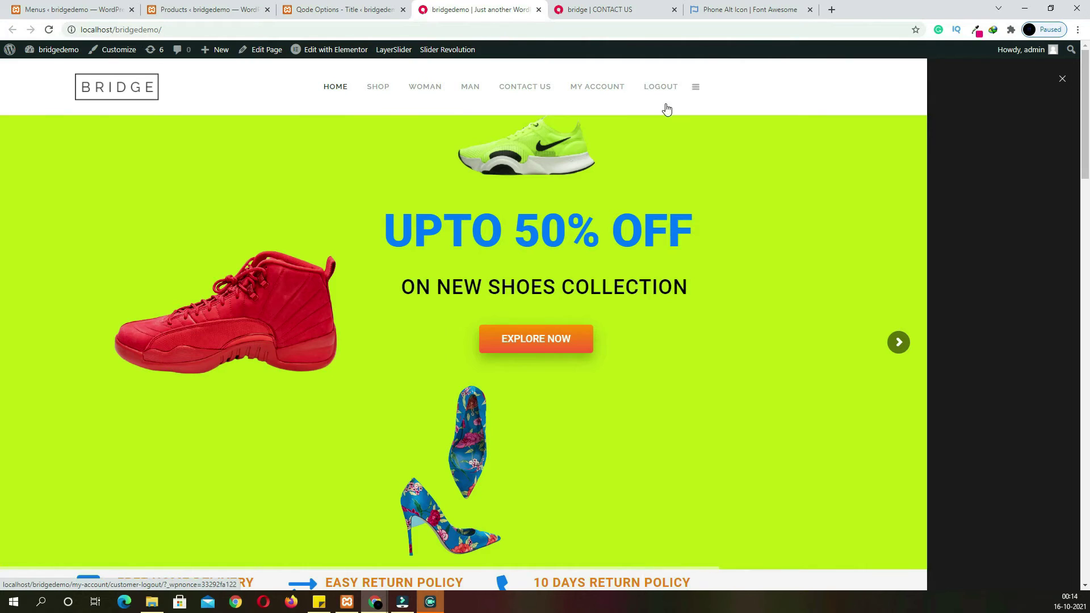
click(697, 89)
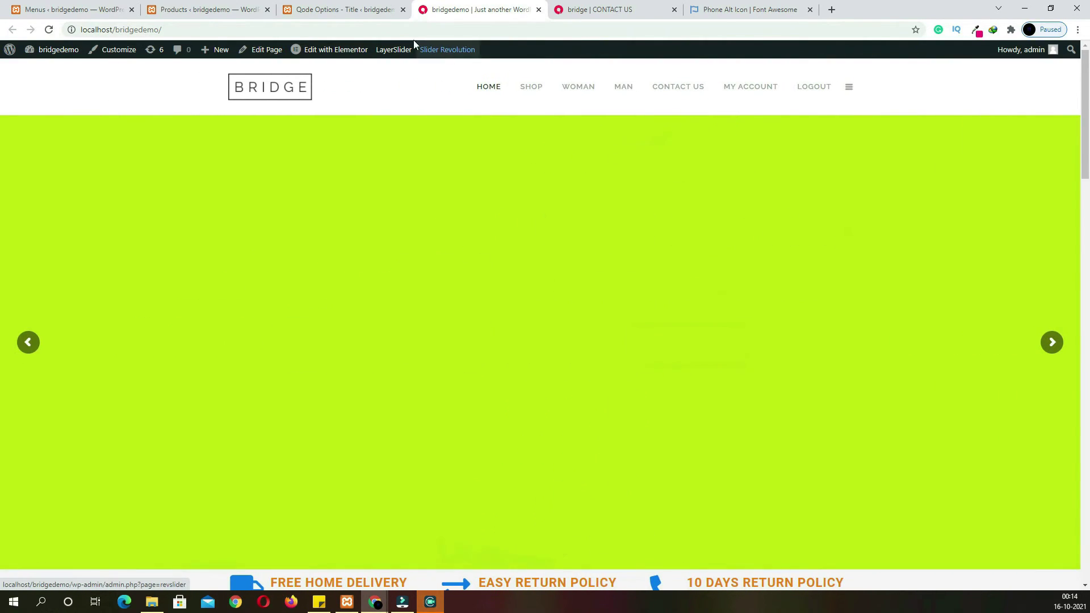
Set Enable Side Area to No in Qode Options > Header and save the changes
click(349, 10)
scroll(341, 220, up, 10)
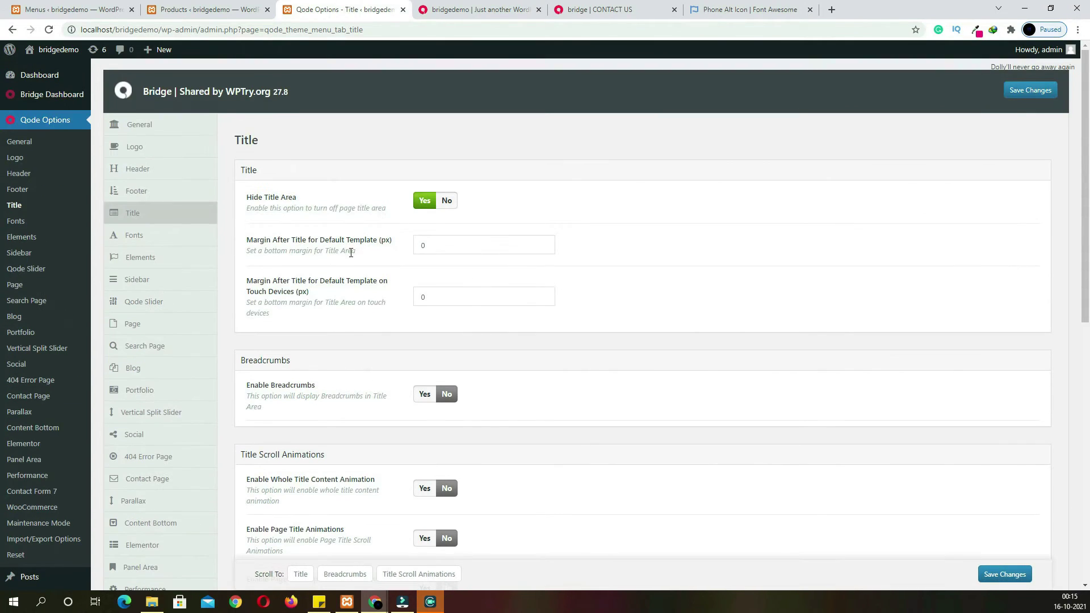
click(151, 171)
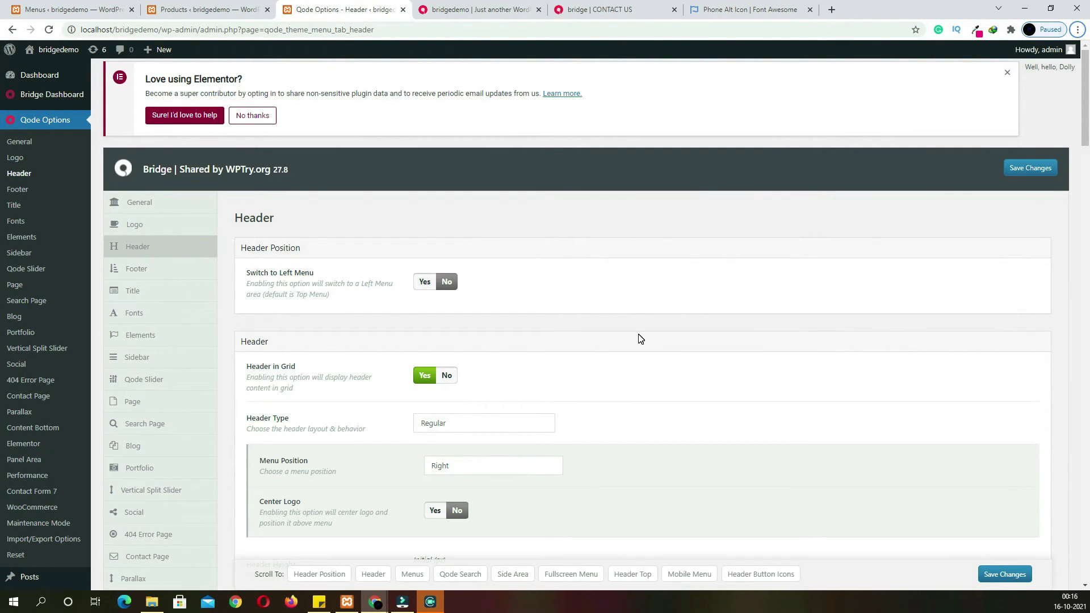
scroll(615, 355, down, 20)
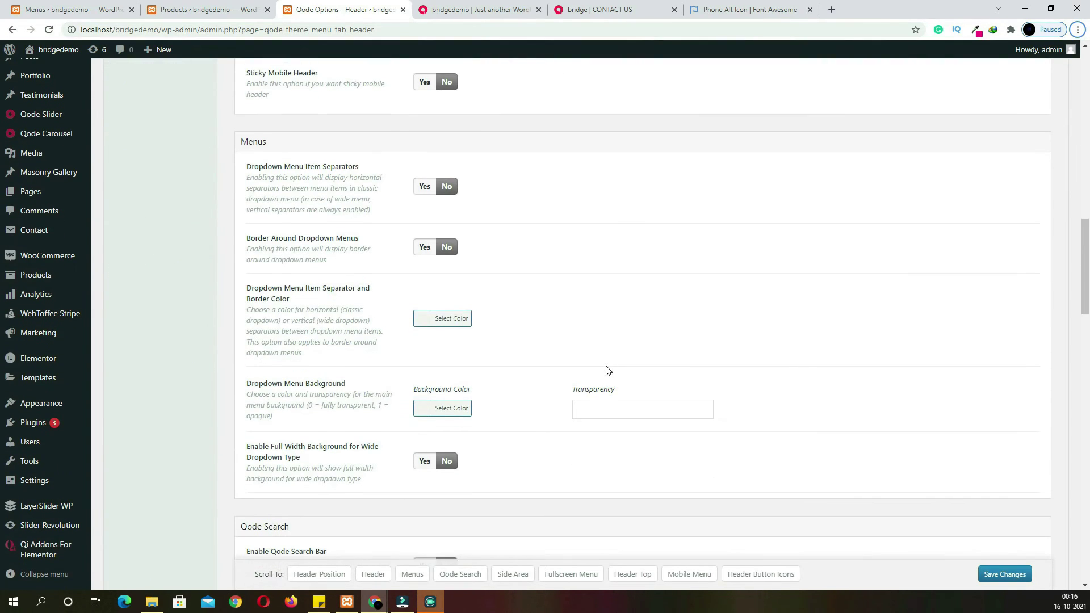
scroll(608, 370, down, 1)
scroll(606, 370, down, 3)
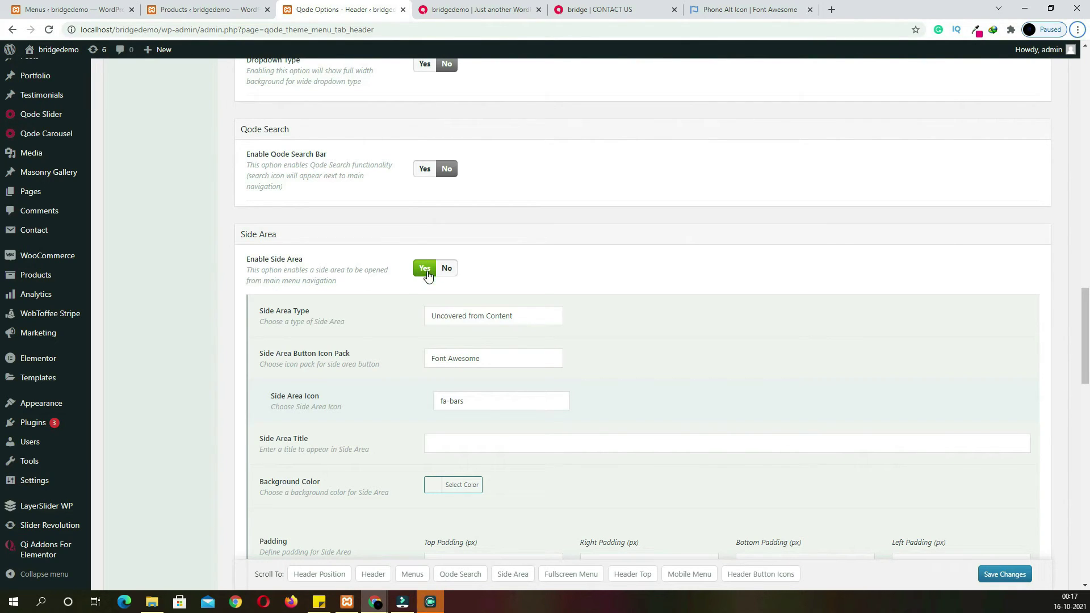
click(448, 269)
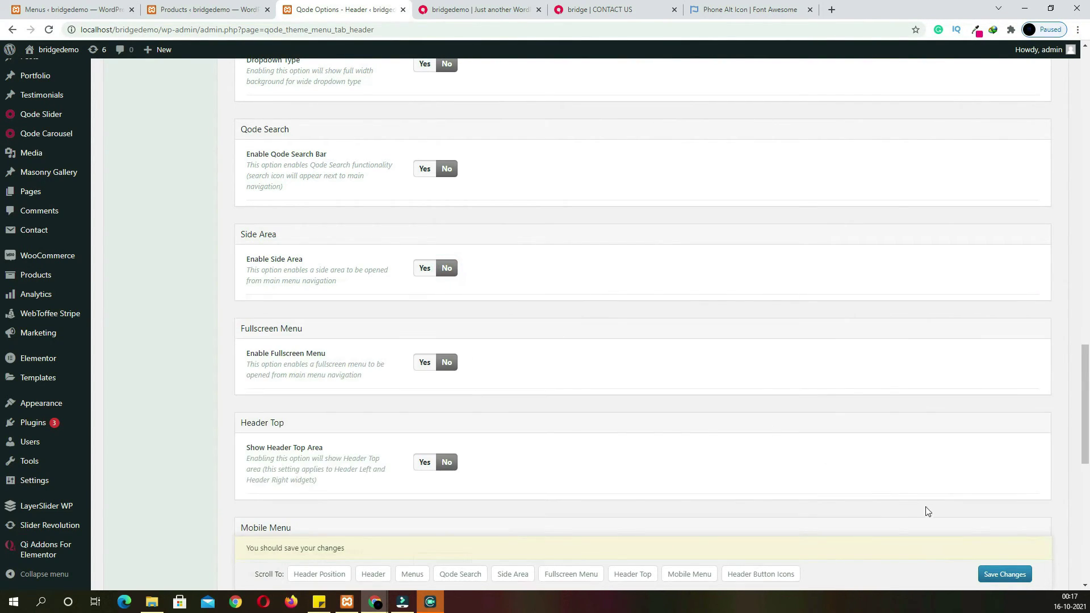
click(993, 575)
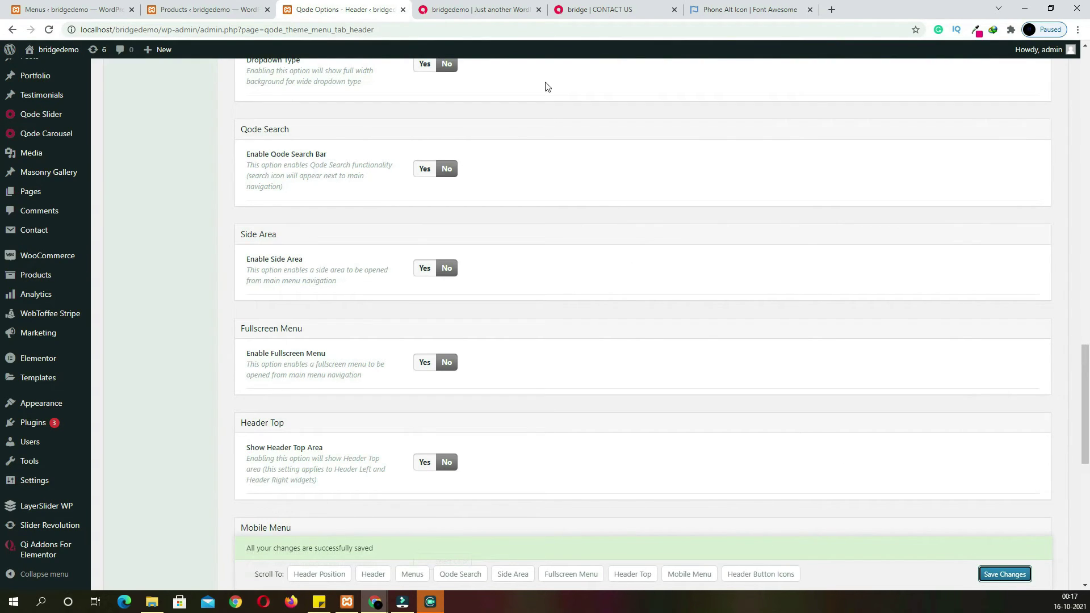
click(493, 9)
Reload the live site and scroll to check the header without the side area
click(49, 30)
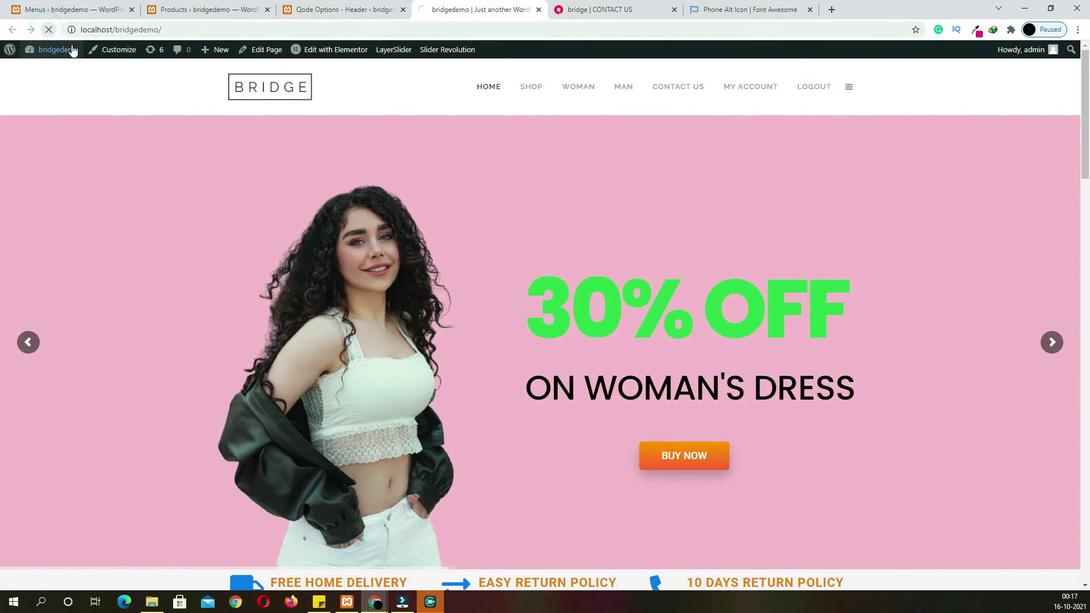
mouse_move(72, 50)
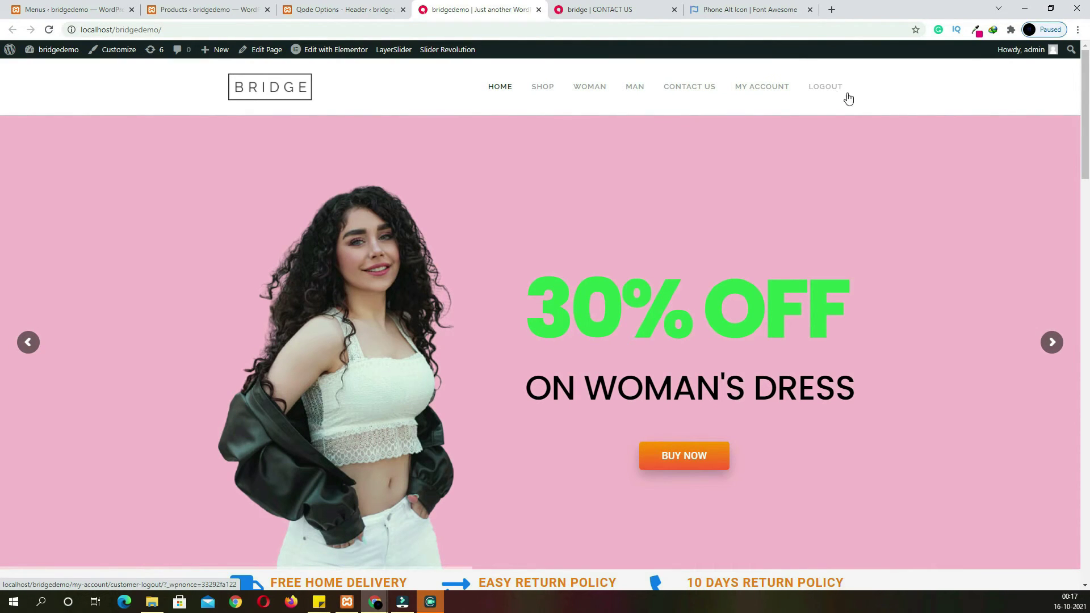
scroll(782, 166, down, 4)
scroll(782, 166, up, 4)
scroll(782, 166, down, 1)
scroll(782, 165, down, 3)
scroll(782, 166, up, 4)
scroll(754, 163, down, 5)
scroll(754, 163, up, 4)
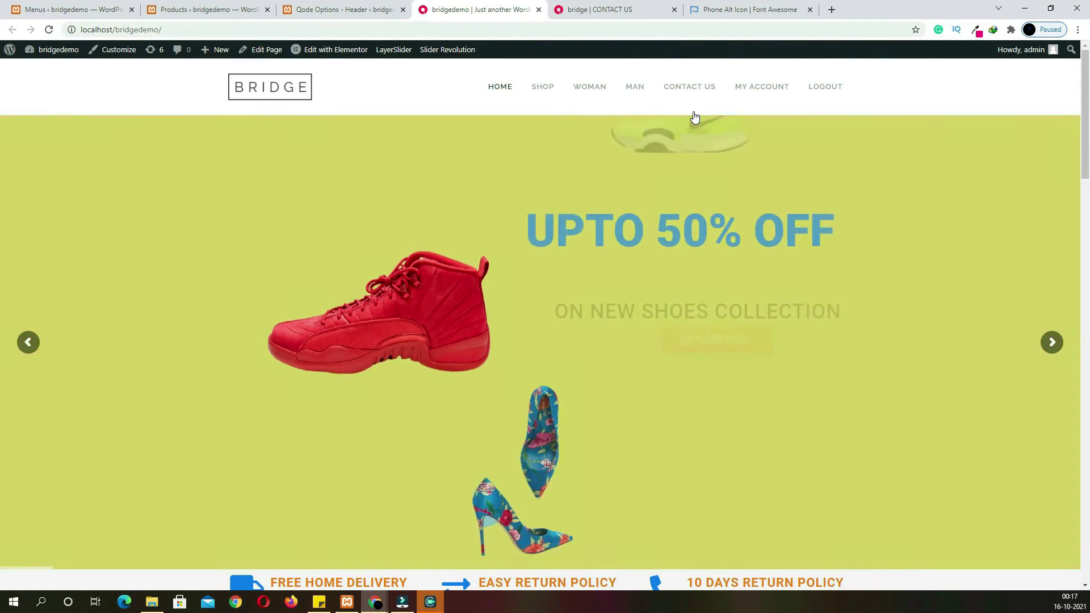
Preview the Shop mega menu on the contact page, then return to the admin Products list
mouse_move(543, 88)
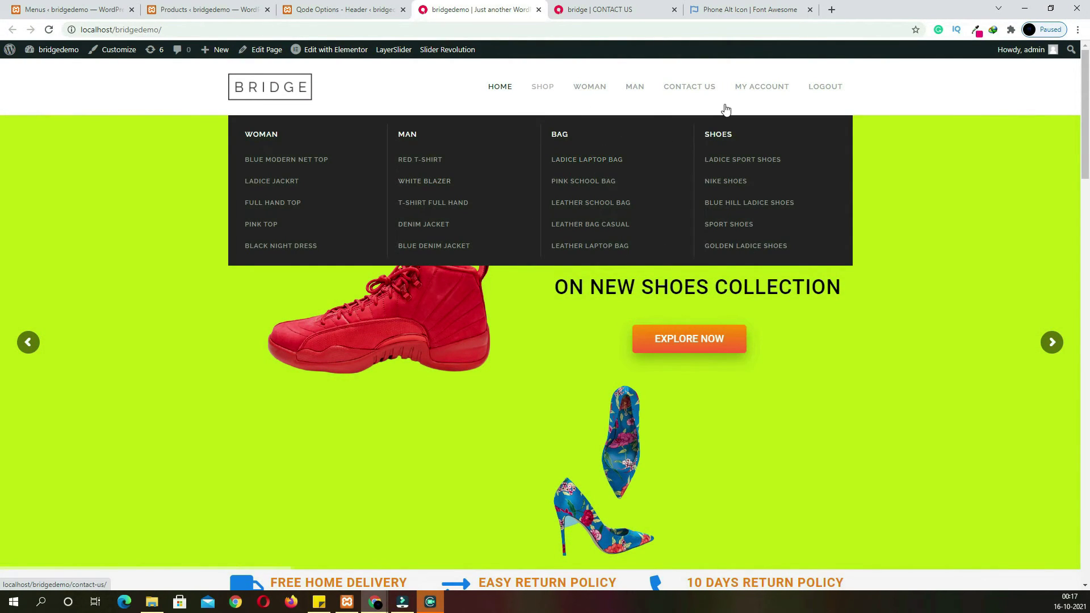
click(602, 13)
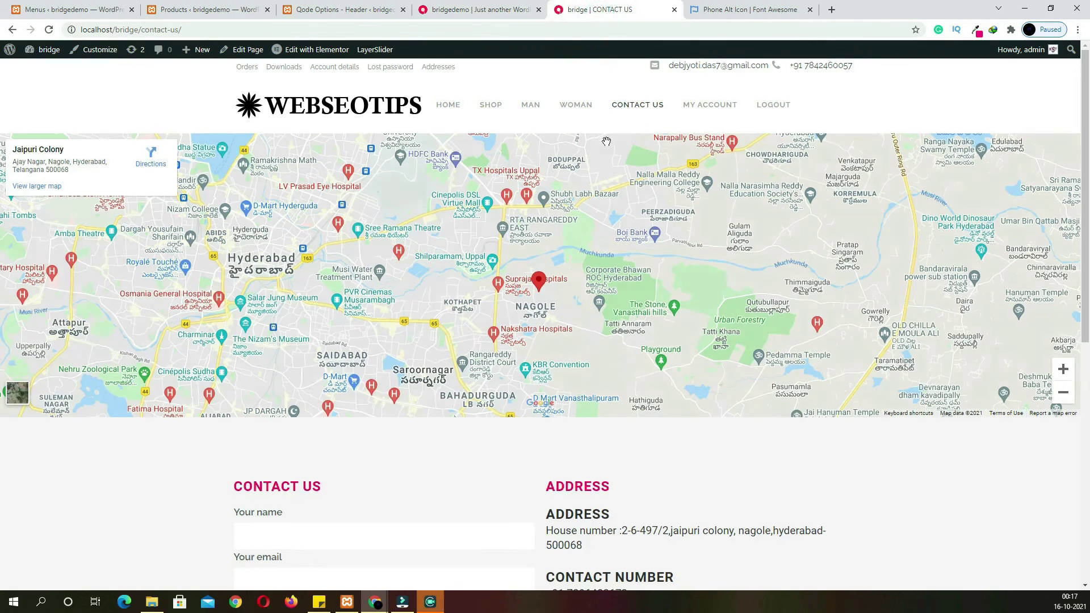
scroll(606, 142, down, 3)
scroll(607, 141, up, 3)
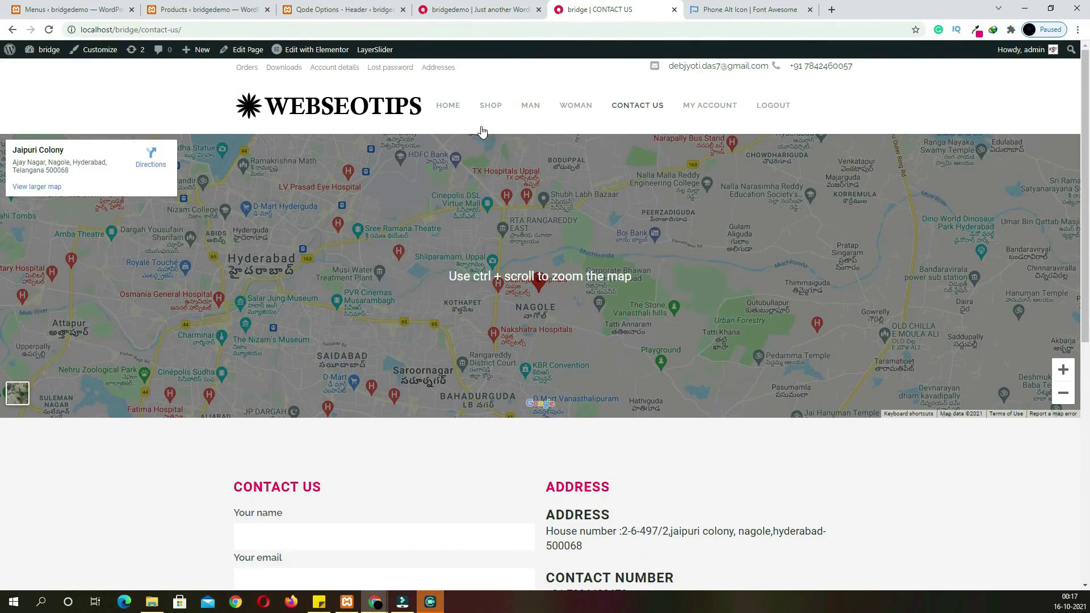
mouse_move(490, 108)
scroll(528, 138, down, 8)
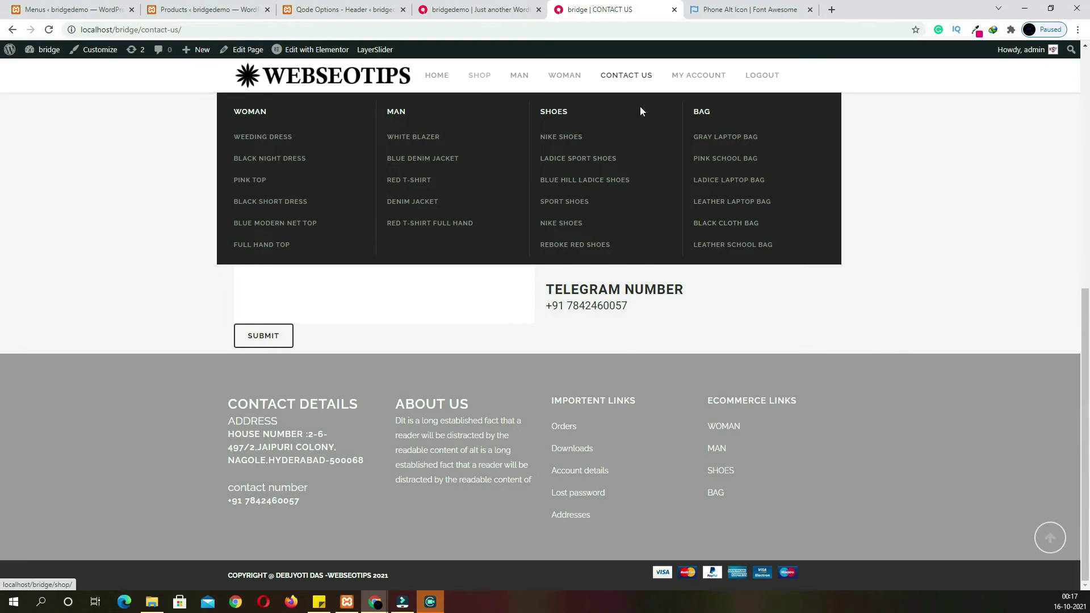
scroll(570, 195, up, 7)
scroll(570, 195, up, 2)
click(146, 12)
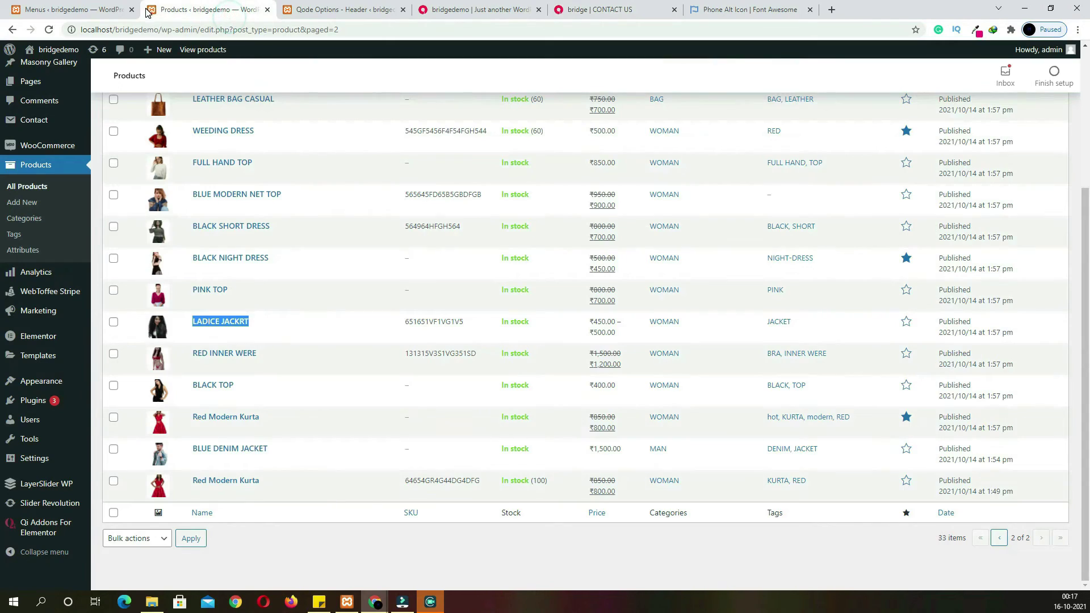
Set the Qode Options header type to Sticky and save the changes
click(326, 13)
scroll(659, 267, up, 15)
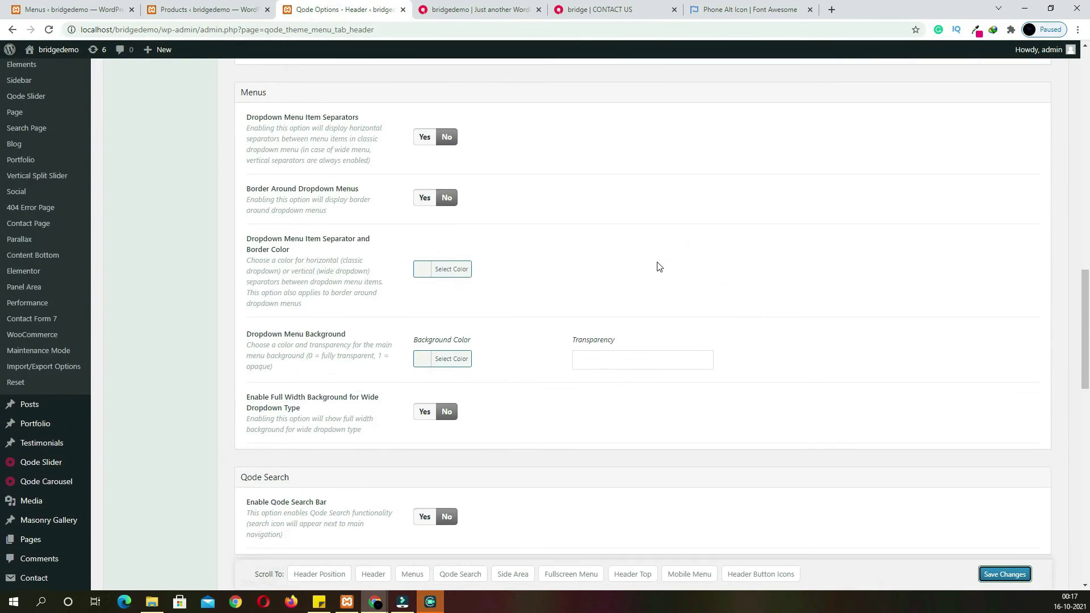
scroll(658, 267, up, 5)
scroll(659, 266, down, 3)
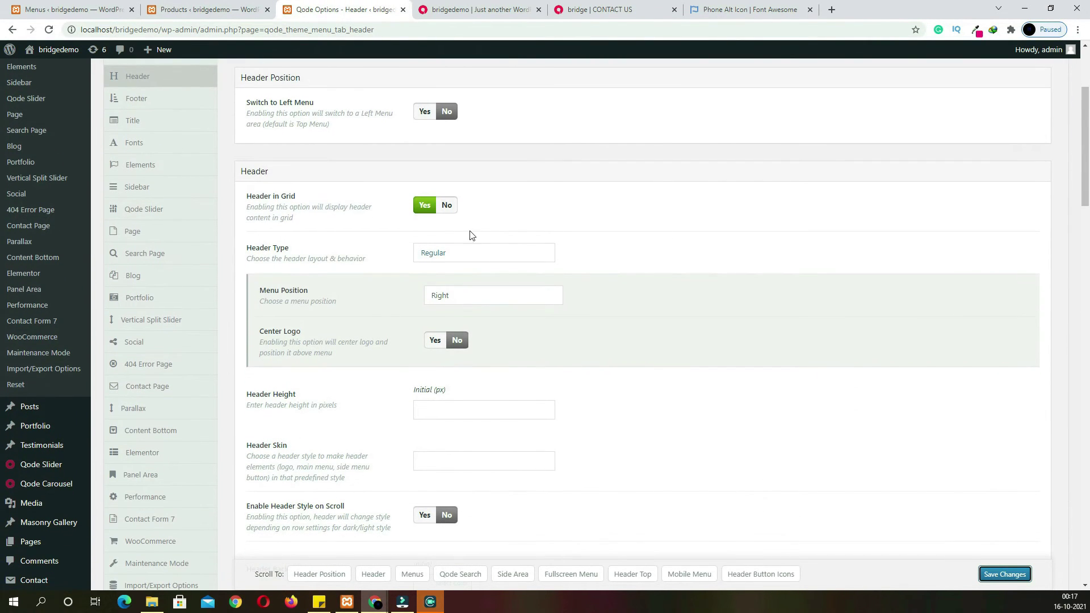
click(452, 253)
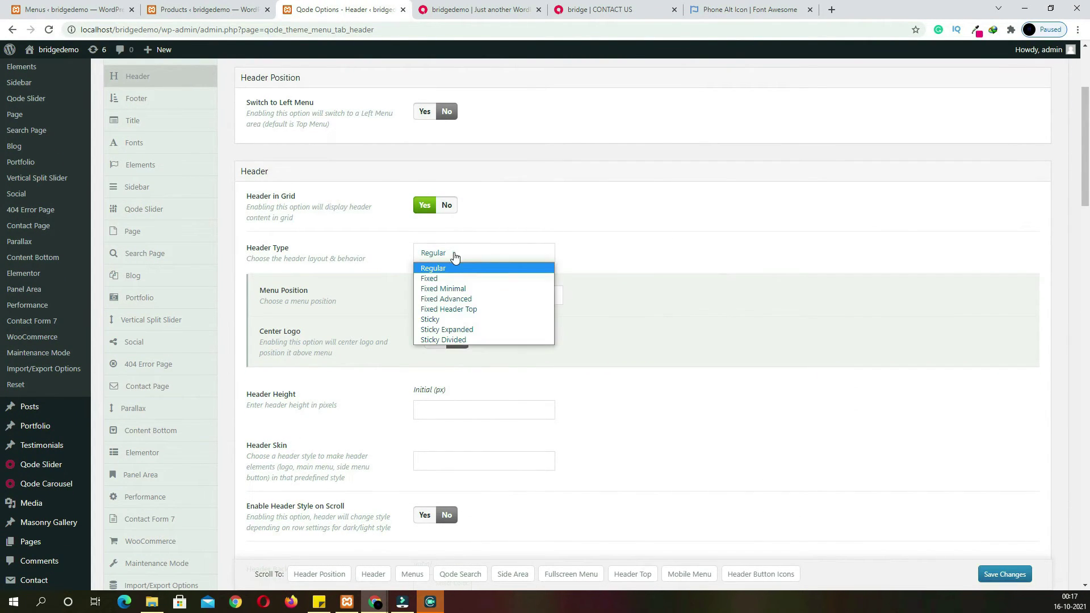
click(454, 321)
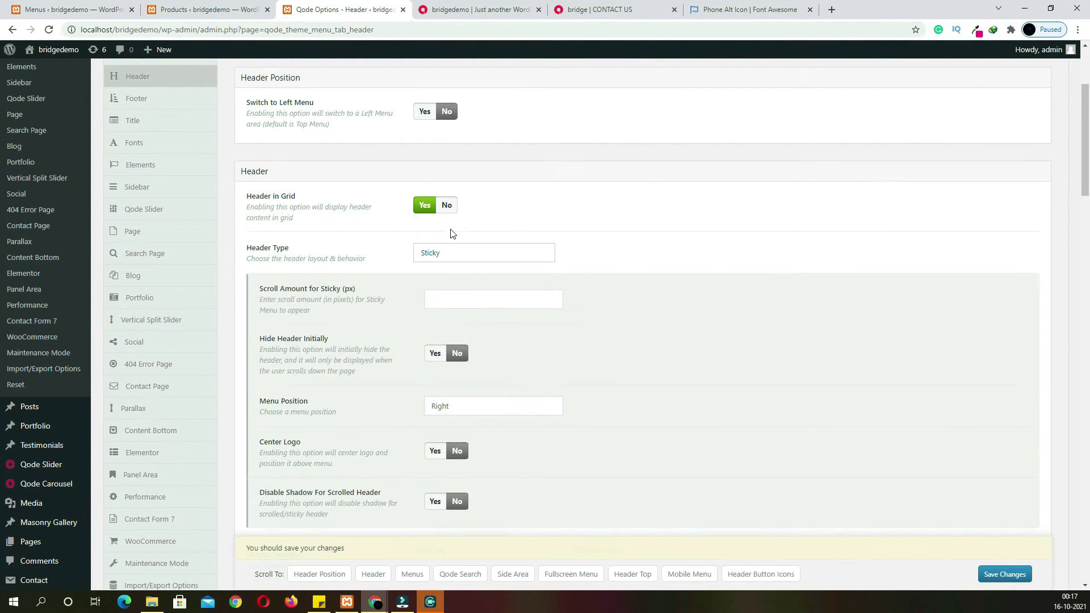
click(1004, 574)
Reload the live home page to see the sticky header
click(482, 14)
scroll(475, 148, down, 1)
scroll(223, 107, up, 1)
click(50, 30)
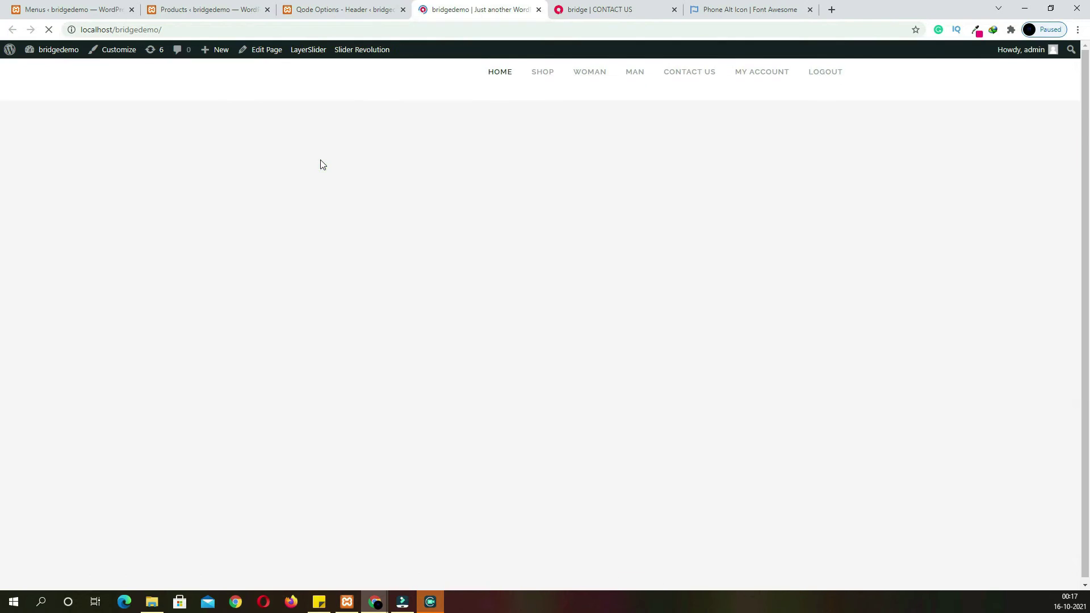
Scroll the home page to confirm the BRIDGE header stays pinned, then return to Qode Options Header
scroll(425, 199, down, 2)
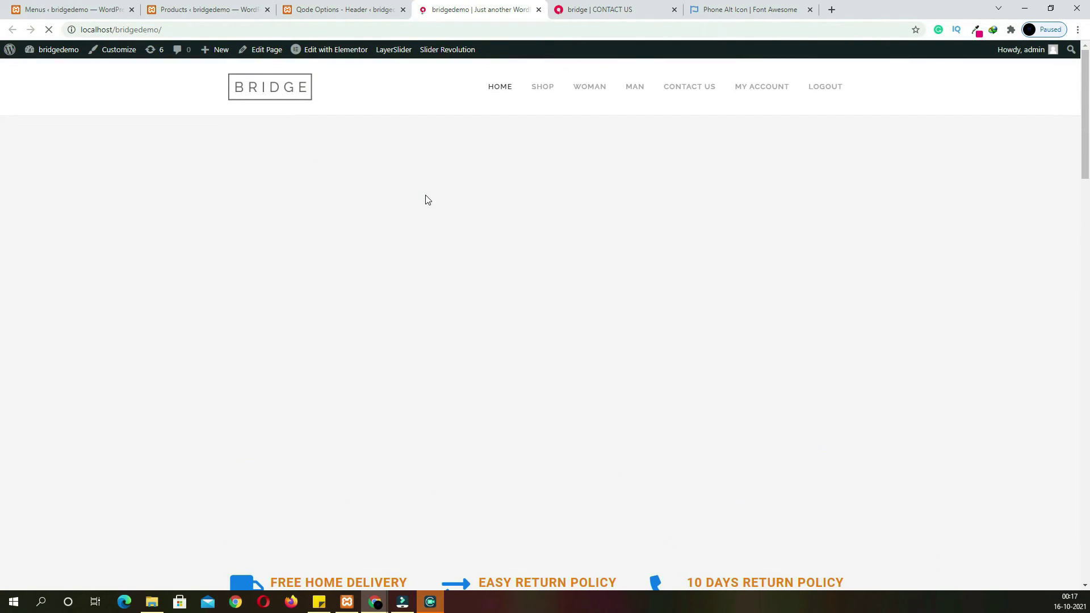
scroll(426, 199, down, 10)
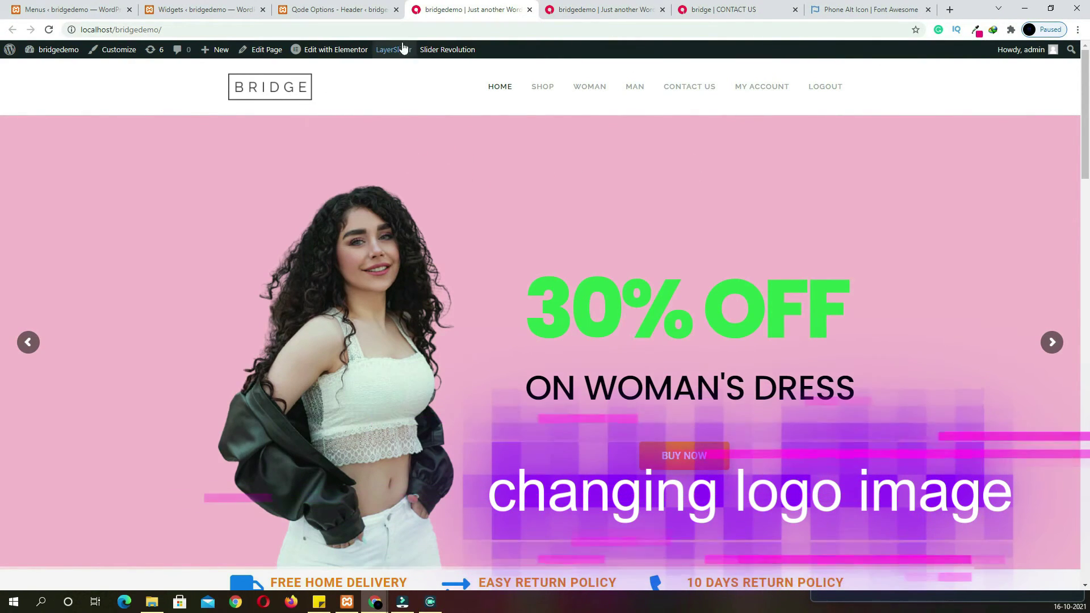
click(359, 8)
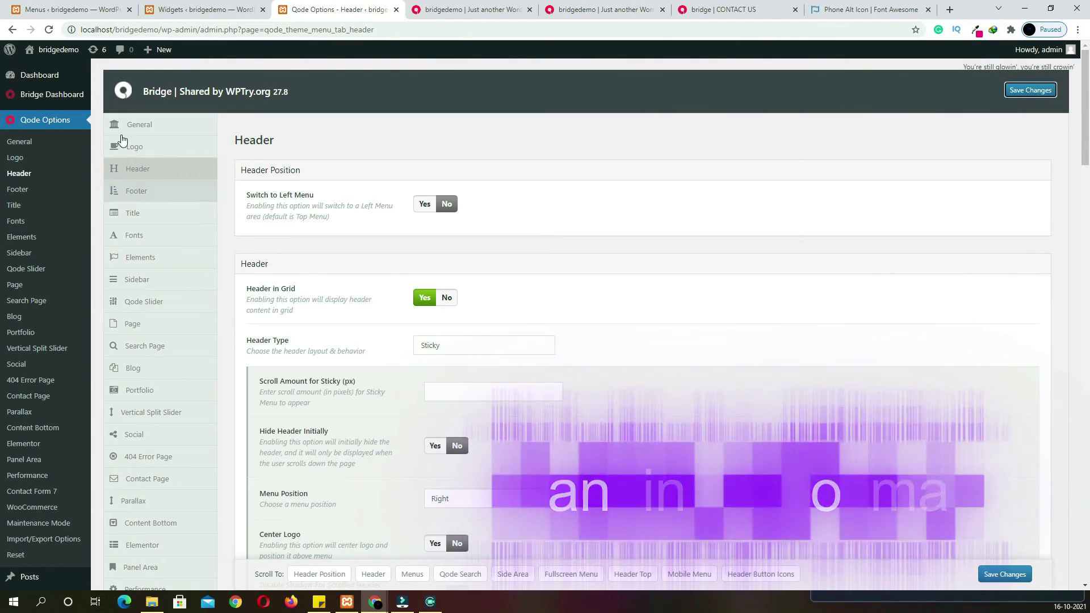
Replace the Normal logo with the LOGO image in Qode Options > Logo
click(142, 148)
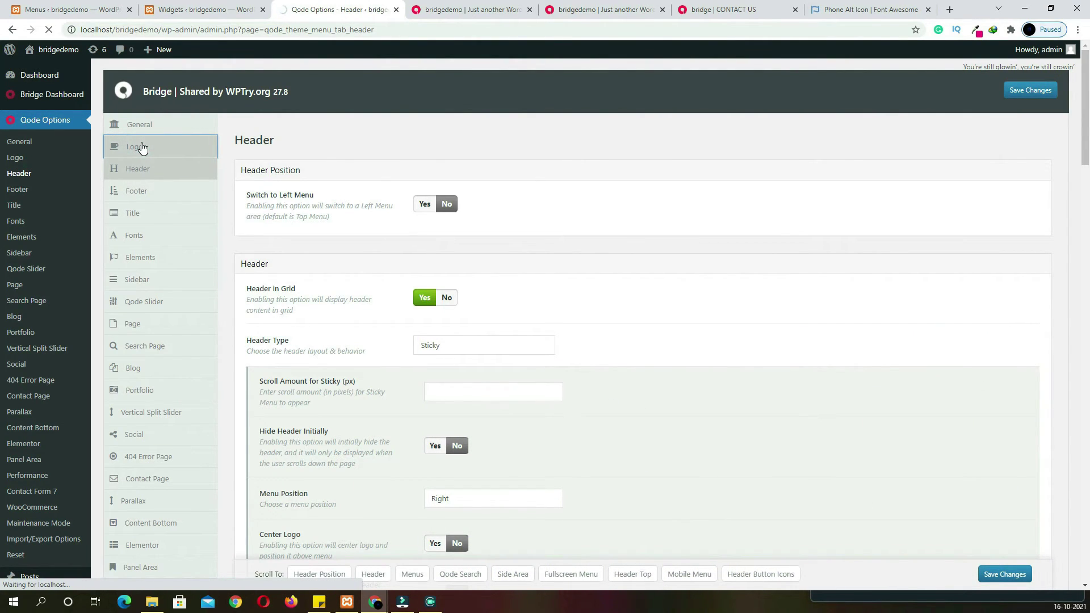
click(475, 244)
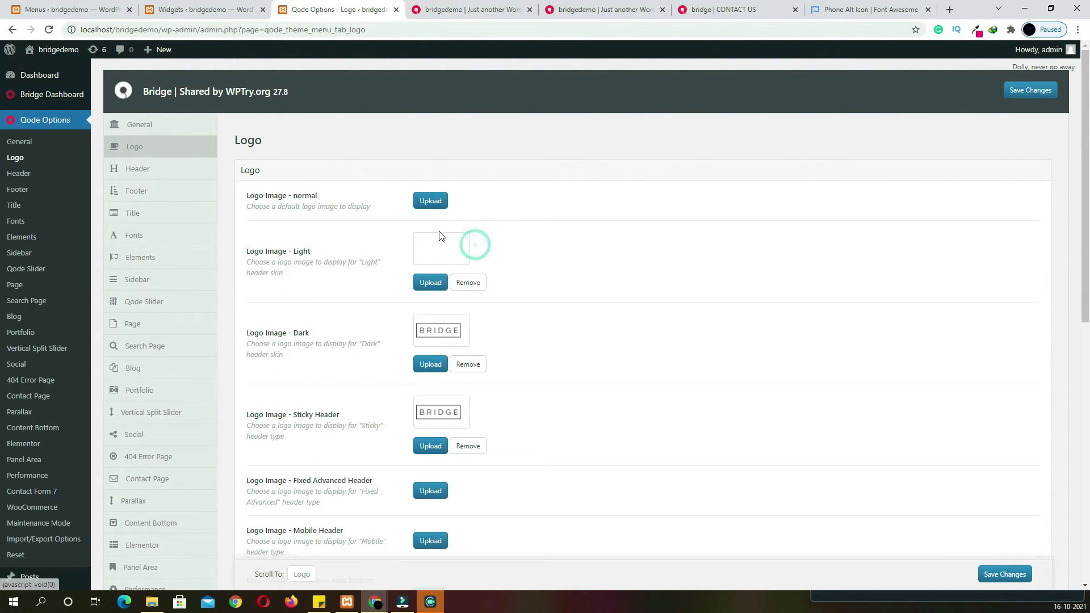
click(428, 200)
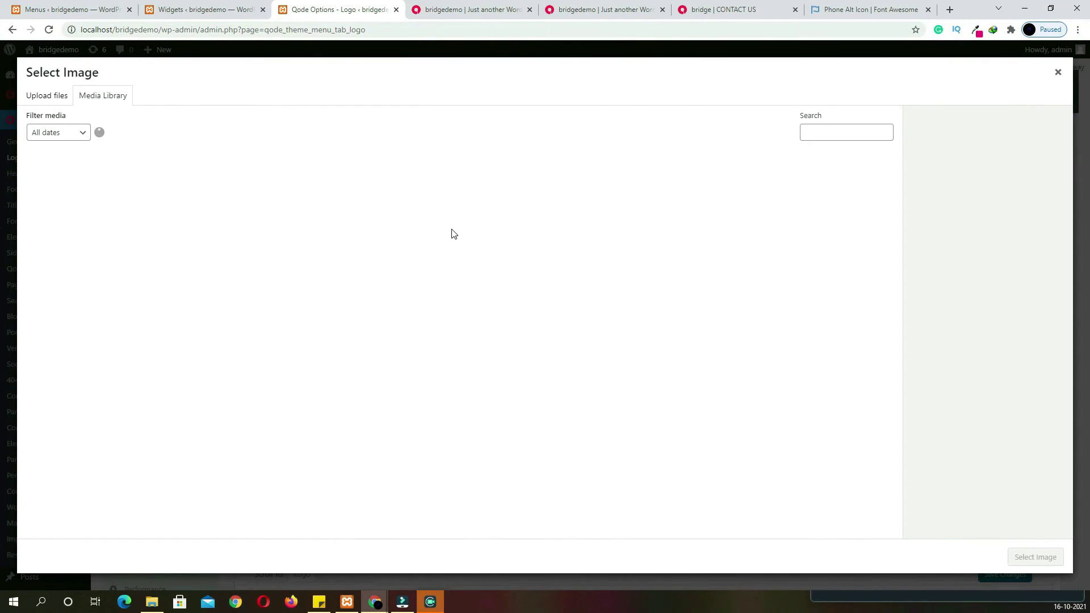
scroll(454, 234, down, 10)
click(352, 430)
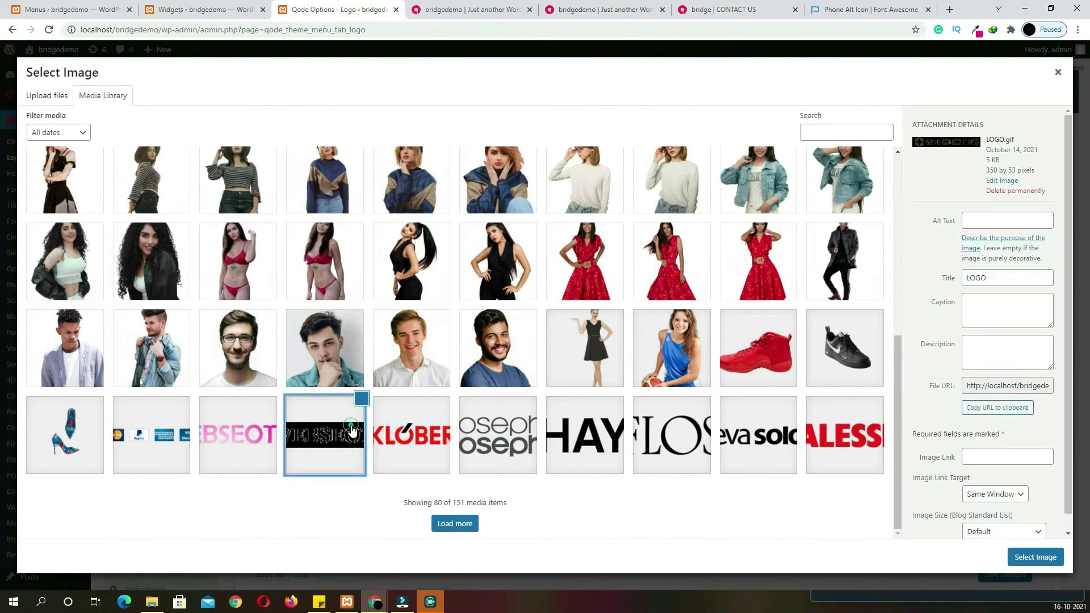
click(1021, 557)
scroll(721, 472, down, 3)
scroll(705, 467, up, 2)
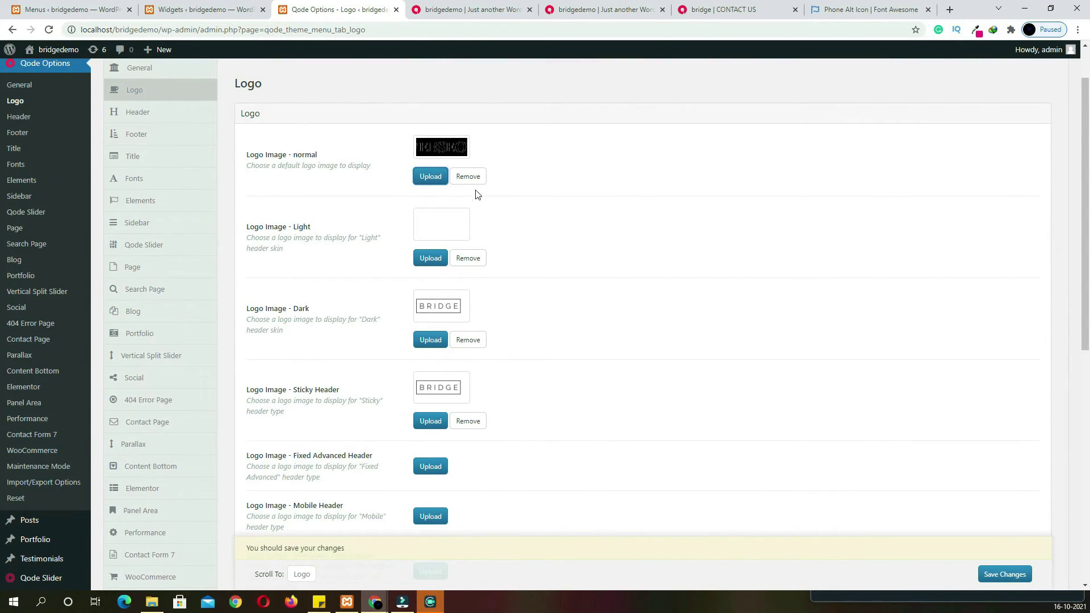
Replace the Light Header logo with the LOGO image
click(469, 257)
click(435, 221)
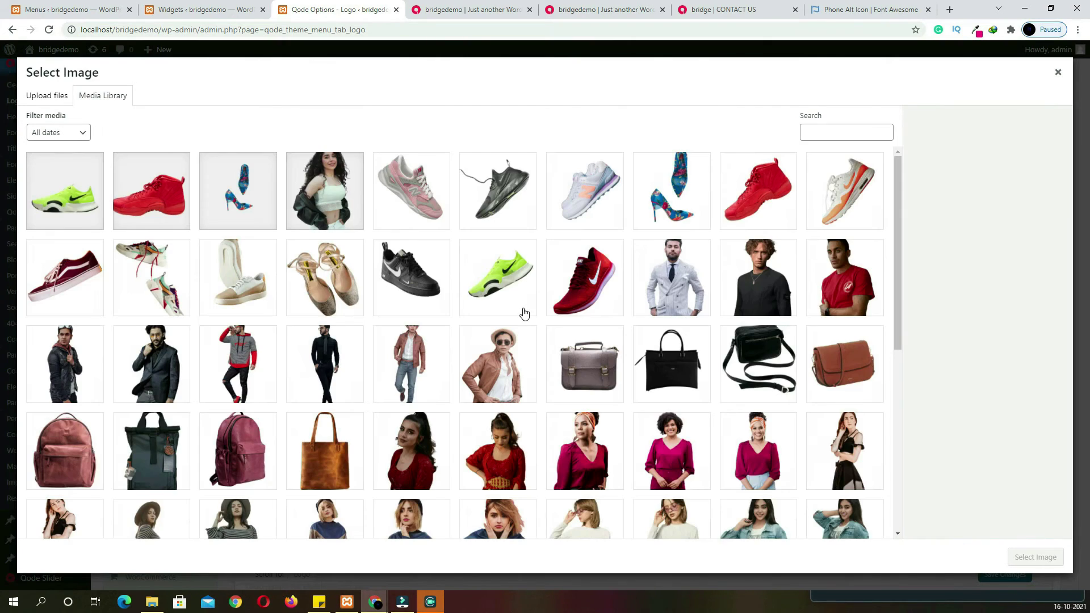
scroll(521, 311, down, 7)
click(348, 456)
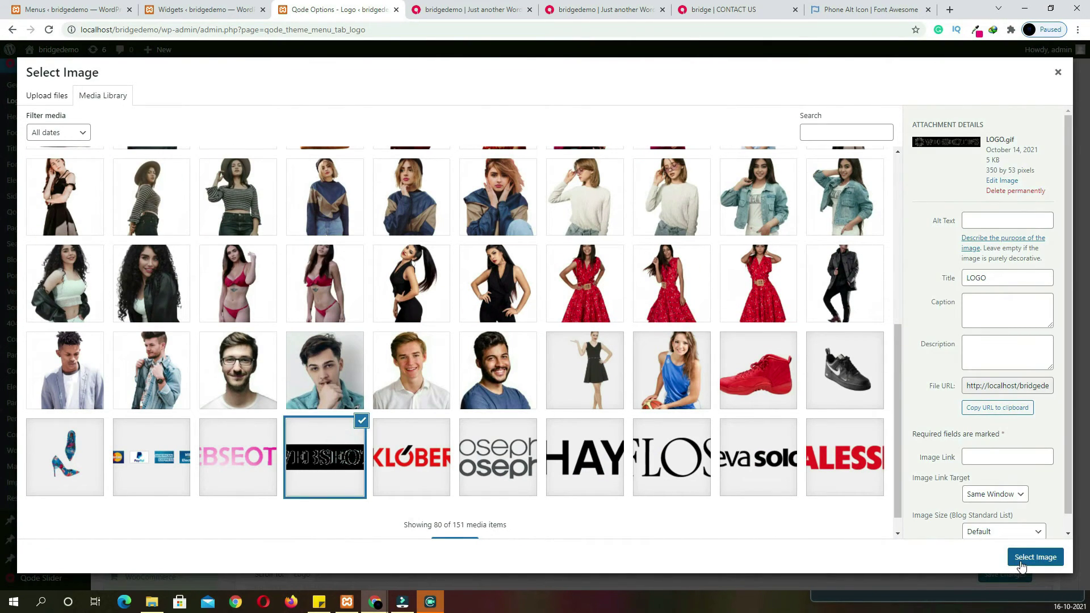
click(1035, 557)
Set the LOGO image as the Dark Header logo
scroll(749, 451, down, 2)
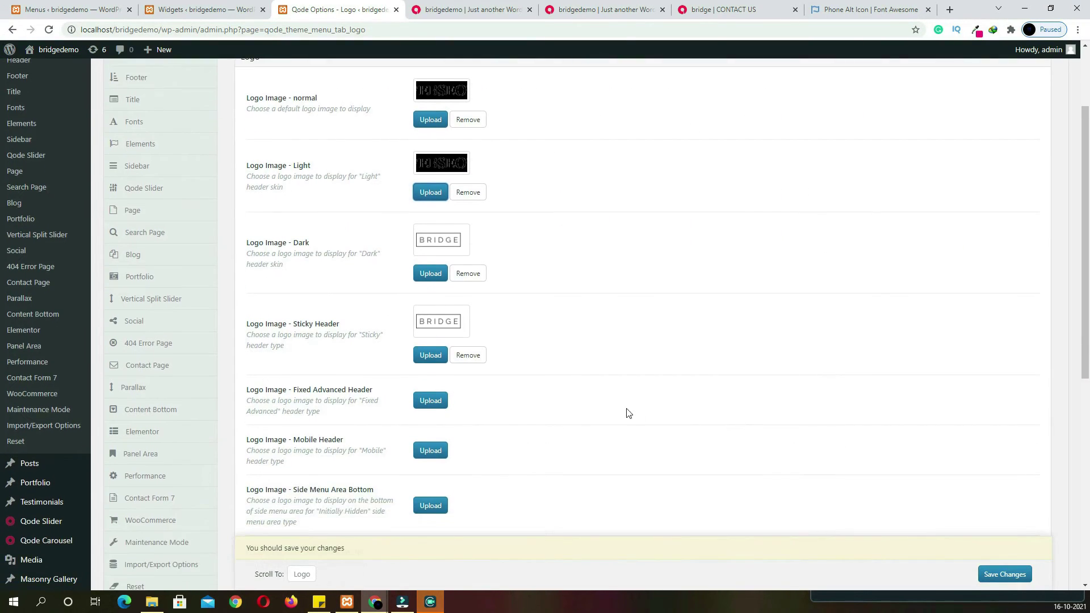
click(430, 274)
scroll(425, 283, down, 7)
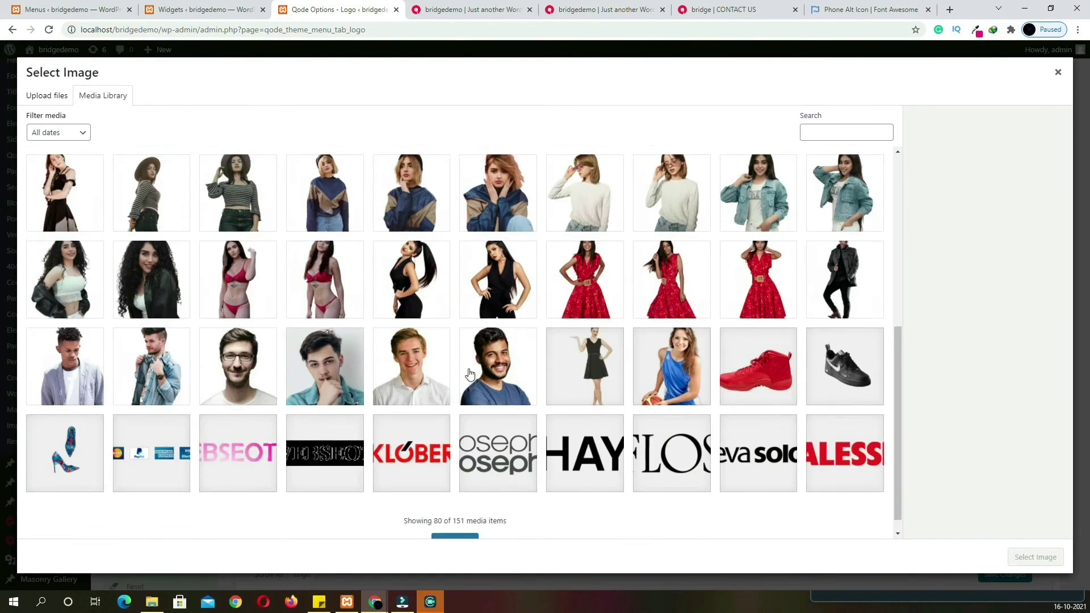
click(332, 434)
click(1025, 557)
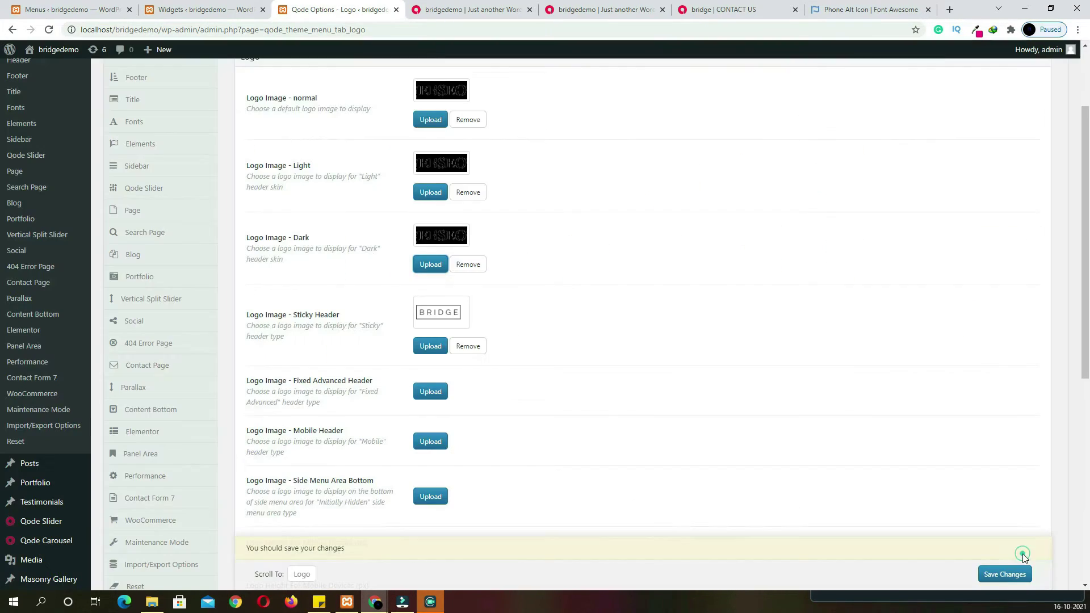
Set LOGO as the Sticky Header logo, save, and reload the home page
click(426, 346)
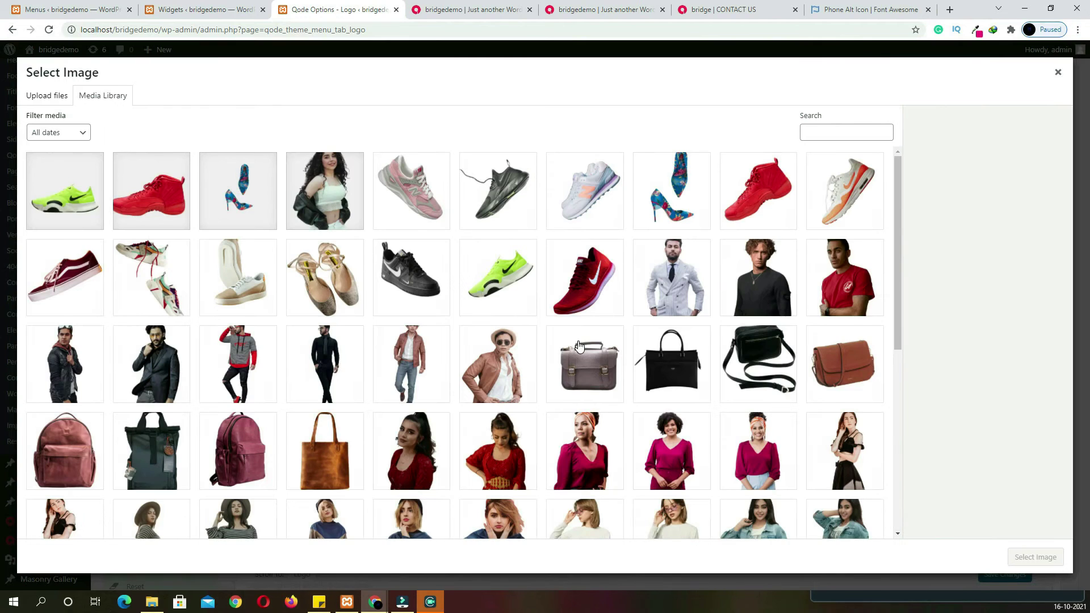
scroll(580, 346, down, 8)
click(375, 417)
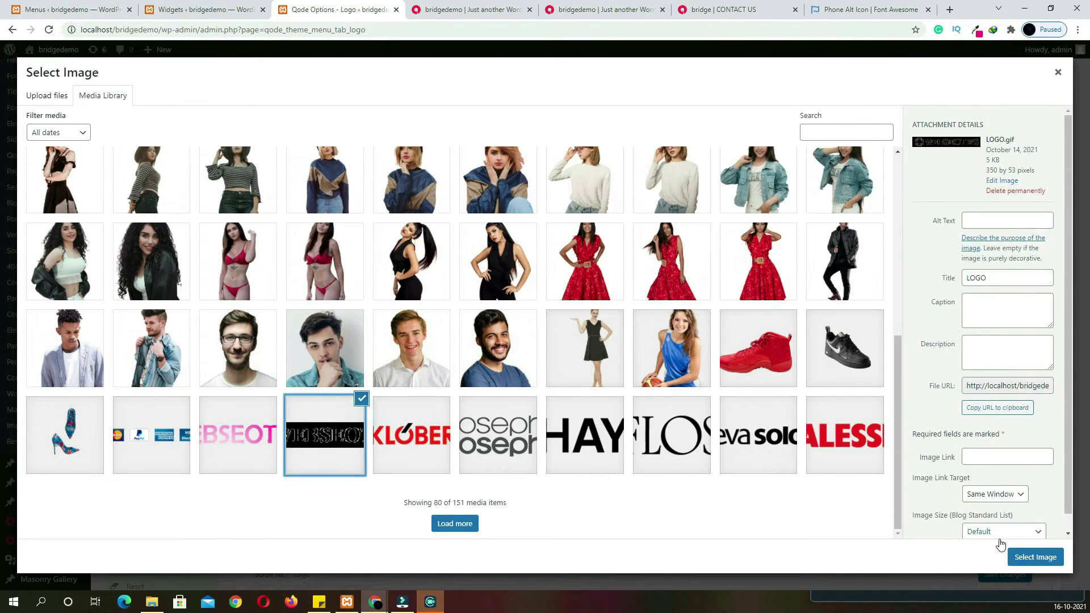
click(1036, 557)
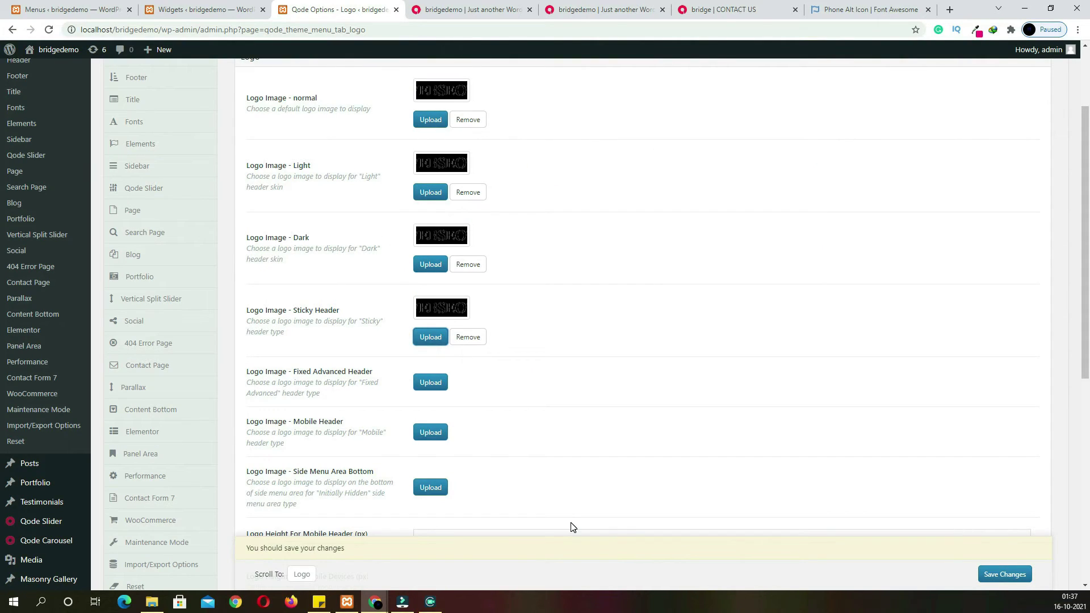
click(1004, 574)
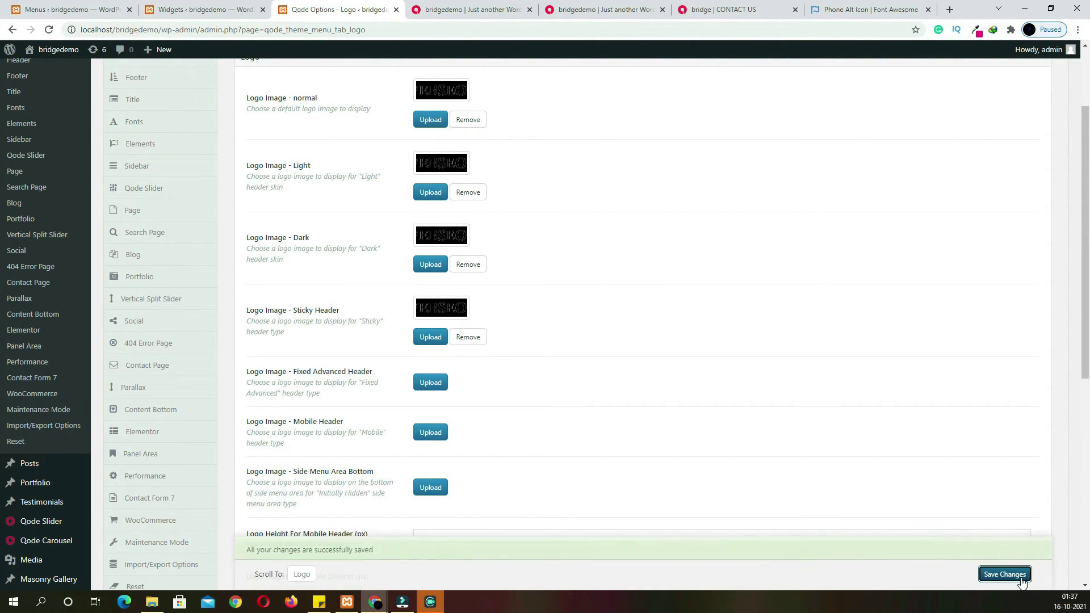
click(494, 17)
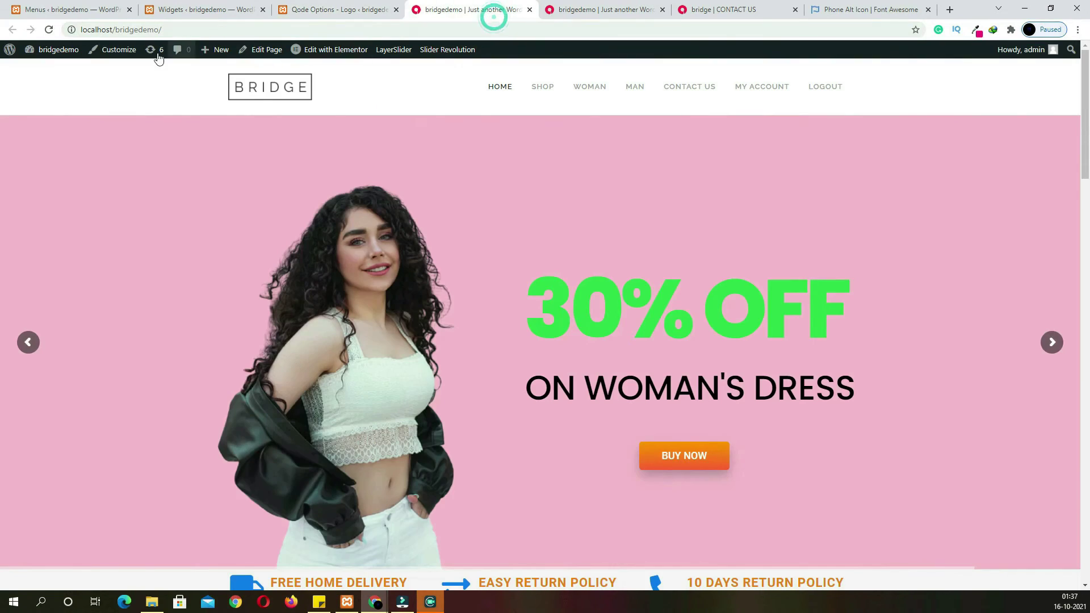
click(49, 29)
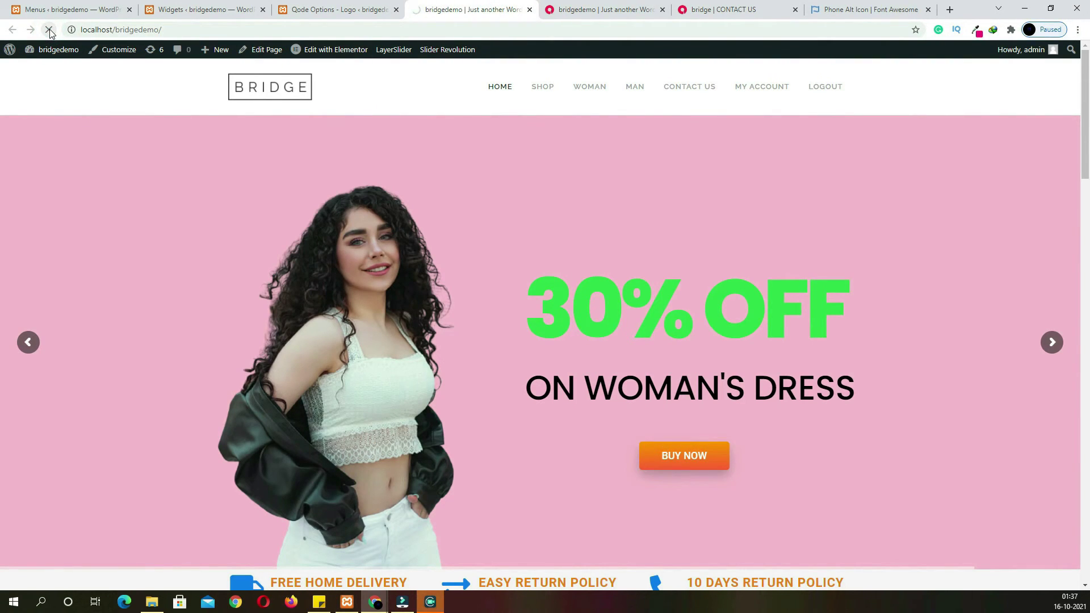
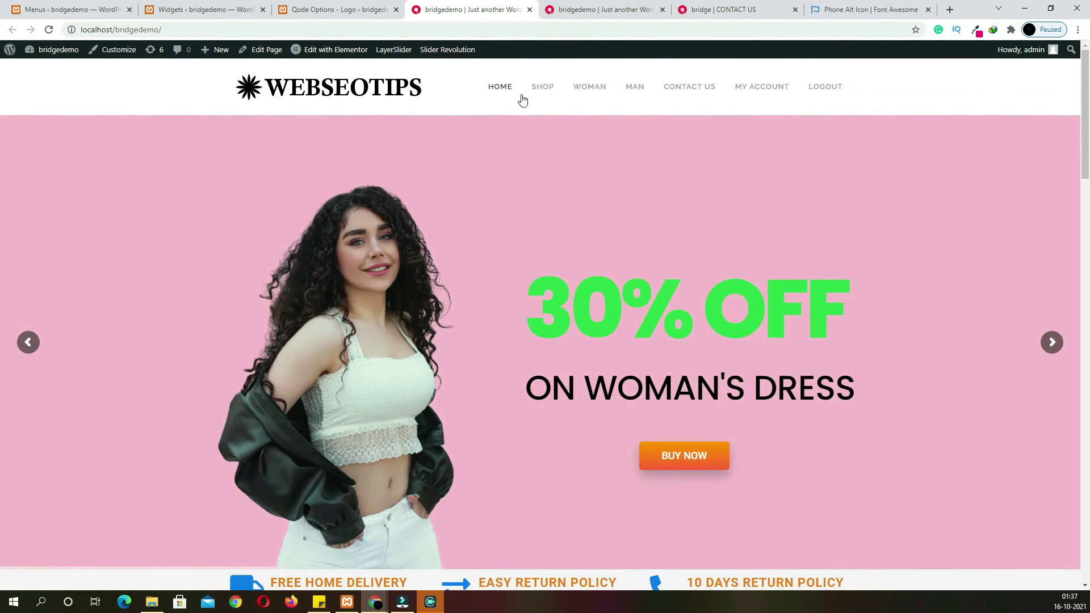
From the admin dashboard, go to Appearance > Widgets to reach the footer column areas
scroll(492, 187, down, 5)
scroll(495, 193, down, 20)
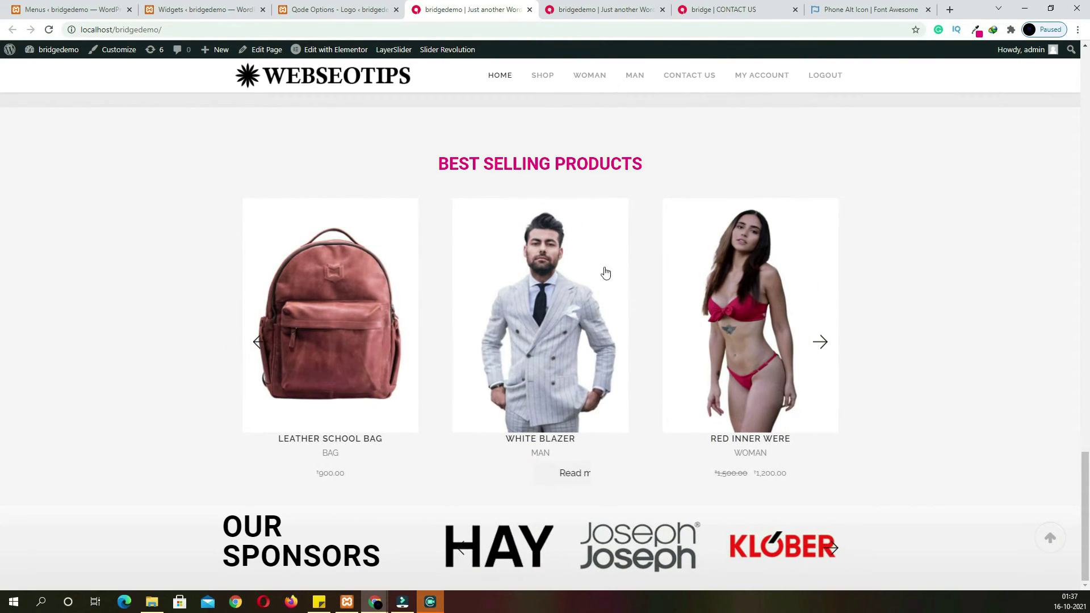
click(710, 14)
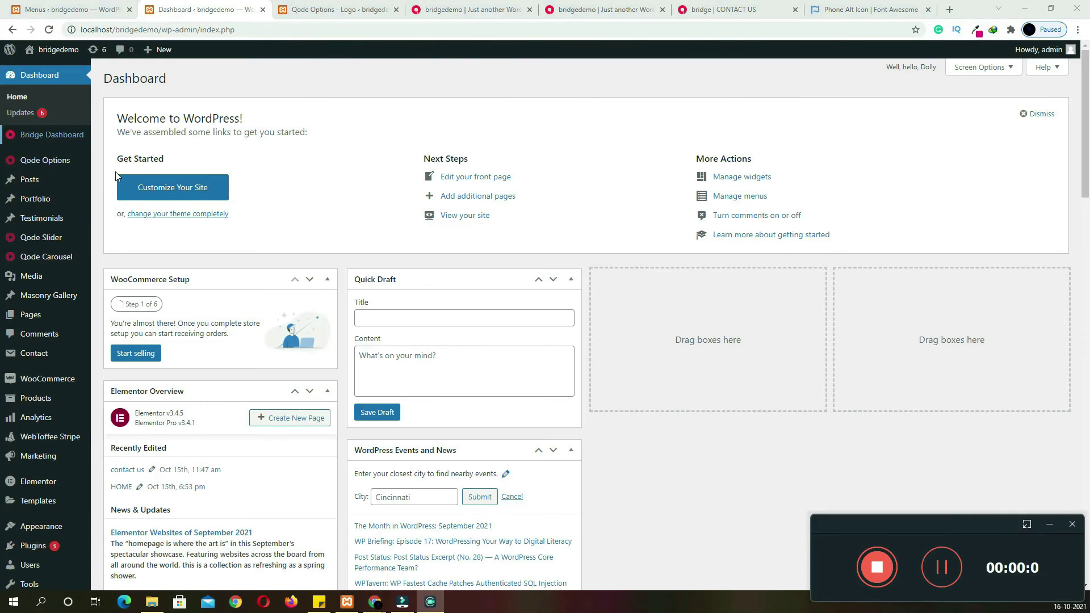
scroll(336, 185, down, 4)
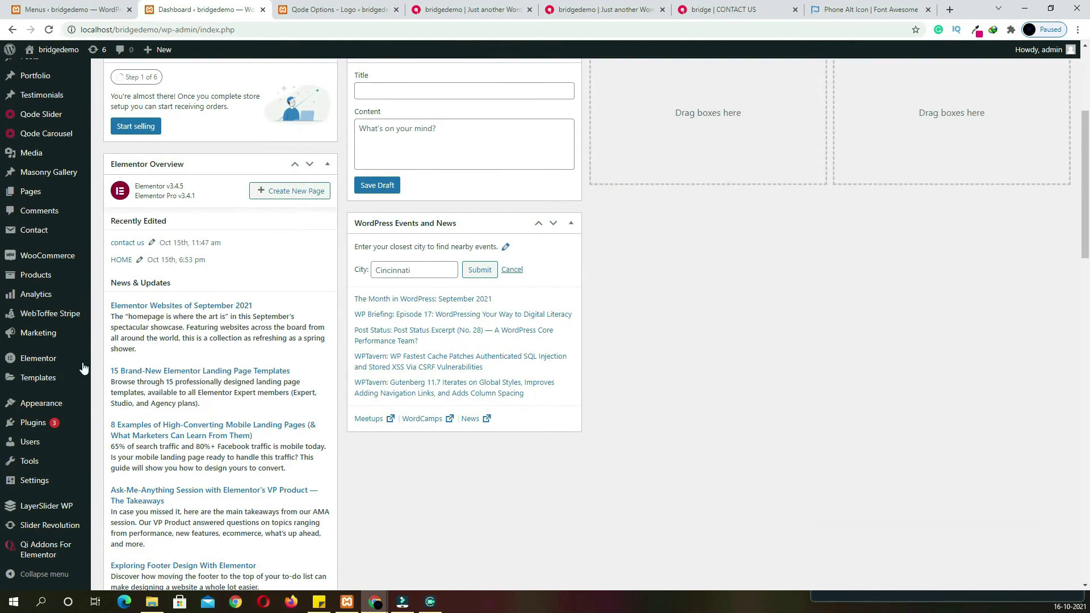
mouse_move(41, 404)
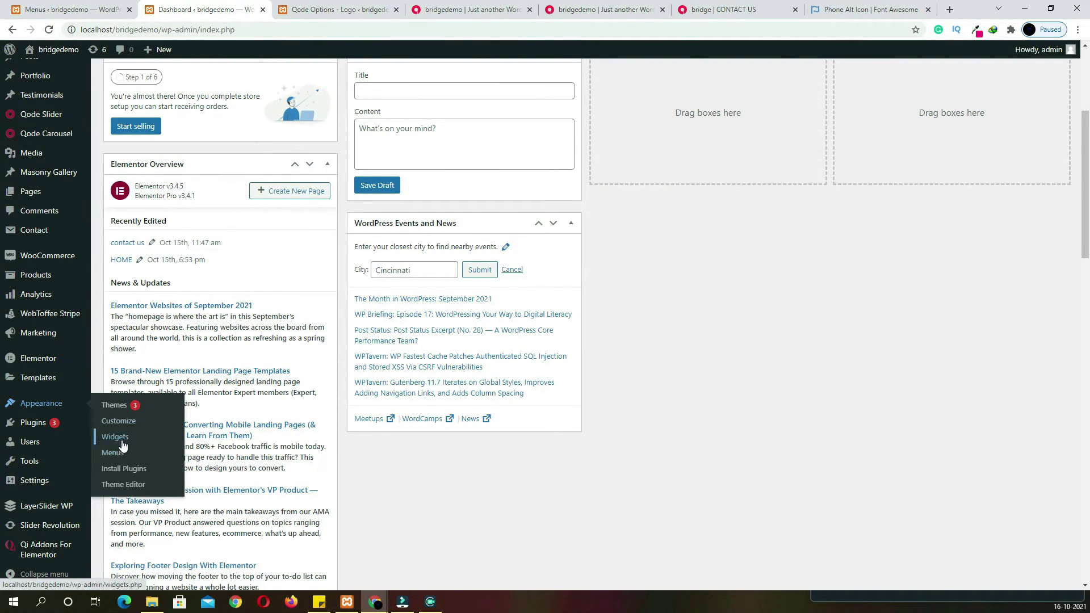
click(122, 442)
scroll(767, 498, down, 5)
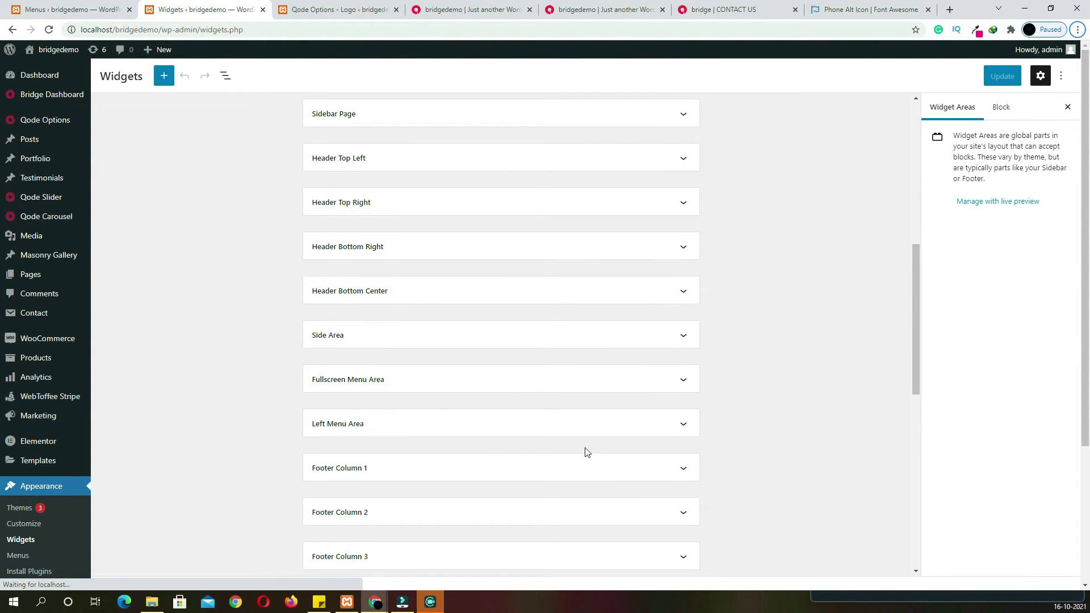
Insert a Heading block reading CONTACT DETAILS into Footer Column 1
scroll(428, 479, down, 4)
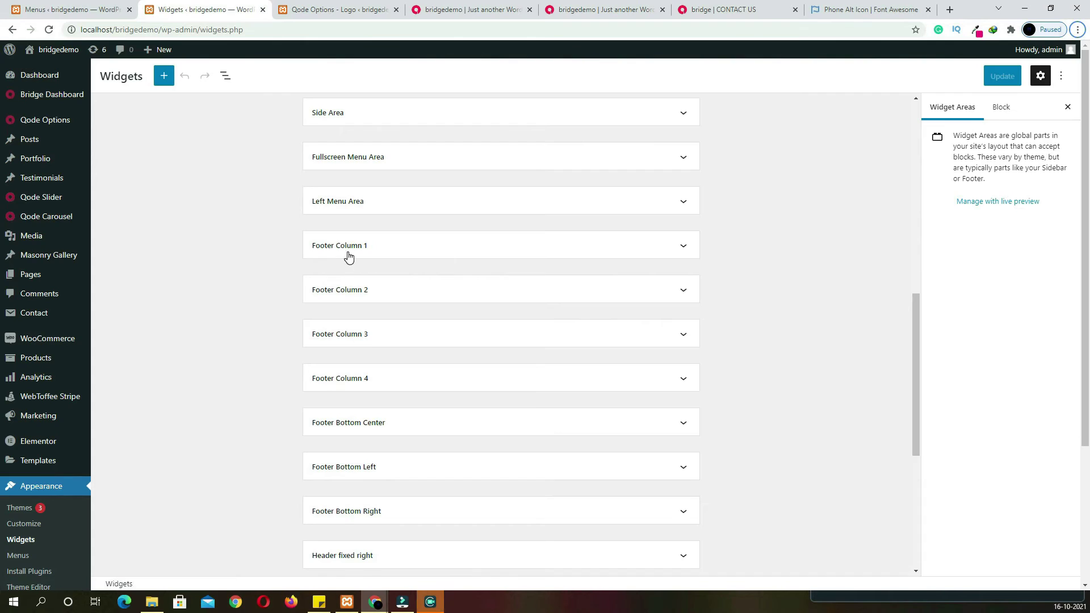
click(348, 250)
click(500, 291)
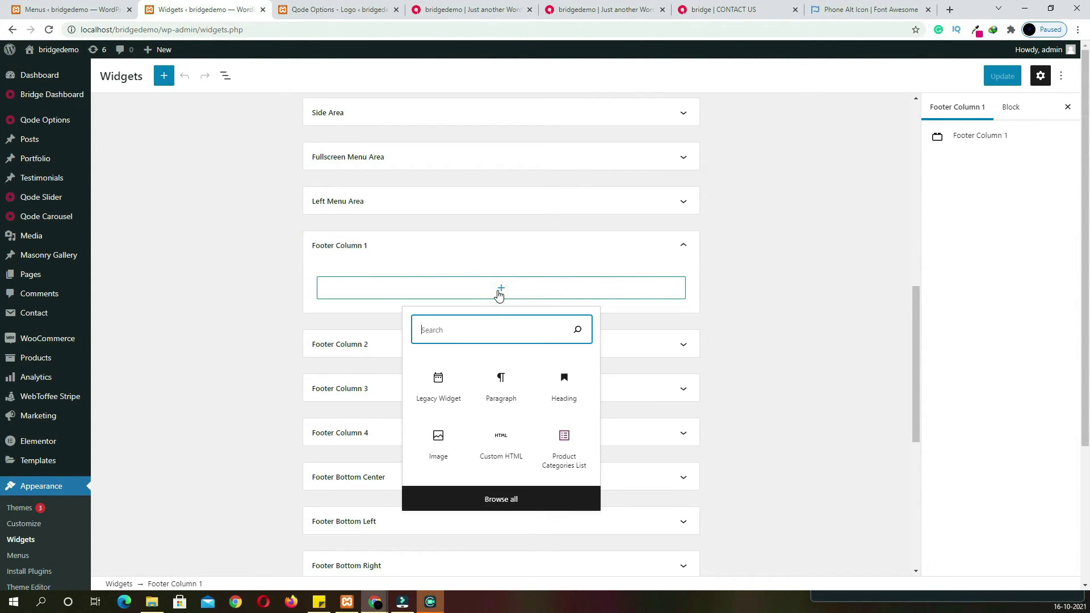
text(hea)
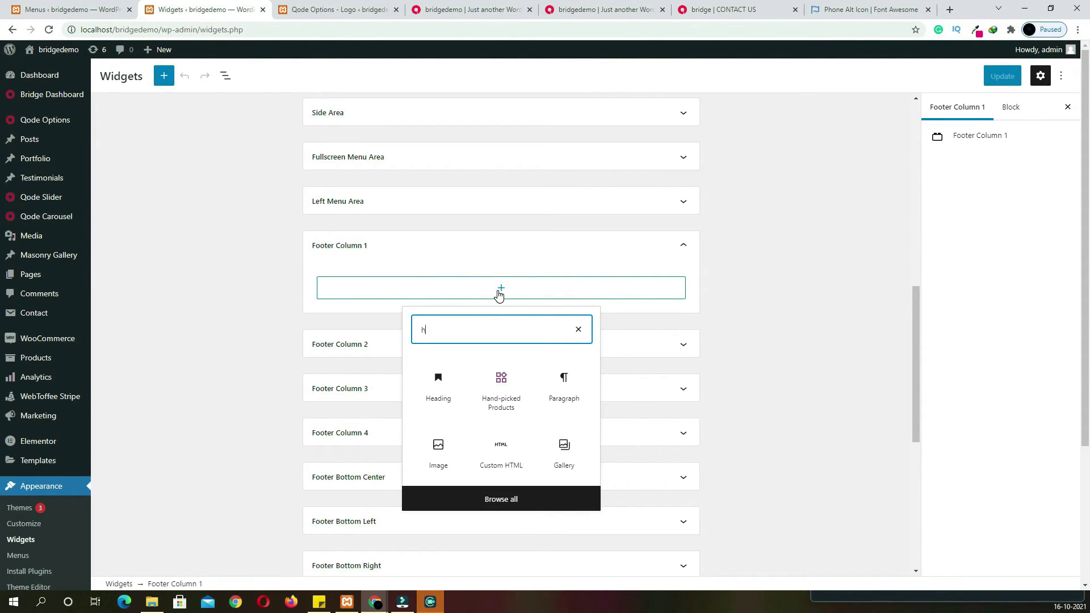
click(439, 381)
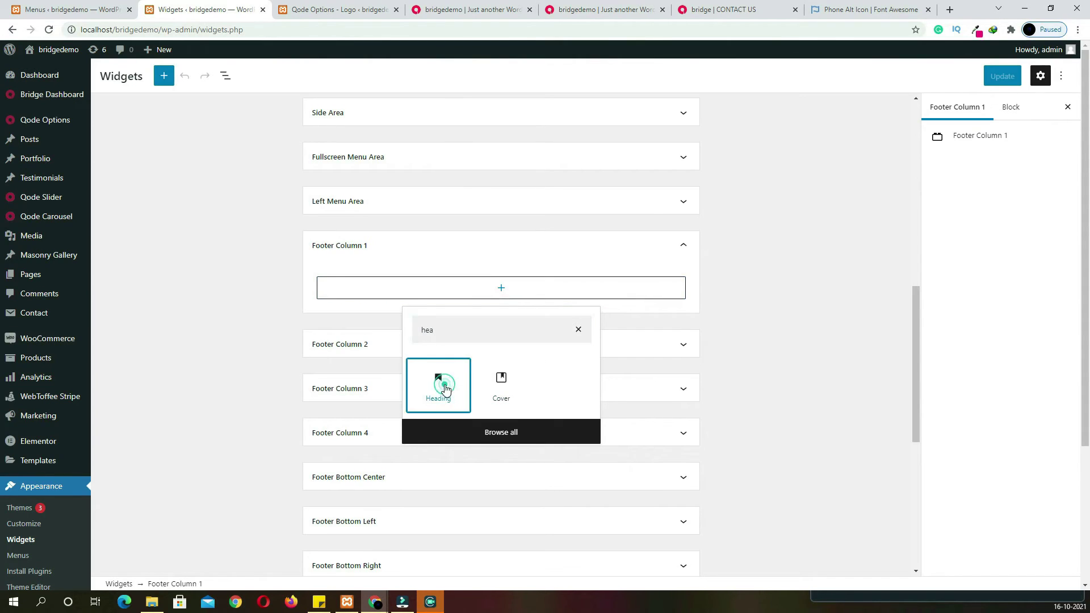
click(393, 292)
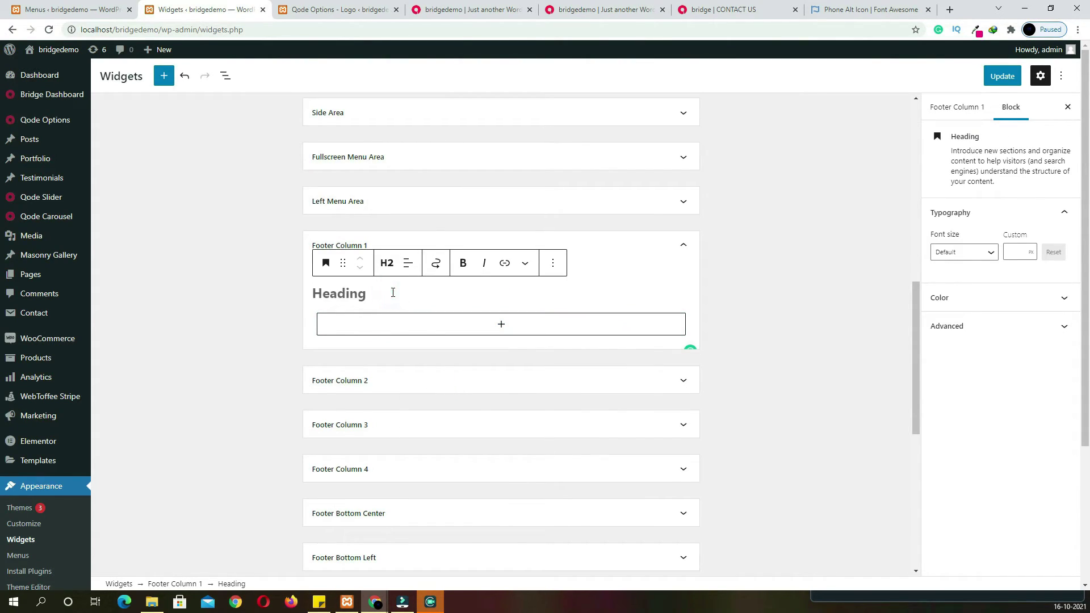
text(CONTACT DETAILS)
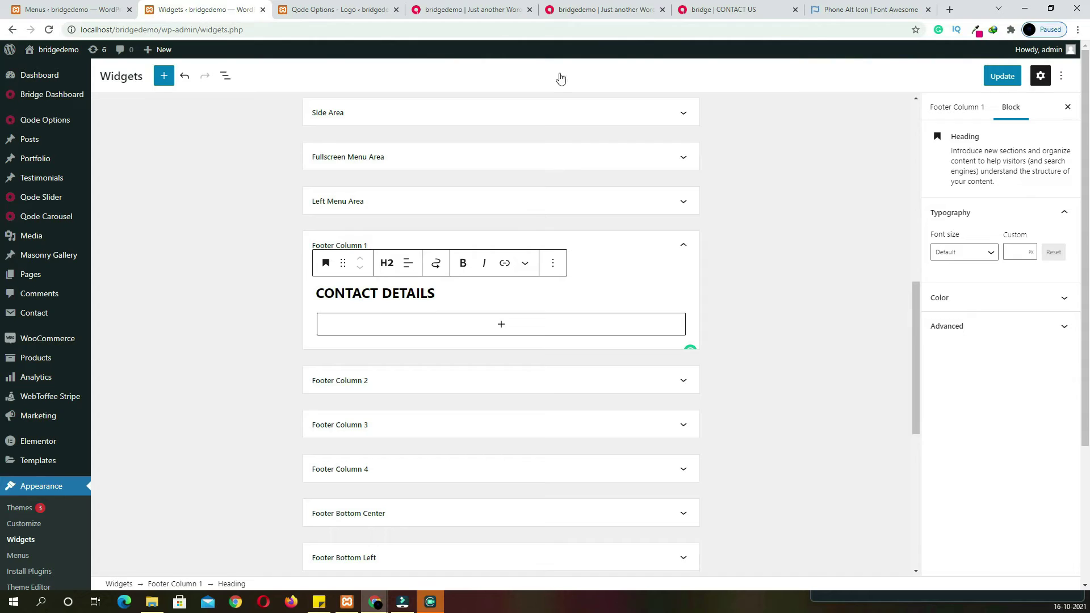
Compare against the live contact page footer's ADDRESS section
click(735, 12)
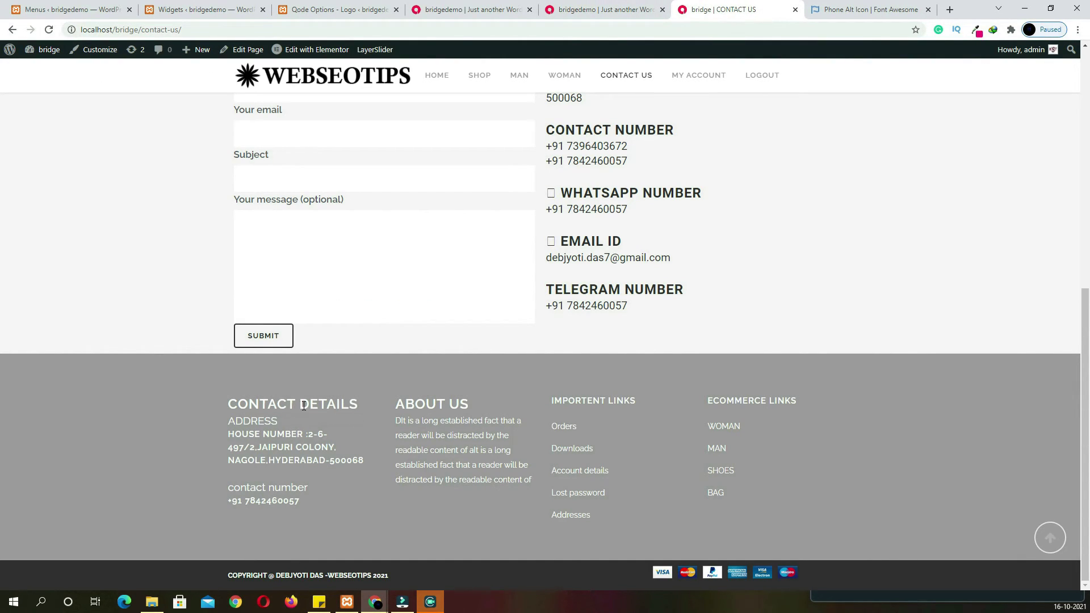
drag(271, 421, 278, 421)
click(279, 421)
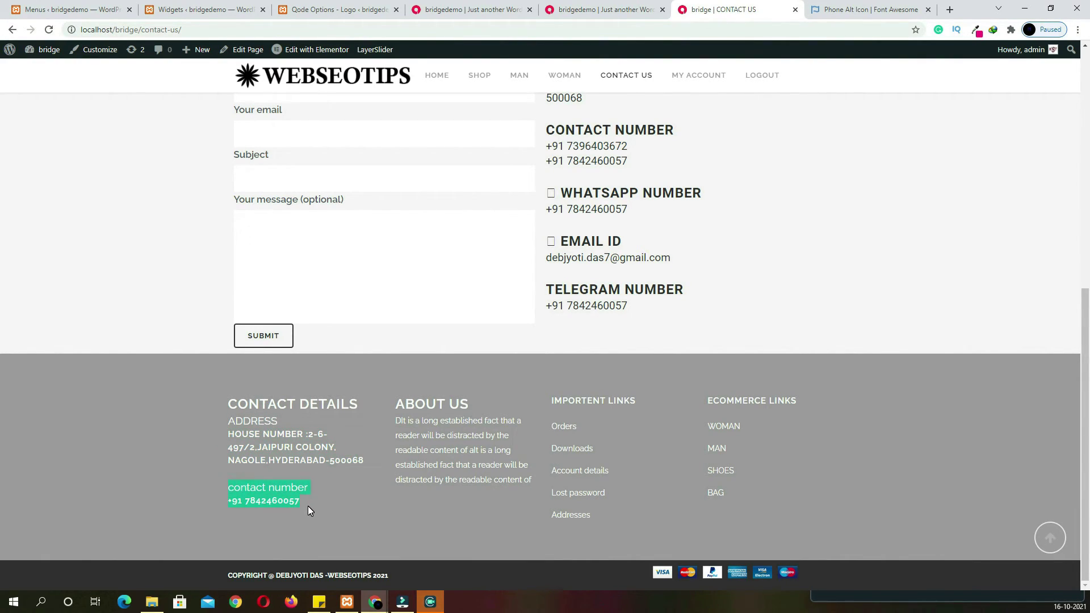
click(227, 10)
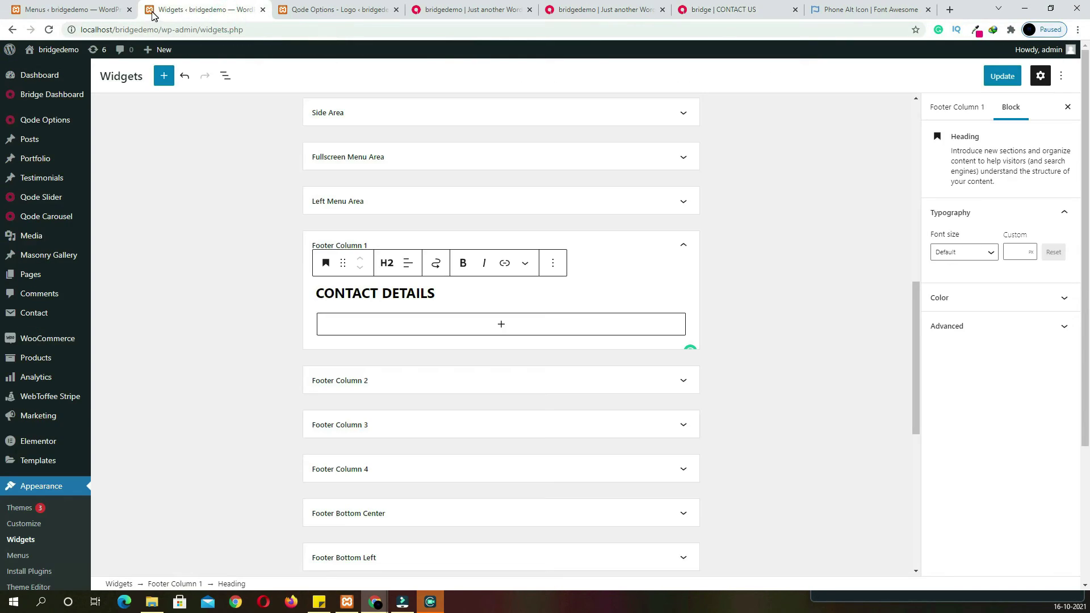
Add a Custom HTML block below CONTACT DETAILS with the pasted address and phone markup
click(500, 328)
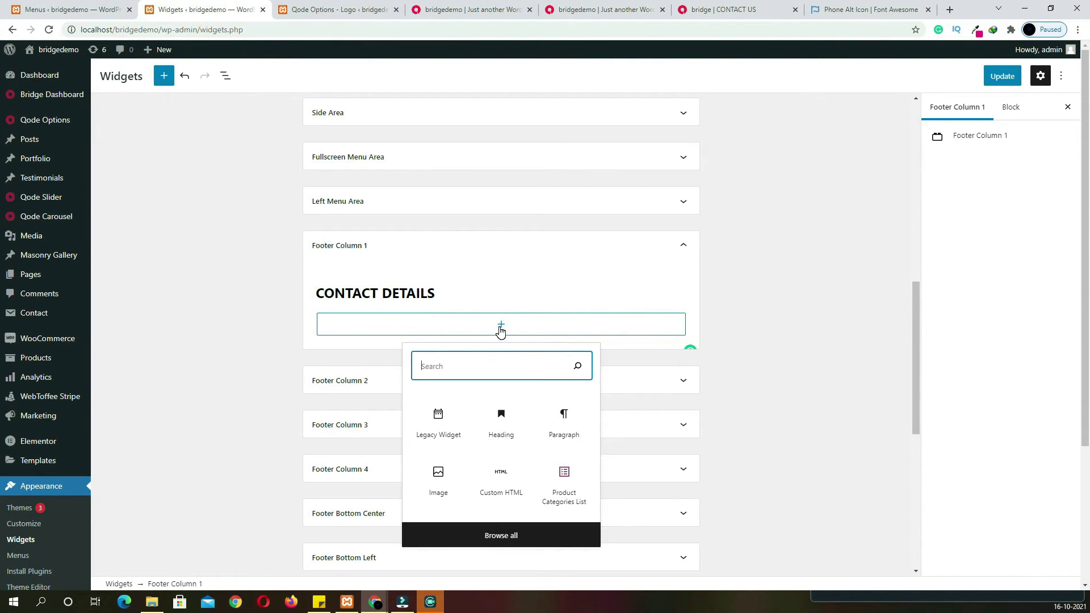
text(html)
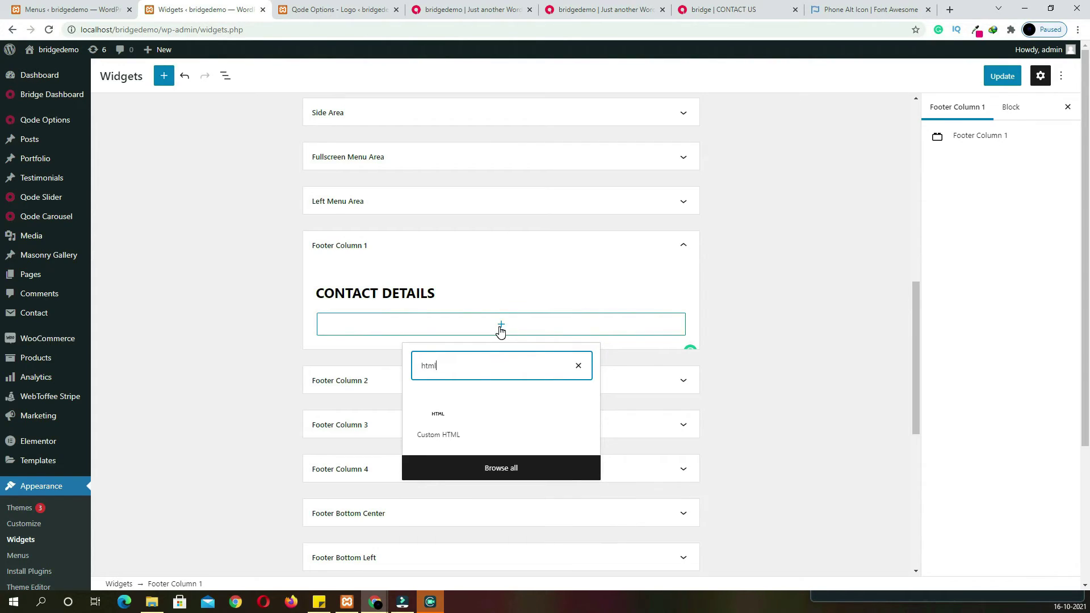
click(448, 416)
click(348, 329)
key(ctrl+v)
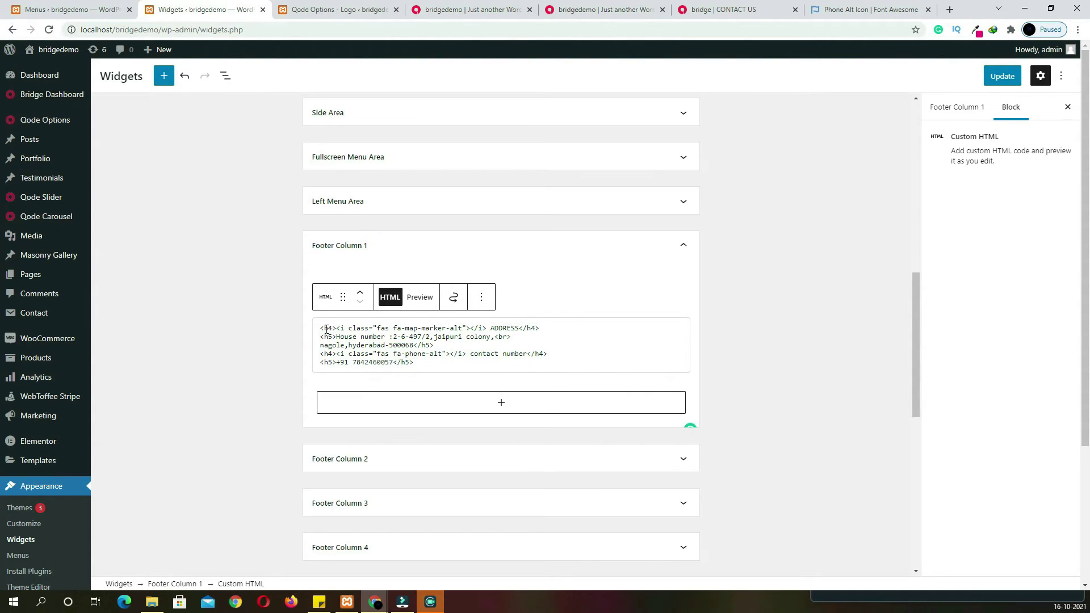
Review the map-marker and phone icon classes, ADDRESS label and address lines in the HTML
drag(343, 329, 391, 329)
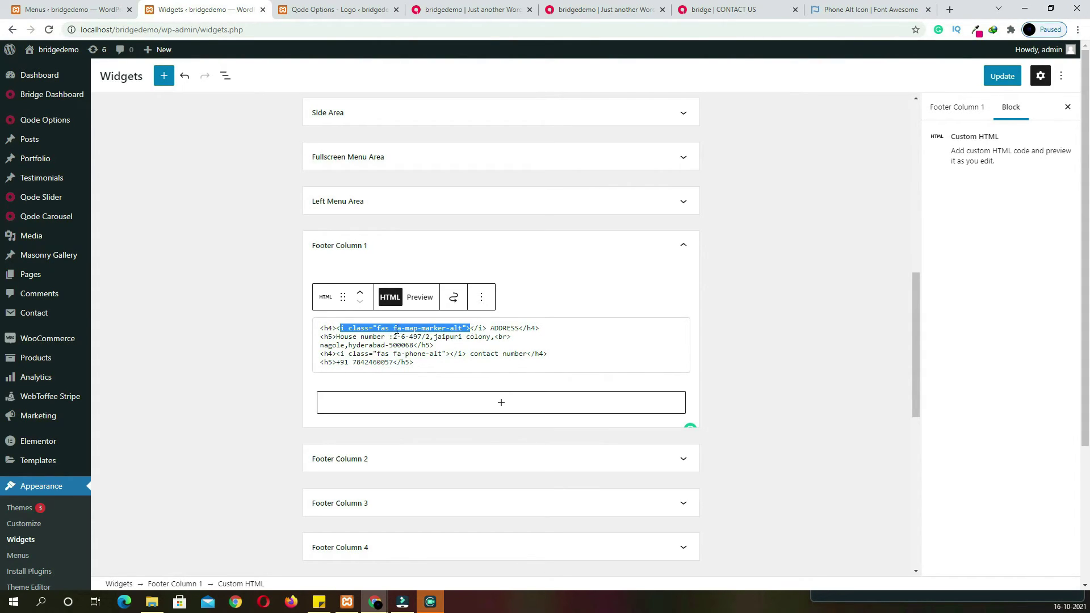
drag(390, 328, 442, 329)
click(452, 329)
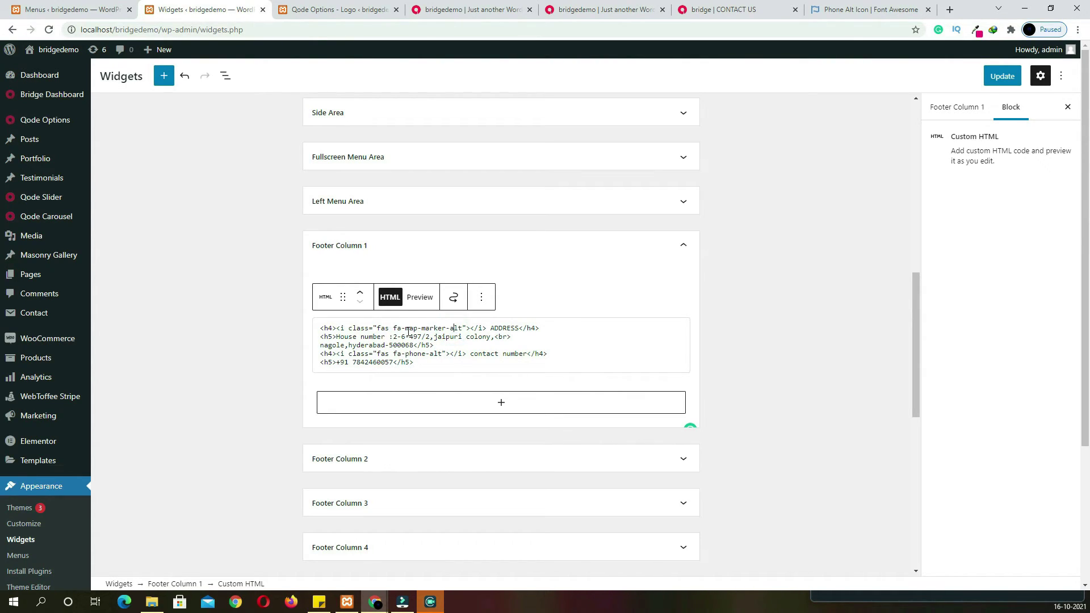
click(506, 328)
double_click(518, 328)
click(546, 344)
drag(338, 337, 413, 339)
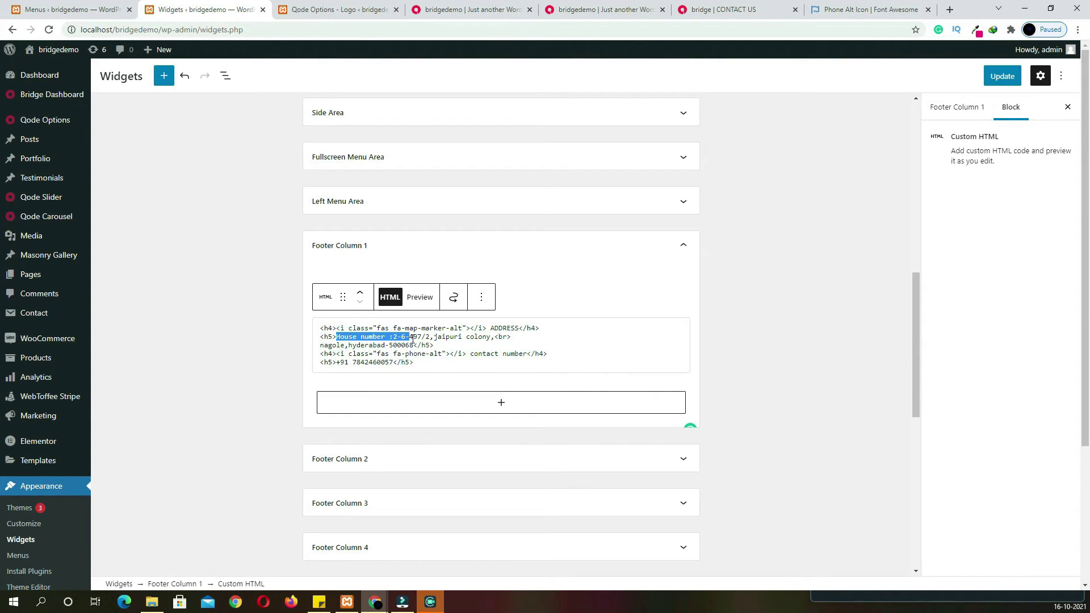
click(504, 337)
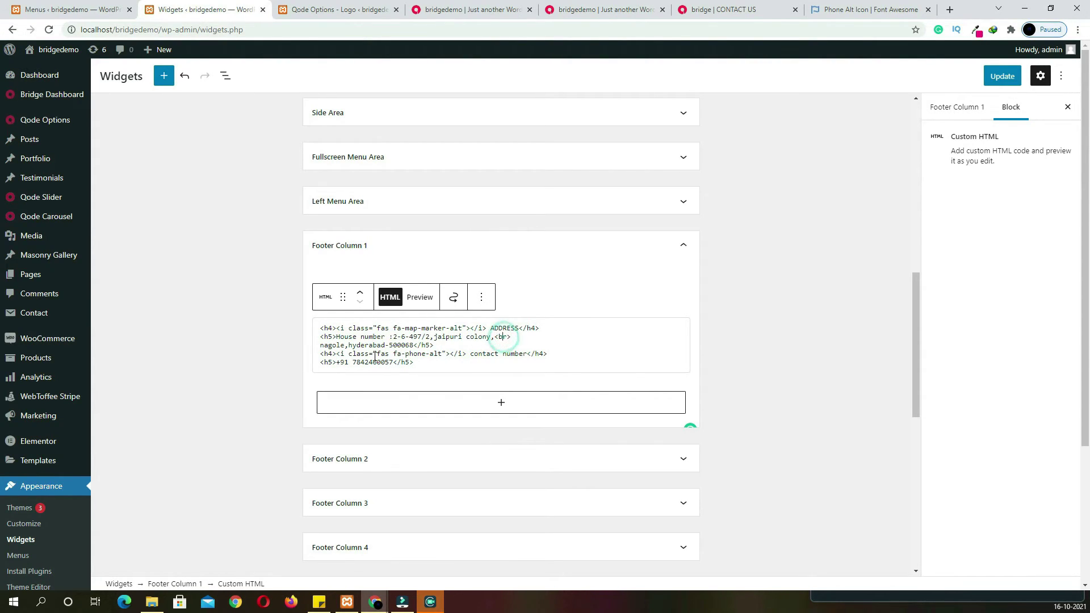
drag(320, 347, 423, 346)
drag(345, 355, 407, 357)
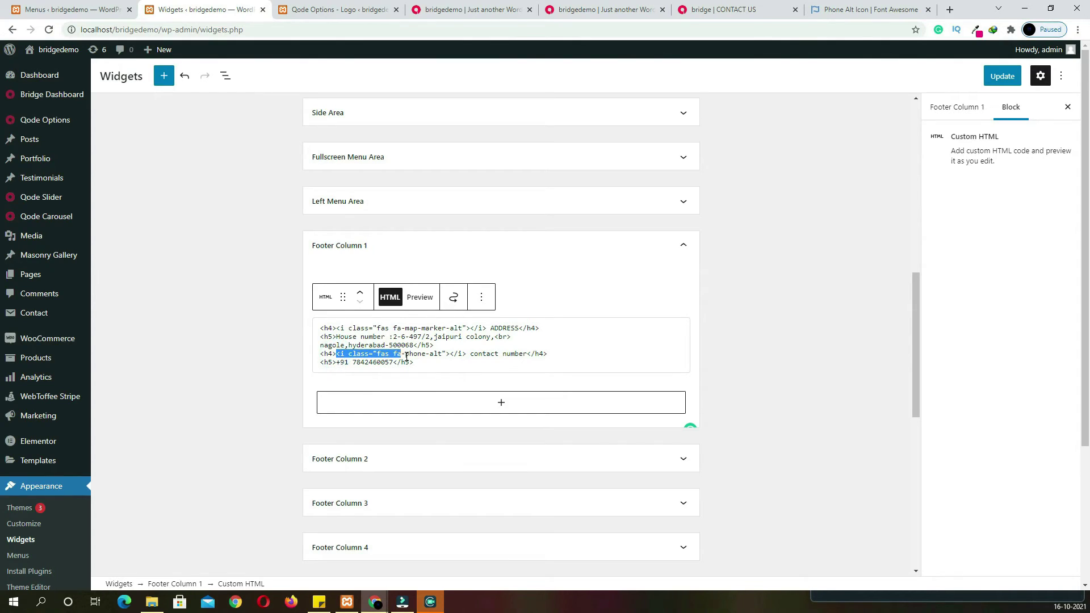
click(449, 355)
Add an ABOUT US heading block to Footer Column 2
click(414, 459)
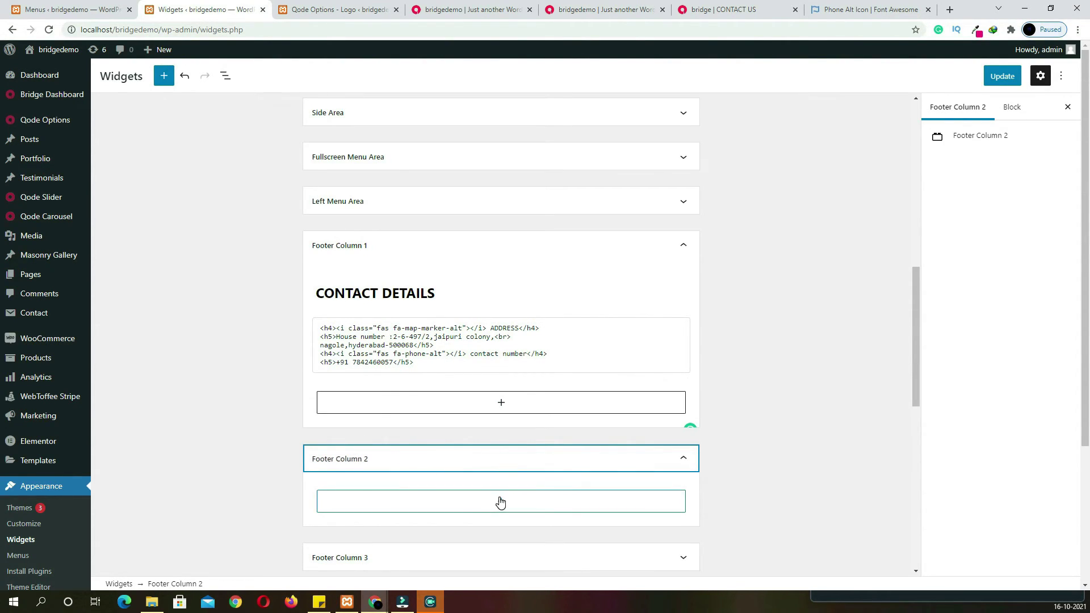
click(499, 502)
text(head)
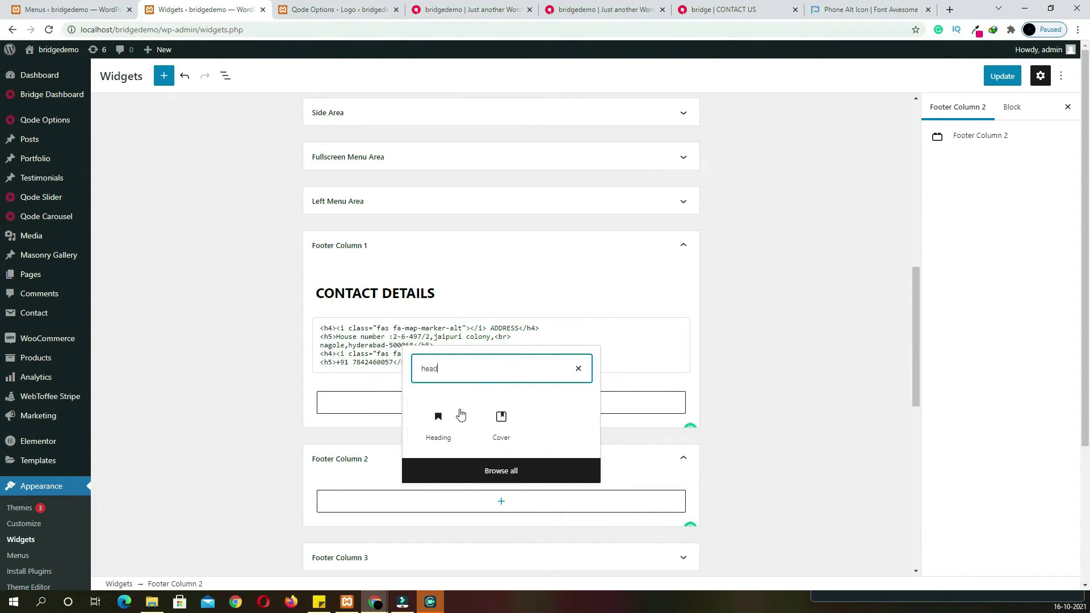
click(436, 421)
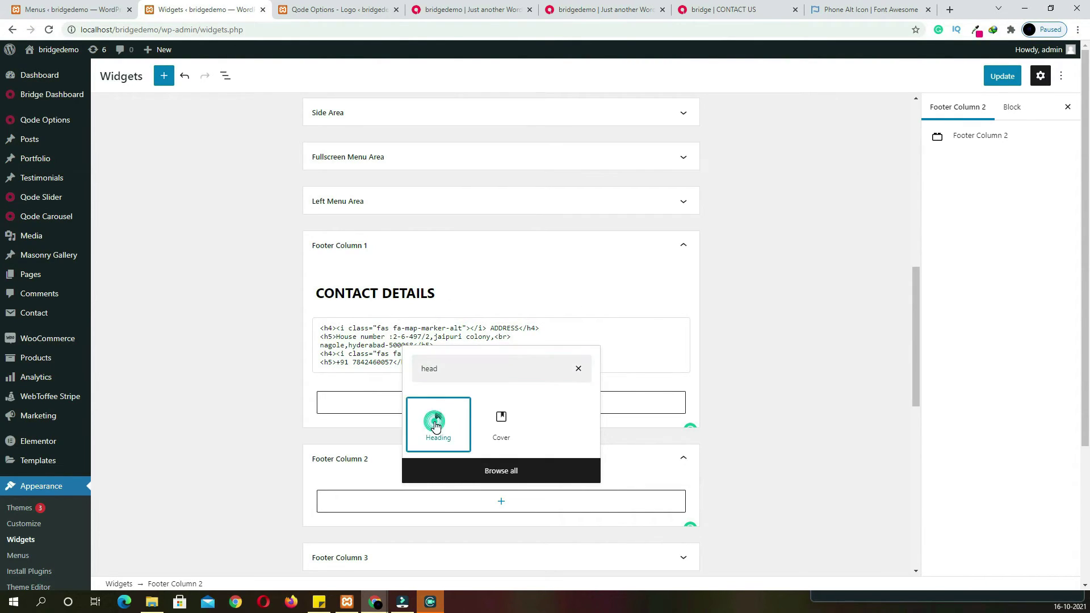
click(718, 13)
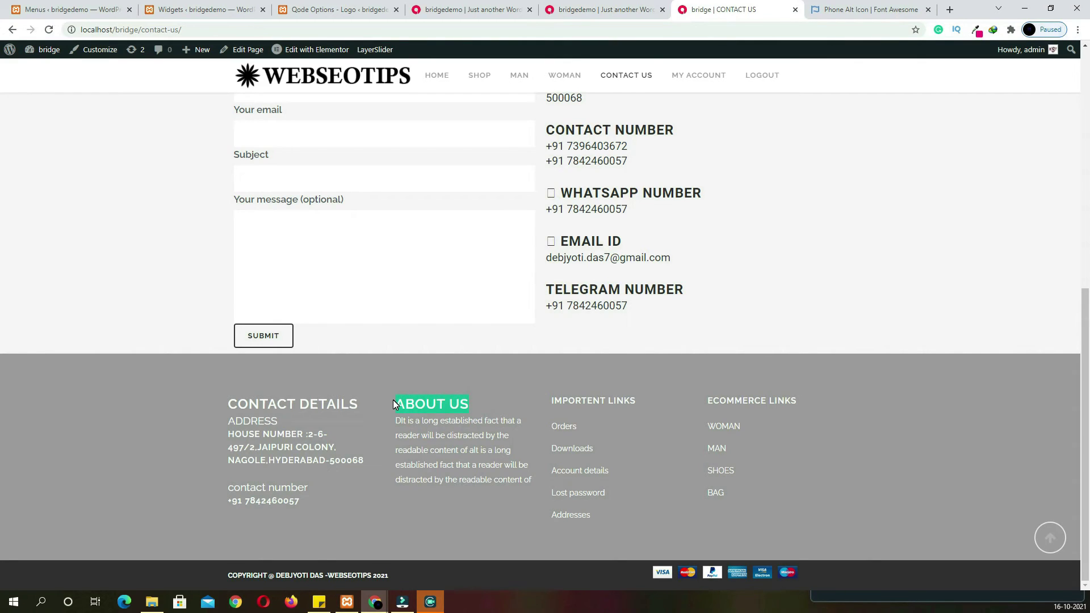
click(185, 7)
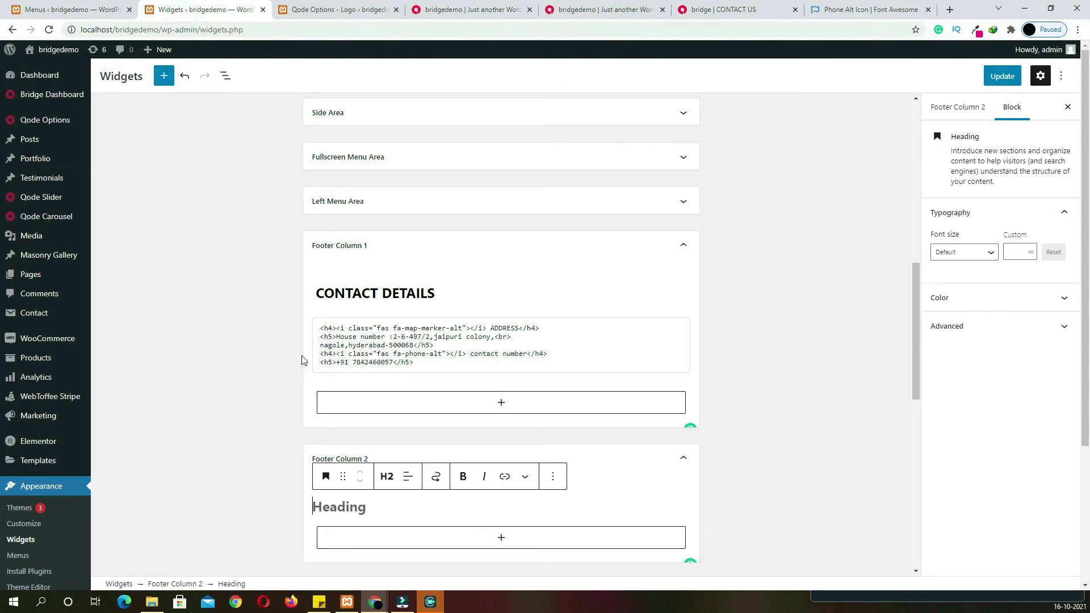
click(367, 506)
text(ABOUT US)
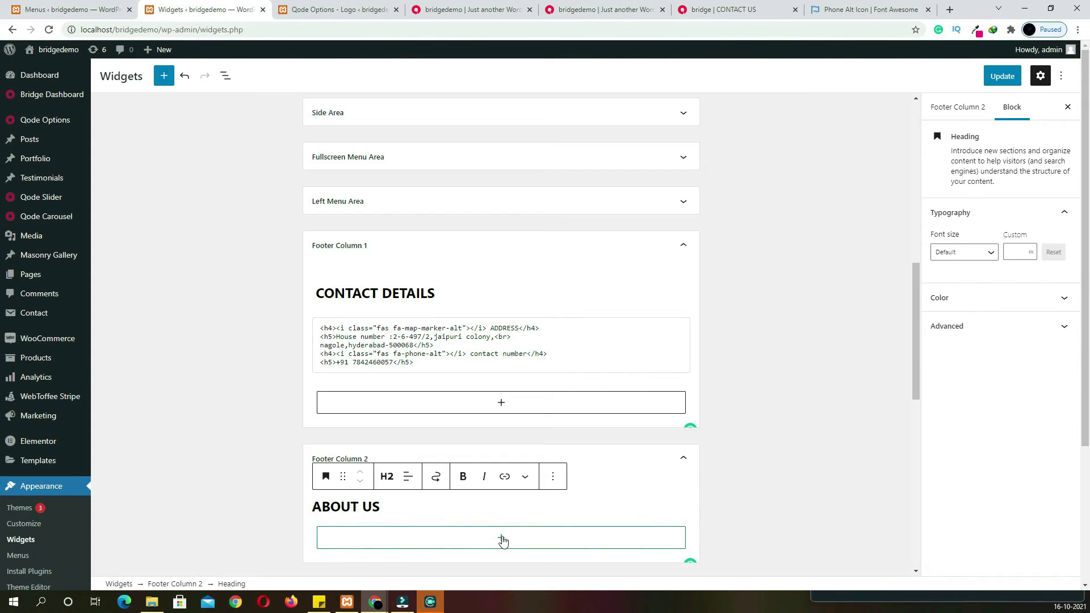
Add a paragraph under ABOUT US with the 'long established fact' placeholder text and Update
click(503, 538)
text(p)
click(438, 381)
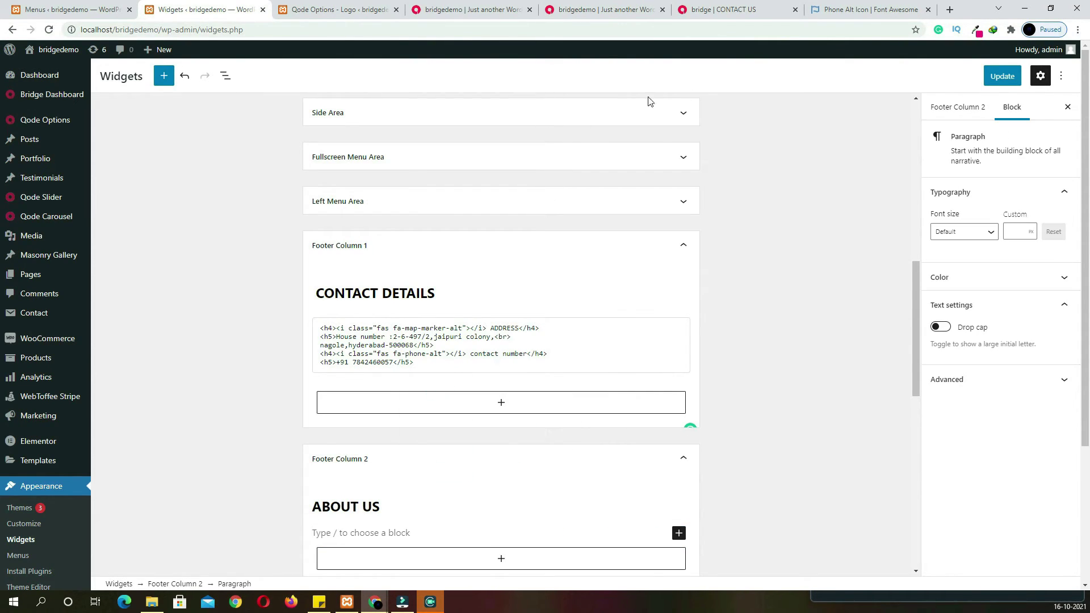
click(720, 10)
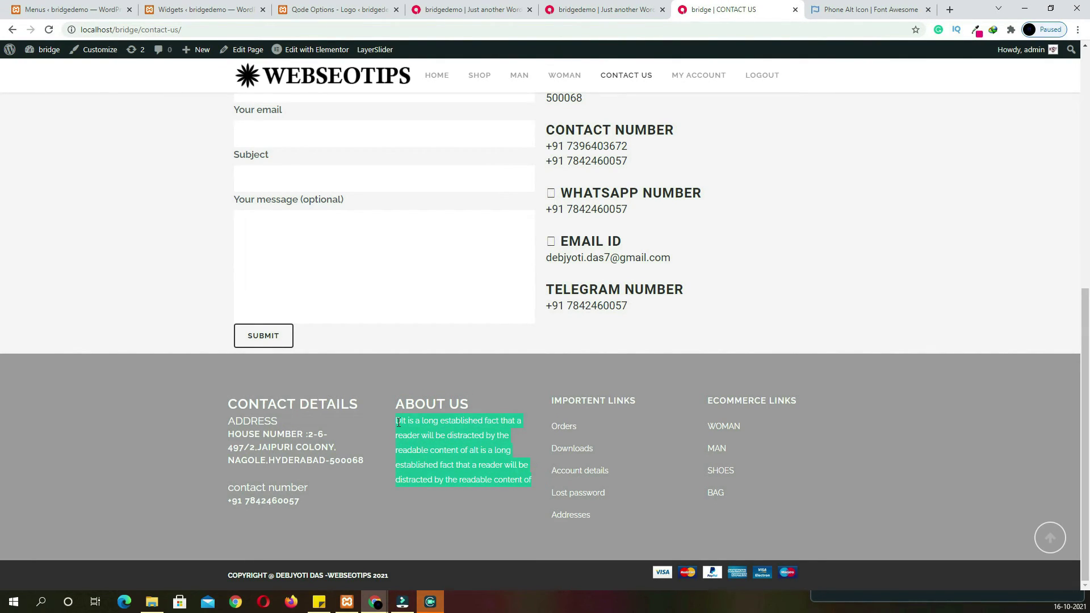
click(201, 9)
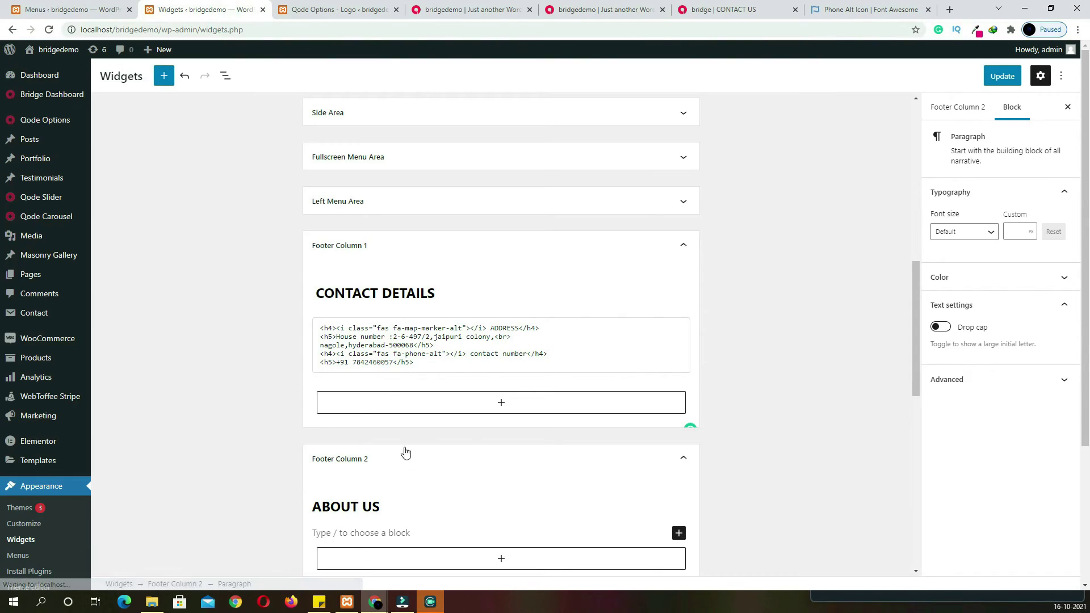
text(DIt is a long established fact that a reader will be distracted by the readable content of aIt is a long established fact that a reader will be distracted by the readable content of)
scroll(905, 196, down, 4)
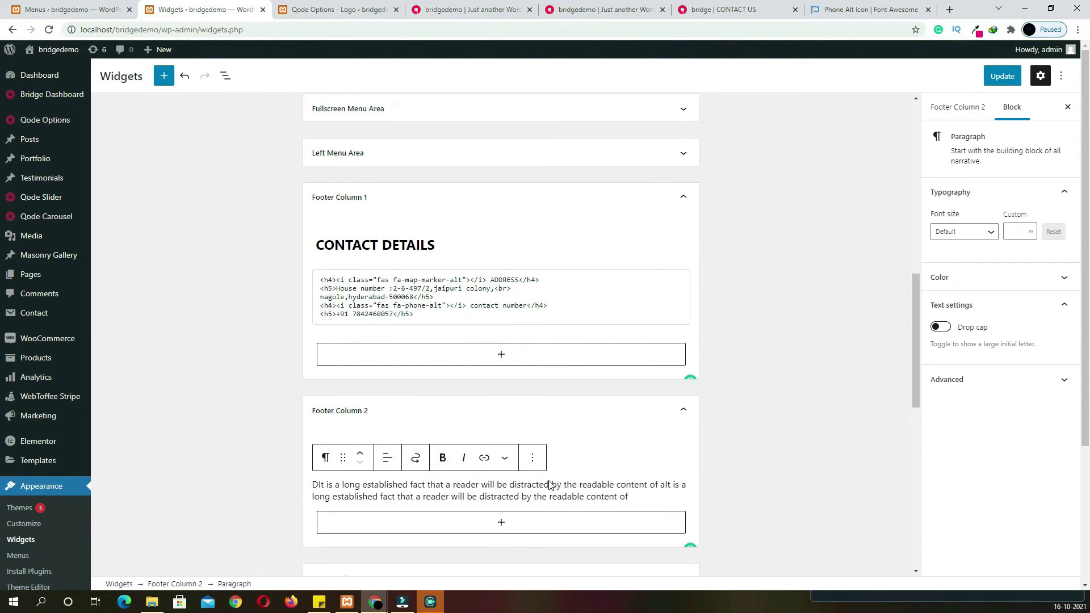
click(1002, 76)
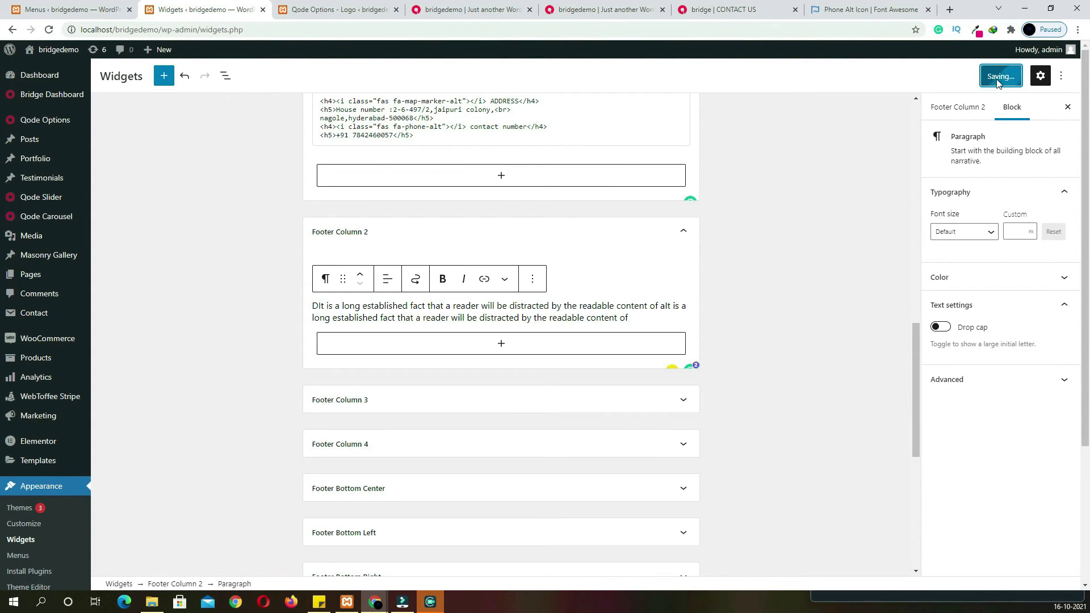
click(471, 10)
Reload the storefront to see the new footer and compare it with the reference My account page
click(49, 29)
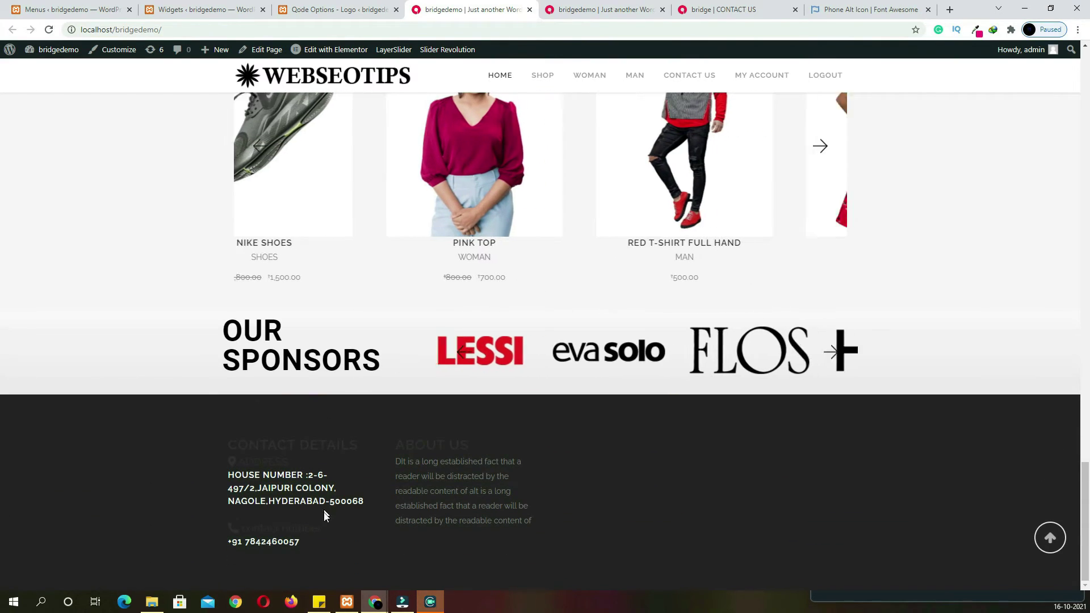
drag(550, 515, 225, 444)
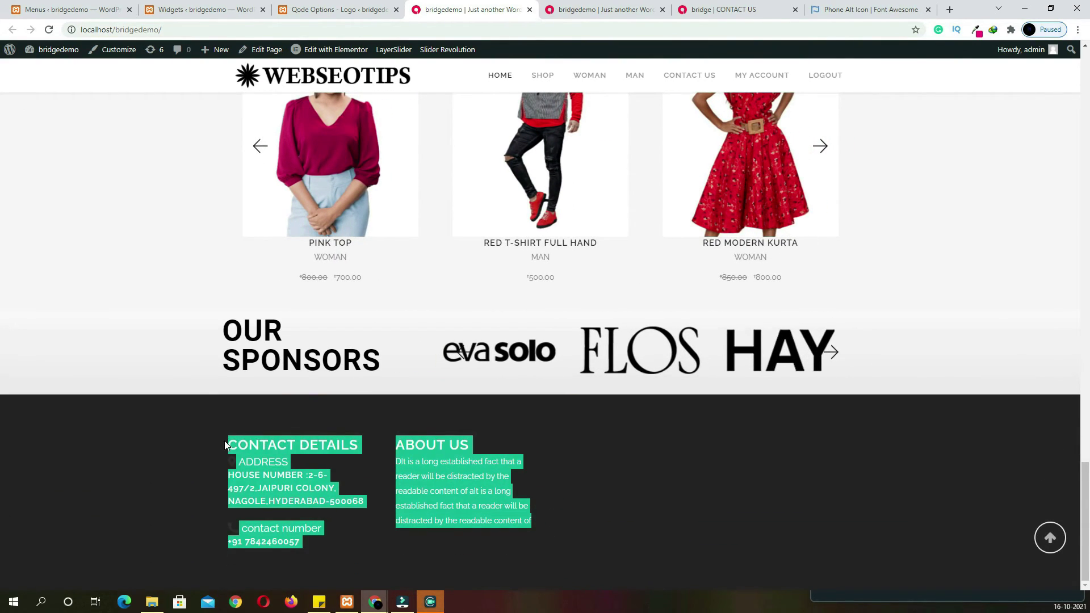
click(390, 473)
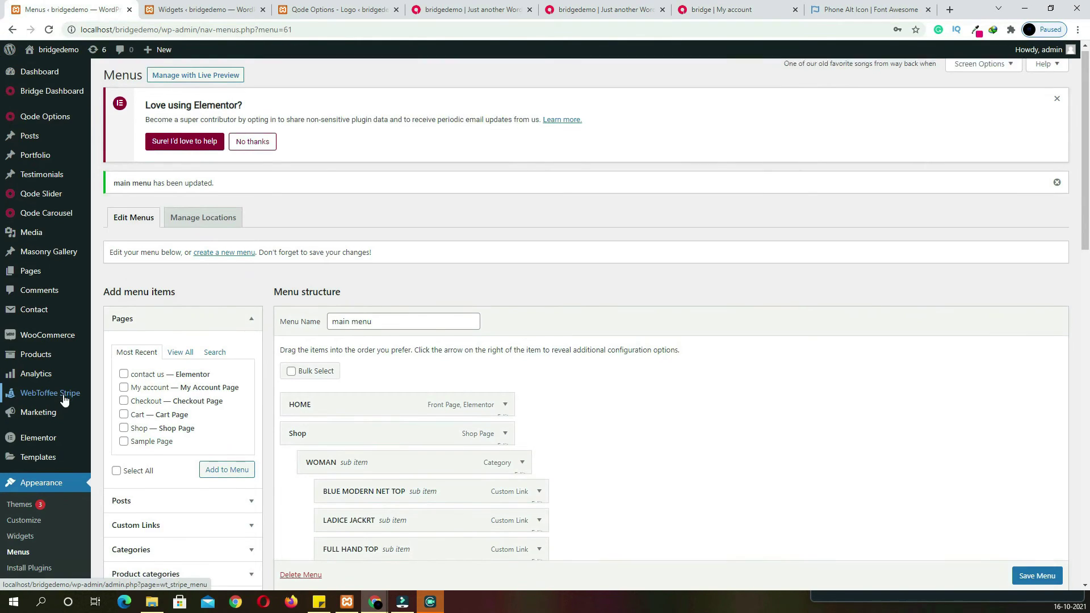
scroll(117, 387, down, 4)
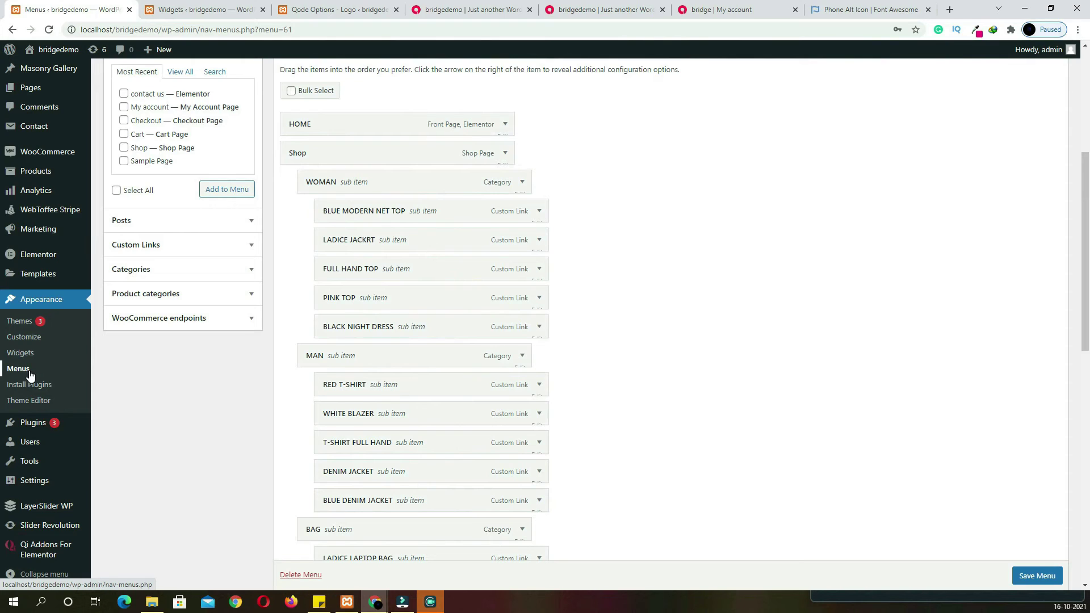
Create and save menu f11 with Orders, Downloads, Addresses, Account details and Lost password endpoints
scroll(193, 397, up, 5)
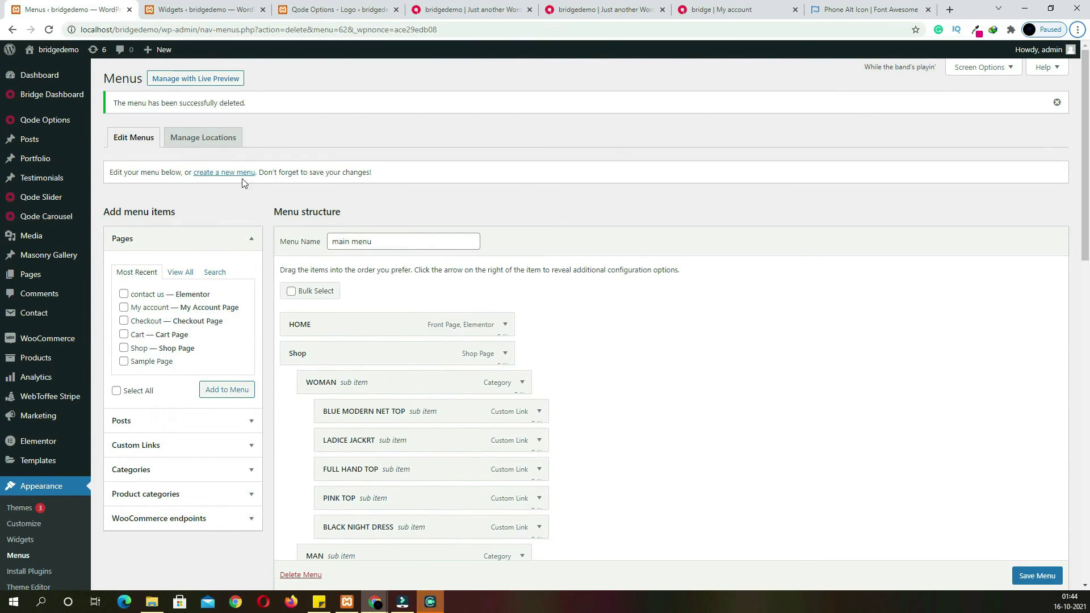
click(226, 173)
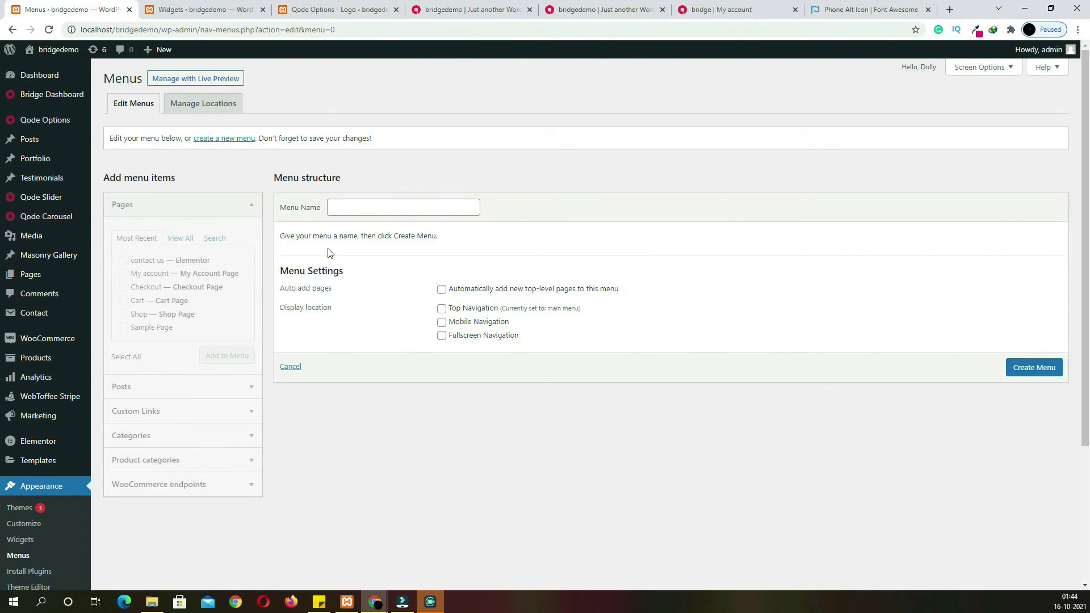
click(360, 209)
text(f11)
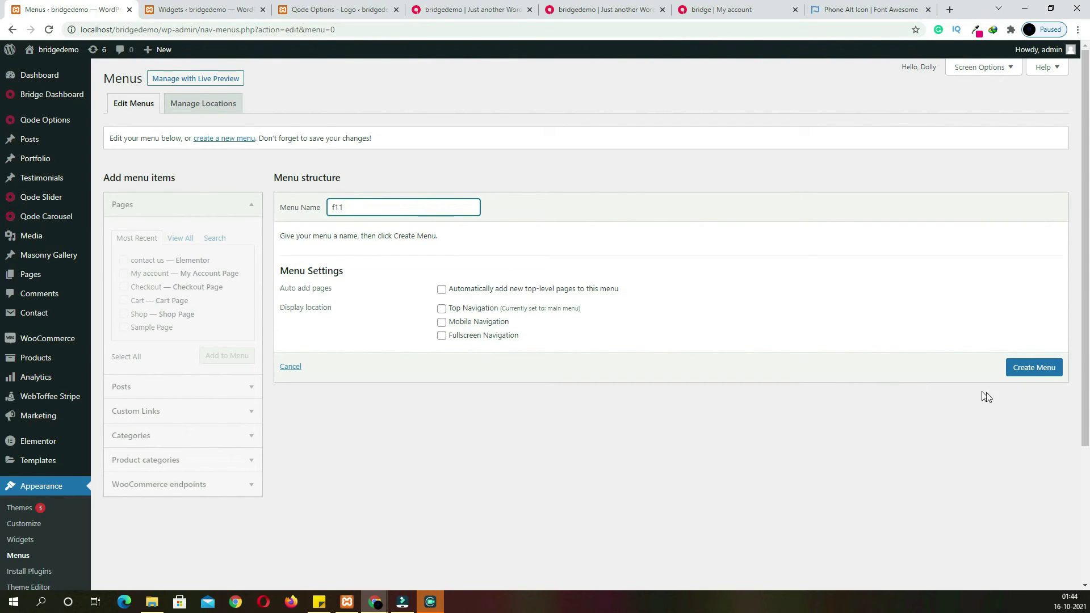
click(1019, 374)
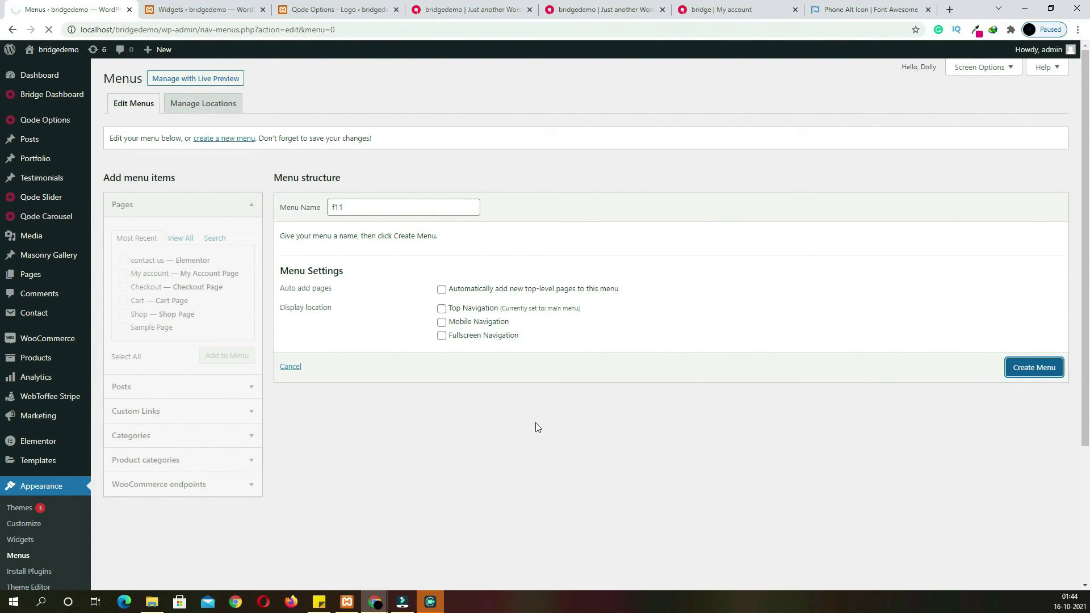
click(230, 492)
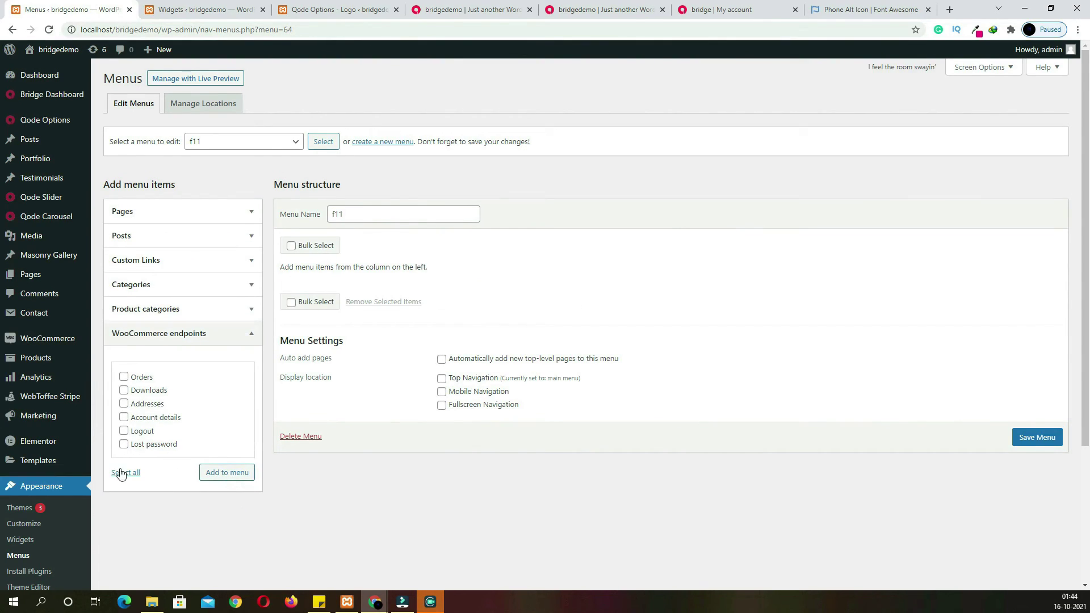
click(123, 444)
click(124, 418)
click(124, 404)
click(124, 391)
click(124, 377)
click(226, 473)
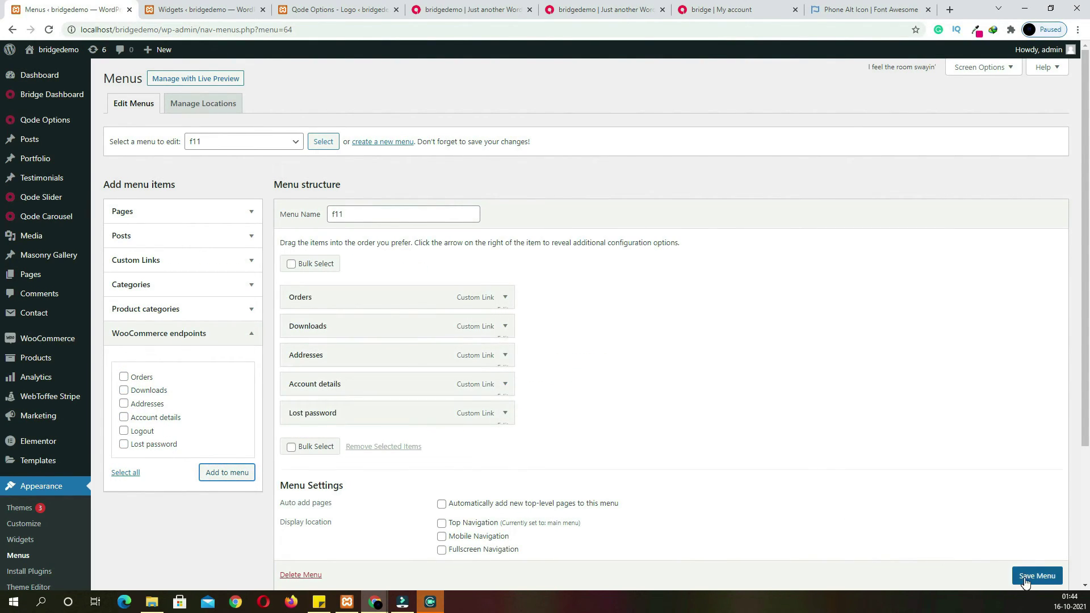
click(1025, 577)
Create and save menu f12 with the contact us, My account, Checkout, Cart and Shop pages
scroll(1026, 583, down, 1)
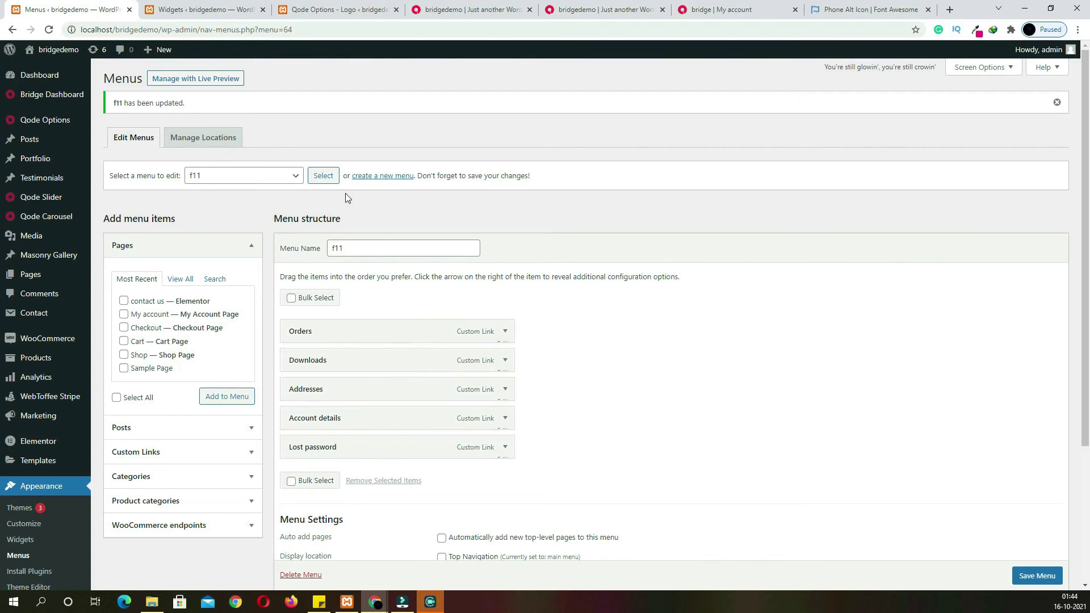
click(387, 176)
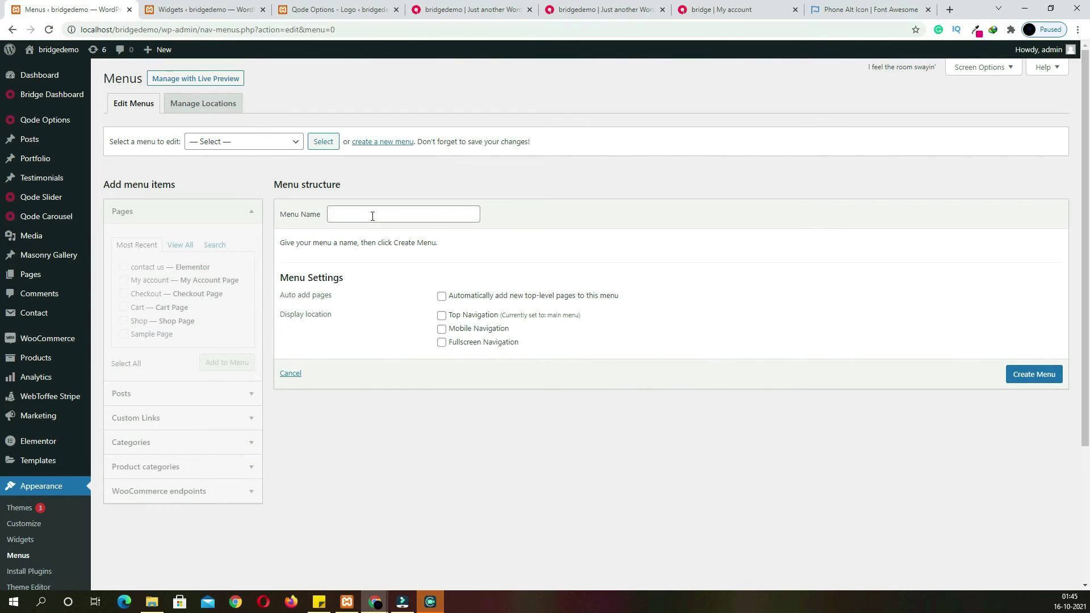
click(373, 216)
click(1032, 372)
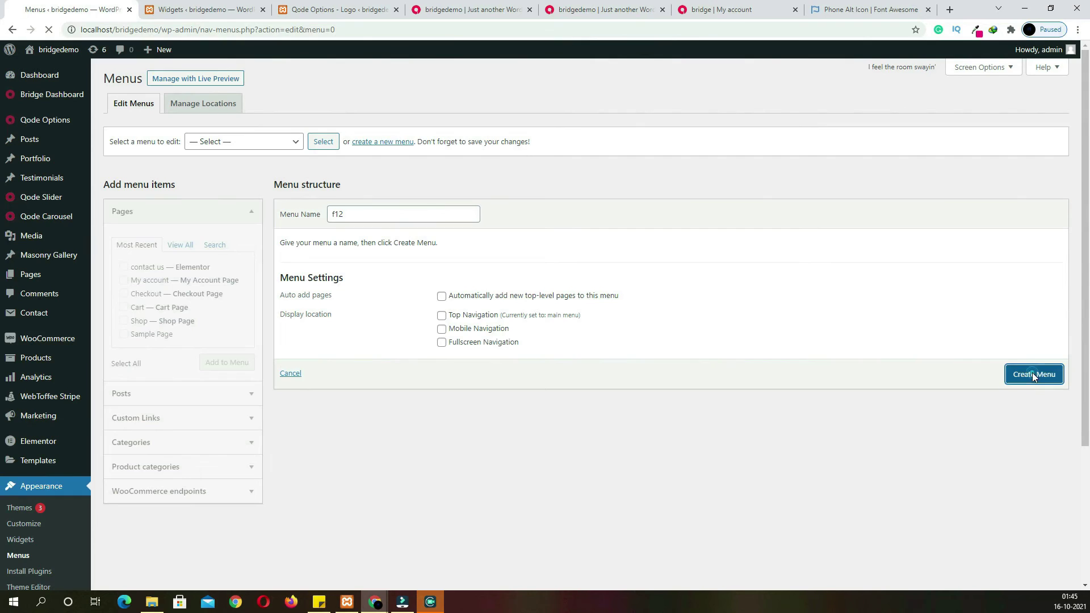
click(124, 280)
click(123, 267)
click(124, 293)
click(124, 307)
click(123, 320)
click(226, 362)
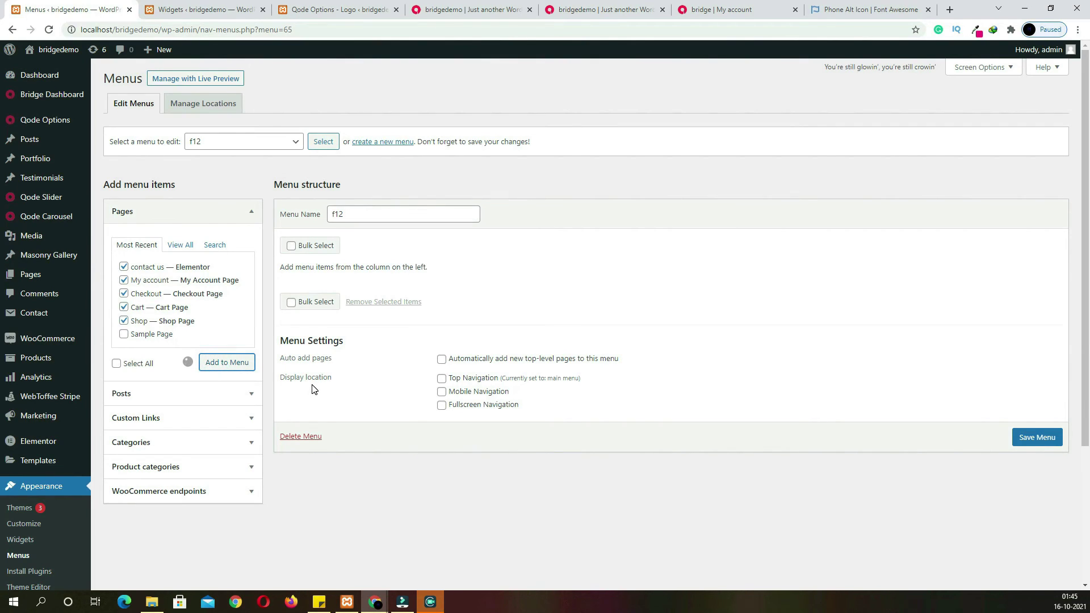
scroll(1033, 580, down, 1)
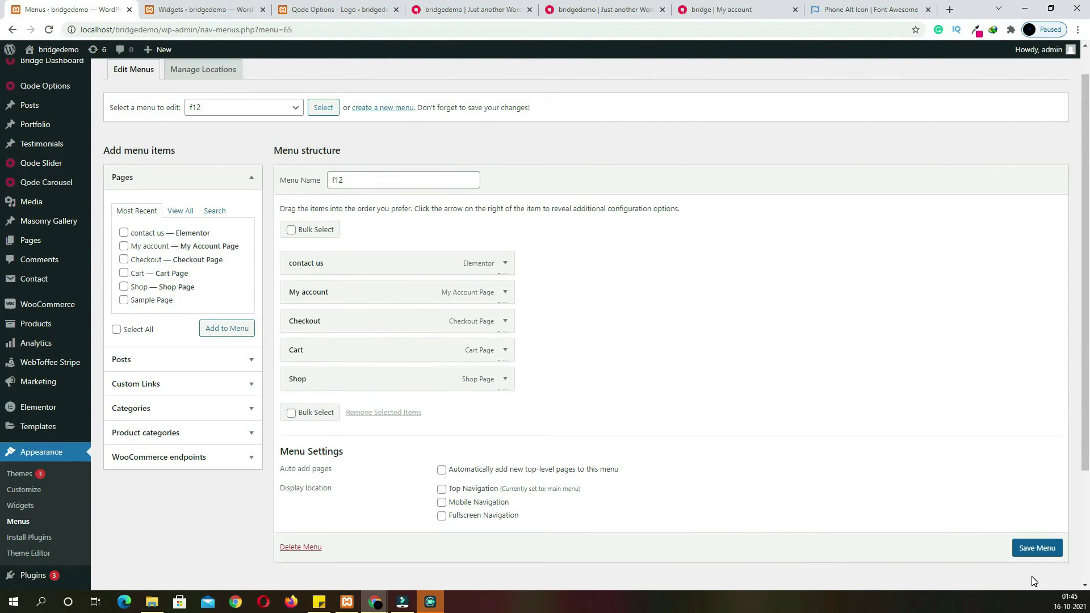
click(1027, 552)
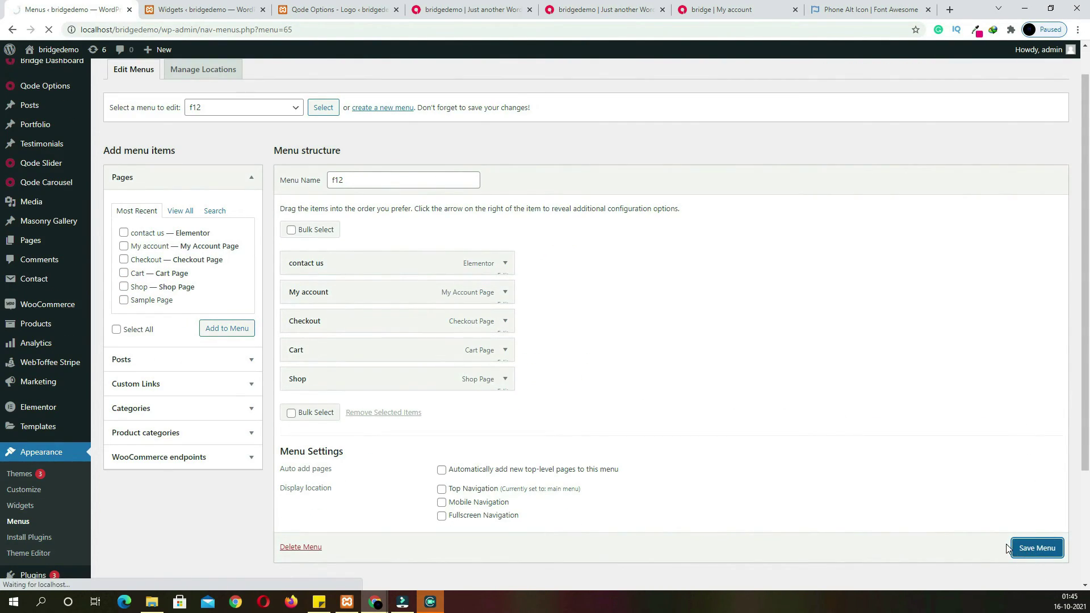
click(210, 9)
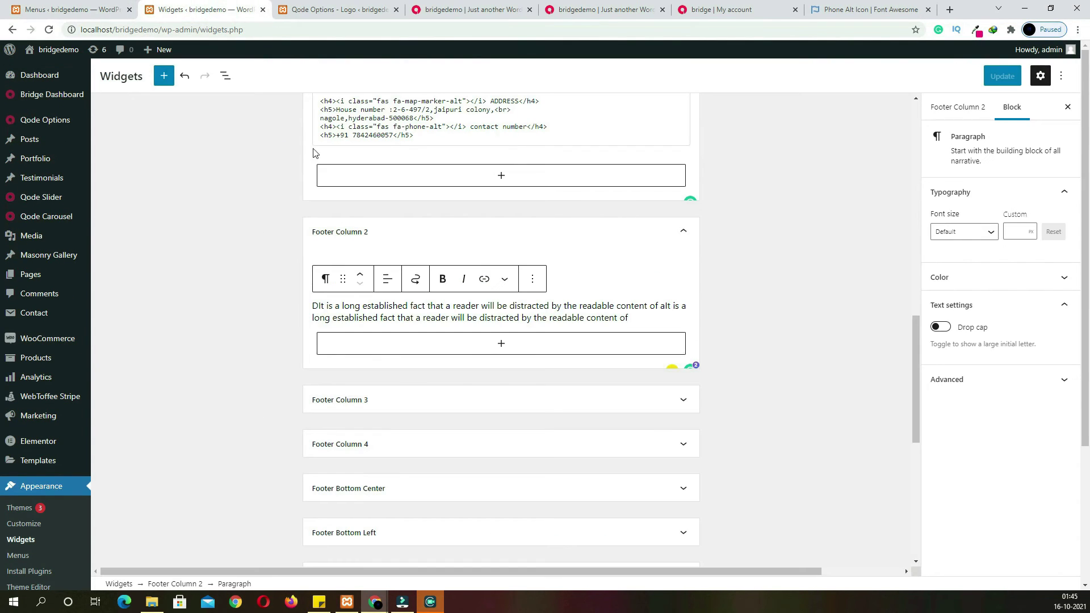
Reload the Widgets editor and insert a Navigation Menu widget into Footer Column 3
click(50, 30)
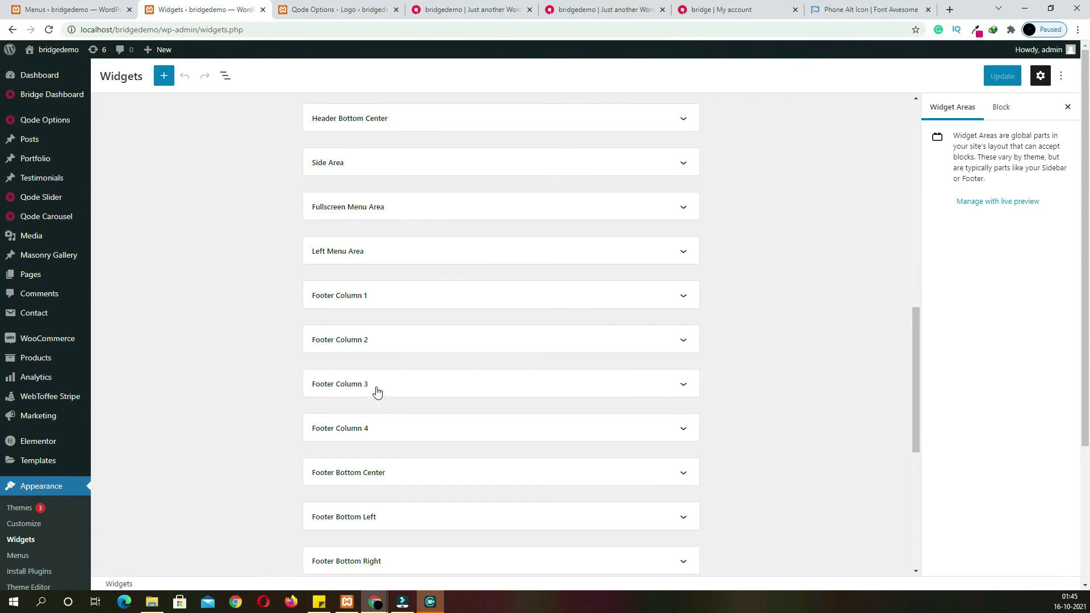
click(382, 391)
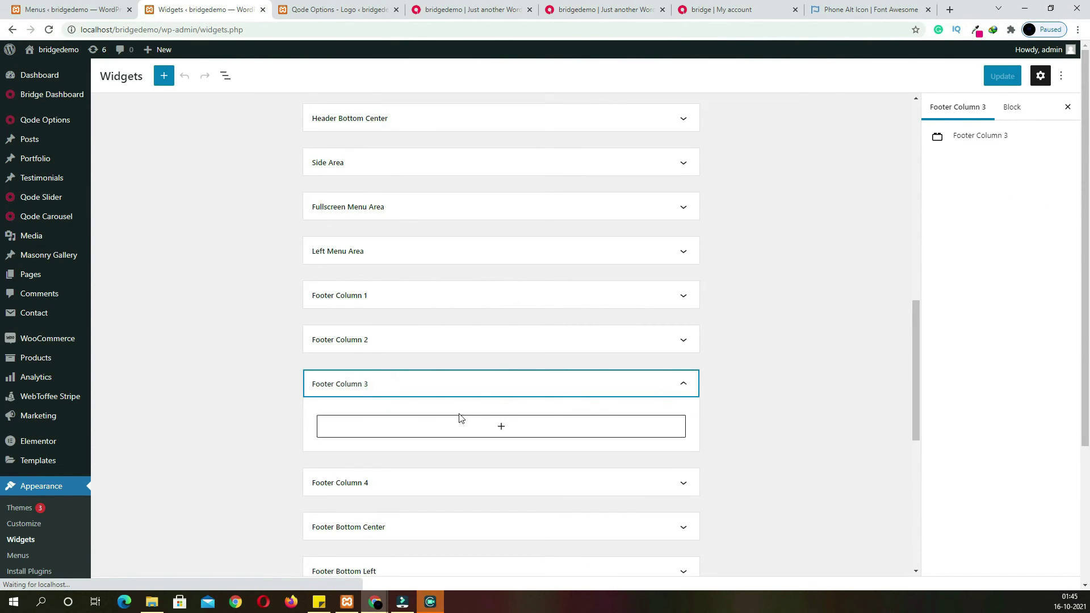
click(501, 433)
text(ne)
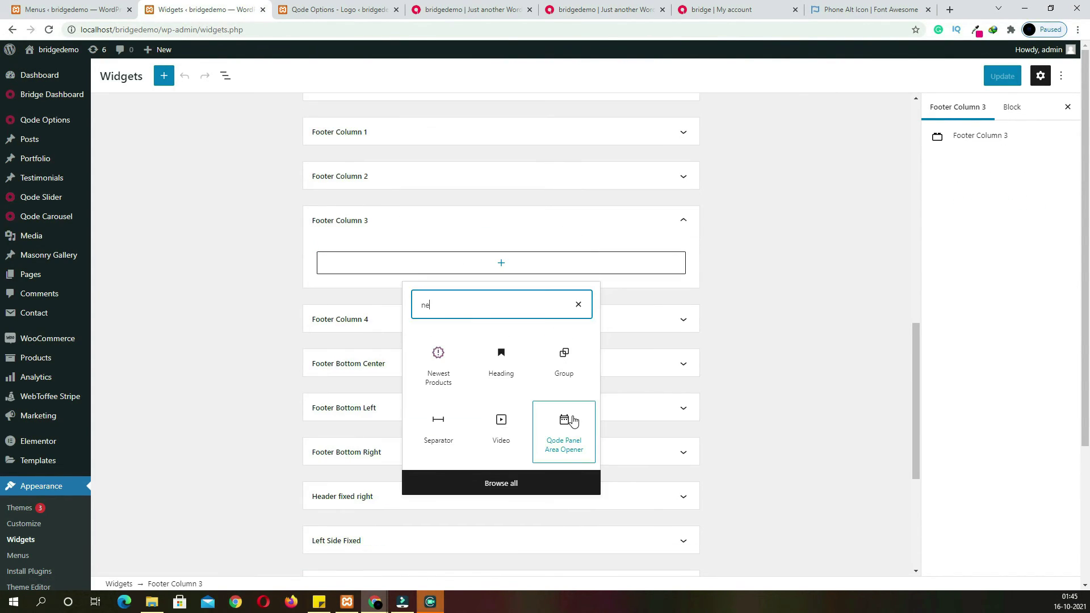
key(BackSpace)
key(BackSpace)
text(m)
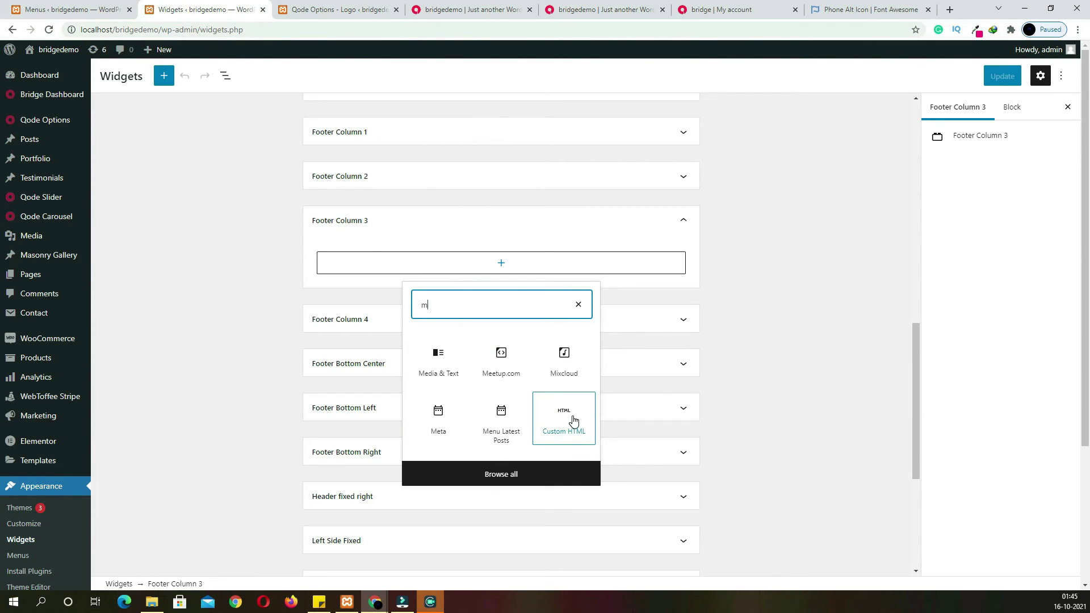
text(enu)
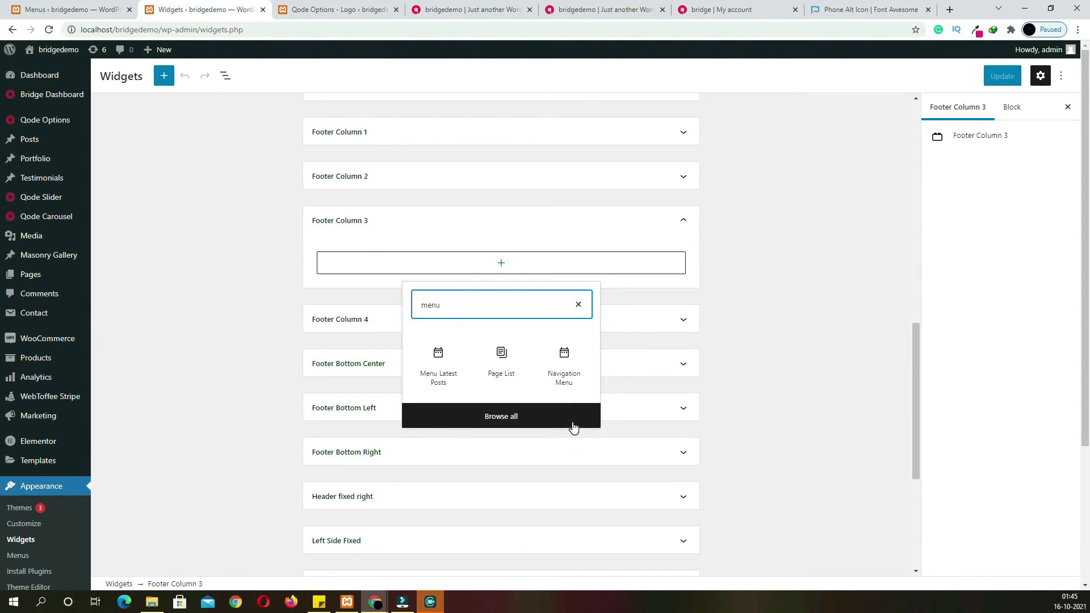
click(564, 372)
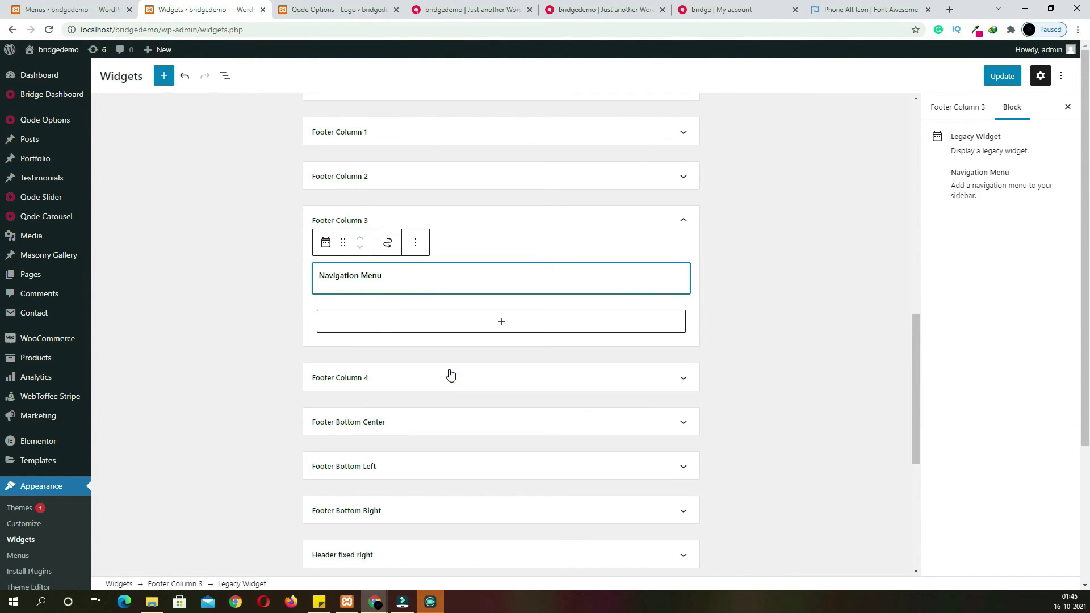
Title the Footer Column 3 menu widget IMPORTENT LINKS and set it to menu f11
click(408, 278)
click(344, 310)
click(617, 13)
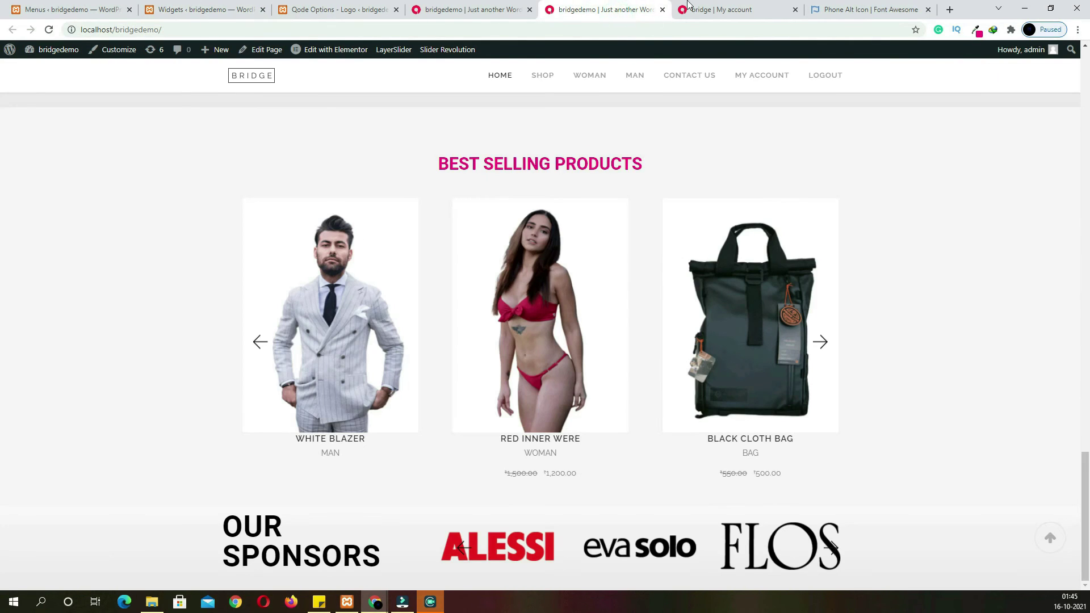
click(711, 14)
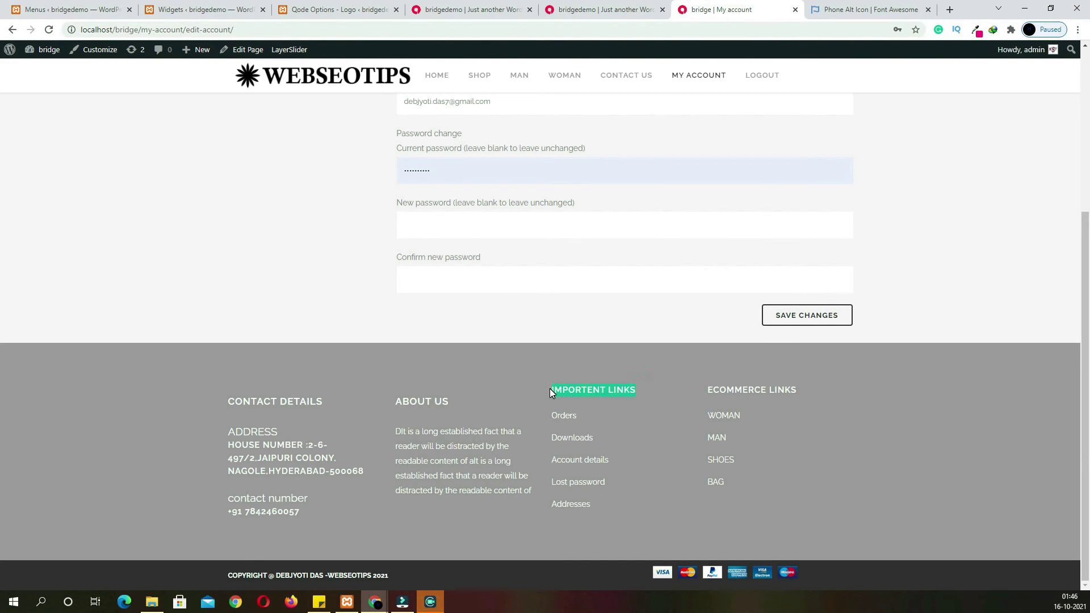
click(184, 10)
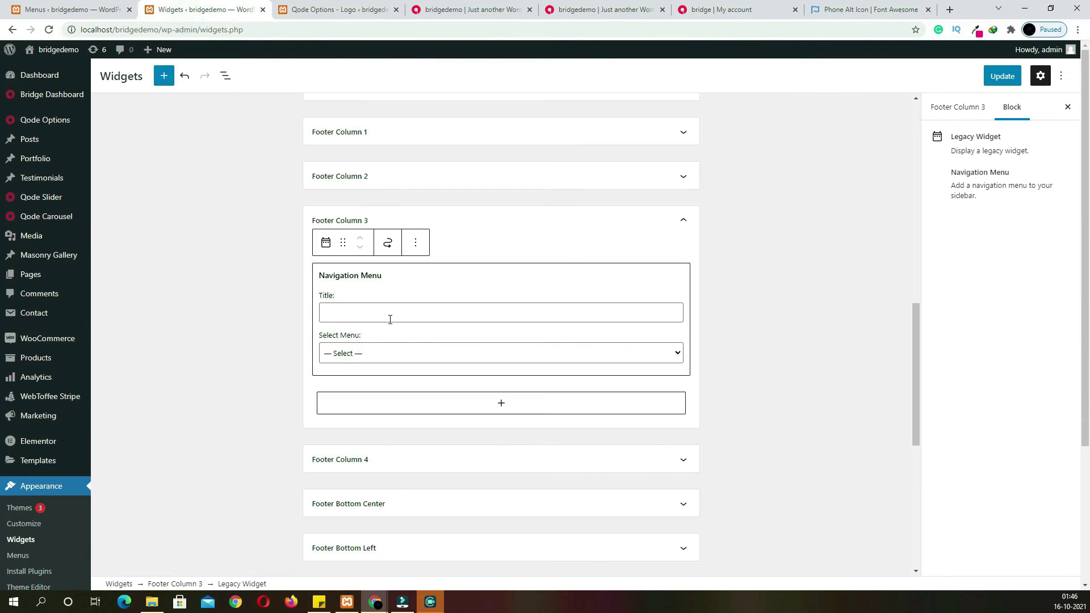
click(372, 313)
text(IMPORTENT LINKS)
click(425, 356)
click(393, 376)
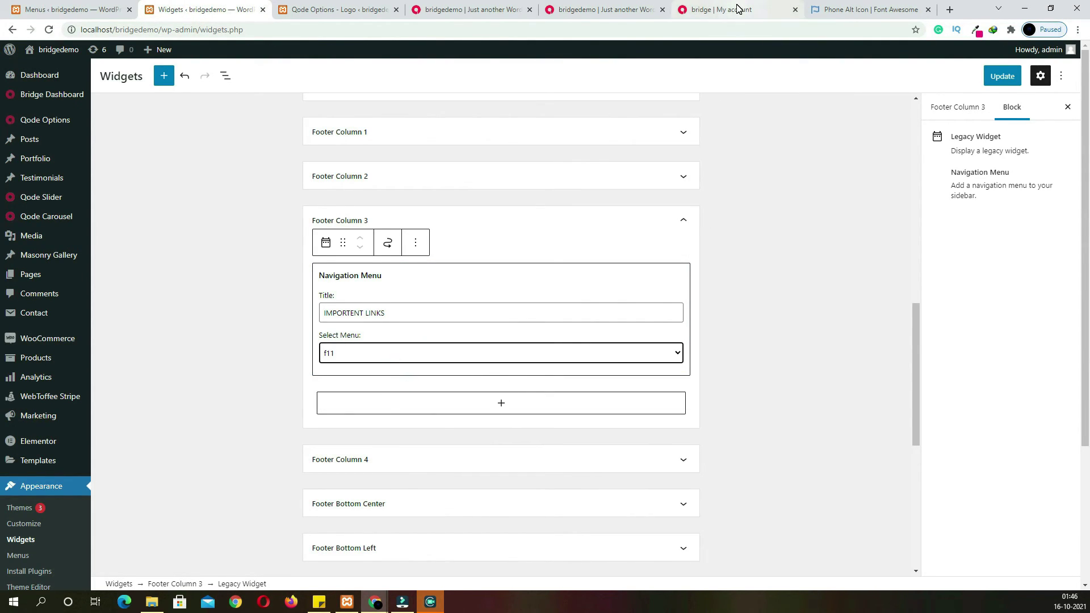
Add a Navigation Menu widget to Footer Column 4 and copy the ECOMMERCE LINKS heading
click(448, 456)
click(510, 488)
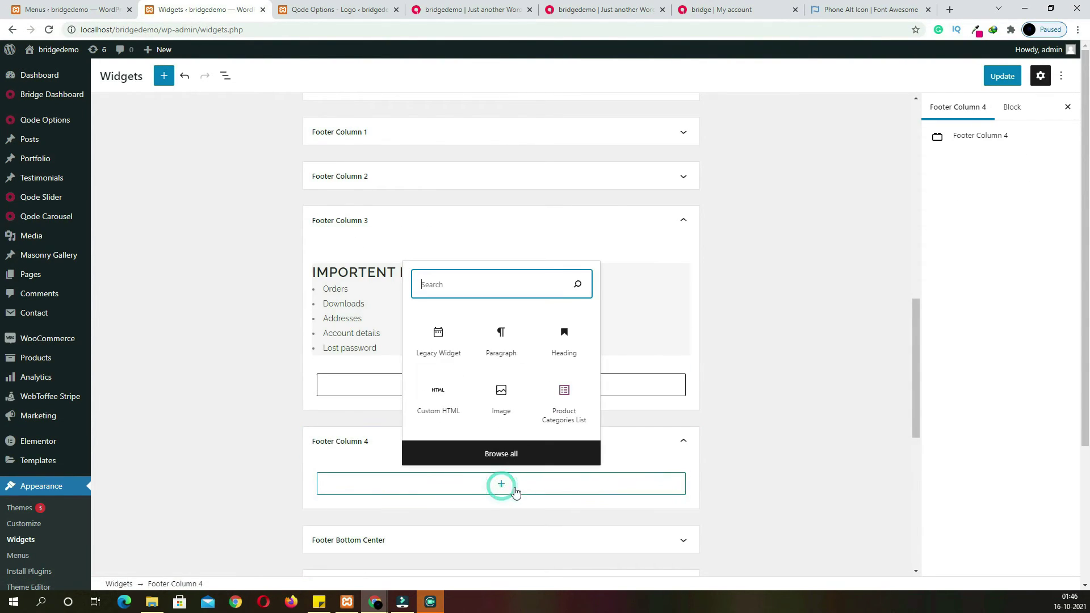
text(menu)
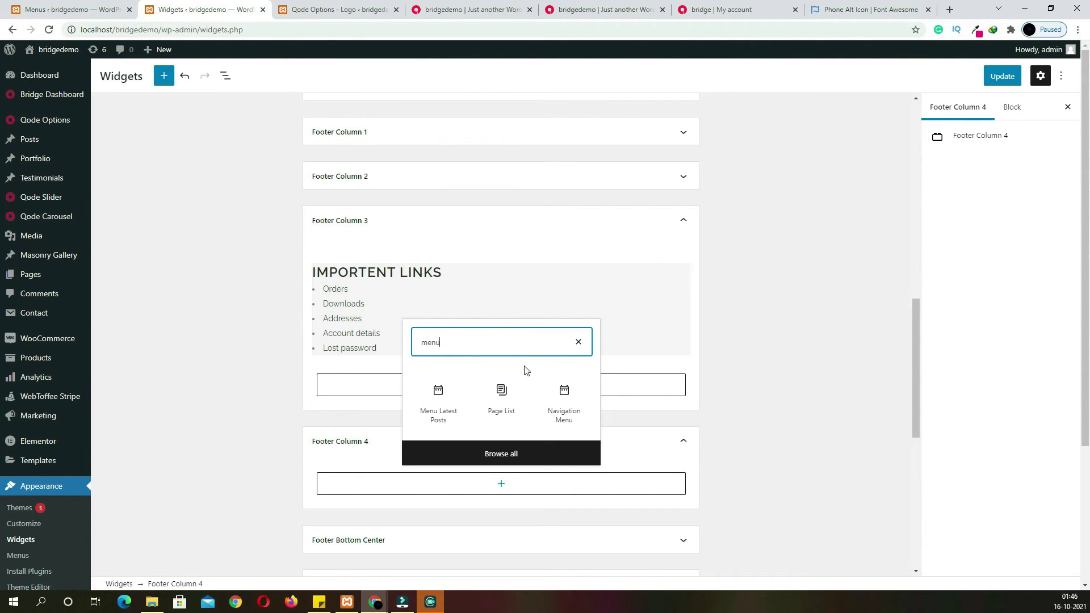
click(562, 395)
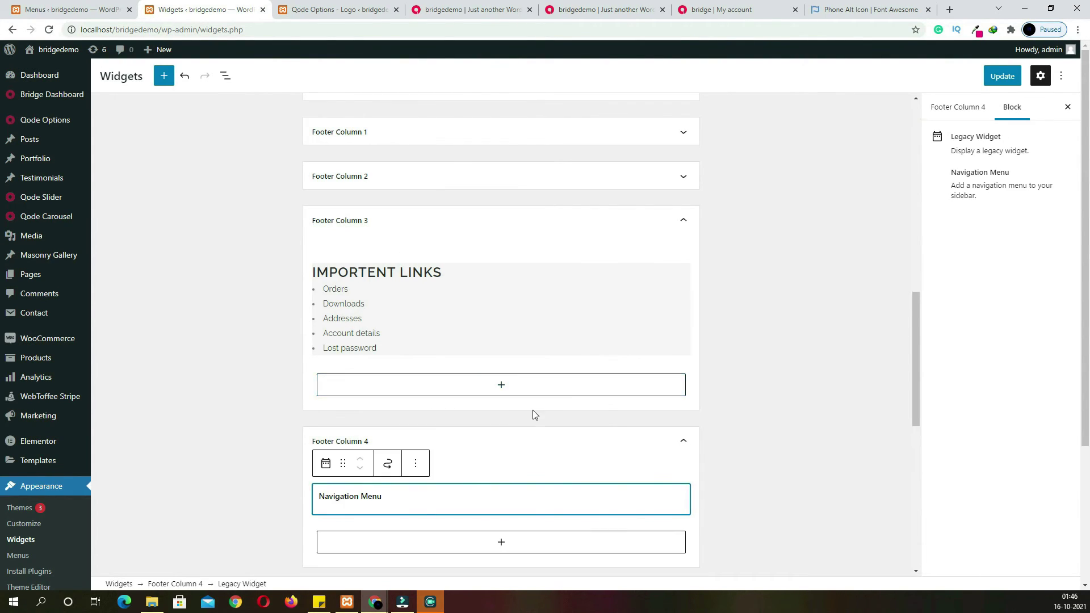
click(726, 10)
triple_click(738, 386)
key(ctrl+c)
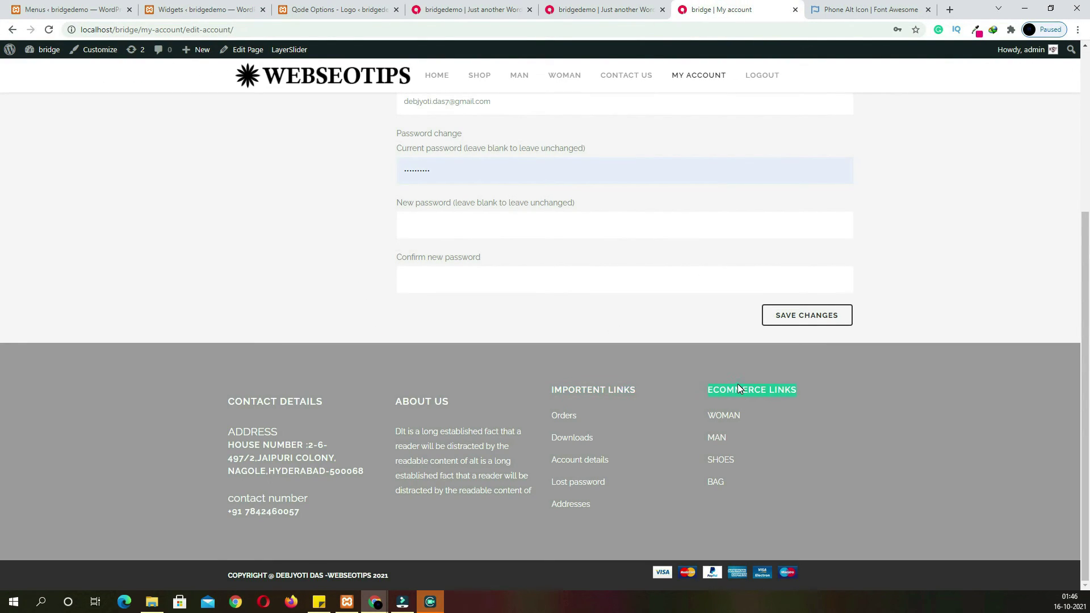
click(216, 9)
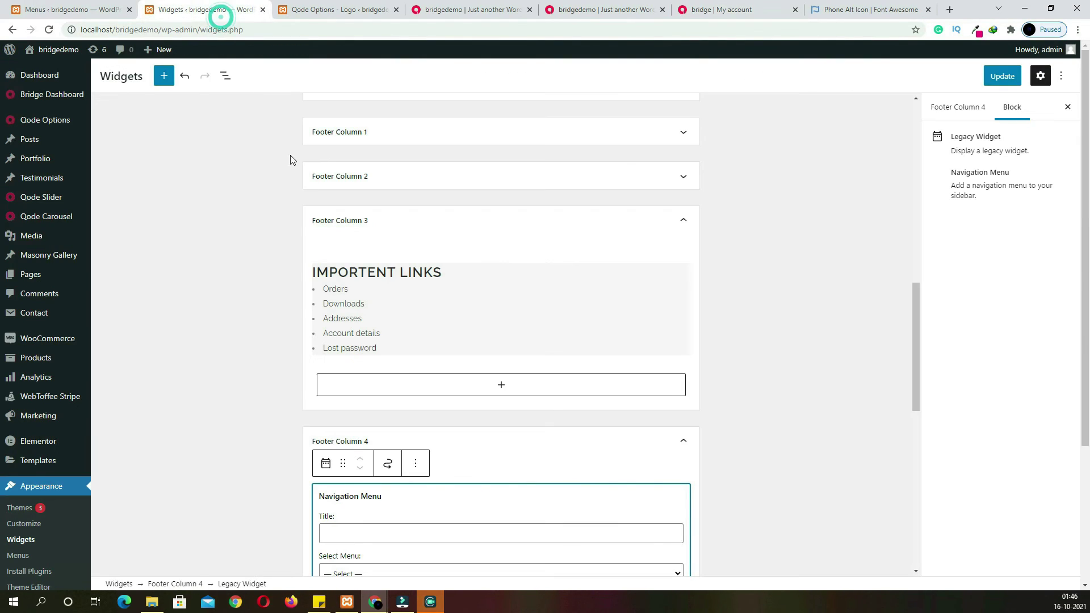
Title the Footer Column 4 widget ECOMMERCE LINKS, select menu f12, and Update
scroll(466, 435, down, 3)
click(351, 361)
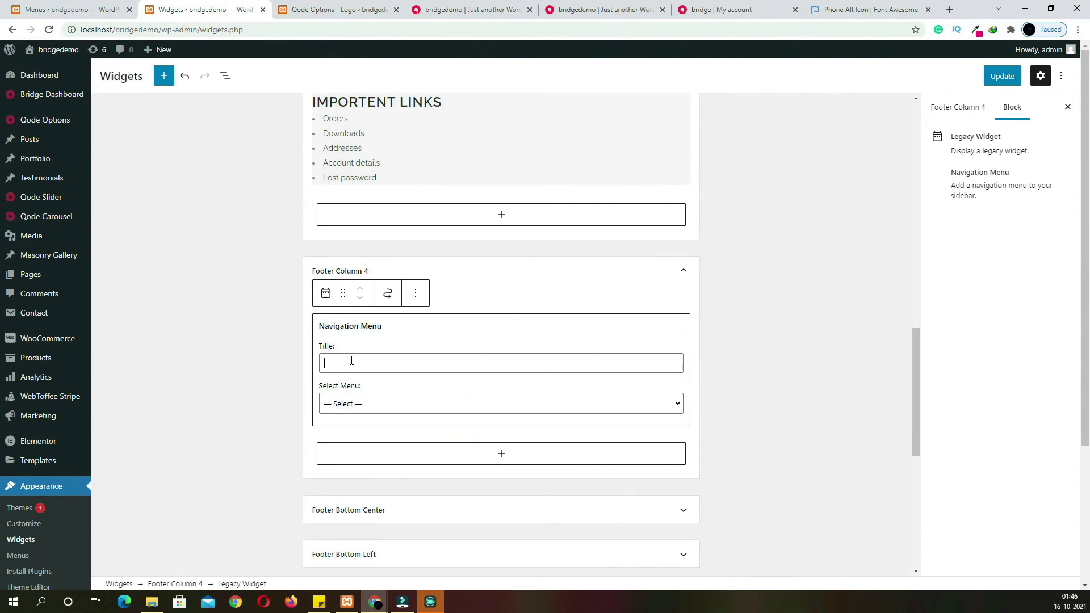
key(ctrl+v)
click(350, 402)
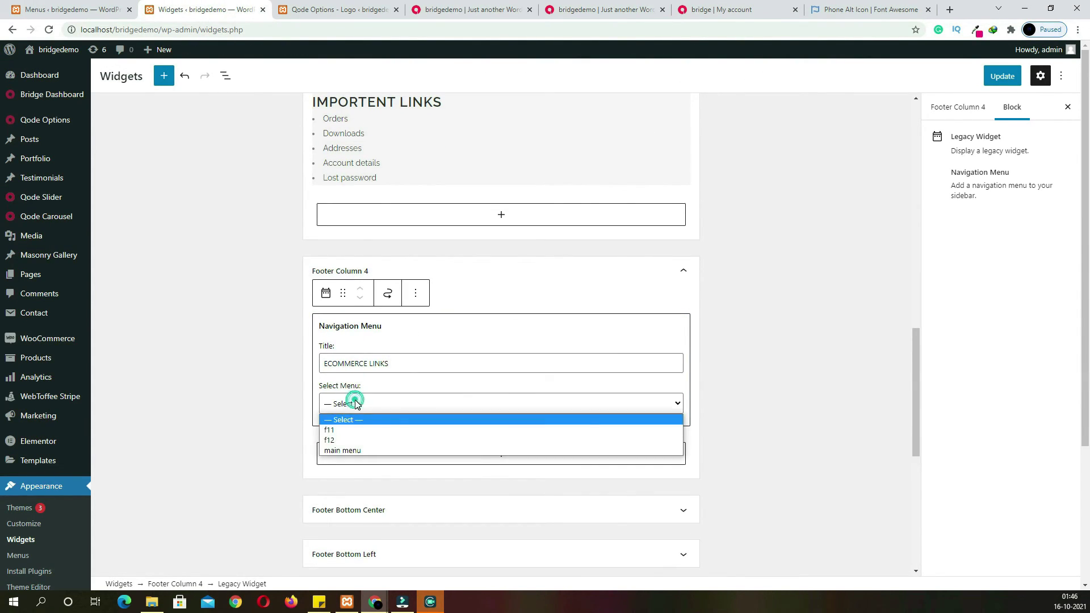
click(352, 435)
click(1000, 76)
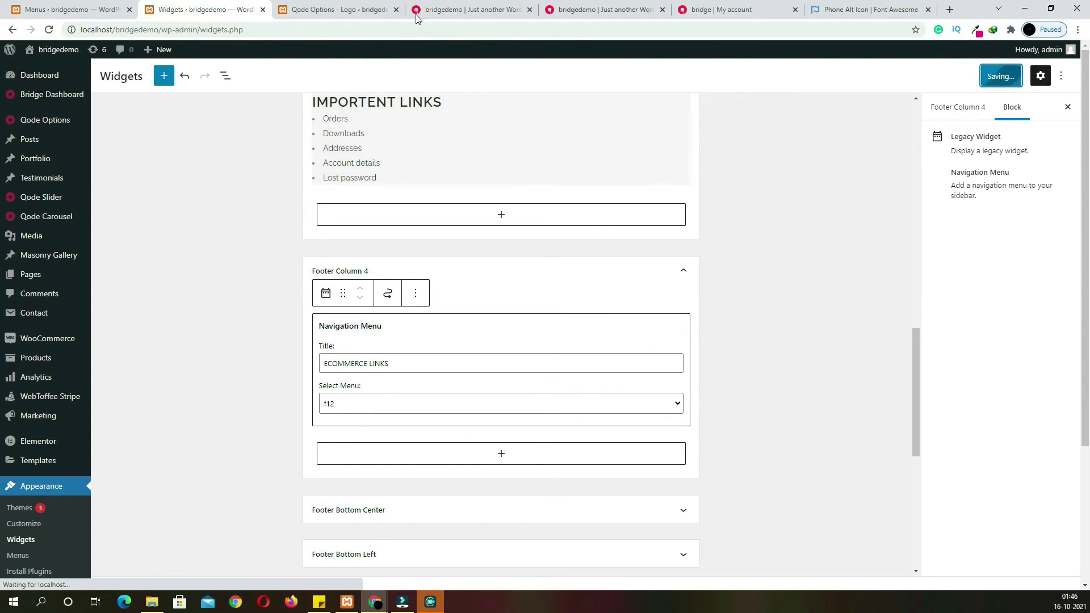
Reload the storefront homepage to check the new footer column
click(366, 14)
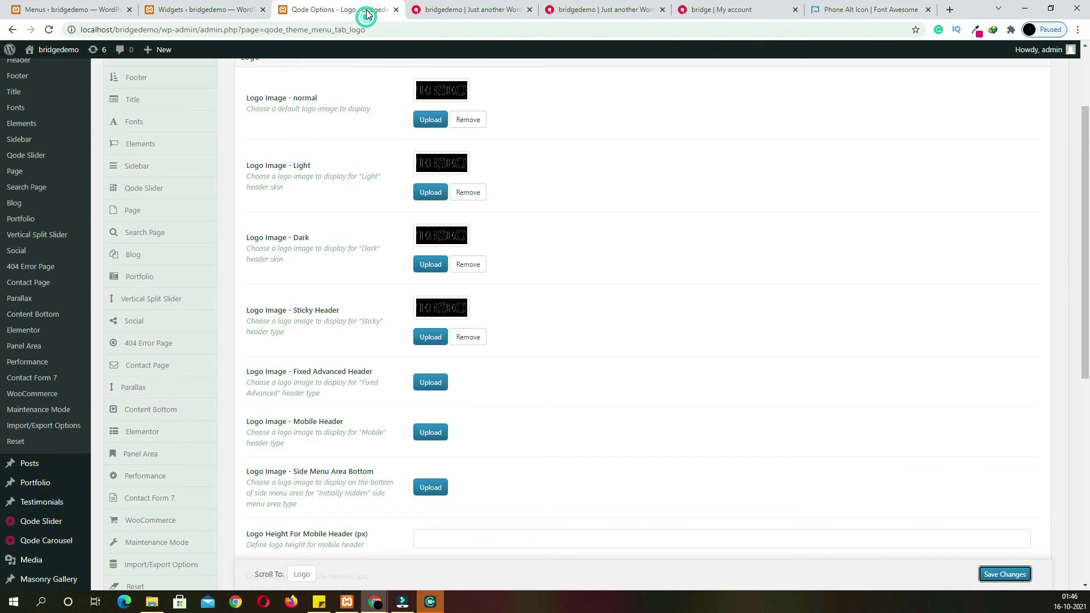
click(465, 16)
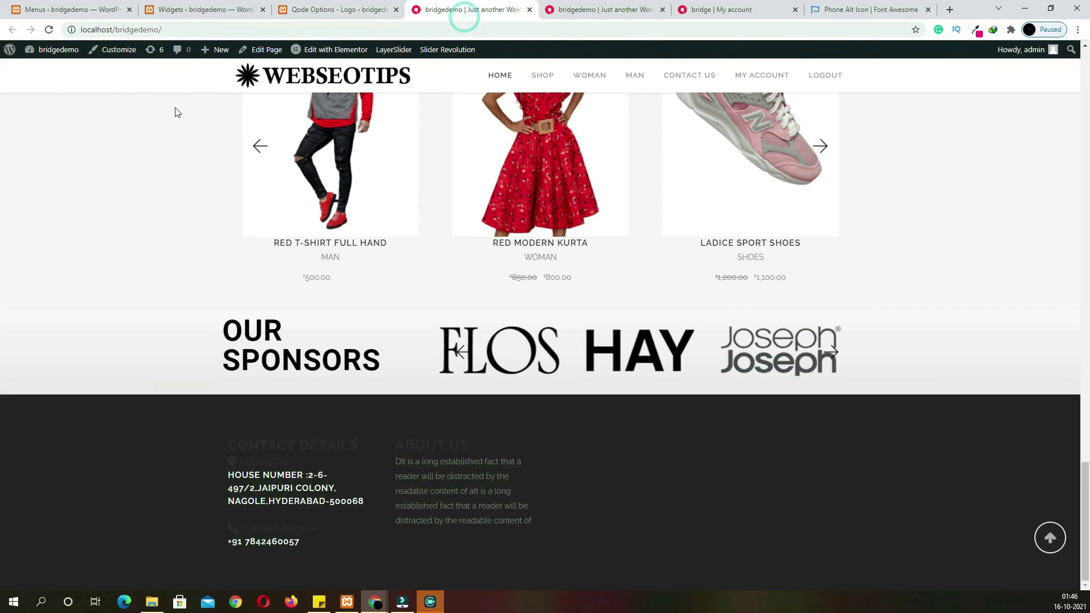
click(49, 30)
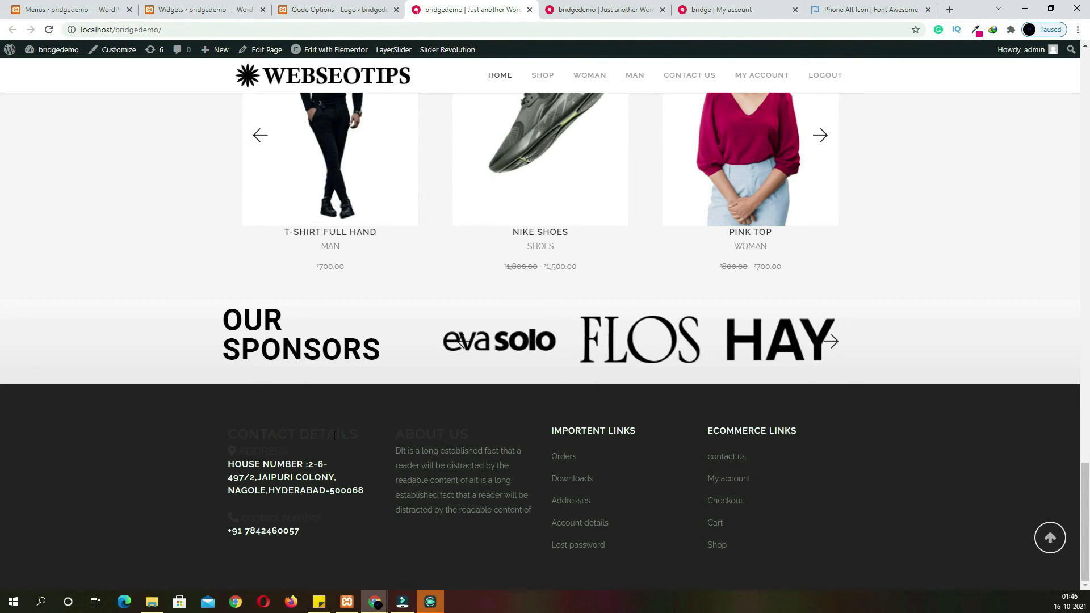
drag(343, 436, 260, 436)
Open the theme's Footer settings and set the Footer Top background to grey
click(322, 9)
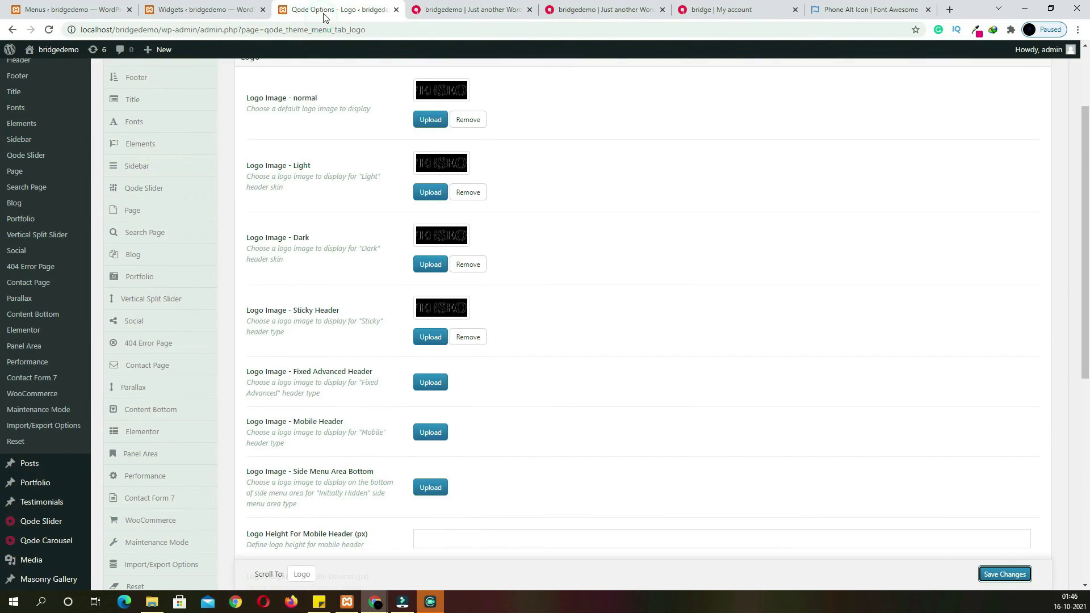
scroll(284, 282, up, 2)
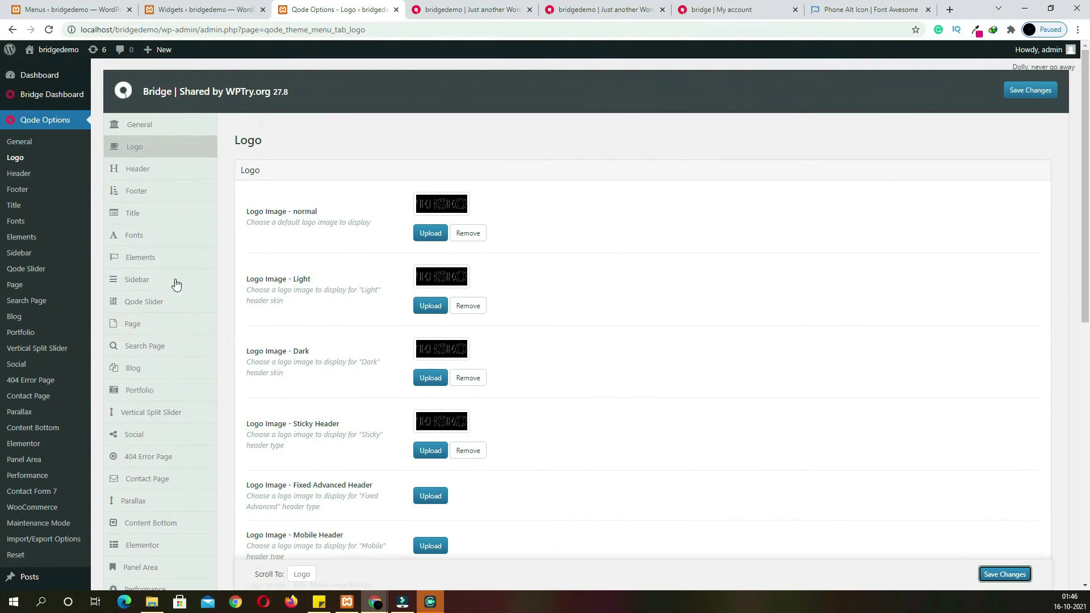
click(142, 196)
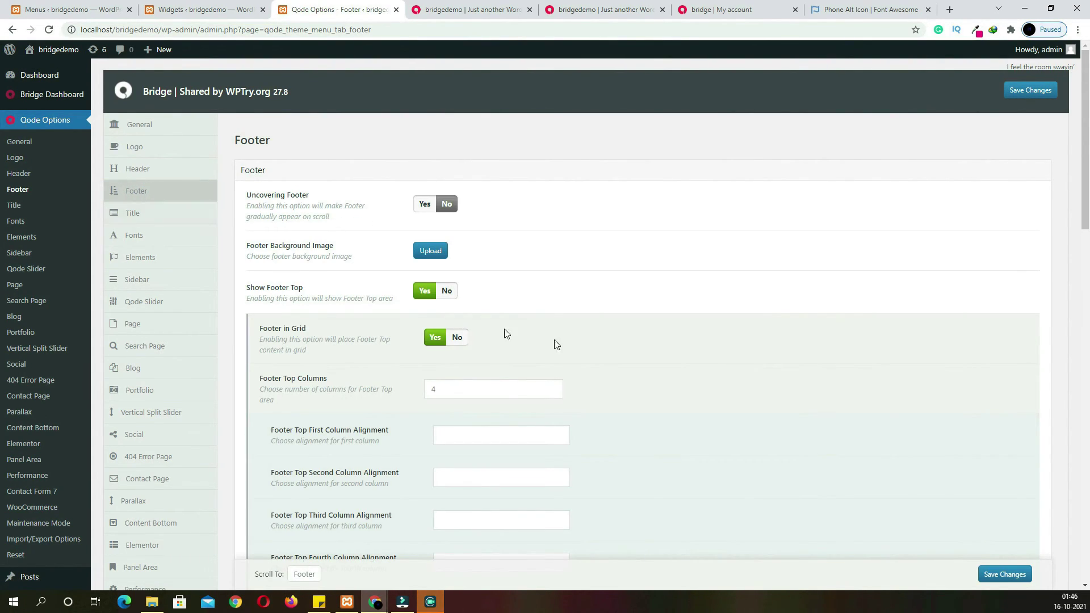
scroll(687, 358, down, 8)
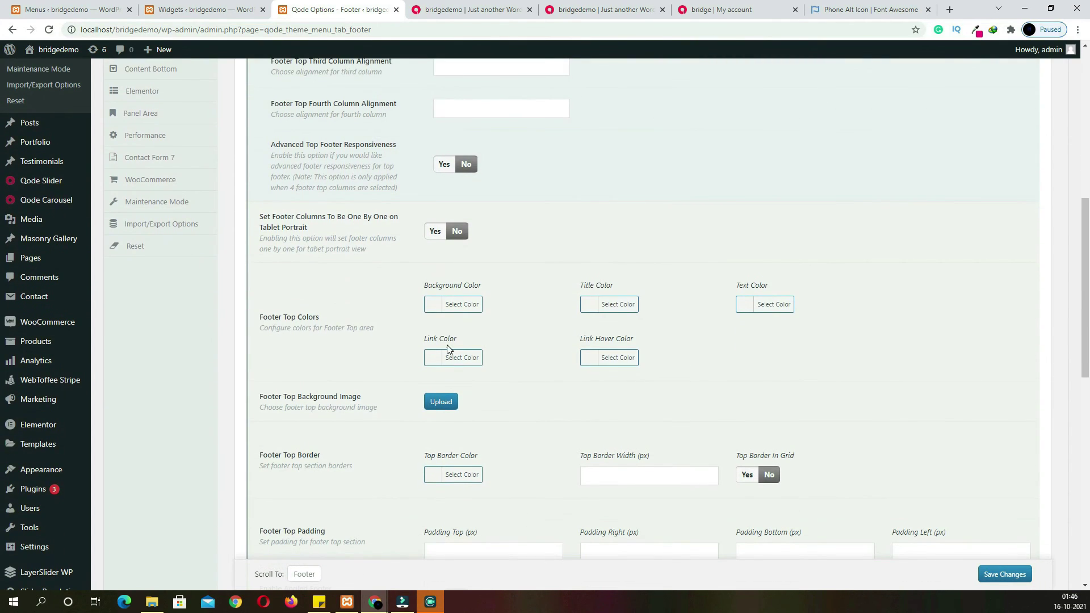
scroll(480, 440, down, 5)
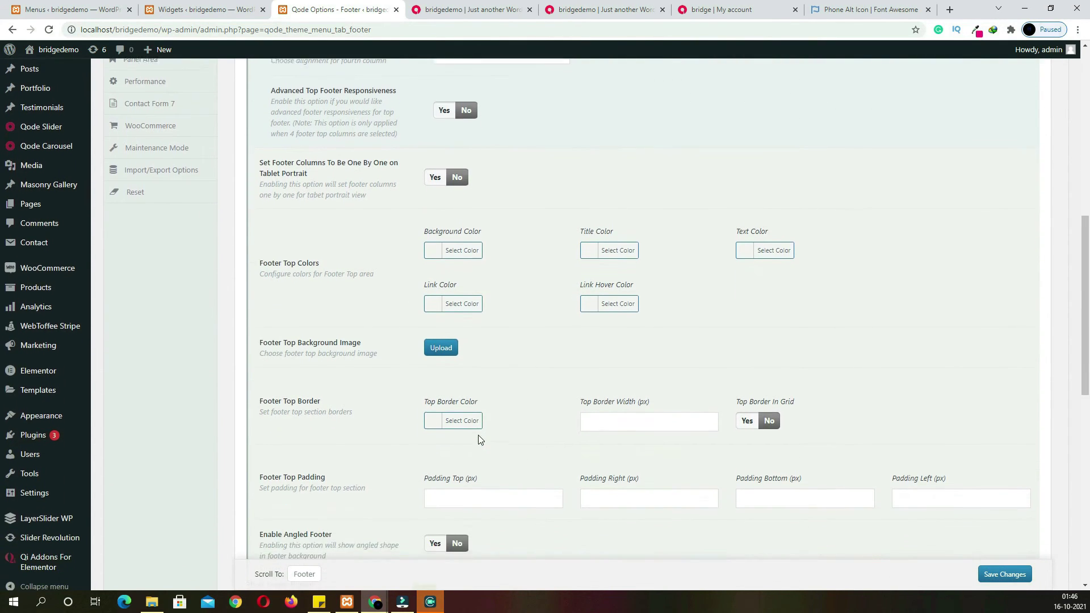
scroll(481, 440, up, 3)
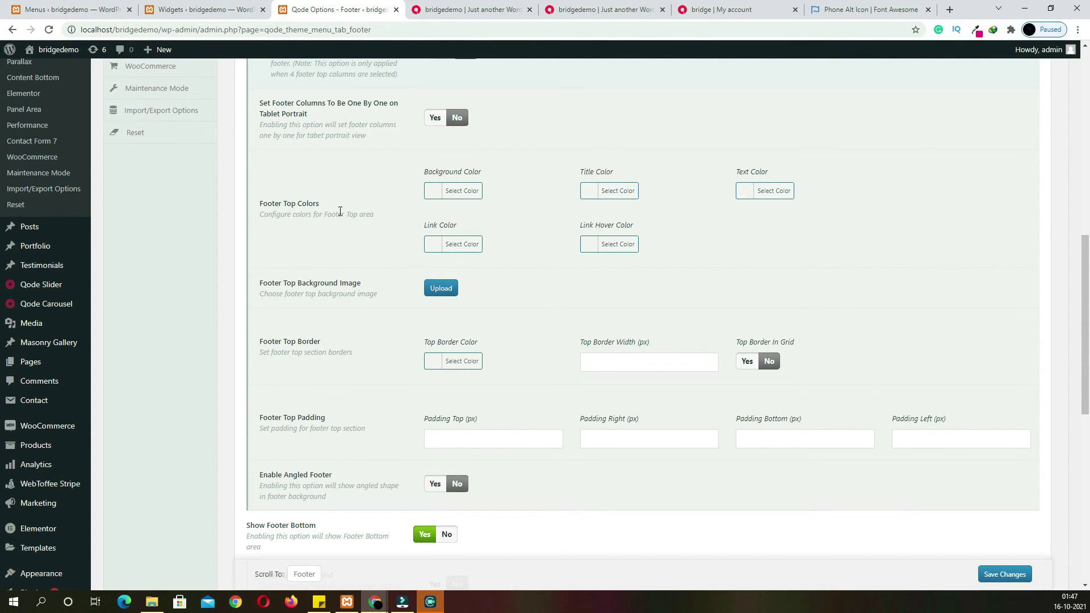
click(454, 191)
mouse_move(440, 224)
mouse_down()
mouse_move(431, 257)
mouse_move(418, 240)
mouse_move(420, 267)
mouse_up()
Give Footer Top links a light colour and a pink #ff3a6f hover colour
click(585, 190)
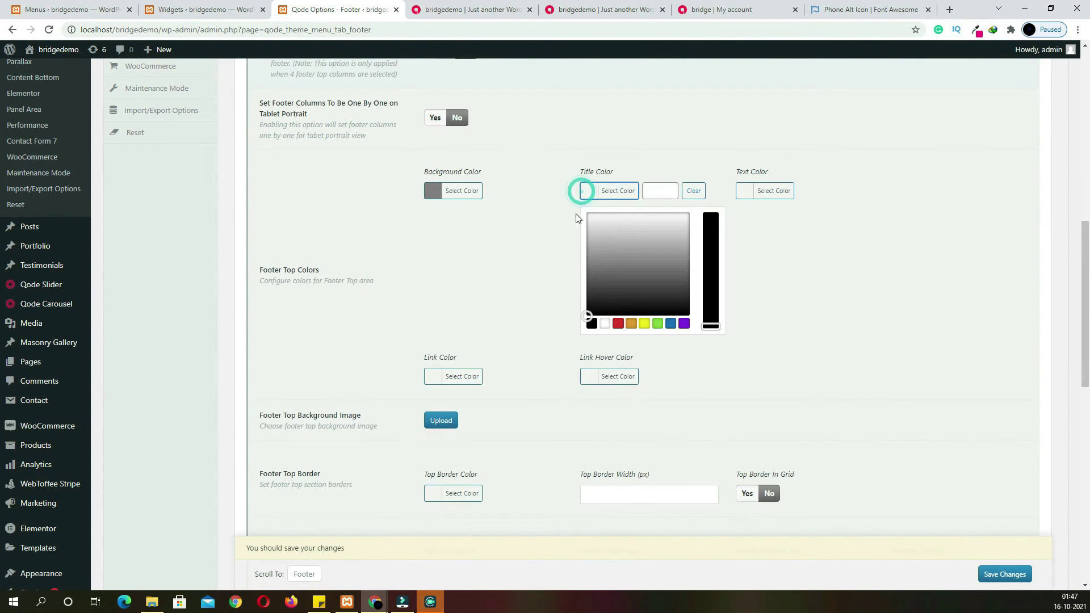
click(520, 188)
click(750, 193)
click(774, 244)
click(435, 246)
click(458, 287)
click(560, 245)
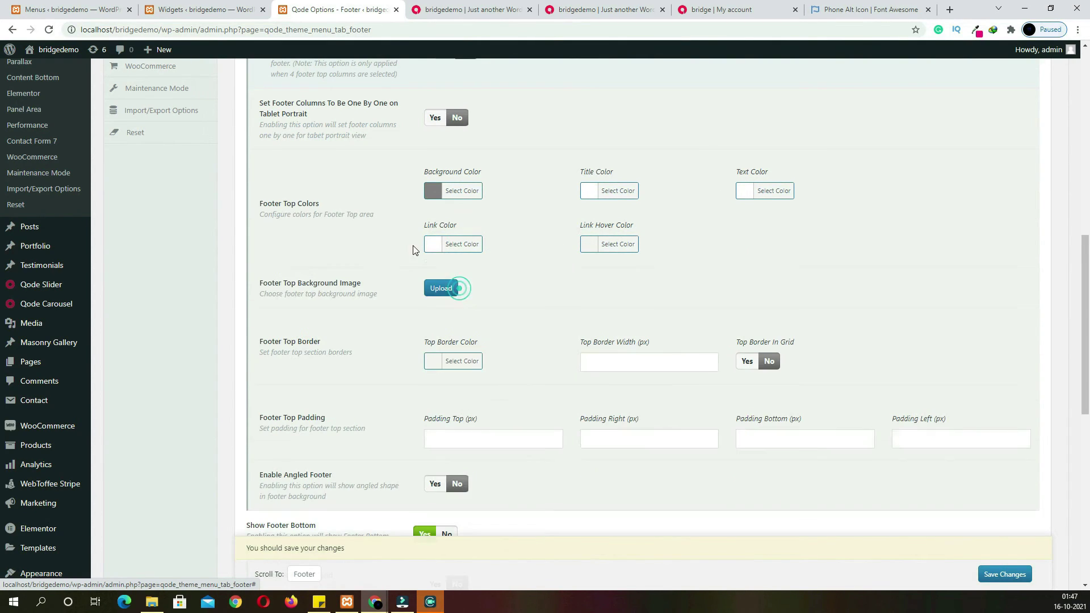
click(587, 244)
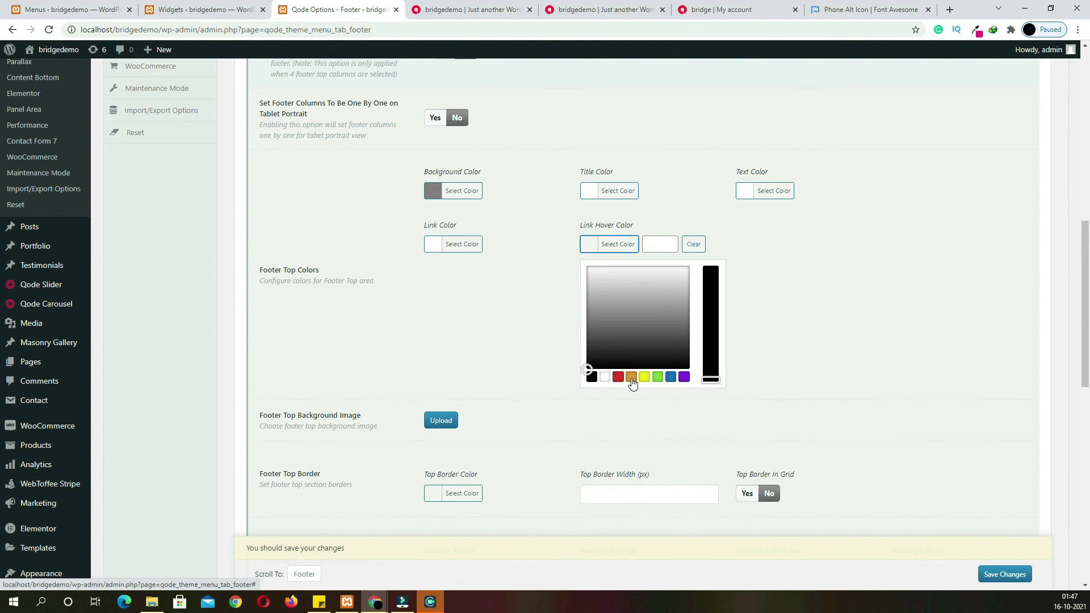
click(619, 377)
click(686, 266)
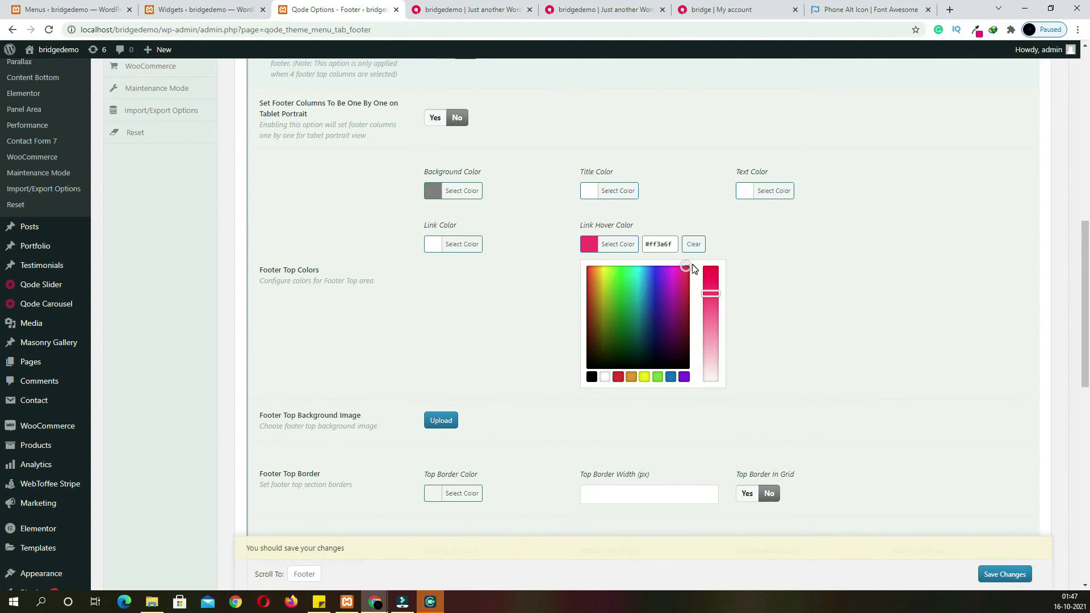
click(768, 247)
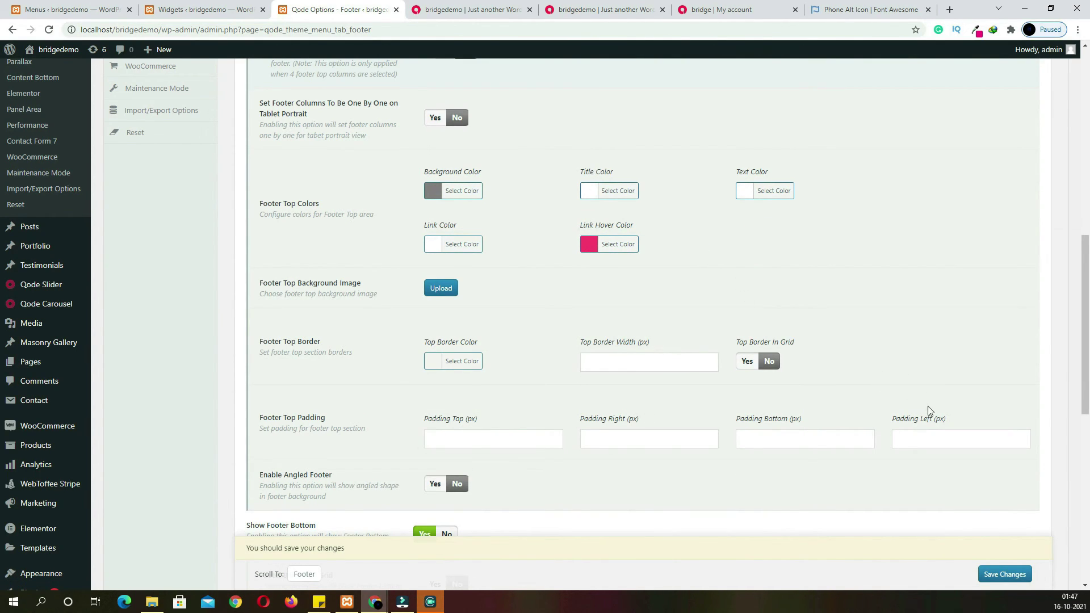
Make the Footer Bottom background black with 3 columns and save the footer options
scroll(815, 472, down, 3)
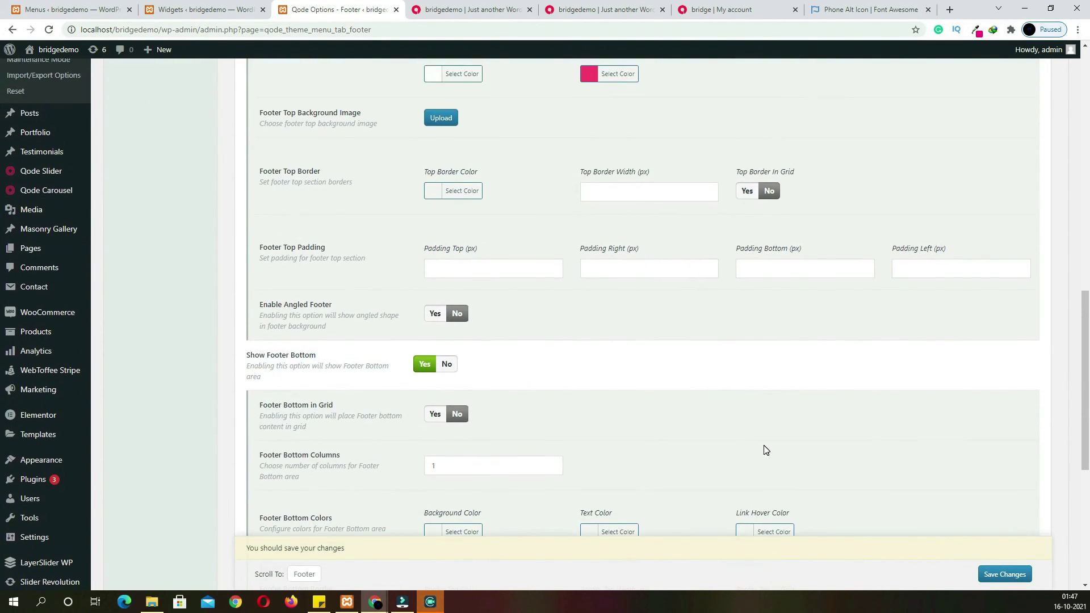
scroll(352, 318, down, 4)
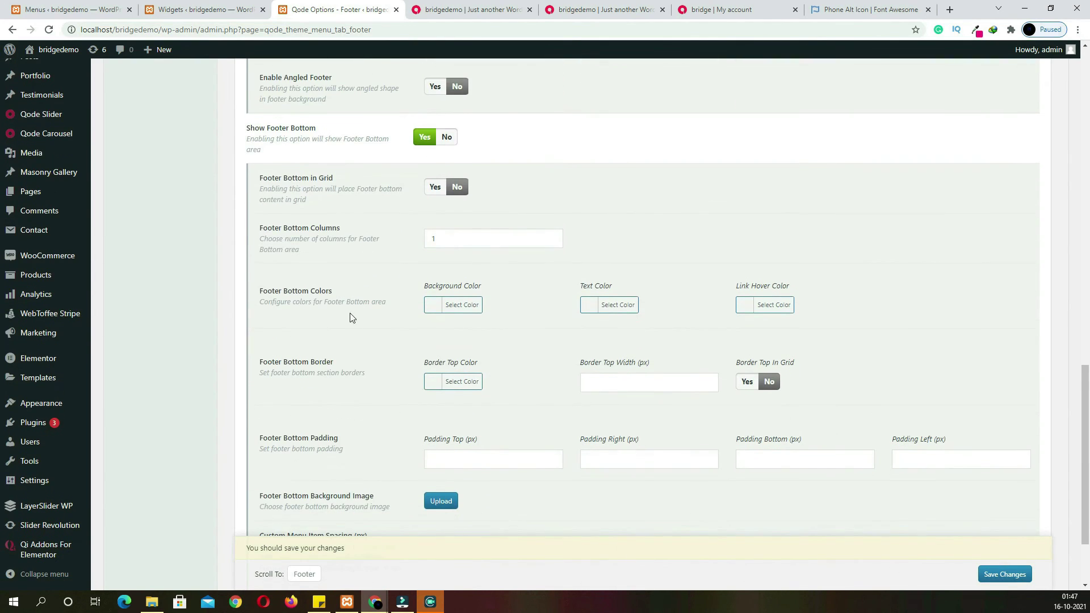
click(429, 307)
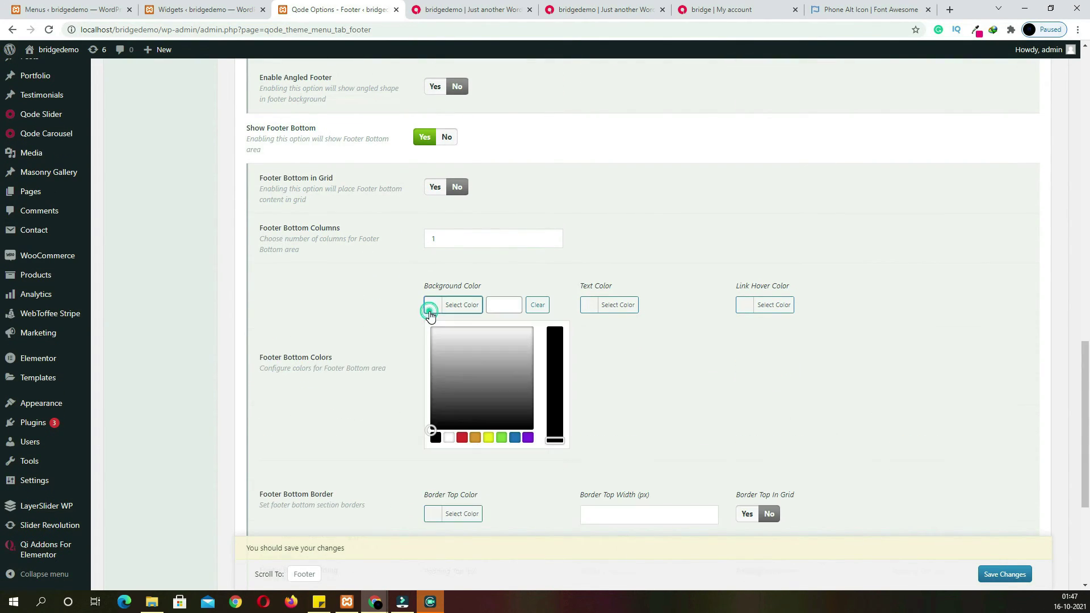
click(438, 410)
drag(438, 413, 433, 429)
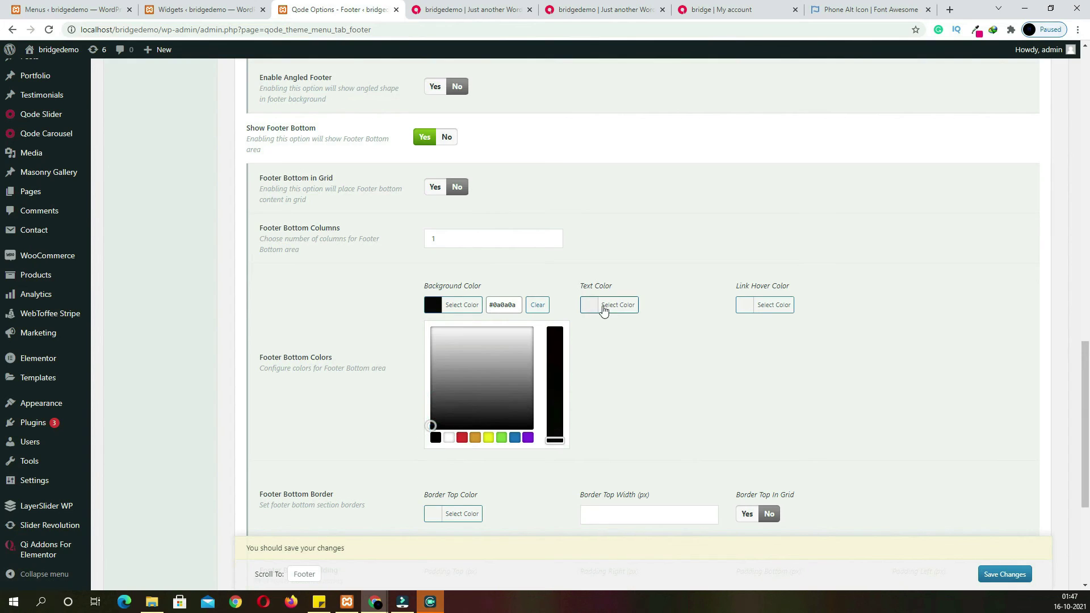
click(611, 305)
click(748, 309)
click(718, 324)
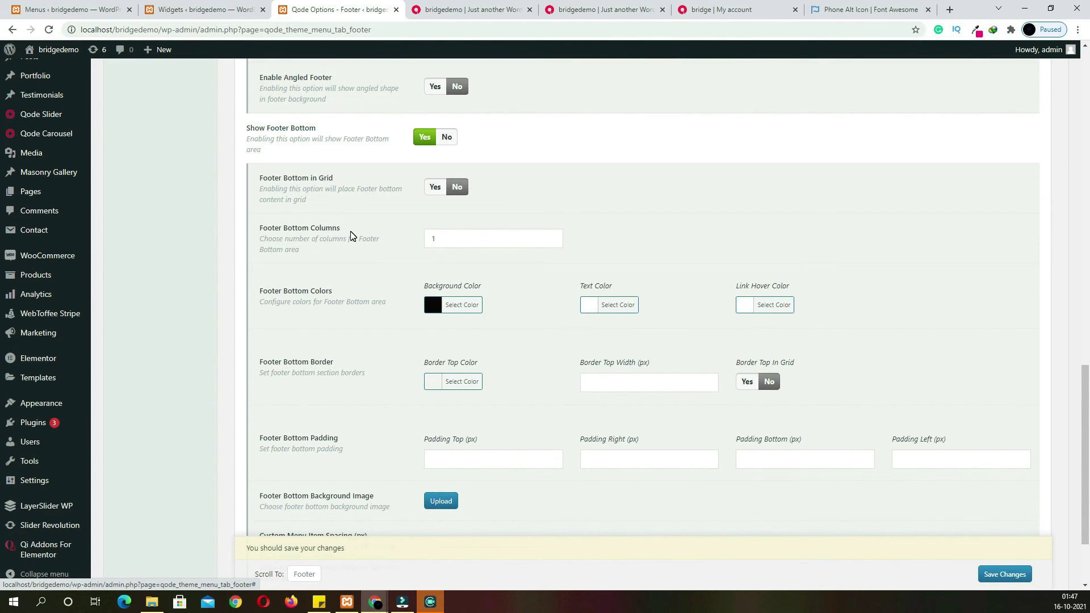
click(445, 243)
click(445, 274)
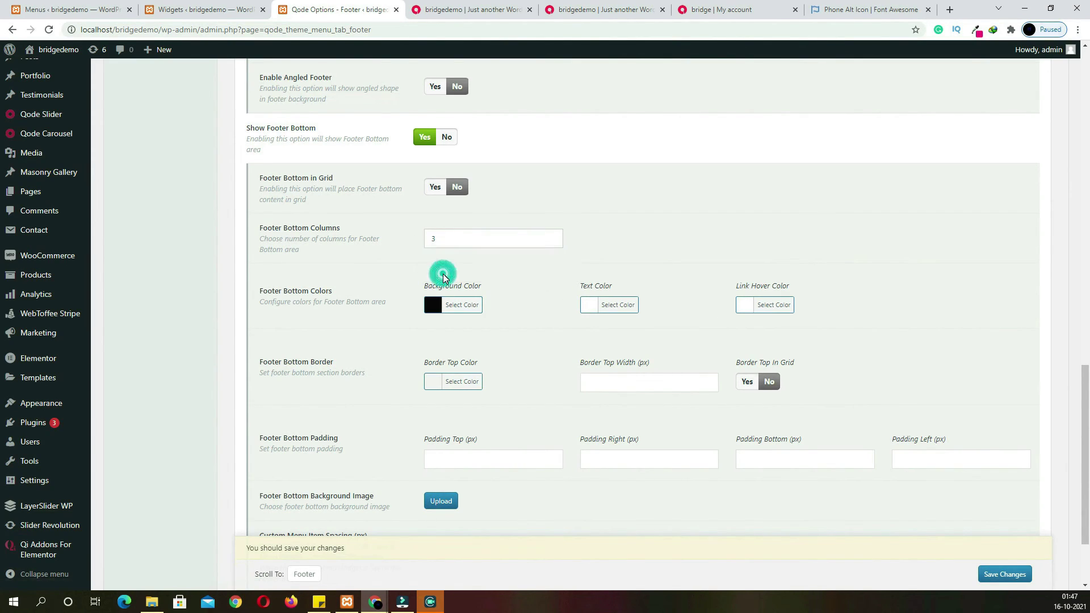
click(980, 570)
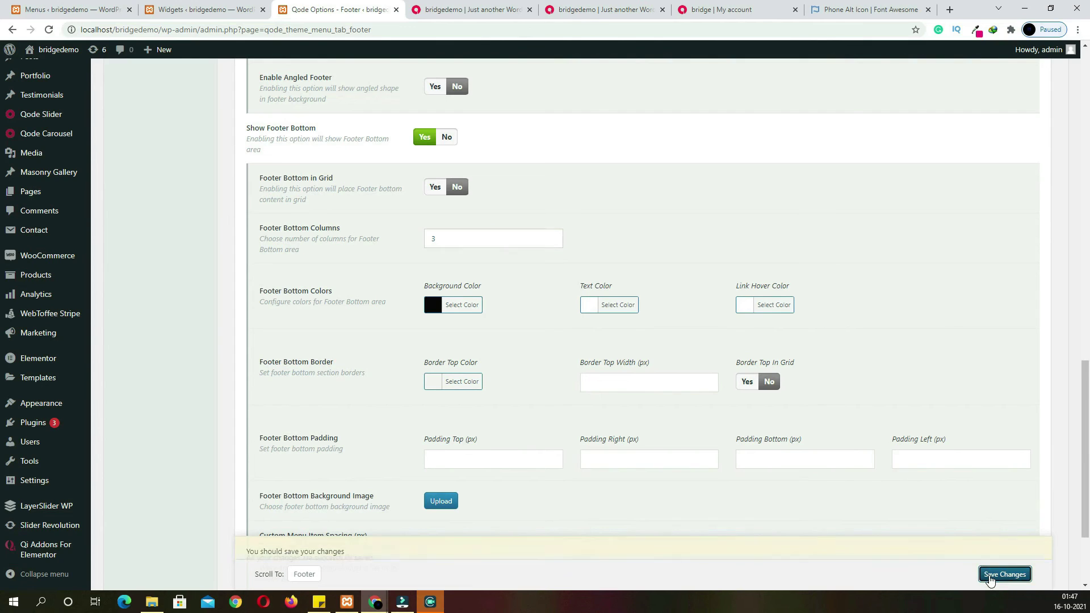
Reload the storefront to check the footer, then return to the Widgets editor
click(507, 5)
key(F5)
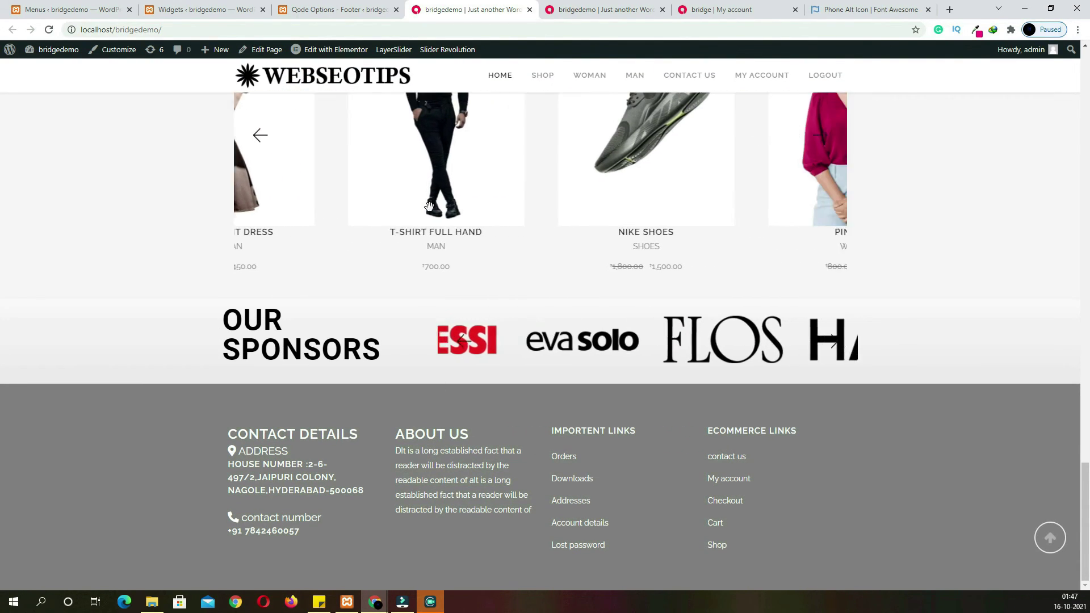
click(360, 10)
click(265, 7)
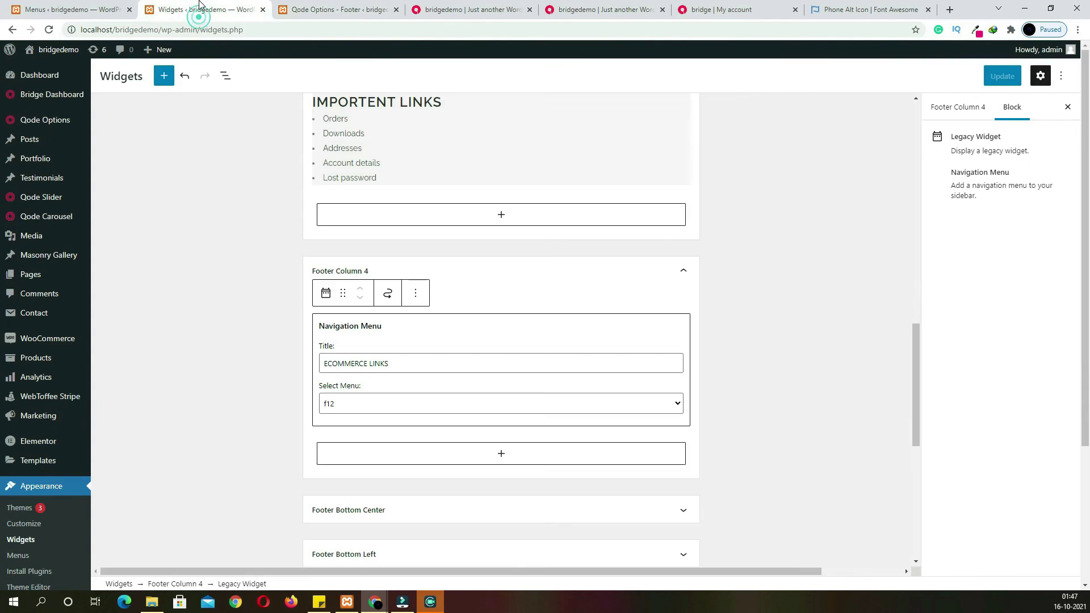
scroll(522, 318, down, 5)
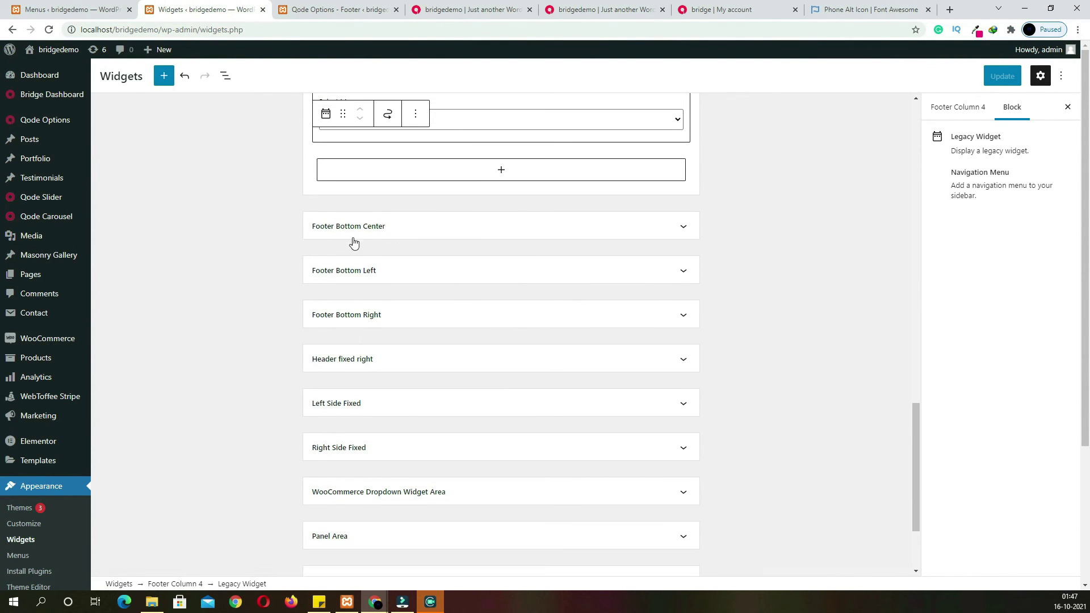
Add a paragraph with the pasted copyright line to Footer Bottom Left
click(386, 274)
click(431, 231)
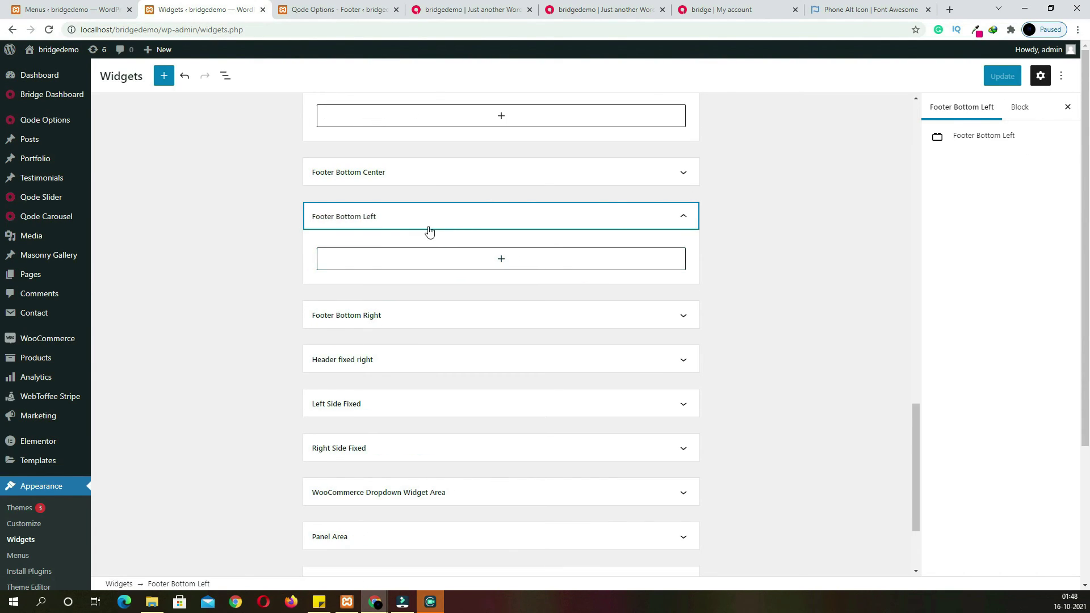
click(498, 264)
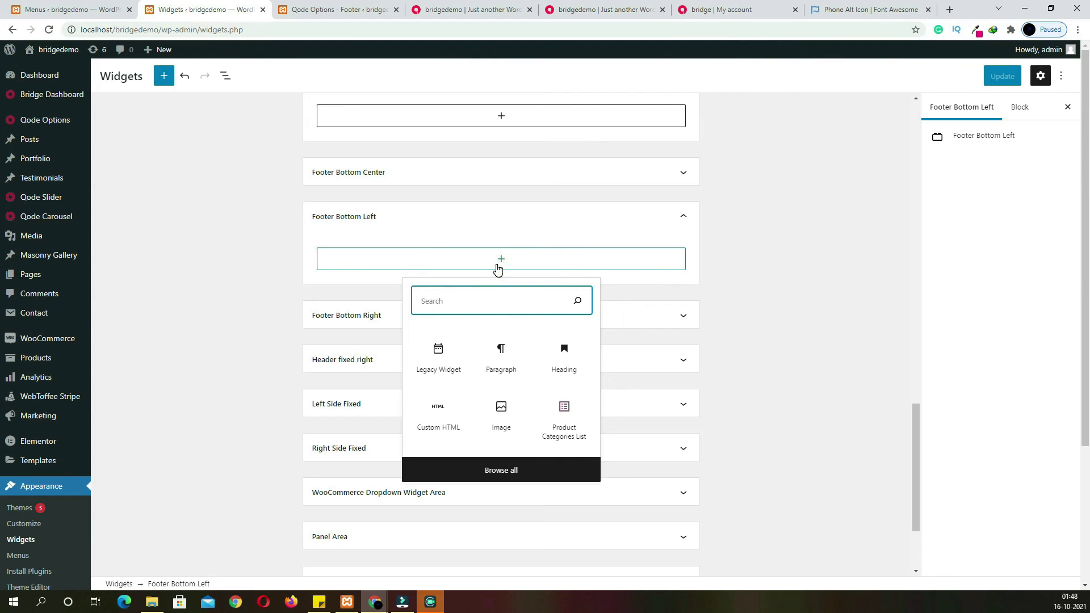
click(500, 351)
text(COPYRIGHT @ DEBJYOTI DAS -WEBSEOTIPS 2021)
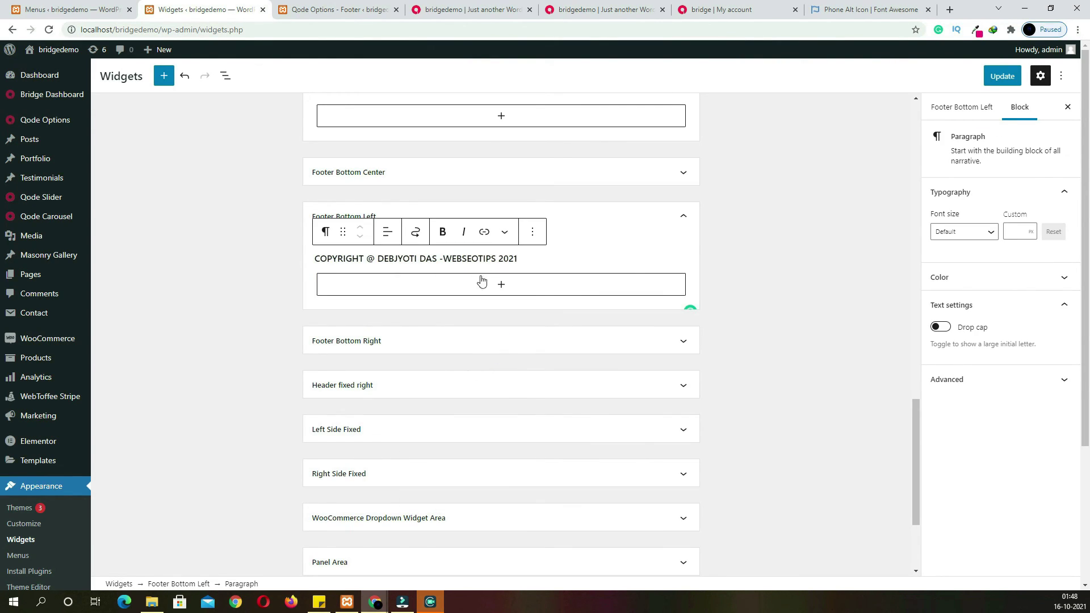
Add an Image block with payments.png to Footer Bottom Right and update the widgets
click(441, 352)
click(501, 383)
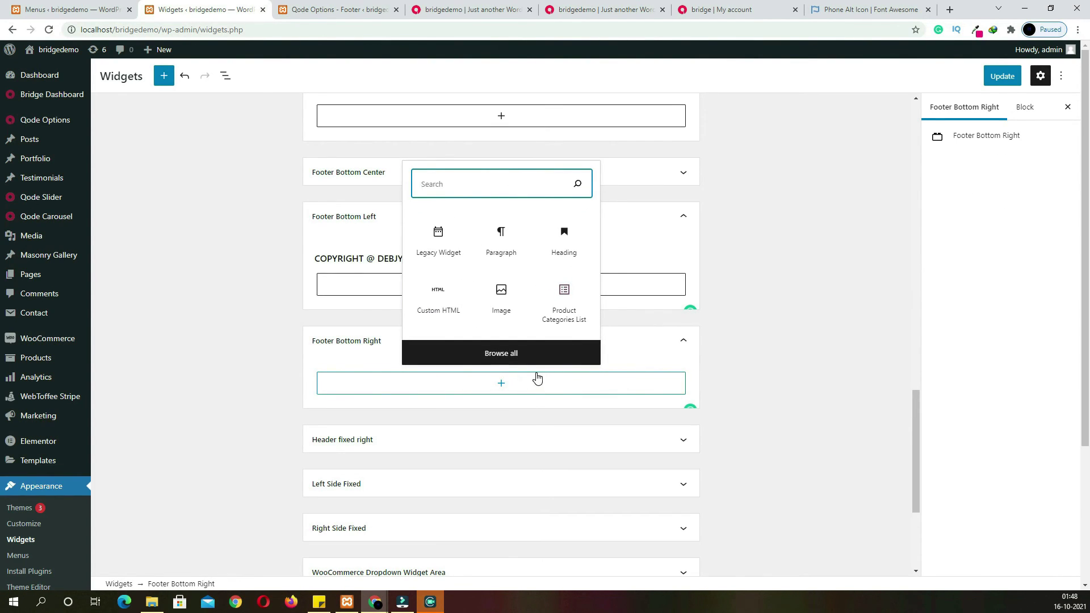
click(506, 305)
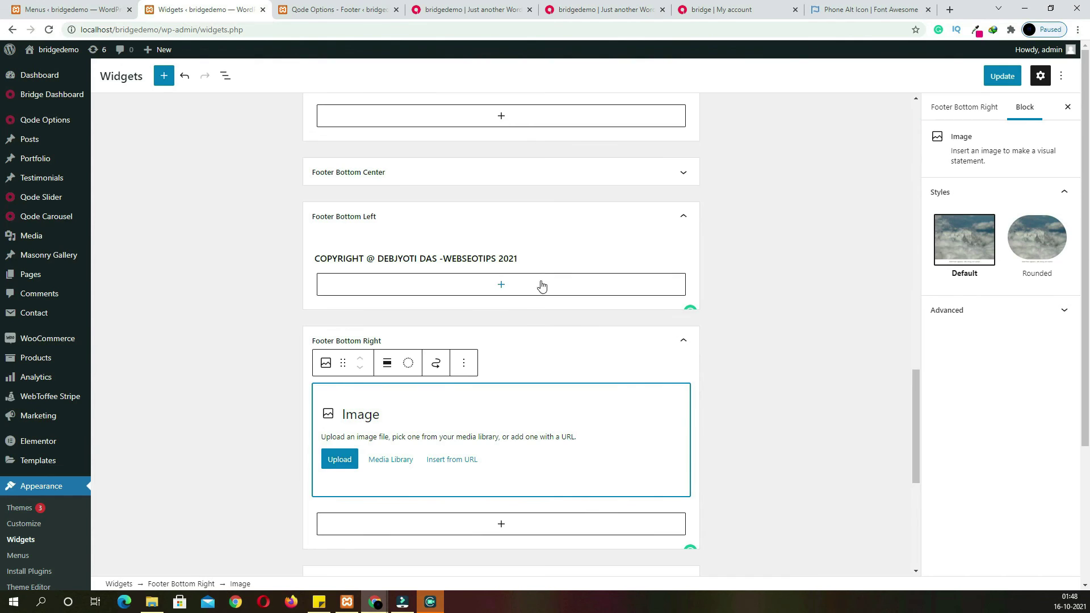
click(390, 460)
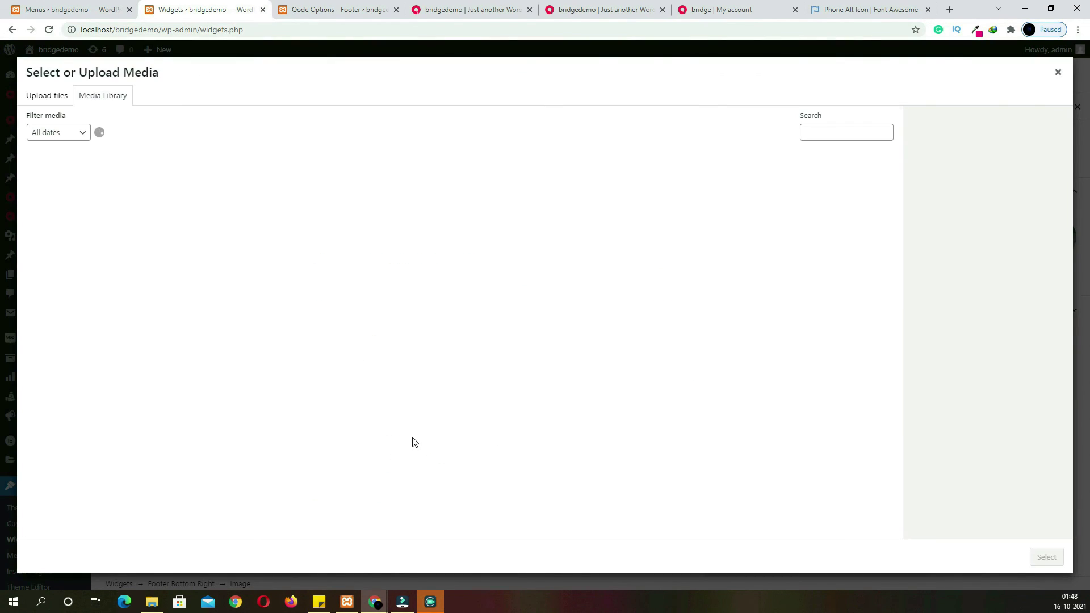
click(176, 421)
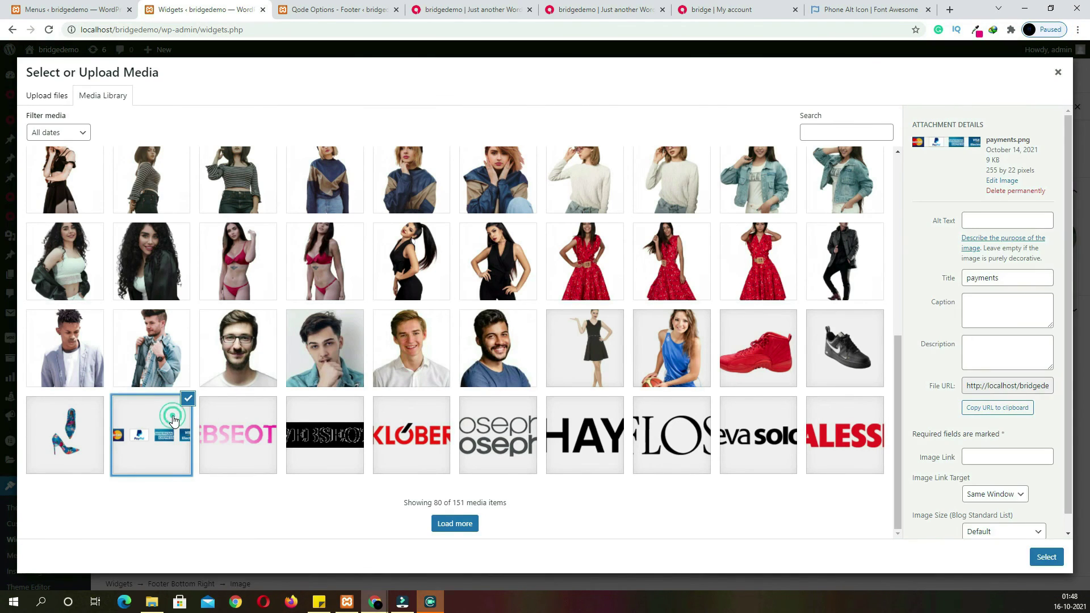
click(1031, 555)
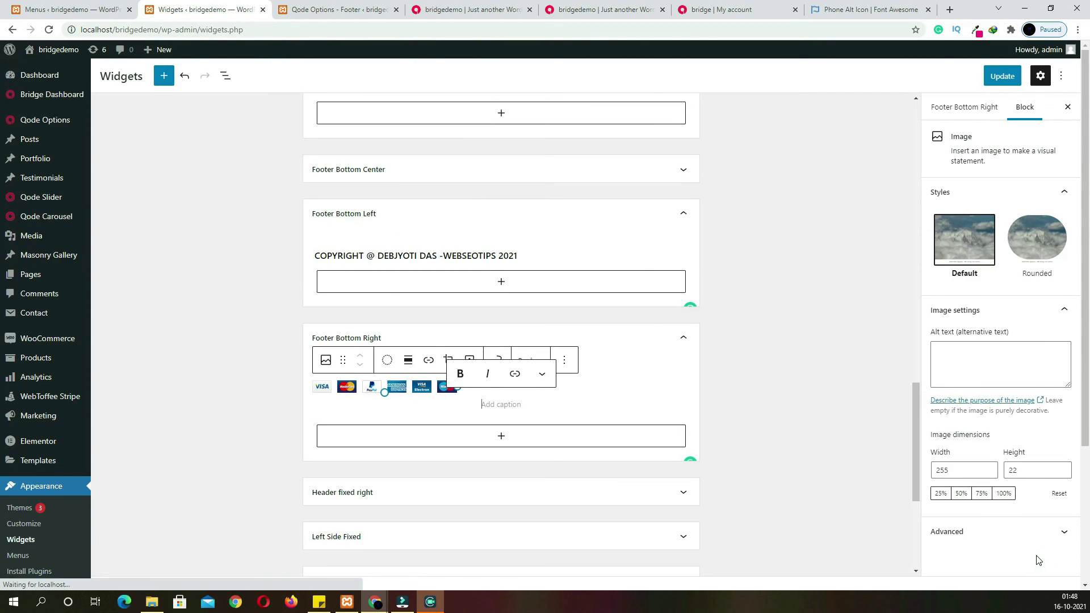
click(1001, 82)
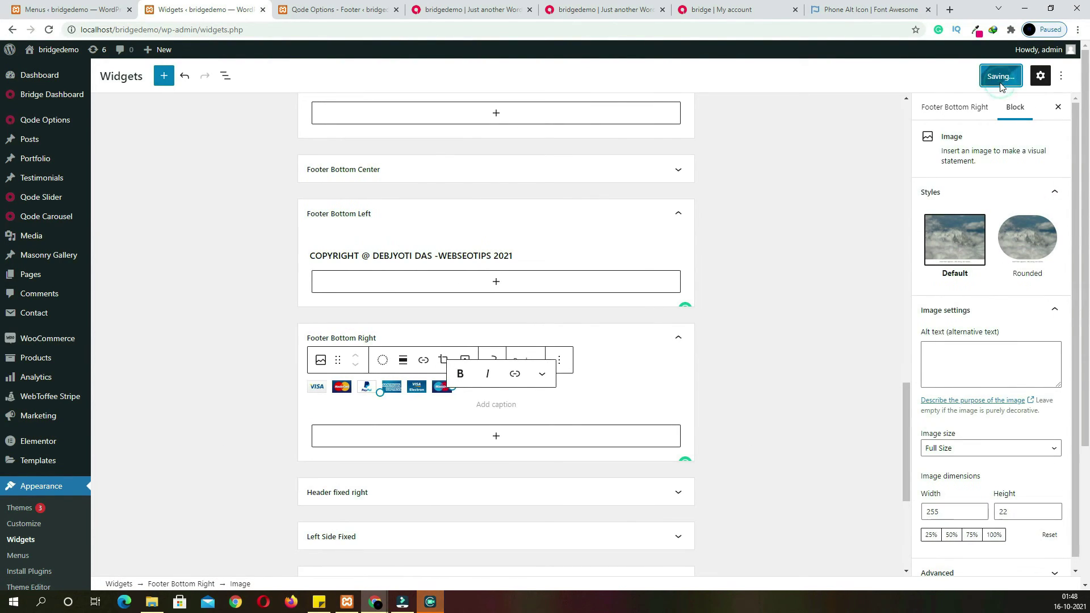
Reload the live site and select the copyright line in the footer bar
click(494, 9)
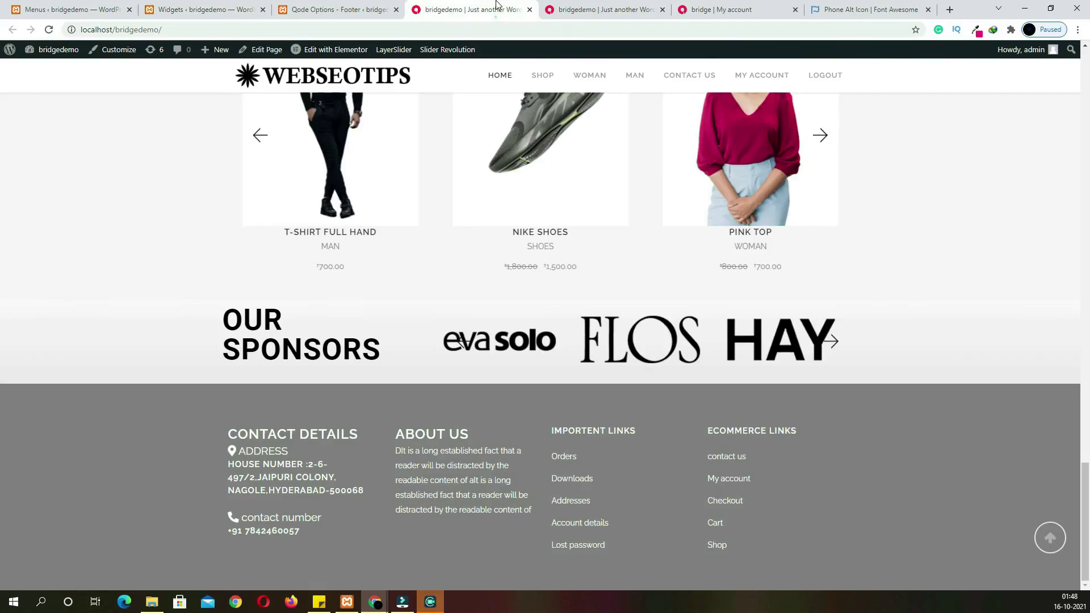
click(49, 30)
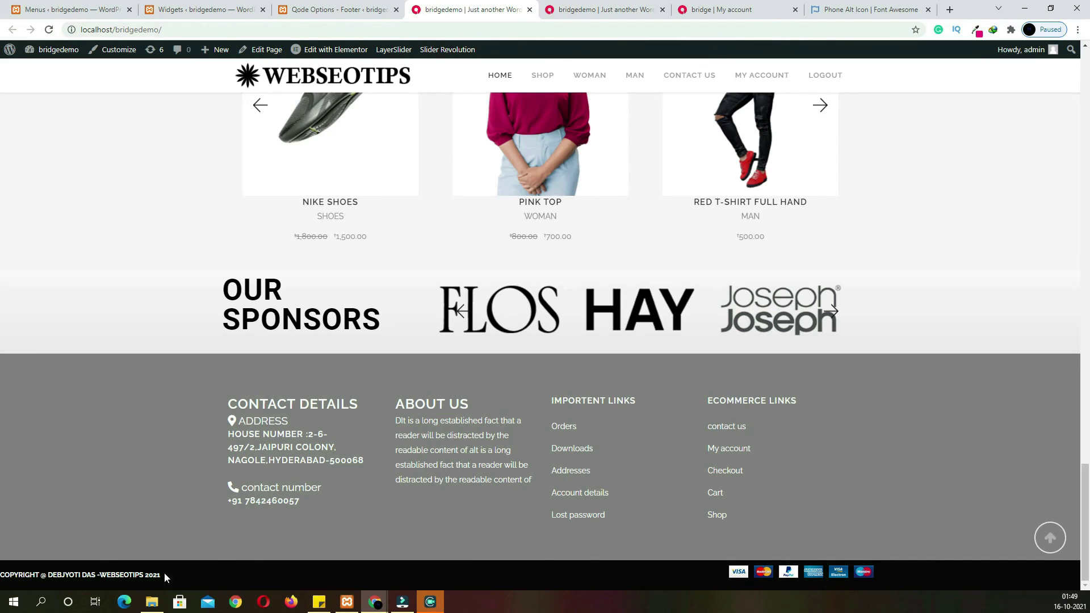
drag(57, 575, 161, 575)
drag(58, 575, 2, 576)
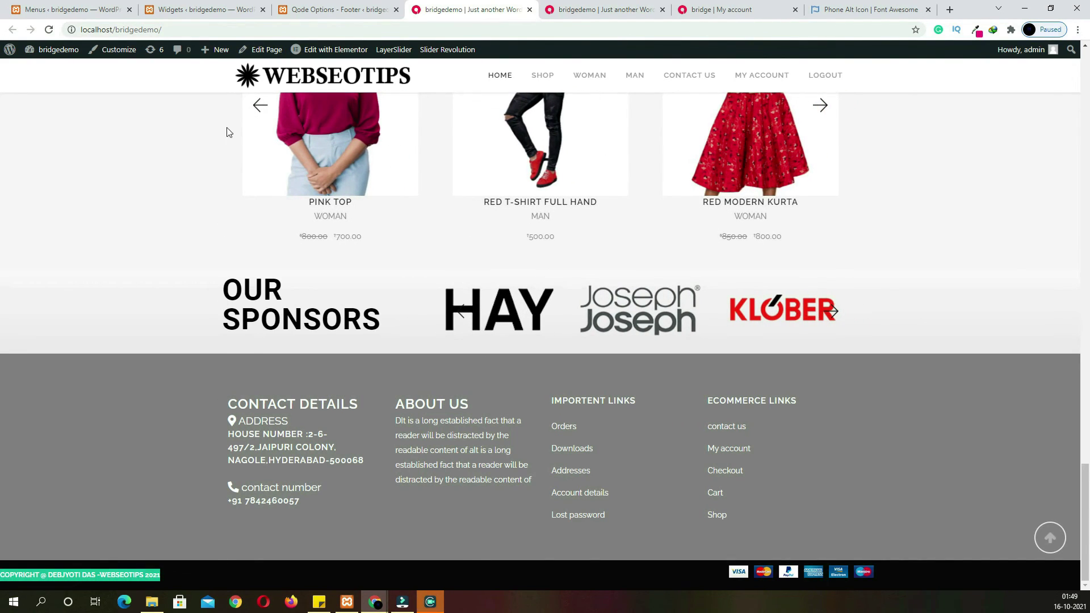
Set Footer Bottom in Grid to Yes, save, and reload the site to see it
click(318, 10)
scroll(449, 358, up, 2)
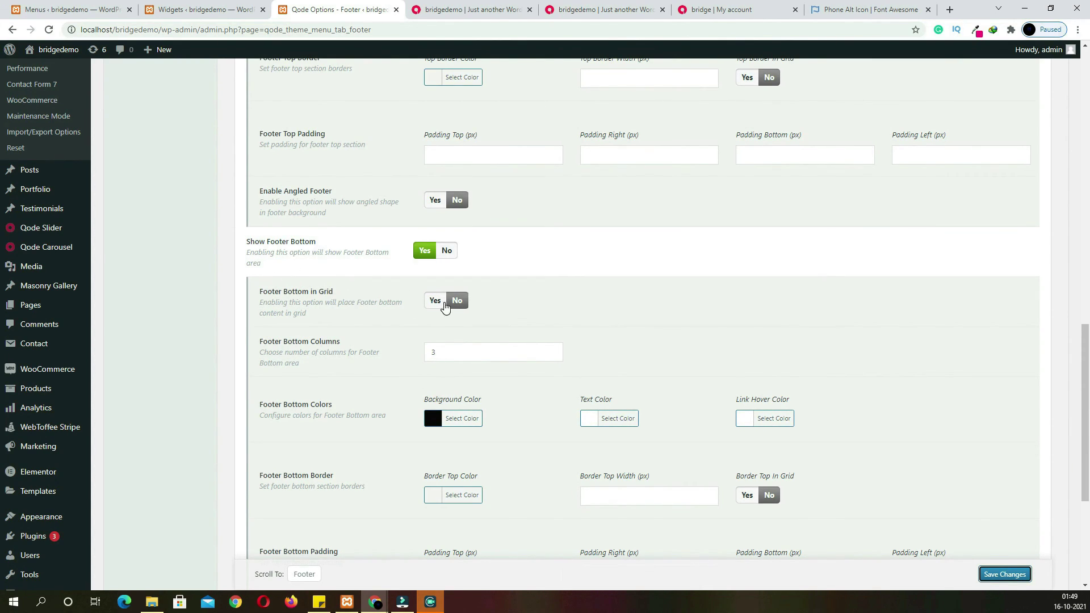
click(445, 302)
click(992, 575)
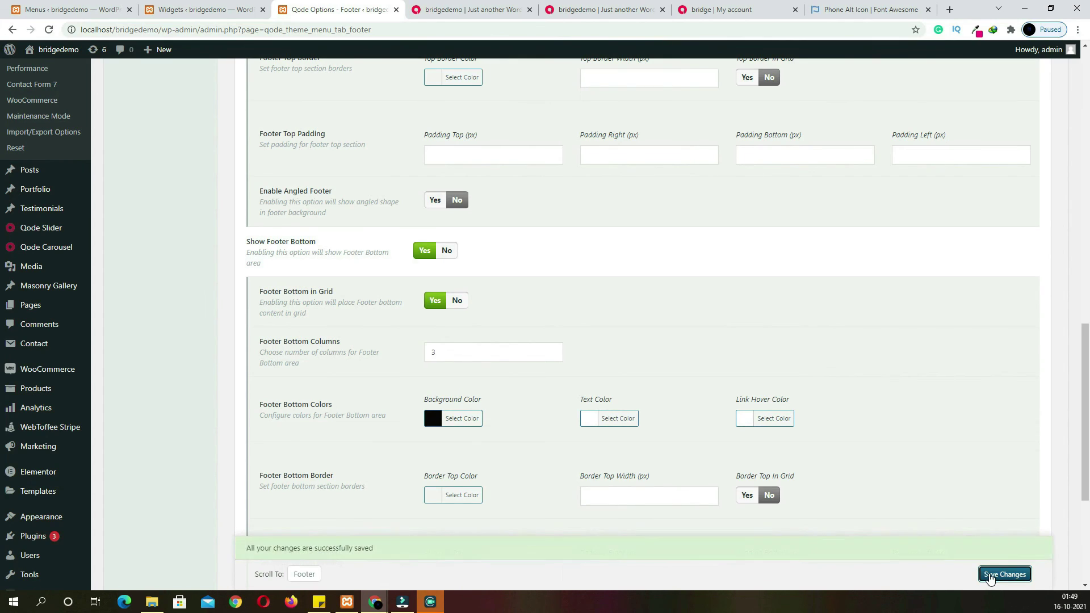
click(471, 10)
click(54, 33)
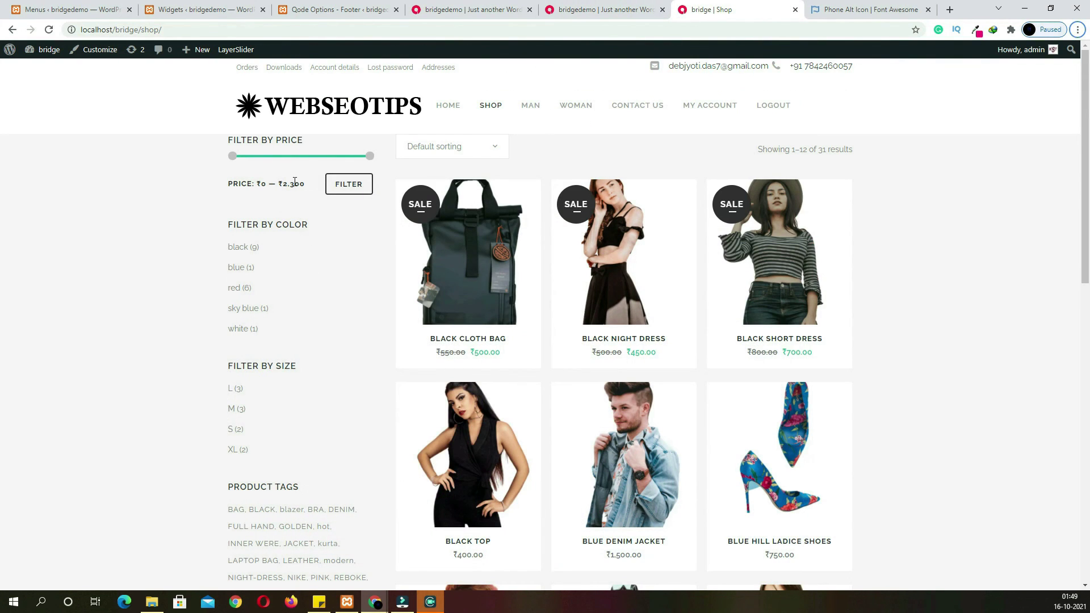
Enter 'shop' as the Custom Widget Area name and add the widget area
scroll(280, 381, down, 6)
scroll(279, 380, up, 6)
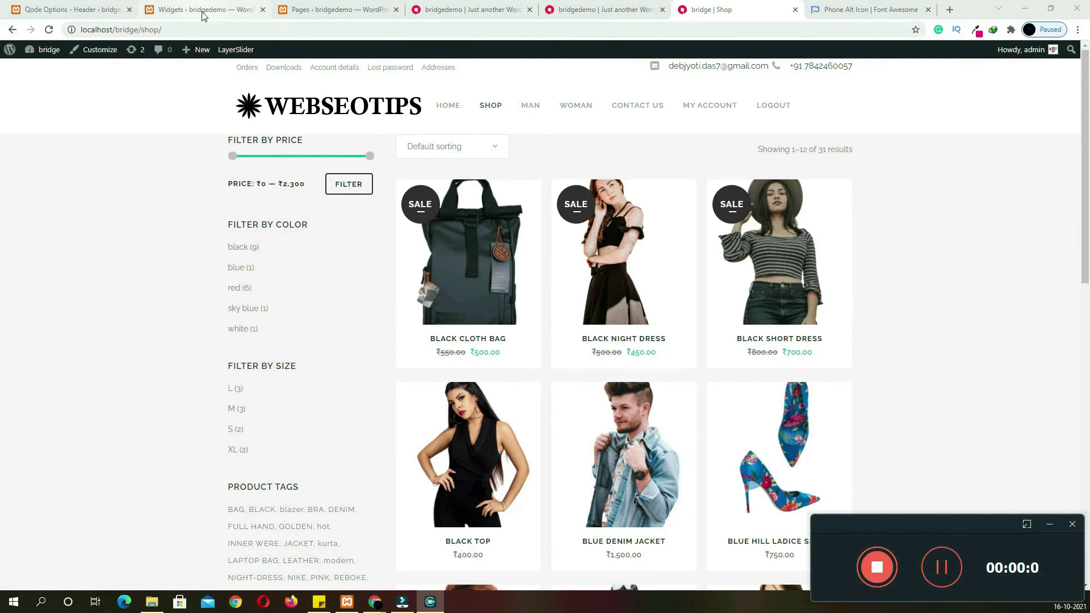
click(204, 10)
scroll(258, 201, down, 3)
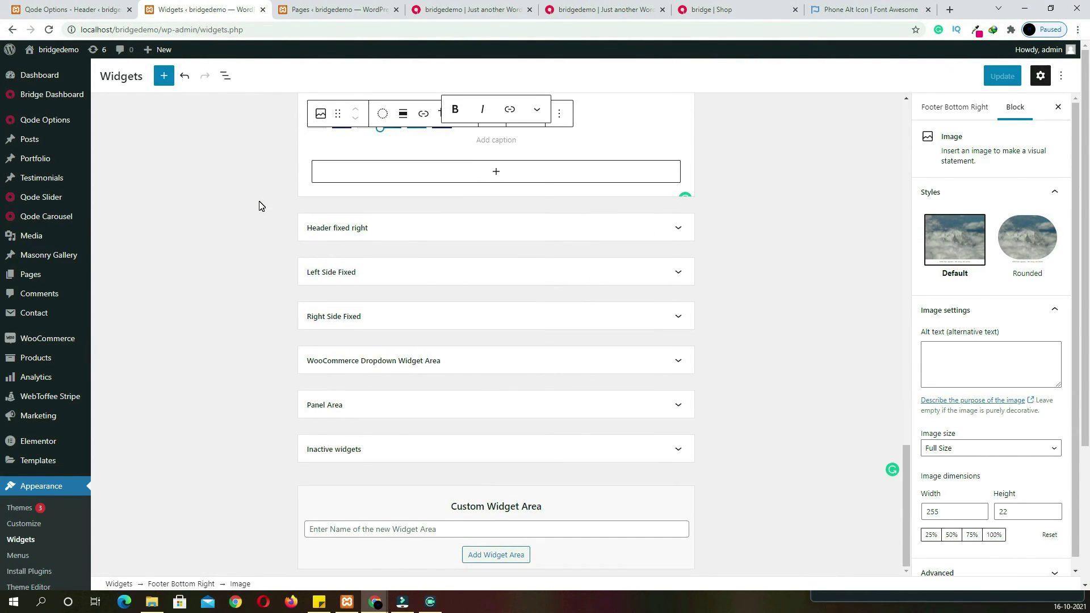
scroll(415, 274, up, 15)
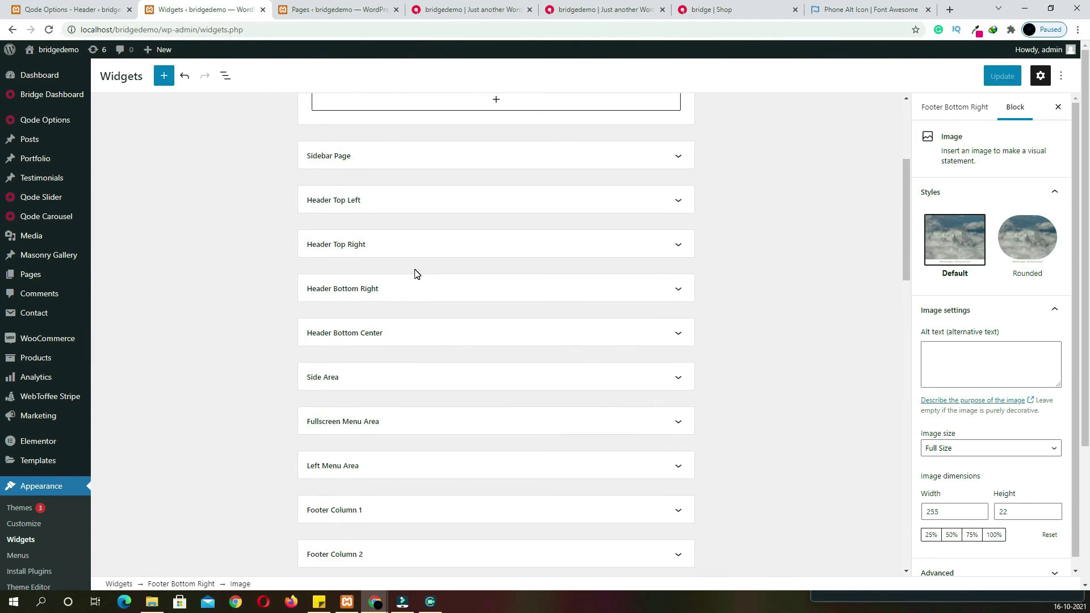
scroll(416, 274, down, 5)
scroll(416, 275, down, 10)
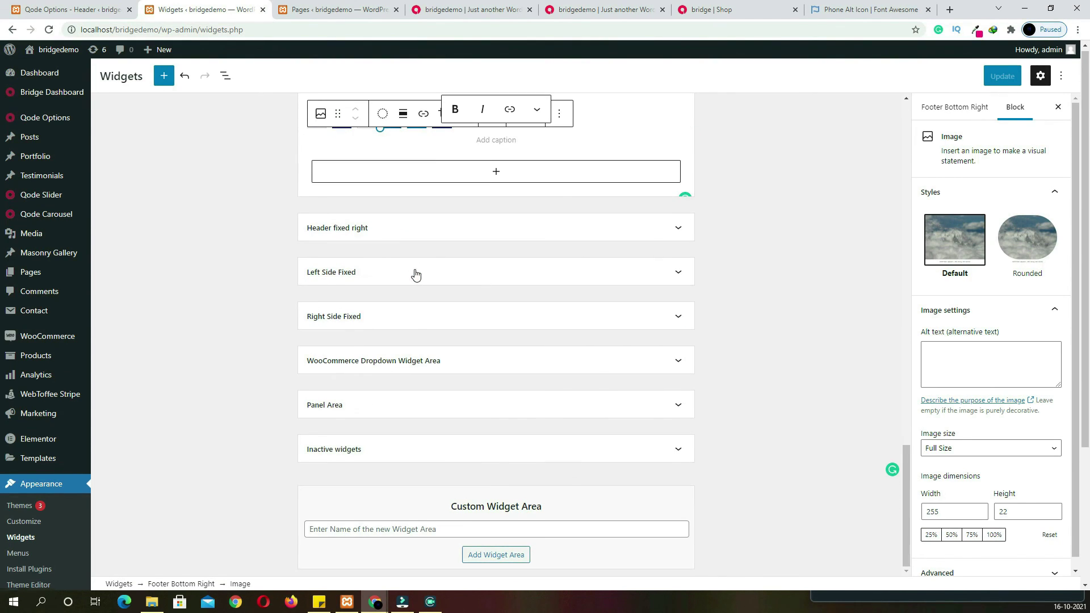
click(468, 528)
text(shop)
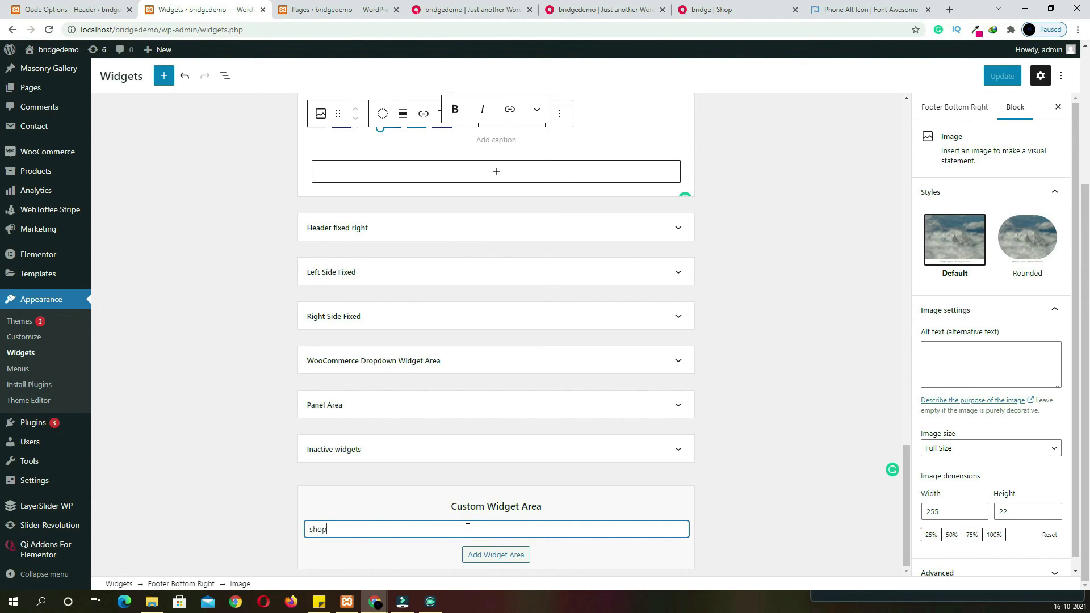
click(497, 561)
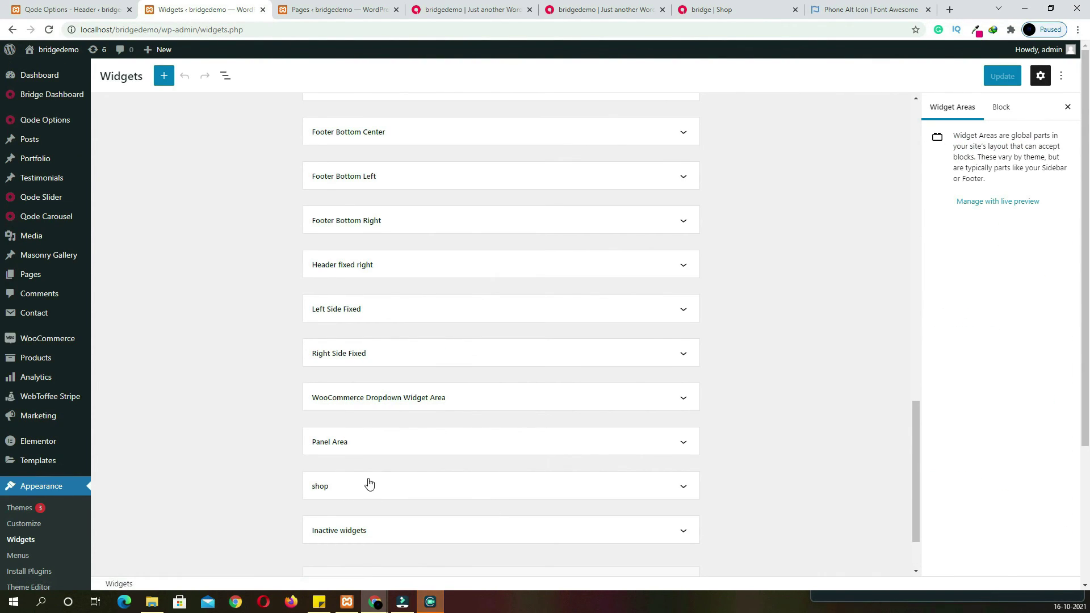
Add a Filter Products by Price widget to the shop widget area
click(364, 486)
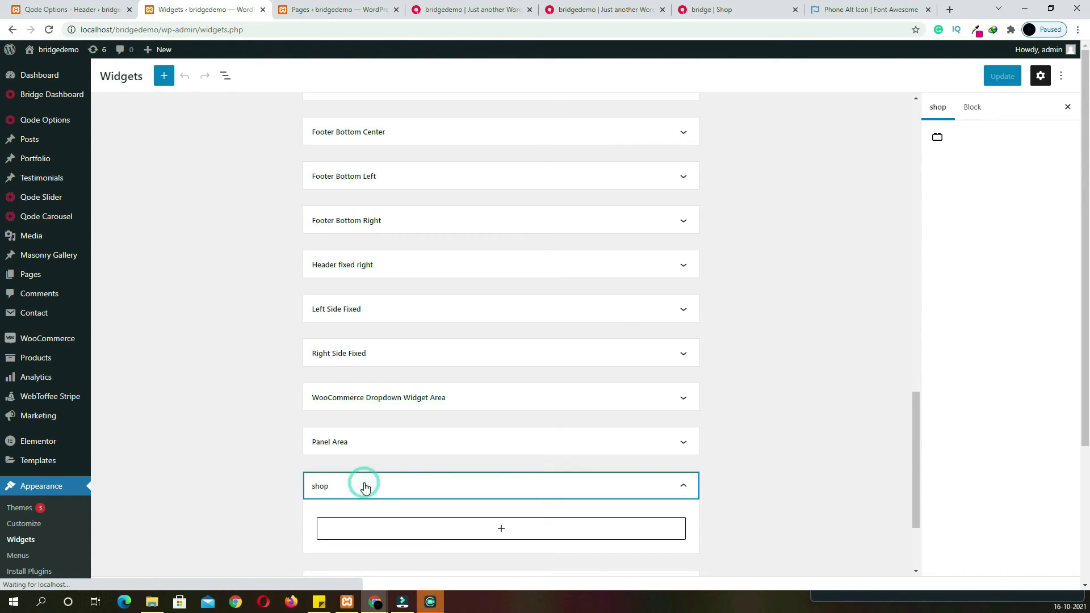
click(501, 528)
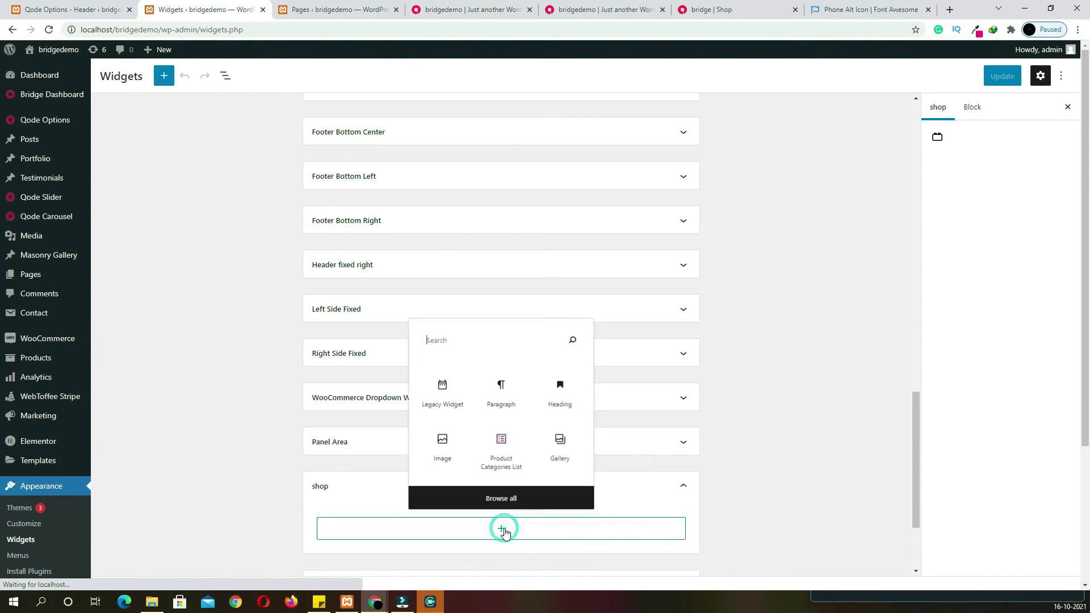
text(fil)
scroll(505, 528, down, 2)
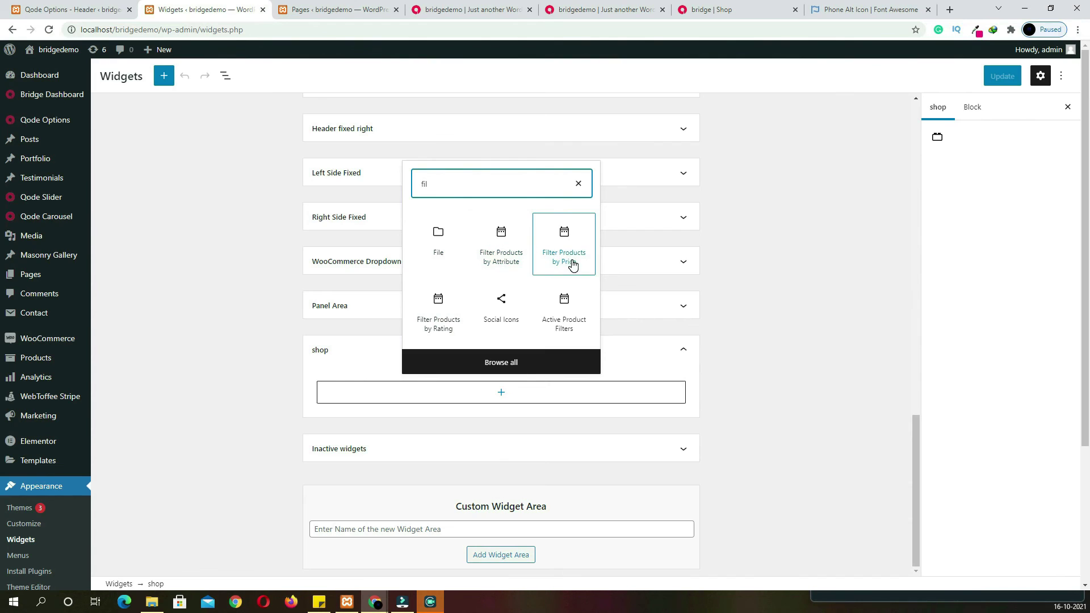
click(572, 262)
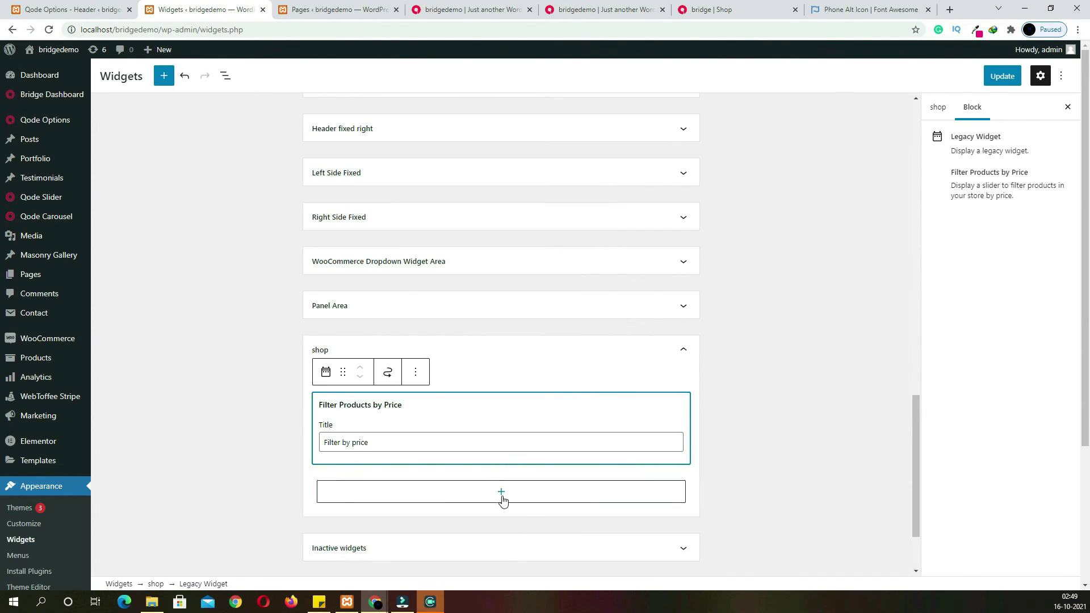
click(502, 496)
Add a bold PRODUCT CATEGORIES heading paragraph followed by a Product Categories List block
click(502, 460)
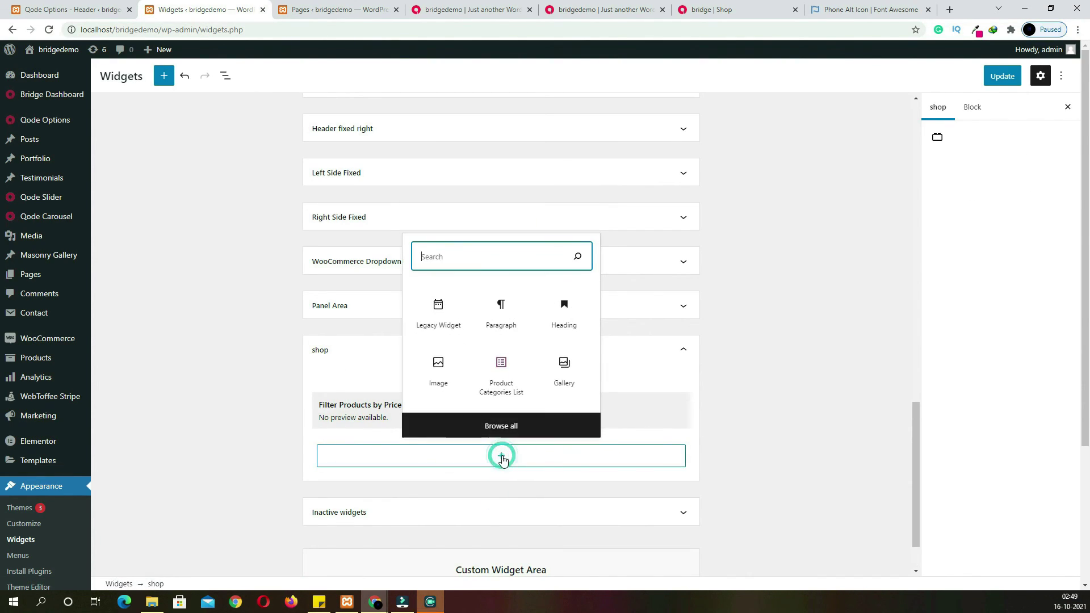
click(509, 334)
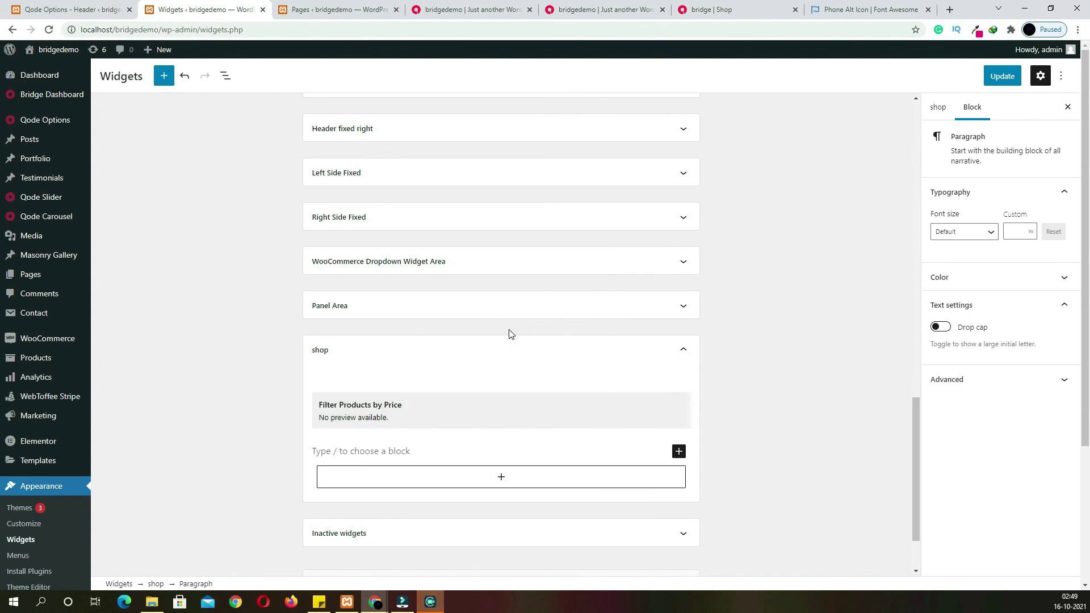
text(PRODUCT CATEGORIES)
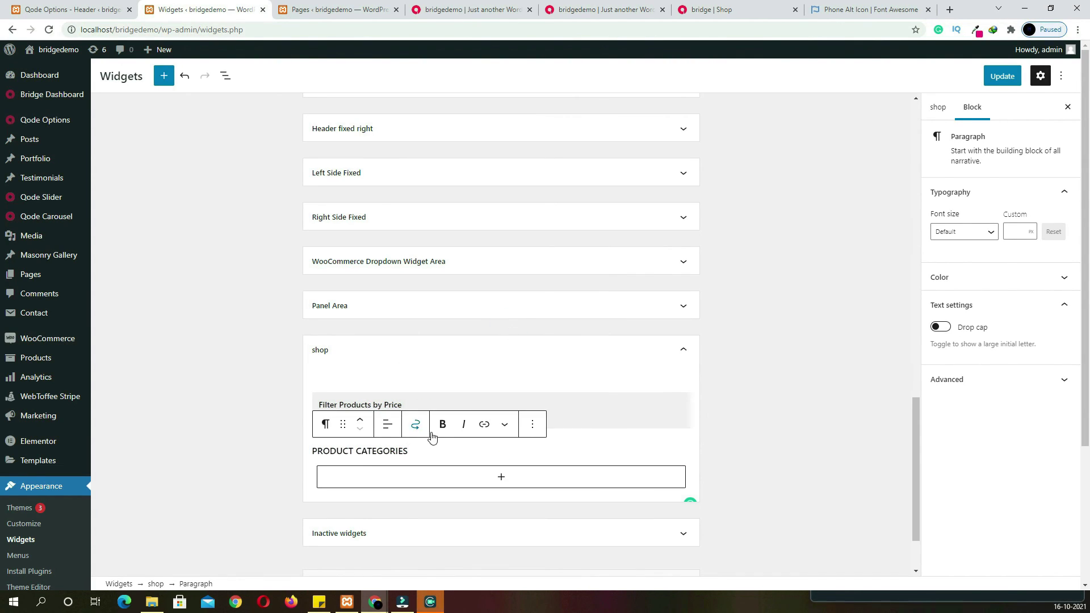
click(442, 432)
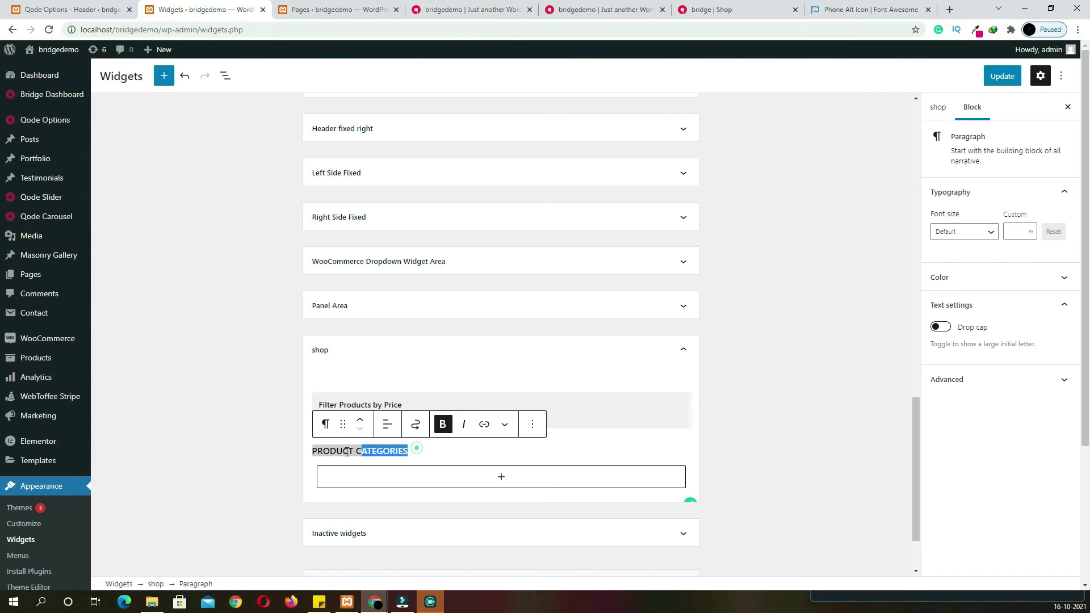
click(438, 461)
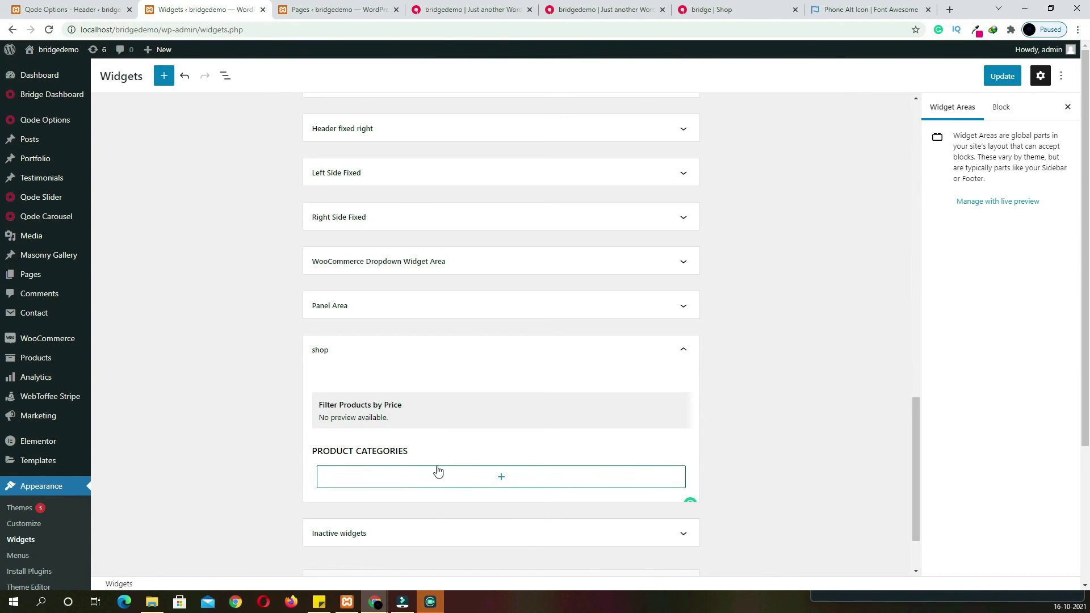
click(501, 478)
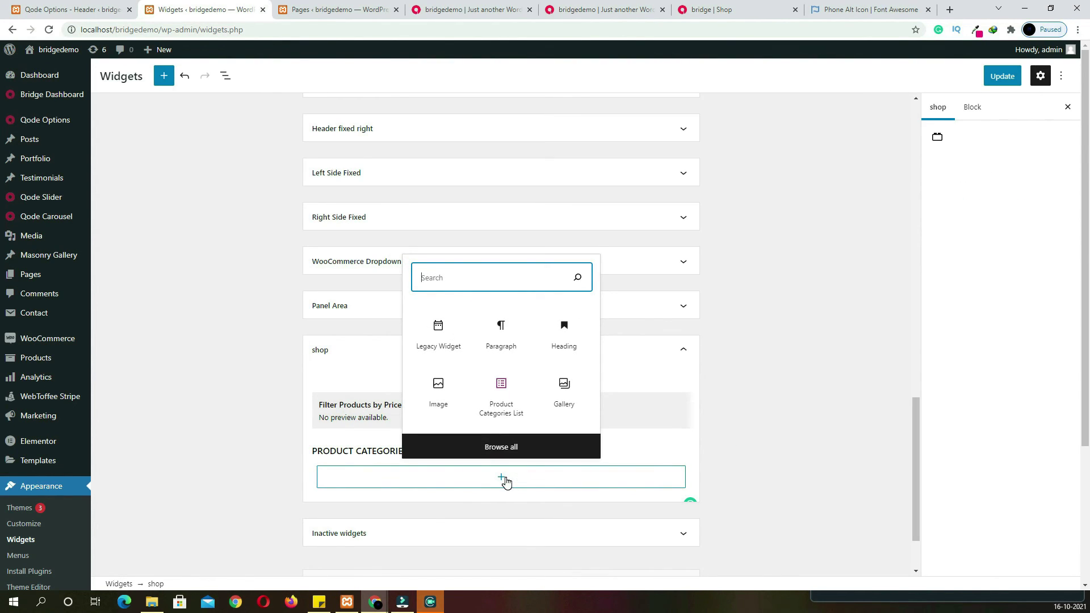
text(cat)
click(501, 350)
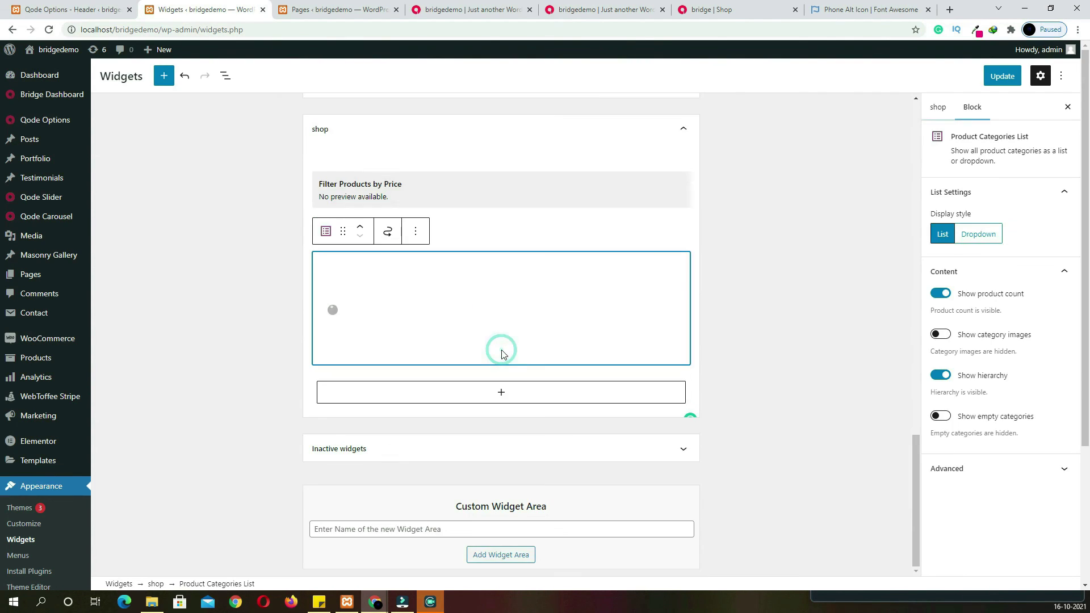
Add a product filter widget below the category list and select its title text
click(501, 396)
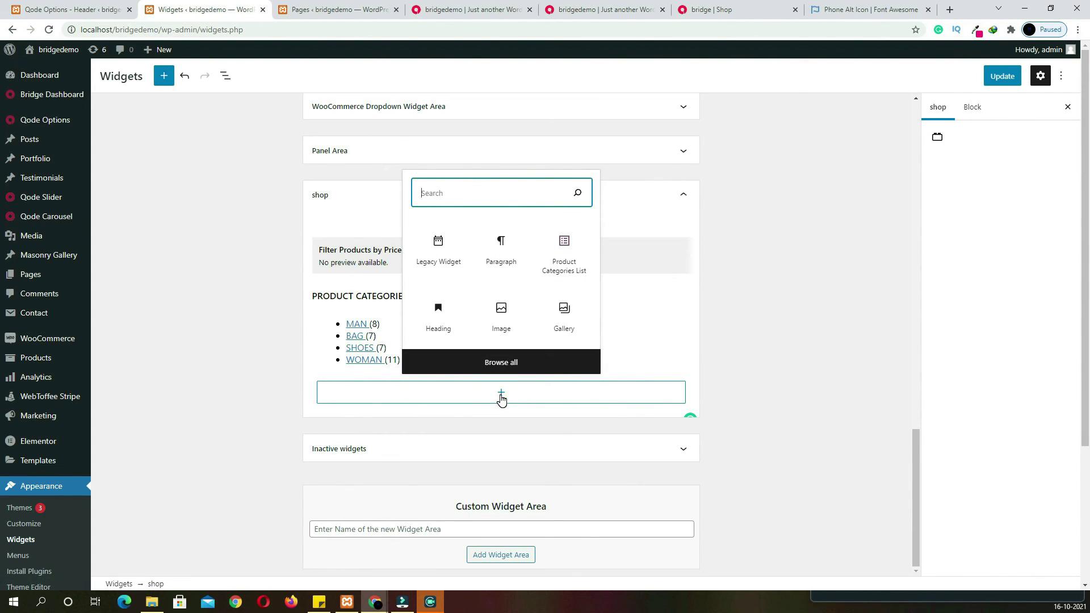
text(filter)
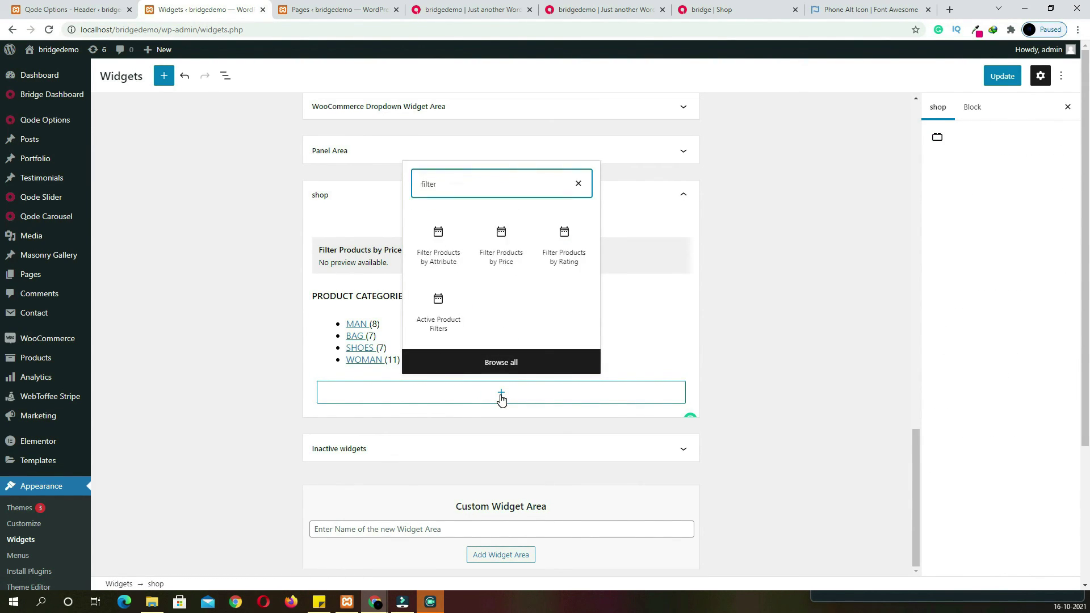
click(427, 252)
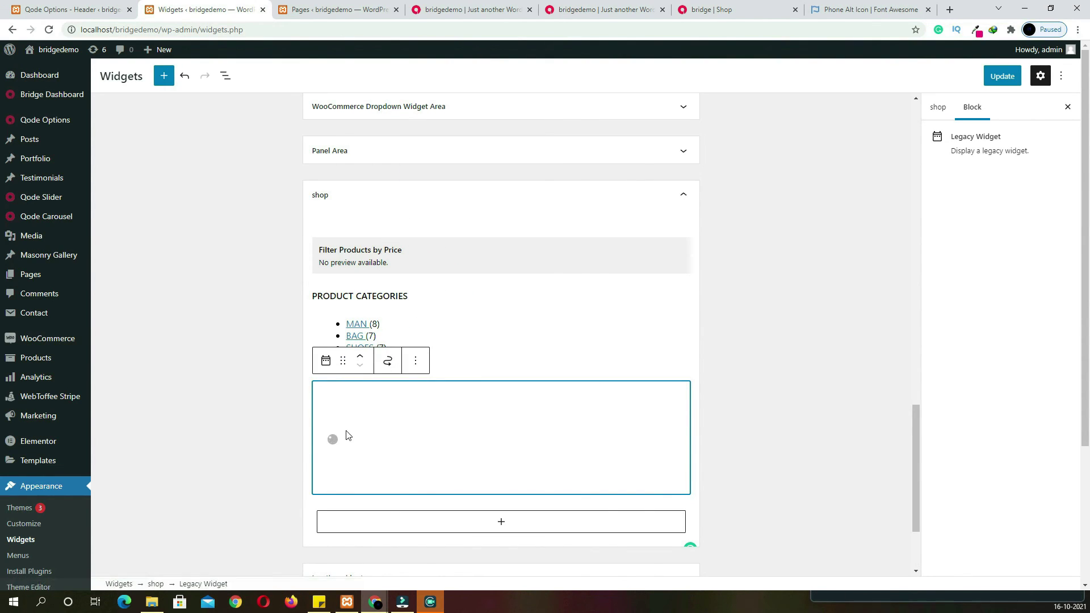
drag(357, 431, 292, 435)
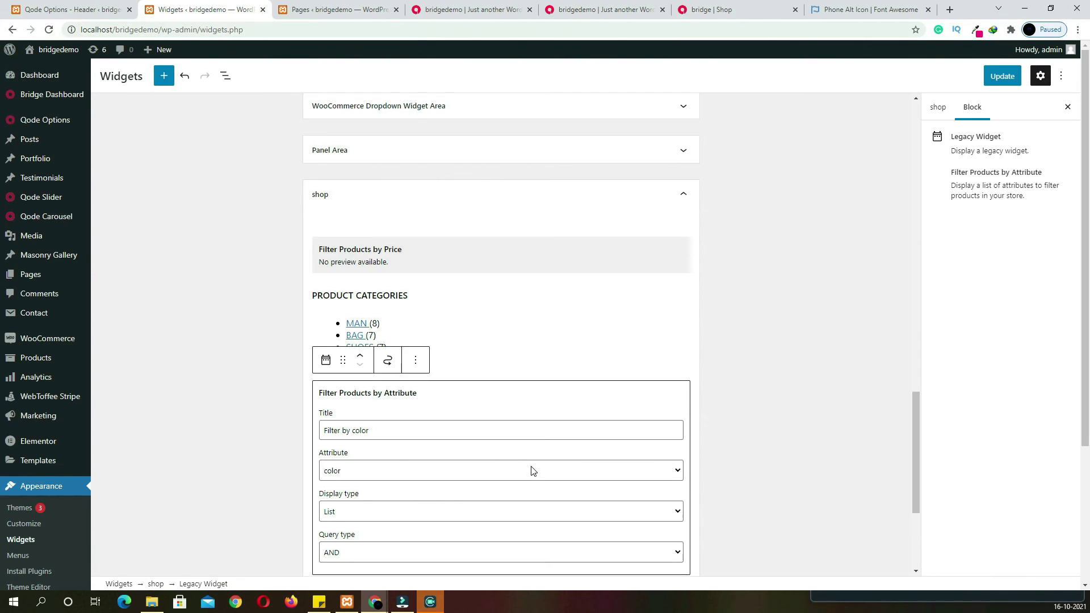
scroll(532, 471, down, 1)
Add a Filter Products by Attribute widget set to the size attribute
click(501, 546)
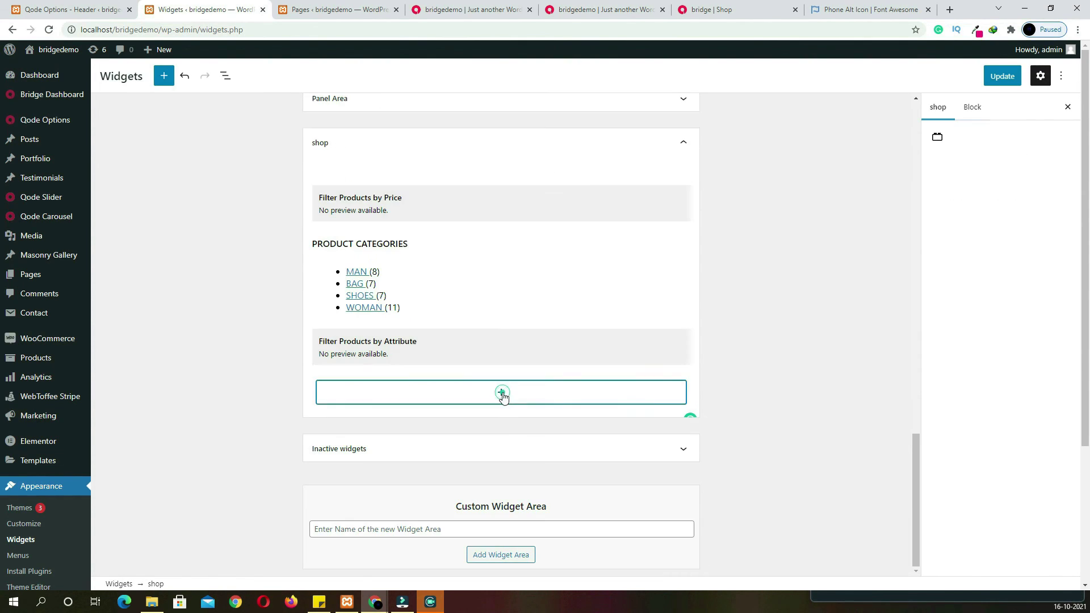
click(501, 392)
text(fil)
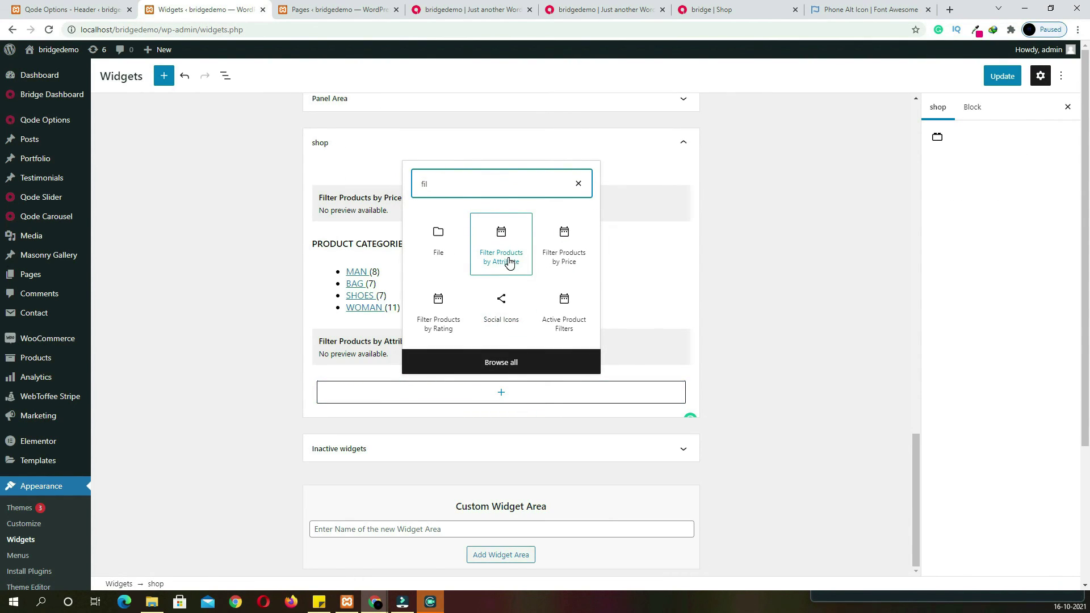
click(509, 262)
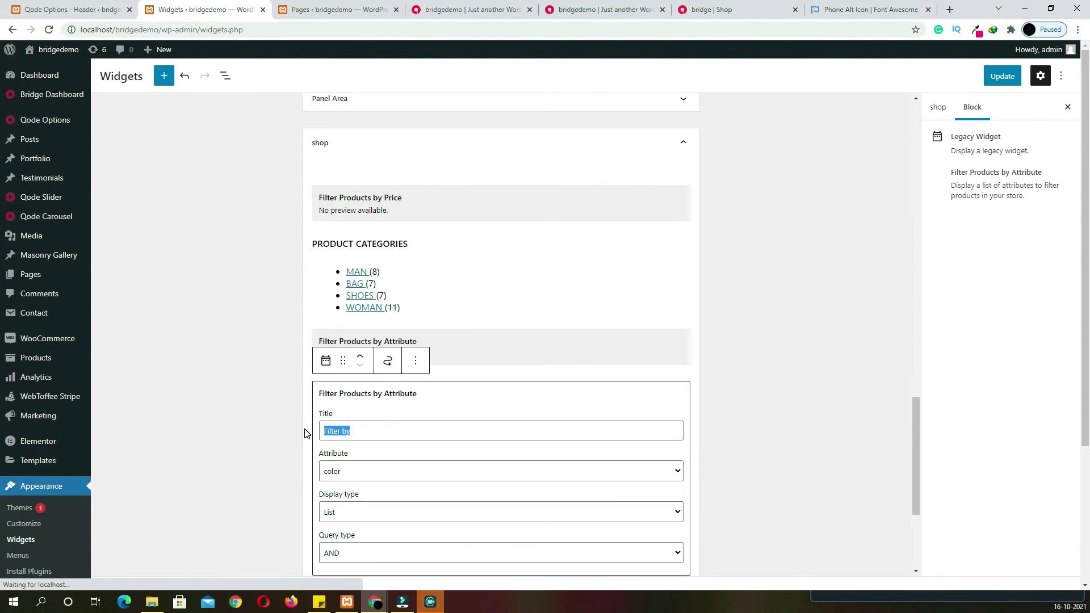
click(365, 473)
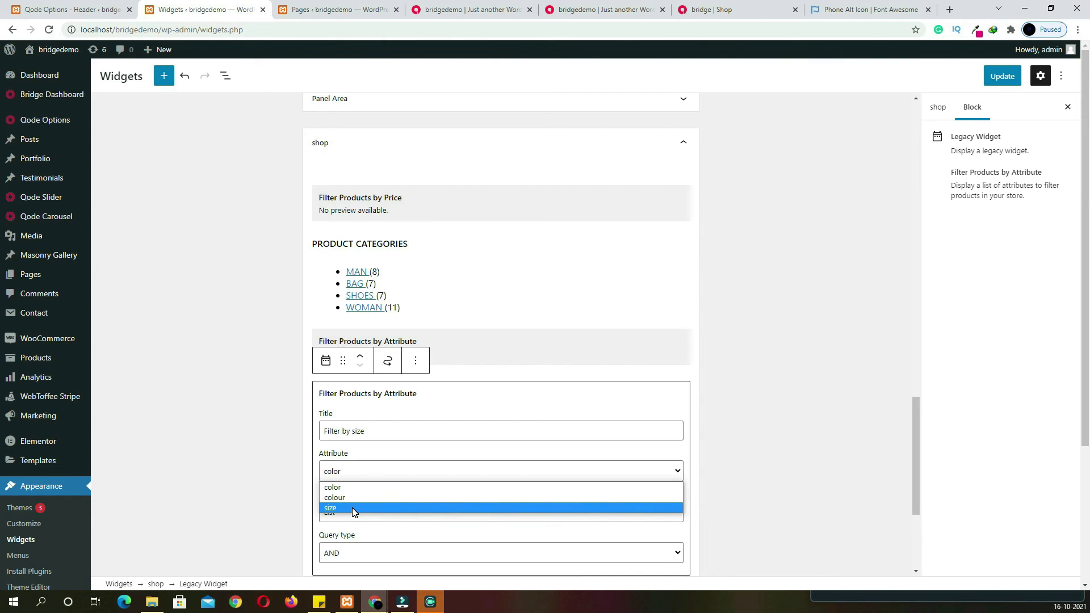
click(353, 507)
Insert a Product Tag Cloud widget and update the shop widget area
click(501, 392)
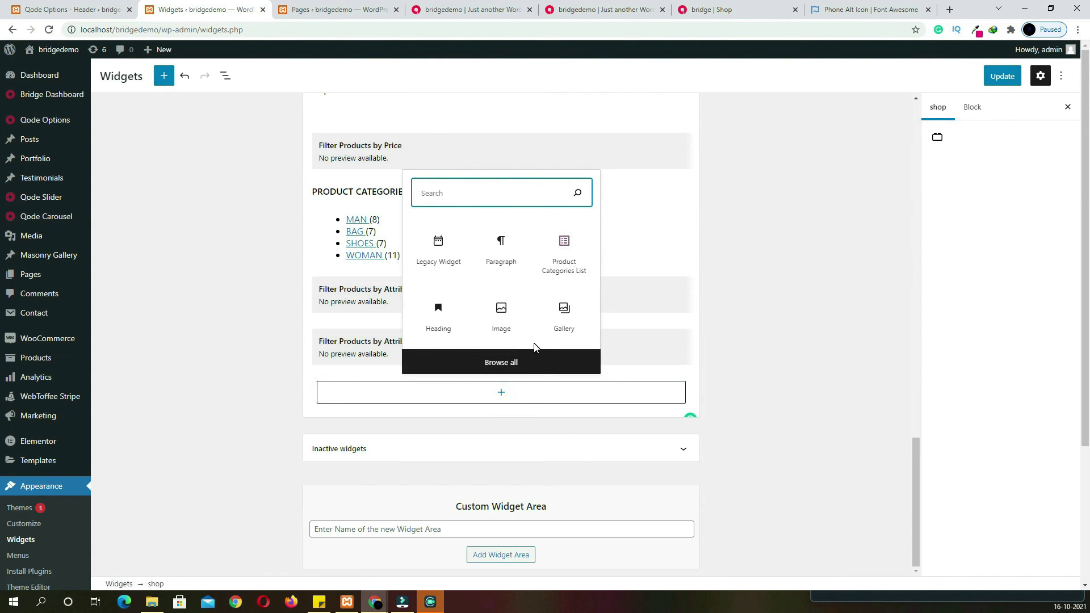
text(tag)
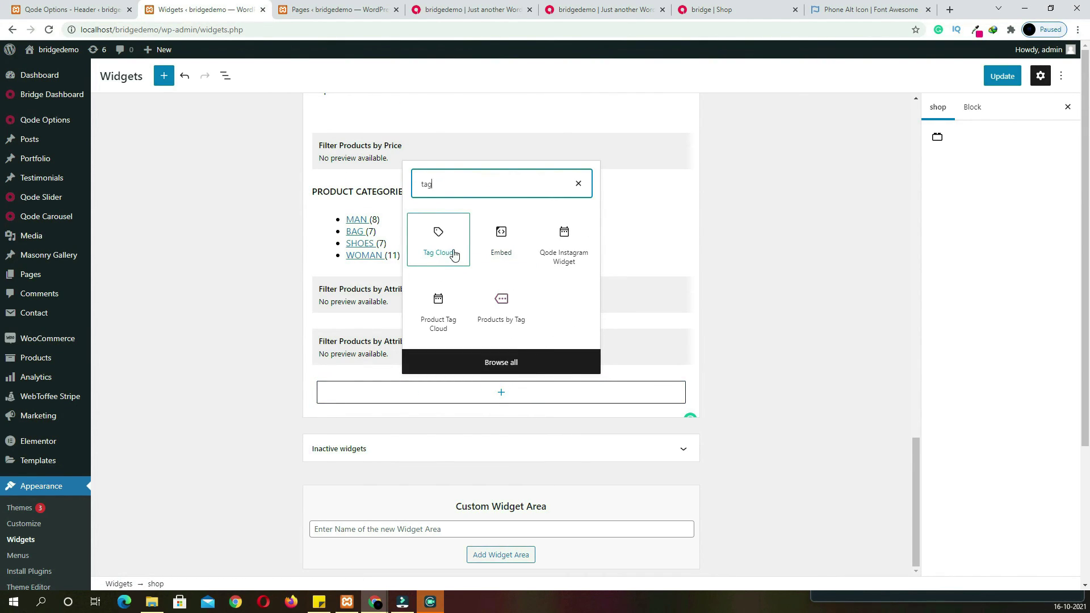
click(454, 312)
click(999, 80)
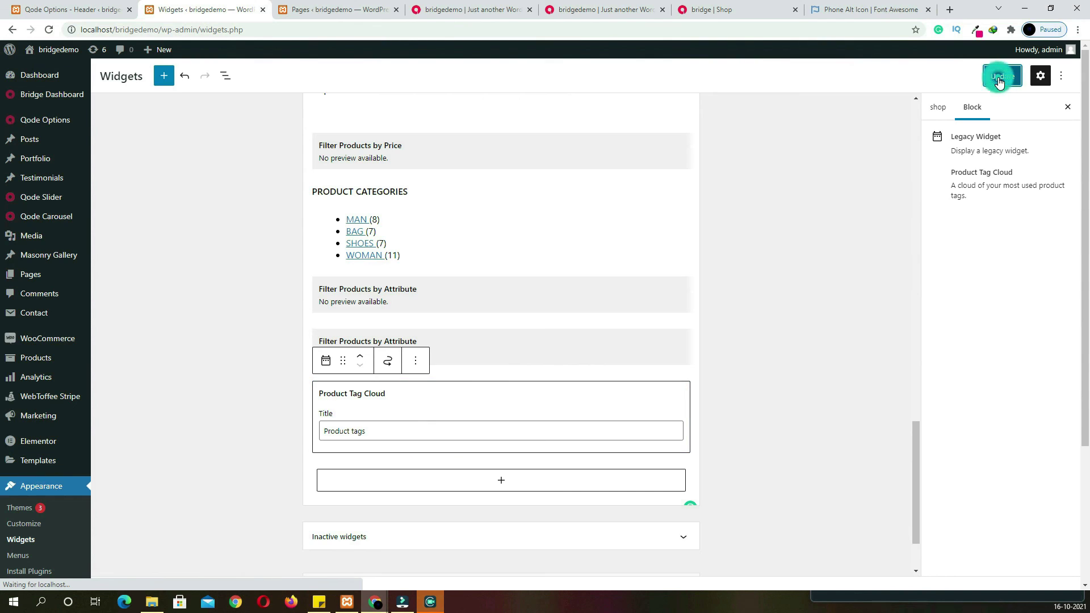
click(317, 11)
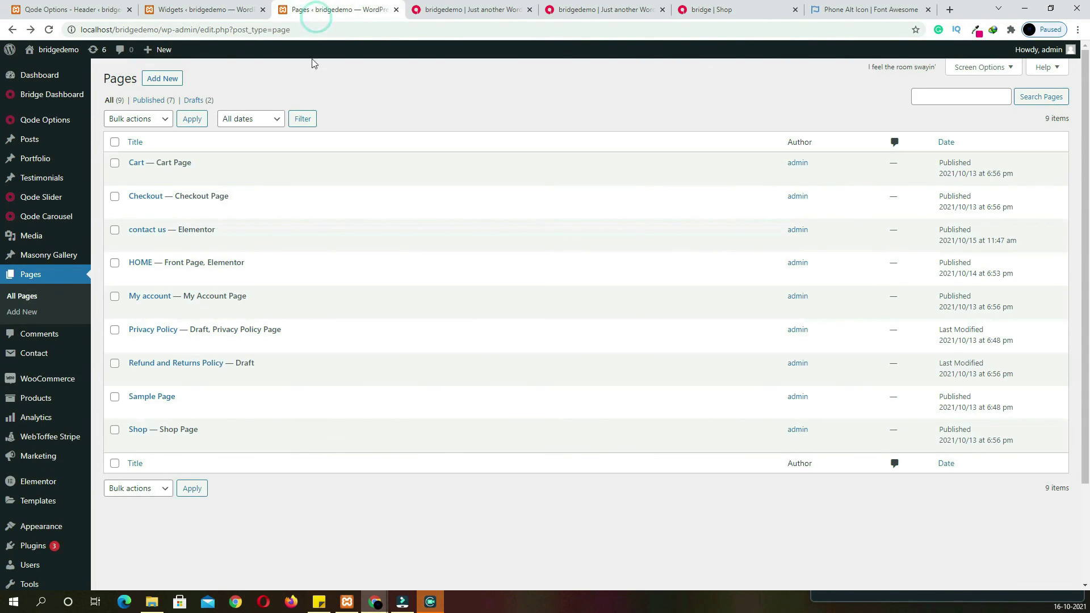
Set the Shop page to Sidebar 1/4 left with the shop widget area, update, and view it
click(138, 430)
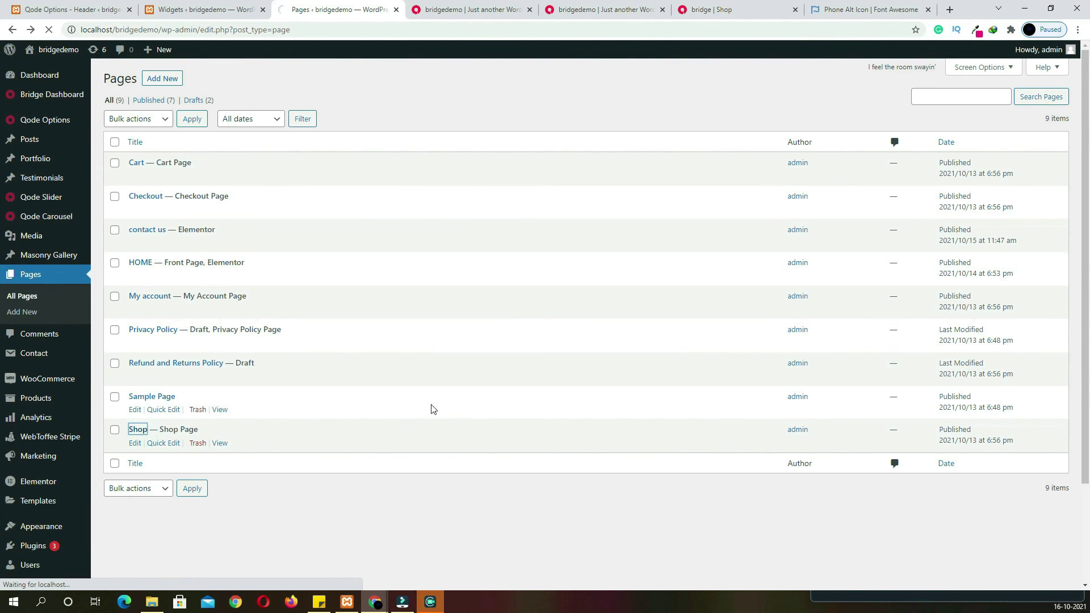
scroll(445, 406, down, 10)
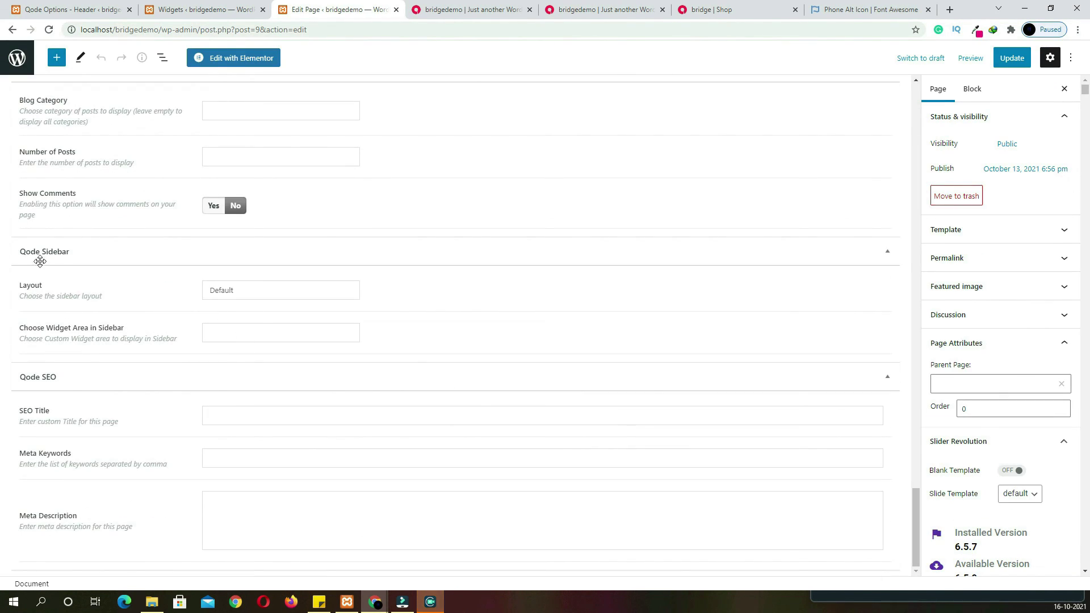
click(245, 293)
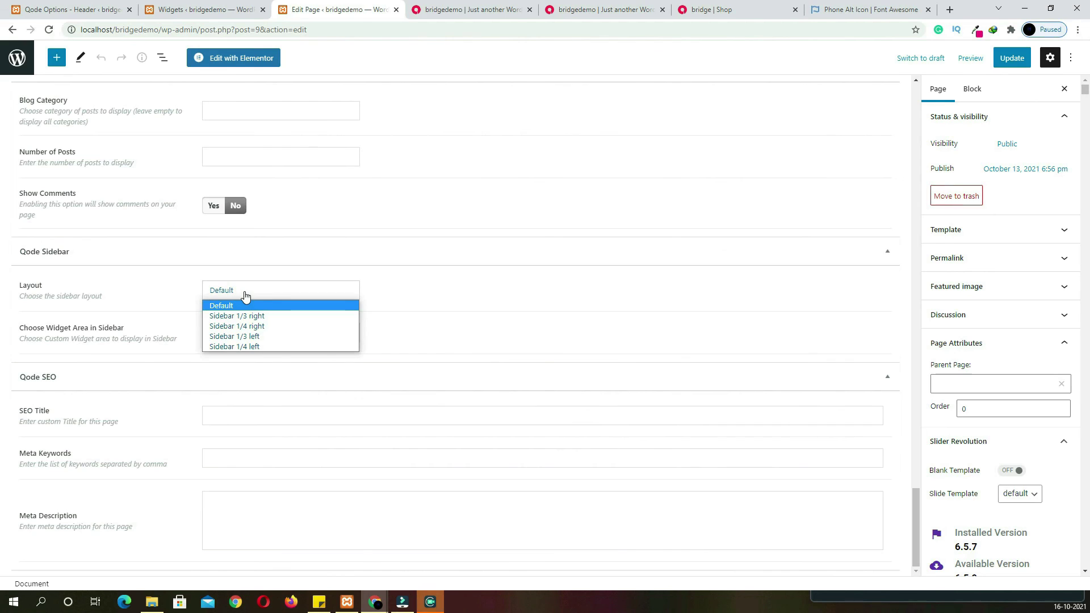
click(292, 346)
click(275, 336)
click(268, 357)
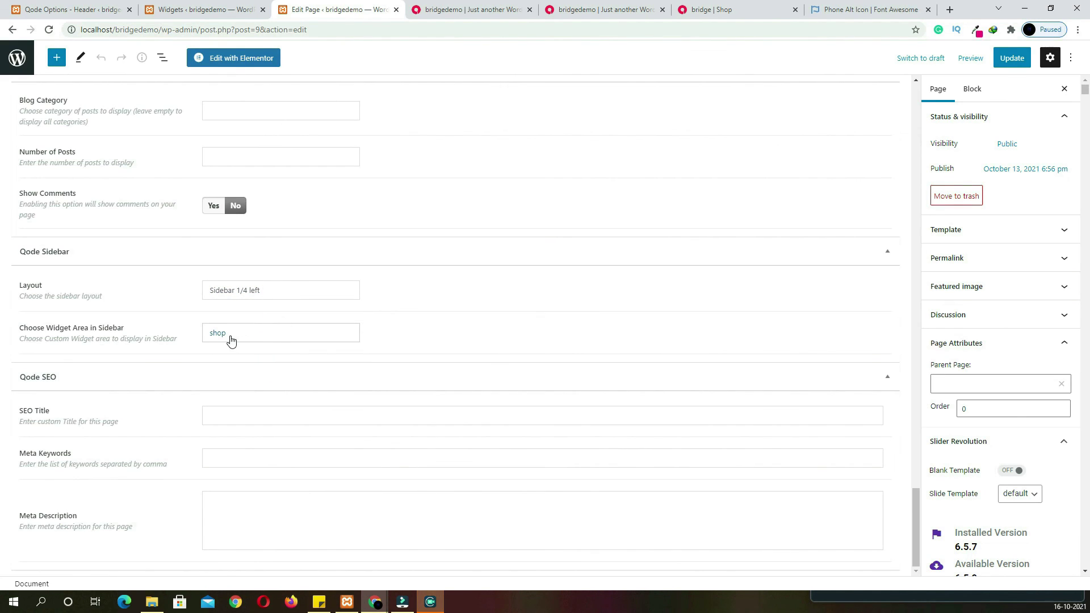
click(1010, 59)
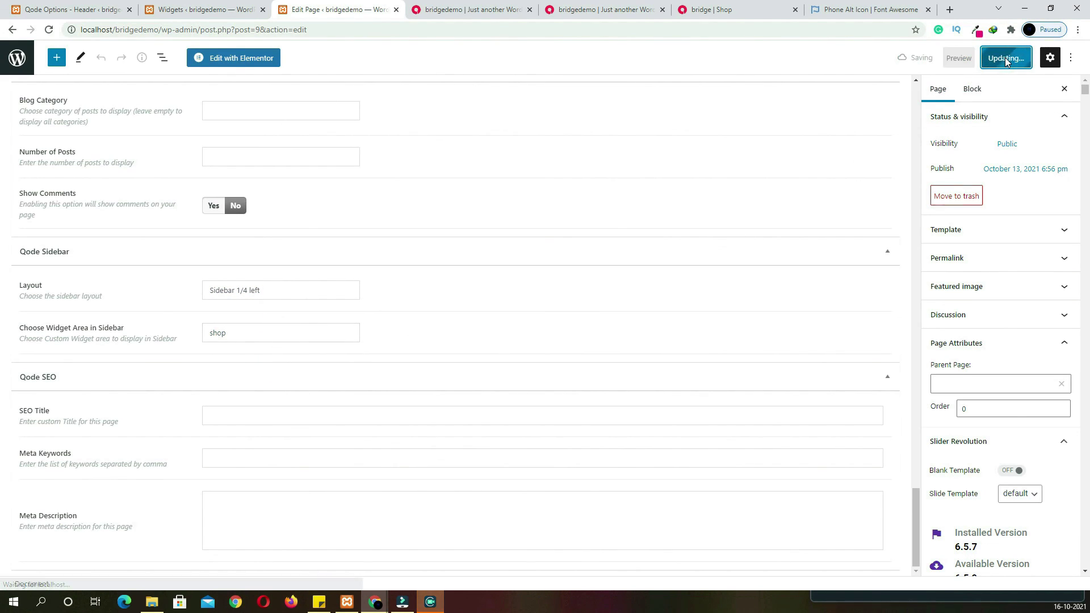
click(602, 10)
click(540, 82)
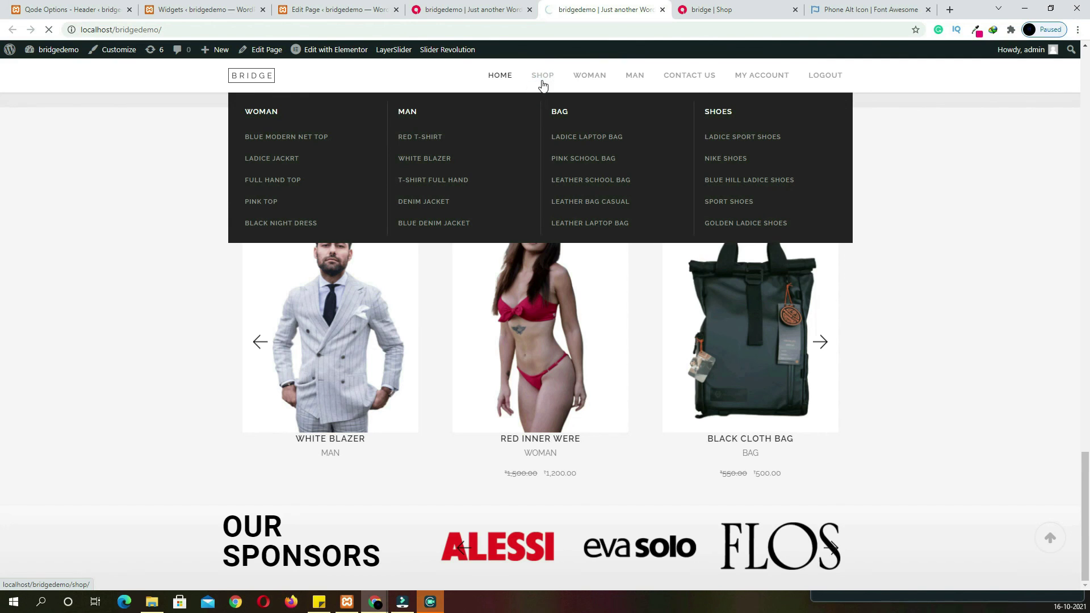
Scroll the live Shop page to check its filter sidebar against the reference site
scroll(352, 312, down, 3)
scroll(352, 311, down, 2)
scroll(352, 311, up, 3)
key(ctrl+Tab)
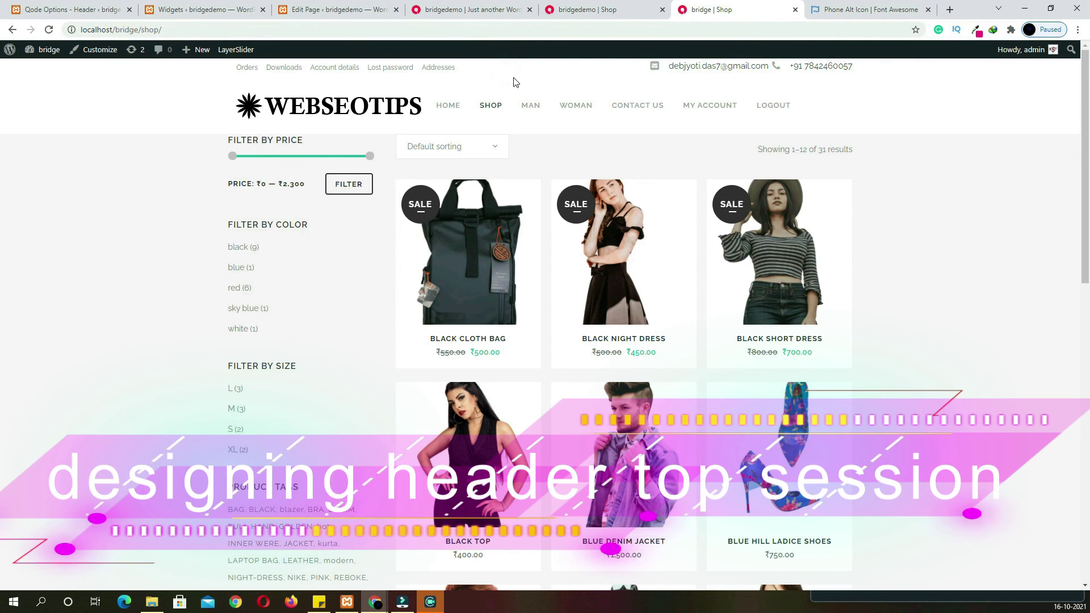
Go from the Pages list to Appearance > Menus
click(332, 10)
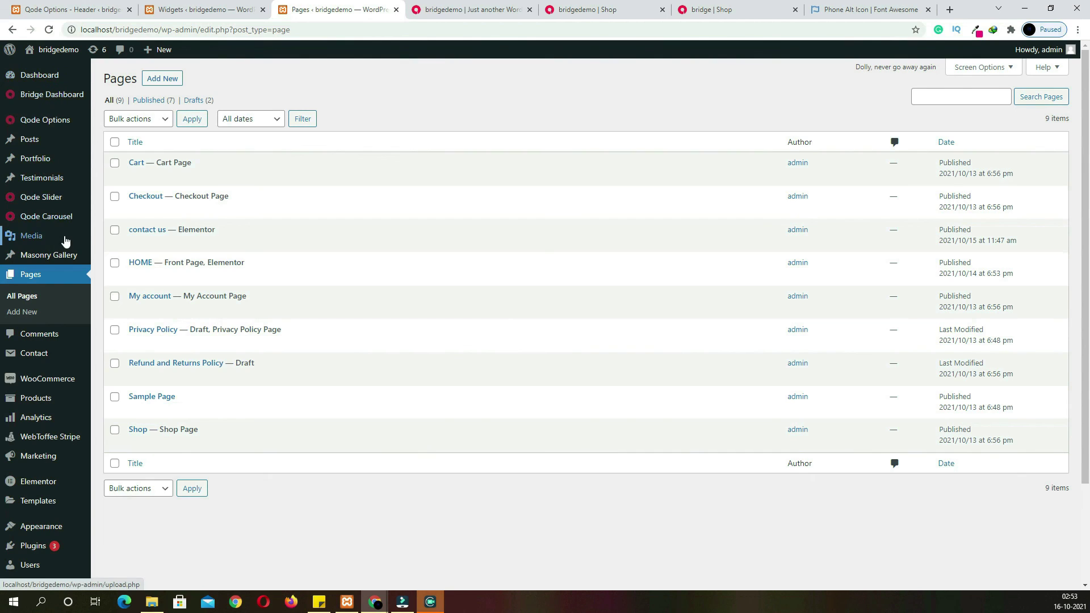
scroll(48, 468, down, 3)
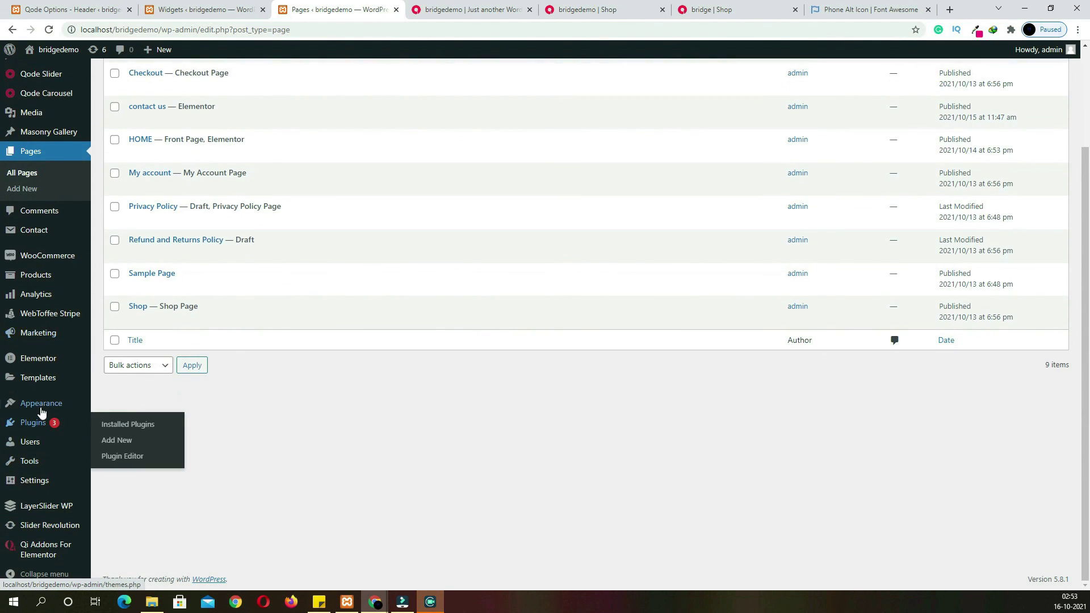
mouse_move(46, 404)
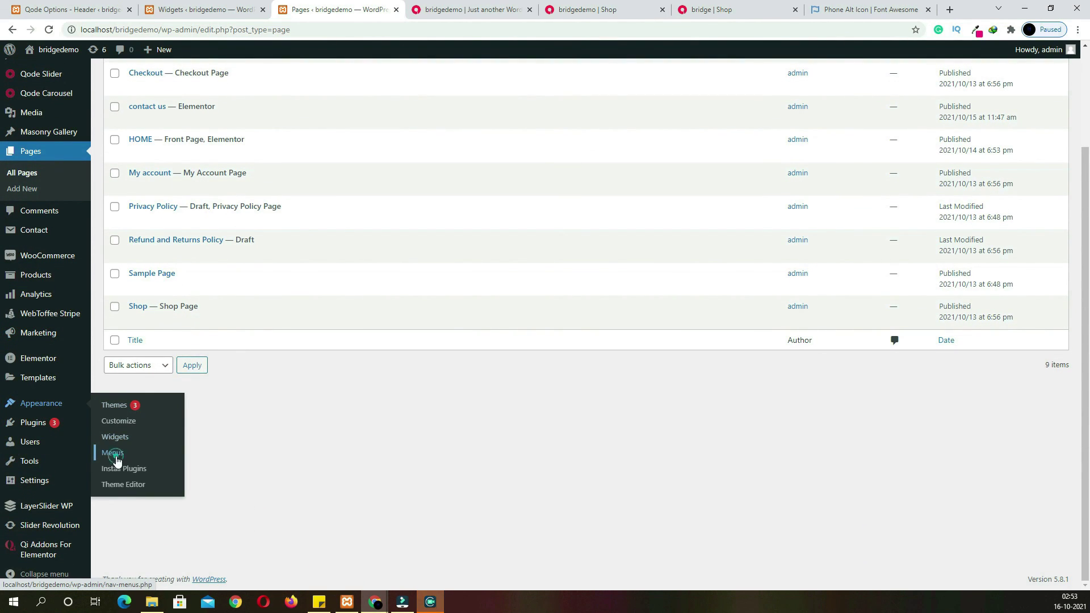
click(115, 454)
Create a new menu named 'top menu'
click(372, 142)
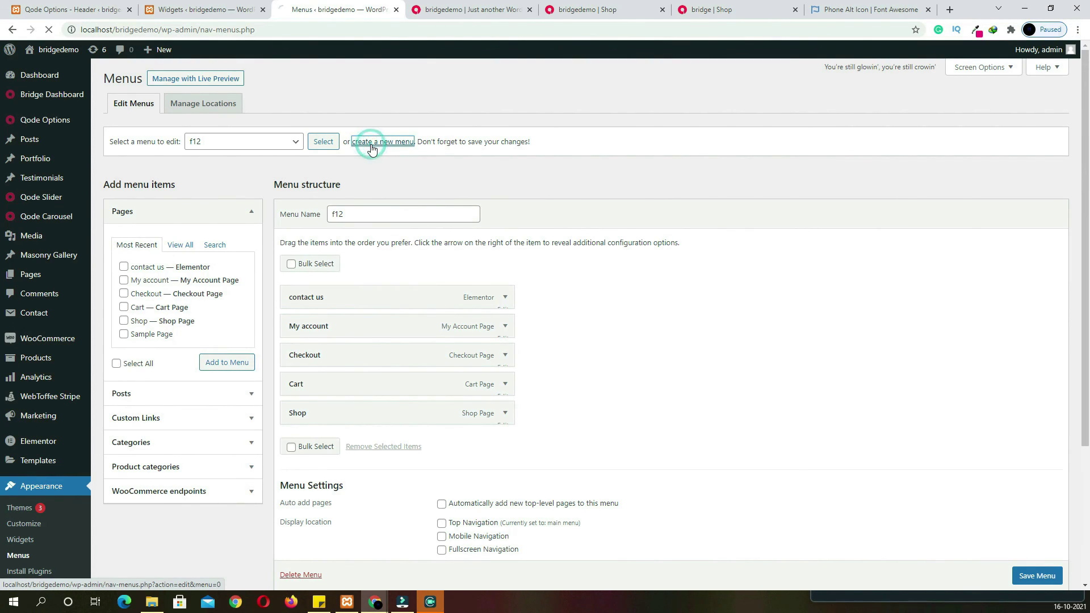
click(374, 215)
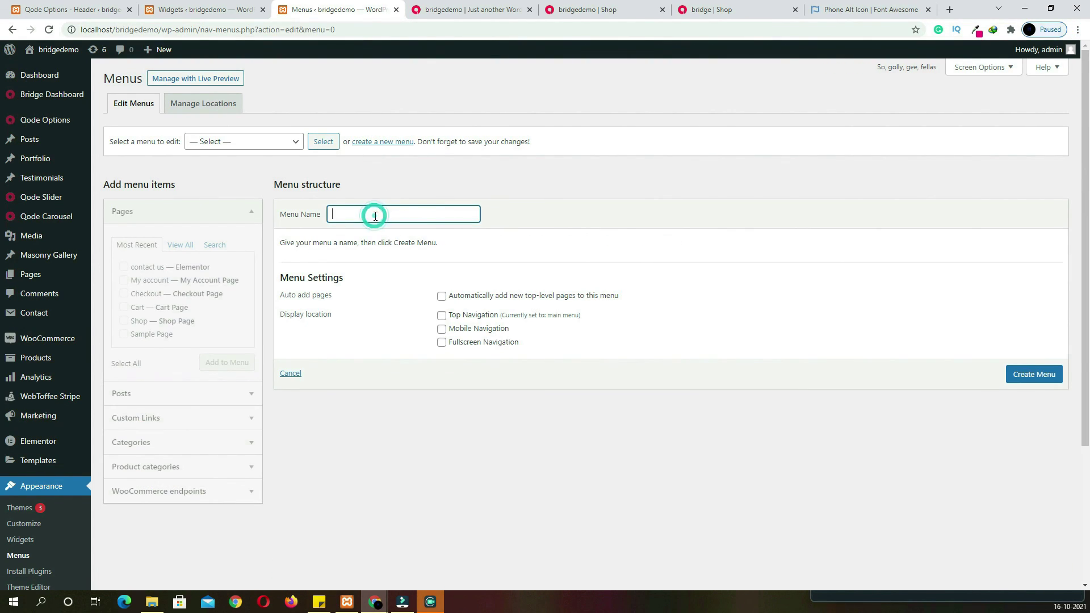
text(top menu)
click(1022, 375)
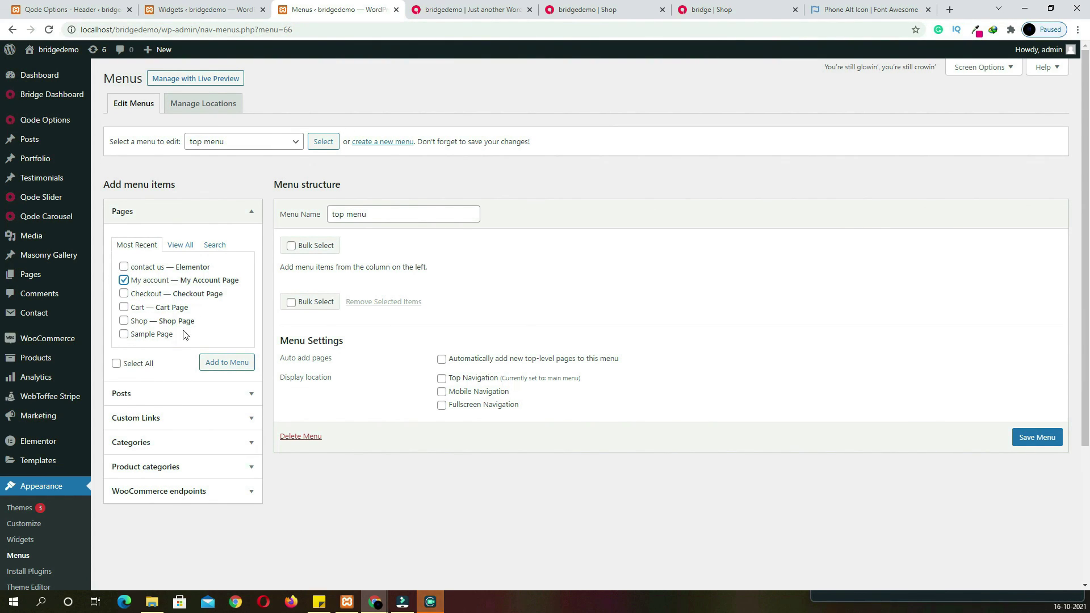
Add My account plus the Orders, Addresses and Account details endpoints, then save the menu
click(217, 360)
click(199, 493)
click(124, 377)
click(125, 405)
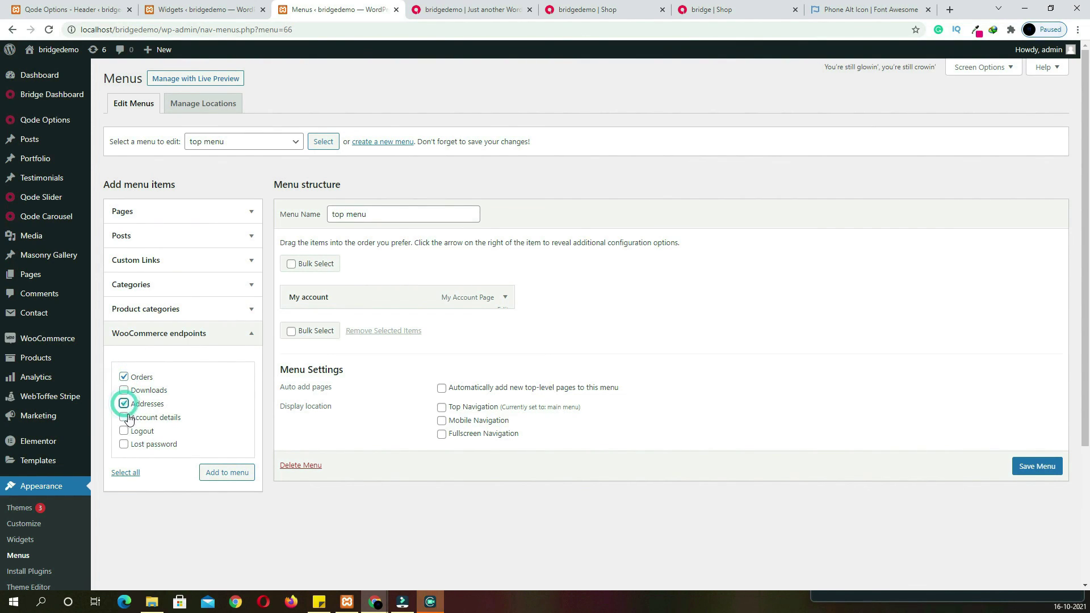
click(124, 418)
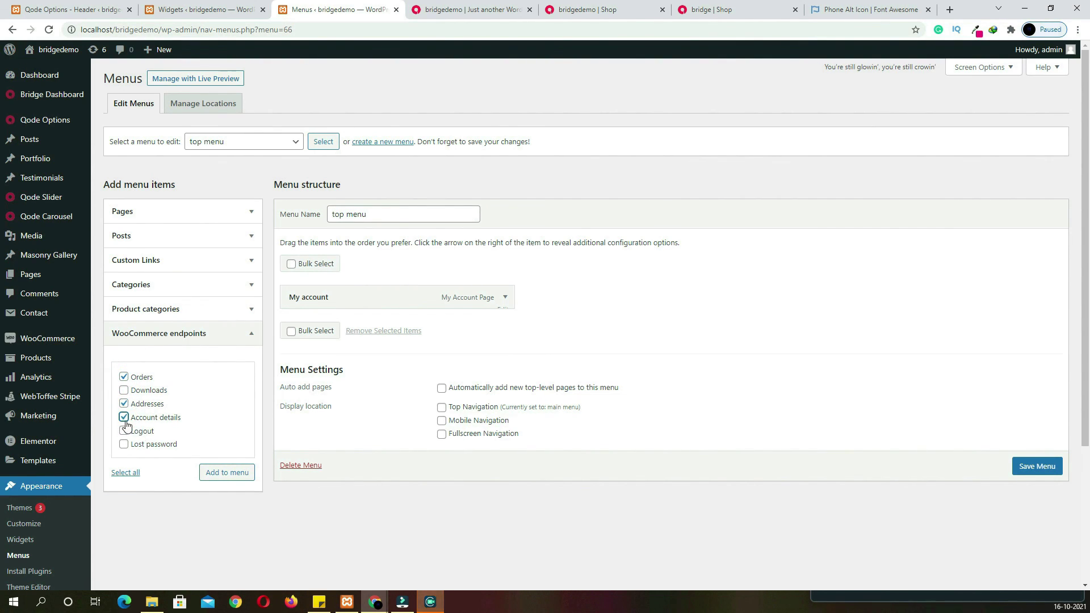
click(250, 473)
scroll(1040, 552, down, 1)
click(1040, 541)
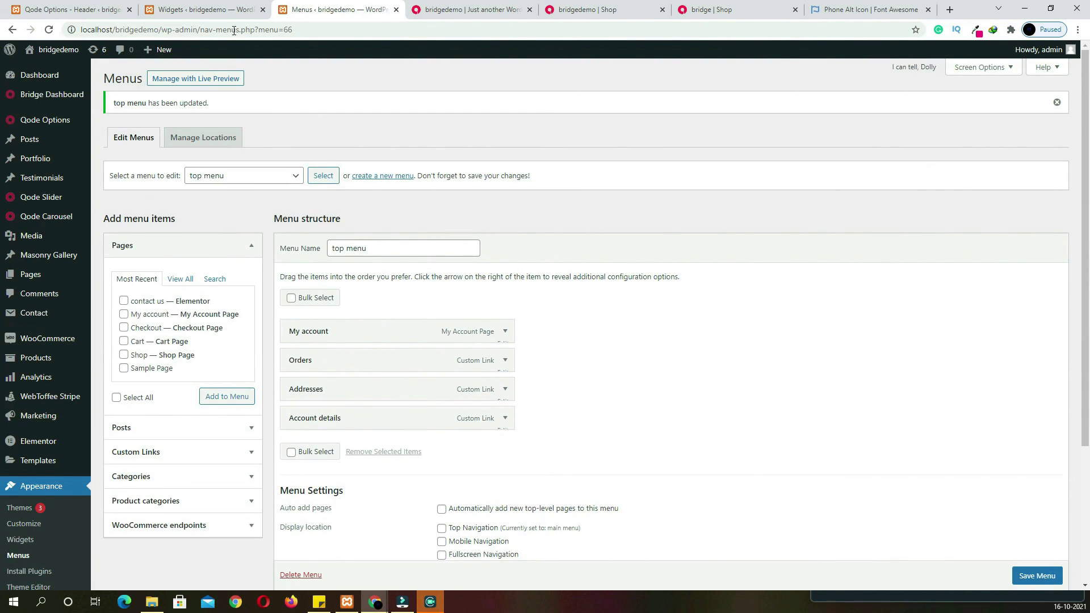
Reload the widgets editor and add a Qode Icon List Item widget to Header Top Left
click(201, 8)
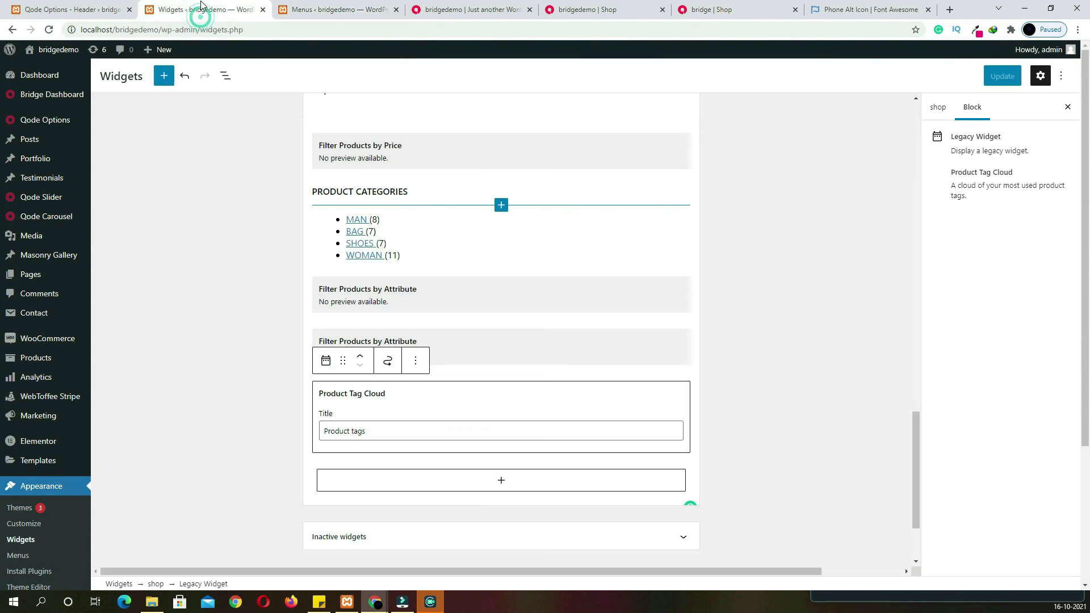
scroll(248, 264, up, 5)
key(F5)
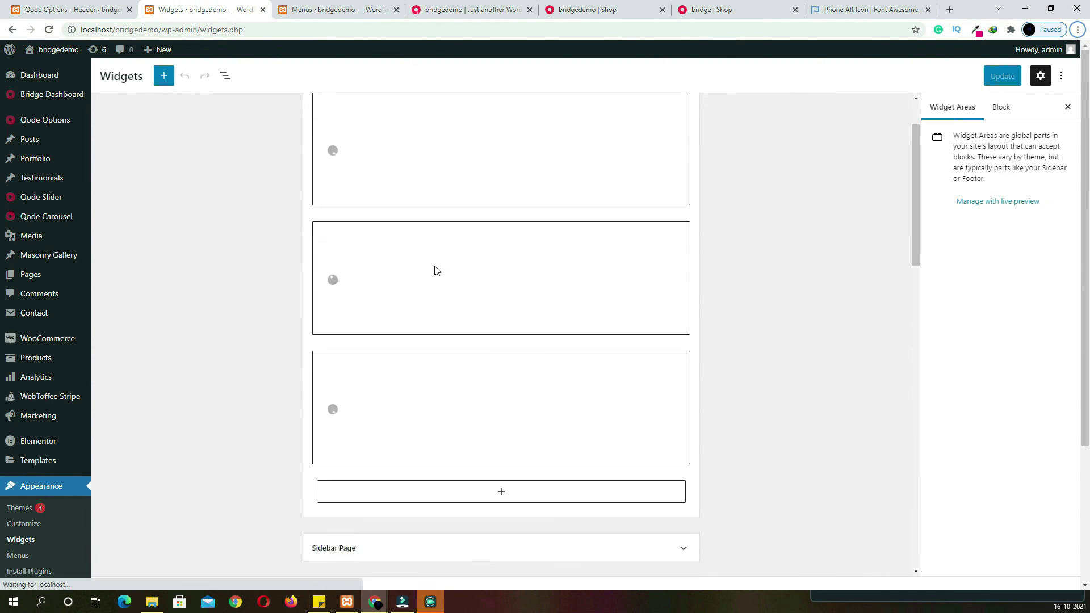
scroll(433, 282, down, 5)
scroll(435, 270, down, 2)
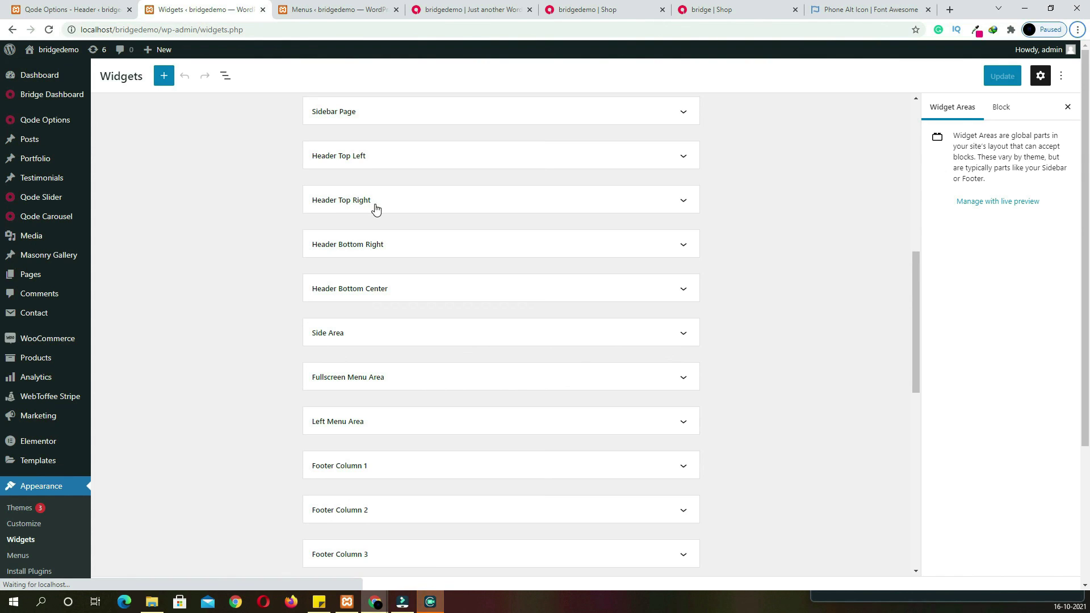
click(352, 163)
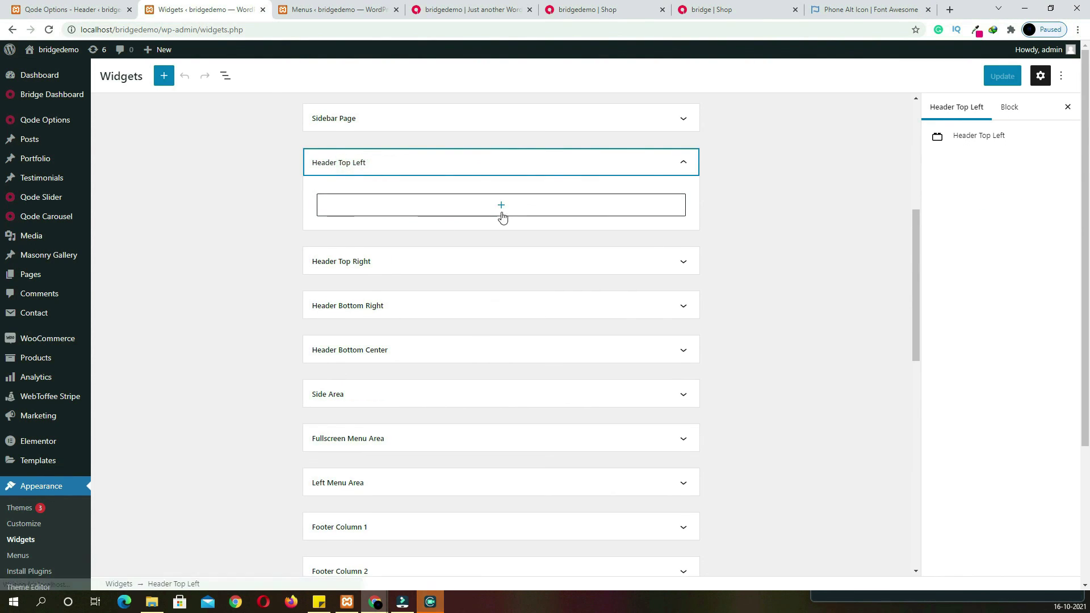
click(503, 211)
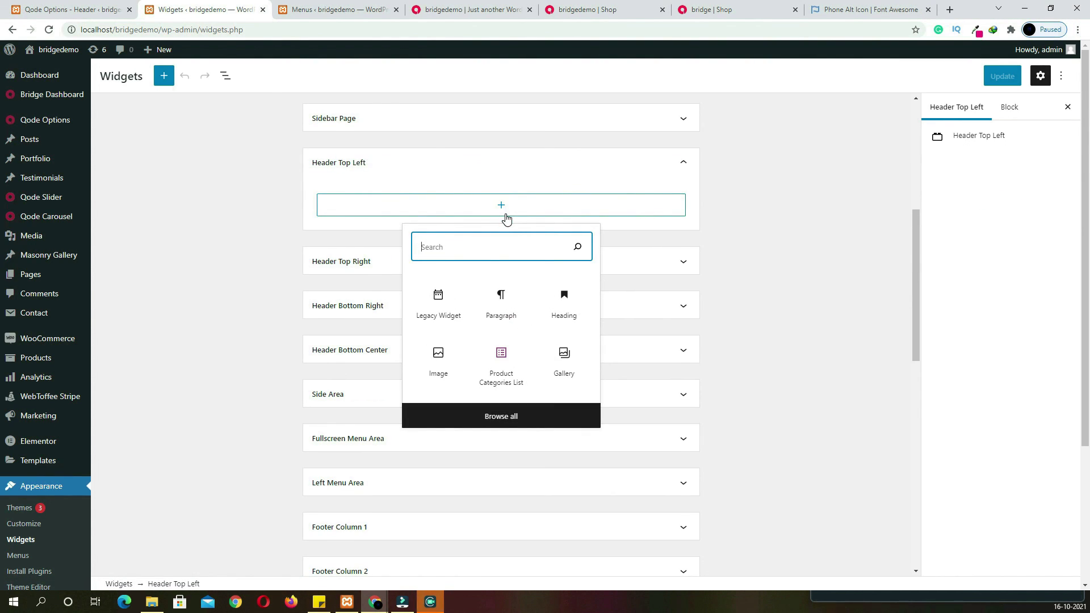
text(icon)
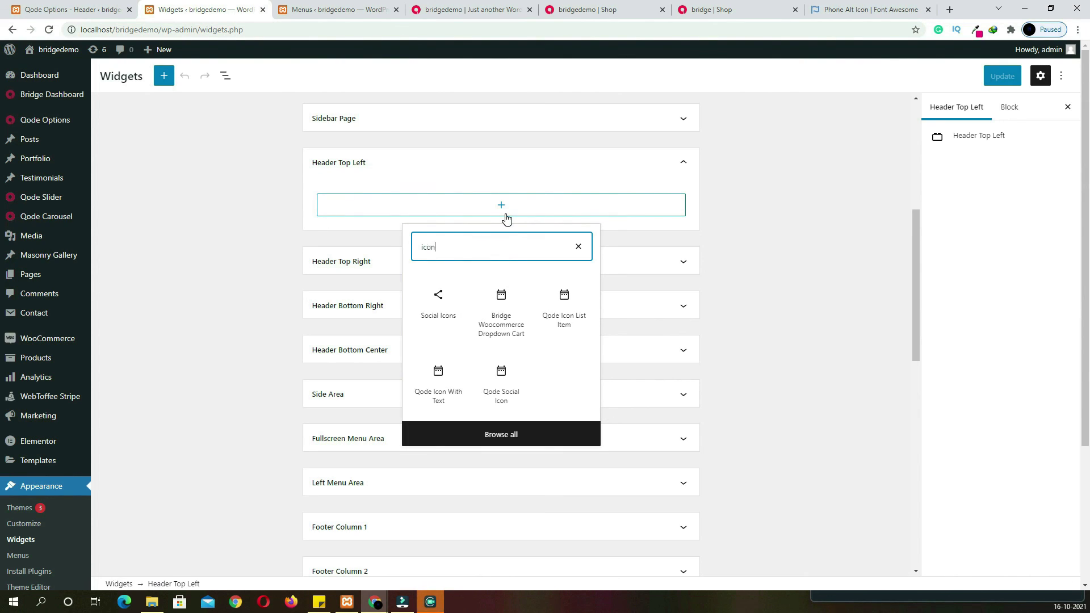
click(583, 327)
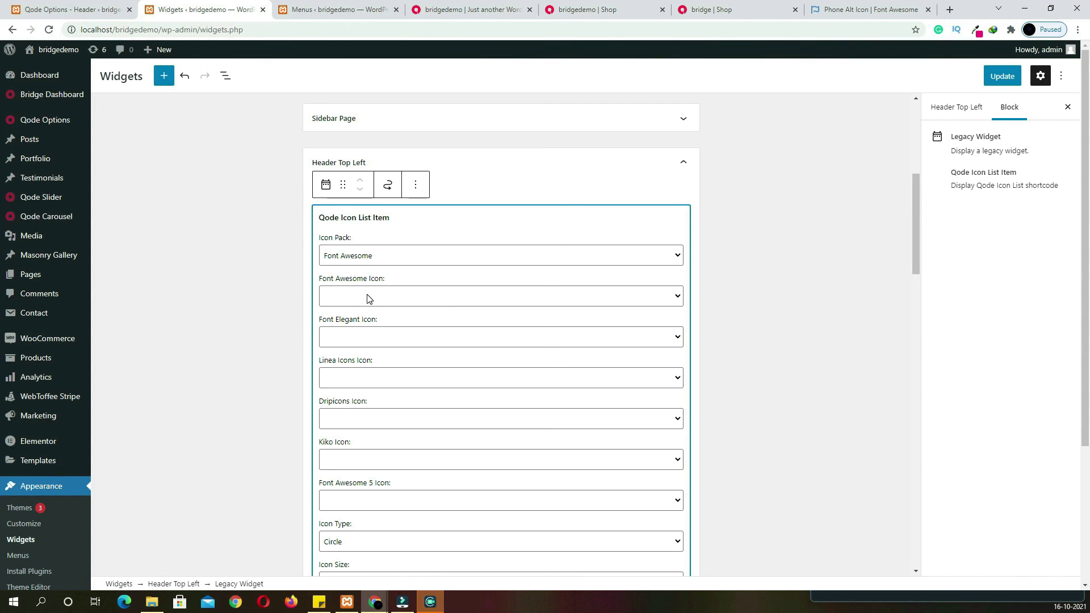
Give that item the Font Awesome envelope icon and the pasted email address as its title
click(368, 296)
scroll(397, 365, down, 20)
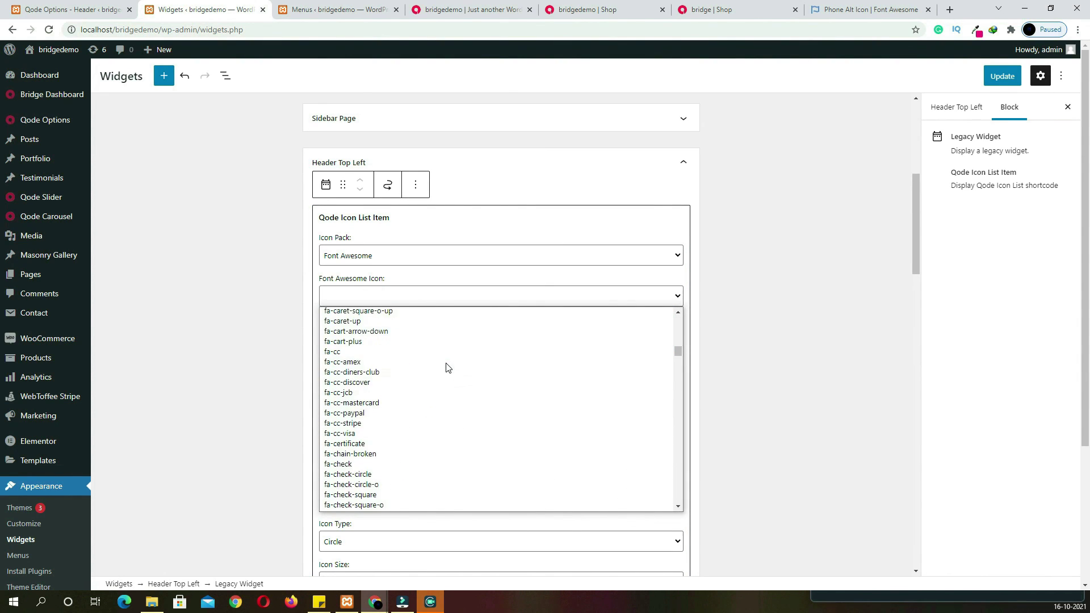
scroll(447, 368, down, 20)
scroll(446, 366, up, 17)
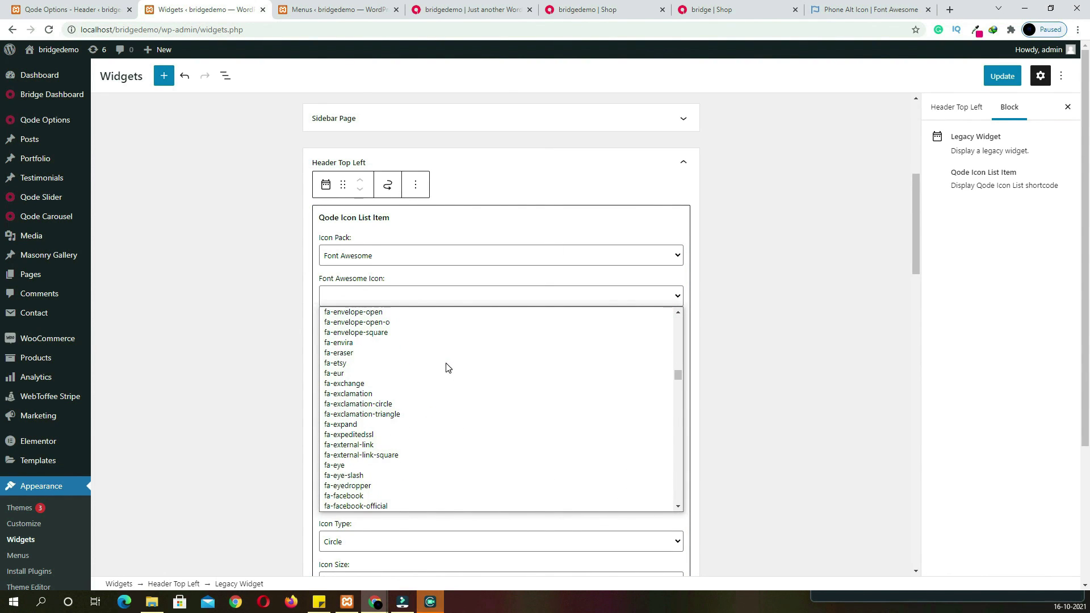
click(391, 332)
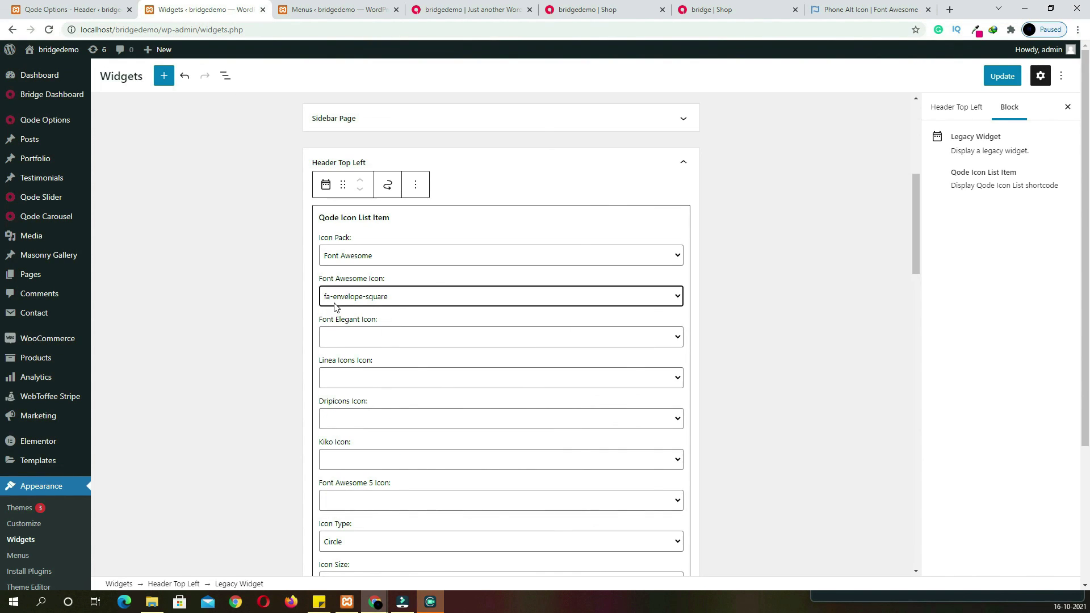
scroll(602, 352, down, 5)
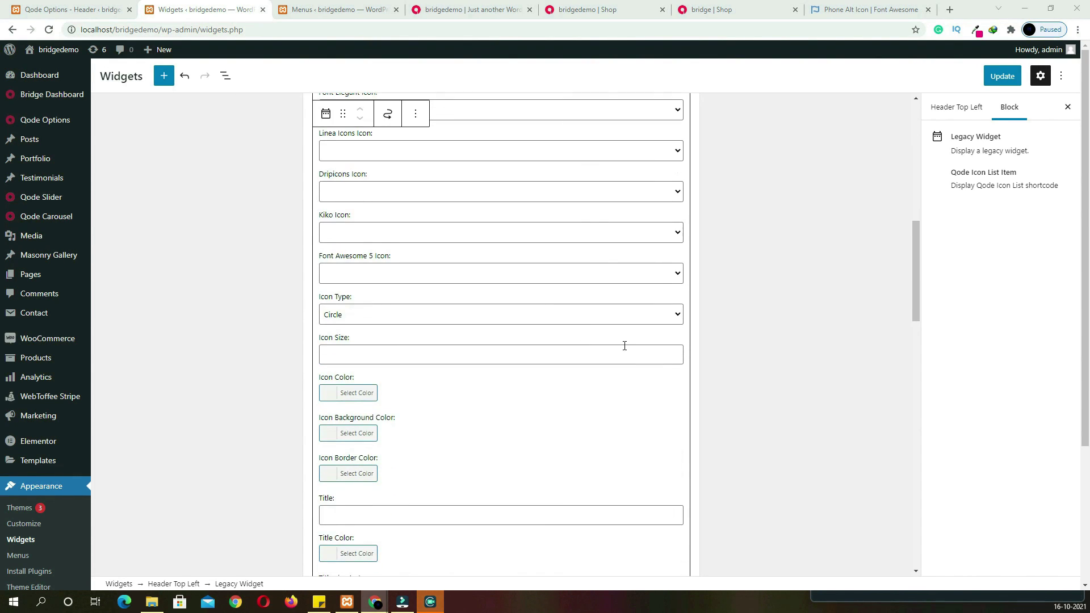
scroll(590, 368, down, 2)
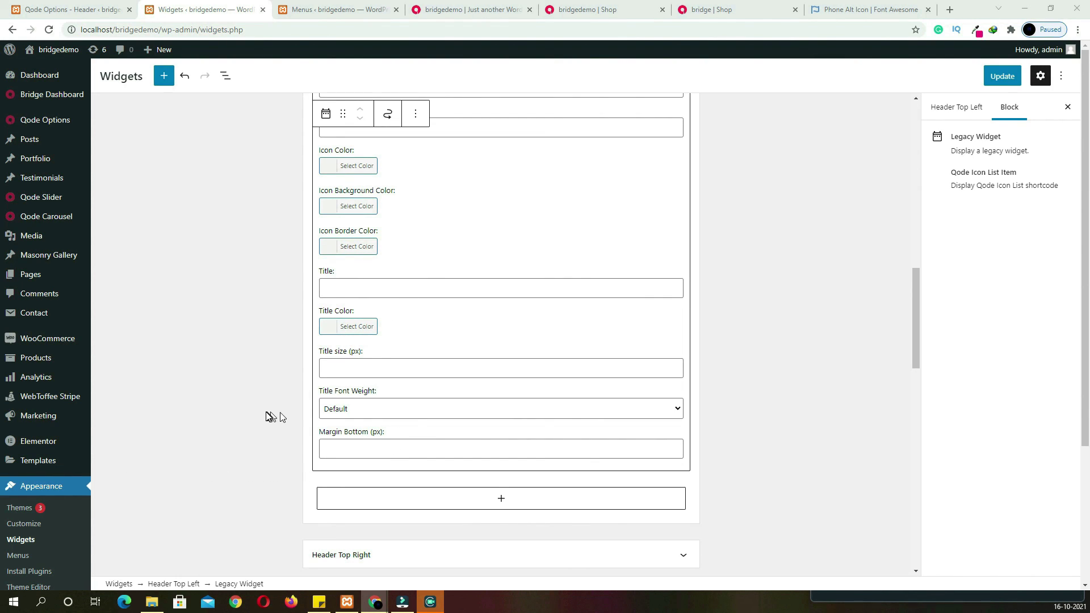
click(450, 288)
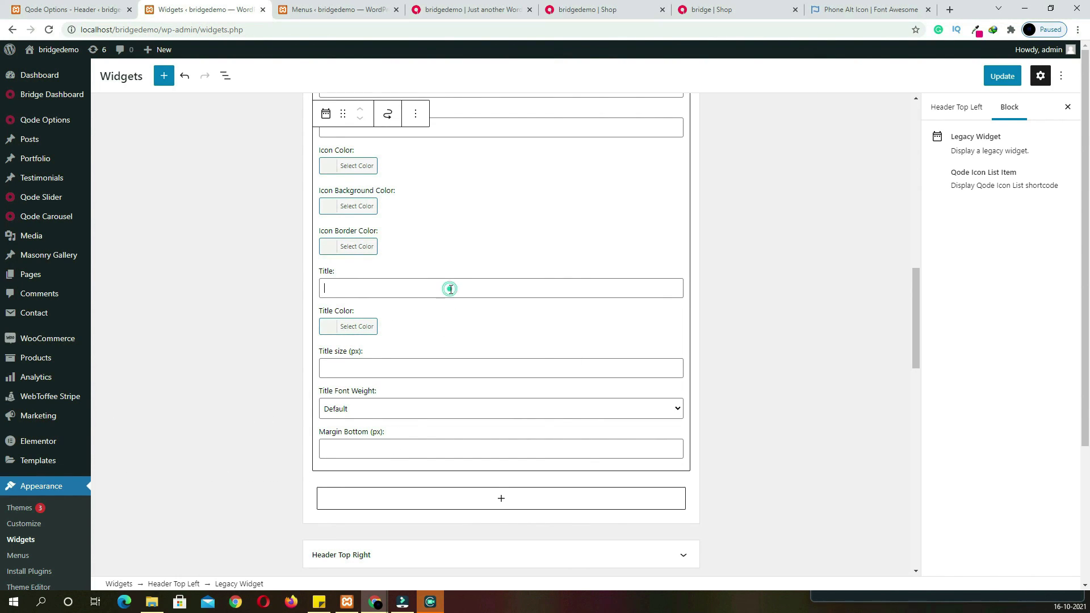
key(ctrl+v)
scroll(490, 321, up, 15)
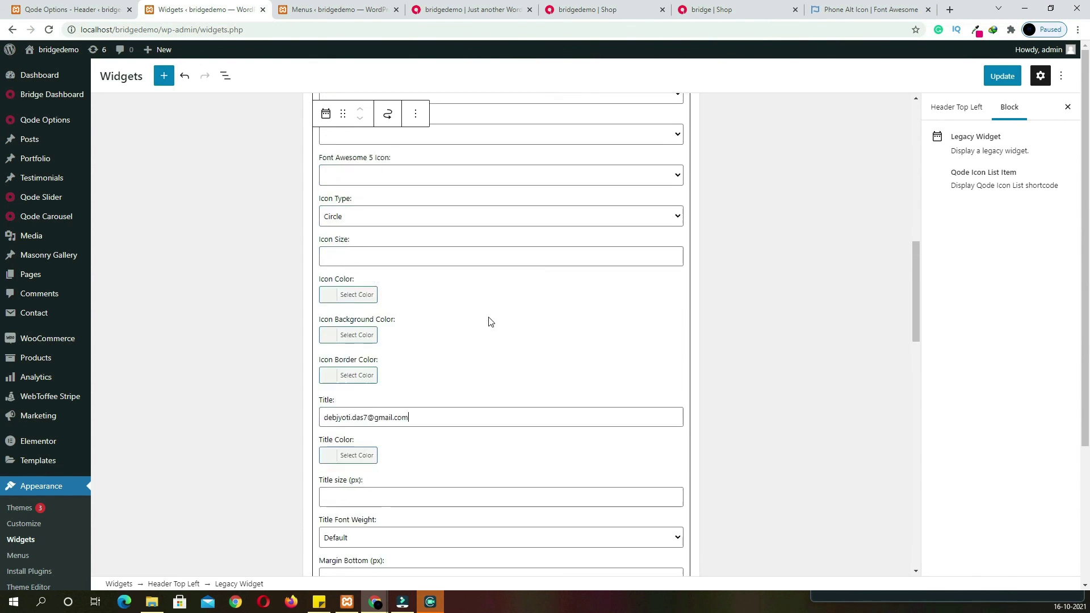
scroll(491, 322, down, 15)
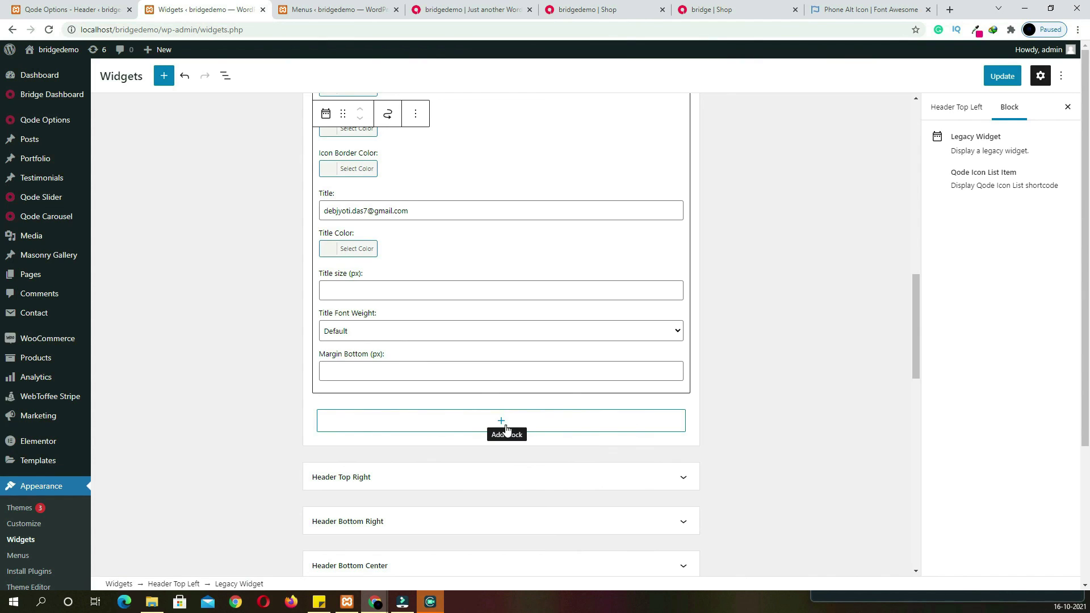
Add a second Qode Icon List Item with a phone icon and the phone number
click(502, 421)
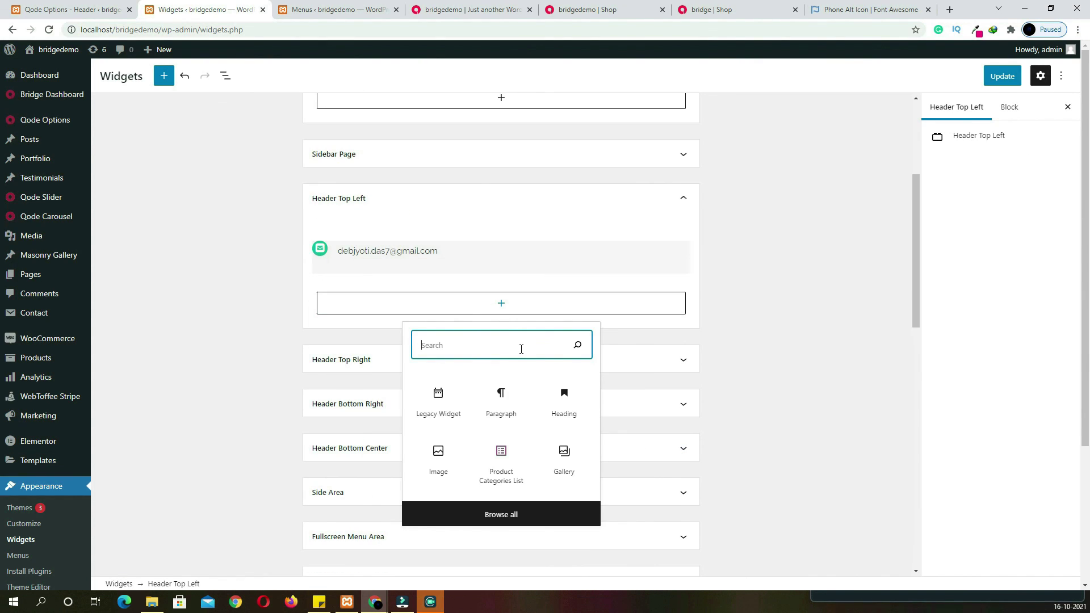
text(ic)
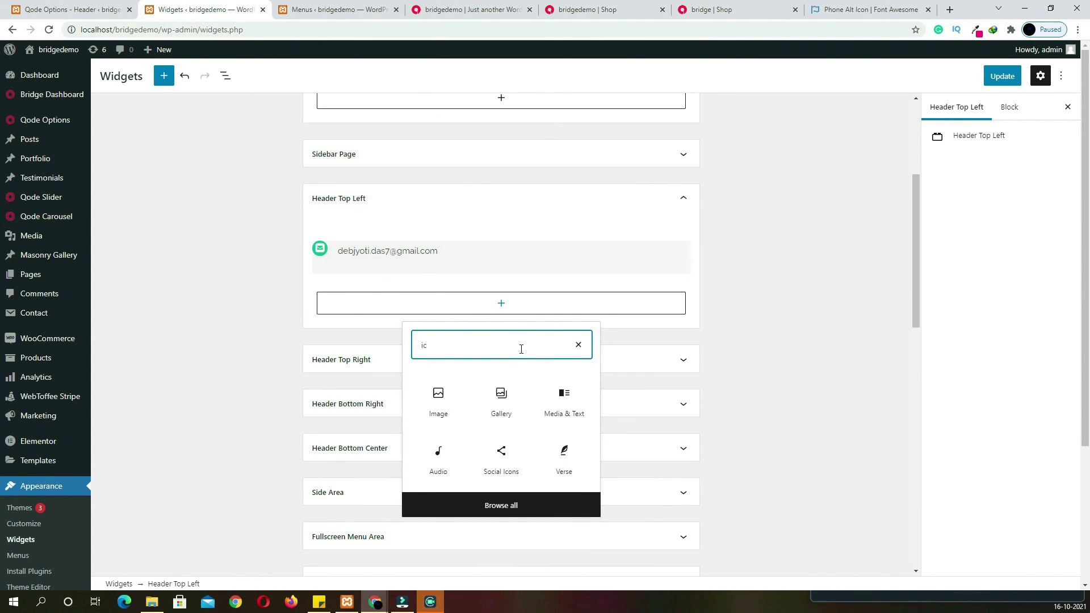
text(on)
click(572, 399)
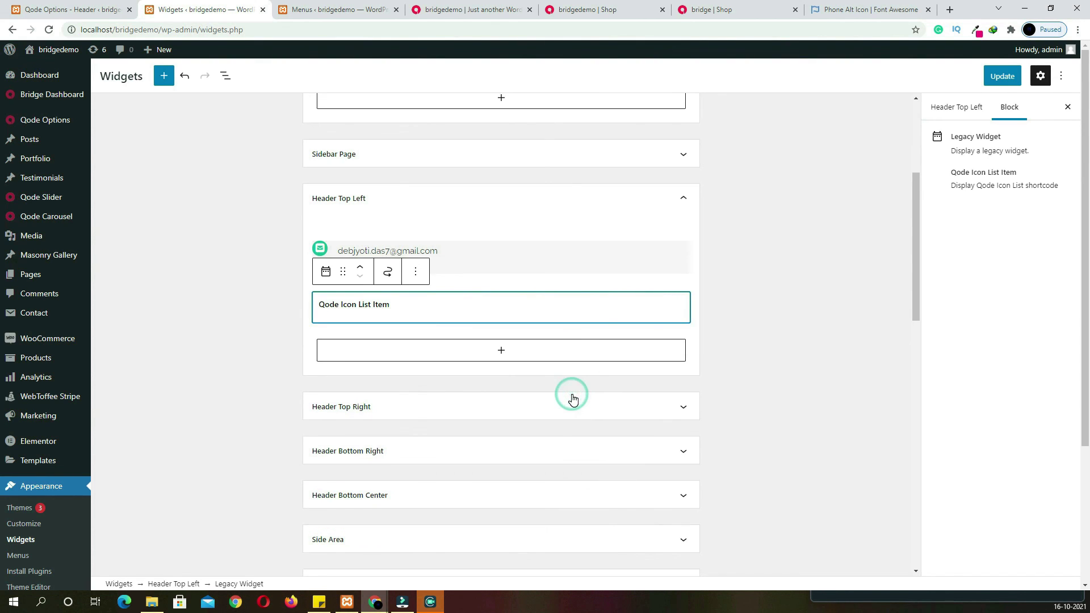
click(407, 382)
scroll(404, 329, down, 20)
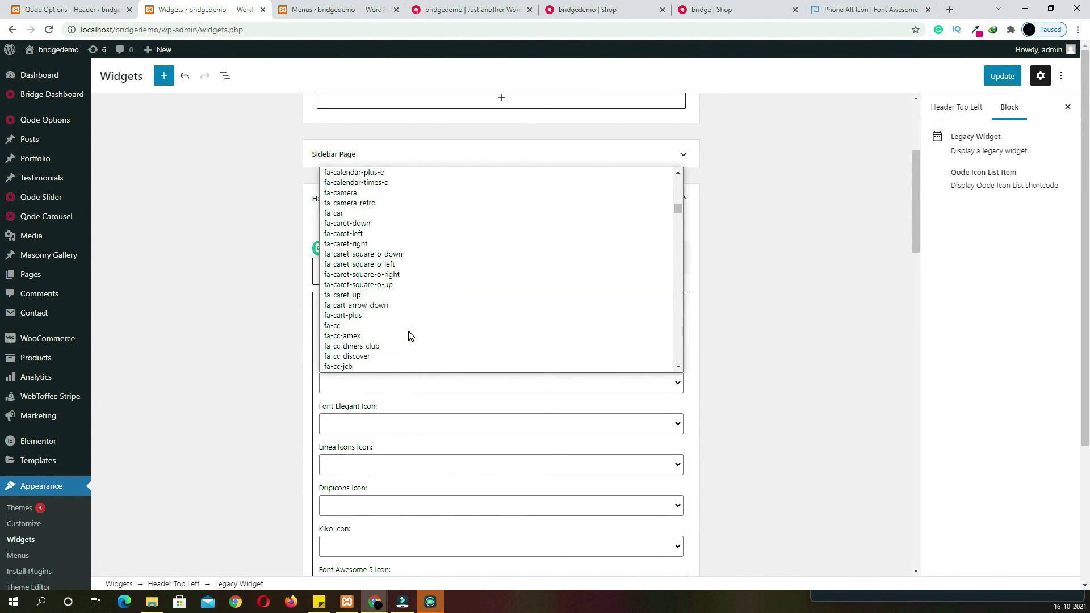
click(396, 320)
scroll(711, 356, down, 8)
scroll(446, 392, down, 2)
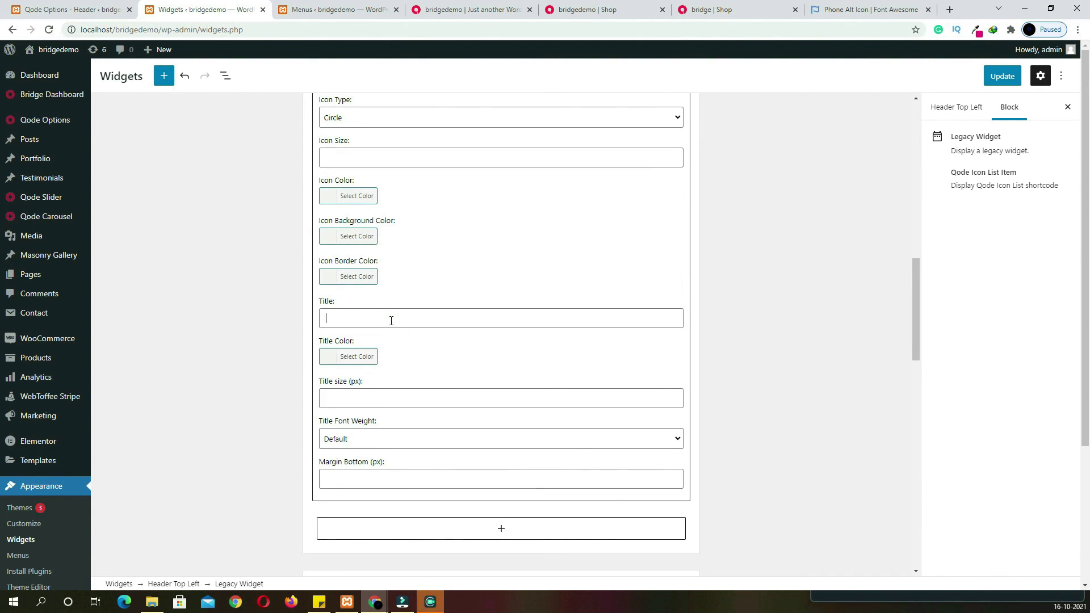
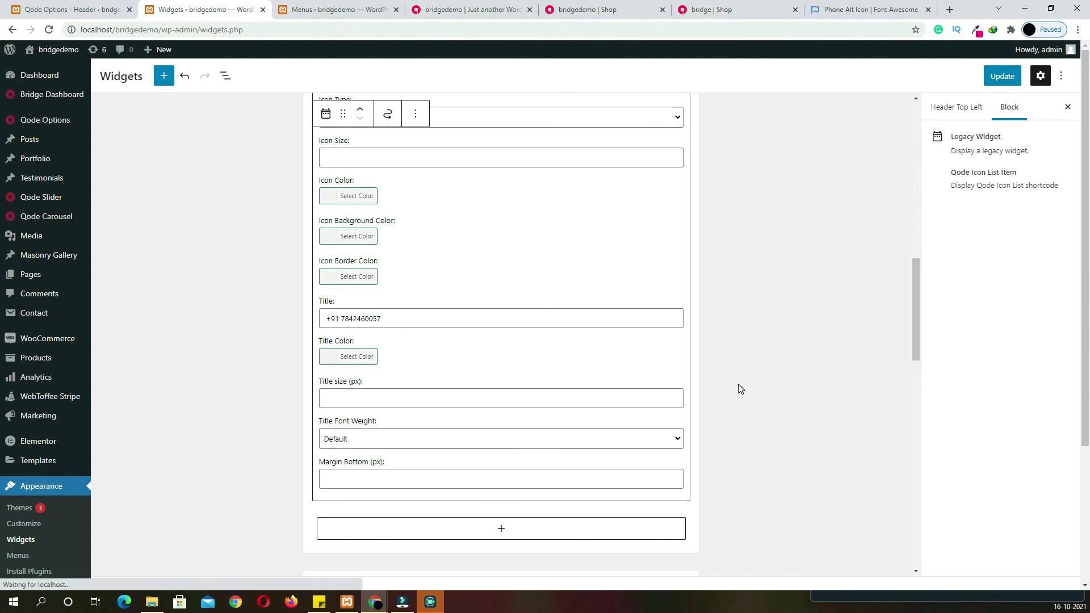
scroll(738, 388, up, 9)
scroll(676, 407, down, 10)
Put a Navigation Menu widget showing "top menu" in Header Top Right and save the widgets
click(483, 418)
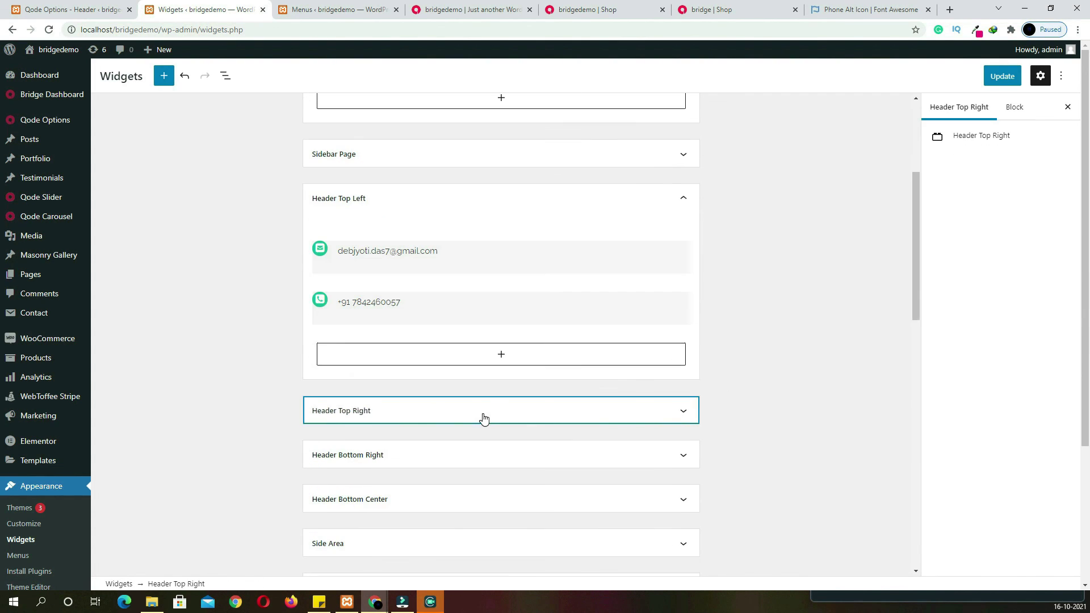
click(483, 419)
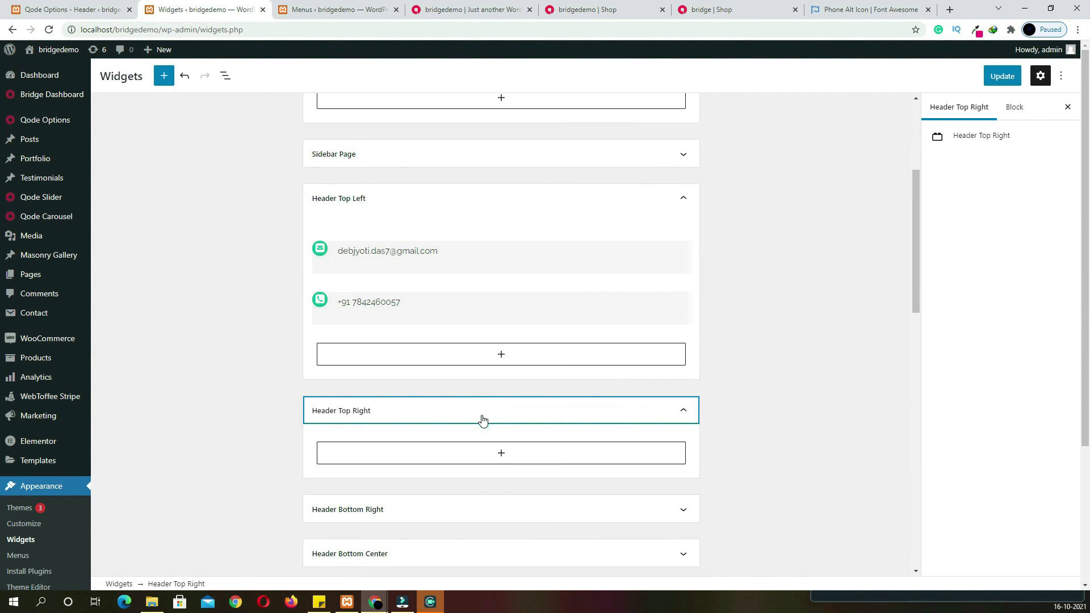
click(501, 454)
text(menu)
click(571, 381)
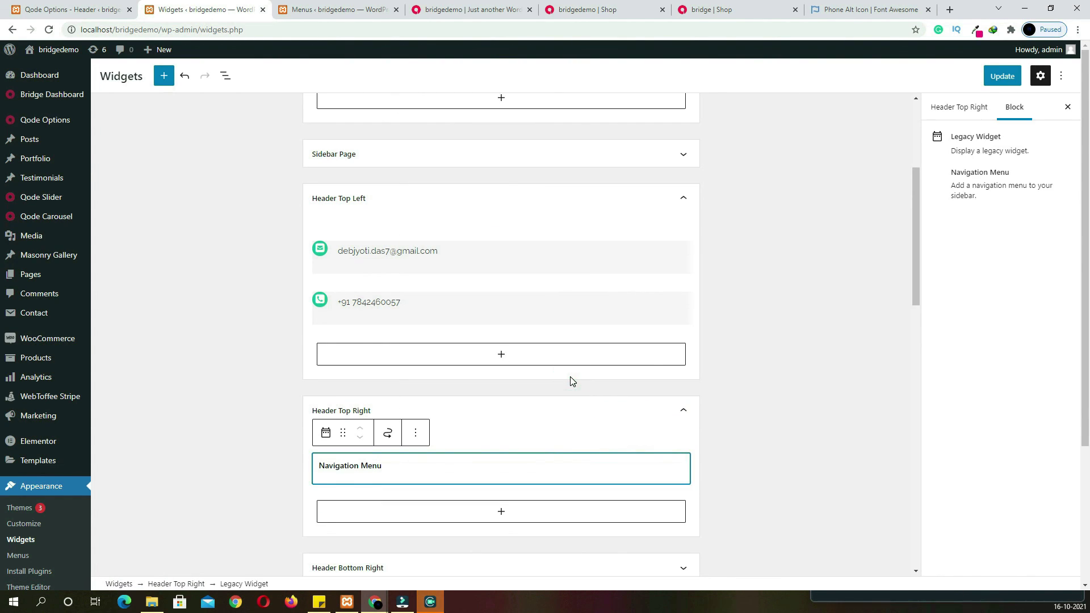
scroll(572, 382, down, 3)
click(404, 372)
click(392, 431)
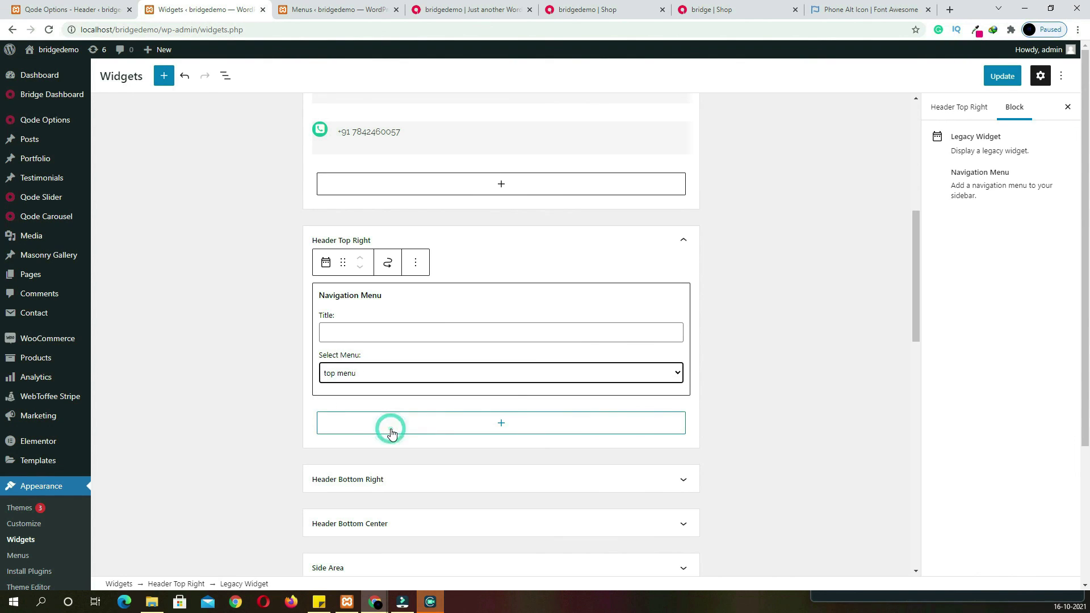
click(1007, 82)
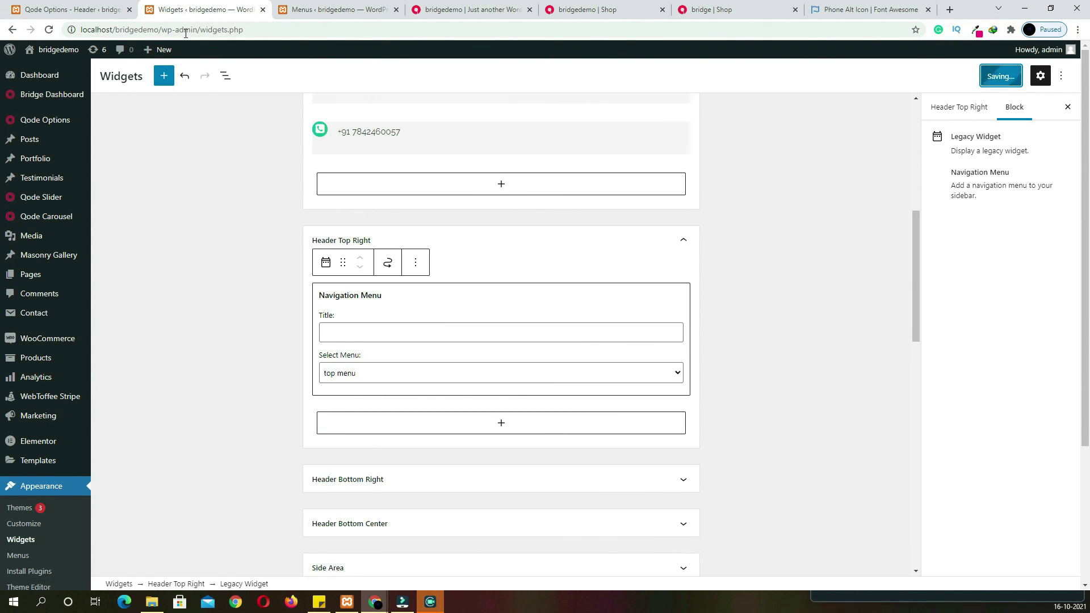
click(80, 9)
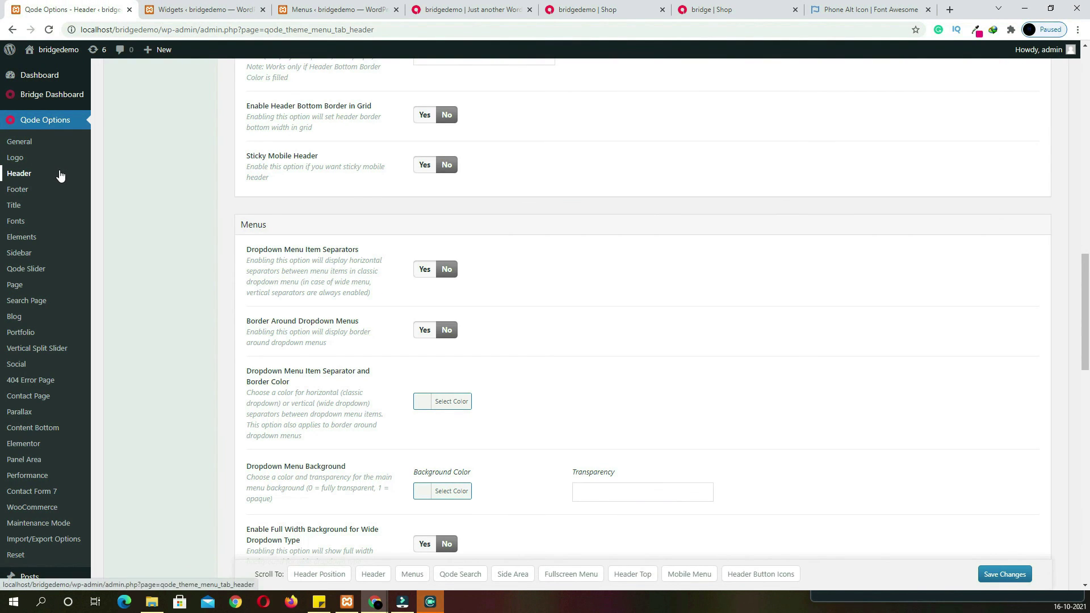
Set Show Header Top Area to Yes in the Bridge Header options and save the changes
click(28, 180)
scroll(552, 326, down, 20)
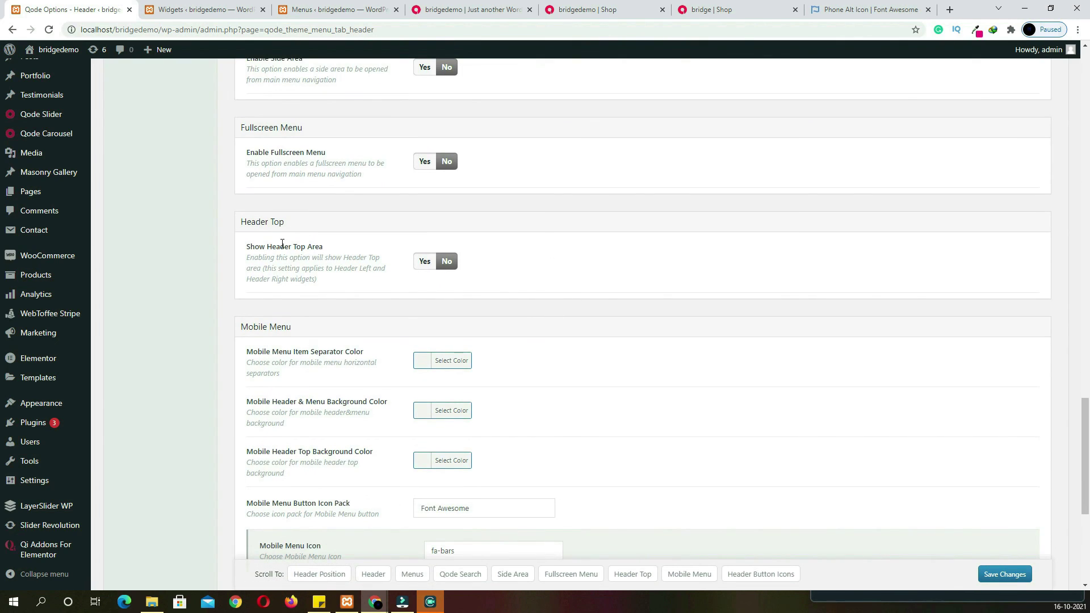
click(424, 263)
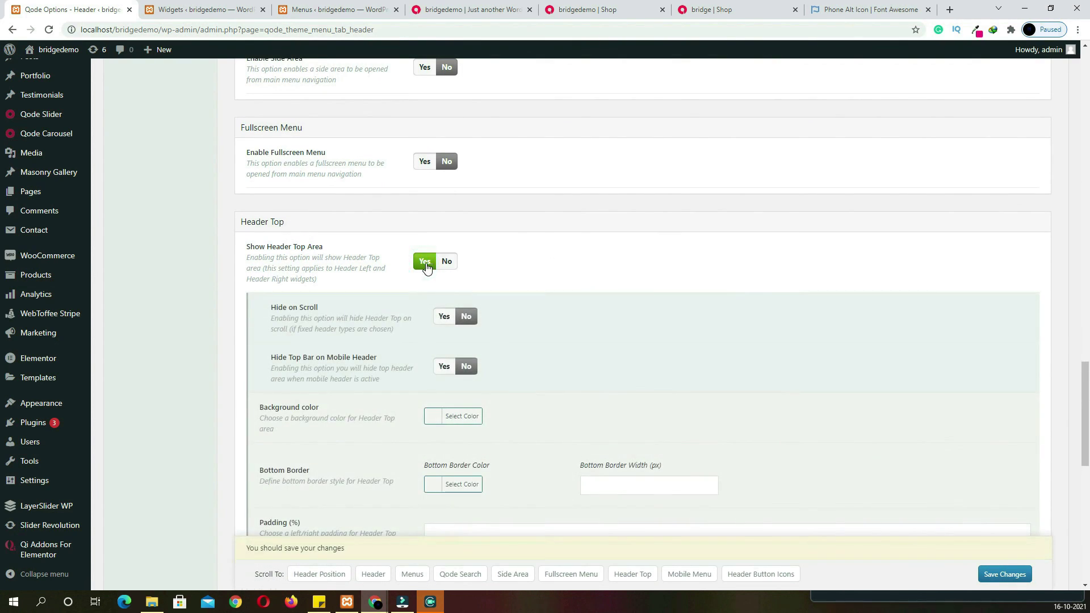
click(994, 577)
scroll(440, 259, down, 3)
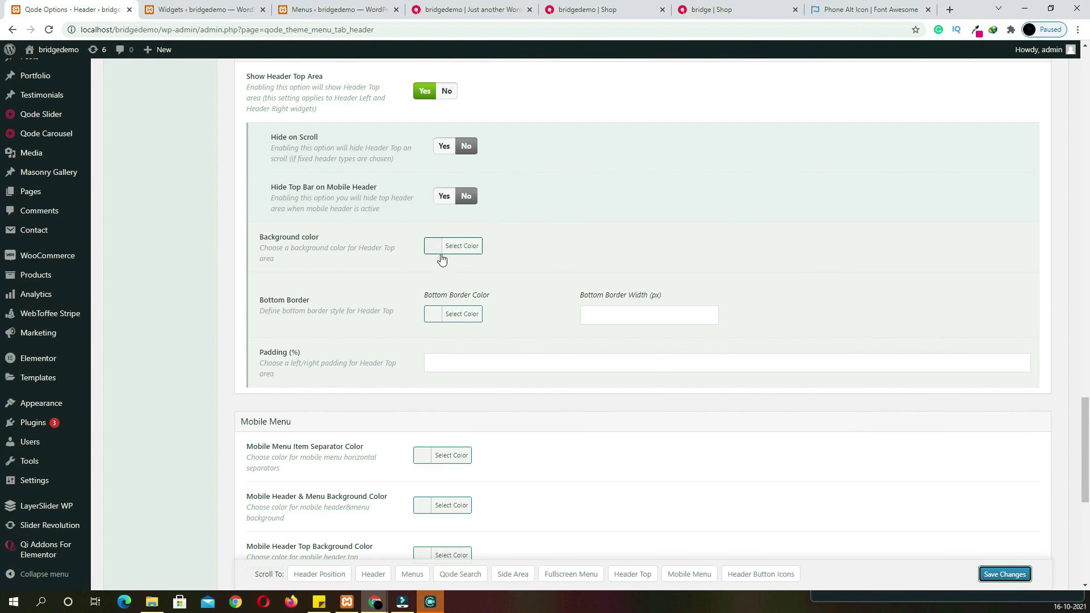
key(ctrl+4)
scroll(489, 202, up, 15)
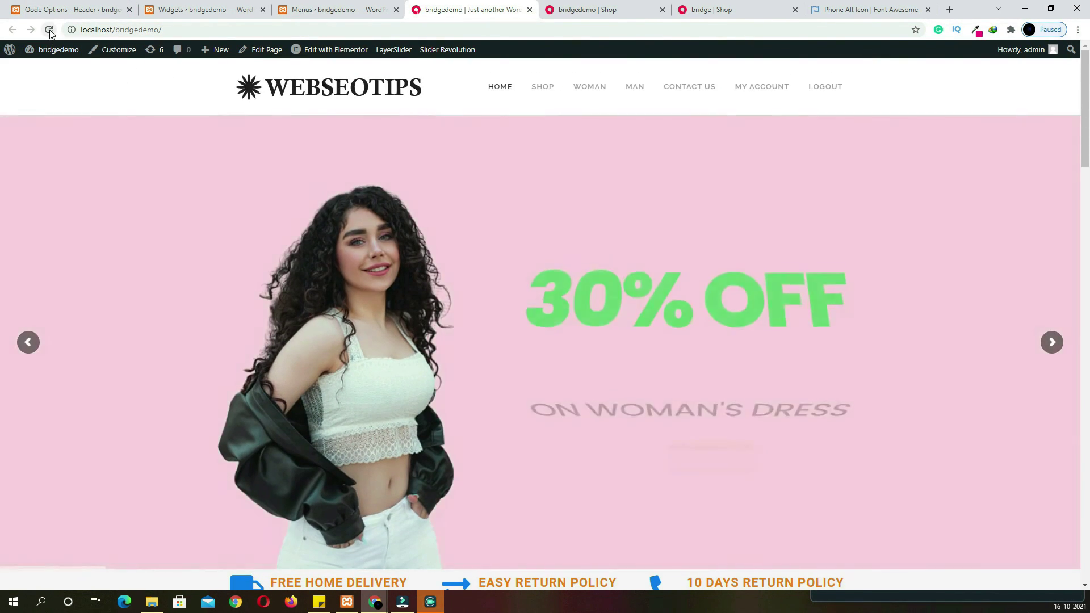
Reload the homepage and check the top bar's email, phone and account links
click(49, 30)
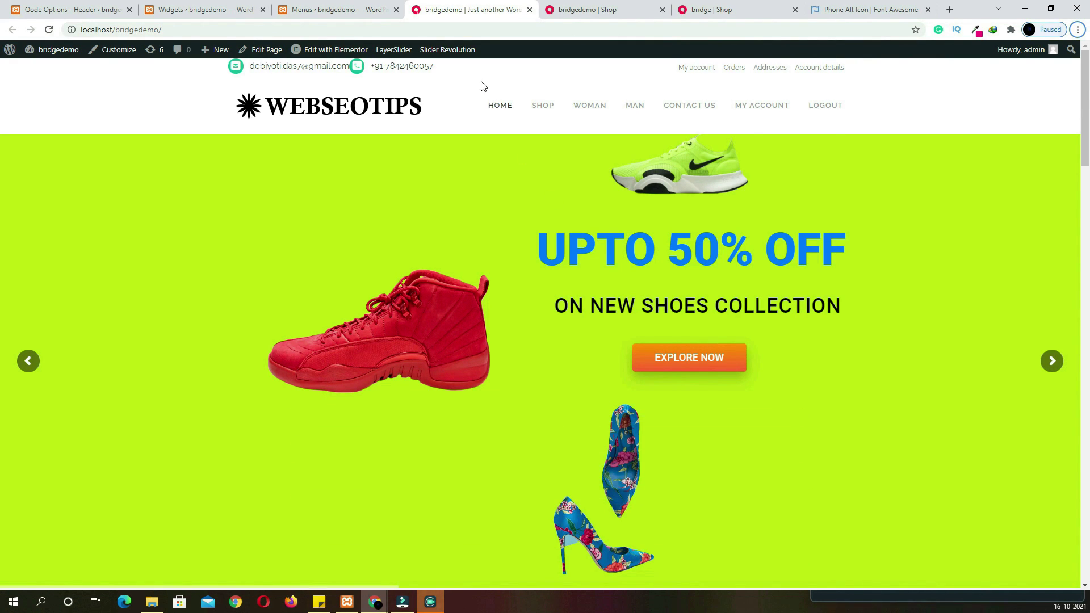
mouse_move(451, 72)
mouse_down()
mouse_move(393, 69)
mouse_move(433, 69)
mouse_up()
click(437, 72)
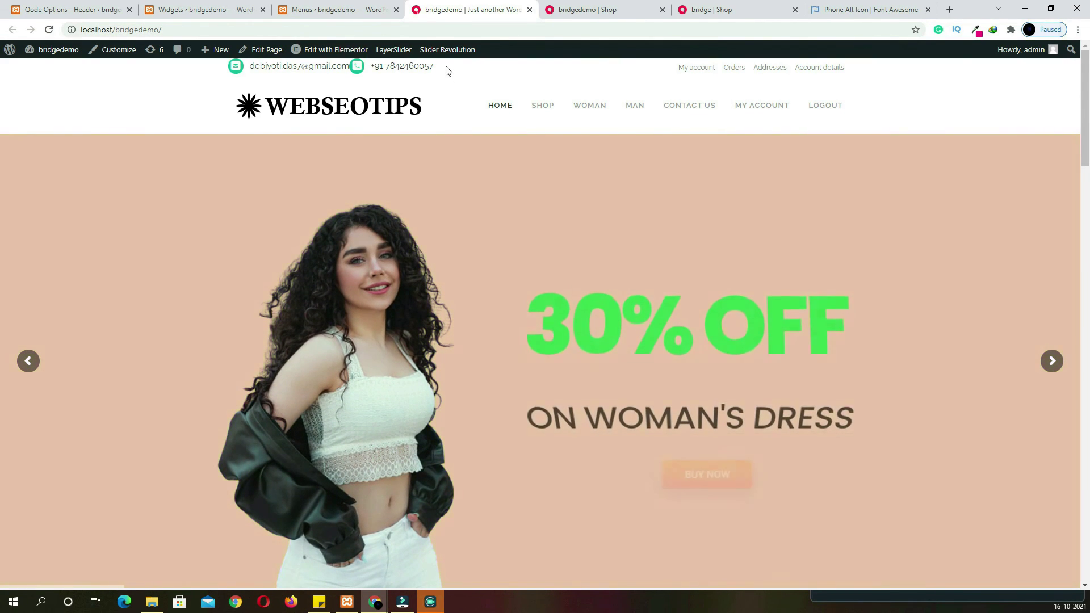
drag(448, 71, 392, 71)
click(437, 70)
click(447, 72)
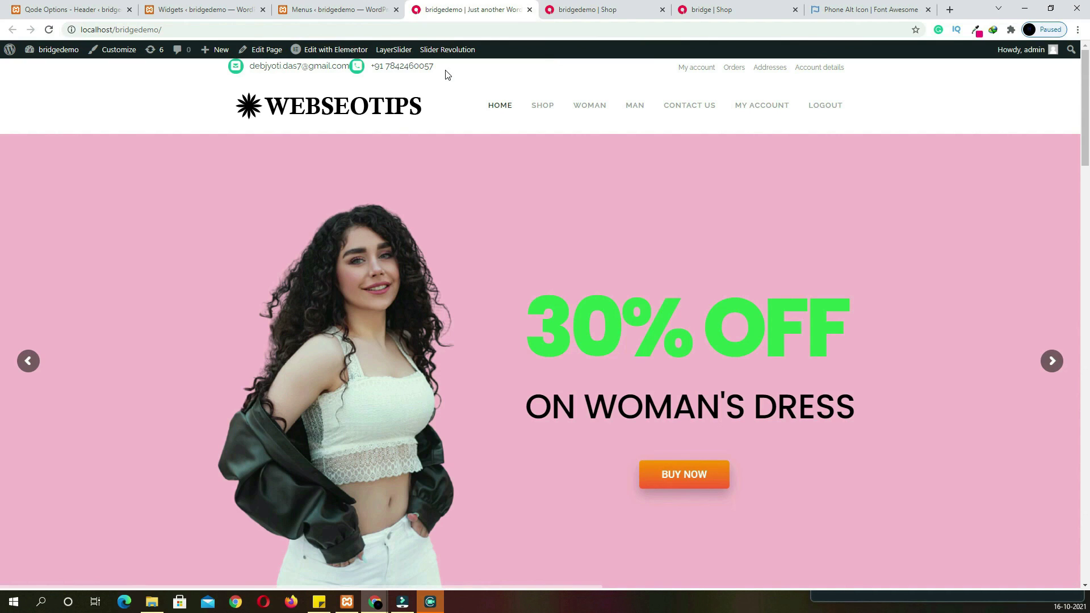